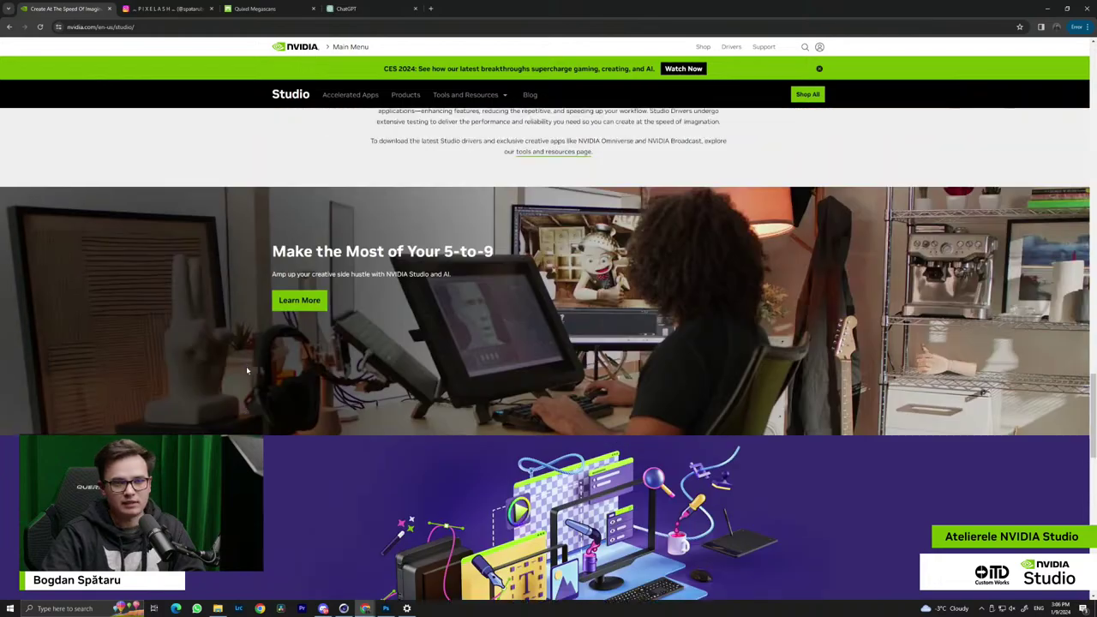
{"action": "scroll", "coordinate": [250, 376], "scroll_direction": "up", "scroll_amount": 5}
{"action": "scroll", "coordinate": [229, 372], "scroll_direction": "down", "scroll_amount": 20}
{"action": "scroll", "coordinate": [229, 372], "scroll_direction": "up", "scroll_amount": 15}
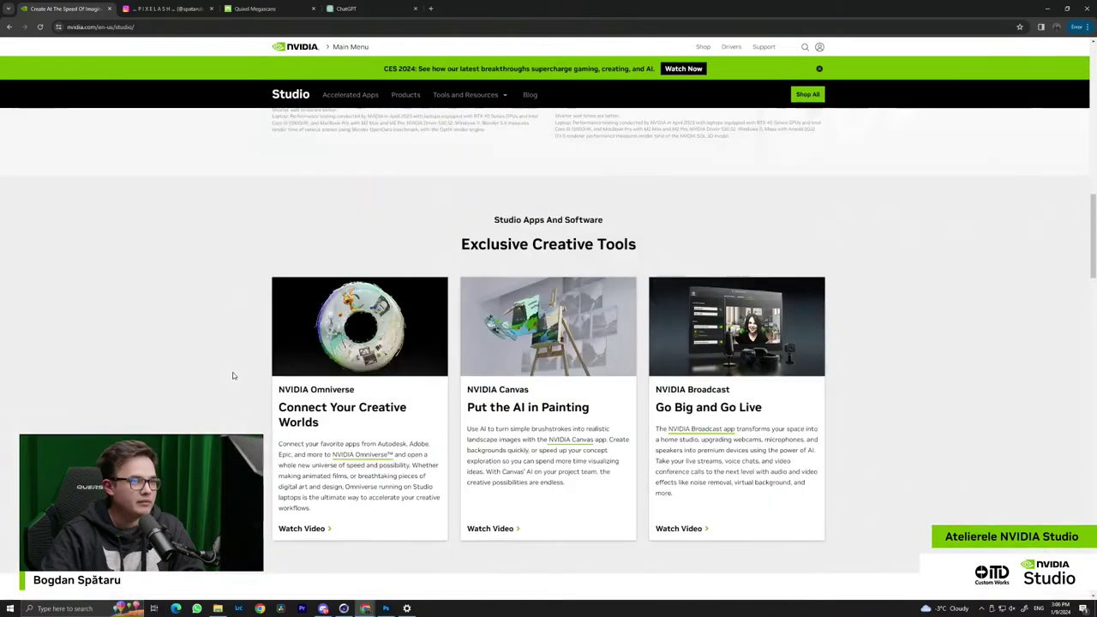
{"action": "scroll", "coordinate": [232, 375], "scroll_direction": "up", "scroll_amount": 1}
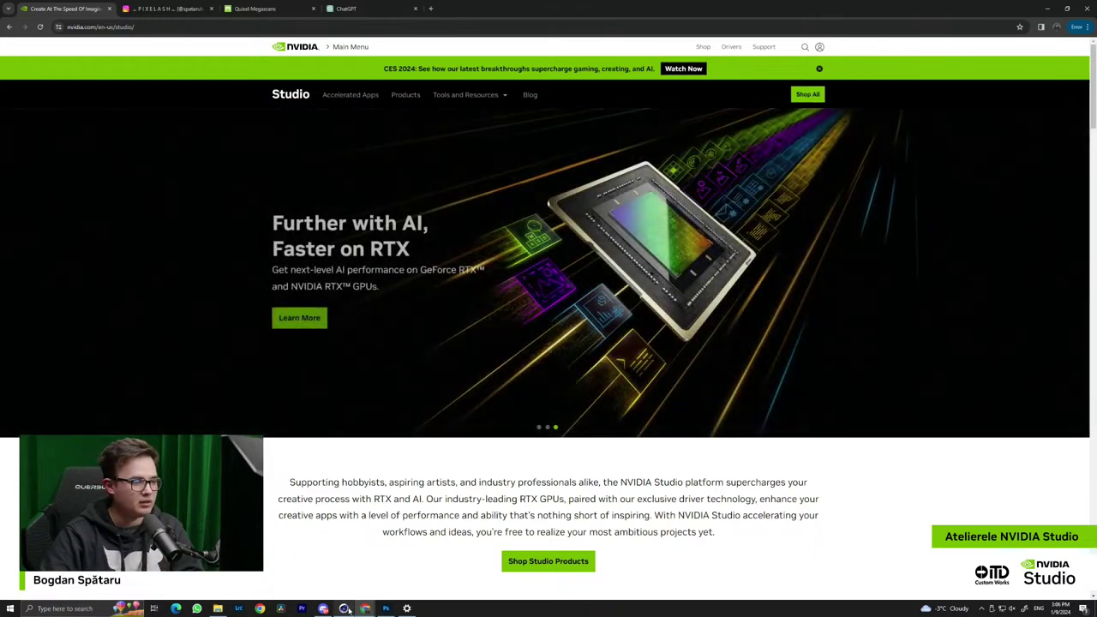
Switch to Cinema 4D and quit it without saving the untitled project
{"action": "left_click", "coordinate": [344, 608]}
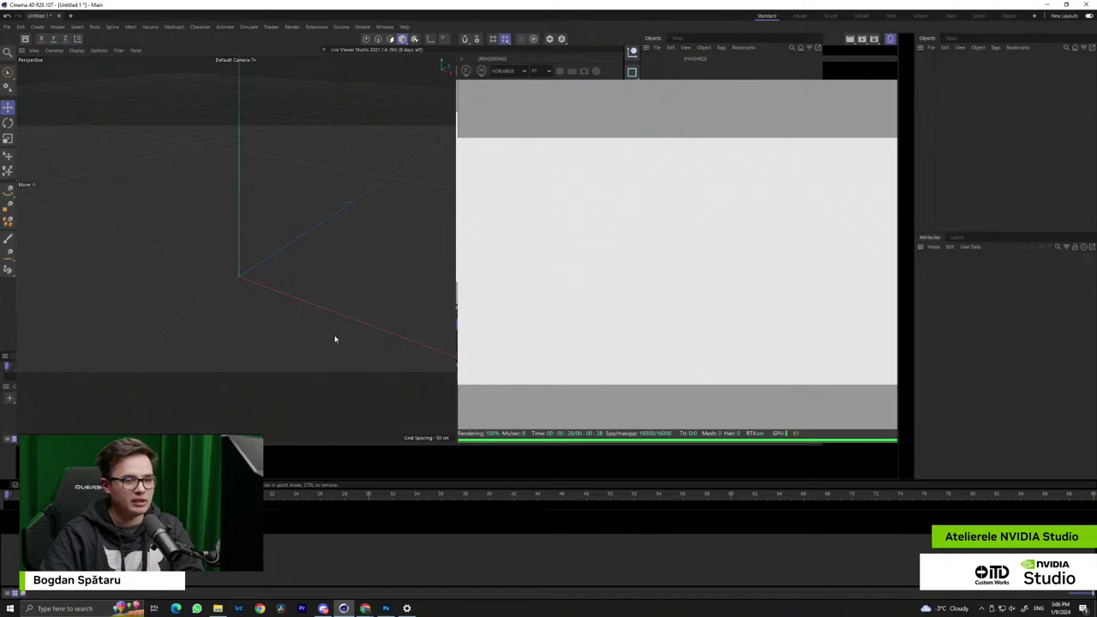
{"action": "mouse_move", "coordinate": [290, 3]}
{"action": "left_mouse_down"}
{"action": "mouse_move", "coordinate": [303, 26]}
{"action": "mouse_move", "coordinate": [307, 2]}
{"action": "left_mouse_up"}
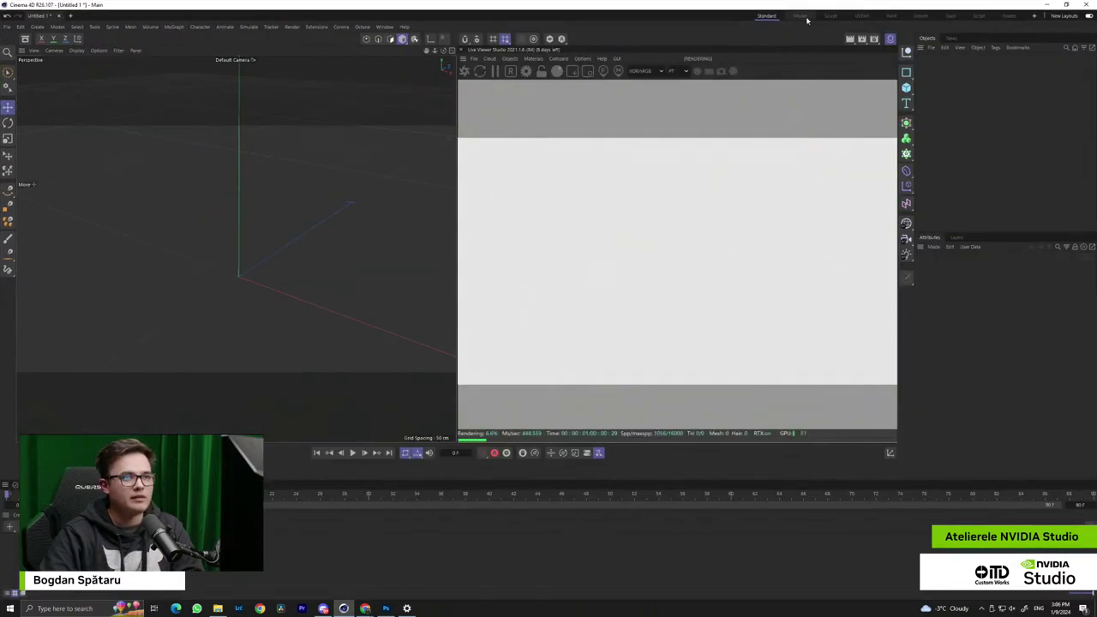
{"action": "left_click", "coordinate": [1082, 4]}
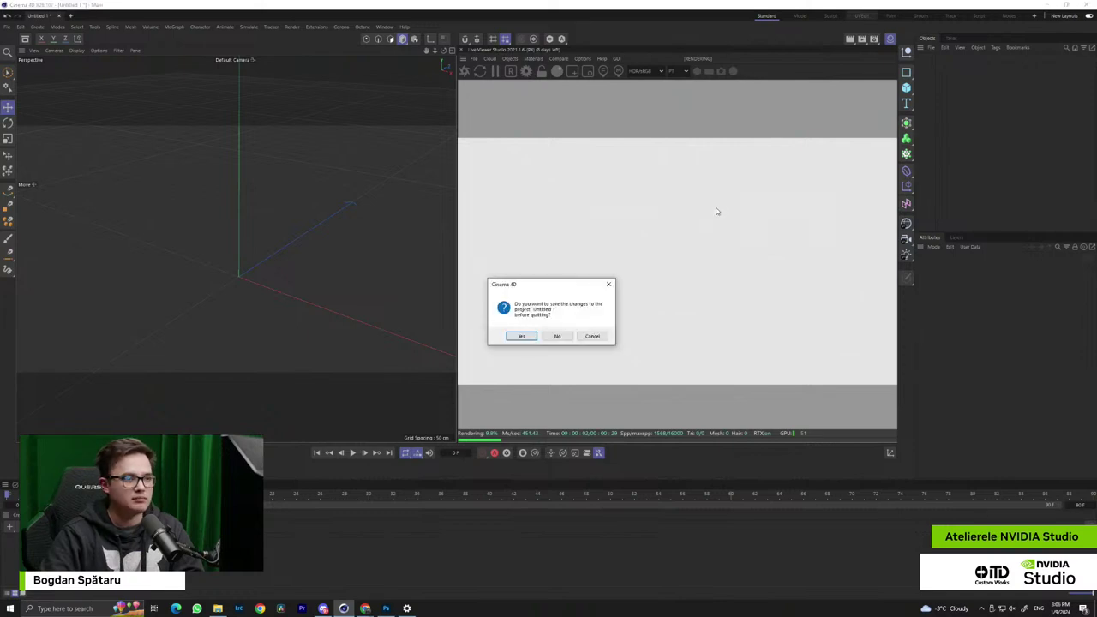
{"action": "left_click", "coordinate": [557, 336]}
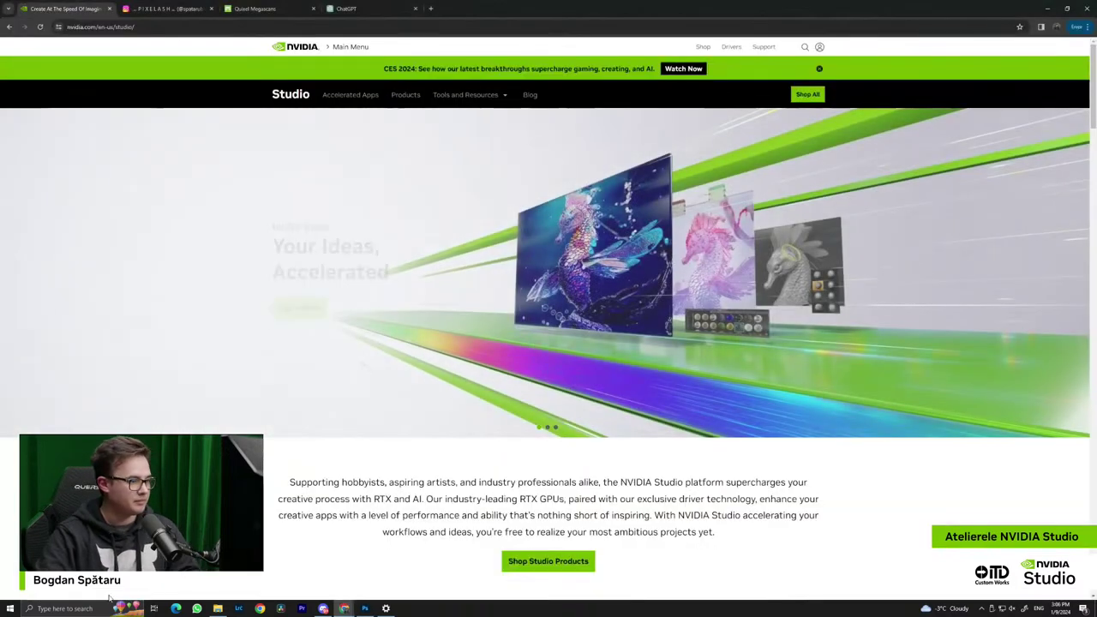
Relaunch Cinema 4D and maximize its window on the screen
{"action": "left_click", "coordinate": [85, 608]}
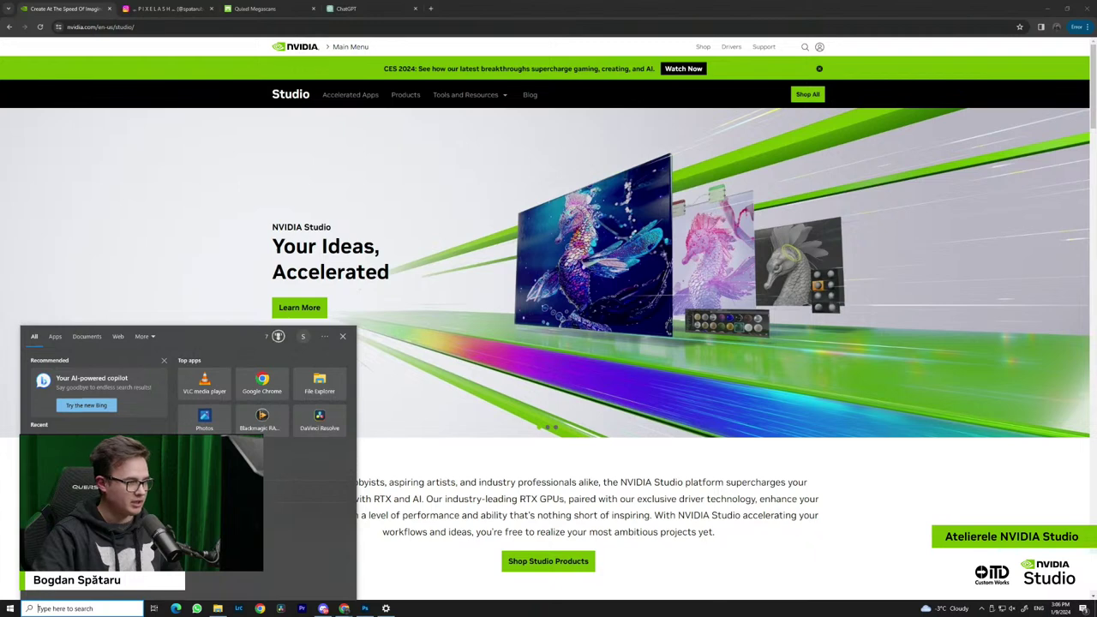
{"action": "left_click", "coordinate": [77, 444]}
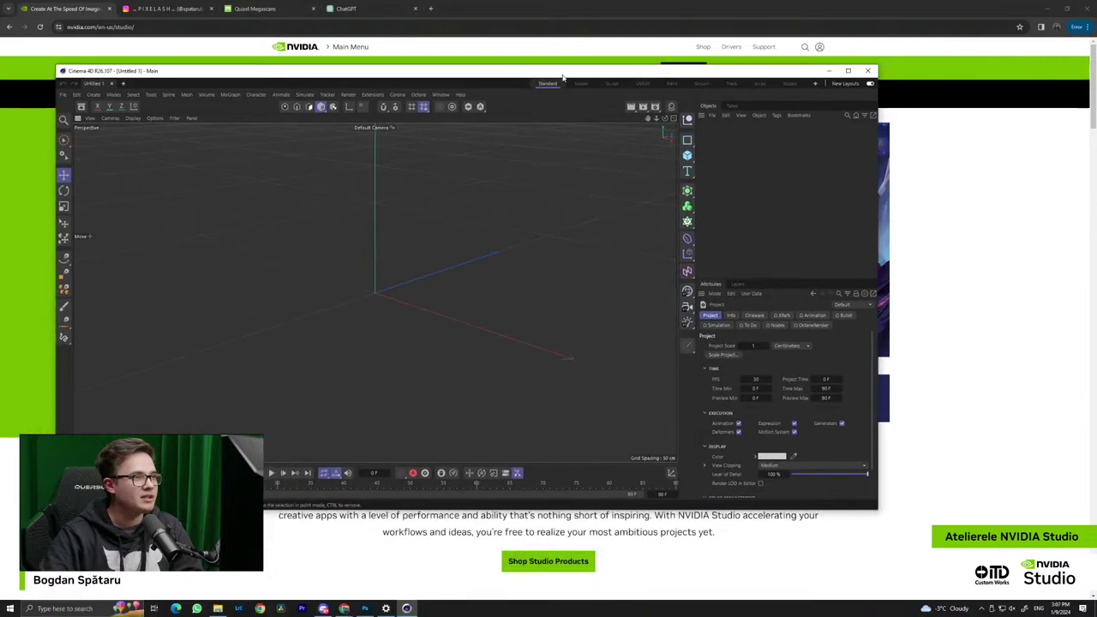
{"action": "left_click_drag", "start_coordinate": [563, 74], "coordinate": [683, 1]}
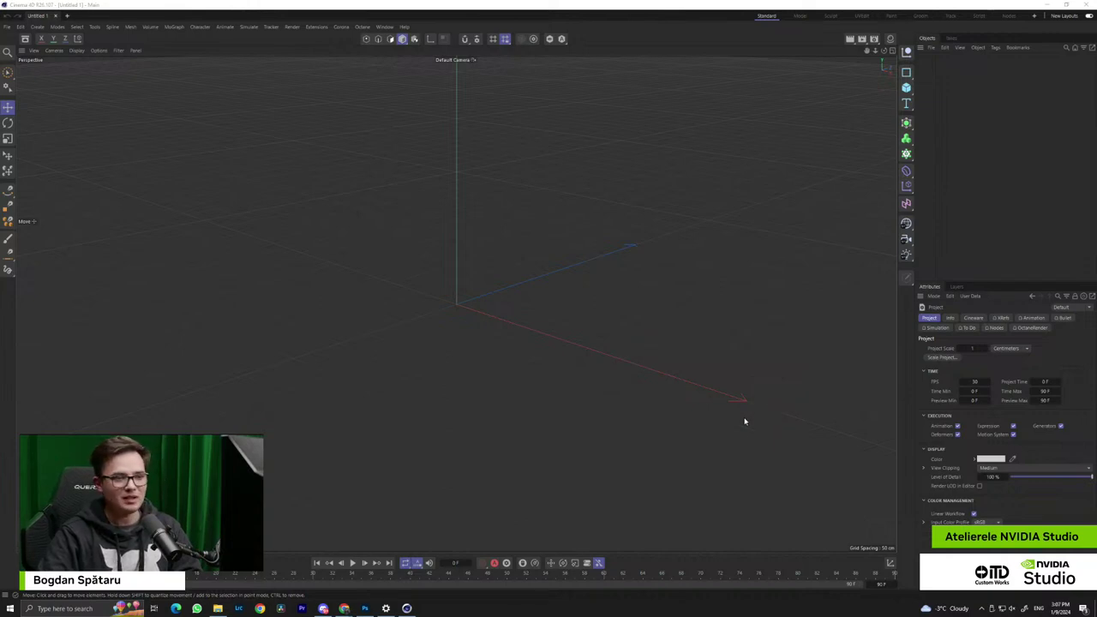
{"action": "left_click", "coordinate": [507, 283]}
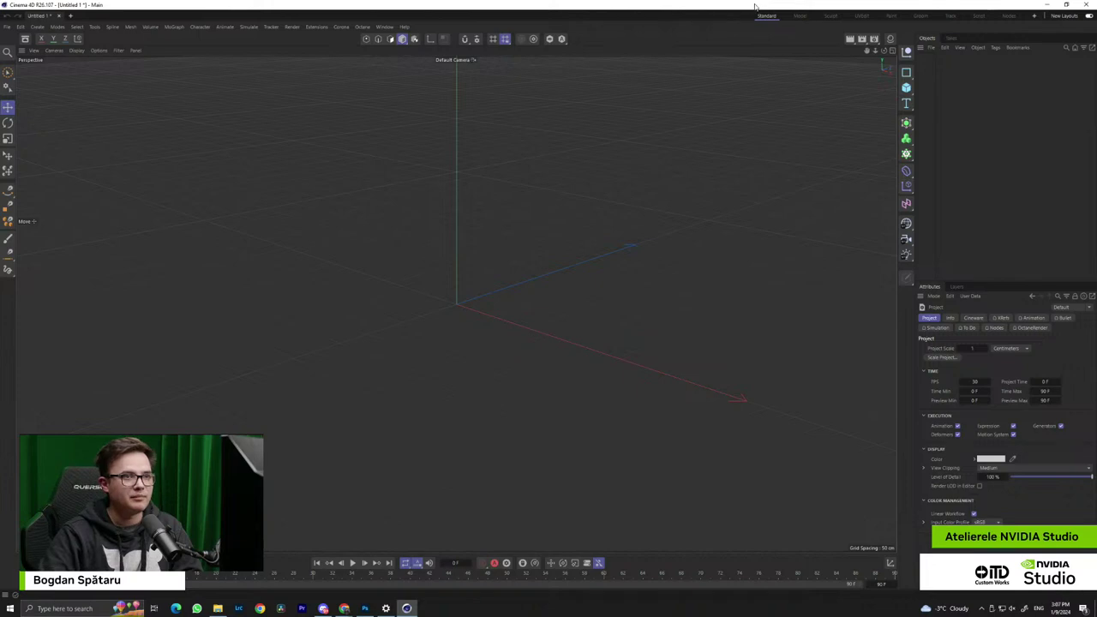
Look through the Model, Sculpt, UV Edit, Paint and Groom layouts and return to the Standard layout
{"action": "left_click", "coordinate": [802, 17]}
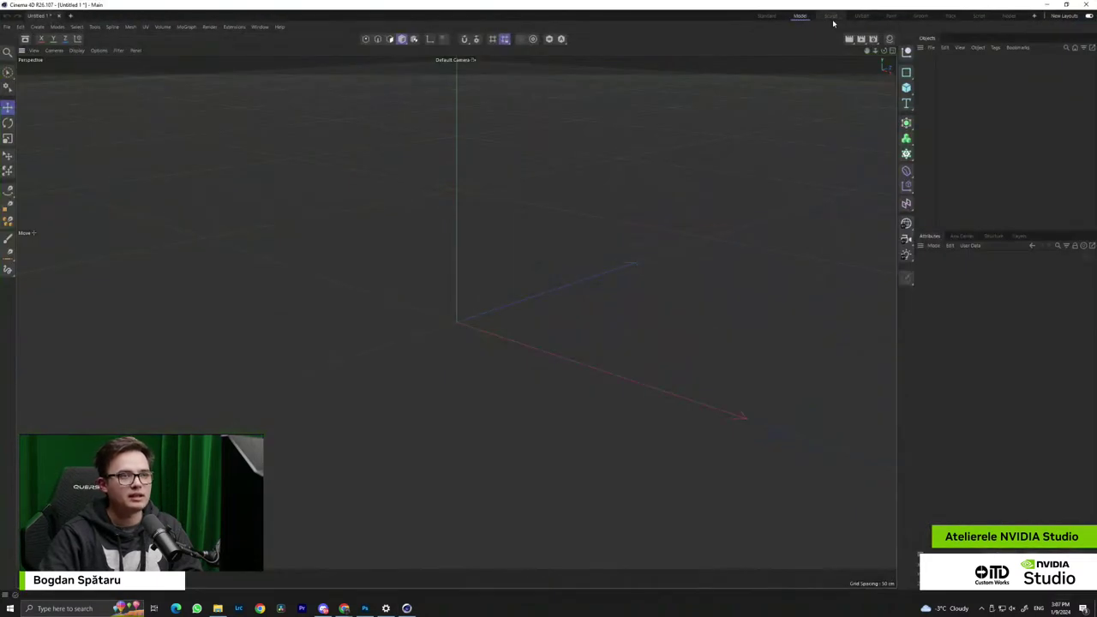
{"action": "left_click", "coordinate": [832, 22]}
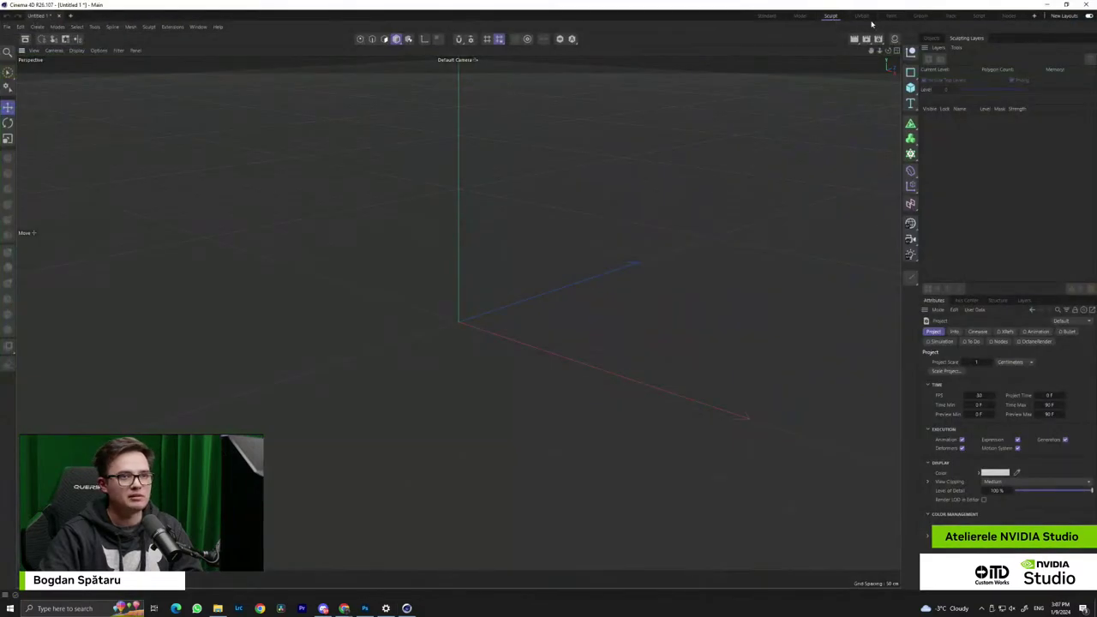
{"action": "left_click", "coordinate": [862, 17]}
{"action": "left_click", "coordinate": [893, 18]}
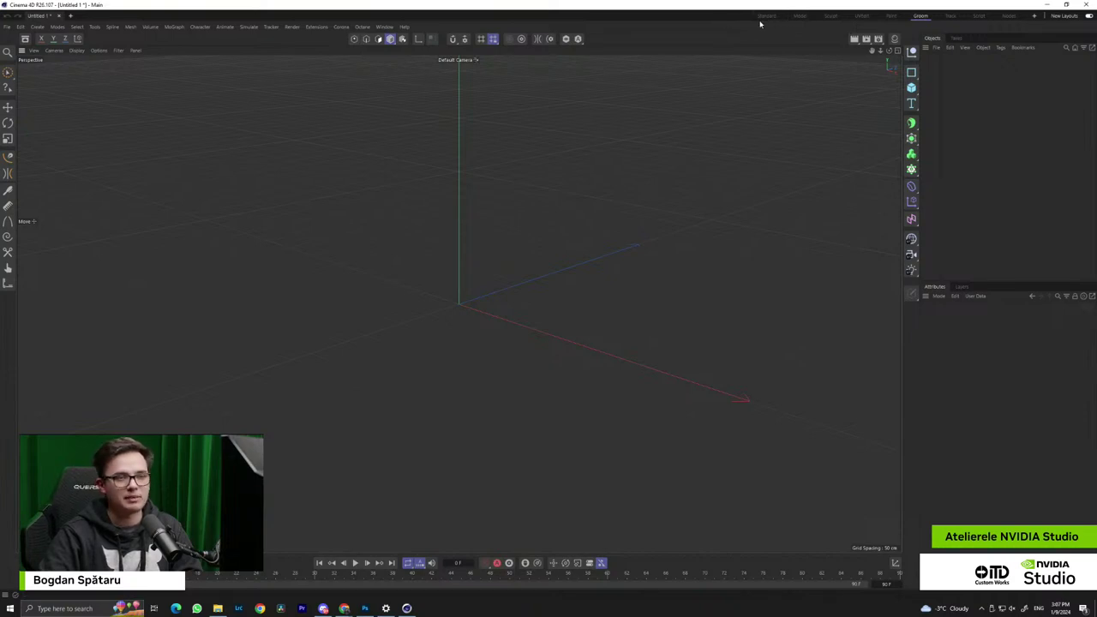
{"action": "left_click", "coordinate": [766, 19]}
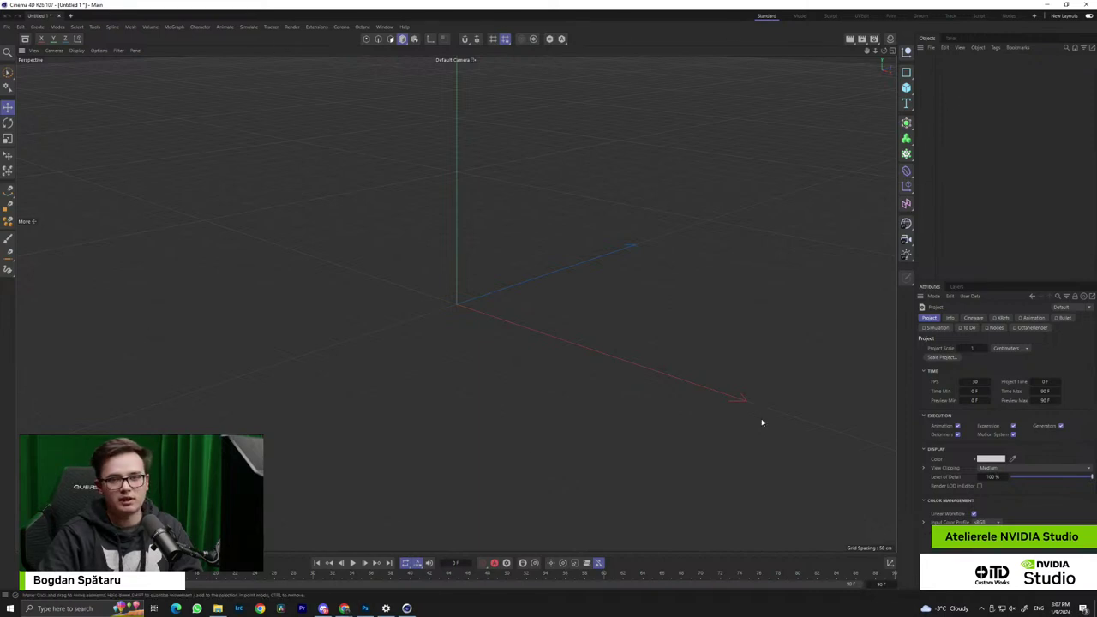
Go through the Model and Sculpt layouts to UV Edit and add a cube to the scene
{"action": "left_click", "coordinate": [799, 16]}
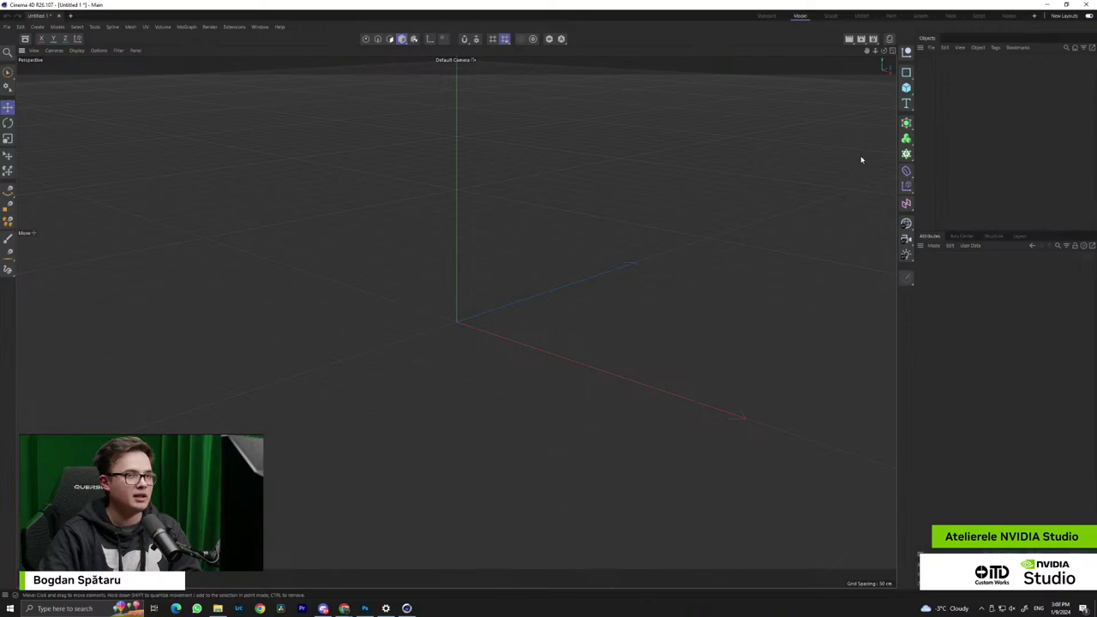
{"action": "left_click", "coordinate": [830, 16]}
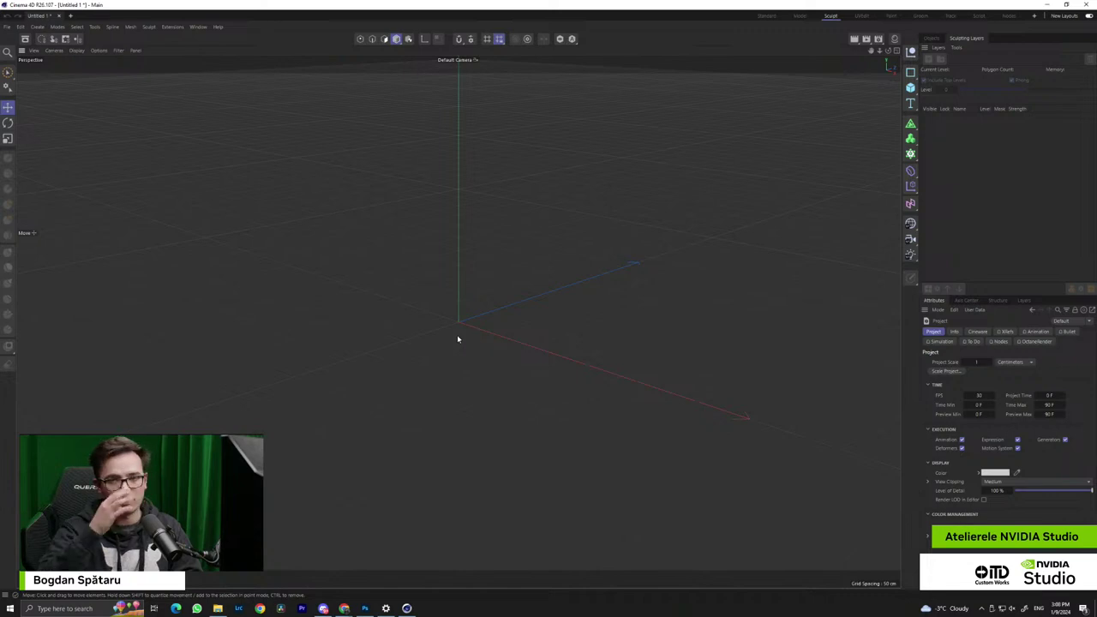
{"action": "left_click", "coordinate": [861, 15]}
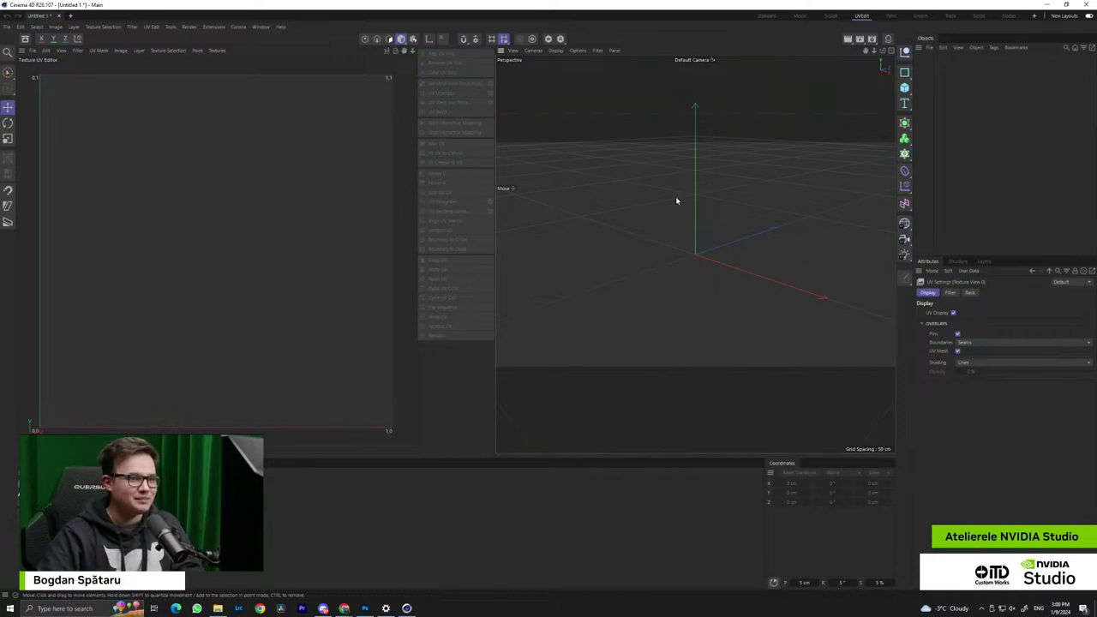
{"action": "left_click", "coordinate": [904, 87]}
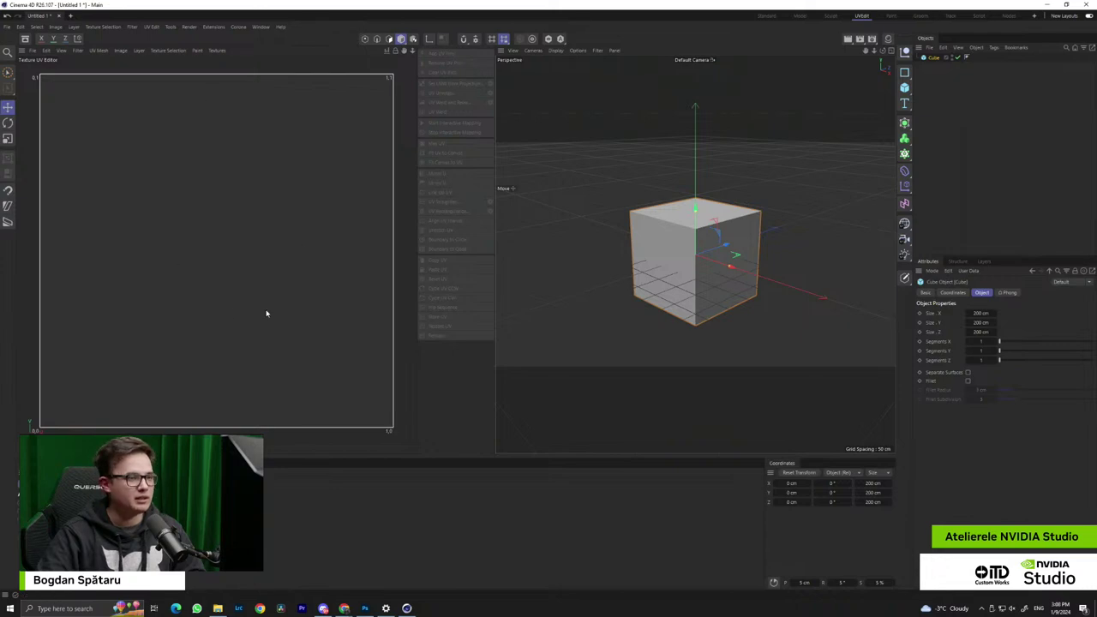
Examine the Paint, Groom, Track, Script and Nodes layouts, including the Scene Root node, and return to Standard
{"action": "left_click", "coordinate": [895, 16]}
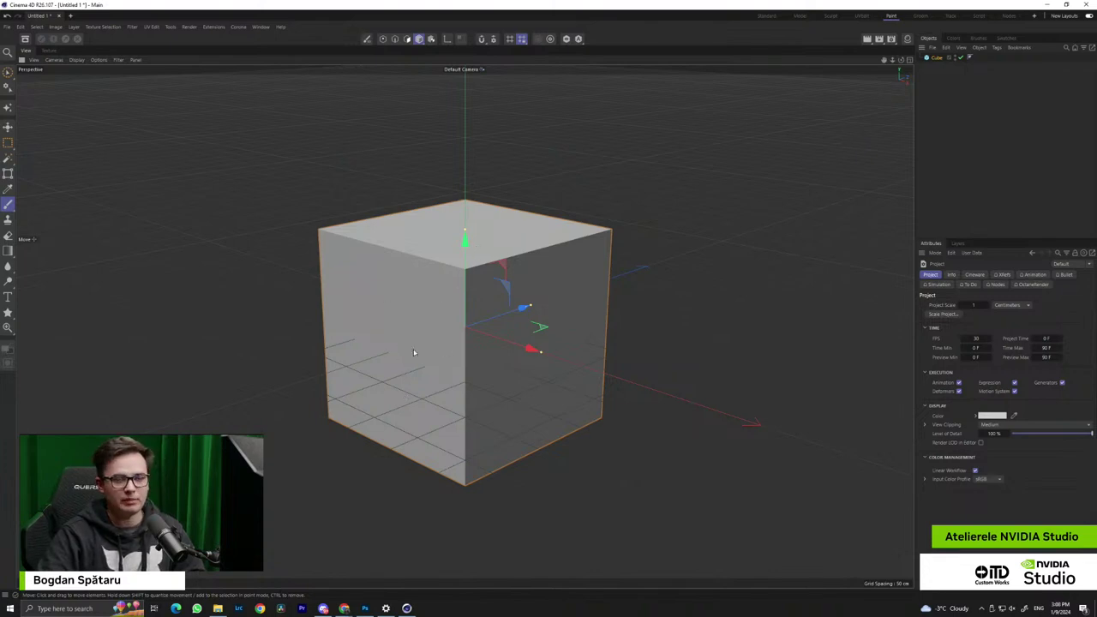
{"action": "left_click", "coordinate": [920, 16]}
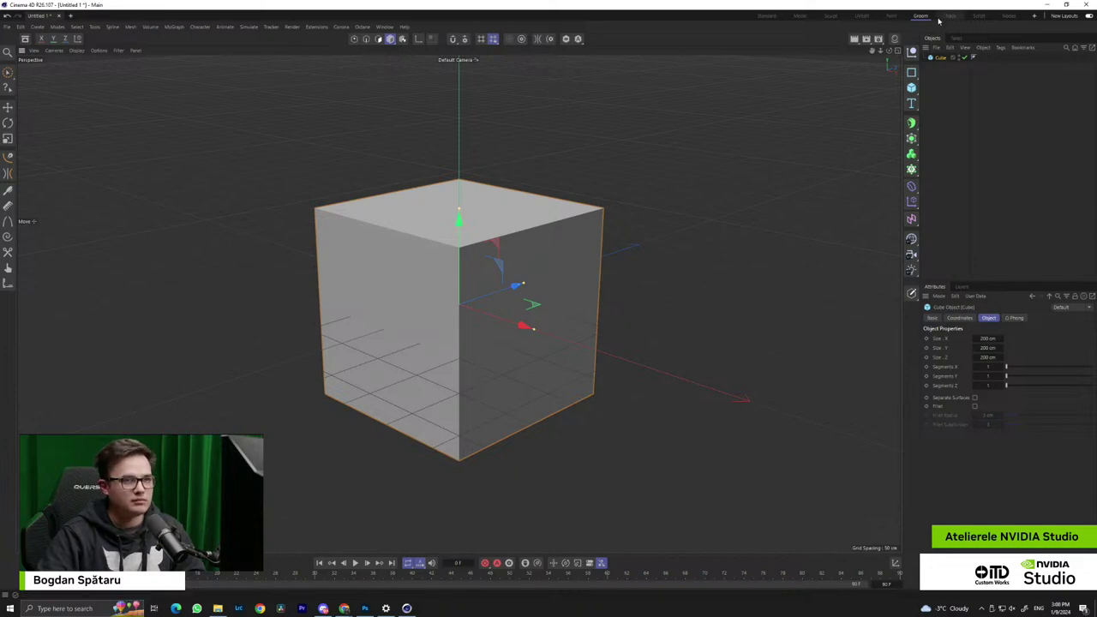
{"action": "left_click", "coordinate": [950, 16]}
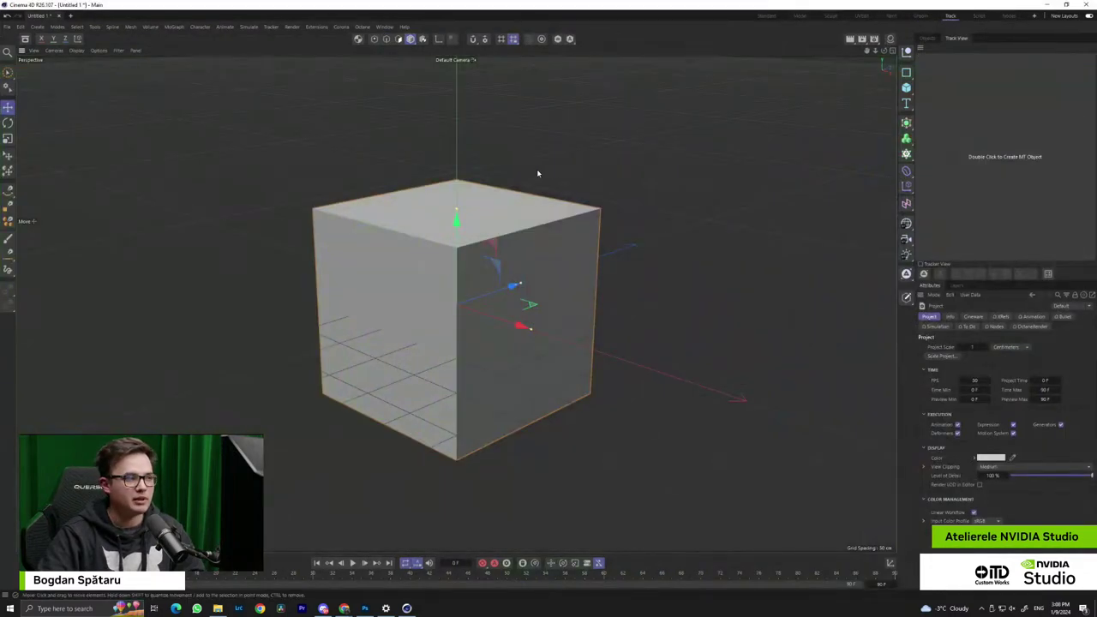
{"action": "left_click", "coordinate": [978, 15]}
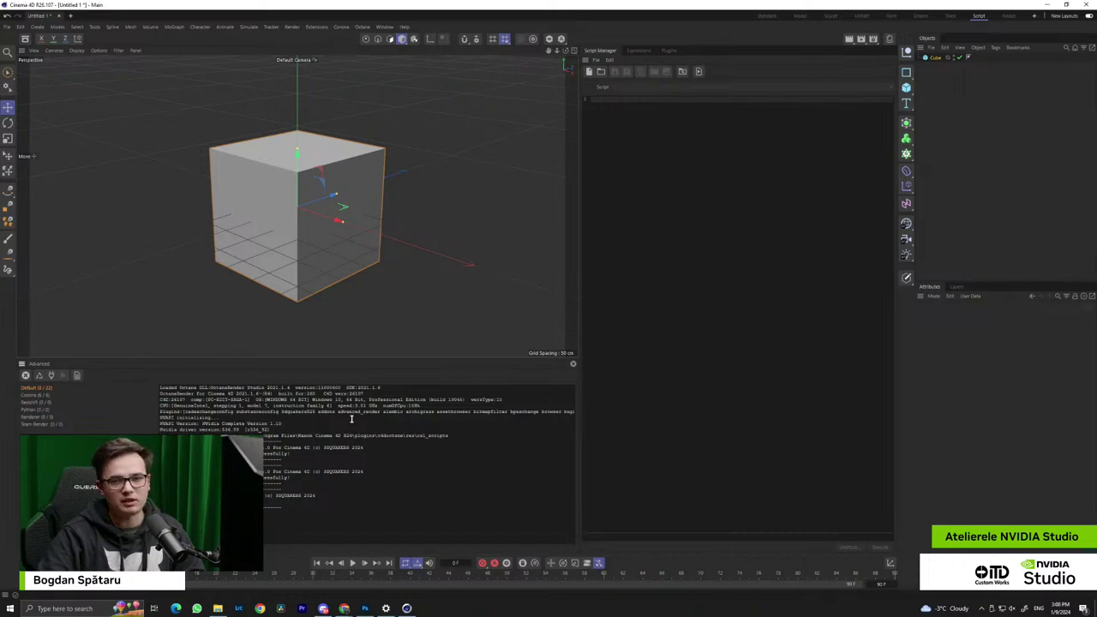
{"action": "left_click", "coordinate": [1009, 15]}
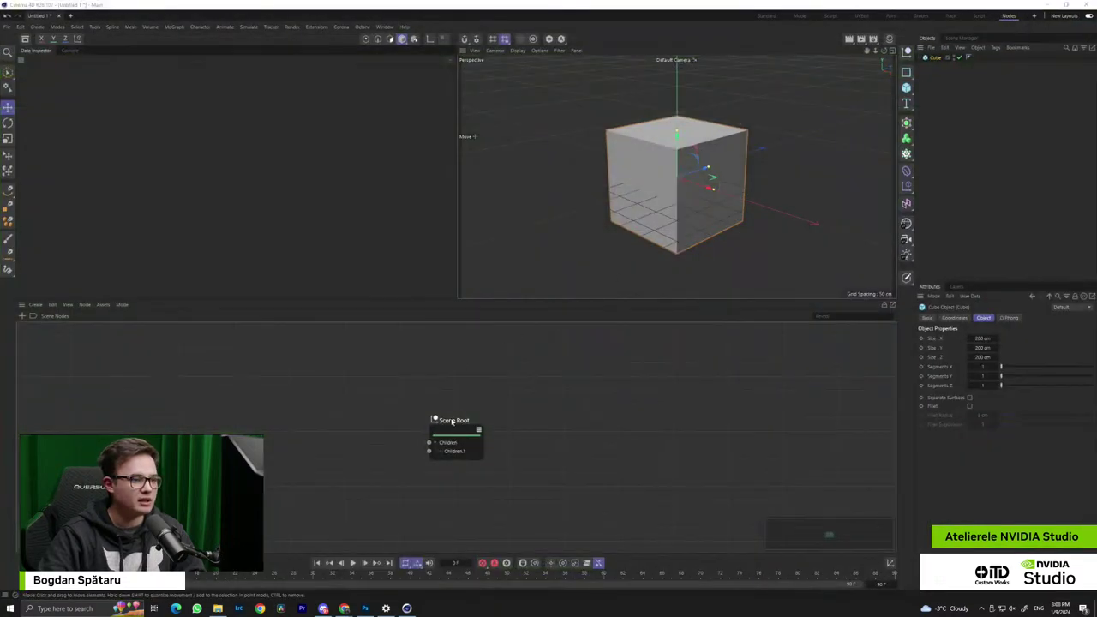
{"action": "left_click", "coordinate": [452, 421]}
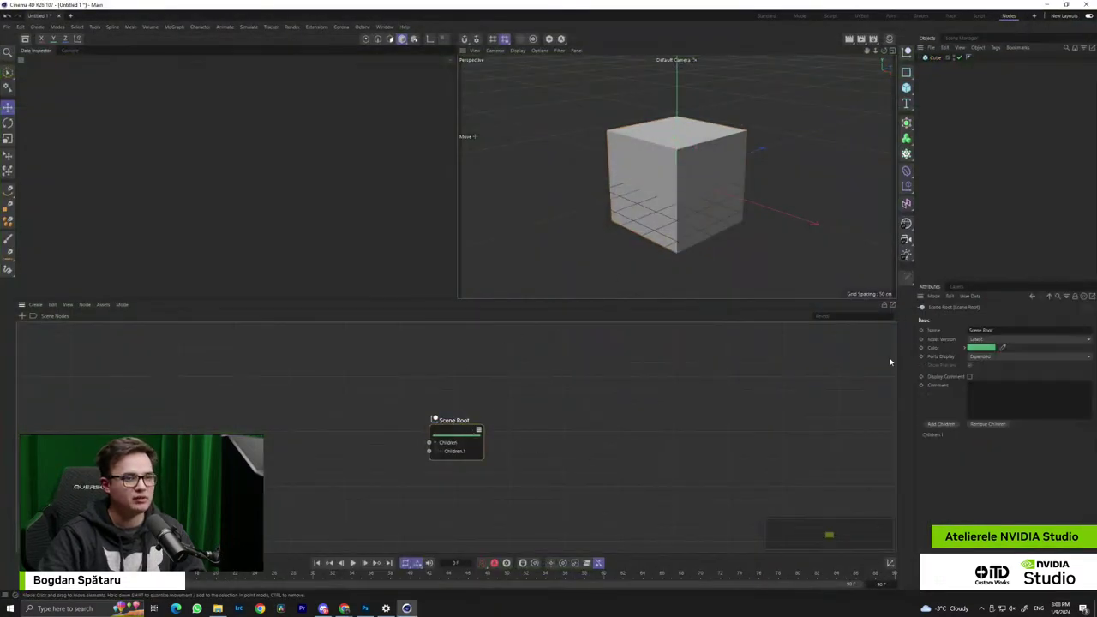
{"action": "left_click", "coordinate": [766, 15]}
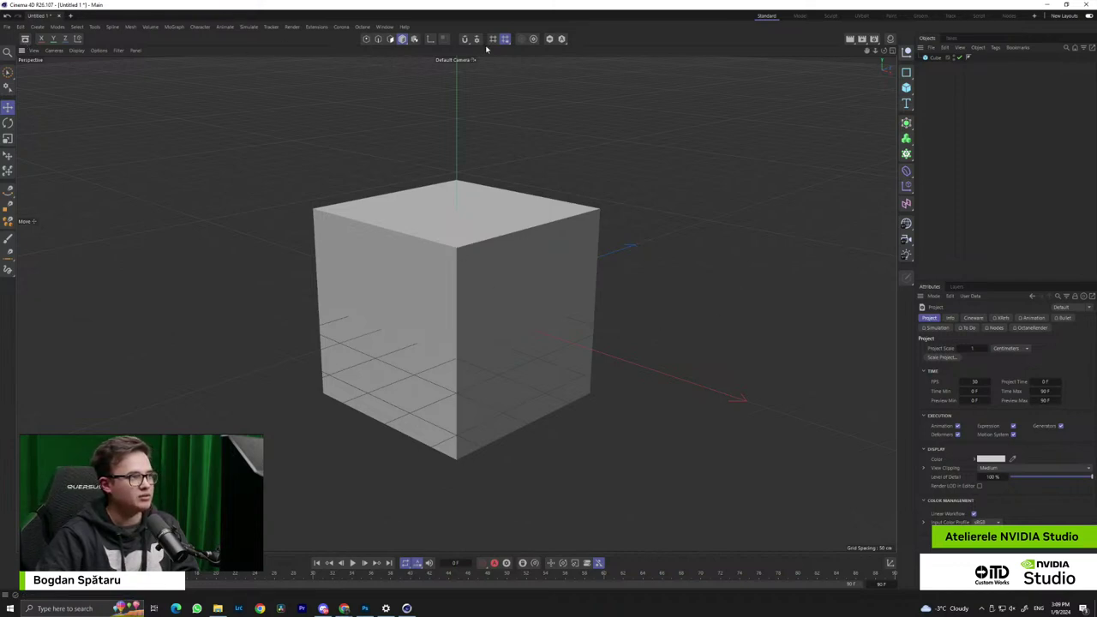
{"action": "left_click", "coordinate": [5, 29]}
{"action": "left_click", "coordinate": [16, 29]}
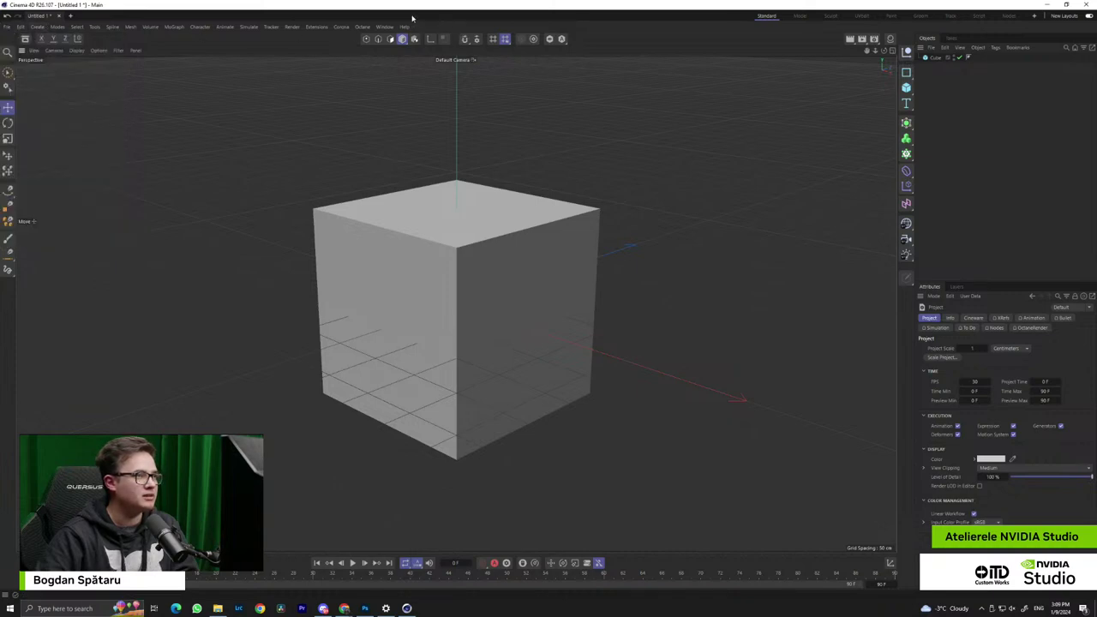
{"action": "left_click", "coordinate": [6, 29]}
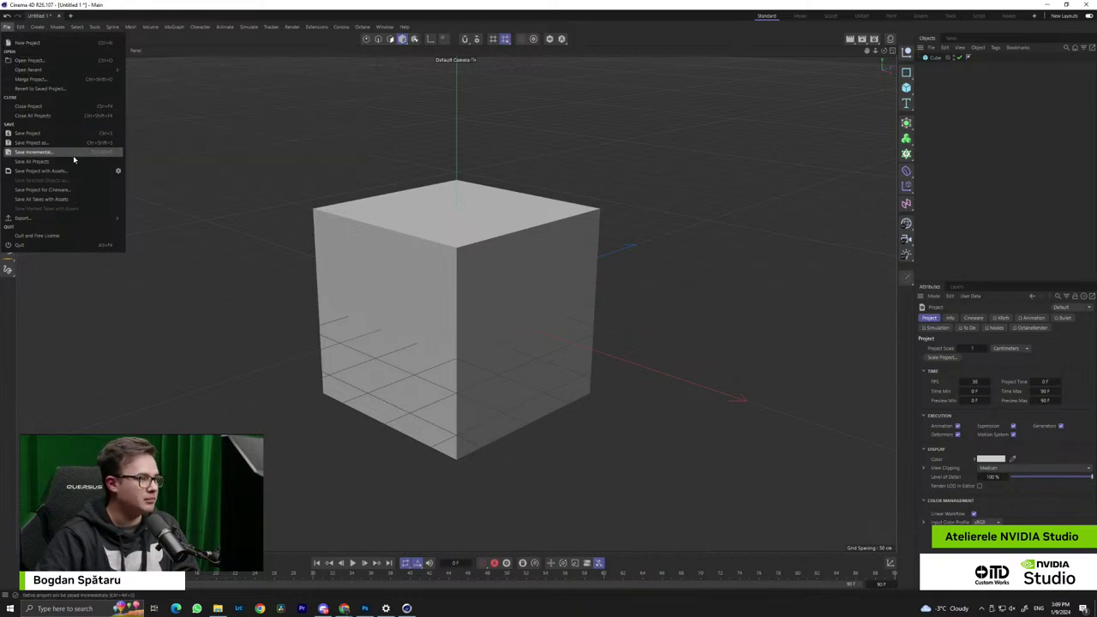
{"action": "mouse_move", "coordinate": [53, 71]}
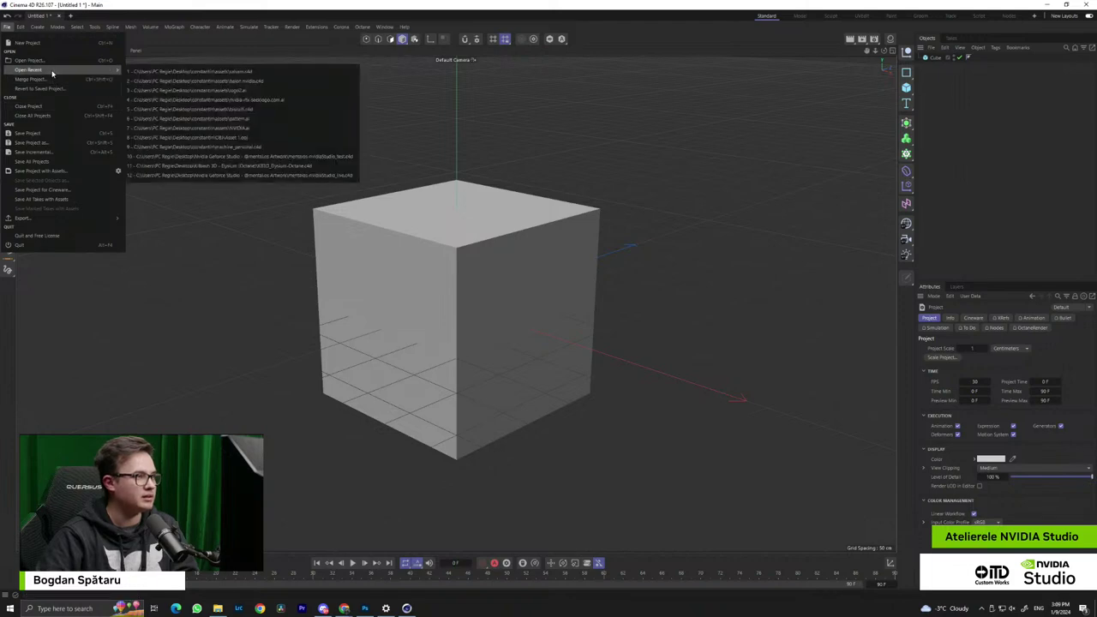
{"action": "mouse_move", "coordinate": [65, 224]}
{"action": "mouse_move", "coordinate": [21, 27]}
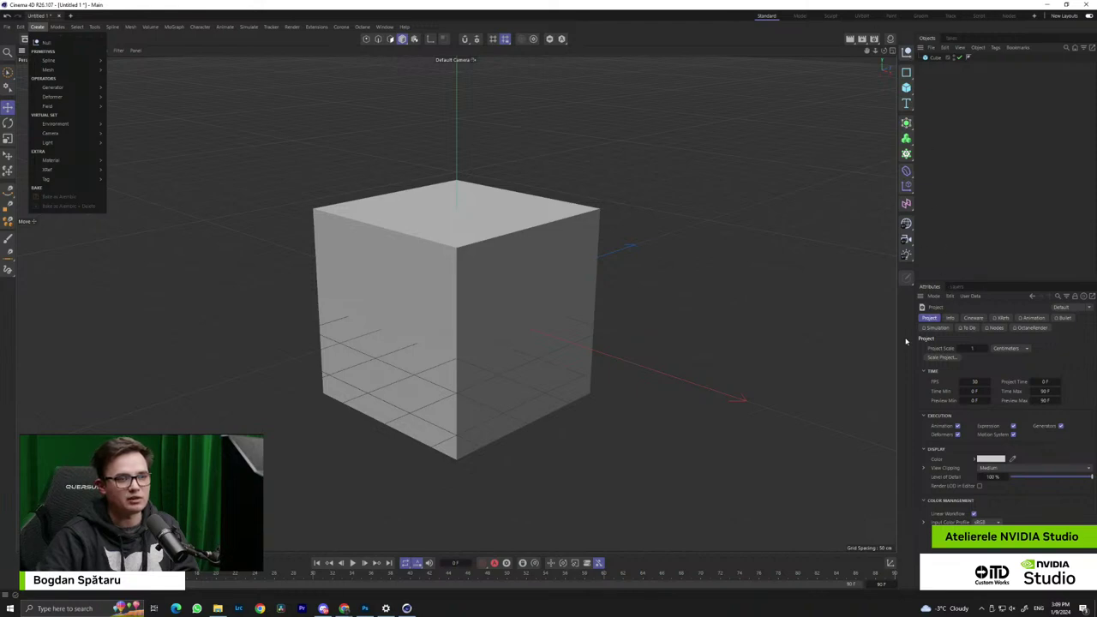
Add a null object and a Figure primitive to the scene
{"action": "left_click", "coordinate": [902, 105]}
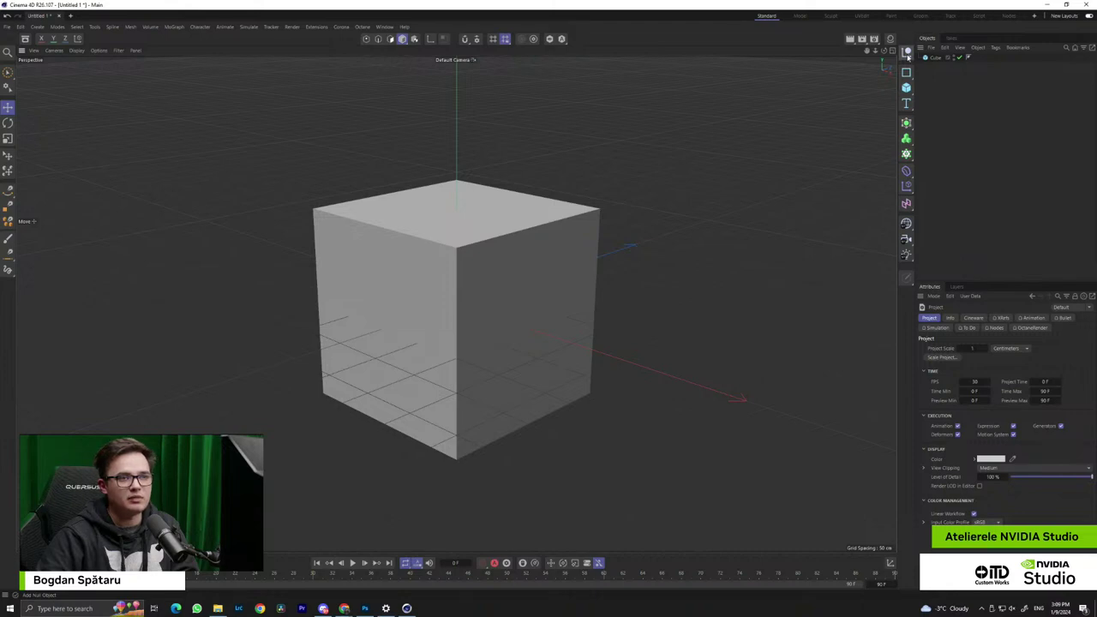
{"action": "left_click", "coordinate": [907, 57]}
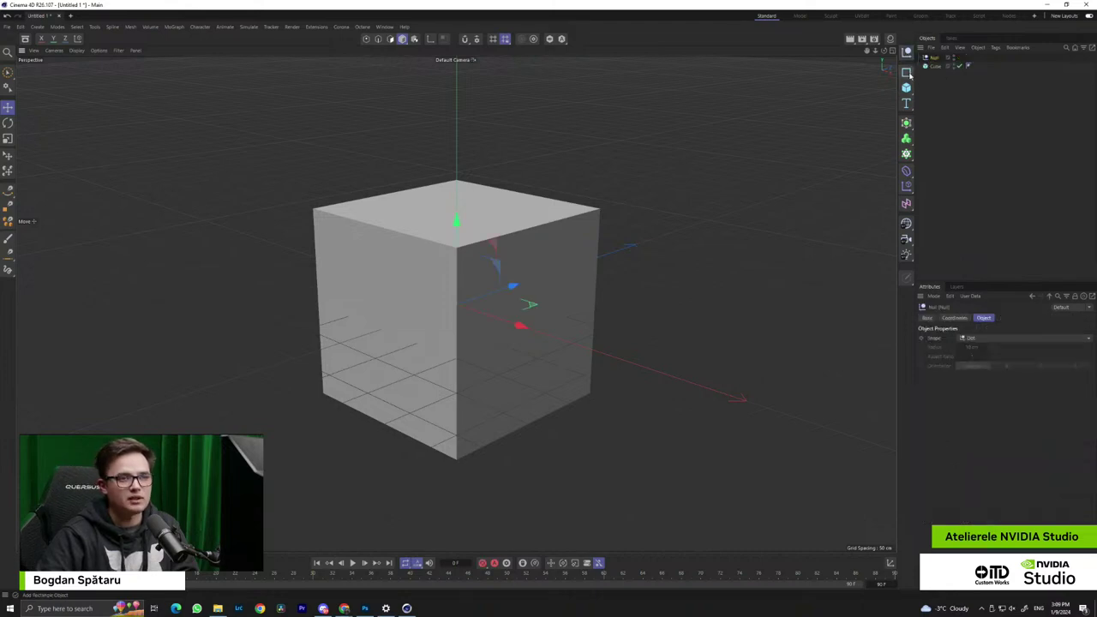
{"action": "left_click", "coordinate": [905, 72]}
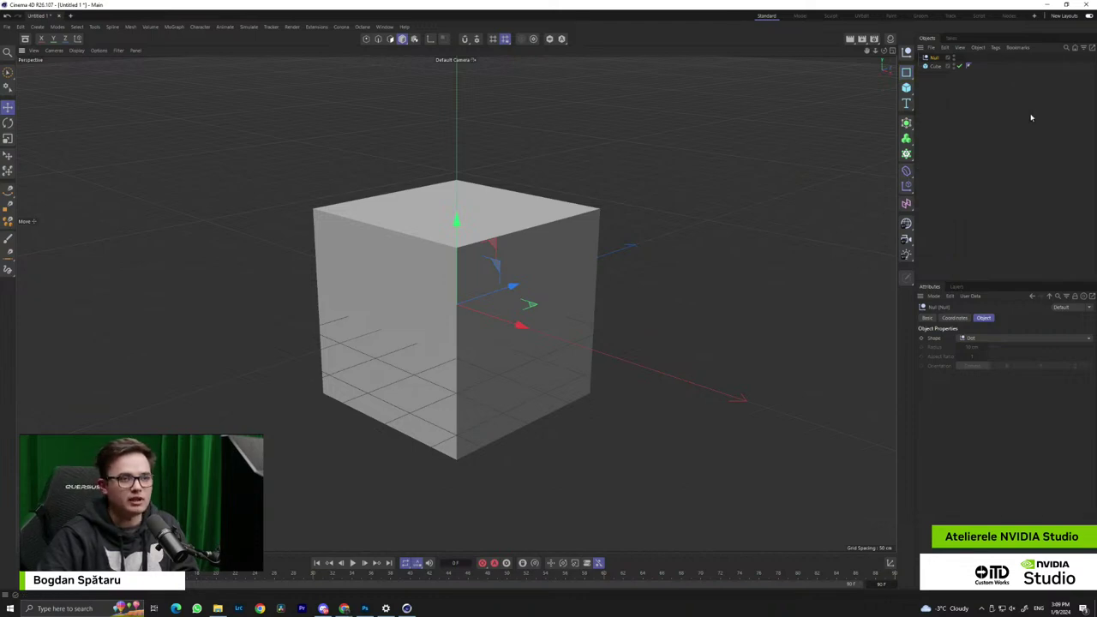
{"action": "left_click", "coordinate": [907, 88]}
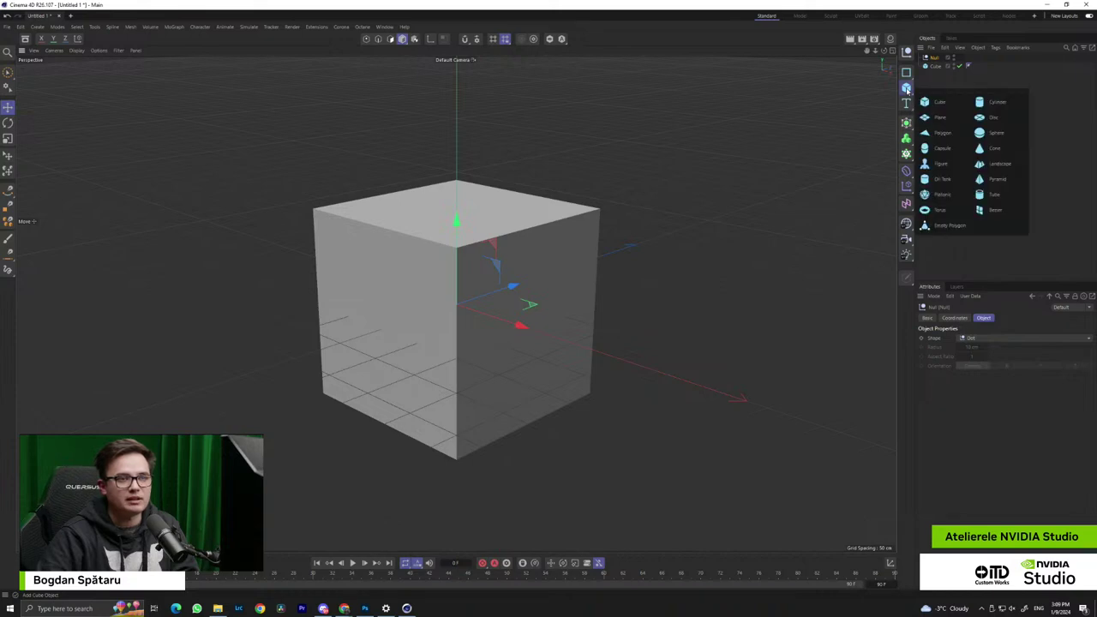
{"action": "left_click", "coordinate": [956, 169]}
Delete the cube from the scene
{"action": "left_click", "coordinate": [938, 76]}
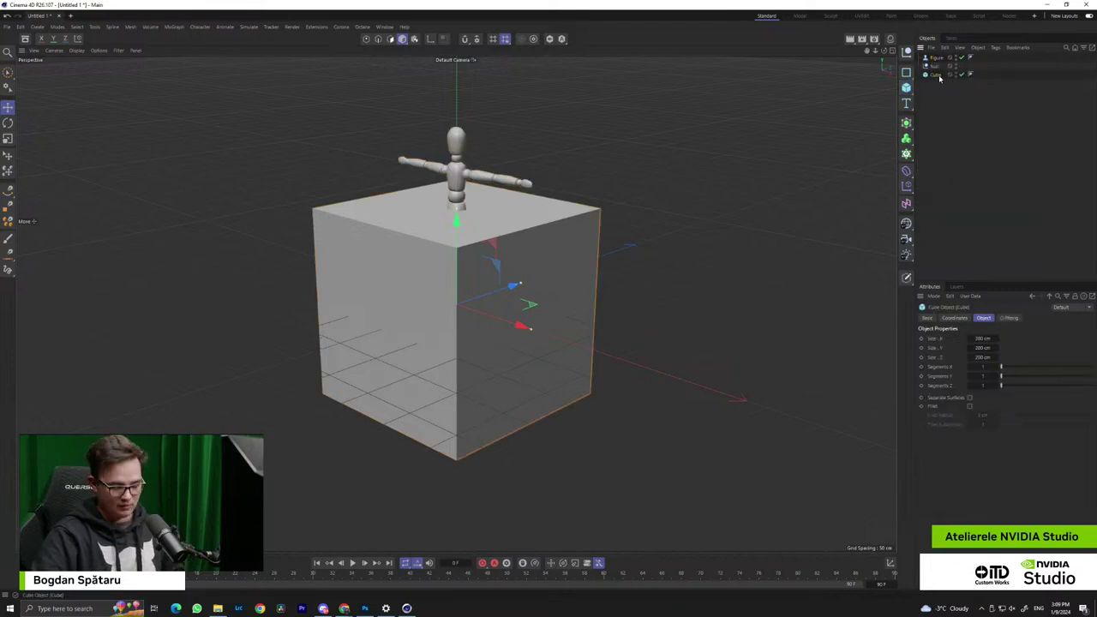
{"action": "key", "text": "Delete"}
{"action": "left_click_drag", "start_coordinate": [529, 222], "coordinate": [515, 287], "text": "alt"}
{"action": "right_click_drag", "start_coordinate": [515, 287], "coordinate": [549, 284], "text": "alt"}
{"action": "left_click_drag", "start_coordinate": [548, 284], "coordinate": [553, 334], "text": "alt"}
Add a text spline to the scene and view it beside the figure
{"action": "left_click", "coordinate": [905, 103]}
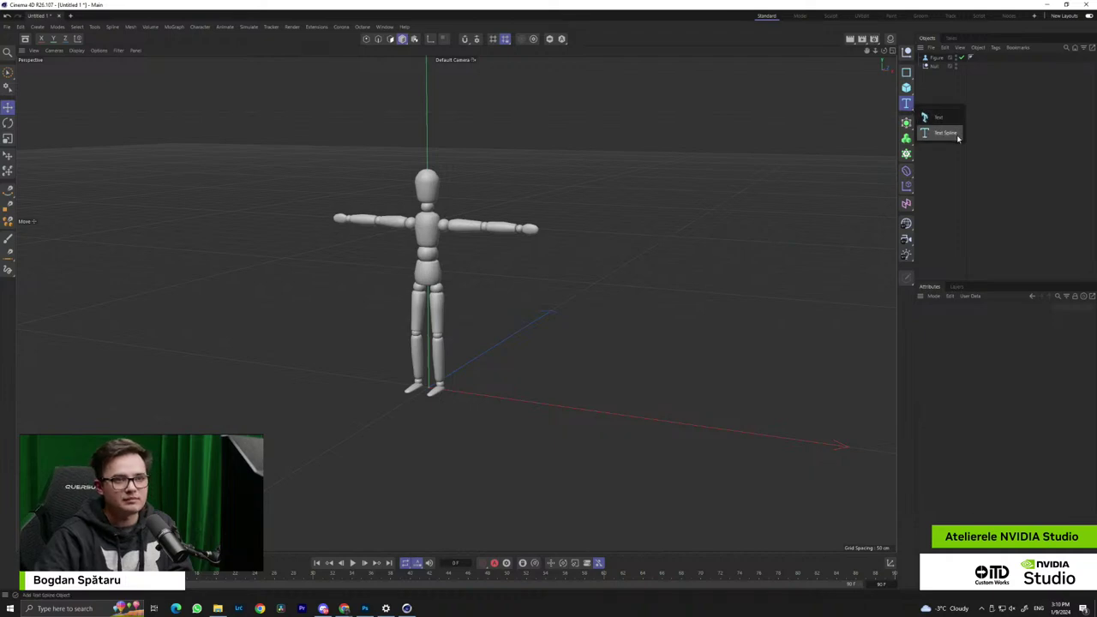
{"action": "left_click", "coordinate": [956, 135]}
{"action": "scroll", "coordinate": [600, 306], "scroll_direction": "down", "scroll_amount": 3}
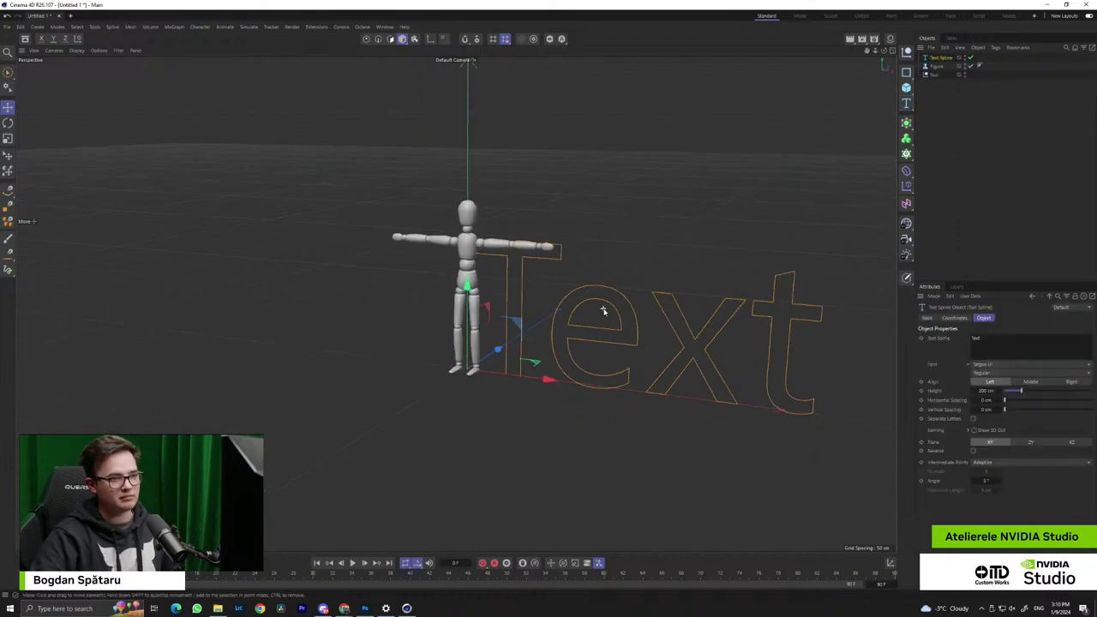
{"action": "left_click_drag", "start_coordinate": [710, 306], "coordinate": [424, 359], "text": "alt"}
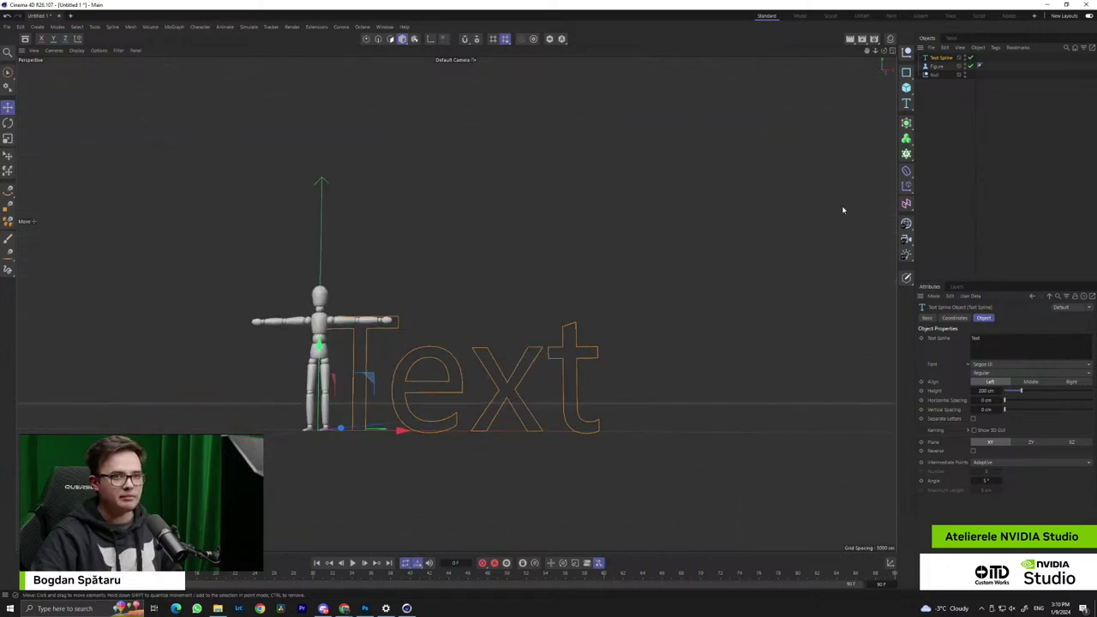
Look through the available generator objects, such as Subdivision Surface, Extrude, Loft and Lathe
{"action": "left_click", "coordinate": [905, 124]}
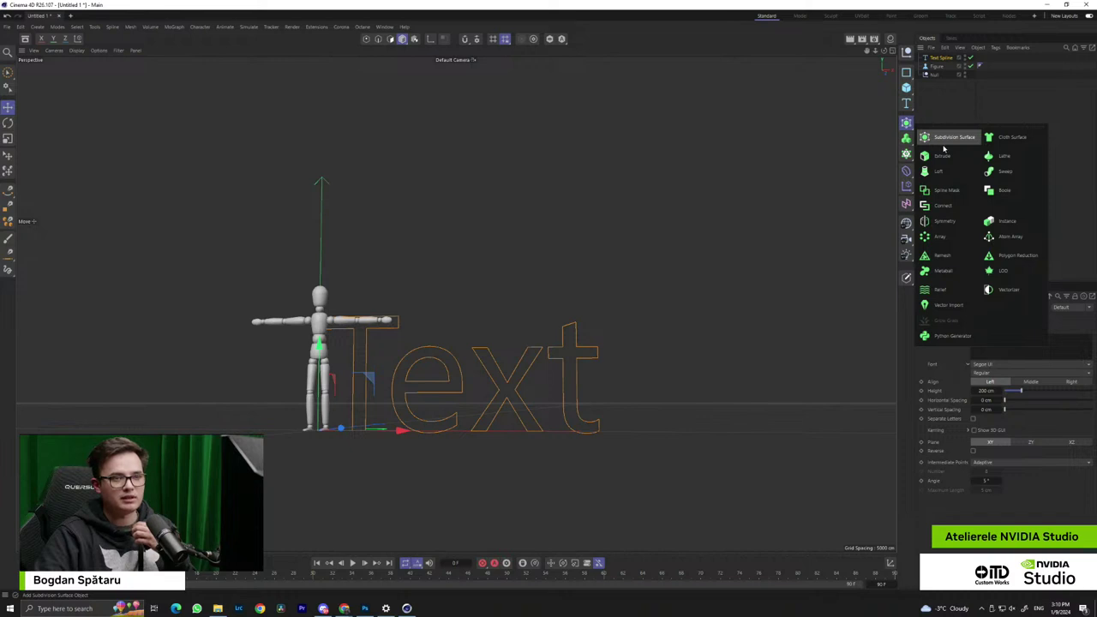
{"action": "left_click", "coordinate": [952, 116]}
{"action": "left_click", "coordinate": [952, 116]}
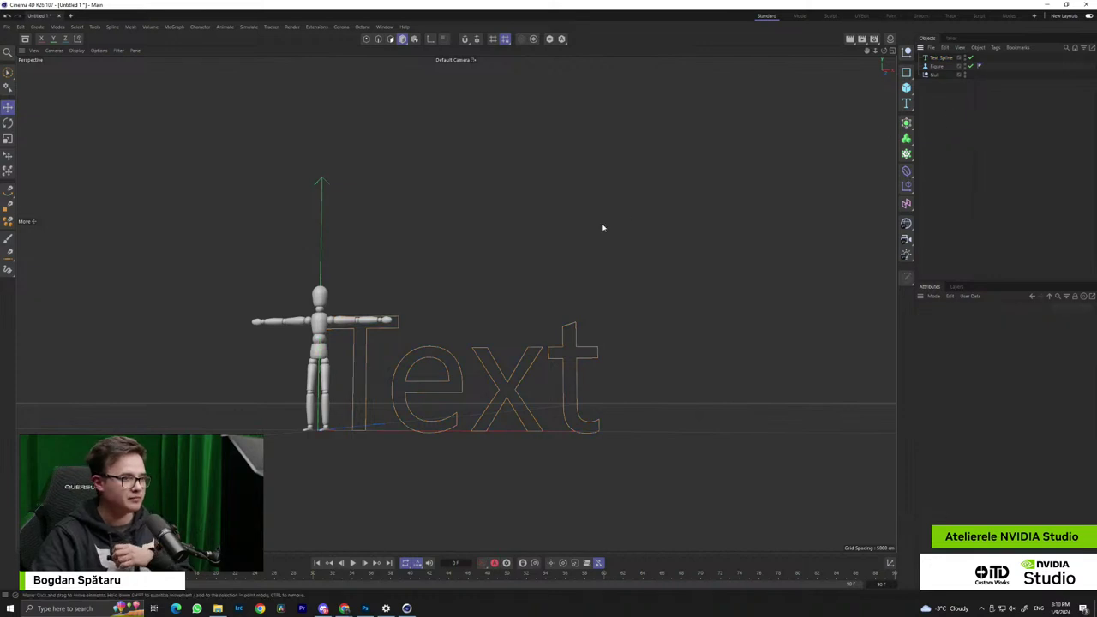
Select the figure and inspect it alongside the text spline from several angles and distances
{"action": "middle_click_drag", "start_coordinate": [541, 275], "coordinate": [634, 306], "text": "alt"}
{"action": "left_click_drag", "start_coordinate": [565, 272], "coordinate": [531, 377], "text": "alt"}
{"action": "middle_click_drag", "start_coordinate": [531, 377], "coordinate": [509, 245], "text": "alt"}
{"action": "right_click_drag", "start_coordinate": [402, 296], "coordinate": [512, 350], "text": "alt"}
{"action": "left_click_drag", "start_coordinate": [511, 351], "coordinate": [552, 317], "text": "alt"}
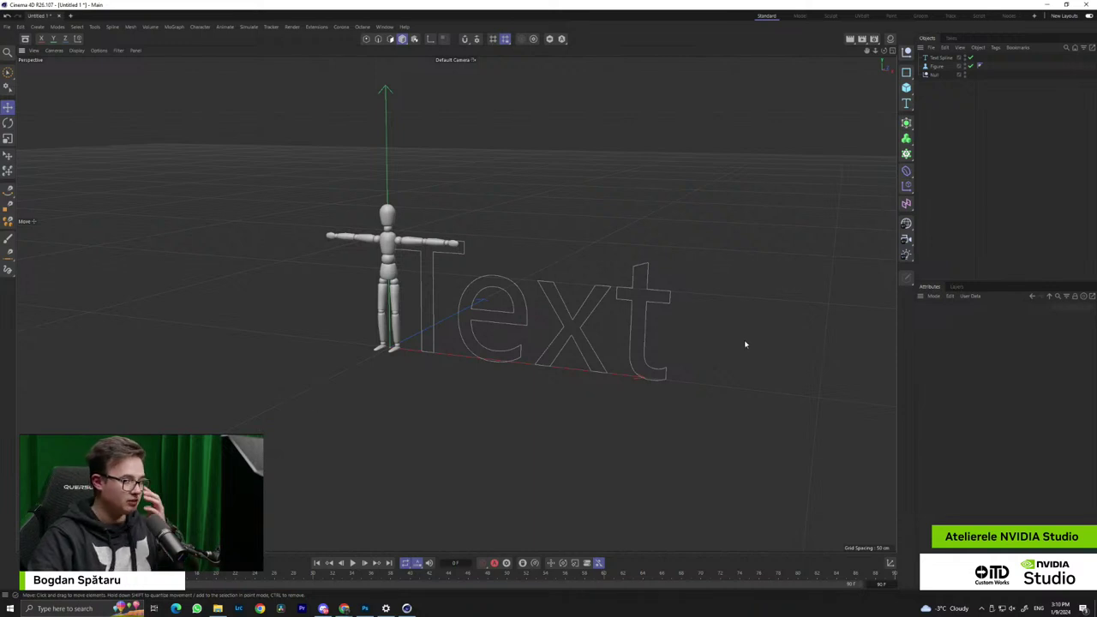
{"action": "left_click", "coordinate": [384, 252]}
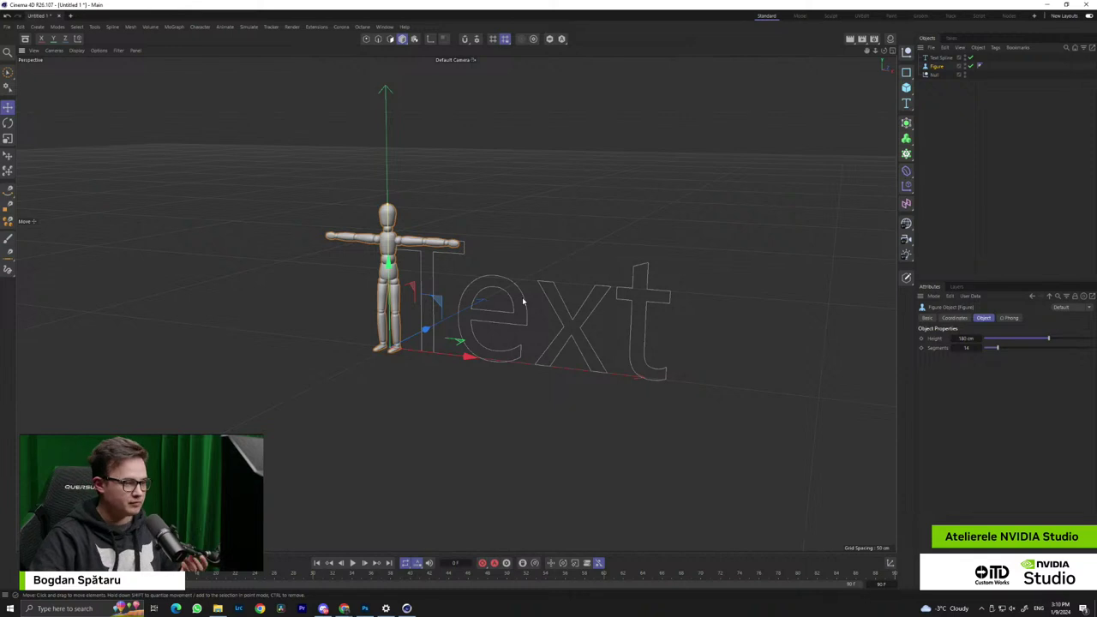
{"action": "left_click_drag", "start_coordinate": [340, 364], "coordinate": [459, 378], "text": "alt"}
{"action": "scroll", "coordinate": [460, 378], "scroll_direction": "up", "scroll_amount": 8}
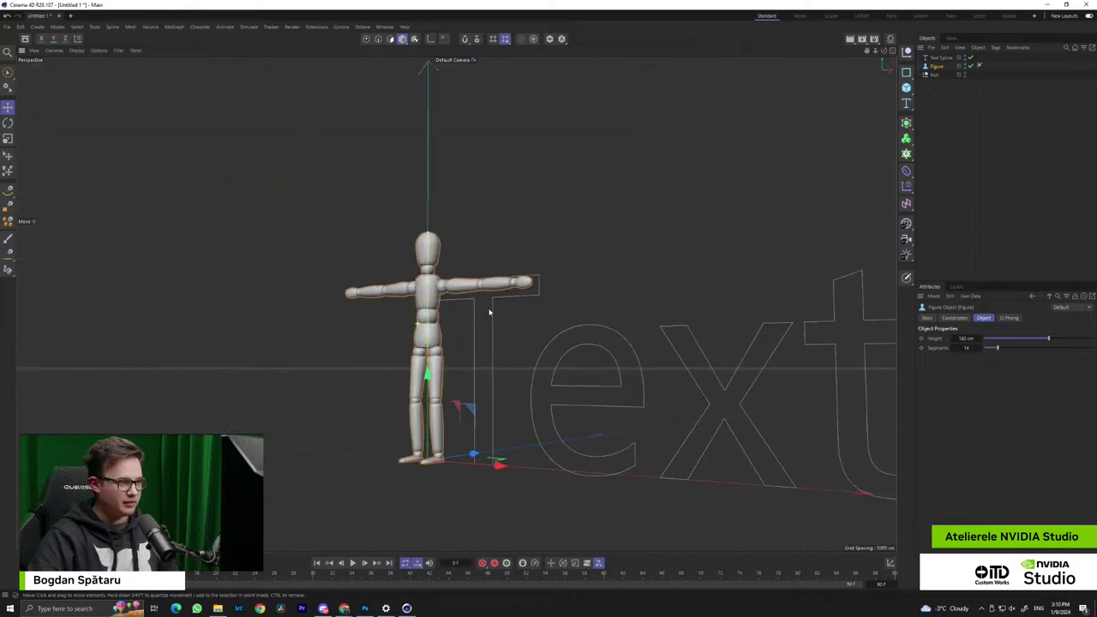
{"action": "left_click_drag", "start_coordinate": [497, 385], "coordinate": [571, 245], "text": "alt"}
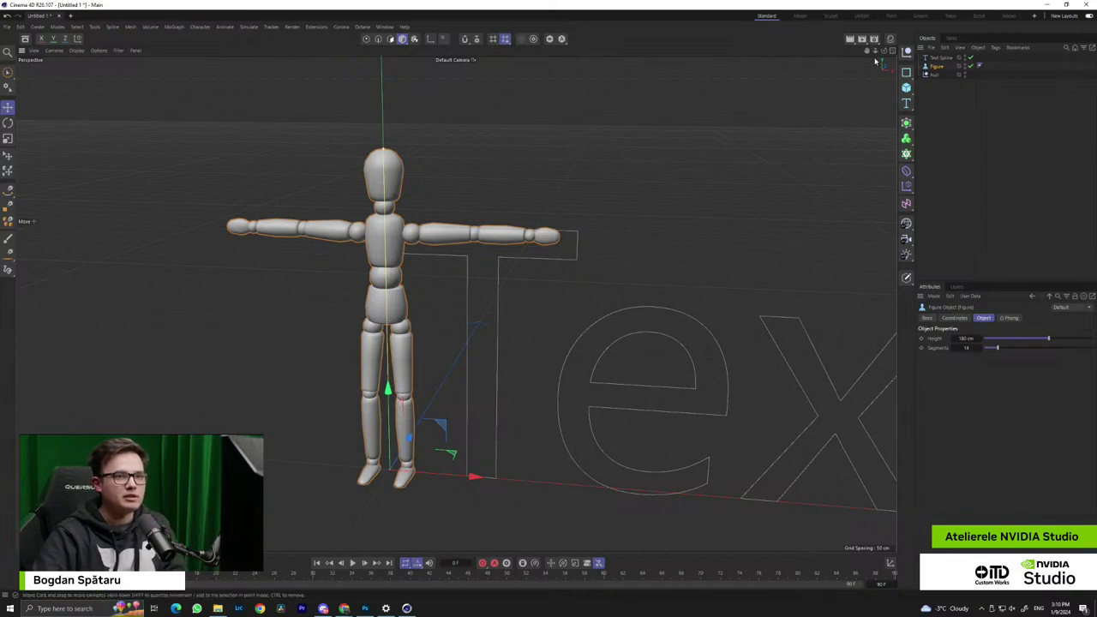
{"action": "left_click_drag", "start_coordinate": [868, 52], "coordinate": [796, 8]}
{"action": "left_click_drag", "start_coordinate": [815, 77], "coordinate": [855, 40]}
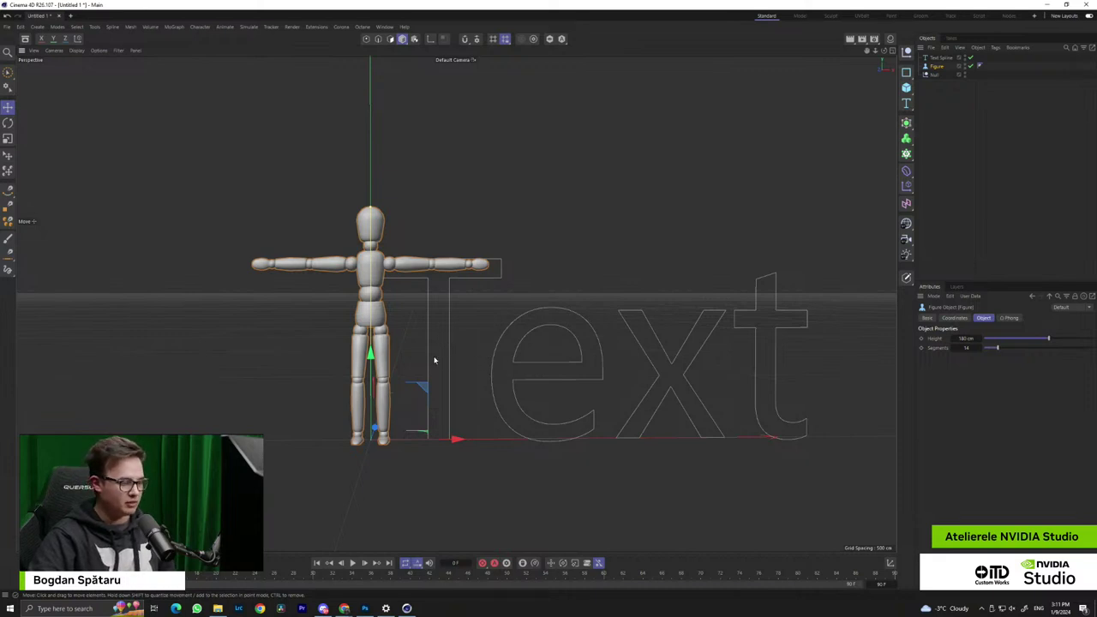
Demonstrate orbiting, panning and zooming by examining the selected figure from the front and side, near and far
{"action": "middle_click_drag", "start_coordinate": [450, 329], "coordinate": [446, 395], "text": "alt"}
{"action": "left_click_drag", "start_coordinate": [447, 395], "coordinate": [479, 363], "text": "alt"}
{"action": "right_click_drag", "start_coordinate": [440, 332], "coordinate": [446, 365], "text": "alt"}
{"action": "left_click_drag", "start_coordinate": [446, 365], "coordinate": [453, 316], "text": "alt"}
{"action": "middle_click_drag", "start_coordinate": [455, 305], "coordinate": [444, 345], "text": "alt"}
{"action": "right_click_drag", "start_coordinate": [450, 343], "coordinate": [373, 346], "text": "alt"}
{"action": "scroll", "coordinate": [373, 346], "scroll_direction": "up", "scroll_amount": 4}
{"action": "left_click_drag", "start_coordinate": [373, 346], "coordinate": [531, 394], "text": "alt"}
{"action": "scroll", "coordinate": [451, 301], "scroll_direction": "up", "scroll_amount": 5}
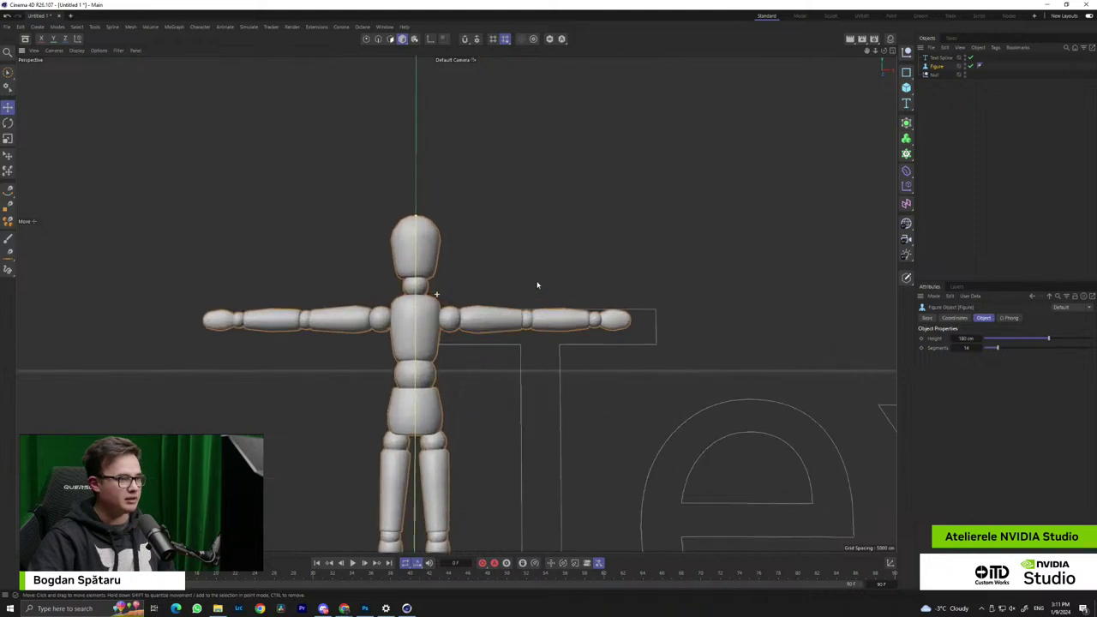
{"action": "left_click_drag", "start_coordinate": [514, 279], "coordinate": [437, 303], "text": "alt"}
{"action": "scroll", "coordinate": [437, 302], "scroll_direction": "down", "scroll_amount": 5}
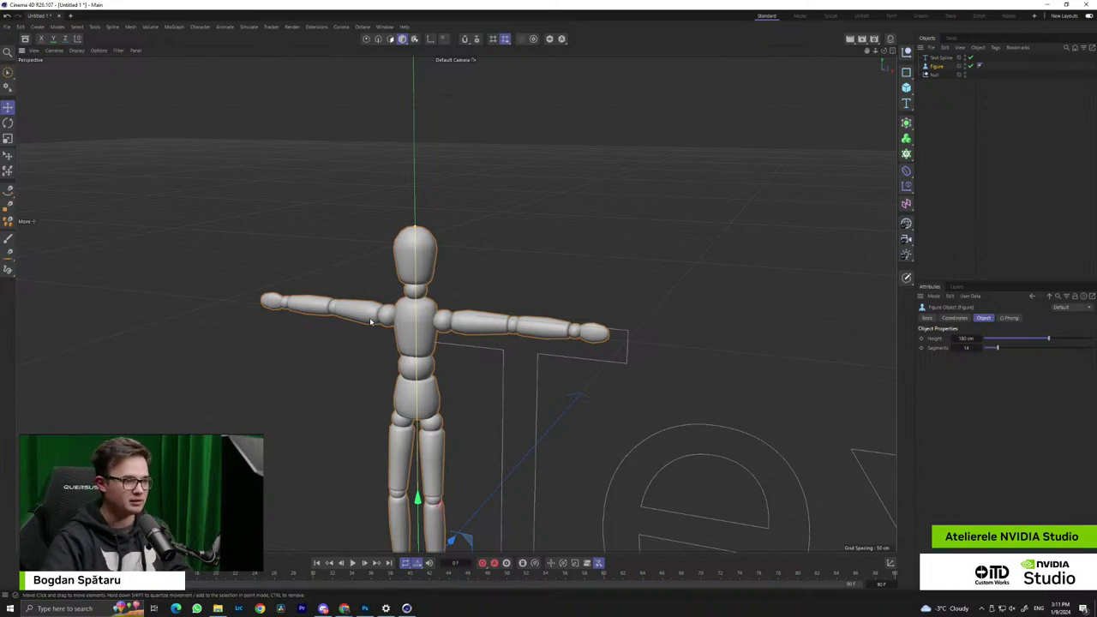
{"action": "scroll", "coordinate": [480, 342], "scroll_direction": "down", "scroll_amount": 6}
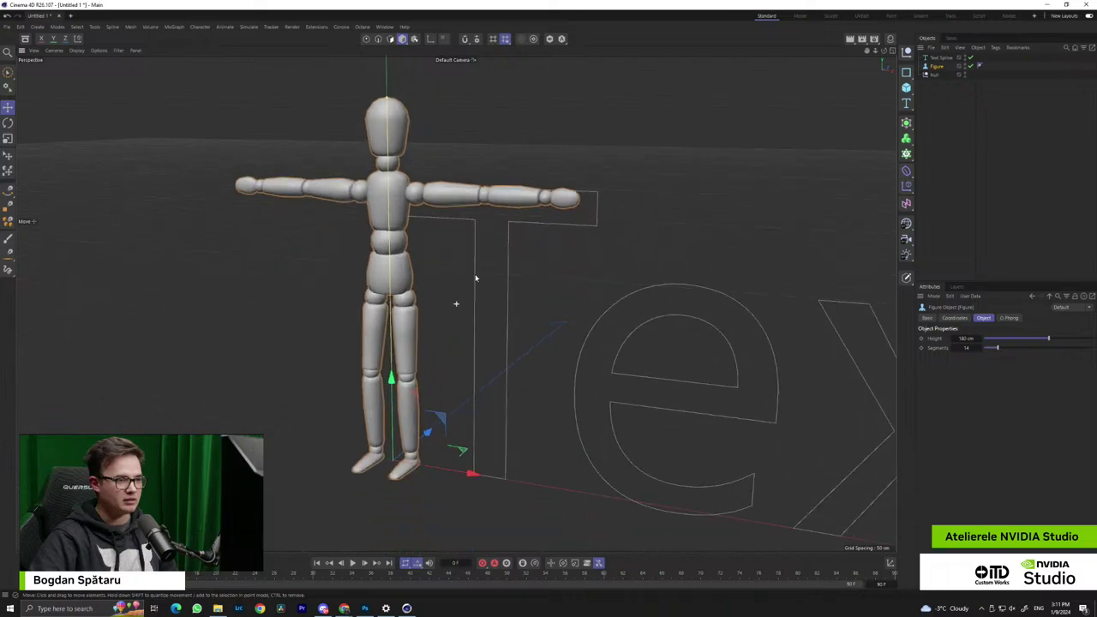
{"action": "left_click_drag", "start_coordinate": [475, 288], "coordinate": [510, 279], "text": "alt"}
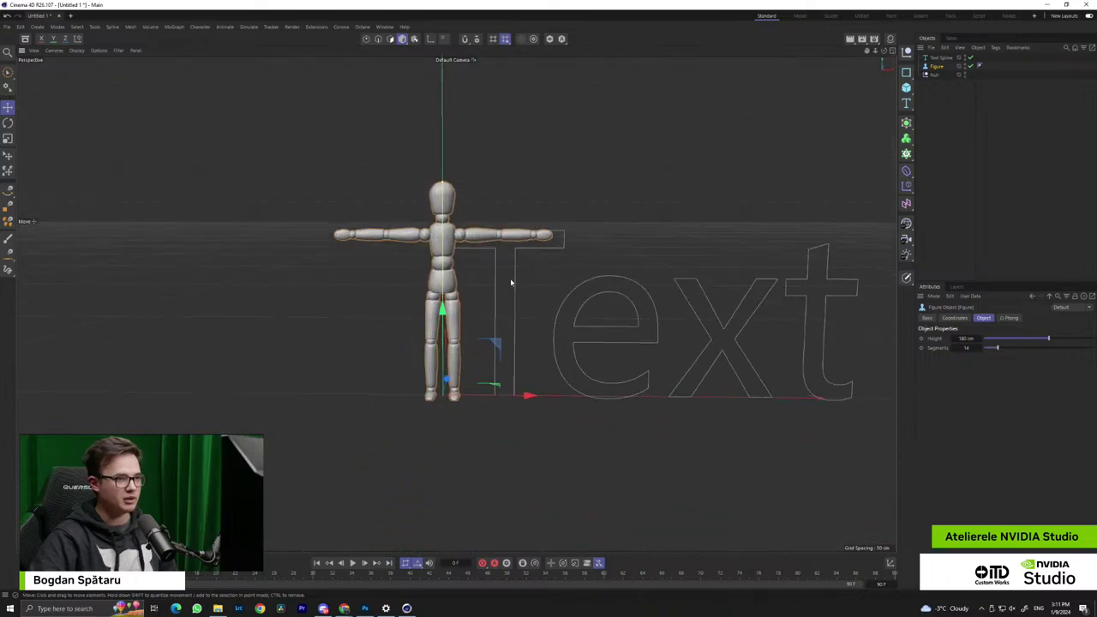
{"action": "middle_click_drag", "start_coordinate": [510, 279], "coordinate": [478, 369], "text": "alt"}
{"action": "mouse_move", "coordinate": [478, 369]}
{"action": "left_mouse_down", "text": "alt"}
{"action": "mouse_move", "coordinate": [473, 344]}
{"action": "mouse_move", "coordinate": [477, 371]}
{"action": "left_mouse_up", "text": "alt"}
{"action": "middle_click_drag", "start_coordinate": [478, 372], "coordinate": [426, 329], "text": "alt"}
{"action": "right_click_drag", "start_coordinate": [426, 328], "coordinate": [454, 322], "text": "alt"}
{"action": "left_click_drag", "start_coordinate": [455, 323], "coordinate": [513, 337], "text": "alt"}
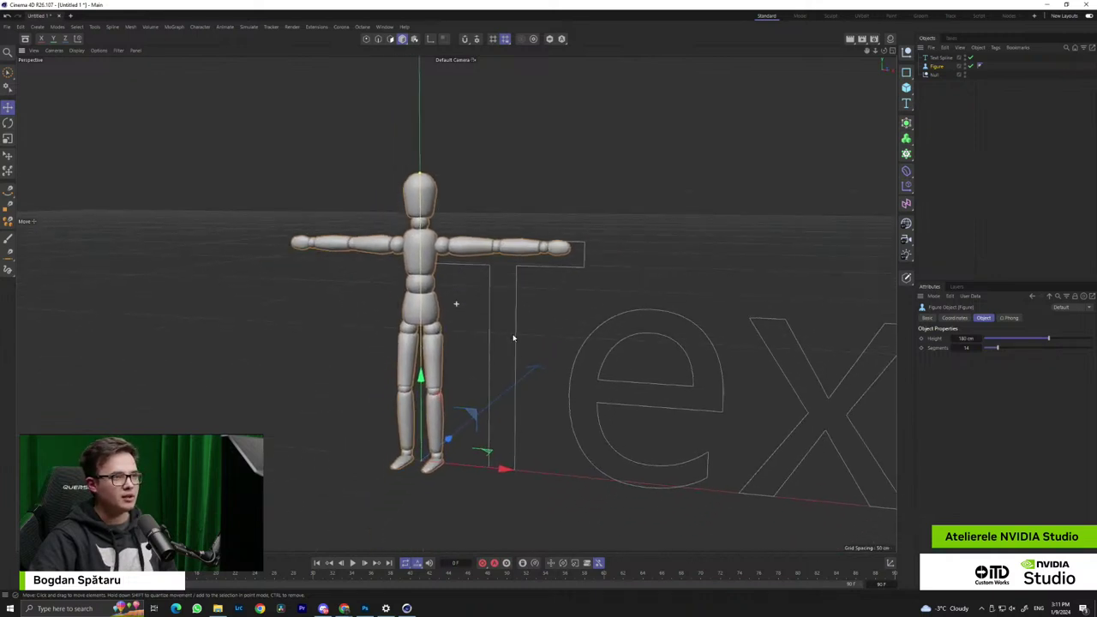
Activate the Live Selection tool and try it on the figure and on empty space
{"action": "left_click", "coordinate": [7, 75]}
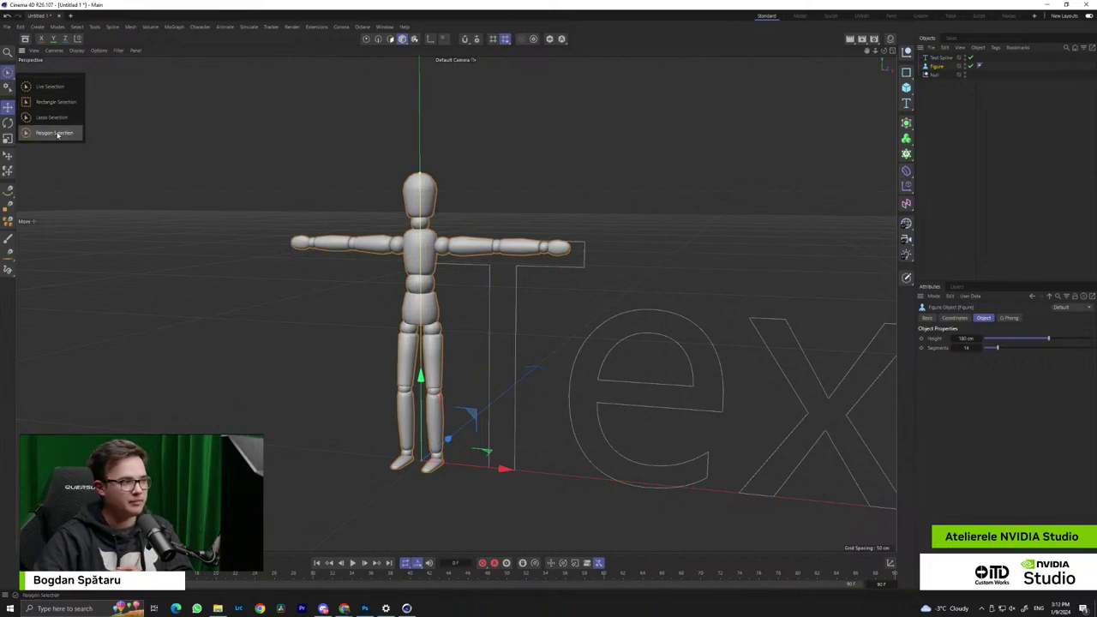
{"action": "left_click", "coordinate": [50, 87]}
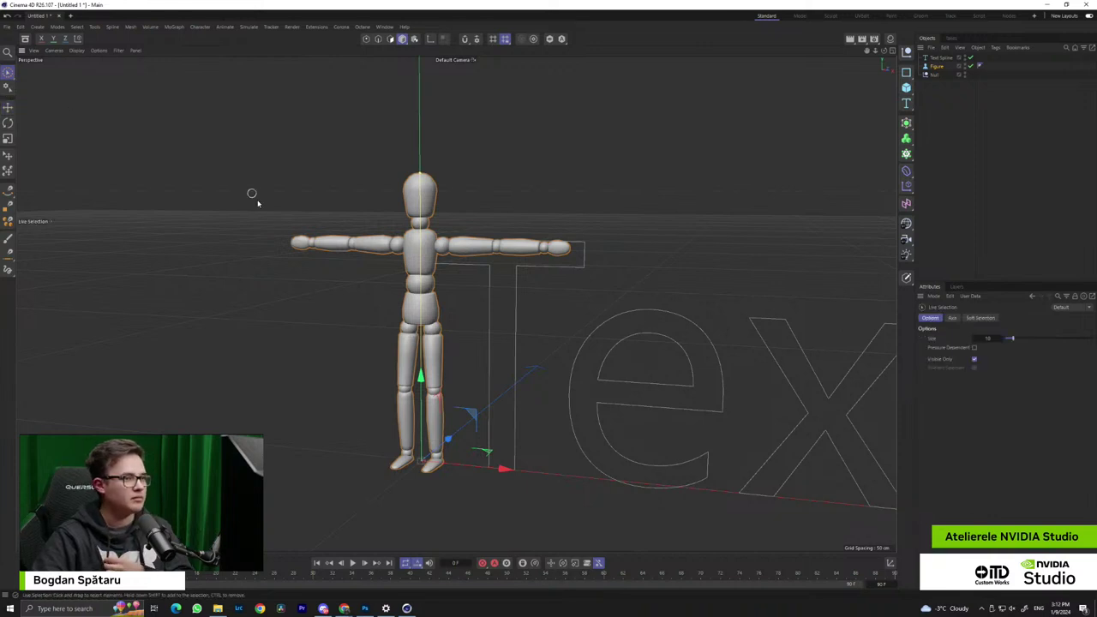
{"action": "left_click", "coordinate": [440, 233]}
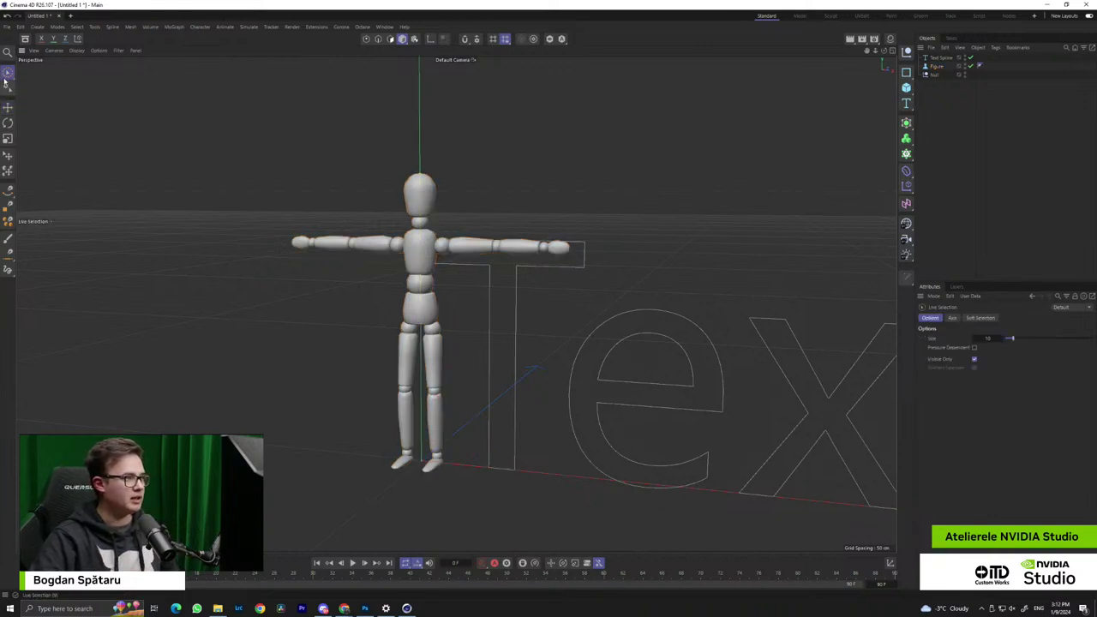
{"action": "left_click", "coordinate": [7, 74]}
{"action": "left_click", "coordinate": [65, 90]}
{"action": "left_click", "coordinate": [387, 246]}
{"action": "left_click", "coordinate": [609, 206]}
Enlarge the Live Selection brush and use it to select and deselect the text spline and the figure
{"action": "middle_click_drag", "start_coordinate": [592, 202], "coordinate": [591, 202]}
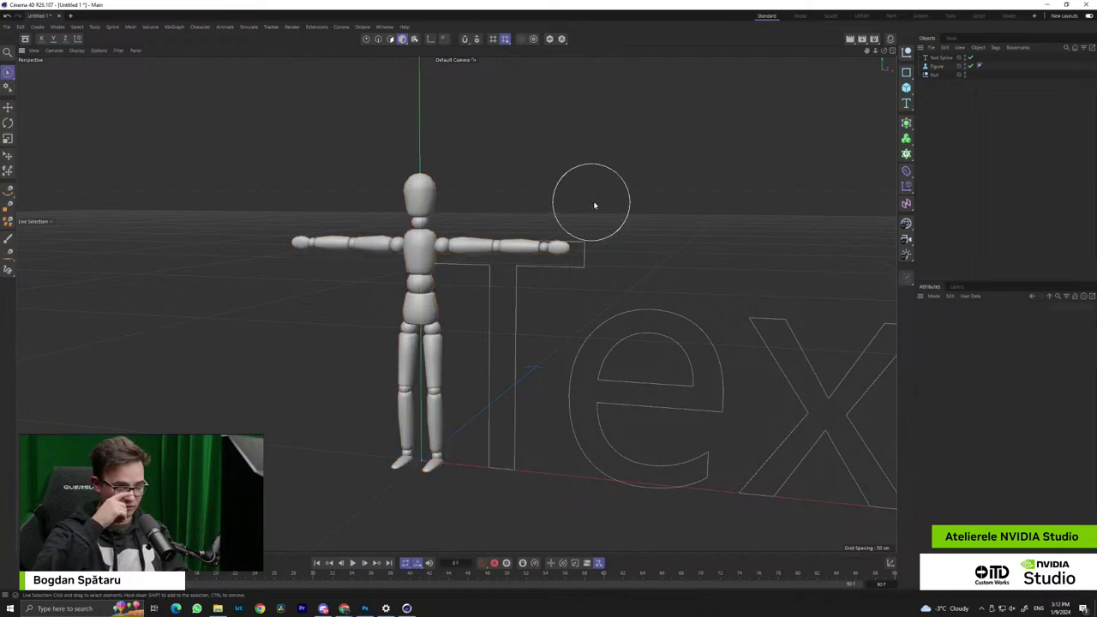
{"action": "middle_click_drag", "start_coordinate": [593, 204], "coordinate": [593, 204]}
{"action": "left_click_drag", "start_coordinate": [561, 242], "coordinate": [654, 325]}
{"action": "left_click", "coordinate": [715, 130]}
{"action": "left_click", "coordinate": [738, 300]}
{"action": "left_click", "coordinate": [765, 152]}
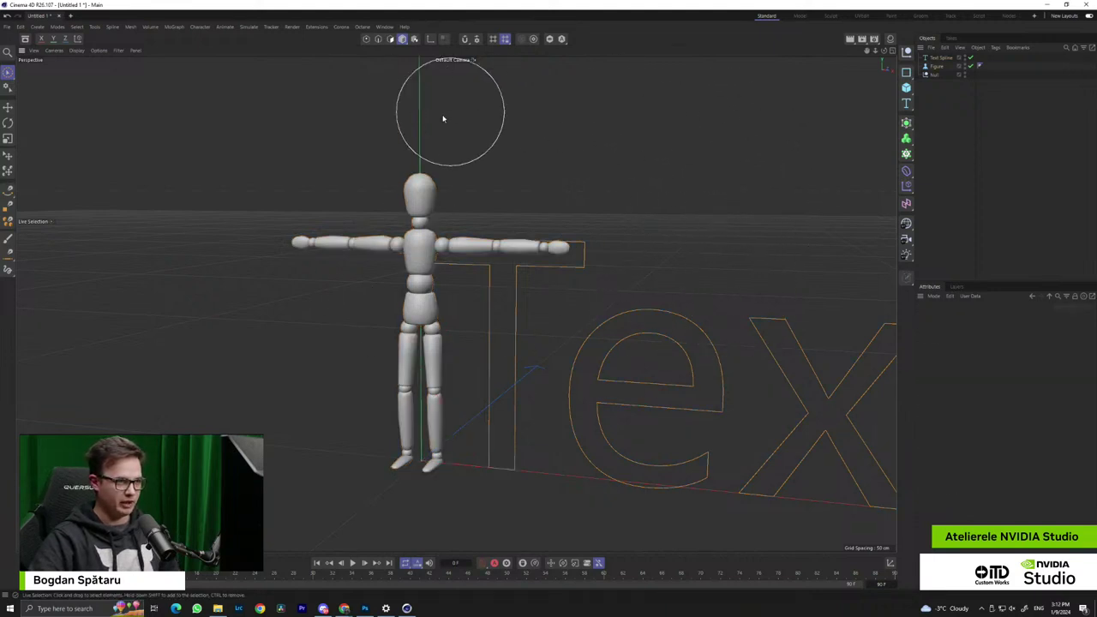
{"action": "left_click", "coordinate": [269, 202]}
{"action": "left_click", "coordinate": [236, 160]}
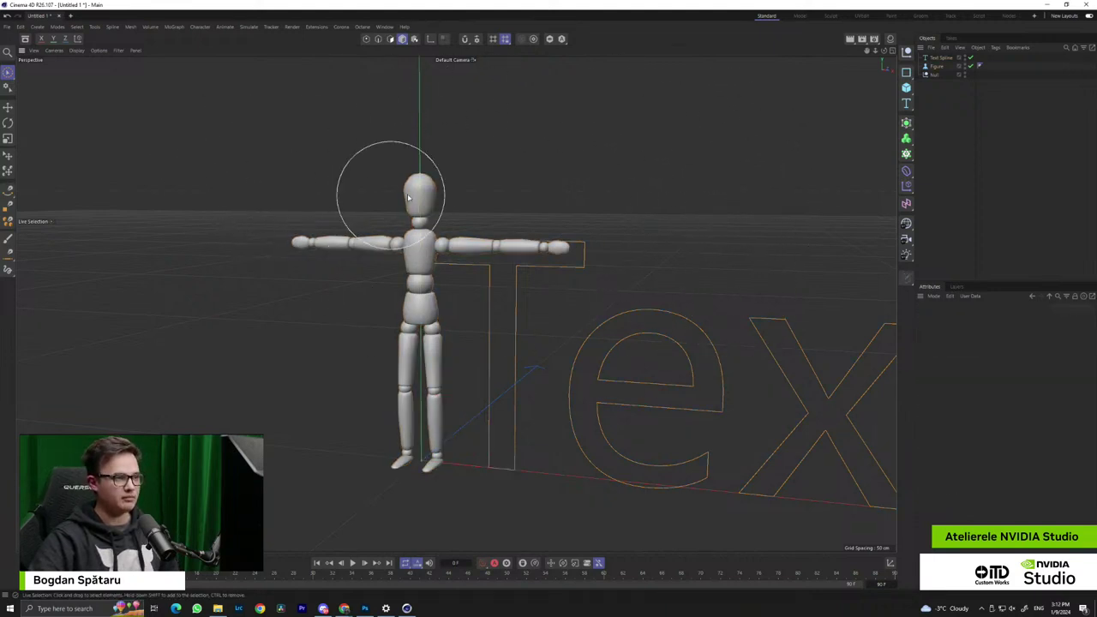
{"action": "left_click", "coordinate": [276, 199]}
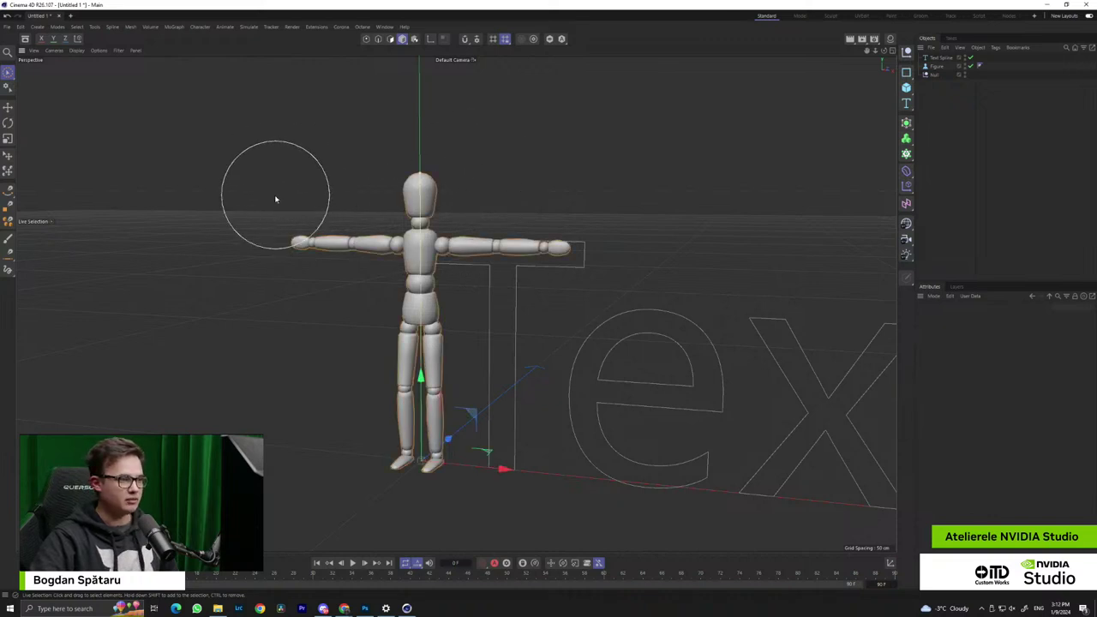
Delete the text spline and the null, leaving only the figure in the scene
{"action": "scroll", "coordinate": [417, 208], "scroll_direction": "up", "scroll_amount": 4}
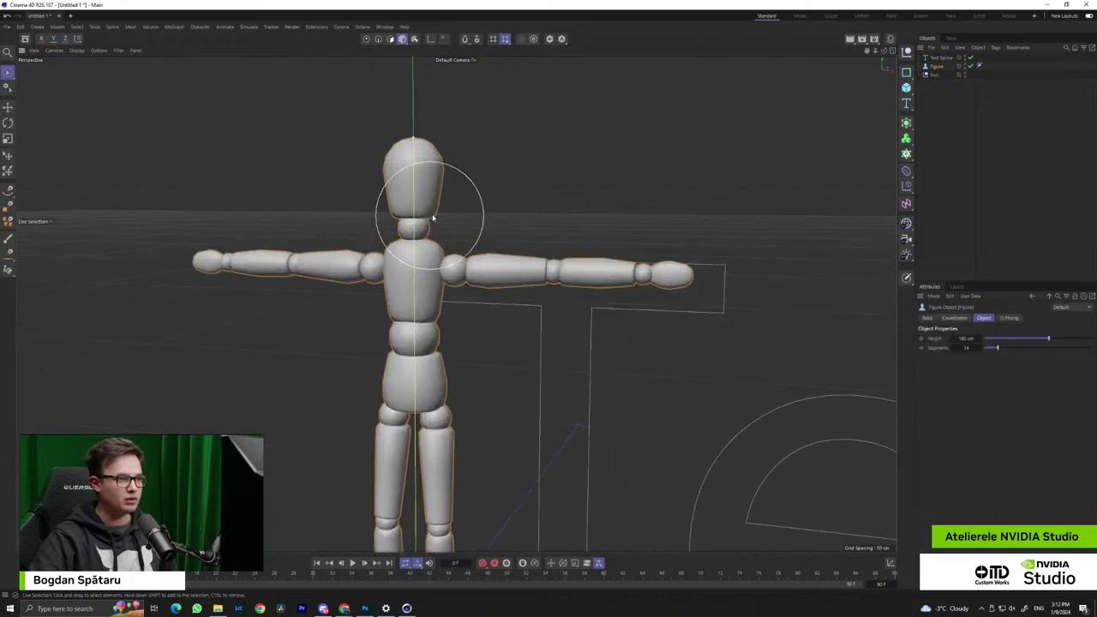
{"action": "scroll", "coordinate": [430, 220], "scroll_direction": "up", "scroll_amount": 1}
{"action": "scroll", "coordinate": [420, 232], "scroll_direction": "down", "scroll_amount": 5}
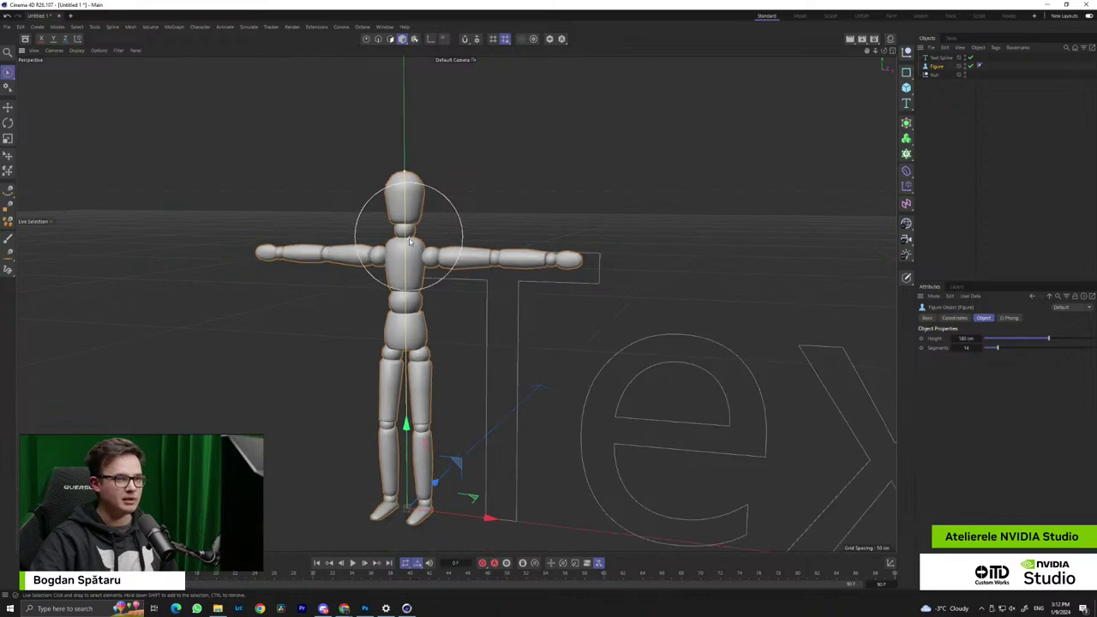
{"action": "scroll", "coordinate": [409, 242], "scroll_direction": "down", "scroll_amount": 3}
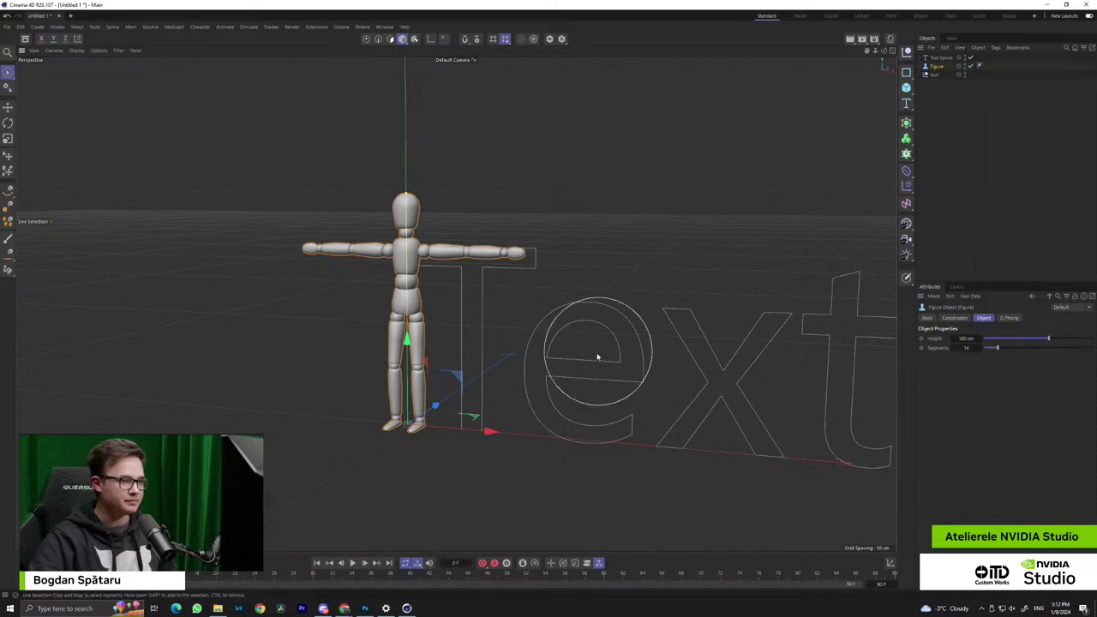
{"action": "left_click_drag", "start_coordinate": [564, 362], "coordinate": [637, 346], "text": "alt"}
{"action": "key", "text": "ctrl+shift+z"}
{"action": "left_click", "coordinate": [947, 57]}
{"action": "key", "text": "Delete"}
{"action": "left_click", "coordinate": [939, 66]}
{"action": "key", "text": "Delete"}
{"action": "left_click_drag", "start_coordinate": [715, 123], "coordinate": [590, 442], "text": "alt"}
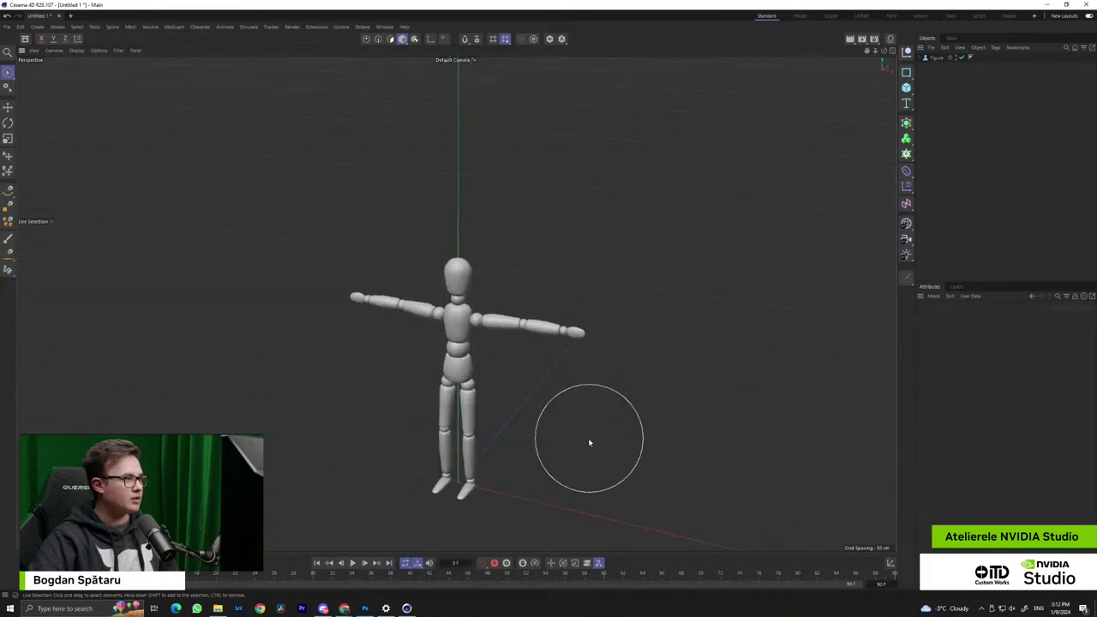
{"action": "middle_click_drag", "start_coordinate": [590, 442], "coordinate": [558, 382], "text": "alt"}
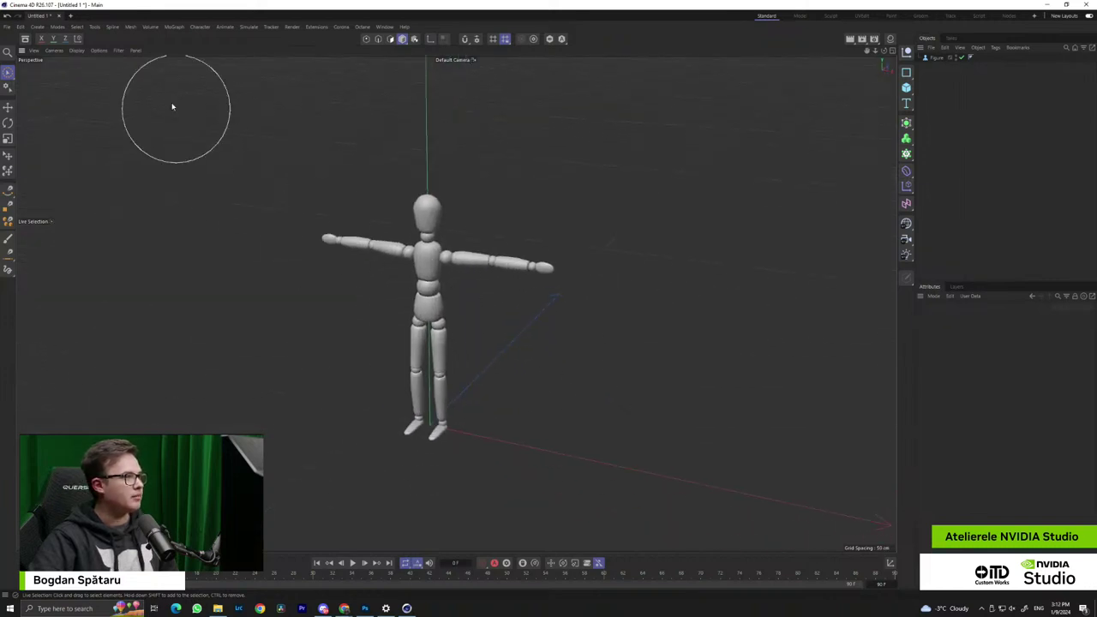
Use the Move tool to shift the figure slightly away from the world origin
{"action": "left_click", "coordinate": [8, 108]}
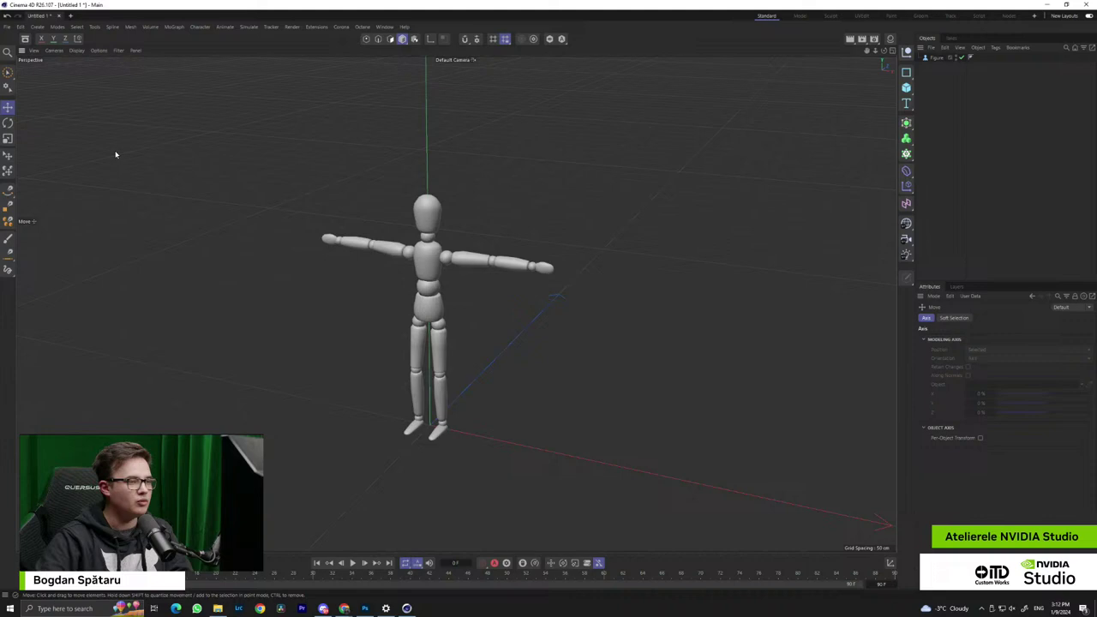
{"action": "left_click", "coordinate": [431, 274]}
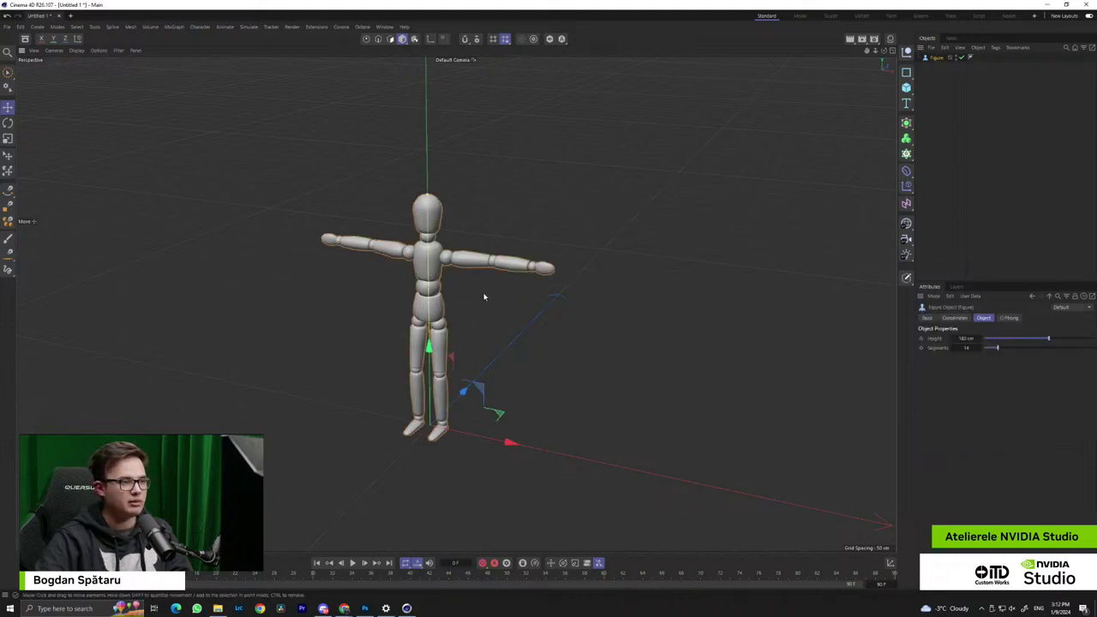
{"action": "mouse_move", "coordinate": [467, 394]}
{"action": "left_mouse_down"}
{"action": "mouse_move", "coordinate": [579, 281]}
{"action": "mouse_move", "coordinate": [497, 443]}
{"action": "mouse_move", "coordinate": [588, 441]}
{"action": "mouse_move", "coordinate": [514, 416]}
{"action": "mouse_move", "coordinate": [431, 360]}
{"action": "mouse_move", "coordinate": [480, 291]}
{"action": "mouse_move", "coordinate": [463, 377]}
{"action": "mouse_move", "coordinate": [548, 300]}
{"action": "mouse_move", "coordinate": [460, 376]}
{"action": "left_mouse_up"}
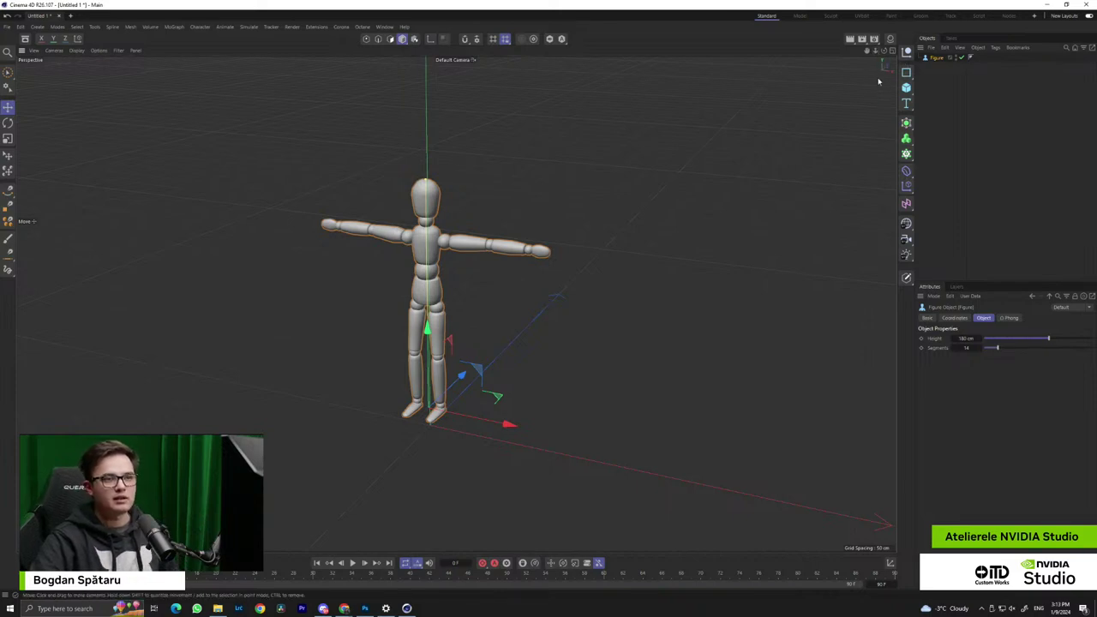
{"action": "left_click_drag", "start_coordinate": [605, 292], "coordinate": [601, 315], "text": "alt"}
{"action": "left_click_drag", "start_coordinate": [438, 420], "coordinate": [320, 243], "text": "alt"}
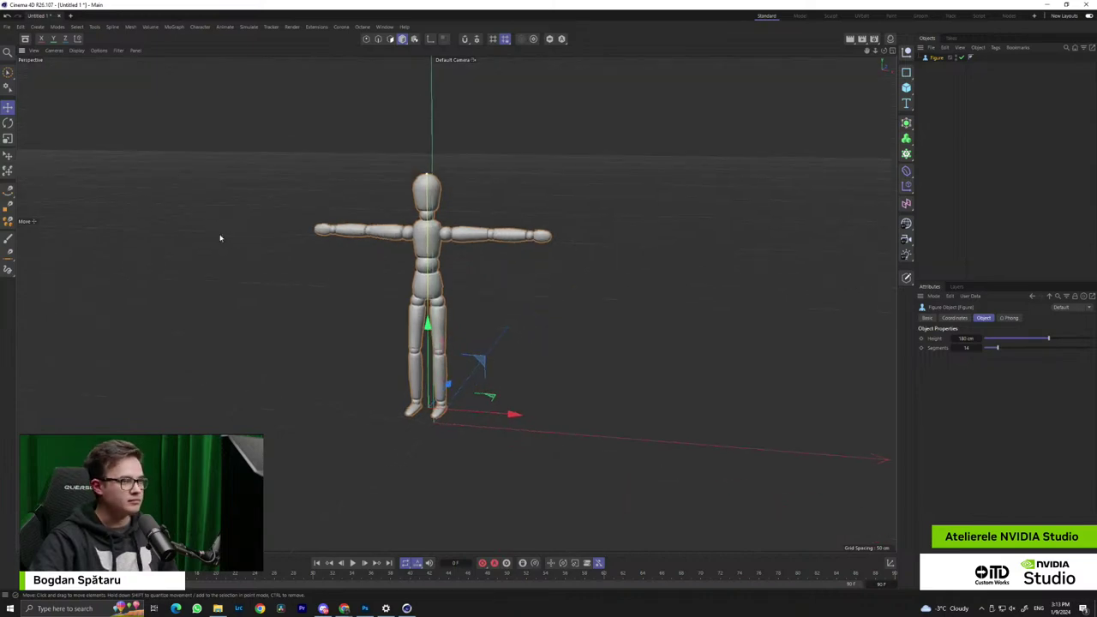
{"action": "left_click_drag", "start_coordinate": [476, 209], "coordinate": [529, 182]}
{"action": "left_click_drag", "start_coordinate": [488, 212], "coordinate": [458, 247]}
{"action": "left_click_drag", "start_coordinate": [554, 258], "coordinate": [516, 269], "text": "alt"}
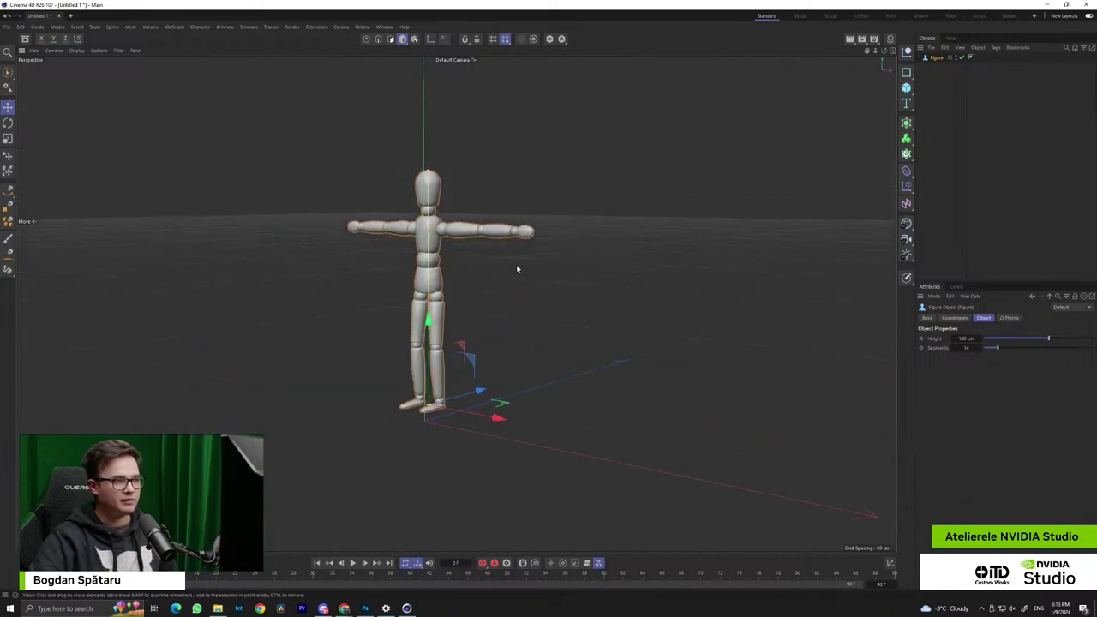
Look through the viewport's view, camera projection and display options without changing any of them
{"action": "left_click", "coordinate": [60, 53]}
{"action": "left_click", "coordinate": [58, 54]}
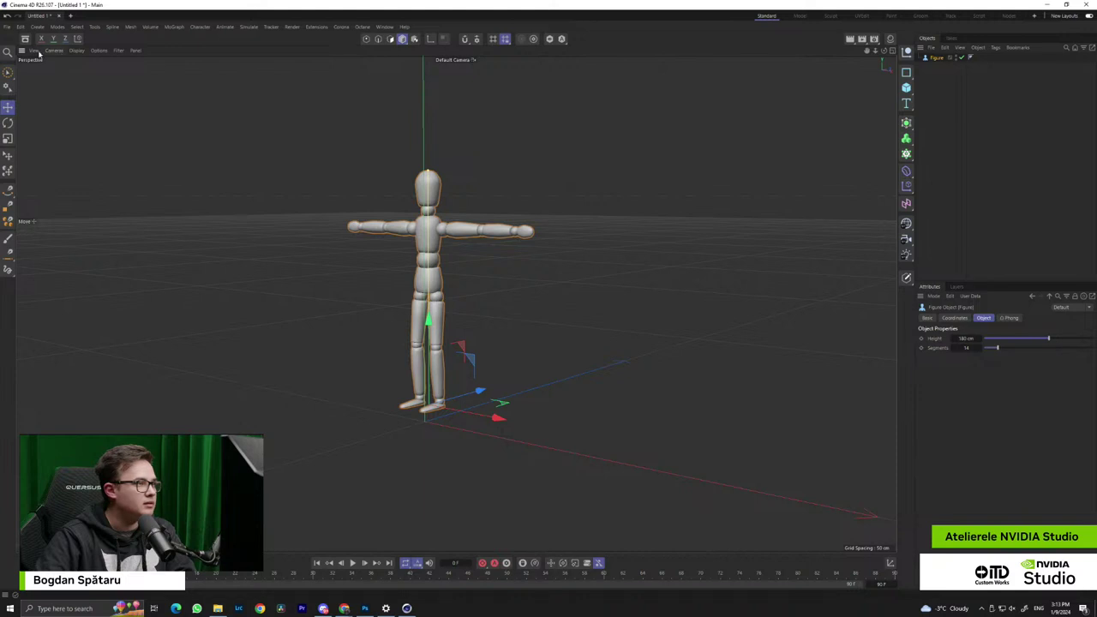
{"action": "left_click", "coordinate": [37, 53]}
{"action": "left_click", "coordinate": [118, 75]}
{"action": "left_click", "coordinate": [77, 52]}
{"action": "mouse_move", "coordinate": [62, 53]}
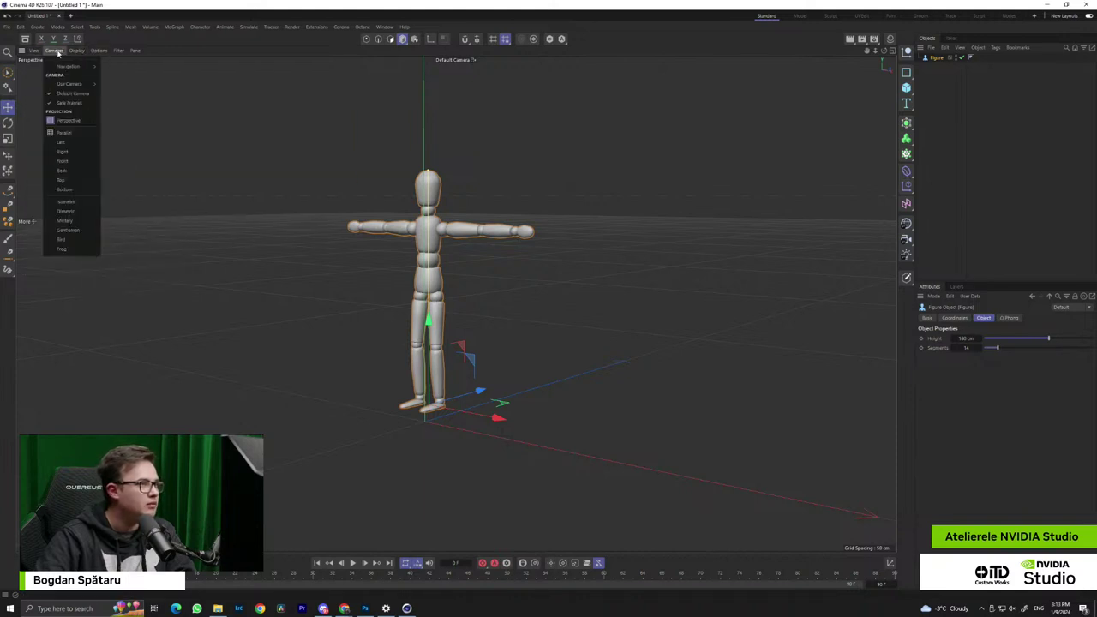
{"action": "left_click", "coordinate": [194, 130]}
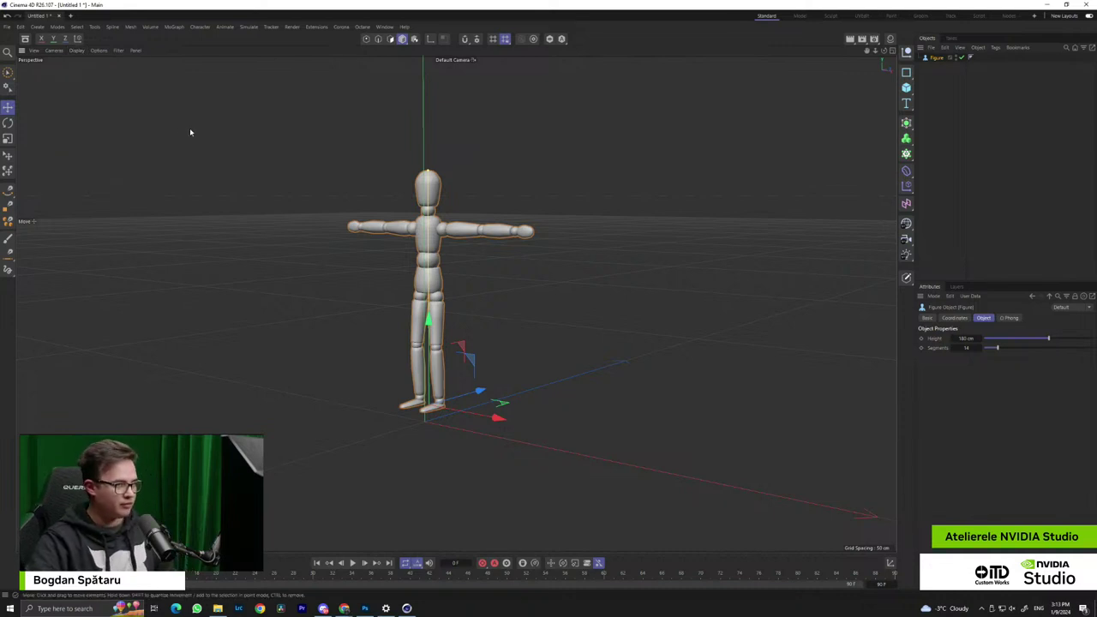
View the figure from the top, right and front, then show all four views together
{"action": "key", "text": "F2"}
{"action": "key", "text": "F3"}
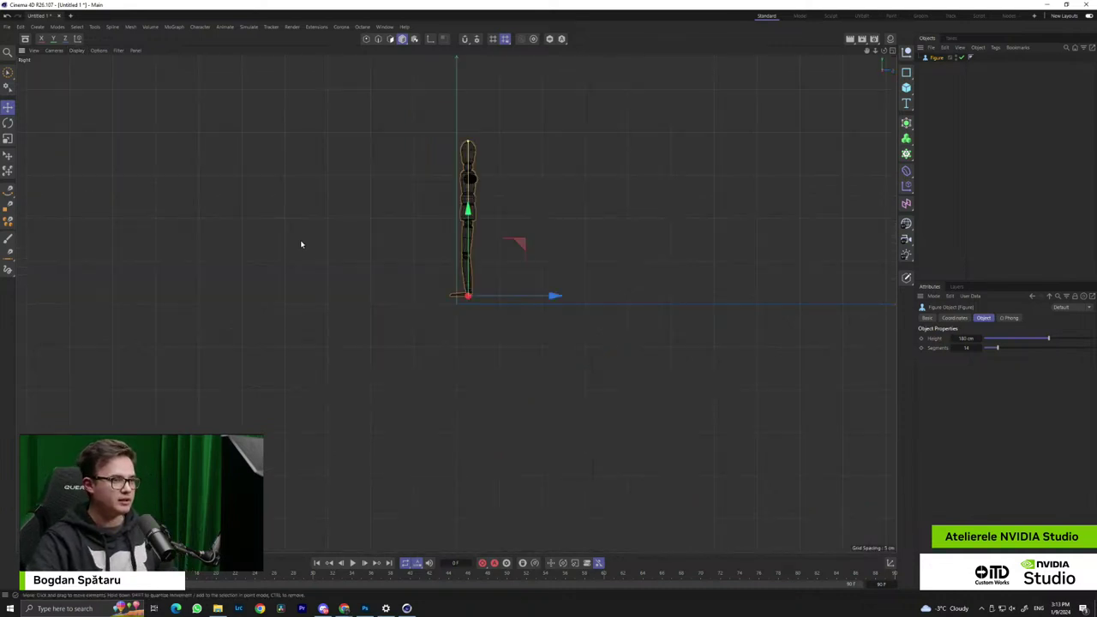
{"action": "key", "text": "F4"}
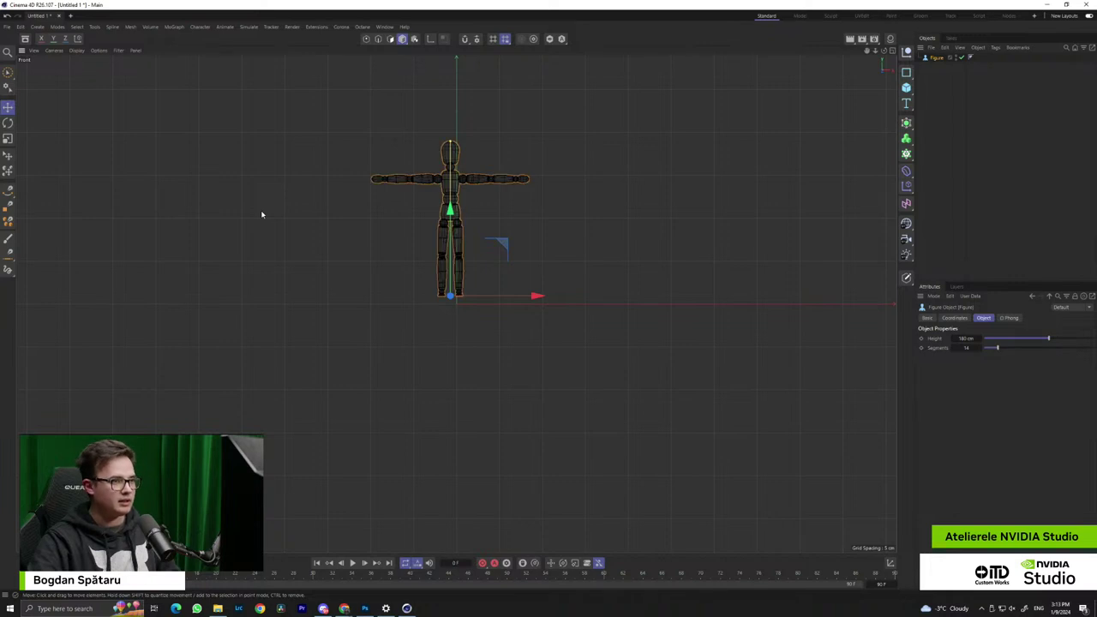
{"action": "key", "text": "F5"}
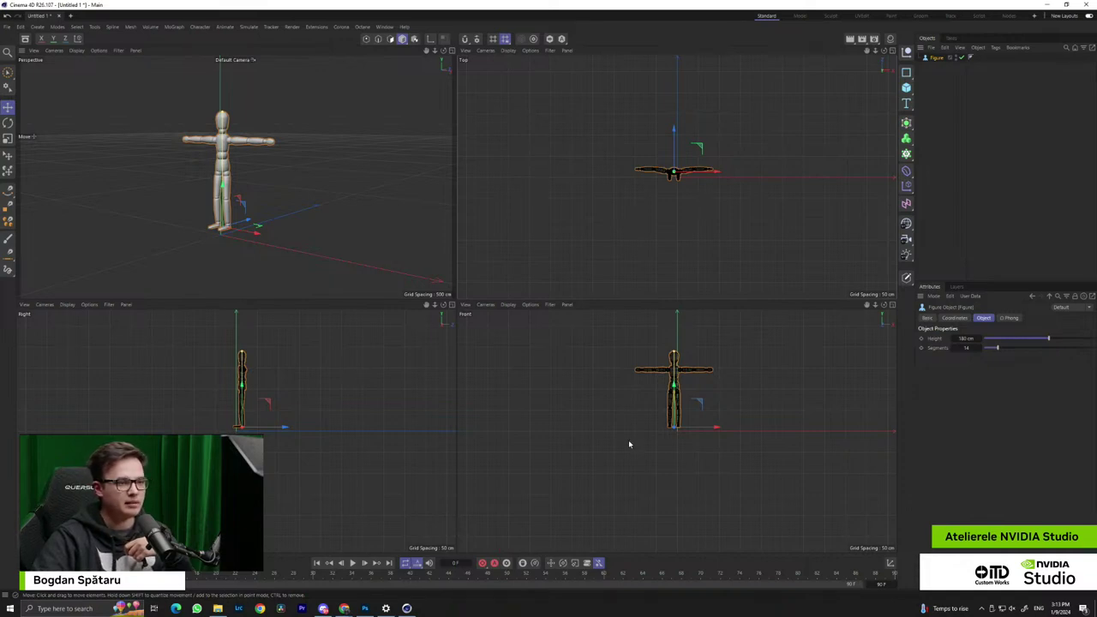
Shift the figure along Z and lower it to the ground line in the right view, then nudge it in the front view
{"action": "left_click_drag", "start_coordinate": [258, 190], "coordinate": [261, 215], "text": "alt"}
{"action": "left_click_drag", "start_coordinate": [274, 427], "coordinate": [312, 428]}
{"action": "scroll", "coordinate": [272, 442], "scroll_direction": "up", "scroll_amount": 14}
{"action": "left_click_drag", "start_coordinate": [252, 376], "coordinate": [251, 431]}
{"action": "scroll", "coordinate": [675, 439], "scroll_direction": "up", "scroll_amount": 8}
{"action": "scroll", "coordinate": [685, 439], "scroll_direction": "up", "scroll_amount": 5}
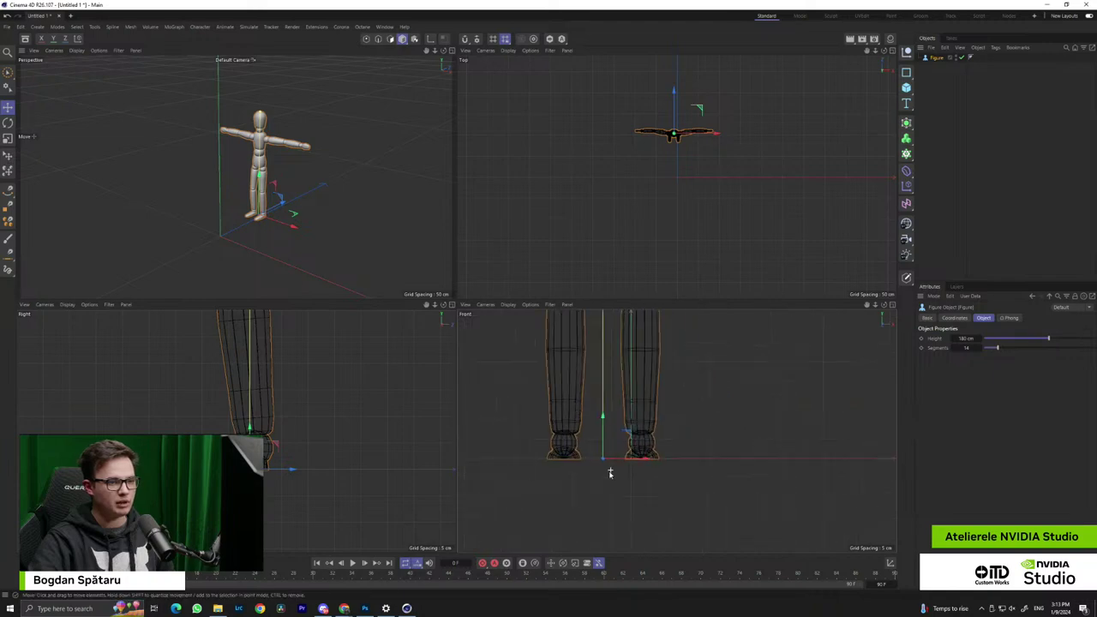
{"action": "mouse_move", "coordinate": [626, 442]}
{"action": "left_mouse_down"}
{"action": "mouse_move", "coordinate": [722, 453]}
{"action": "mouse_move", "coordinate": [643, 454]}
{"action": "left_mouse_up"}
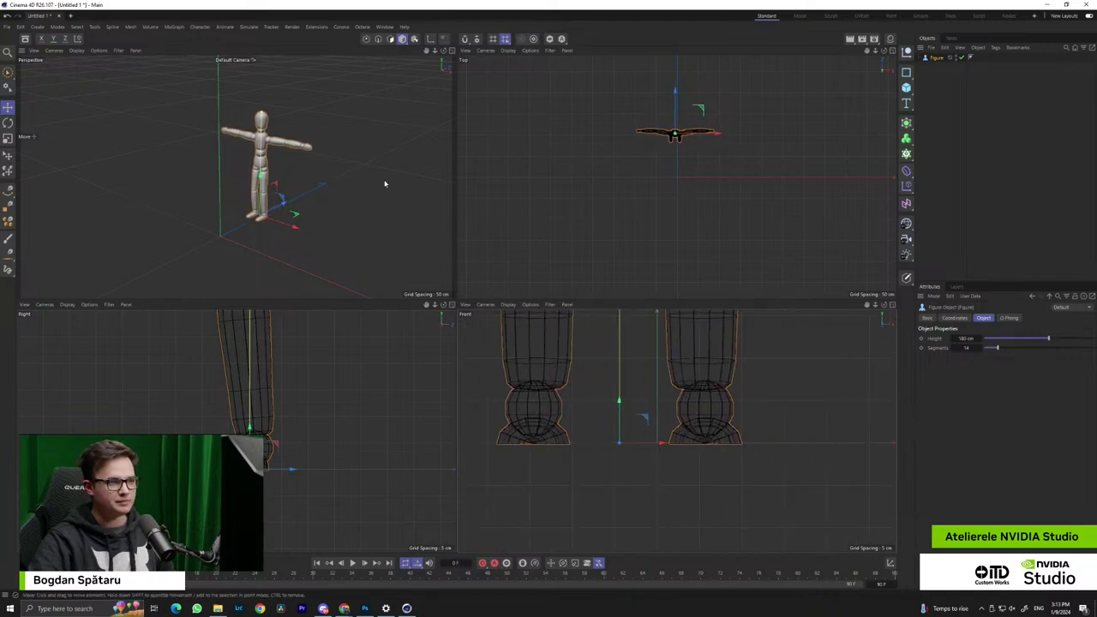
Maximize the top, perspective, front and right views in turn, returning to the four-view layout, and end in the full perspective view
{"action": "middle_click", "coordinate": [583, 209]}
{"action": "middle_click", "coordinate": [325, 273]}
{"action": "middle_click", "coordinate": [386, 228]}
{"action": "middle_click", "coordinate": [357, 263]}
{"action": "middle_click", "coordinate": [648, 443]}
{"action": "middle_click", "coordinate": [417, 417]}
{"action": "middle_click", "coordinate": [369, 386]}
{"action": "middle_click", "coordinate": [305, 330]}
{"action": "middle_click", "coordinate": [369, 240]}
{"action": "middle_click", "coordinate": [404, 286]}
{"action": "middle_click", "coordinate": [672, 252]}
{"action": "middle_click", "coordinate": [671, 279]}
{"action": "middle_click", "coordinate": [833, 446]}
{"action": "middle_click", "coordinate": [830, 446]}
{"action": "middle_click", "coordinate": [340, 241]}
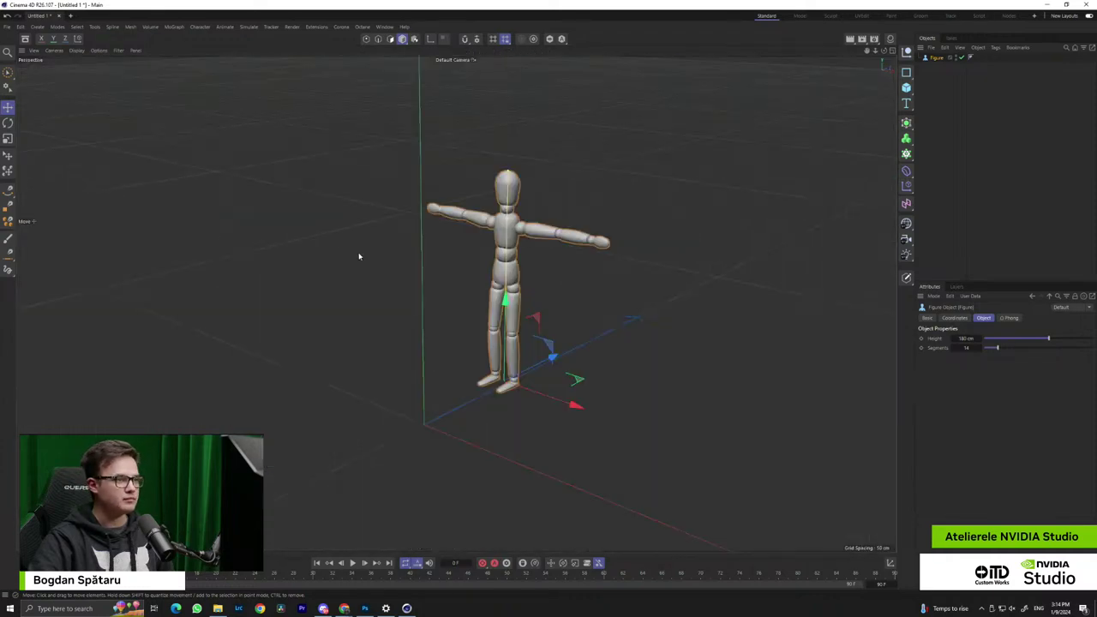
Move the figure along its X and Z axes in the perspective view so it stands close beside the world origin
{"action": "left_click_drag", "start_coordinate": [591, 344], "coordinate": [464, 407], "text": "alt"}
{"action": "middle_click_drag", "start_coordinate": [493, 442], "coordinate": [538, 350], "text": "alt"}
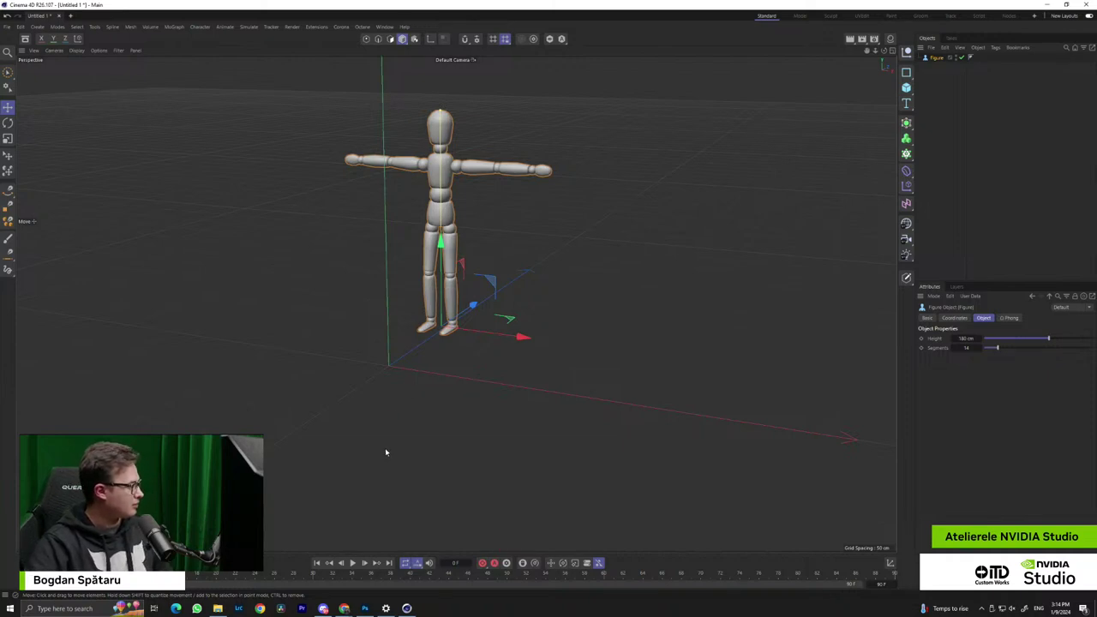
{"action": "left_click_drag", "start_coordinate": [421, 410], "coordinate": [294, 453], "text": "alt"}
{"action": "scroll", "coordinate": [440, 342], "scroll_direction": "up", "scroll_amount": 3}
{"action": "mouse_move", "coordinate": [418, 346]}
{"action": "left_mouse_down"}
{"action": "mouse_move", "coordinate": [403, 357]}
{"action": "mouse_move", "coordinate": [412, 349]}
{"action": "left_mouse_up"}
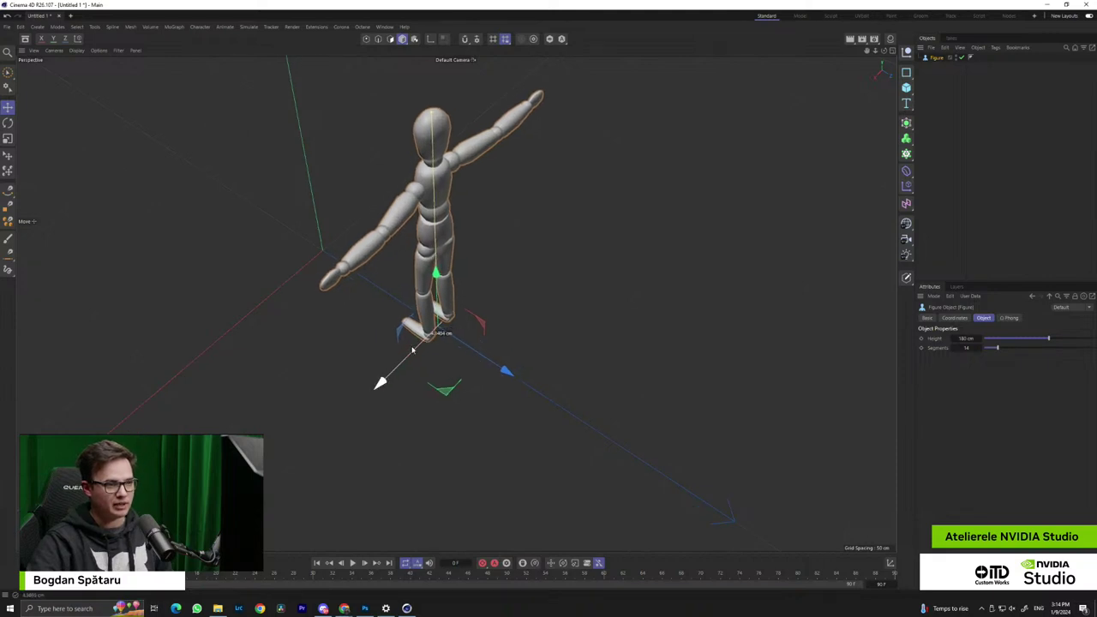
{"action": "left_click_drag", "start_coordinate": [479, 358], "coordinate": [346, 390]}
{"action": "left_click", "coordinate": [280, 213]}
{"action": "left_click", "coordinate": [406, 370]}
{"action": "left_click_drag", "start_coordinate": [451, 441], "coordinate": [428, 427]}
{"action": "left_click_drag", "start_coordinate": [418, 366], "coordinate": [420, 375]}
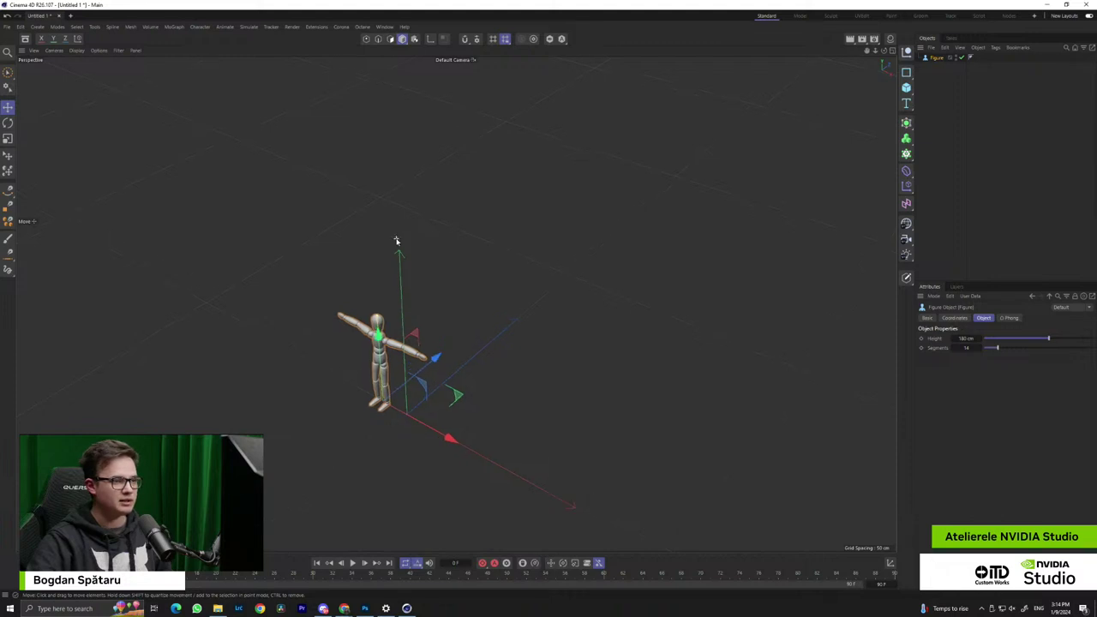
Switch between the four-view layout and the enlarged front, right and top views to inspect the figure
{"action": "middle_click", "coordinate": [311, 264]}
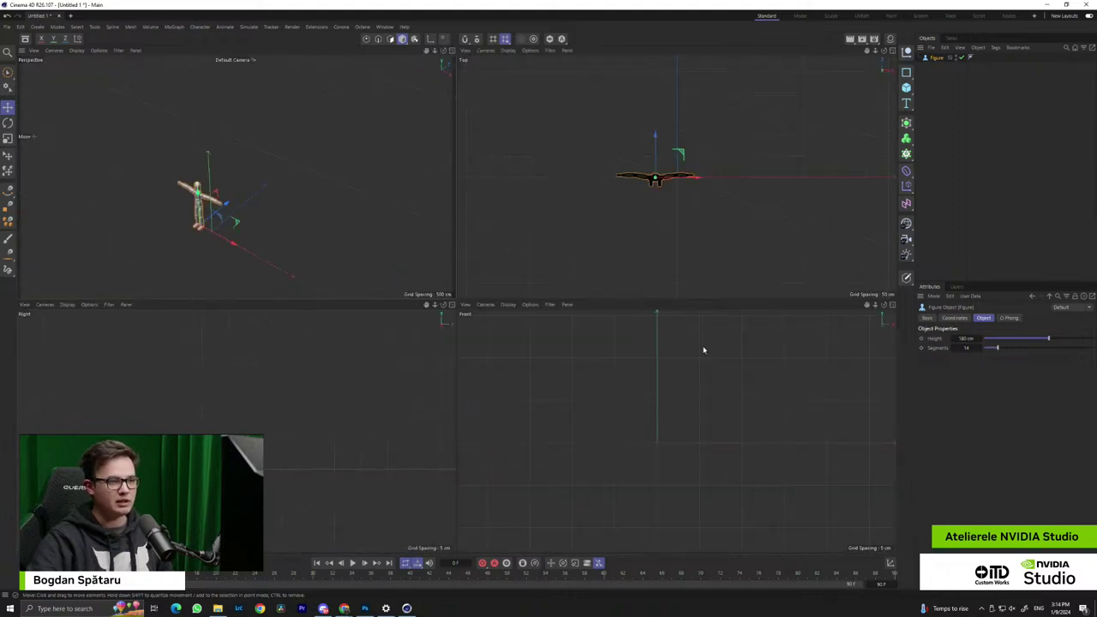
{"action": "middle_click", "coordinate": [678, 426]}
{"action": "middle_click", "coordinate": [557, 412]}
{"action": "middle_click", "coordinate": [323, 370]}
{"action": "middle_click", "coordinate": [323, 370]}
{"action": "middle_click", "coordinate": [631, 228]}
{"action": "middle_click", "coordinate": [628, 222]}
{"action": "scroll", "coordinate": [378, 410], "scroll_direction": "up", "scroll_amount": 3}
{"action": "middle_click", "coordinate": [378, 410]}
{"action": "middle_click", "coordinate": [260, 368]}
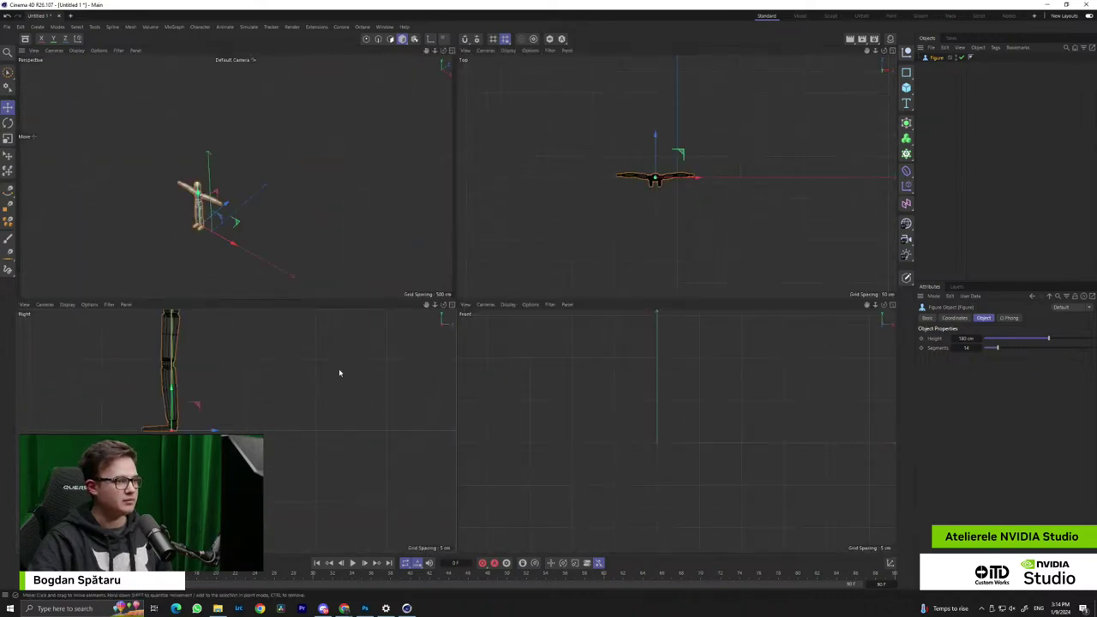
{"action": "middle_click", "coordinate": [291, 369]}
{"action": "scroll", "coordinate": [631, 475], "scroll_direction": "up", "scroll_amount": 4}
Demonstrate panning, zooming and orbiting around the figure, finishing with a closer perspective view of it
{"action": "middle_click_drag", "start_coordinate": [539, 506], "coordinate": [546, 539], "text": "alt"}
{"action": "middle_click_drag", "start_coordinate": [506, 343], "coordinate": [521, 326], "text": "alt"}
{"action": "right_click_drag", "start_coordinate": [509, 323], "coordinate": [467, 322], "text": "alt"}
{"action": "middle_click_drag", "start_coordinate": [515, 356], "coordinate": [536, 374], "text": "alt"}
{"action": "left_click_drag", "start_coordinate": [512, 373], "coordinate": [422, 339], "text": "alt"}
{"action": "middle_click_drag", "start_coordinate": [422, 340], "coordinate": [523, 377]}
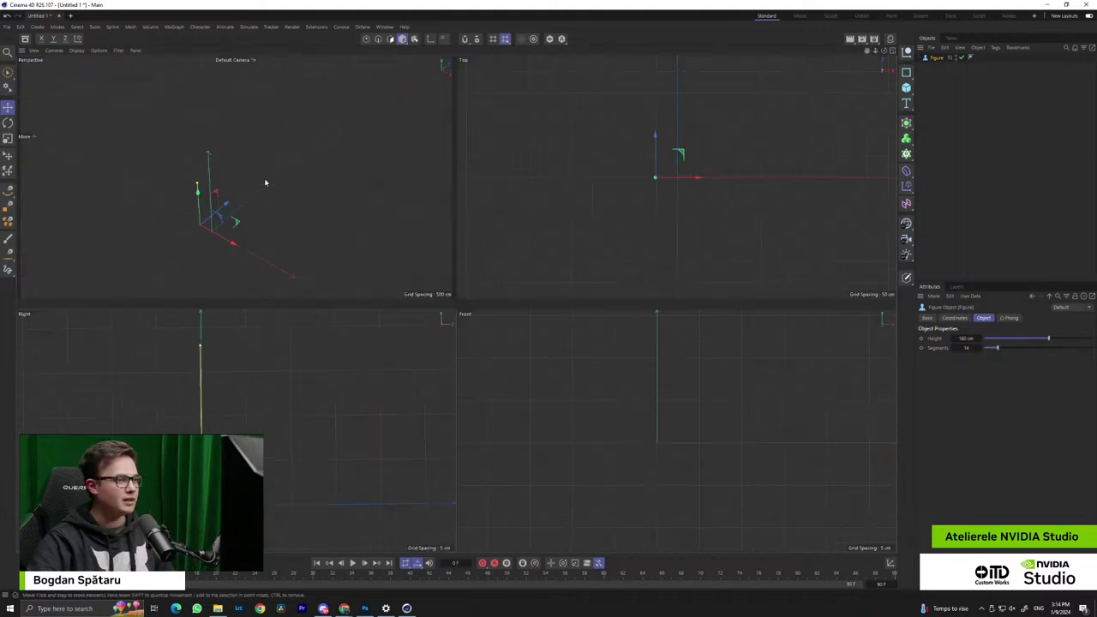
{"action": "middle_click", "coordinate": [264, 179]}
{"action": "middle_click_drag", "start_coordinate": [435, 315], "coordinate": [437, 262], "text": "alt"}
{"action": "right_click_drag", "start_coordinate": [439, 358], "coordinate": [480, 295], "text": "alt"}
{"action": "left_click_drag", "start_coordinate": [481, 296], "coordinate": [476, 351], "text": "alt"}
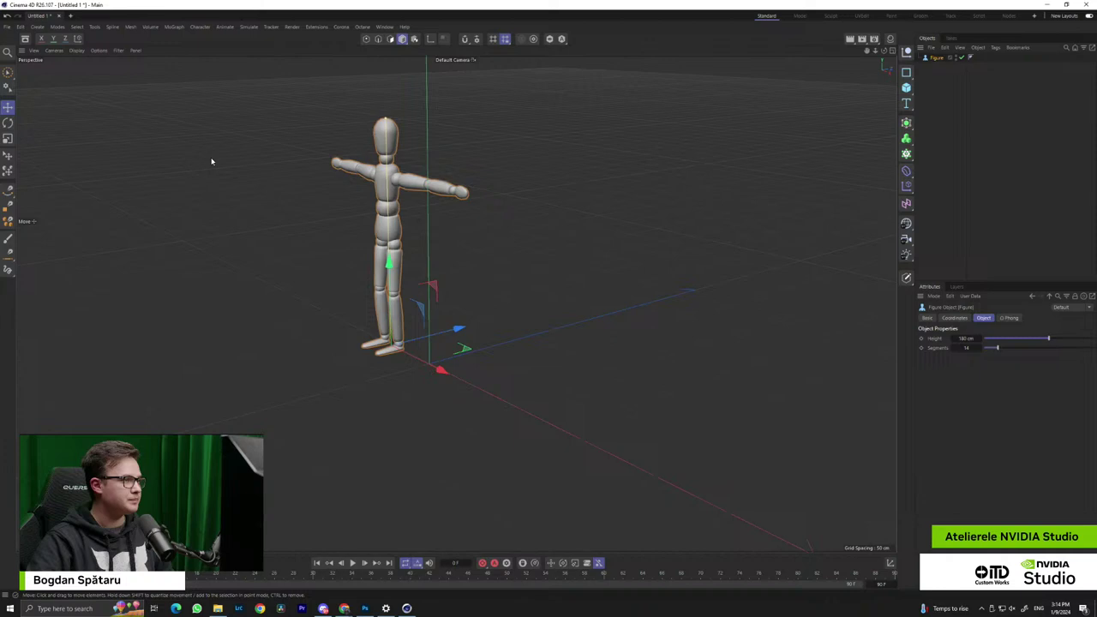
Try the Rotate tool on the figure around its axes, and undo the rotation
{"action": "left_click", "coordinate": [9, 124]}
{"action": "left_click_drag", "start_coordinate": [382, 361], "coordinate": [427, 349], "text": "alt"}
{"action": "right_click_drag", "start_coordinate": [391, 346], "coordinate": [636, 312], "text": "alt"}
{"action": "scroll", "coordinate": [521, 340], "scroll_direction": "down", "scroll_amount": 3}
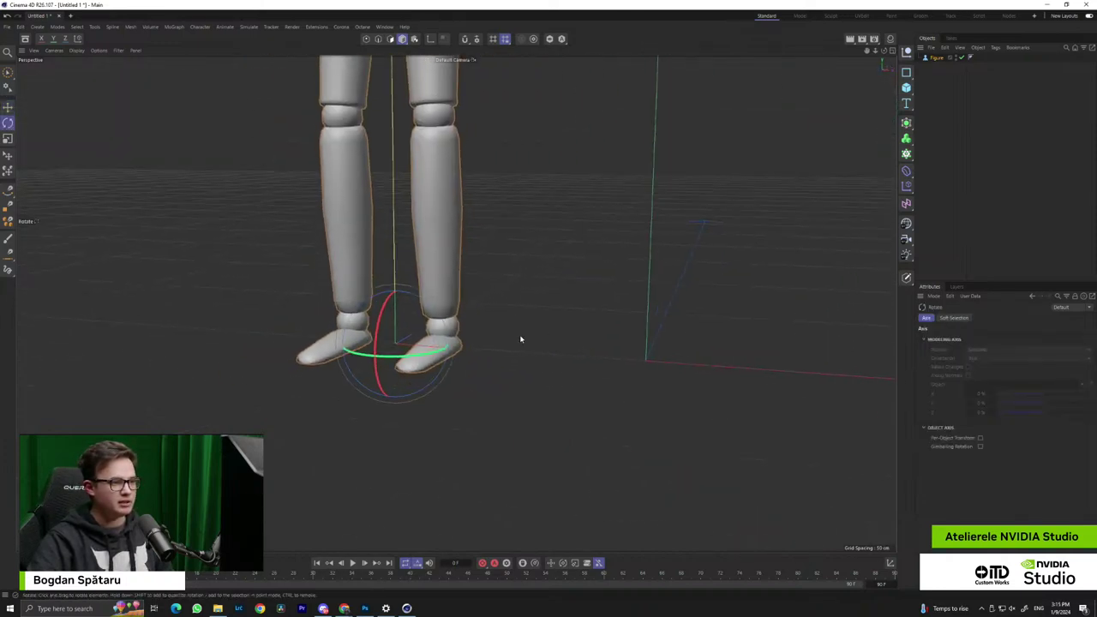
{"action": "scroll", "coordinate": [398, 347], "scroll_direction": "down", "scroll_amount": 5}
{"action": "left_click_drag", "start_coordinate": [391, 348], "coordinate": [404, 320]}
{"action": "left_click_drag", "start_coordinate": [455, 374], "coordinate": [431, 304]}
{"action": "key", "text": "ctrl+z"}
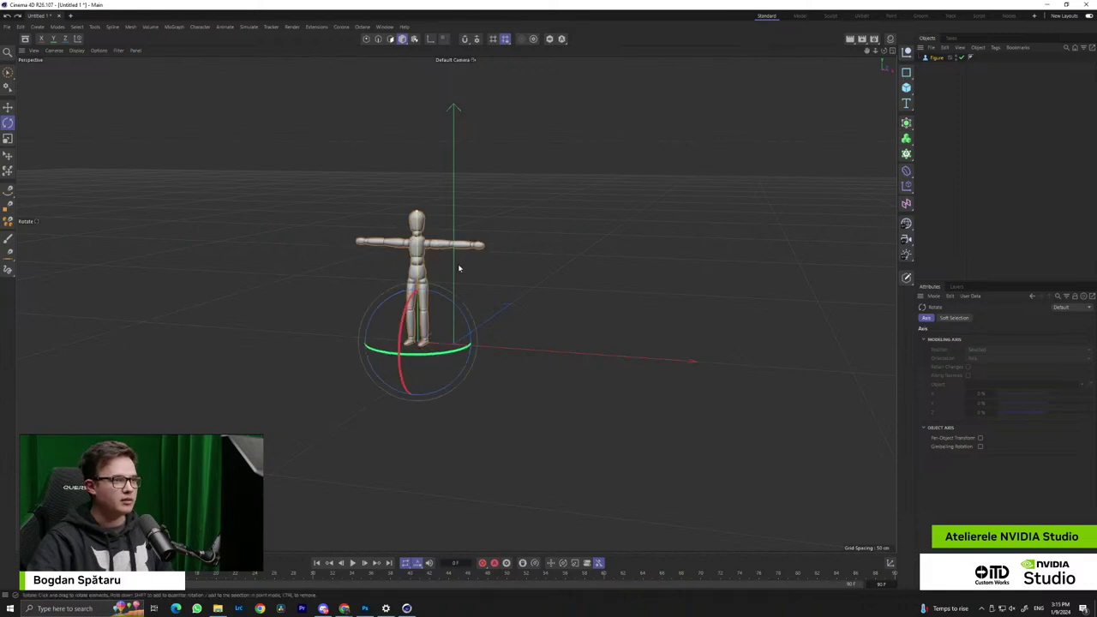
Enable axis editing and try to lower the parametric figure's axis with the Move tool
{"action": "left_click", "coordinate": [430, 38]}
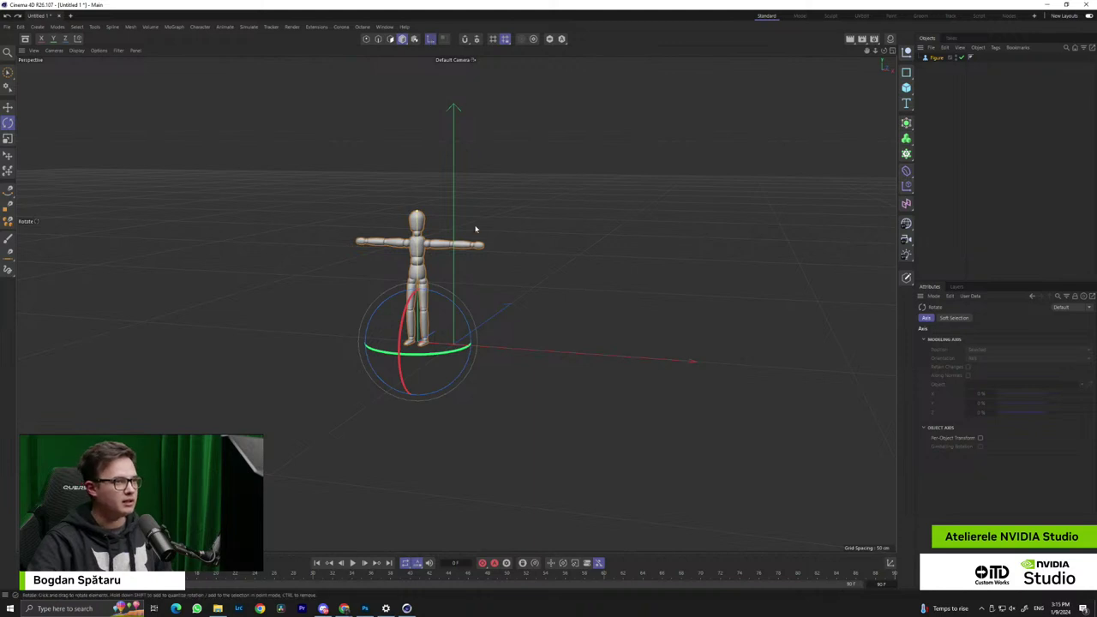
{"action": "left_click", "coordinate": [8, 107]}
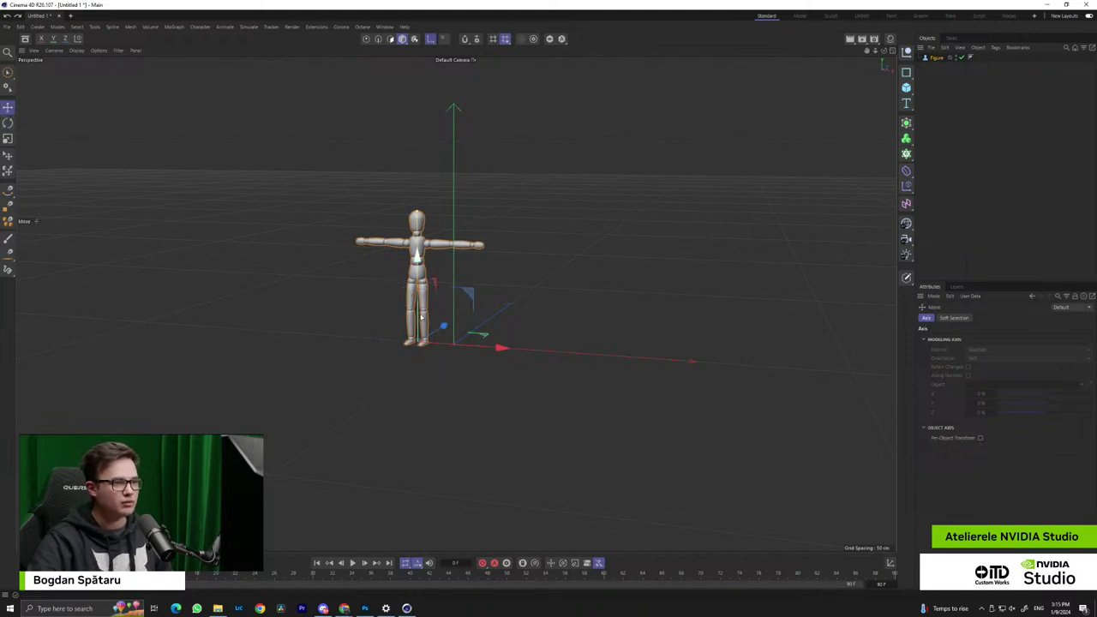
{"action": "mouse_move", "coordinate": [419, 316]}
{"action": "left_mouse_down"}
{"action": "mouse_move", "coordinate": [420, 293]}
{"action": "mouse_move", "coordinate": [419, 322]}
{"action": "left_mouse_up"}
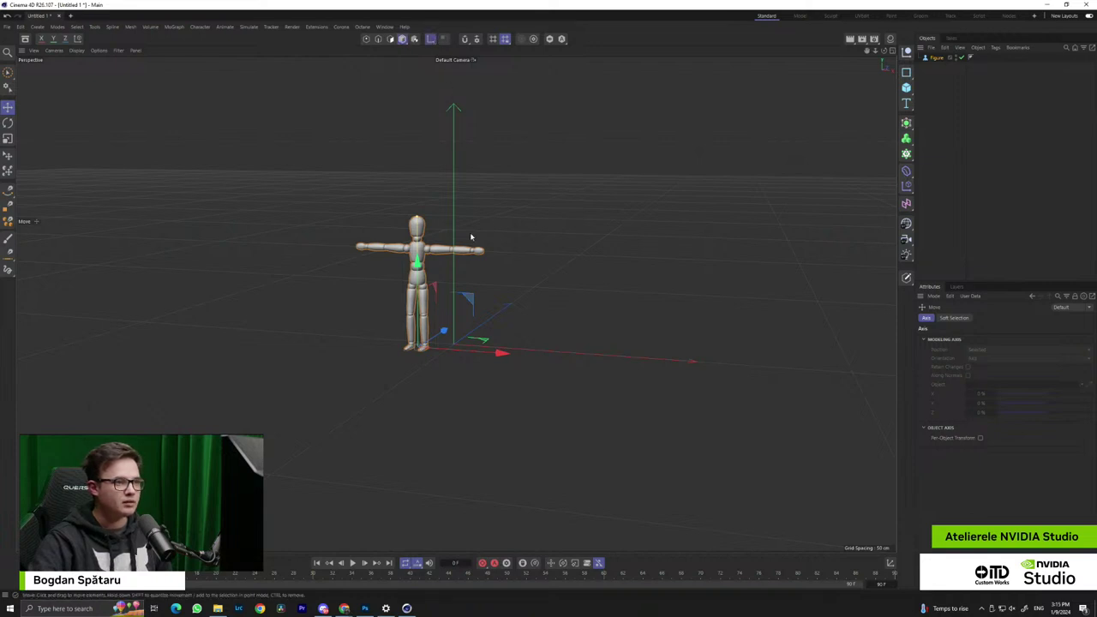
{"action": "mouse_move", "coordinate": [416, 258]}
{"action": "left_mouse_down"}
{"action": "mouse_move", "coordinate": [417, 226]}
{"action": "mouse_move", "coordinate": [417, 260]}
{"action": "left_mouse_up"}
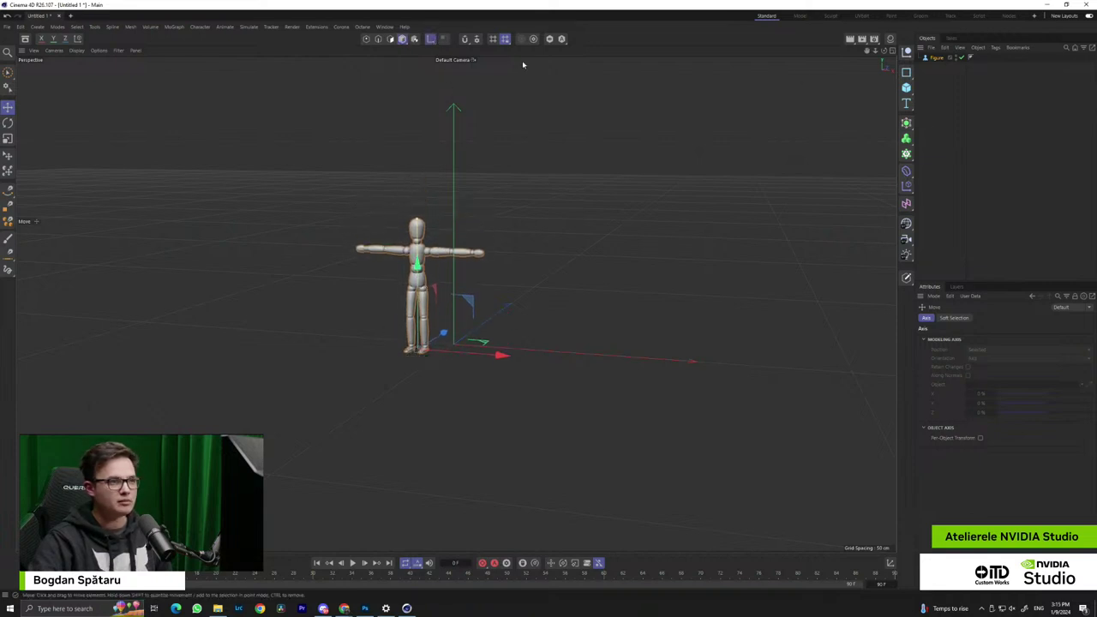
{"action": "scroll", "coordinate": [381, 362], "scroll_direction": "up", "scroll_amount": 2}
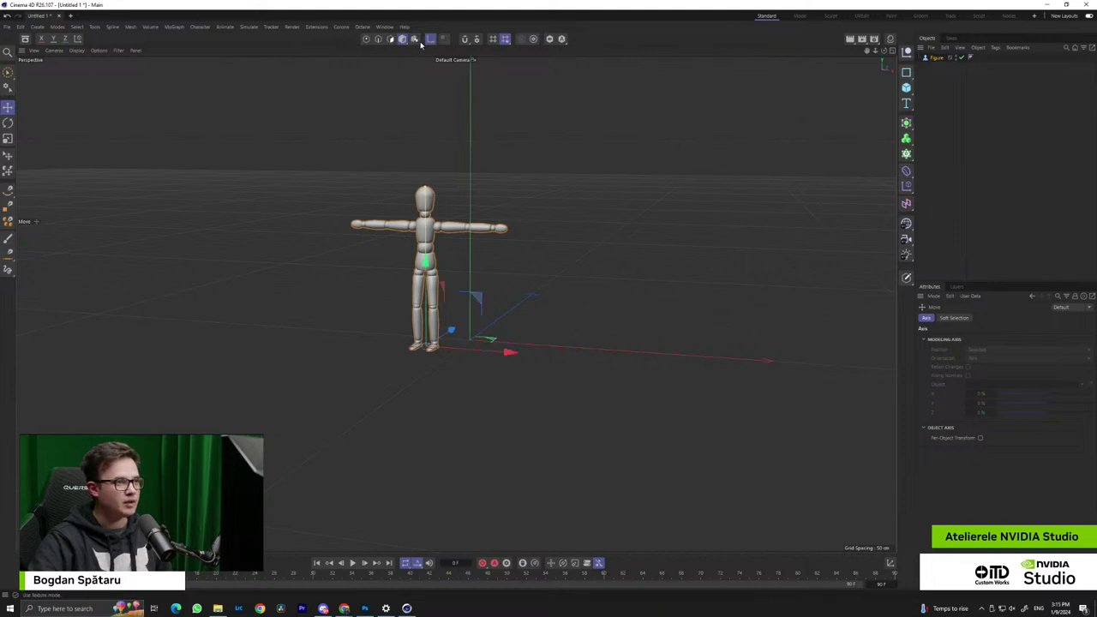
{"action": "left_click", "coordinate": [431, 40]}
Create a polygon copy of the figure with Current State to Object and delete the original parametric figure
{"action": "right_click", "coordinate": [940, 56]}
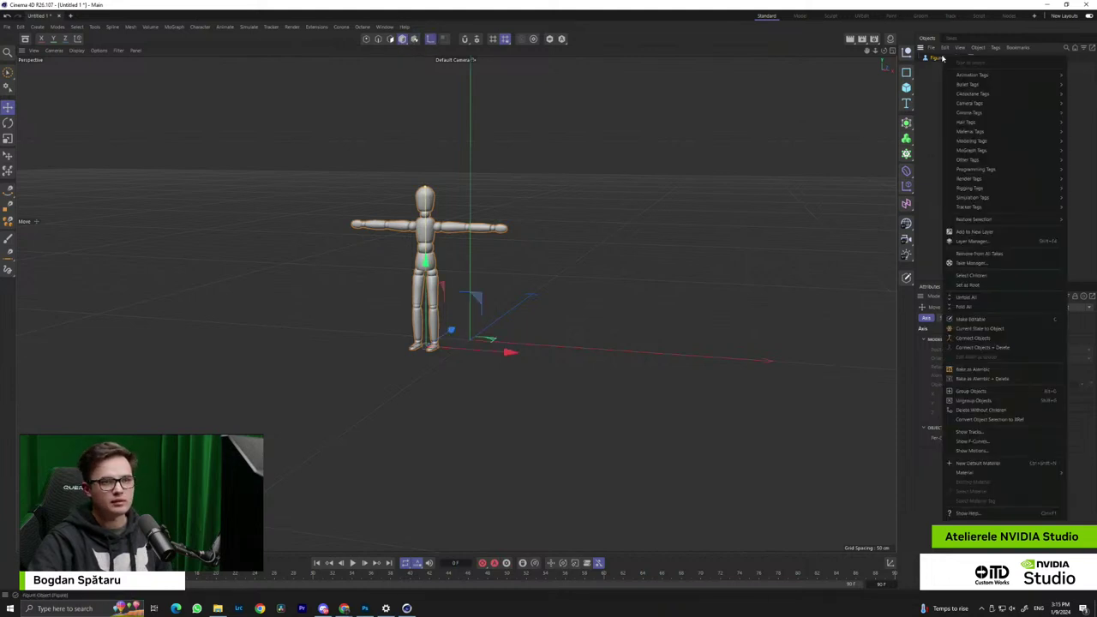
{"action": "left_click", "coordinate": [988, 331]}
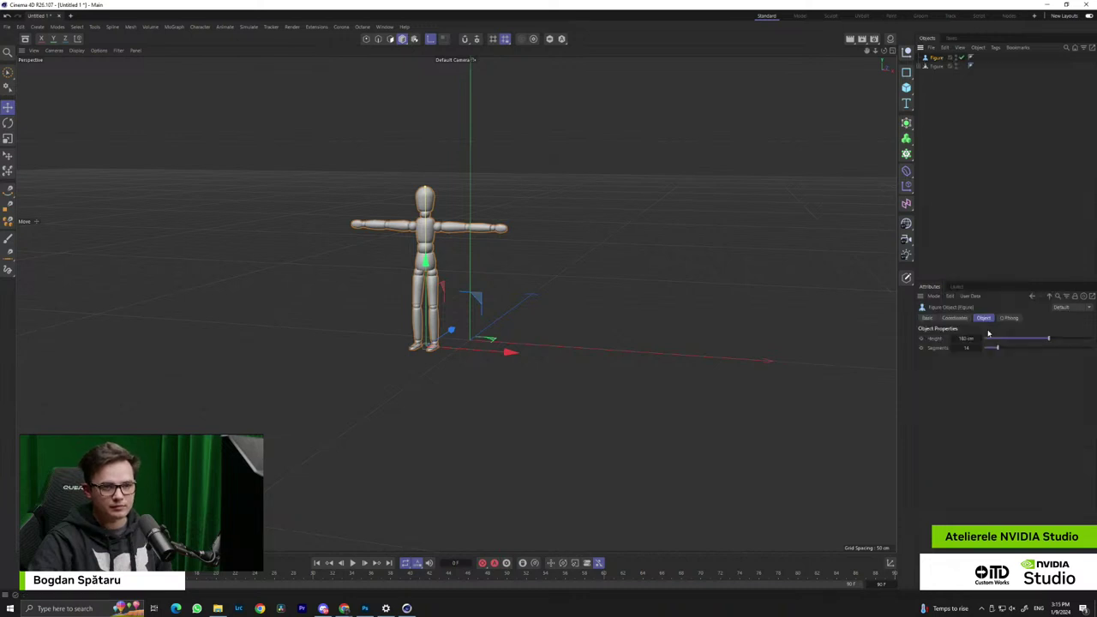
{"action": "left_click", "coordinate": [952, 140]}
{"action": "left_click", "coordinate": [937, 57]}
{"action": "left_click_drag", "start_coordinate": [433, 284], "coordinate": [434, 226]}
{"action": "key", "text": "Delete"}
Merge the polygon figure's parts into a single object with Connect Objects + Delete, and clear the selection
{"action": "left_click", "coordinate": [440, 256]}
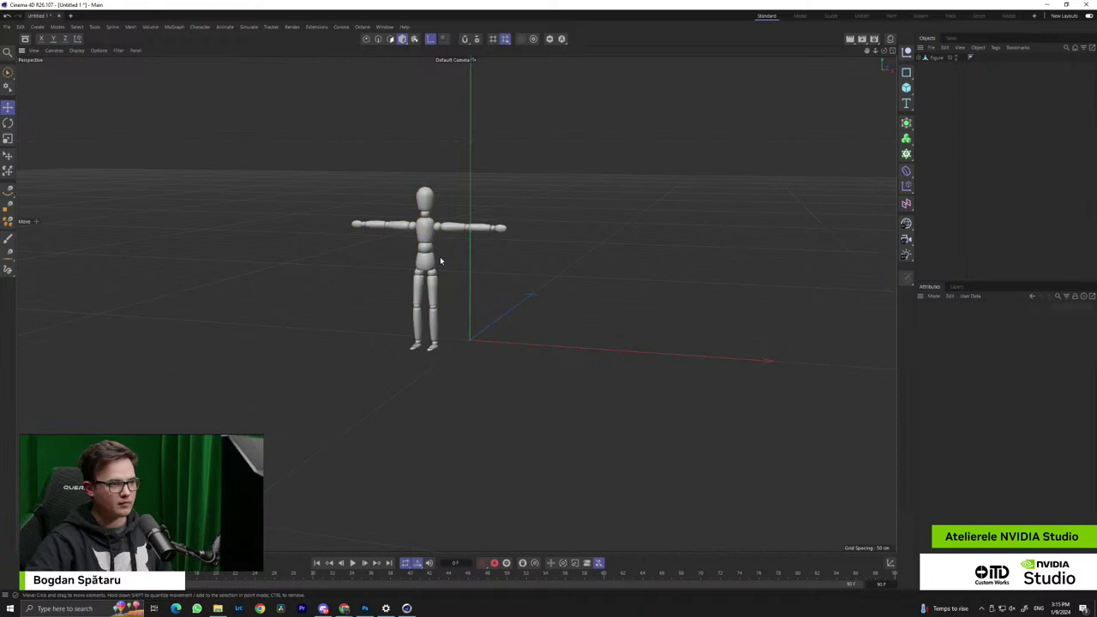
{"action": "left_click", "coordinate": [437, 261]}
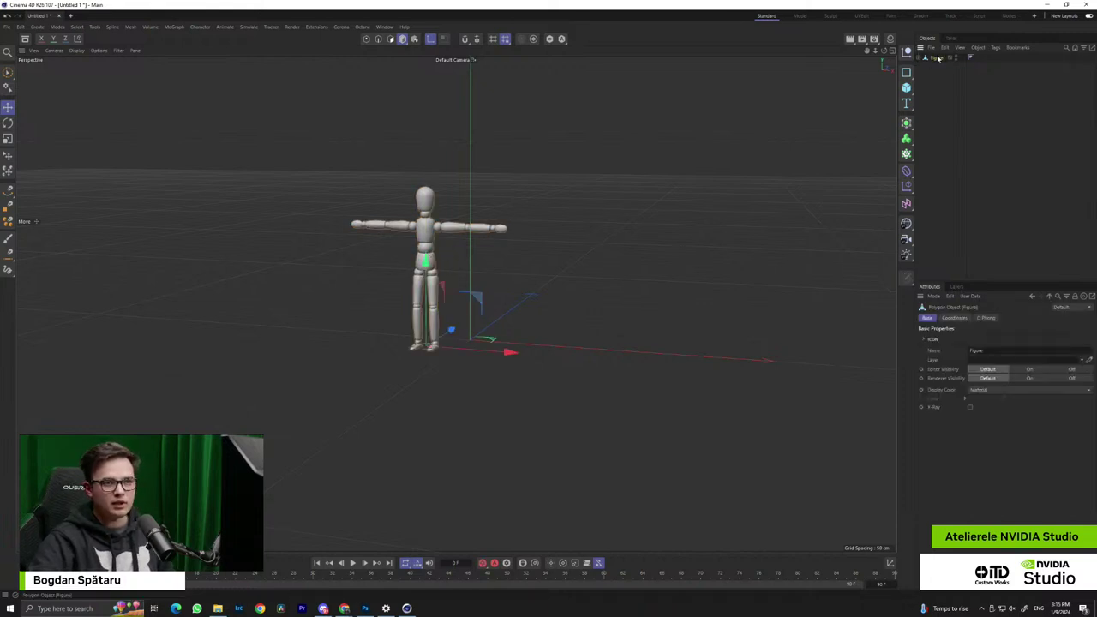
{"action": "right_click", "coordinate": [940, 58]}
{"action": "left_click", "coordinate": [985, 349]}
{"action": "left_click", "coordinate": [562, 256]}
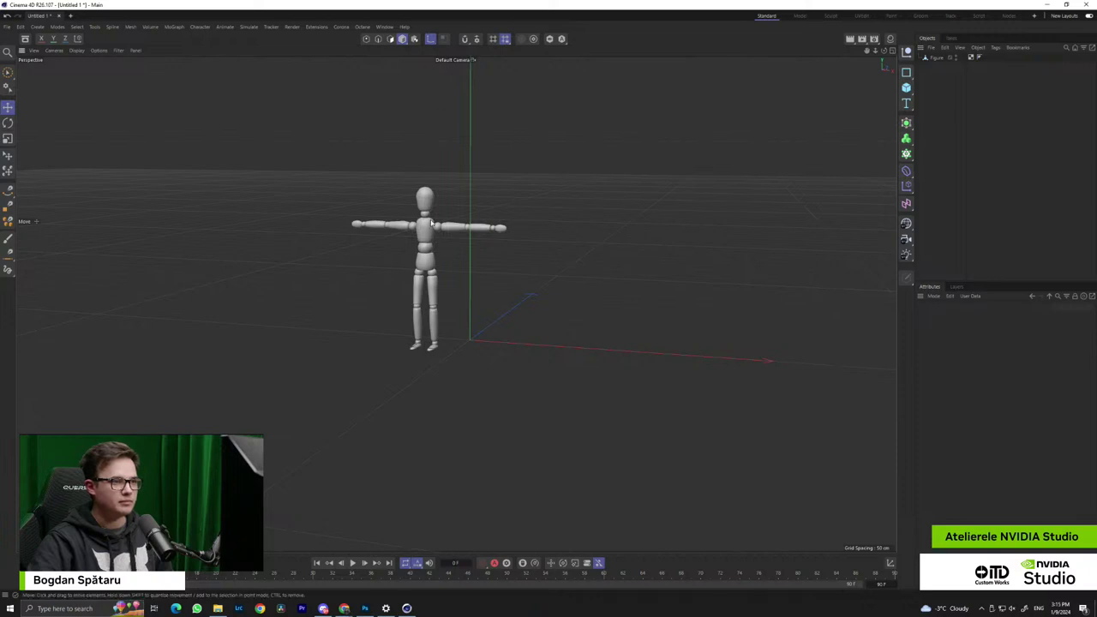
Select the merged figure, turn off axis editing, try moving the figure, and undo the move
{"action": "left_click", "coordinate": [934, 58]}
{"action": "left_click", "coordinate": [432, 41]}
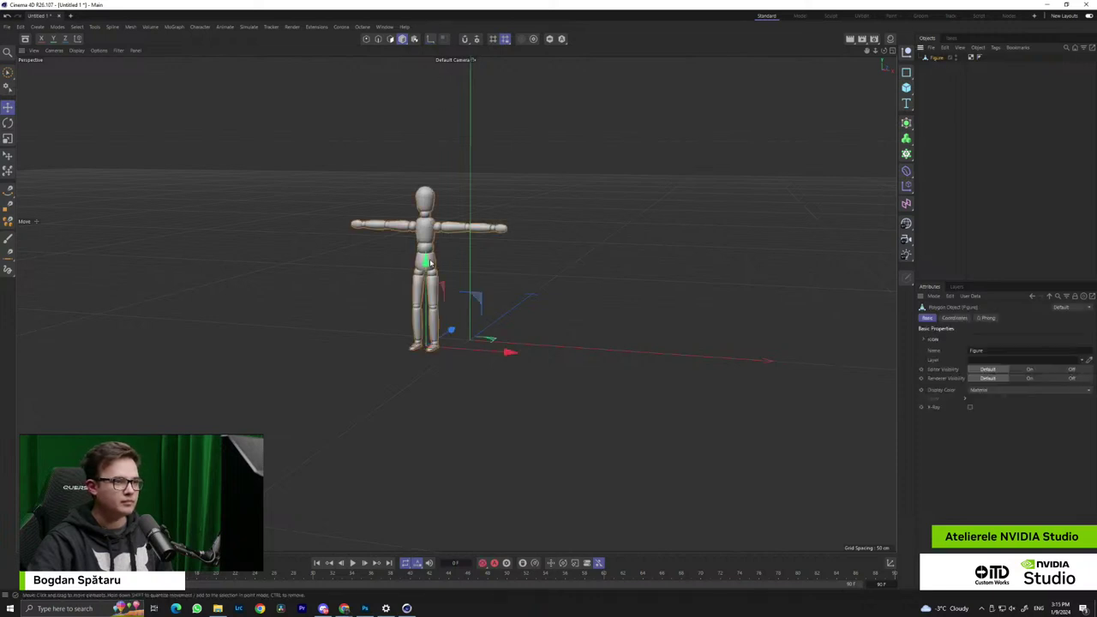
{"action": "left_click_drag", "start_coordinate": [427, 278], "coordinate": [440, 272]}
{"action": "key", "text": "ctrl+z"}
Enable axis editing and raise the merged figure's axis from its feet to its pelvis
{"action": "left_click_drag", "start_coordinate": [360, 267], "coordinate": [278, 319], "text": "alt"}
{"action": "right_click_drag", "start_coordinate": [278, 319], "coordinate": [557, 310], "text": "alt"}
{"action": "left_click", "coordinate": [431, 40]}
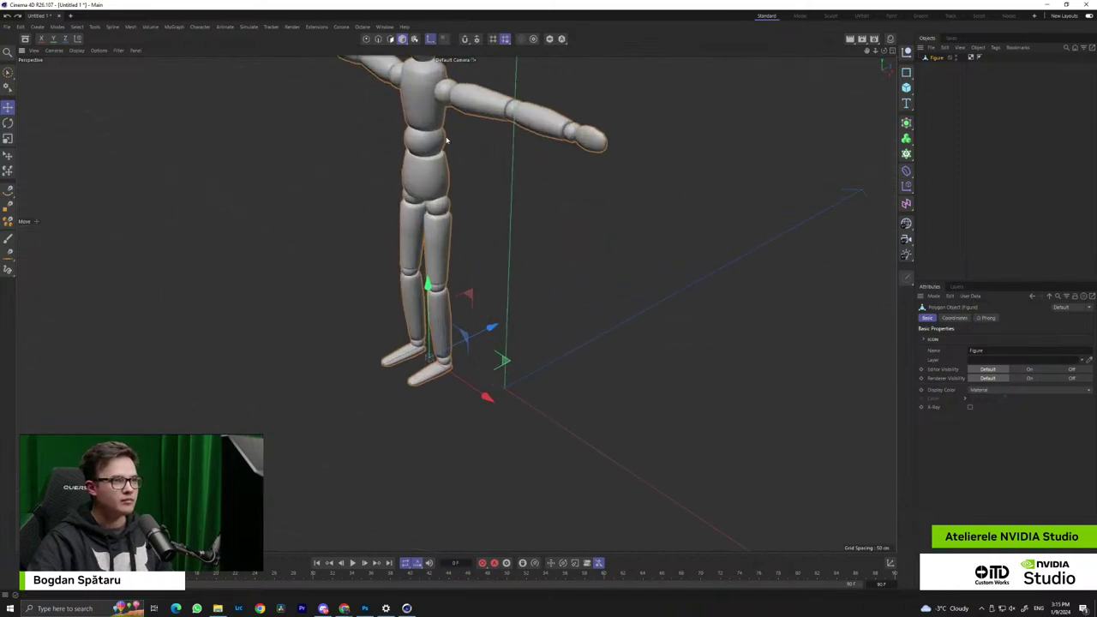
{"action": "left_click_drag", "start_coordinate": [426, 283], "coordinate": [430, 105]}
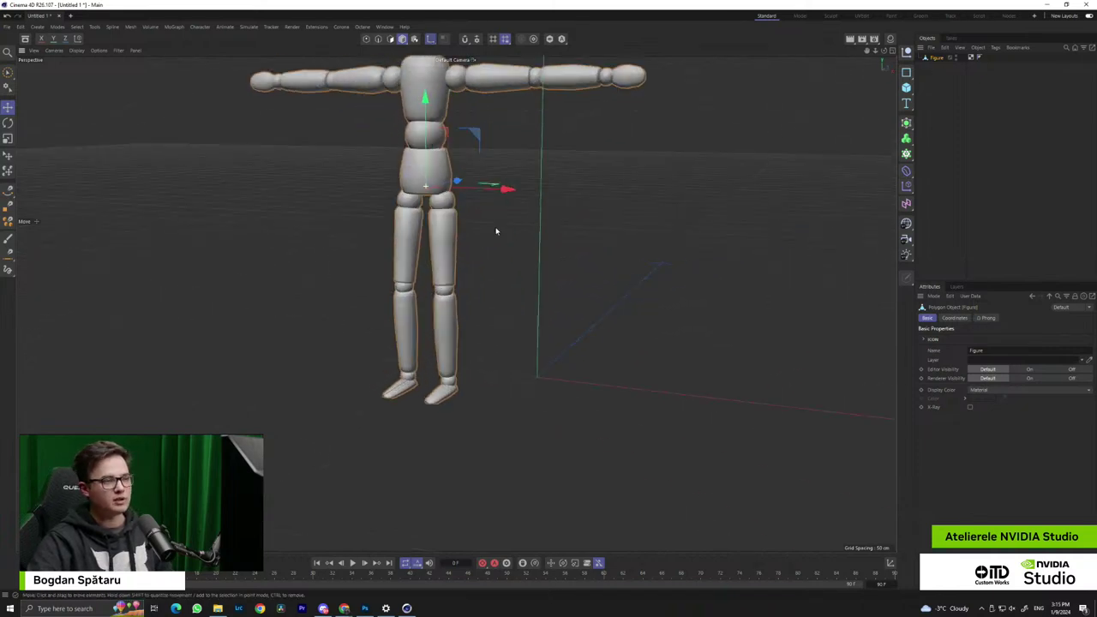
{"action": "mouse_move", "coordinate": [433, 274]}
{"action": "left_mouse_down", "text": "alt"}
{"action": "mouse_move", "coordinate": [496, 273]}
{"action": "mouse_move", "coordinate": [462, 257]}
{"action": "mouse_move", "coordinate": [426, 260]}
{"action": "left_mouse_up", "text": "alt"}
{"action": "scroll", "coordinate": [499, 252], "scroll_direction": "up", "scroll_amount": 2}
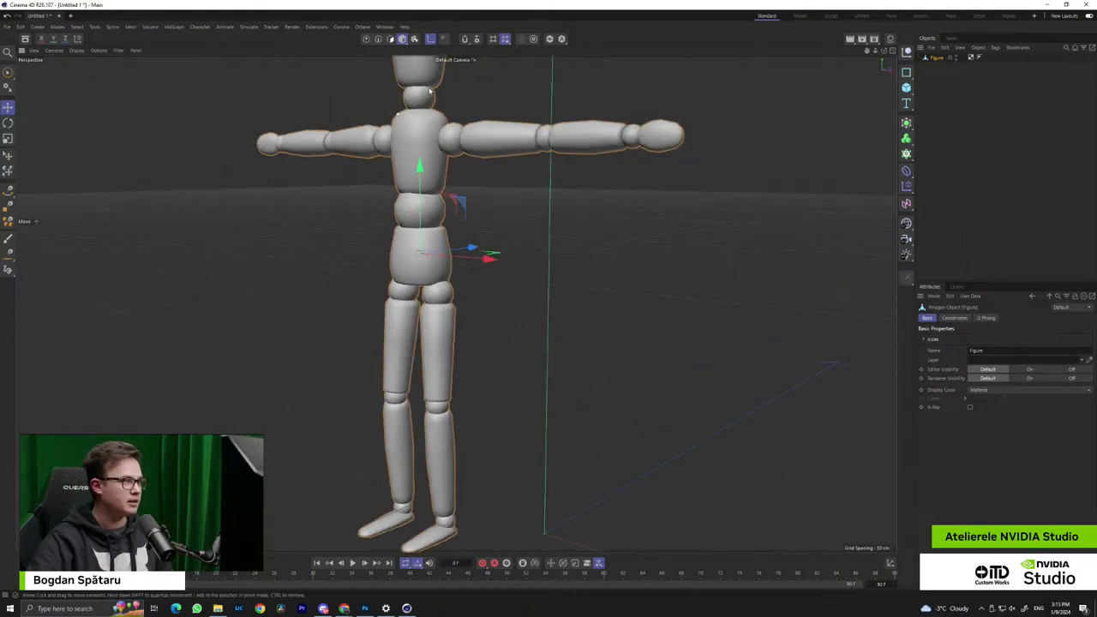
Rotate the figure around its pelvis-level axis as a test, and undo the rotation
{"action": "key", "text": "r"}
{"action": "left_click_drag", "start_coordinate": [388, 249], "coordinate": [450, 264]}
{"action": "key", "text": "ctrl+z"}
{"action": "key", "text": "ctrl+z"}
{"action": "left_click_drag", "start_coordinate": [485, 350], "coordinate": [551, 367], "text": "alt"}
{"action": "scroll", "coordinate": [560, 341], "scroll_direction": "down", "scroll_amount": 3}
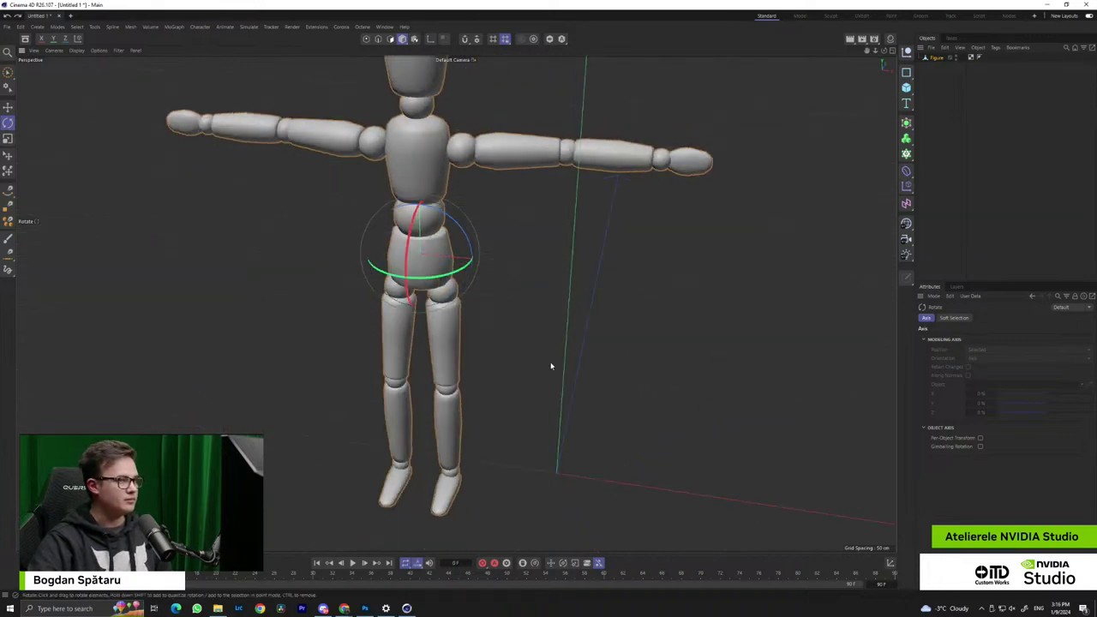
{"action": "scroll", "coordinate": [551, 366], "scroll_direction": "down", "scroll_amount": 2}
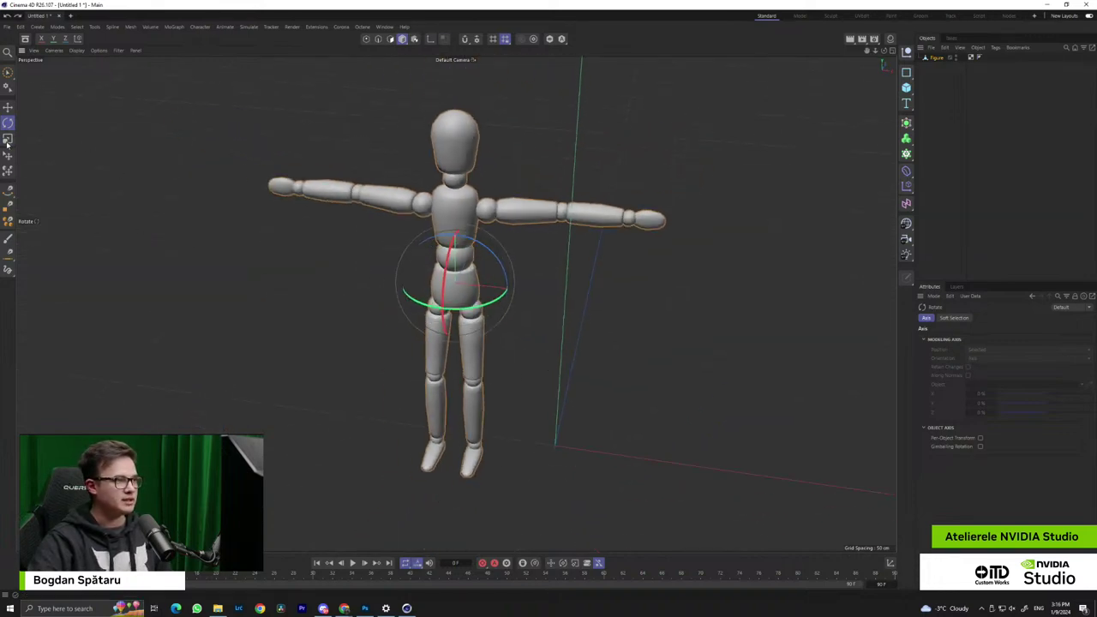
Enlarge the figure uniformly with the Scale tool and try stretching it along individual axes
{"action": "left_click", "coordinate": [8, 138]}
{"action": "left_click_drag", "start_coordinate": [353, 356], "coordinate": [366, 392], "text": "alt"}
{"action": "scroll", "coordinate": [366, 392], "scroll_direction": "down", "scroll_amount": 8}
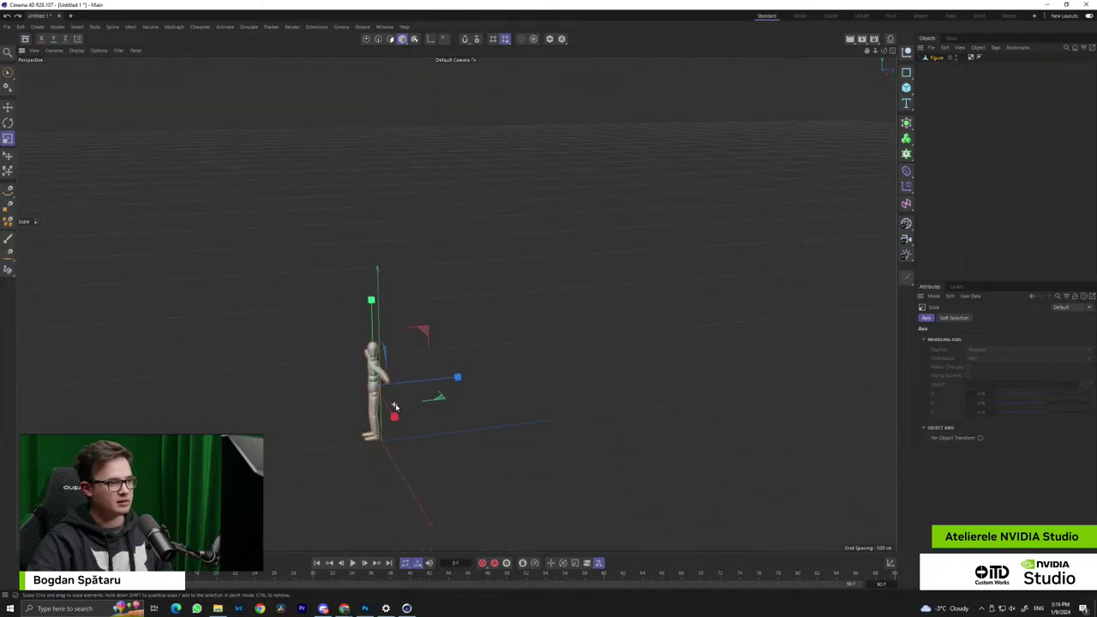
{"action": "left_click_drag", "start_coordinate": [387, 366], "coordinate": [537, 215], "text": "alt"}
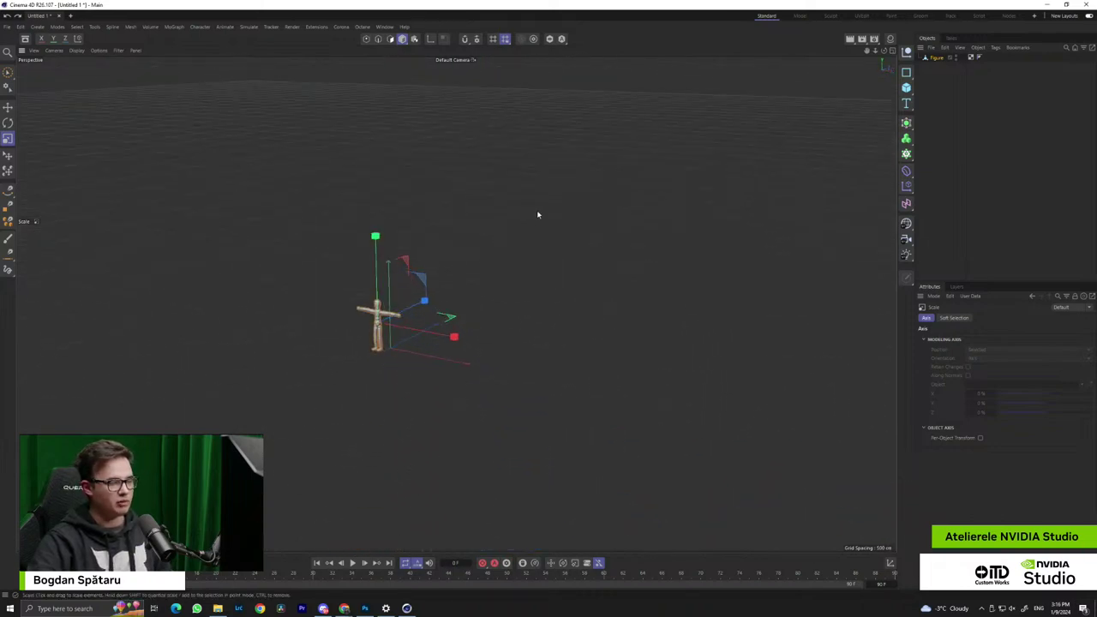
{"action": "left_click_drag", "start_coordinate": [487, 250], "coordinate": [574, 227]}
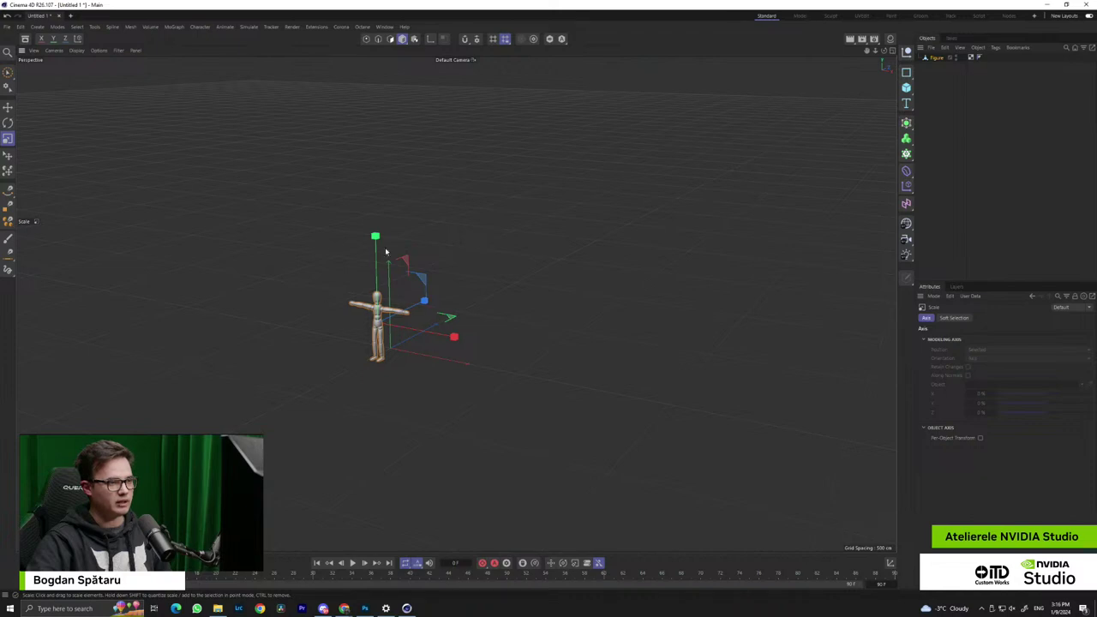
{"action": "mouse_move", "coordinate": [375, 251]}
{"action": "left_mouse_down"}
{"action": "mouse_move", "coordinate": [378, 206]}
{"action": "mouse_move", "coordinate": [391, 267]}
{"action": "mouse_move", "coordinate": [379, 176]}
{"action": "mouse_move", "coordinate": [383, 245]}
{"action": "left_mouse_up"}
{"action": "key", "text": "ctrl+z"}
{"action": "left_click_drag", "start_coordinate": [426, 335], "coordinate": [448, 308]}
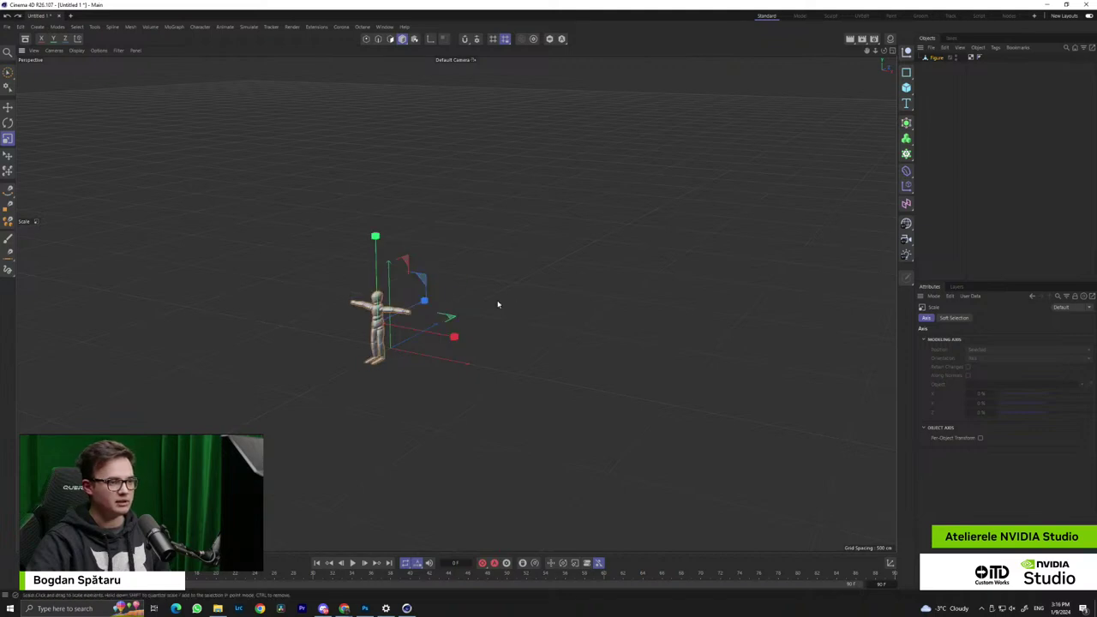
Undo the last scaling of the figure and frame its upper body from the front
{"action": "key", "text": "ctrl+z"}
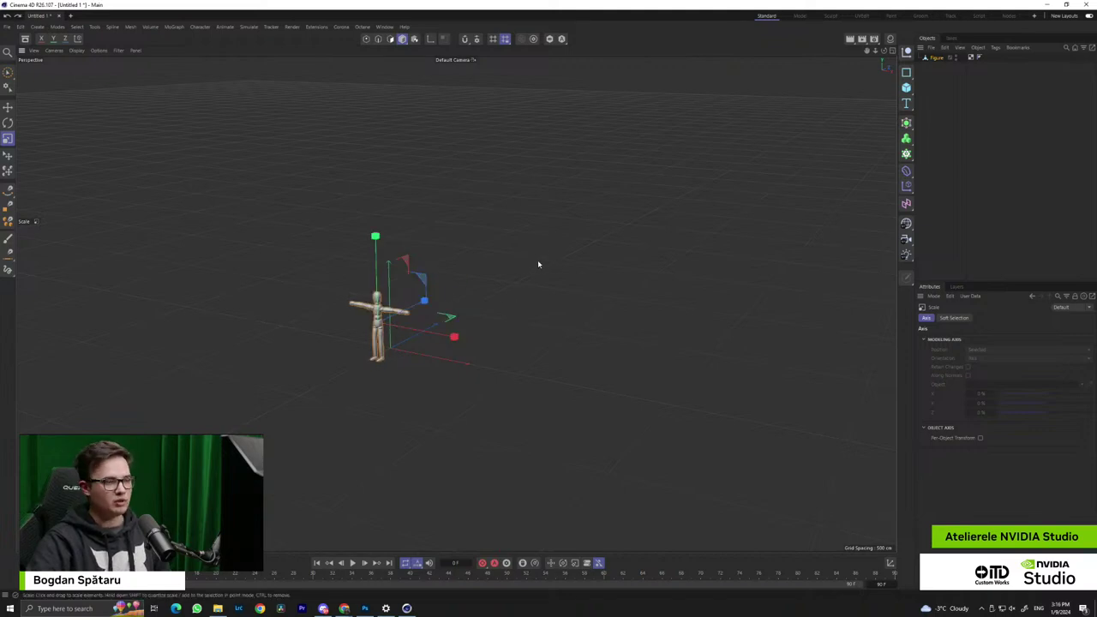
{"action": "mouse_move", "coordinate": [469, 277]}
{"action": "left_mouse_down"}
{"action": "mouse_move", "coordinate": [870, 124]}
{"action": "mouse_move", "coordinate": [262, 341]}
{"action": "mouse_move", "coordinate": [454, 274]}
{"action": "left_mouse_up"}
{"action": "middle_click_drag", "start_coordinate": [452, 405], "coordinate": [374, 453], "text": "alt"}
{"action": "left_click_drag", "start_coordinate": [374, 453], "coordinate": [393, 451], "text": "alt"}
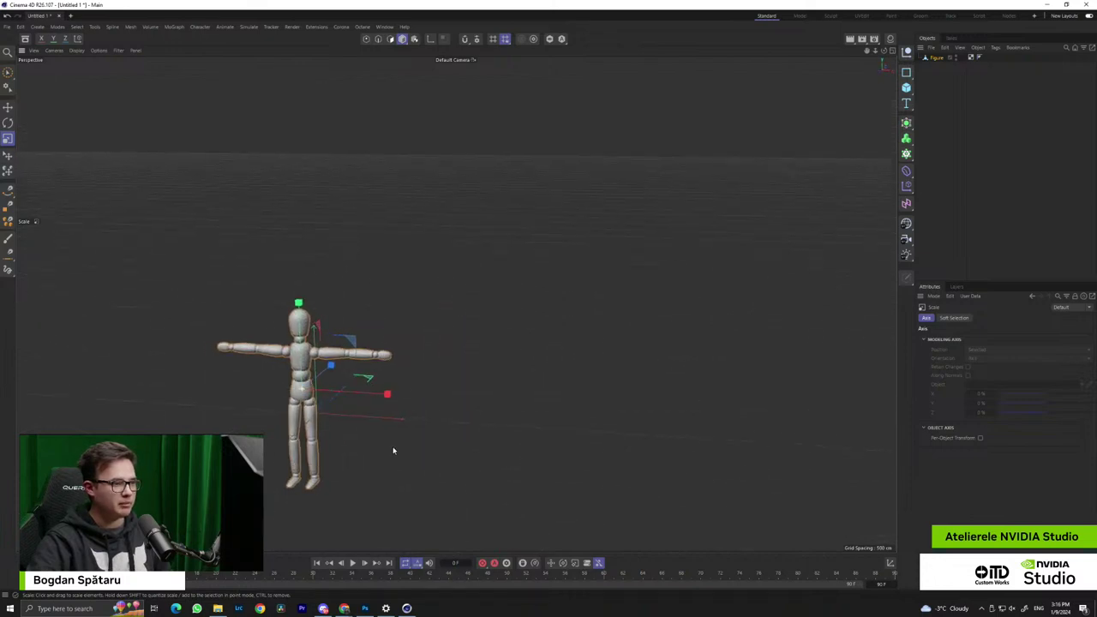
{"action": "middle_click_drag", "start_coordinate": [393, 451], "coordinate": [443, 335], "text": "alt"}
{"action": "left_click_drag", "start_coordinate": [443, 335], "coordinate": [377, 337], "text": "alt"}
{"action": "right_click_drag", "start_coordinate": [377, 337], "coordinate": [424, 306], "text": "alt"}
{"action": "mouse_move", "coordinate": [423, 305]}
{"action": "left_mouse_down", "text": "alt"}
{"action": "mouse_move", "coordinate": [463, 331]}
{"action": "mouse_move", "coordinate": [437, 307]}
{"action": "left_mouse_up", "text": "alt"}
{"action": "middle_click_drag", "start_coordinate": [437, 306], "coordinate": [431, 406], "text": "alt"}
{"action": "mouse_move", "coordinate": [431, 406]}
{"action": "left_mouse_down", "text": "alt"}
{"action": "mouse_move", "coordinate": [402, 372]}
{"action": "mouse_move", "coordinate": [365, 382]}
{"action": "mouse_move", "coordinate": [351, 399]}
{"action": "mouse_move", "coordinate": [399, 390]}
{"action": "mouse_move", "coordinate": [375, 375]}
{"action": "mouse_move", "coordinate": [440, 368]}
{"action": "mouse_move", "coordinate": [415, 366]}
{"action": "mouse_move", "coordinate": [426, 366]}
{"action": "mouse_move", "coordinate": [431, 406]}
{"action": "left_mouse_up", "text": "alt"}
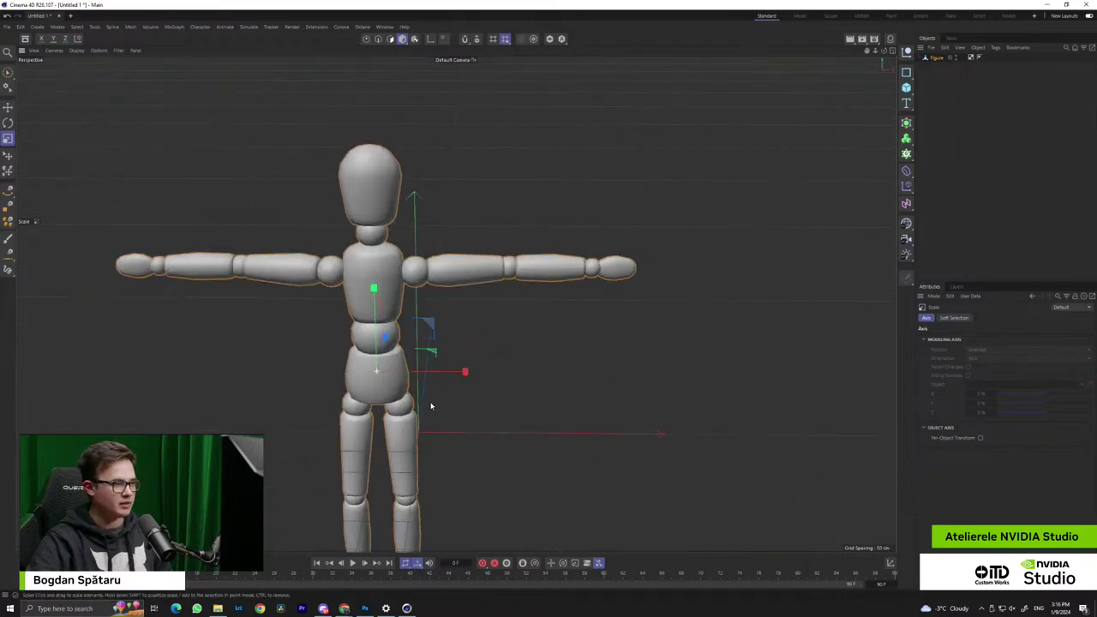
Try scaling the figure with the axis handles and undo the changes
{"action": "left_click_drag", "start_coordinate": [465, 371], "coordinate": [372, 293]}
{"action": "mouse_move", "coordinate": [405, 365]}
{"action": "left_mouse_down"}
{"action": "mouse_move", "coordinate": [433, 359]}
{"action": "mouse_move", "coordinate": [424, 361]}
{"action": "left_mouse_up"}
{"action": "key", "text": "ctrl+z"}
{"action": "key", "text": "ctrl+z"}
{"action": "key", "text": "ctrl+z"}
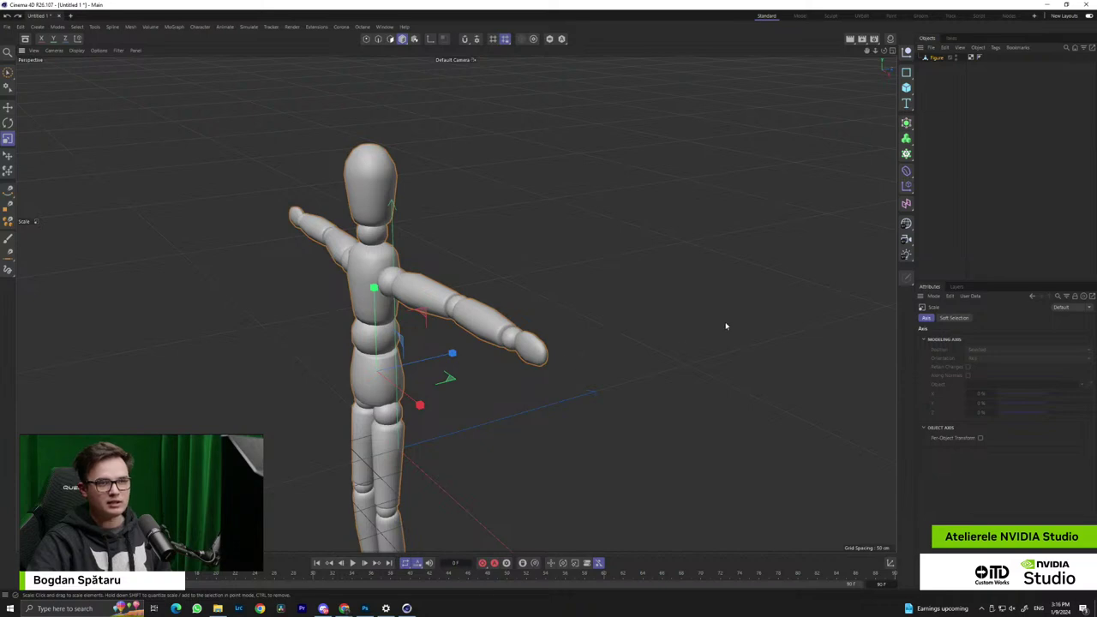
Select the Figure object and show its coordinate attributes
{"action": "left_click", "coordinate": [982, 60]}
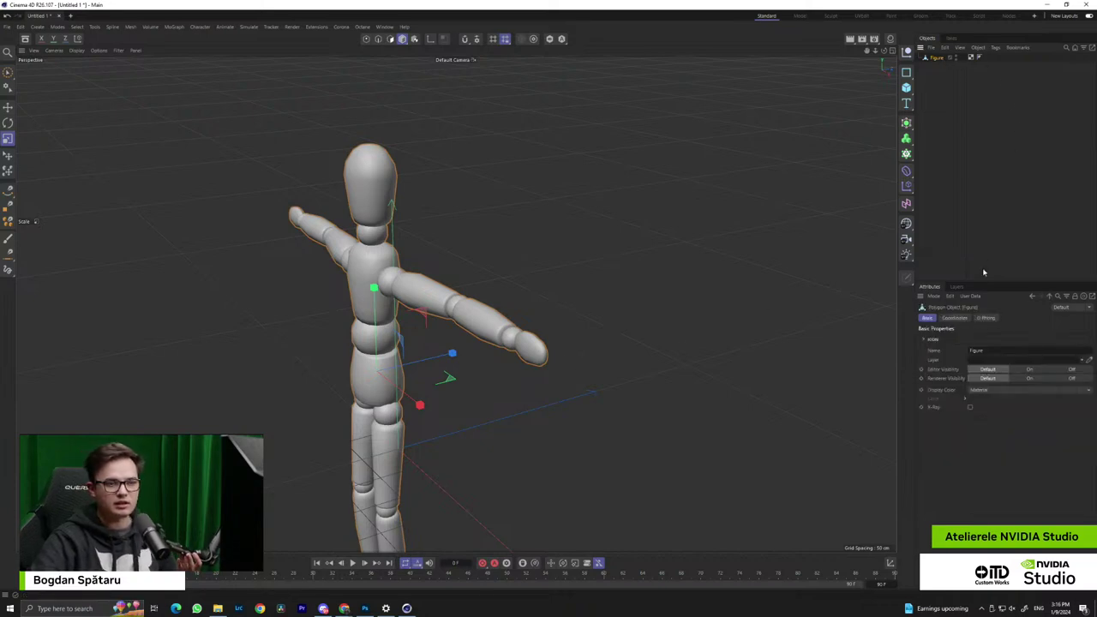
{"action": "left_click", "coordinate": [965, 96]}
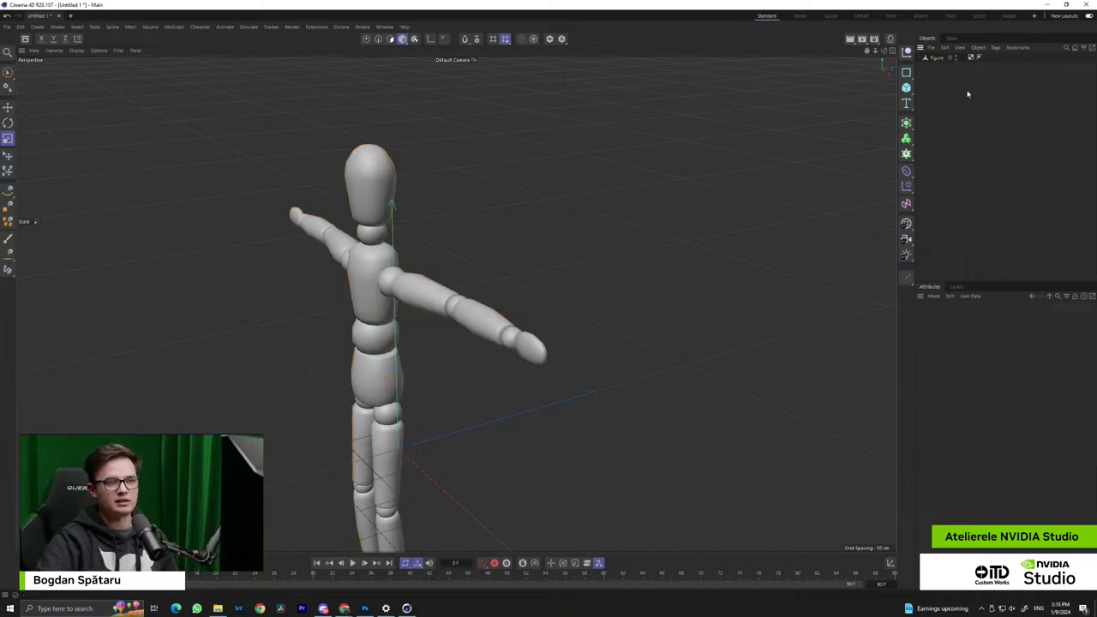
{"action": "left_click", "coordinate": [936, 61]}
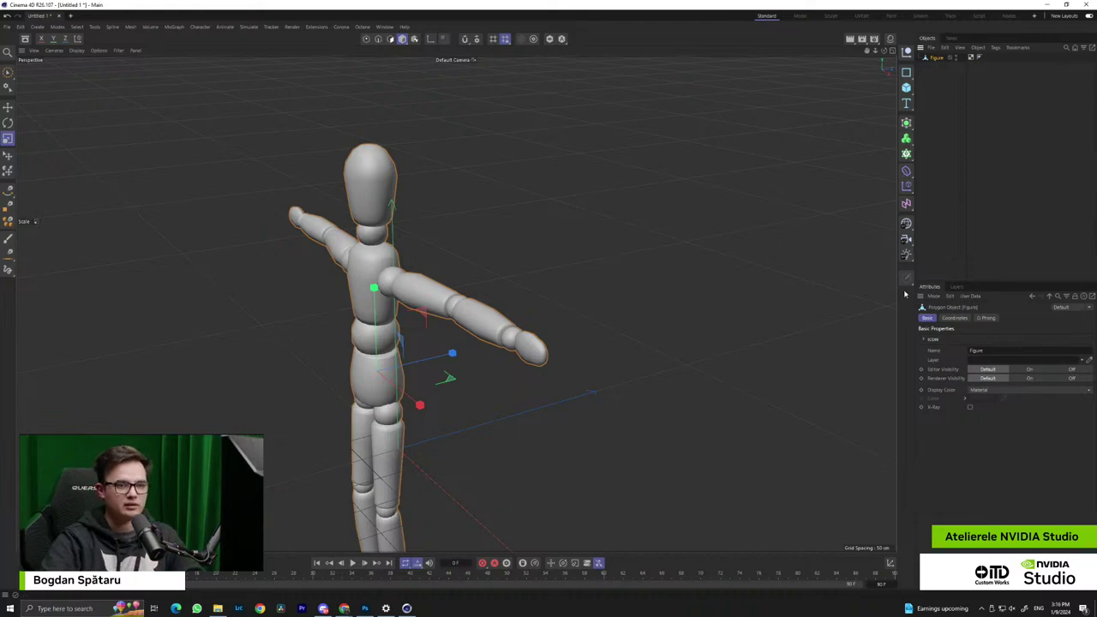
{"action": "left_click", "coordinate": [961, 317]}
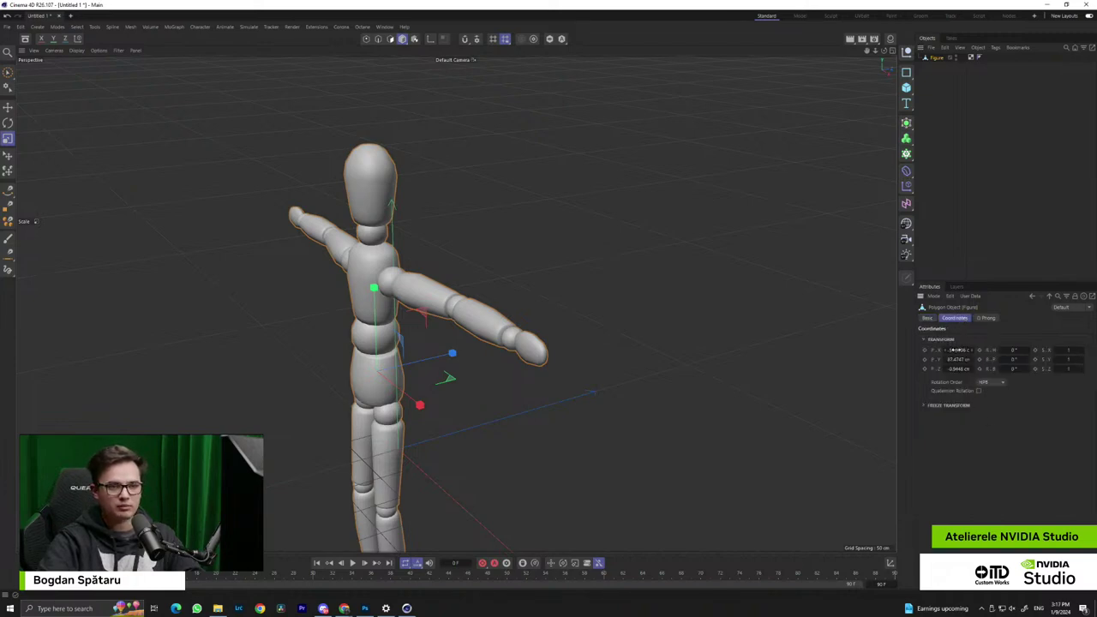
Try changing the figure's position, rotation to 40°, 15° and -7°, and X and Y scale through its coordinate values, and undo the scaling
{"action": "left_click_drag", "start_coordinate": [957, 351], "coordinate": [1026, 360]}
{"action": "mouse_move", "coordinate": [1014, 368]}
{"action": "left_mouse_down"}
{"action": "mouse_move", "coordinate": [1031, 368]}
{"action": "mouse_move", "coordinate": [1008, 369]}
{"action": "left_mouse_up"}
{"action": "left_click_drag", "start_coordinate": [1066, 349], "coordinate": [1086, 359]}
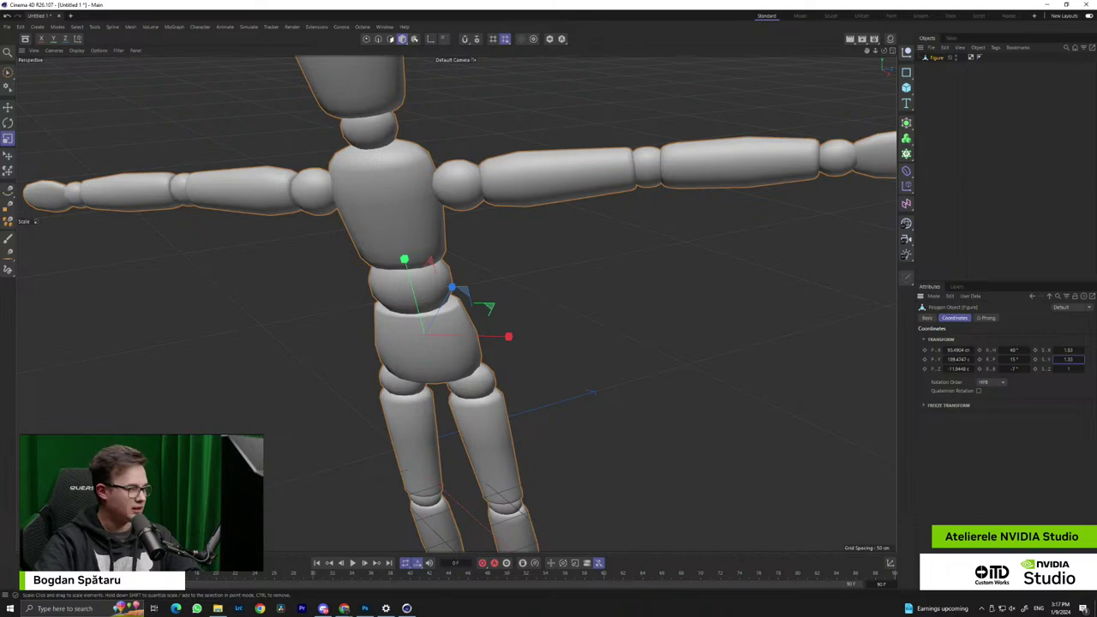
{"action": "key", "text": "ctrl+z"}
{"action": "key", "text": "ctrl+z"}
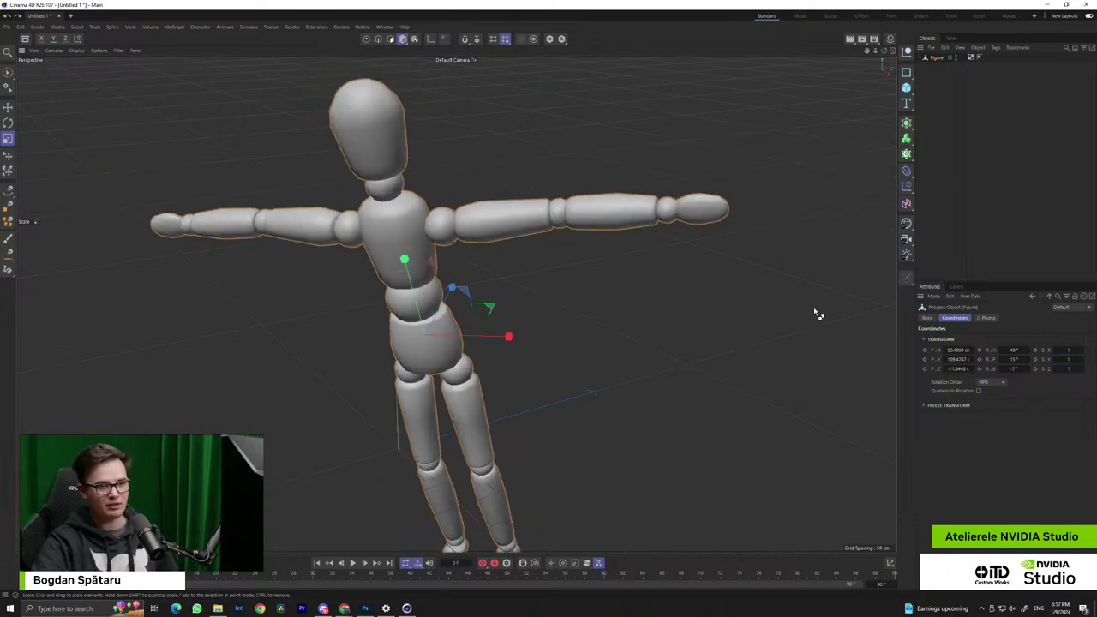
Set the figure's X, Y and Z position to 0 cm and its H, P and B rotation to 0°
{"action": "double_click", "coordinate": [956, 350]}
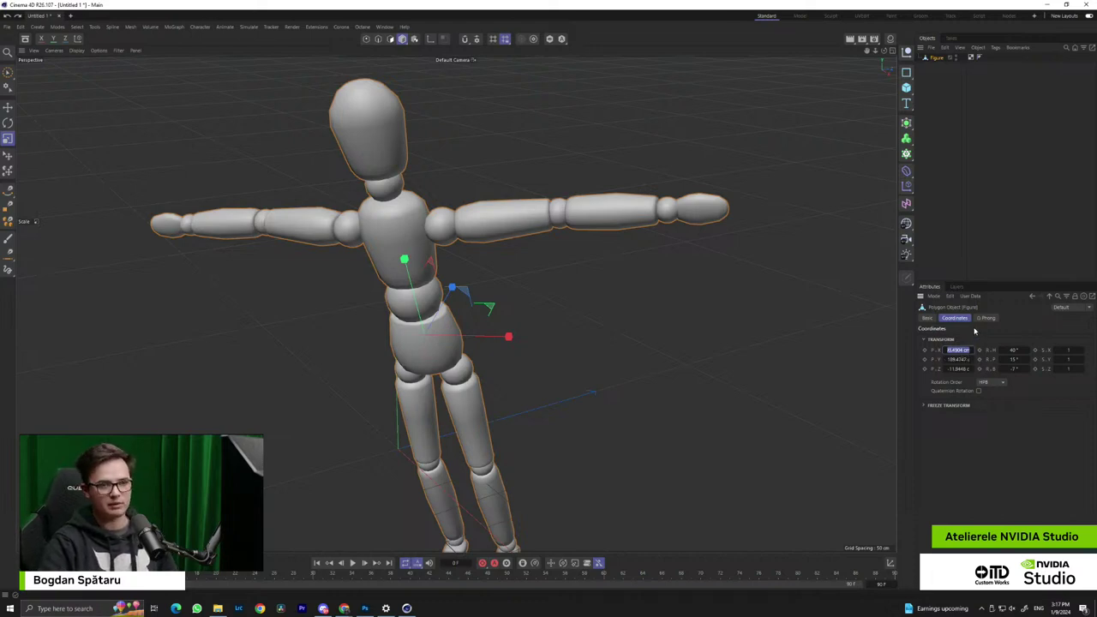
{"action": "type", "text": "0"}
{"action": "key", "text": "Tab"}
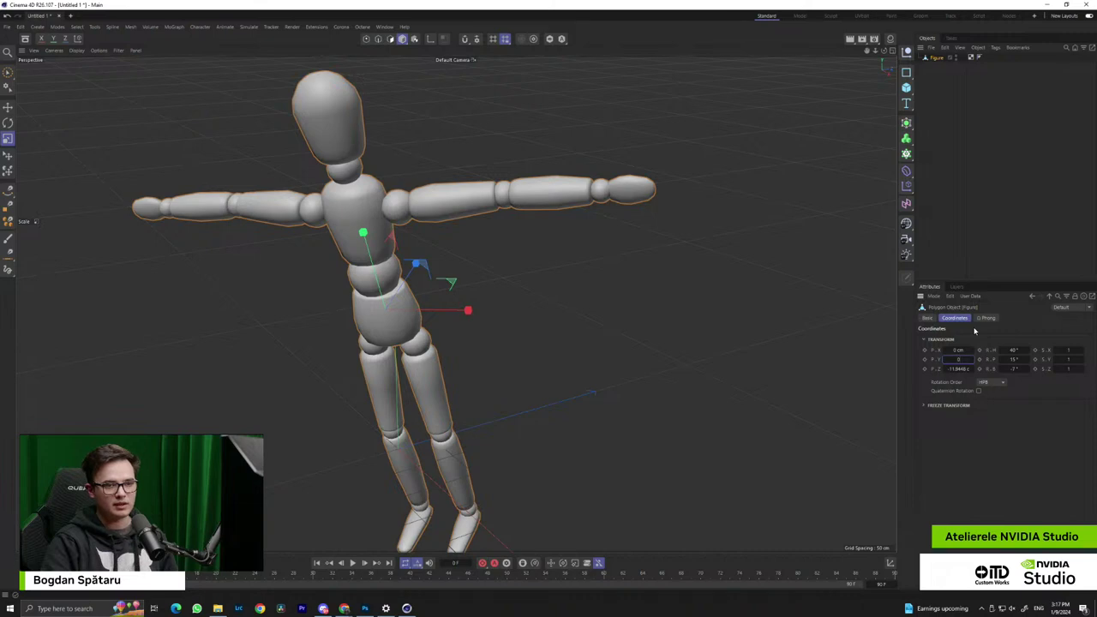
{"action": "type", "text": "0"}
{"action": "key", "text": "Tab"}
{"action": "type", "text": "0"}
{"action": "key", "text": "Tab"}
{"action": "type", "text": "0"}
{"action": "key", "text": "Tab"}
{"action": "type", "text": "0"}
{"action": "key", "text": "Tab"}
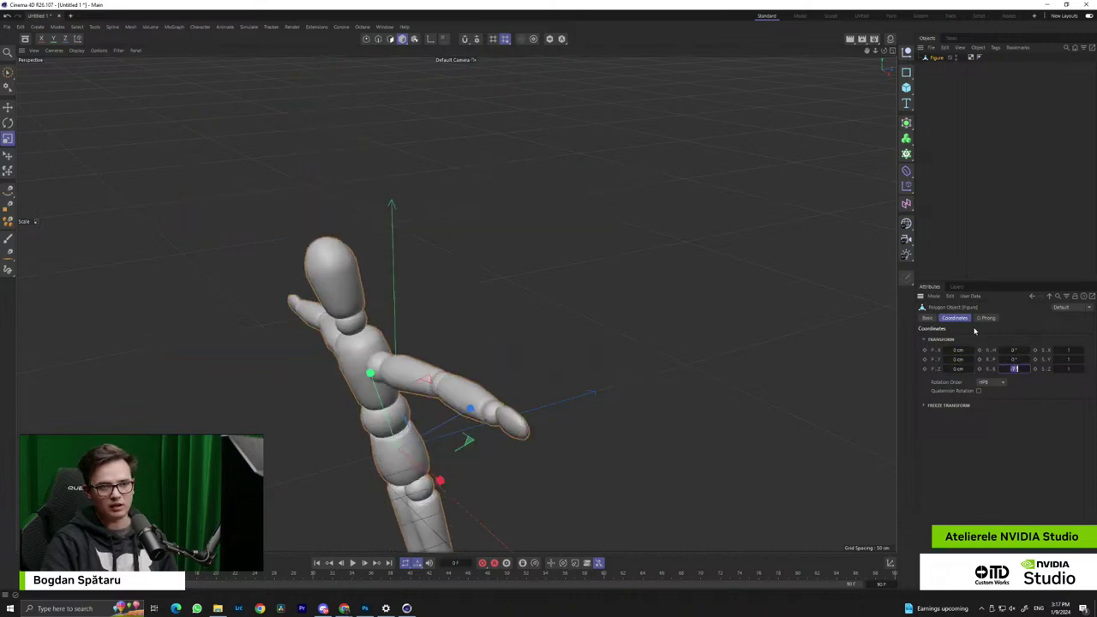
{"action": "type", "text": "0"}
{"action": "key", "text": "Return"}
Examine the figure at the world origin from several angles and distances
{"action": "left_click_drag", "start_coordinate": [524, 308], "coordinate": [504, 423], "text": "alt"}
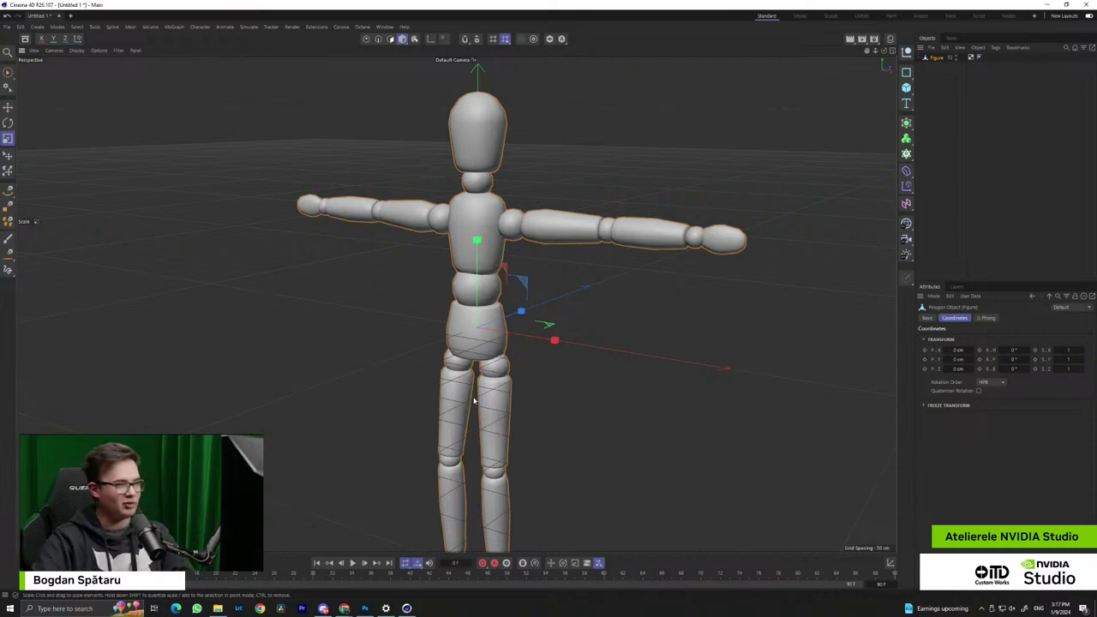
{"action": "middle_click_drag", "start_coordinate": [478, 402], "coordinate": [471, 352], "text": "alt"}
{"action": "left_click_drag", "start_coordinate": [472, 352], "coordinate": [460, 363], "text": "alt"}
{"action": "middle_click_drag", "start_coordinate": [482, 379], "coordinate": [454, 428], "text": "alt"}
{"action": "left_click_drag", "start_coordinate": [454, 429], "coordinate": [497, 372], "text": "alt"}
{"action": "scroll", "coordinate": [508, 378], "scroll_direction": "up", "scroll_amount": 3}
{"action": "scroll", "coordinate": [507, 378], "scroll_direction": "down", "scroll_amount": 3}
{"action": "middle_click_drag", "start_coordinate": [508, 378], "coordinate": [475, 400], "text": "alt"}
{"action": "left_click_drag", "start_coordinate": [474, 399], "coordinate": [524, 411], "text": "alt"}
{"action": "middle_click_drag", "start_coordinate": [524, 412], "coordinate": [494, 374], "text": "alt"}
{"action": "left_click_drag", "start_coordinate": [495, 375], "coordinate": [488, 377], "text": "alt"}
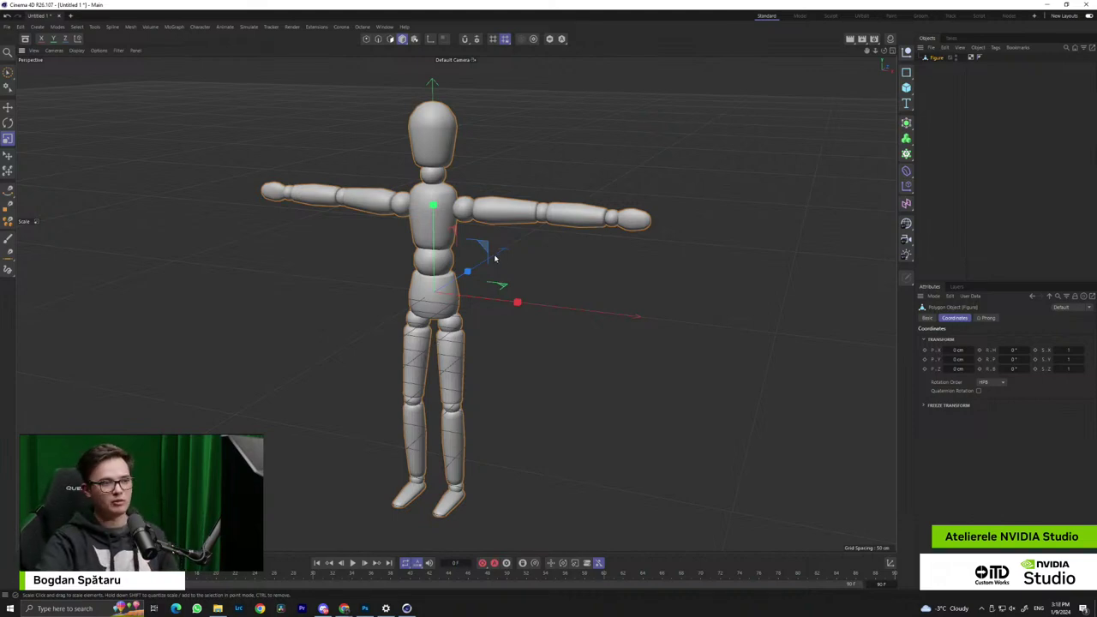
{"action": "left_click_drag", "start_coordinate": [493, 257], "coordinate": [370, 278], "text": "alt"}
{"action": "right_click_drag", "start_coordinate": [519, 280], "coordinate": [422, 281], "text": "alt"}
{"action": "left_click_drag", "start_coordinate": [422, 281], "coordinate": [532, 298], "text": "alt"}
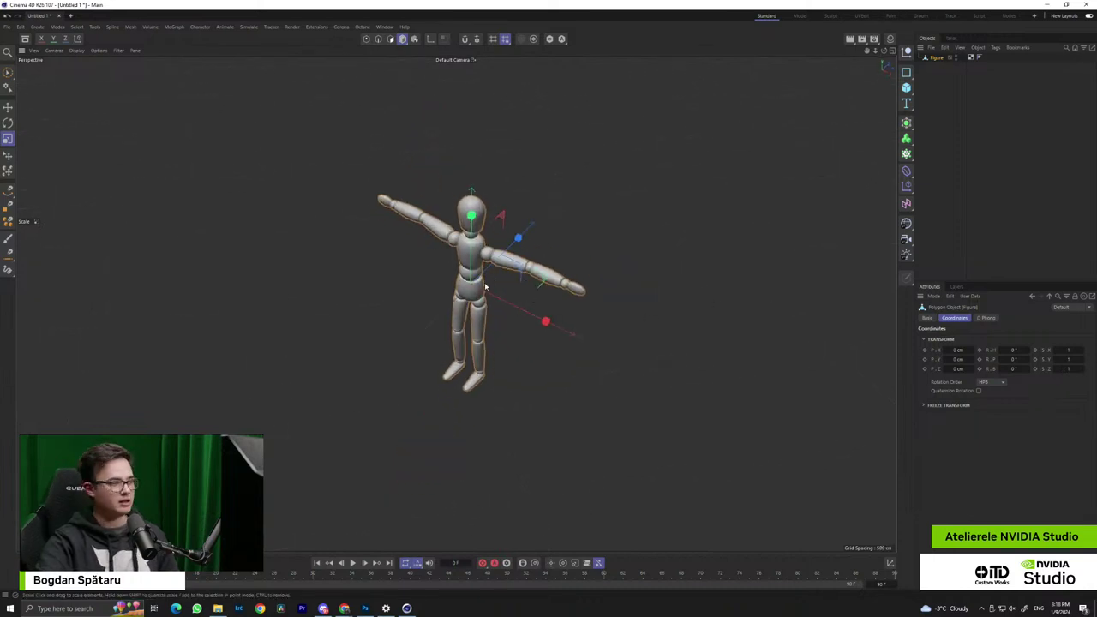
{"action": "left_click_drag", "start_coordinate": [555, 338], "coordinate": [435, 329], "text": "alt"}
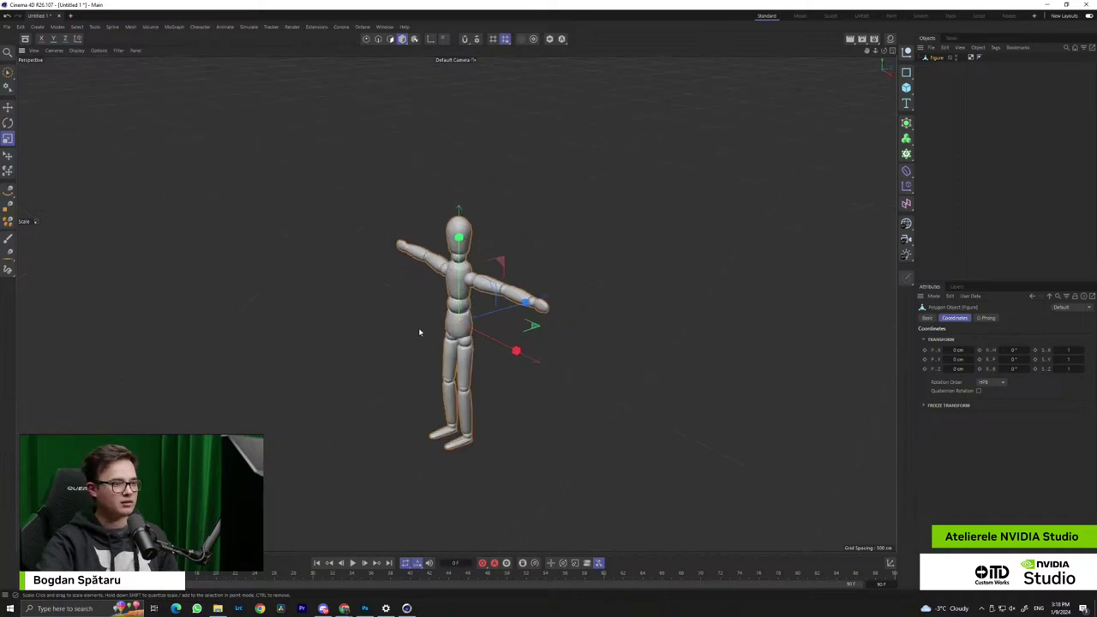
{"action": "middle_click_drag", "start_coordinate": [451, 391], "coordinate": [452, 347], "text": "alt"}
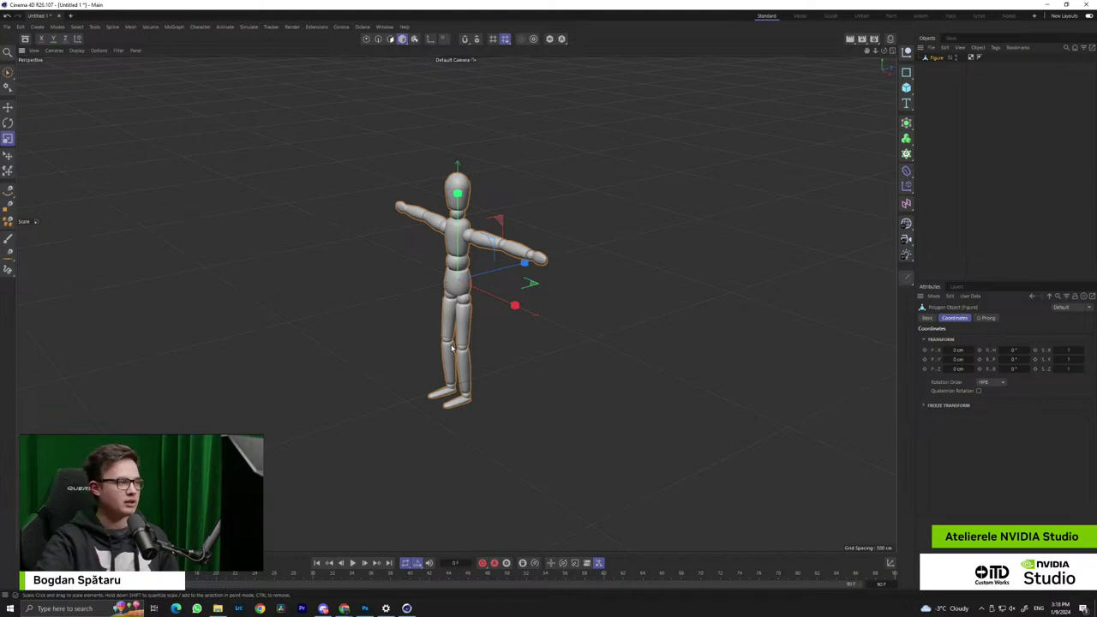
Try a small change to the figure with the Scale tool, undo it, and inspect the figure from the side and above
{"action": "left_click_drag", "start_coordinate": [480, 273], "coordinate": [491, 274]}
{"action": "key", "text": "ctrl+z"}
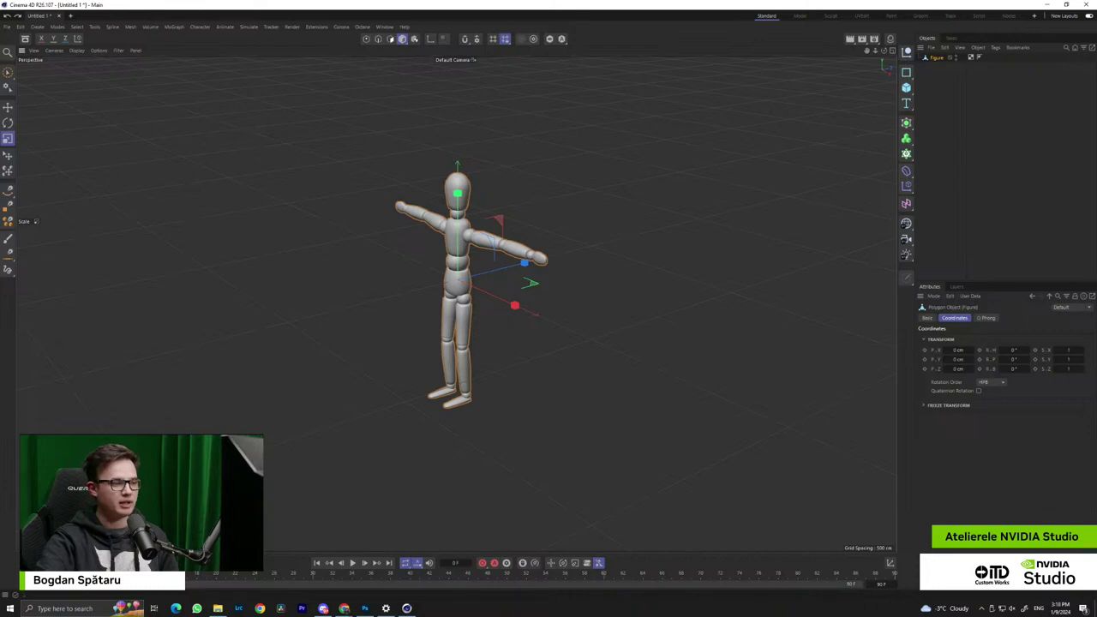
{"action": "left_click_drag", "start_coordinate": [477, 256], "coordinate": [447, 380], "text": "alt"}
{"action": "right_click_drag", "start_coordinate": [475, 249], "coordinate": [591, 249], "text": "alt"}
{"action": "middle_click_drag", "start_coordinate": [445, 249], "coordinate": [468, 298], "text": "alt"}
{"action": "left_click_drag", "start_coordinate": [468, 298], "coordinate": [504, 287], "text": "alt"}
{"action": "left_click_drag", "start_coordinate": [493, 364], "coordinate": [514, 377], "text": "alt"}
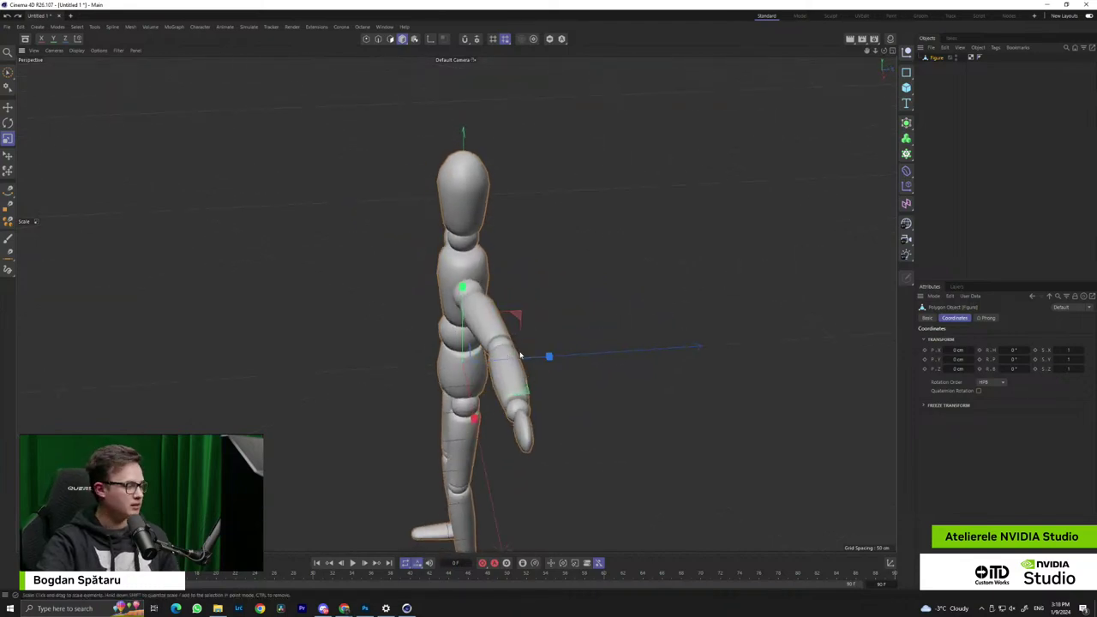
{"action": "left_click_drag", "start_coordinate": [486, 273], "coordinate": [575, 321], "text": "alt"}
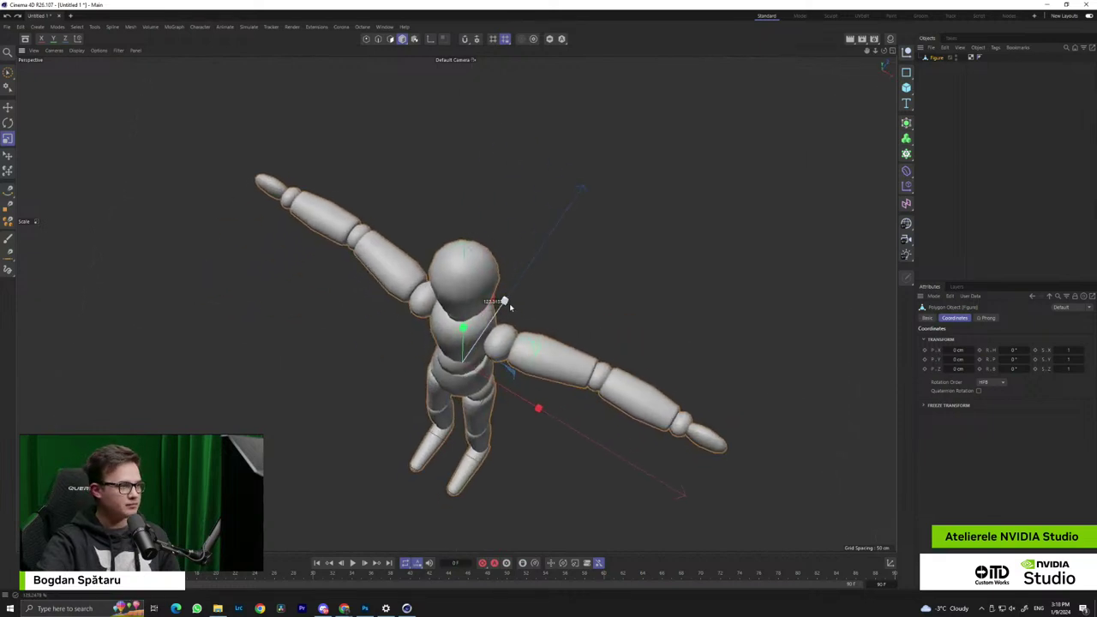
{"action": "left_click_drag", "start_coordinate": [339, 215], "coordinate": [495, 313], "text": "alt"}
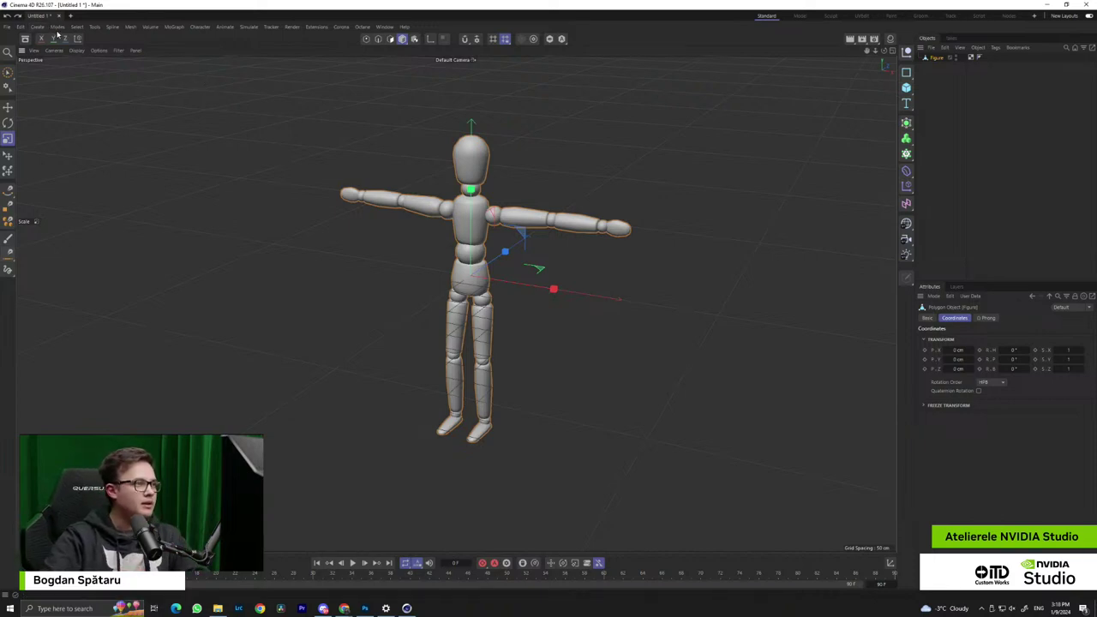
{"action": "left_click", "coordinate": [58, 29]}
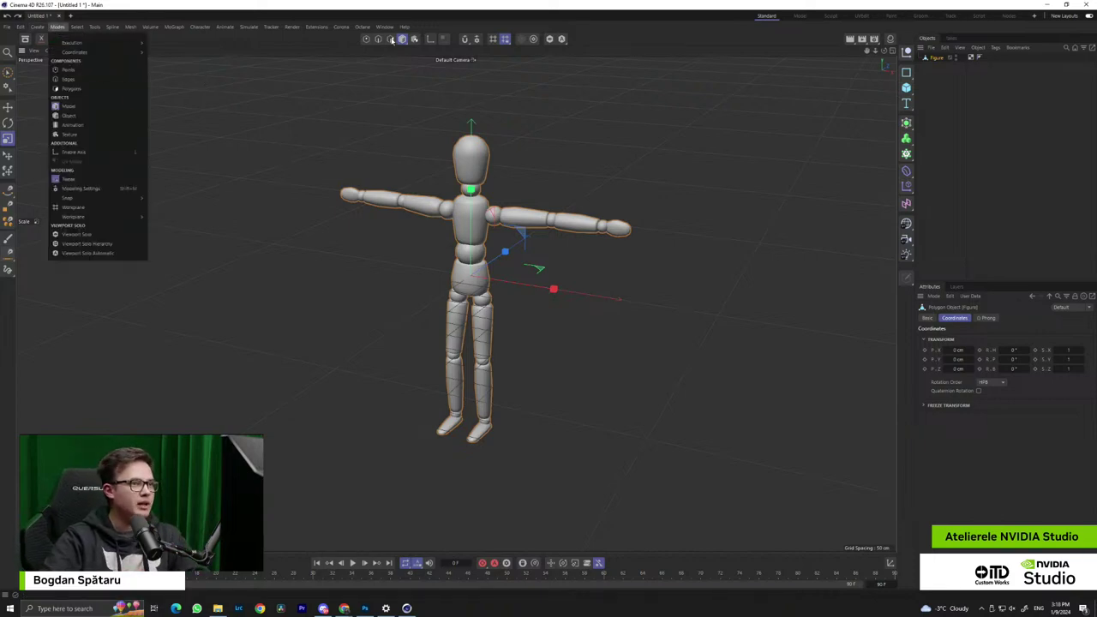
{"action": "left_click", "coordinate": [451, 28]}
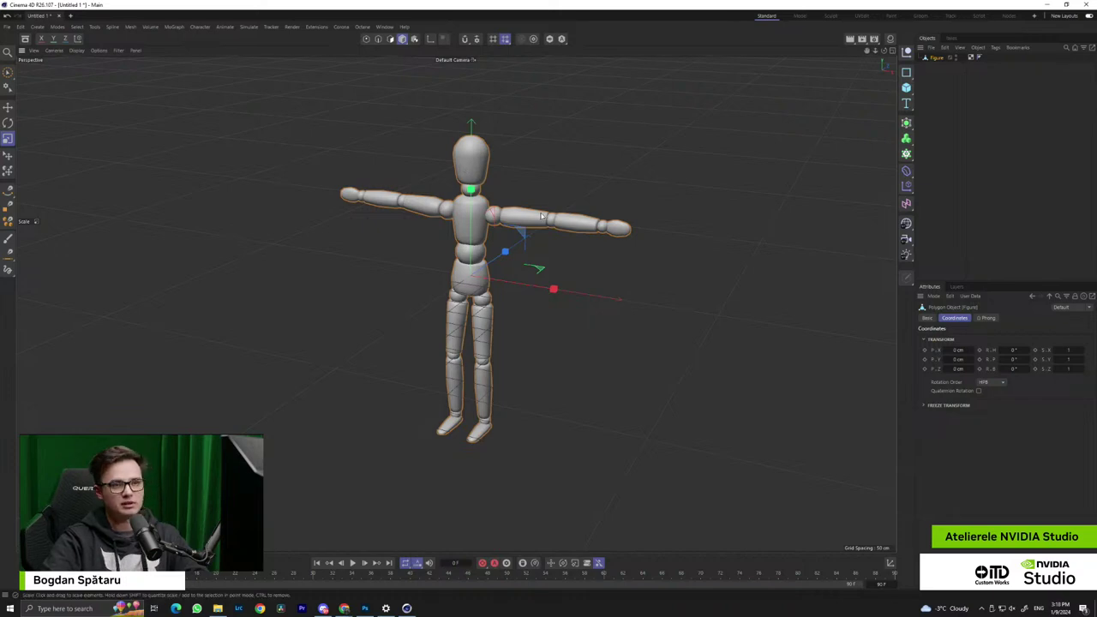
{"action": "left_click", "coordinate": [53, 51]}
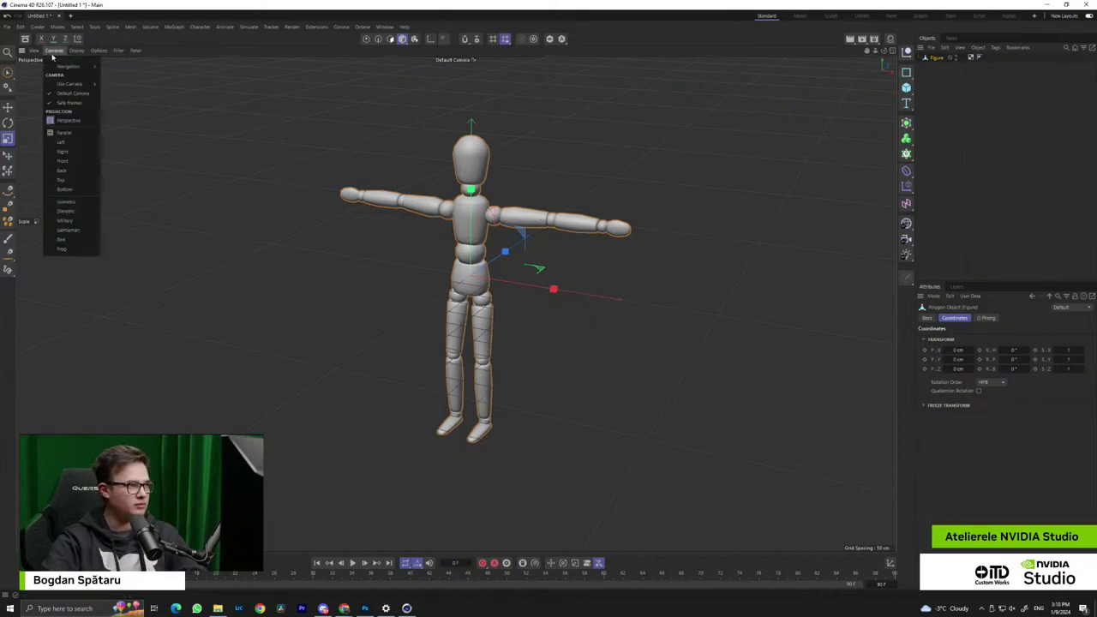
{"action": "left_click", "coordinate": [52, 53]}
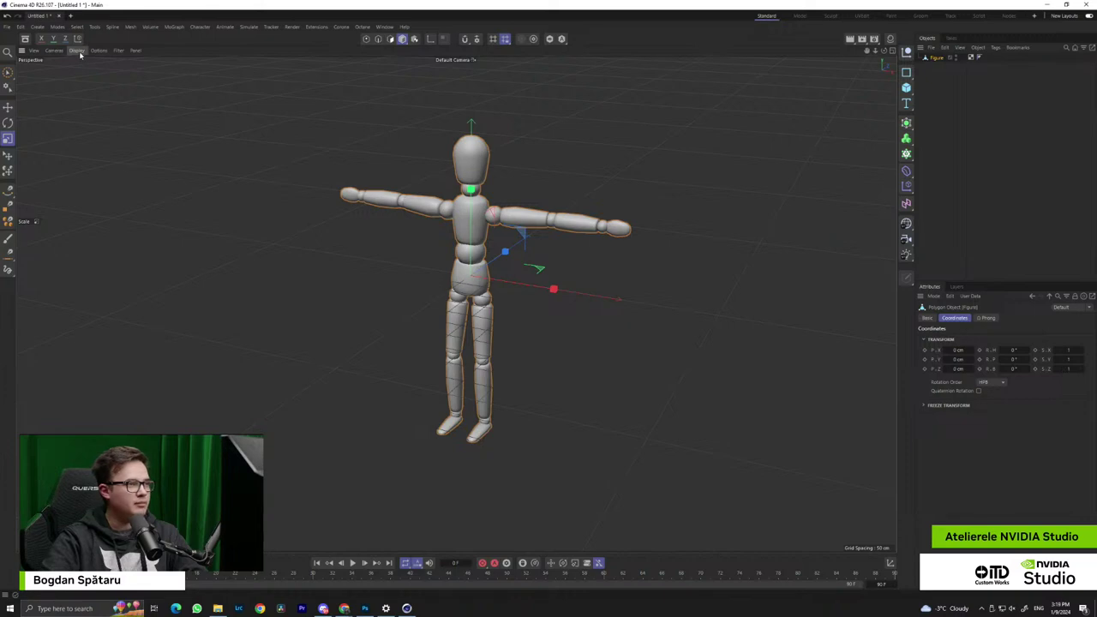
Switch the viewport display to Gouraud Shading (Lines) and inspect the polygon lines on the figure's head and torso
{"action": "left_click", "coordinate": [77, 51]}
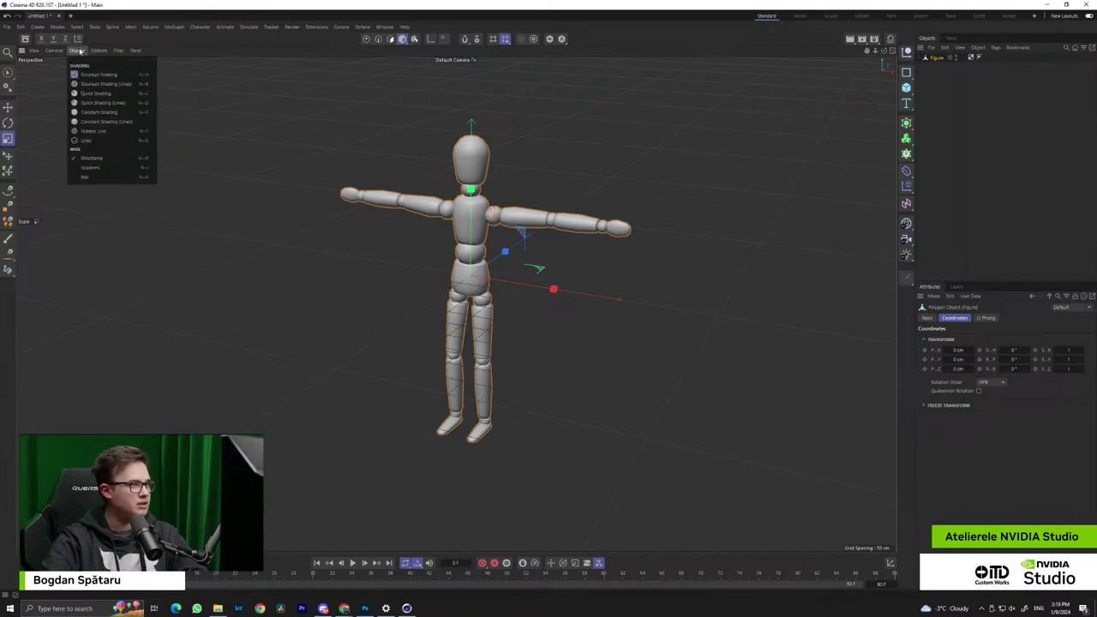
{"action": "left_click", "coordinate": [93, 83]}
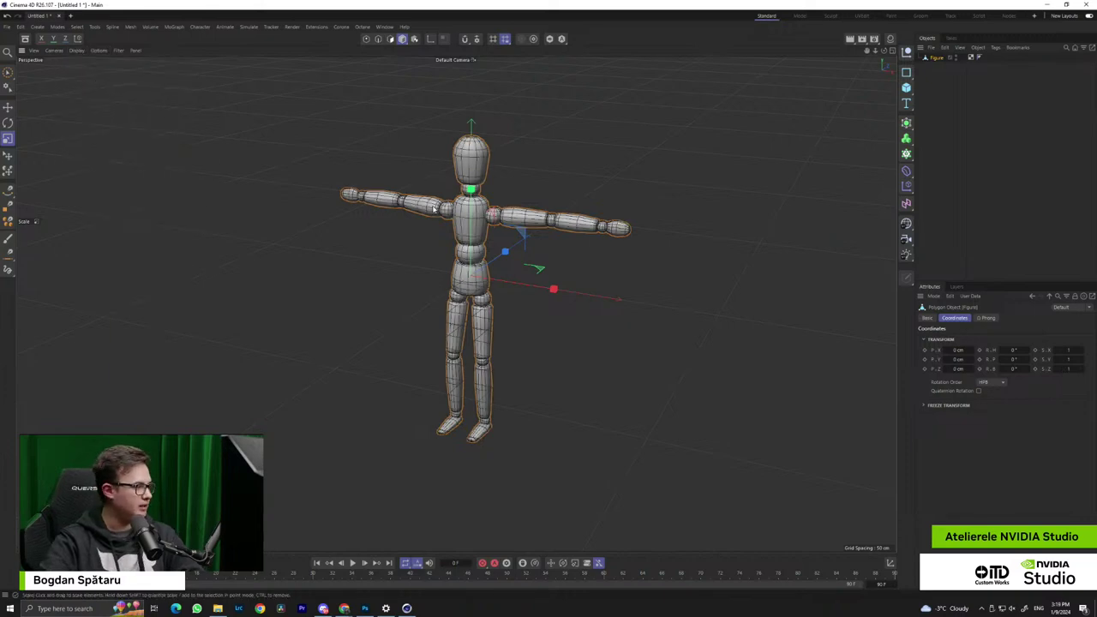
{"action": "scroll", "coordinate": [472, 180], "scroll_direction": "up", "scroll_amount": 5}
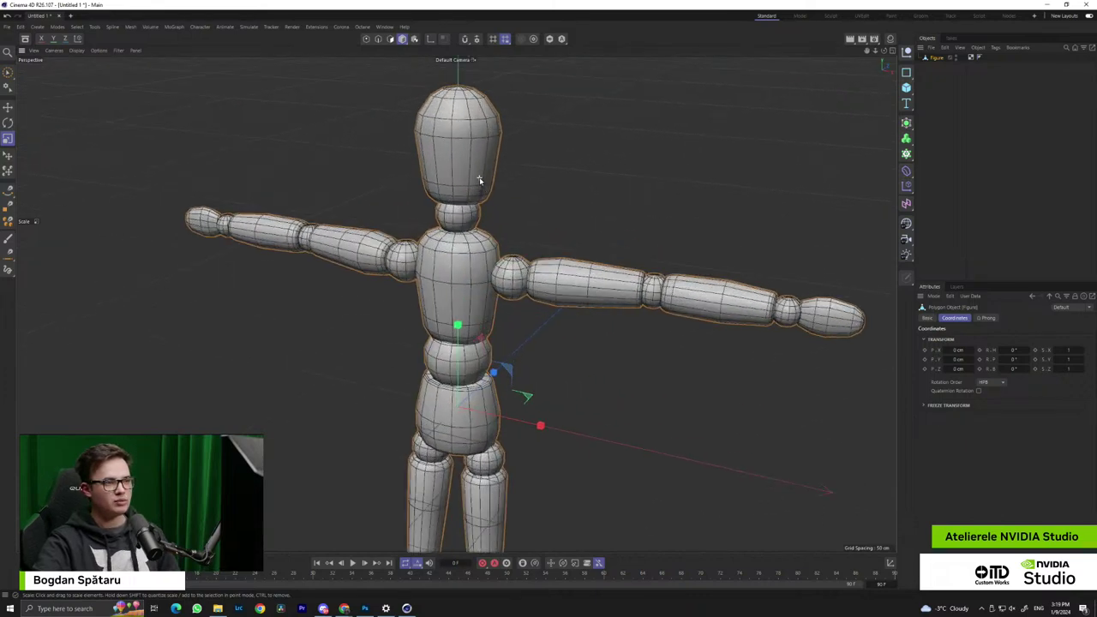
{"action": "scroll", "coordinate": [480, 180], "scroll_direction": "up", "scroll_amount": 6}
{"action": "left_click_drag", "start_coordinate": [458, 200], "coordinate": [470, 269], "text": "alt"}
{"action": "right_click_drag", "start_coordinate": [488, 256], "coordinate": [426, 260], "text": "alt"}
Switch the viewport display to Quick Shading and view the figure
{"action": "left_click", "coordinate": [76, 51]}
{"action": "left_click", "coordinate": [101, 94]}
{"action": "left_click_drag", "start_coordinate": [100, 90], "coordinate": [390, 198], "text": "alt"}
Switch the viewport display to Constant Shading and view the flat-shaded figure from another angle
{"action": "left_click", "coordinate": [76, 50]}
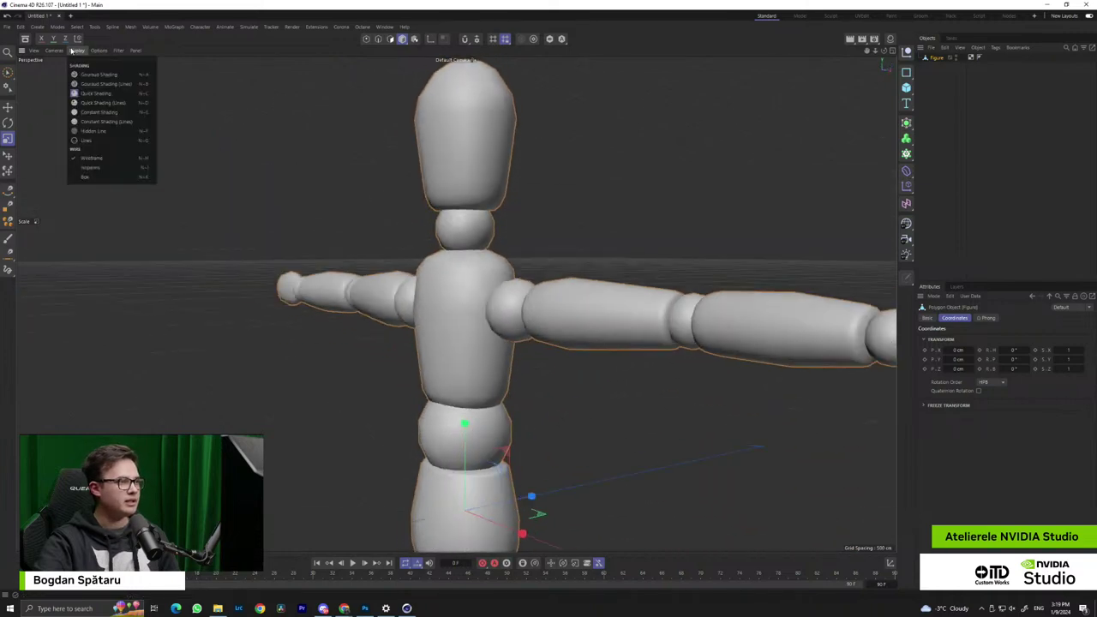
{"action": "left_click", "coordinate": [98, 112]}
{"action": "mouse_move", "coordinate": [372, 191]}
{"action": "left_mouse_down", "text": "alt"}
{"action": "mouse_move", "coordinate": [509, 229]}
{"action": "mouse_move", "coordinate": [399, 204]}
{"action": "left_mouse_up", "text": "alt"}
{"action": "right_click_drag", "start_coordinate": [534, 255], "coordinate": [458, 301], "text": "alt"}
{"action": "left_click_drag", "start_coordinate": [458, 301], "coordinate": [552, 323], "text": "alt"}
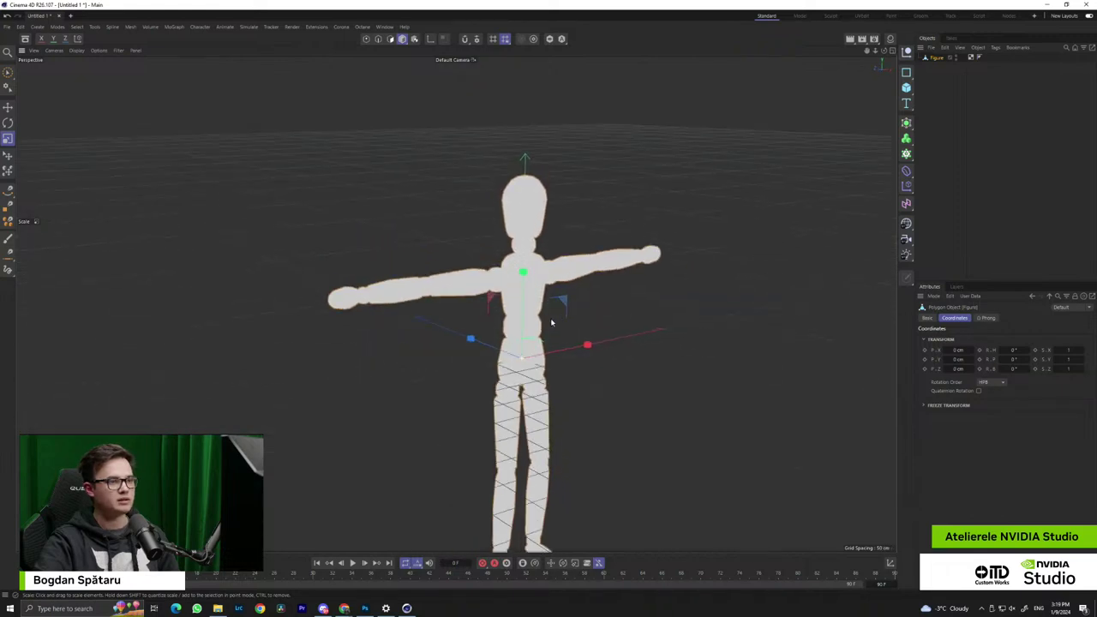
Switch the viewport display to Constant Shading (Lines) and inspect the figure's upper body up close
{"action": "left_click", "coordinate": [77, 50]}
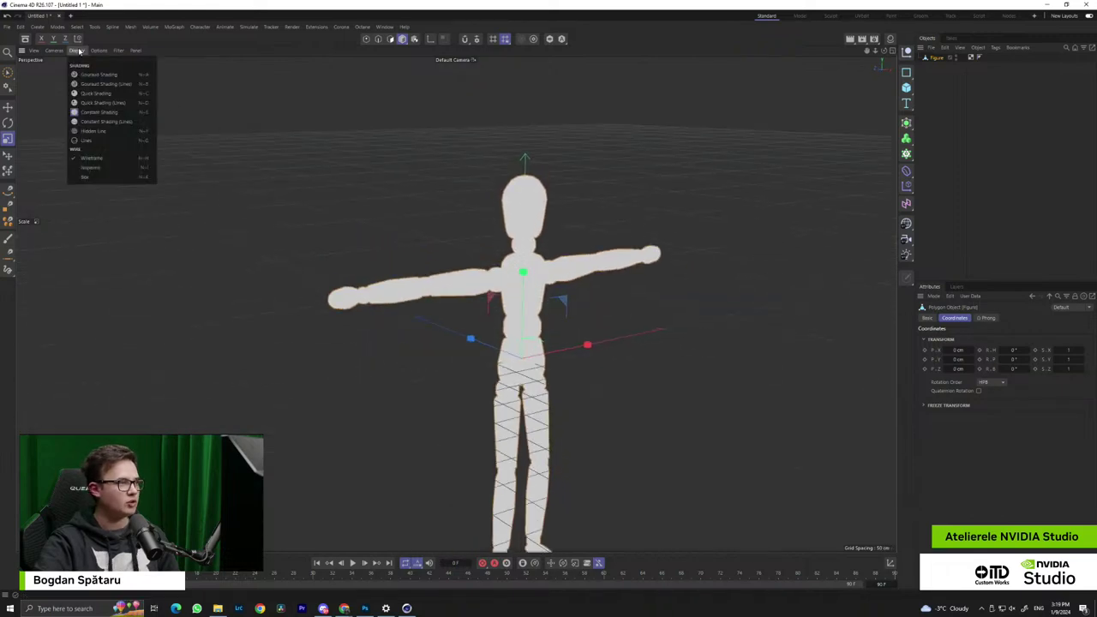
{"action": "left_click", "coordinate": [99, 120]}
{"action": "left_click_drag", "start_coordinate": [488, 239], "coordinate": [248, 224], "text": "alt"}
{"action": "middle_click_drag", "start_coordinate": [526, 283], "coordinate": [403, 234], "text": "alt"}
{"action": "right_click_drag", "start_coordinate": [382, 187], "coordinate": [624, 198], "text": "alt"}
{"action": "left_click_drag", "start_coordinate": [489, 242], "coordinate": [539, 276], "text": "alt"}
{"action": "scroll", "coordinate": [540, 278], "scroll_direction": "down", "scroll_amount": 5}
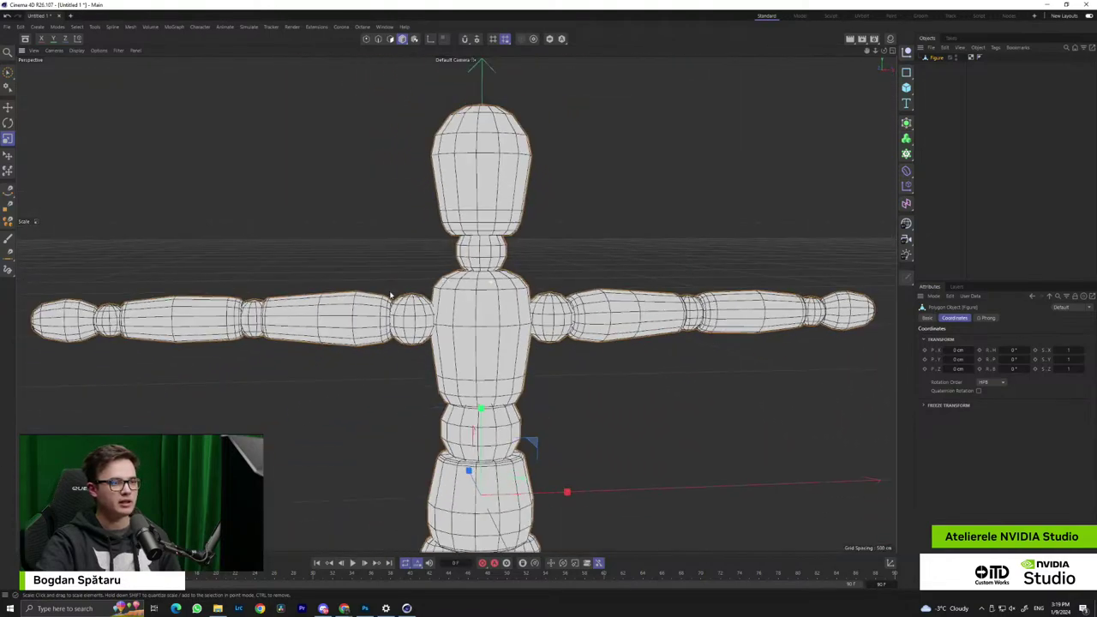
Switch the viewport display to Hidden Line and inspect the figure from several angles
{"action": "left_click", "coordinate": [76, 50]}
{"action": "left_click", "coordinate": [93, 140]}
{"action": "mouse_move", "coordinate": [235, 189]}
{"action": "left_mouse_down", "text": "alt"}
{"action": "mouse_move", "coordinate": [384, 276]}
{"action": "mouse_move", "coordinate": [375, 249]}
{"action": "mouse_move", "coordinate": [380, 275]}
{"action": "left_mouse_up", "text": "alt"}
{"action": "right_click_drag", "start_coordinate": [520, 270], "coordinate": [347, 273], "text": "alt"}
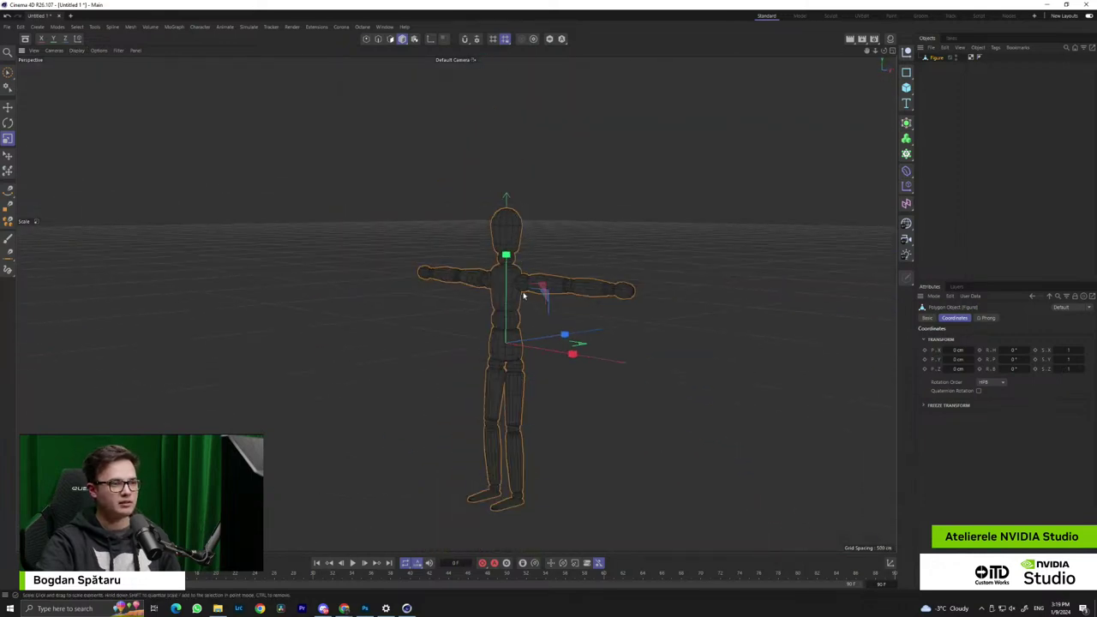
{"action": "middle_click_drag", "start_coordinate": [522, 296], "coordinate": [454, 203], "text": "alt"}
{"action": "left_click_drag", "start_coordinate": [454, 203], "coordinate": [413, 270], "text": "alt"}
{"action": "scroll", "coordinate": [565, 249], "scroll_direction": "up", "scroll_amount": 5}
{"action": "left_click_drag", "start_coordinate": [567, 253], "coordinate": [443, 191], "text": "alt"}
Switch the viewport display to Lines and inspect the figure's see-through wire structure from several angles
{"action": "left_click", "coordinate": [76, 50]}
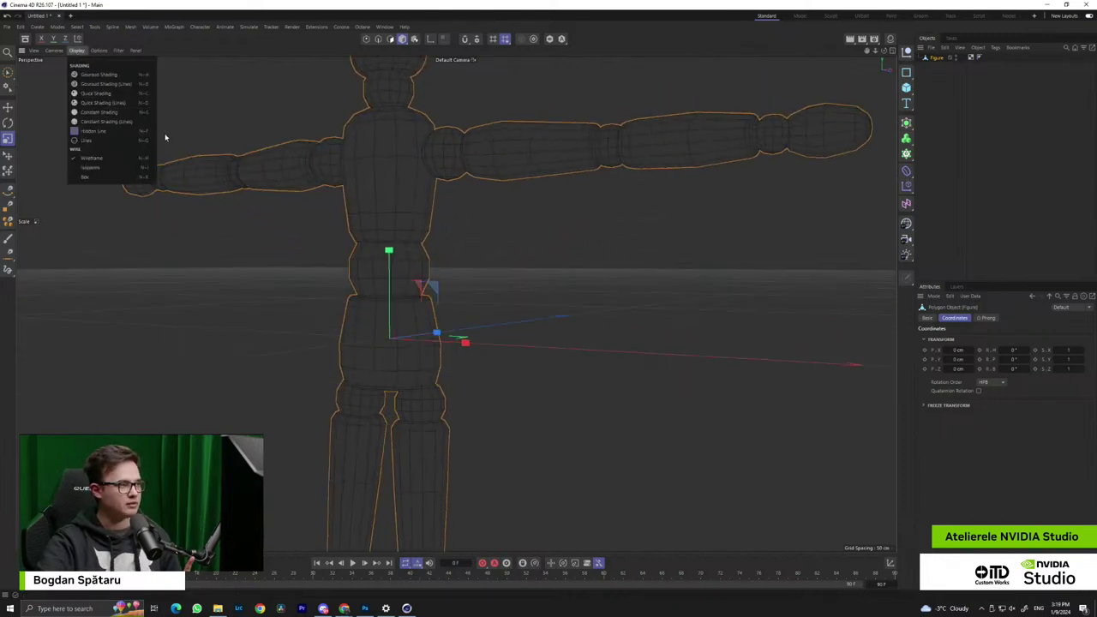
{"action": "left_click", "coordinate": [309, 115]}
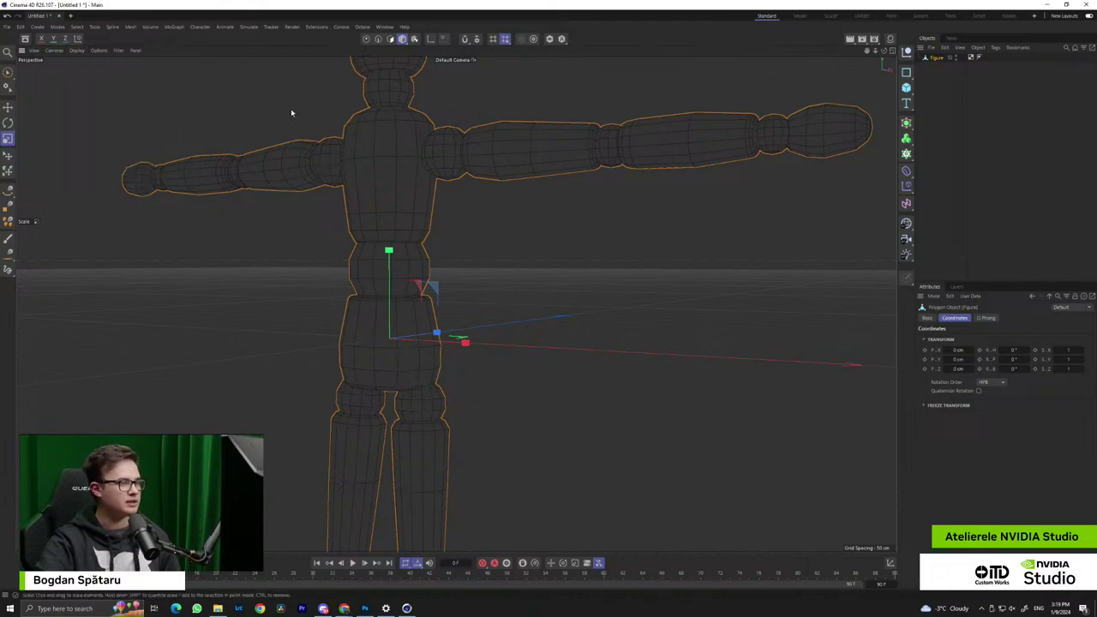
{"action": "left_click_drag", "start_coordinate": [285, 107], "coordinate": [288, 123], "text": "alt"}
{"action": "middle_click_drag", "start_coordinate": [311, 129], "coordinate": [318, 225], "text": "alt"}
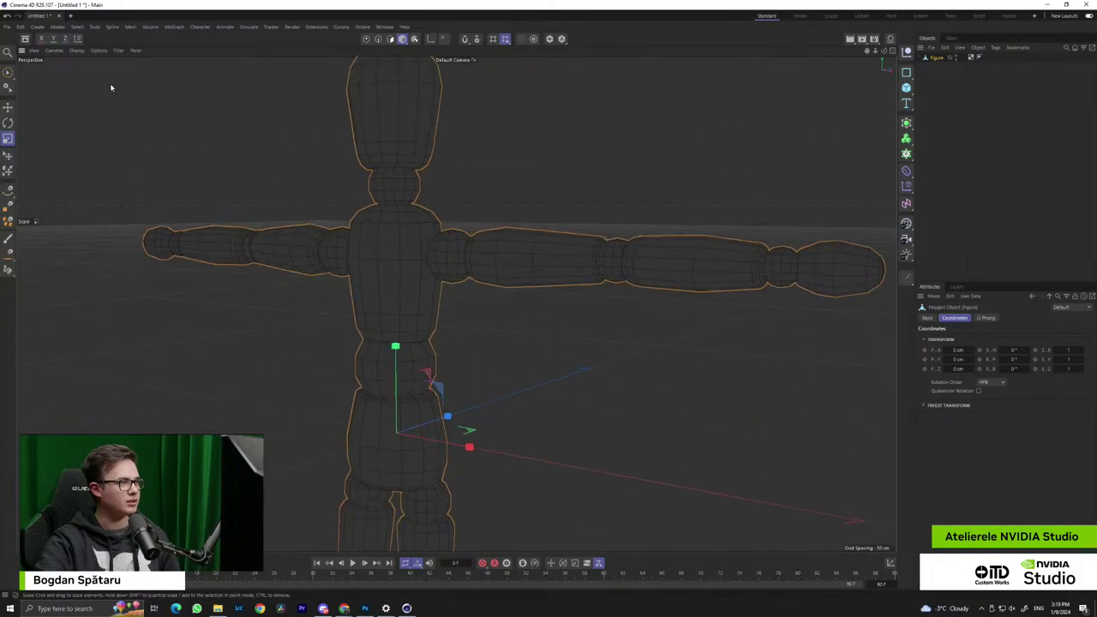
{"action": "left_click", "coordinate": [78, 50]}
{"action": "left_click", "coordinate": [107, 143]}
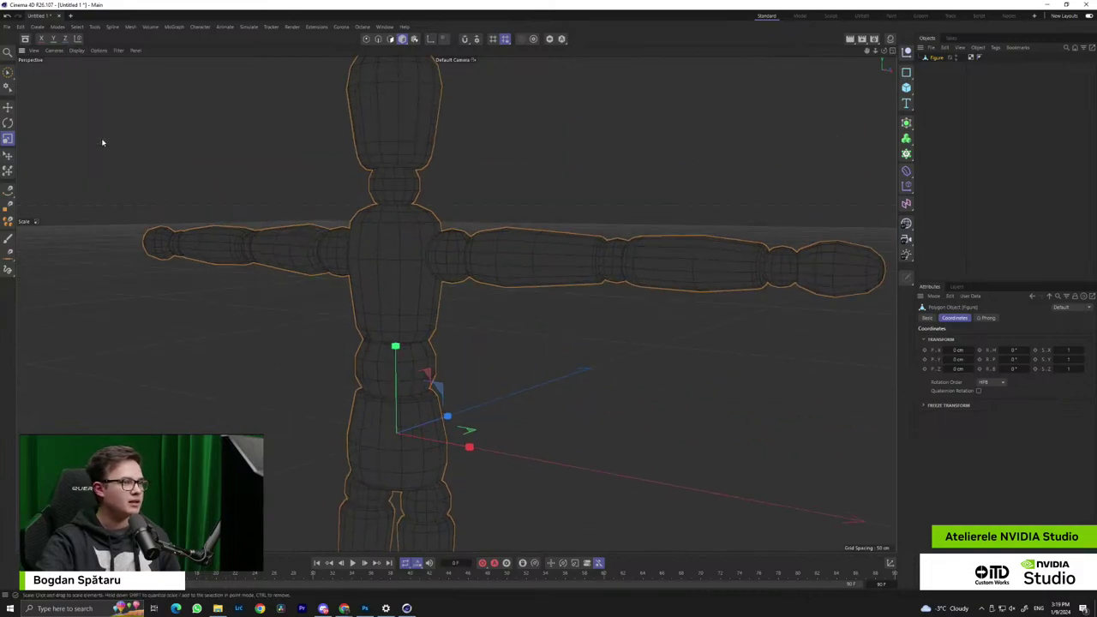
{"action": "left_click_drag", "start_coordinate": [366, 249], "coordinate": [323, 227], "text": "alt"}
{"action": "scroll", "coordinate": [425, 271], "scroll_direction": "down", "scroll_amount": 10}
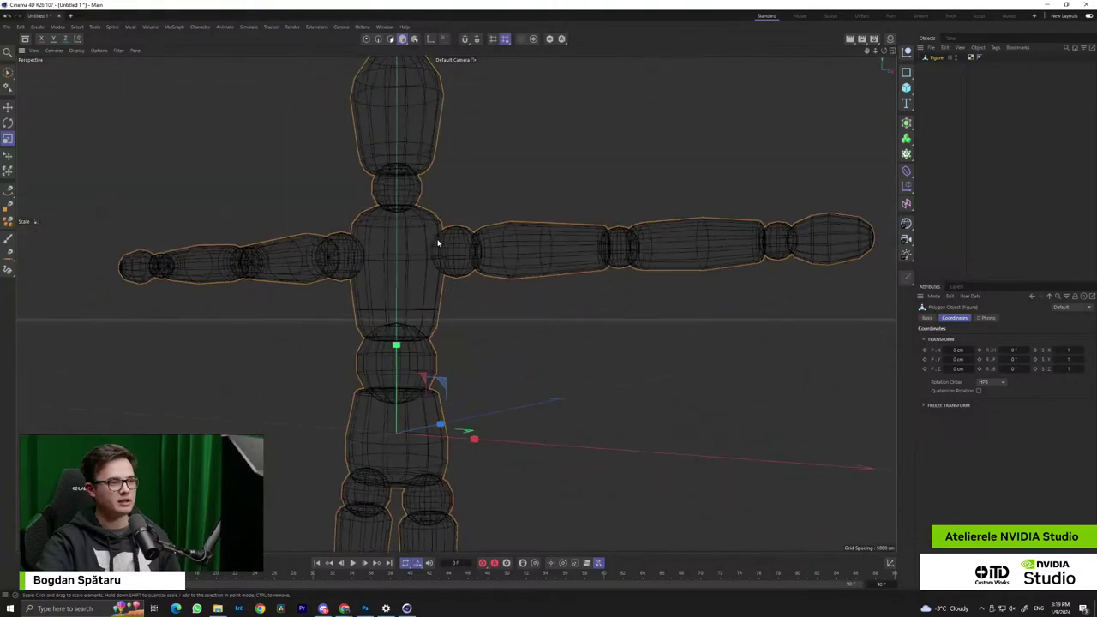
{"action": "left_click_drag", "start_coordinate": [393, 261], "coordinate": [422, 252], "text": "alt"}
{"action": "right_click_drag", "start_coordinate": [378, 253], "coordinate": [506, 260], "text": "alt"}
{"action": "left_click_drag", "start_coordinate": [500, 260], "coordinate": [422, 249], "text": "alt"}
Try the Isoparms wire style on the figure and return to the Wireframe style
{"action": "left_click", "coordinate": [77, 50]}
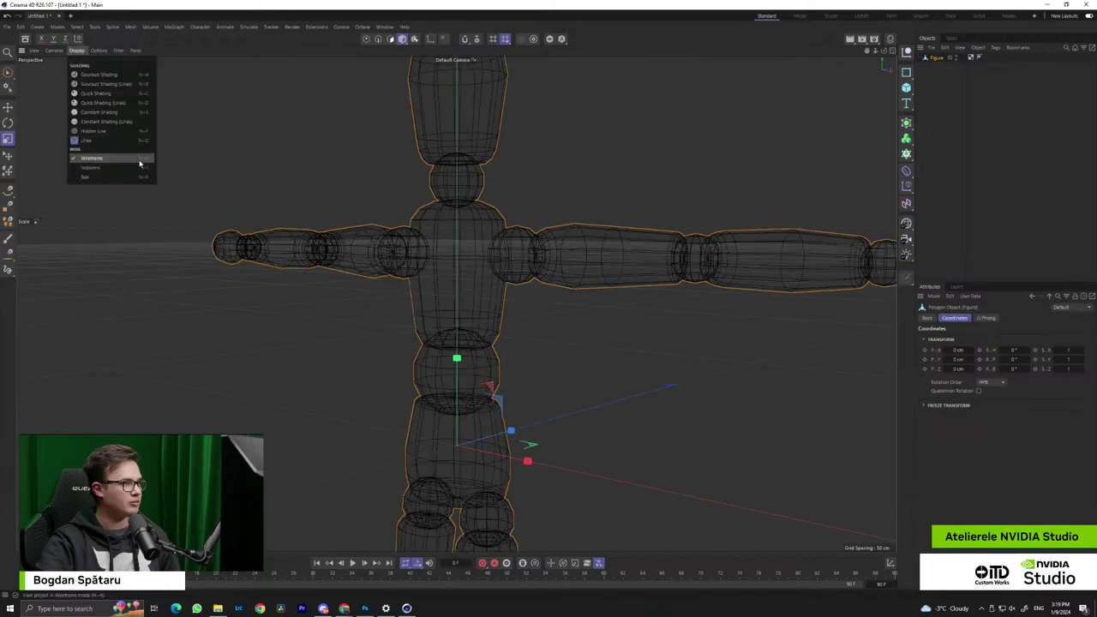
{"action": "left_click", "coordinate": [111, 164]}
{"action": "left_click", "coordinate": [77, 50]}
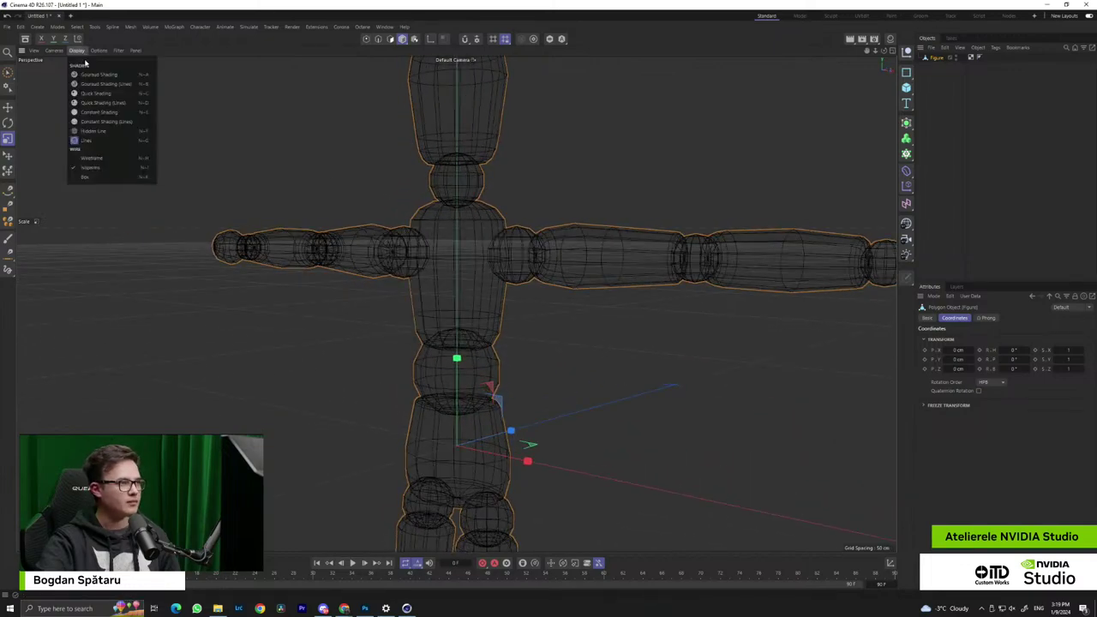
{"action": "left_click", "coordinate": [111, 160]}
{"action": "left_click_drag", "start_coordinate": [369, 262], "coordinate": [415, 244], "text": "alt"}
{"action": "scroll", "coordinate": [414, 244], "scroll_direction": "down", "scroll_amount": 5}
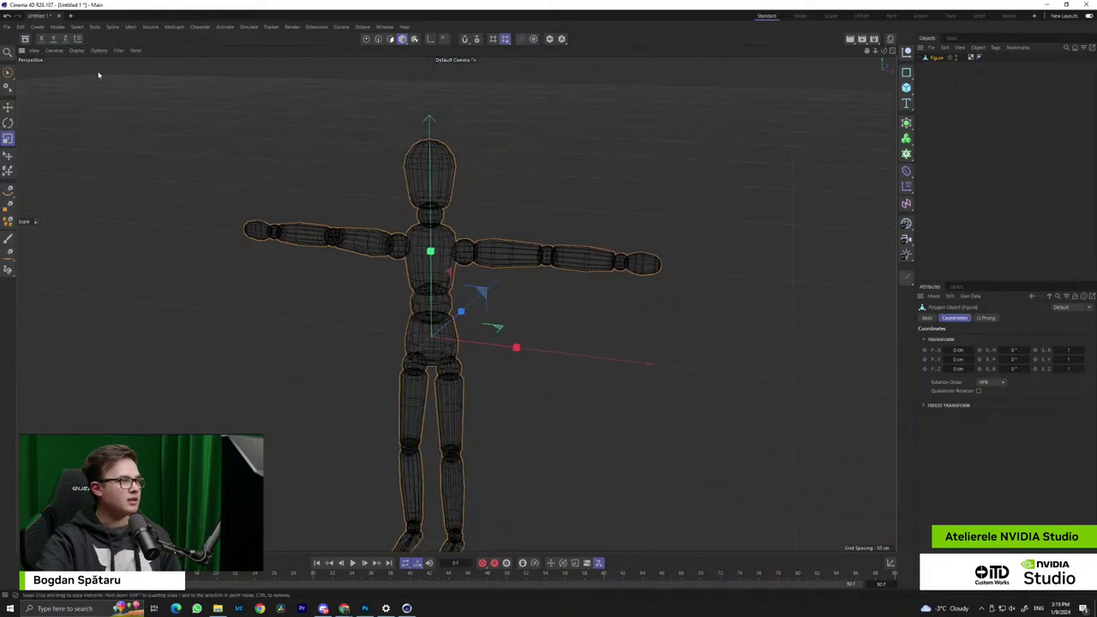
Look over the whole figure and delete it from the scene
{"action": "left_click", "coordinate": [99, 49]}
{"action": "left_click", "coordinate": [722, 203]}
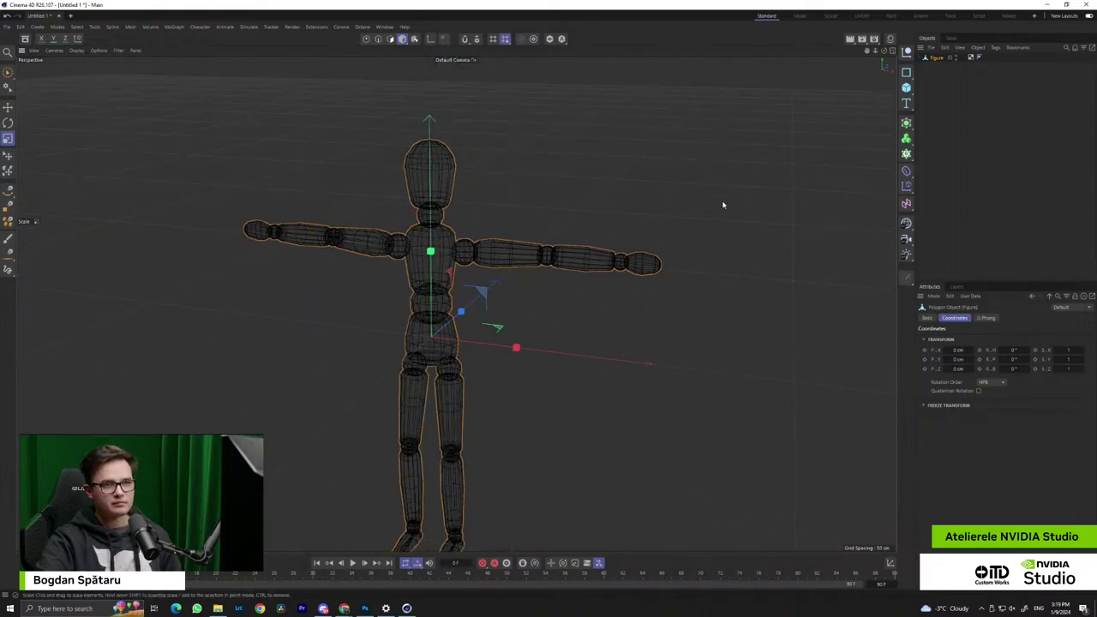
{"action": "middle_click_drag", "start_coordinate": [548, 304], "coordinate": [489, 203], "text": "alt"}
{"action": "left_click_drag", "start_coordinate": [511, 225], "coordinate": [497, 250], "text": "alt"}
{"action": "middle_click_drag", "start_coordinate": [497, 249], "coordinate": [526, 300], "text": "alt"}
{"action": "scroll", "coordinate": [502, 246], "scroll_direction": "down", "scroll_amount": 4}
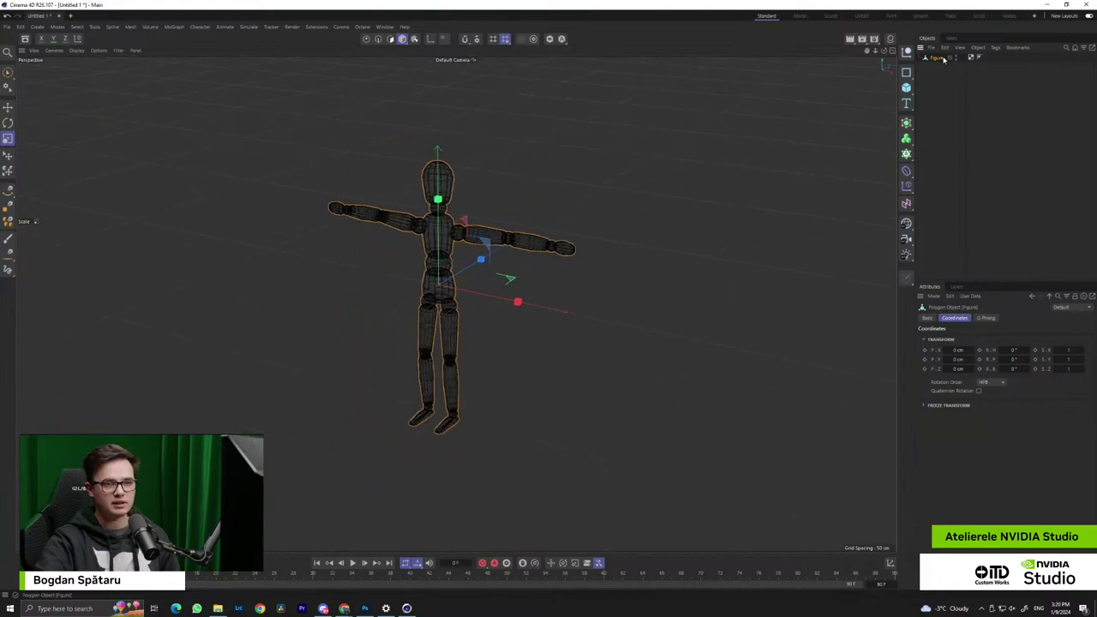
{"action": "key", "text": "Delete"}
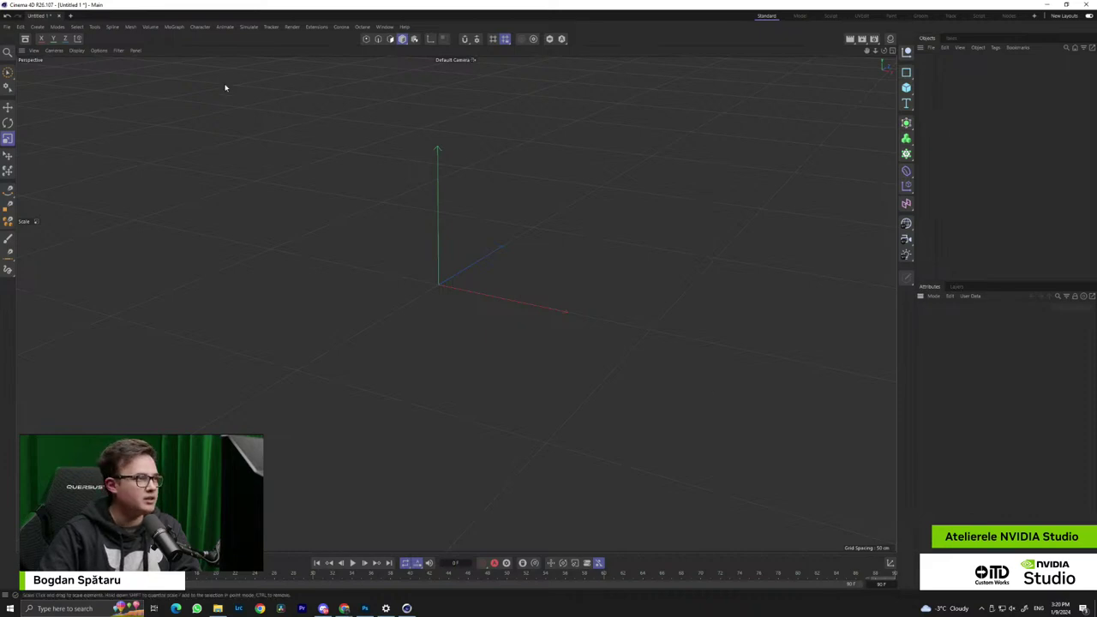
Show the Project settings in the attributes and enter 30 as the FPS
{"action": "left_click", "coordinate": [937, 298]}
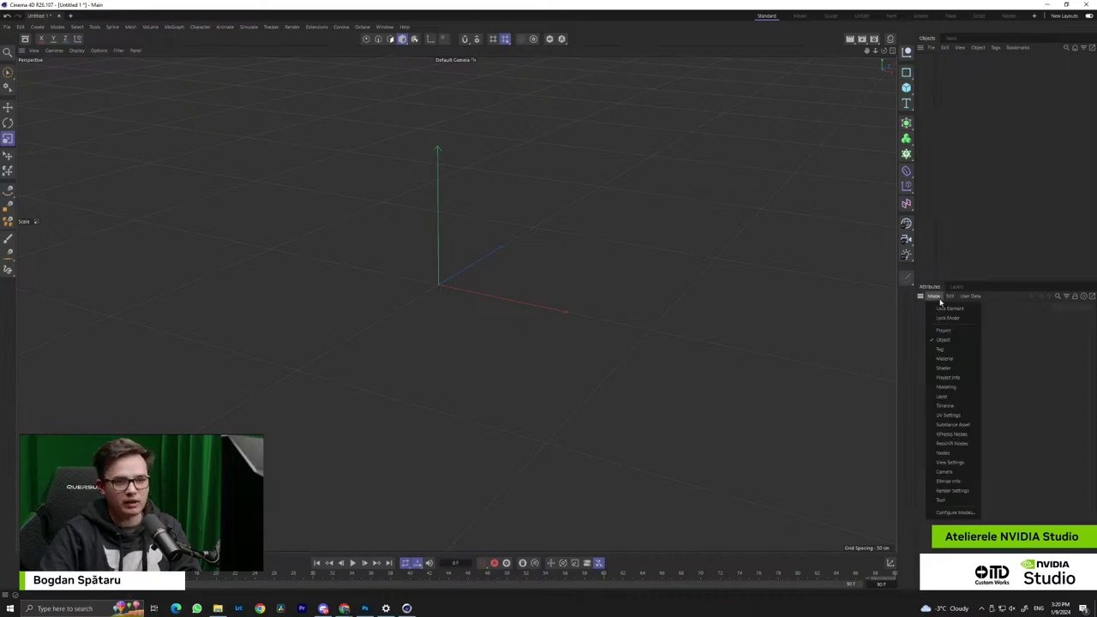
{"action": "left_click", "coordinate": [934, 296]}
{"action": "left_click", "coordinate": [931, 297]}
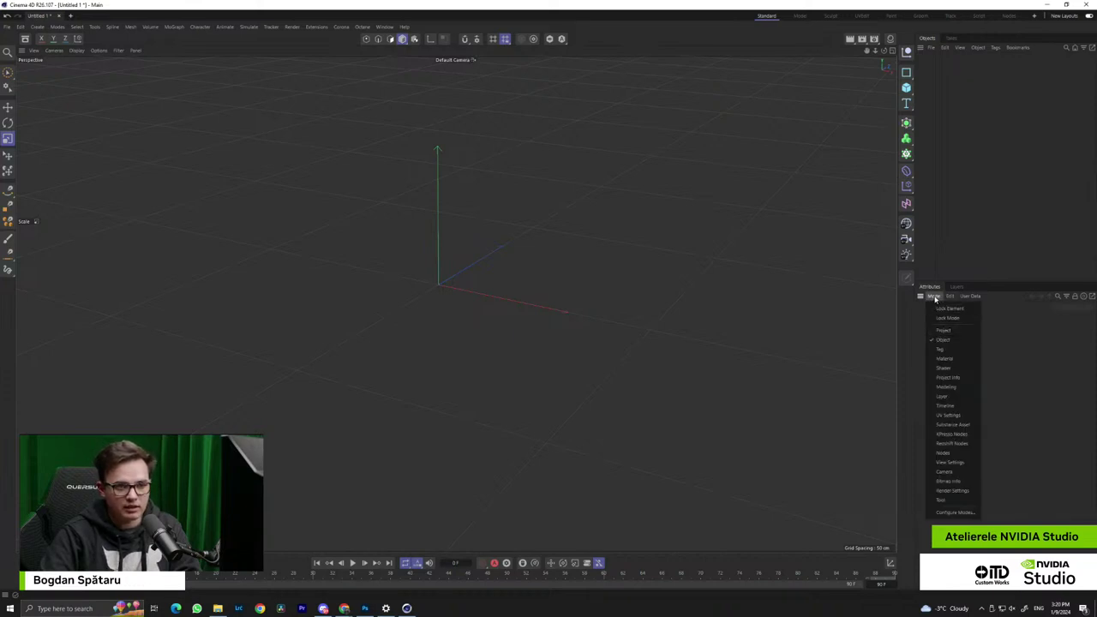
{"action": "left_click", "coordinate": [947, 331]}
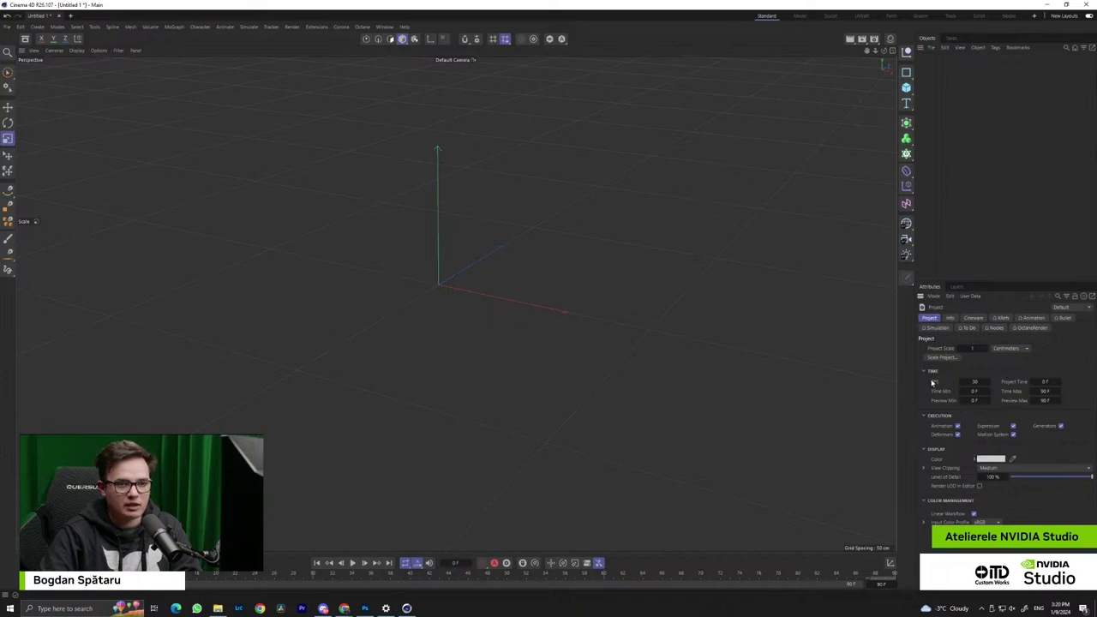
{"action": "double_click", "coordinate": [978, 382]}
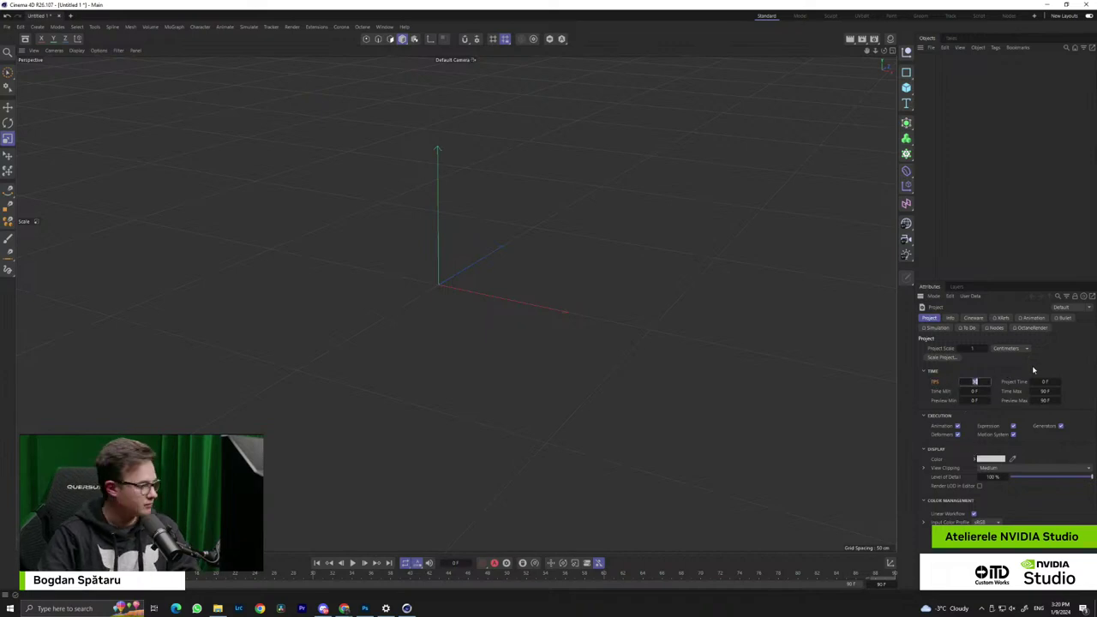
{"action": "type", "text": "3"}
{"action": "key", "text": "Tab"}
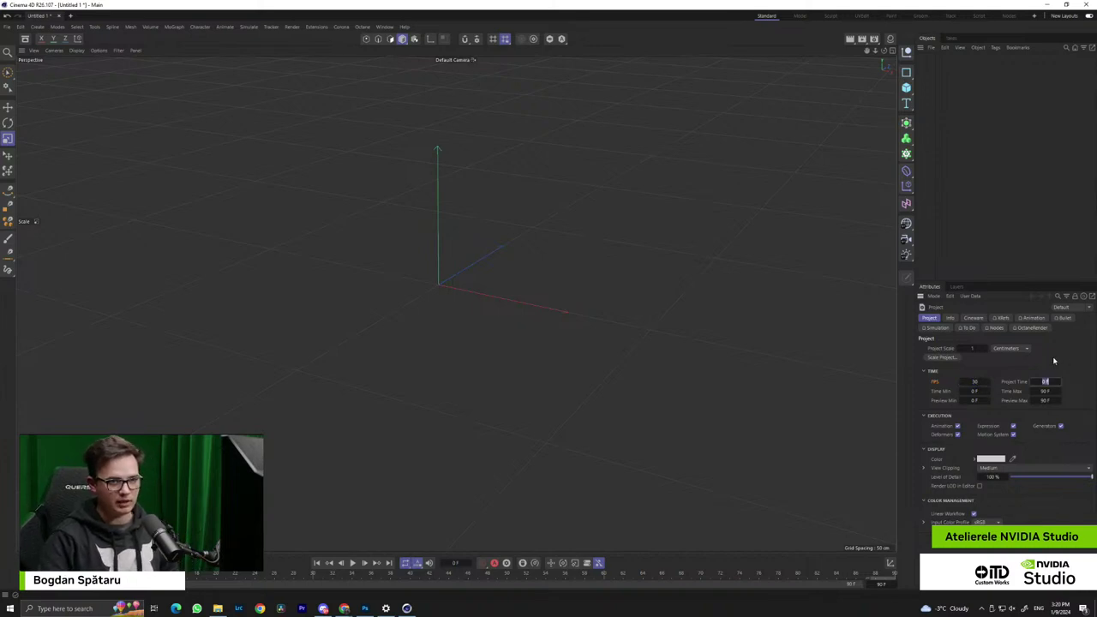
Set the project's FPS to 24 and scrub the timeline to its last frame, 72
{"action": "double_click", "coordinate": [985, 381]}
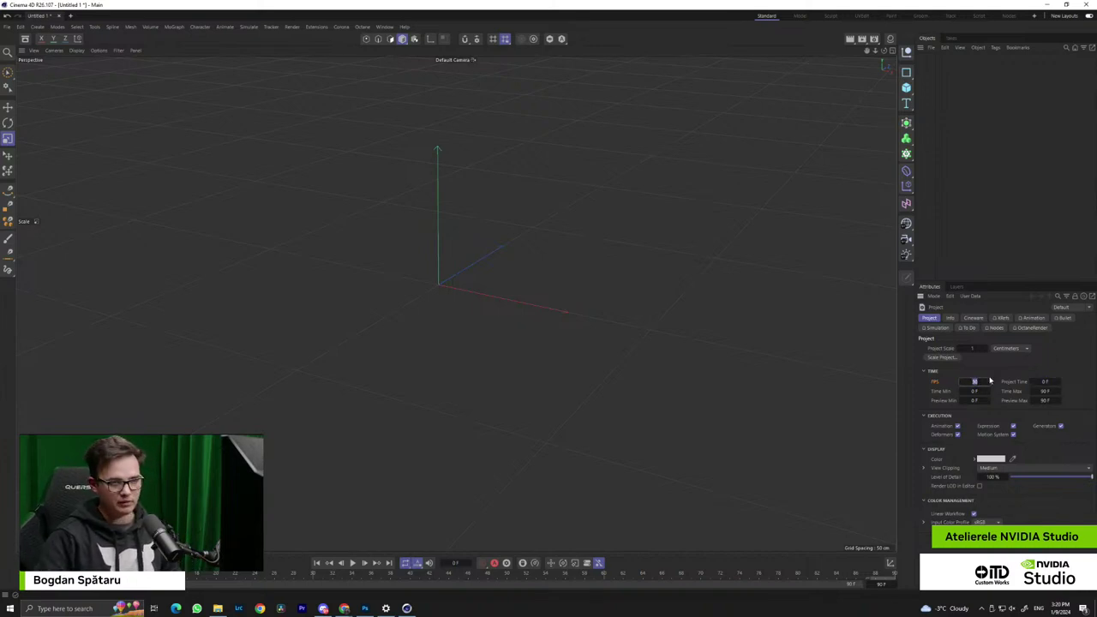
{"action": "type", "text": "24"}
{"action": "key", "text": "Return"}
{"action": "left_click_drag", "start_coordinate": [869, 583], "coordinate": [930, 587]}
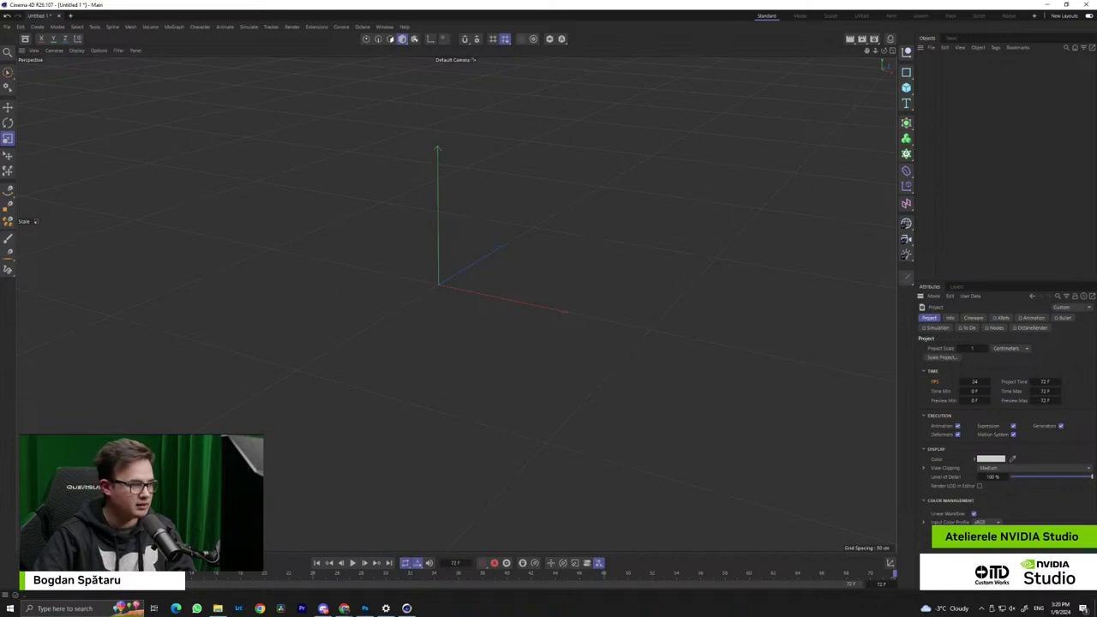
{"action": "left_click_drag", "start_coordinate": [1, 579], "coordinate": [1004, 552]}
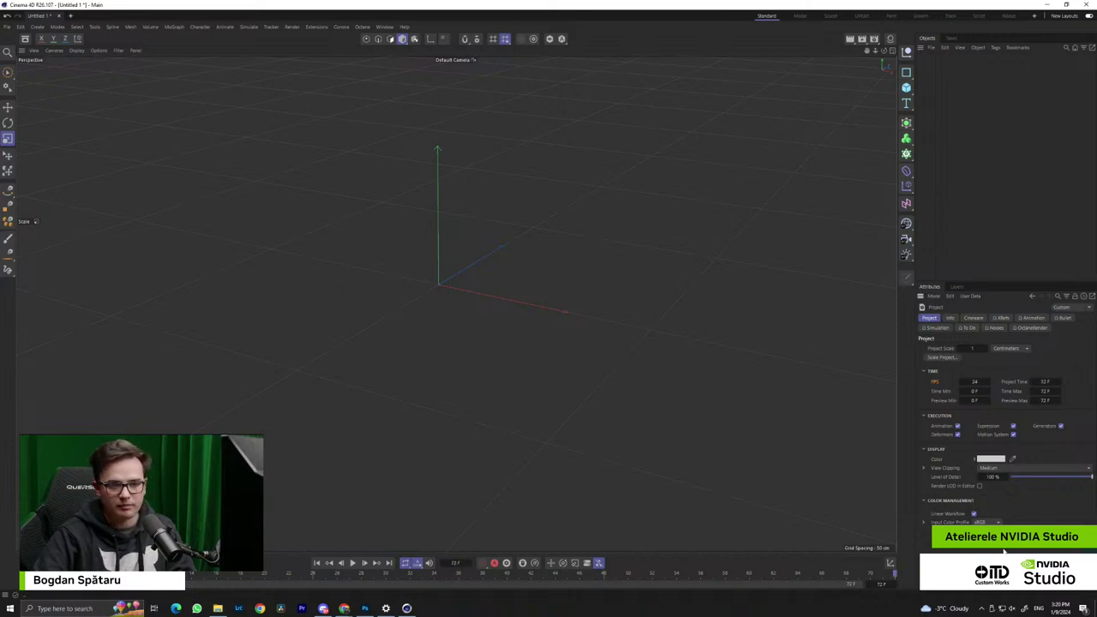
Set the project's FPS to 30 and scrub the playhead back to frame 69
{"action": "double_click", "coordinate": [978, 383]}
{"action": "type", "text": "30"}
{"action": "key", "text": "Return"}
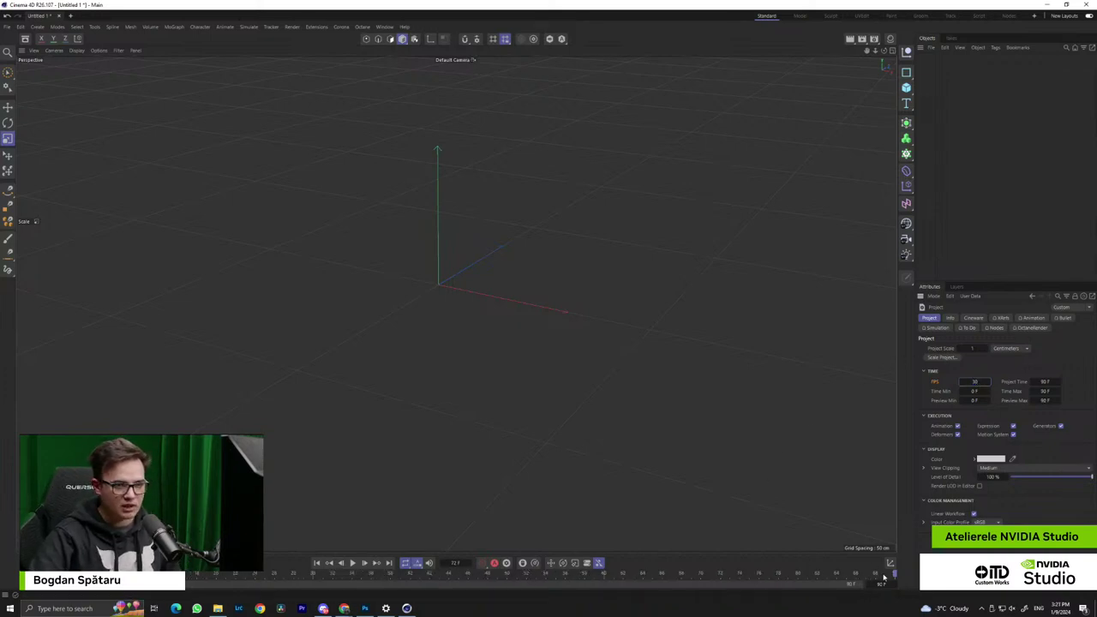
{"action": "left_click_drag", "start_coordinate": [895, 574], "coordinate": [695, 571]}
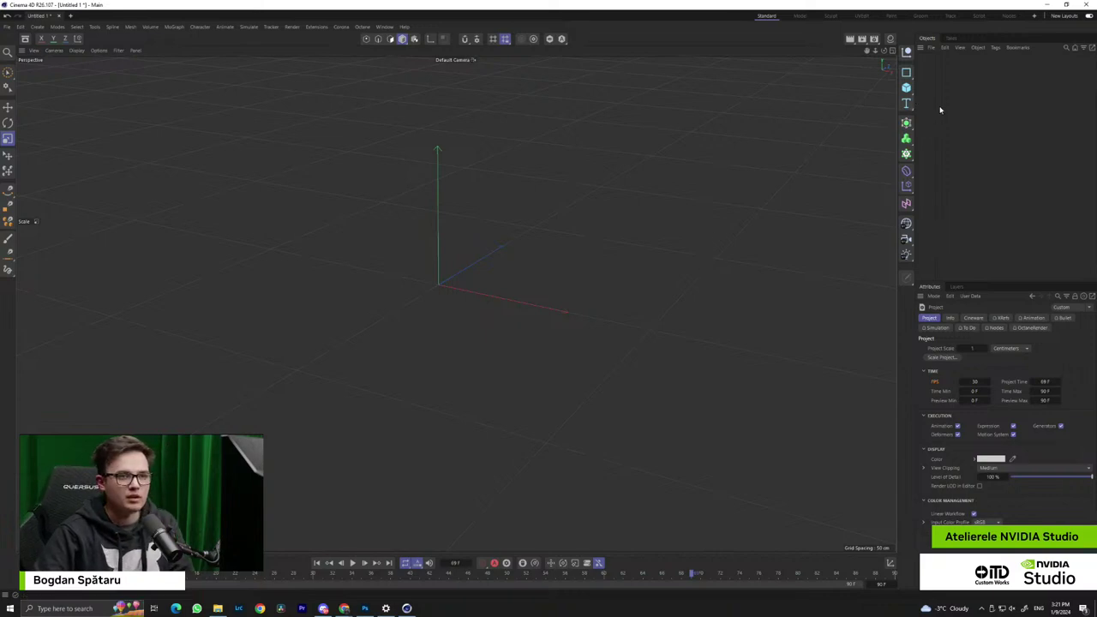
Add a cube primitive and switch the viewport display to Gouraud Shading
{"action": "left_click", "coordinate": [907, 87]}
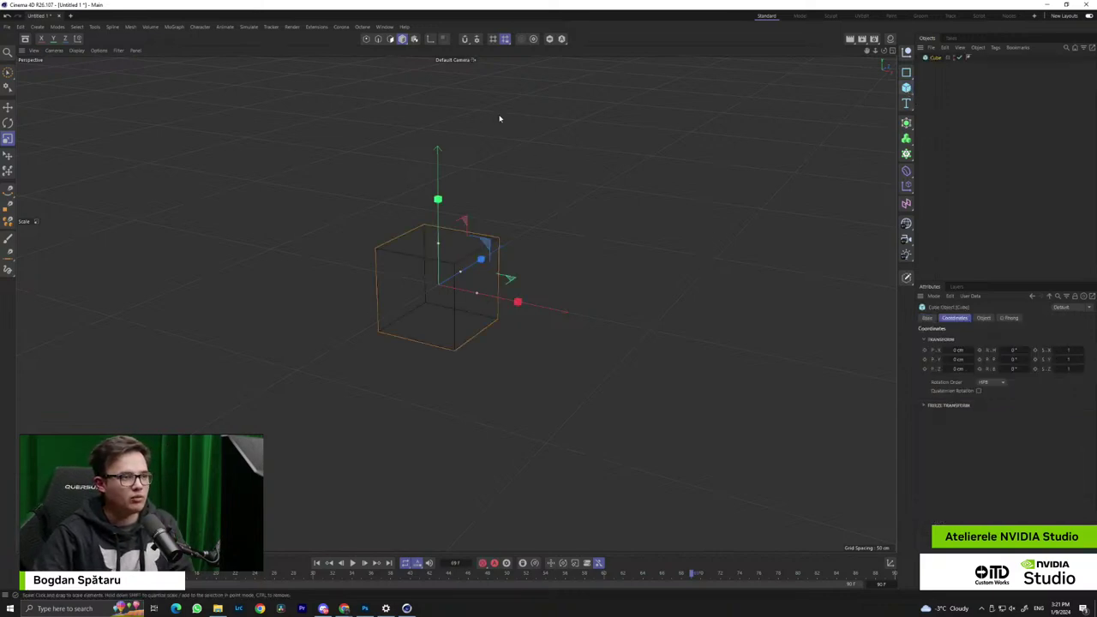
{"action": "left_click", "coordinate": [76, 49]}
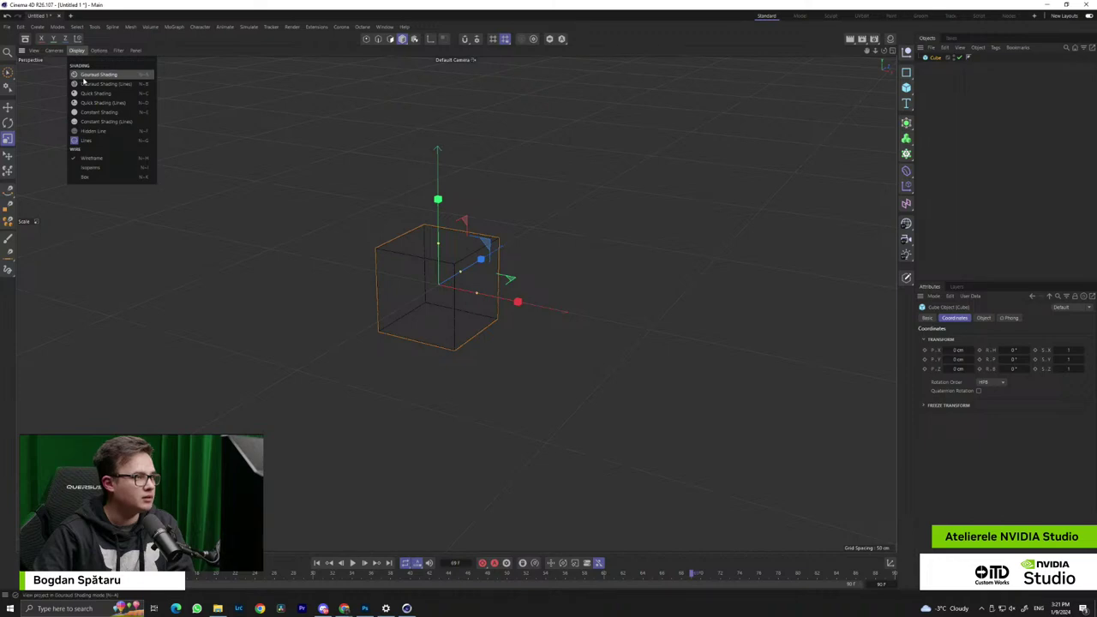
{"action": "left_click", "coordinate": [94, 73]}
{"action": "left_click", "coordinate": [509, 207]}
{"action": "left_click", "coordinate": [438, 271]}
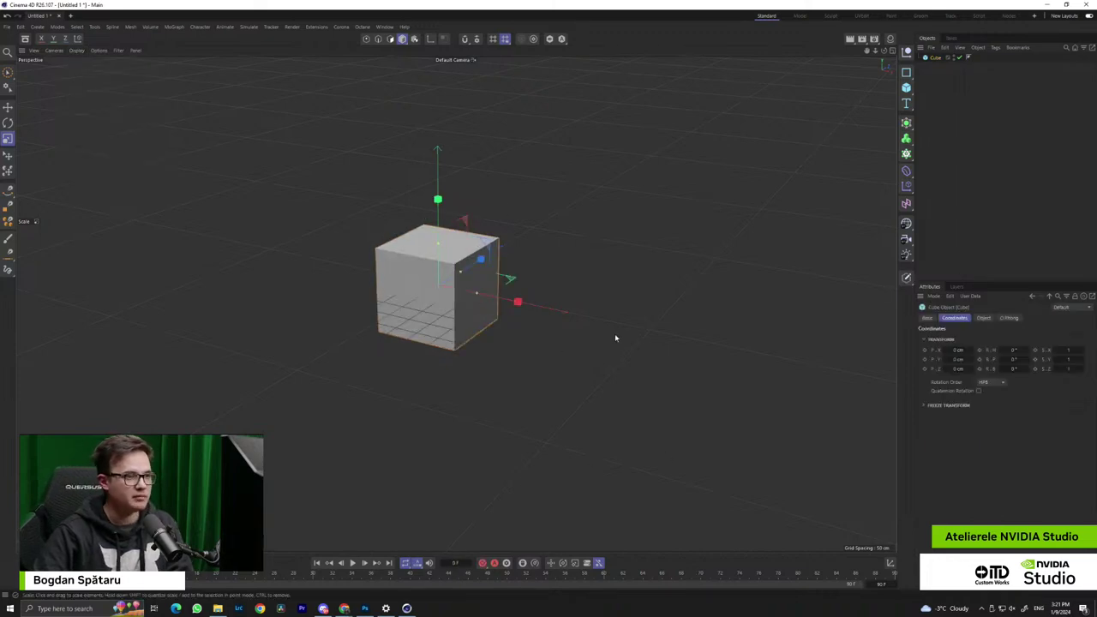
At frame 90, move the cube away from the origin along its X axis and record a keyframe
{"action": "left_click", "coordinate": [7, 108]}
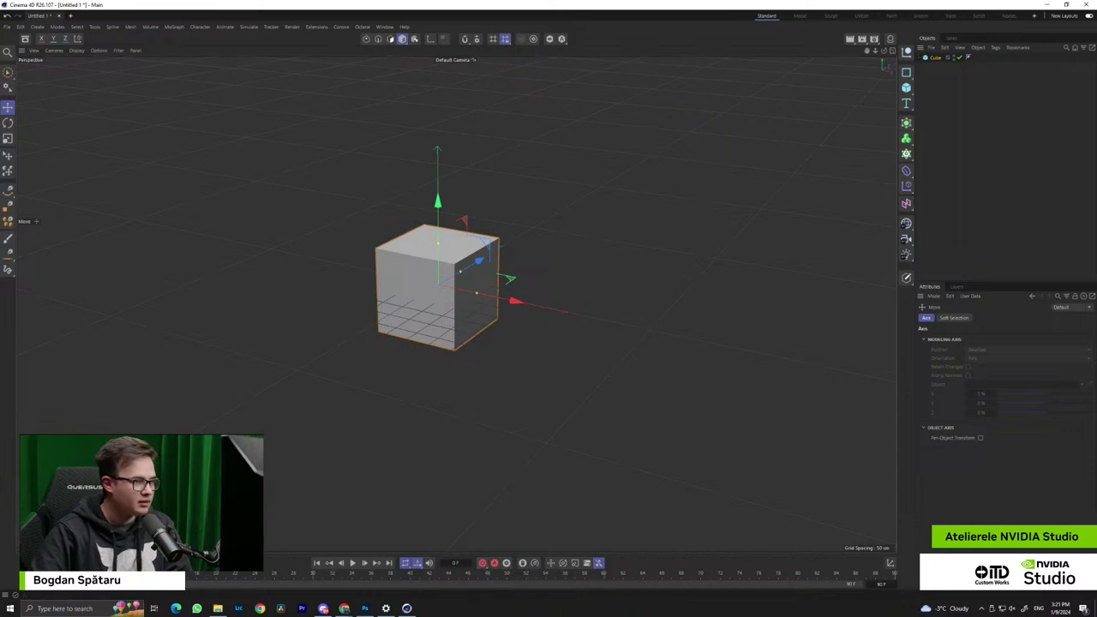
{"action": "left_click_drag", "start_coordinate": [139, 575], "coordinate": [218, 575]}
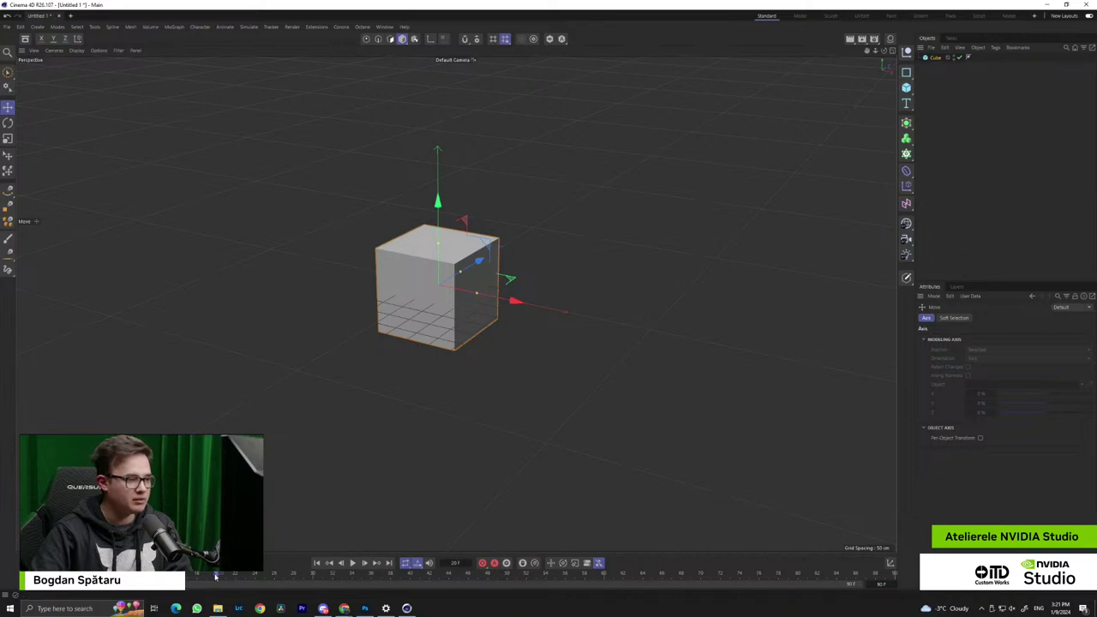
{"action": "left_click_drag", "start_coordinate": [216, 574], "coordinate": [896, 573]}
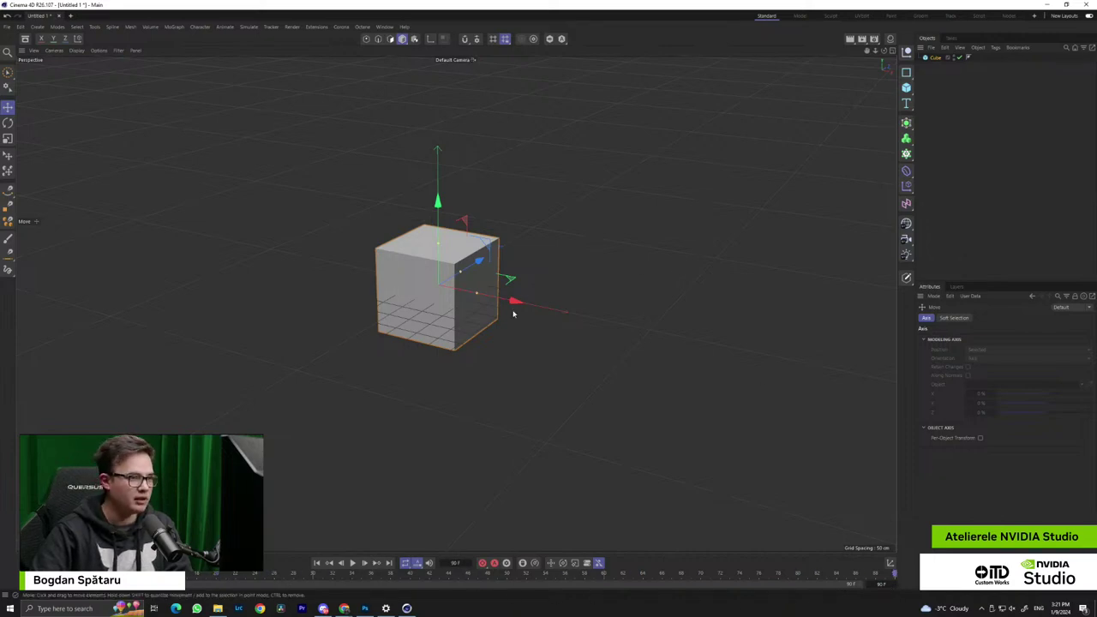
{"action": "left_click_drag", "start_coordinate": [511, 301], "coordinate": [857, 373]}
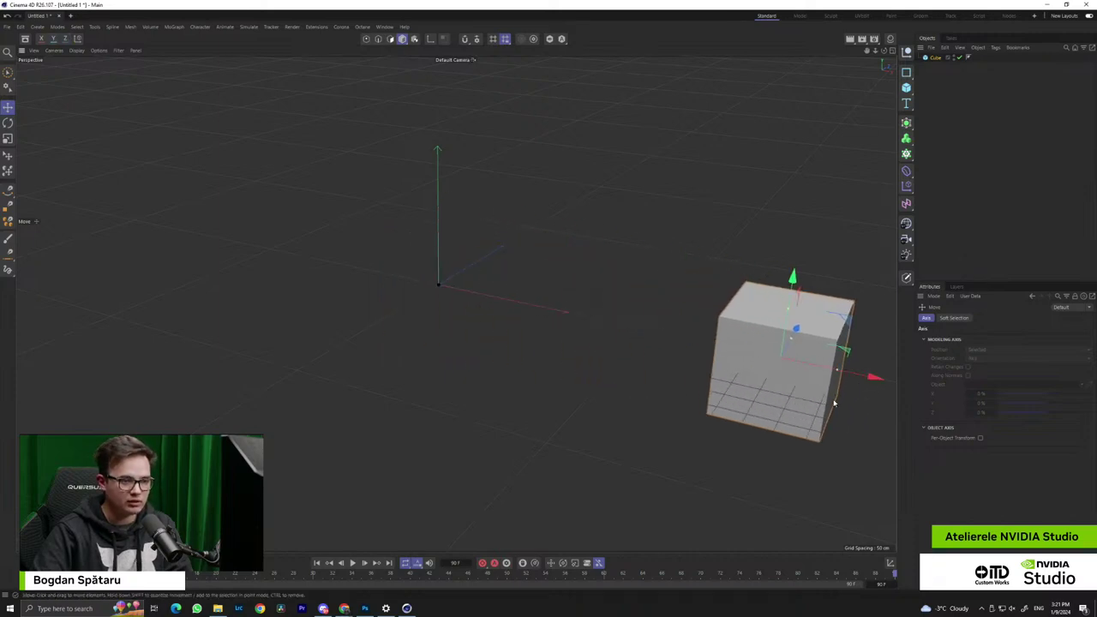
{"action": "left_click", "coordinate": [484, 564]}
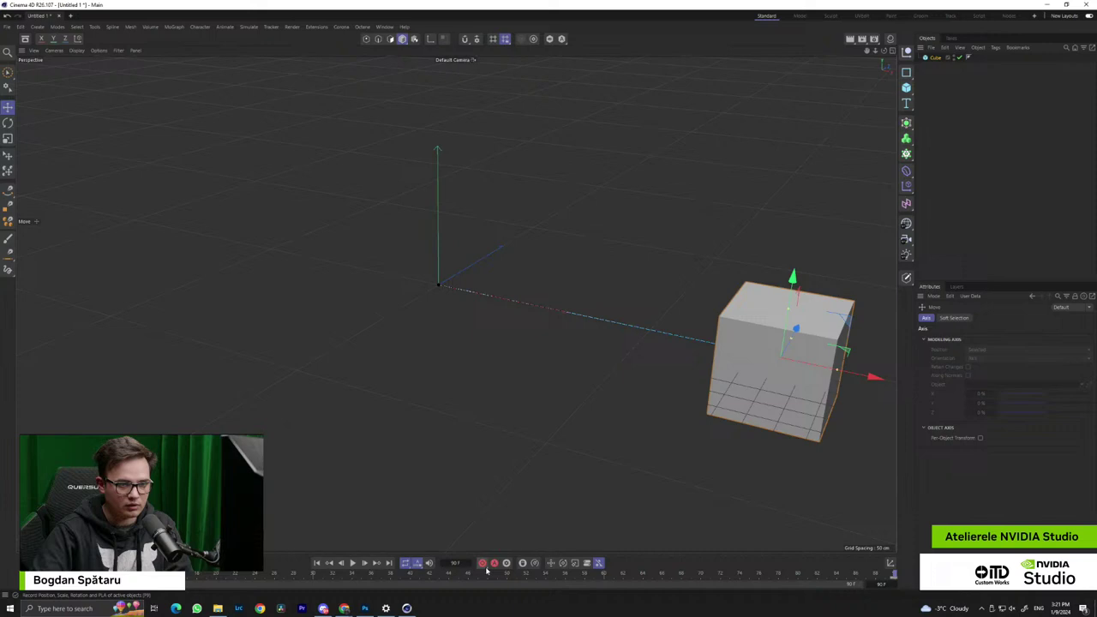
Play back the cube's animation, stop it, and return the playhead to frame 0
{"action": "left_click", "coordinate": [353, 564]}
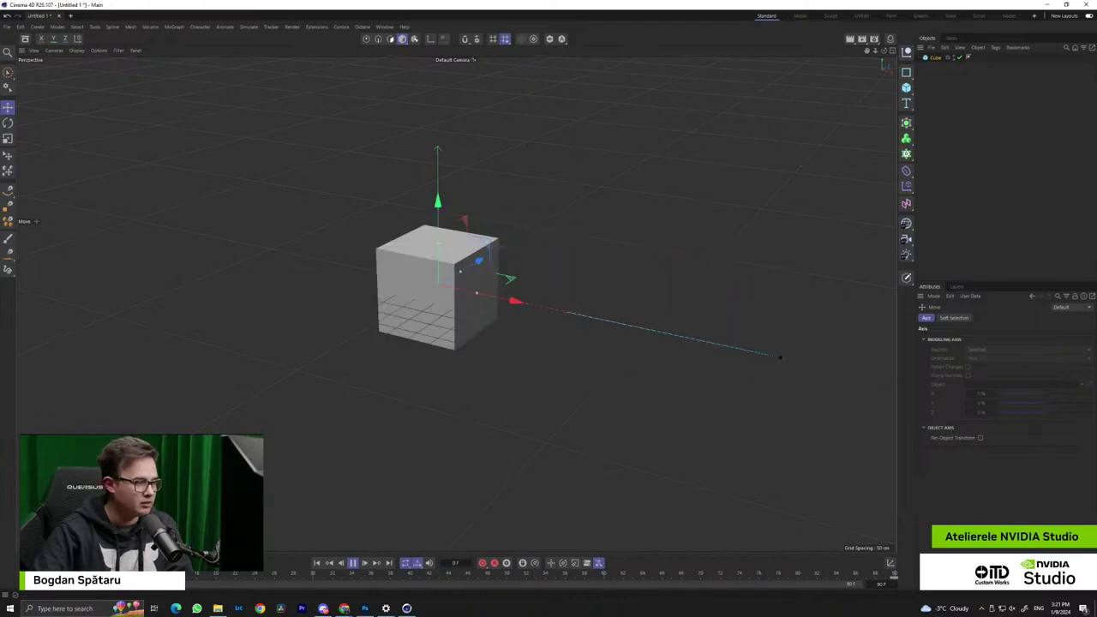
{"action": "left_click", "coordinate": [351, 564]}
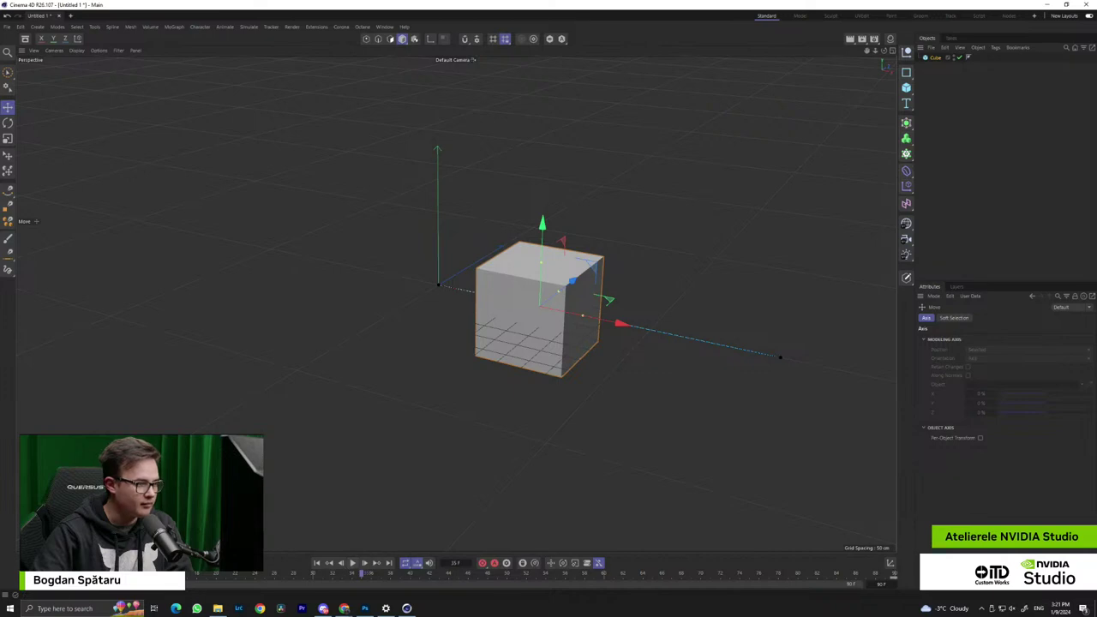
{"action": "left_click_drag", "start_coordinate": [356, 575], "coordinate": [1, 579]}
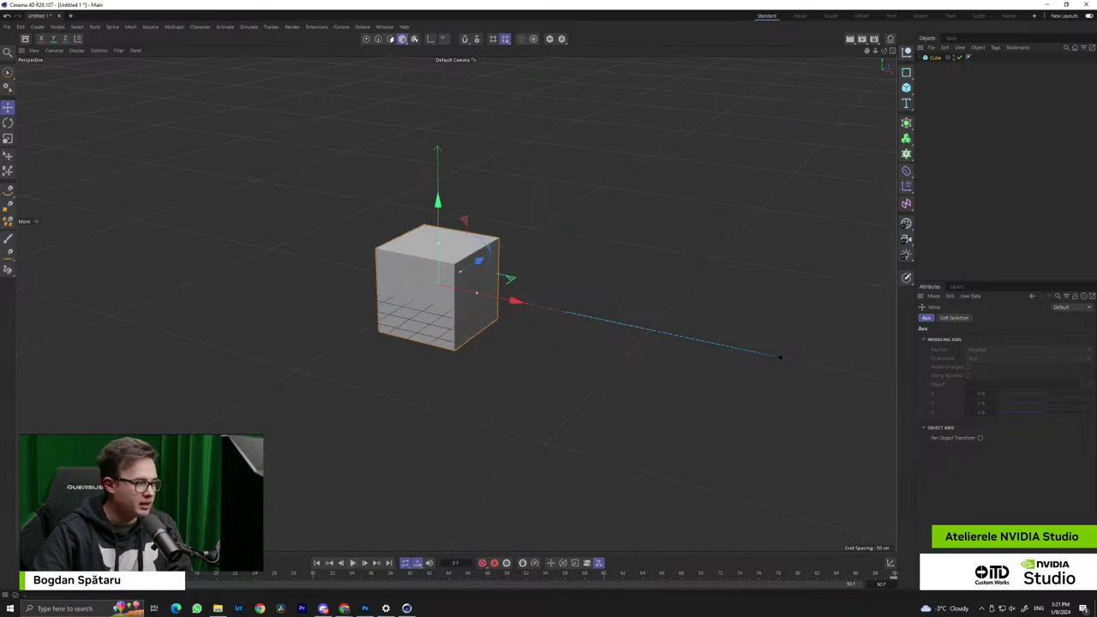
Deselect and reselect the cube to compare the viewport with and without its motion path
{"action": "left_click", "coordinate": [779, 357]}
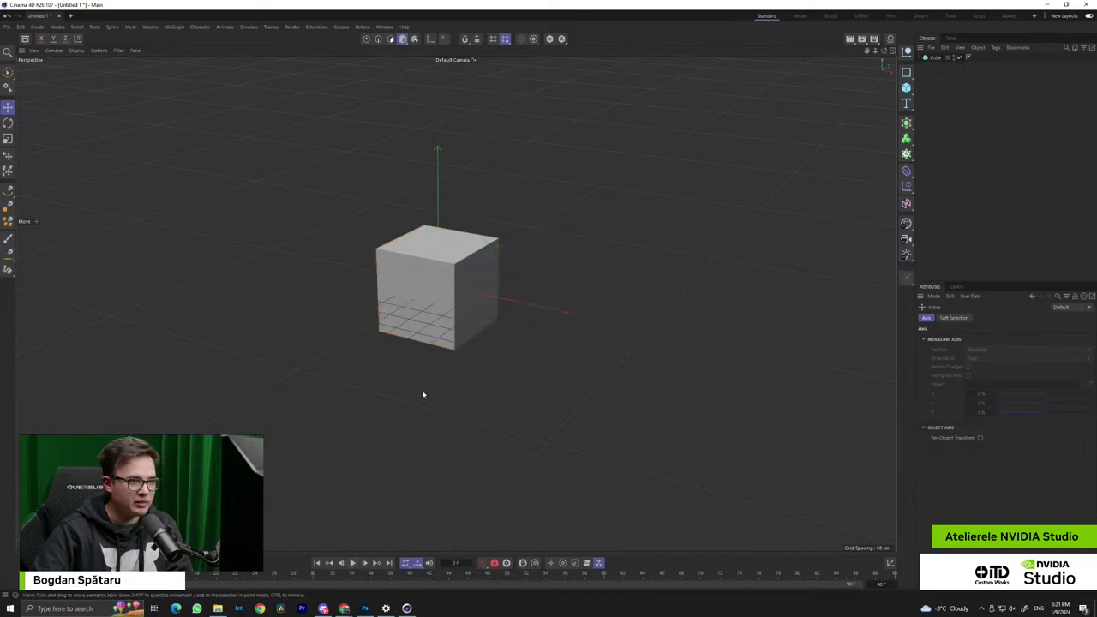
{"action": "left_click", "coordinate": [412, 319]}
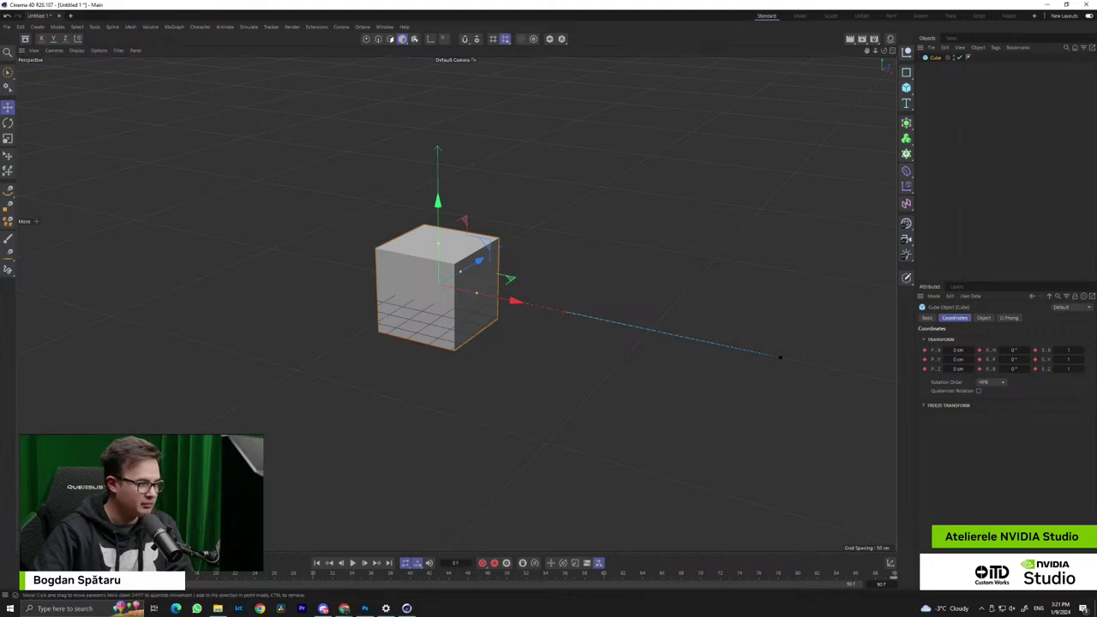
{"action": "left_click", "coordinate": [754, 445]}
{"action": "left_click", "coordinate": [418, 312]}
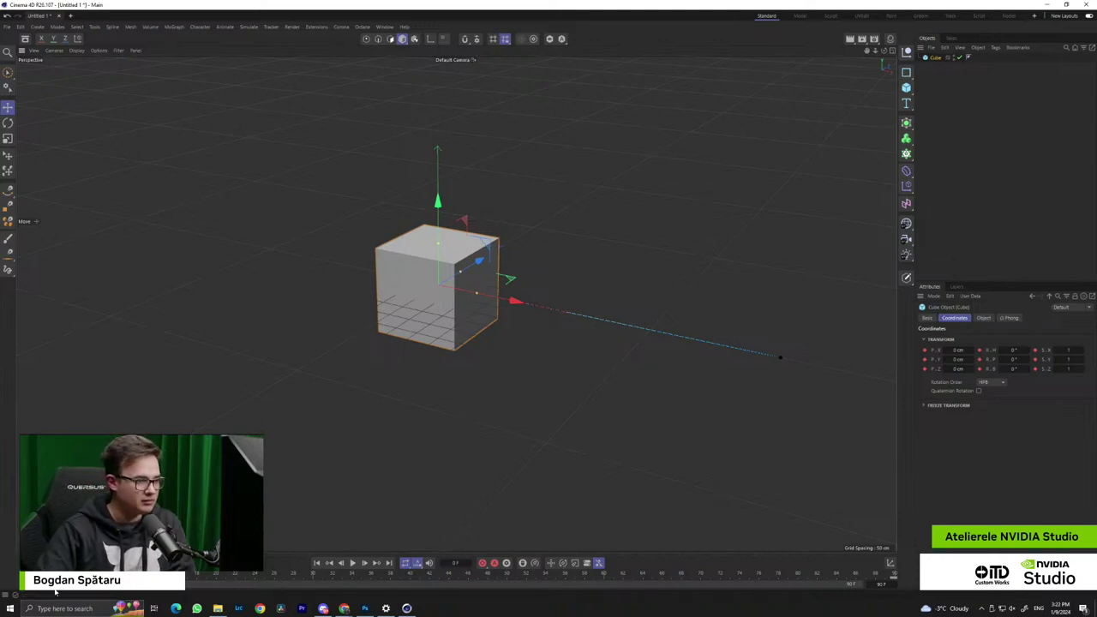
Play back the cube's animation, stop it, and scrub through its first frames to examine the easing
{"action": "left_click_drag", "start_coordinate": [24, 575], "coordinate": [4, 545]}
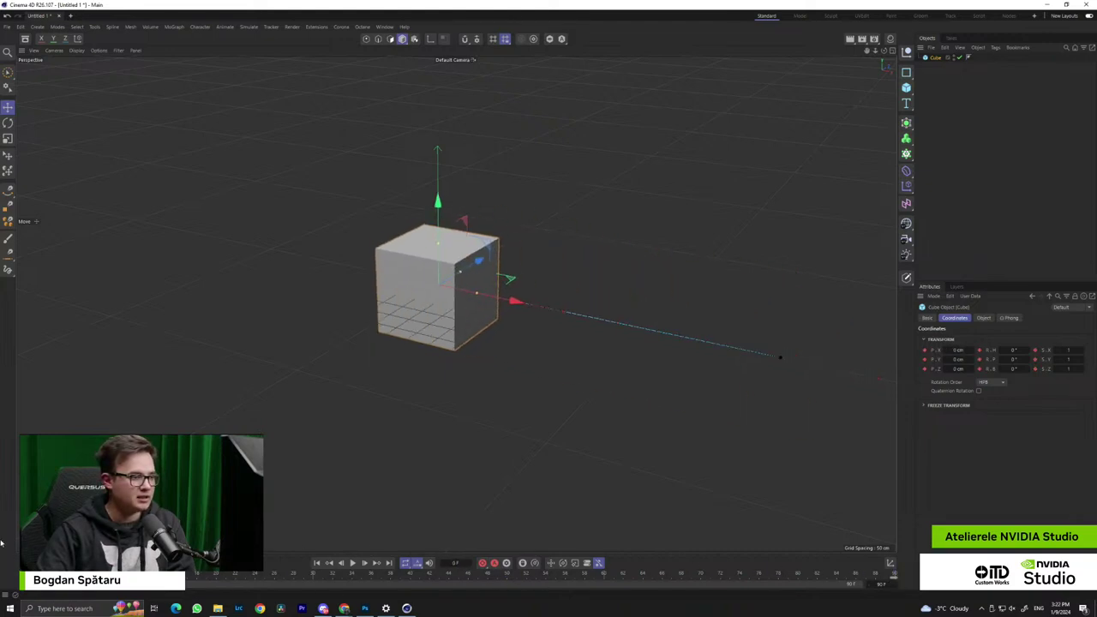
{"action": "left_click", "coordinate": [353, 564]}
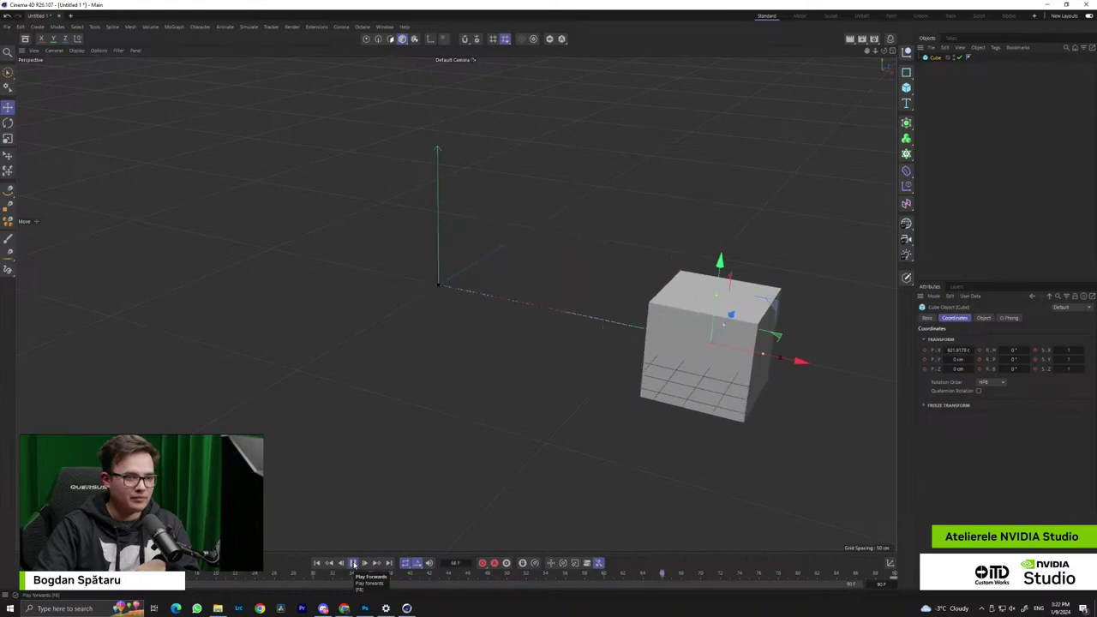
{"action": "left_click", "coordinate": [354, 564]}
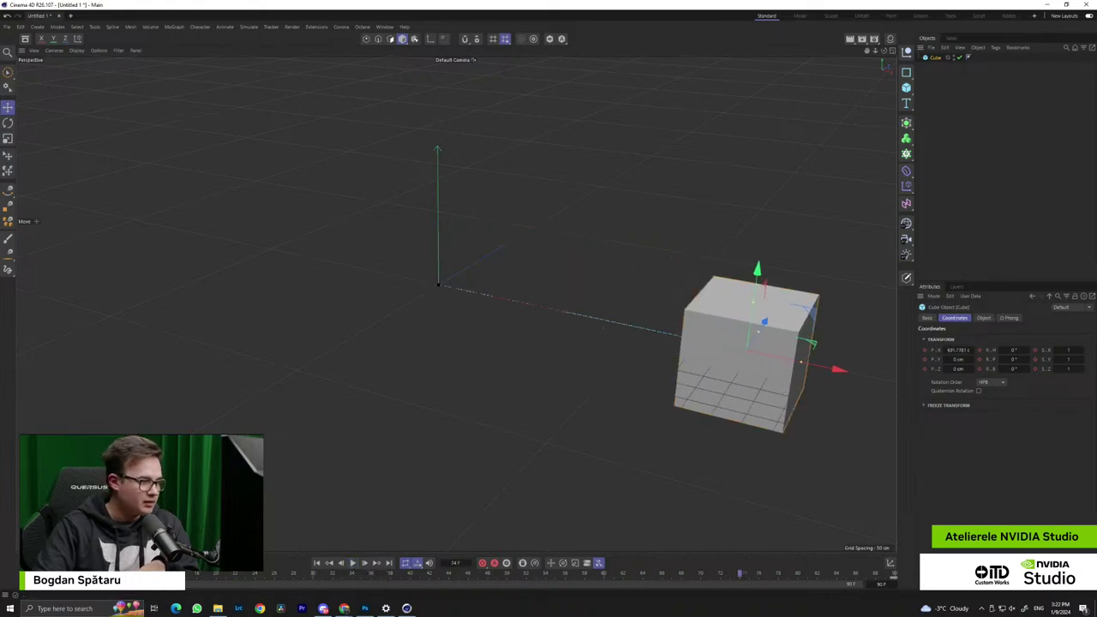
{"action": "left_click", "coordinate": [120, 573]}
{"action": "left_click", "coordinate": [617, 369]}
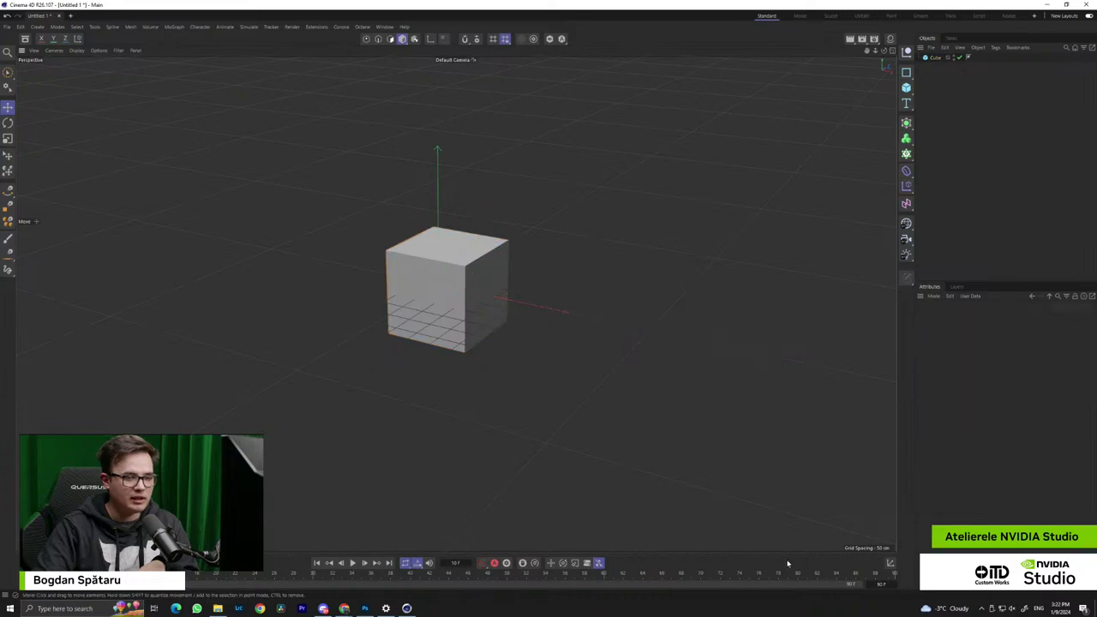
{"action": "left_click", "coordinate": [494, 326]}
{"action": "left_click_drag", "start_coordinate": [100, 574], "coordinate": [119, 574]}
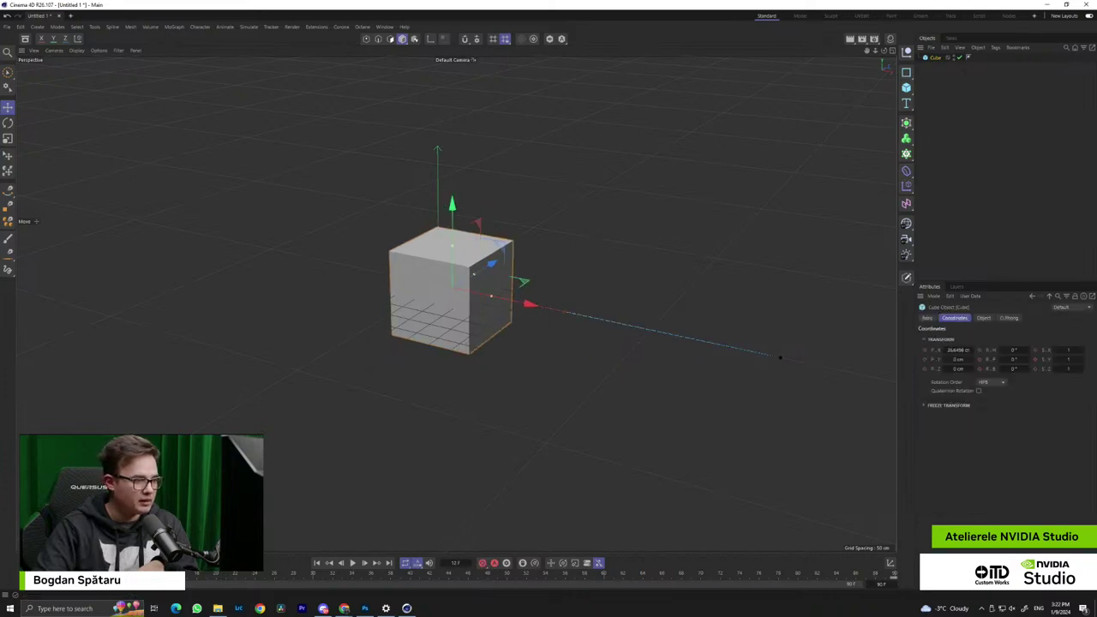
Set the interpolation type of the cube's keyframes at frame 0 and frame 90 to Linear
{"action": "left_click", "coordinate": [23, 576]}
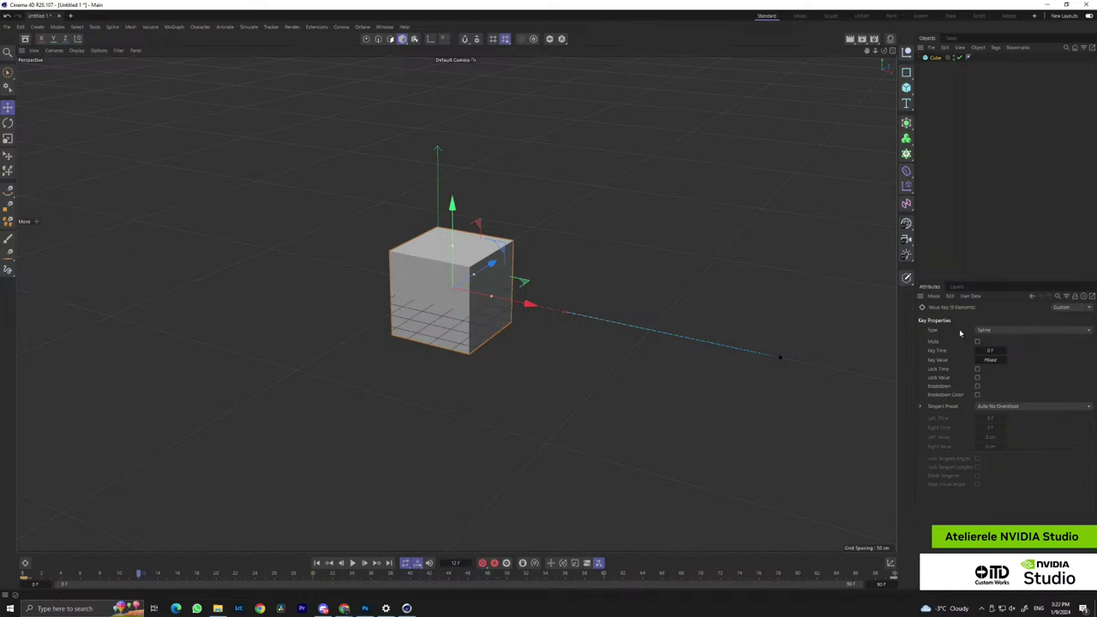
{"action": "left_click", "coordinate": [992, 332]}
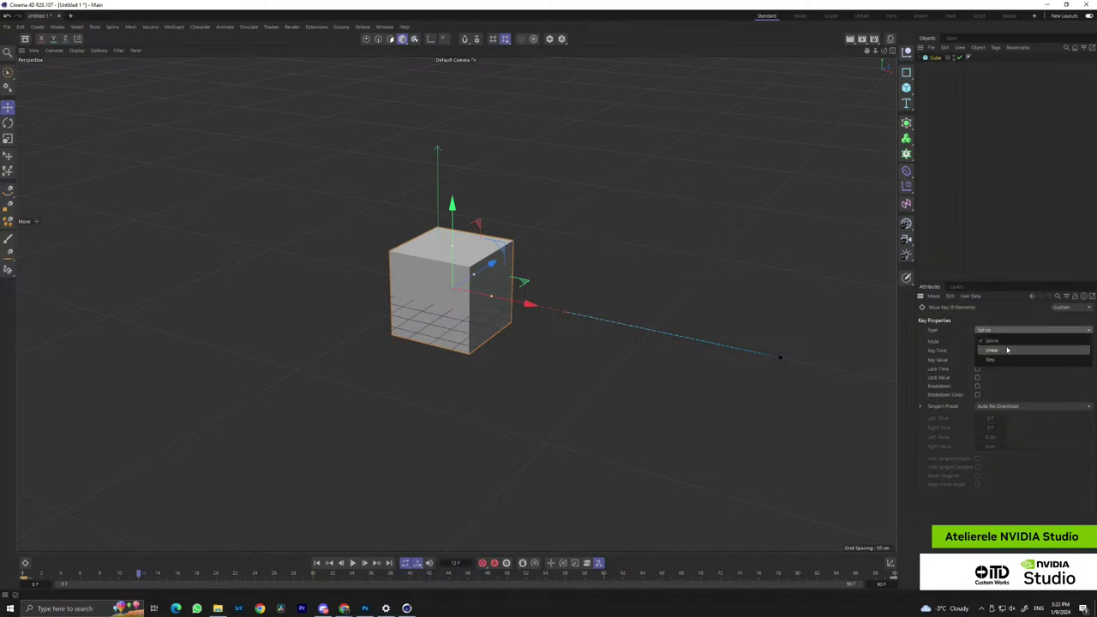
{"action": "left_click", "coordinate": [991, 350]}
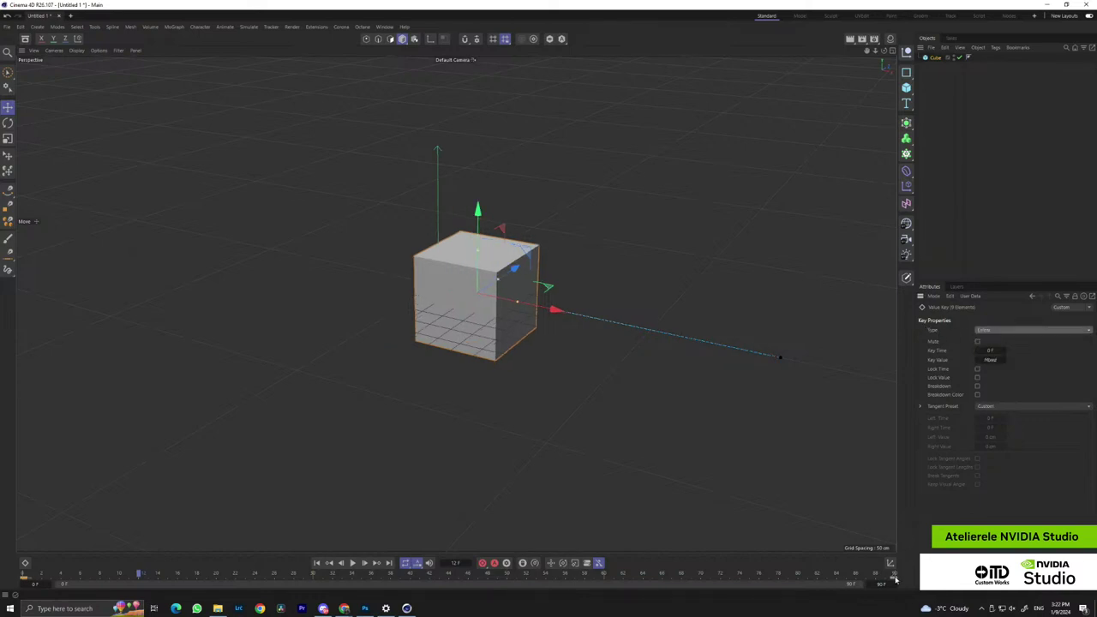
{"action": "left_click", "coordinate": [893, 580]}
{"action": "left_click", "coordinate": [1005, 330]}
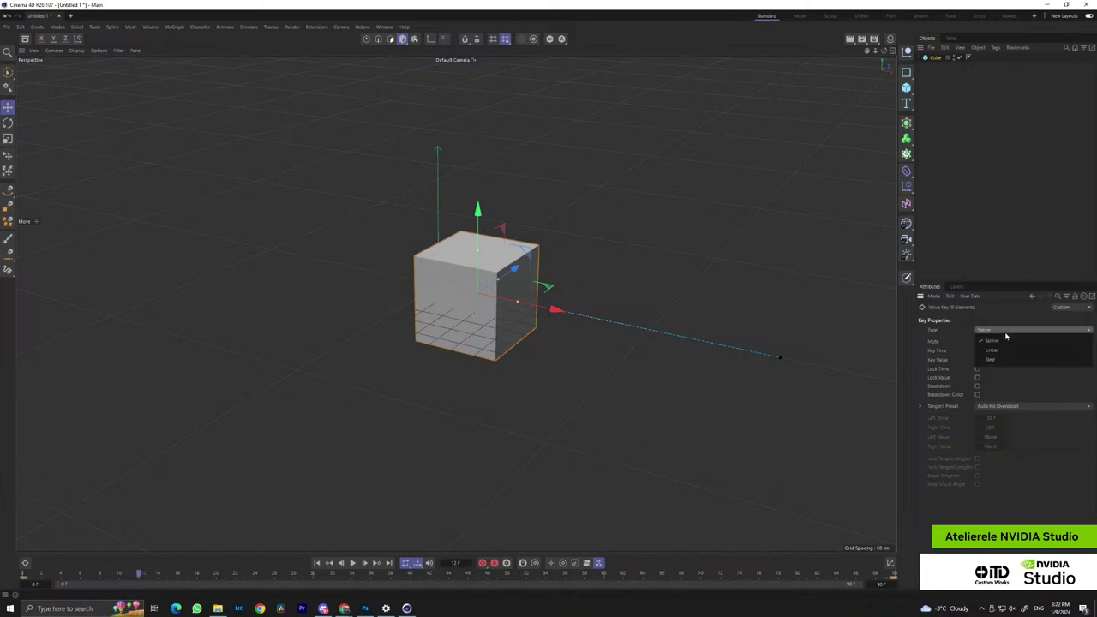
{"action": "left_click", "coordinate": [992, 350]}
Play back the cube's linear motion from frame 0, stop it, and scrub from frame 0 to frame 90
{"action": "left_click_drag", "start_coordinate": [885, 573], "coordinate": [2, 528]}
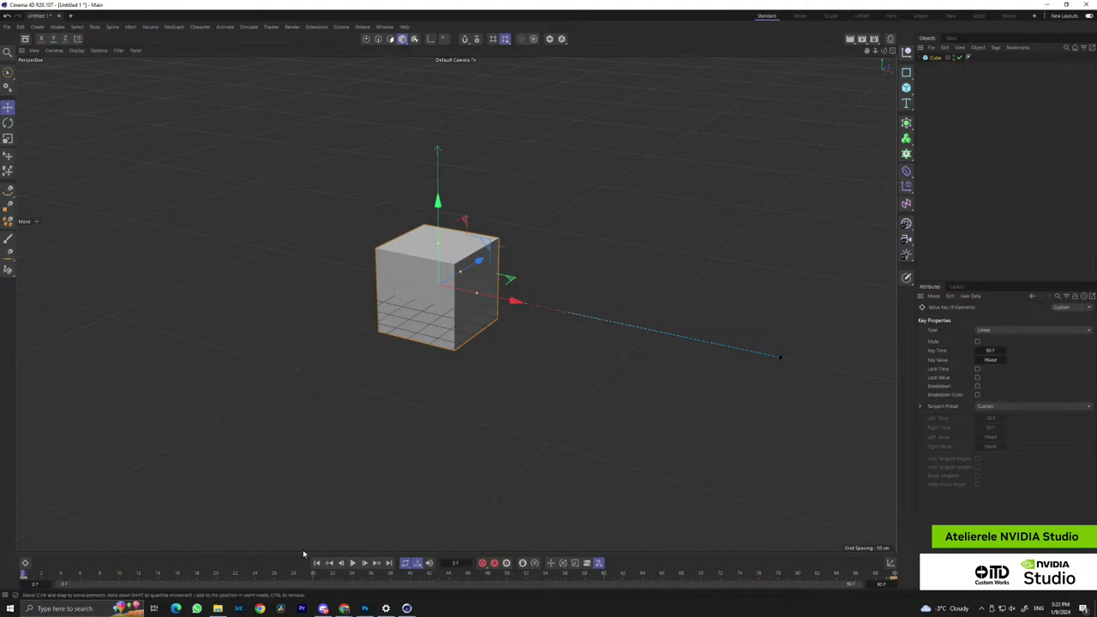
{"action": "left_click", "coordinate": [353, 564]}
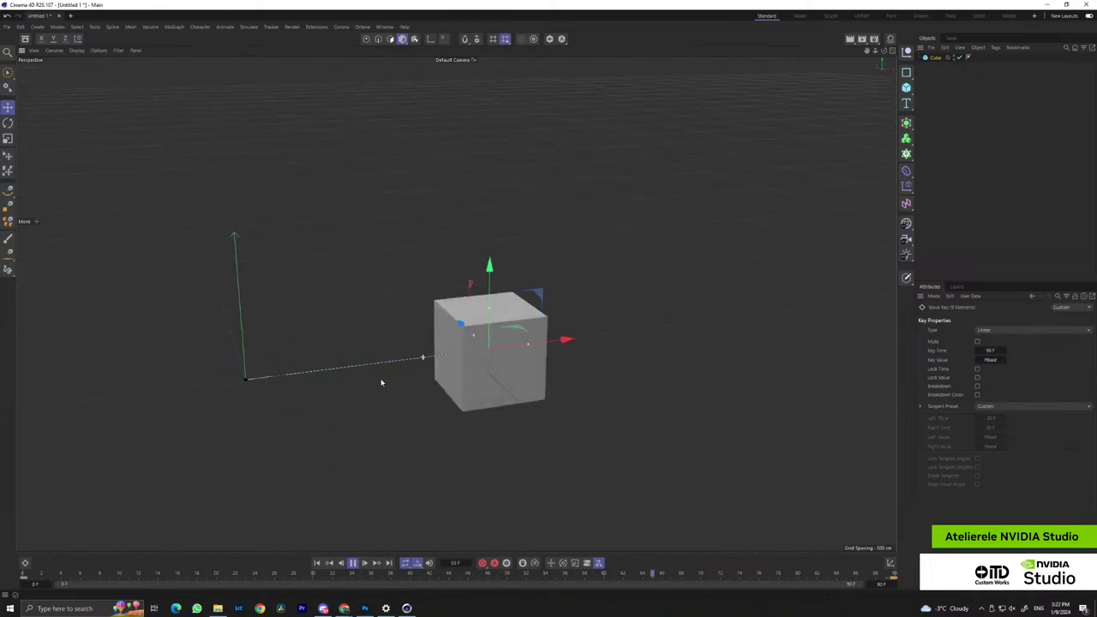
{"action": "left_click", "coordinate": [353, 563]}
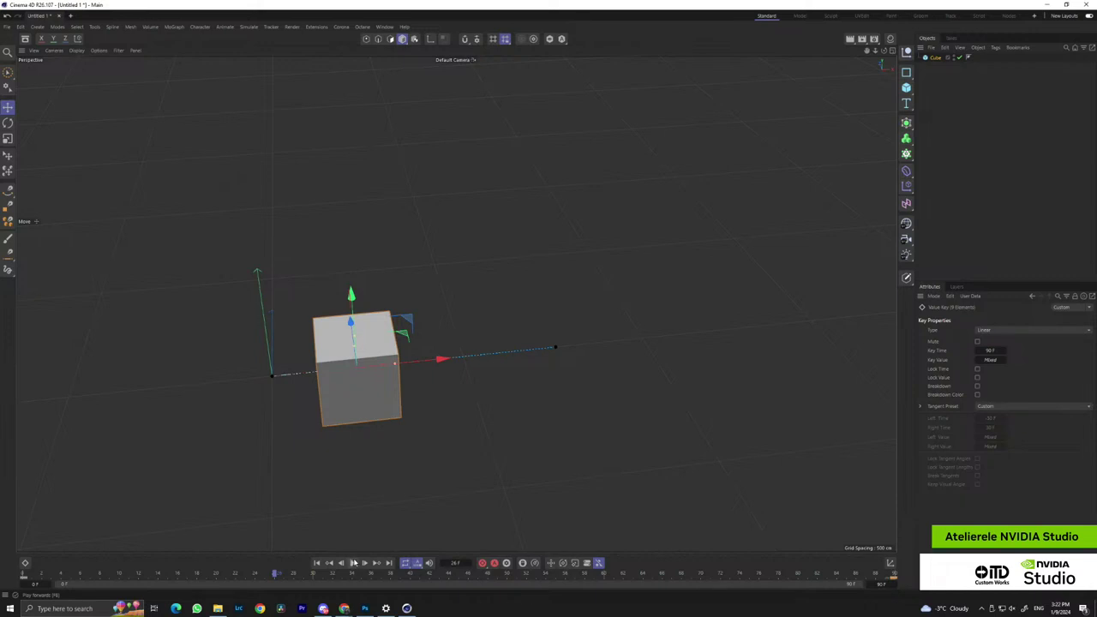
{"action": "left_click", "coordinate": [21, 572]}
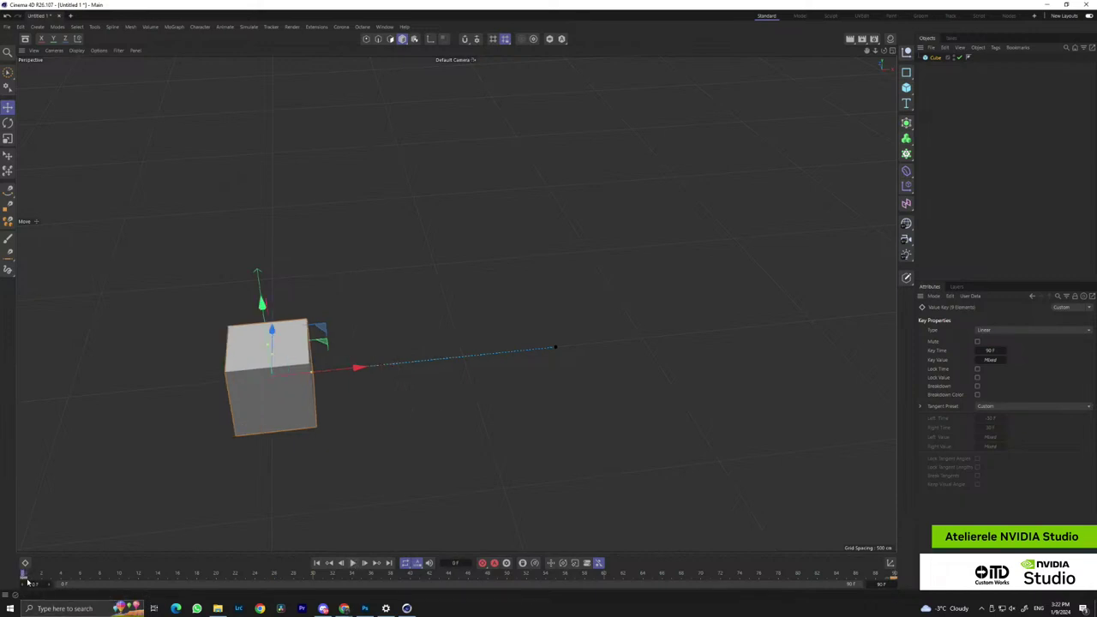
{"action": "left_click_drag", "start_coordinate": [28, 575], "coordinate": [891, 574]}
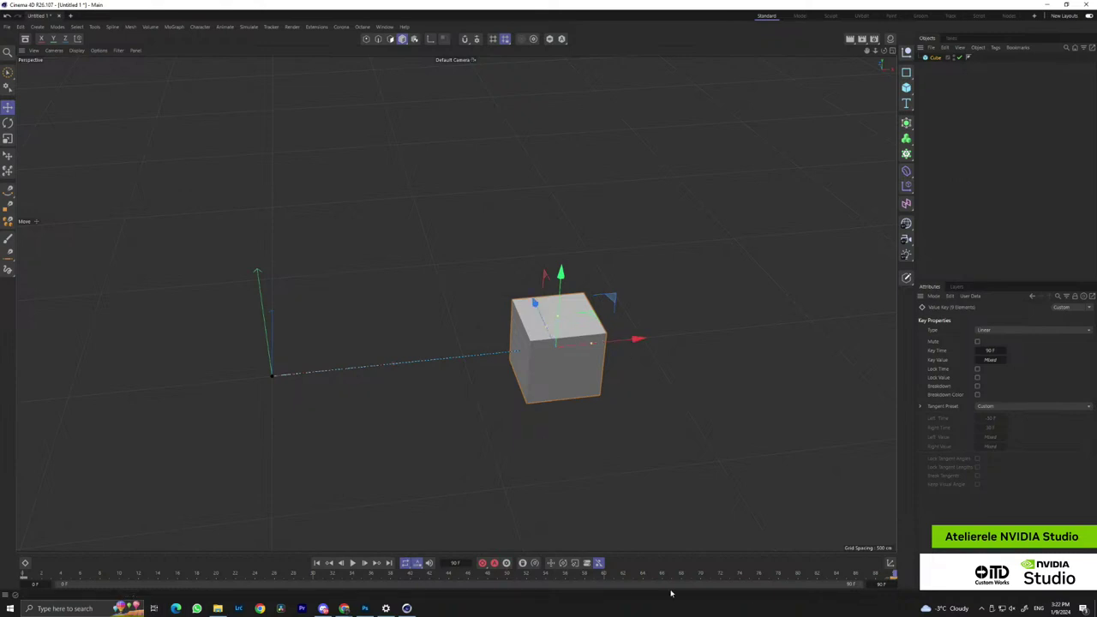
{"action": "mouse_move", "coordinate": [894, 575]}
{"action": "left_mouse_down"}
{"action": "mouse_move", "coordinate": [657, 559]}
{"action": "mouse_move", "coordinate": [893, 566]}
{"action": "left_mouse_up"}
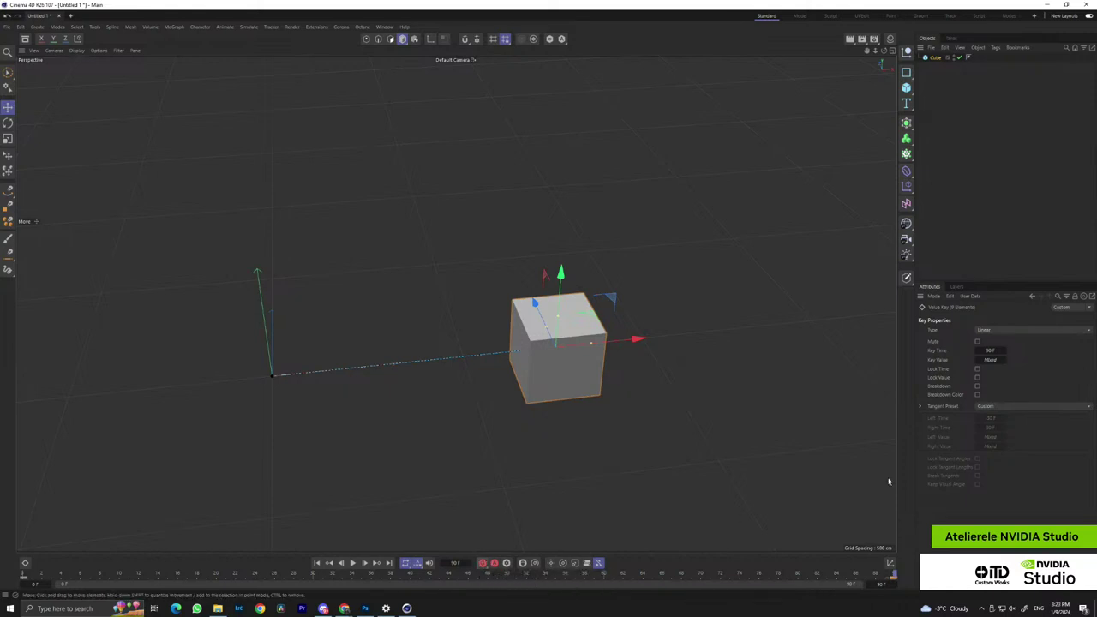
At frame 45, raise the cube along its Y axis and record a keyframe
{"action": "left_click", "coordinate": [373, 573]}
{"action": "left_click_drag", "start_coordinate": [374, 577], "coordinate": [460, 579]}
{"action": "left_click_drag", "start_coordinate": [406, 317], "coordinate": [396, 240]}
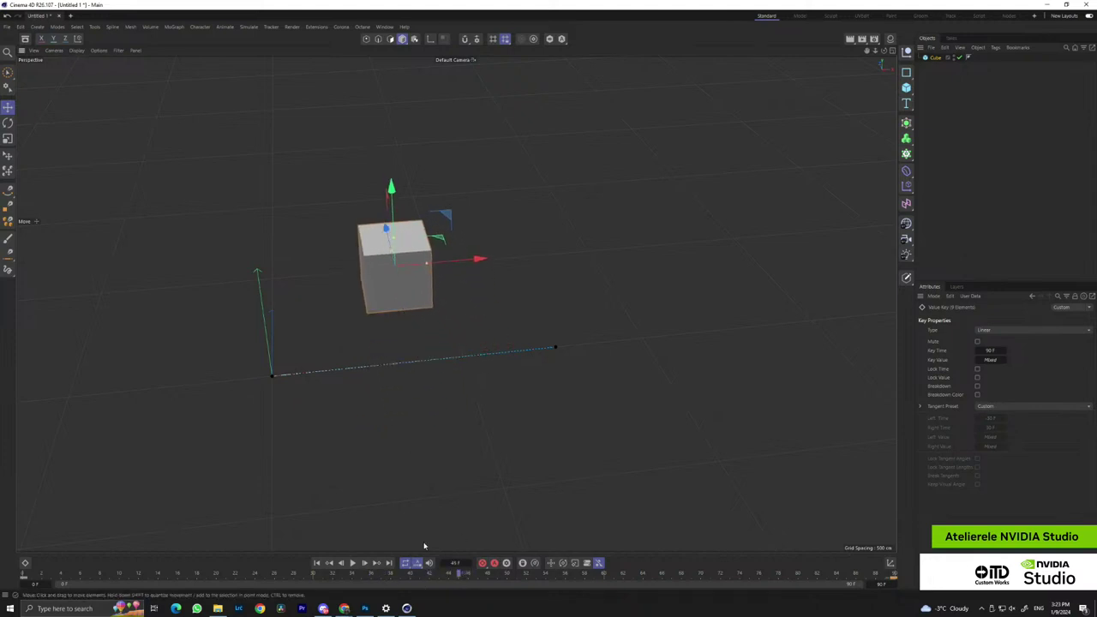
{"action": "left_click", "coordinate": [483, 563]}
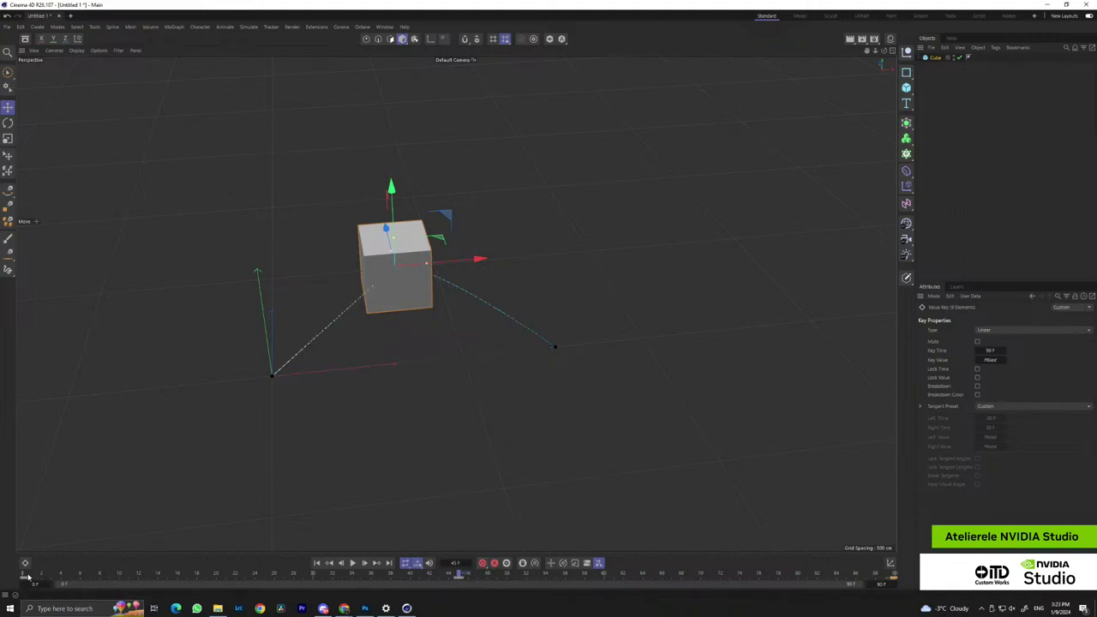
Scrub the timeline between frame 0 and frame 45 to review the cube's new motion path
{"action": "left_click", "coordinate": [33, 576]}
{"action": "left_click_drag", "start_coordinate": [32, 577], "coordinate": [463, 597]}
{"action": "left_click_drag", "start_coordinate": [460, 576], "coordinate": [2, 546]}
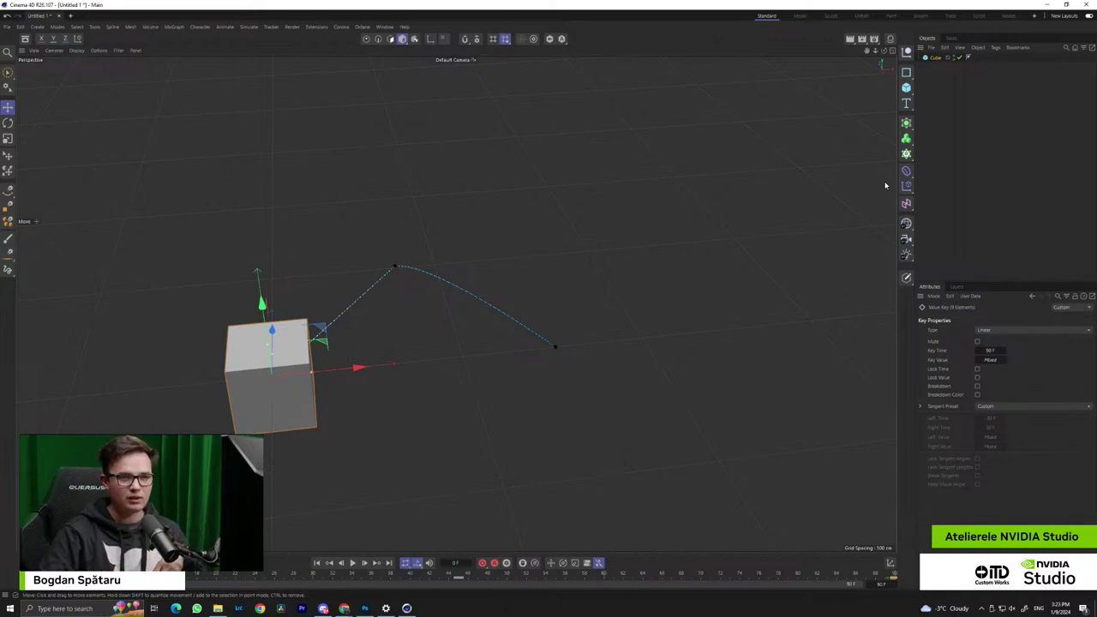
Delete the animated cube and add three new cube primitives
{"action": "left_click", "coordinate": [943, 60]}
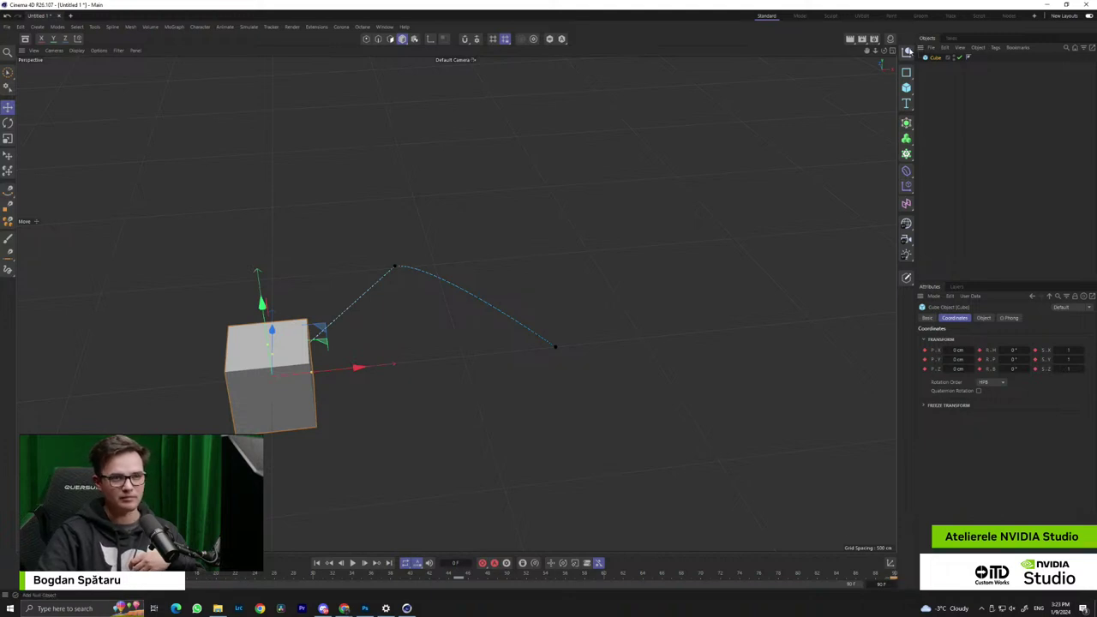
{"action": "key", "text": "Delete"}
{"action": "left_click", "coordinate": [906, 88]}
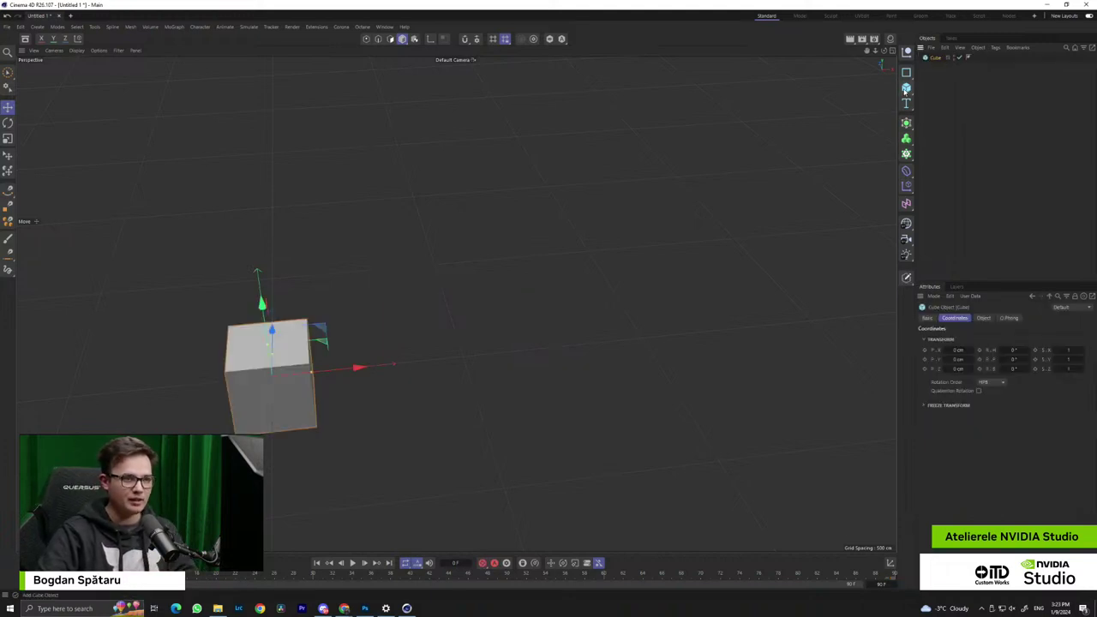
{"action": "left_click", "coordinate": [905, 87]}
{"action": "left_click", "coordinate": [906, 88]}
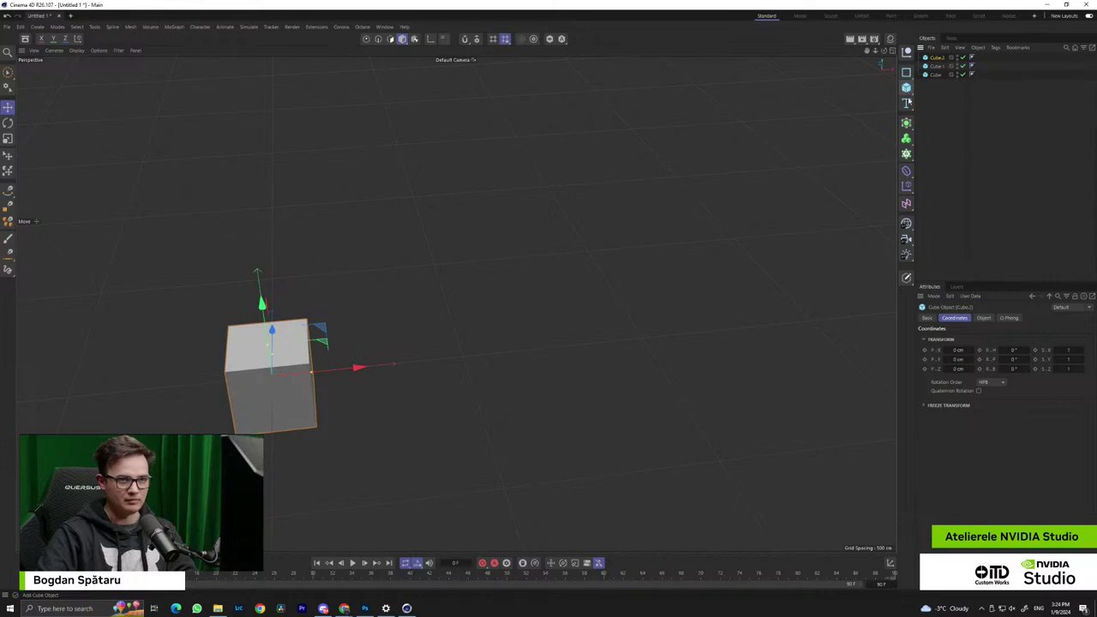
Move Cube.2 about 300 cm along X, then shift Cube.1 along X and Z so the three cubes partly overlap
{"action": "left_click_drag", "start_coordinate": [361, 368], "coordinate": [483, 365]}
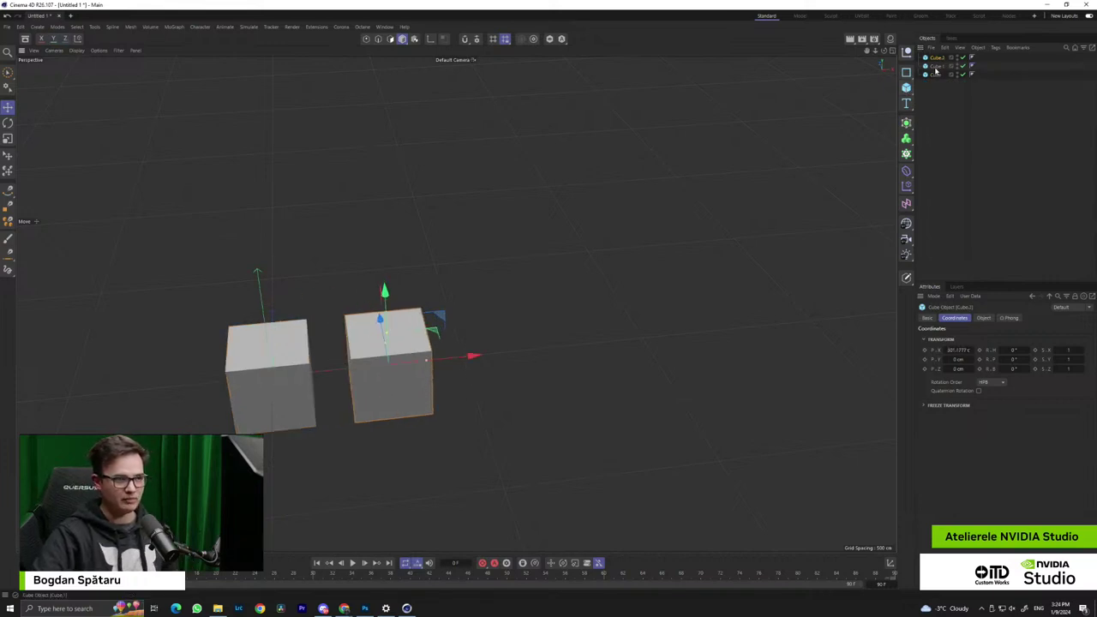
{"action": "left_click", "coordinate": [936, 67]}
{"action": "left_click_drag", "start_coordinate": [347, 377], "coordinate": [410, 370]}
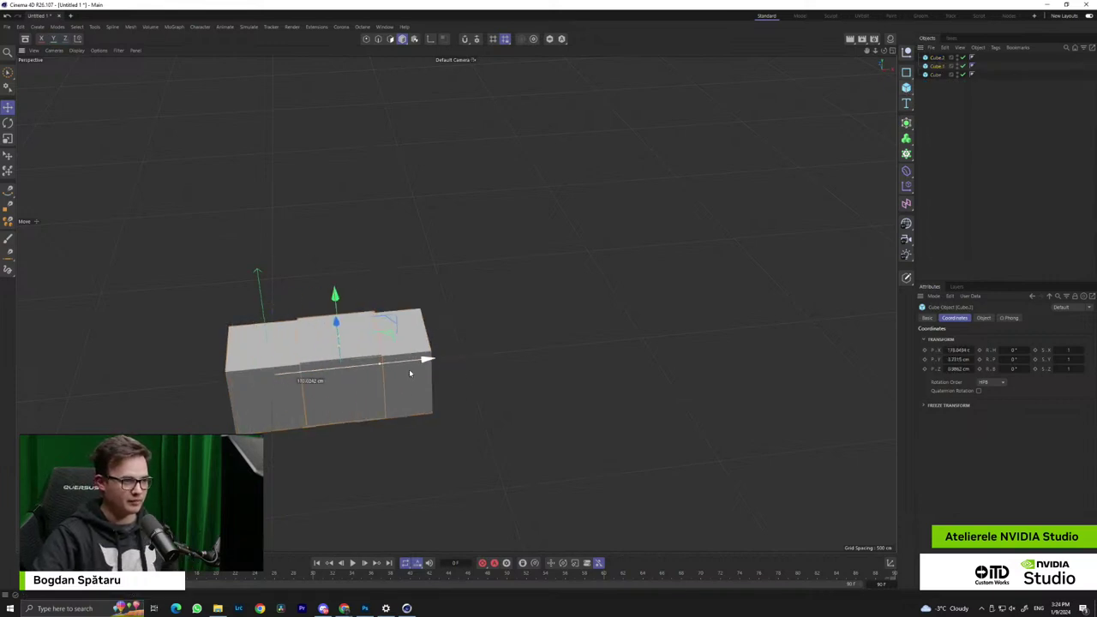
{"action": "left_click_drag", "start_coordinate": [280, 395], "coordinate": [399, 375], "text": "alt"}
{"action": "left_click_drag", "start_coordinate": [257, 363], "coordinate": [301, 362]}
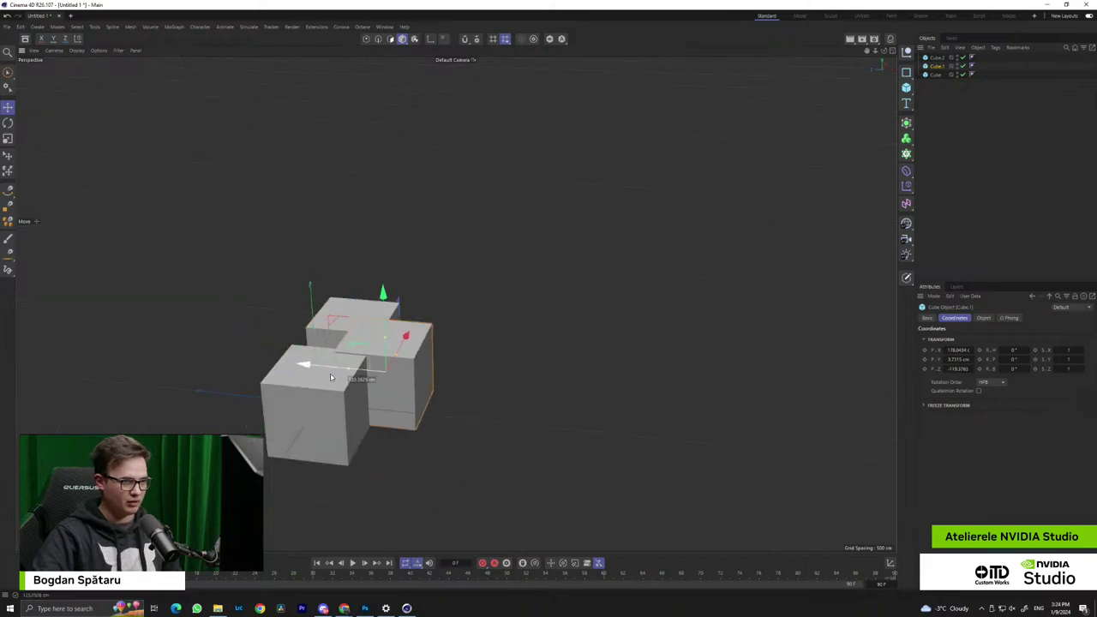
Add a Volume Builder and make all three cubes its children
{"action": "left_click", "coordinate": [904, 142]}
{"action": "left_click", "coordinate": [935, 67]}
{"action": "left_click", "coordinate": [934, 85], "text": "shift"}
{"action": "left_click_drag", "start_coordinate": [935, 67], "coordinate": [940, 59]}
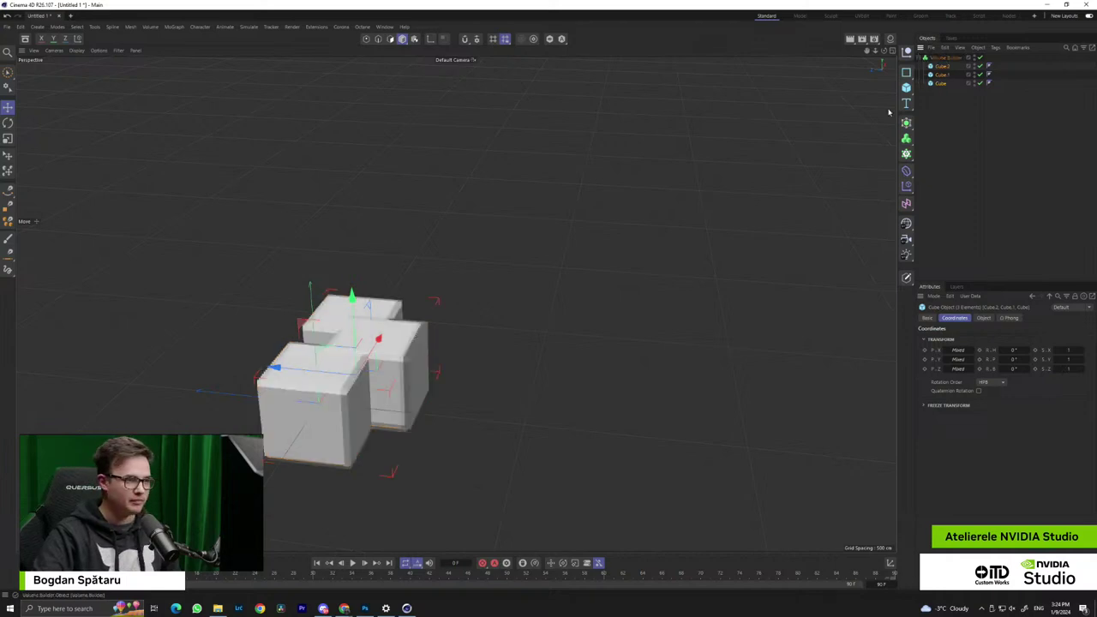
Inspect the voxelized cubes up close and move Cube.1 along its X axis inside the Volume Builder
{"action": "left_click_drag", "start_coordinate": [453, 371], "coordinate": [352, 396], "text": "alt"}
{"action": "right_click_drag", "start_coordinate": [352, 397], "coordinate": [414, 431], "text": "alt"}
{"action": "left_click_drag", "start_coordinate": [414, 431], "coordinate": [455, 394], "text": "alt"}
{"action": "left_click_drag", "start_coordinate": [465, 338], "coordinate": [493, 385], "text": "alt"}
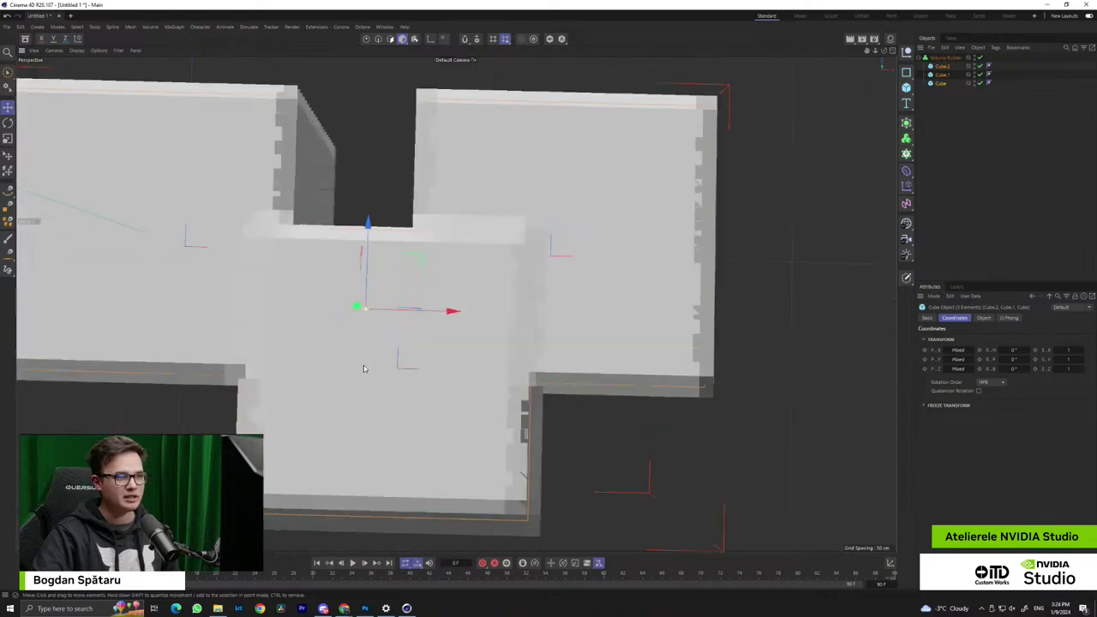
{"action": "left_click", "coordinate": [946, 56]}
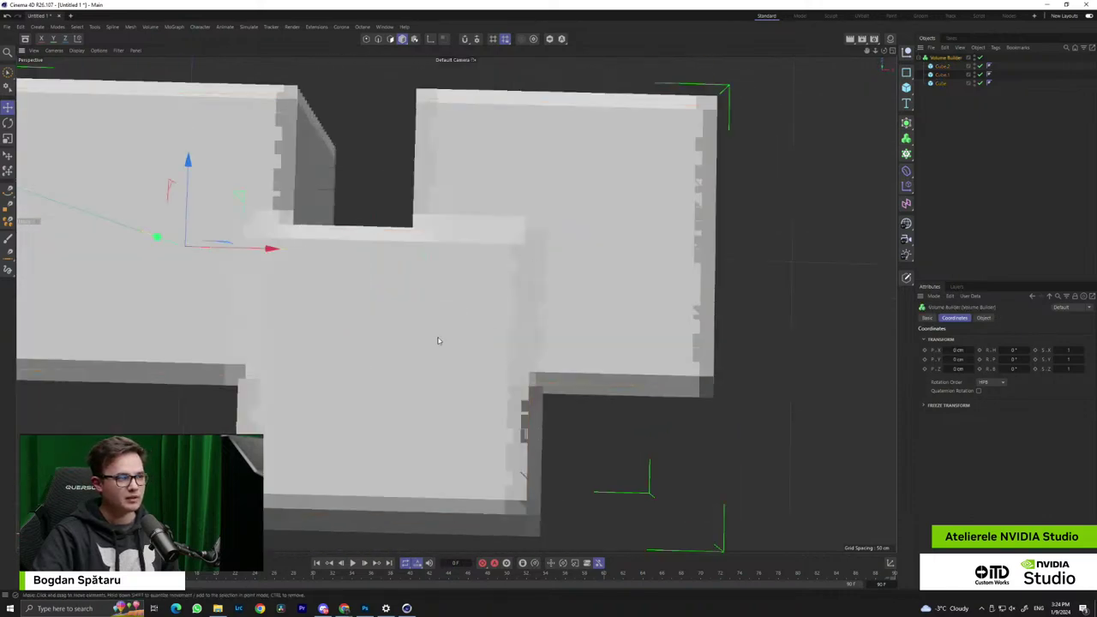
{"action": "left_click", "coordinate": [943, 66]}
{"action": "left_click", "coordinate": [941, 67]}
{"action": "left_click", "coordinate": [941, 74]}
{"action": "left_click_drag", "start_coordinate": [512, 371], "coordinate": [586, 372]}
Try to reduce the Volume Builder's voxel size to 0.001 cm, accepting the long calculation
{"action": "left_click_drag", "start_coordinate": [539, 384], "coordinate": [478, 335], "text": "alt"}
{"action": "left_click_drag", "start_coordinate": [289, 357], "coordinate": [372, 307], "text": "alt"}
{"action": "left_click", "coordinate": [372, 307]}
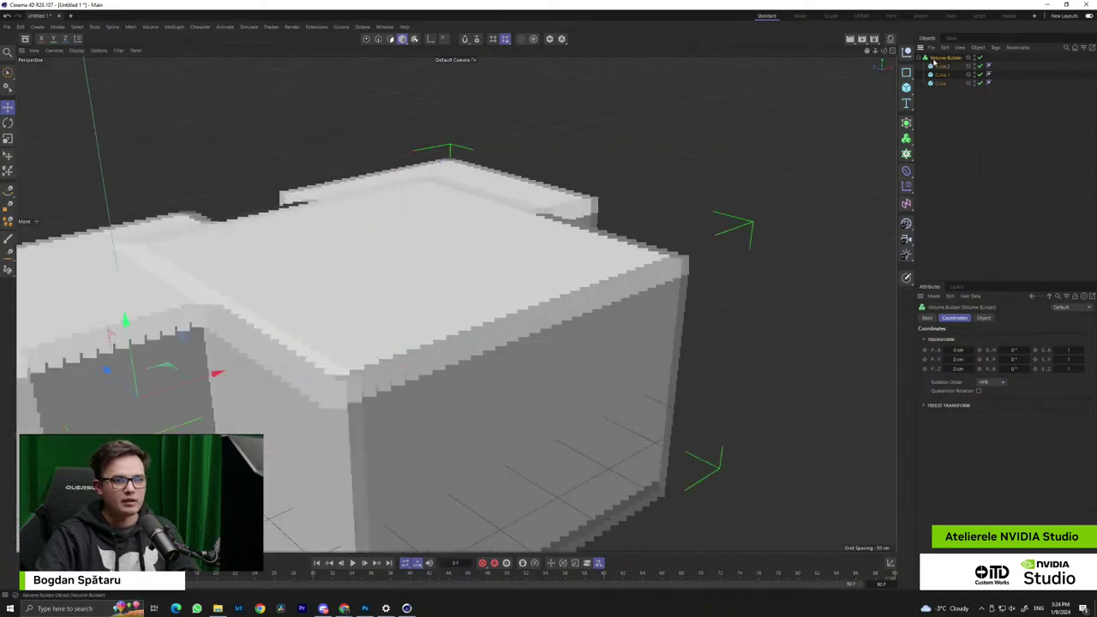
{"action": "left_click", "coordinate": [982, 318]}
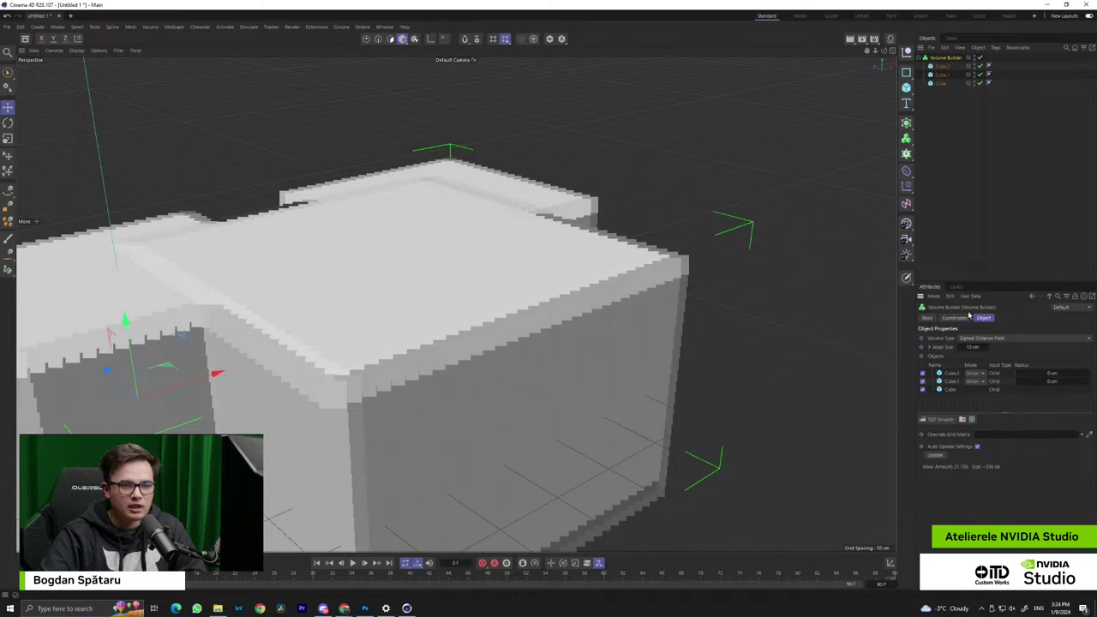
{"action": "left_click_drag", "start_coordinate": [973, 347], "coordinate": [915, 347]}
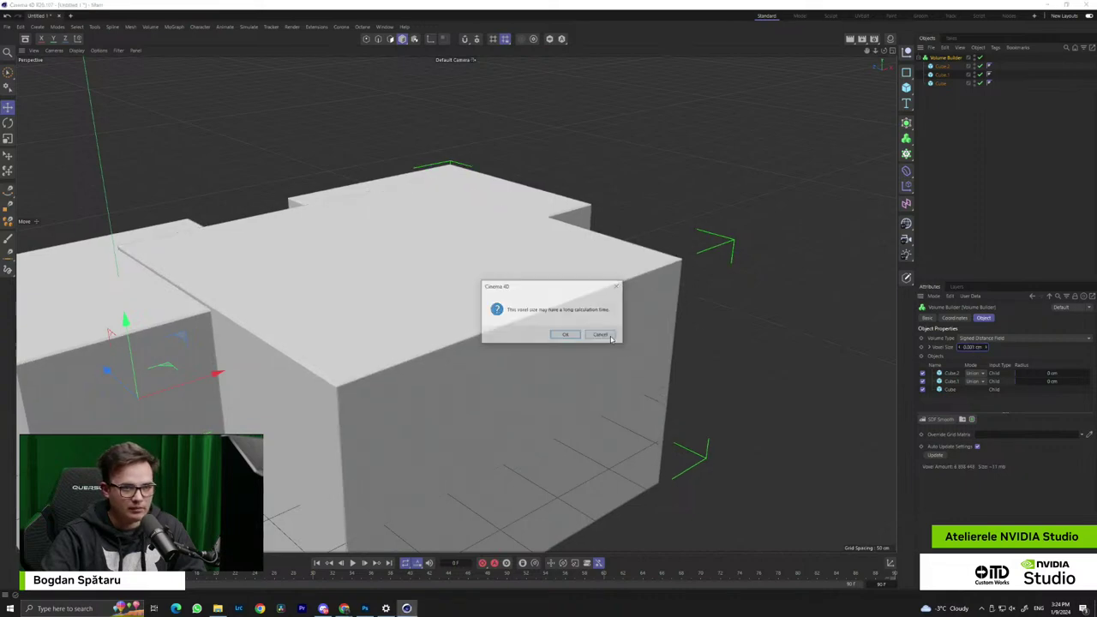
{"action": "left_click", "coordinate": [566, 335]}
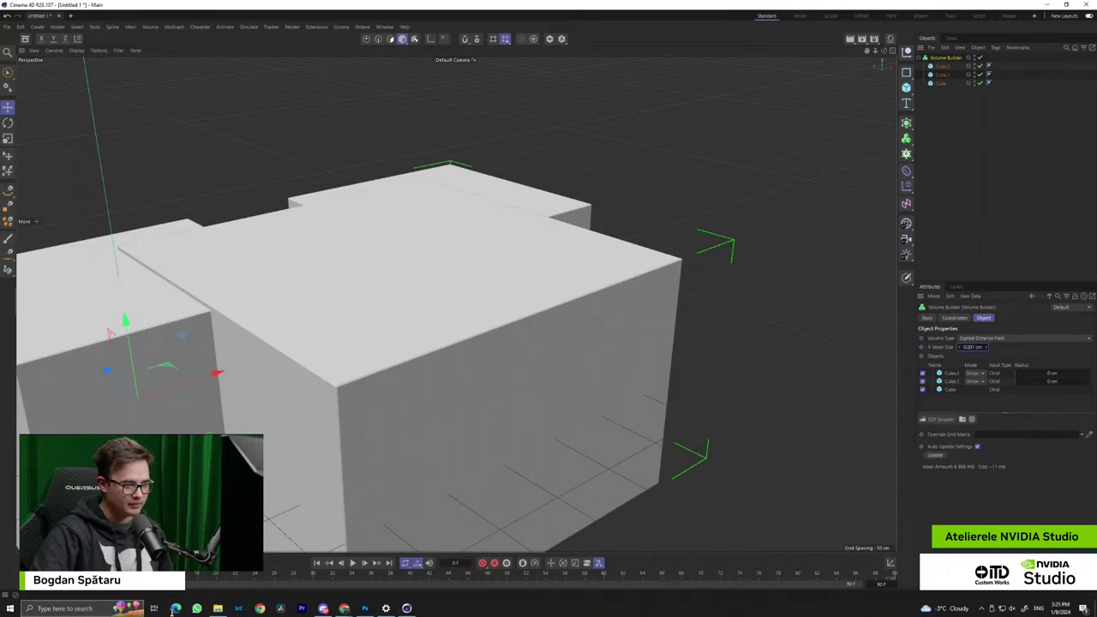
{"action": "key", "text": "alt+Tab"}
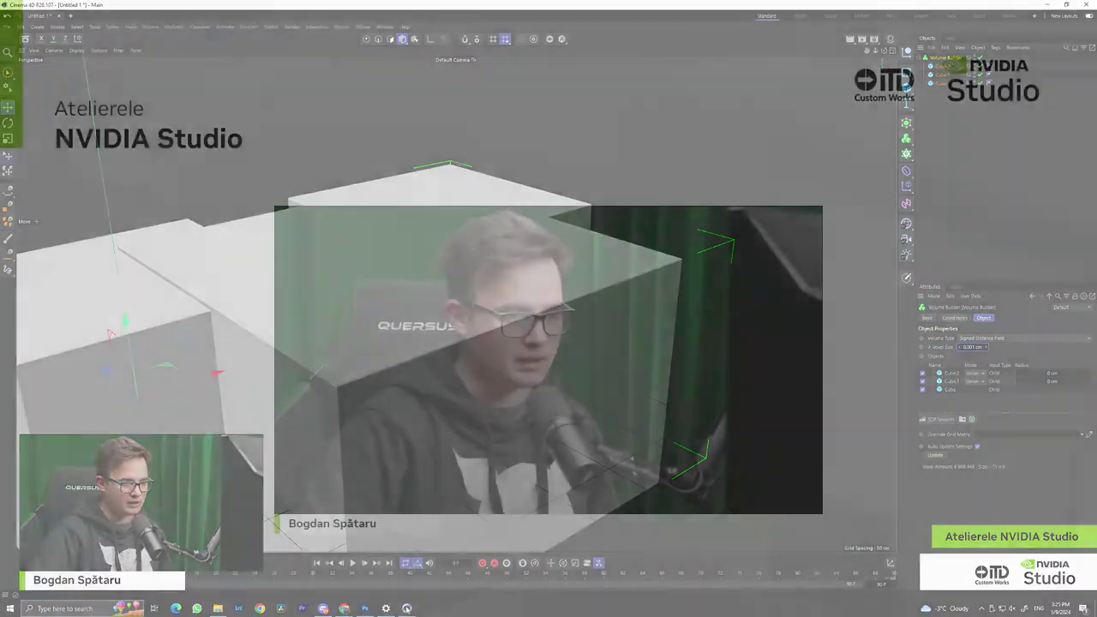
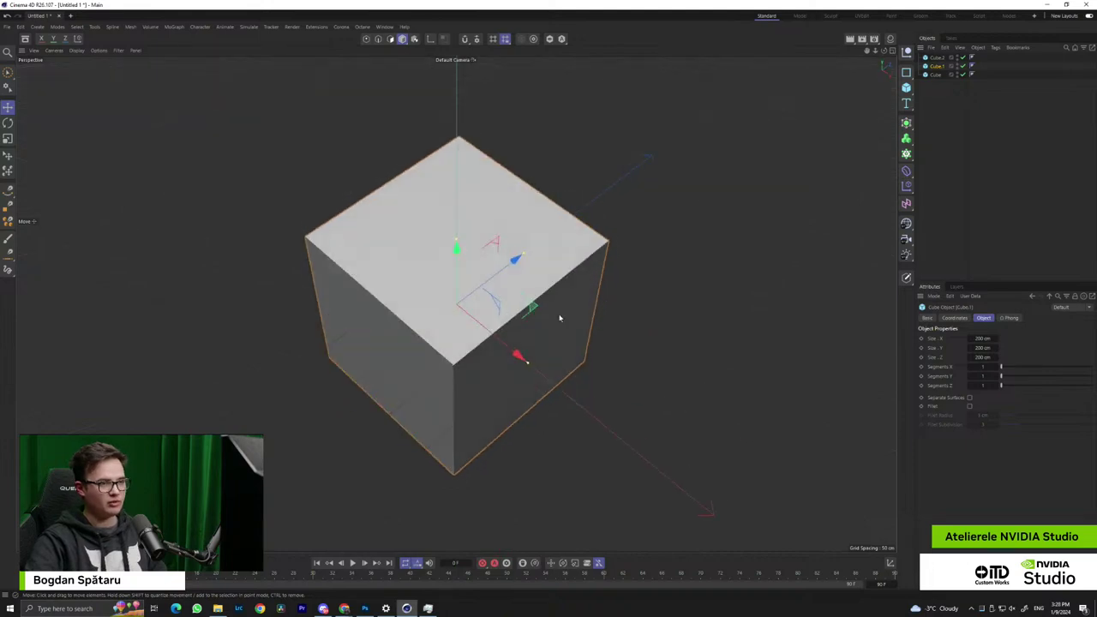
Move the original Cube away from the origin along its X and Z axes so it partly overlaps the other cubes
{"action": "left_click", "coordinate": [935, 75]}
{"action": "left_click_drag", "start_coordinate": [519, 356], "coordinate": [578, 401]}
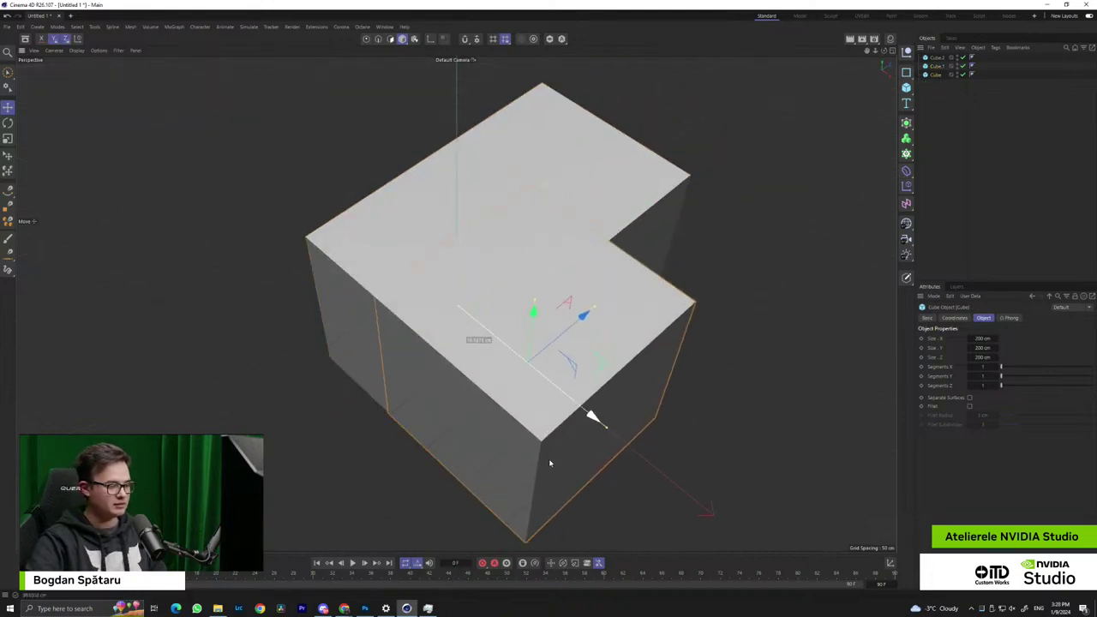
{"action": "left_click_drag", "start_coordinate": [559, 336], "coordinate": [600, 300]}
{"action": "left_click_drag", "start_coordinate": [621, 297], "coordinate": [559, 273], "text": "alt"}
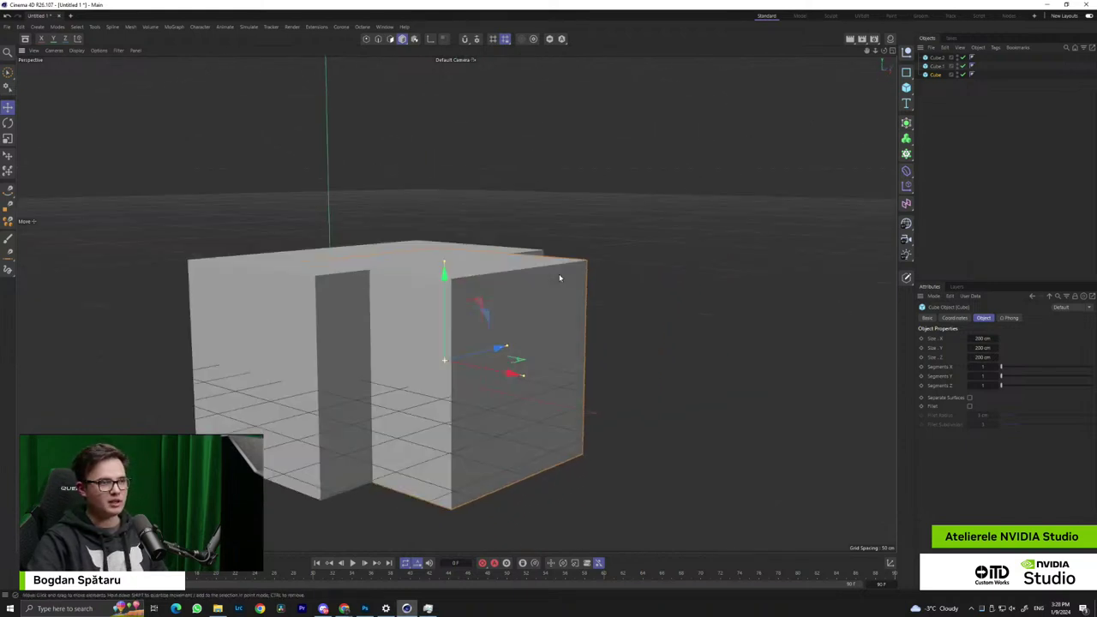
Stretch the original Cube to about 284 cm in Y and widen it along its X axis
{"action": "left_click_drag", "start_coordinate": [447, 234], "coordinate": [446, 206]}
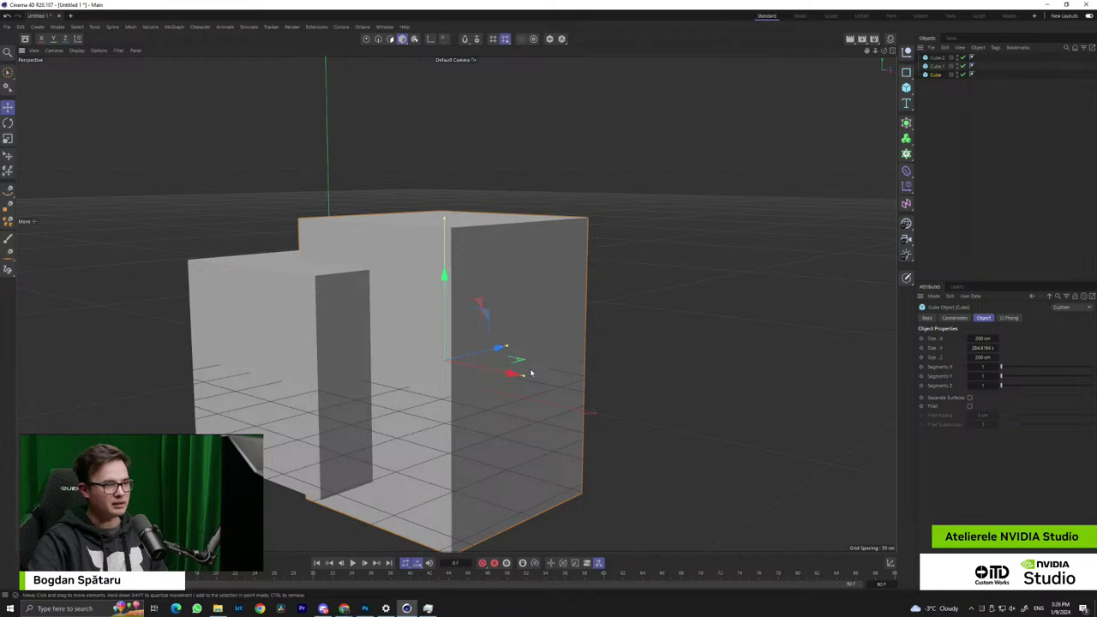
{"action": "left_click_drag", "start_coordinate": [524, 376], "coordinate": [564, 398]}
{"action": "left_click_drag", "start_coordinate": [479, 301], "coordinate": [510, 371], "text": "alt"}
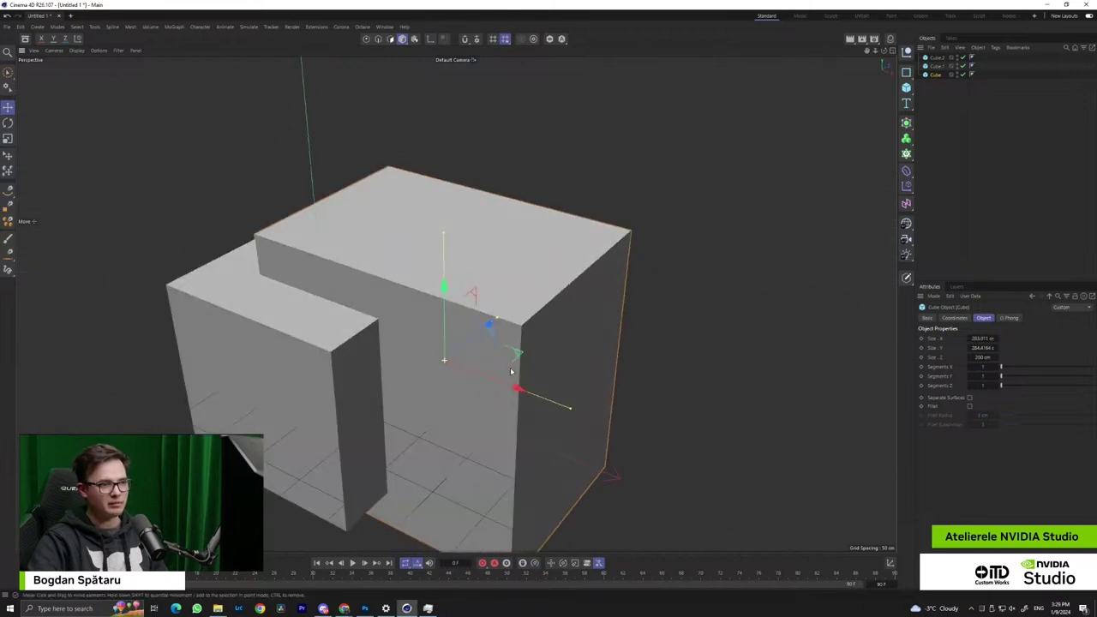
Add a new Volume Builder and nest Cube, Cube.1 and Cube.2 inside it
{"action": "left_click", "coordinate": [906, 138]}
{"action": "left_click", "coordinate": [937, 67]}
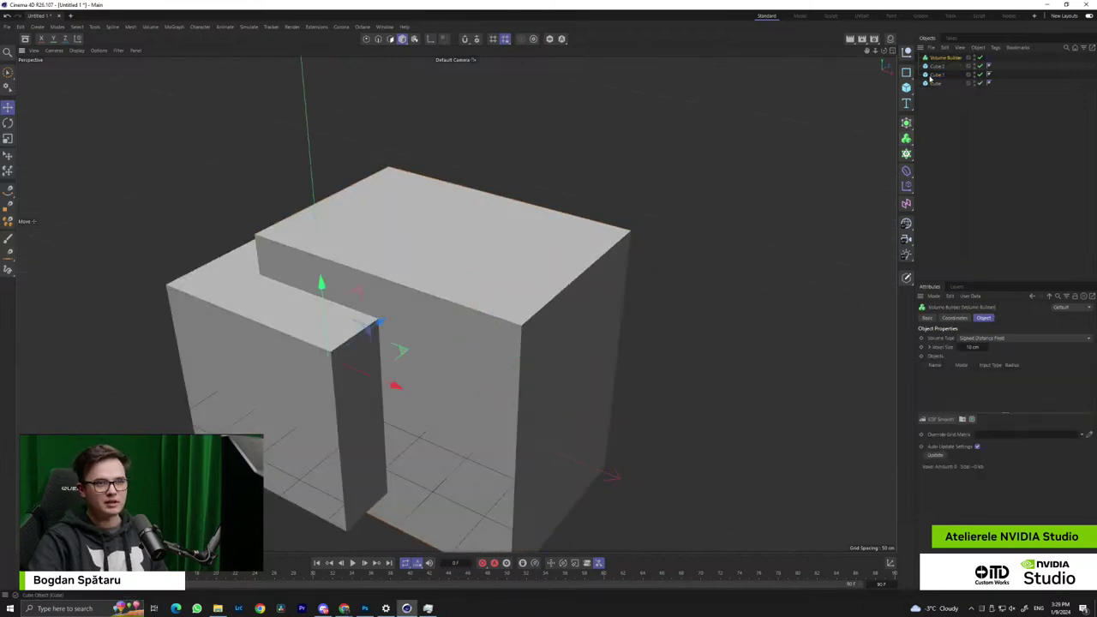
{"action": "left_click", "coordinate": [935, 83], "text": "shift"}
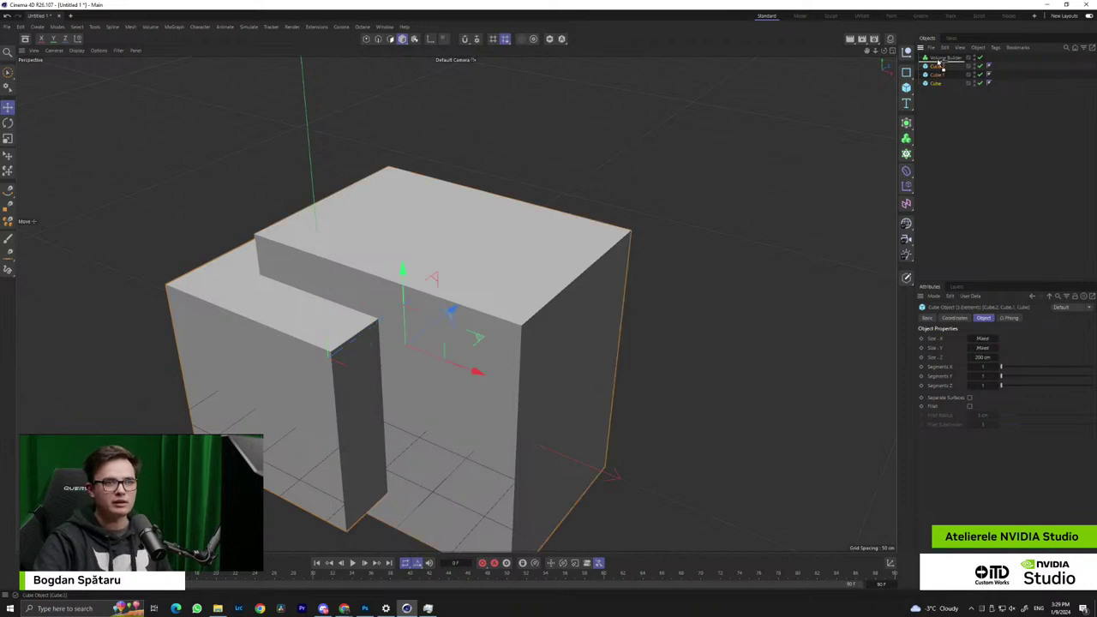
{"action": "left_click_drag", "start_coordinate": [942, 67], "coordinate": [942, 59]}
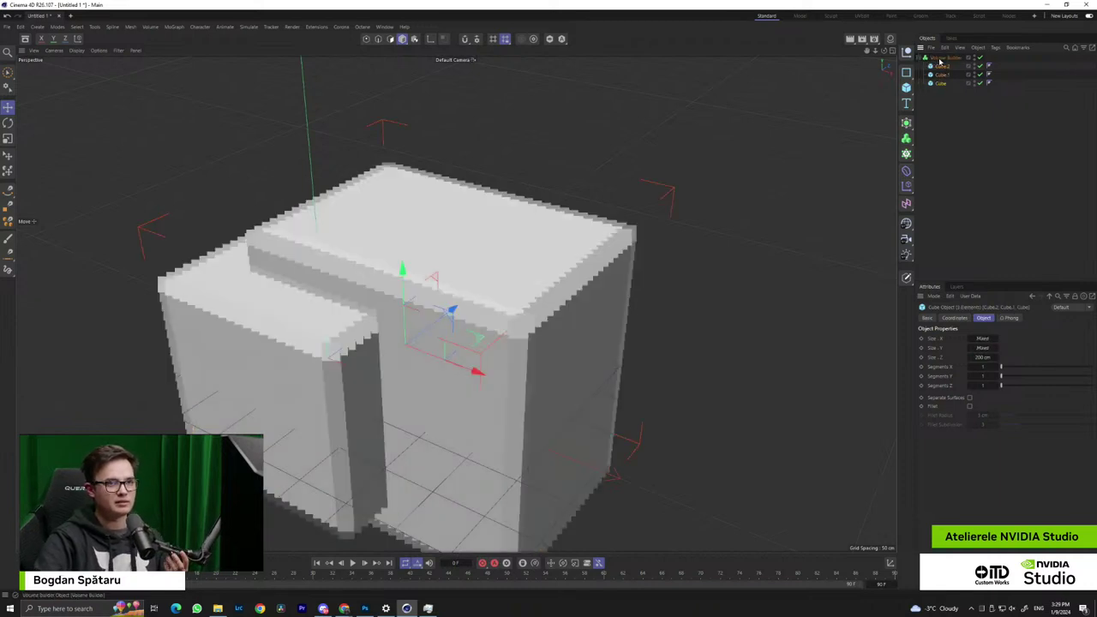
Set the Volume Builder's voxel size to 1 cm
{"action": "left_click", "coordinate": [943, 57]}
{"action": "double_click", "coordinate": [974, 347]}
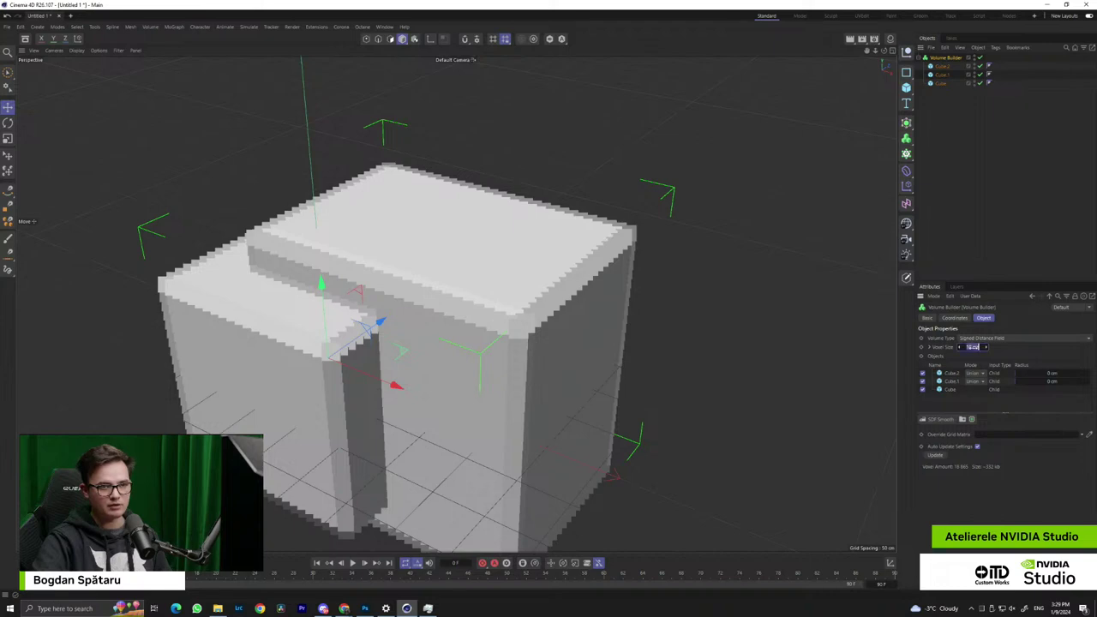
{"action": "type", "text": "1"}
{"action": "key", "text": "Return"}
{"action": "left_click_drag", "start_coordinate": [505, 275], "coordinate": [420, 297], "text": "alt"}
{"action": "right_click_drag", "start_coordinate": [370, 314], "coordinate": [452, 339], "text": "alt"}
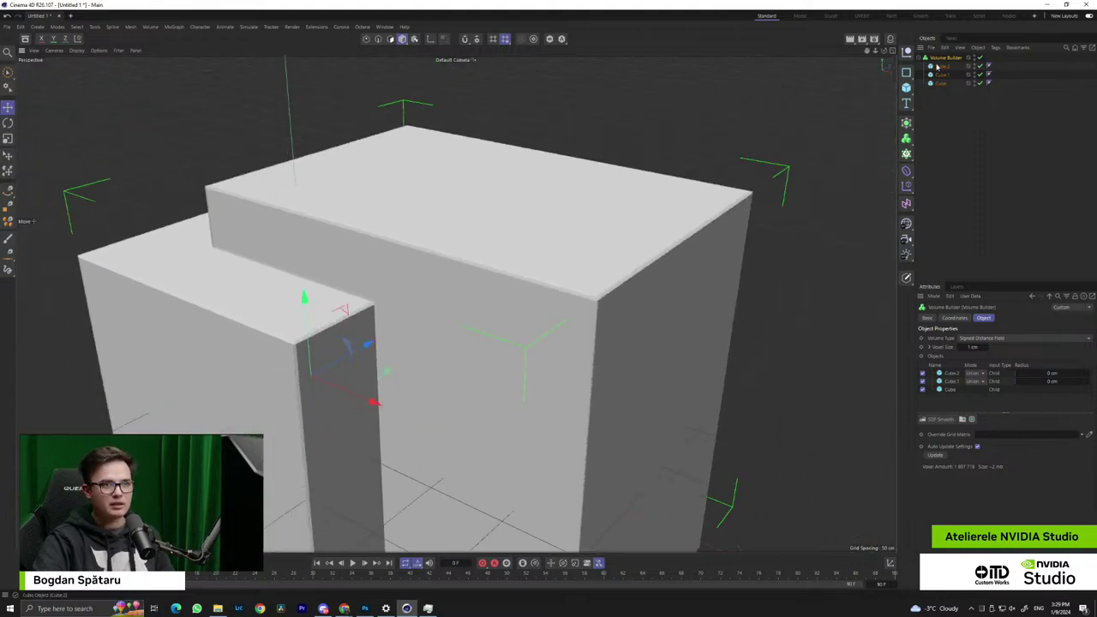
Add a Volume Mesher and place the Volume Builder with its cubes inside it
{"action": "left_click", "coordinate": [910, 143]}
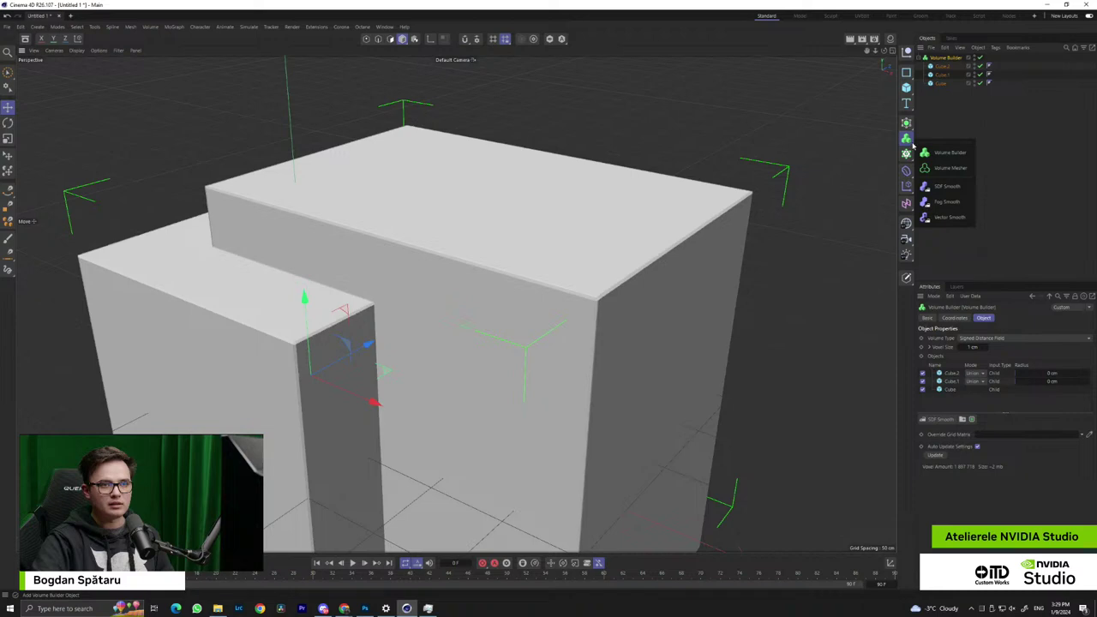
{"action": "left_click", "coordinate": [951, 168]}
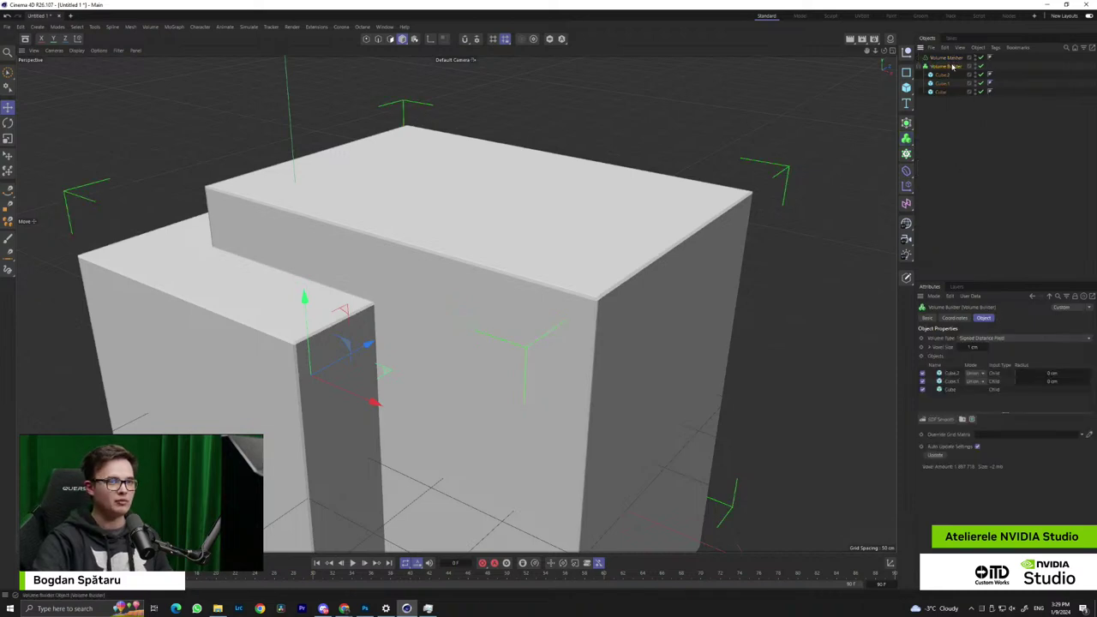
{"action": "left_click_drag", "start_coordinate": [945, 67], "coordinate": [944, 59]}
{"action": "left_click", "coordinate": [943, 57]}
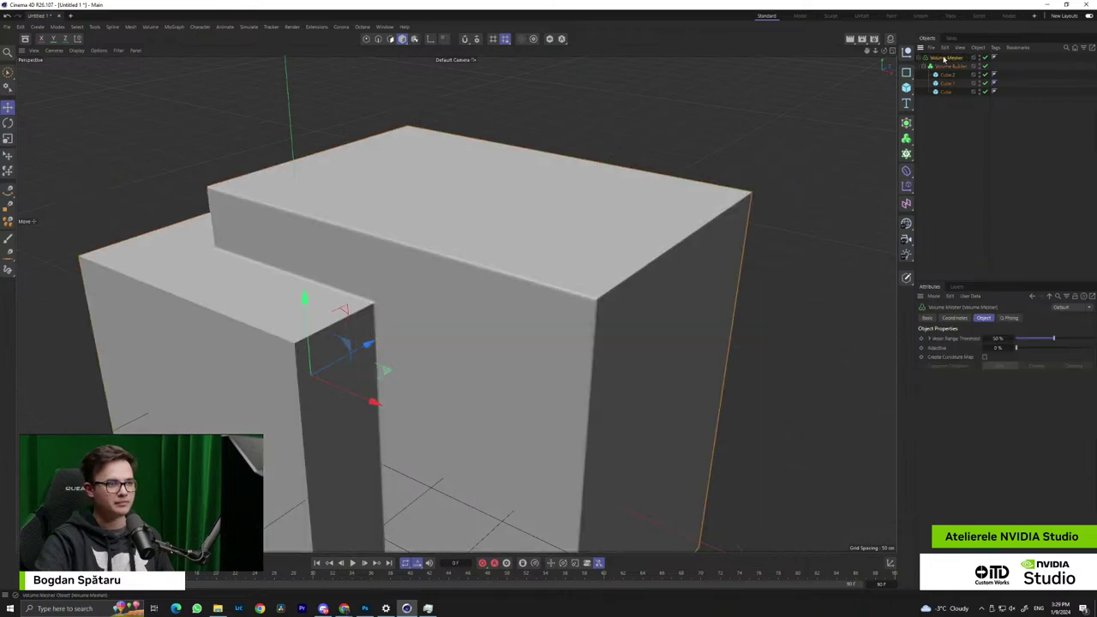
Show the viewport in Gouraud Shading (Lines) and examine the polygon grid of the Volume Mesher's surface up close
{"action": "left_click", "coordinate": [77, 38]}
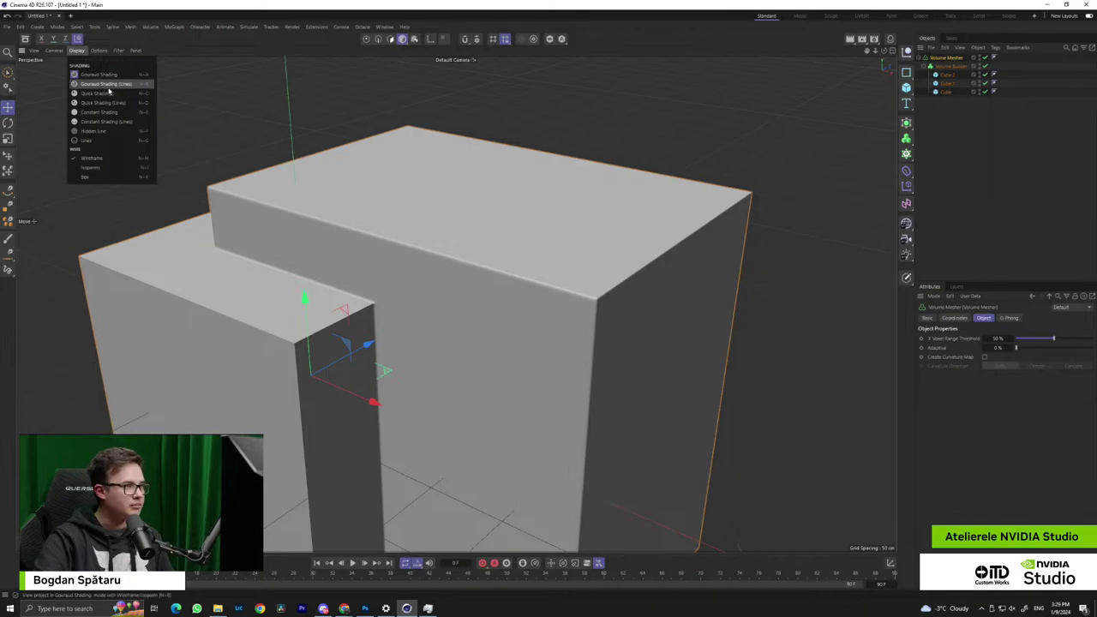
{"action": "left_click", "coordinate": [106, 92]}
{"action": "left_click_drag", "start_coordinate": [324, 253], "coordinate": [411, 334], "text": "alt"}
{"action": "scroll", "coordinate": [395, 314], "scroll_direction": "up", "scroll_amount": 8}
{"action": "middle_click_drag", "start_coordinate": [730, 221], "coordinate": [402, 347], "text": "alt"}
{"action": "left_click_drag", "start_coordinate": [402, 348], "coordinate": [253, 288], "text": "alt"}
{"action": "middle_click_drag", "start_coordinate": [253, 288], "coordinate": [384, 368], "text": "alt"}
{"action": "right_click_drag", "start_coordinate": [385, 325], "coordinate": [248, 339], "text": "alt"}
{"action": "mouse_move", "coordinate": [343, 330]}
{"action": "left_mouse_down", "text": "alt"}
{"action": "mouse_move", "coordinate": [401, 346]}
{"action": "mouse_move", "coordinate": [356, 345]}
{"action": "left_mouse_up", "text": "alt"}
{"action": "right_click_drag", "start_coordinate": [353, 325], "coordinate": [524, 311], "text": "alt"}
{"action": "mouse_move", "coordinate": [525, 311]}
{"action": "left_mouse_down", "text": "alt"}
{"action": "mouse_move", "coordinate": [389, 284]}
{"action": "mouse_move", "coordinate": [455, 293]}
{"action": "mouse_move", "coordinate": [514, 328]}
{"action": "mouse_move", "coordinate": [514, 294]}
{"action": "left_mouse_up", "text": "alt"}
{"action": "scroll", "coordinate": [453, 293], "scroll_direction": "down", "scroll_amount": 10}
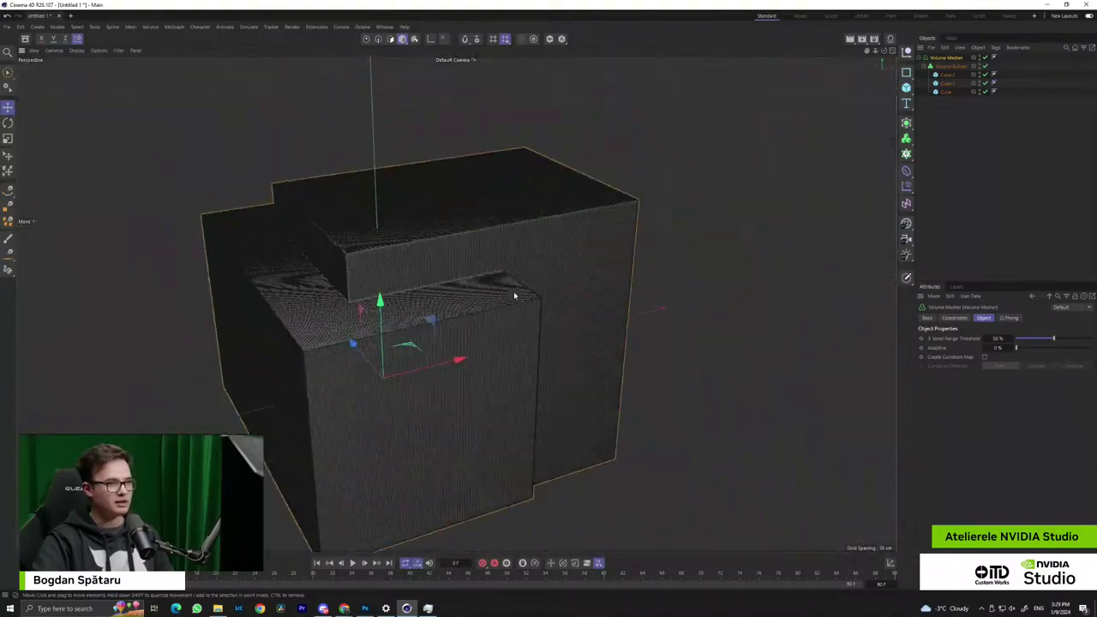
Move the Volume Mesher slightly away from the origin, try scaling it and undo the scaling
{"action": "mouse_move", "coordinate": [456, 359]}
{"action": "left_mouse_down"}
{"action": "mouse_move", "coordinate": [506, 359]}
{"action": "mouse_move", "coordinate": [436, 367]}
{"action": "left_mouse_up"}
{"action": "left_click_drag", "start_coordinate": [360, 308], "coordinate": [359, 289]}
{"action": "key", "text": "t"}
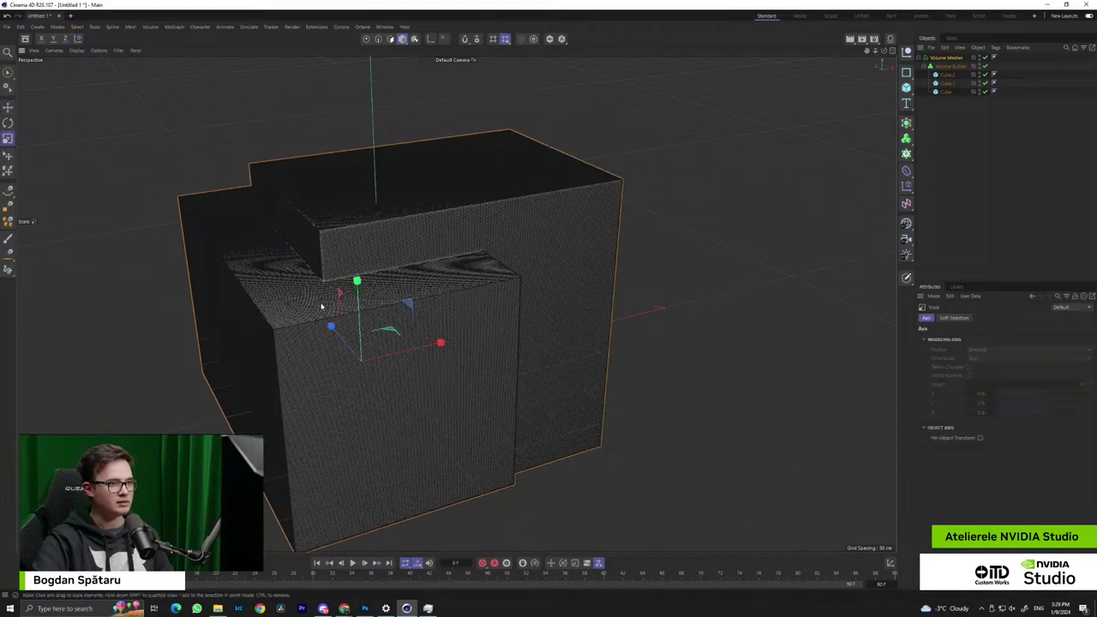
{"action": "mouse_move", "coordinate": [385, 353]}
{"action": "left_mouse_down"}
{"action": "mouse_move", "coordinate": [498, 354]}
{"action": "mouse_move", "coordinate": [373, 368]}
{"action": "mouse_move", "coordinate": [390, 367]}
{"action": "left_mouse_up"}
{"action": "key", "text": "ctrl+z"}
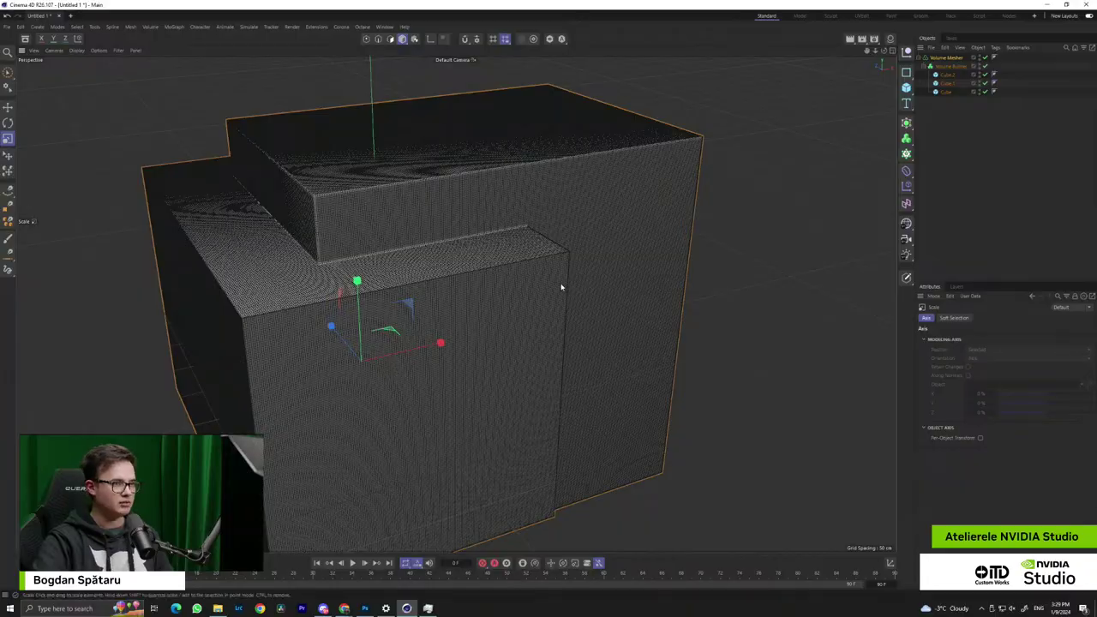
{"action": "right_click_drag", "start_coordinate": [411, 287], "coordinate": [491, 320], "text": "alt"}
{"action": "scroll", "coordinate": [491, 321], "scroll_direction": "down", "scroll_amount": 6}
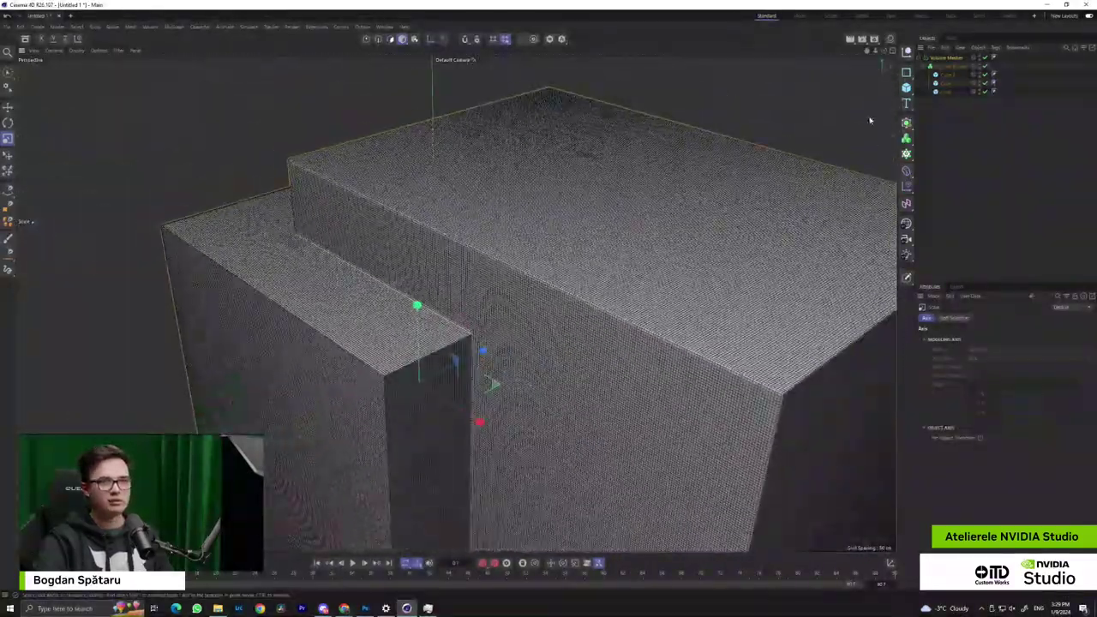
Convert the Volume Mesher's current state into a separate polygon object and hide the original generator
{"action": "left_click", "coordinate": [957, 60]}
{"action": "right_click", "coordinate": [957, 60]}
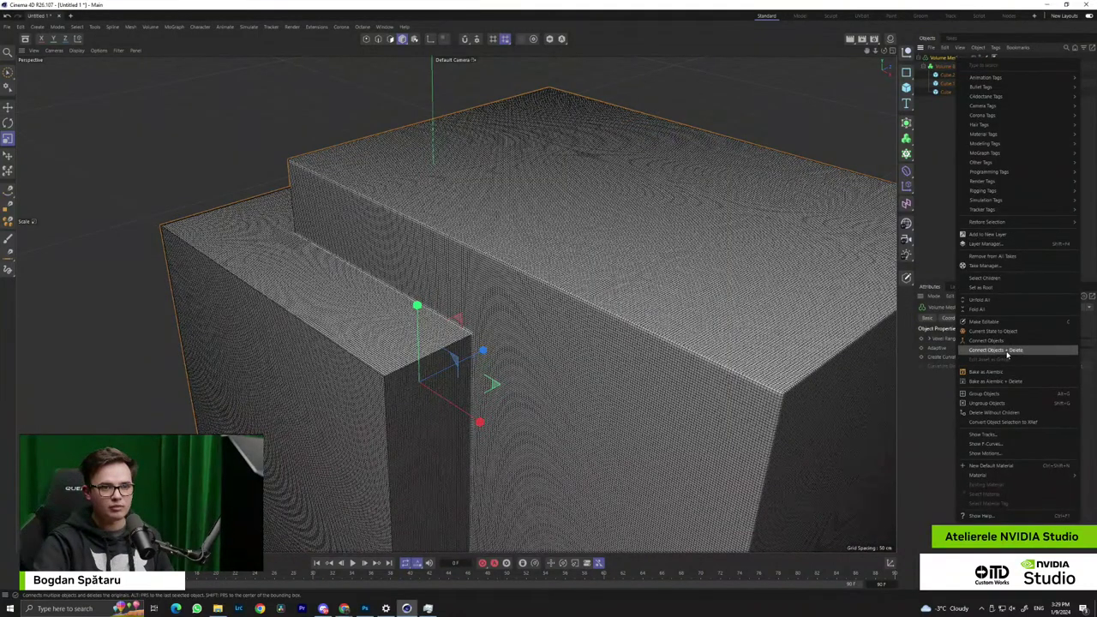
{"action": "left_click", "coordinate": [1015, 335]}
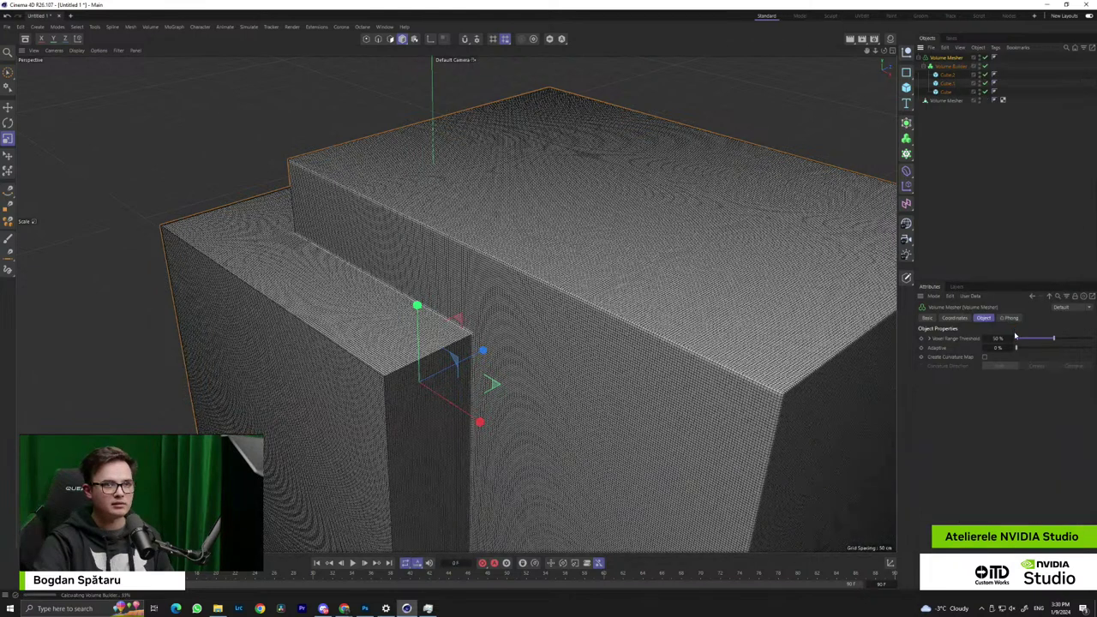
{"action": "double_click", "coordinate": [975, 57], "text": "alt"}
{"action": "left_click", "coordinate": [951, 66]}
{"action": "left_click_drag", "start_coordinate": [527, 256], "coordinate": [506, 199], "text": "alt"}
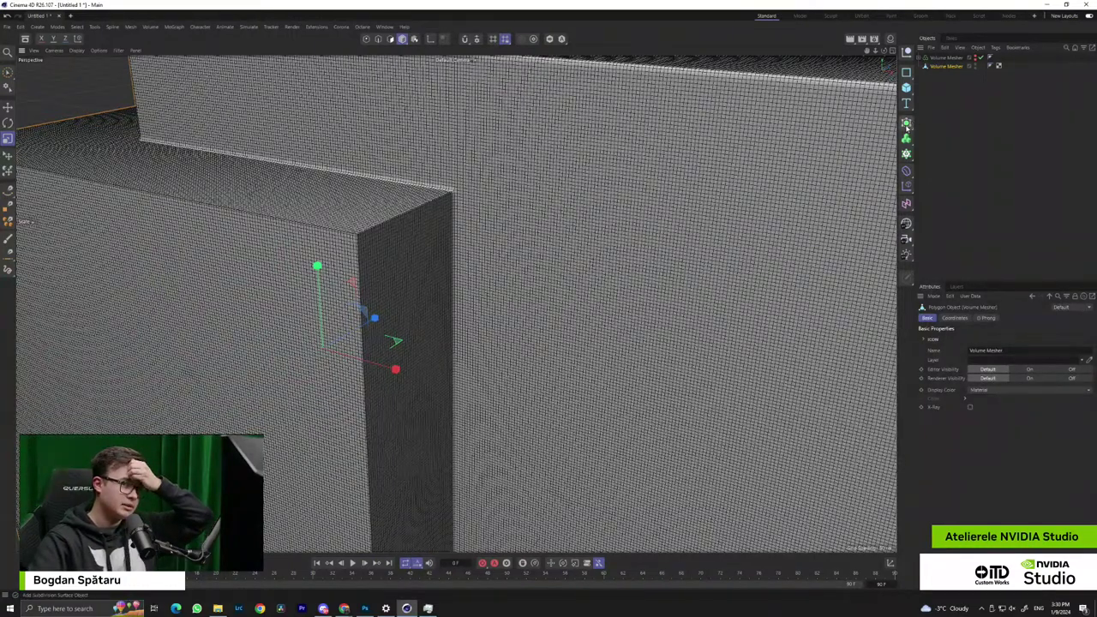
Add a Remesh generator and make the converted Volume Mesher polygon object its child
{"action": "left_click", "coordinate": [907, 126]}
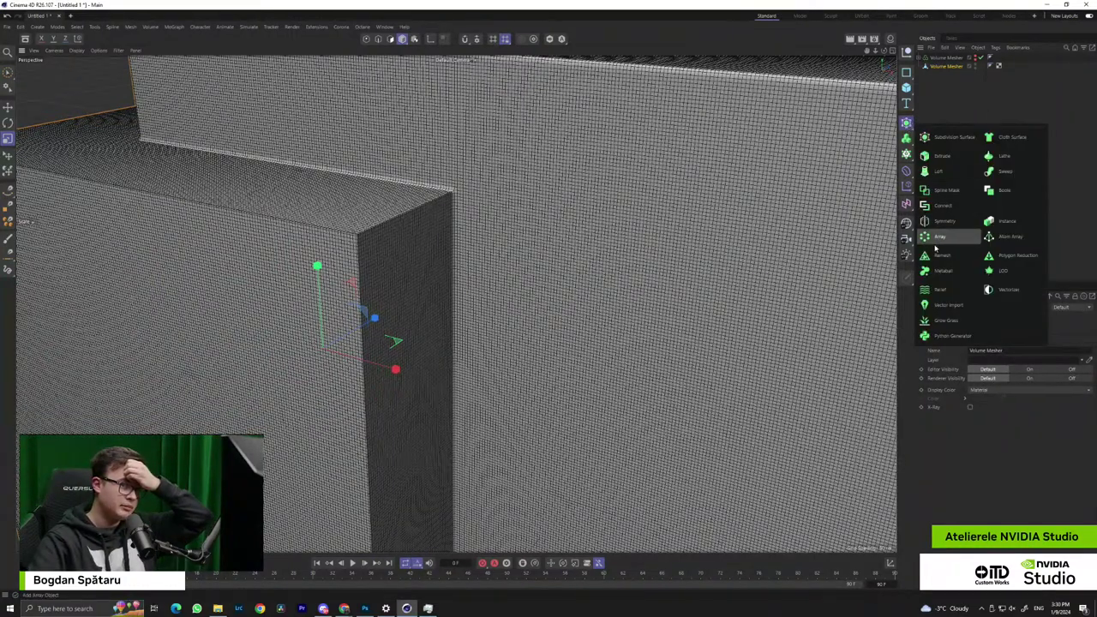
{"action": "left_click", "coordinate": [942, 255]}
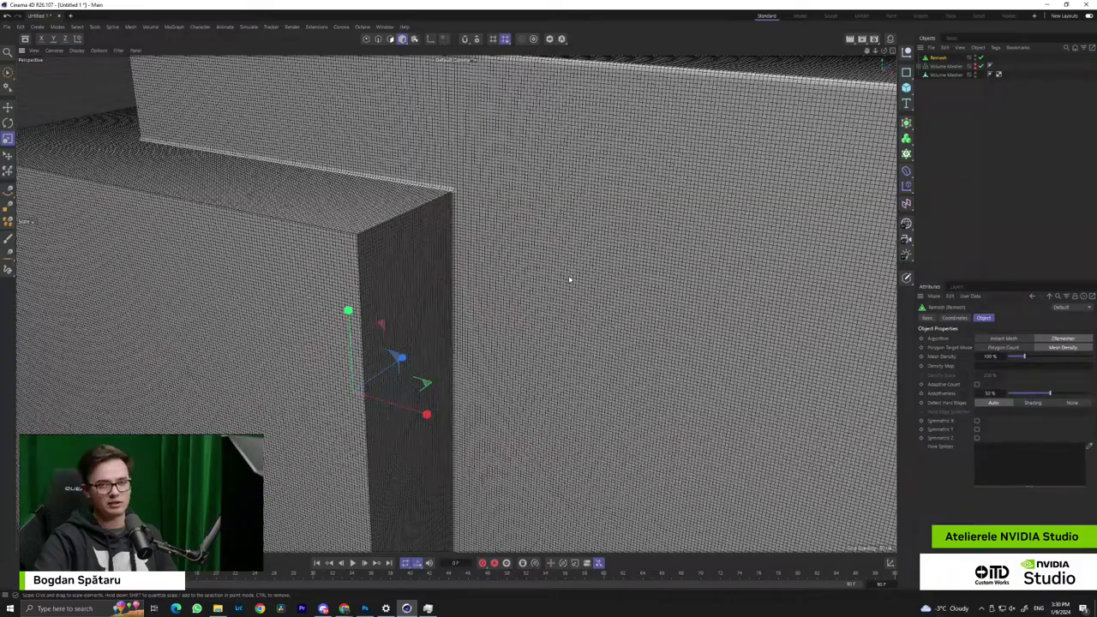
{"action": "left_click_drag", "start_coordinate": [447, 215], "coordinate": [424, 233], "text": "alt"}
{"action": "right_click_drag", "start_coordinate": [397, 242], "coordinate": [467, 240], "text": "alt"}
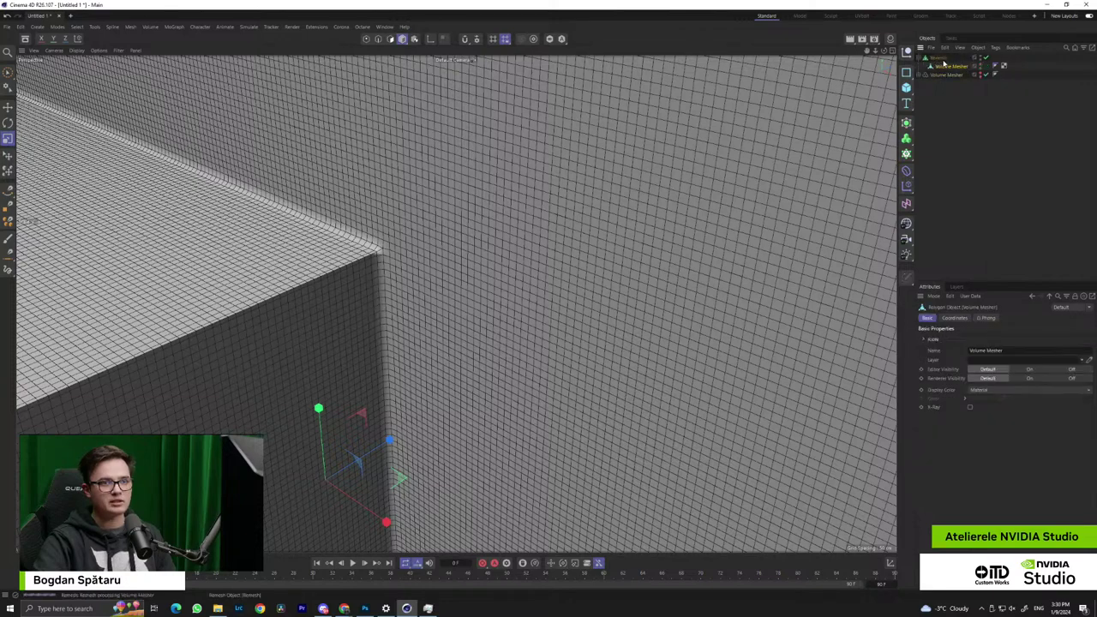
Set the Remesh generator's mesh density to 10%
{"action": "left_click", "coordinate": [938, 58]}
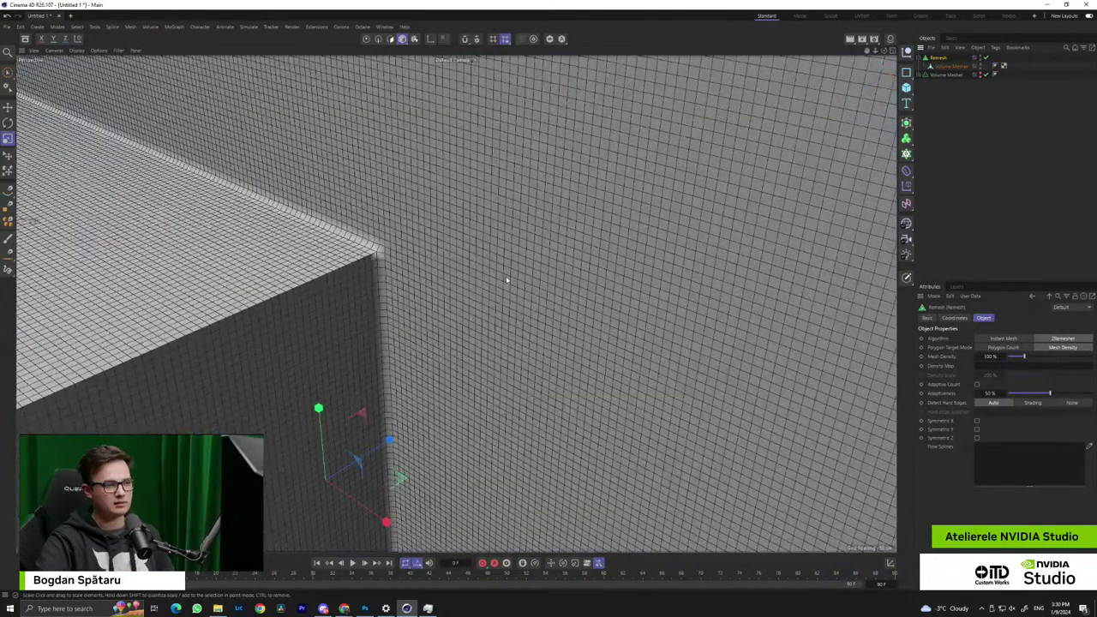
{"action": "mouse_move", "coordinate": [563, 269]}
{"action": "right_mouse_down", "text": "alt"}
{"action": "mouse_move", "coordinate": [421, 264]}
{"action": "mouse_move", "coordinate": [493, 271]}
{"action": "right_mouse_up", "text": "alt"}
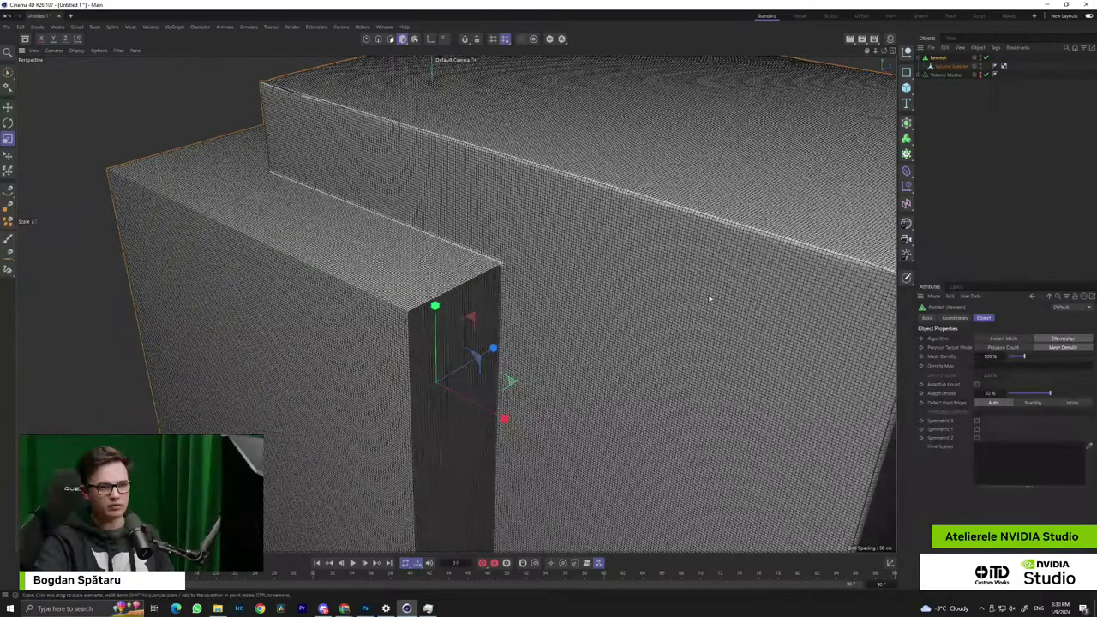
{"action": "middle_click_drag", "start_coordinate": [641, 291], "coordinate": [456, 287], "text": "alt"}
{"action": "right_click_drag", "start_coordinate": [356, 259], "coordinate": [385, 261], "text": "alt"}
{"action": "scroll", "coordinate": [385, 260], "scroll_direction": "up", "scroll_amount": 6}
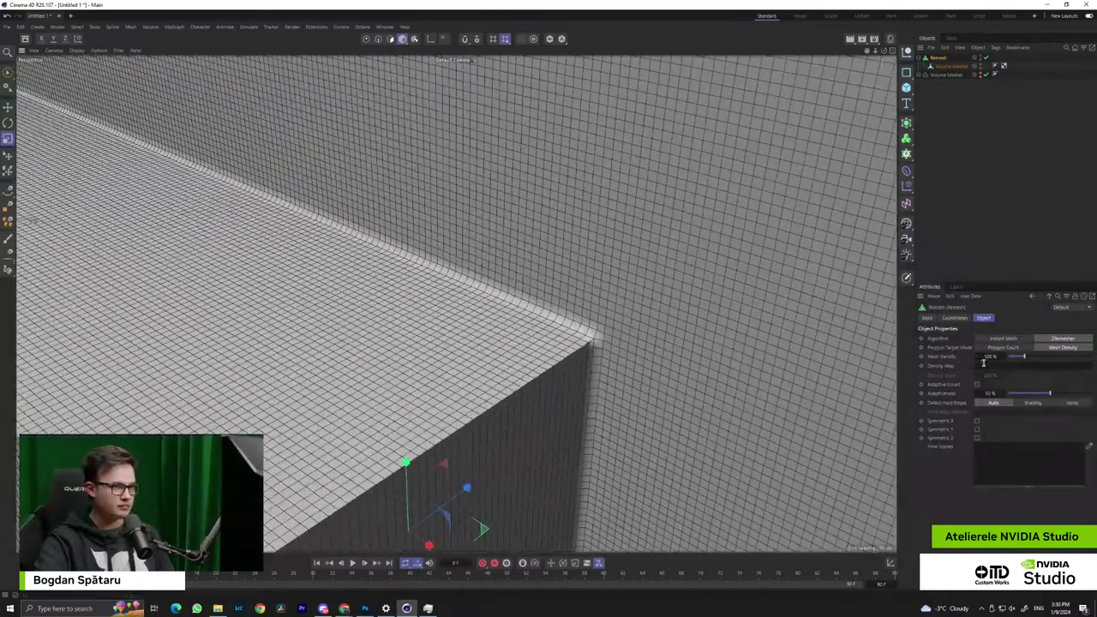
{"action": "type", "text": "10"}
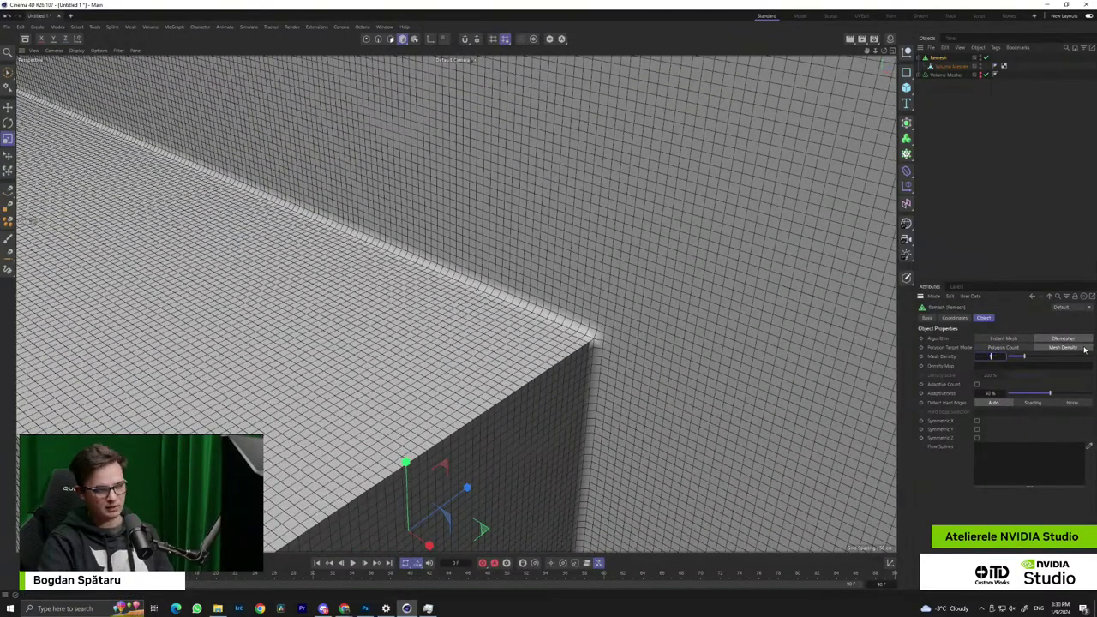
{"action": "key", "text": "Return"}
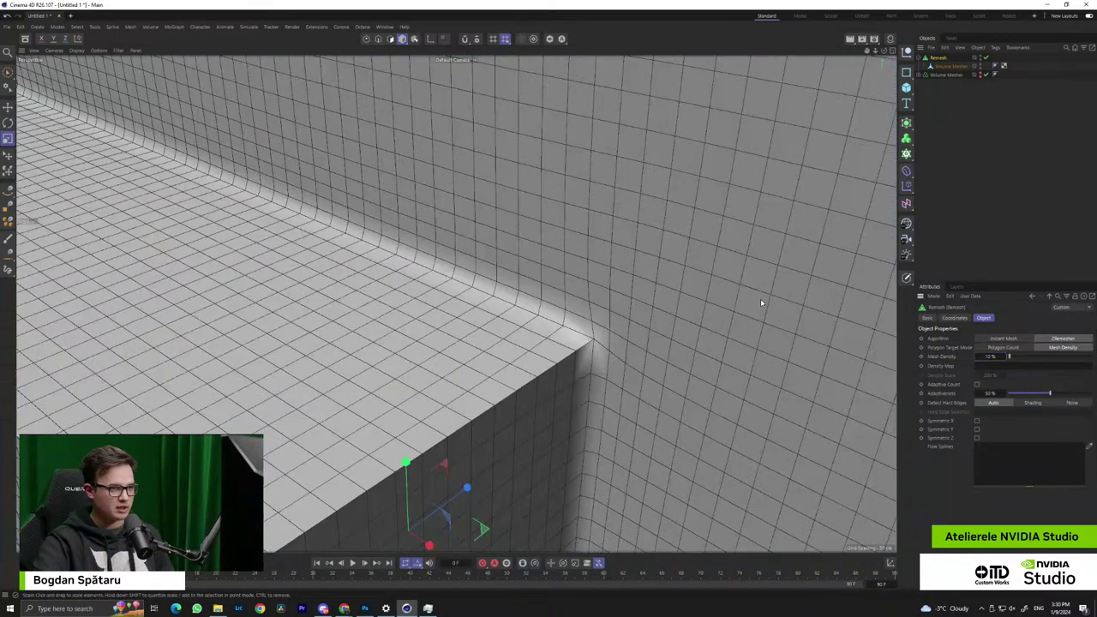
Switch the Remesh generator's polygon target mode to Polygon Count and set the count to 10
{"action": "left_click_drag", "start_coordinate": [663, 321], "coordinate": [662, 322], "text": "alt"}
{"action": "right_click_drag", "start_coordinate": [663, 322], "coordinate": [521, 337], "text": "alt"}
{"action": "left_click_drag", "start_coordinate": [521, 337], "coordinate": [539, 318], "text": "alt"}
{"action": "right_click_drag", "start_coordinate": [360, 302], "coordinate": [453, 314], "text": "alt"}
{"action": "left_click_drag", "start_coordinate": [754, 322], "coordinate": [446, 276], "text": "alt"}
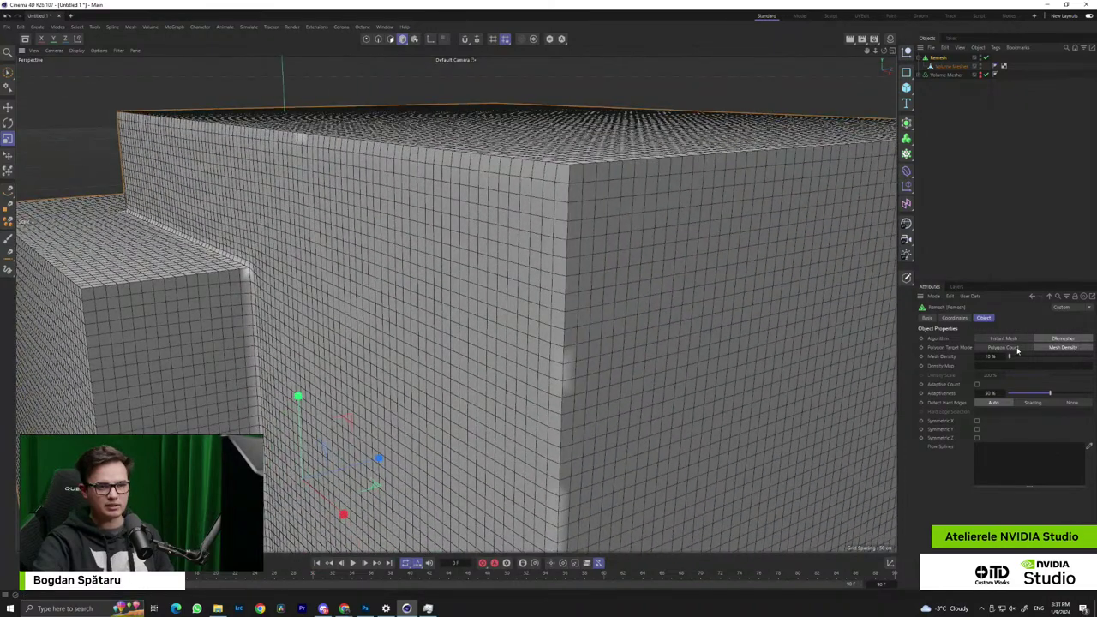
{"action": "left_click", "coordinate": [1016, 349]}
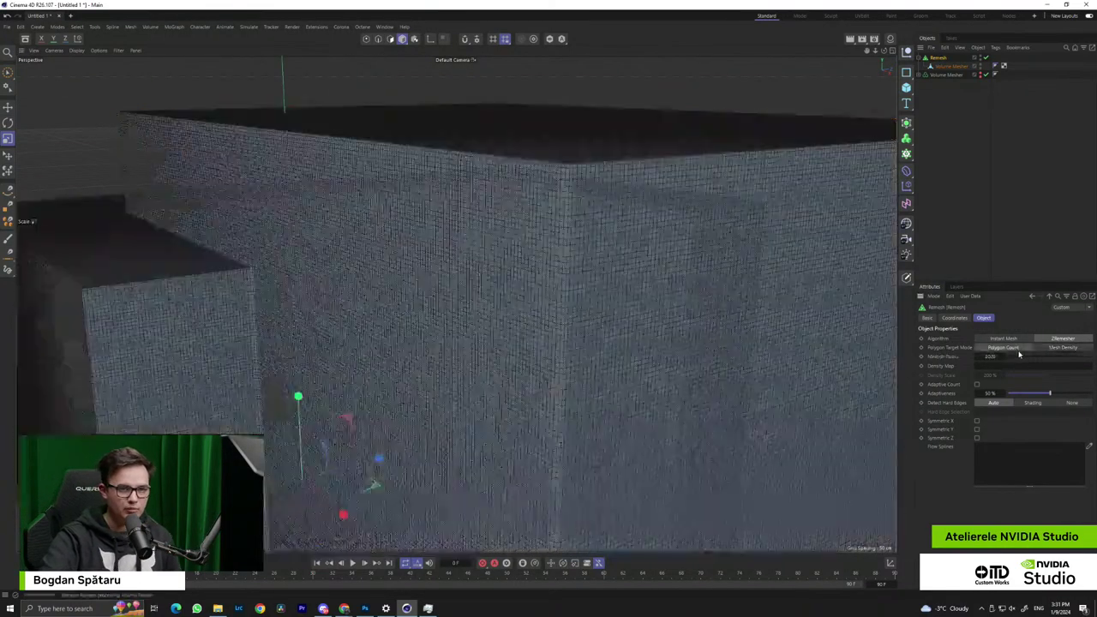
{"action": "left_click", "coordinate": [989, 356]}
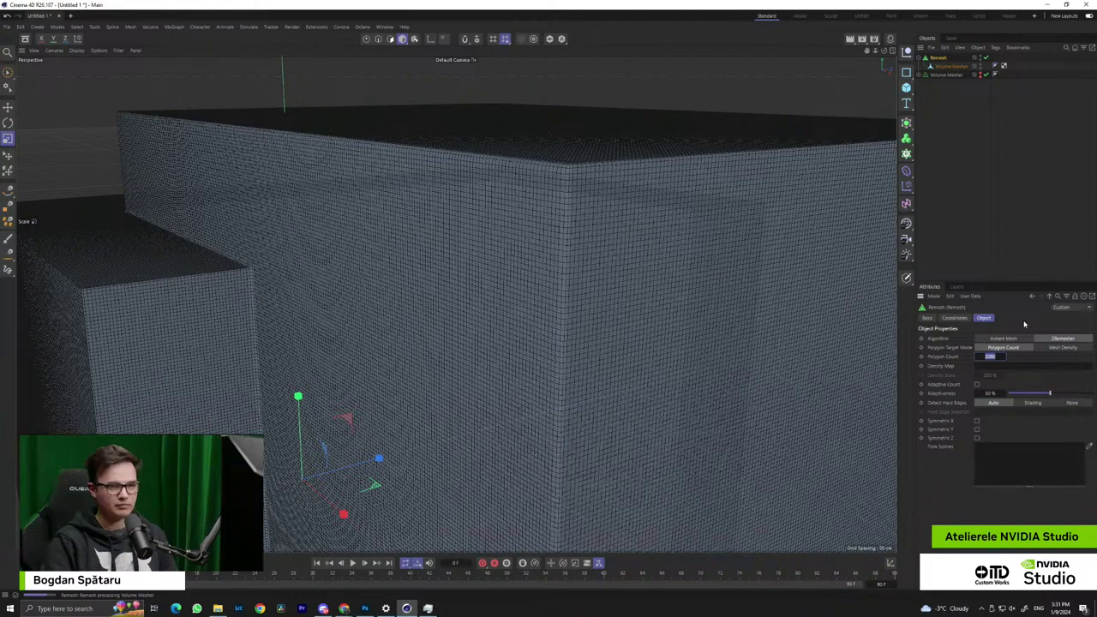
{"action": "type", "text": "1"}
{"action": "key", "text": "Return"}
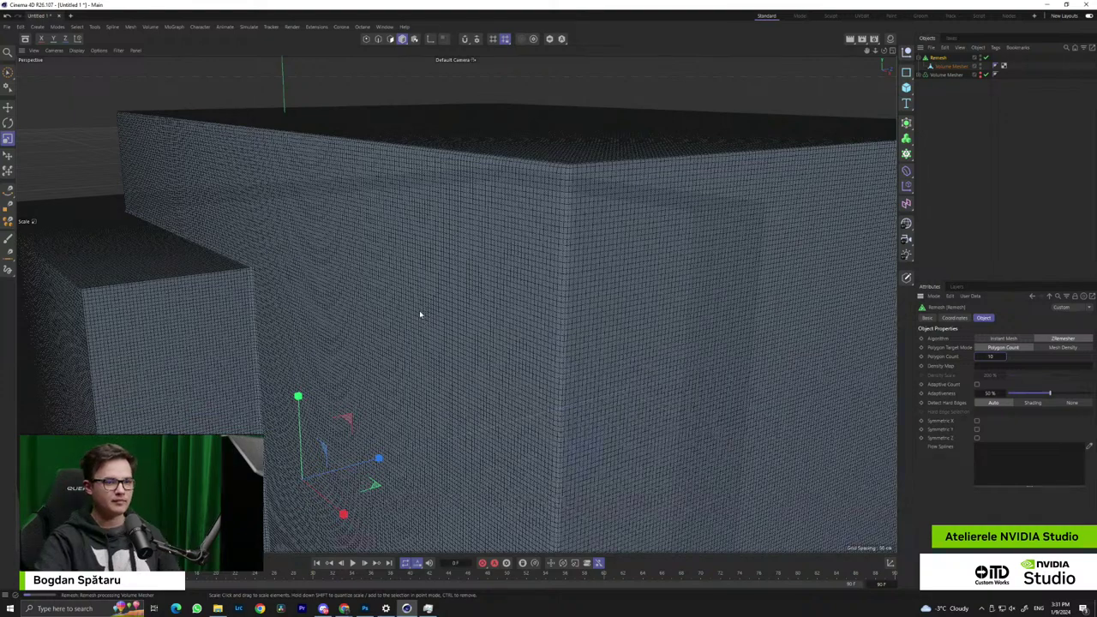
Examine the topology of the low-polygon remeshed shape from several angles
{"action": "scroll", "coordinate": [419, 345], "scroll_direction": "down", "scroll_amount": 2}
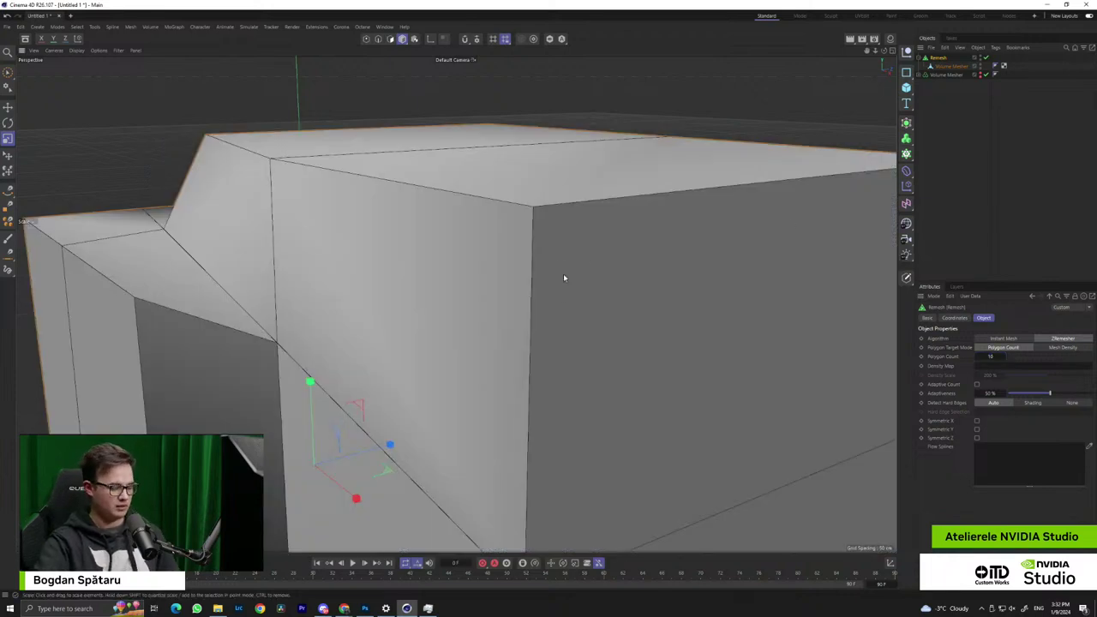
{"action": "scroll", "coordinate": [529, 319], "scroll_direction": "down", "scroll_amount": 8}
{"action": "left_click_drag", "start_coordinate": [438, 321], "coordinate": [383, 408], "text": "alt"}
{"action": "scroll", "coordinate": [563, 384], "scroll_direction": "up", "scroll_amount": 5}
{"action": "middle_click_drag", "start_coordinate": [370, 391], "coordinate": [448, 369], "text": "alt"}
{"action": "right_click_drag", "start_coordinate": [404, 368], "coordinate": [333, 380], "text": "alt"}
{"action": "left_click_drag", "start_coordinate": [333, 382], "coordinate": [420, 390], "text": "alt"}
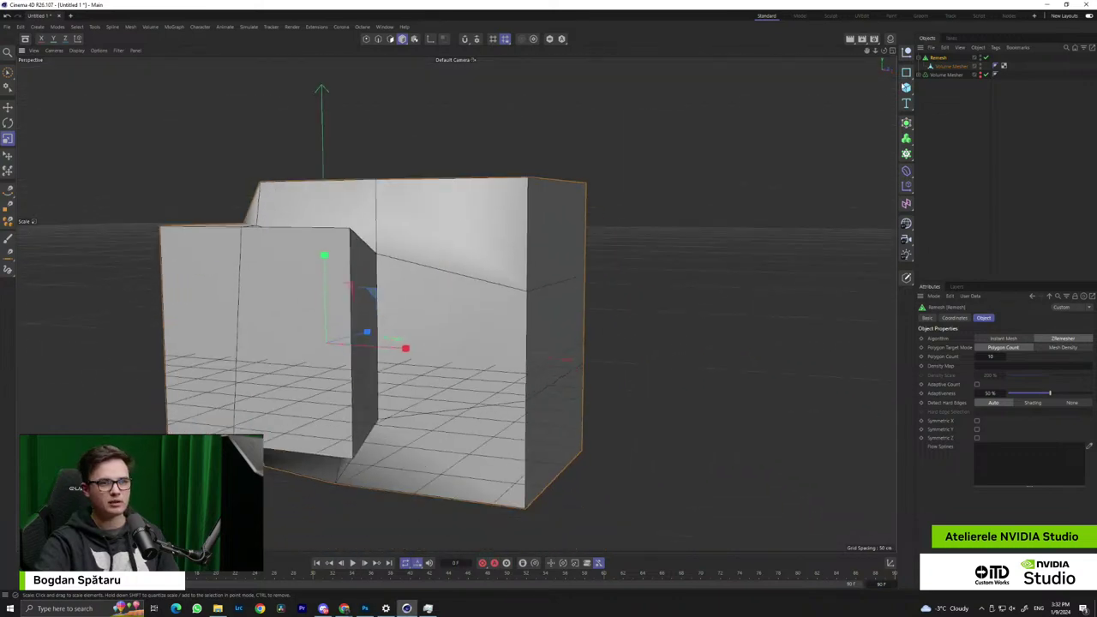
Delete the Remesh object and the hidden Volume Mesher to empty the scene
{"action": "key", "text": "Delete"}
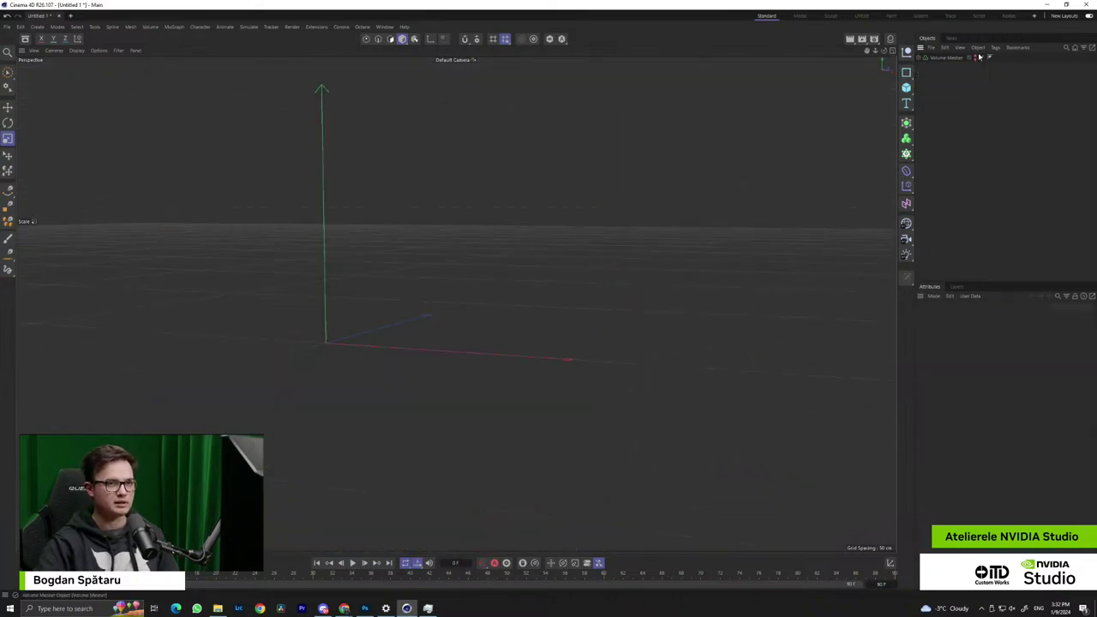
{"action": "left_click", "coordinate": [961, 57]}
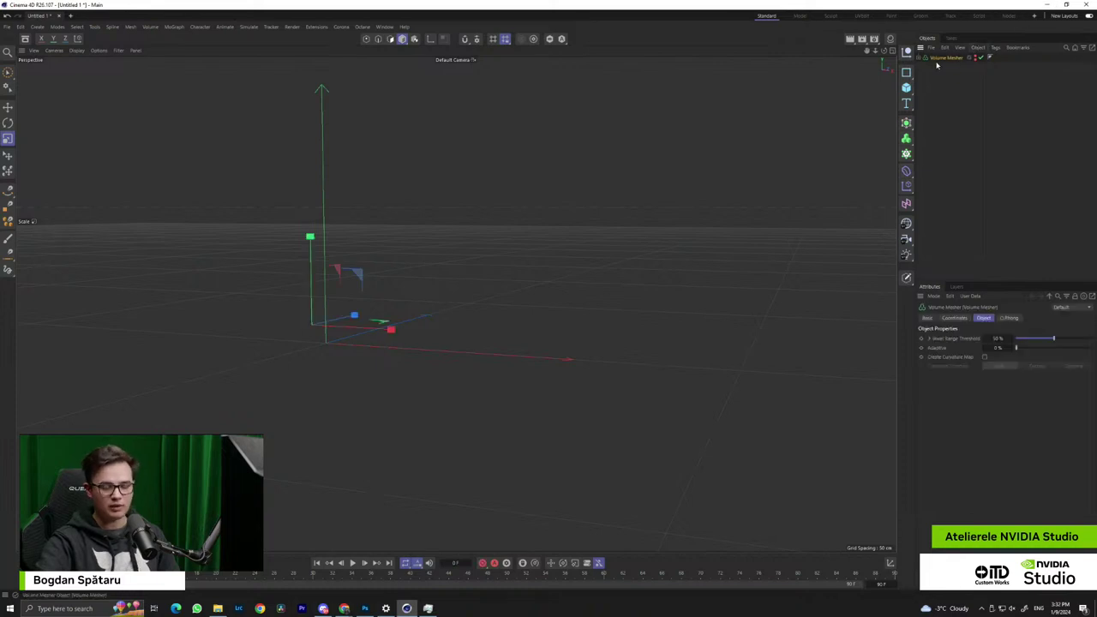
{"action": "key", "text": "Delete"}
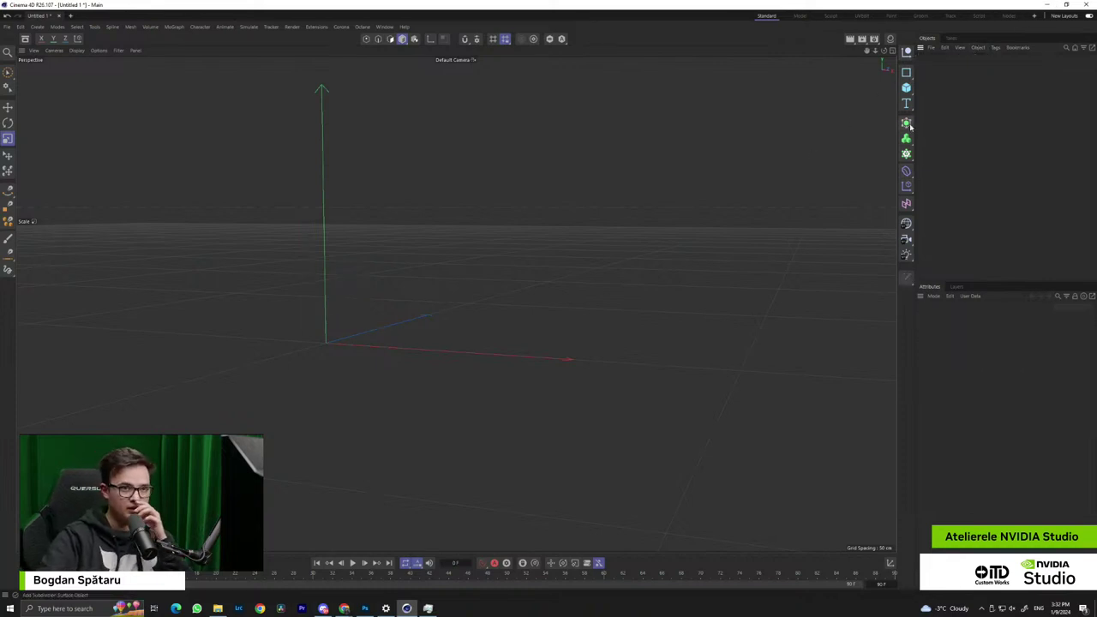
Add a text spline to the empty scene and set its text to NVIDIA
{"action": "left_click", "coordinate": [910, 126]}
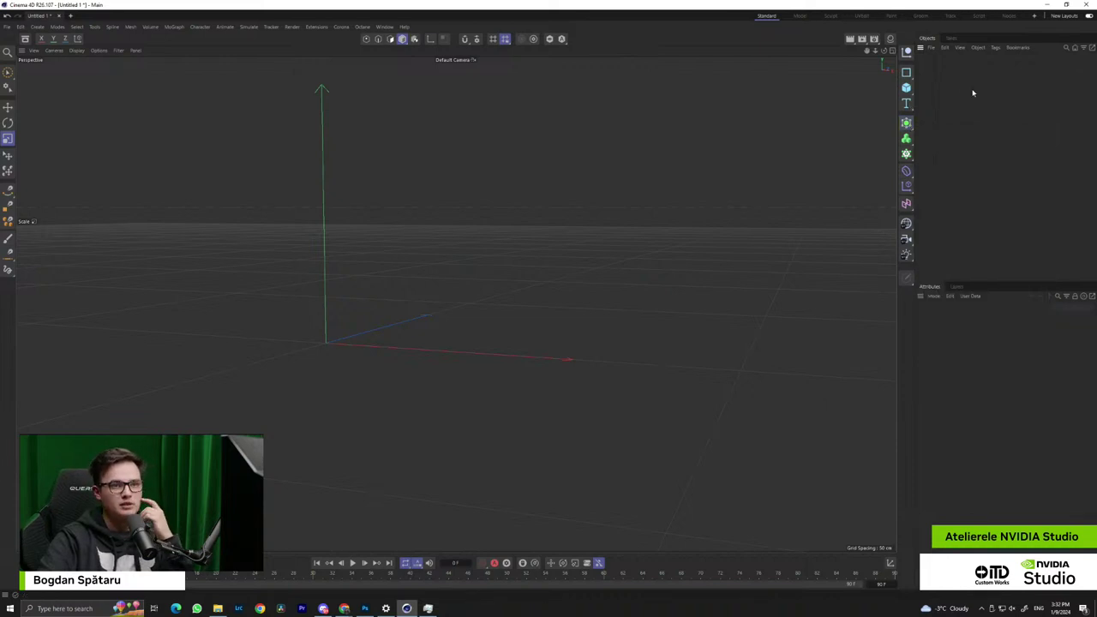
{"action": "left_click", "coordinate": [906, 103]}
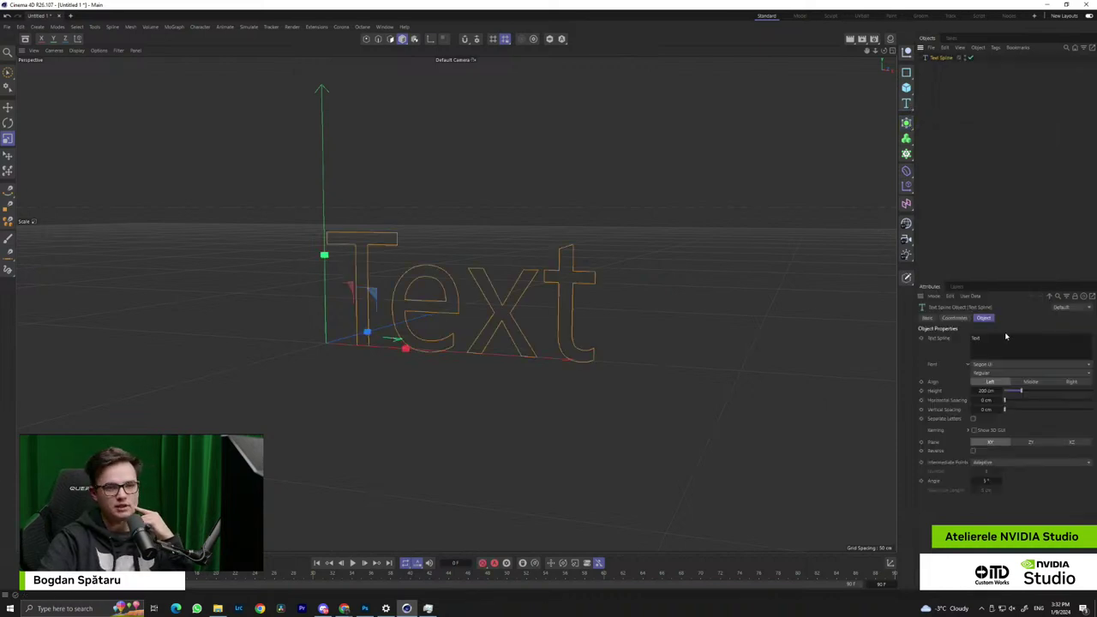
{"action": "key", "text": "Caps_Lock"}
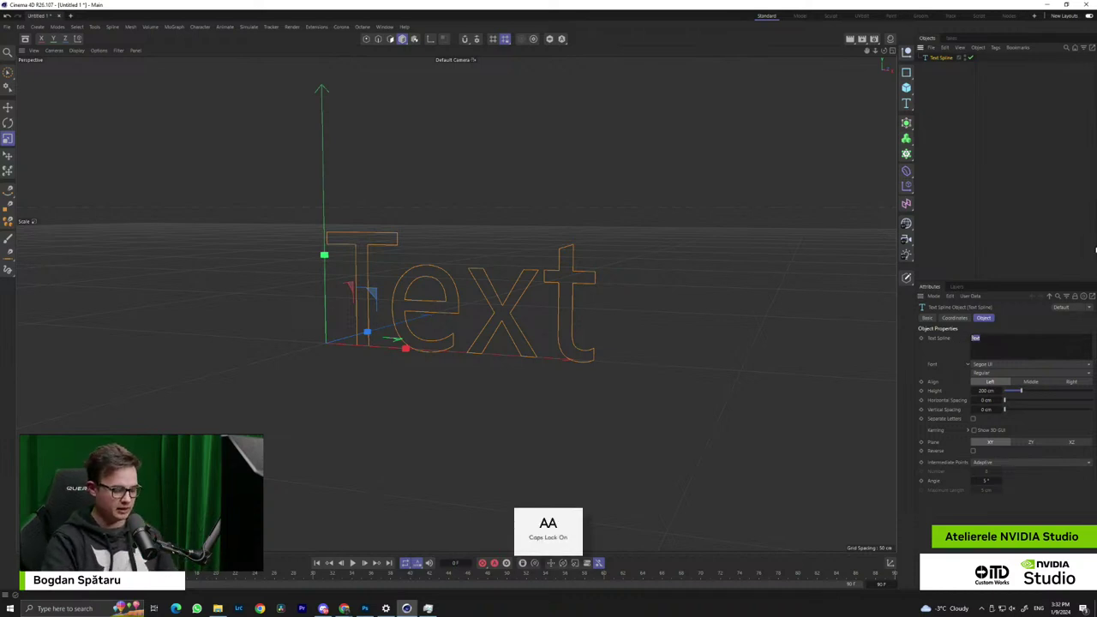
{"action": "key", "text": "i"}
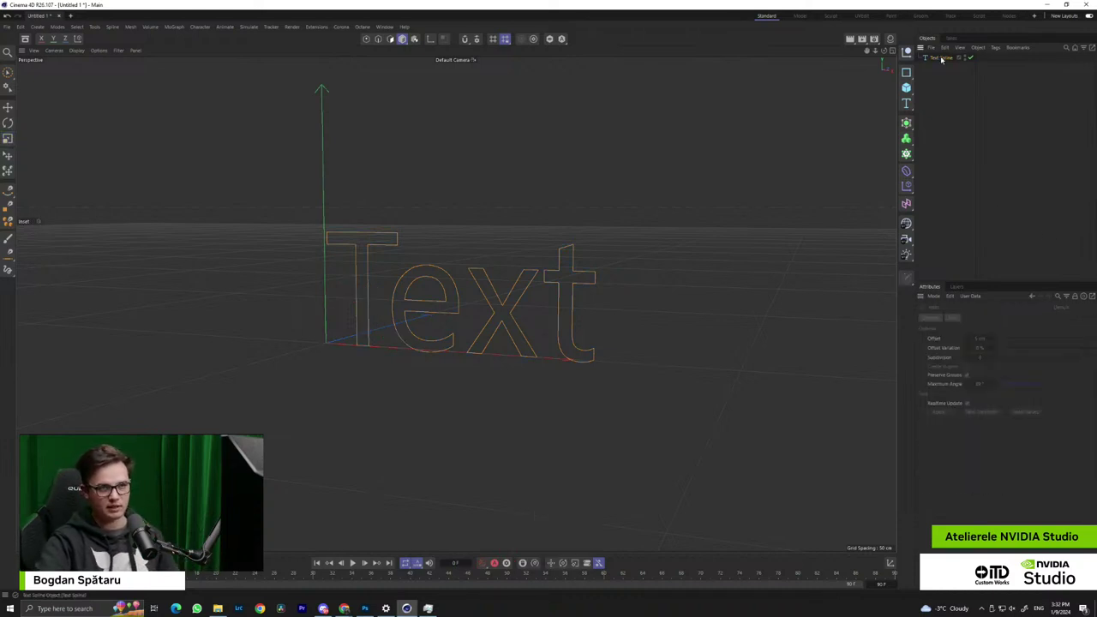
{"action": "left_click", "coordinate": [942, 59]}
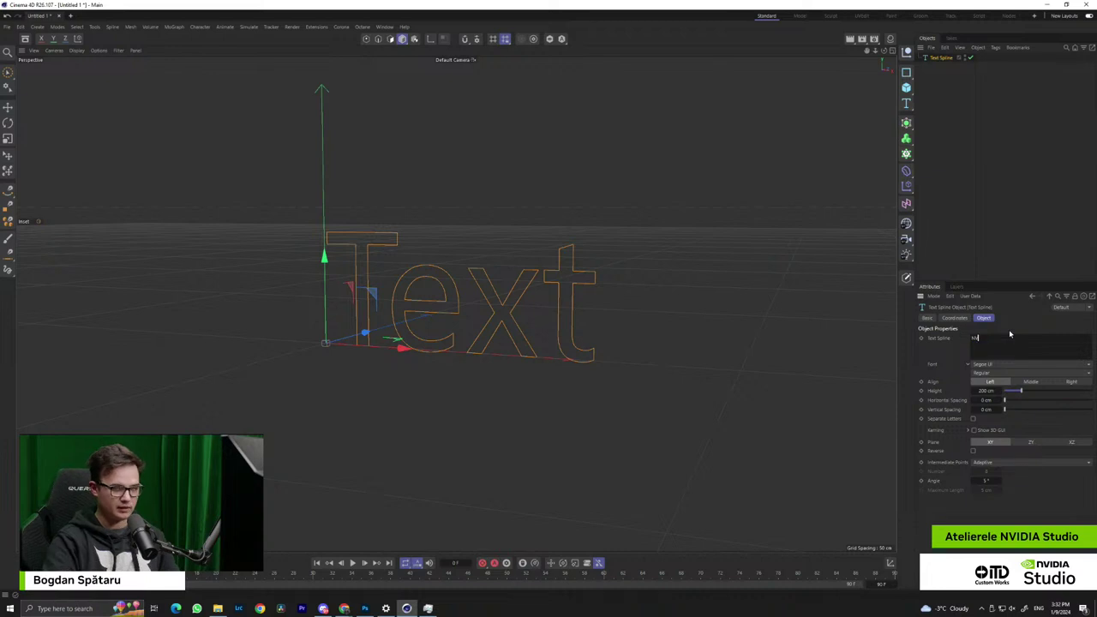
{"action": "left_click", "coordinate": [994, 262]}
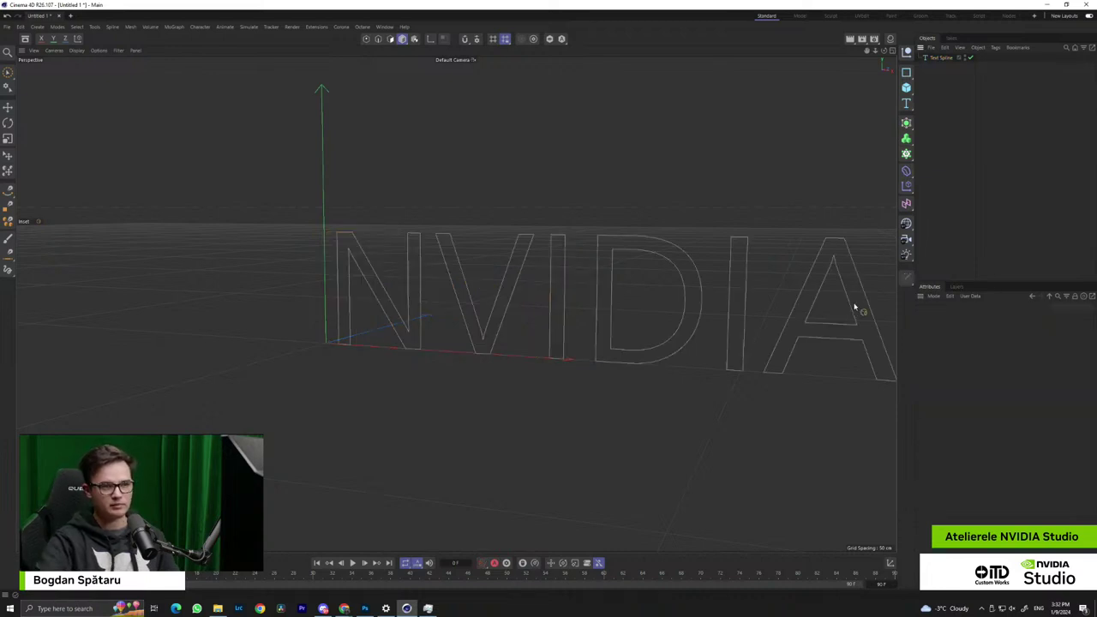
Change the NVIDIA text spline's font to Comic Sans MS
{"action": "left_click", "coordinate": [941, 58]}
{"action": "key", "text": "o"}
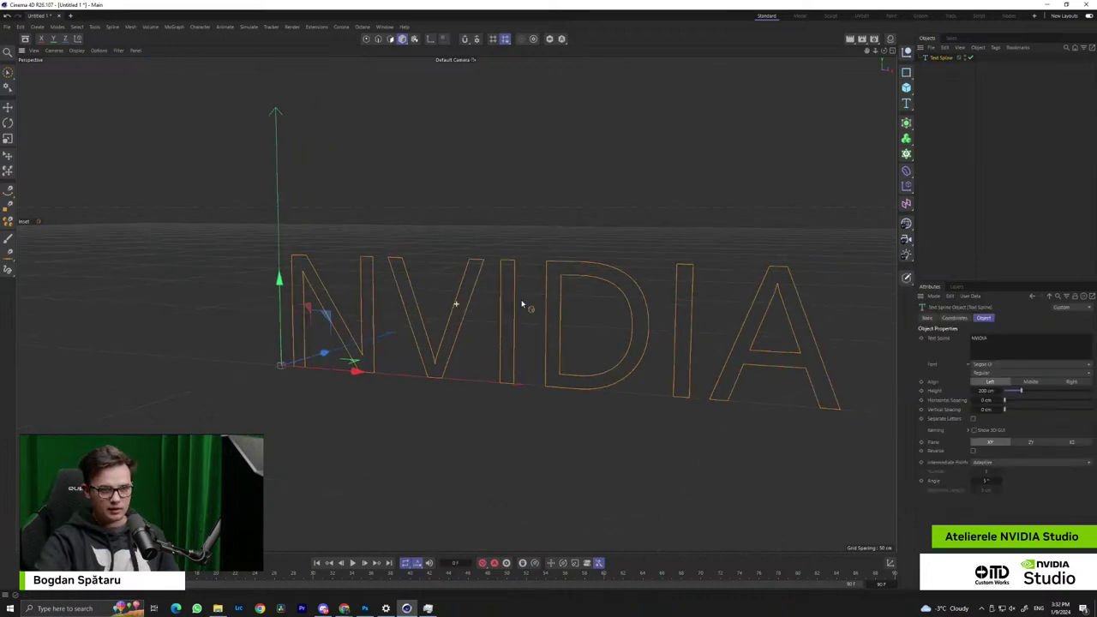
{"action": "left_click", "coordinate": [986, 369]}
{"action": "scroll", "coordinate": [1040, 297], "scroll_direction": "up", "scroll_amount": 15}
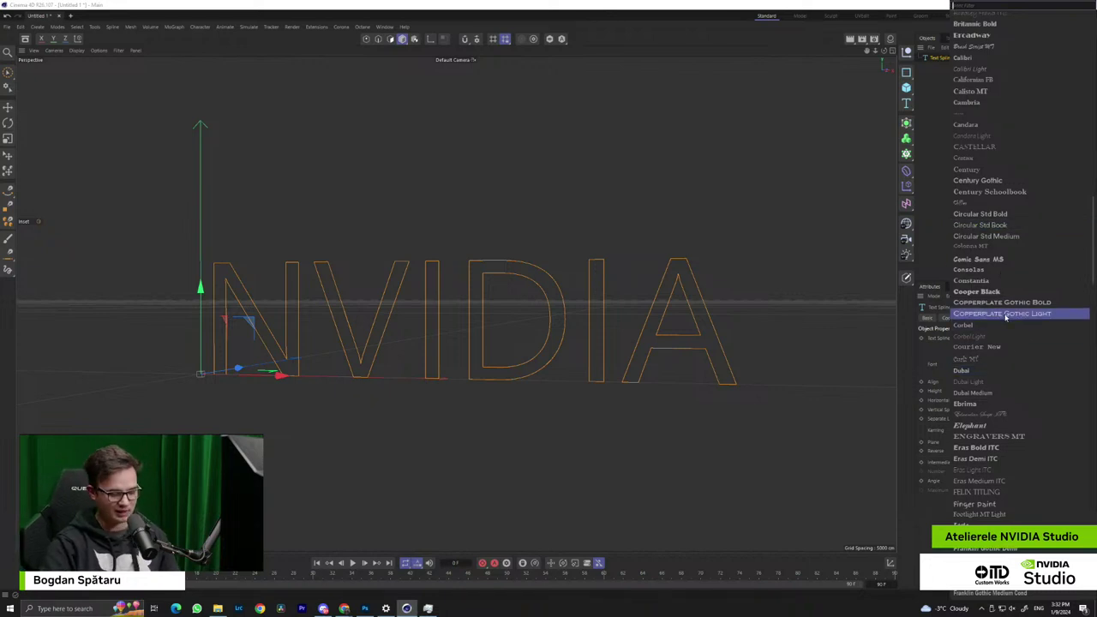
{"action": "type", "text": "comf"}
{"action": "key", "text": "BackSpace"}
{"action": "key", "text": "BackSpace"}
{"action": "type", "text": "m"}
{"action": "key", "text": "BackSpace"}
{"action": "type", "text": "mic"}
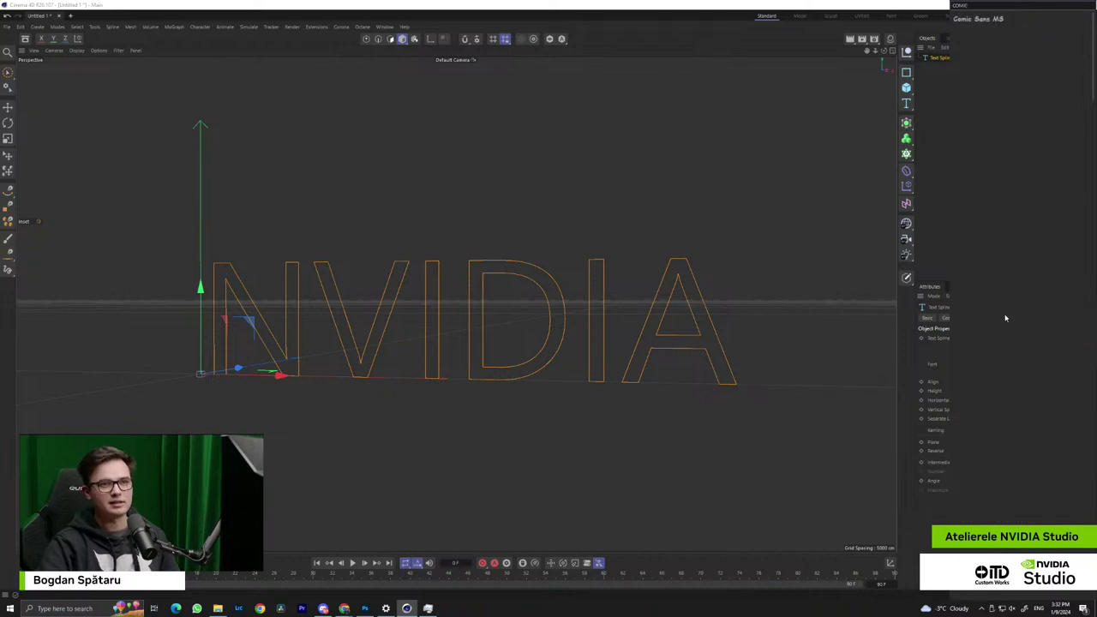
{"action": "left_click", "coordinate": [977, 18]}
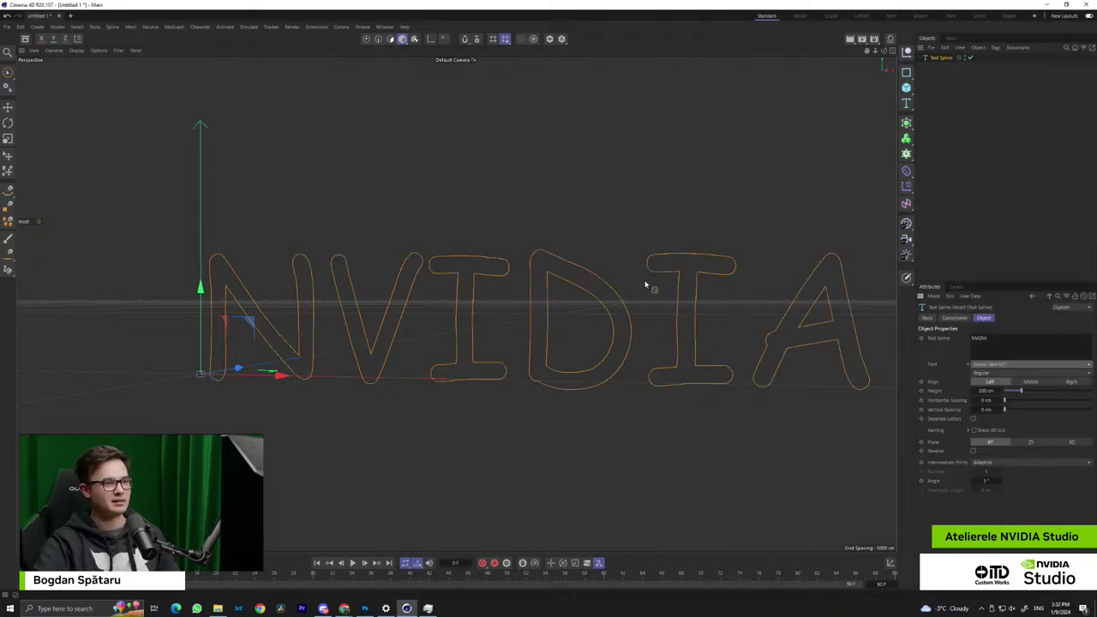
Increase the letter height of the NVIDIA text spline slightly
{"action": "left_click_drag", "start_coordinate": [651, 296], "coordinate": [626, 291], "text": "alt"}
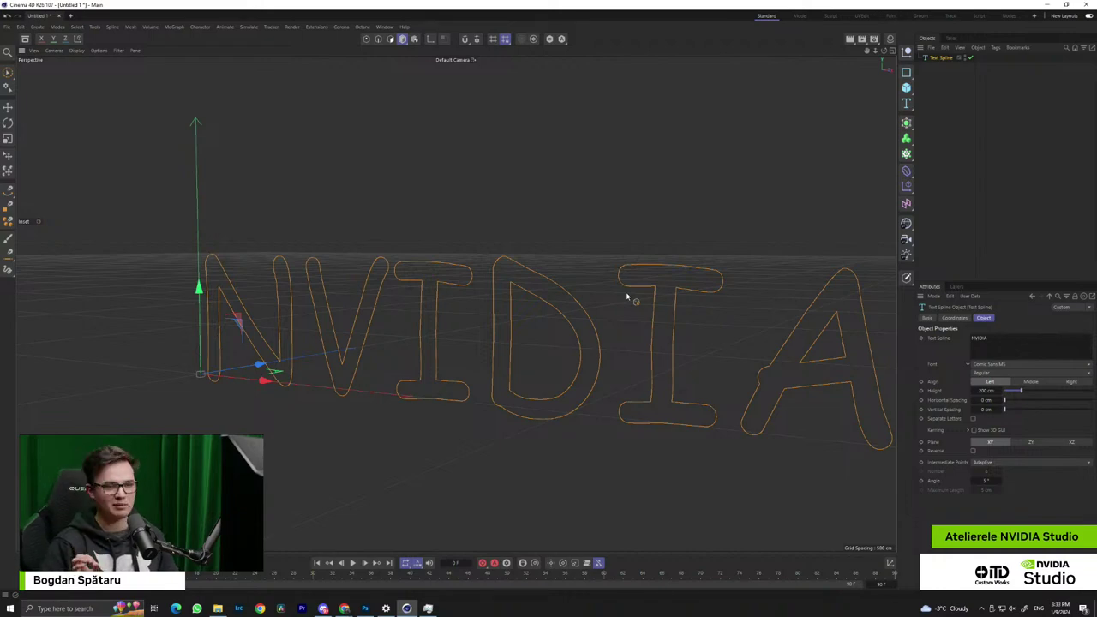
{"action": "left_click_drag", "start_coordinate": [609, 326], "coordinate": [525, 332], "text": "alt"}
{"action": "mouse_move", "coordinate": [562, 387]}
{"action": "left_mouse_down", "text": "alt"}
{"action": "mouse_move", "coordinate": [509, 399]}
{"action": "mouse_move", "coordinate": [615, 337]}
{"action": "mouse_move", "coordinate": [558, 372]}
{"action": "left_mouse_up", "text": "alt"}
{"action": "left_click_drag", "start_coordinate": [661, 321], "coordinate": [580, 328], "text": "alt"}
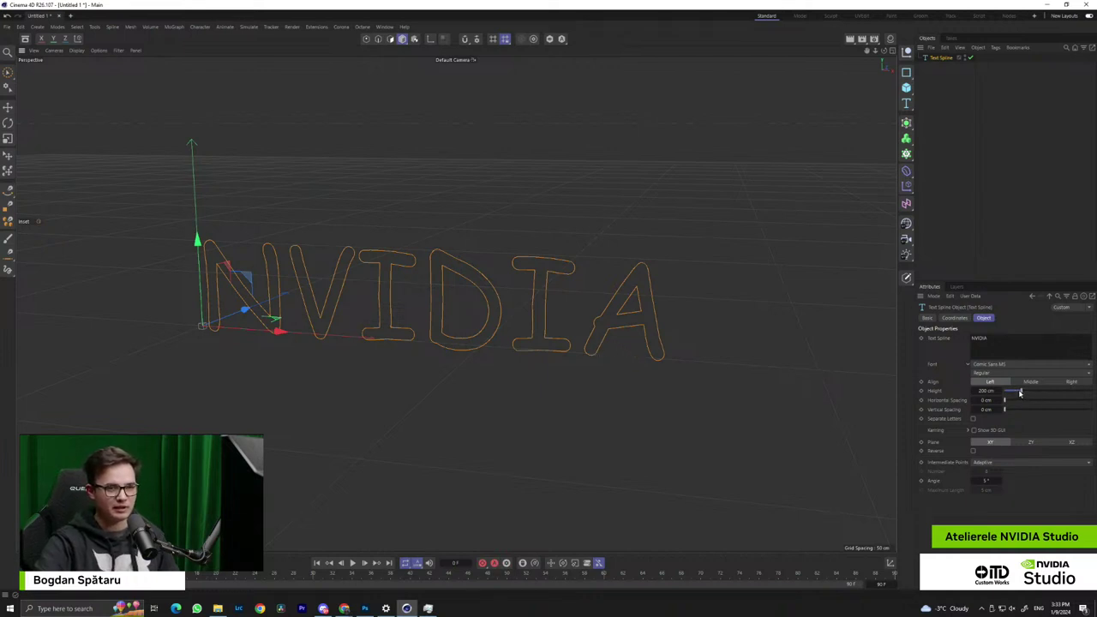
{"action": "mouse_move", "coordinate": [1020, 393]}
{"action": "left_mouse_down"}
{"action": "mouse_move", "coordinate": [1040, 393]}
{"action": "mouse_move", "coordinate": [1023, 396]}
{"action": "left_mouse_up"}
{"action": "left_click_drag", "start_coordinate": [588, 320], "coordinate": [513, 344], "text": "alt"}
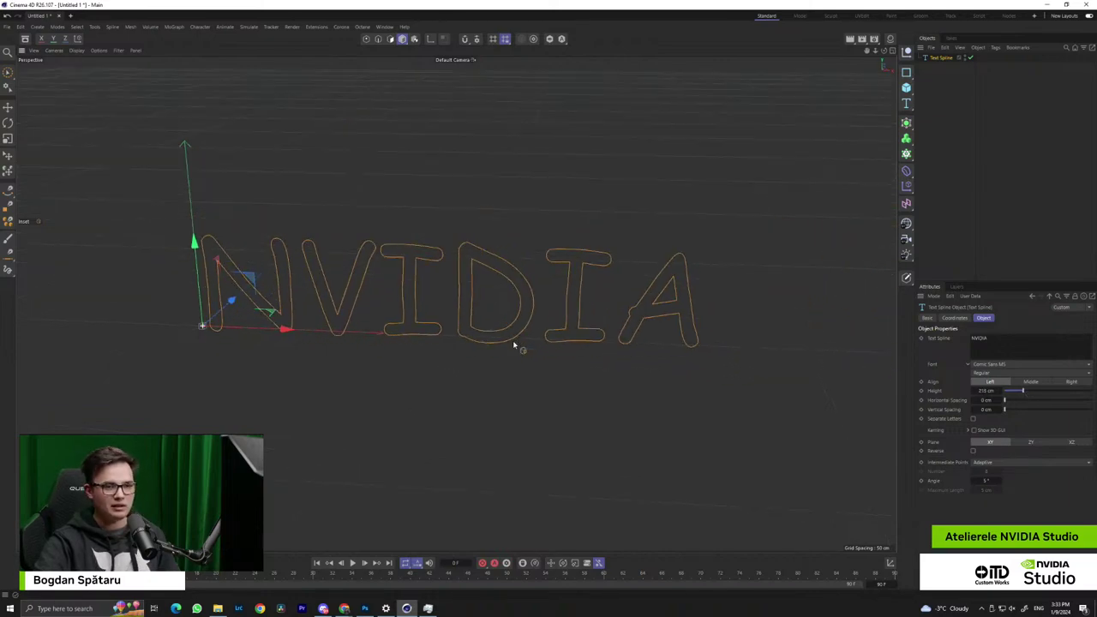
Set the text spline's alignment to Middle and its vertical spacing to 11 cm
{"action": "left_click", "coordinate": [1034, 384]}
{"action": "left_click_drag", "start_coordinate": [500, 320], "coordinate": [671, 356], "text": "alt"}
{"action": "mouse_move", "coordinate": [1019, 413]}
{"action": "left_mouse_down"}
{"action": "mouse_move", "coordinate": [1022, 399]}
{"action": "mouse_move", "coordinate": [1037, 402]}
{"action": "mouse_move", "coordinate": [1003, 408]}
{"action": "left_mouse_up"}
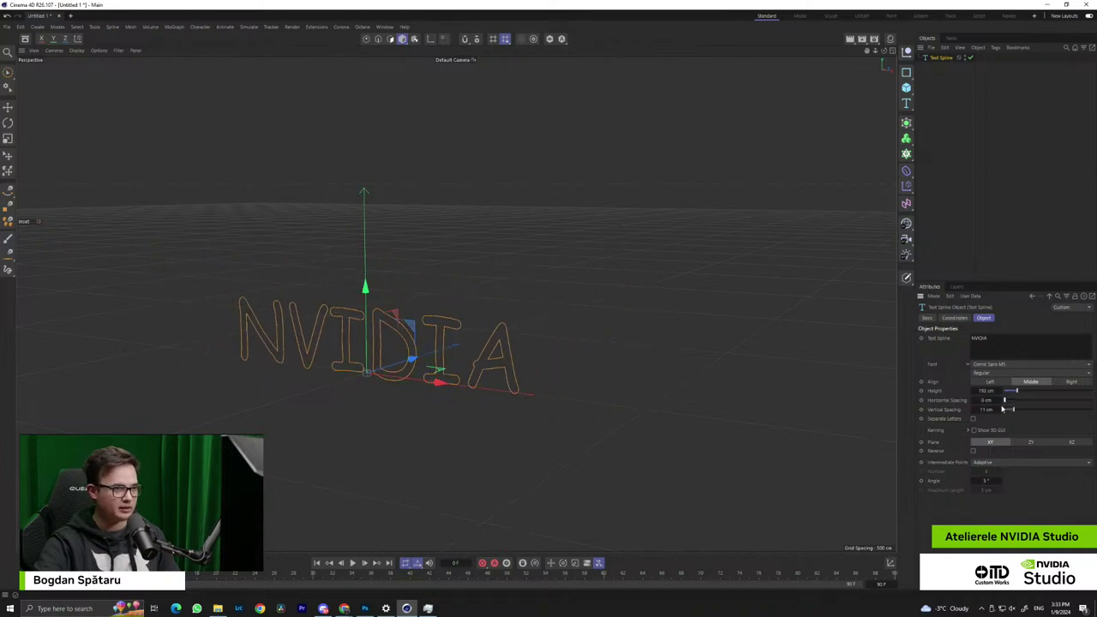
Try horizontal spacings of -100 cm and -10 cm on the text spline
{"action": "left_click", "coordinate": [984, 399]}
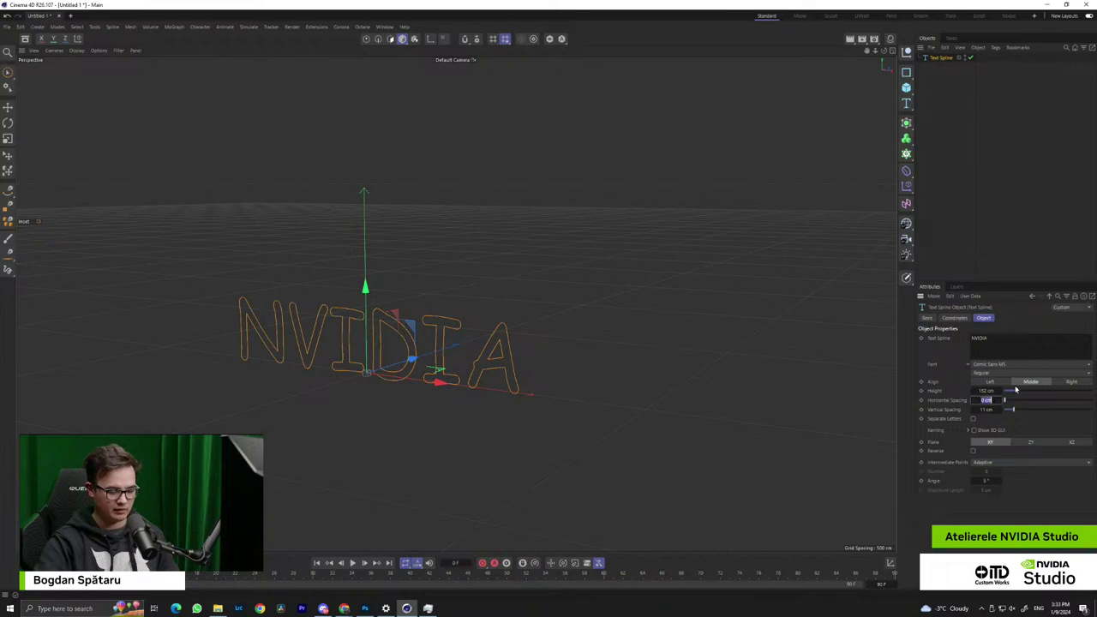
{"action": "key", "text": "Return"}
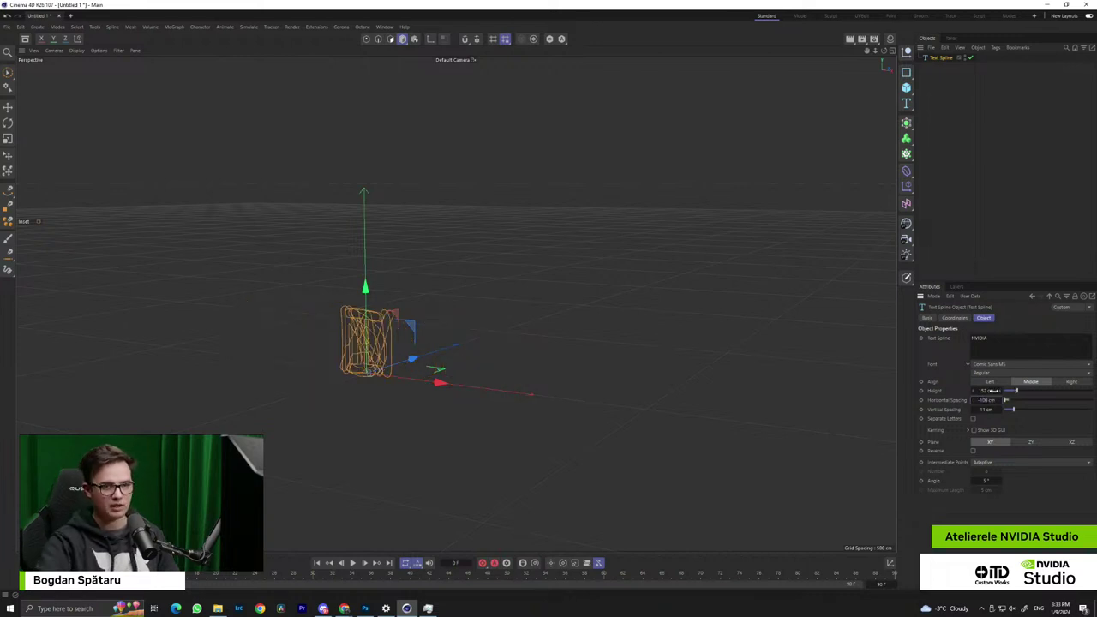
{"action": "key", "text": "Return"}
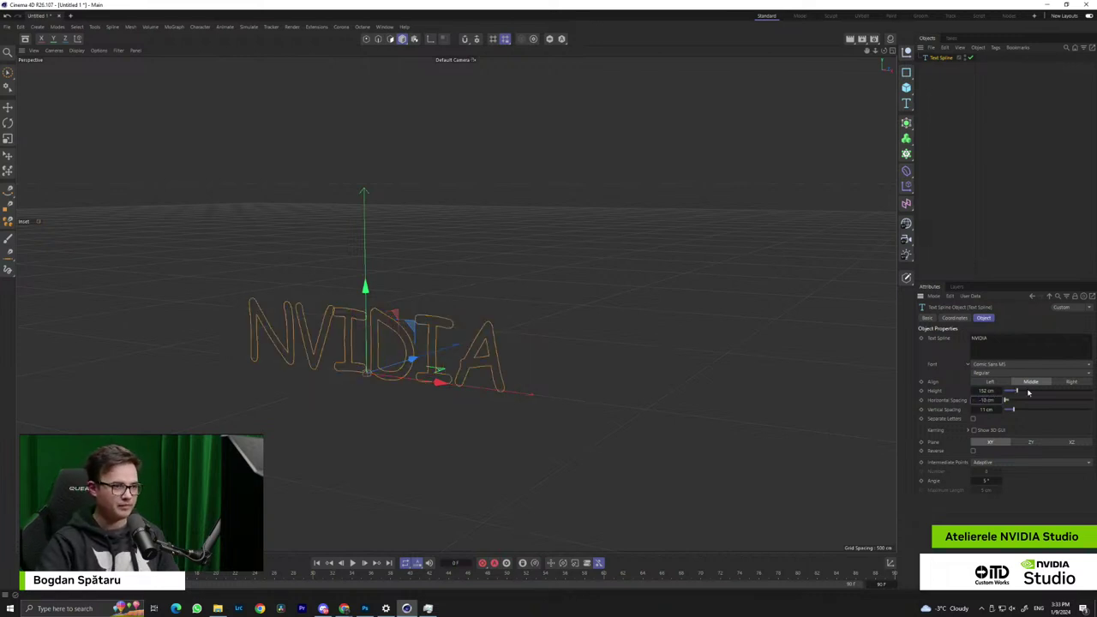
Set the text spline's horizontal spacing to -5 cm
{"action": "mouse_move", "coordinate": [439, 344]}
{"action": "left_mouse_down", "text": "alt"}
{"action": "mouse_move", "coordinate": [489, 338]}
{"action": "mouse_move", "coordinate": [454, 348]}
{"action": "left_mouse_up", "text": "alt"}
{"action": "right_click_drag", "start_coordinate": [319, 337], "coordinate": [446, 340], "text": "alt"}
{"action": "left_click_drag", "start_coordinate": [388, 341], "coordinate": [446, 336], "text": "alt"}
{"action": "double_click", "coordinate": [990, 399]}
{"action": "type", "text": "-5"}
{"action": "key", "text": "Return"}
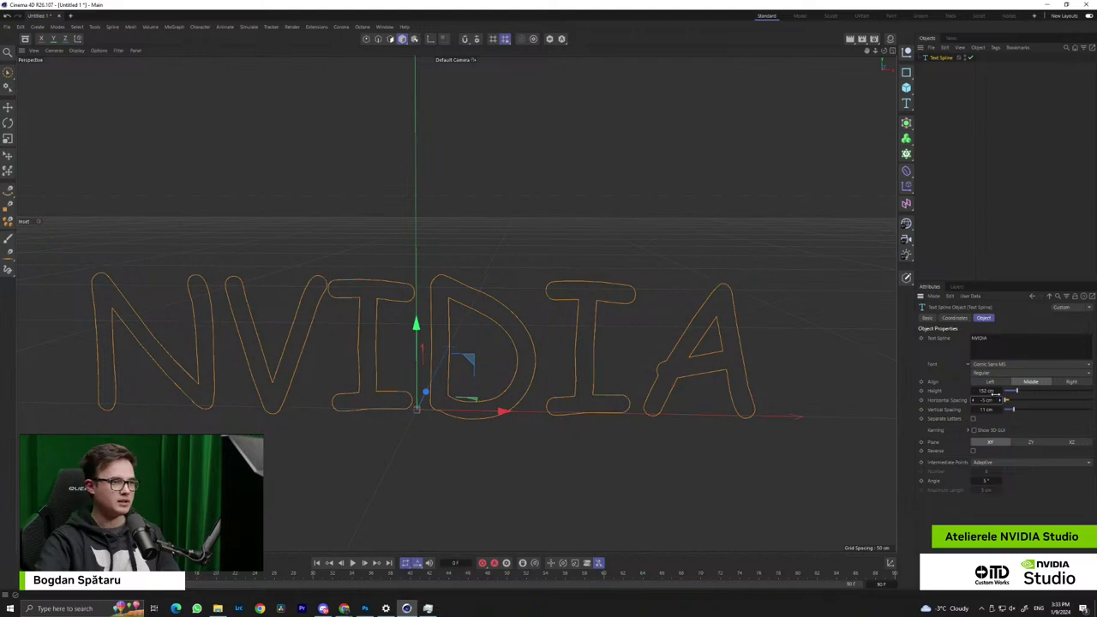
Add an Extrude generator and make the text spline its child to give the letters depth
{"action": "left_click_drag", "start_coordinate": [489, 268], "coordinate": [563, 385], "text": "alt"}
{"action": "middle_click_drag", "start_coordinate": [563, 386], "coordinate": [563, 358], "text": "alt"}
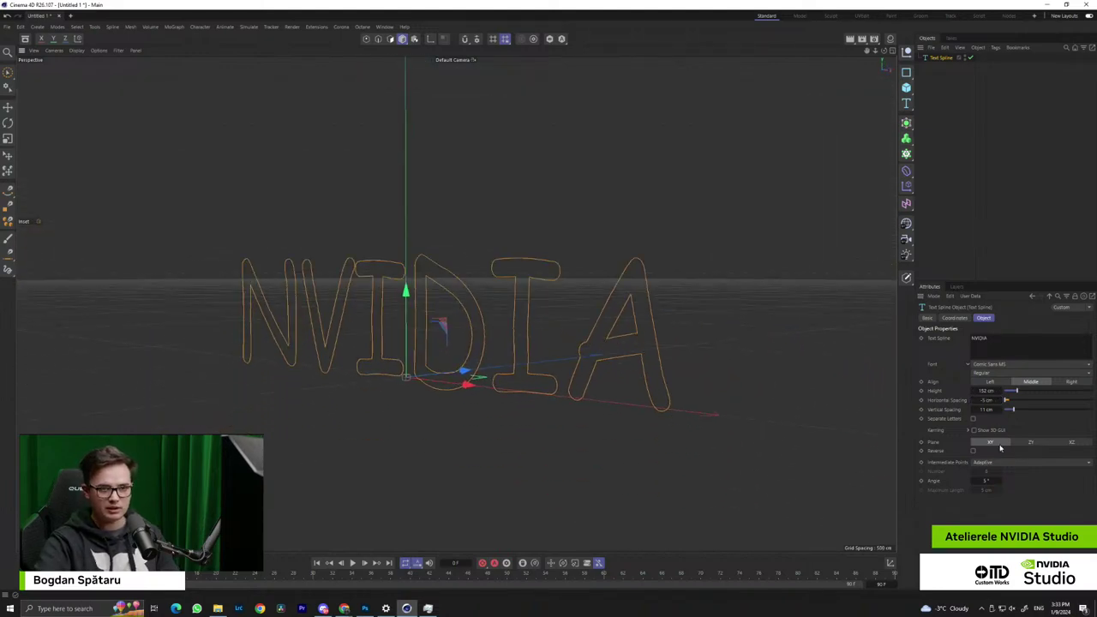
{"action": "left_click", "coordinate": [906, 125]}
{"action": "left_click", "coordinate": [943, 156]}
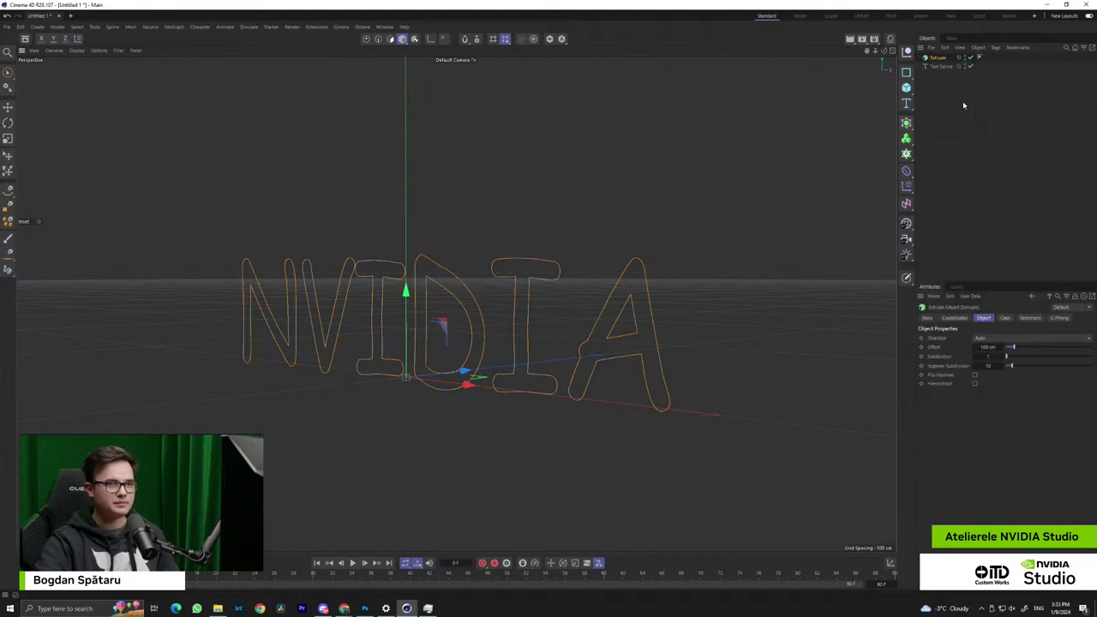
{"action": "mouse_move", "coordinate": [942, 68]}
{"action": "left_mouse_down"}
{"action": "mouse_move", "coordinate": [952, 90]}
{"action": "mouse_move", "coordinate": [941, 59]}
{"action": "left_mouse_up"}
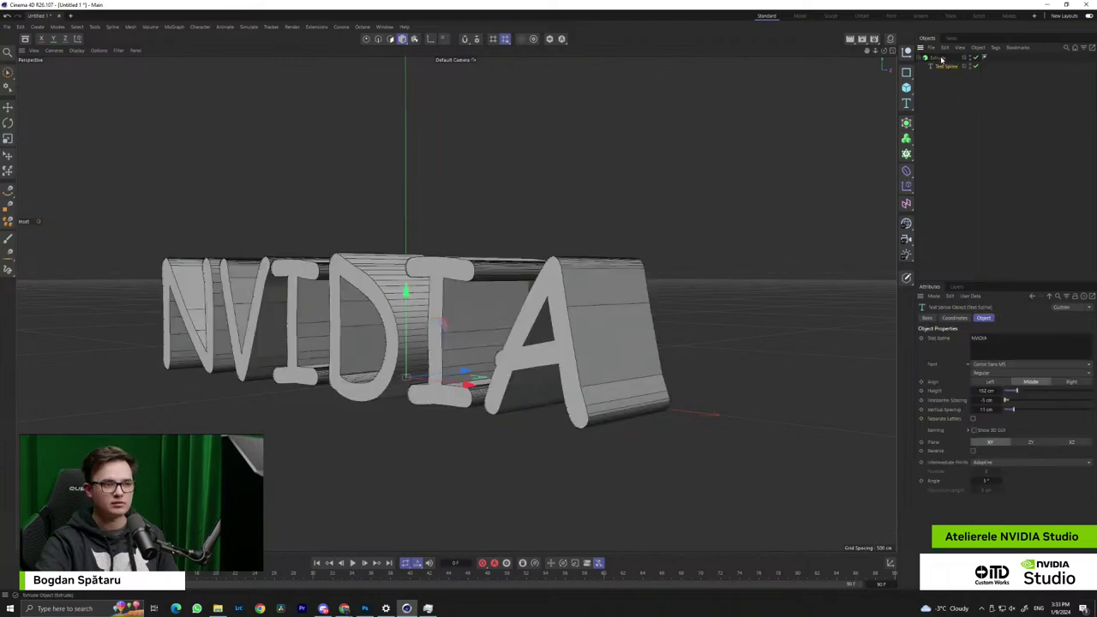
Reduce the Extrude generator's offset to 16 cm for thinner letters
{"action": "left_click", "coordinate": [941, 58]}
{"action": "left_click_drag", "start_coordinate": [534, 223], "coordinate": [484, 281], "text": "alt"}
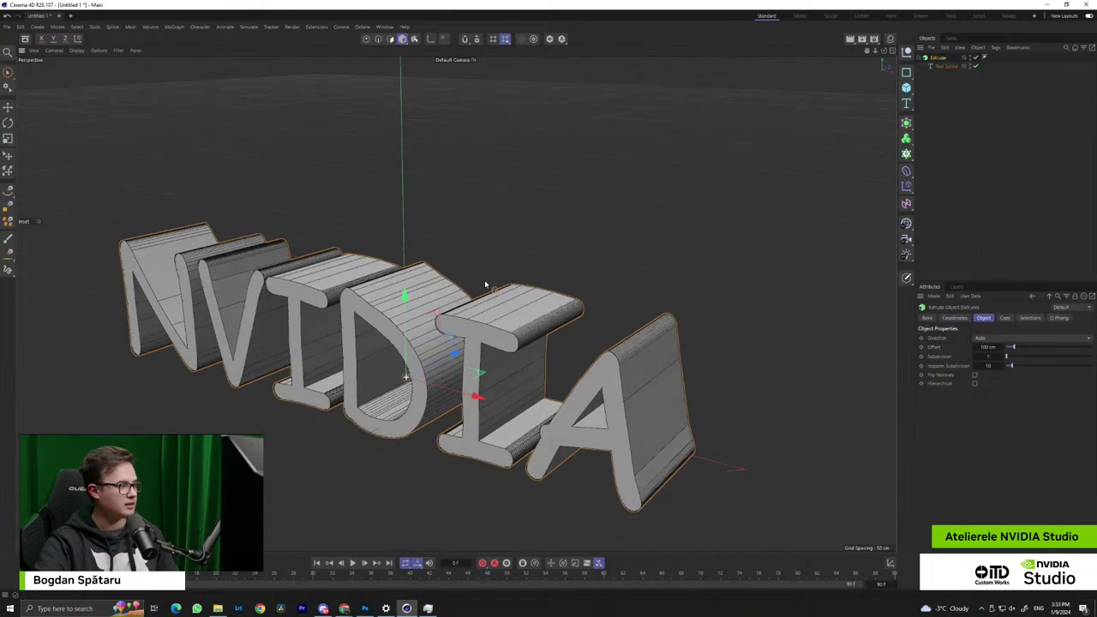
{"action": "mouse_move", "coordinate": [561, 321]}
{"action": "left_mouse_down", "text": "alt"}
{"action": "mouse_move", "coordinate": [574, 300]}
{"action": "mouse_move", "coordinate": [583, 318]}
{"action": "left_mouse_up", "text": "alt"}
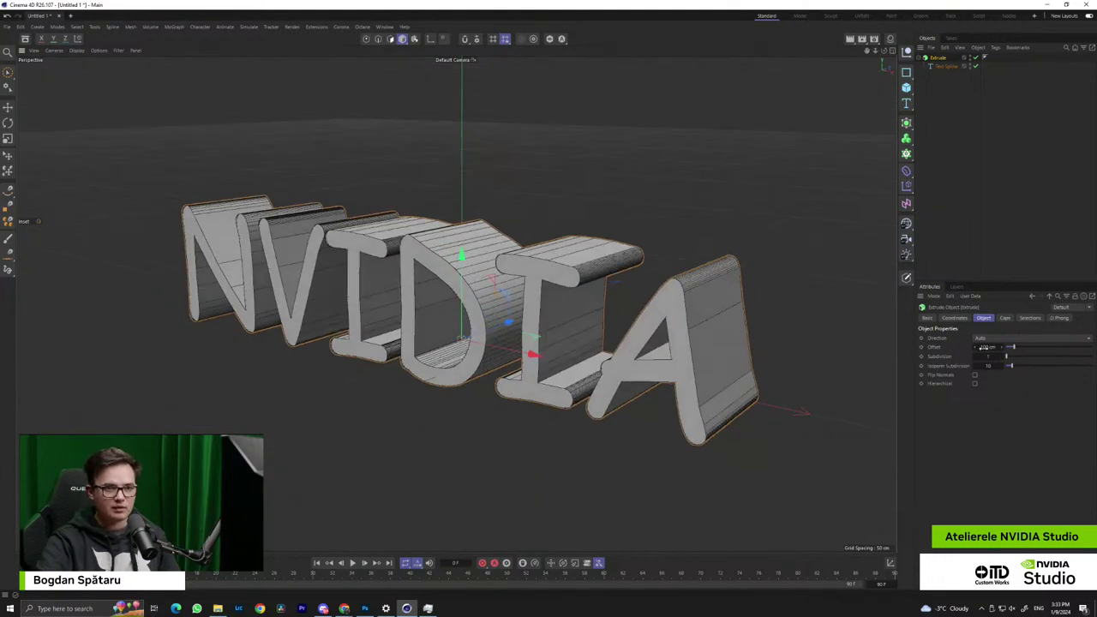
{"action": "mouse_move", "coordinate": [988, 348]}
{"action": "left_mouse_down"}
{"action": "mouse_move", "coordinate": [1007, 347]}
{"action": "mouse_move", "coordinate": [977, 347]}
{"action": "mouse_move", "coordinate": [992, 347]}
{"action": "left_mouse_up"}
{"action": "left_click_drag", "start_coordinate": [807, 321], "coordinate": [691, 344], "text": "alt"}
{"action": "right_click_drag", "start_coordinate": [690, 343], "coordinate": [579, 302], "text": "alt"}
{"action": "middle_click_drag", "start_coordinate": [578, 302], "coordinate": [565, 370], "text": "alt"}
{"action": "left_click_drag", "start_coordinate": [566, 370], "coordinate": [490, 348], "text": "alt"}
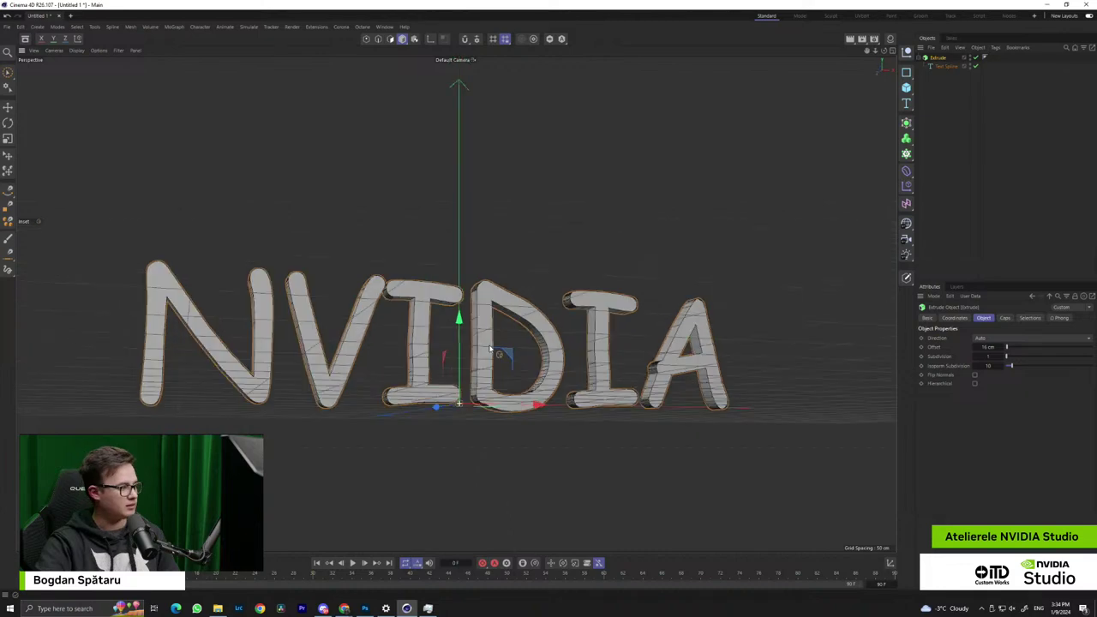
Set the Extrude generator's subdivision to 2
{"action": "left_click_drag", "start_coordinate": [674, 358], "coordinate": [546, 321], "text": "alt"}
{"action": "right_click_drag", "start_coordinate": [546, 321], "coordinate": [621, 330], "text": "alt"}
{"action": "left_click_drag", "start_coordinate": [1016, 358], "coordinate": [1012, 361]}
{"action": "double_click", "coordinate": [987, 356]}
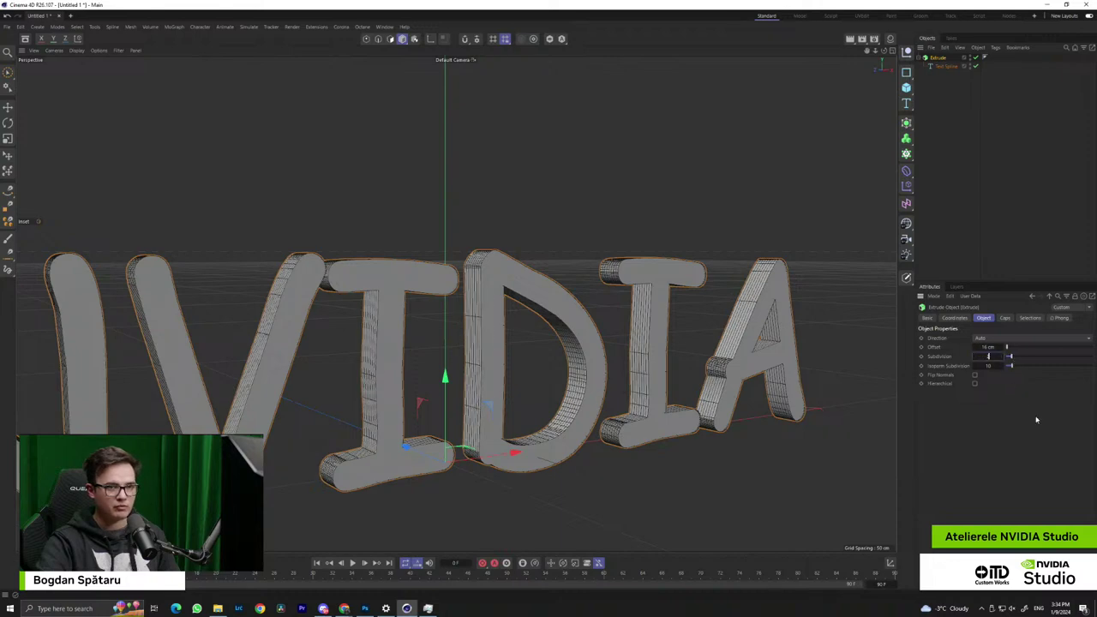
{"action": "type", "text": "2"}
{"action": "key", "text": "Return"}
Give the extruded text's caps a round bevel with a size of about 3.47 cm
{"action": "left_click_drag", "start_coordinate": [573, 350], "coordinate": [632, 363], "text": "alt"}
{"action": "scroll", "coordinate": [570, 379], "scroll_direction": "down", "scroll_amount": 4}
{"action": "left_click", "coordinate": [1005, 318]}
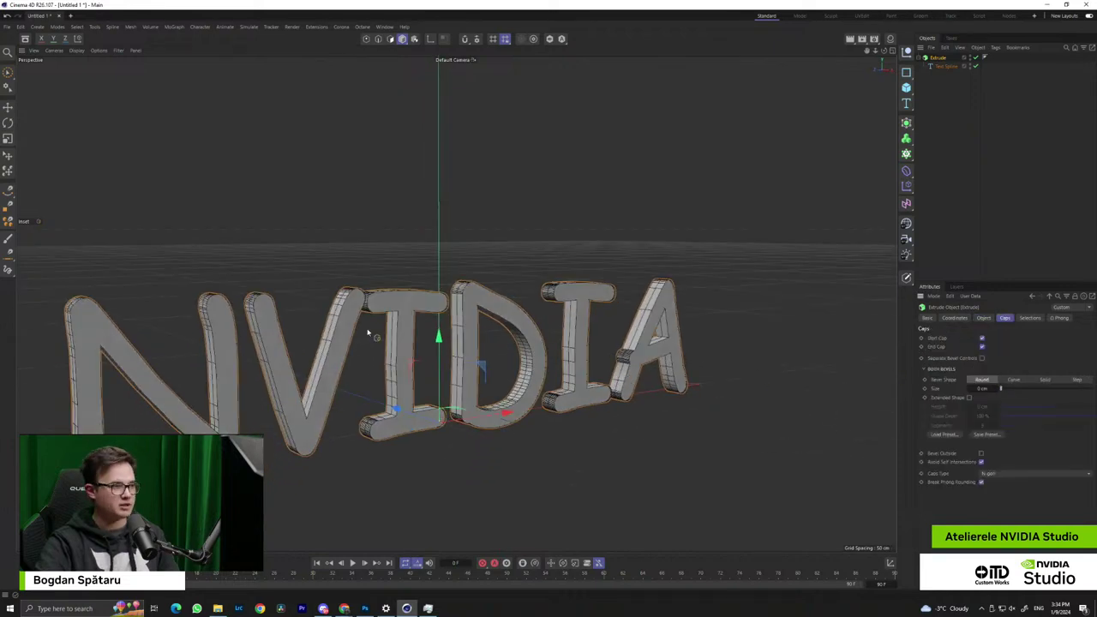
{"action": "scroll", "coordinate": [260, 379], "scroll_direction": "up", "scroll_amount": 5}
{"action": "left_click_drag", "start_coordinate": [262, 380], "coordinate": [319, 288], "text": "alt"}
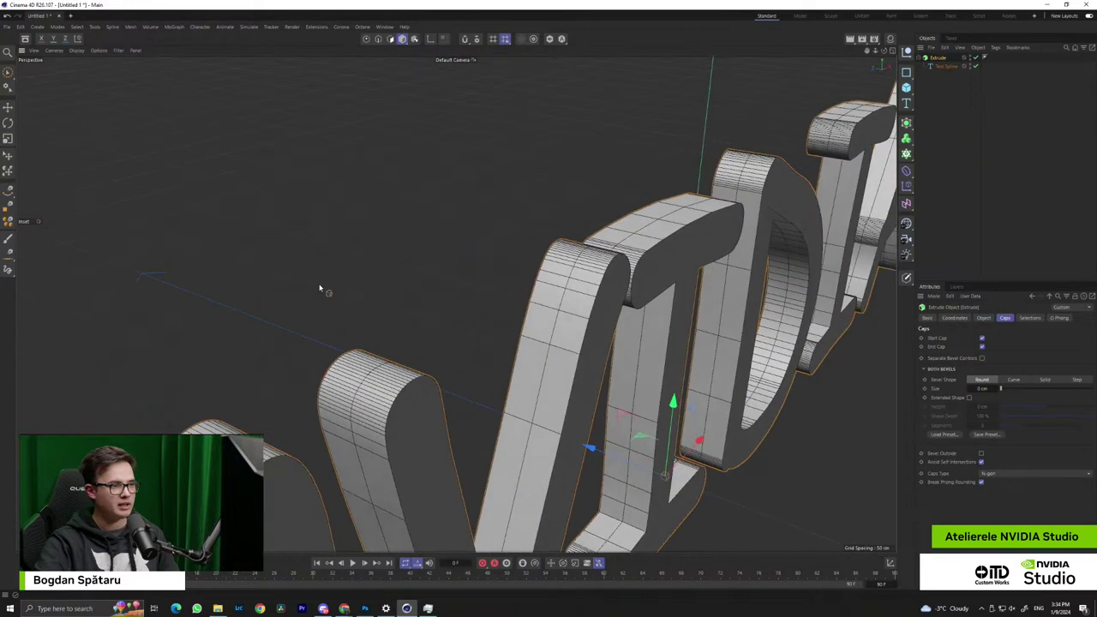
{"action": "left_click_drag", "start_coordinate": [407, 405], "coordinate": [285, 246], "text": "alt"}
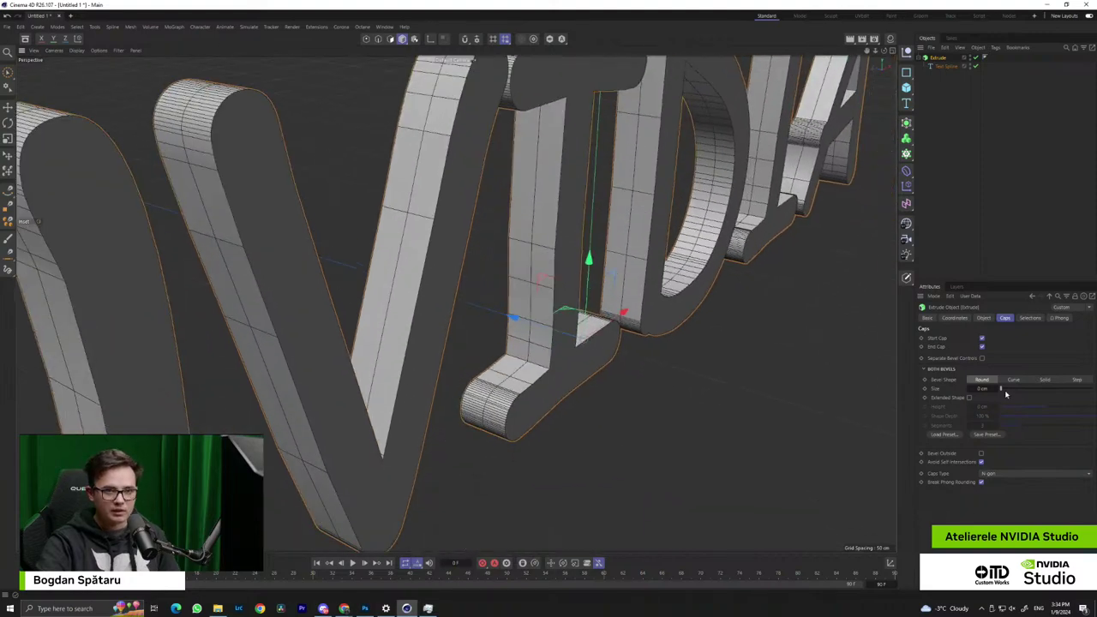
{"action": "mouse_move", "coordinate": [1005, 390]}
{"action": "left_mouse_down"}
{"action": "mouse_move", "coordinate": [1017, 390]}
{"action": "mouse_move", "coordinate": [1004, 390]}
{"action": "left_mouse_up"}
Examine the bevelled NVIDIA letters from several angles
{"action": "left_click_drag", "start_coordinate": [502, 329], "coordinate": [455, 303], "text": "alt"}
{"action": "scroll", "coordinate": [578, 367], "scroll_direction": "down", "scroll_amount": 8}
{"action": "left_click_drag", "start_coordinate": [585, 367], "coordinate": [703, 372], "text": "alt"}
{"action": "middle_click_drag", "start_coordinate": [703, 373], "coordinate": [594, 359], "text": "alt"}
{"action": "left_click_drag", "start_coordinate": [351, 385], "coordinate": [384, 361], "text": "alt"}
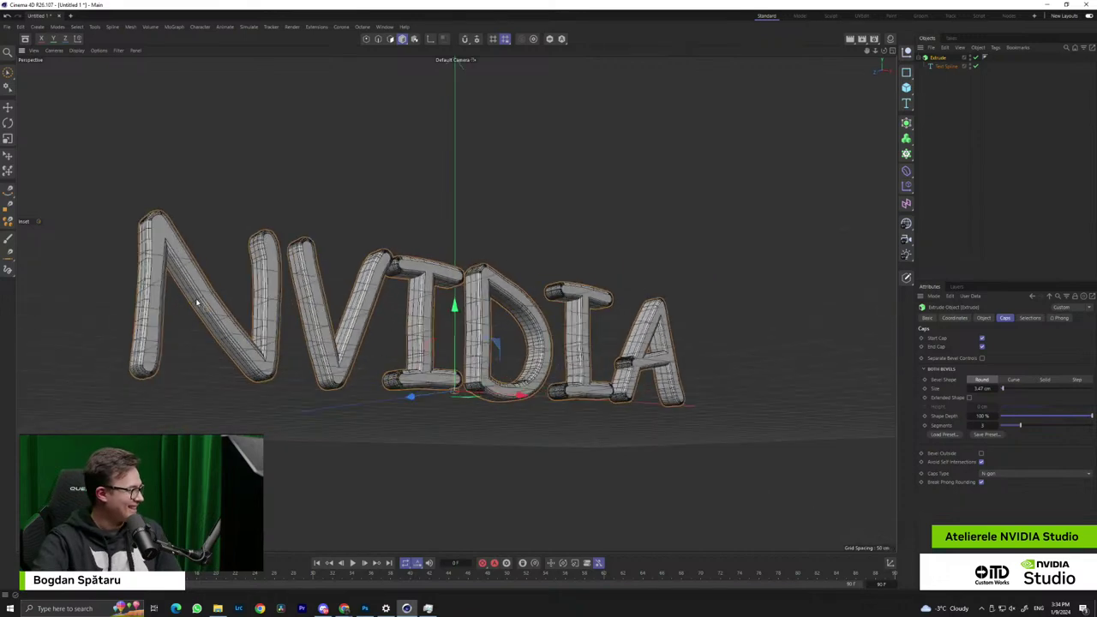
{"action": "left_click_drag", "start_coordinate": [281, 307], "coordinate": [498, 408], "text": "alt"}
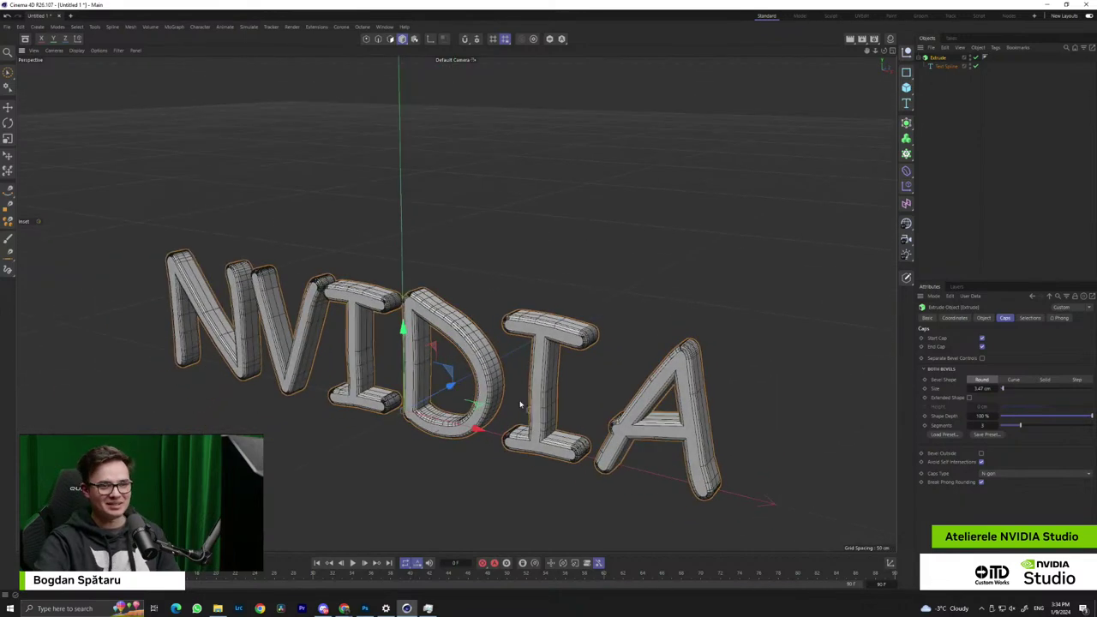
{"action": "left_click_drag", "start_coordinate": [400, 363], "coordinate": [484, 375], "text": "alt"}
{"action": "left_click_drag", "start_coordinate": [648, 375], "coordinate": [614, 361], "text": "alt"}
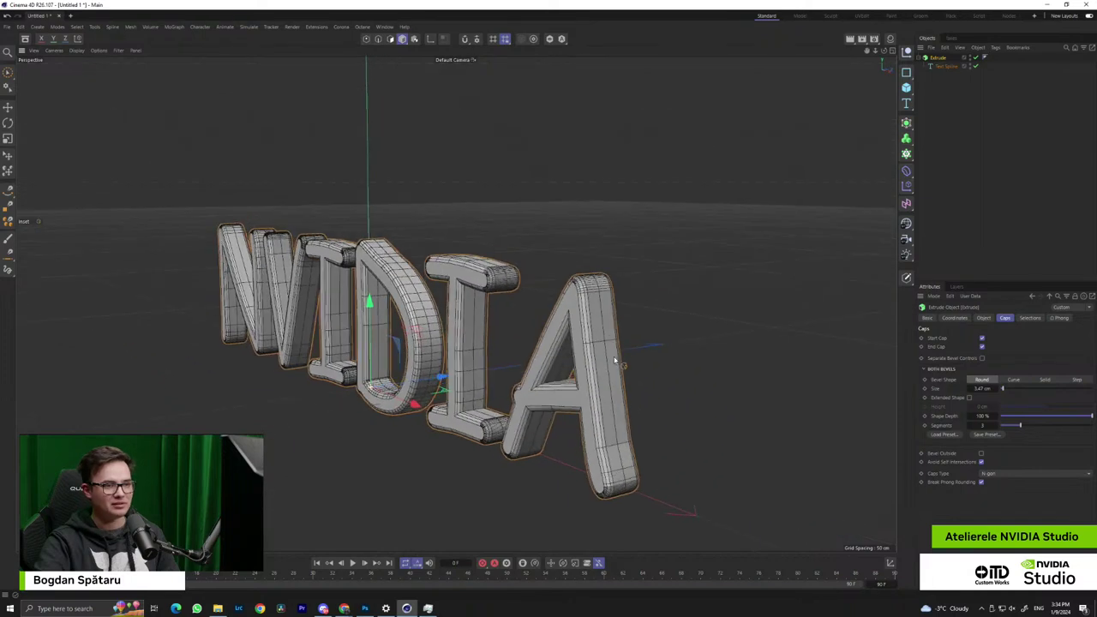
Add a Remesh generator and make the Extrude object its child
{"action": "left_click", "coordinate": [906, 122]}
{"action": "left_click", "coordinate": [942, 254]}
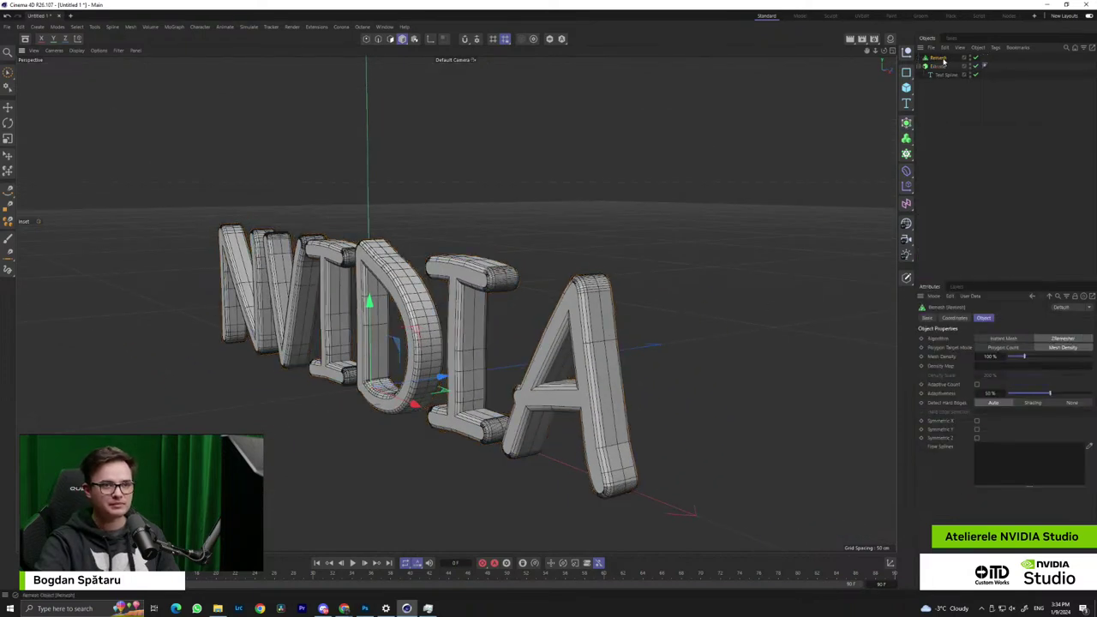
{"action": "left_click_drag", "start_coordinate": [942, 66], "coordinate": [939, 57]}
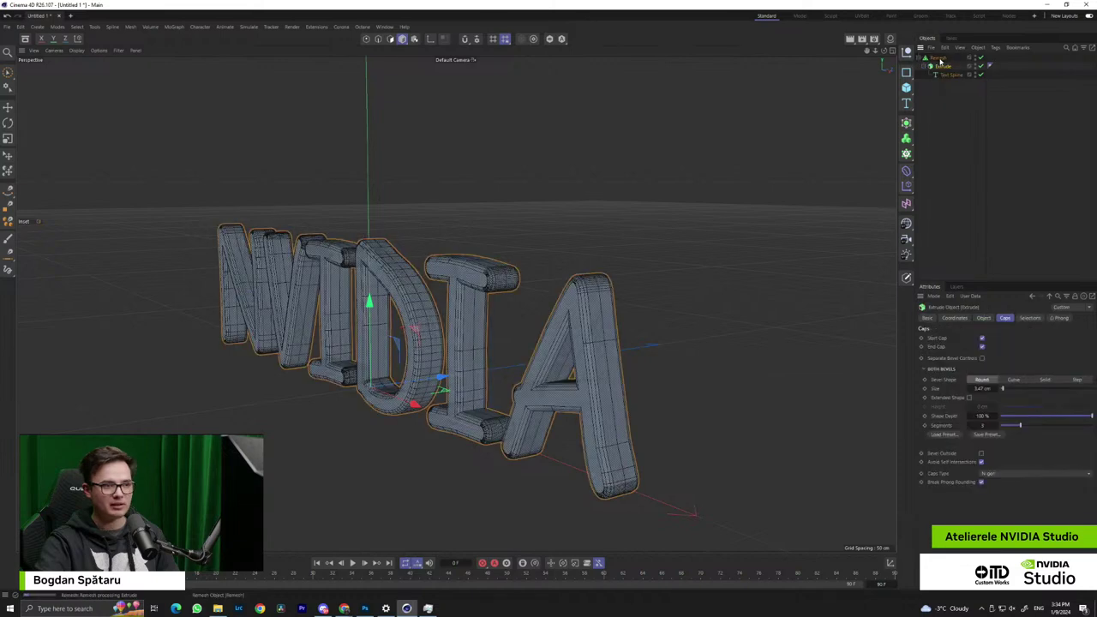
Examine the remeshed topology of the NVIDIA letters up close and from several angles
{"action": "left_click_drag", "start_coordinate": [424, 372], "coordinate": [521, 371], "text": "alt"}
{"action": "scroll", "coordinate": [408, 326], "scroll_direction": "down", "scroll_amount": 3}
{"action": "left_click_drag", "start_coordinate": [291, 304], "coordinate": [351, 356], "text": "alt"}
{"action": "scroll", "coordinate": [376, 349], "scroll_direction": "up", "scroll_amount": 8}
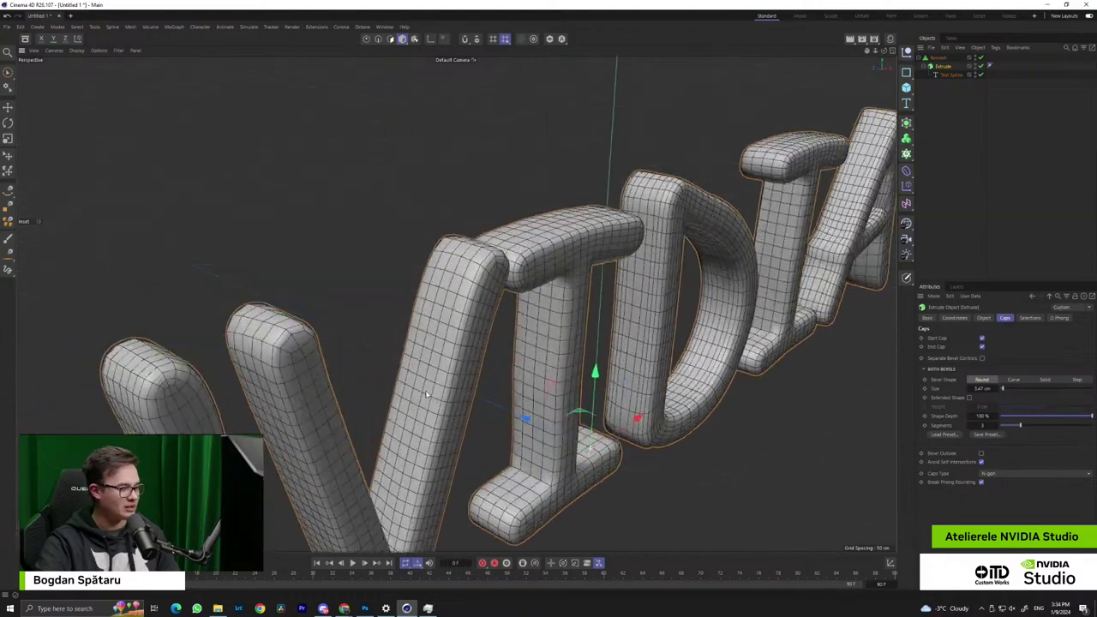
{"action": "left_click_drag", "start_coordinate": [426, 393], "coordinate": [411, 372], "text": "alt"}
{"action": "middle_click_drag", "start_coordinate": [545, 369], "coordinate": [338, 345], "text": "alt"}
{"action": "right_click_drag", "start_coordinate": [538, 341], "coordinate": [370, 336], "text": "alt"}
{"action": "left_click_drag", "start_coordinate": [370, 337], "coordinate": [342, 310], "text": "alt"}
{"action": "right_click_drag", "start_coordinate": [337, 367], "coordinate": [469, 335], "text": "alt"}
{"action": "left_click_drag", "start_coordinate": [383, 345], "coordinate": [519, 347], "text": "alt"}
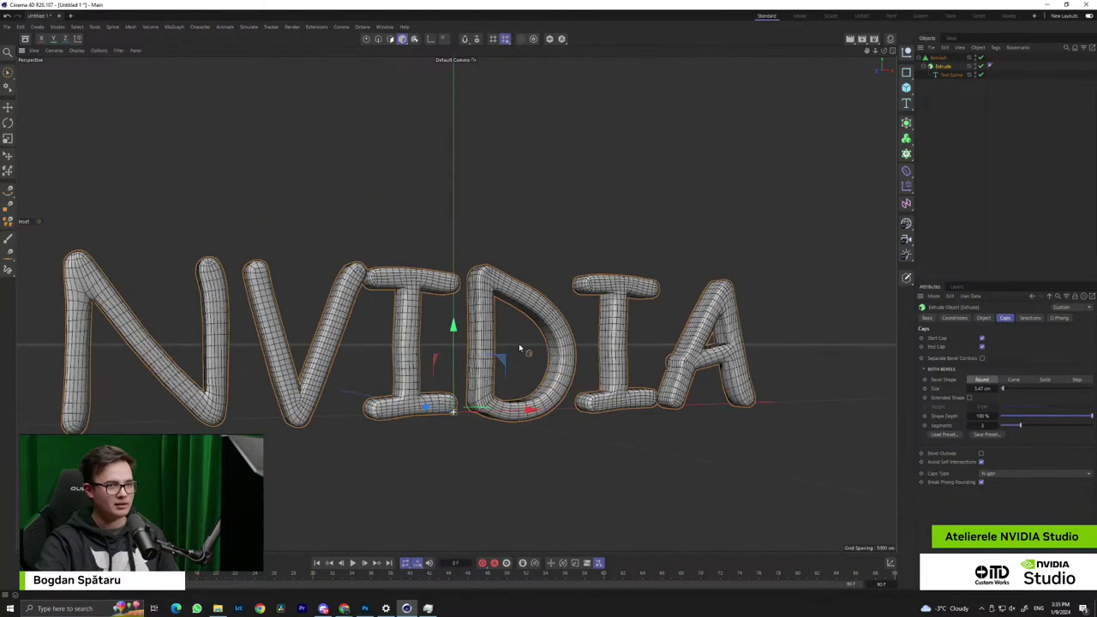
Rename the Remesh generator "nvidia studio" and collapse its hierarchy in the object list
{"action": "left_click", "coordinate": [939, 58]}
{"action": "double_click", "coordinate": [939, 58]}
{"action": "key", "text": "Caps_Lock"}
{"action": "type", "text": "nvidia i studio"}
{"action": "key", "text": "Return"}
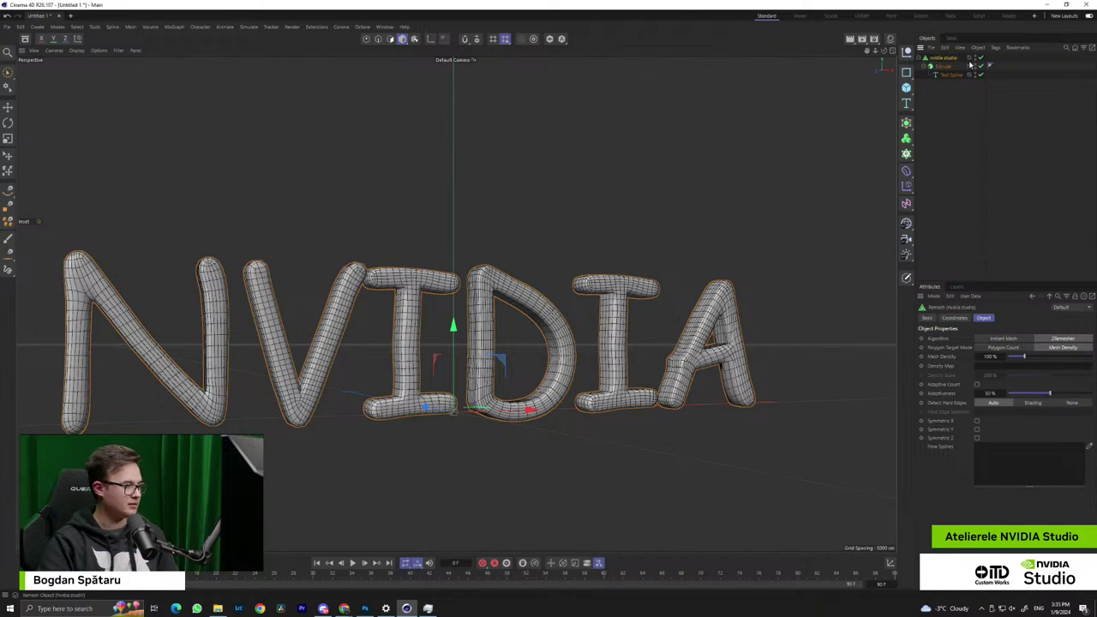
{"action": "left_click_drag", "start_coordinate": [648, 191], "coordinate": [642, 243], "text": "alt"}
{"action": "left_click", "coordinate": [920, 58]}
{"action": "left_click_drag", "start_coordinate": [657, 187], "coordinate": [603, 278], "text": "alt"}
{"action": "scroll", "coordinate": [604, 278], "scroll_direction": "down", "scroll_amount": 4}
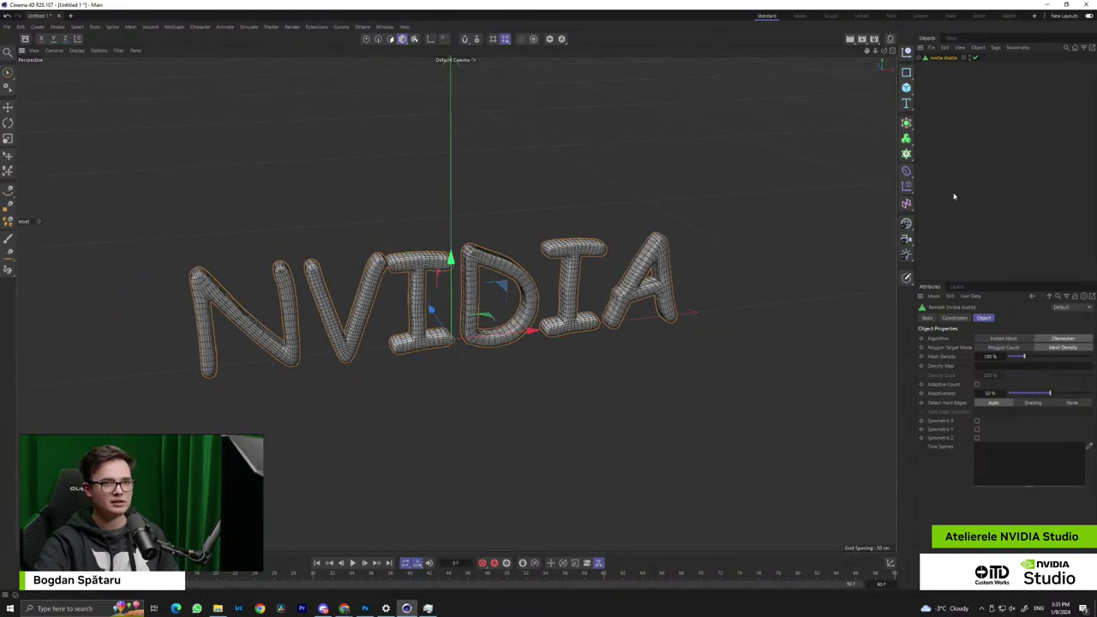
Add a Bend deformer to the scene
{"action": "left_click", "coordinate": [906, 172]}
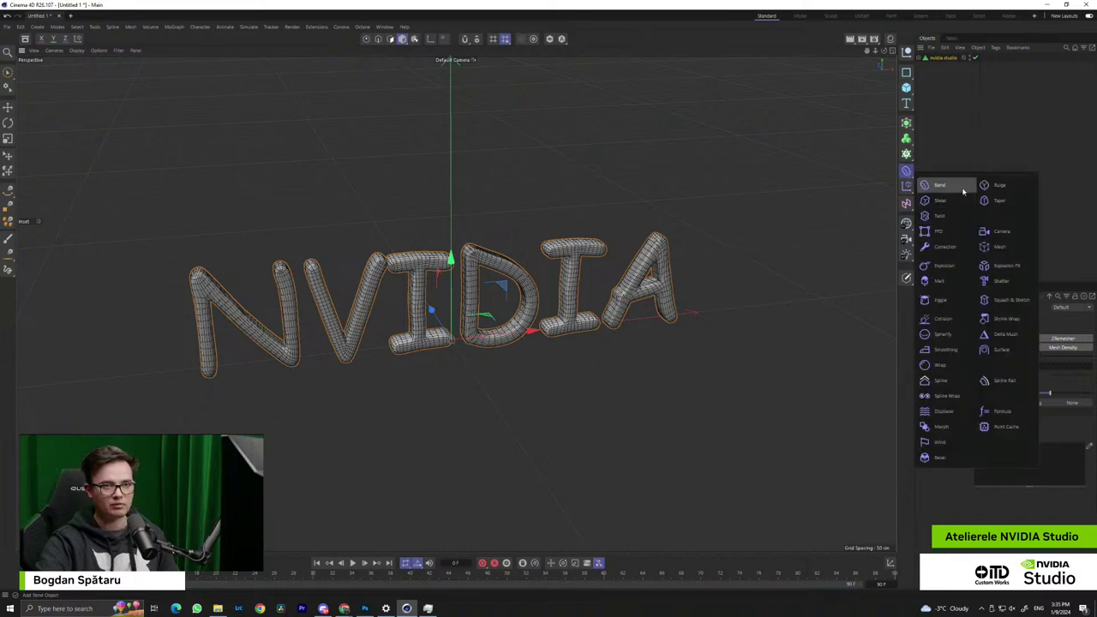
{"action": "left_click", "coordinate": [940, 185]}
{"action": "left_click_drag", "start_coordinate": [667, 246], "coordinate": [644, 229], "text": "alt"}
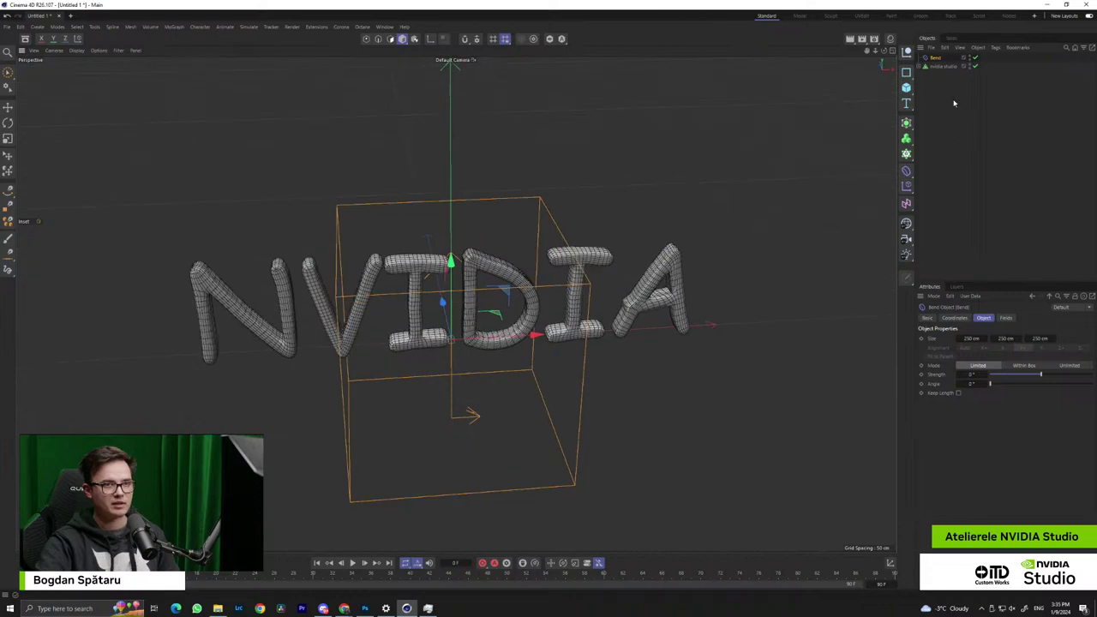
Create a polygon copy of the nvidia studio generator with Current State to Object
{"action": "left_click_drag", "start_coordinate": [939, 66], "coordinate": [938, 53]}
{"action": "right_click", "coordinate": [942, 67]}
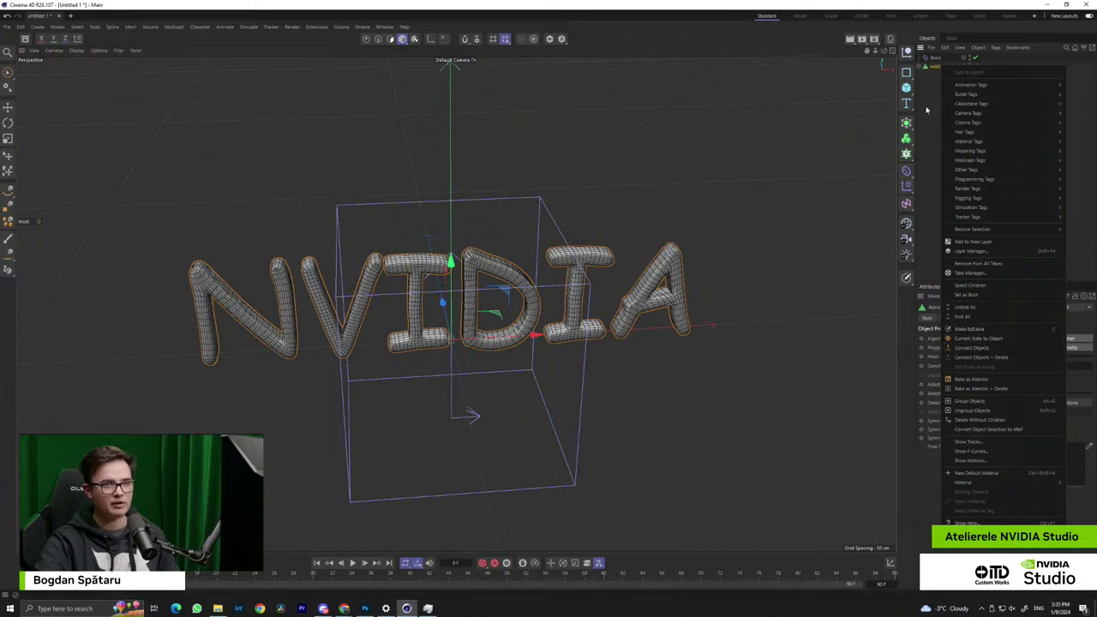
{"action": "left_click", "coordinate": [928, 108]}
{"action": "right_click", "coordinate": [949, 68]}
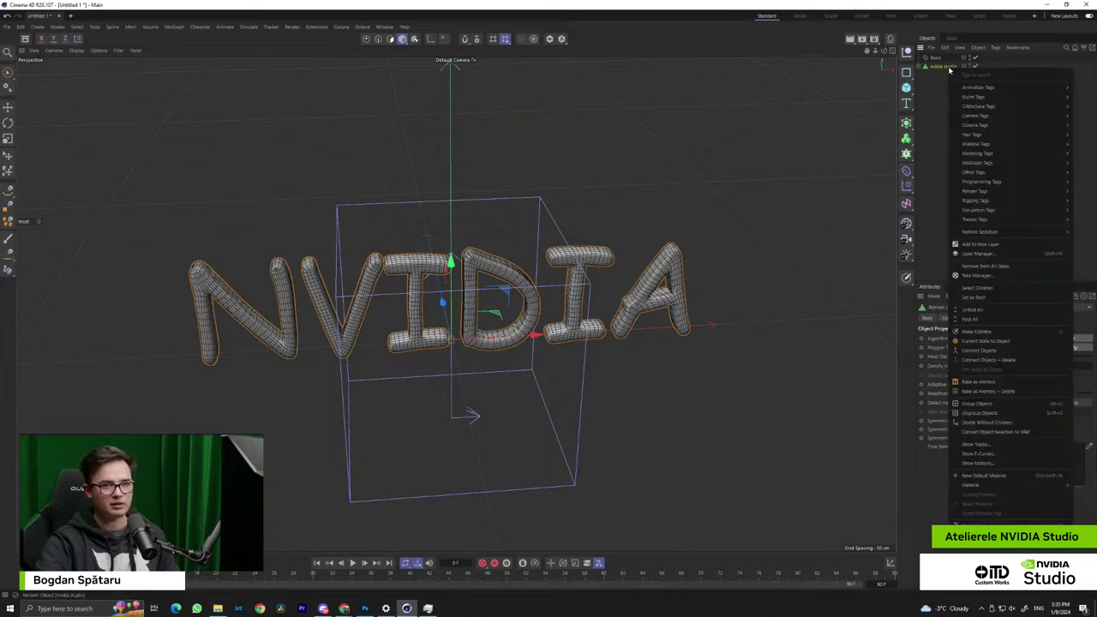
{"action": "left_click", "coordinate": [994, 351]}
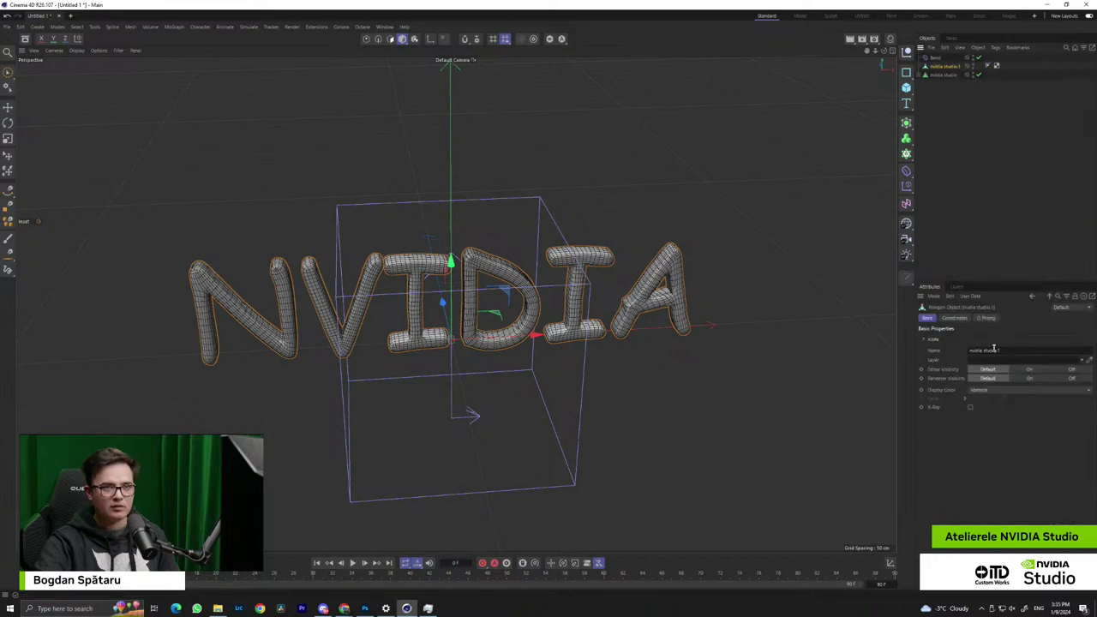
Switch the visibility of the polygon copy and the original nvidia studio generator to compare the two objects
{"action": "double_click", "coordinate": [973, 68]}
{"action": "left_click", "coordinate": [973, 65]}
{"action": "left_click", "coordinate": [973, 65]}
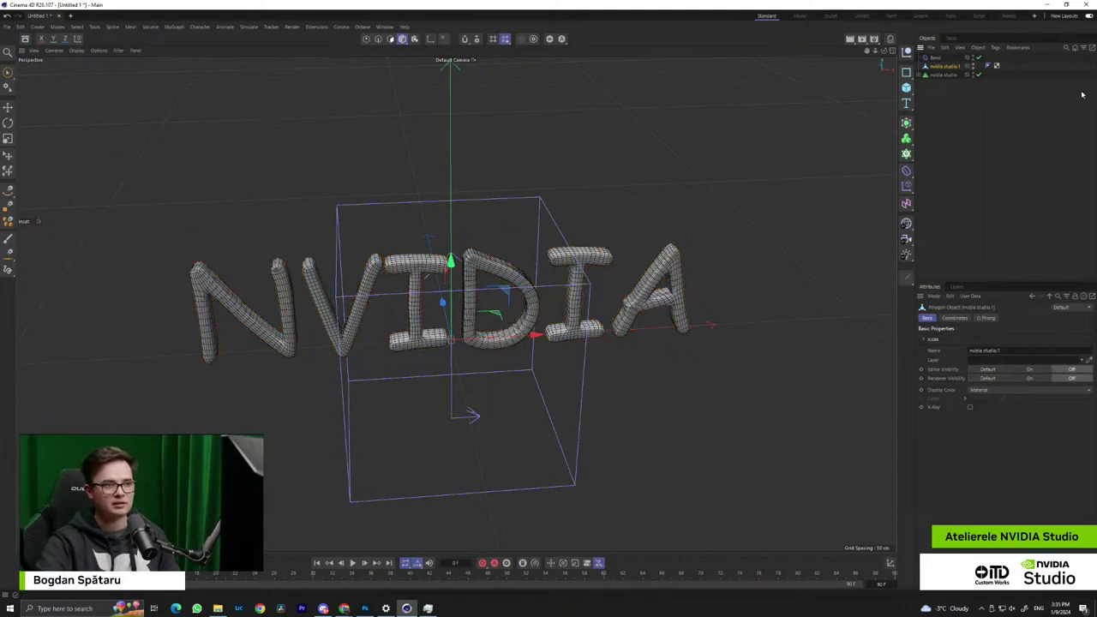
{"action": "left_click", "coordinate": [947, 75]}
{"action": "left_click_drag", "start_coordinate": [615, 257], "coordinate": [613, 227], "text": "alt"}
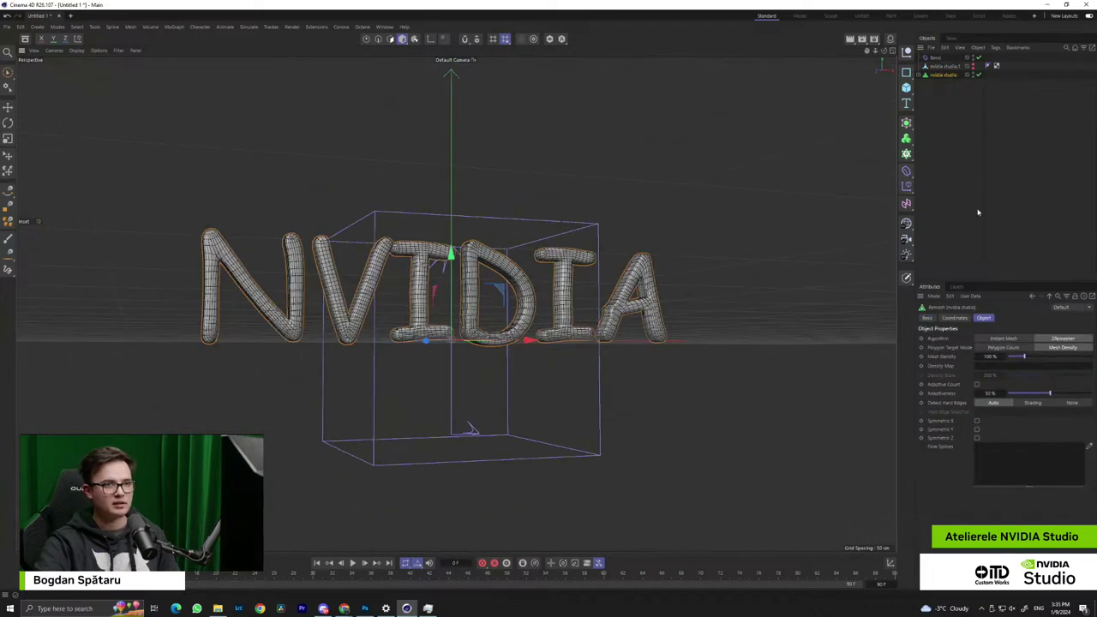
{"action": "left_click", "coordinate": [975, 75]}
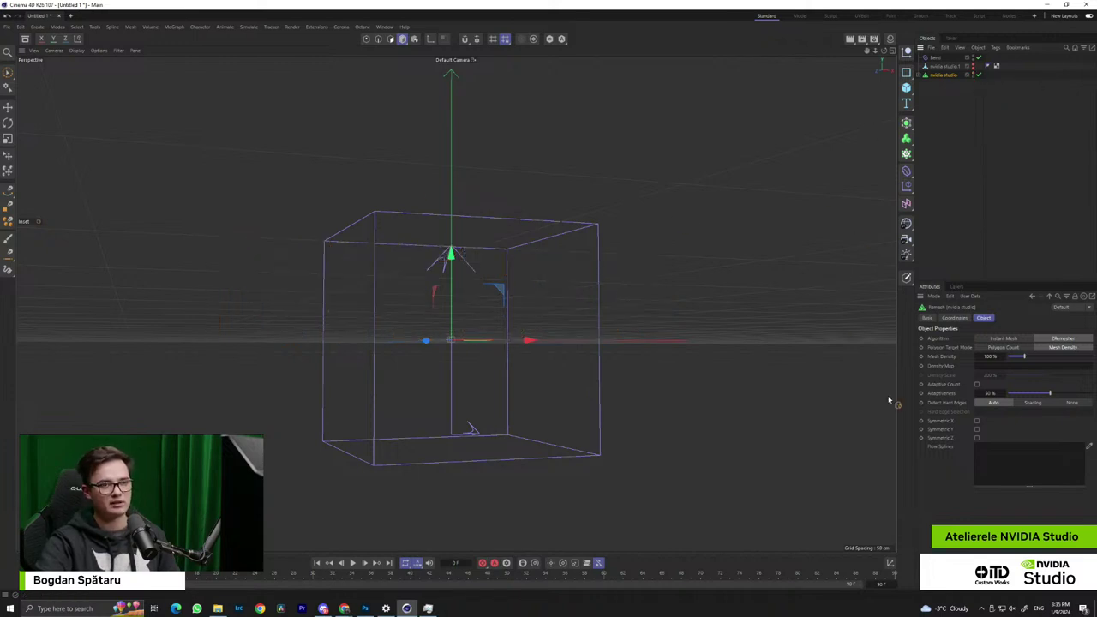
{"action": "left_click", "coordinate": [975, 76]}
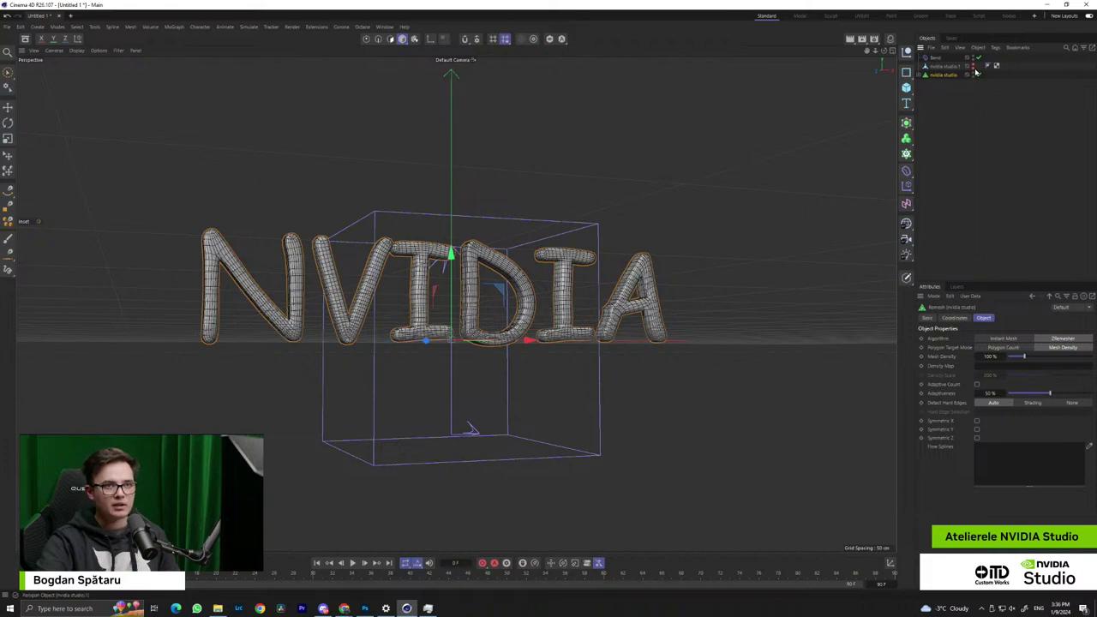
Restore the polygon copy's visibility and hide the original nvidia studio generator in the viewport and renderer
{"action": "left_click", "coordinate": [974, 70]}
{"action": "left_click", "coordinate": [972, 66]}
{"action": "left_click", "coordinate": [945, 66]}
{"action": "left_click_drag", "start_coordinate": [638, 236], "coordinate": [694, 282], "text": "alt"}
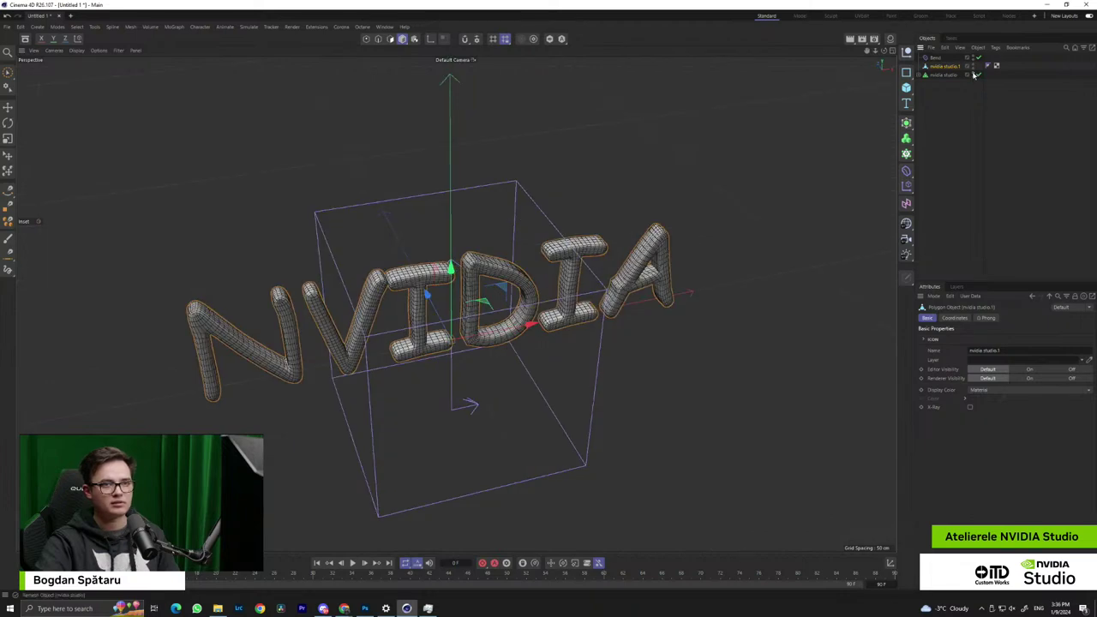
Make the Bend deformer a child of the polygon copy
{"action": "left_click", "coordinate": [935, 58]}
{"action": "left_click_drag", "start_coordinate": [653, 279], "coordinate": [659, 213], "text": "alt"}
{"action": "scroll", "coordinate": [465, 304], "scroll_direction": "up", "scroll_amount": 3}
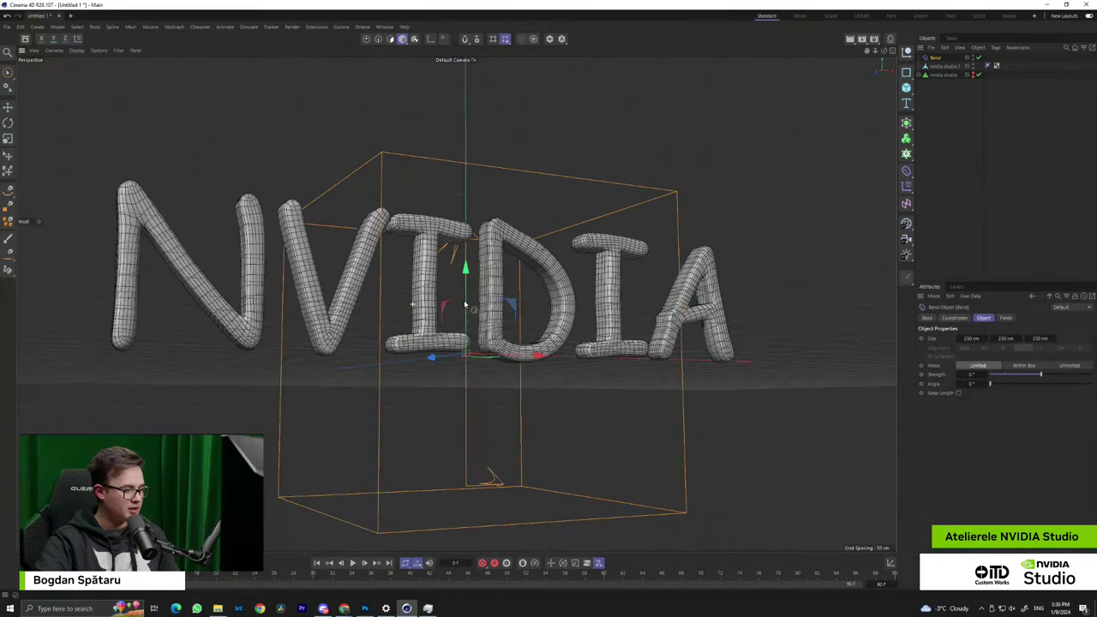
{"action": "left_click_drag", "start_coordinate": [465, 305], "coordinate": [392, 357], "text": "alt"}
{"action": "middle_click_drag", "start_coordinate": [386, 356], "coordinate": [435, 378], "text": "alt"}
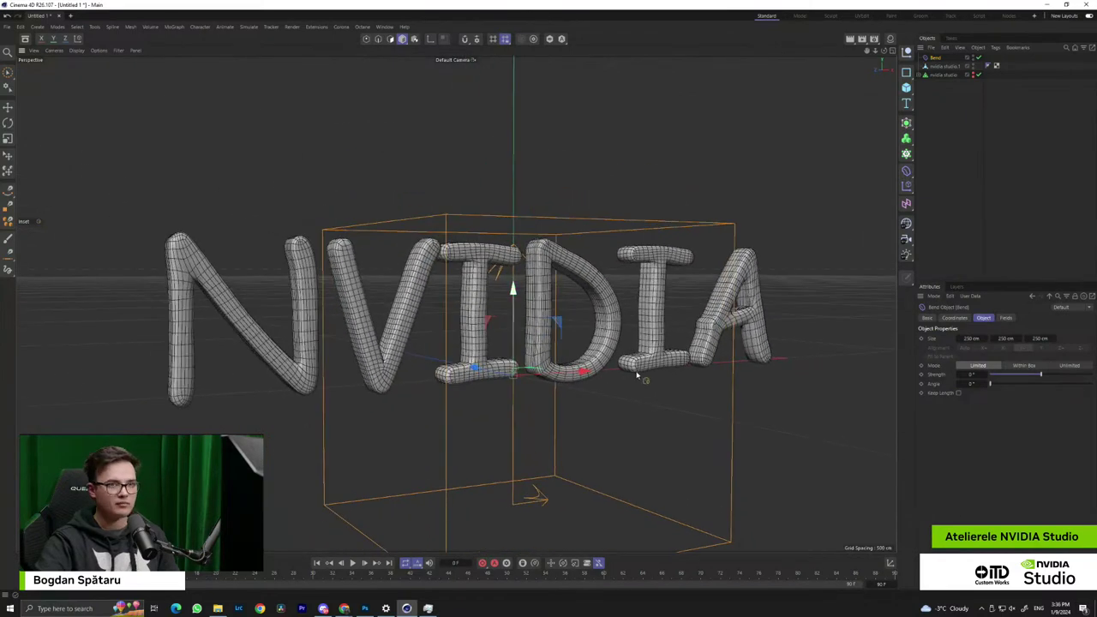
{"action": "left_click_drag", "start_coordinate": [935, 59], "coordinate": [940, 68]}
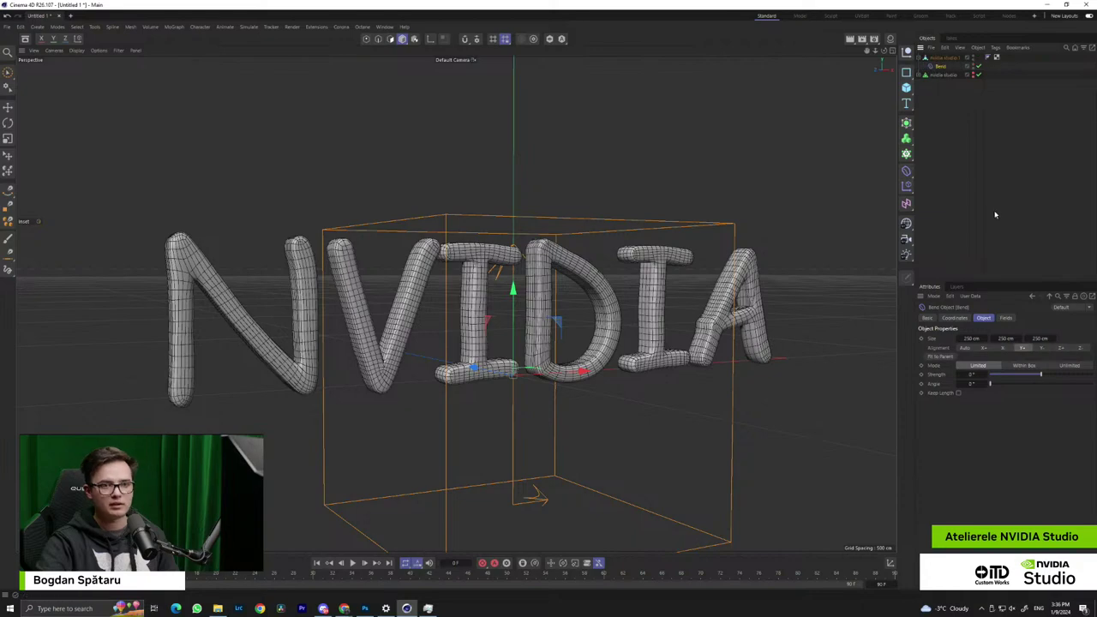
Try a Bend strength of about -33° on the NVIDIA letters and view the deformation from several angles
{"action": "left_click_drag", "start_coordinate": [1061, 384], "coordinate": [1036, 370]}
{"action": "left_click_drag", "start_coordinate": [600, 343], "coordinate": [564, 265], "text": "alt"}
{"action": "scroll", "coordinate": [564, 267], "scroll_direction": "down", "scroll_amount": 8}
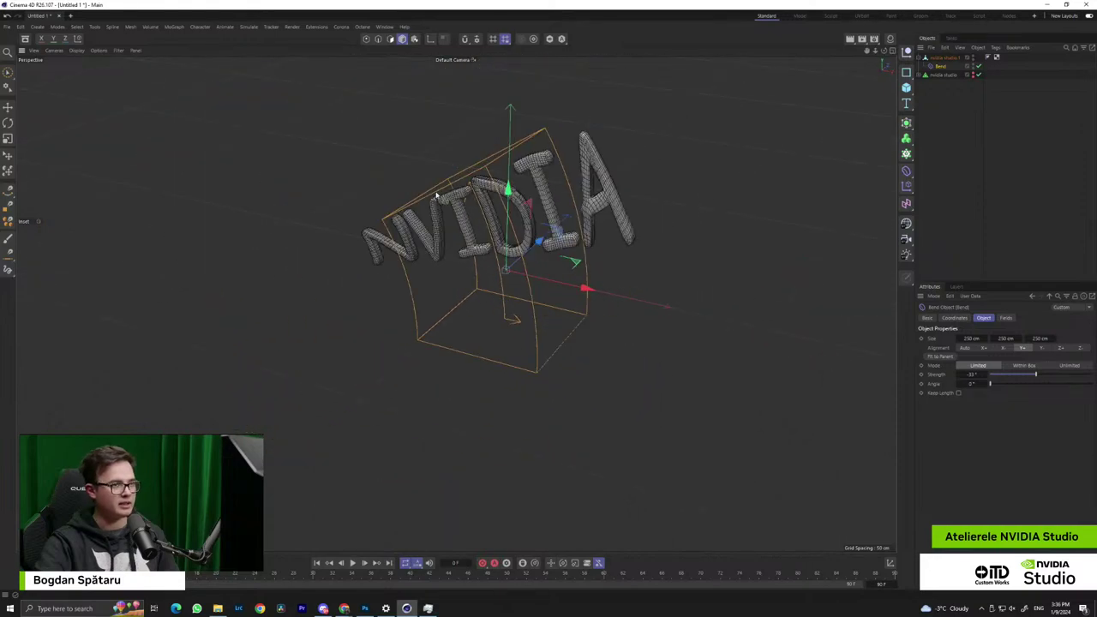
{"action": "left_click_drag", "start_coordinate": [596, 228], "coordinate": [562, 328], "text": "alt"}
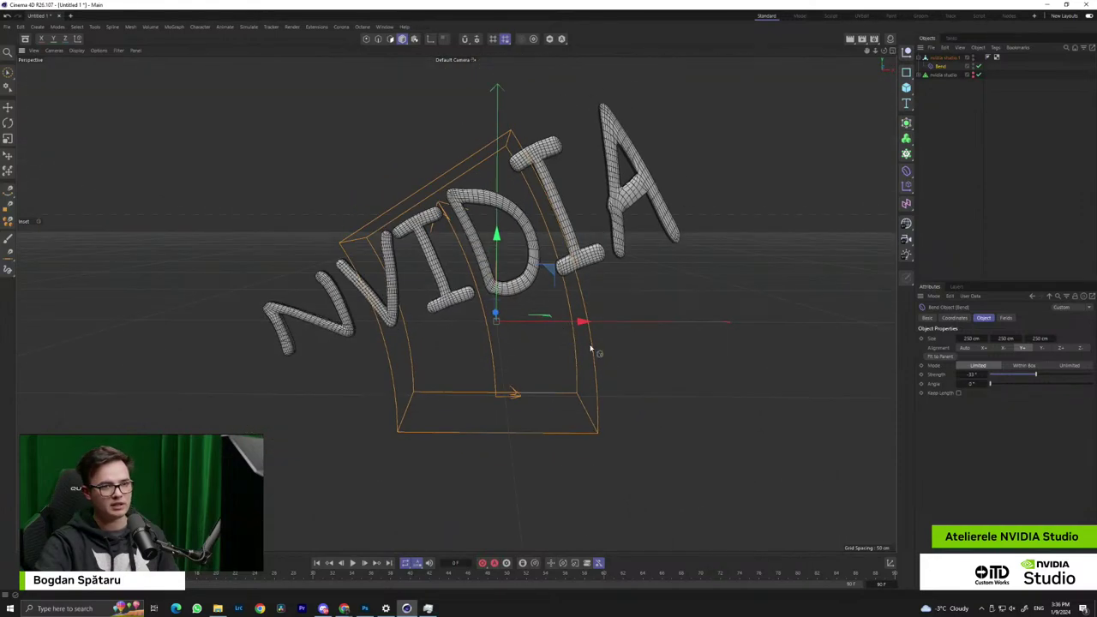
Set the Bend's strength to about 93° and its angle to about 120°
{"action": "mouse_move", "coordinate": [1038, 382]}
{"action": "left_mouse_down"}
{"action": "mouse_move", "coordinate": [1055, 383]}
{"action": "mouse_move", "coordinate": [998, 384]}
{"action": "mouse_move", "coordinate": [1054, 384]}
{"action": "left_mouse_up"}
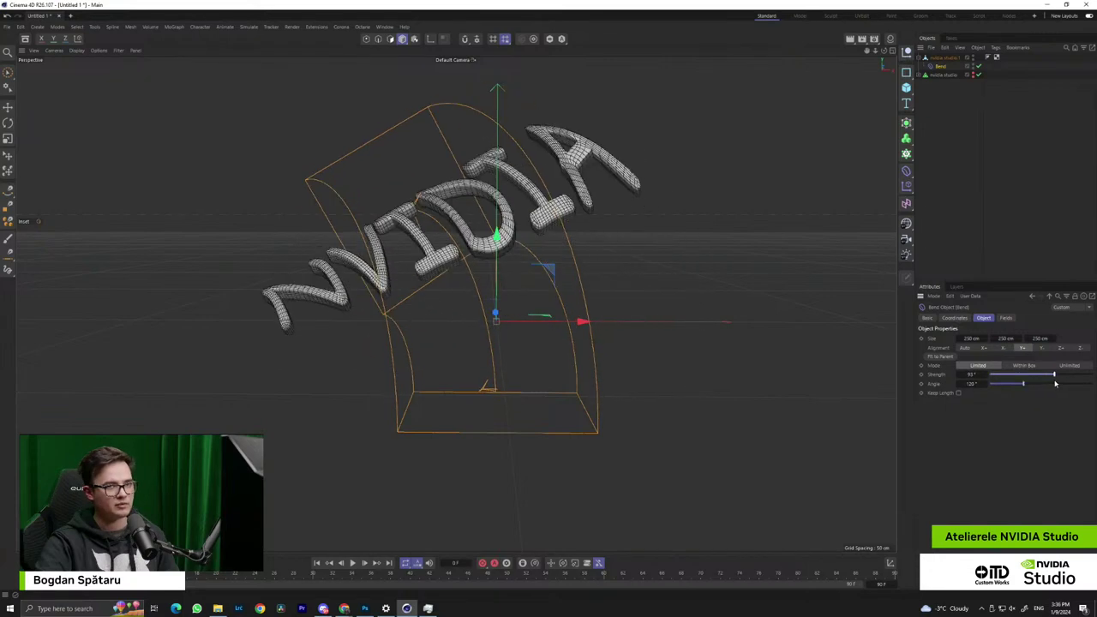
{"action": "left_click_drag", "start_coordinate": [634, 259], "coordinate": [582, 320], "text": "alt"}
{"action": "middle_click_drag", "start_coordinate": [567, 262], "coordinate": [564, 338], "text": "alt"}
{"action": "scroll", "coordinate": [473, 314], "scroll_direction": "up", "scroll_amount": 2}
{"action": "left_click_drag", "start_coordinate": [471, 312], "coordinate": [529, 267], "text": "alt"}
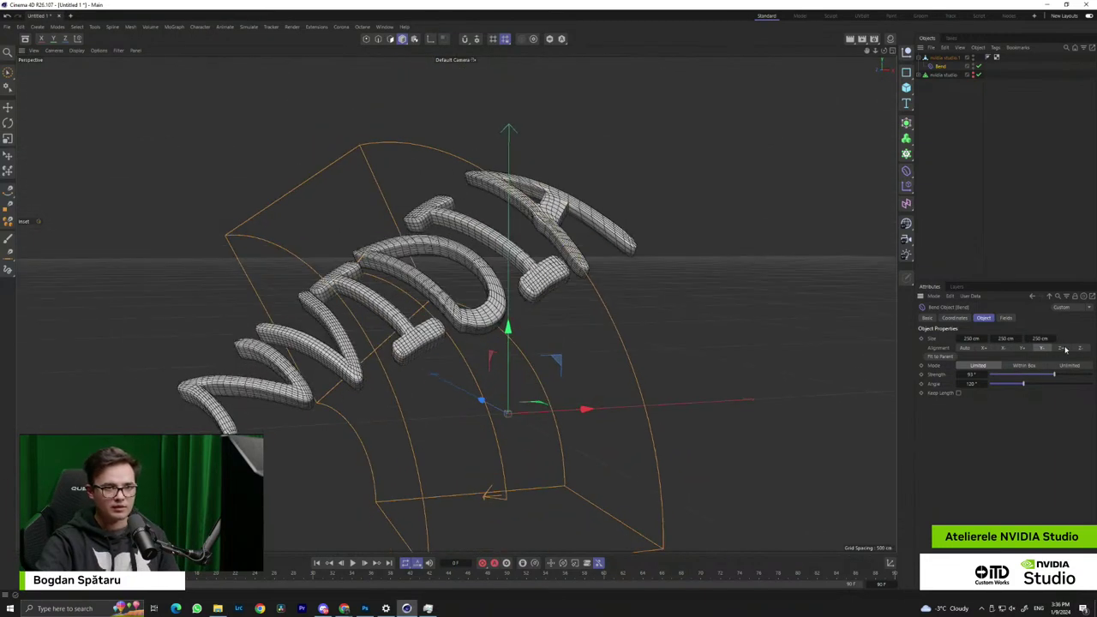
Set the Bend's alignment to X- and its mode to Unlimited after trying Within Box and Limited
{"action": "left_click", "coordinate": [1033, 366]}
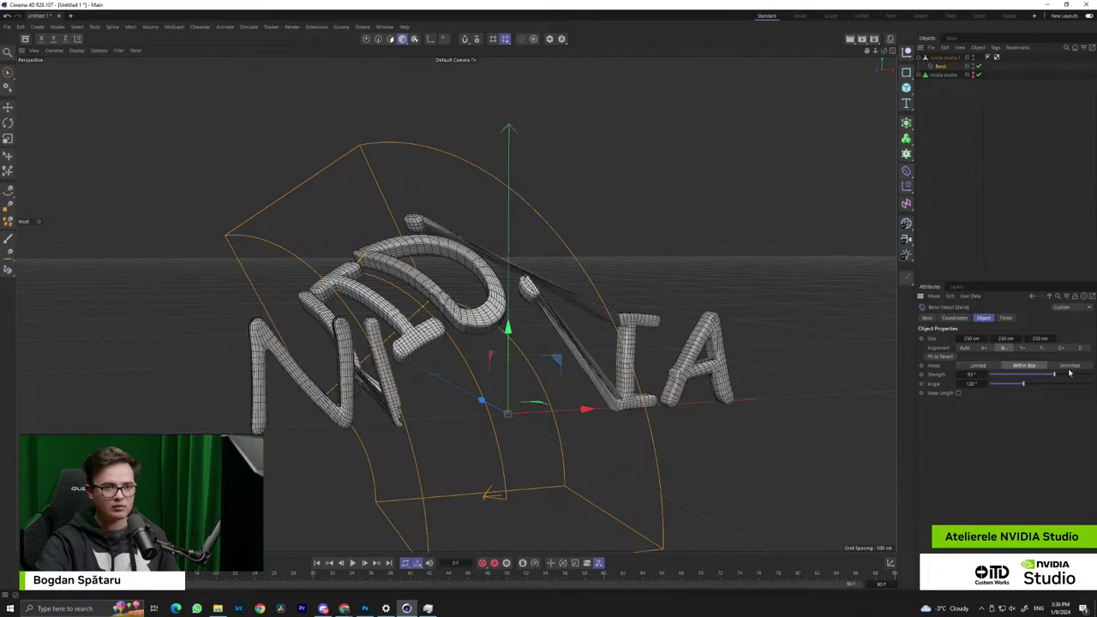
{"action": "left_click_drag", "start_coordinate": [725, 304], "coordinate": [725, 339], "text": "alt"}
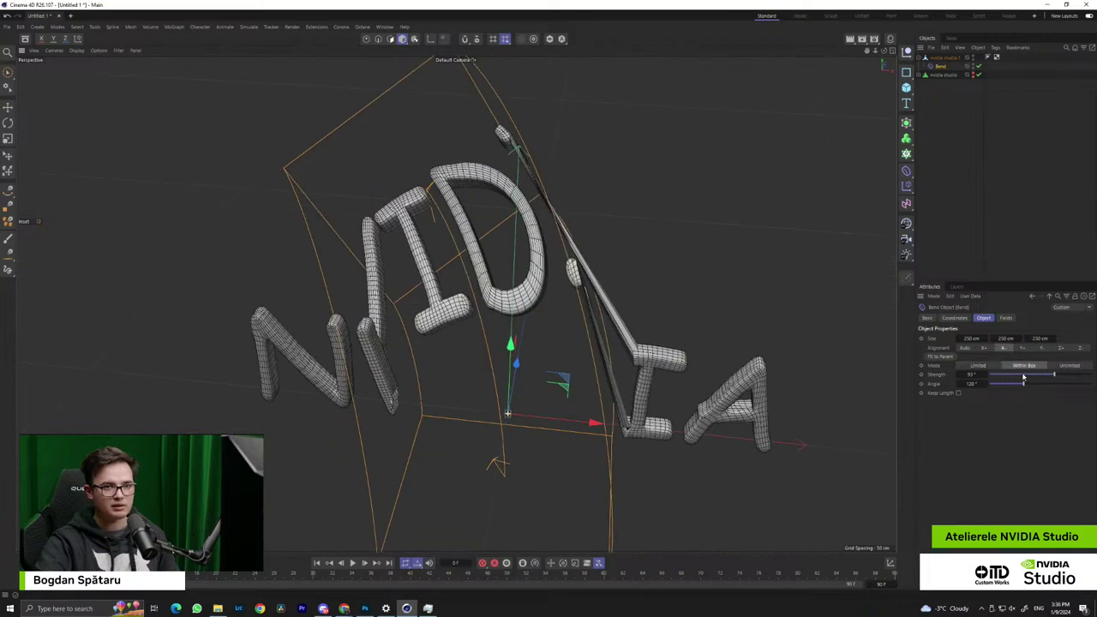
{"action": "left_click", "coordinate": [1071, 367]}
{"action": "left_click_drag", "start_coordinate": [621, 365], "coordinate": [664, 332], "text": "alt"}
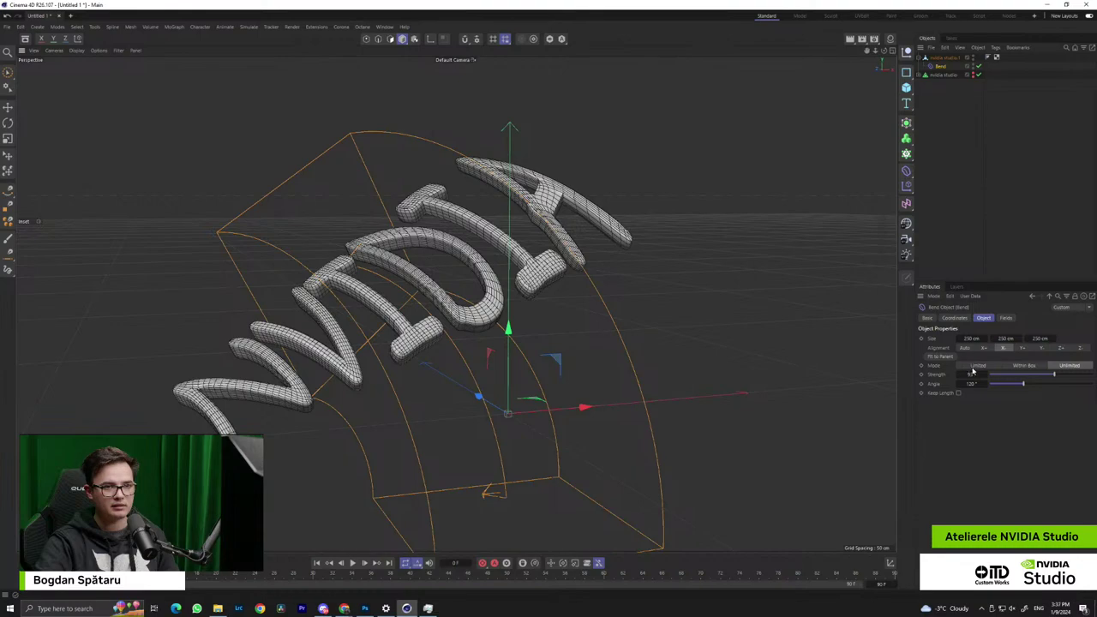
{"action": "left_click", "coordinate": [974, 367]}
{"action": "left_click", "coordinate": [1070, 366]}
{"action": "left_click_drag", "start_coordinate": [552, 308], "coordinate": [565, 330], "text": "alt"}
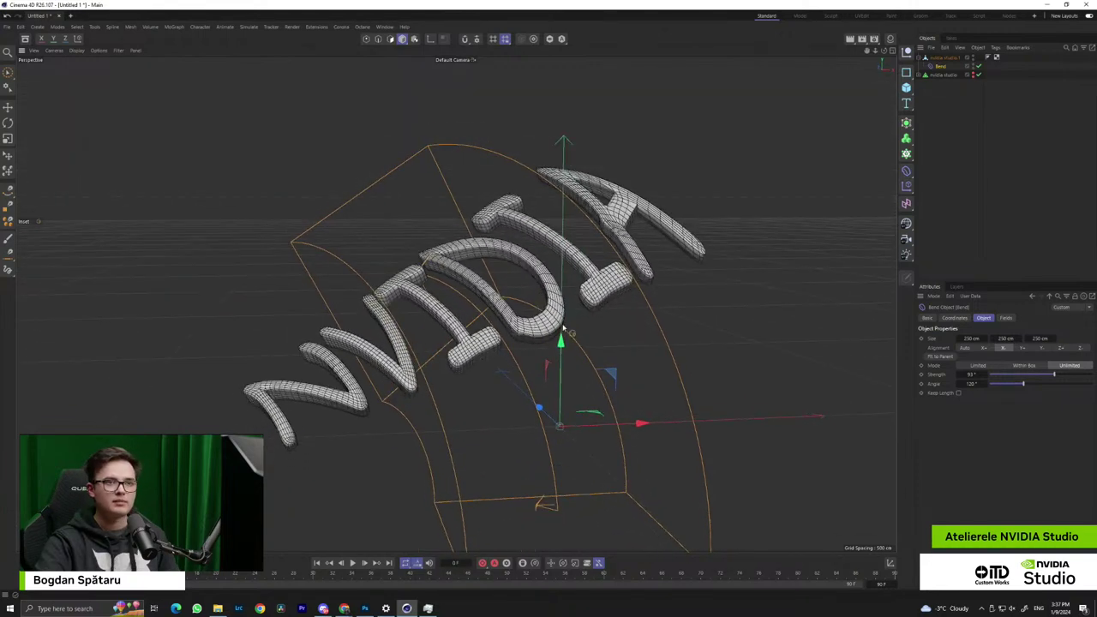
{"action": "left_click", "coordinate": [907, 186]}
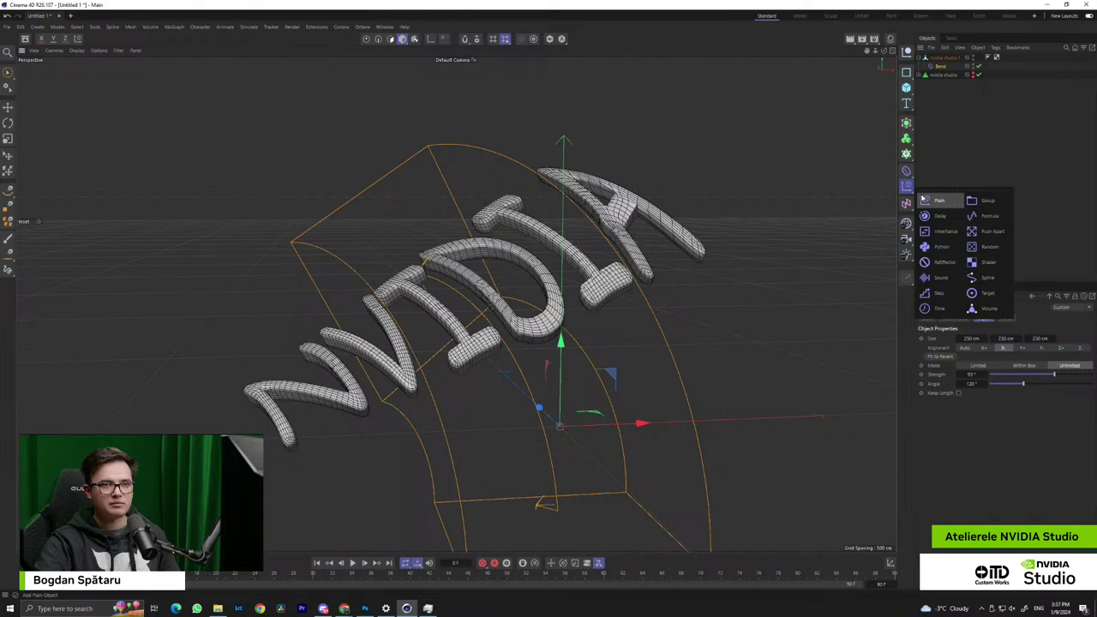
{"action": "left_click", "coordinate": [969, 163]}
{"action": "left_click", "coordinate": [971, 157]}
{"action": "left_click_drag", "start_coordinate": [619, 249], "coordinate": [786, 319], "text": "alt"}
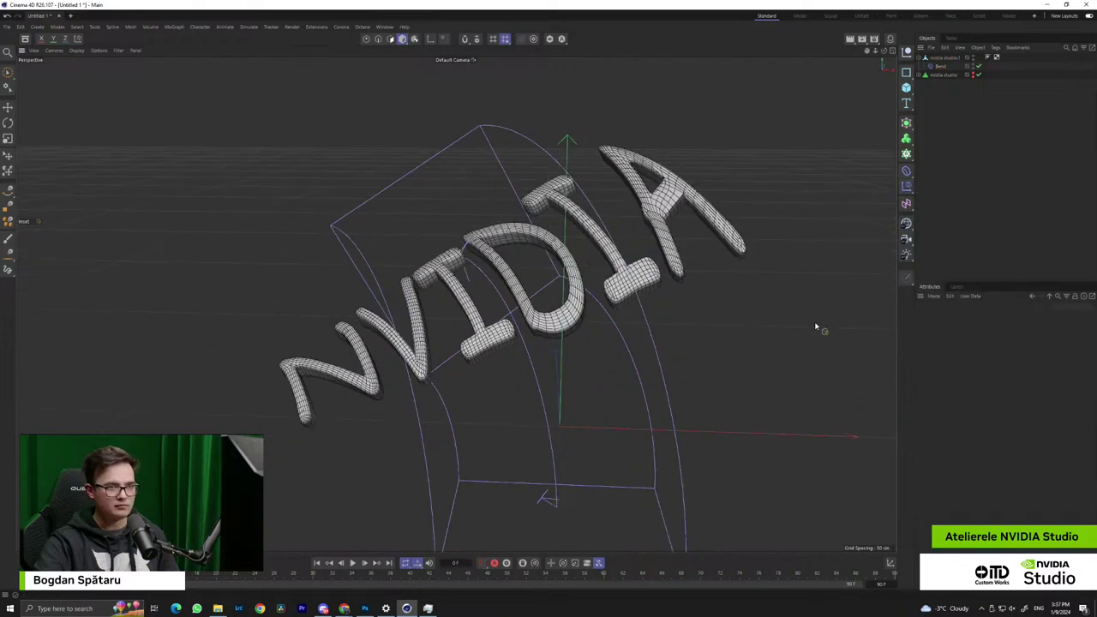
{"action": "scroll", "coordinate": [742, 306], "scroll_direction": "down", "scroll_amount": 3}
{"action": "middle_click_drag", "start_coordinate": [748, 305], "coordinate": [624, 317], "text": "alt"}
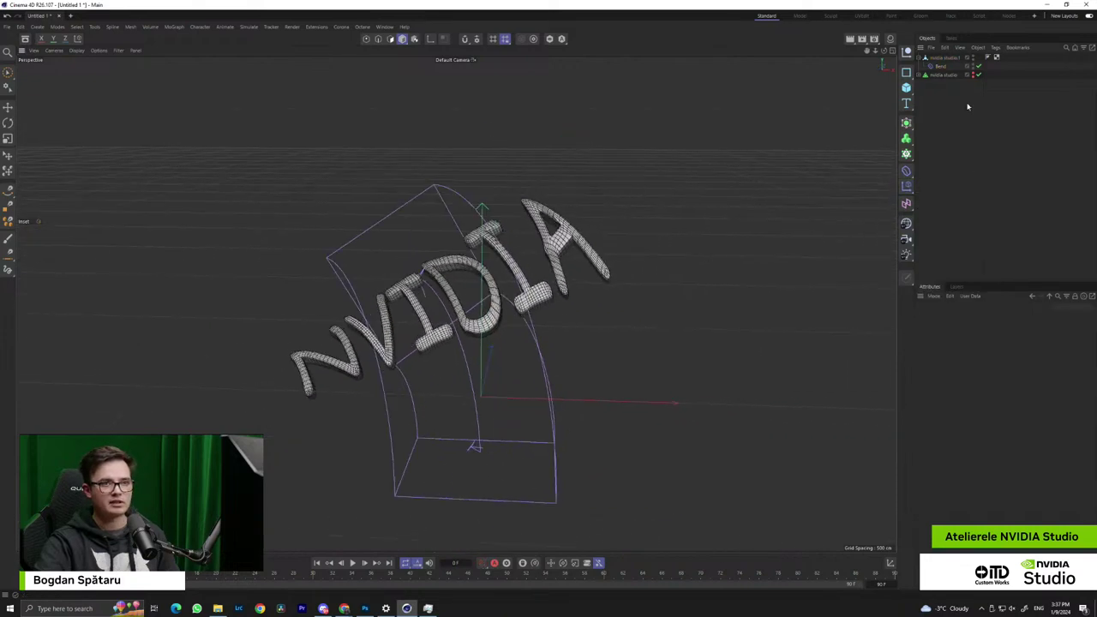
Hide the bent polygon copy in the viewport and renderer and collapse its hierarchy
{"action": "left_click", "coordinate": [974, 58]}
{"action": "left_click", "coordinate": [973, 60]}
{"action": "left_click", "coordinate": [973, 59]}
{"action": "left_click", "coordinate": [973, 55]}
{"action": "left_click", "coordinate": [972, 56]}
{"action": "left_click", "coordinate": [920, 57]}
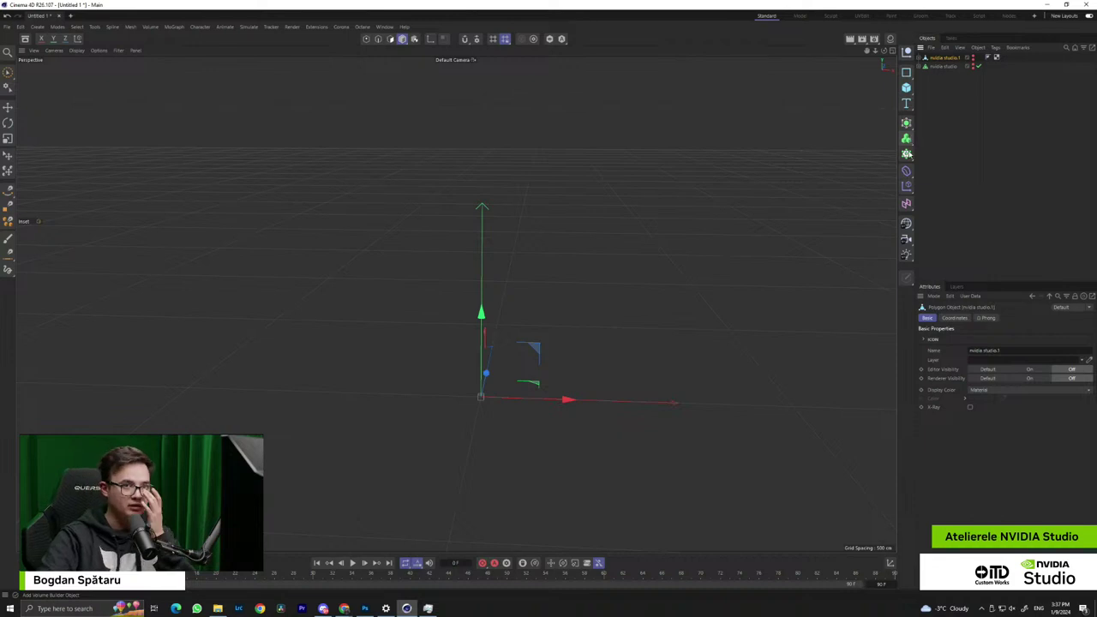
Add a cube and make it the child of a new Cloner
{"action": "left_click", "coordinate": [907, 88]}
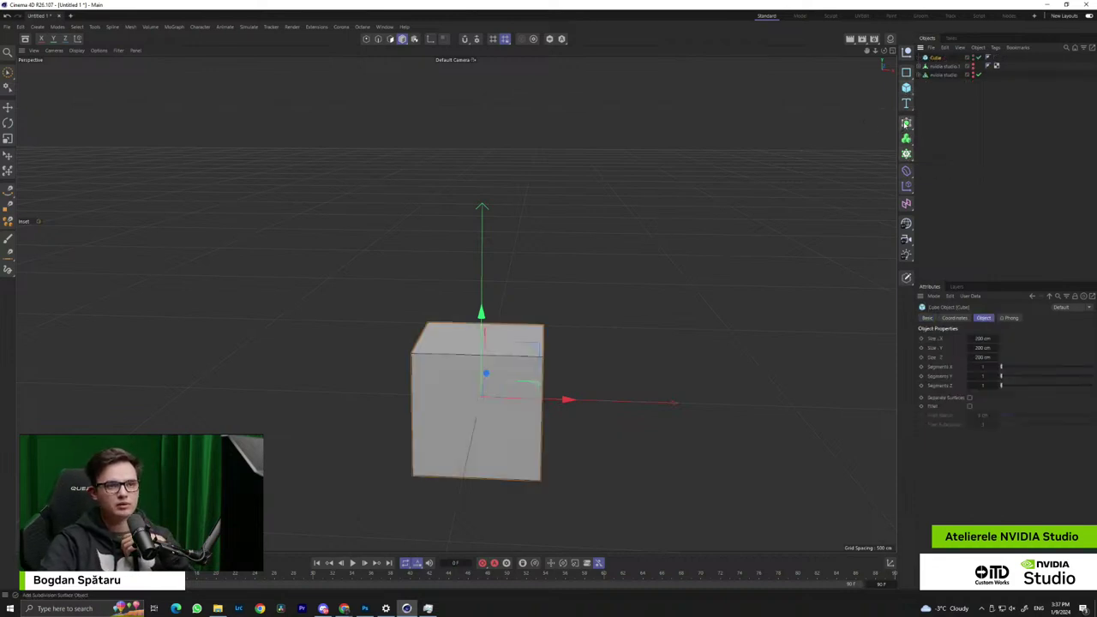
{"action": "left_click", "coordinate": [905, 122], "text": "alt"}
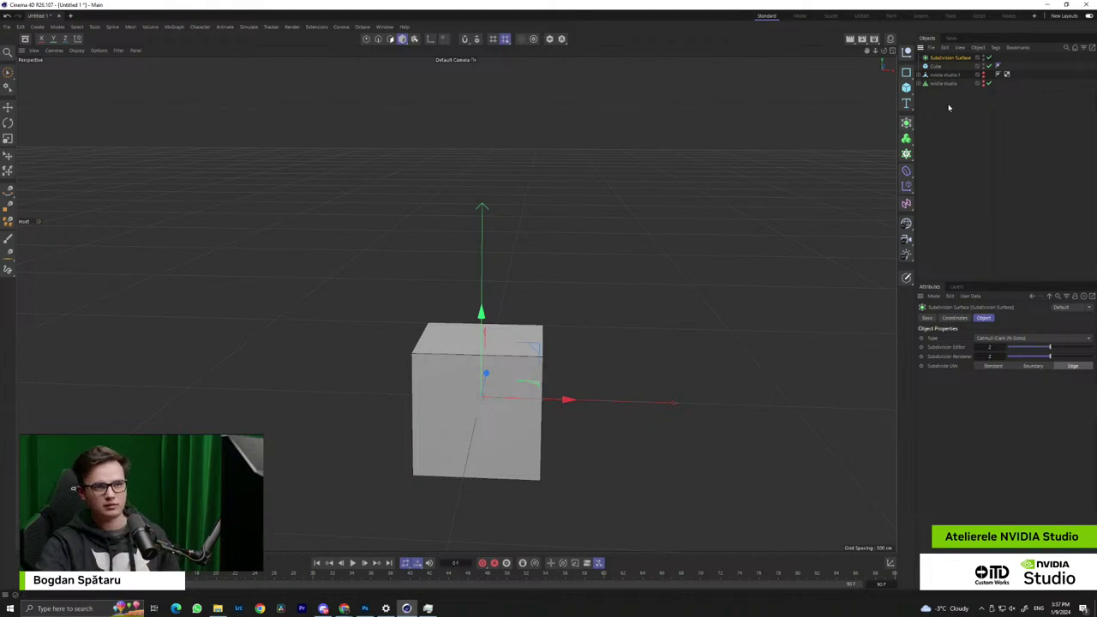
{"action": "key", "text": "ctrl+z"}
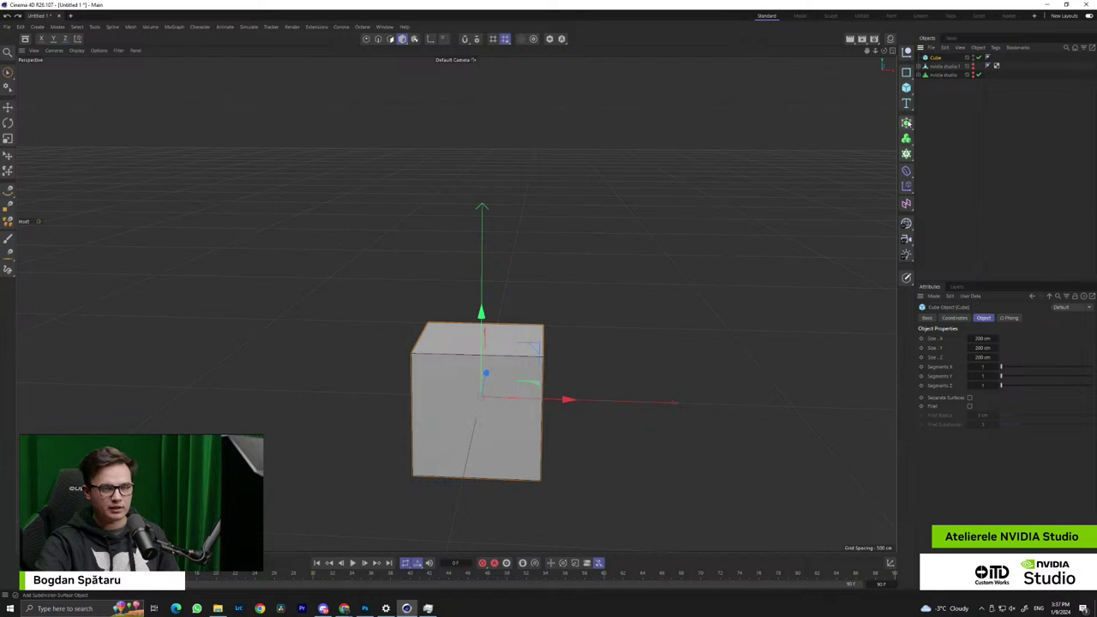
{"action": "left_click", "coordinate": [906, 123]}
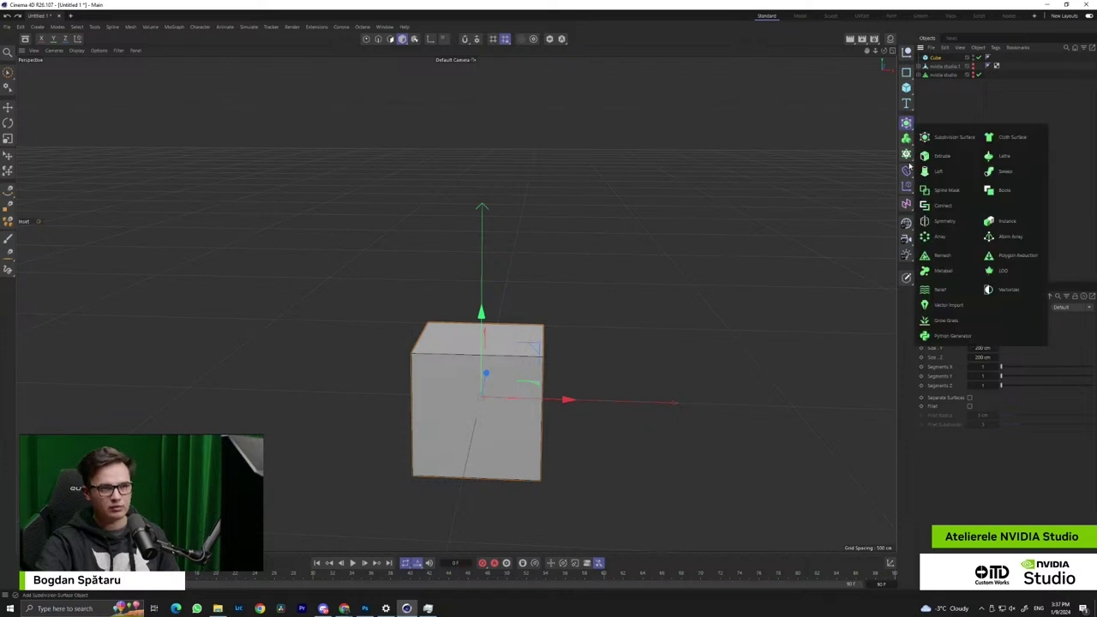
{"action": "left_click", "coordinate": [906, 154], "text": "alt"}
{"action": "left_click_drag", "start_coordinate": [938, 67], "coordinate": [939, 59]}
{"action": "left_click", "coordinate": [938, 58]}
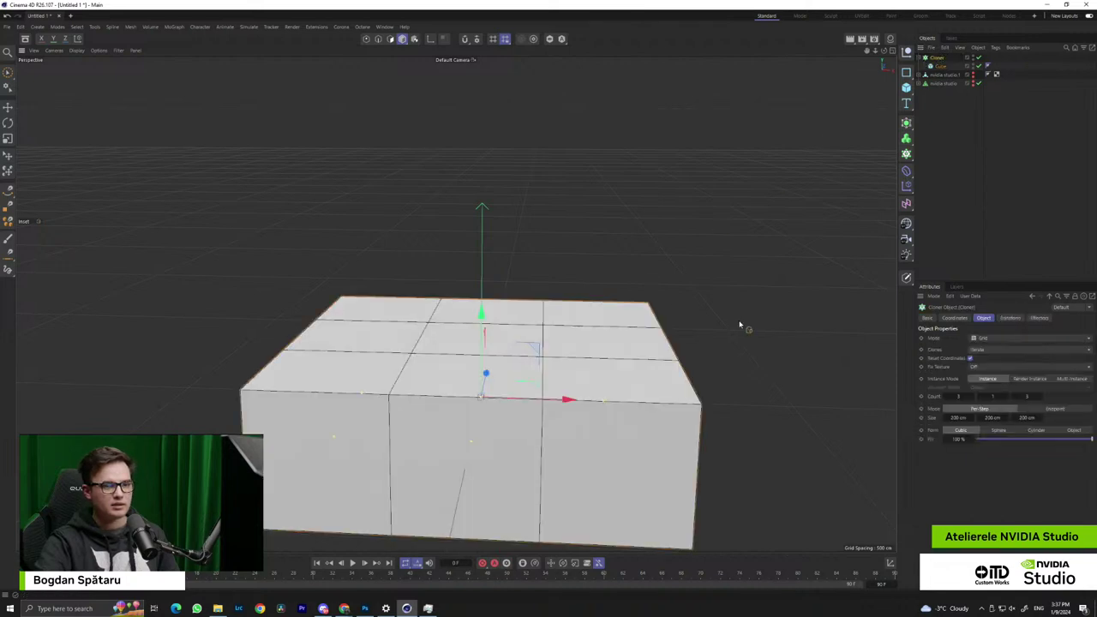
Set the Cloner's grid count to 16 × 1 × 8
{"action": "scroll", "coordinate": [739, 324], "scroll_direction": "down", "scroll_amount": 5}
{"action": "middle_click_drag", "start_coordinate": [721, 344], "coordinate": [578, 311], "text": "alt"}
{"action": "left_click_drag", "start_coordinate": [578, 311], "coordinate": [589, 359], "text": "alt"}
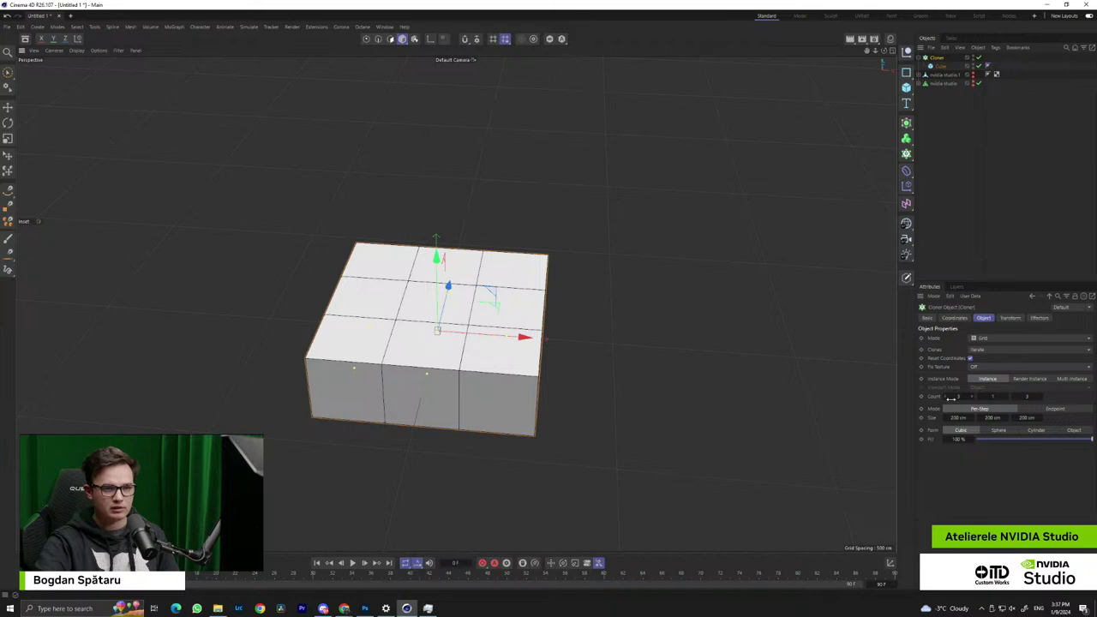
{"action": "left_click_drag", "start_coordinate": [961, 396], "coordinate": [1029, 397]}
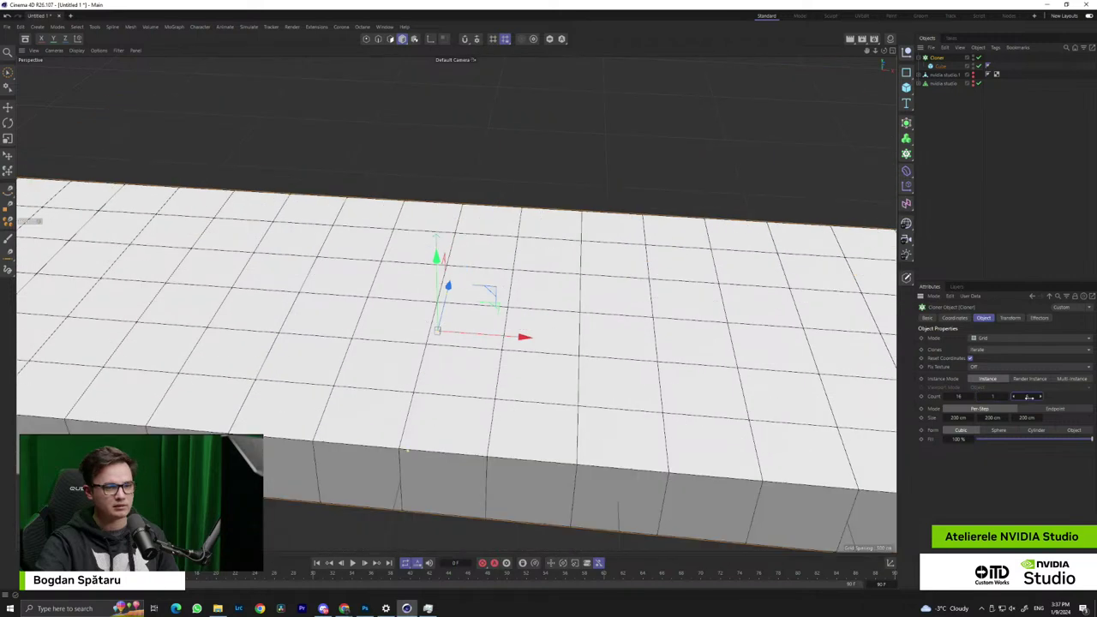
Set the Cloner's per-step size to 300 cm on all three axes
{"action": "double_click", "coordinate": [958, 418]}
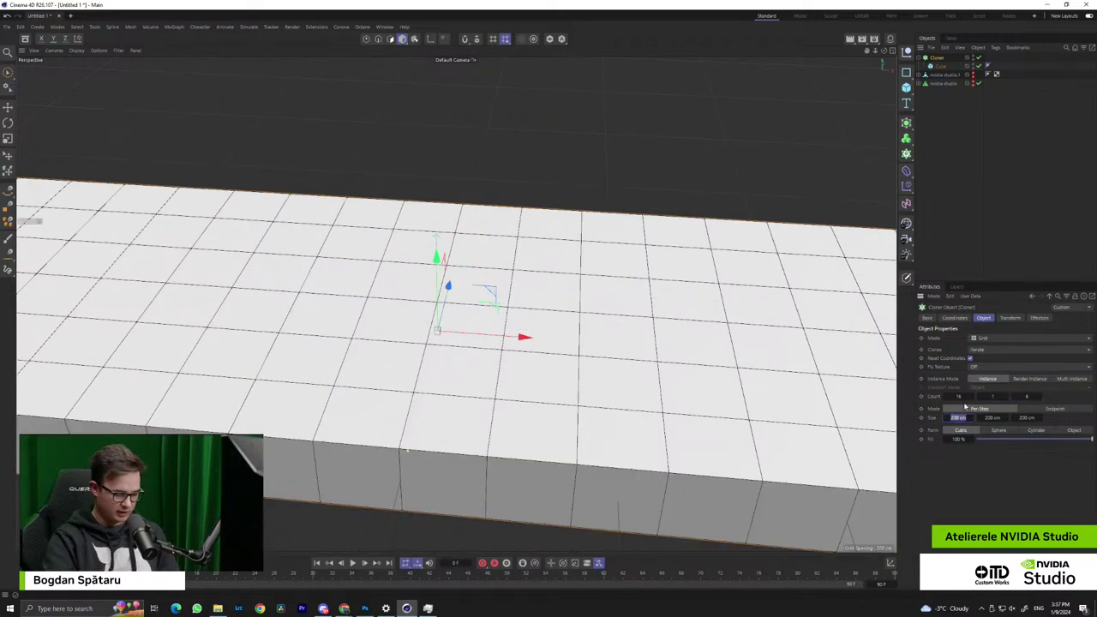
{"action": "type", "text": "500"}
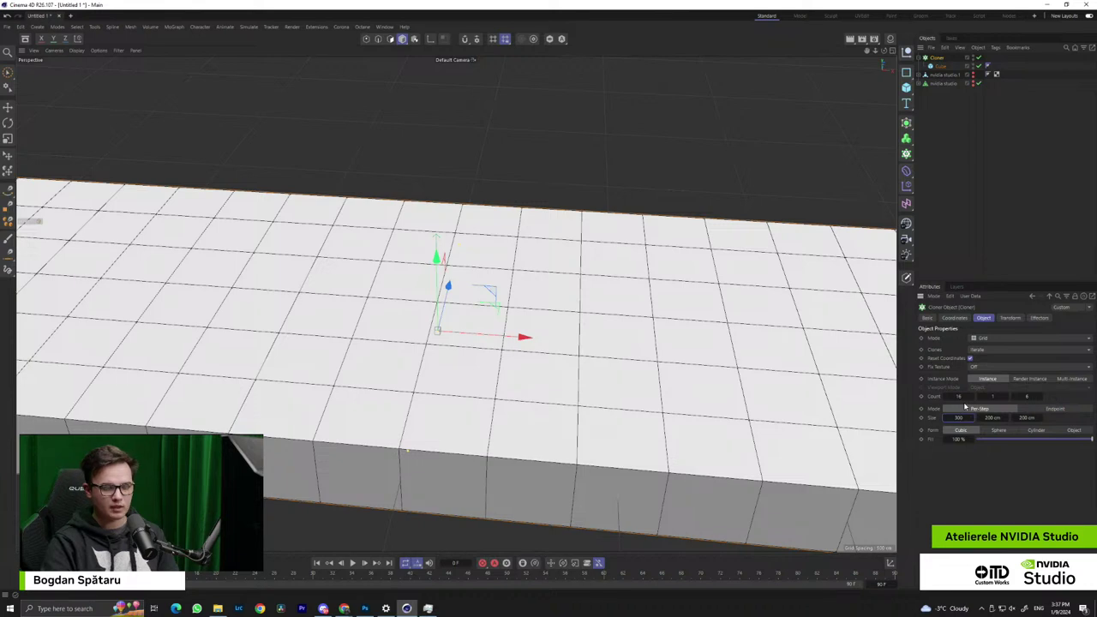
{"action": "key", "text": "Tab"}
{"action": "type", "text": "500"}
{"action": "key", "text": "Tab"}
{"action": "type", "text": "500"}
{"action": "key", "text": "Return"}
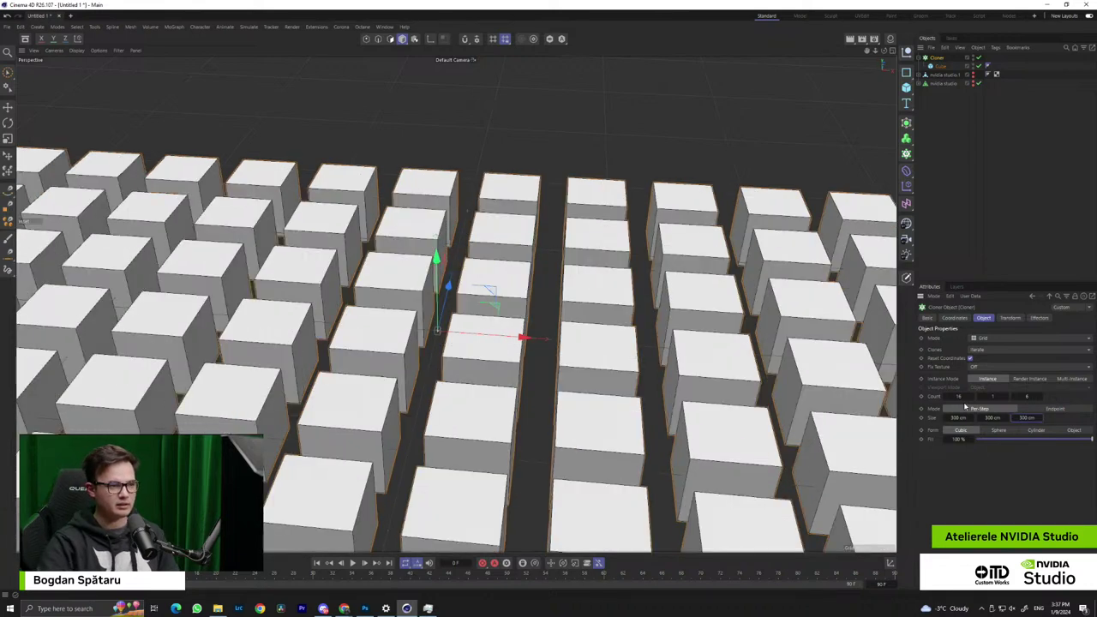
Set the Cloner's grid count to 3 × 3 × 3
{"action": "mouse_move", "coordinate": [583, 380]}
{"action": "left_mouse_down", "text": "alt"}
{"action": "mouse_move", "coordinate": [557, 372]}
{"action": "mouse_move", "coordinate": [573, 394]}
{"action": "left_mouse_up", "text": "alt"}
{"action": "double_click", "coordinate": [962, 395]}
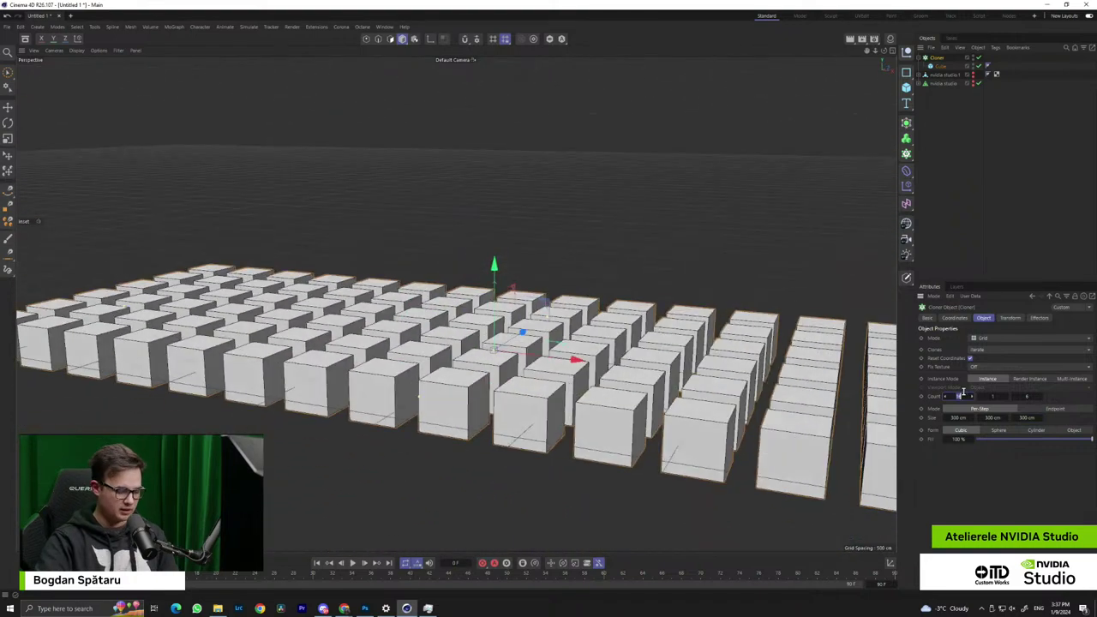
{"action": "type", "text": "3"}
{"action": "key", "text": "Tab"}
{"action": "type", "text": "33"}
{"action": "key", "text": "Tab"}
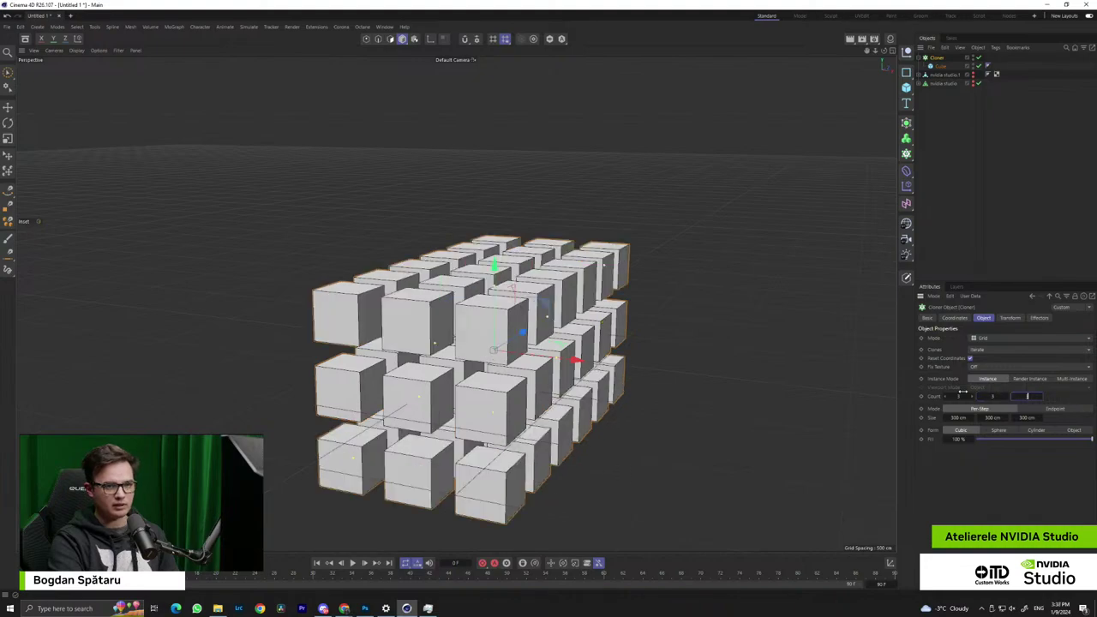
{"action": "type", "text": "3"}
{"action": "key", "text": "Tab"}
{"action": "mouse_move", "coordinate": [587, 290]}
{"action": "left_mouse_down", "text": "alt"}
{"action": "mouse_move", "coordinate": [545, 398]}
{"action": "mouse_move", "coordinate": [533, 337]}
{"action": "left_mouse_up", "text": "alt"}
{"action": "right_click_drag", "start_coordinate": [504, 347], "coordinate": [605, 331], "text": "alt"}
{"action": "left_click_drag", "start_coordinate": [605, 332], "coordinate": [501, 330], "text": "alt"}
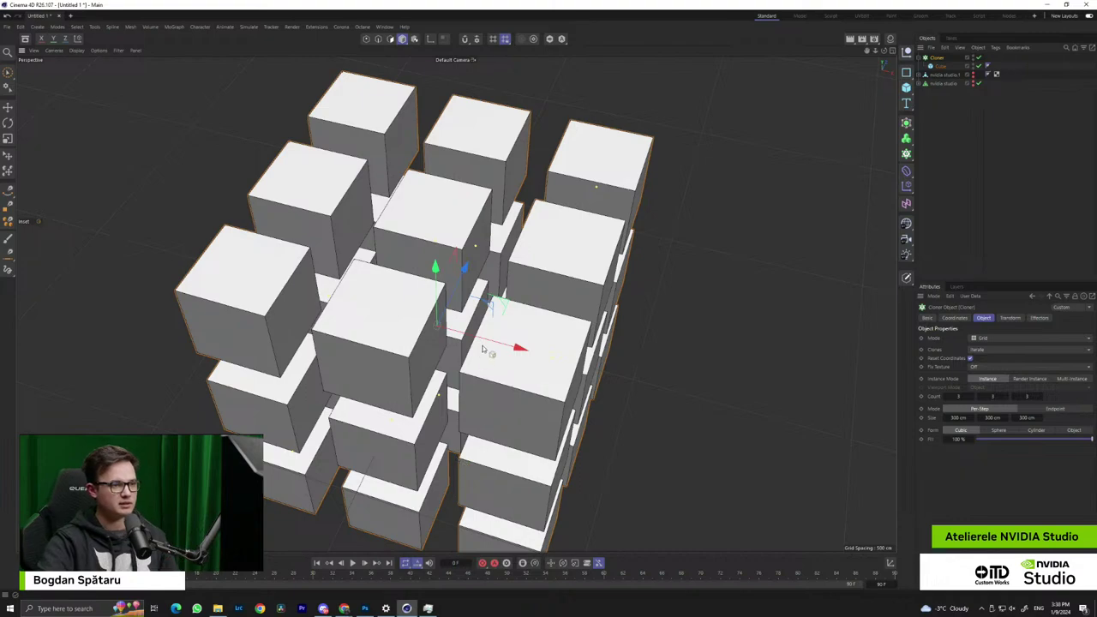
{"action": "left_click_drag", "start_coordinate": [489, 346], "coordinate": [488, 322]}
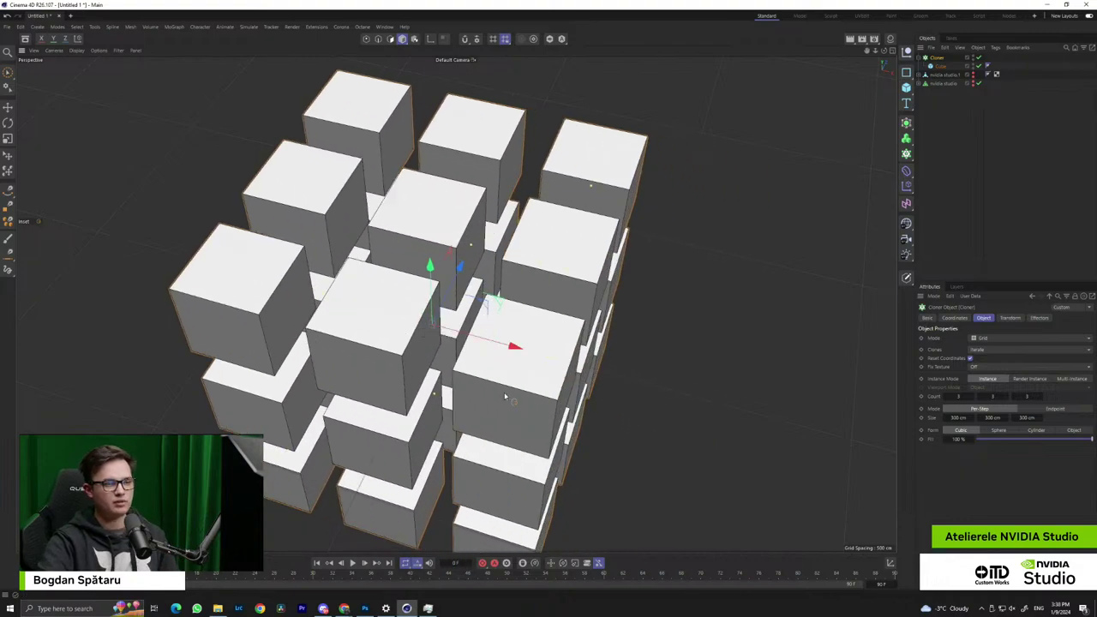
{"action": "left_click_drag", "start_coordinate": [506, 428], "coordinate": [488, 398], "text": "alt"}
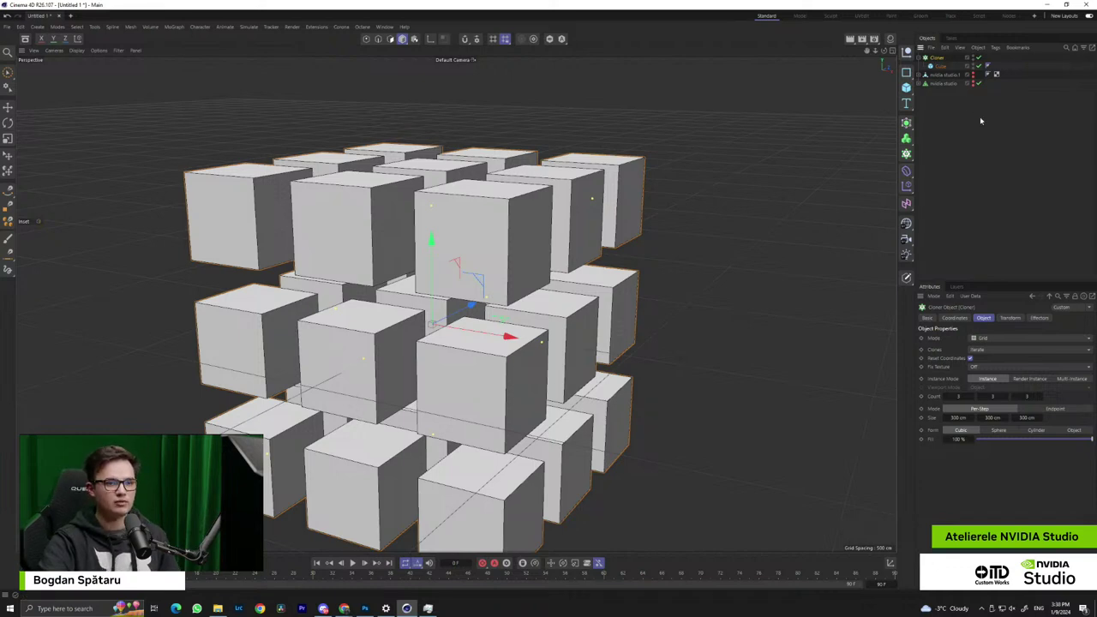
{"action": "left_click_drag", "start_coordinate": [414, 370], "coordinate": [396, 407], "text": "alt"}
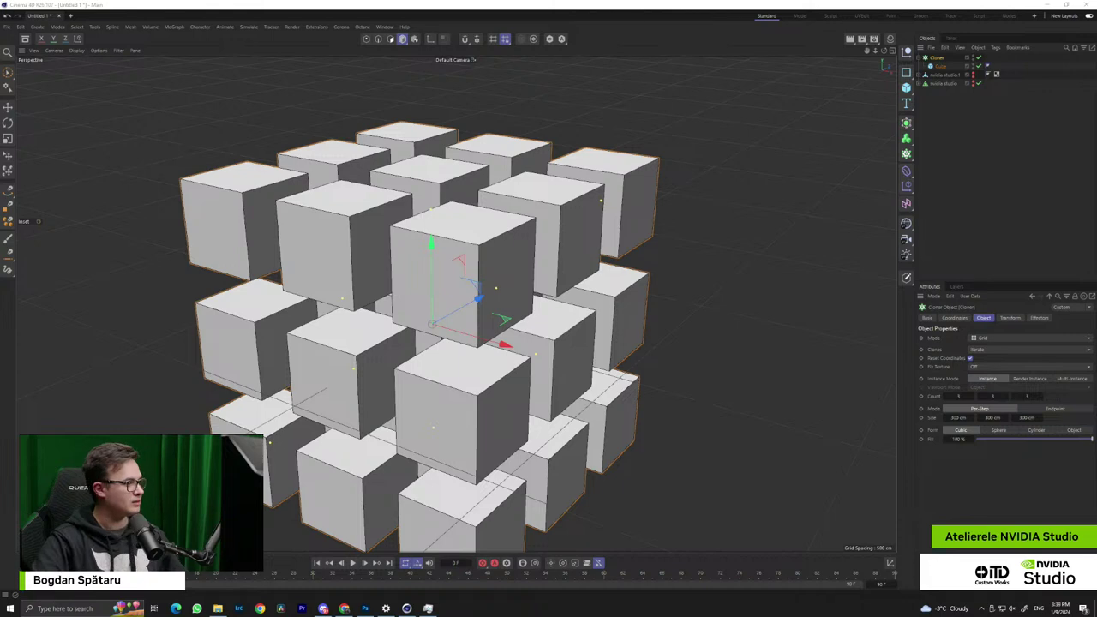
{"action": "key", "text": "alt+Tab"}
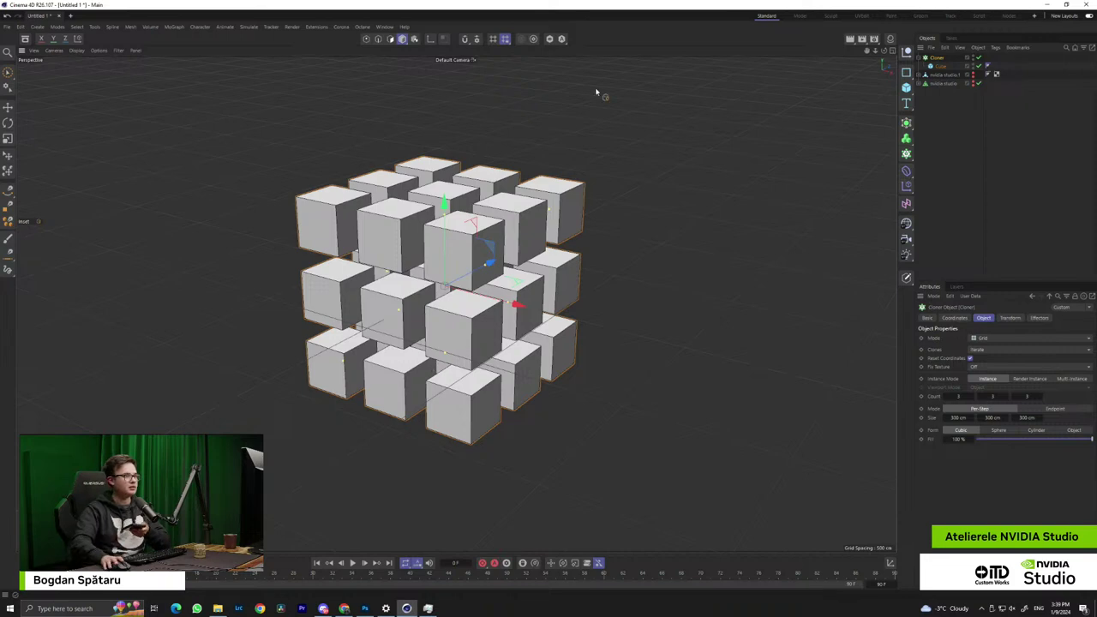
Undo a trial Volume Builder and add a Volume Mesher instead
{"action": "left_click", "coordinate": [907, 139]}
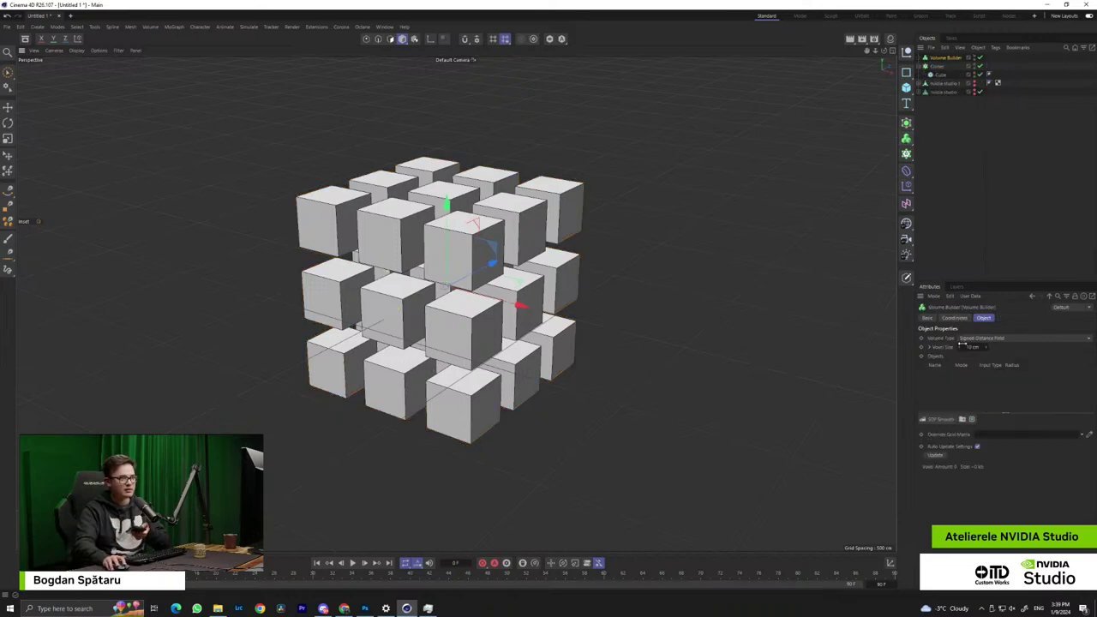
{"action": "key", "text": "ctrl+z"}
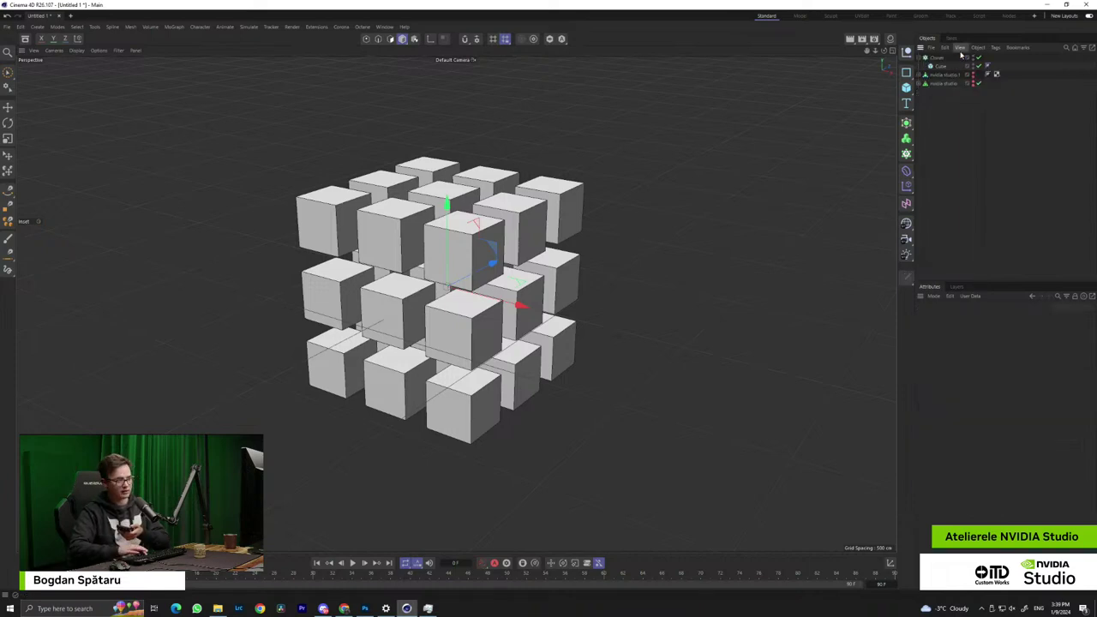
{"action": "left_click", "coordinate": [906, 138]}
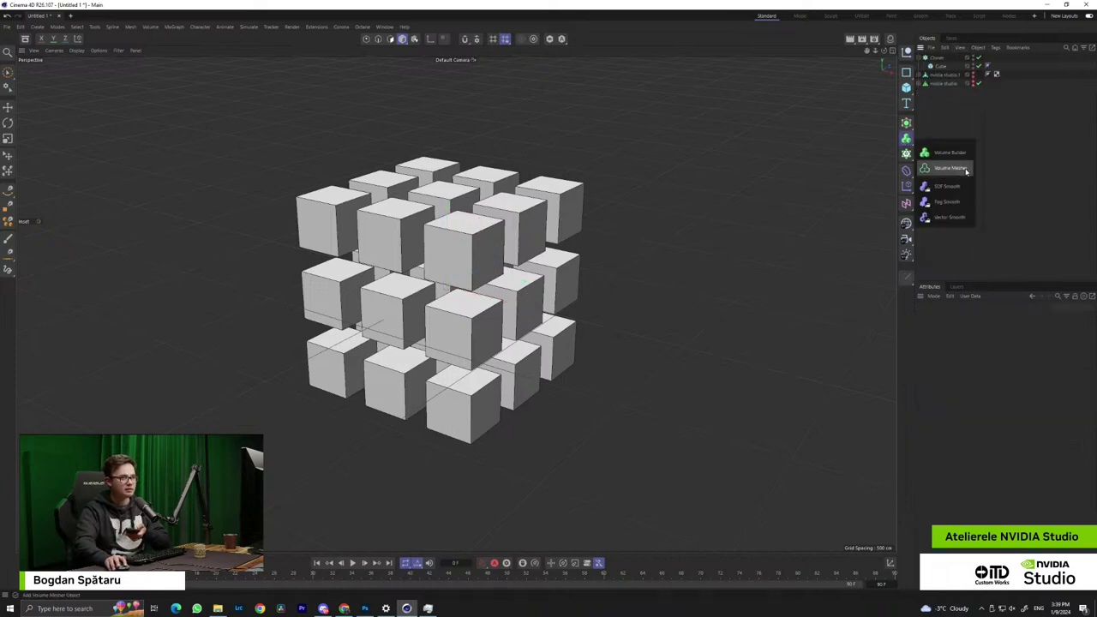
{"action": "left_click", "coordinate": [966, 169], "text": "alt"}
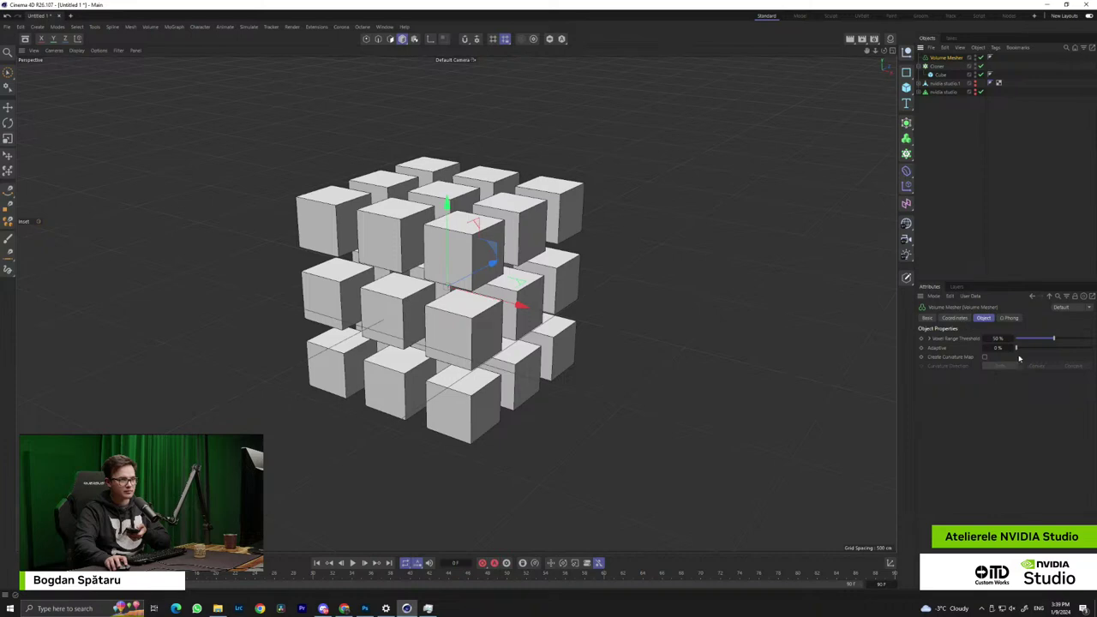
Expand the Volume Mesher's voxel range options, set Adaptive to 2.1% and the Voxel Range Threshold to about 55%
{"action": "left_click", "coordinate": [954, 318]}
{"action": "left_click", "coordinate": [982, 318]}
{"action": "left_click", "coordinate": [930, 338]}
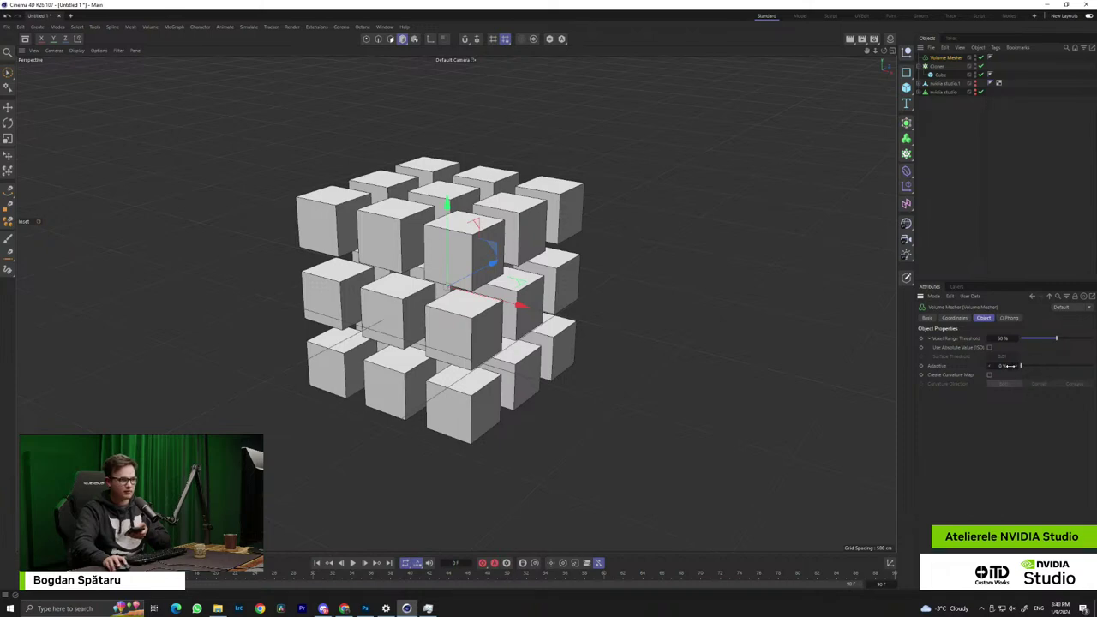
{"action": "left_click_drag", "start_coordinate": [1029, 371], "coordinate": [1023, 370]}
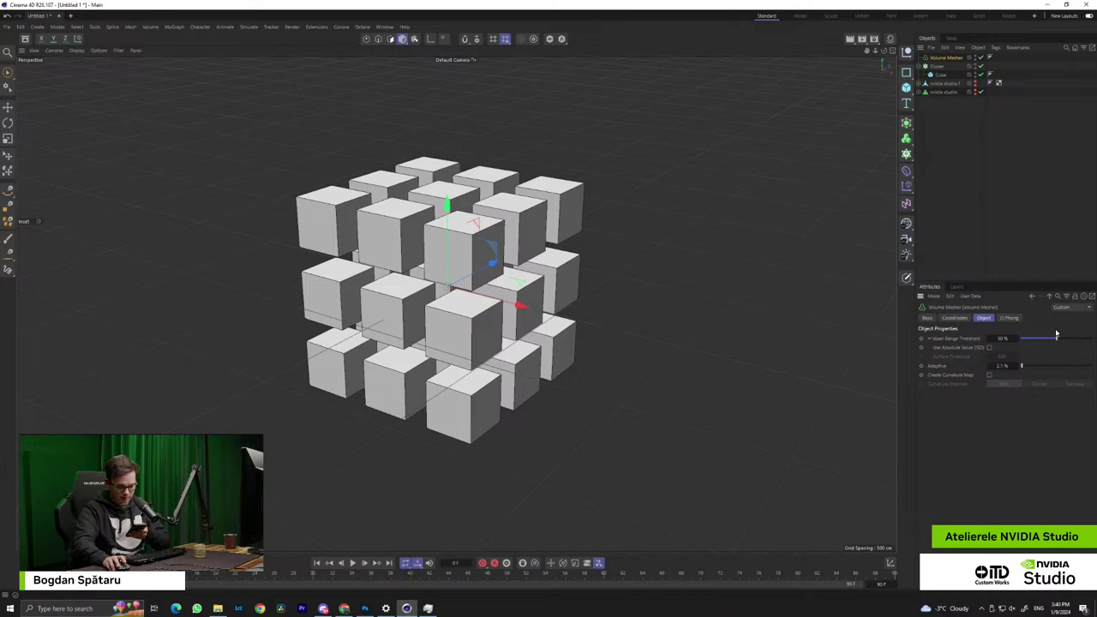
{"action": "left_click_drag", "start_coordinate": [1056, 341], "coordinate": [1066, 340]}
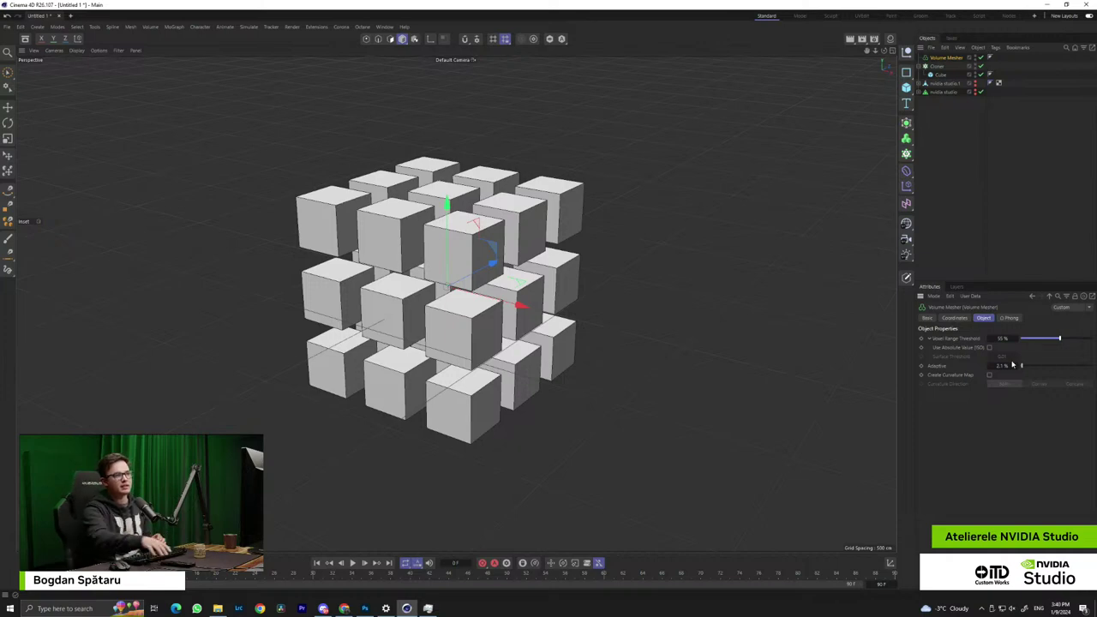
Delete the Volume Mesher and the Cloner with its cube
{"action": "left_click", "coordinate": [945, 83]}
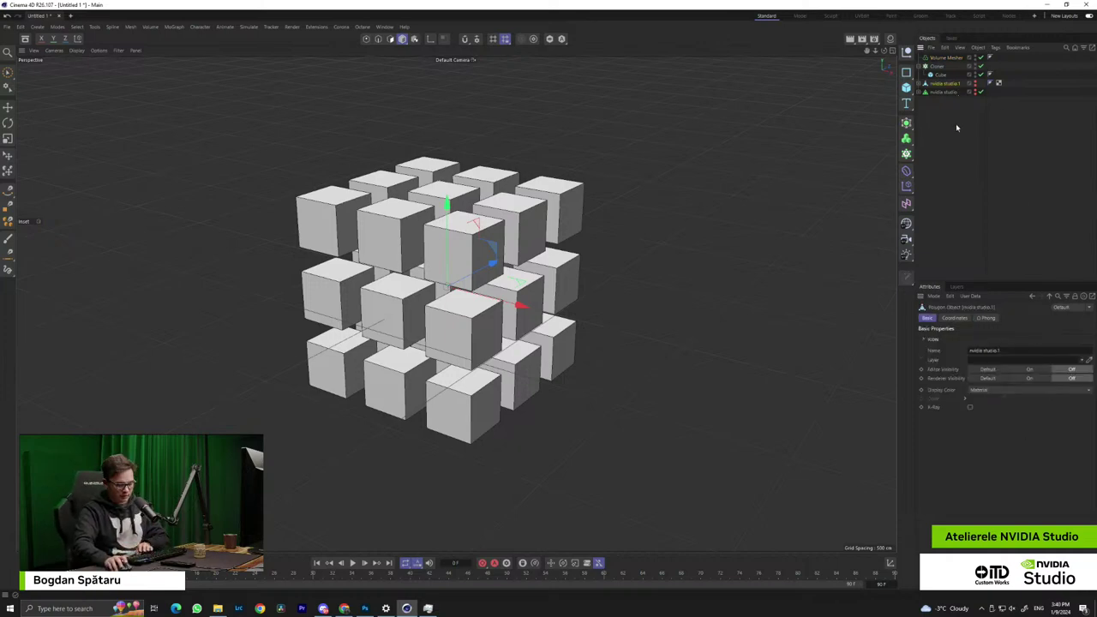
{"action": "left_click", "coordinate": [956, 58]}
{"action": "key", "text": "Delete"}
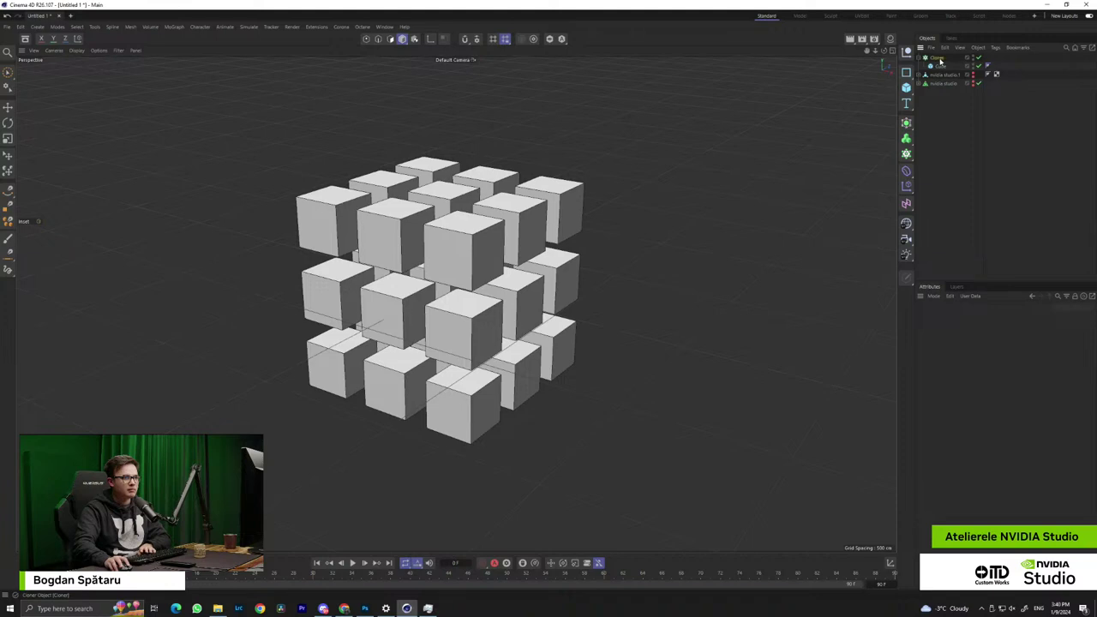
{"action": "key", "text": "ctrl+z"}
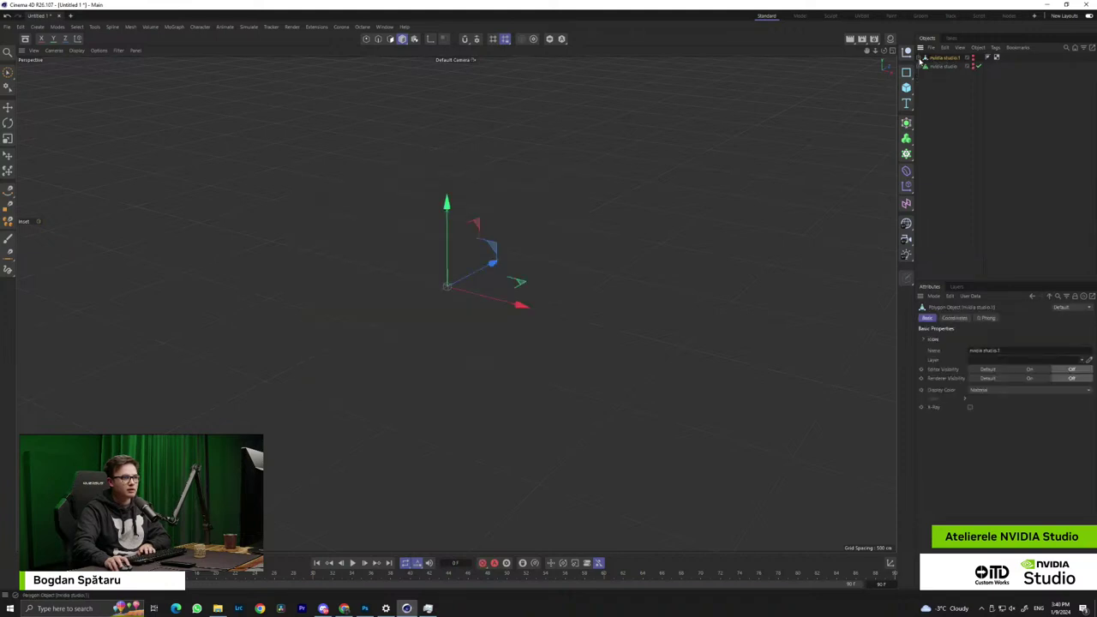
Unhide the remeshed nvidia studio text, inspect its Extrude child and wireframe, and collapse the hierarchy
{"action": "left_click", "coordinate": [934, 66]}
{"action": "left_click", "coordinate": [973, 65]}
{"action": "left_click", "coordinate": [919, 66]}
{"action": "left_click", "coordinate": [944, 75]}
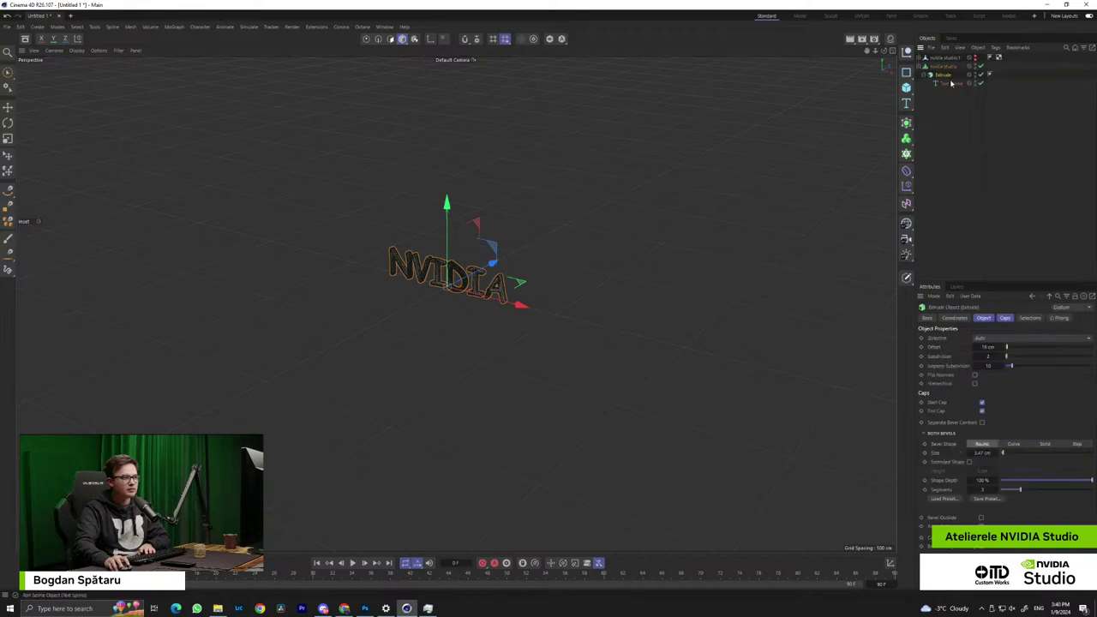
{"action": "left_click_drag", "start_coordinate": [554, 309], "coordinate": [495, 255], "text": "alt"}
{"action": "scroll", "coordinate": [495, 256], "scroll_direction": "up", "scroll_amount": 10}
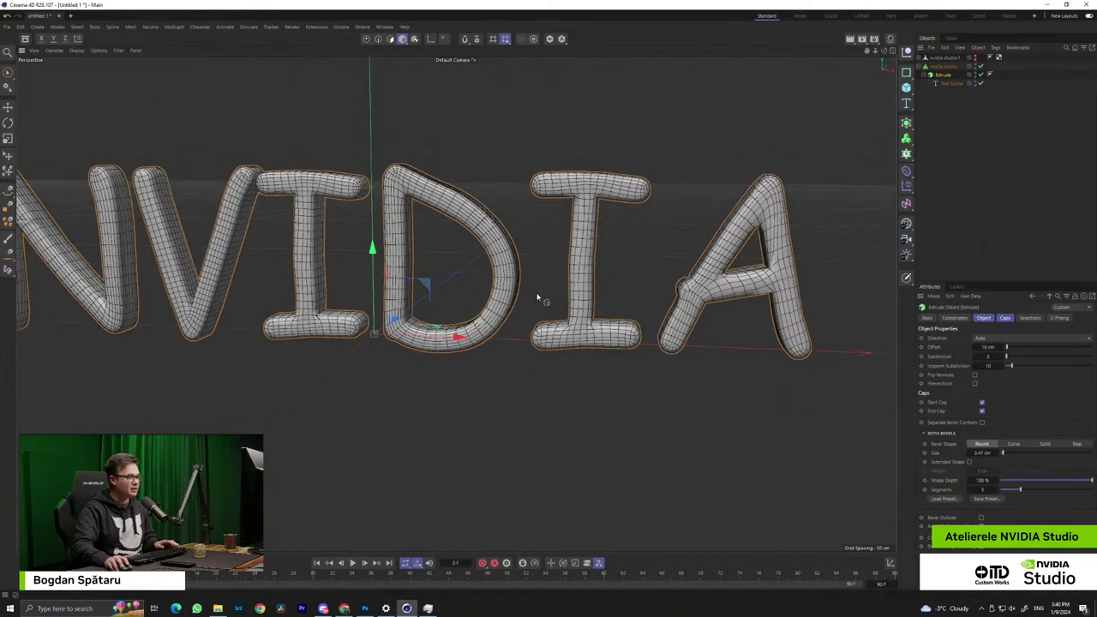
{"action": "scroll", "coordinate": [508, 302], "scroll_direction": "down", "scroll_amount": 3}
{"action": "middle_click_drag", "start_coordinate": [271, 291], "coordinate": [342, 338], "text": "alt"}
{"action": "left_click_drag", "start_coordinate": [276, 307], "coordinate": [712, 210], "text": "alt"}
{"action": "left_click", "coordinate": [921, 66]}
Unhide the nvidia studio.1 polygon copy and disable its Bend deformer
{"action": "left_click", "coordinate": [973, 58]}
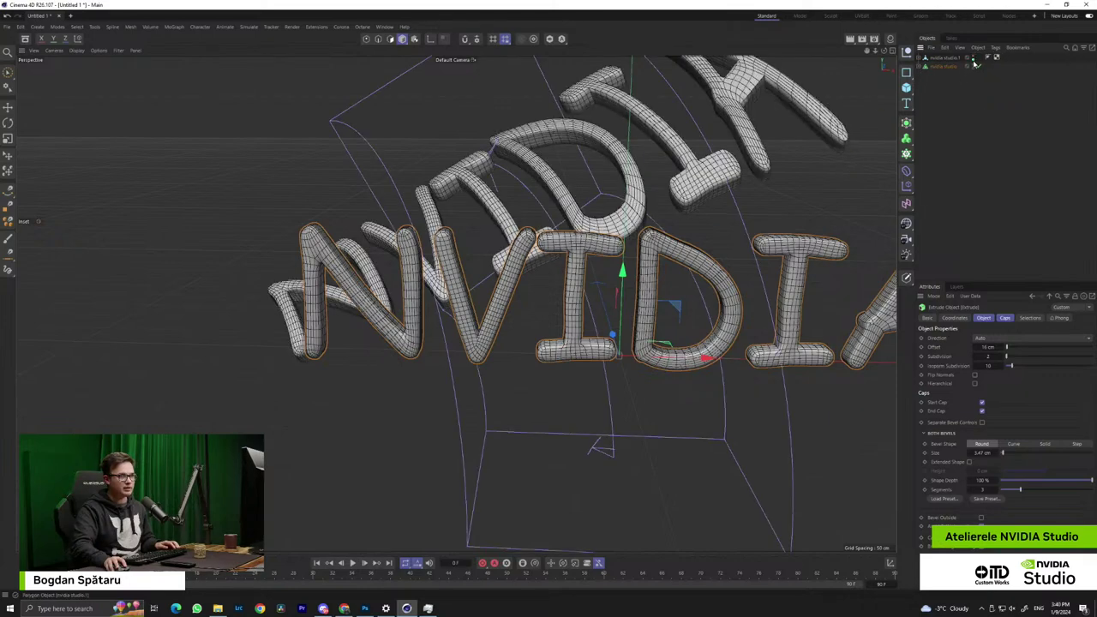
{"action": "left_click", "coordinate": [924, 58]}
{"action": "left_click", "coordinate": [942, 66]}
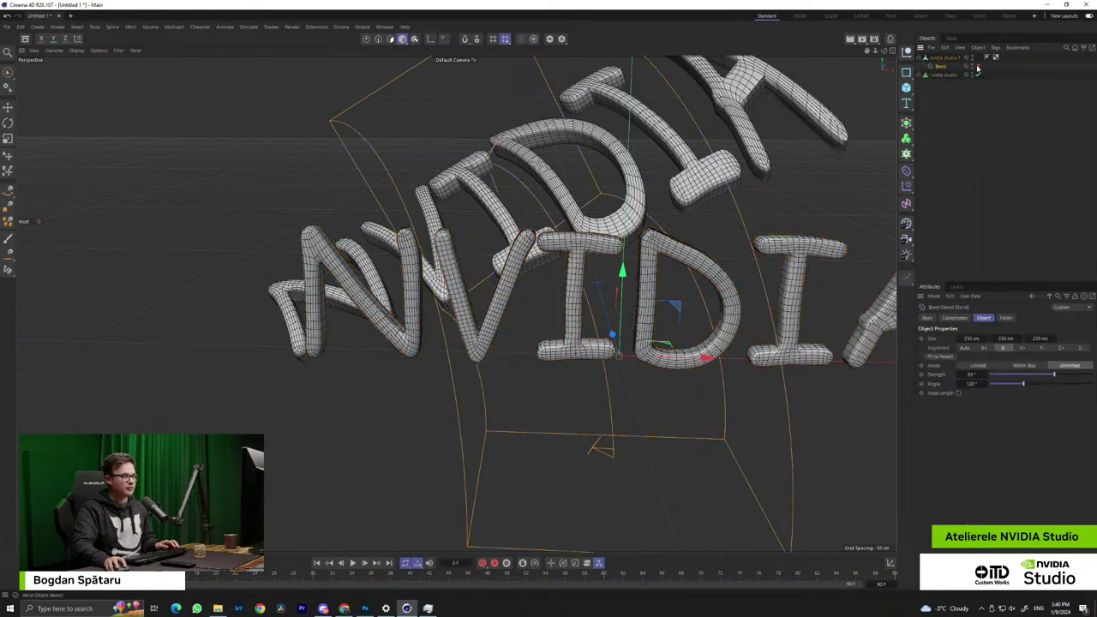
{"action": "left_click", "coordinate": [978, 67]}
{"action": "middle_click_drag", "start_coordinate": [708, 222], "coordinate": [623, 284], "text": "alt"}
{"action": "left_click_drag", "start_coordinate": [623, 284], "coordinate": [613, 289], "text": "alt"}
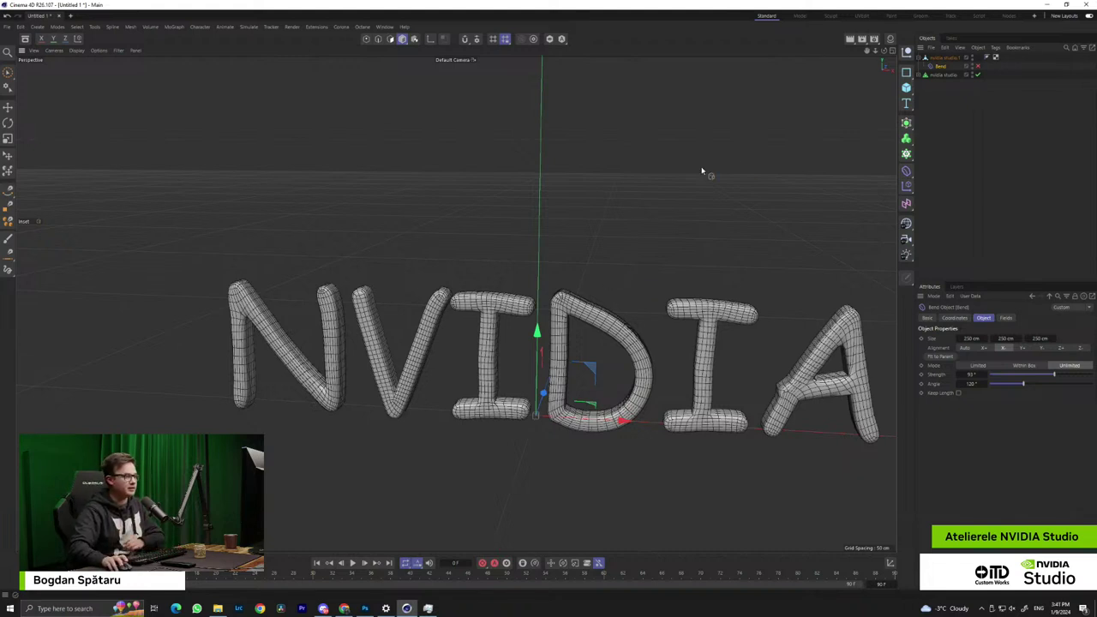
Add a Subdivision Surface and select the nvidia studio.1 polygon text
{"action": "left_click", "coordinate": [905, 123]}
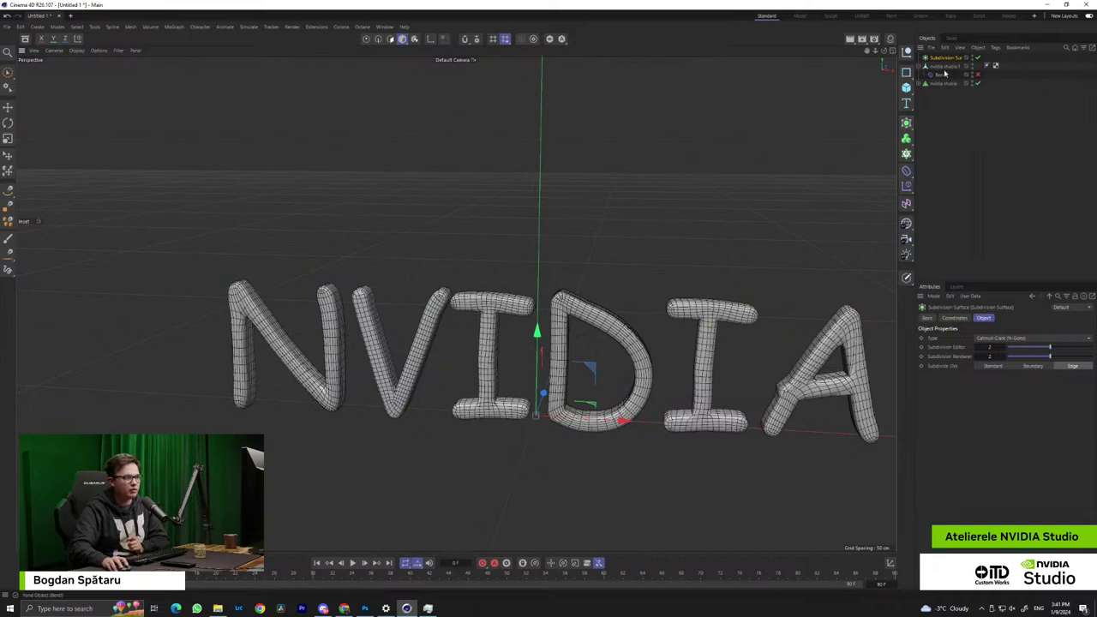
{"action": "scroll", "coordinate": [346, 334], "scroll_direction": "up", "scroll_amount": 2}
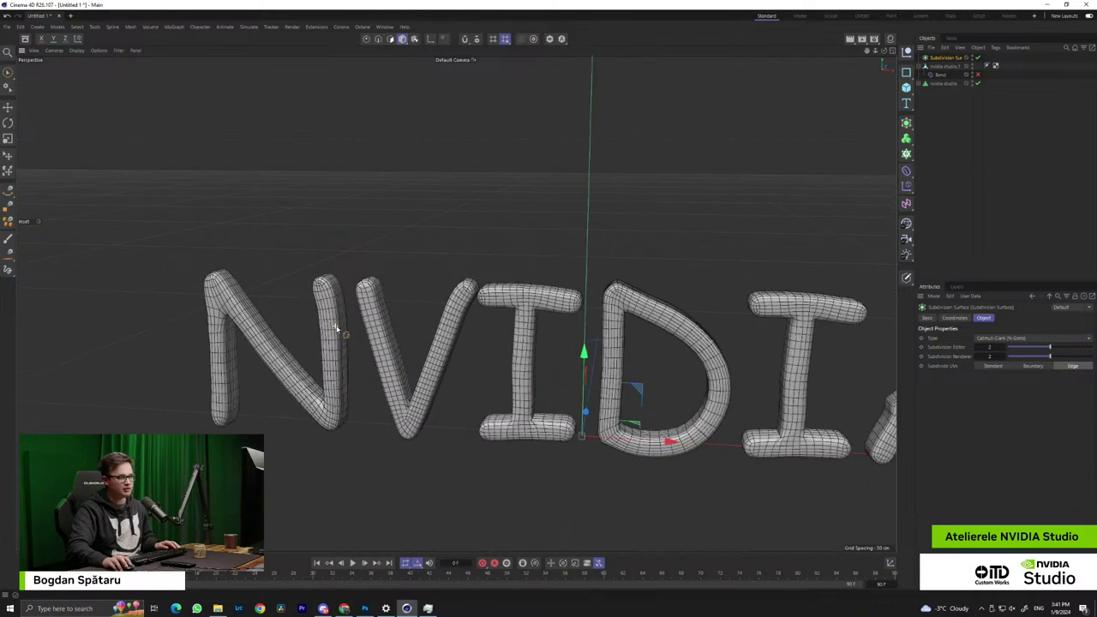
{"action": "left_click", "coordinate": [946, 67]}
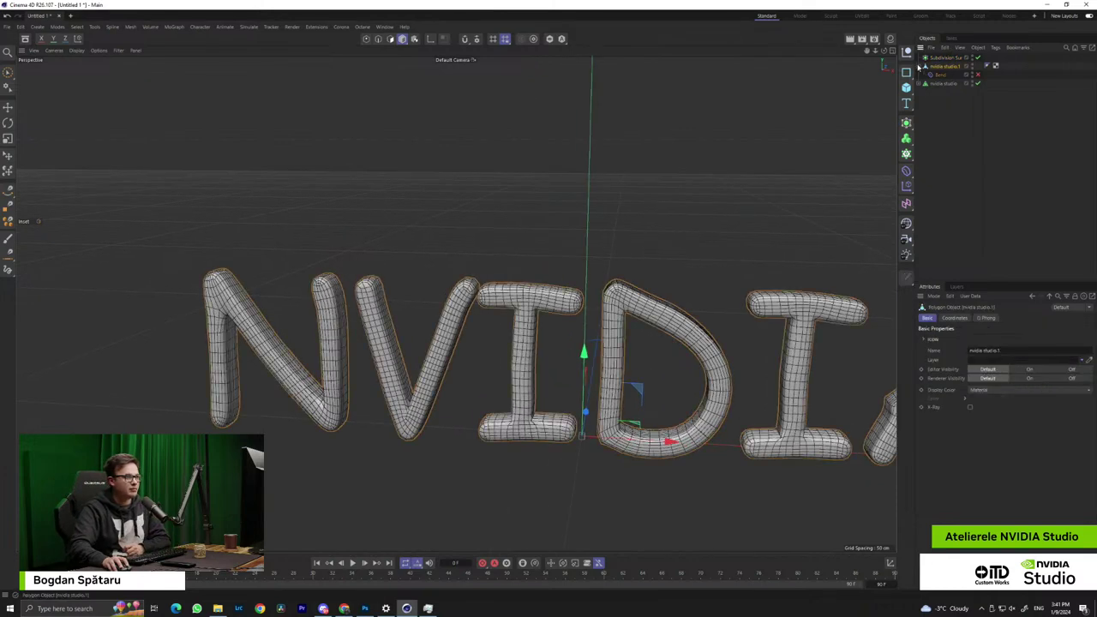
{"action": "scroll", "coordinate": [516, 289], "scroll_direction": "up", "scroll_amount": 5}
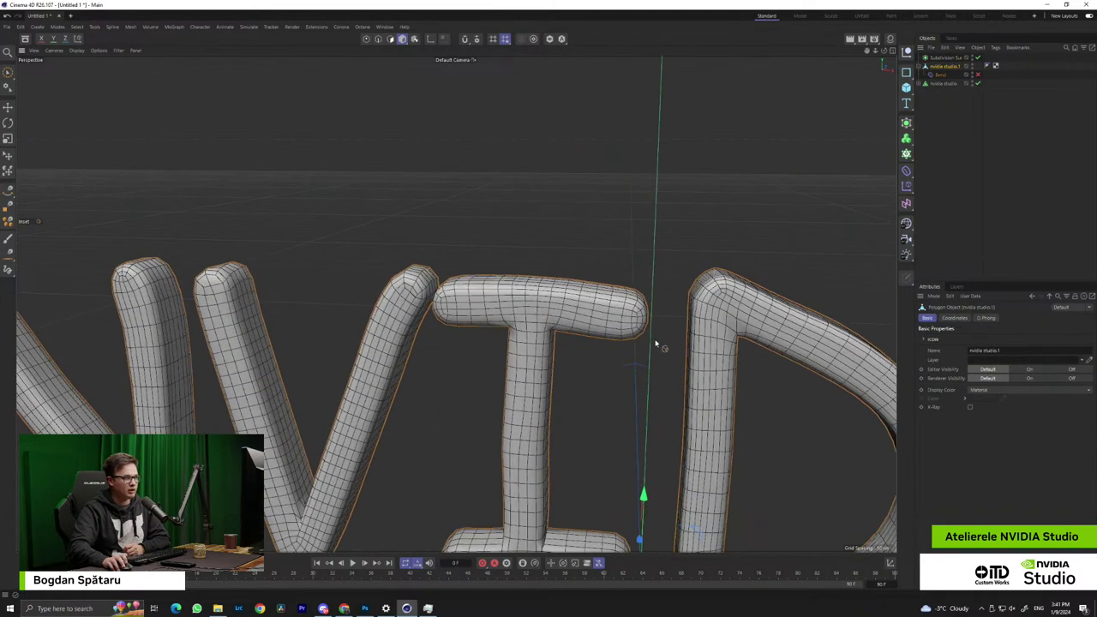
Set the viewport subdivision level of the Subdivision Surface on the NVIDIA text to 0
{"action": "scroll", "coordinate": [591, 319], "scroll_direction": "down", "scroll_amount": 3}
{"action": "left_click_drag", "start_coordinate": [944, 66], "coordinate": [948, 57]}
{"action": "left_click", "coordinate": [942, 57]}
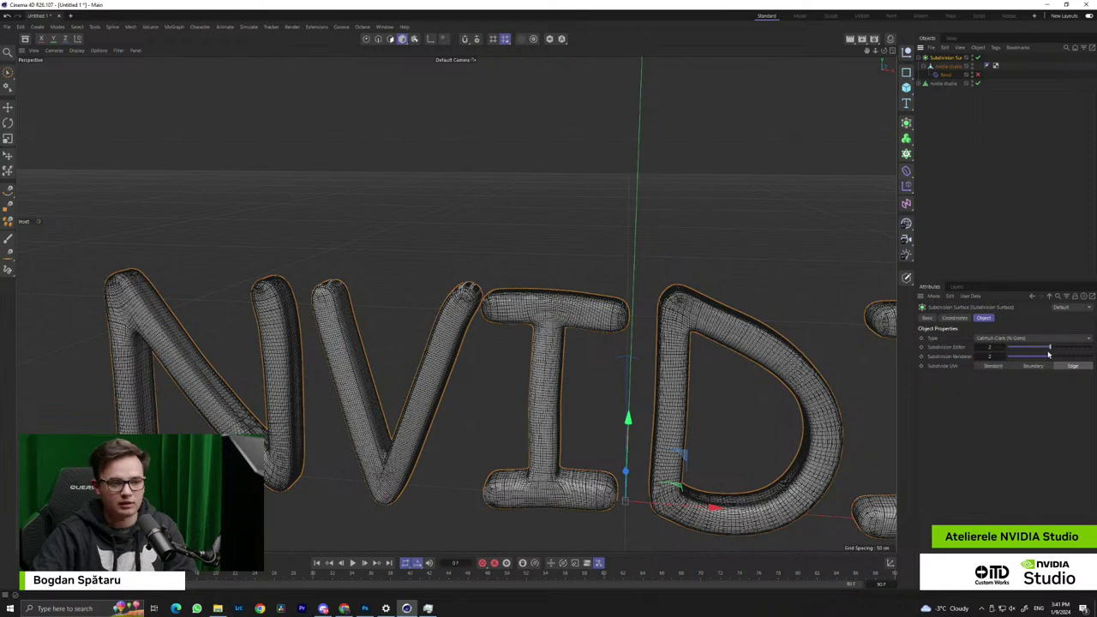
{"action": "left_click_drag", "start_coordinate": [1047, 350], "coordinate": [1023, 353]}
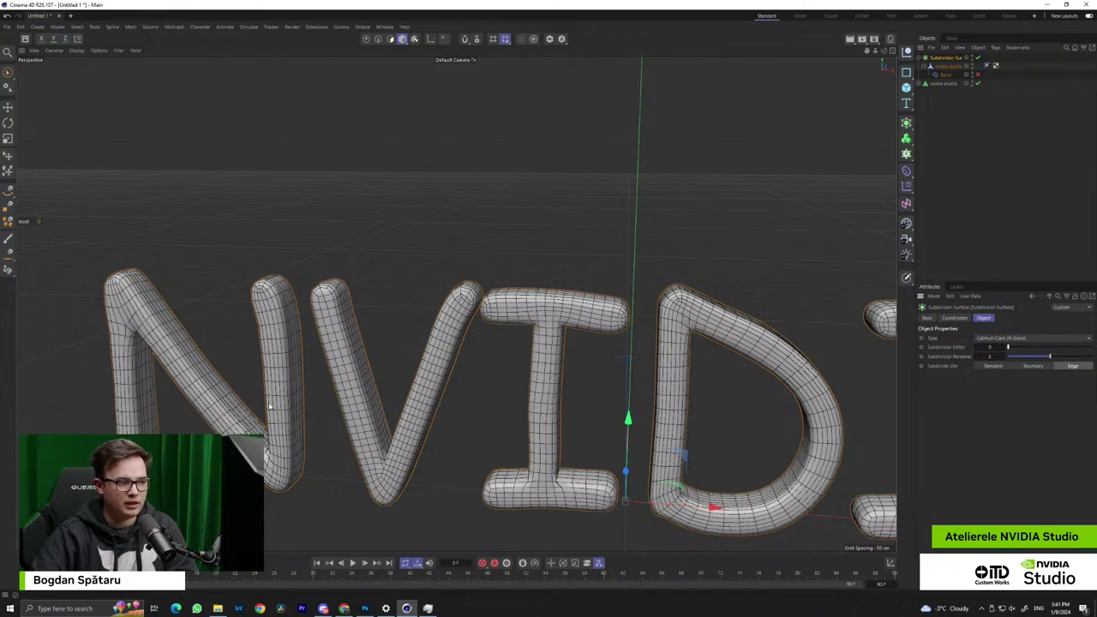
{"action": "middle_click_drag", "start_coordinate": [387, 382], "coordinate": [385, 342], "text": "alt"}
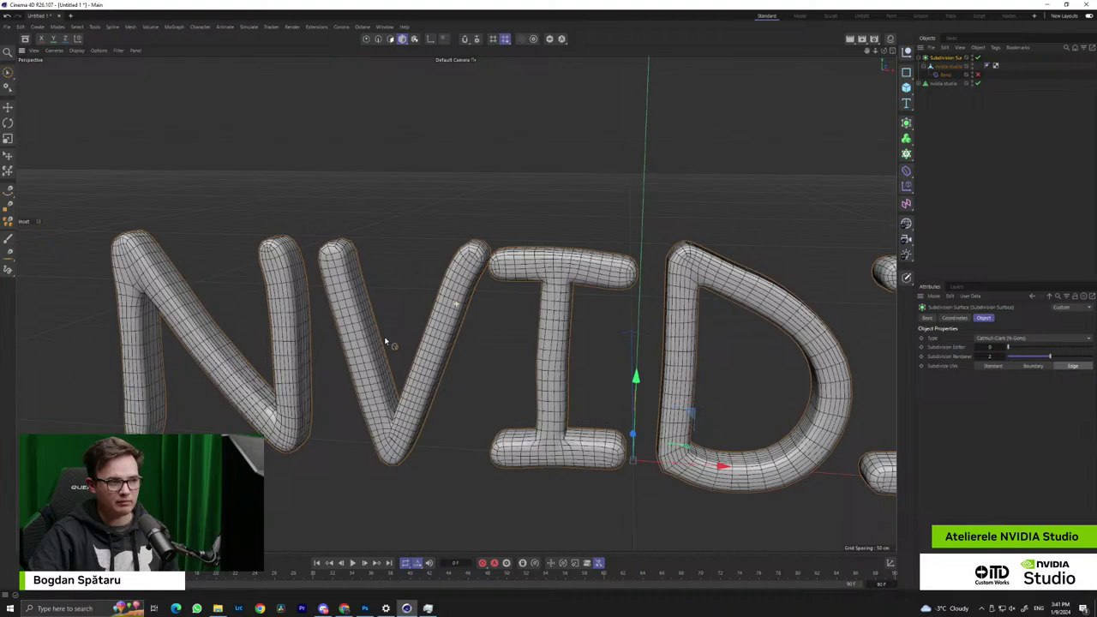
{"action": "left_click_drag", "start_coordinate": [386, 341], "coordinate": [592, 365], "text": "alt"}
{"action": "right_click_drag", "start_coordinate": [591, 365], "coordinate": [609, 351], "text": "alt"}
{"action": "left_click_drag", "start_coordinate": [609, 352], "coordinate": [511, 329], "text": "alt"}
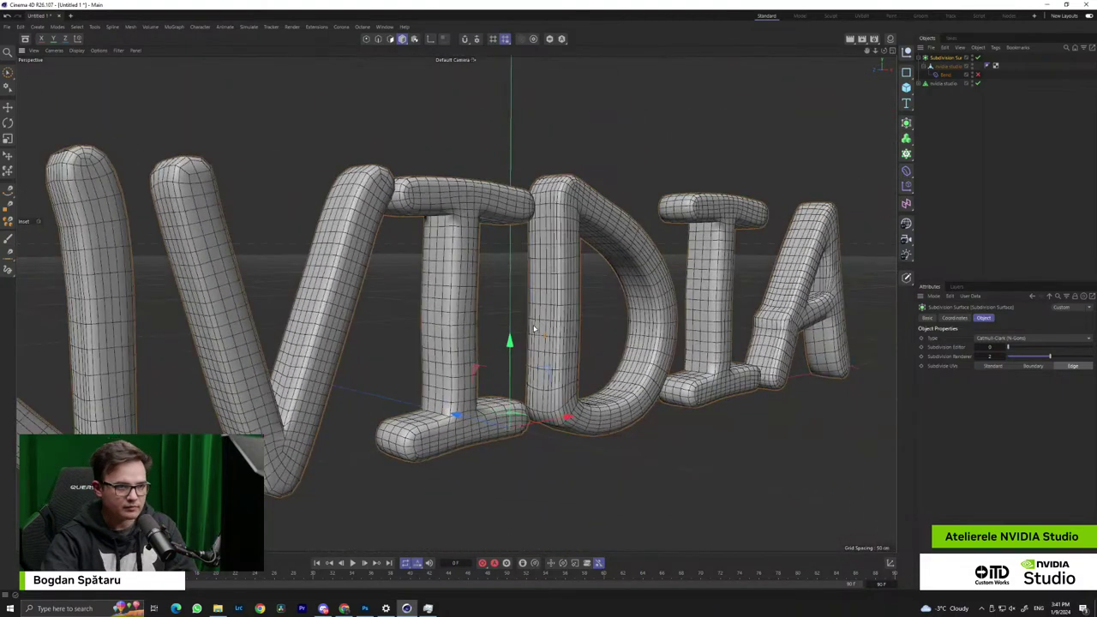
Launch Adobe Illustrator 2024 and step through its What's new introduction
{"action": "left_click", "coordinate": [91, 608]}
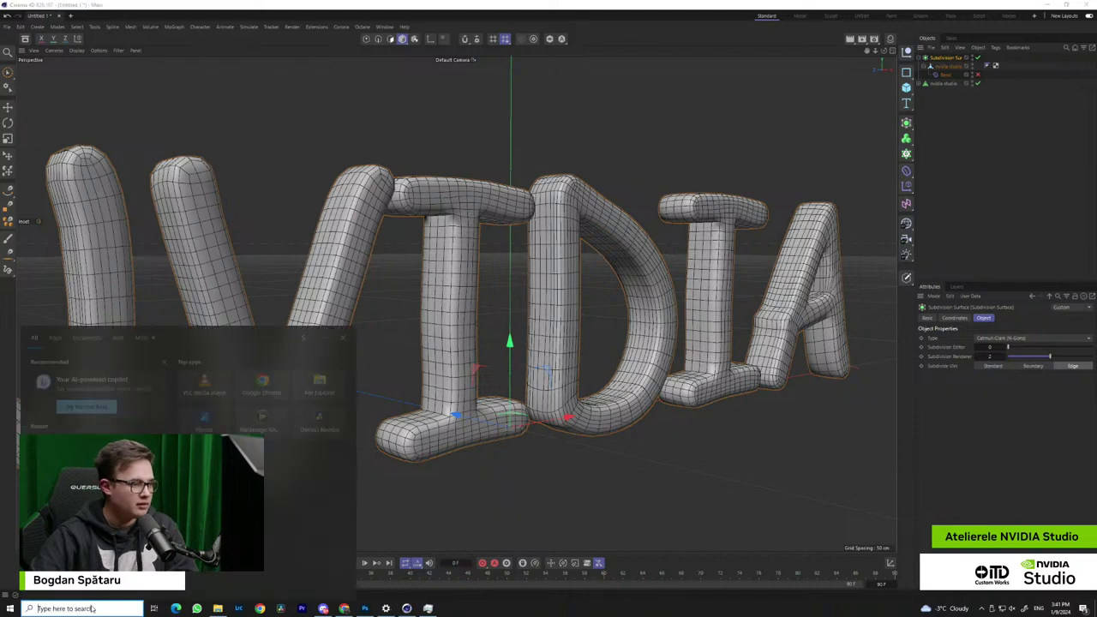
{"action": "type", "text": "ai"}
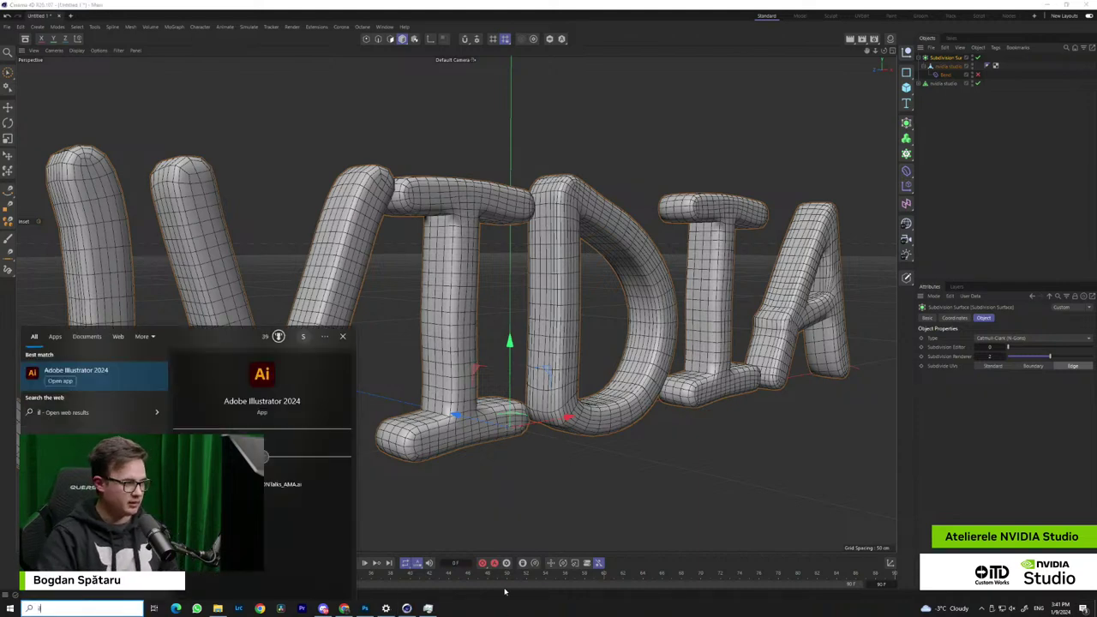
{"action": "key", "text": "Return"}
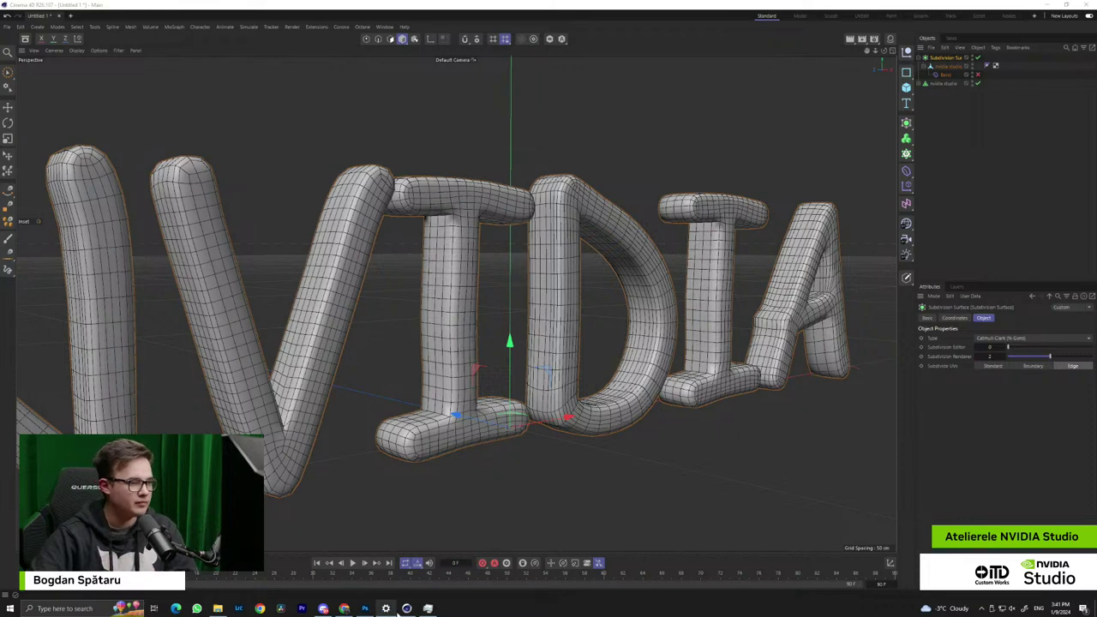
{"action": "mouse_move", "coordinate": [443, 609]}
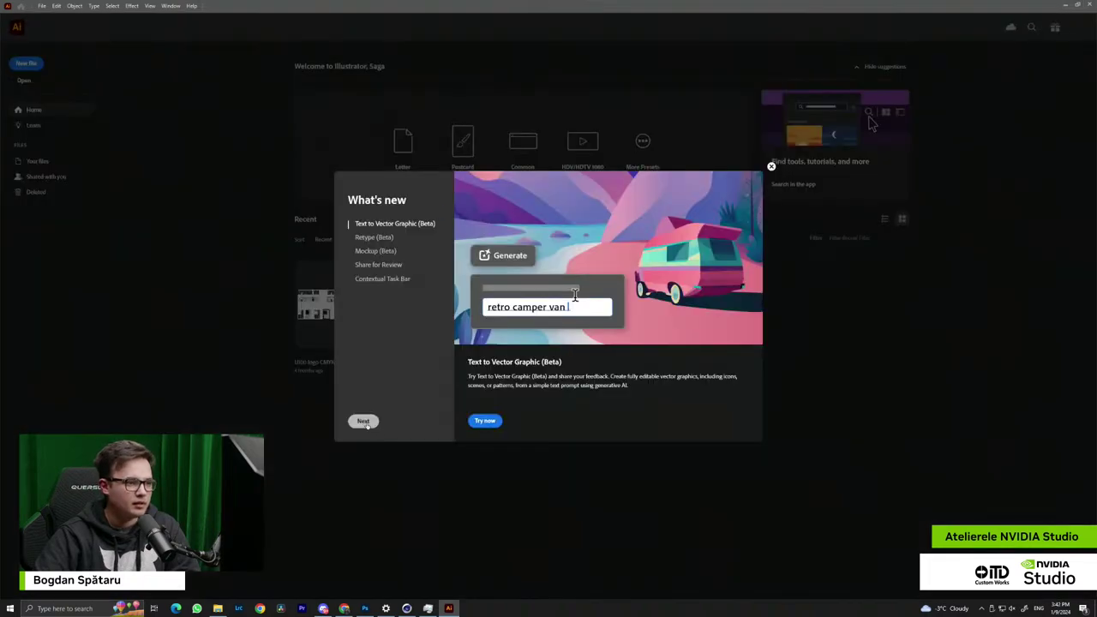
{"action": "left_click", "coordinate": [364, 422]}
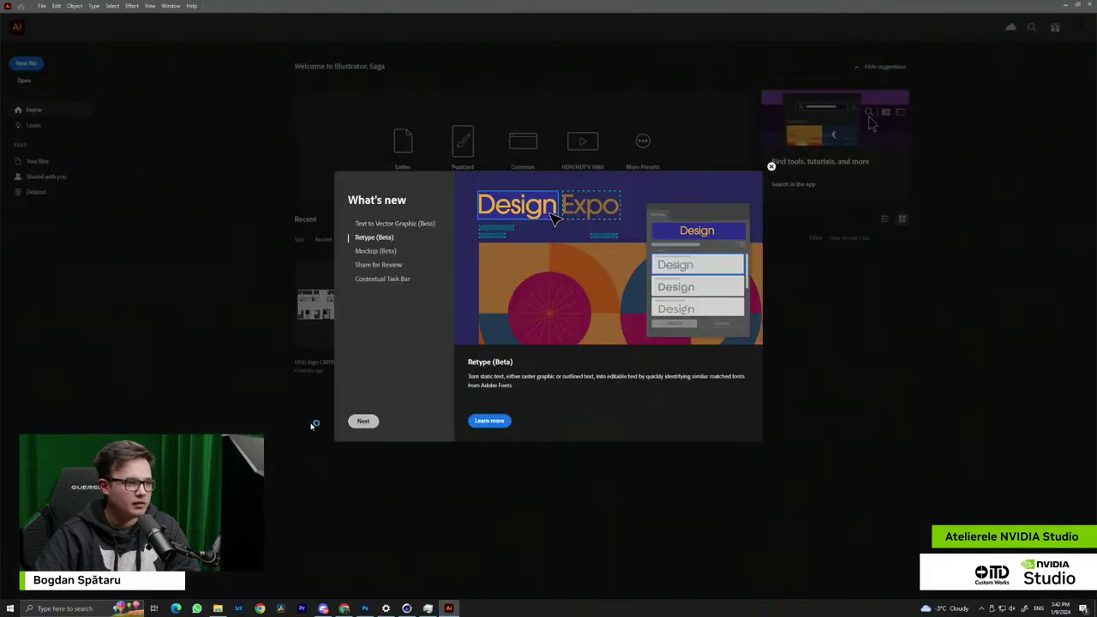
{"action": "left_click", "coordinate": [364, 421]}
{"action": "left_click", "coordinate": [368, 423]}
{"action": "left_click", "coordinate": [367, 422]}
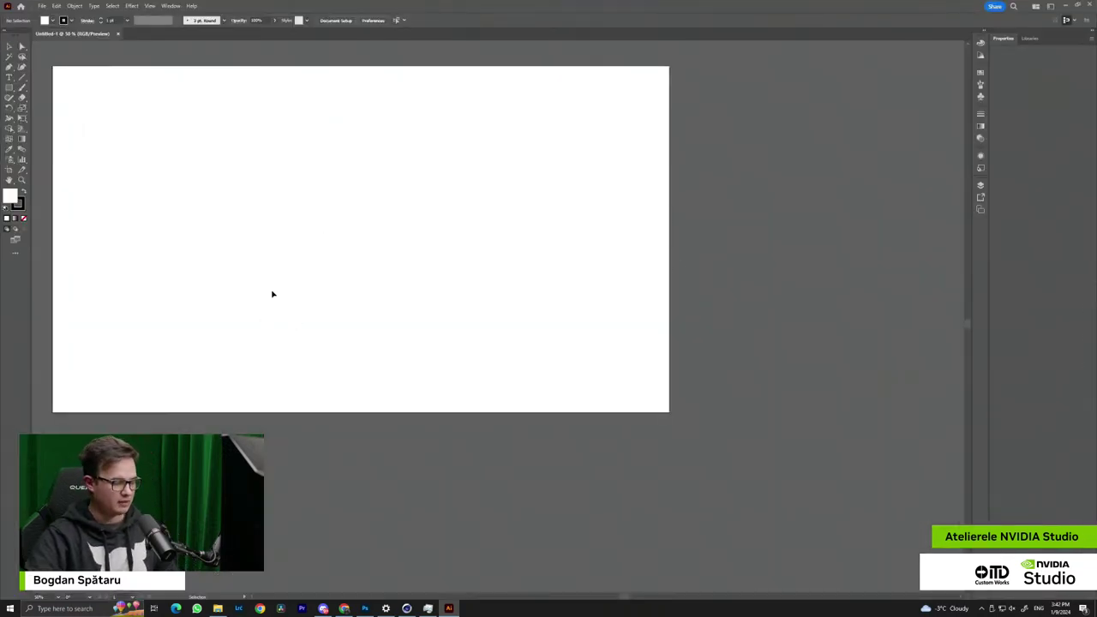
Draw a closed, curved bean-shaped outline with five anchor points across the middle of the artboard using the Pen tool
{"action": "left_click_drag", "start_coordinate": [225, 223], "coordinate": [381, 322]}
{"action": "scroll", "coordinate": [205, 168], "scroll_direction": "up", "scroll_amount": 1}
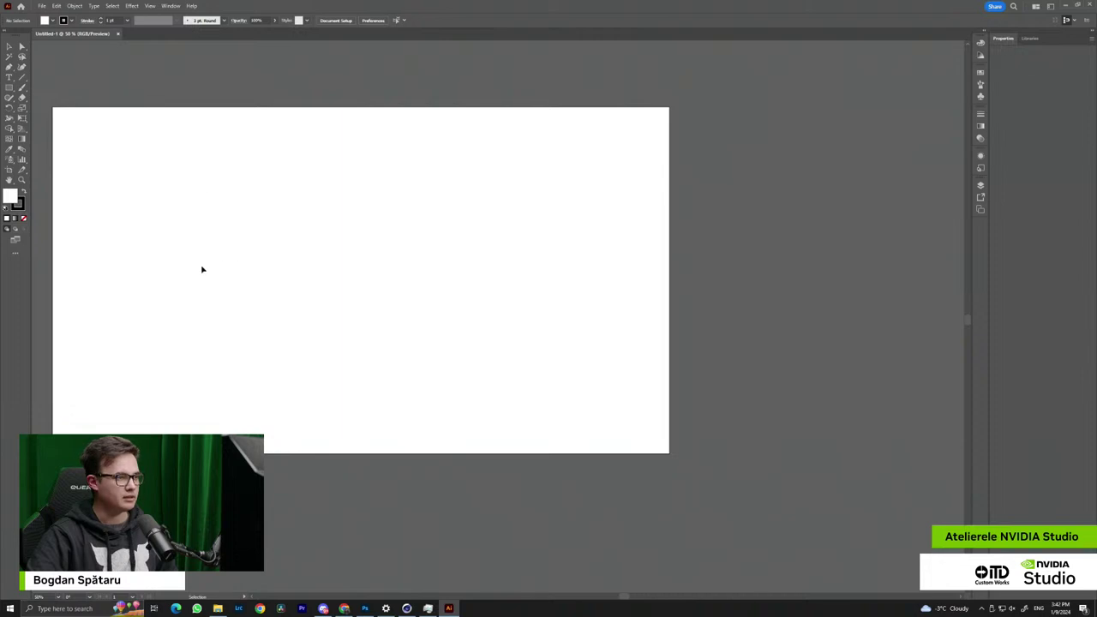
{"action": "scroll", "coordinate": [209, 277], "scroll_direction": "up", "scroll_amount": 2, "text": "alt"}
{"action": "scroll", "coordinate": [208, 277], "scroll_direction": "down", "scroll_amount": 2, "text": "alt"}
{"action": "left_click_drag", "start_coordinate": [234, 266], "coordinate": [277, 259]}
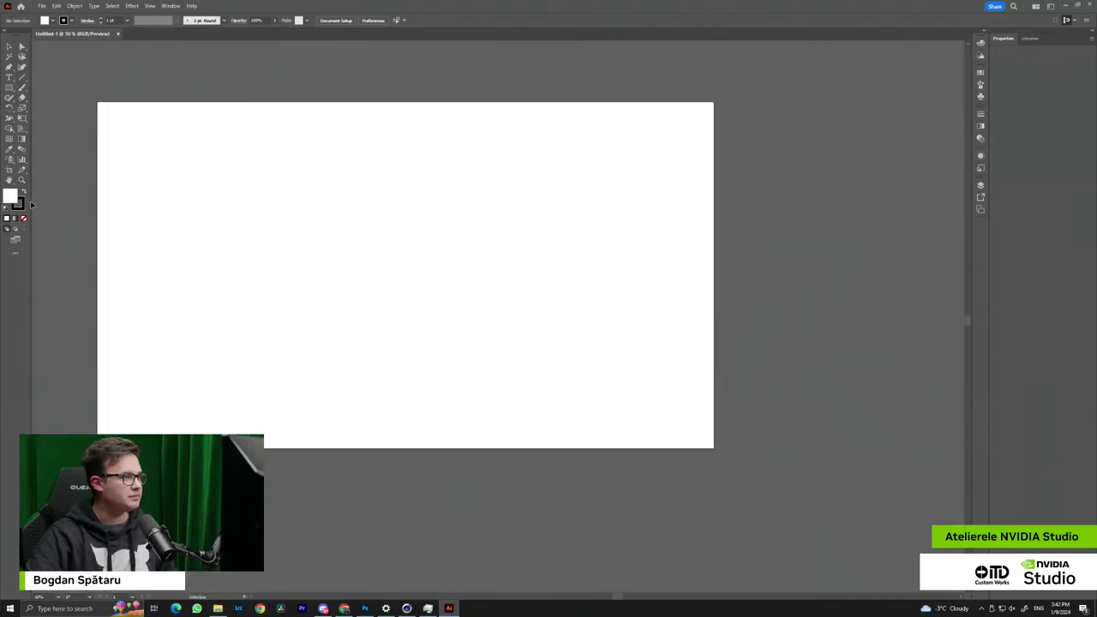
{"action": "left_click", "coordinate": [10, 68]}
{"action": "mouse_move", "coordinate": [280, 287]}
{"action": "left_mouse_down"}
{"action": "mouse_move", "coordinate": [282, 215]}
{"action": "mouse_move", "coordinate": [317, 179]}
{"action": "left_mouse_up"}
{"action": "left_click_drag", "start_coordinate": [392, 231], "coordinate": [445, 229]}
{"action": "left_click_drag", "start_coordinate": [545, 275], "coordinate": [518, 318]}
{"action": "left_click_drag", "start_coordinate": [417, 302], "coordinate": [384, 274]}
{"action": "left_click_drag", "start_coordinate": [281, 286], "coordinate": [265, 249]}
{"action": "scroll", "coordinate": [378, 257], "scroll_direction": "up", "scroll_amount": 1}
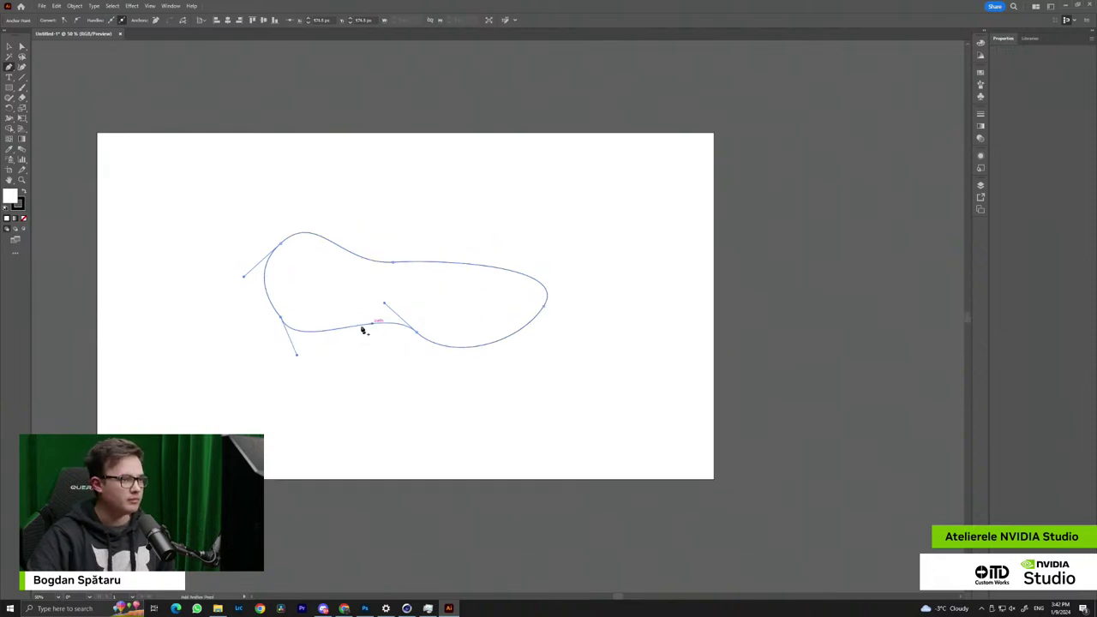
{"action": "scroll", "coordinate": [364, 310], "scroll_direction": "up", "scroll_amount": 2, "text": "alt"}
{"action": "scroll", "coordinate": [364, 310], "scroll_direction": "down", "scroll_amount": 1, "text": "alt"}
{"action": "left_click", "coordinate": [41, 6]}
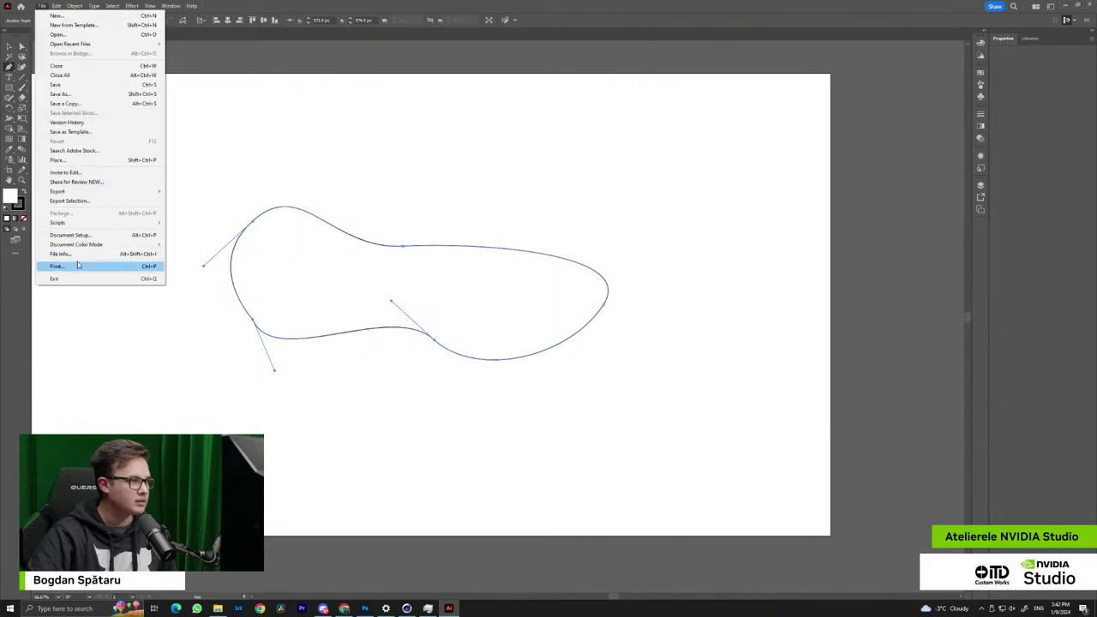
{"action": "mouse_move", "coordinate": [71, 194]}
{"action": "left_click", "coordinate": [192, 200]}
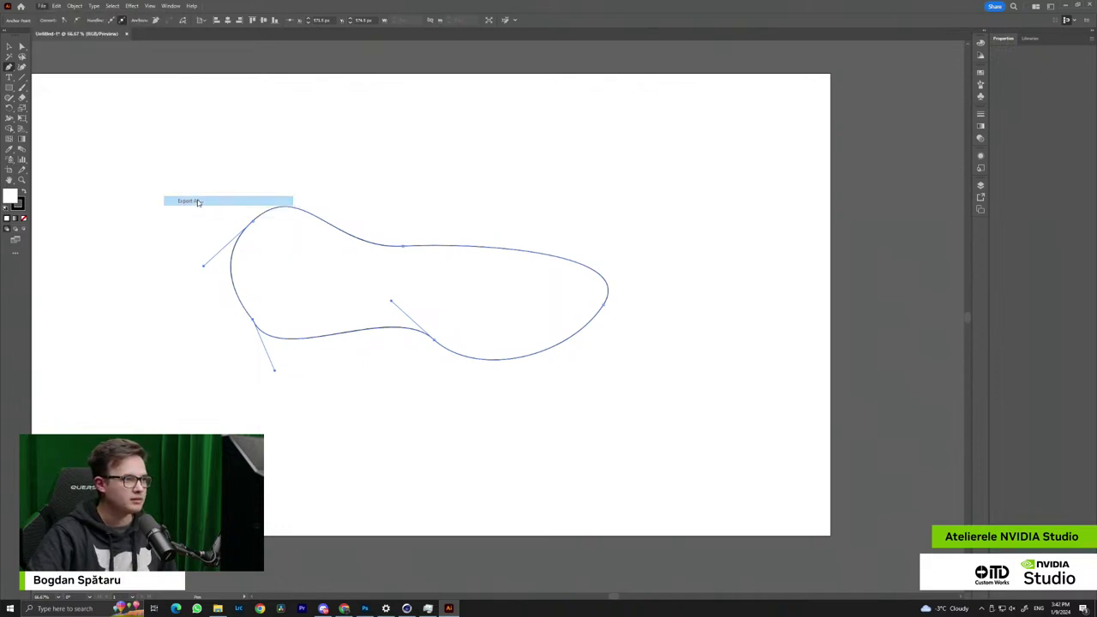
{"action": "left_click", "coordinate": [503, 6]}
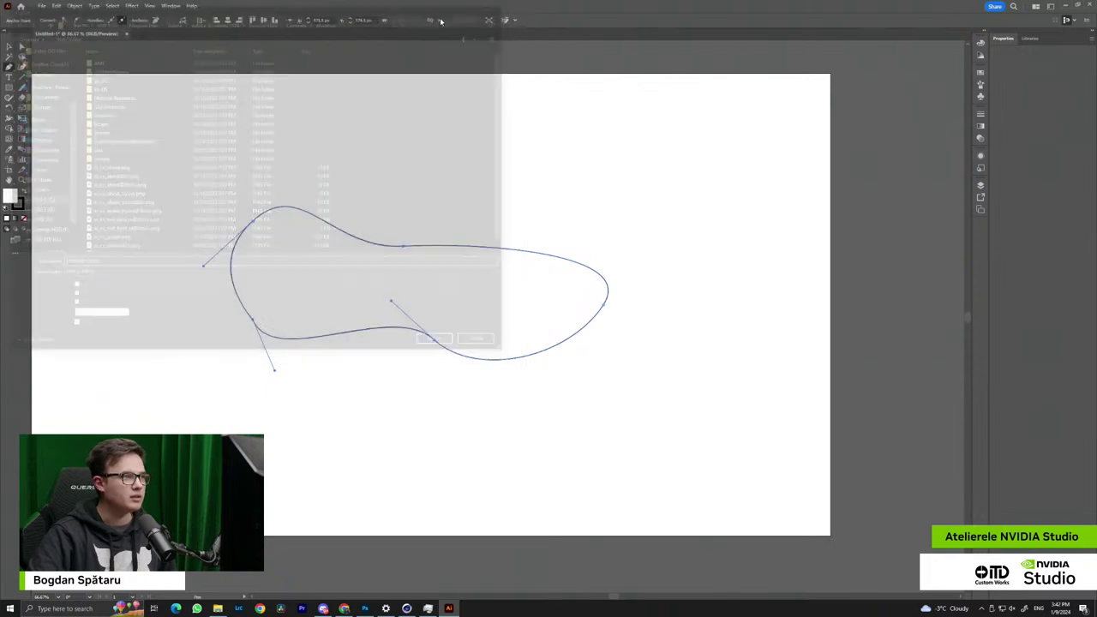
Save the document locally to the Desktop as an Adobe Illustrator file named Bean
{"action": "left_click", "coordinate": [41, 6]}
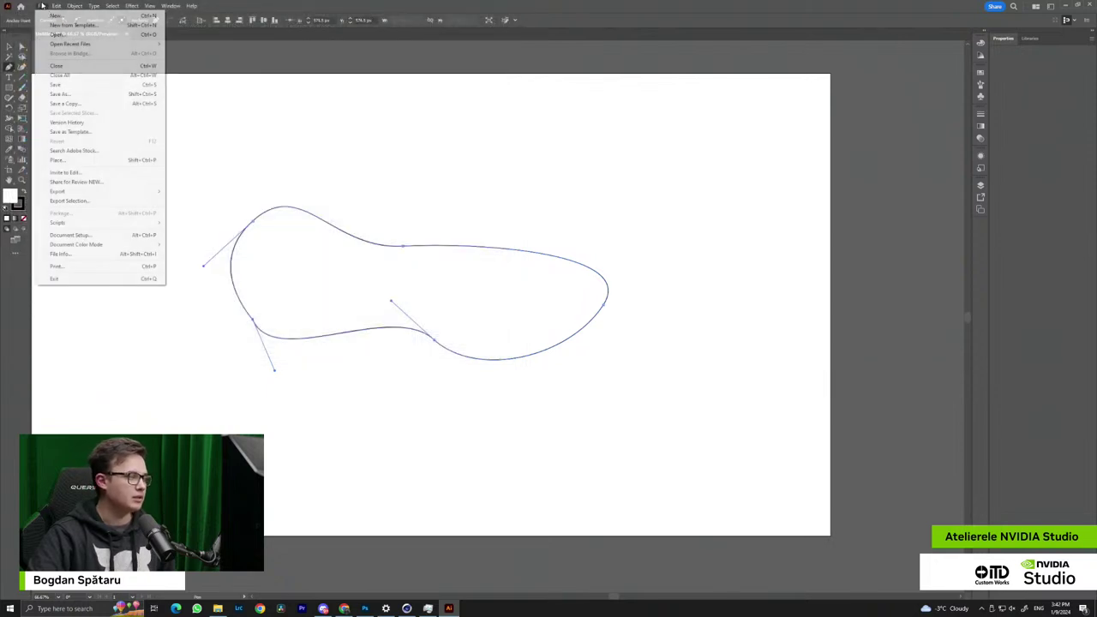
{"action": "left_click", "coordinate": [82, 95]}
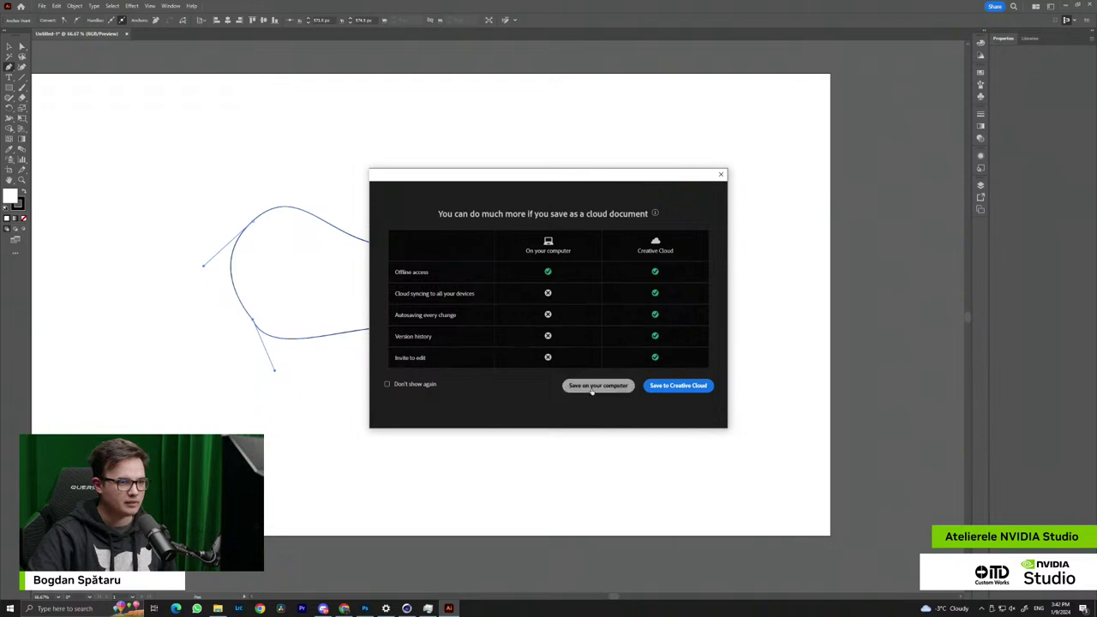
{"action": "left_click", "coordinate": [591, 387]}
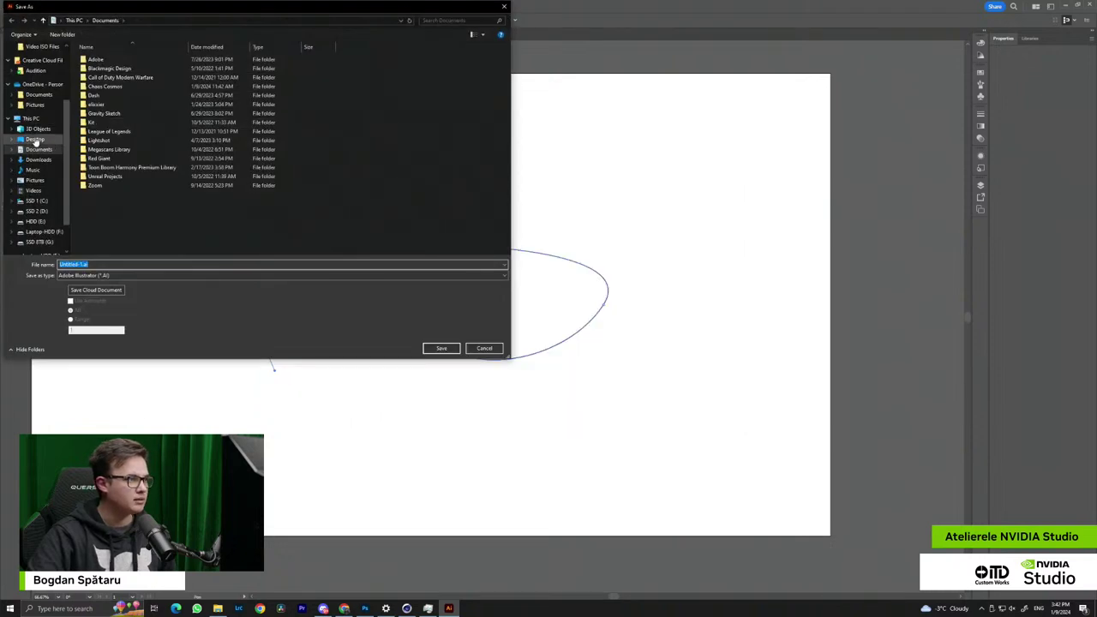
{"action": "left_click", "coordinate": [36, 142]}
{"action": "double_click", "coordinate": [109, 263]}
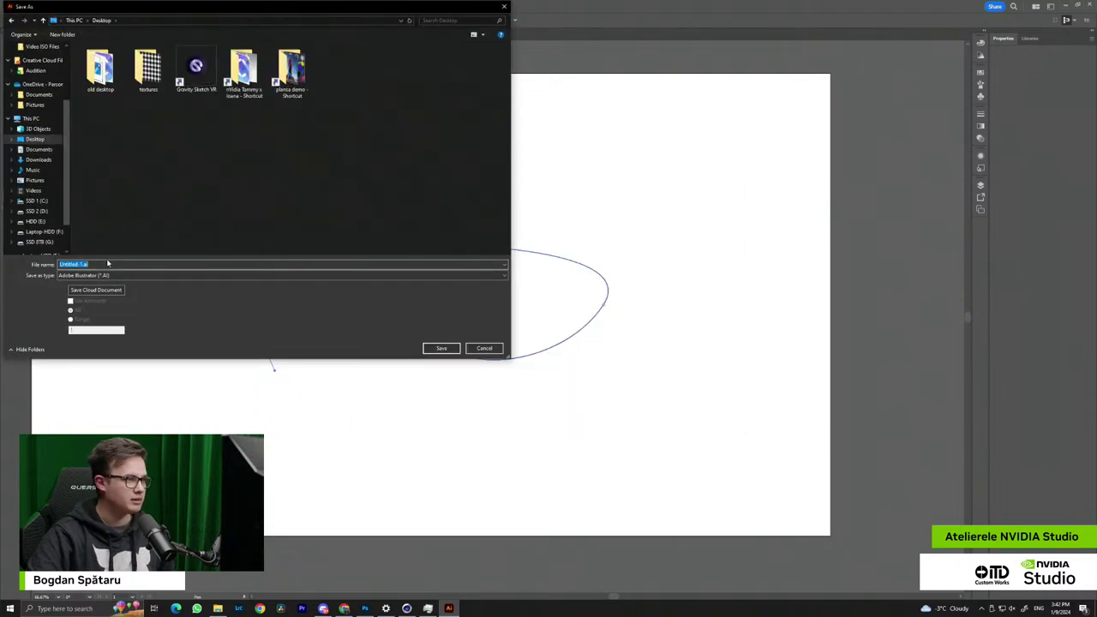
{"action": "key", "text": "Caps_Lock"}
{"action": "type", "text": "B"}
{"action": "key", "text": "Caps_Lock"}
{"action": "type", "text": "ean"}
{"action": "key", "text": "Return"}
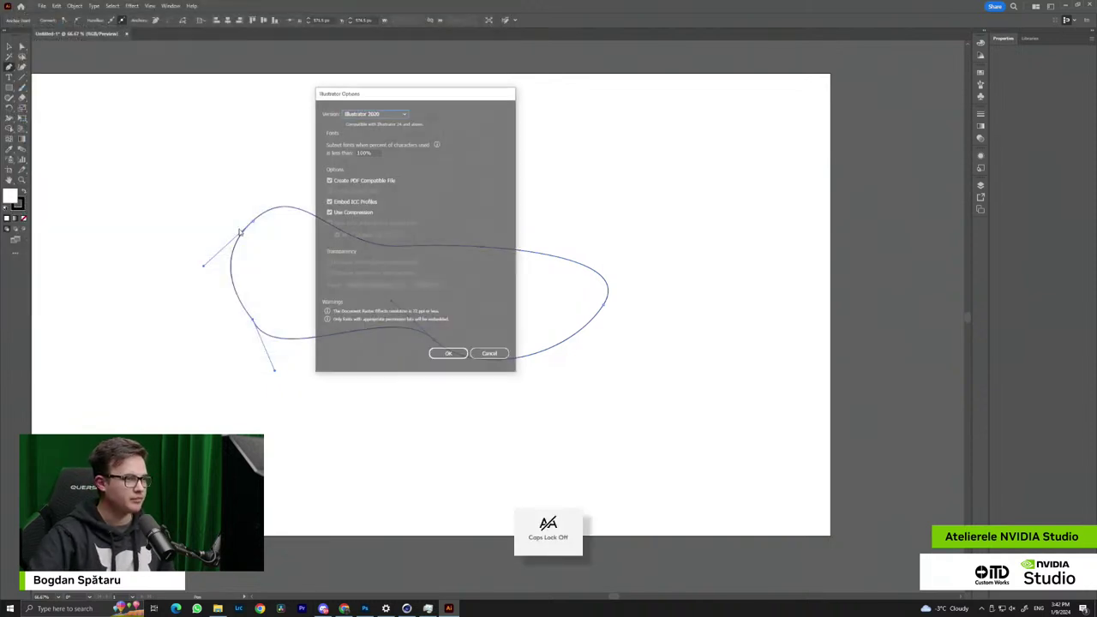
Choose Illustrator 8 as the file version and accept saving in the older format
{"action": "left_click", "coordinate": [368, 114]}
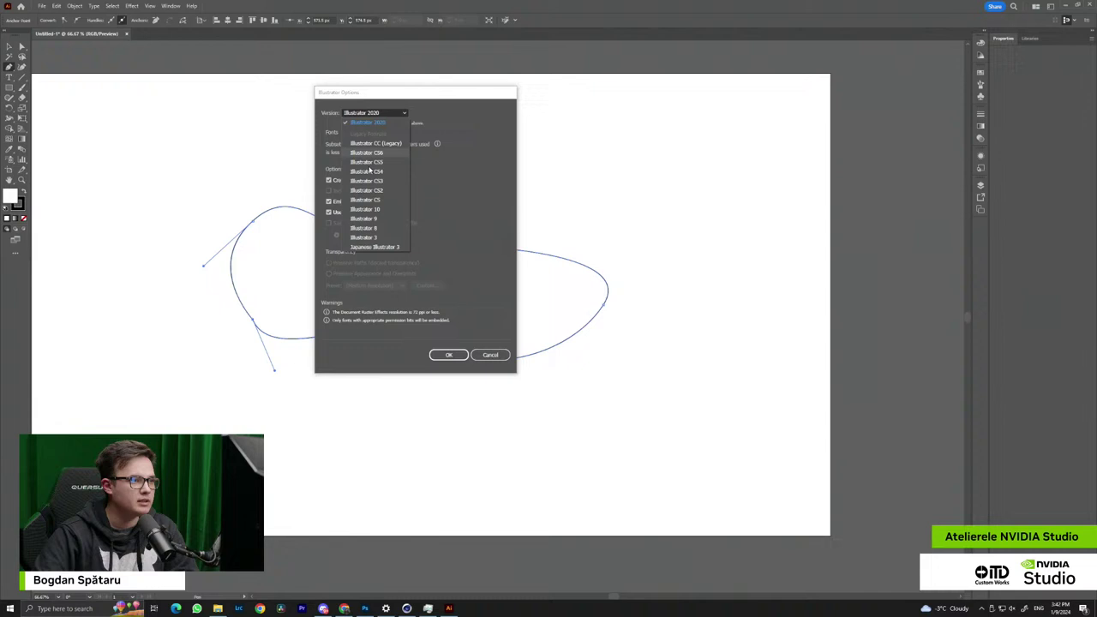
{"action": "left_click", "coordinate": [379, 228]}
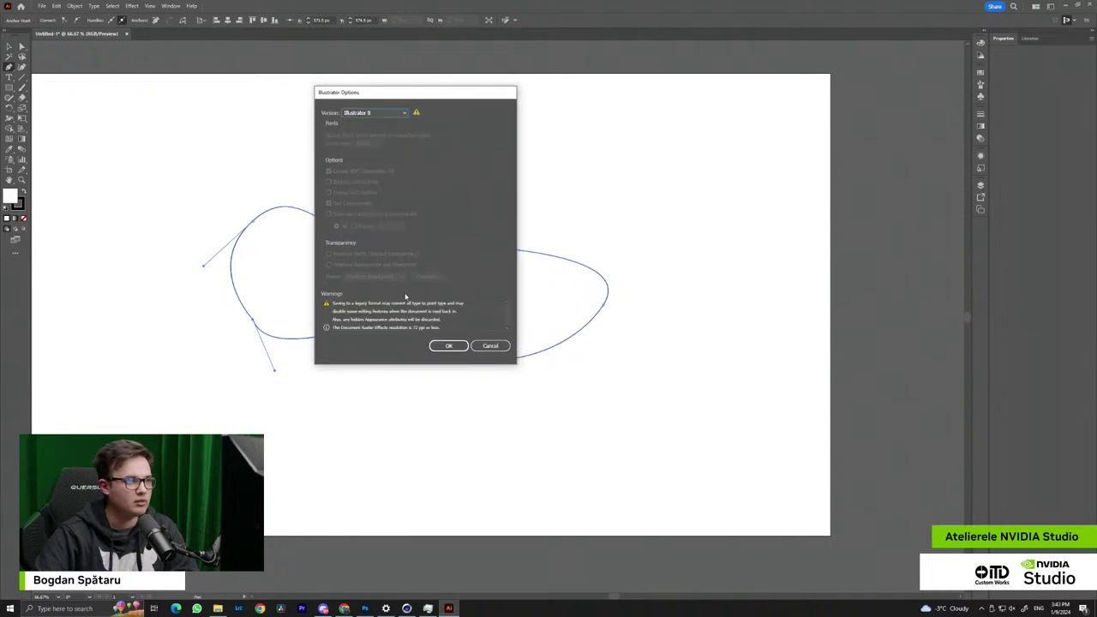
{"action": "left_click", "coordinate": [449, 355]}
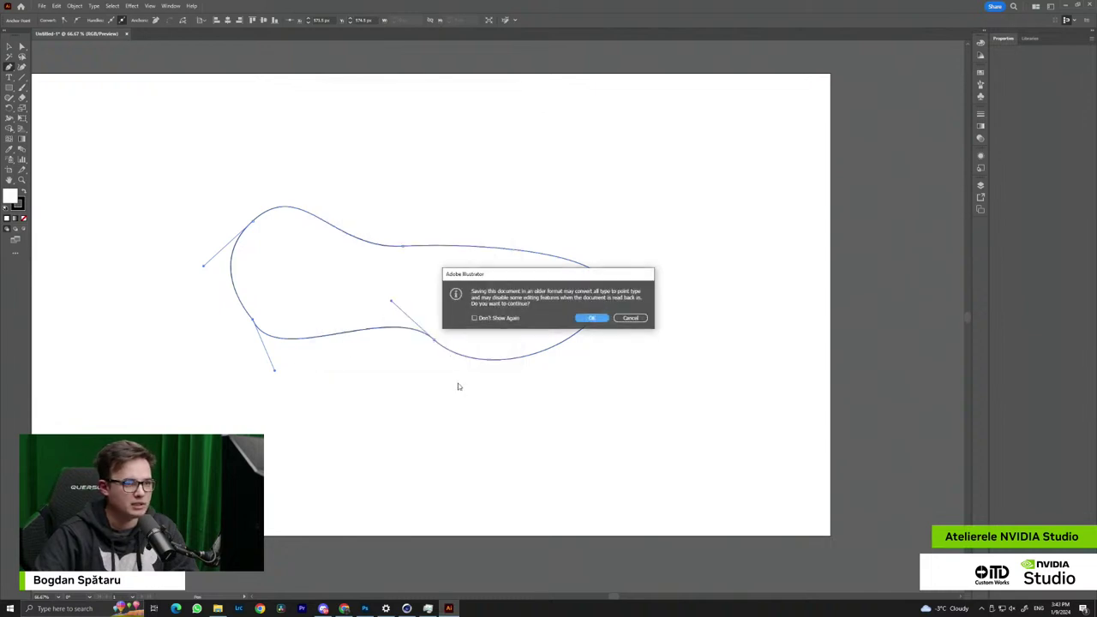
{"action": "left_click", "coordinate": [595, 319]}
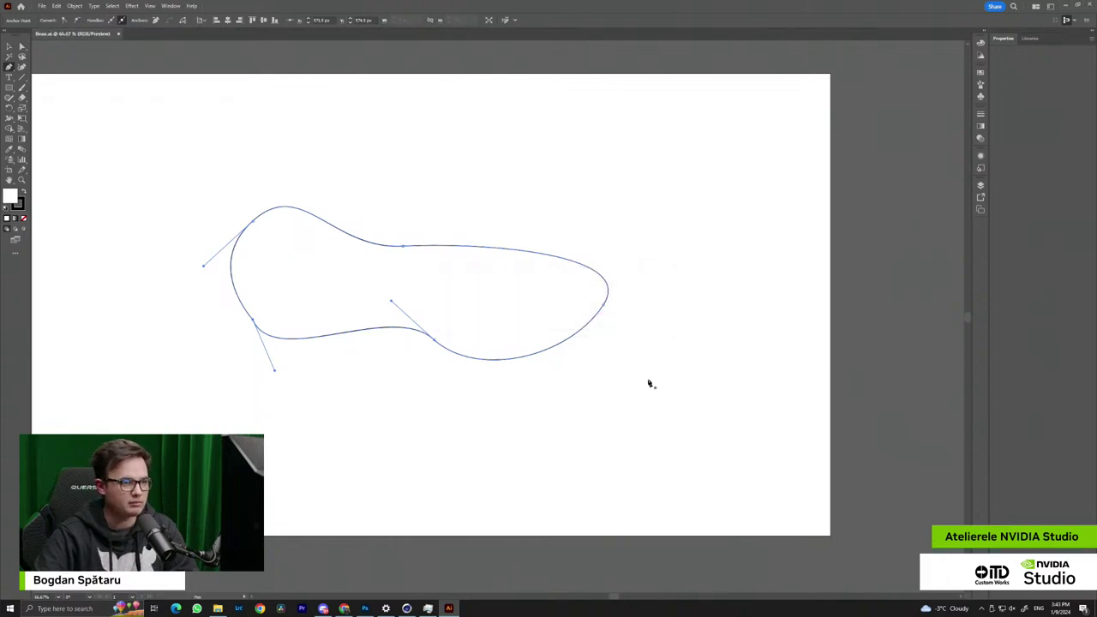
Switch back to Cinema 4D and merge Bean.ai from the Desktop into the project with the default Illustrator import settings
{"action": "left_click", "coordinate": [1064, 7]}
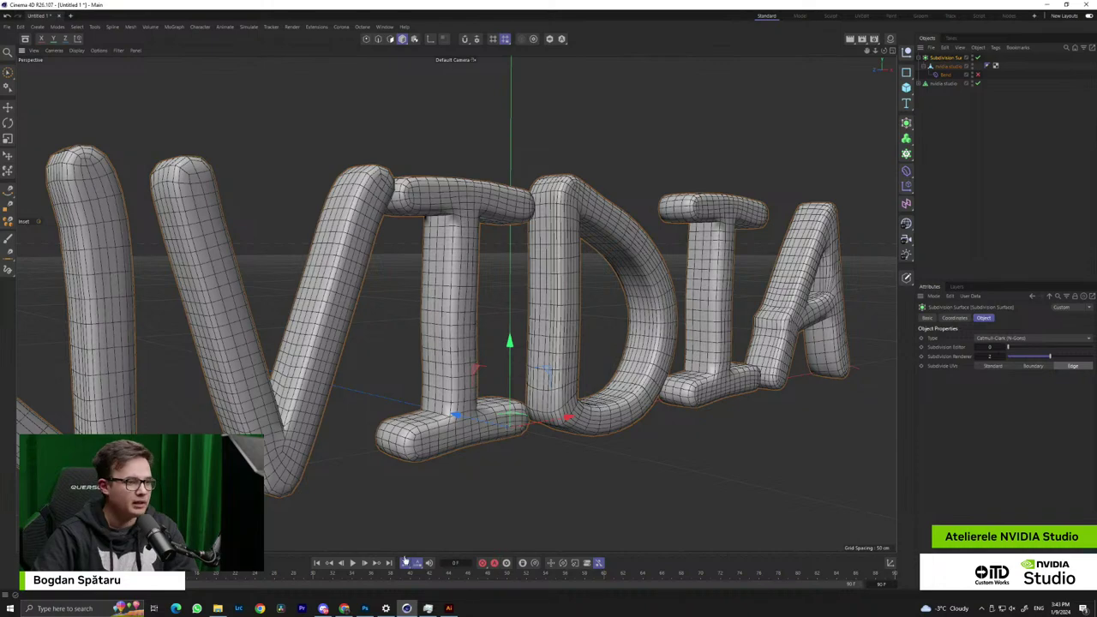
{"action": "scroll", "coordinate": [482, 361], "scroll_direction": "down", "scroll_amount": 4}
{"action": "mouse_move", "coordinate": [481, 357]}
{"action": "left_mouse_down", "text": "alt"}
{"action": "mouse_move", "coordinate": [492, 356]}
{"action": "mouse_move", "coordinate": [480, 345]}
{"action": "left_mouse_up", "text": "alt"}
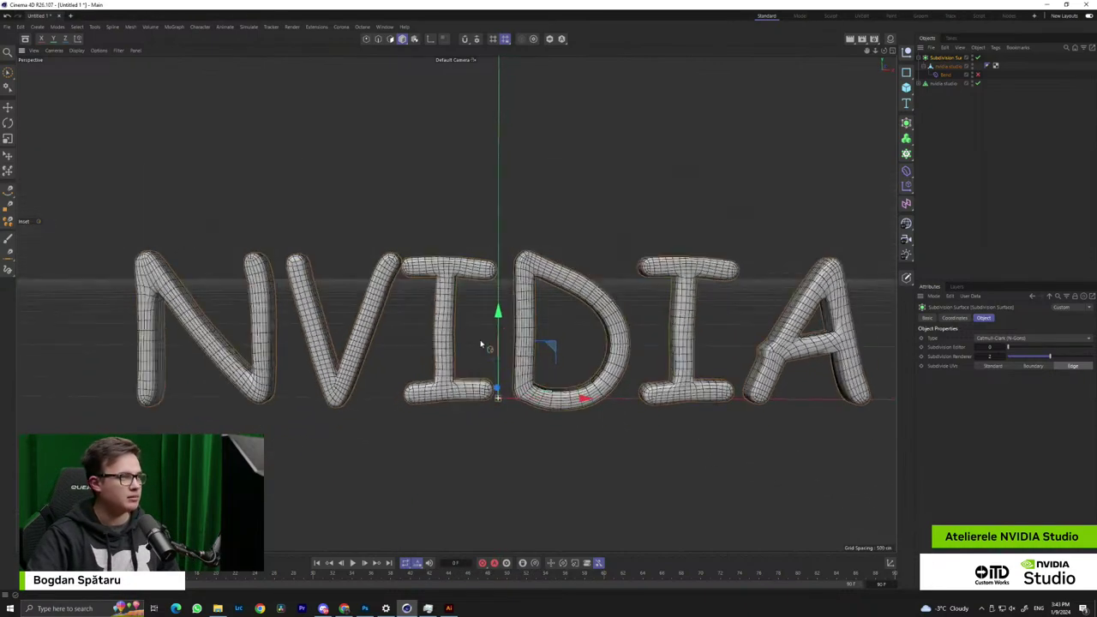
{"action": "left_click", "coordinate": [9, 27]}
{"action": "mouse_move", "coordinate": [69, 73]}
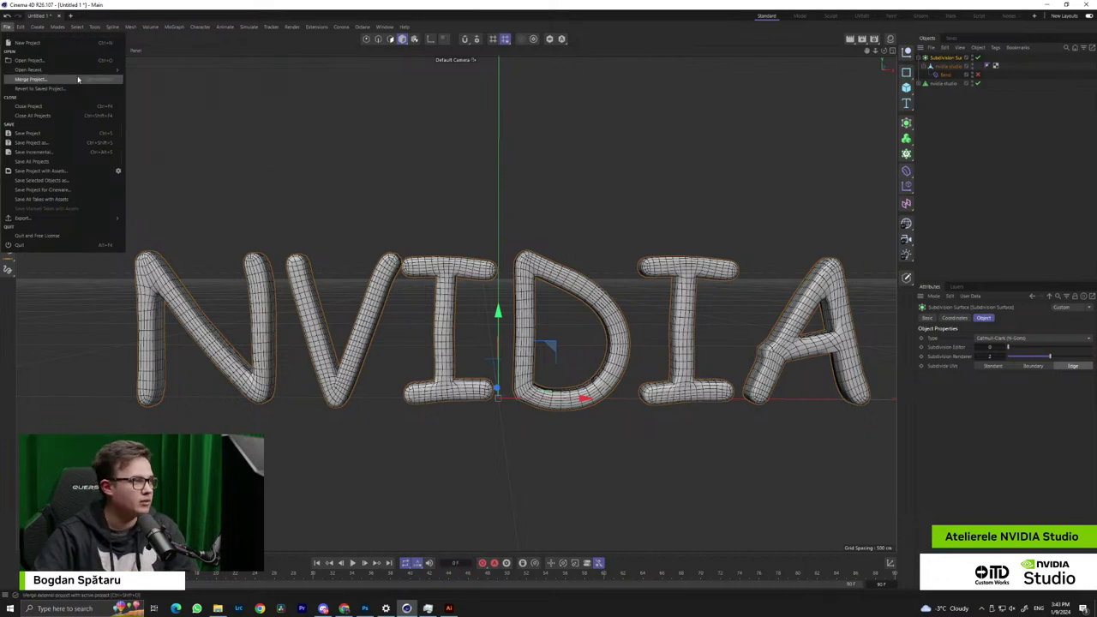
{"action": "left_click", "coordinate": [65, 80]}
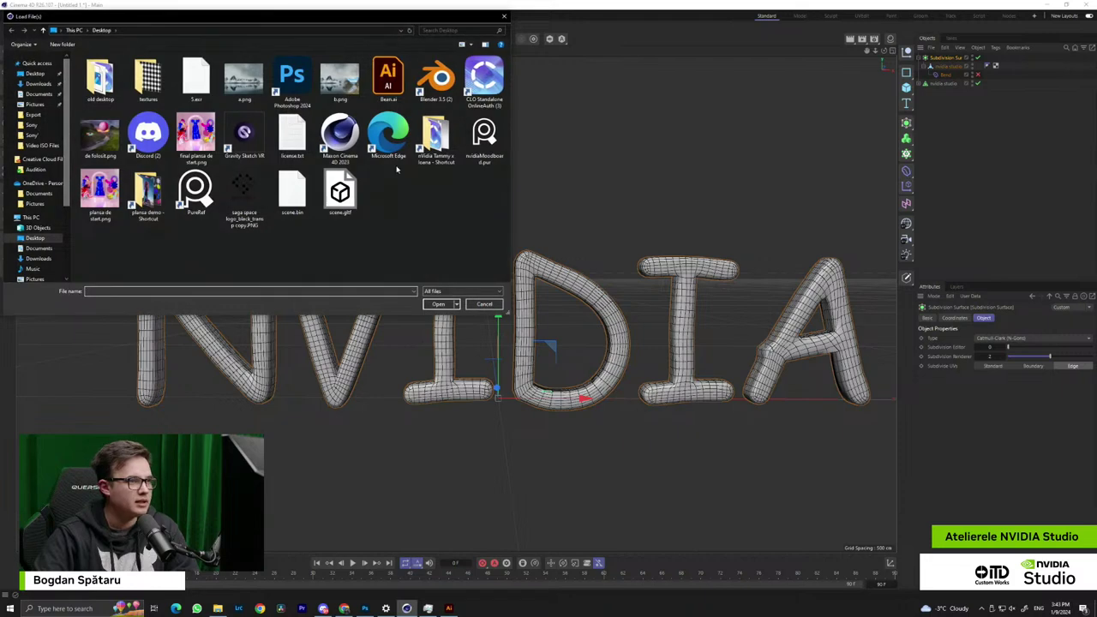
{"action": "left_click", "coordinate": [387, 79]}
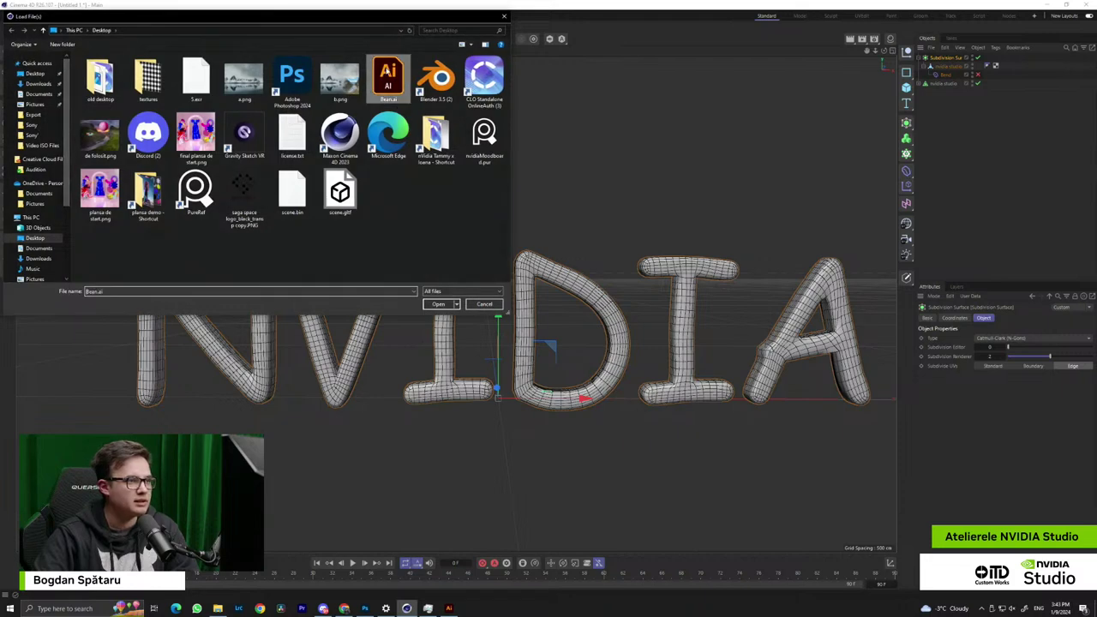
{"action": "left_click", "coordinate": [438, 304]}
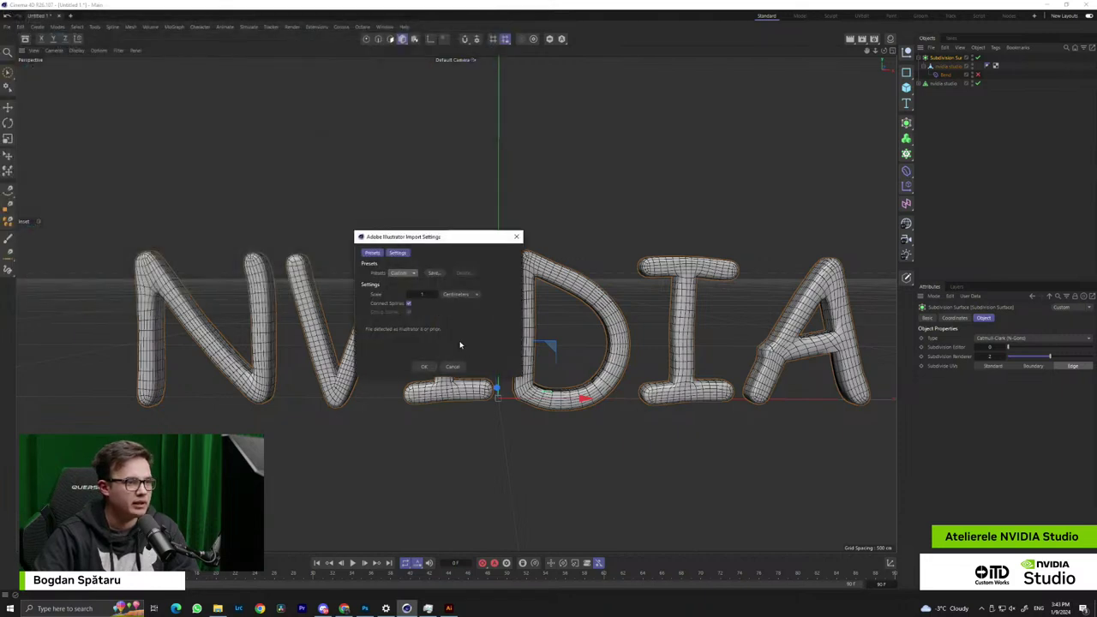
{"action": "left_click", "coordinate": [423, 367]}
Set the Bean spline's Y and Z positions to 0 cm and hide the NVIDIA text objects in the viewport
{"action": "scroll", "coordinate": [540, 429], "scroll_direction": "up", "scroll_amount": 3}
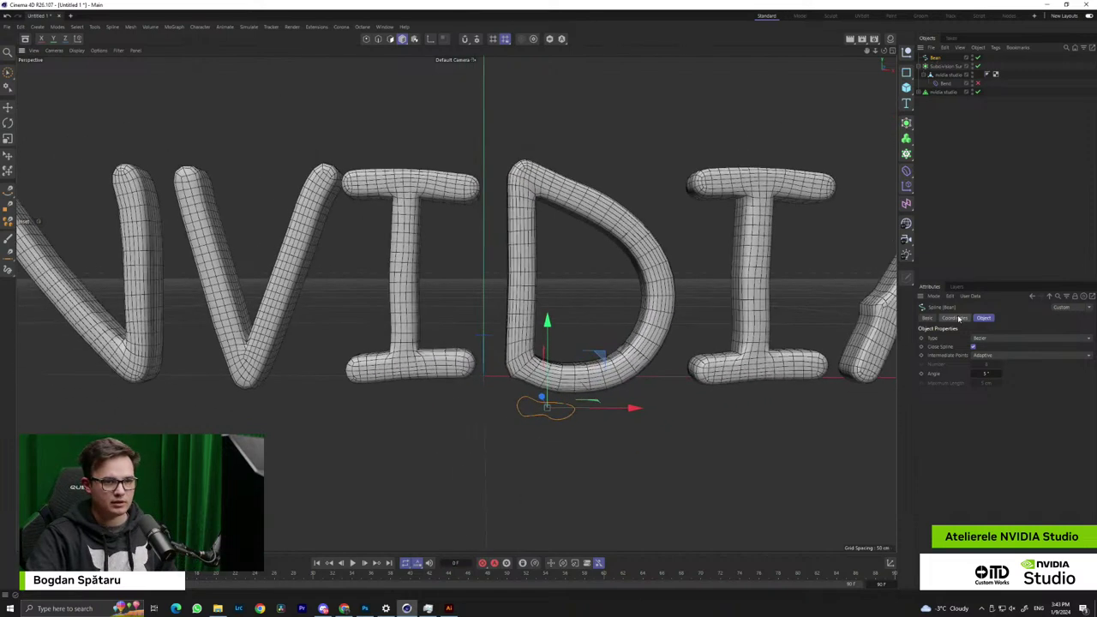
{"action": "left_click", "coordinate": [954, 318]}
{"action": "key", "text": "Tab"}
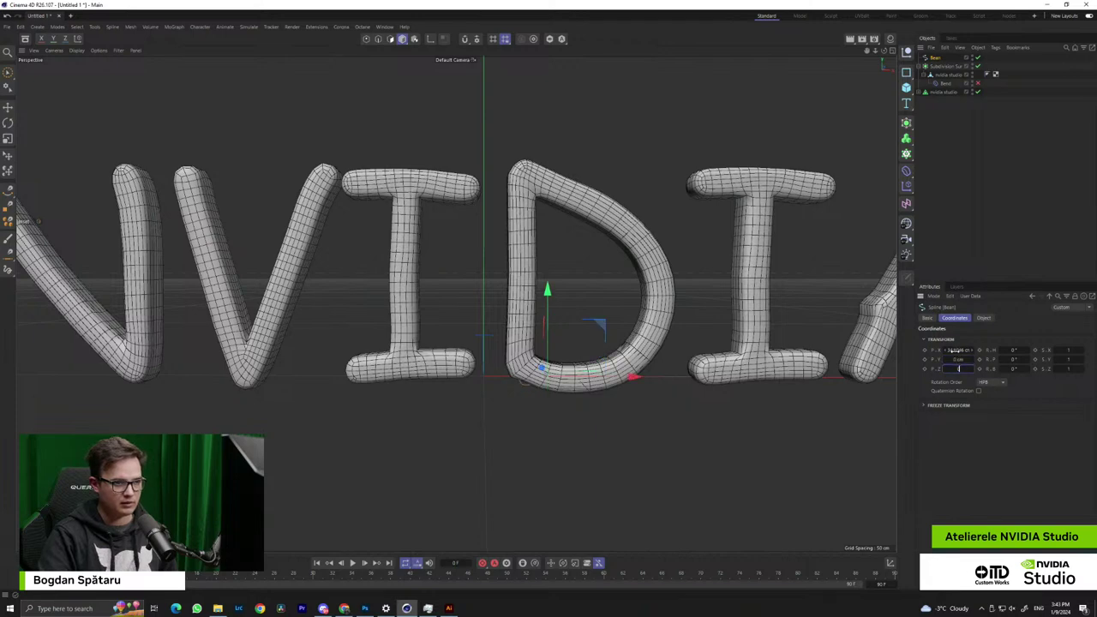
{"action": "key", "text": "Return"}
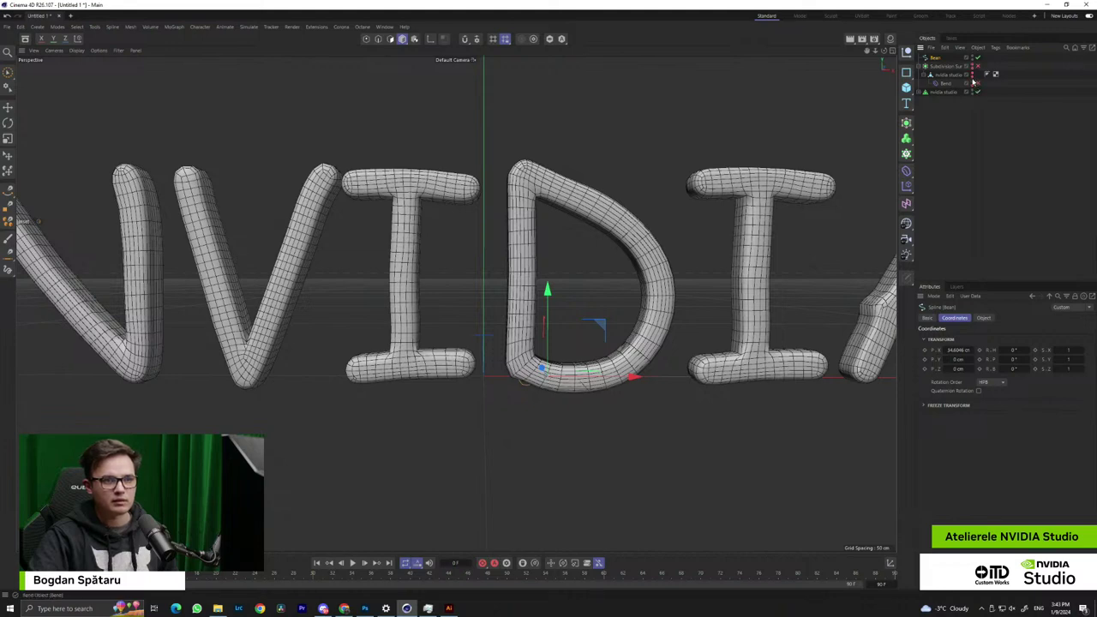
{"action": "left_click", "coordinate": [973, 92]}
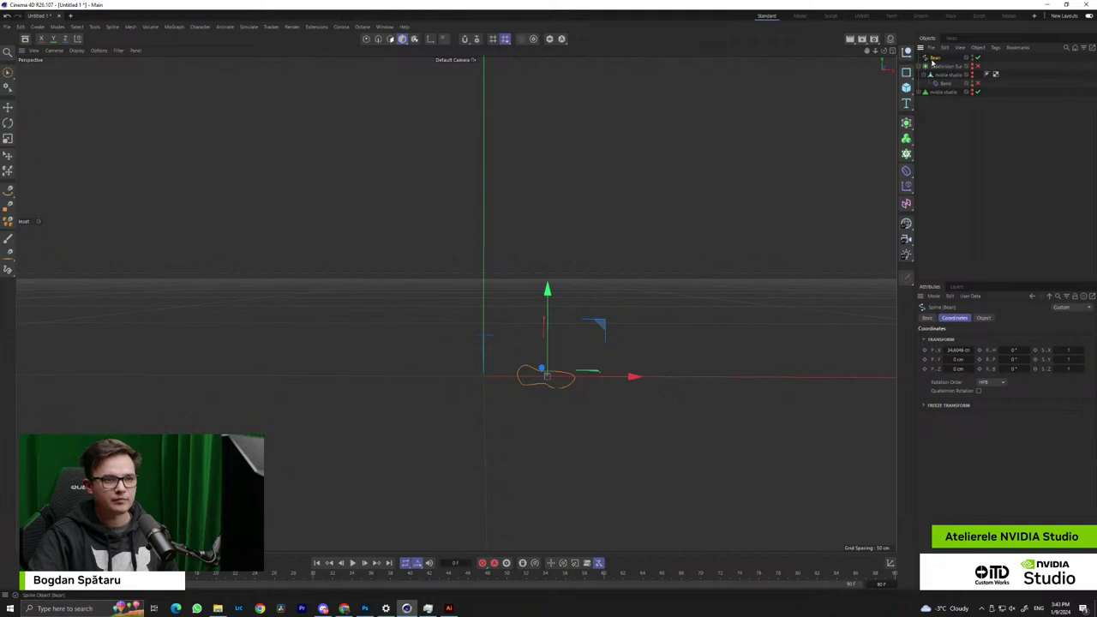
Set the Bean spline's X position to 0 cm and scale the spline up uniformly
{"action": "type", "text": "0"}
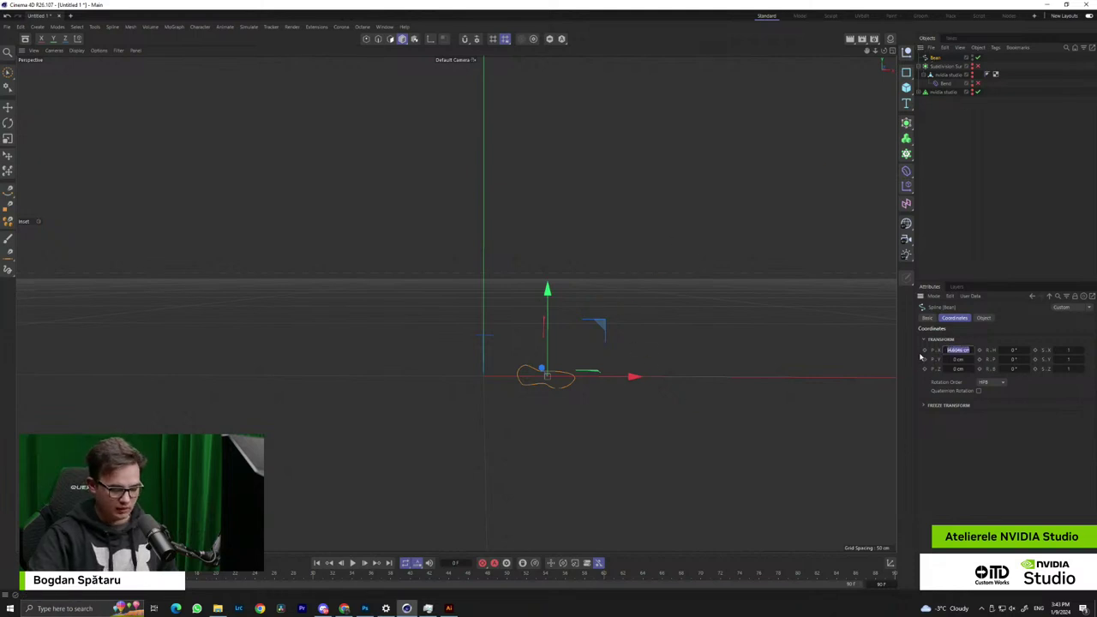
{"action": "key", "text": "Return"}
{"action": "left_click_drag", "start_coordinate": [555, 347], "coordinate": [513, 350], "text": "alt"}
{"action": "left_click", "coordinate": [8, 138]}
{"action": "left_click_drag", "start_coordinate": [361, 351], "coordinate": [338, 358]}
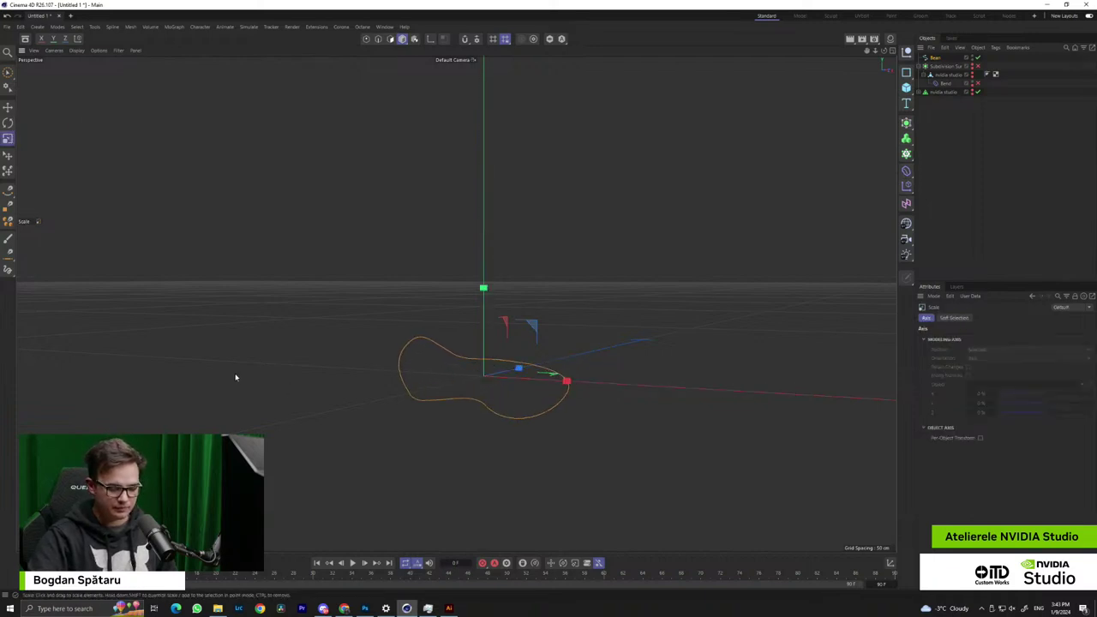
{"action": "left_click_drag", "start_coordinate": [553, 383], "coordinate": [531, 391], "text": "alt"}
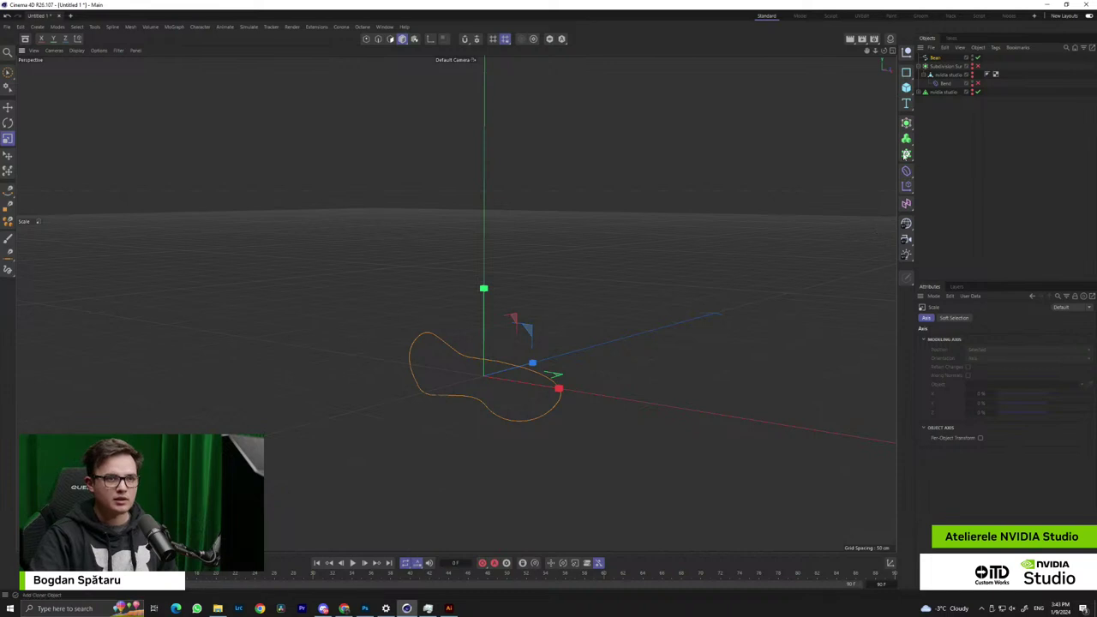
Add an Extrude generator and nest the Bean spline inside it
{"action": "left_click", "coordinate": [907, 123]}
{"action": "left_click", "coordinate": [966, 159]}
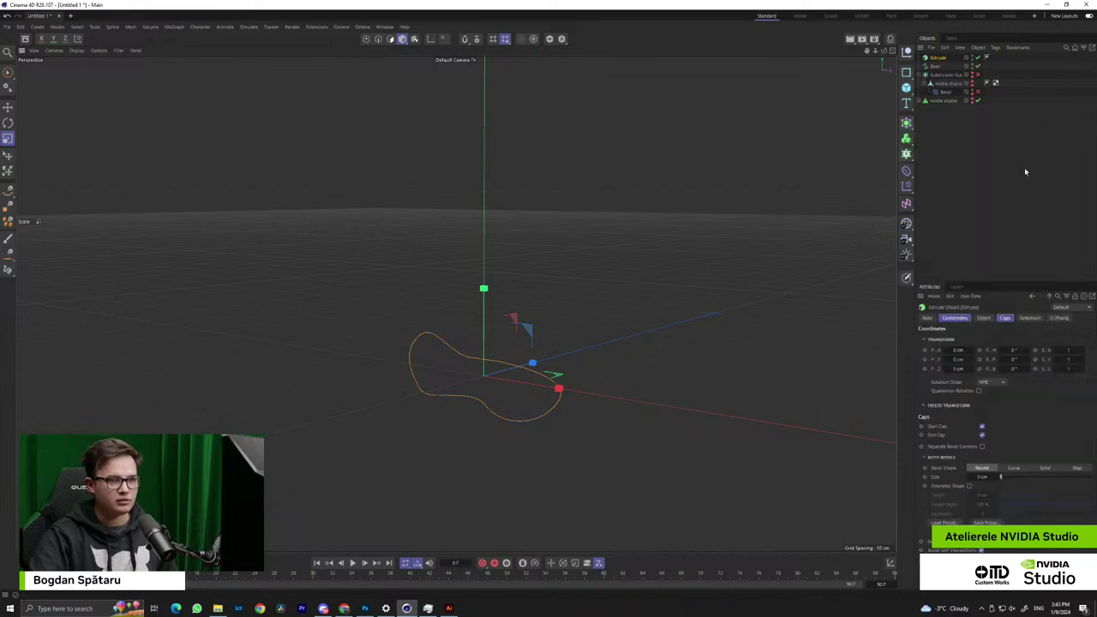
{"action": "left_click_drag", "start_coordinate": [937, 65], "coordinate": [934, 58]}
{"action": "left_click_drag", "start_coordinate": [755, 296], "coordinate": [688, 375], "text": "alt"}
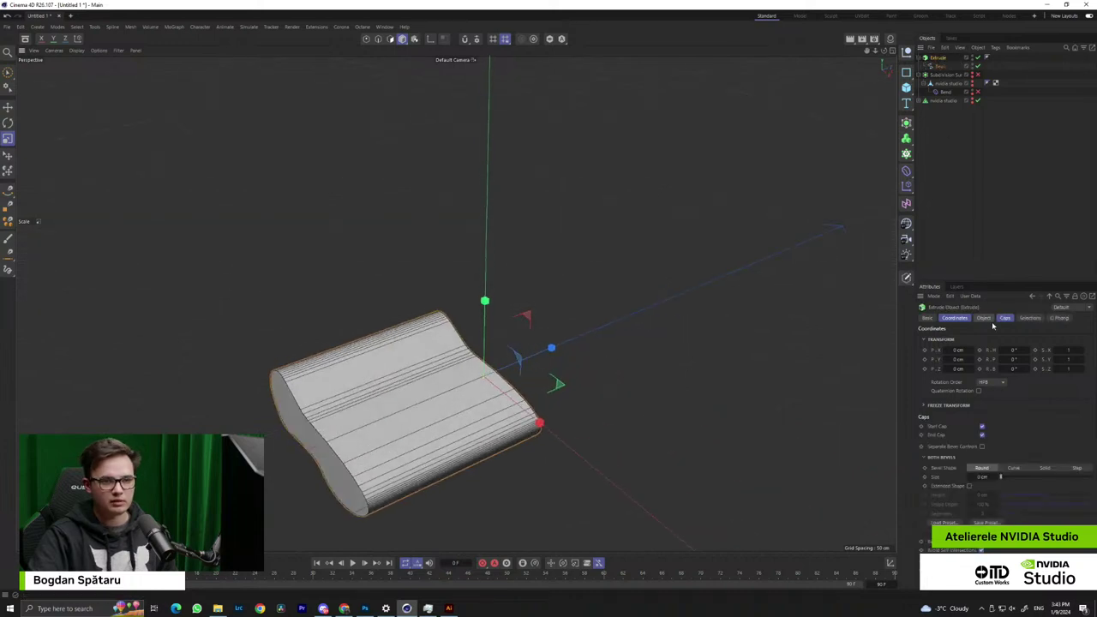
Set the Extrude object's offset to 0.1 cm
{"action": "left_click", "coordinate": [983, 318]}
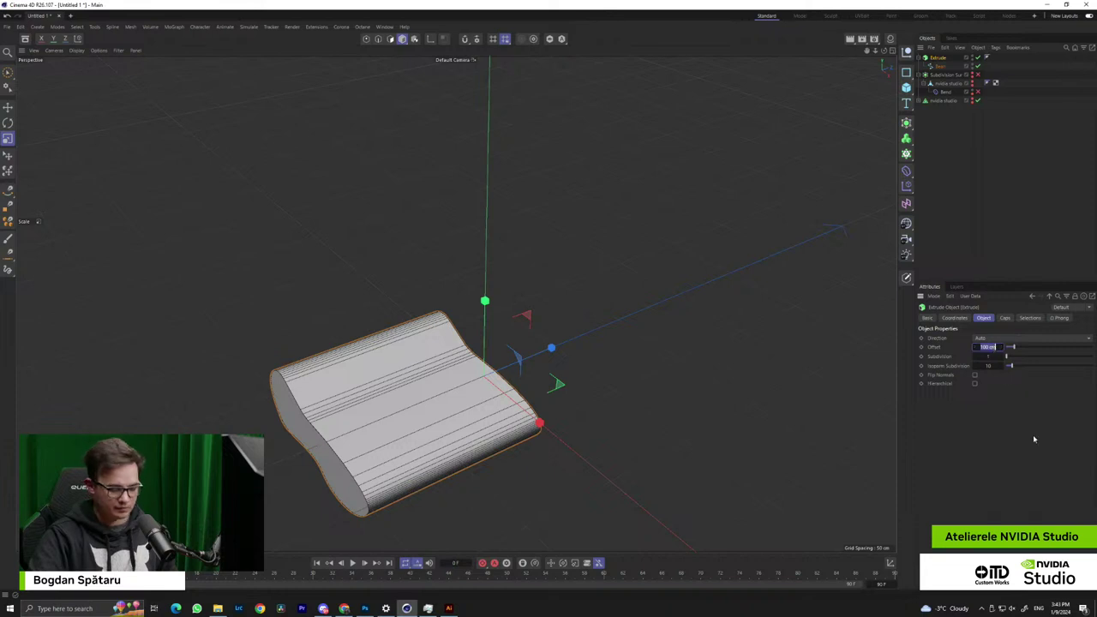
{"action": "type", "text": "0.1"}
{"action": "key", "text": "Return"}
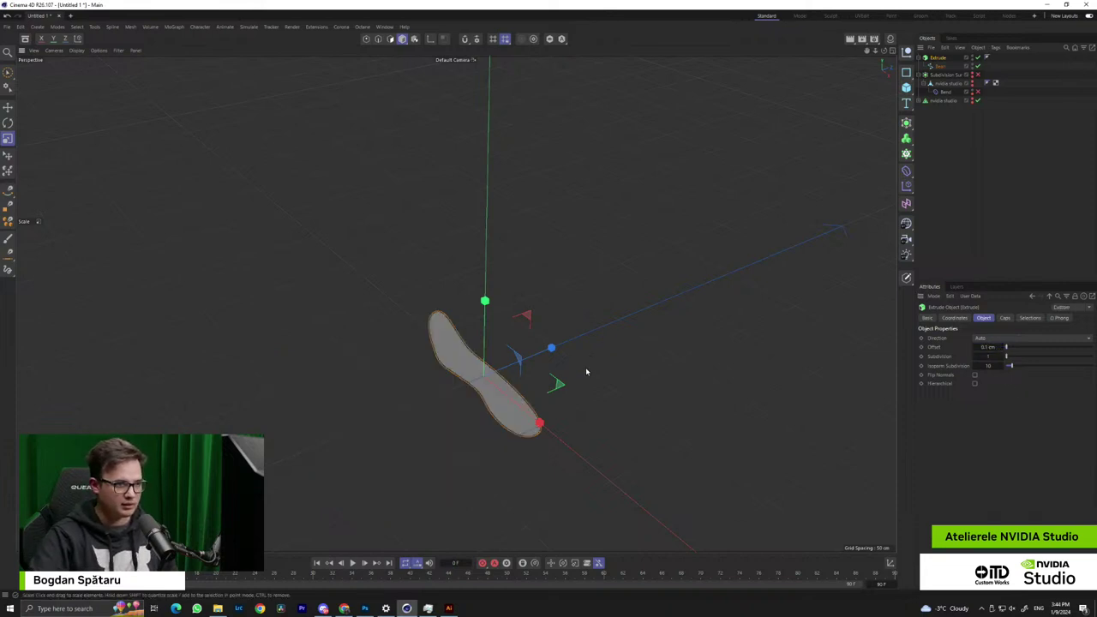
Inflate the extruded bean by raising the round bevel size of its caps to 86.34 cm
{"action": "left_click_drag", "start_coordinate": [590, 359], "coordinate": [493, 389], "text": "alt"}
{"action": "right_click_drag", "start_coordinate": [485, 392], "coordinate": [655, 371], "text": "alt"}
{"action": "left_click_drag", "start_coordinate": [460, 410], "coordinate": [548, 400], "text": "alt"}
{"action": "left_click", "coordinate": [1005, 318]}
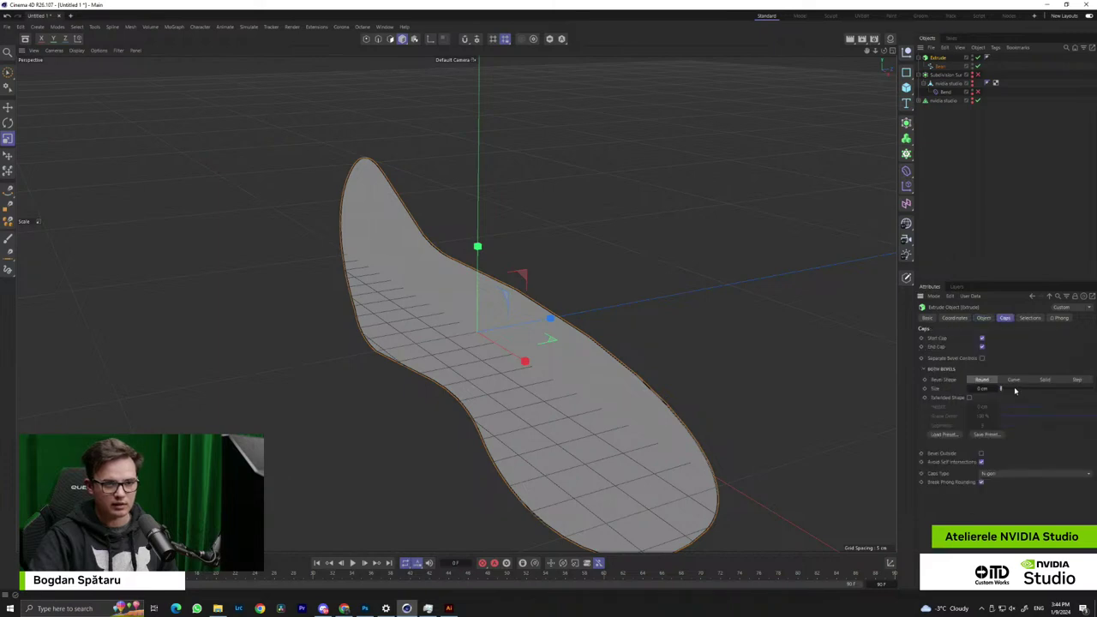
{"action": "left_click_drag", "start_coordinate": [1004, 391], "coordinate": [1065, 392]}
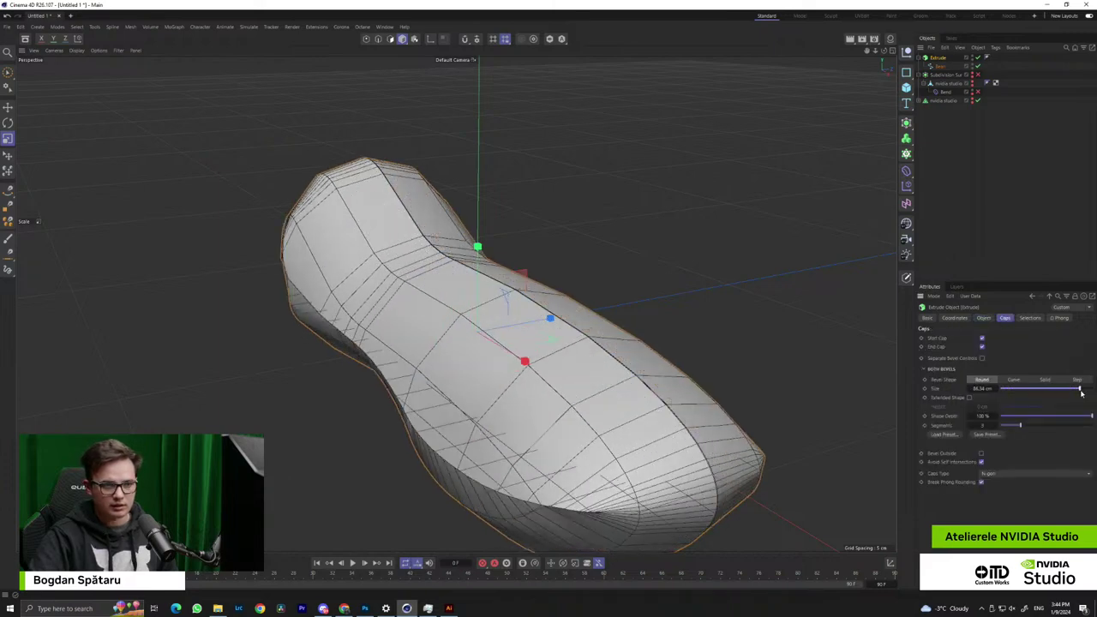
{"action": "left_click_drag", "start_coordinate": [531, 377], "coordinate": [560, 379], "text": "alt"}
{"action": "scroll", "coordinate": [548, 377], "scroll_direction": "down", "scroll_amount": 3}
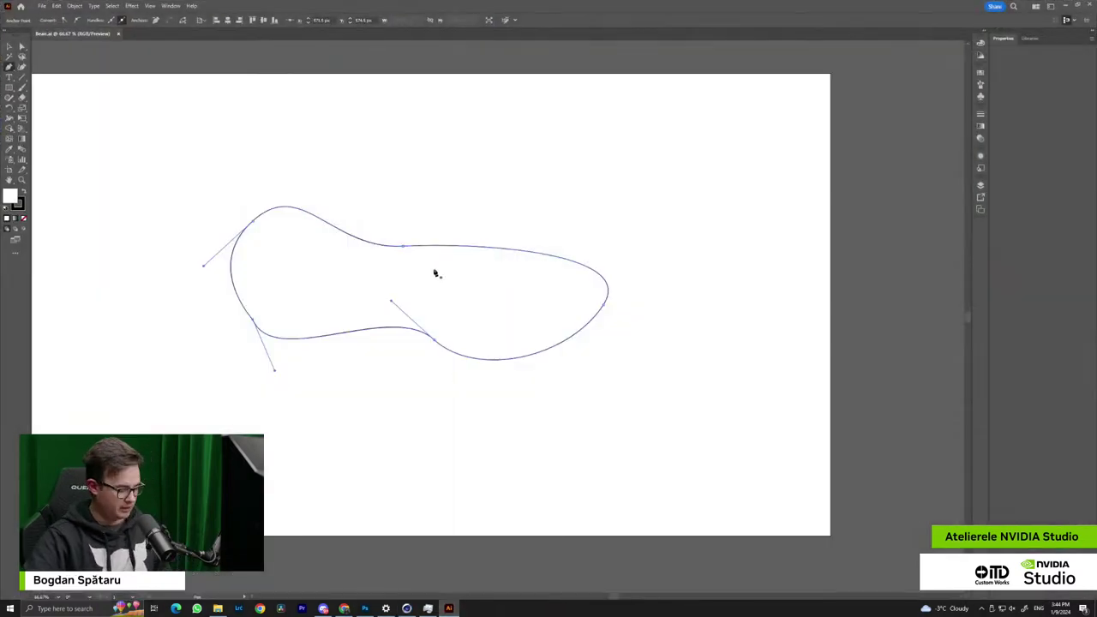
Save a copy of the Illustrator document on the computer's Desktop as Bean v2, using the Illustrator 2020 version
{"action": "key", "text": "ctrl+shift+s"}
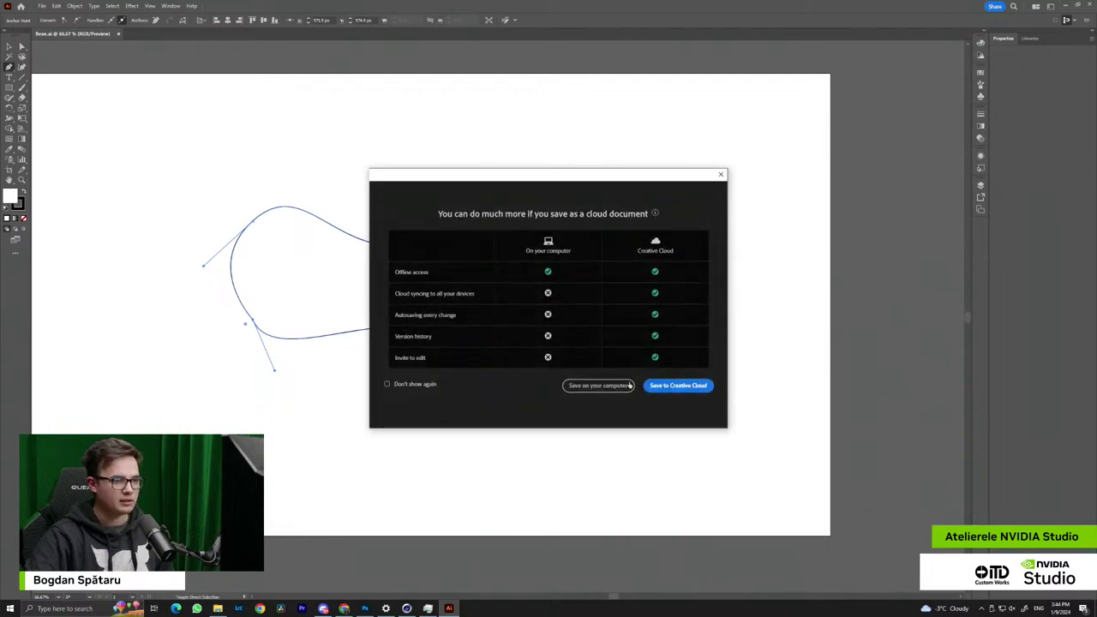
{"action": "left_click", "coordinate": [612, 387]}
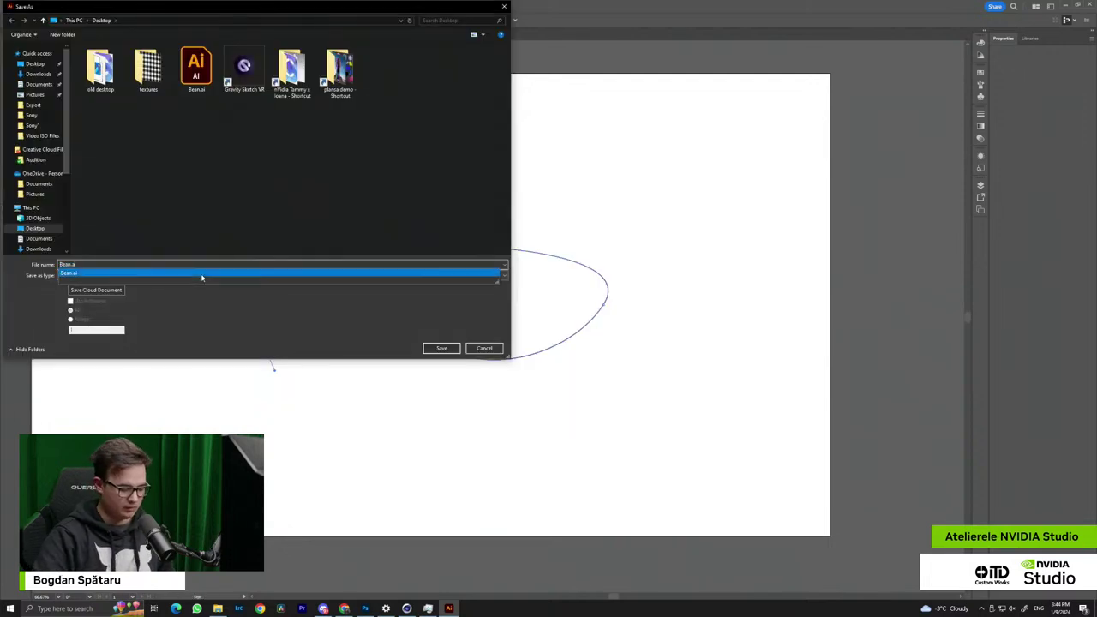
{"action": "key", "text": "Return"}
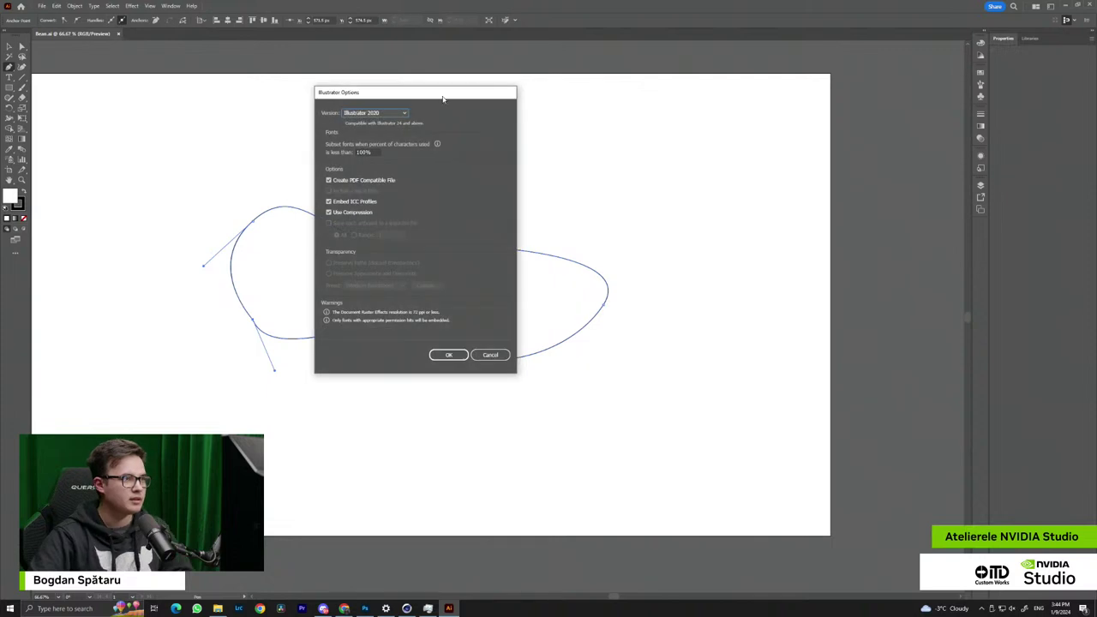
{"action": "left_click", "coordinate": [449, 355]}
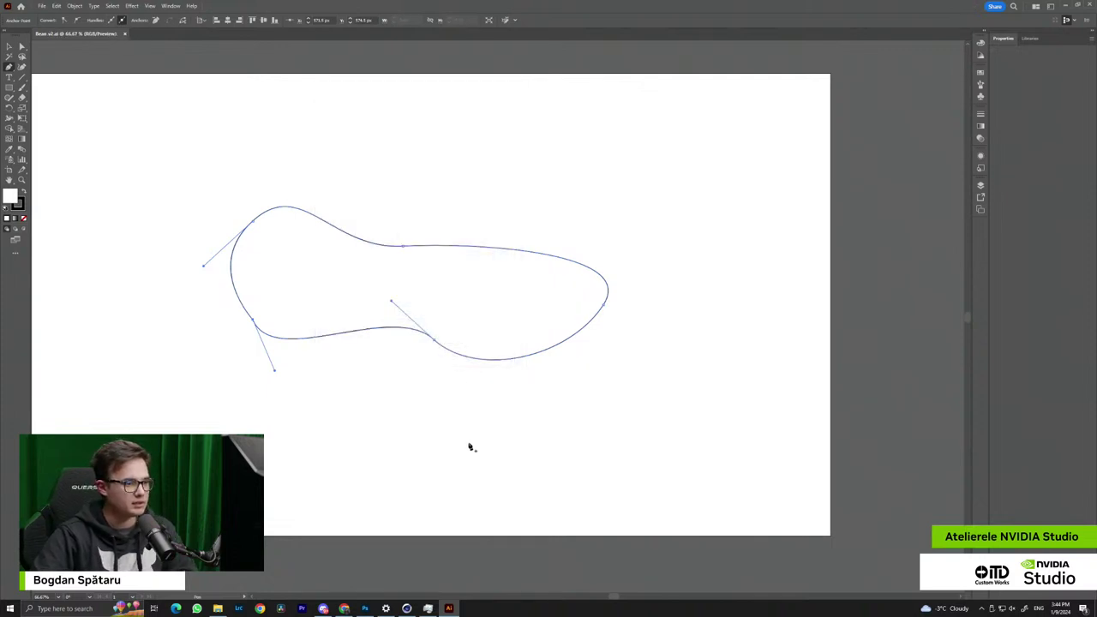
Switch back to Cinema 4D and merge Bean v2.ai from the Desktop into the project with the default import settings
{"action": "left_click", "coordinate": [408, 609]}
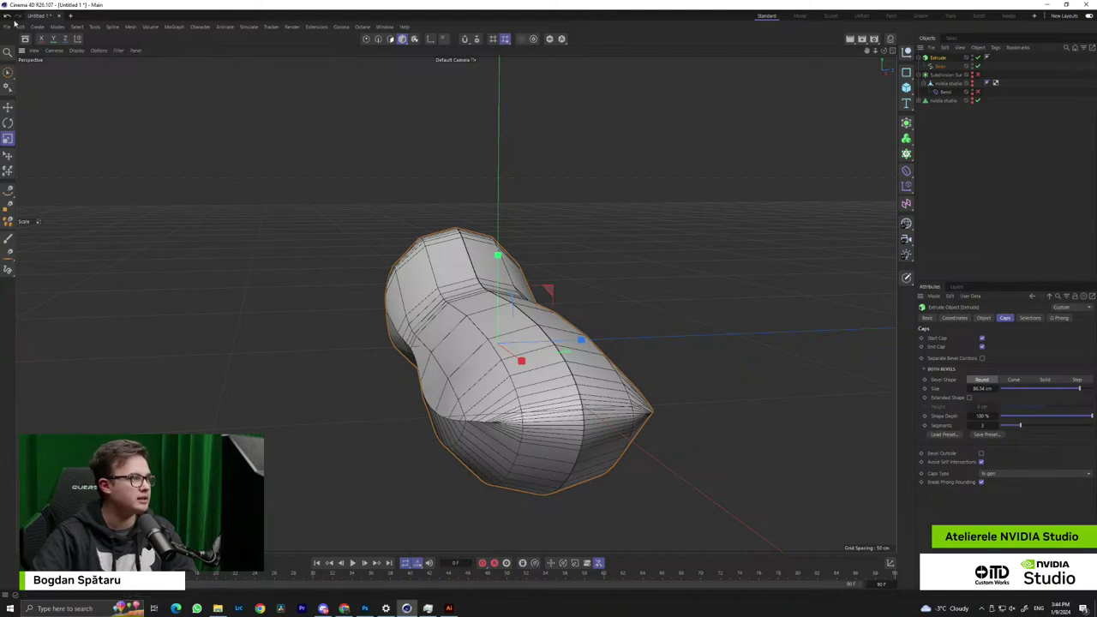
{"action": "left_click", "coordinate": [10, 27]}
{"action": "mouse_move", "coordinate": [27, 69]}
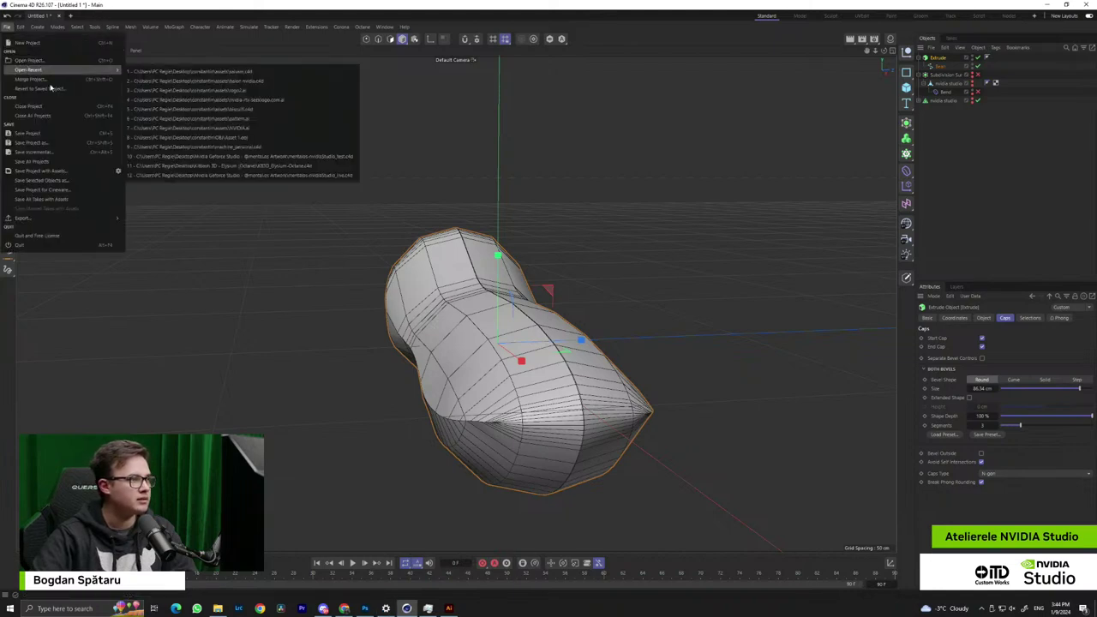
{"action": "left_click", "coordinate": [41, 79]}
{"action": "left_click", "coordinate": [388, 77]}
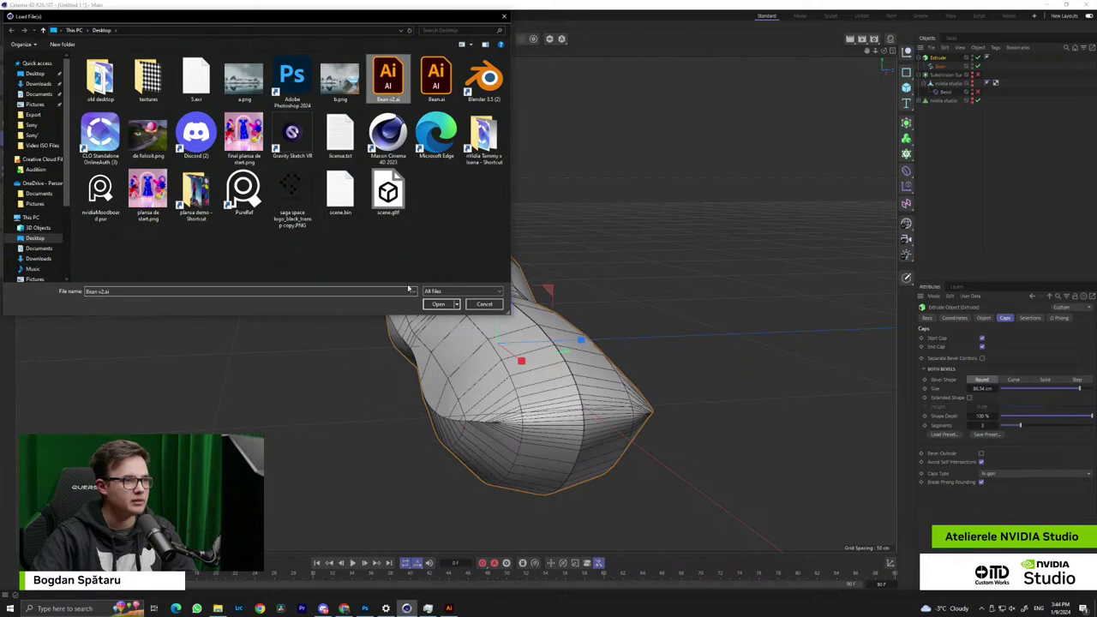
{"action": "left_click", "coordinate": [438, 304]}
{"action": "left_click", "coordinate": [421, 365]}
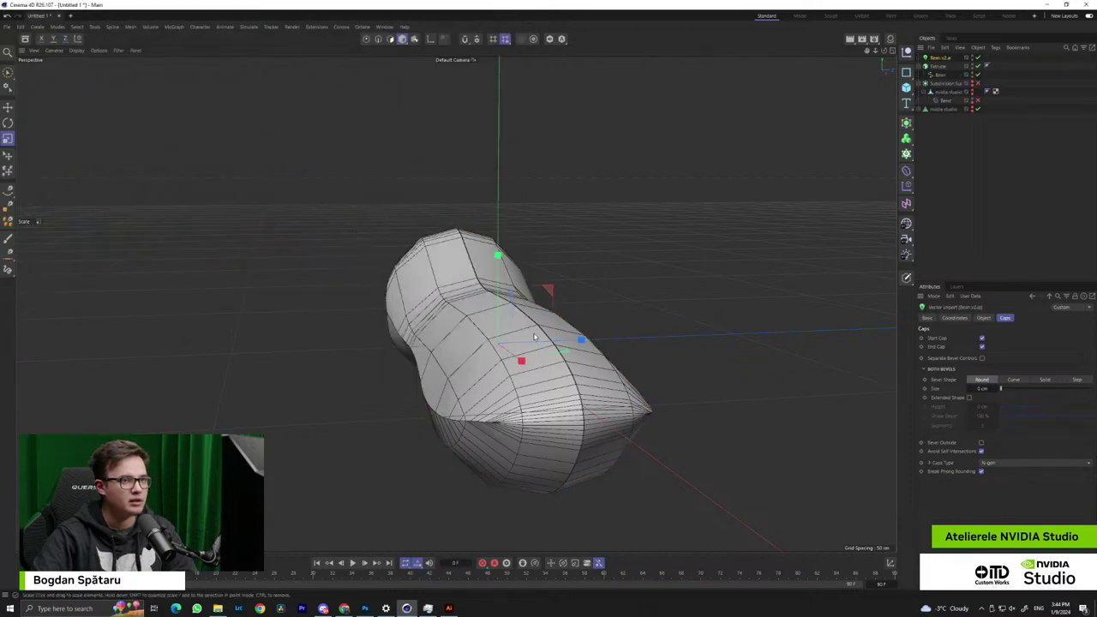
Disable the Extrude generator and examine the imported Bean v2.ai shape next to the original Bean spline
{"action": "scroll", "coordinate": [534, 337], "scroll_direction": "down", "scroll_amount": 4}
{"action": "left_click", "coordinate": [937, 67]}
{"action": "left_click_drag", "start_coordinate": [654, 333], "coordinate": [684, 343], "text": "alt"}
{"action": "left_click", "coordinate": [943, 59]}
{"action": "left_click_drag", "start_coordinate": [667, 303], "coordinate": [680, 363], "text": "alt"}
{"action": "left_click_drag", "start_coordinate": [415, 388], "coordinate": [458, 369], "text": "alt"}
{"action": "right_click_drag", "start_coordinate": [420, 380], "coordinate": [787, 224], "text": "alt"}
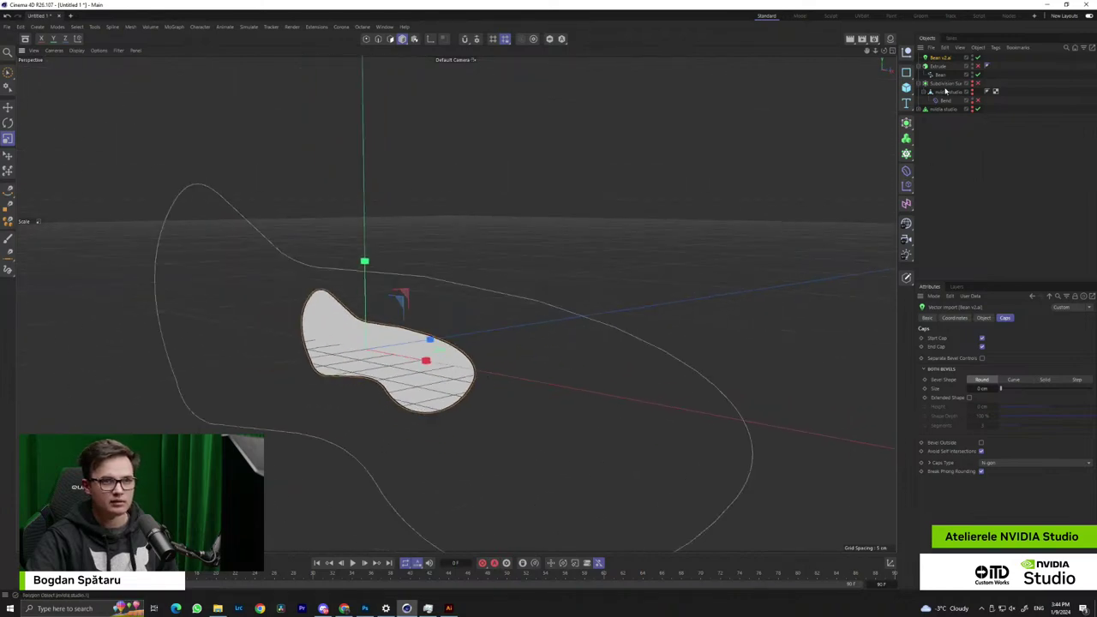
{"action": "left_click_drag", "start_coordinate": [549, 360], "coordinate": [510, 385], "text": "alt"}
Try different viewport shading modes on the Bean v2.ai shape, settling on Quick Shading without lines
{"action": "left_click", "coordinate": [76, 50]}
{"action": "left_click", "coordinate": [94, 78]}
{"action": "left_click", "coordinate": [76, 50]}
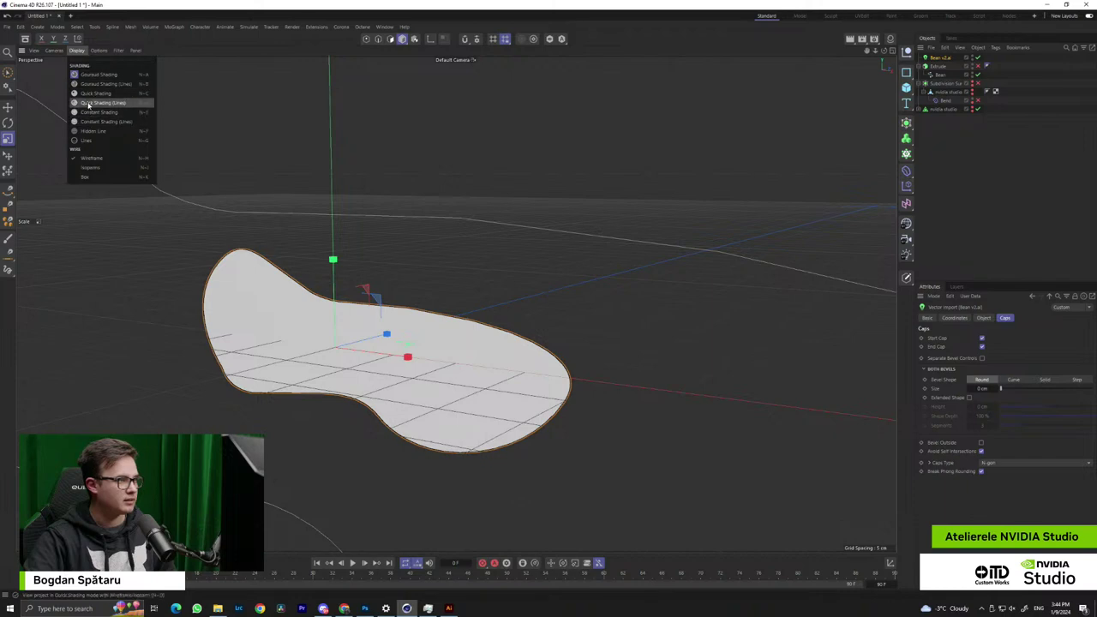
{"action": "left_click", "coordinate": [88, 102]}
{"action": "left_click", "coordinate": [90, 82]}
{"action": "left_click", "coordinate": [78, 50]}
{"action": "left_click", "coordinate": [270, 353]}
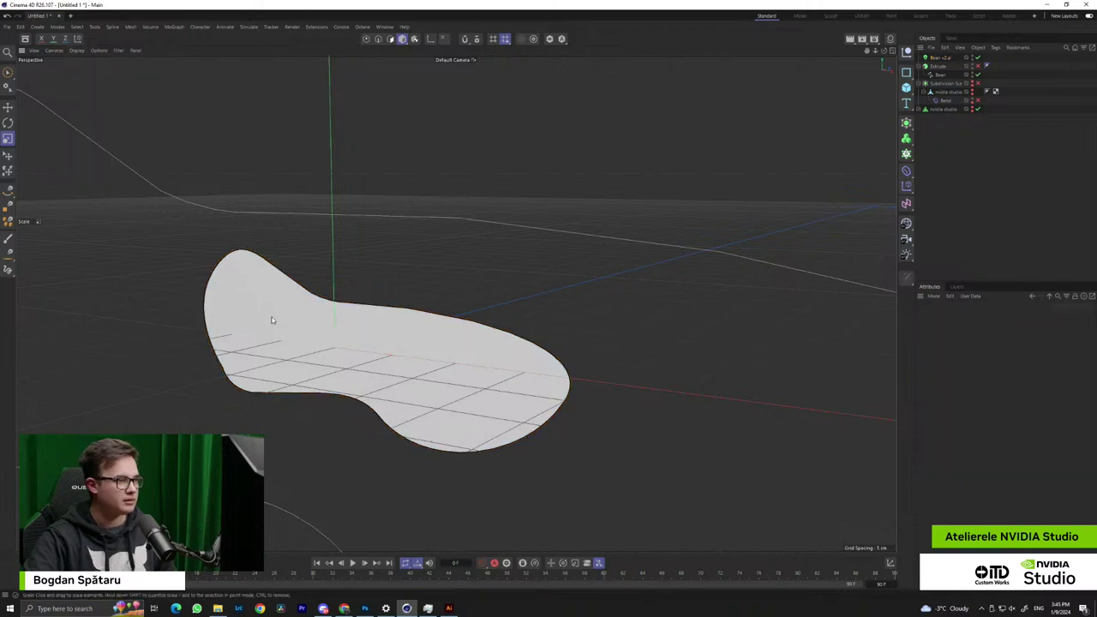
{"action": "left_click", "coordinate": [271, 320]}
{"action": "left_click", "coordinate": [76, 50]}
{"action": "left_click", "coordinate": [94, 93]}
{"action": "left_click_drag", "start_coordinate": [330, 312], "coordinate": [373, 341], "text": "alt"}
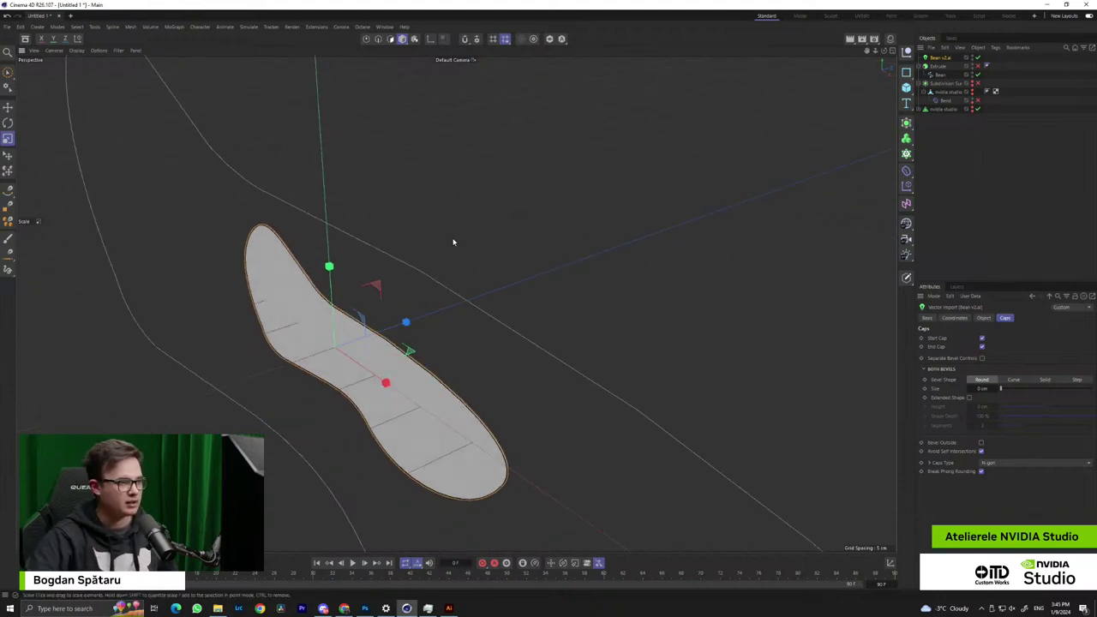
{"action": "left_click_drag", "start_coordinate": [401, 378], "coordinate": [420, 360], "text": "alt"}
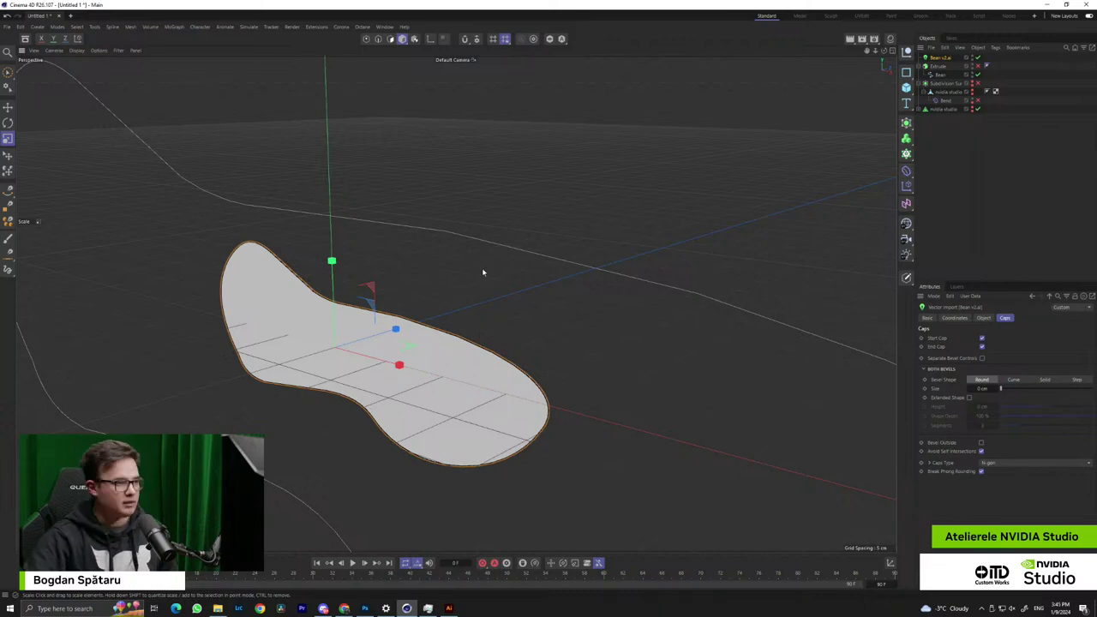
Disable the Bean v2.ai object and turn the Extrude generator back on
{"action": "scroll", "coordinate": [507, 305], "scroll_direction": "down", "scroll_amount": 5}
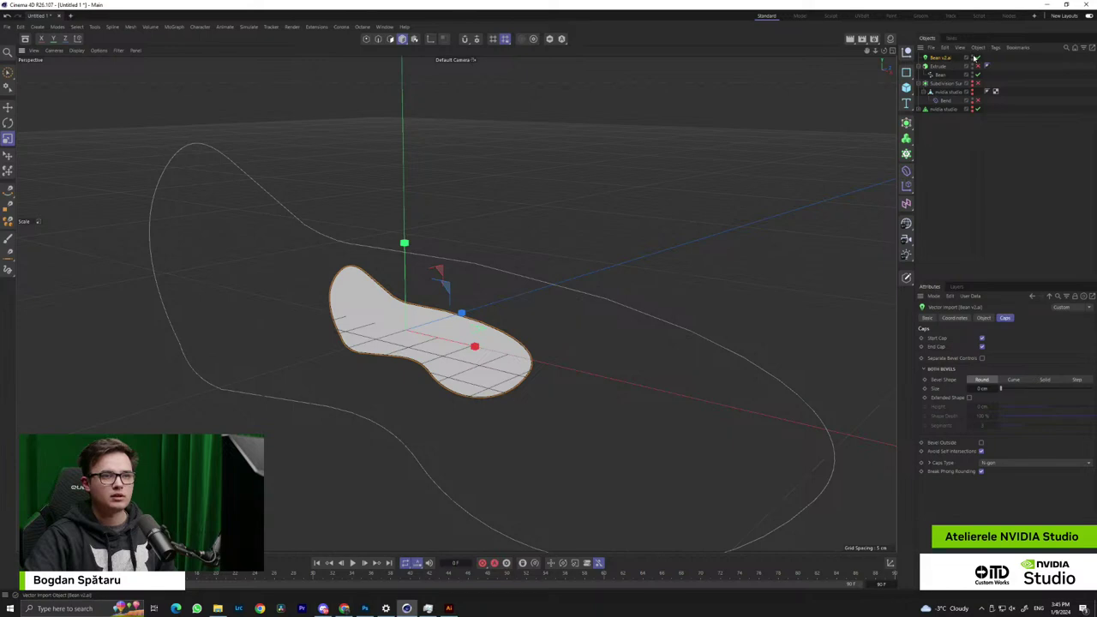
{"action": "left_click", "coordinate": [977, 66]}
{"action": "left_click", "coordinate": [982, 75]}
{"action": "left_click", "coordinate": [978, 66]}
{"action": "left_click_drag", "start_coordinate": [602, 309], "coordinate": [666, 366], "text": "alt"}
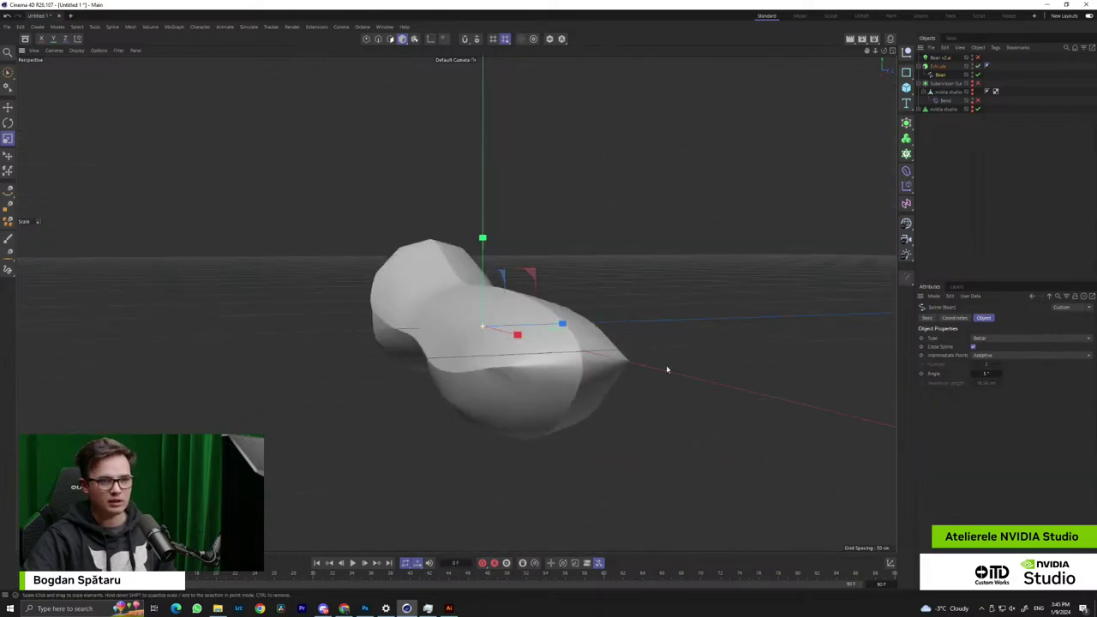
Set the Extrude object's bevel segments to 6
{"action": "left_click", "coordinate": [939, 66]}
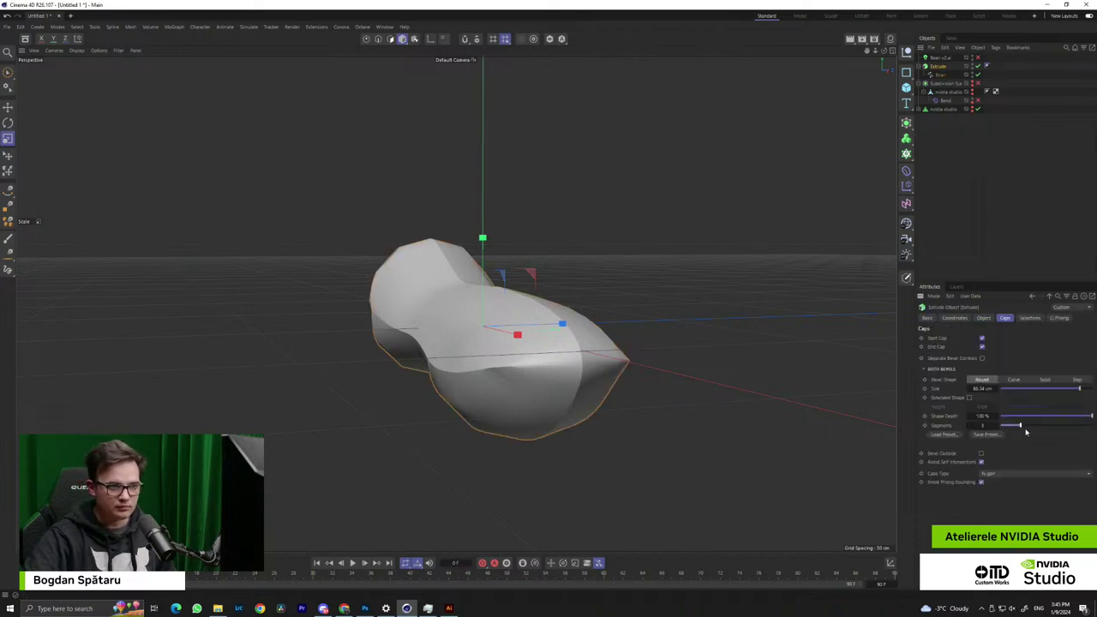
{"action": "left_click_drag", "start_coordinate": [1026, 431], "coordinate": [1052, 428]}
{"action": "left_click", "coordinate": [103, 67]}
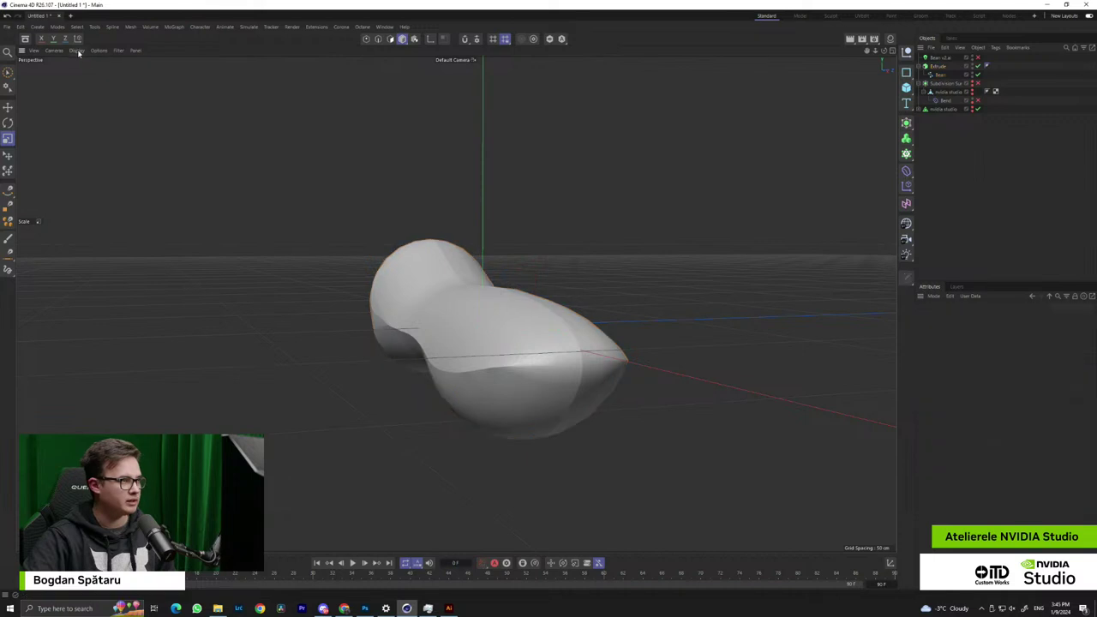
Switch the viewport display to Hidden Line to reveal the bean's mesh
{"action": "left_click", "coordinate": [76, 49]}
{"action": "left_click", "coordinate": [108, 132]}
{"action": "left_click_drag", "start_coordinate": [489, 287], "coordinate": [529, 299], "text": "alt"}
Reduce the Extrude object's bevel size to a small value near the low end of its range
{"action": "left_click", "coordinate": [940, 66]}
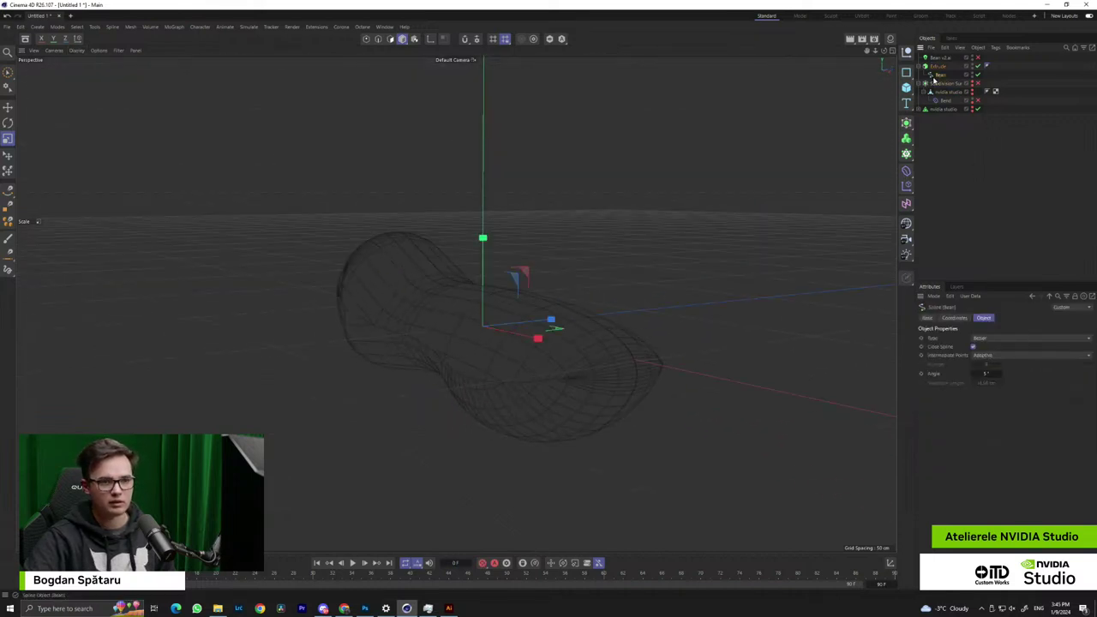
{"action": "left_click", "coordinate": [1005, 318]}
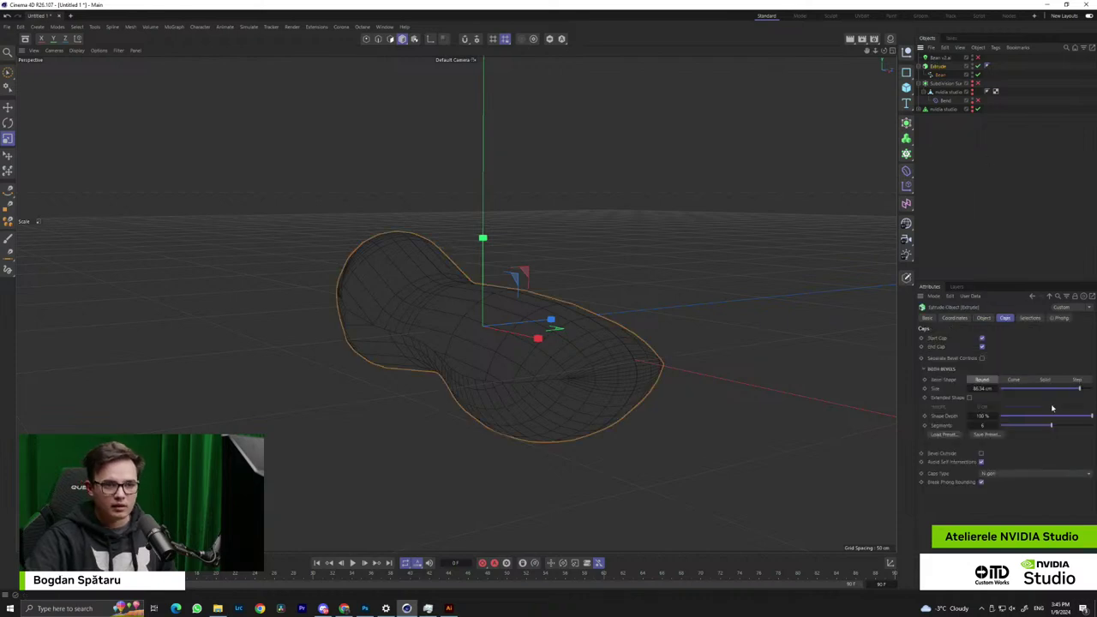
{"action": "left_click_drag", "start_coordinate": [1061, 394], "coordinate": [1009, 393]}
{"action": "left_click_drag", "start_coordinate": [681, 358], "coordinate": [488, 374], "text": "alt"}
{"action": "scroll", "coordinate": [487, 375], "scroll_direction": "up", "scroll_amount": 4}
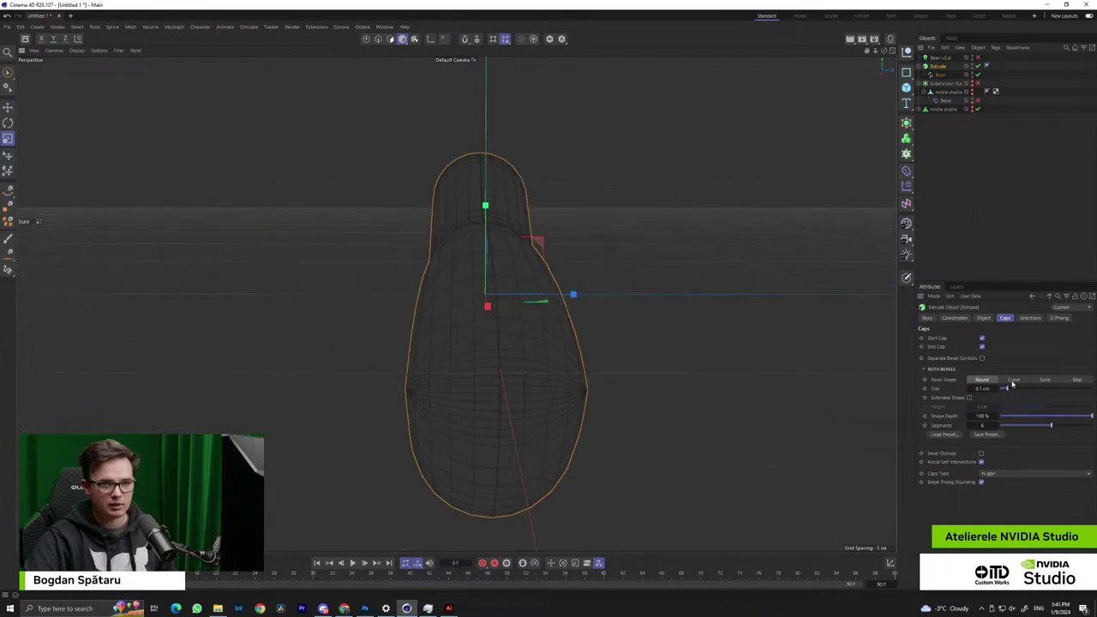
Change the Extrude's bevel shape to Curve and bend the profile into a concave curve that rises steeply at its end
{"action": "left_click", "coordinate": [1013, 380]}
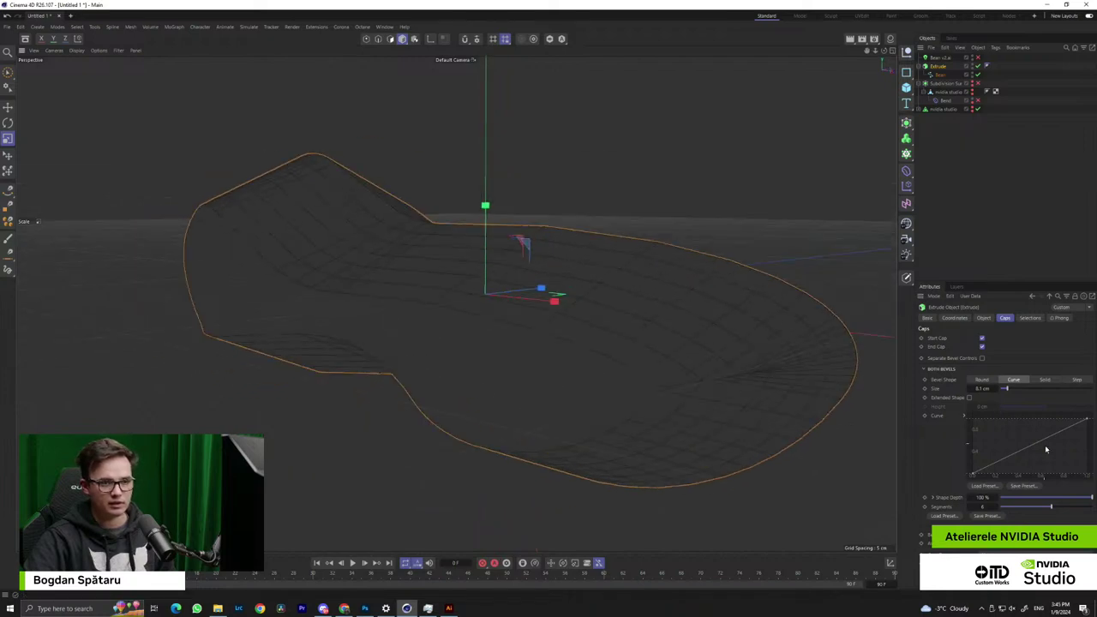
{"action": "mouse_move", "coordinate": [1020, 456]}
{"action": "left_mouse_down"}
{"action": "mouse_move", "coordinate": [1003, 449]}
{"action": "mouse_move", "coordinate": [1060, 446]}
{"action": "left_mouse_up"}
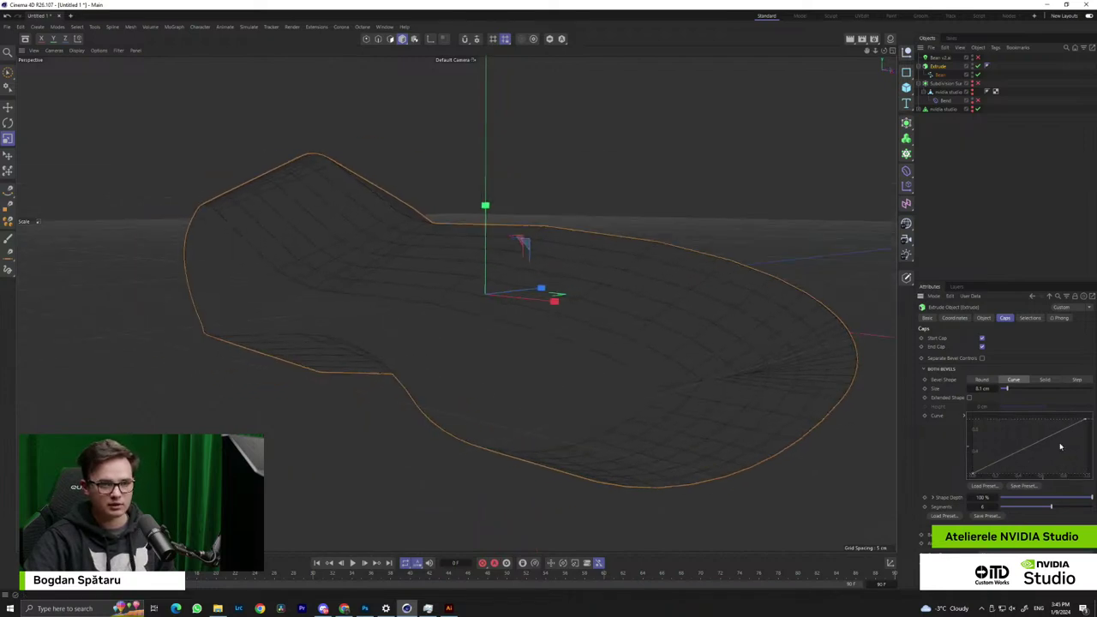
{"action": "mouse_move", "coordinate": [1072, 430]}
{"action": "left_mouse_down"}
{"action": "mouse_move", "coordinate": [1046, 463]}
{"action": "mouse_move", "coordinate": [1065, 463]}
{"action": "left_mouse_up"}
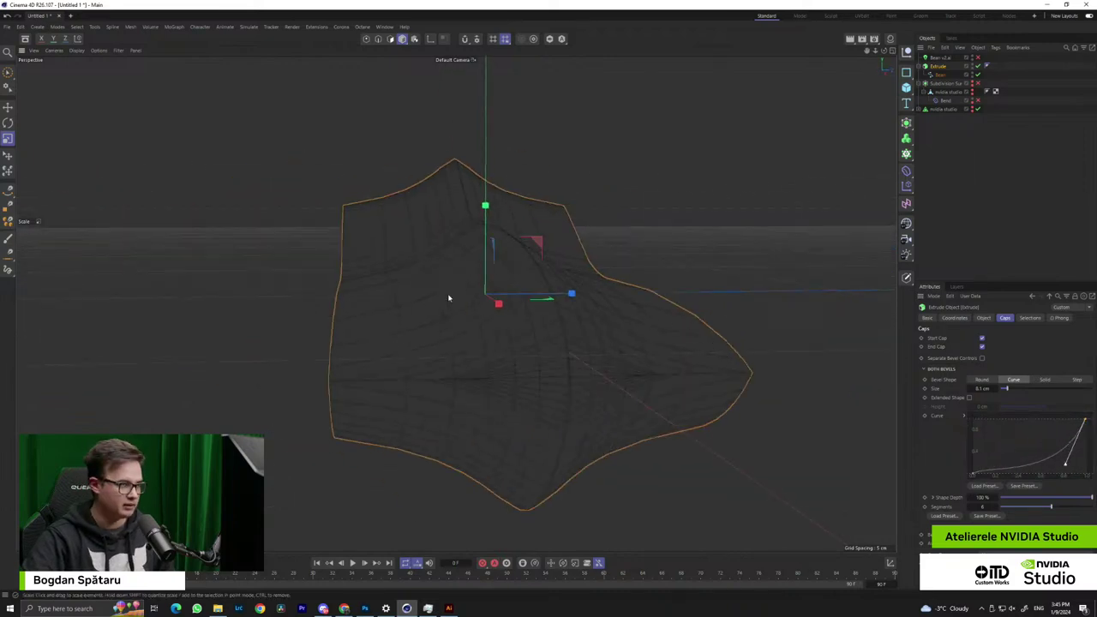
{"action": "left_click_drag", "start_coordinate": [402, 289], "coordinate": [405, 266], "text": "alt"}
{"action": "left_click_drag", "start_coordinate": [1068, 468], "coordinate": [1005, 469]}
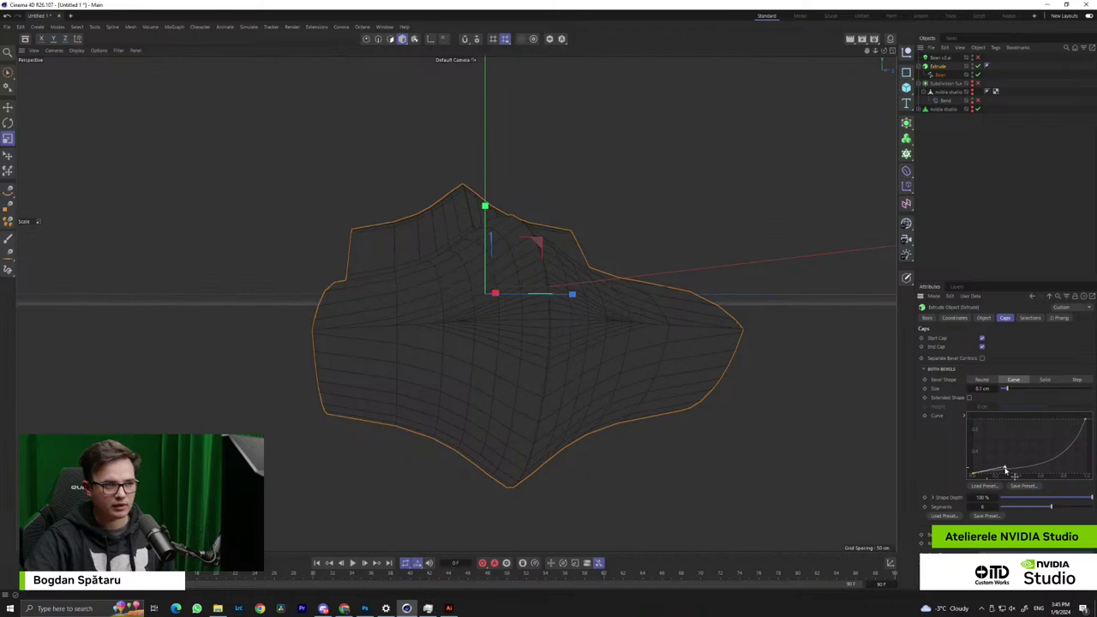
{"action": "left_click_drag", "start_coordinate": [540, 296], "coordinate": [537, 389], "text": "alt"}
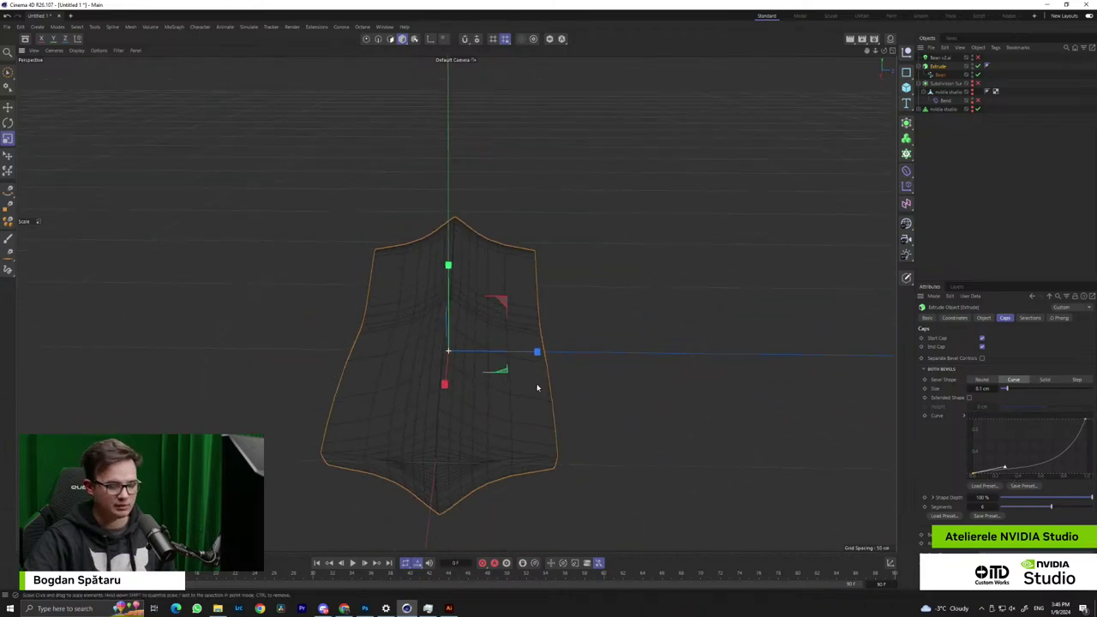
Try the Solid and Step bevel shapes on the Extrude's caps, slightly increase the bevel size, and settle on the Round shape
{"action": "left_click", "coordinate": [1046, 379]}
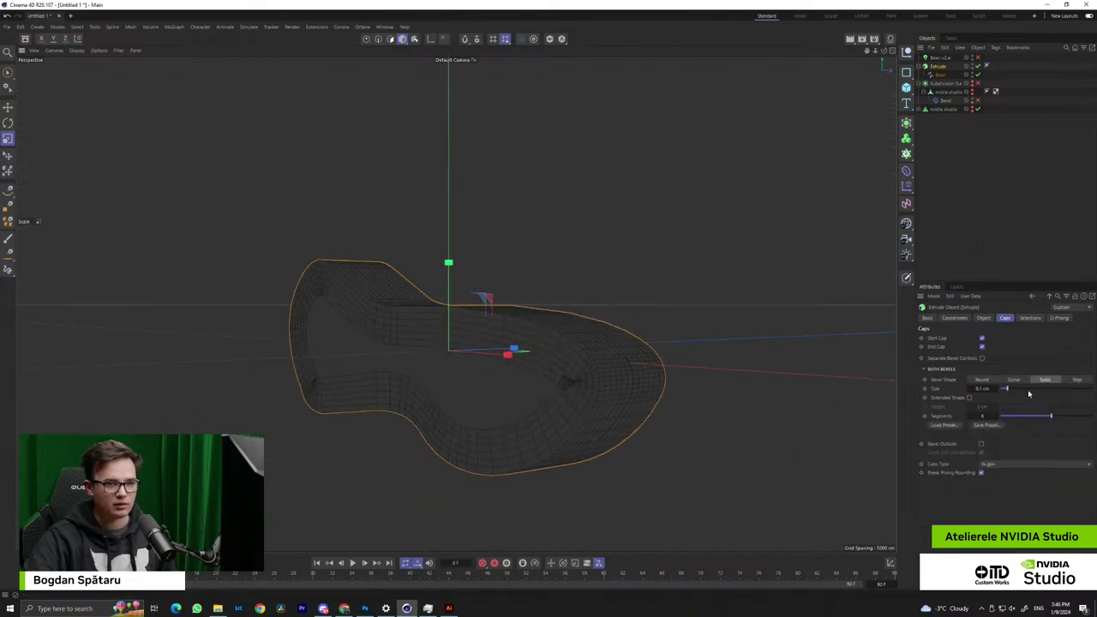
{"action": "mouse_move", "coordinate": [1015, 392]}
{"action": "left_mouse_down"}
{"action": "mouse_move", "coordinate": [1041, 391]}
{"action": "mouse_move", "coordinate": [997, 390]}
{"action": "mouse_move", "coordinate": [1009, 390]}
{"action": "left_mouse_up"}
{"action": "left_click", "coordinate": [1077, 380]}
{"action": "left_click_drag", "start_coordinate": [668, 366], "coordinate": [551, 345], "text": "alt"}
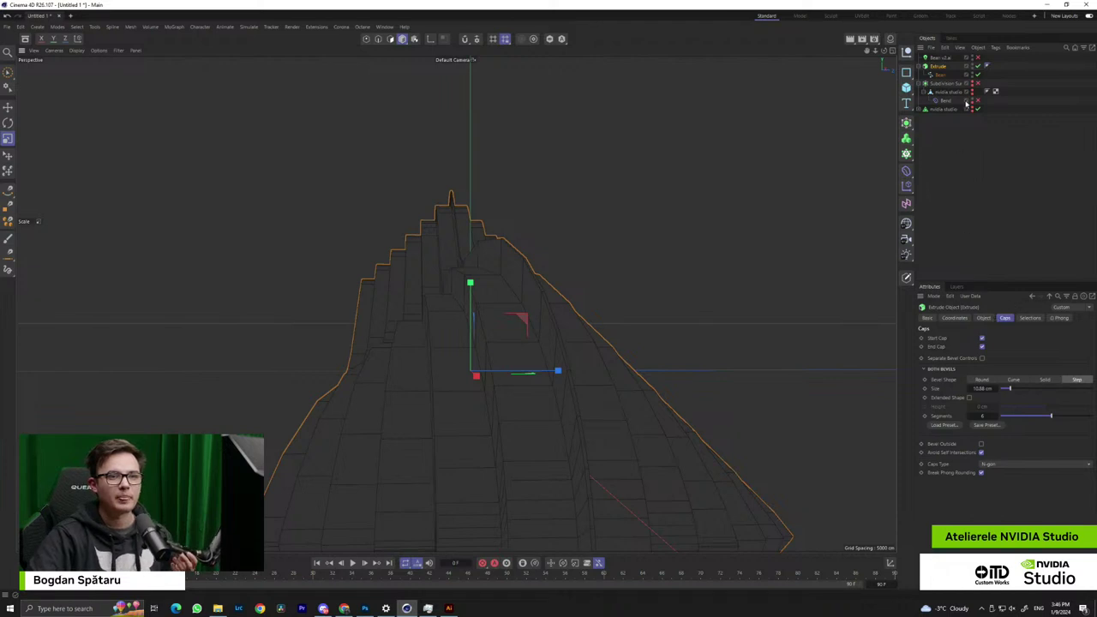
{"action": "left_click", "coordinate": [981, 379]}
{"action": "left_click_drag", "start_coordinate": [779, 379], "coordinate": [613, 402], "text": "alt"}
Raise the Extrude object's subdivision to 41
{"action": "left_click", "coordinate": [983, 318]}
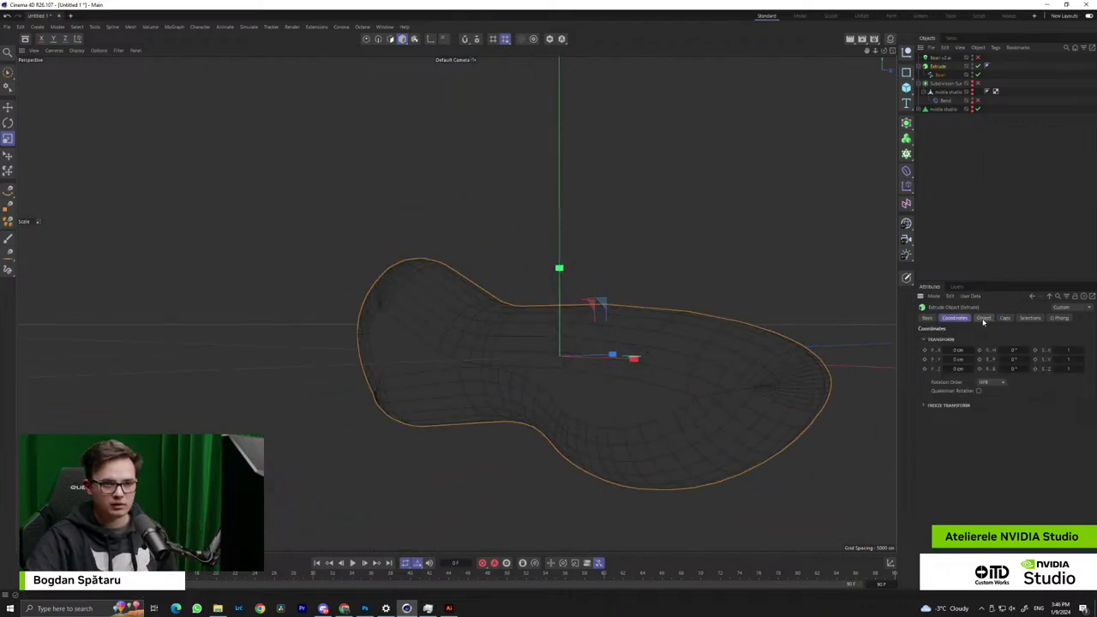
{"action": "left_click_drag", "start_coordinate": [1021, 357], "coordinate": [1036, 358]}
{"action": "left_click_drag", "start_coordinate": [857, 388], "coordinate": [728, 232], "text": "alt"}
Add a Remesh generator and nest the Extrude object inside it
{"action": "left_click", "coordinate": [905, 122]}
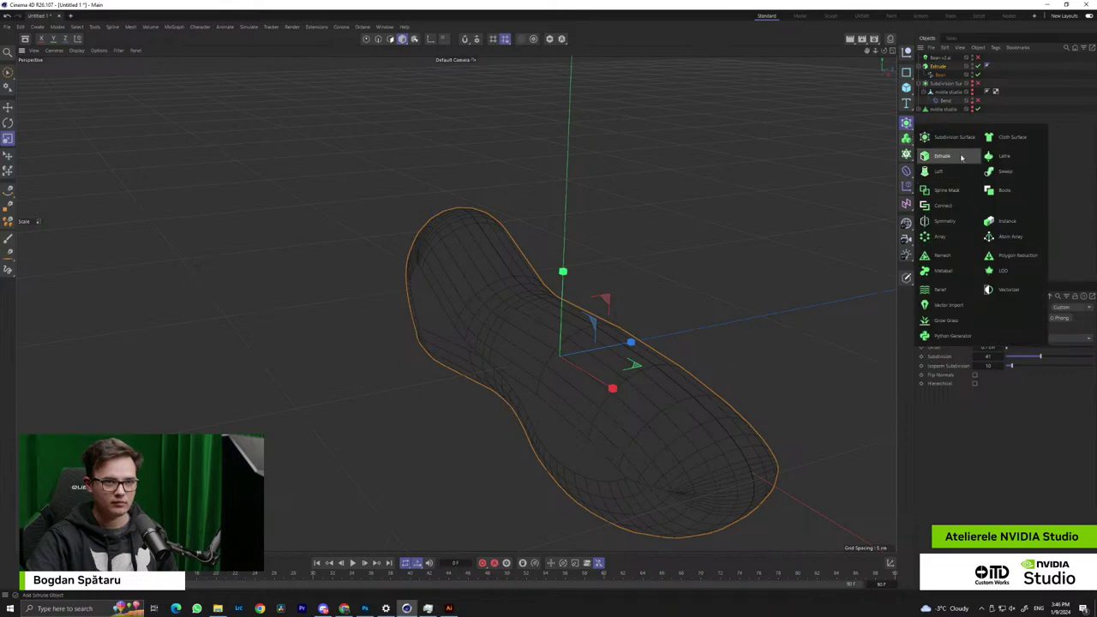
{"action": "left_click", "coordinate": [942, 256]}
{"action": "left_click_drag", "start_coordinate": [936, 79], "coordinate": [939, 61]}
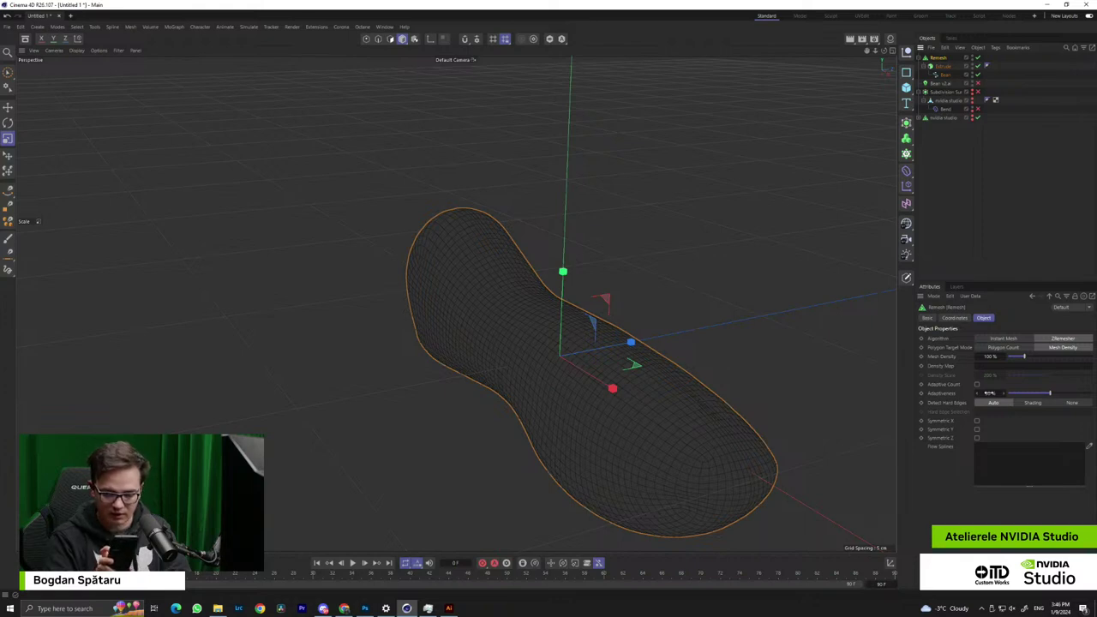
Set the Remesh object's adaptiveness to 0.1 %
{"action": "double_click", "coordinate": [990, 392]}
{"action": "type", "text": "0.5"}
{"action": "key", "text": "Return"}
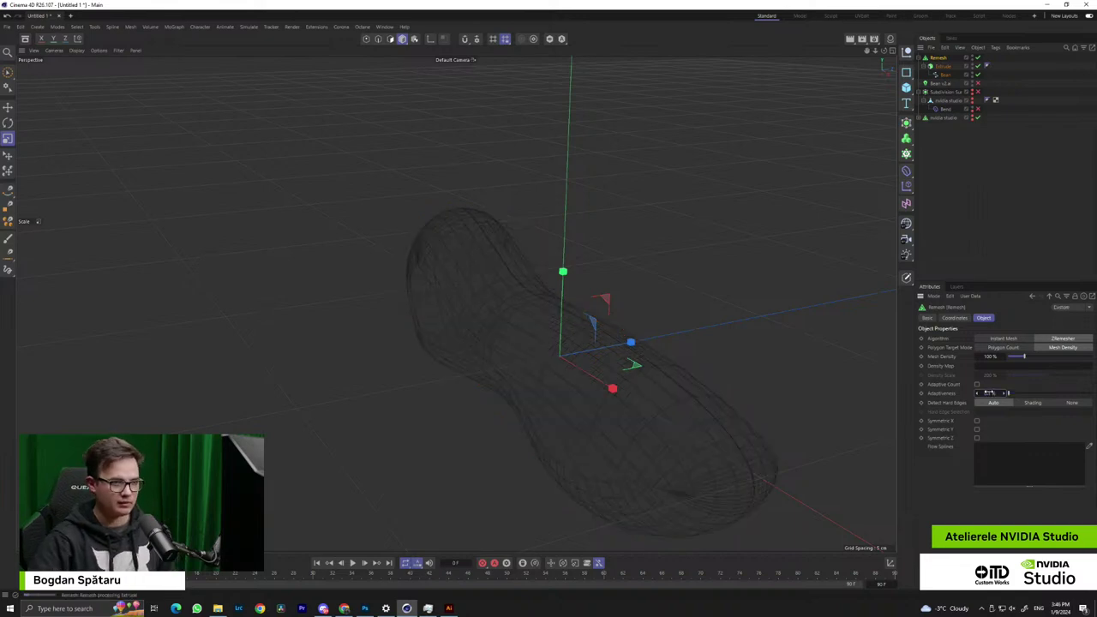
Examine the remeshed bean's polygon distribution up close and from several angles
{"action": "left_click_drag", "start_coordinate": [652, 476], "coordinate": [474, 351], "text": "alt"}
{"action": "scroll", "coordinate": [506, 385], "scroll_direction": "up", "scroll_amount": 5}
{"action": "left_click_drag", "start_coordinate": [506, 383], "coordinate": [580, 336], "text": "alt"}
{"action": "scroll", "coordinate": [580, 335], "scroll_direction": "down", "scroll_amount": 7}
{"action": "left_click_drag", "start_coordinate": [434, 303], "coordinate": [567, 336], "text": "alt"}
{"action": "right_click_drag", "start_coordinate": [419, 320], "coordinate": [498, 311], "text": "alt"}
{"action": "left_click_drag", "start_coordinate": [536, 463], "coordinate": [506, 448], "text": "alt"}
{"action": "left_click_drag", "start_coordinate": [625, 385], "coordinate": [512, 385], "text": "alt"}
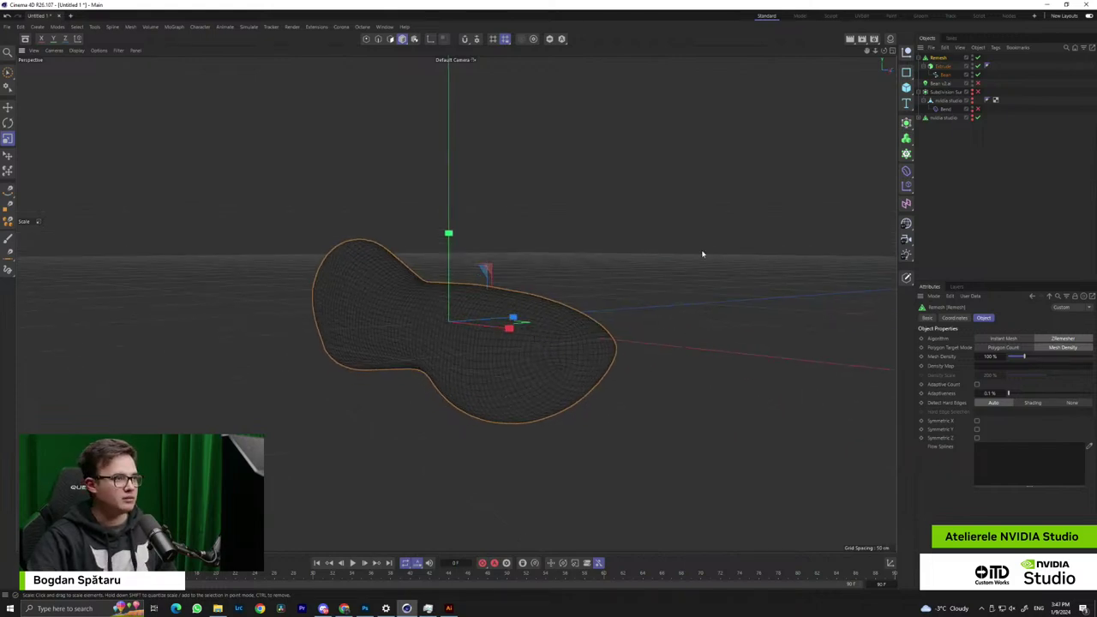
Switch the viewport display to Gouraud Shading to view the bean's smooth surface
{"action": "left_click", "coordinate": [77, 50]}
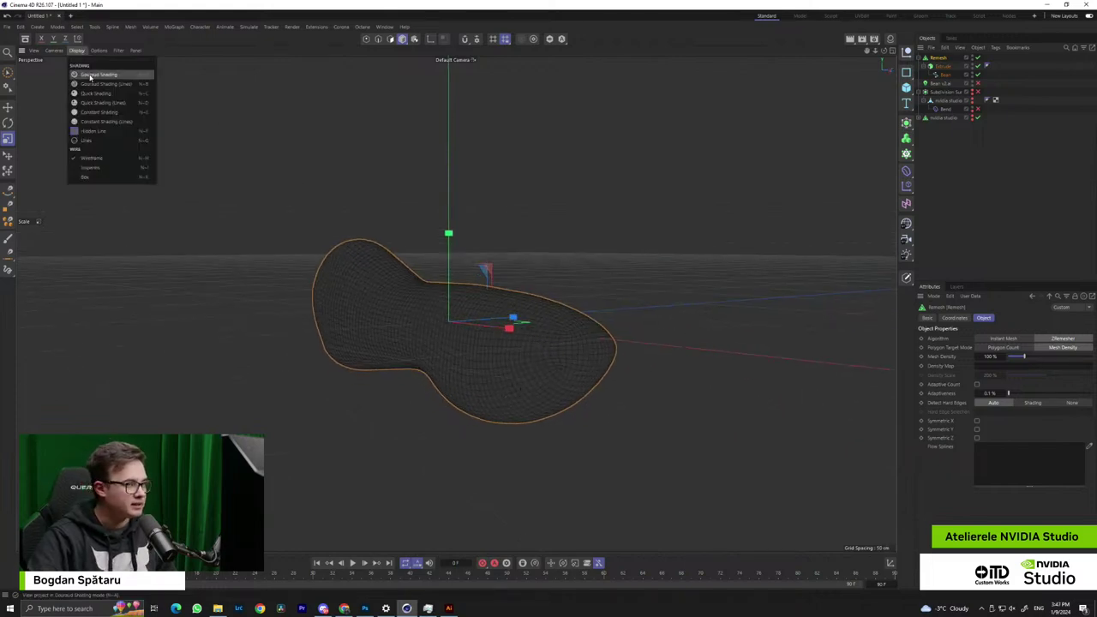
{"action": "left_click", "coordinate": [101, 76]}
{"action": "left_click_drag", "start_coordinate": [420, 305], "coordinate": [401, 305], "text": "alt"}
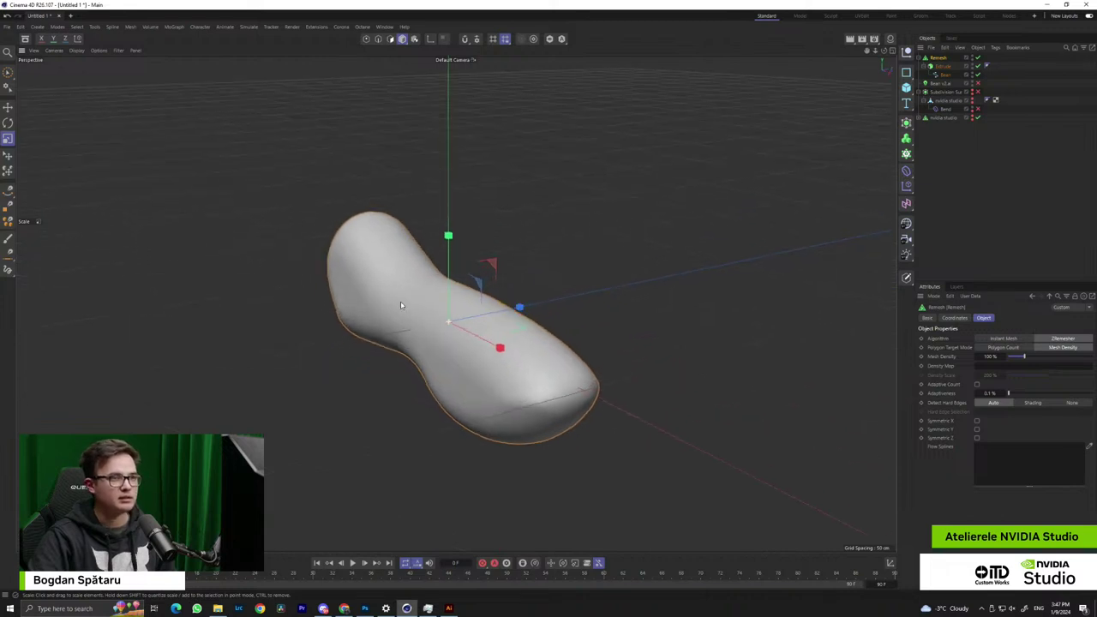
Open the Octane Live Viewer window and dock it beside the perspective viewport
{"action": "left_click", "coordinate": [363, 26]}
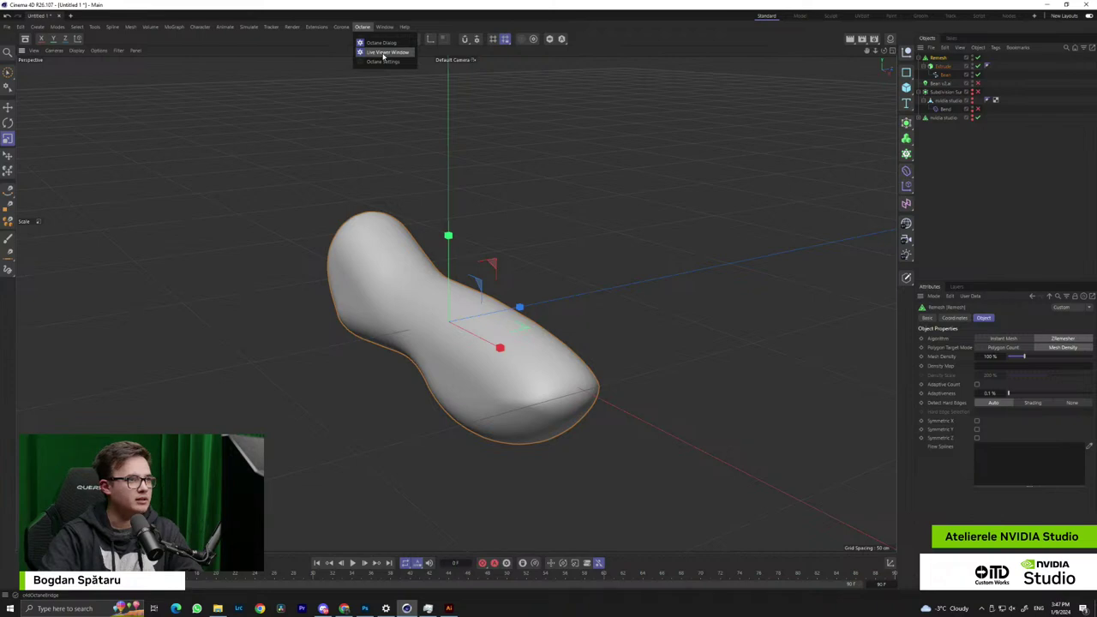
{"action": "left_click", "coordinate": [383, 53]}
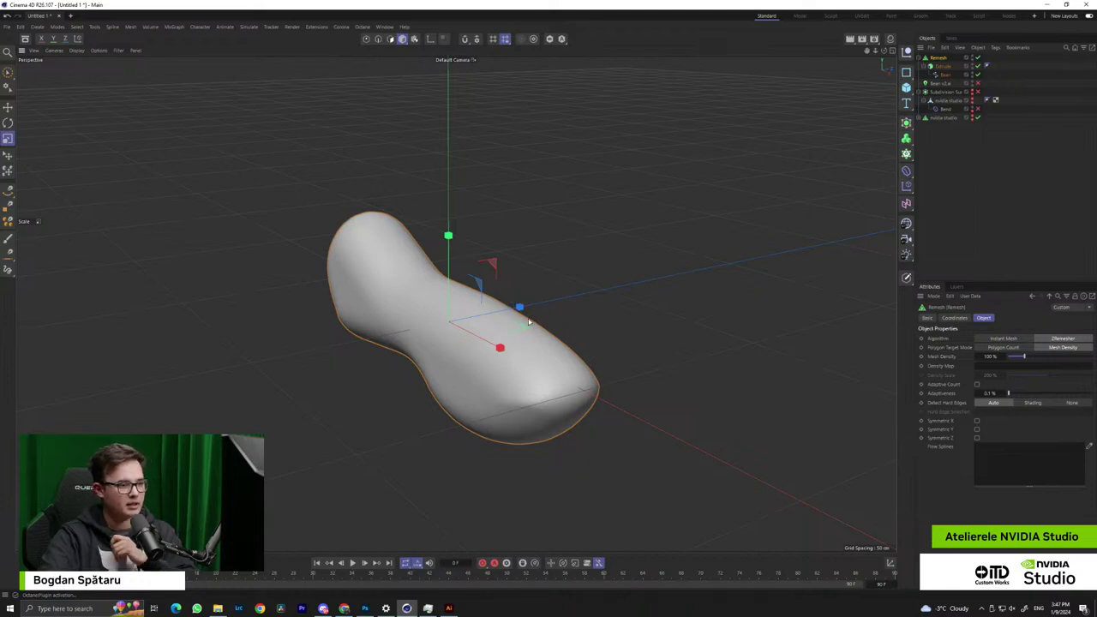
{"action": "left_click_drag", "start_coordinate": [357, 180], "coordinate": [434, 261]}
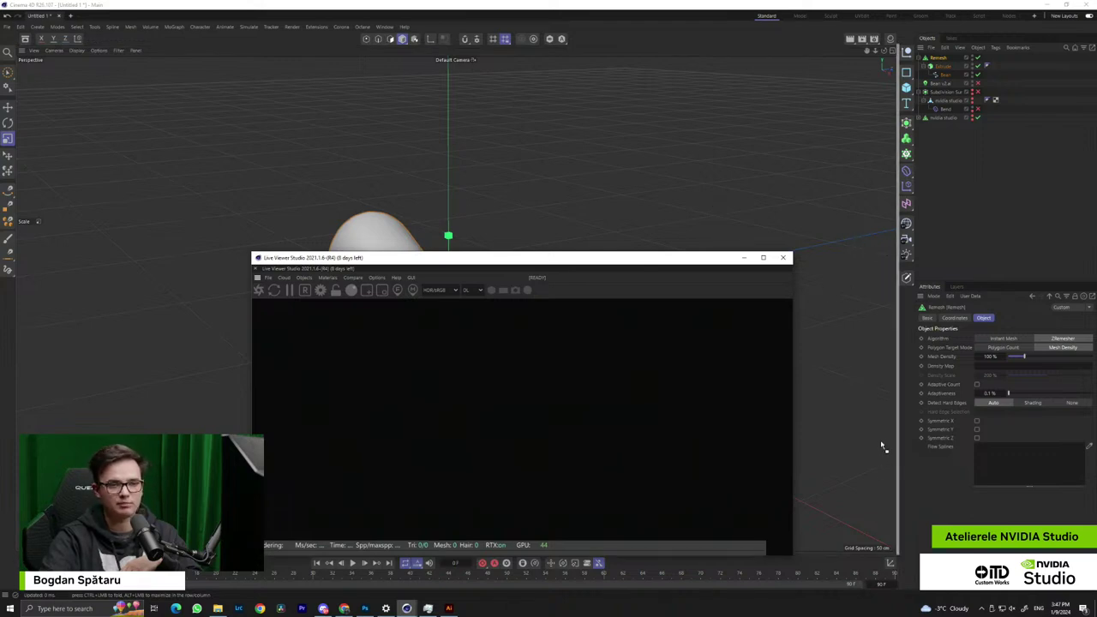
{"action": "left_click_drag", "start_coordinate": [880, 441], "coordinate": [879, 442]}
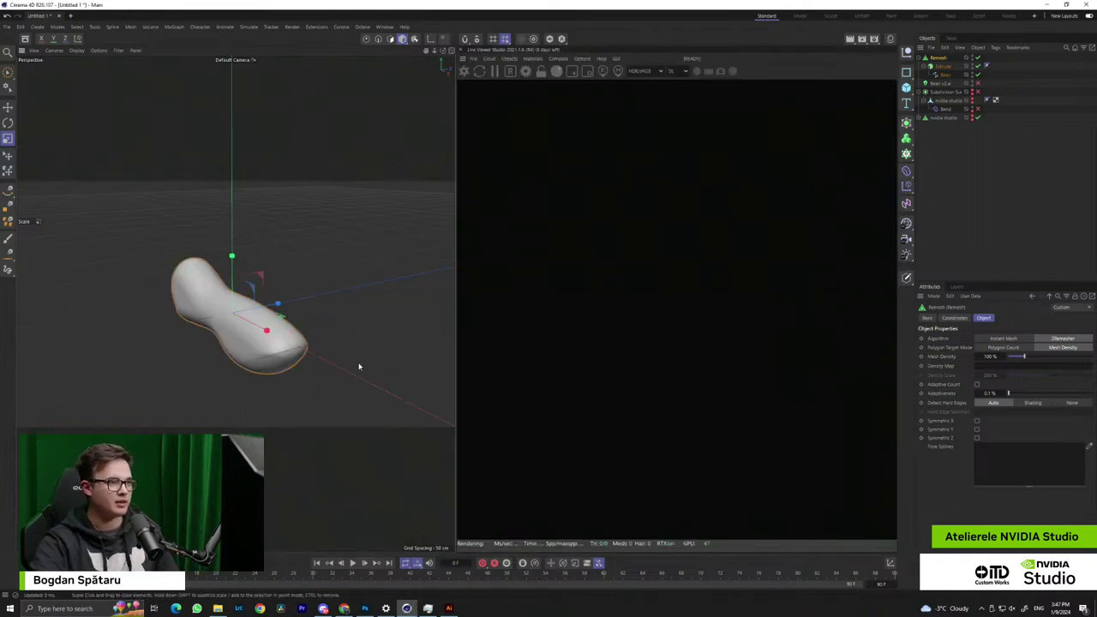
Start the Octane live render with the bean framed large from a three-quarter angle
{"action": "middle_click_drag", "start_coordinate": [359, 365], "coordinate": [364, 356], "text": "alt"}
{"action": "left_click_drag", "start_coordinate": [364, 358], "coordinate": [321, 331], "text": "alt"}
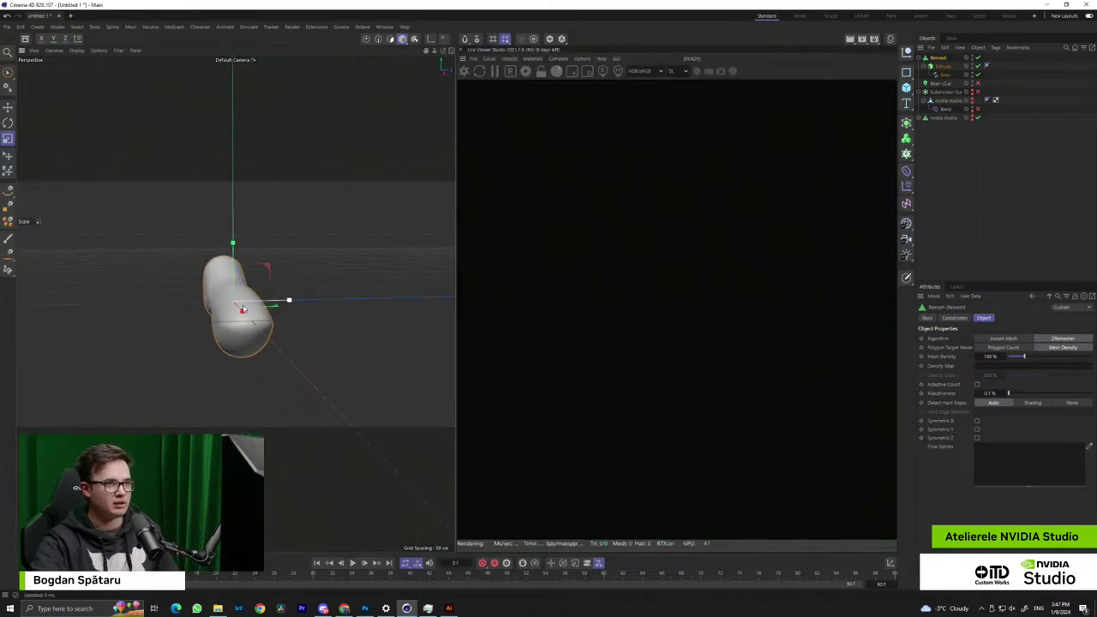
{"action": "scroll", "coordinate": [281, 302], "scroll_direction": "up", "scroll_amount": 3}
{"action": "left_click_drag", "start_coordinate": [279, 302], "coordinate": [262, 330], "text": "alt"}
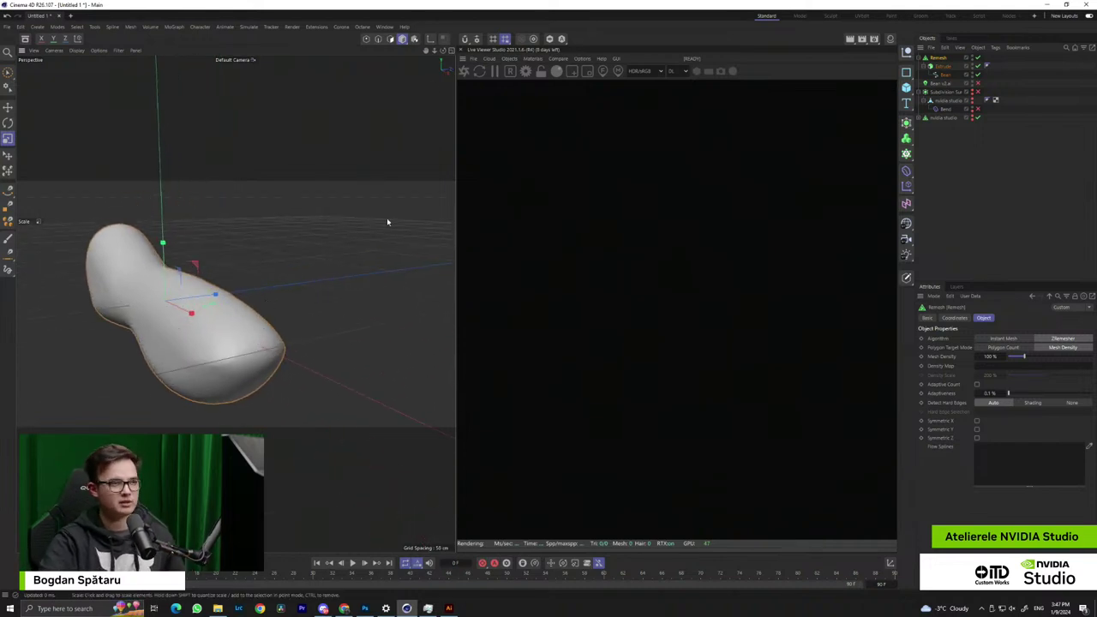
{"action": "left_click", "coordinate": [463, 71]}
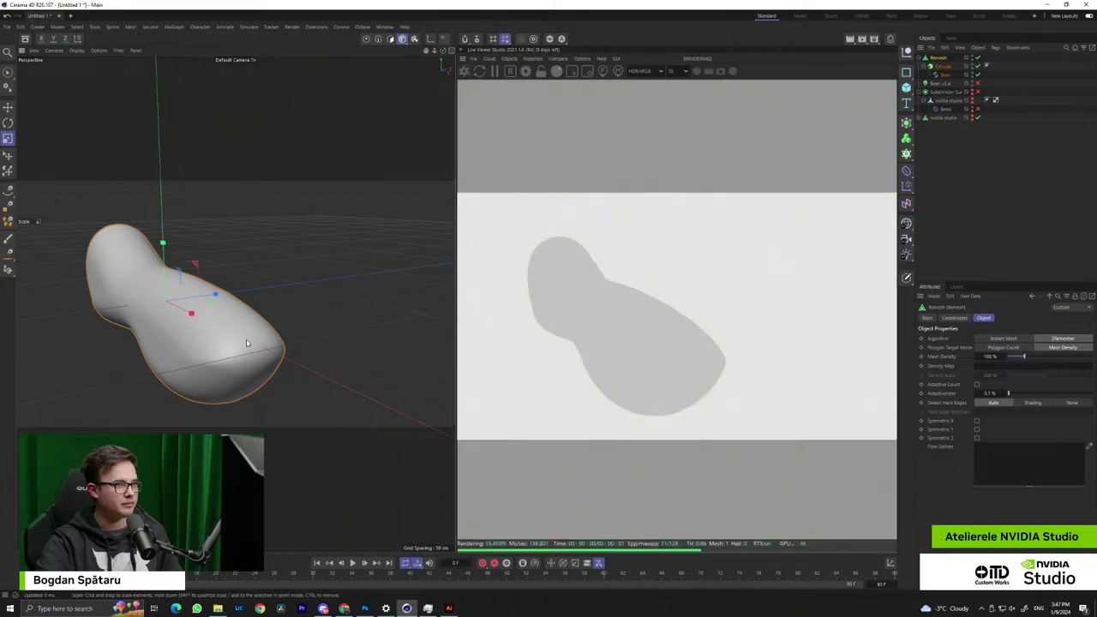
{"action": "left_click_drag", "start_coordinate": [246, 343], "coordinate": [311, 298], "text": "alt"}
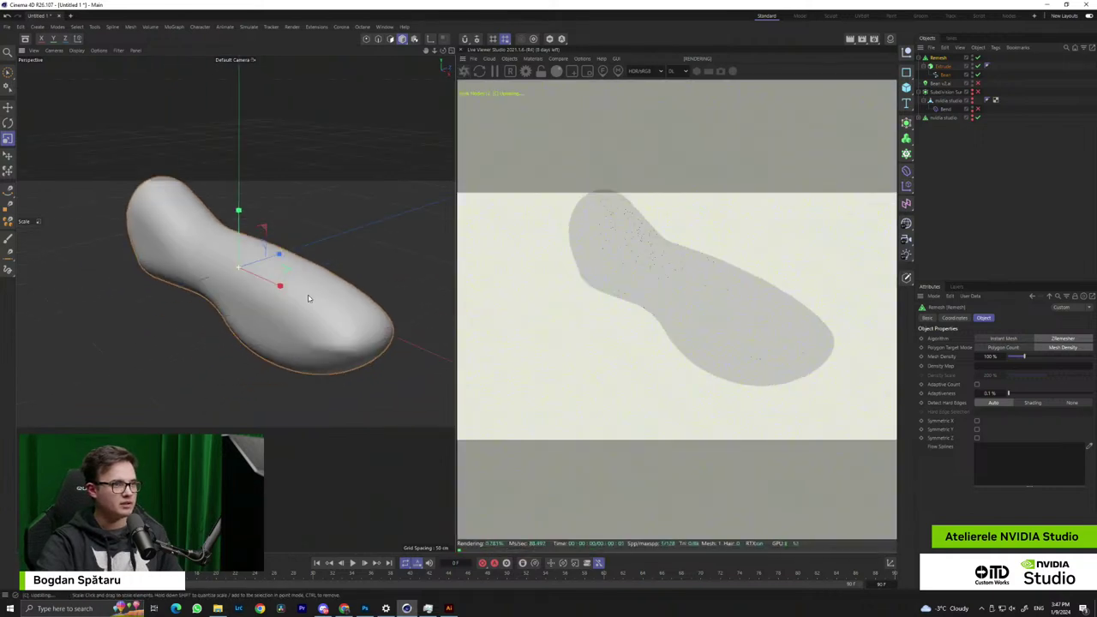
{"action": "left_click_drag", "start_coordinate": [367, 248], "coordinate": [348, 385], "text": "alt"}
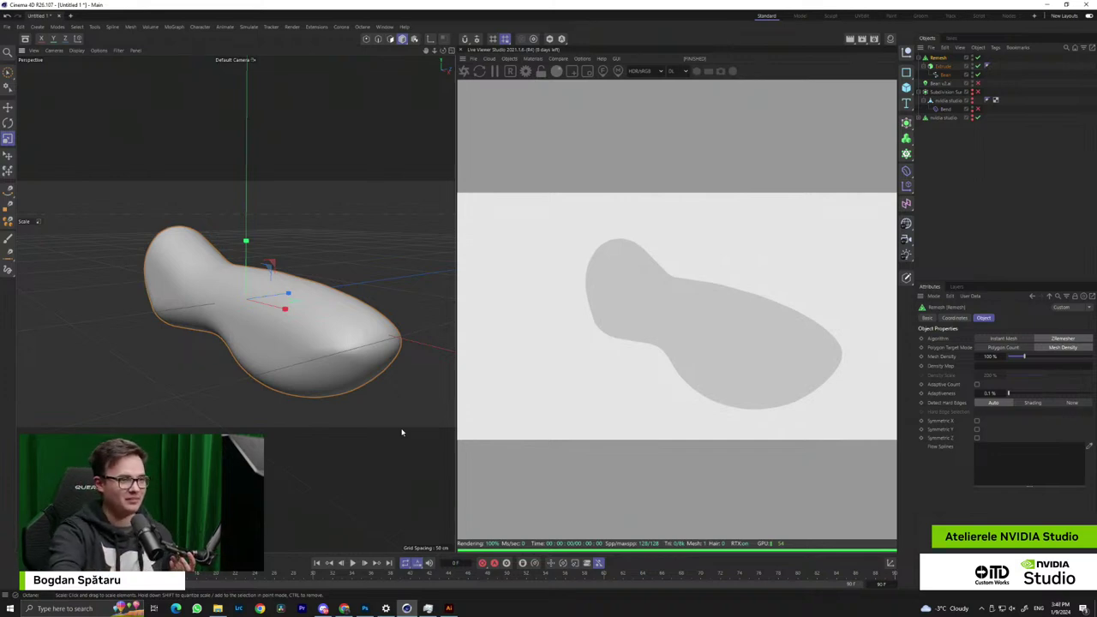
{"action": "left_click_drag", "start_coordinate": [347, 287], "coordinate": [358, 307], "text": "alt"}
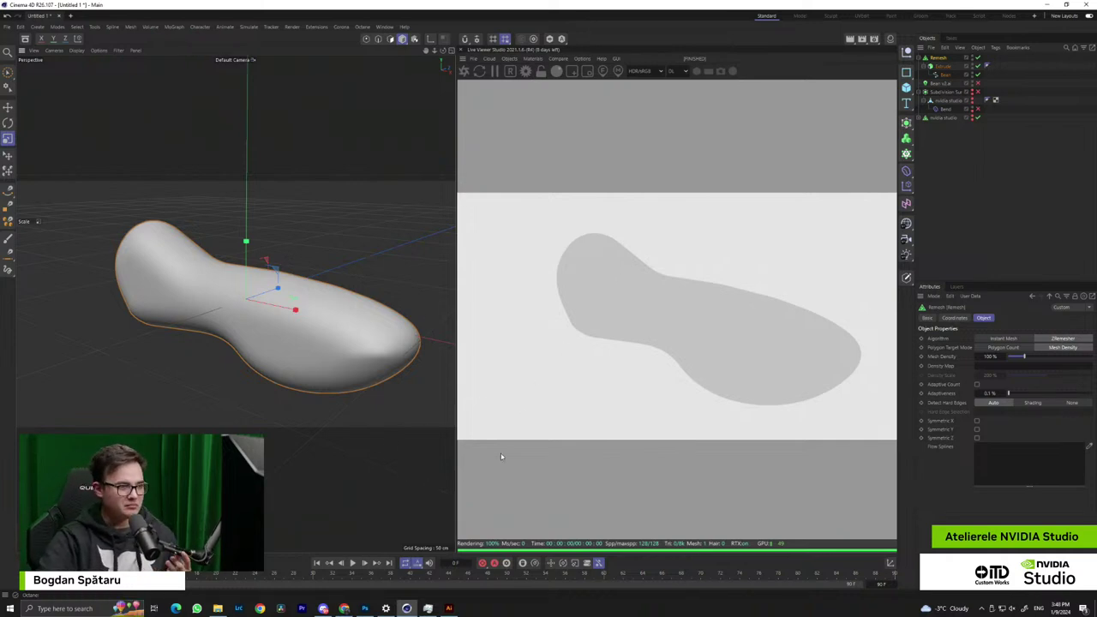
Launch NVIDIA Canvas, dismiss the update notice and maximize its window
{"action": "left_click", "coordinate": [75, 609]}
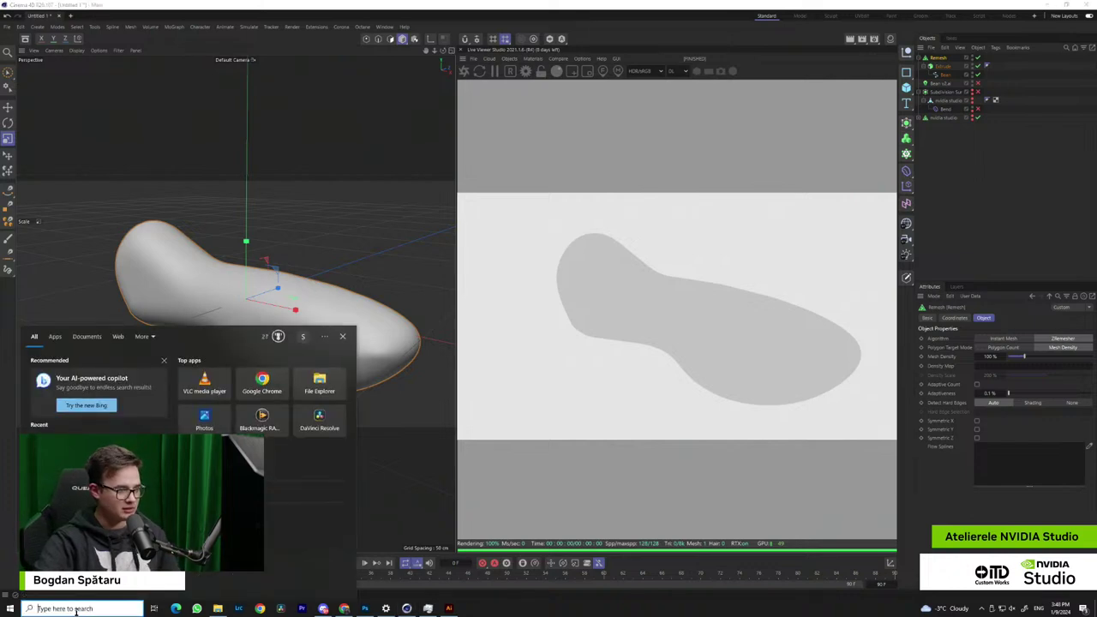
{"action": "left_click", "coordinate": [77, 446]}
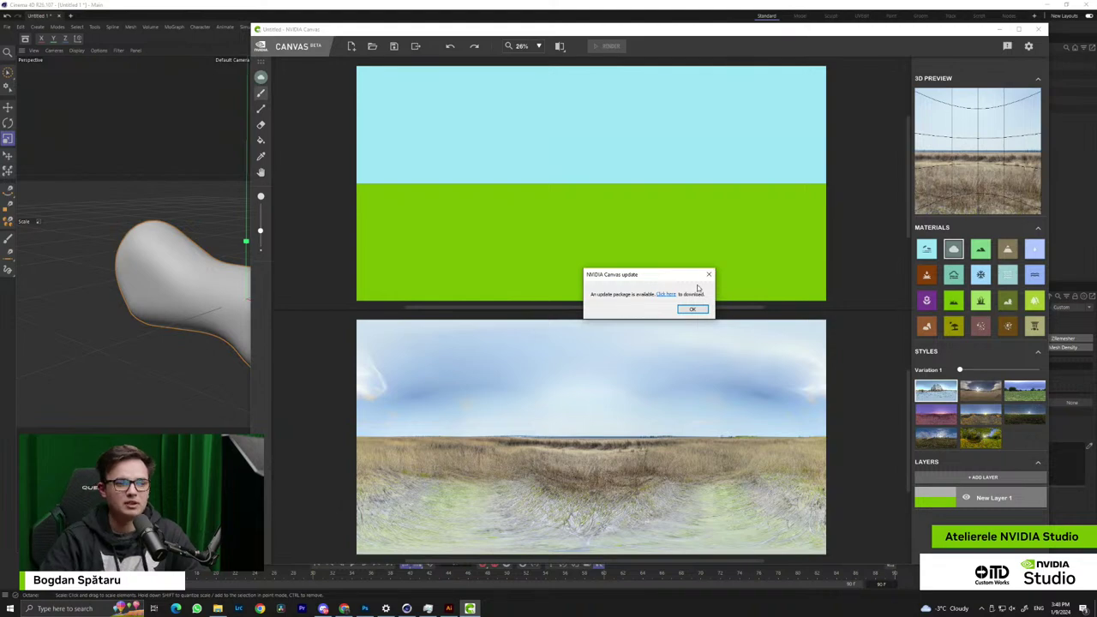
{"action": "left_click", "coordinate": [708, 273]}
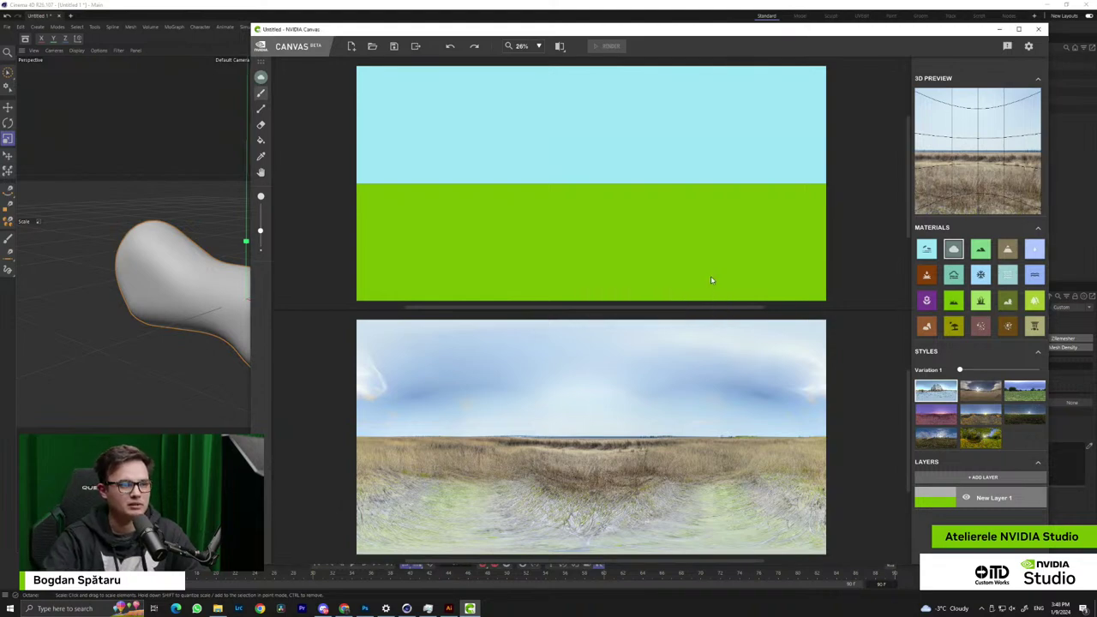
{"action": "left_click", "coordinate": [1019, 30]}
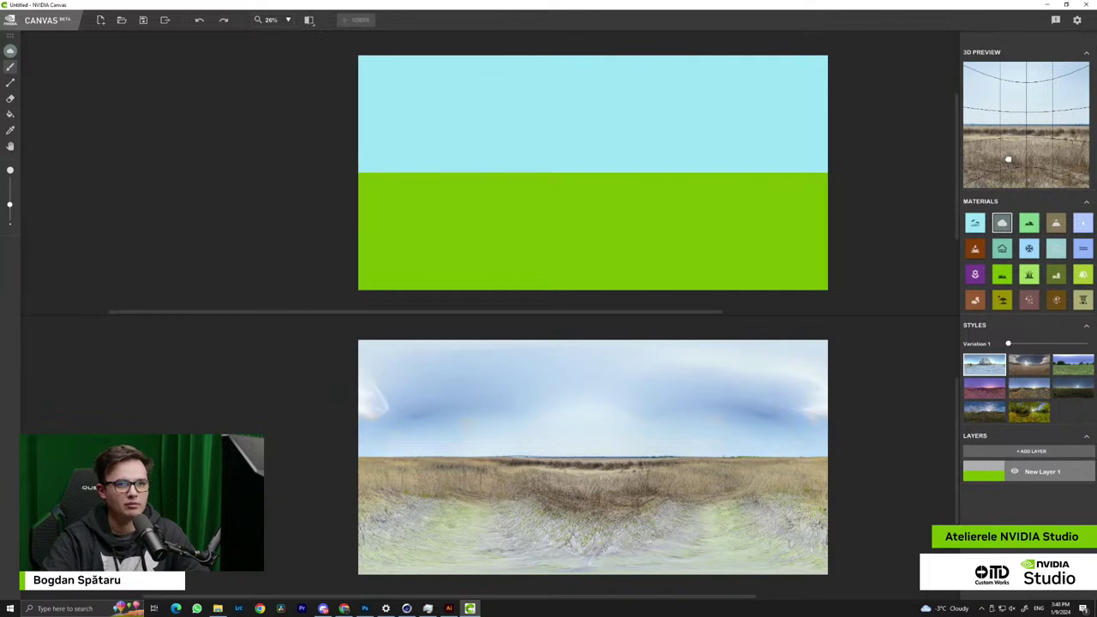
Compare several panorama styles, including the pink sunset one, and settle on the dark field style with a low sun
{"action": "left_click_drag", "start_coordinate": [1008, 160], "coordinate": [963, 163]}
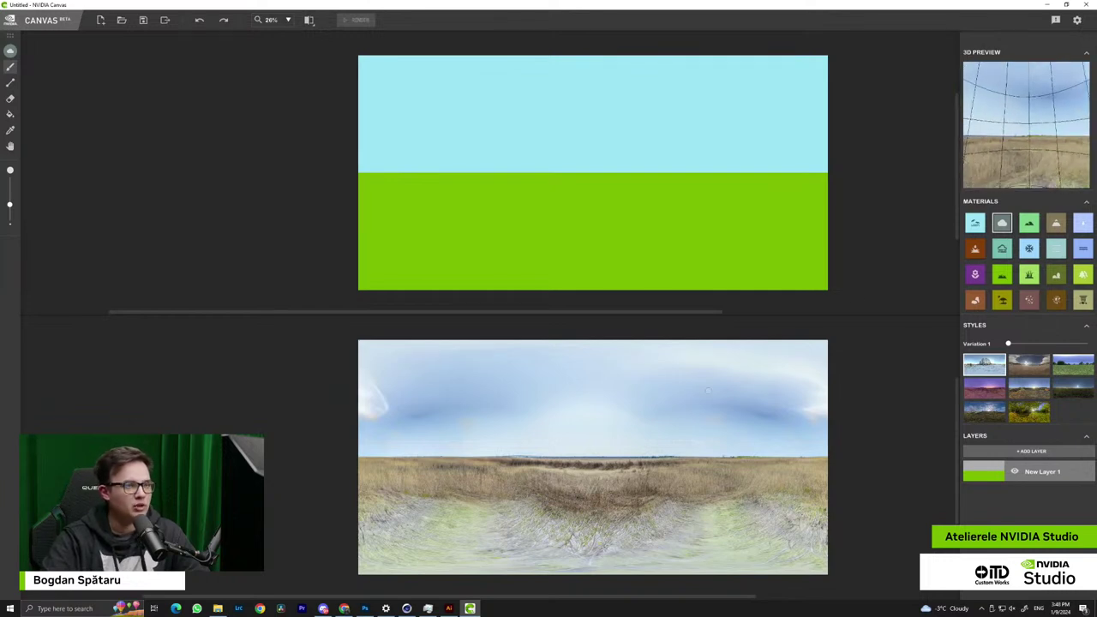
{"action": "left_click_drag", "start_coordinate": [507, 316], "coordinate": [581, 314]}
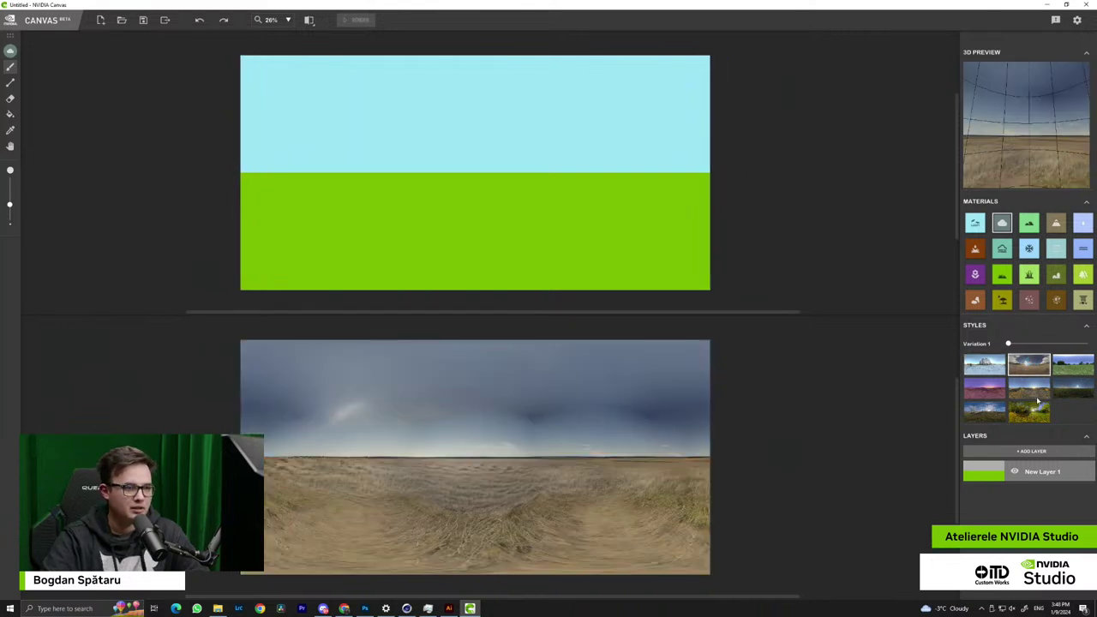
{"action": "left_click", "coordinate": [979, 396]}
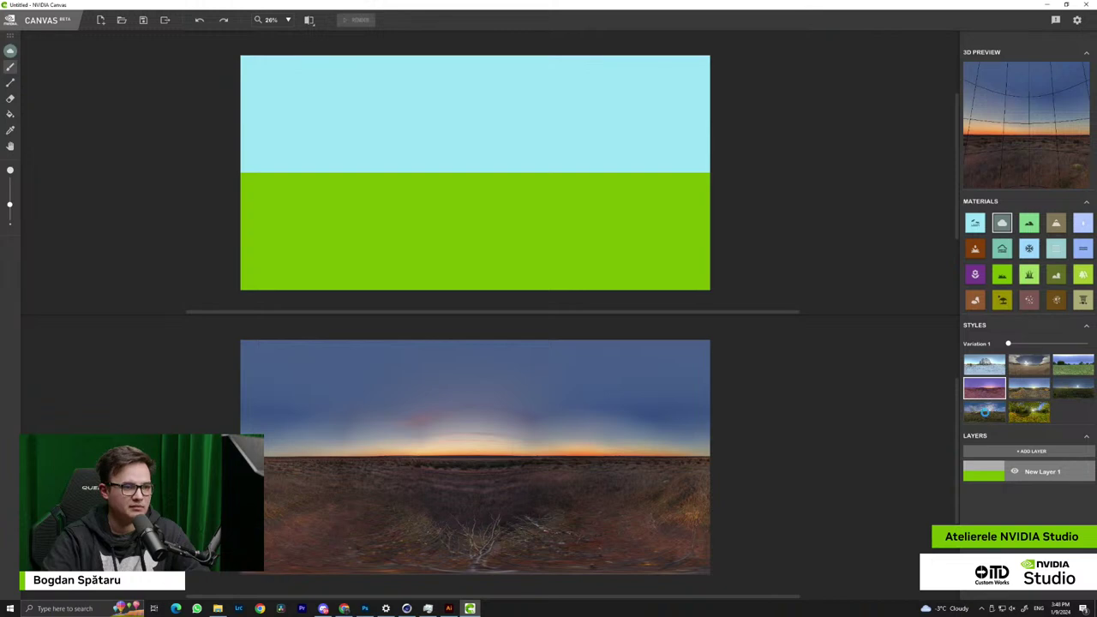
{"action": "left_click", "coordinate": [984, 413]}
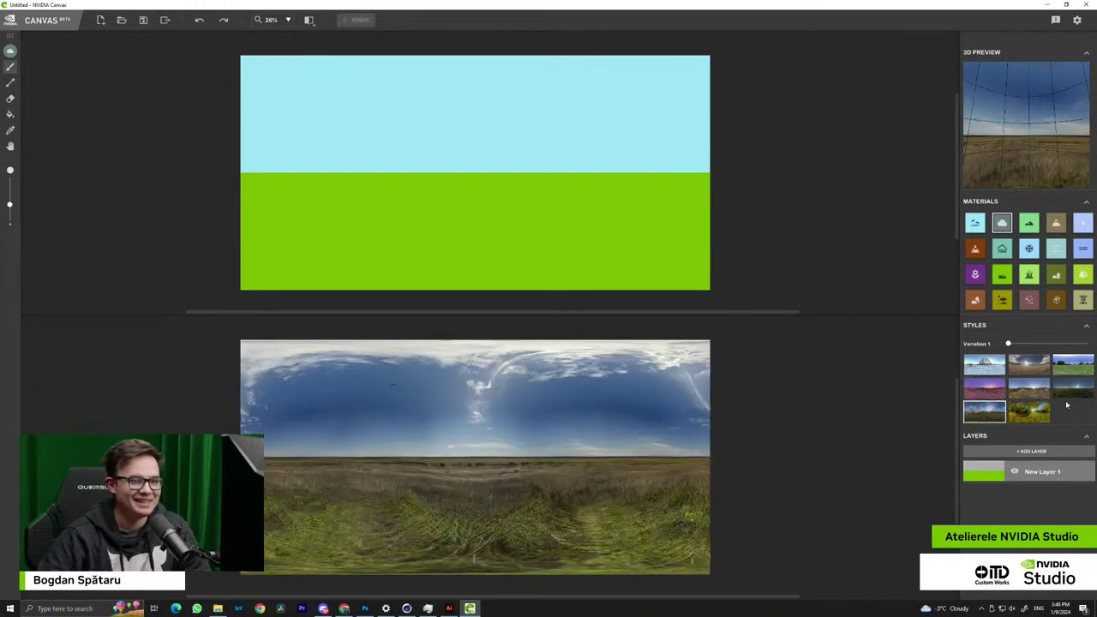
{"action": "left_click", "coordinate": [1036, 414]}
{"action": "left_click", "coordinate": [1077, 390]}
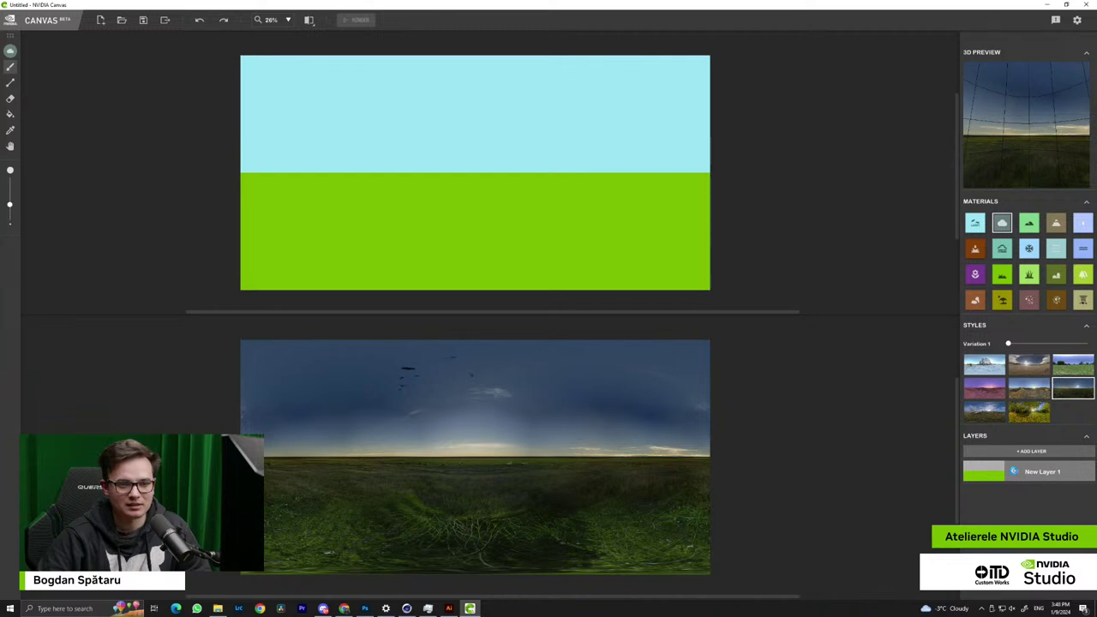
Add a new empty layer and delete New Layer 1 with the green ground
{"action": "left_click", "coordinate": [1014, 471]}
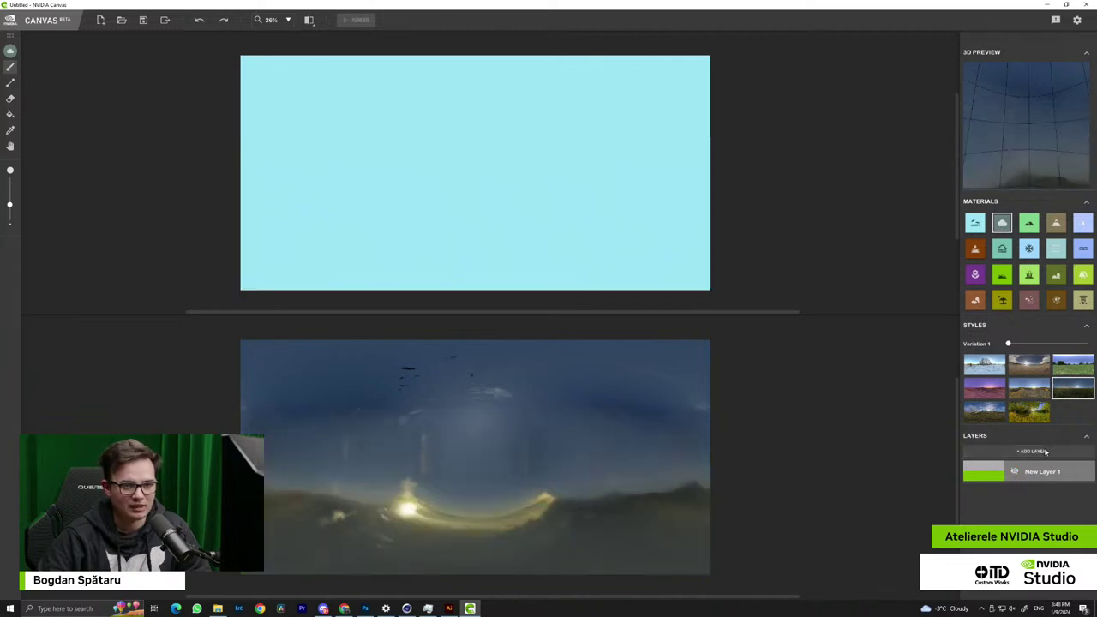
{"action": "left_click", "coordinate": [1043, 451]}
{"action": "left_click", "coordinate": [1079, 496]}
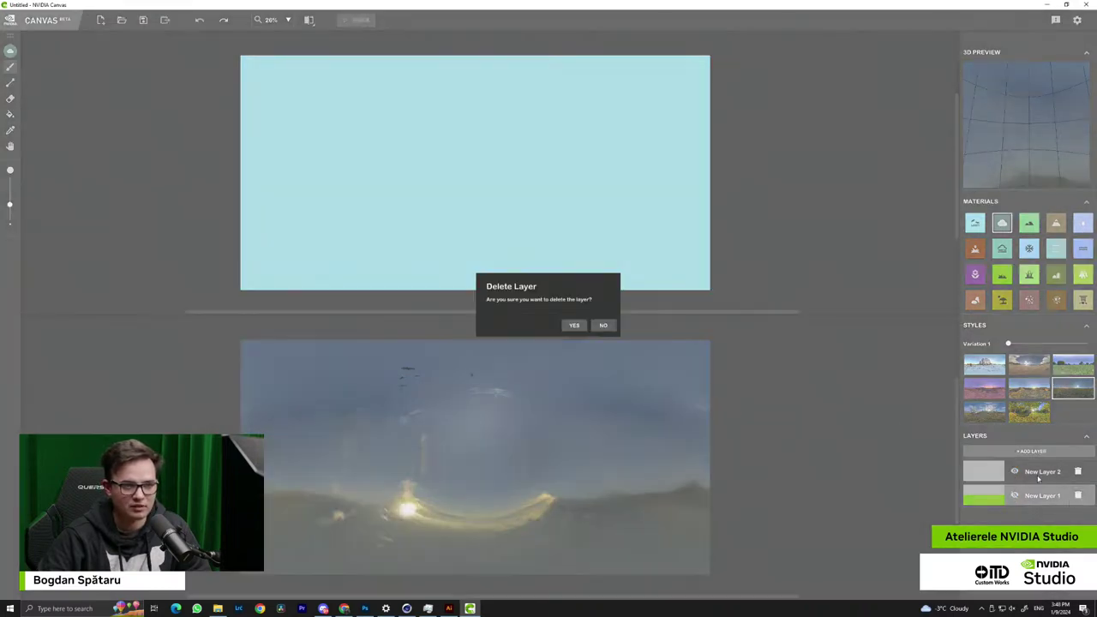
{"action": "left_click", "coordinate": [574, 325]}
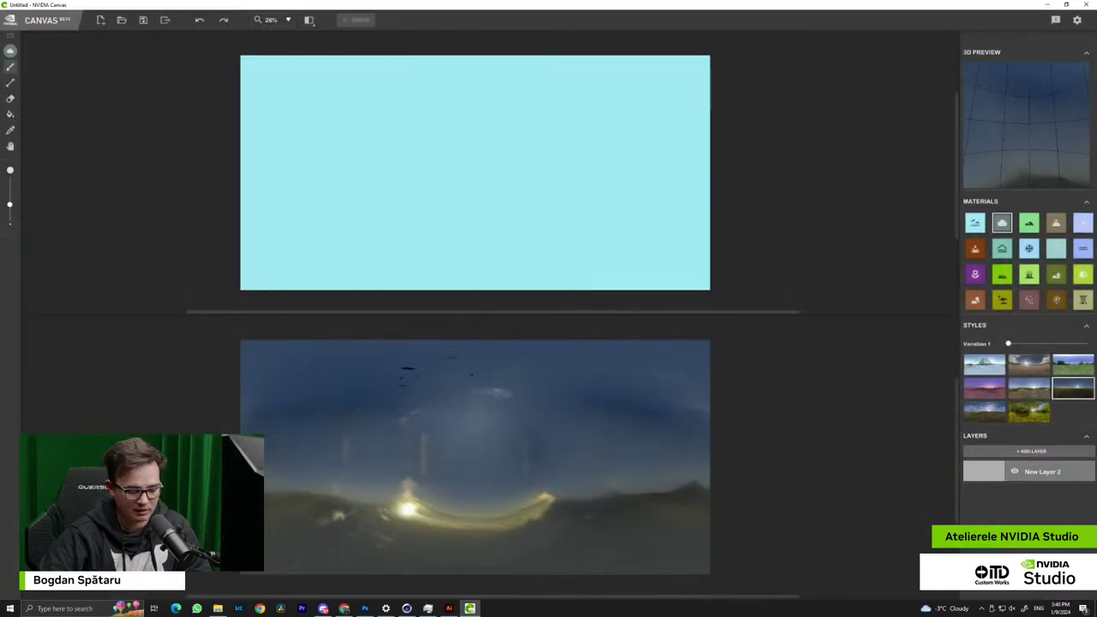
Fill the whole panorama on New Layer 2 with the cloud material
{"action": "left_click", "coordinate": [1002, 249]}
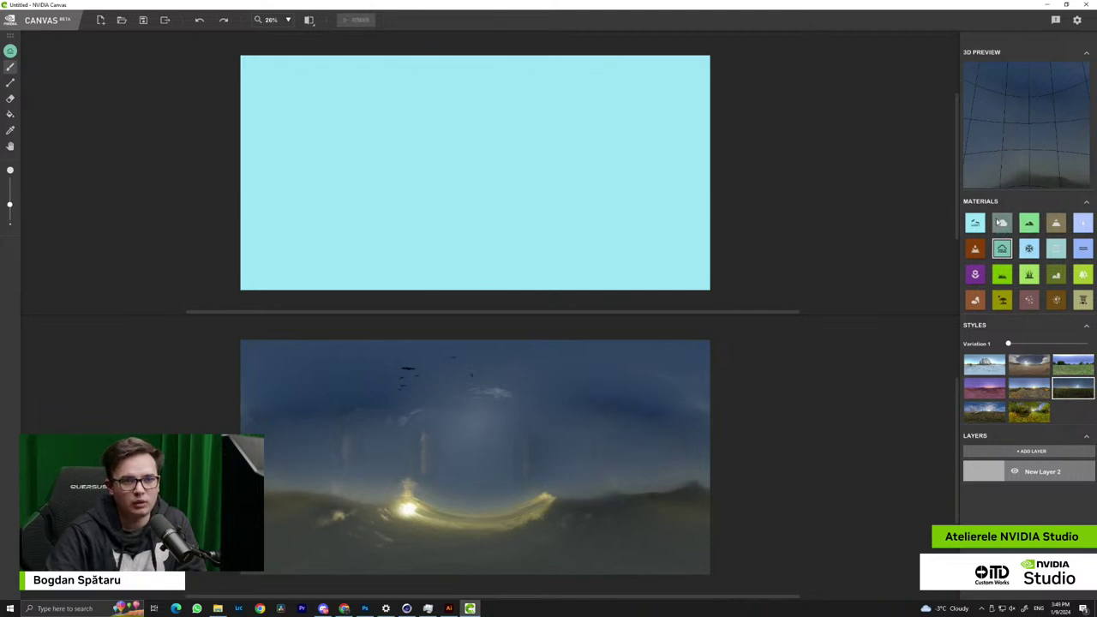
{"action": "left_click", "coordinate": [1003, 222]}
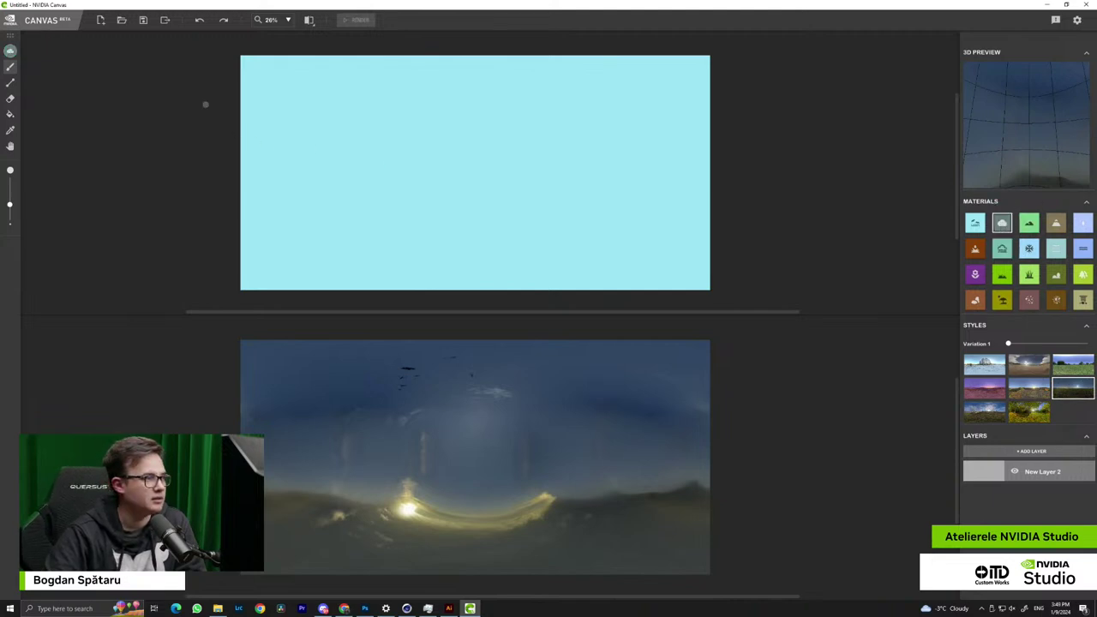
{"action": "left_click", "coordinate": [10, 114]}
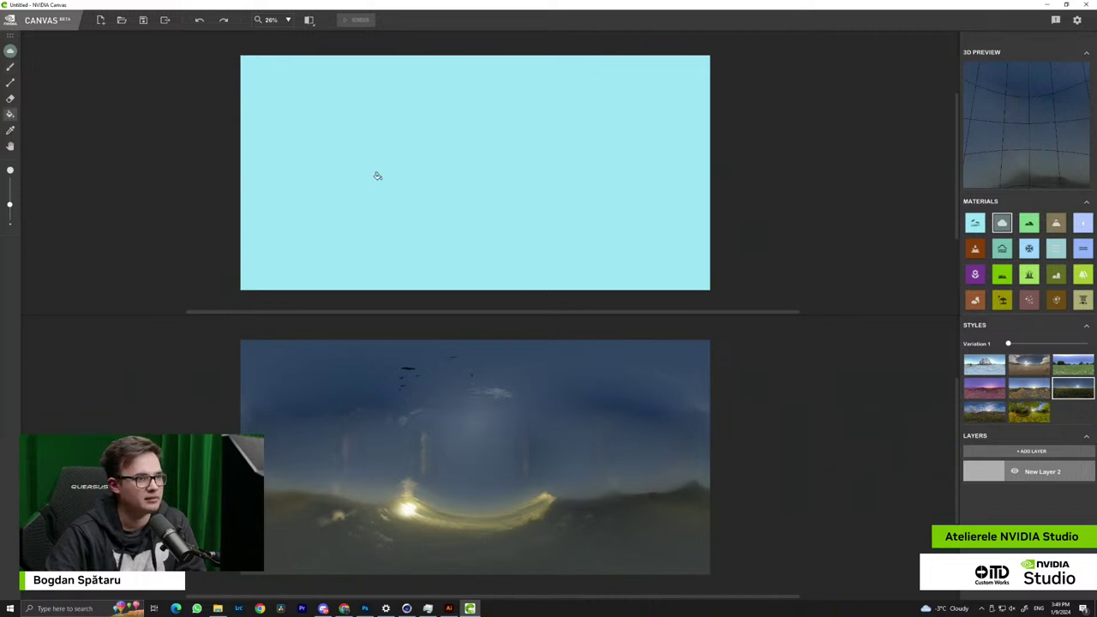
{"action": "left_click", "coordinate": [381, 178]}
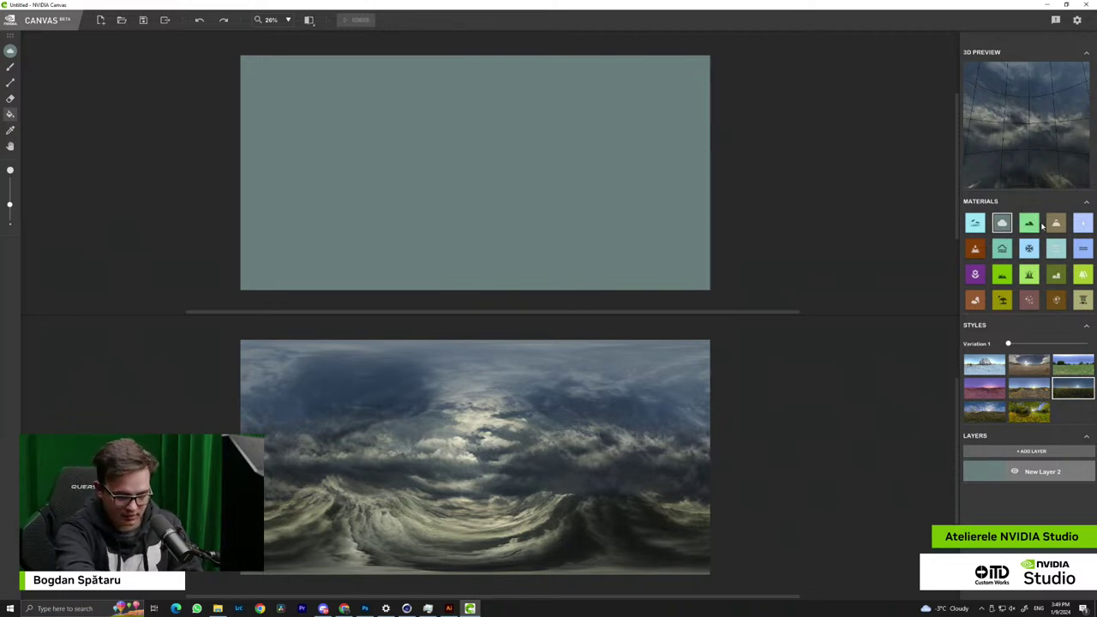
Switch to the snowy mountain style and build a mountain range on a new layer, brushing a wavy ridge and filling everything beneath it
{"action": "left_click", "coordinate": [985, 365]}
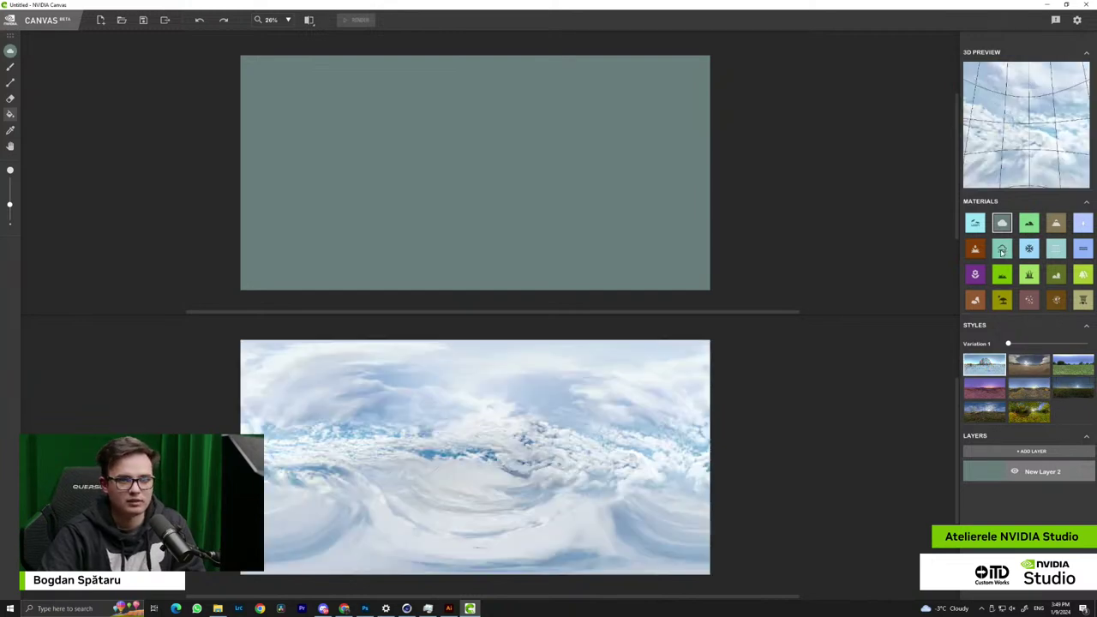
{"action": "left_click", "coordinate": [1032, 452]}
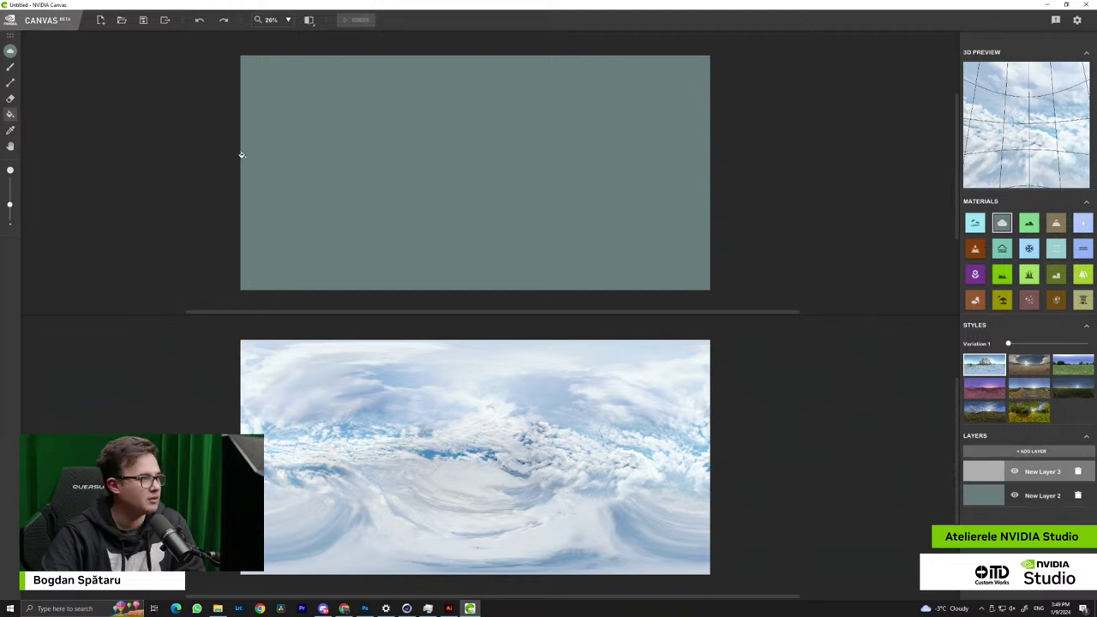
{"action": "left_click", "coordinate": [11, 68]}
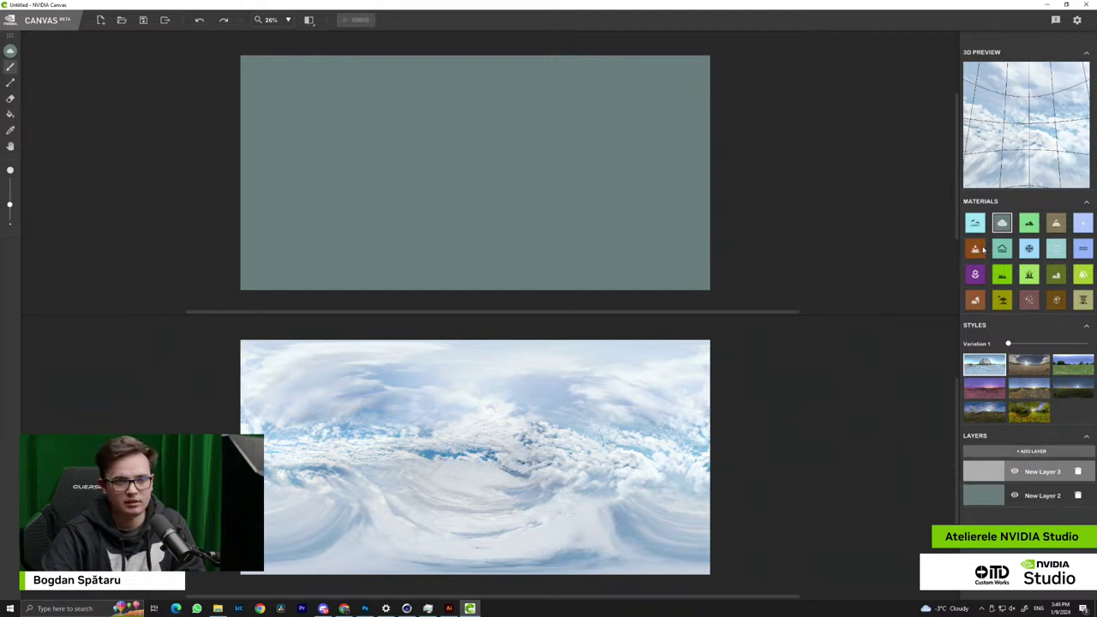
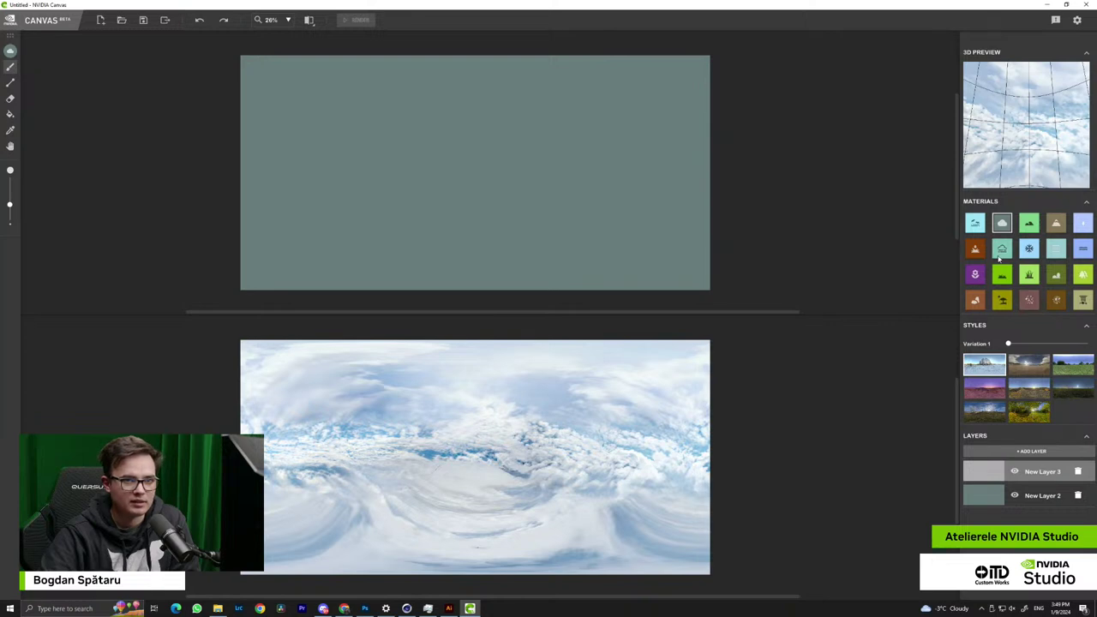
{"action": "left_click", "coordinate": [1057, 223]}
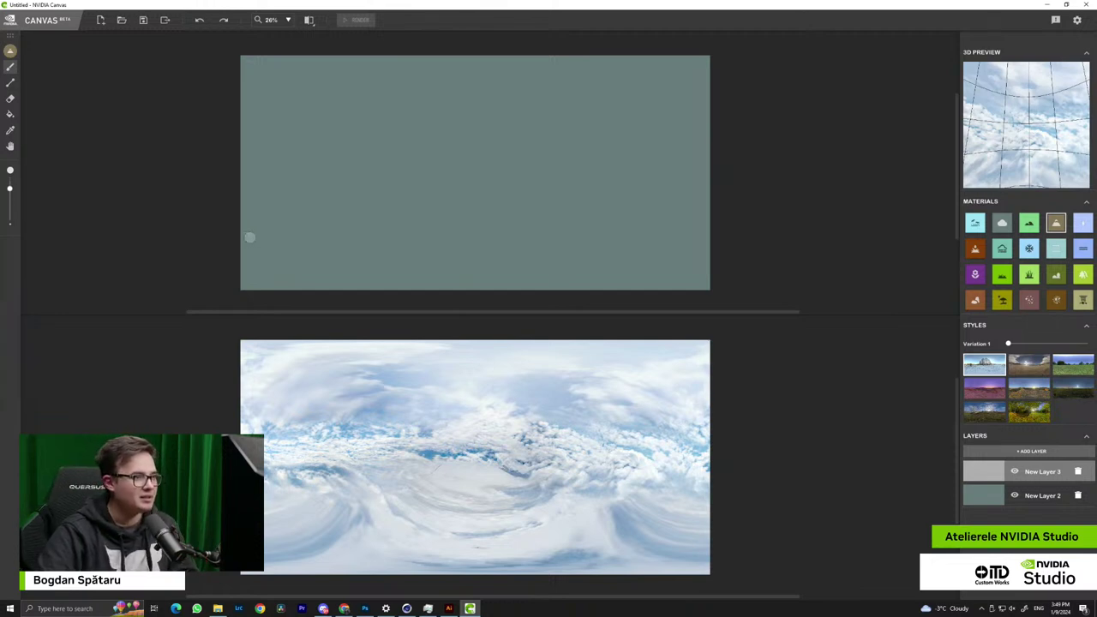
{"action": "mouse_move", "coordinate": [220, 223]}
{"action": "left_mouse_down"}
{"action": "mouse_move", "coordinate": [293, 169]}
{"action": "mouse_move", "coordinate": [474, 199]}
{"action": "mouse_move", "coordinate": [565, 175]}
{"action": "mouse_move", "coordinate": [703, 185]}
{"action": "mouse_move", "coordinate": [754, 228]}
{"action": "mouse_move", "coordinate": [626, 191]}
{"action": "left_mouse_up"}
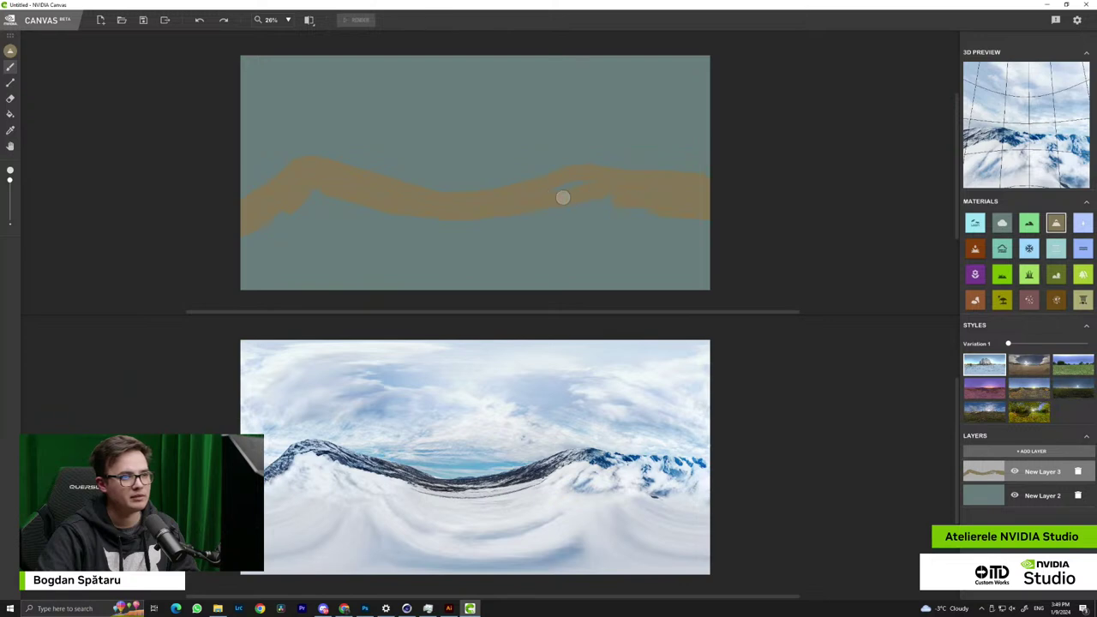
{"action": "left_click", "coordinate": [11, 114]}
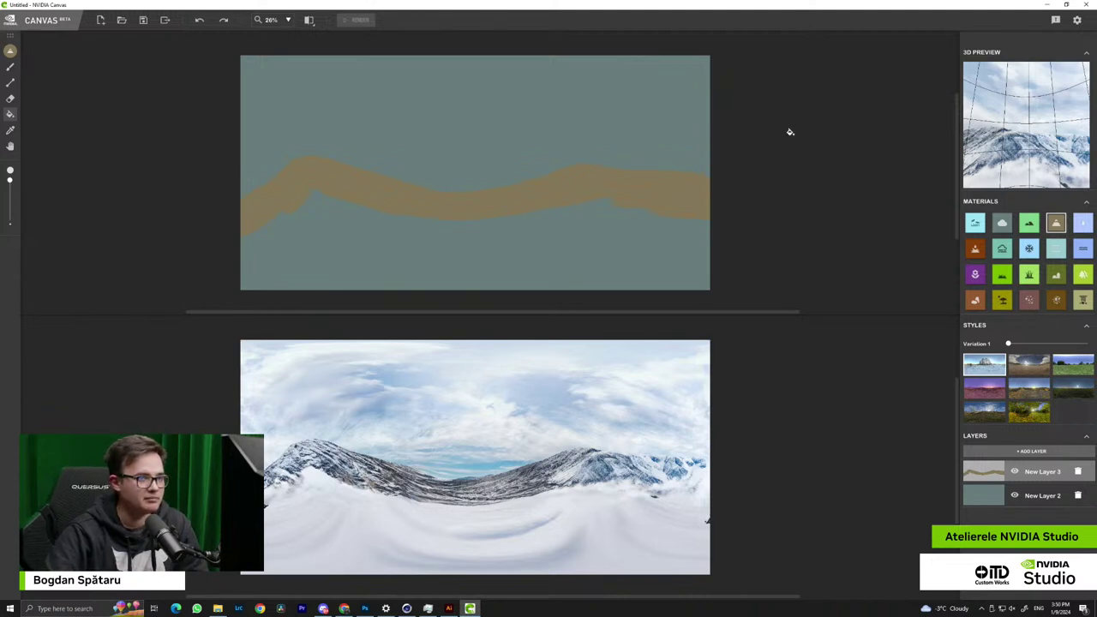
{"action": "left_click", "coordinate": [362, 248]}
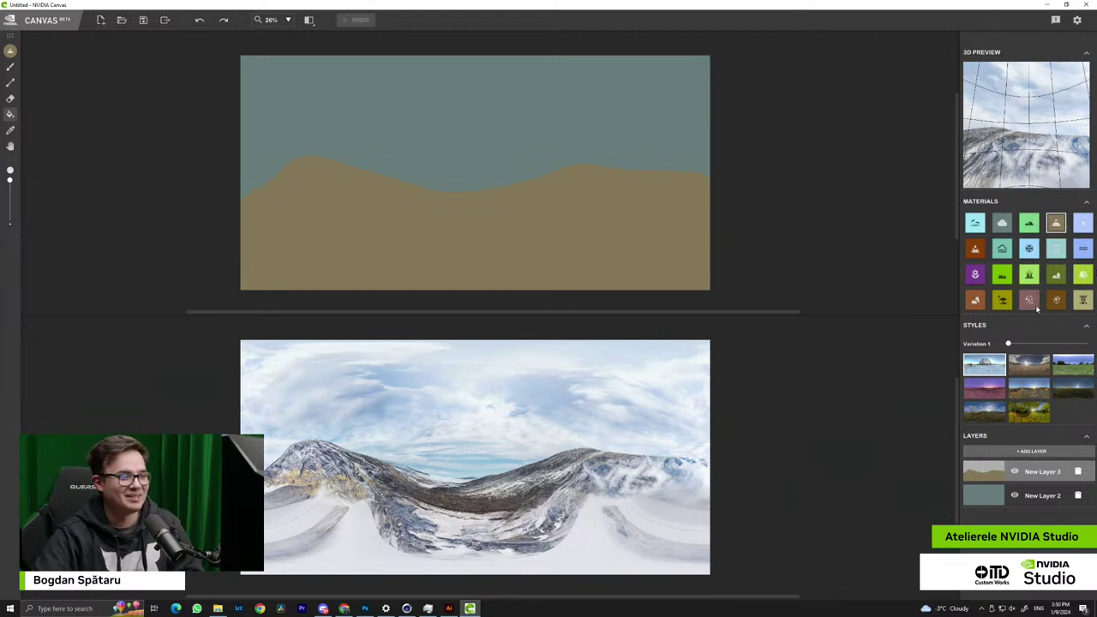
Add another layer and paint the whole foreground below the mountains with the lime-green vegetation material
{"action": "left_click", "coordinate": [1033, 274]}
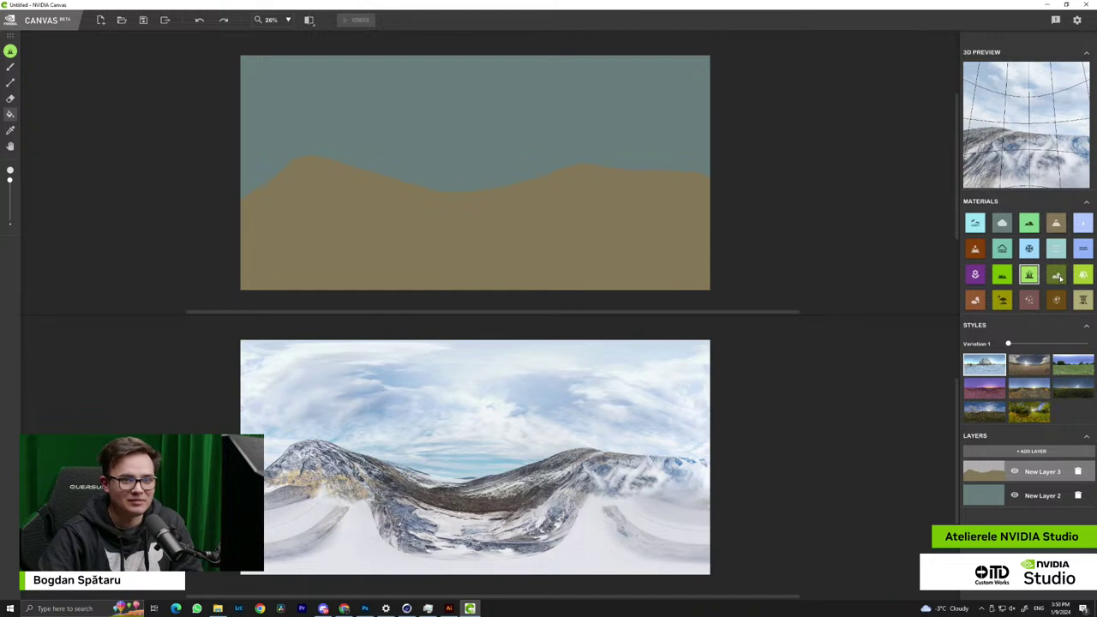
{"action": "left_click", "coordinate": [1057, 275]}
{"action": "left_click", "coordinate": [1082, 274]}
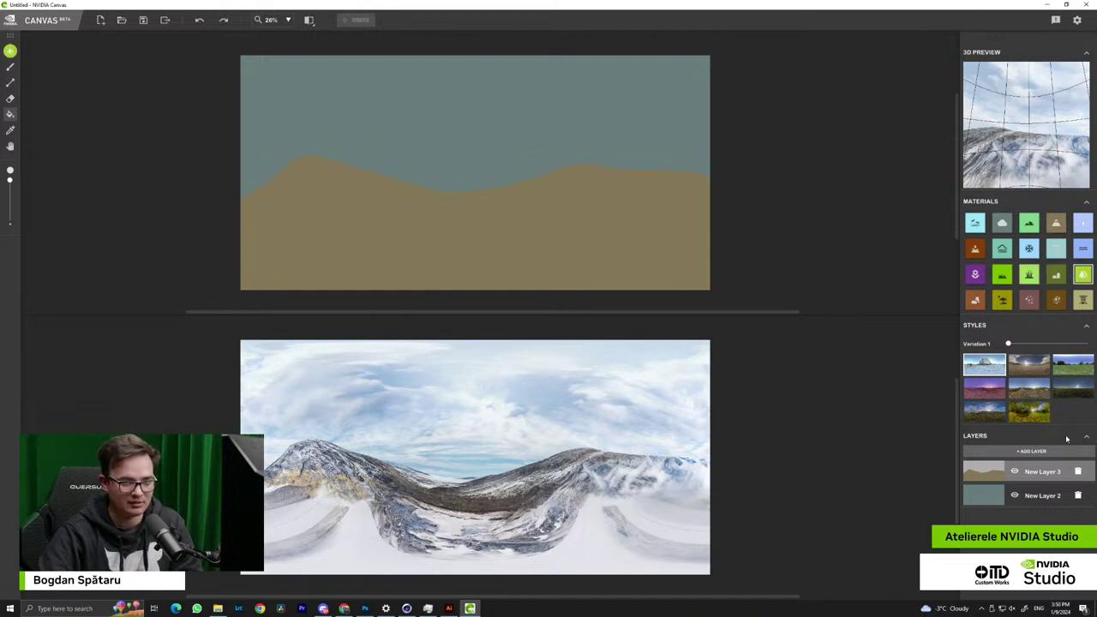
{"action": "left_click", "coordinate": [1031, 451]}
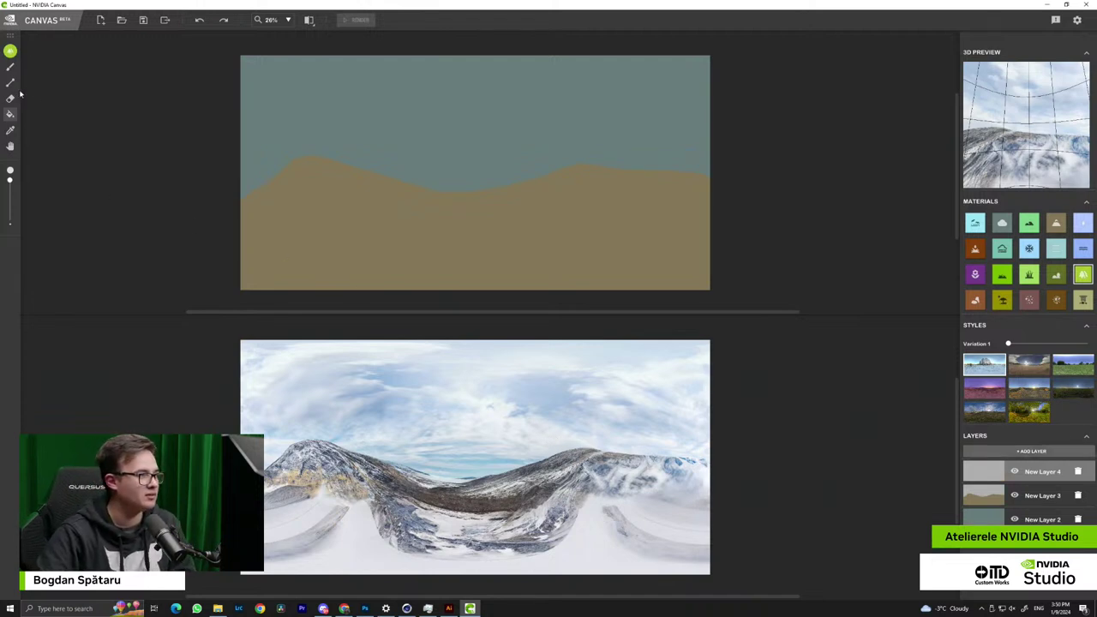
{"action": "left_click", "coordinate": [10, 67]}
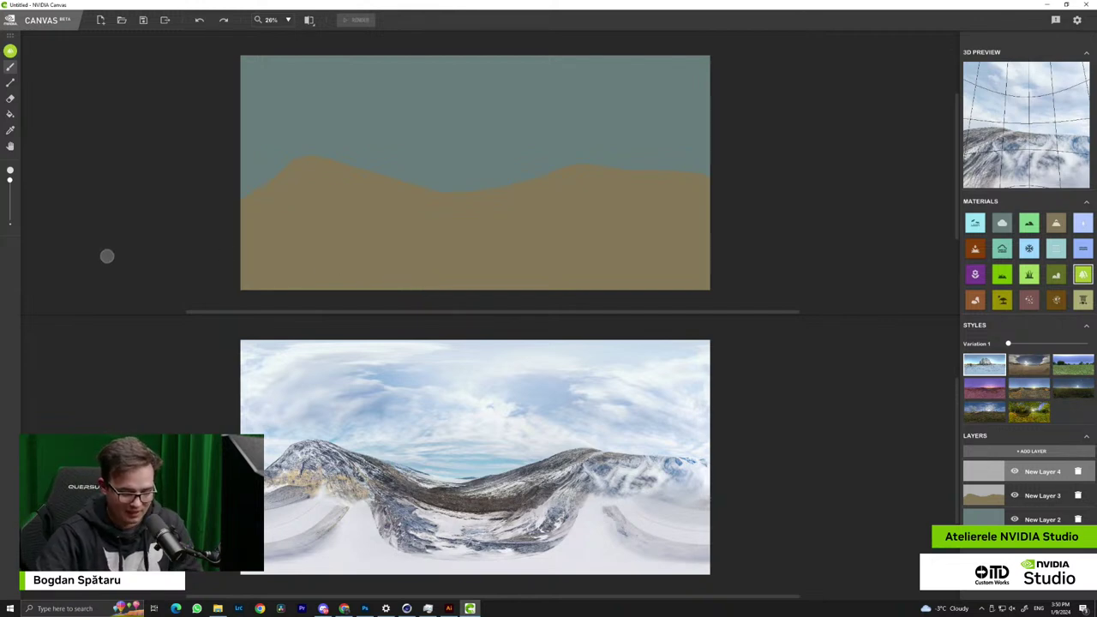
{"action": "mouse_move", "coordinate": [217, 238]}
{"action": "left_mouse_down"}
{"action": "mouse_move", "coordinate": [417, 227]}
{"action": "mouse_move", "coordinate": [363, 229]}
{"action": "mouse_move", "coordinate": [666, 237]}
{"action": "mouse_move", "coordinate": [443, 235]}
{"action": "mouse_move", "coordinate": [774, 278]}
{"action": "mouse_move", "coordinate": [228, 289]}
{"action": "mouse_move", "coordinate": [345, 256]}
{"action": "mouse_move", "coordinate": [577, 252]}
{"action": "left_mouse_up"}
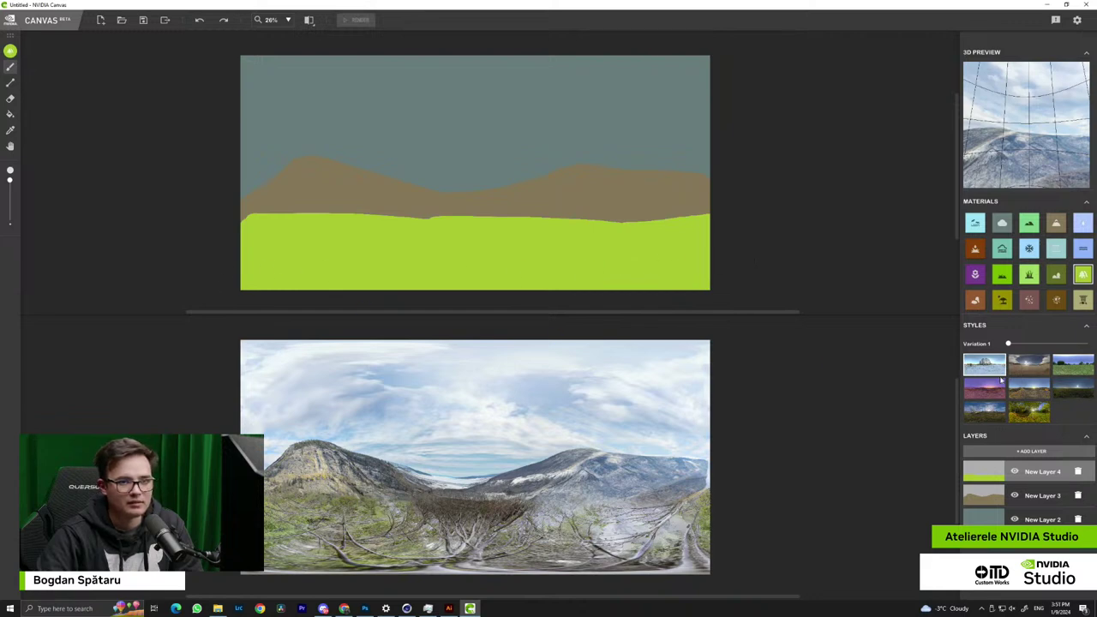
Set the style to Variation 4 and reshape the peak and its outer slope on New Layer 3 with the mountain material
{"action": "left_click_drag", "start_coordinate": [1008, 344], "coordinate": [1034, 343]}
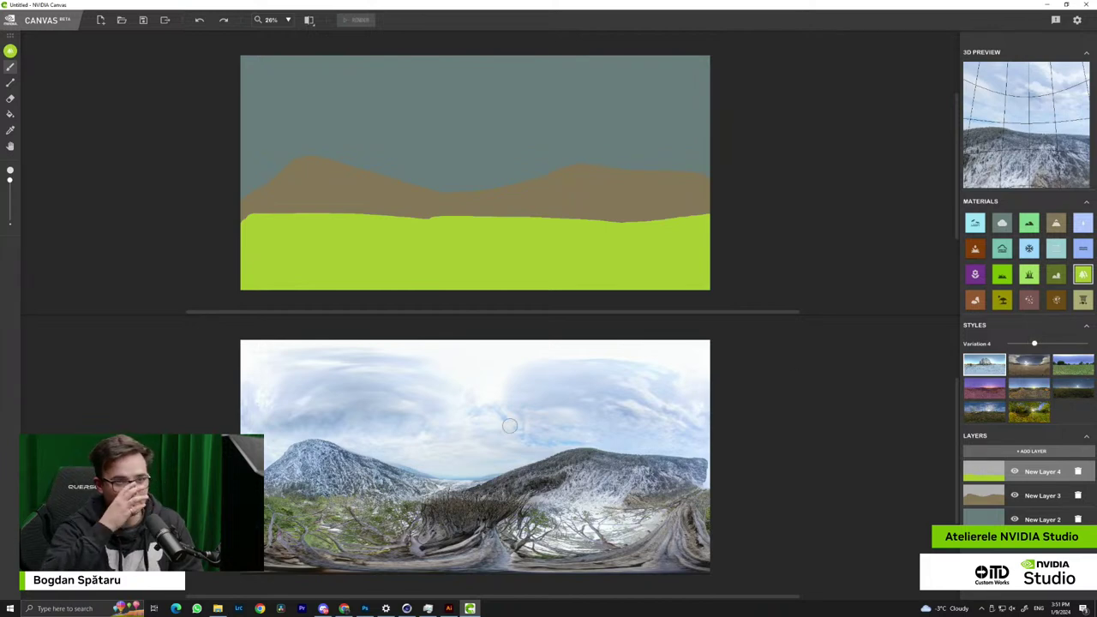
{"action": "left_click_drag", "start_coordinate": [1035, 83], "coordinate": [1027, 152]}
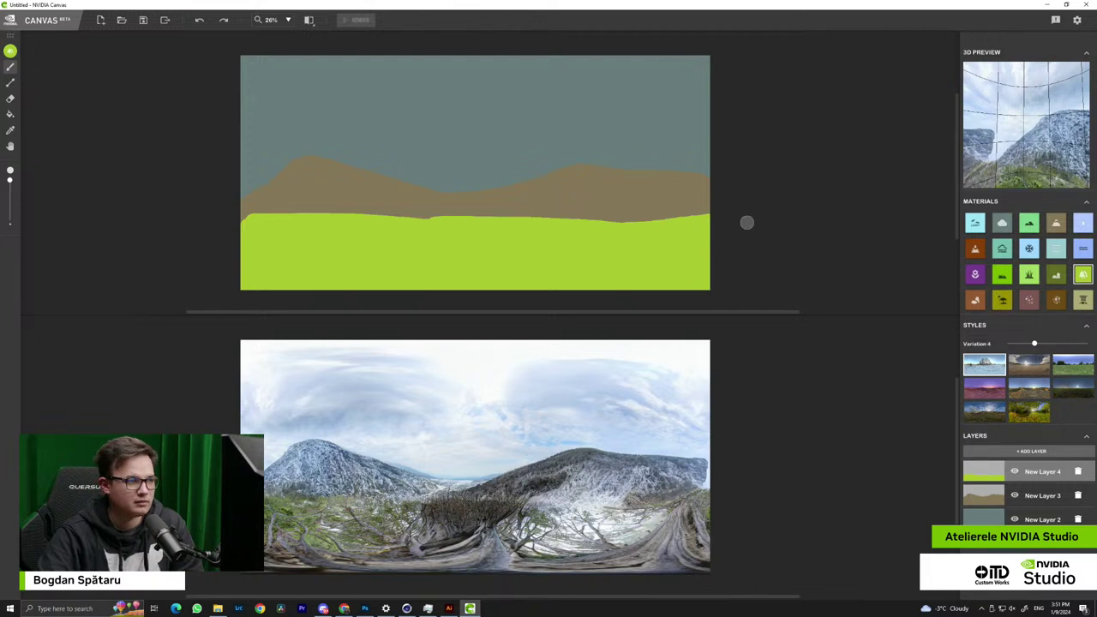
{"action": "left_click", "coordinate": [1056, 224]}
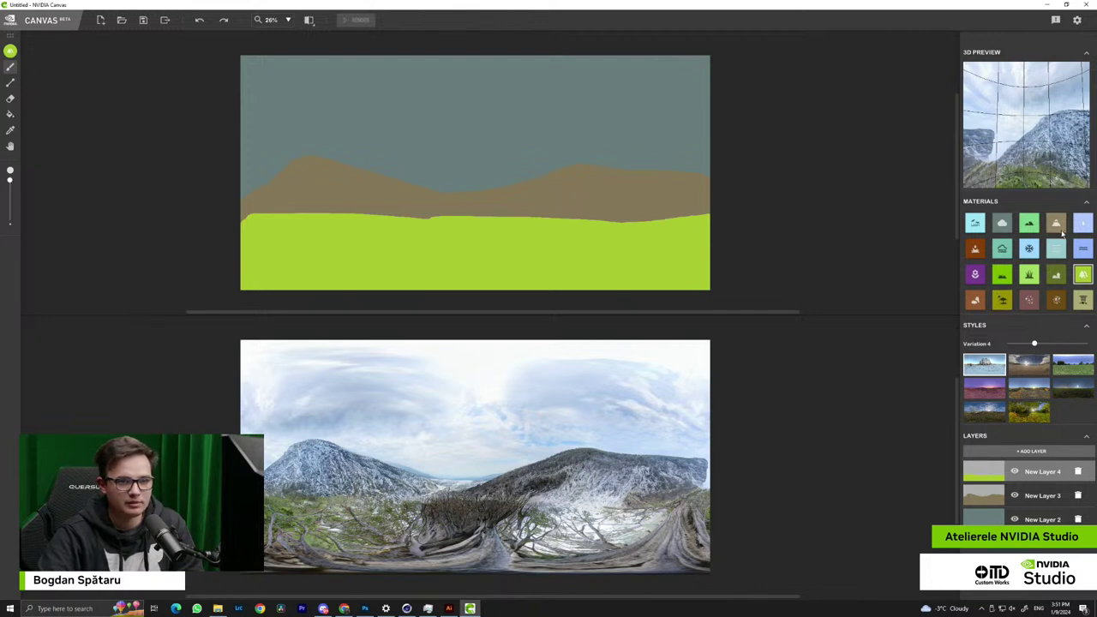
{"action": "left_click", "coordinate": [1052, 494]}
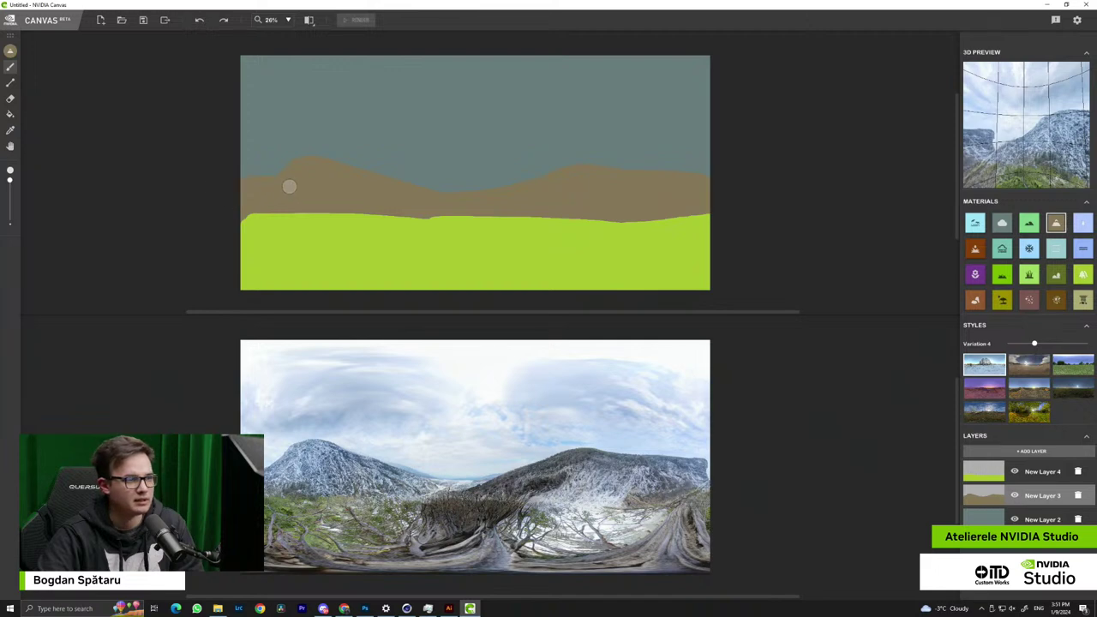
{"action": "mouse_move", "coordinate": [268, 176]}
{"action": "left_mouse_down"}
{"action": "mouse_move", "coordinate": [318, 155]}
{"action": "mouse_move", "coordinate": [367, 174]}
{"action": "left_mouse_up"}
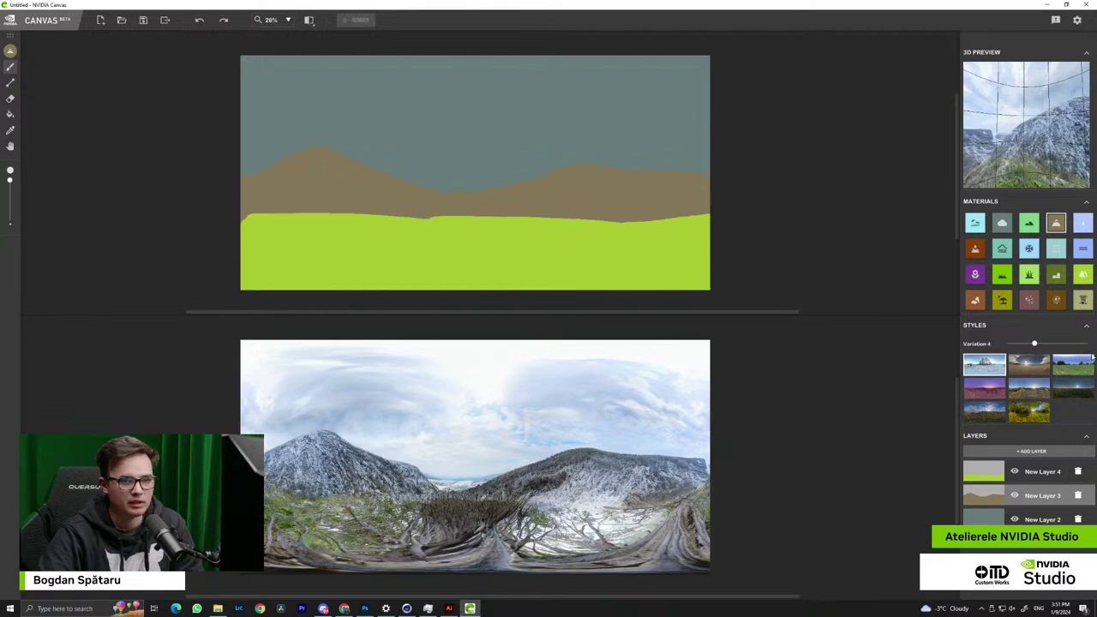
Add a layer above the others and paint a light-blue sky band across the whole upper edge of the panorama
{"action": "left_click", "coordinate": [976, 224]}
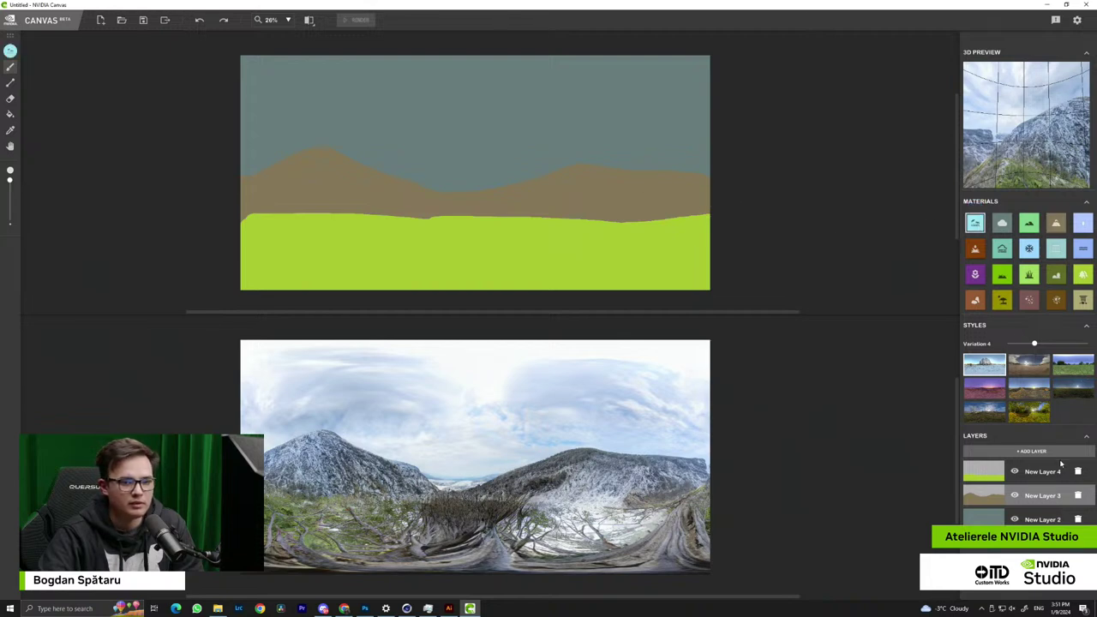
{"action": "left_click", "coordinate": [1055, 463]}
{"action": "left_click", "coordinate": [1054, 452]}
{"action": "mouse_move", "coordinate": [720, 91]}
{"action": "left_mouse_down"}
{"action": "mouse_move", "coordinate": [248, 67]}
{"action": "mouse_move", "coordinate": [358, 73]}
{"action": "mouse_move", "coordinate": [463, 62]}
{"action": "mouse_move", "coordinate": [450, 81]}
{"action": "mouse_move", "coordinate": [714, 76]}
{"action": "mouse_move", "coordinate": [433, 54]}
{"action": "left_mouse_up"}
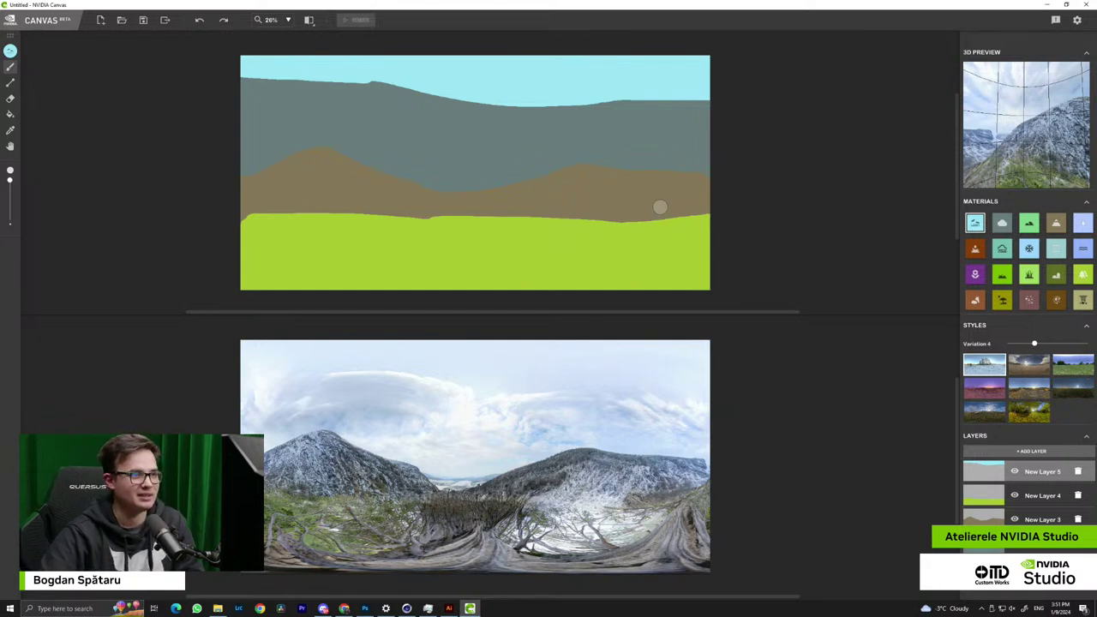
{"action": "left_click_drag", "start_coordinate": [468, 73], "coordinate": [160, 83]}
{"action": "mouse_move", "coordinate": [287, 73]}
{"action": "left_mouse_down"}
{"action": "mouse_move", "coordinate": [333, 83]}
{"action": "mouse_move", "coordinate": [946, 62]}
{"action": "left_mouse_up"}
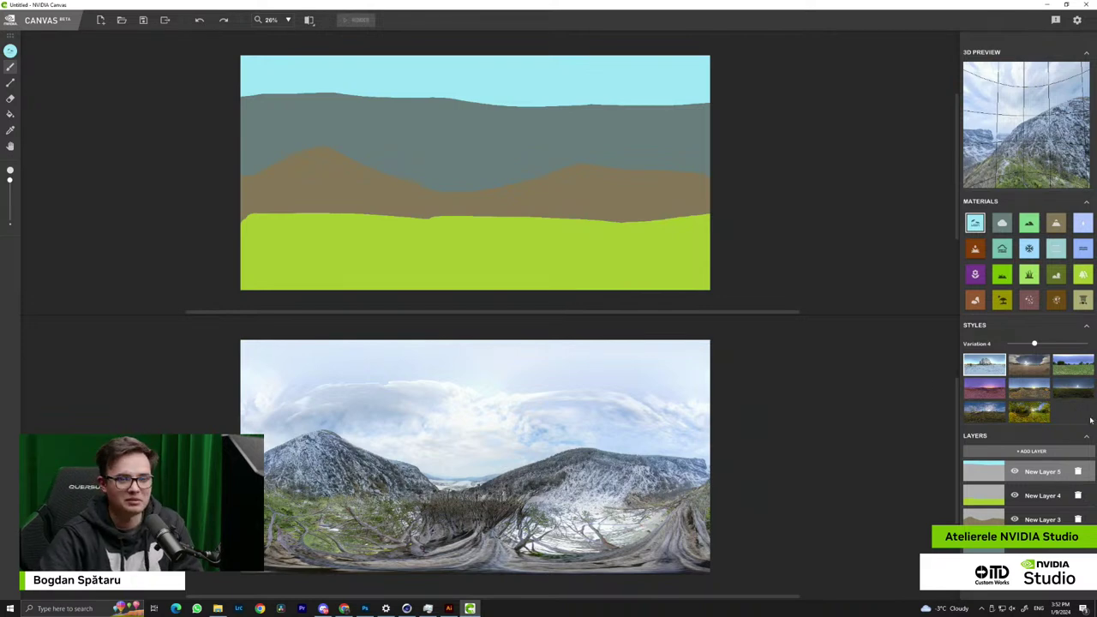
Compare the snowy style's variations, including 10, 1, 6 and 8, settle on Variation 5 and inspect it in the 3D preview
{"action": "left_click", "coordinate": [1045, 344]}
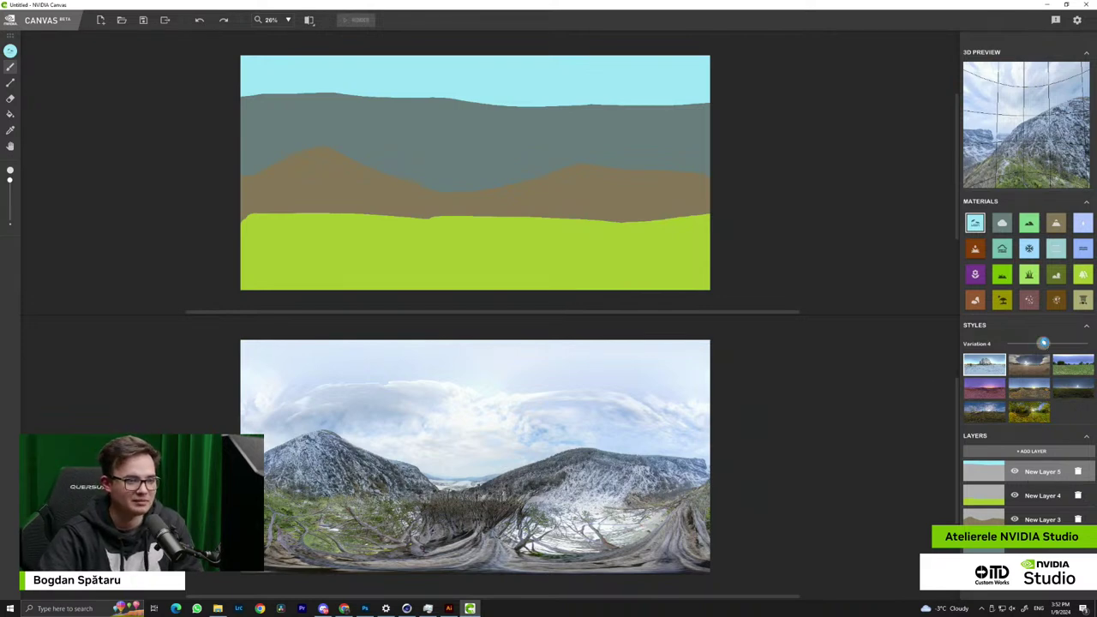
{"action": "left_click", "coordinate": [1054, 344]}
{"action": "left_click_drag", "start_coordinate": [1054, 343], "coordinate": [1088, 343]}
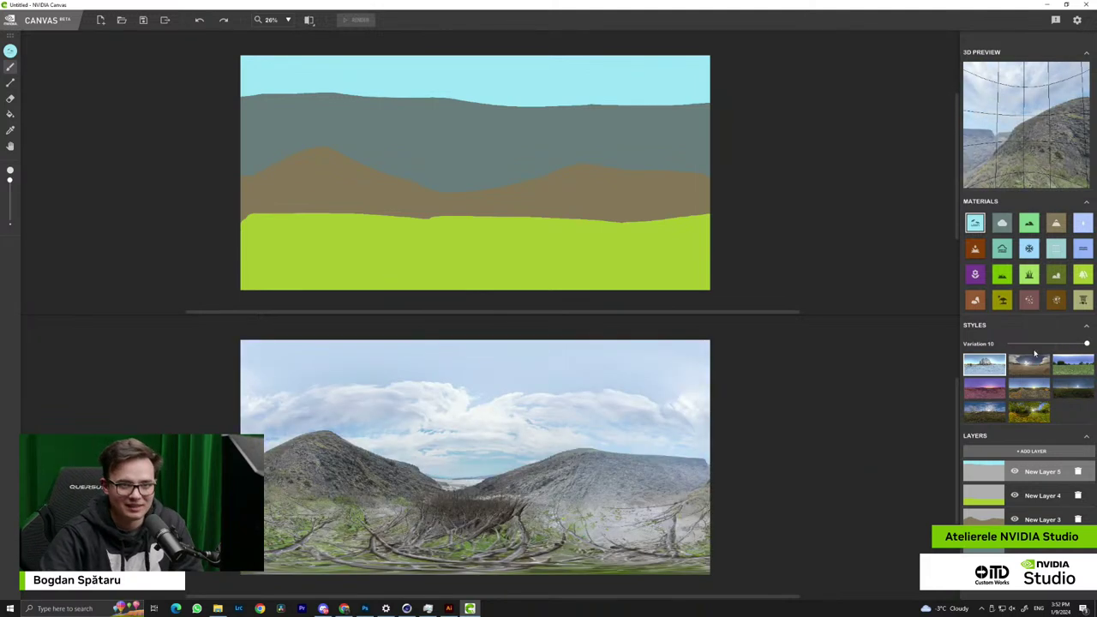
{"action": "mouse_move", "coordinate": [1017, 344]}
{"action": "left_mouse_down"}
{"action": "mouse_move", "coordinate": [1007, 344]}
{"action": "mouse_move", "coordinate": [1034, 344]}
{"action": "left_mouse_up"}
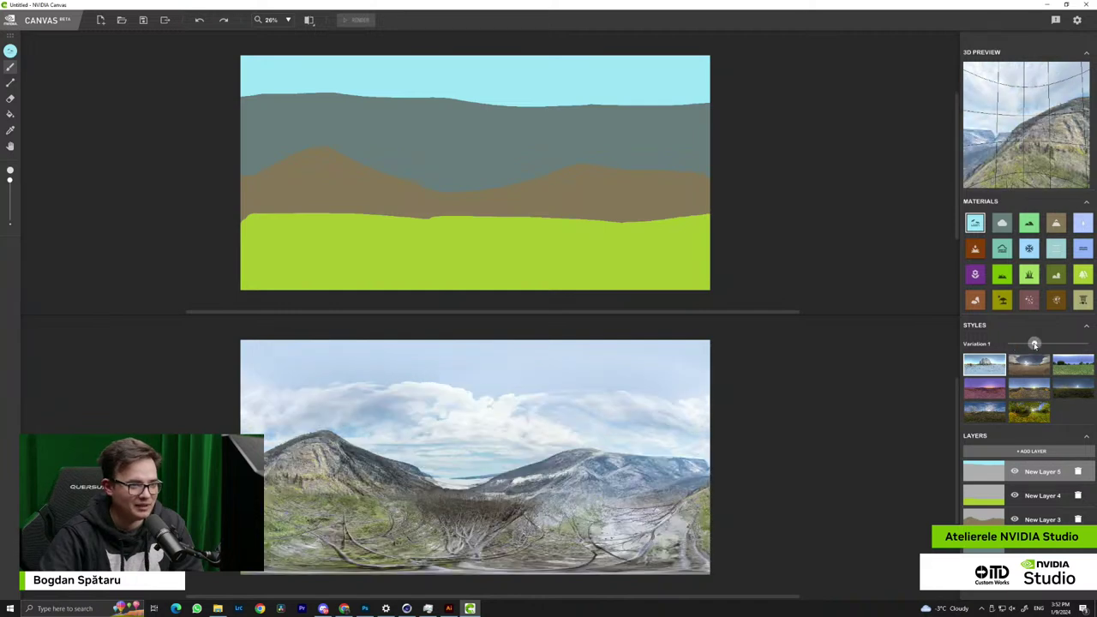
{"action": "left_click", "coordinate": [1052, 345]}
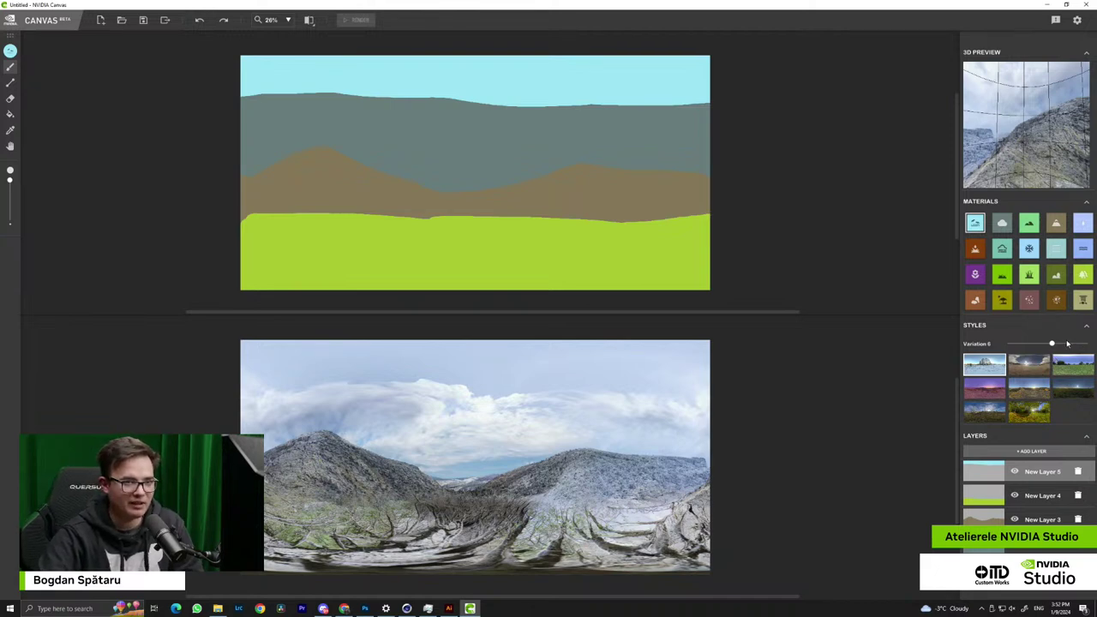
{"action": "left_click", "coordinate": [1070, 344]}
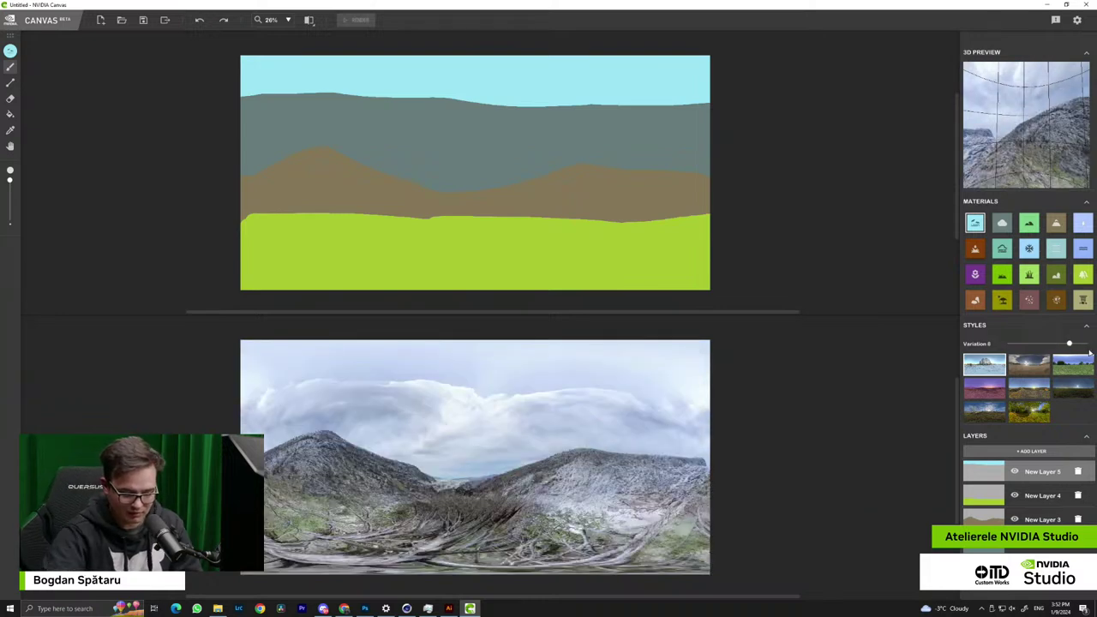
{"action": "left_click", "coordinate": [1042, 344]}
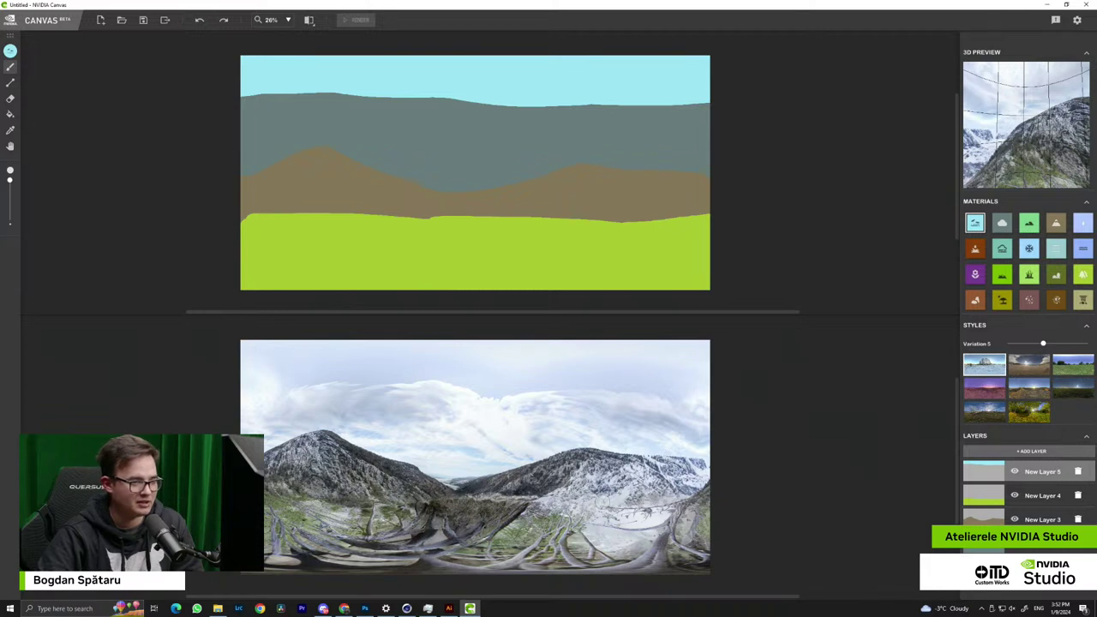
{"action": "left_click_drag", "start_coordinate": [1052, 153], "coordinate": [1000, 146]}
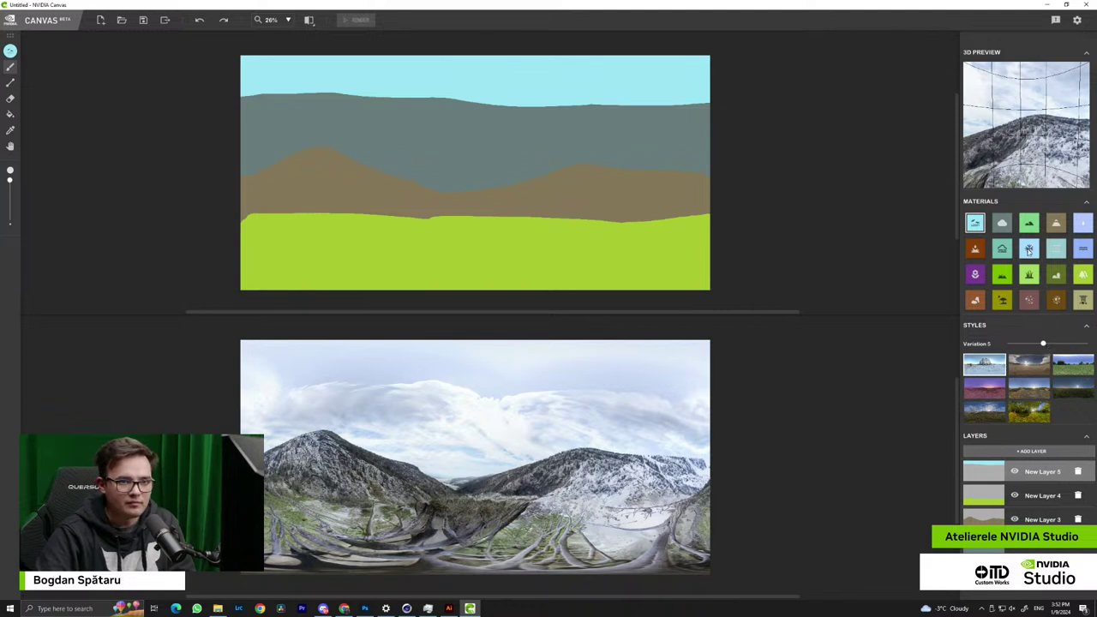
Paint a pale-green hill strip along the lower edge of the panorama on New Layer 5, rising at its far end
{"action": "left_click", "coordinate": [1029, 223]}
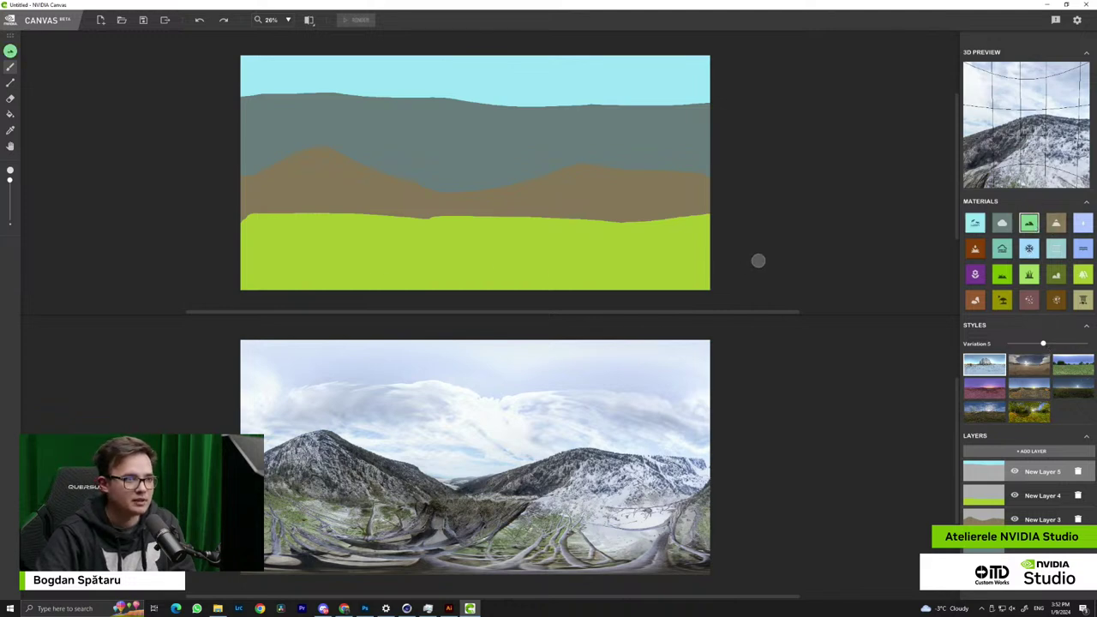
{"action": "mouse_move", "coordinate": [742, 286]}
{"action": "left_mouse_down"}
{"action": "mouse_move", "coordinate": [246, 277]}
{"action": "mouse_move", "coordinate": [469, 303]}
{"action": "mouse_move", "coordinate": [489, 292]}
{"action": "mouse_move", "coordinate": [695, 295]}
{"action": "mouse_move", "coordinate": [171, 280]}
{"action": "left_mouse_up"}
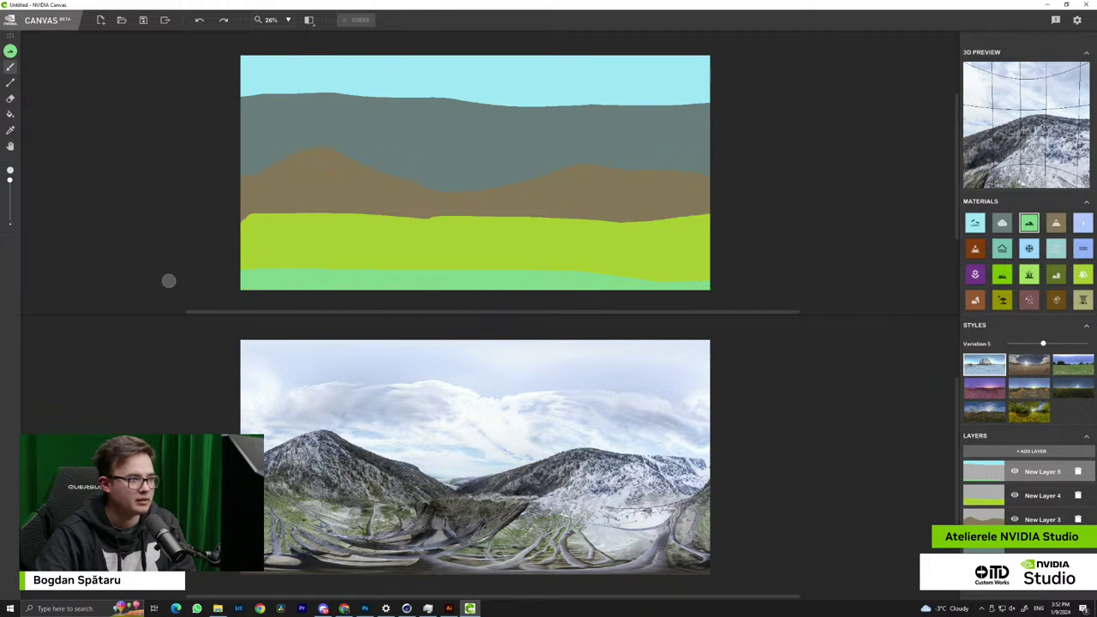
{"action": "mouse_move", "coordinate": [717, 248]}
{"action": "left_mouse_down"}
{"action": "mouse_move", "coordinate": [697, 263]}
{"action": "mouse_move", "coordinate": [714, 265]}
{"action": "left_mouse_up"}
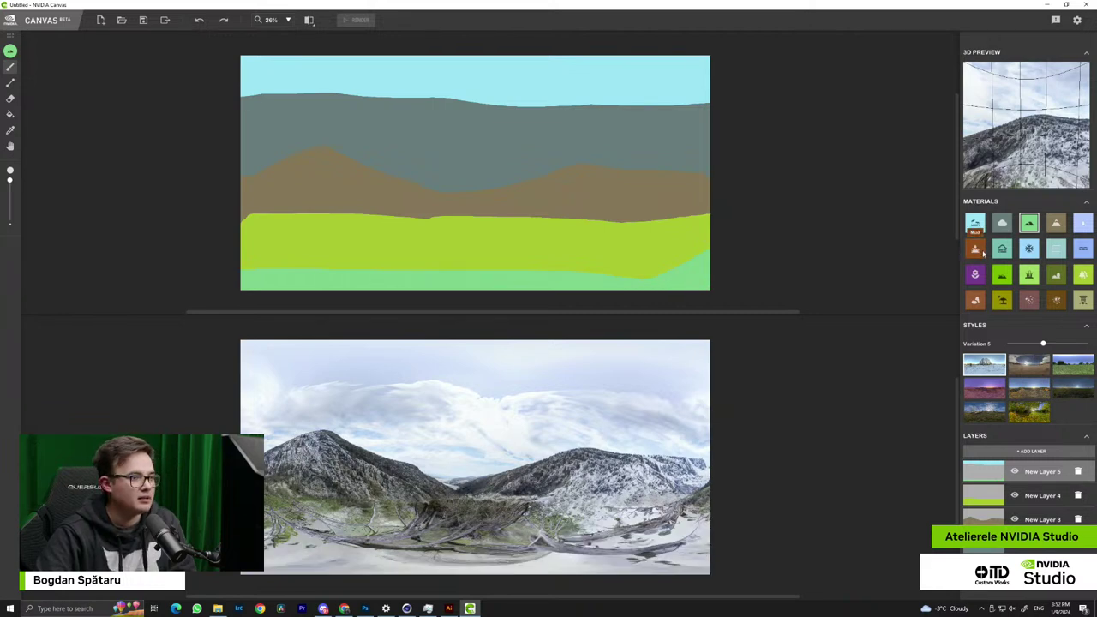
{"action": "left_click_drag", "start_coordinate": [1076, 144], "coordinate": [1080, 169]}
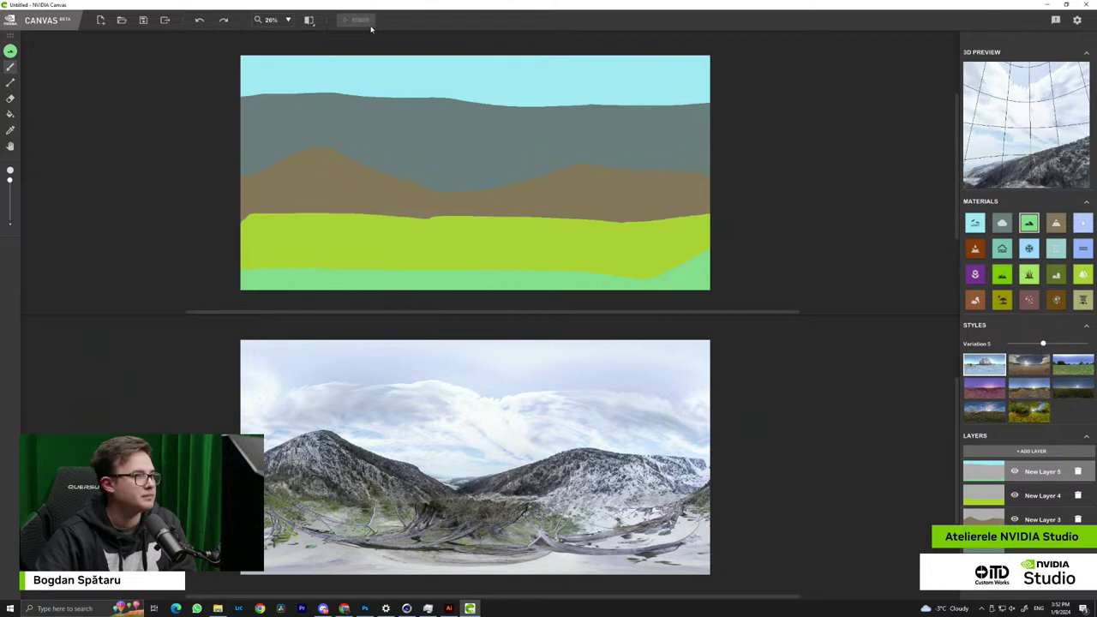
Export the panorama as an equirectangular EXR environment map named "HDRI iarna" in the Pictures folder
{"action": "left_click", "coordinate": [165, 20]}
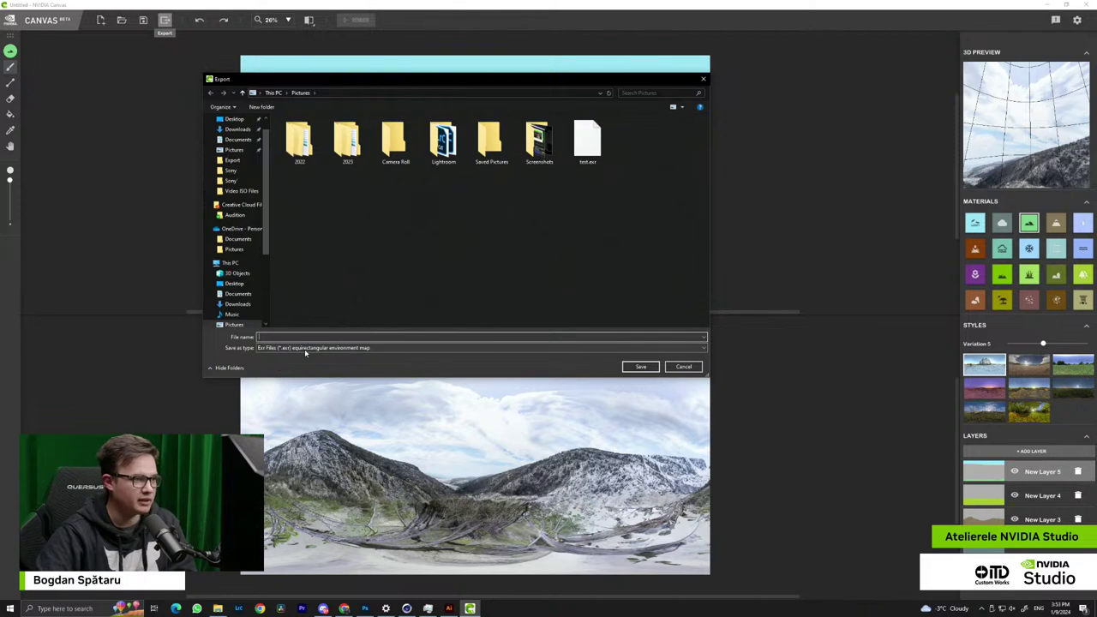
{"action": "left_click", "coordinate": [300, 338]}
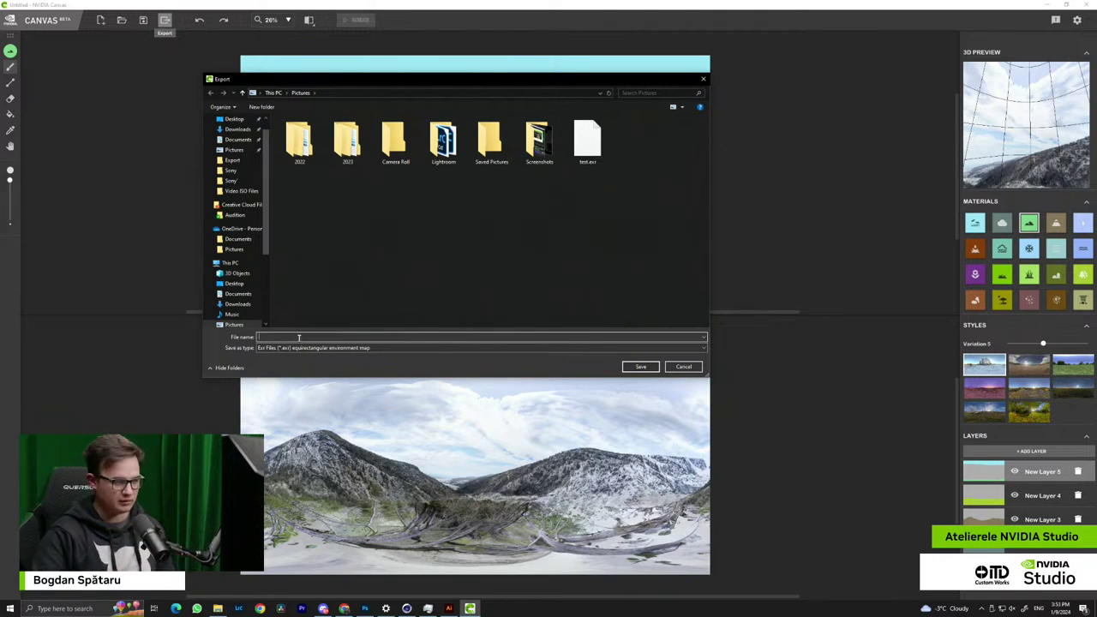
{"action": "key", "text": "Caps_Lock"}
{"action": "type", "text": "HE"}
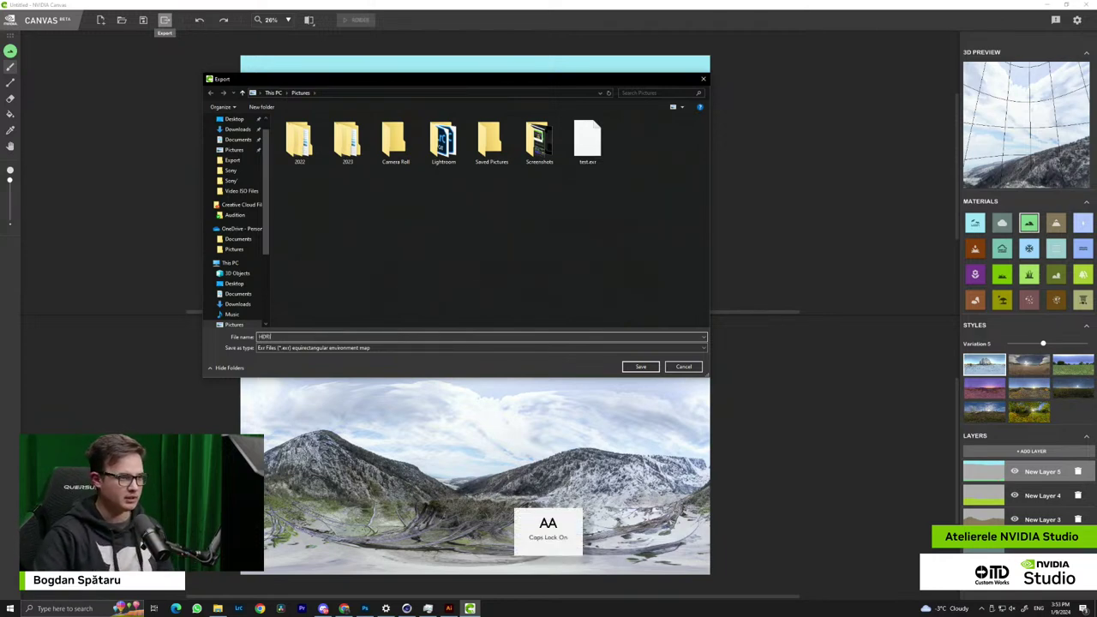
{"action": "type", "text": "RI"}
{"action": "key", "text": "Caps_Lock"}
{"action": "type", "text": "test"}
{"action": "key", "text": "Return"}
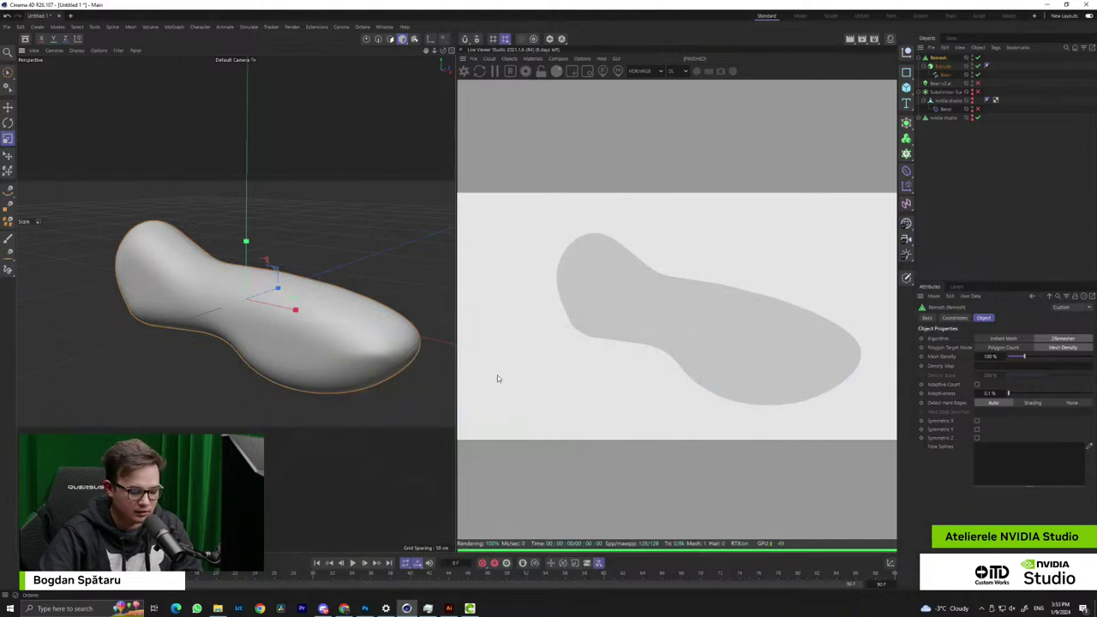
Switch to Cinema 4D and add an Octane HDRI environment to the bean scene
{"action": "left_click", "coordinate": [509, 59]}
{"action": "left_click", "coordinate": [509, 60]}
{"action": "left_click", "coordinate": [510, 60]}
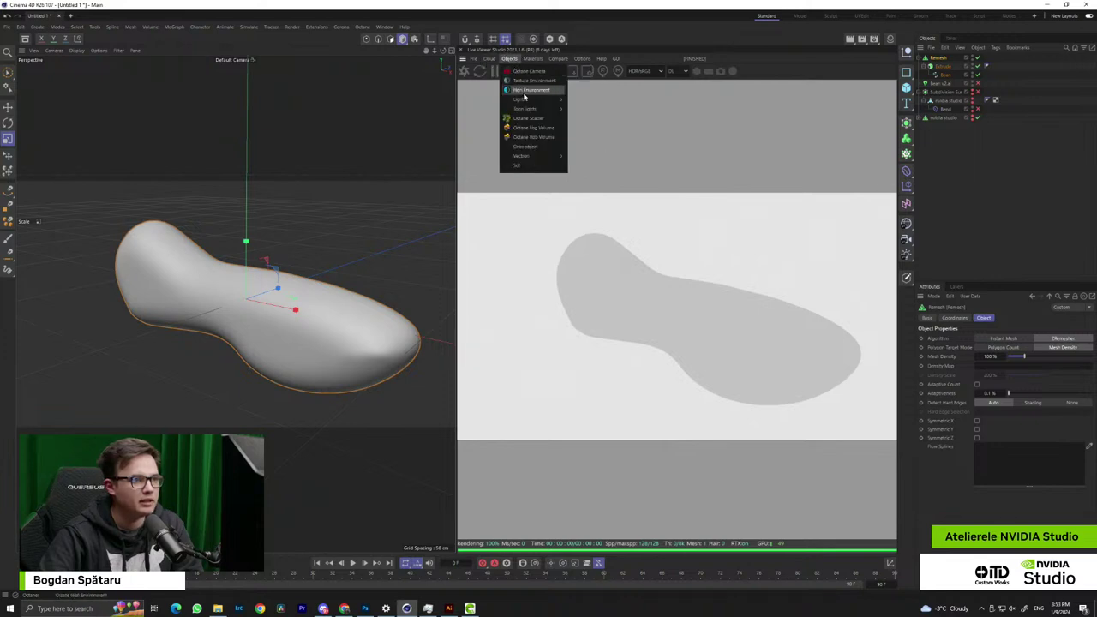
{"action": "left_click", "coordinate": [527, 90]}
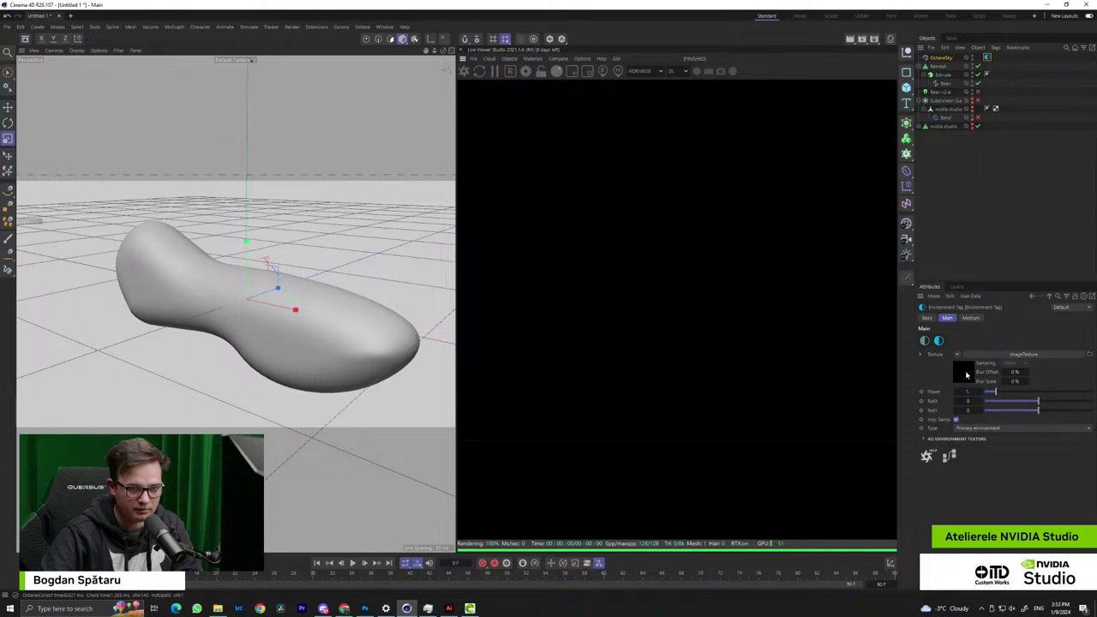
Load "HDRI iarna.exr" from the Pictures folder as the environment's image texture and copy it to the project location
{"action": "left_click", "coordinate": [963, 373]}
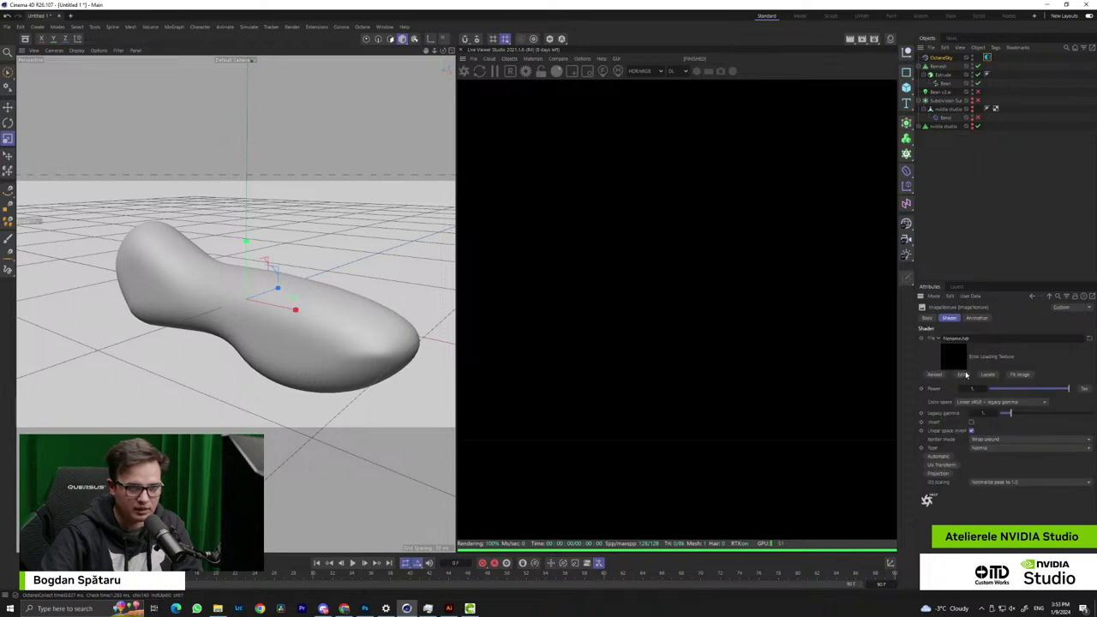
{"action": "left_click", "coordinate": [1090, 340]}
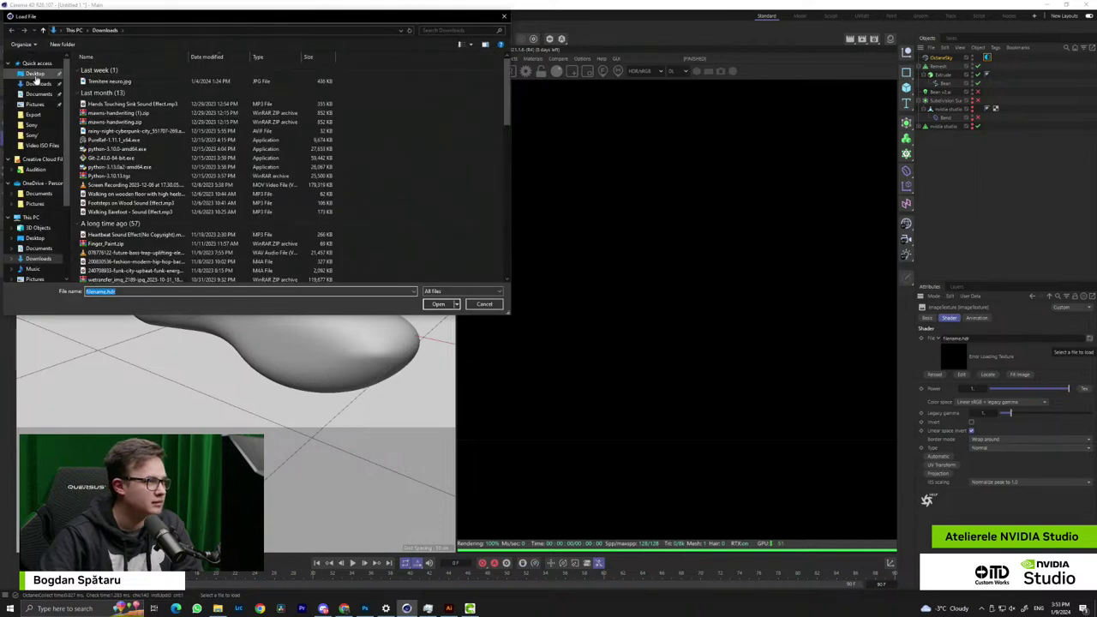
{"action": "left_click", "coordinate": [36, 74]}
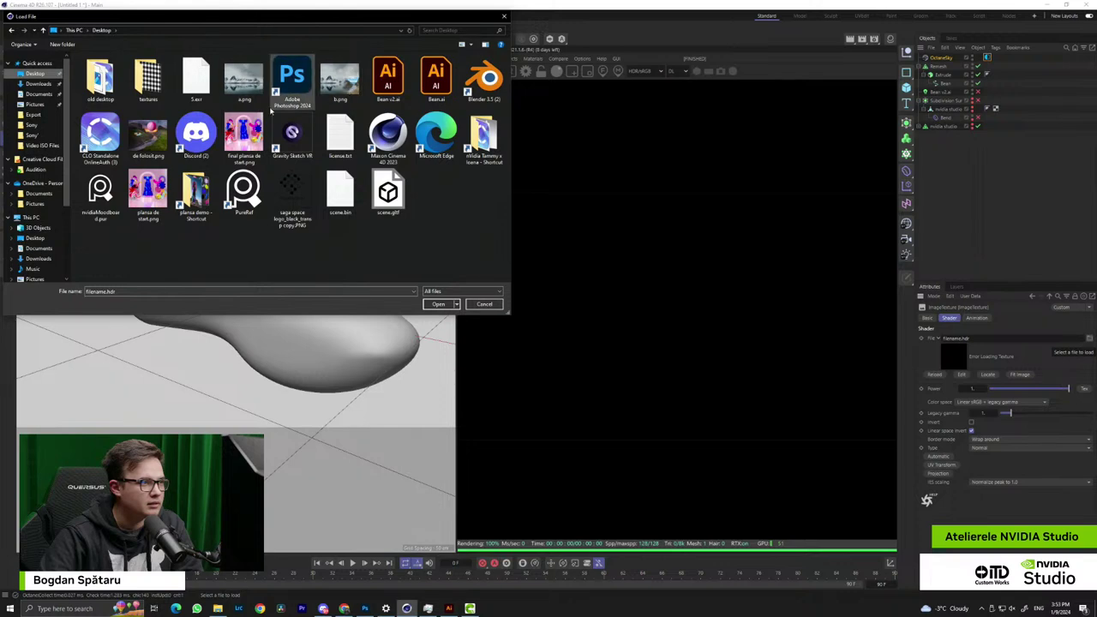
{"action": "left_click", "coordinate": [34, 83]}
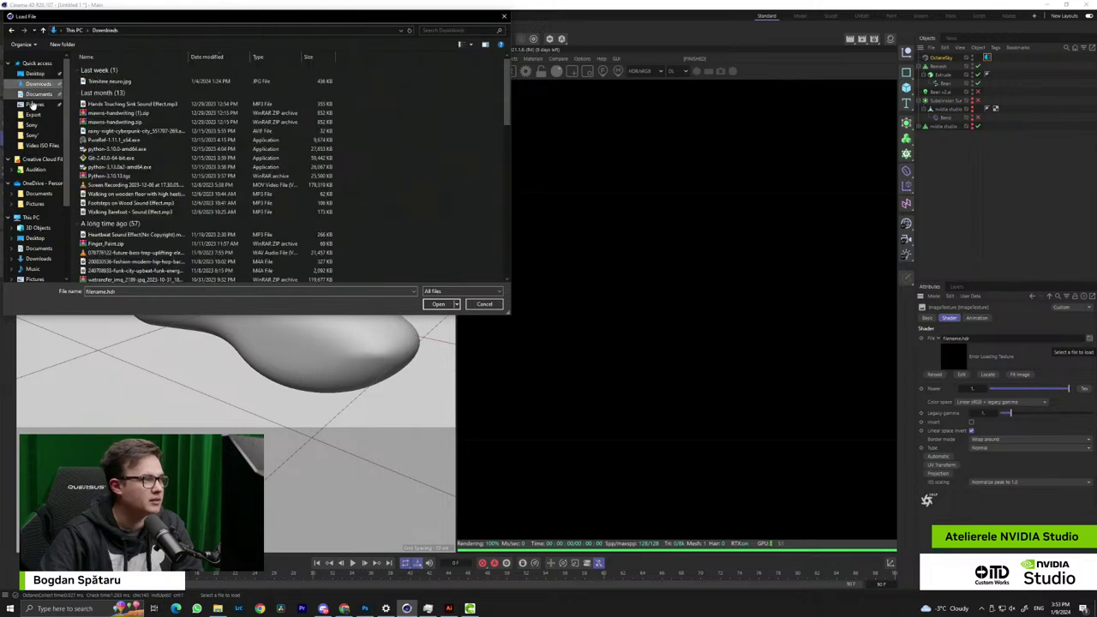
{"action": "left_click", "coordinate": [34, 103]}
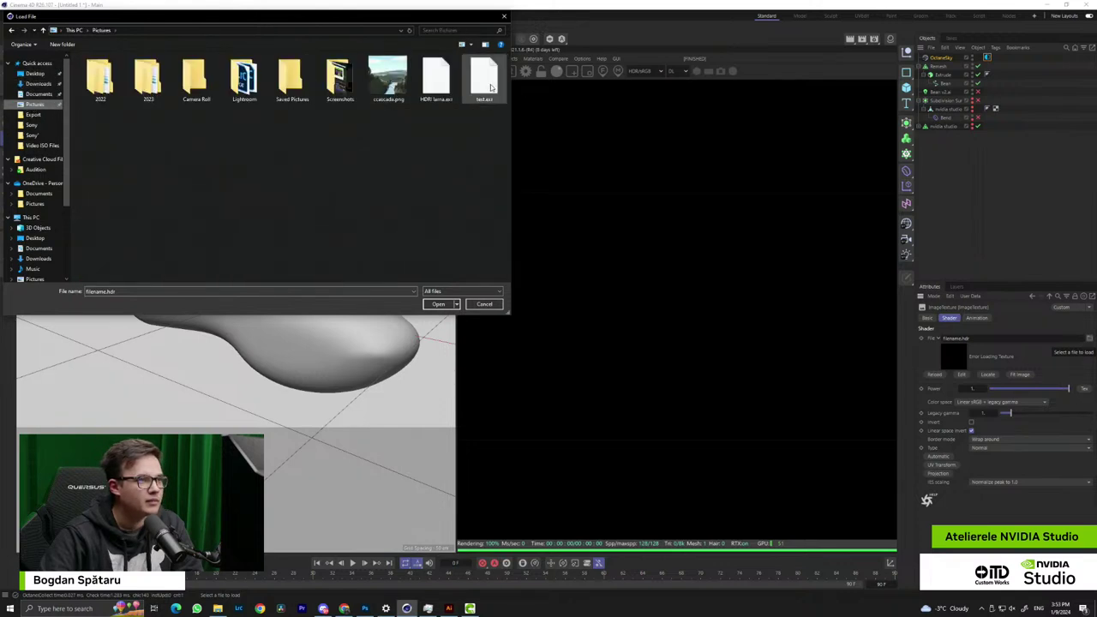
{"action": "left_click", "coordinate": [436, 79]}
{"action": "left_click", "coordinate": [436, 304]}
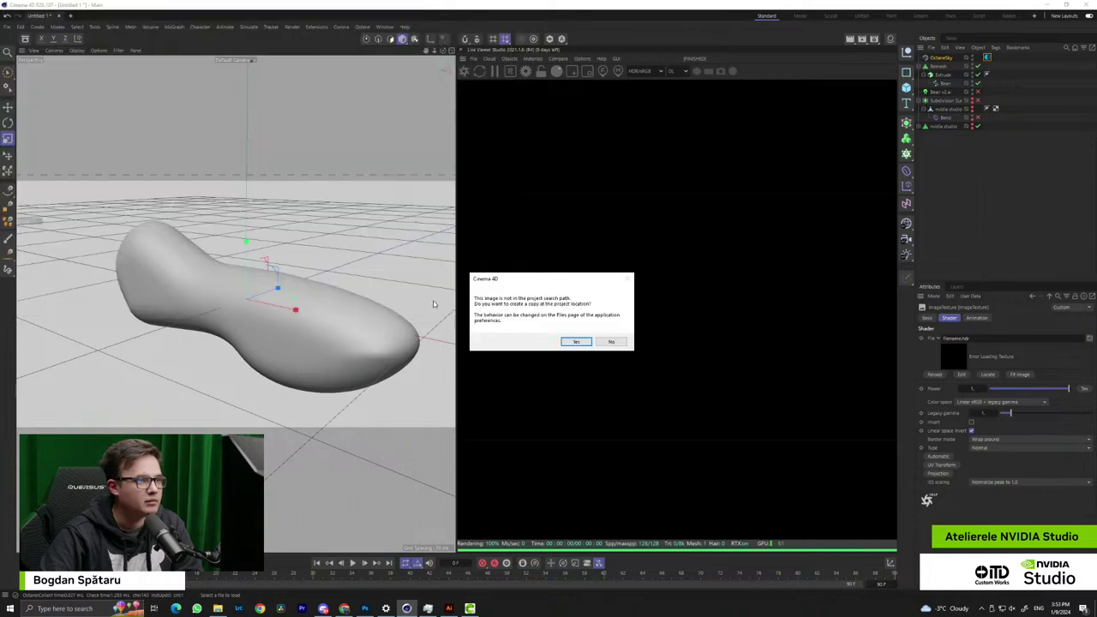
{"action": "left_click", "coordinate": [576, 342]}
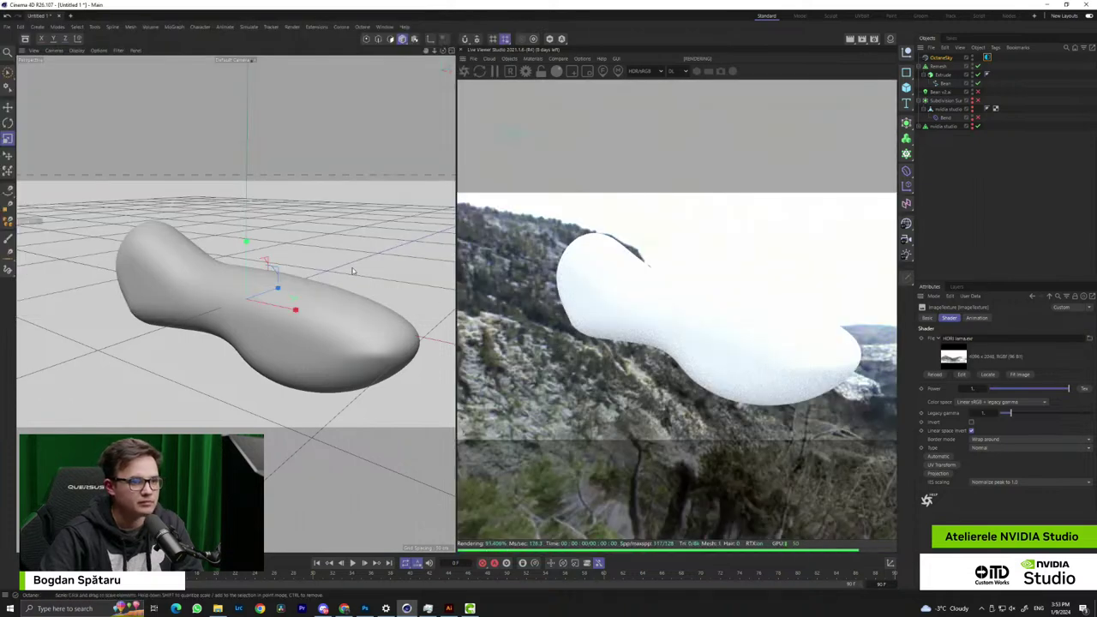
Switch the Octane live render's kernel to PT
{"action": "middle_click_drag", "start_coordinate": [349, 304], "coordinate": [320, 341], "text": "alt"}
{"action": "left_click_drag", "start_coordinate": [320, 341], "coordinate": [310, 293], "text": "alt"}
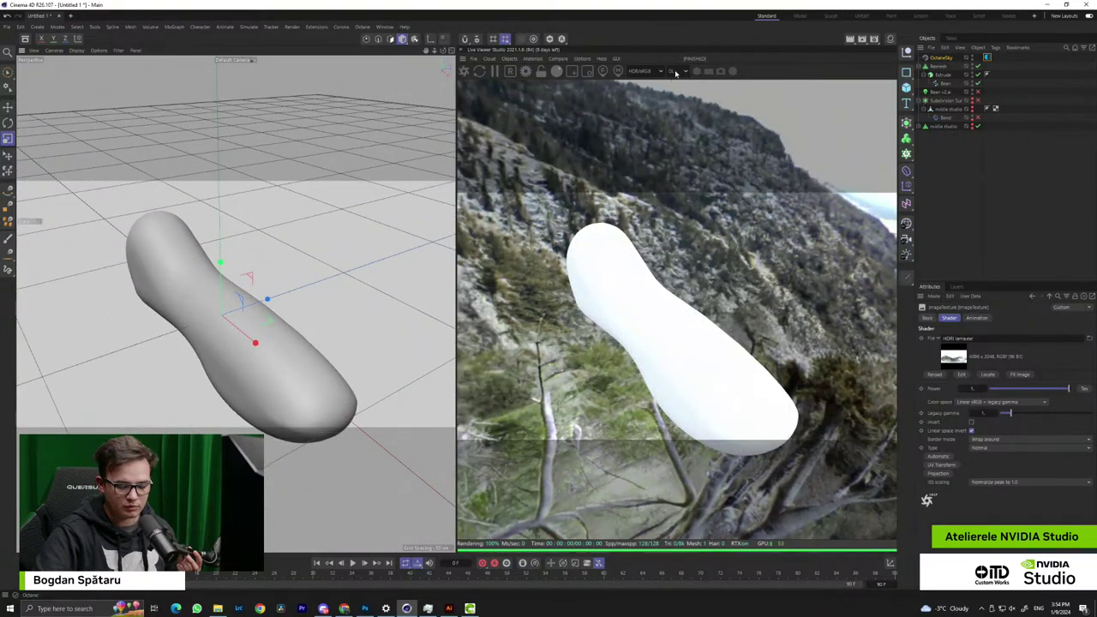
{"action": "left_click", "coordinate": [673, 72]}
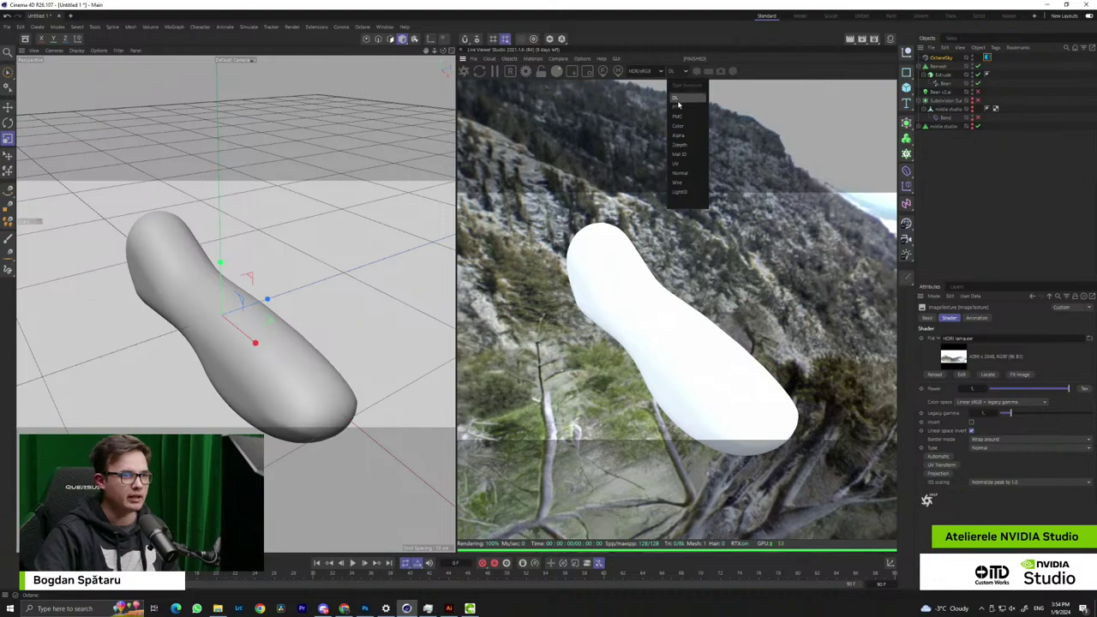
{"action": "left_click", "coordinate": [678, 107]}
{"action": "left_click_drag", "start_coordinate": [278, 338], "coordinate": [292, 287], "text": "alt"}
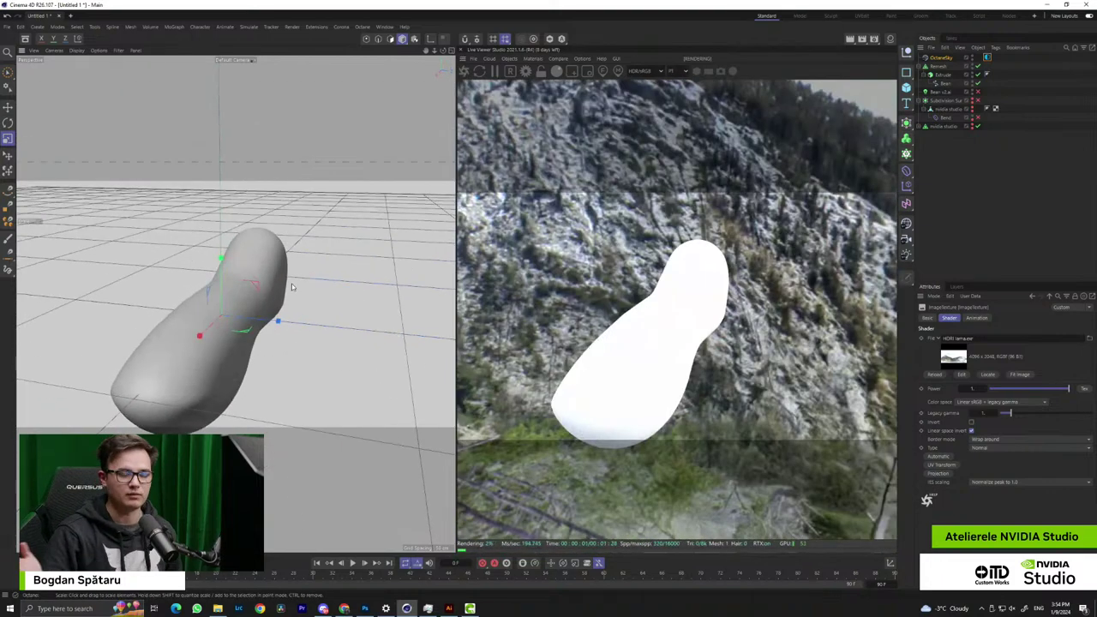
{"action": "left_click_drag", "start_coordinate": [165, 338], "coordinate": [345, 248], "text": "alt"}
{"action": "left_click_drag", "start_coordinate": [370, 328], "coordinate": [365, 346], "text": "alt"}
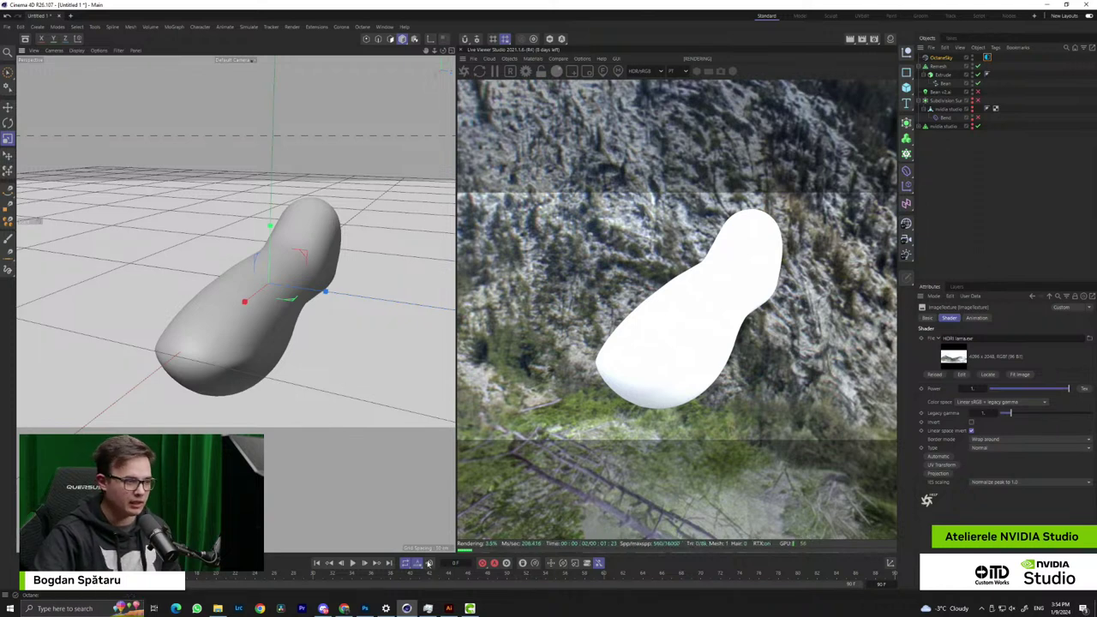
Show the Material Manager and dock it as a wide area beneath the timeline
{"action": "left_click", "coordinate": [384, 27]}
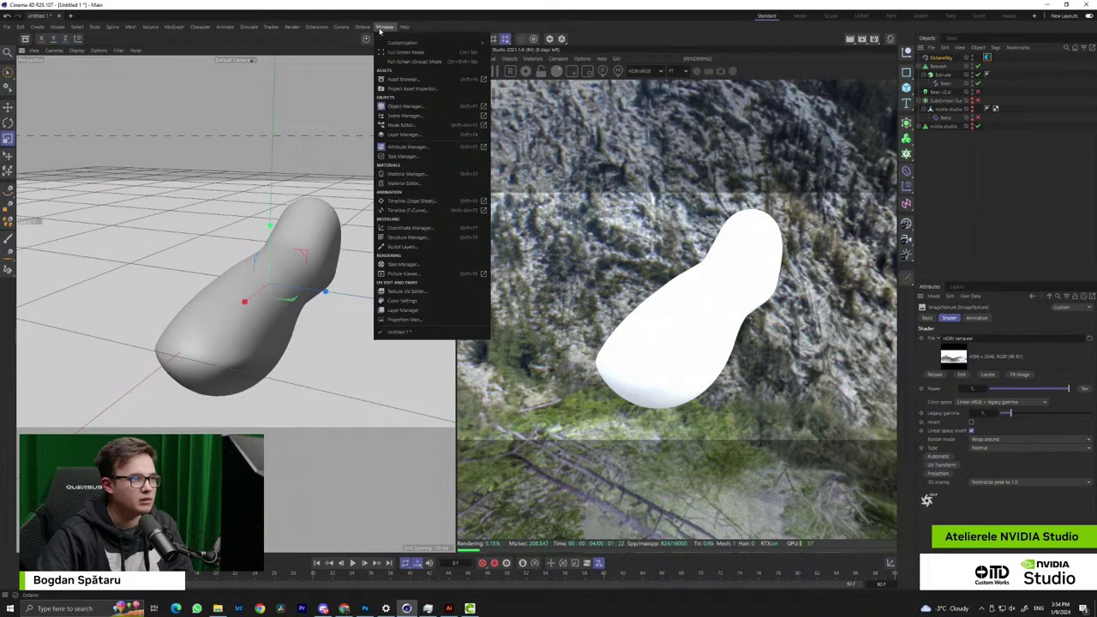
{"action": "left_click", "coordinate": [414, 175]}
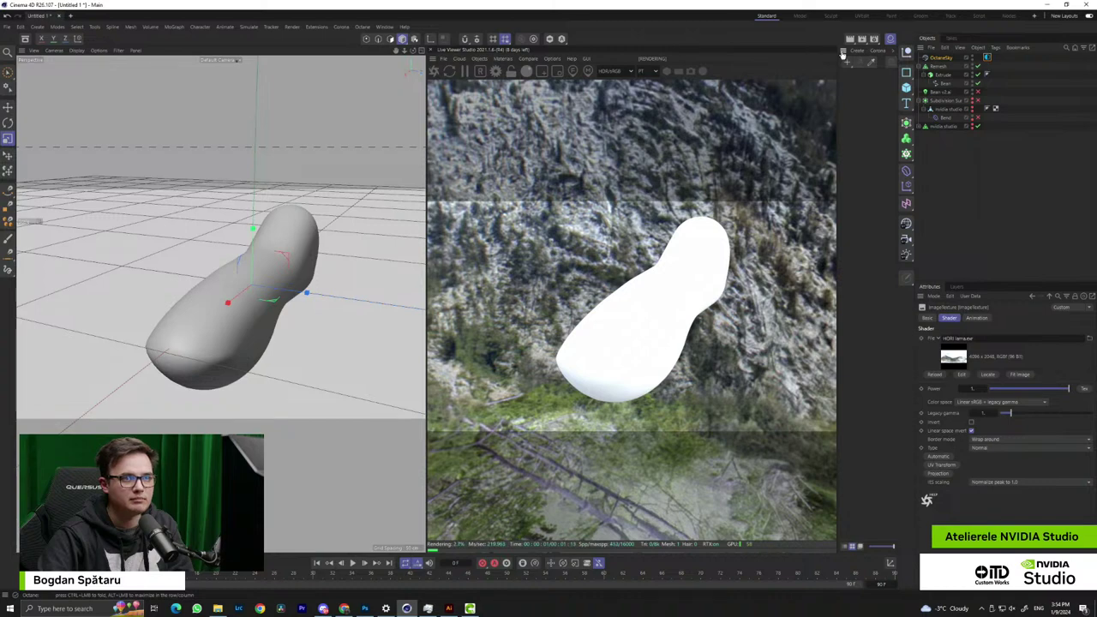
{"action": "left_click_drag", "start_coordinate": [837, 74], "coordinate": [814, 172]}
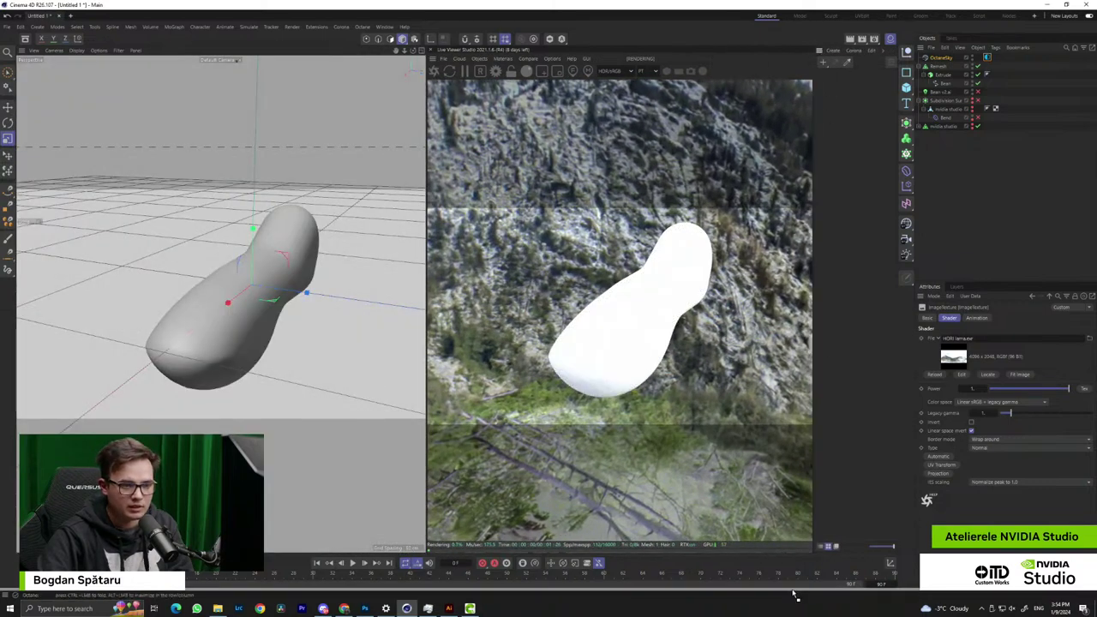
{"action": "left_click_drag", "start_coordinate": [794, 597], "coordinate": [794, 596]}
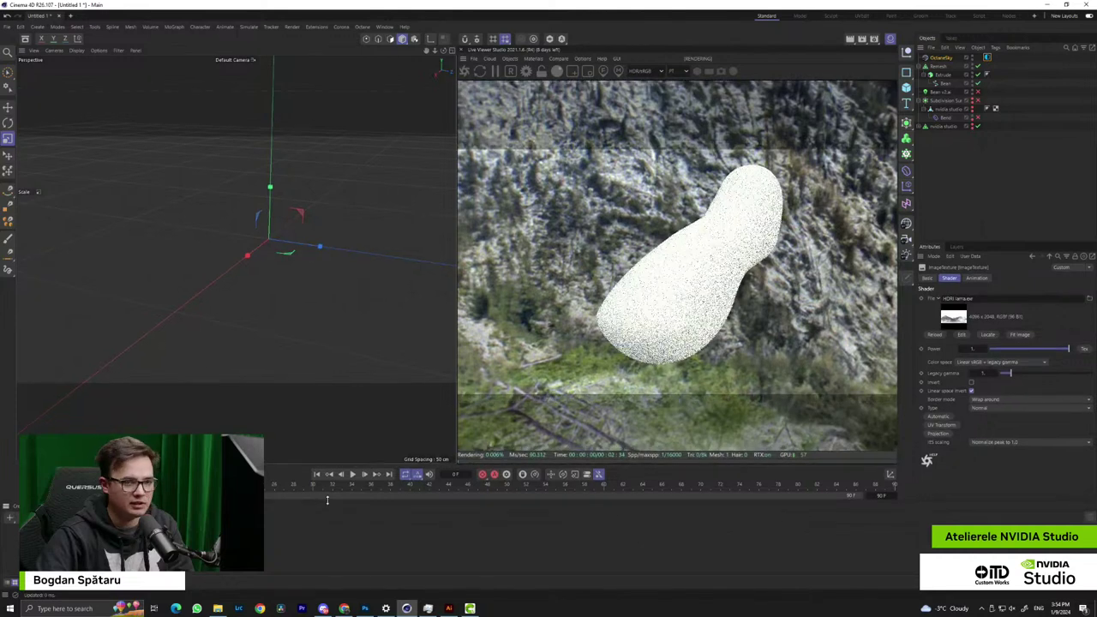
{"action": "left_click_drag", "start_coordinate": [342, 311], "coordinate": [331, 500]}
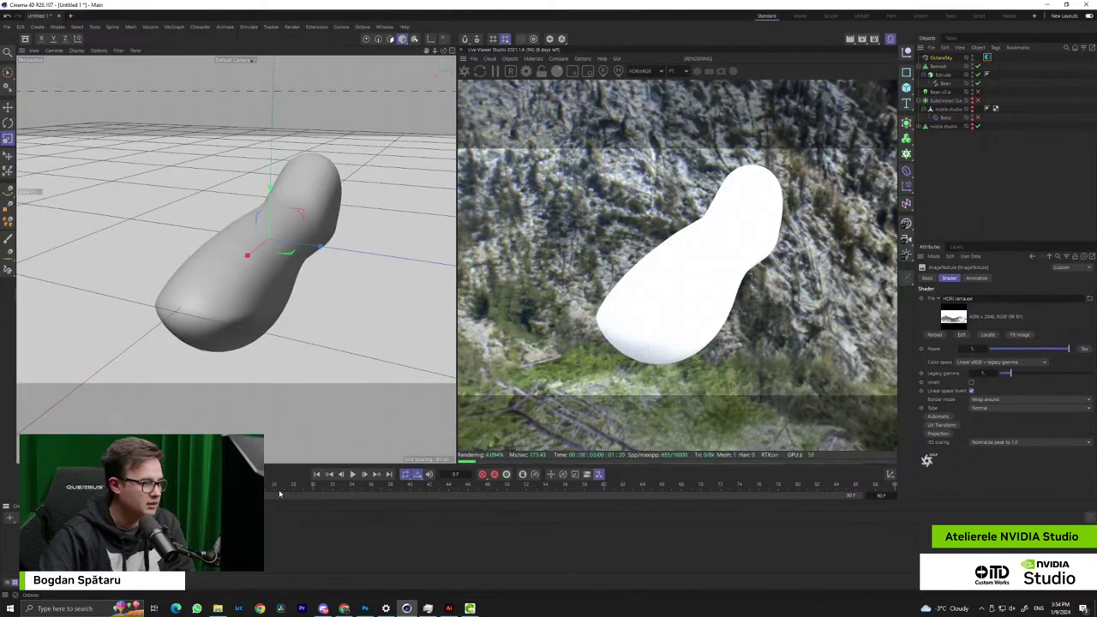
Save the current window arrangement as a custom layout under the suggested file name
{"action": "left_click", "coordinate": [382, 26]}
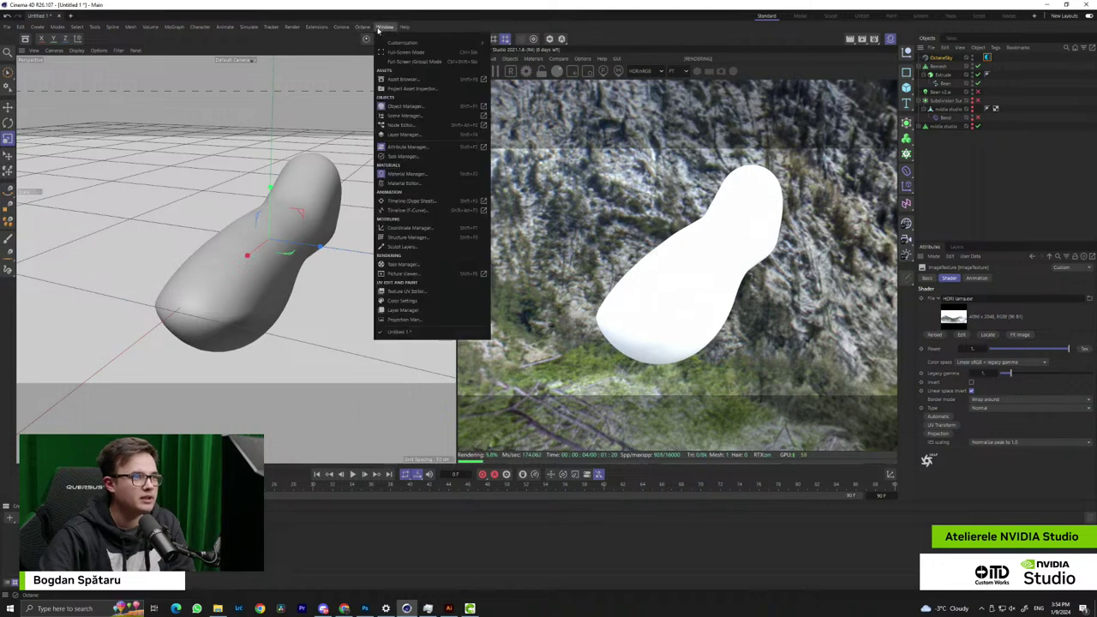
{"action": "mouse_move", "coordinate": [417, 45]}
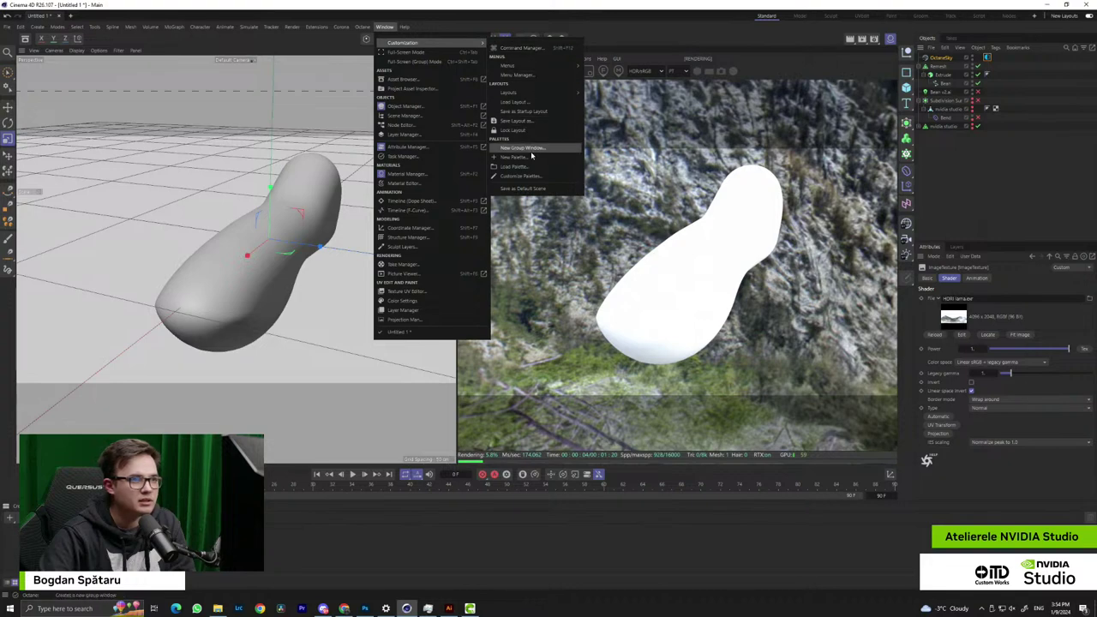
{"action": "left_click", "coordinate": [530, 121]}
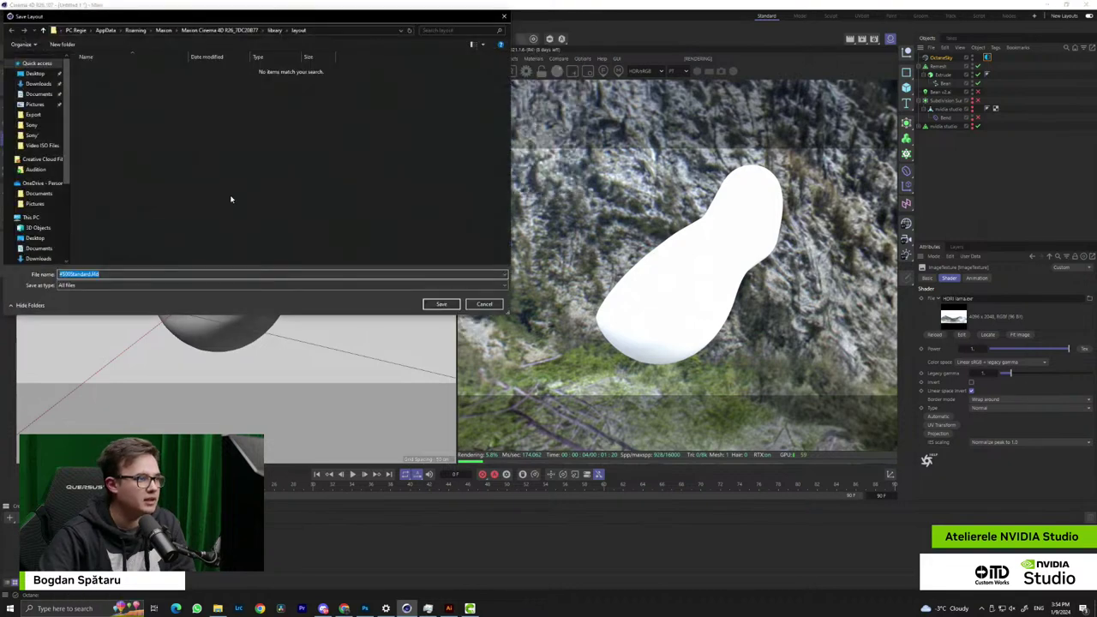
{"action": "left_click", "coordinate": [441, 303]}
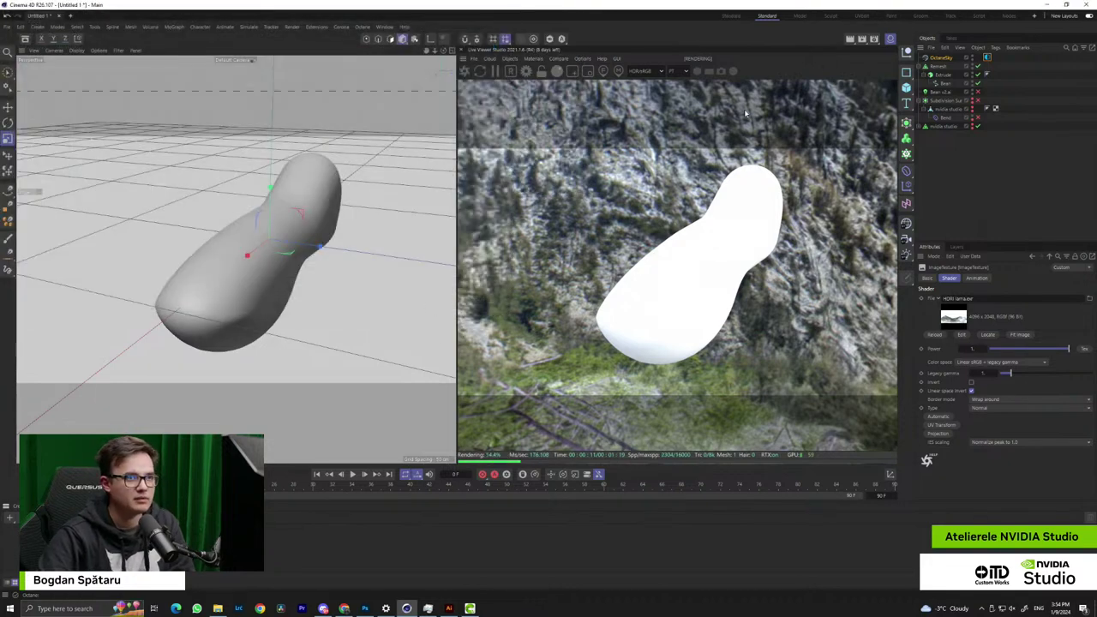
Try the other Standard layout, return to the one with the Live Viewer, and restart its render
{"action": "left_click", "coordinate": [731, 17]}
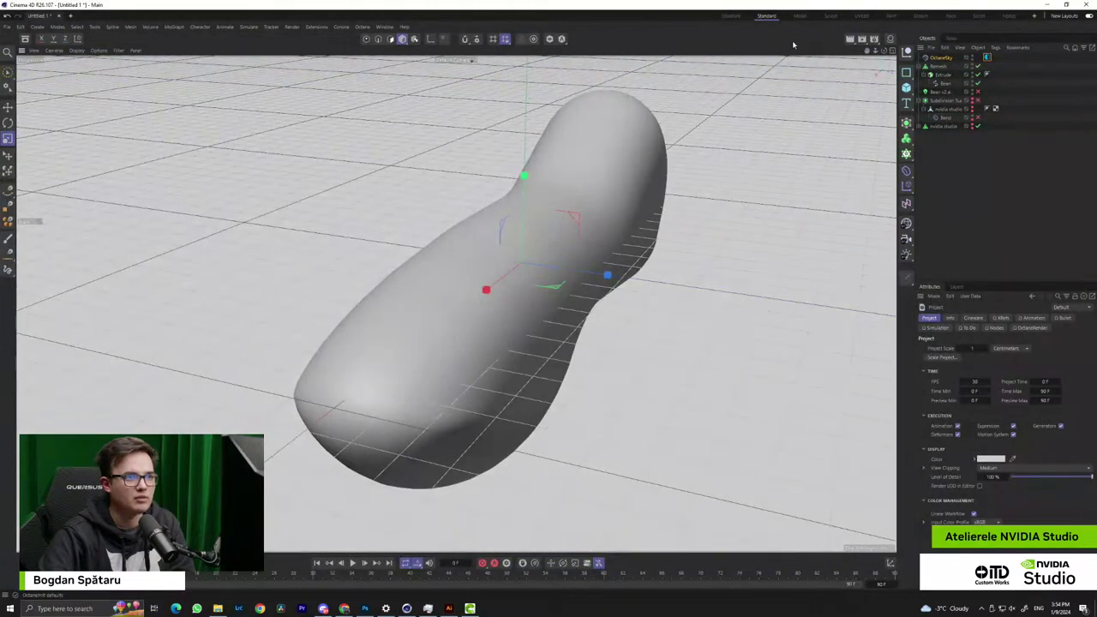
{"action": "left_click", "coordinate": [733, 19]}
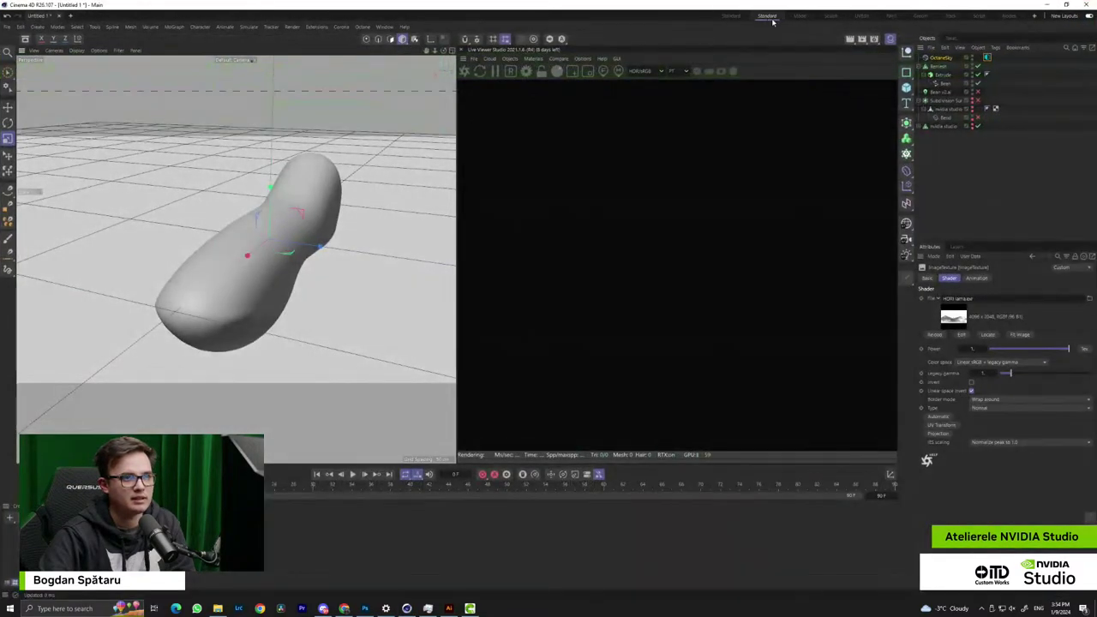
{"action": "left_click", "coordinate": [464, 72]}
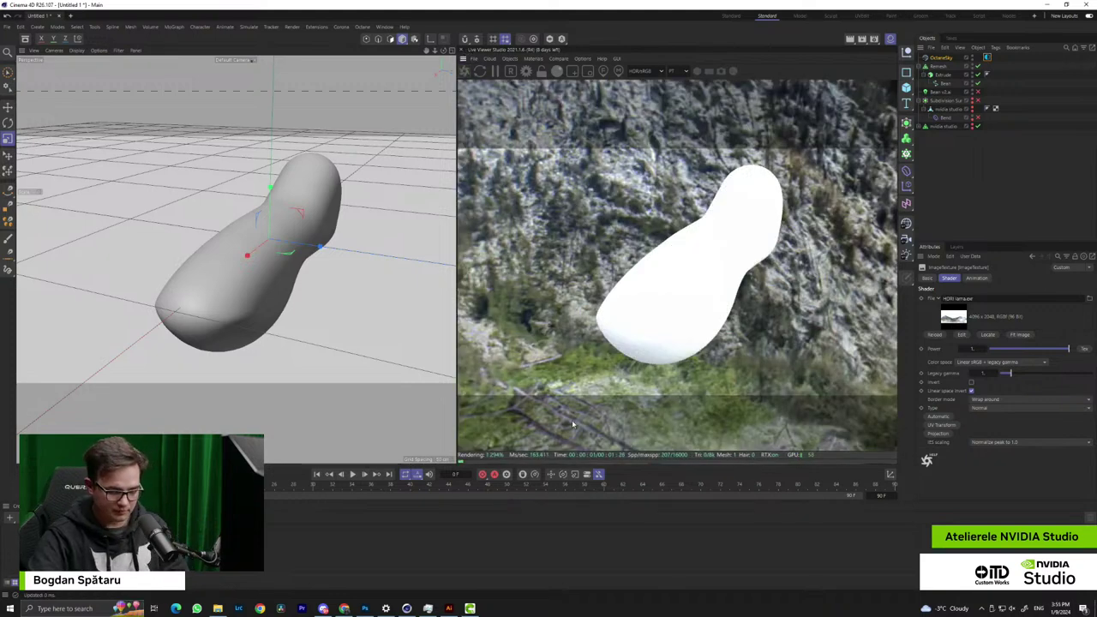
Lower the power of the environment's HDRI texture to about 0.415
{"action": "middle_click_drag", "start_coordinate": [260, 319], "coordinate": [297, 299], "text": "alt"}
{"action": "mouse_move", "coordinate": [297, 299]}
{"action": "left_mouse_down", "text": "alt"}
{"action": "mouse_move", "coordinate": [287, 300]}
{"action": "mouse_move", "coordinate": [301, 295]}
{"action": "left_mouse_up", "text": "alt"}
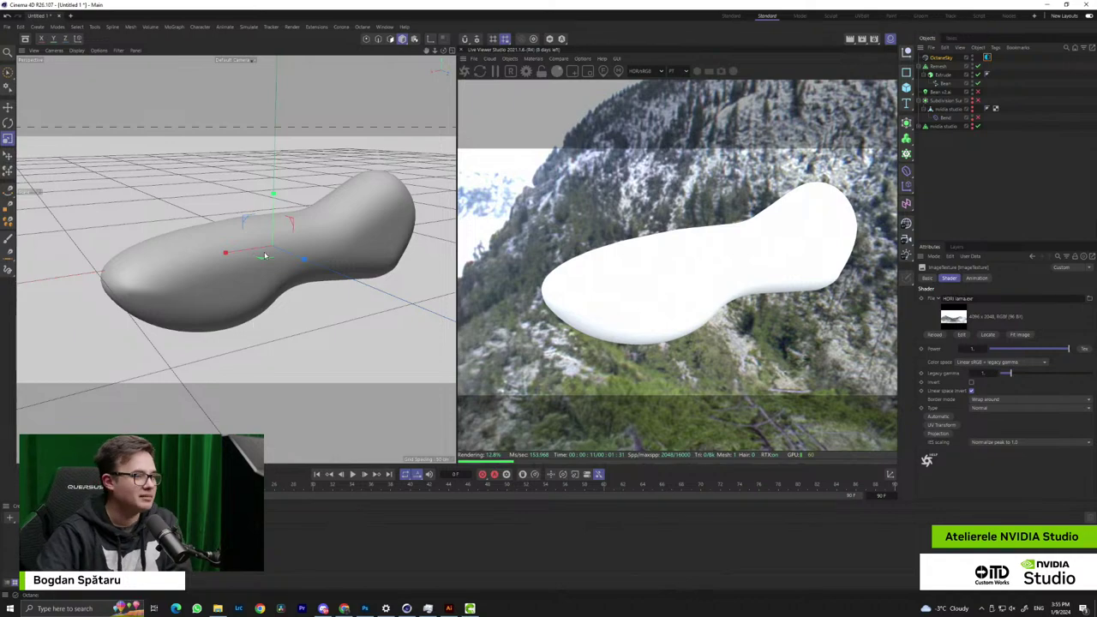
{"action": "scroll", "coordinate": [329, 261], "scroll_direction": "down", "scroll_amount": 3}
{"action": "left_click_drag", "start_coordinate": [335, 272], "coordinate": [85, 261], "text": "alt"}
{"action": "left_click_drag", "start_coordinate": [198, 249], "coordinate": [241, 261], "text": "alt"}
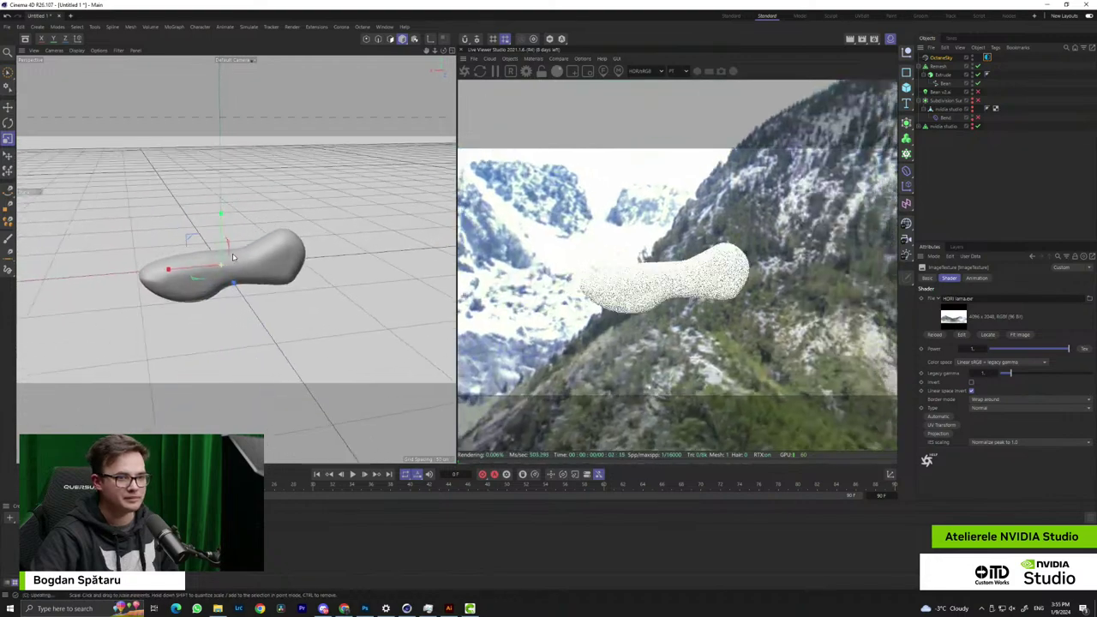
{"action": "left_click_drag", "start_coordinate": [1068, 350], "coordinate": [1024, 349]}
Frame the bean from a low angle against the mountain slope and sky, and collapse the selected Remesh object's hierarchy
{"action": "middle_click_drag", "start_coordinate": [245, 281], "coordinate": [282, 303], "text": "alt"}
{"action": "left_click_drag", "start_coordinate": [281, 304], "coordinate": [377, 293], "text": "alt"}
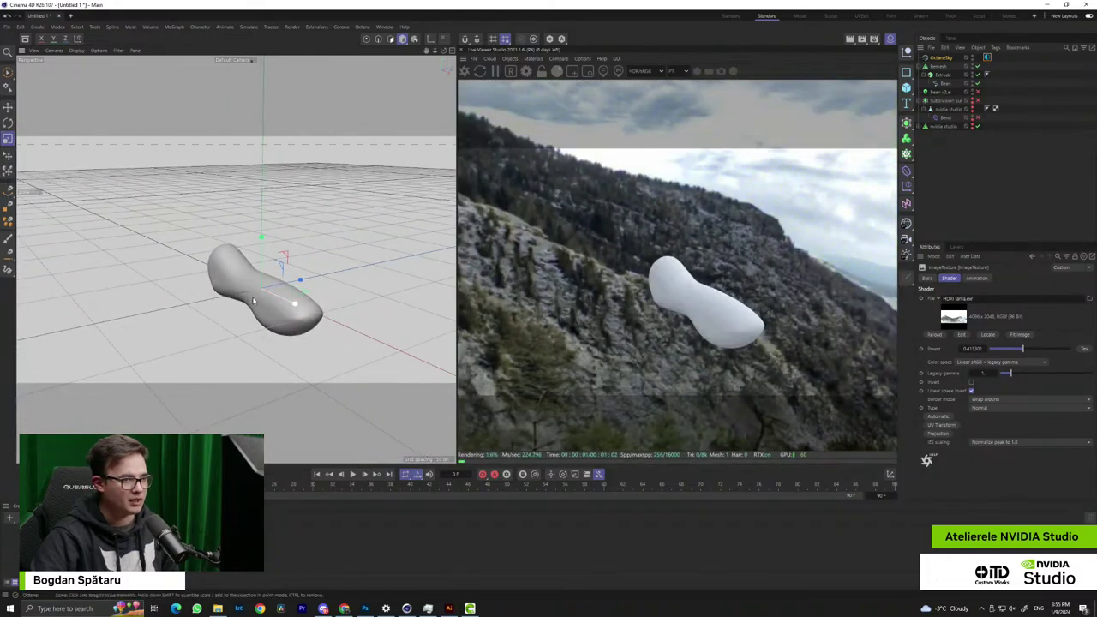
{"action": "scroll", "coordinate": [251, 299], "scroll_direction": "up", "scroll_amount": 5}
{"action": "mouse_move", "coordinate": [321, 308]}
{"action": "middle_mouse_down", "text": "alt"}
{"action": "mouse_move", "coordinate": [222, 267]}
{"action": "mouse_move", "coordinate": [315, 297]}
{"action": "middle_mouse_up", "text": "alt"}
{"action": "scroll", "coordinate": [230, 277], "scroll_direction": "down", "scroll_amount": 4}
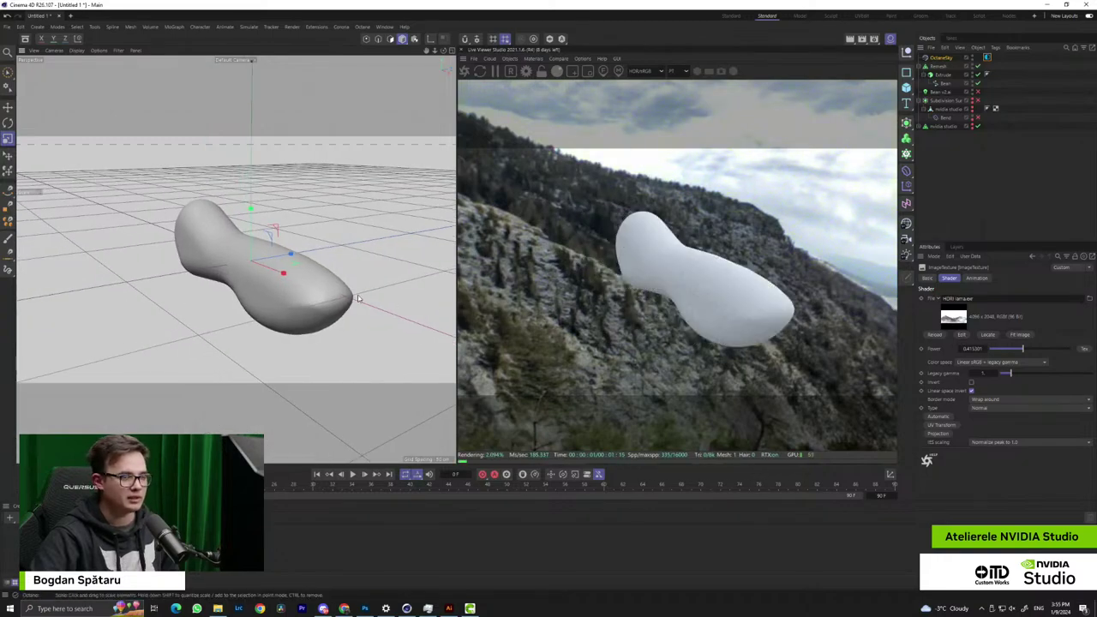
{"action": "left_click_drag", "start_coordinate": [337, 299], "coordinate": [306, 289], "text": "alt"}
{"action": "left_click", "coordinate": [936, 66]}
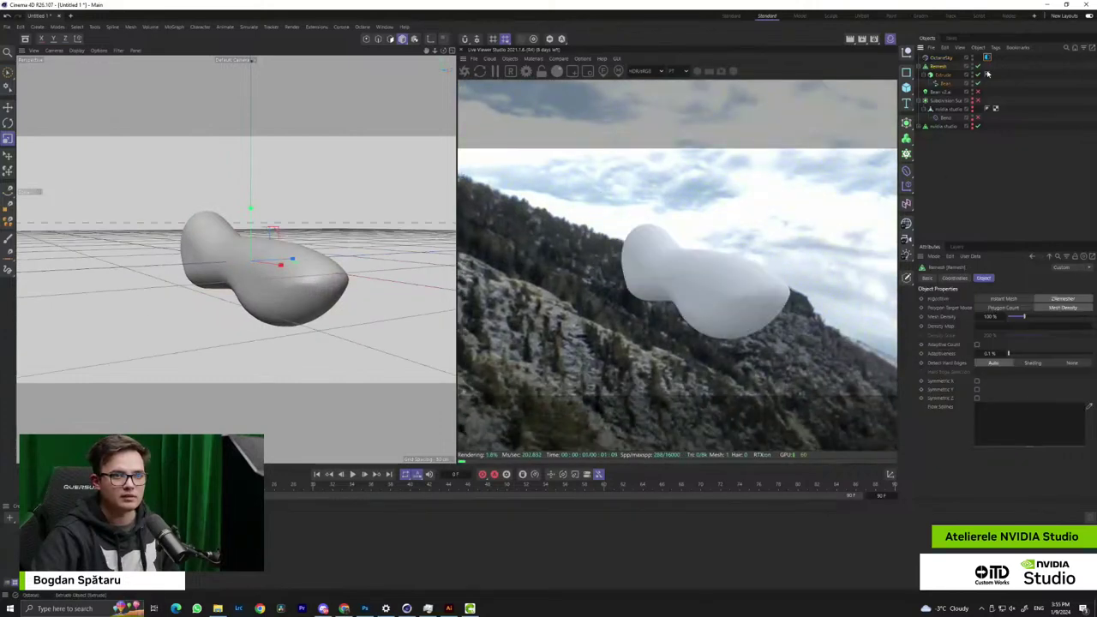
{"action": "left_click", "coordinate": [919, 67]}
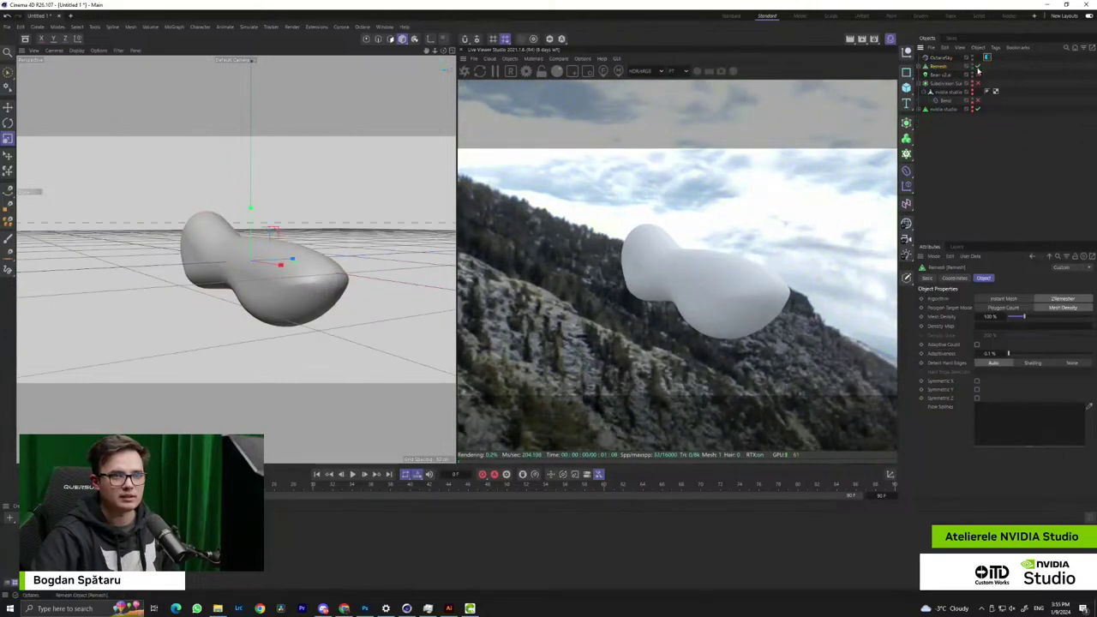
Hide the Remesh bean and make the NVIDIA lettering under the Subdivision Surface visible in both editor and render
{"action": "left_click", "coordinate": [972, 68]}
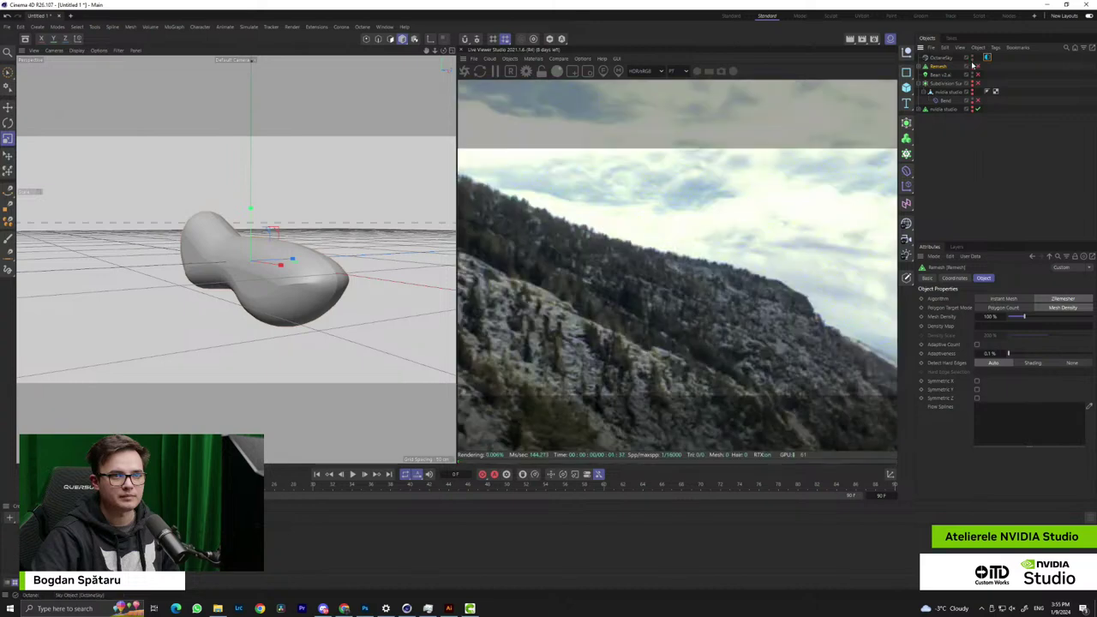
{"action": "left_click", "coordinate": [973, 66]}
{"action": "left_click", "coordinate": [946, 85]}
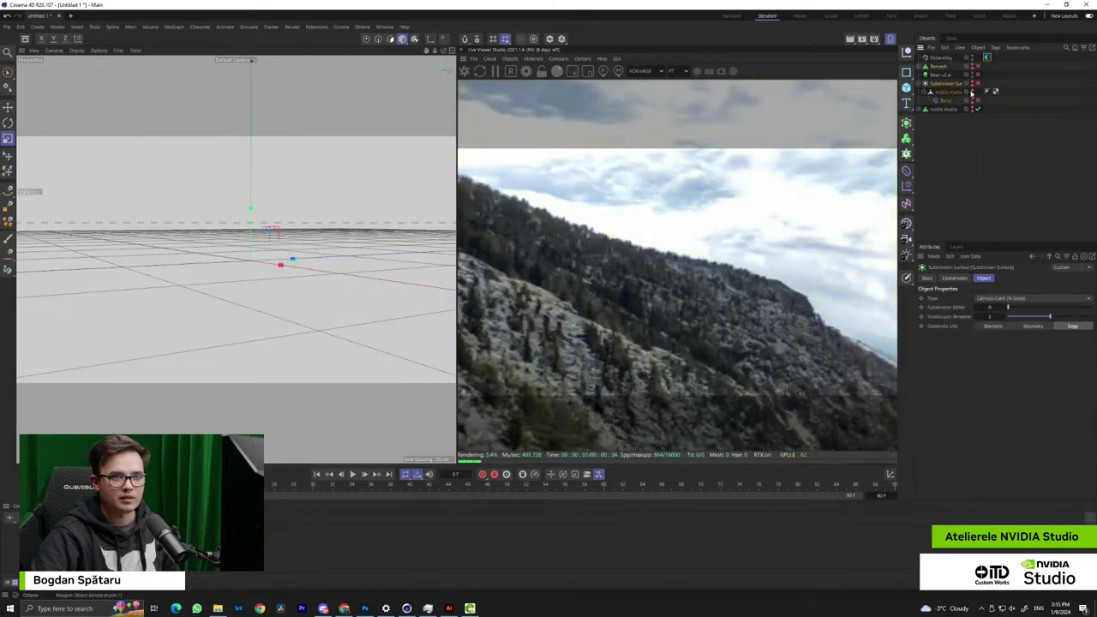
{"action": "left_click", "coordinate": [974, 93]}
{"action": "left_click", "coordinate": [972, 90]}
{"action": "scroll", "coordinate": [299, 263], "scroll_direction": "down", "scroll_amount": 10}
{"action": "left_click_drag", "start_coordinate": [324, 232], "coordinate": [343, 255], "text": "alt"}
{"action": "scroll", "coordinate": [343, 256], "scroll_direction": "up", "scroll_amount": 3}
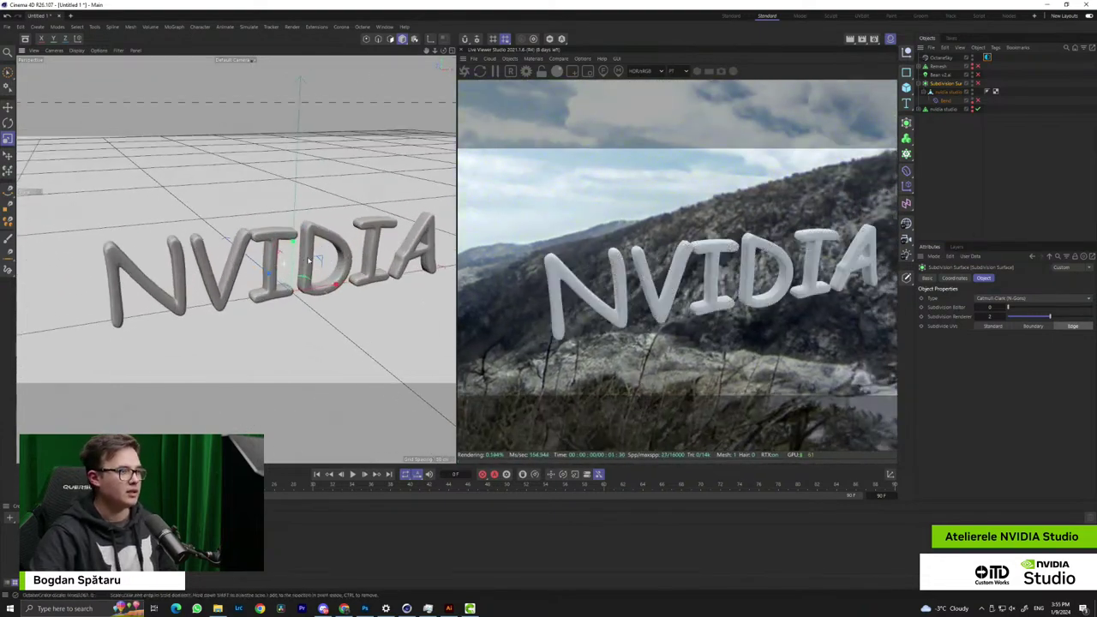
Create an Octane Diffuse material and apply it to the NVIDIA lettering
{"action": "left_click", "coordinate": [533, 60]}
{"action": "mouse_move", "coordinate": [552, 103]}
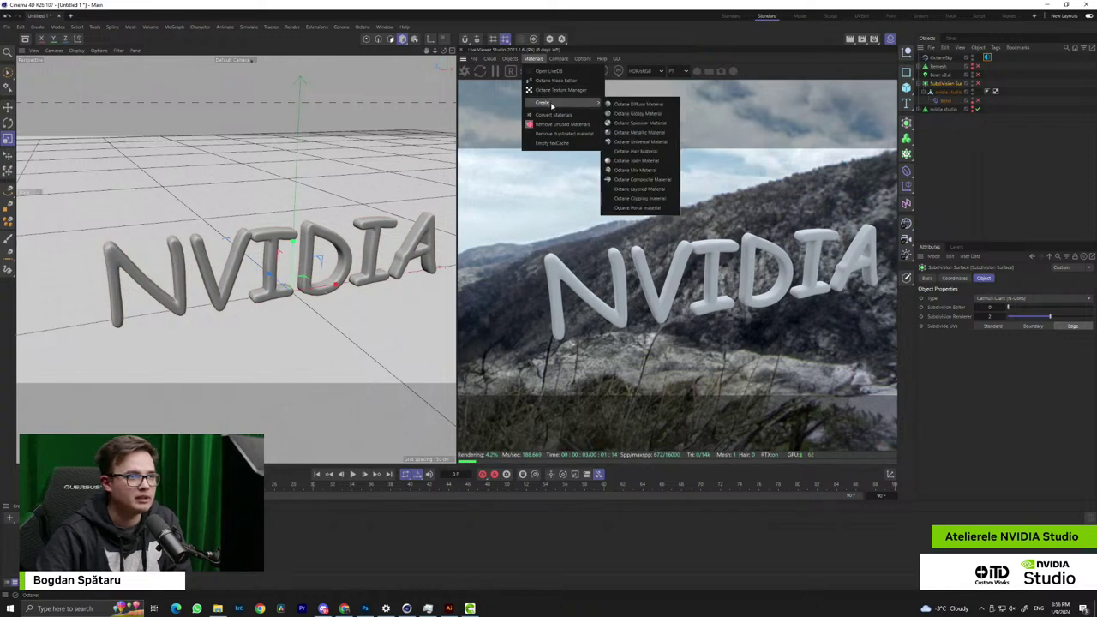
{"action": "left_click", "coordinate": [638, 104]}
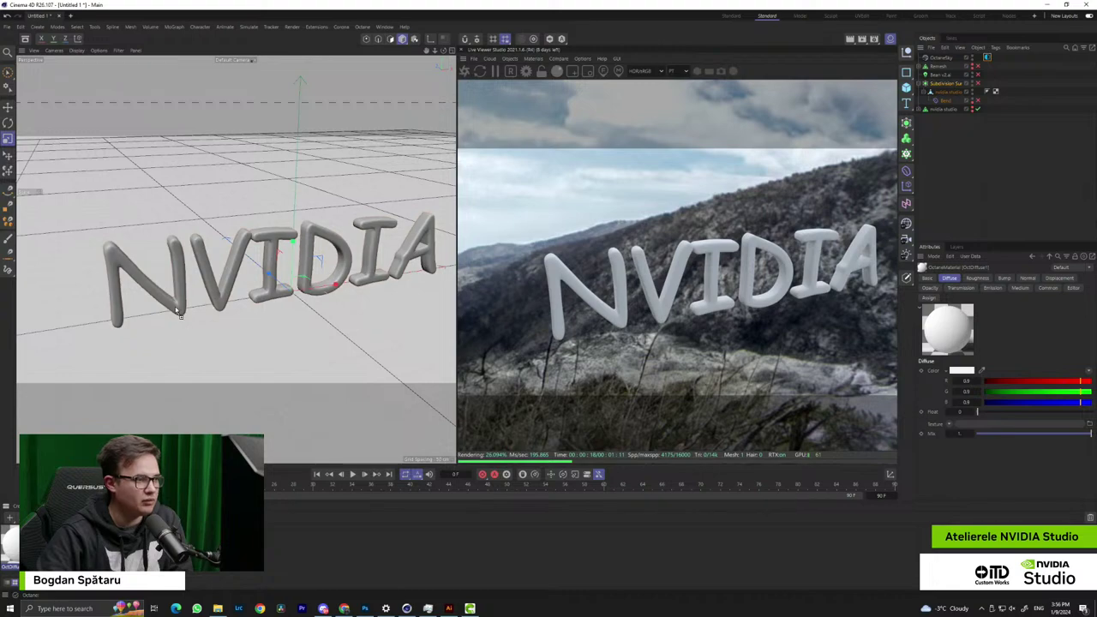
{"action": "left_click_drag", "start_coordinate": [180, 301], "coordinate": [180, 301]}
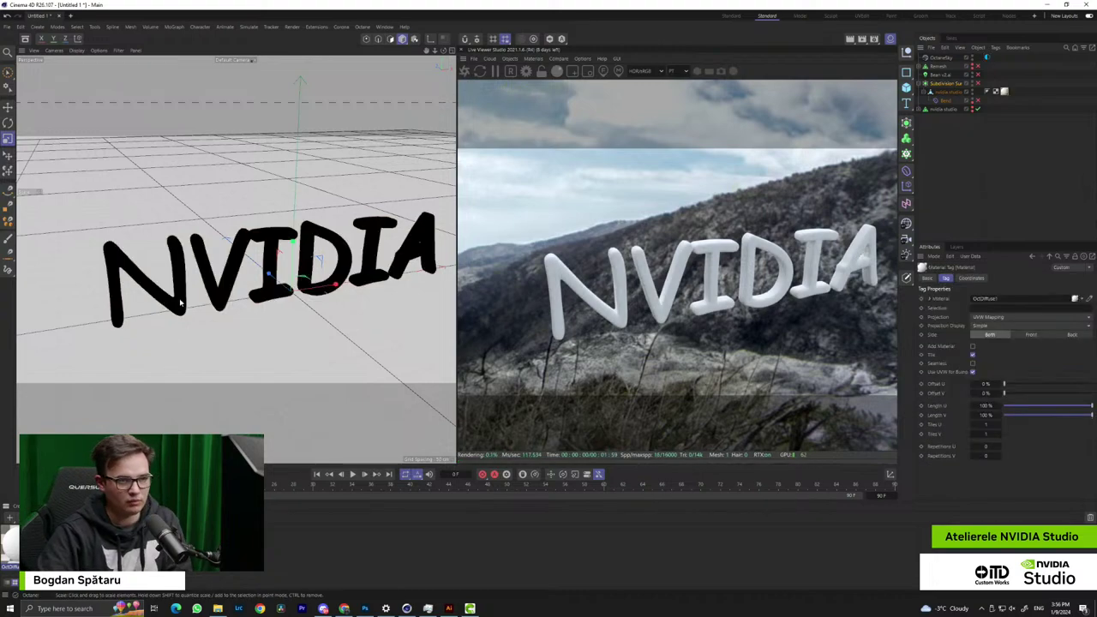
Examine the diffuse lettering up close and from low and raised angles against the sky and mountain
{"action": "left_click_drag", "start_coordinate": [219, 347], "coordinate": [220, 273], "text": "alt"}
{"action": "right_click_drag", "start_coordinate": [218, 272], "coordinate": [304, 264], "text": "alt"}
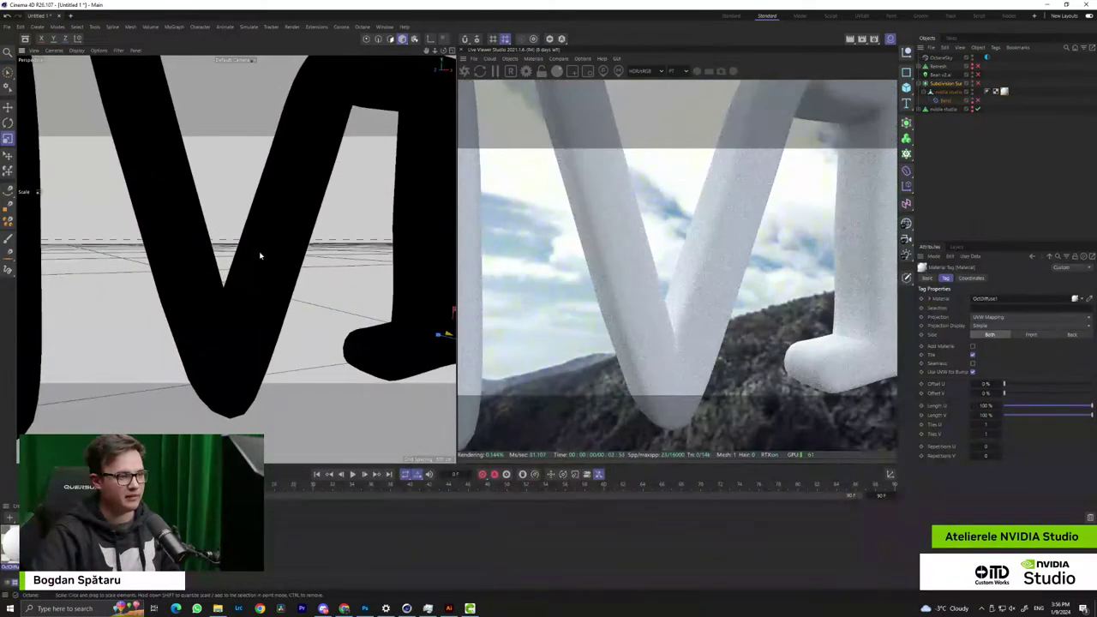
{"action": "middle_click_drag", "start_coordinate": [262, 254], "coordinate": [153, 390], "text": "alt"}
{"action": "left_click_drag", "start_coordinate": [224, 235], "coordinate": [230, 315], "text": "alt"}
{"action": "right_click_drag", "start_coordinate": [276, 288], "coordinate": [111, 307], "text": "alt"}
{"action": "left_click_drag", "start_coordinate": [248, 339], "coordinate": [262, 257], "text": "alt"}
{"action": "right_click_drag", "start_coordinate": [274, 299], "coordinate": [305, 293], "text": "alt"}
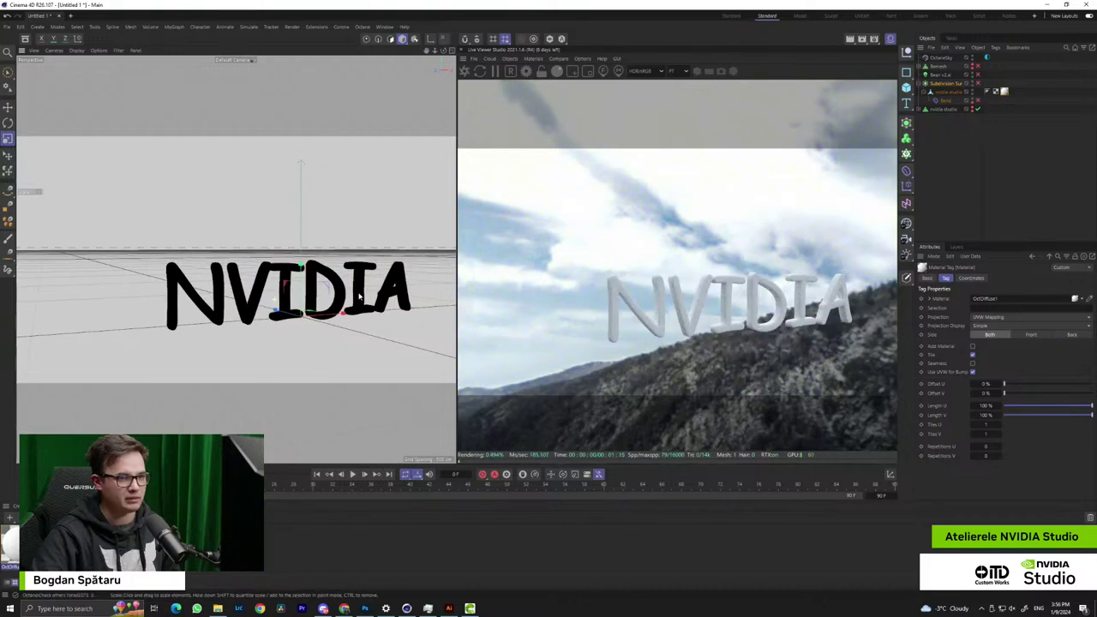
{"action": "middle_click_drag", "start_coordinate": [299, 294], "coordinate": [229, 317], "text": "alt"}
{"action": "left_click_drag", "start_coordinate": [229, 304], "coordinate": [233, 336], "text": "alt"}
Set the diffuse material's colour to a saturated bright green
{"action": "double_click", "coordinate": [990, 299]}
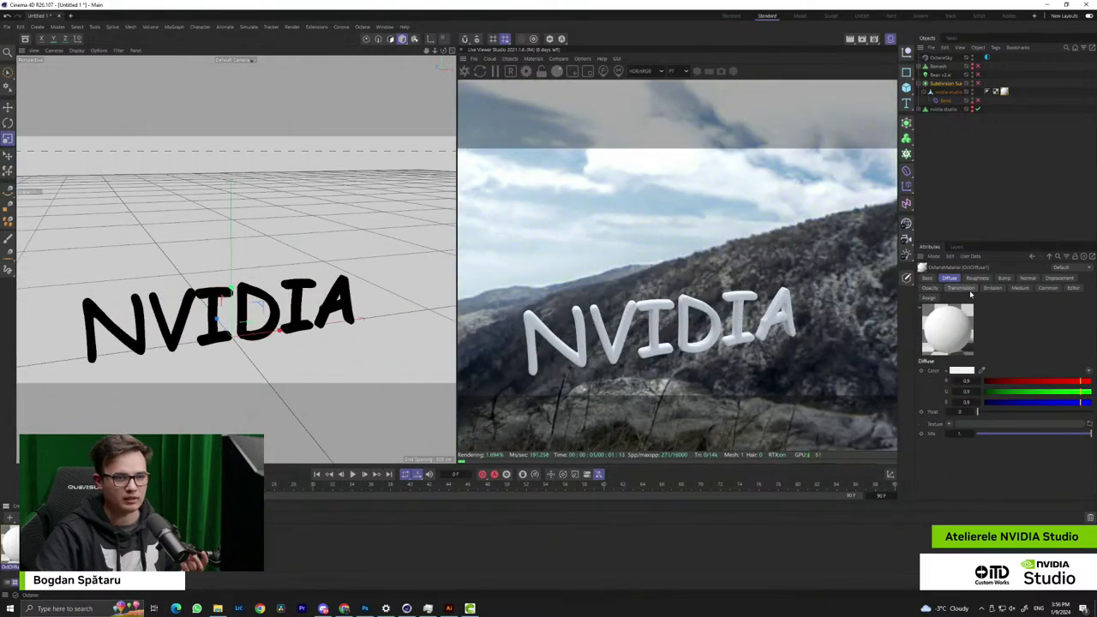
{"action": "left_click", "coordinate": [967, 372]}
{"action": "mouse_move", "coordinate": [929, 444]}
{"action": "left_mouse_down"}
{"action": "mouse_move", "coordinate": [888, 452]}
{"action": "mouse_move", "coordinate": [928, 440]}
{"action": "mouse_move", "coordinate": [922, 423]}
{"action": "left_mouse_up"}
{"action": "left_click", "coordinate": [1003, 451]}
{"action": "left_click", "coordinate": [925, 429]}
{"action": "left_click", "coordinate": [1046, 381]}
{"action": "left_click_drag", "start_coordinate": [253, 346], "coordinate": [287, 250], "text": "alt"}
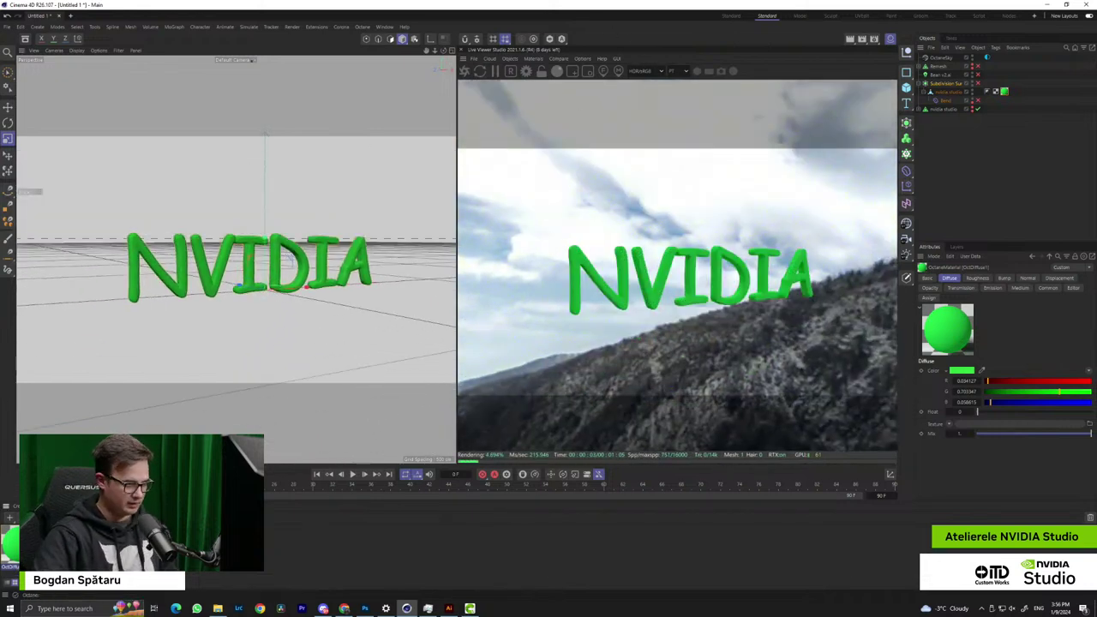
Deselect the green material and create a new Octane Glossy material
{"action": "left_click", "coordinate": [95, 546]}
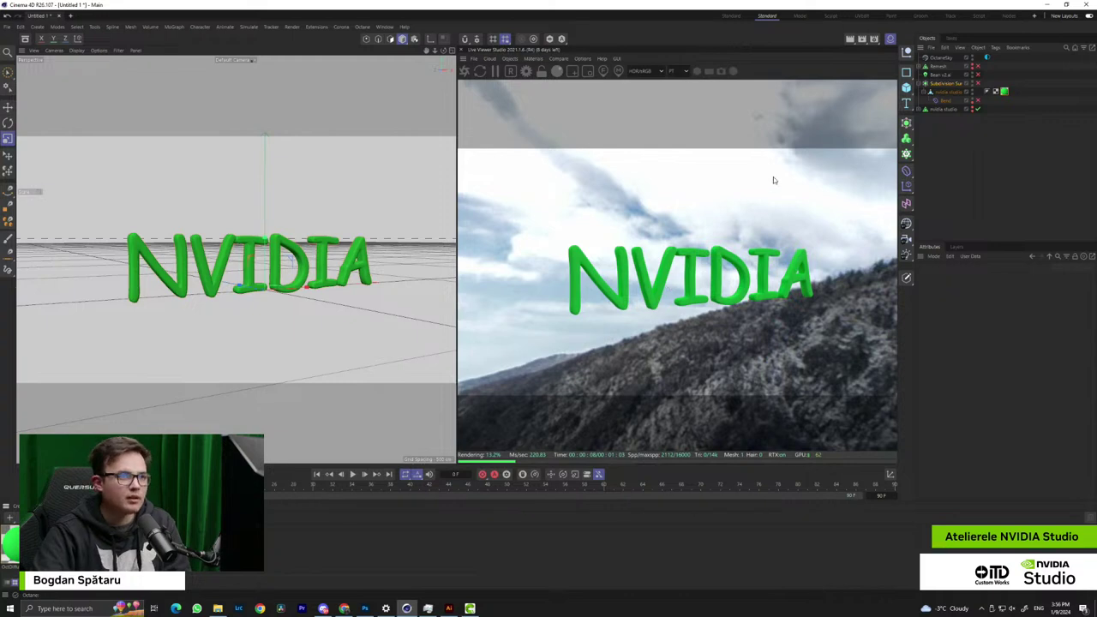
{"action": "left_click", "coordinate": [529, 59]}
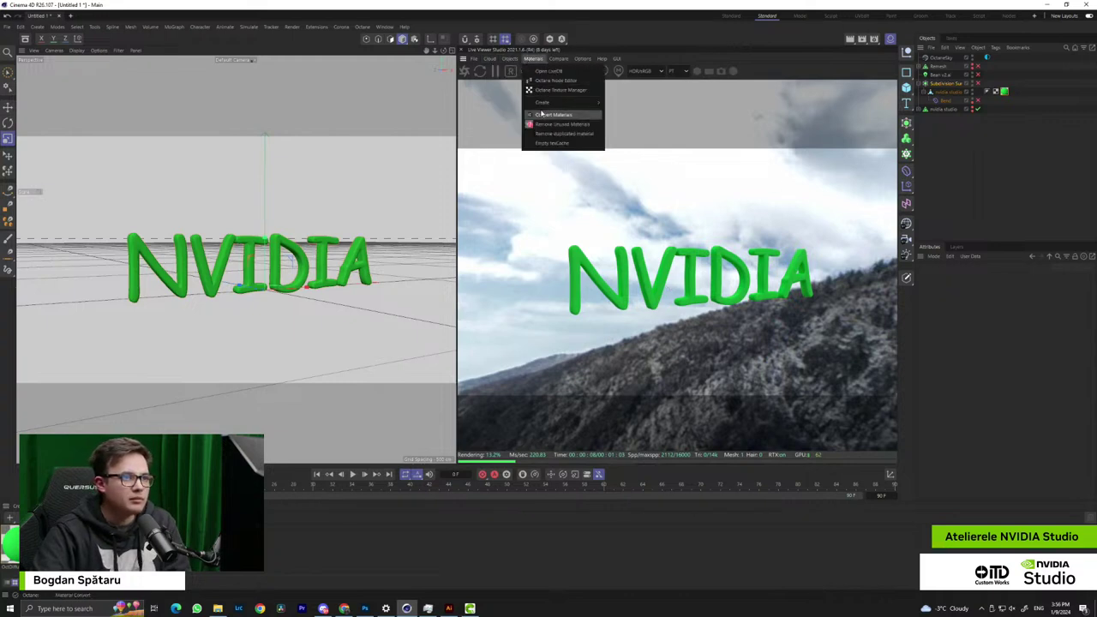
{"action": "mouse_move", "coordinate": [541, 103]}
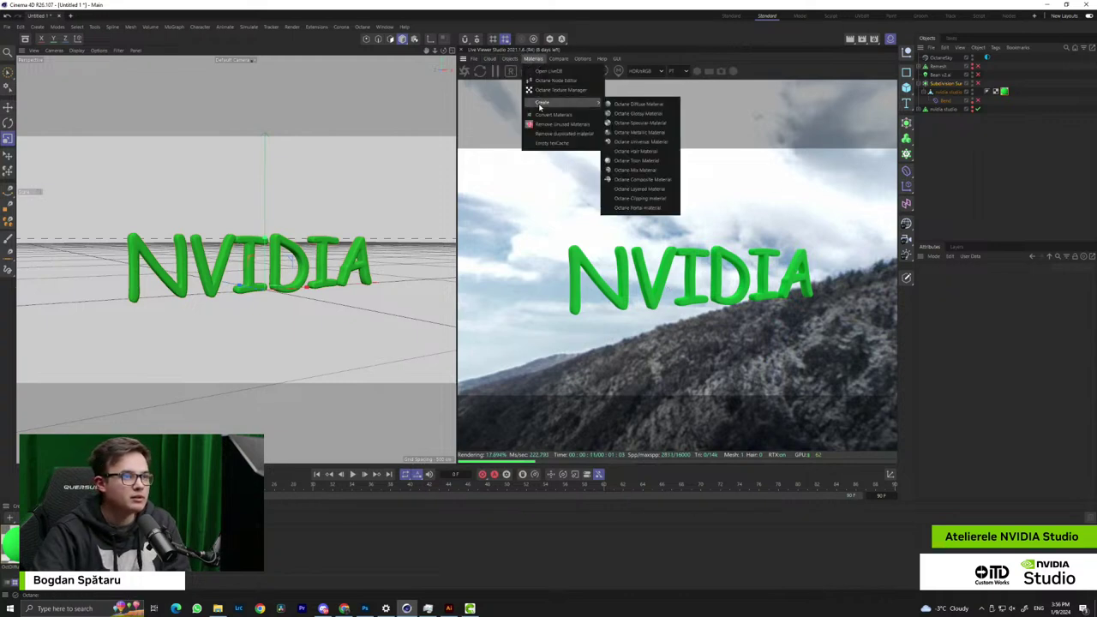
{"action": "left_click", "coordinate": [641, 116]}
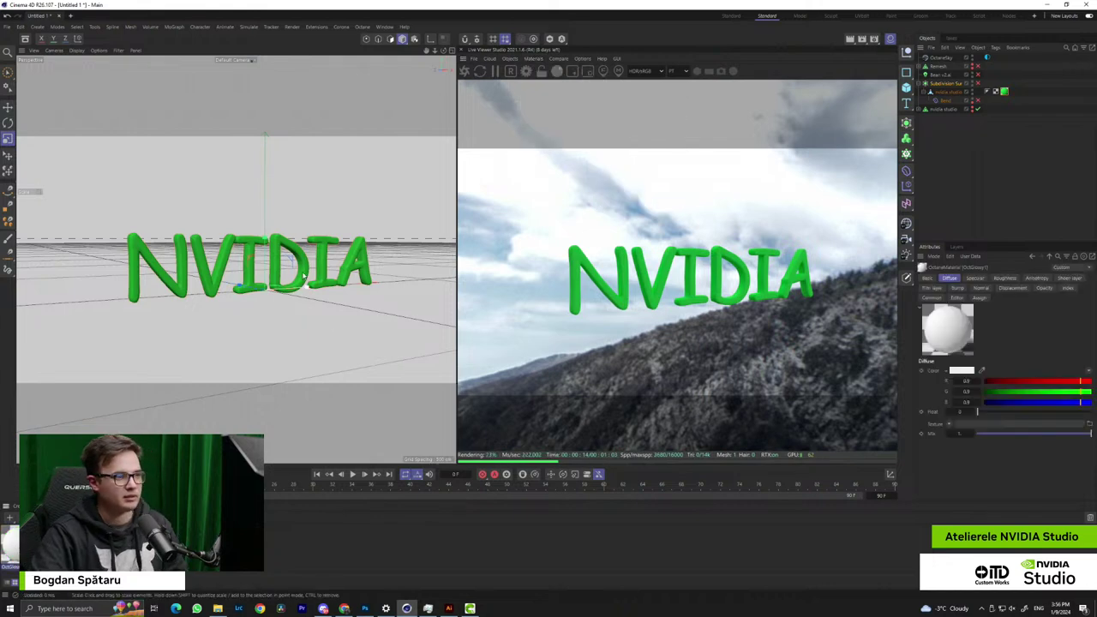
Duplicate the NVIDIA lettering three times straight down to form a vertical stack of four
{"action": "left_click", "coordinate": [944, 92]}
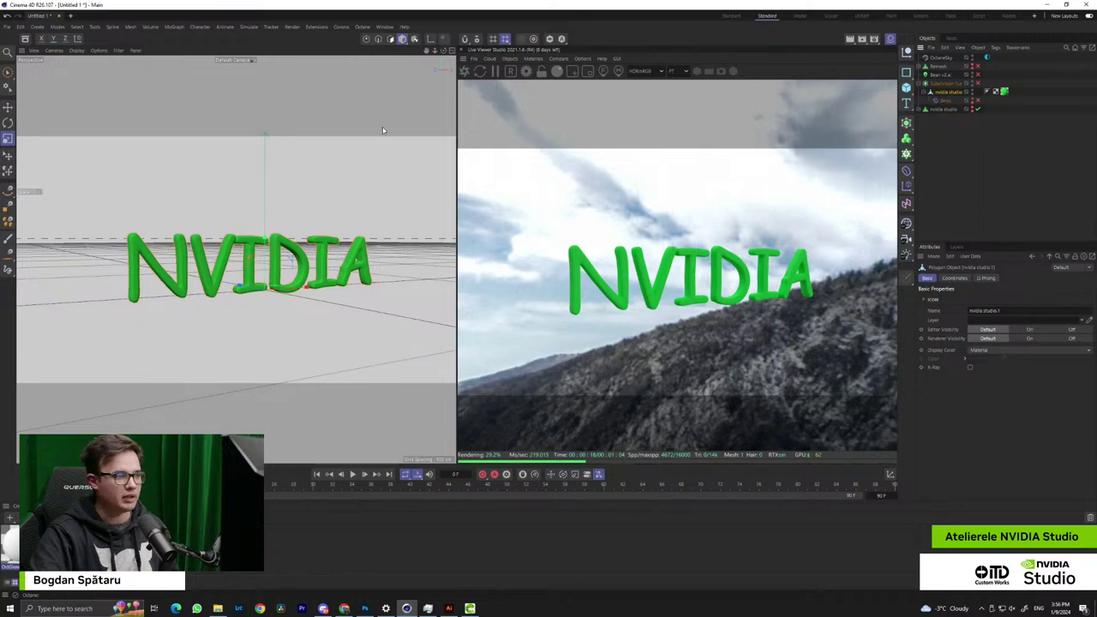
{"action": "left_click", "coordinate": [7, 108]}
{"action": "left_click_drag", "start_coordinate": [265, 267], "coordinate": [266, 332]}
{"action": "left_click_drag", "start_coordinate": [329, 226], "coordinate": [302, 237], "text": "alt"}
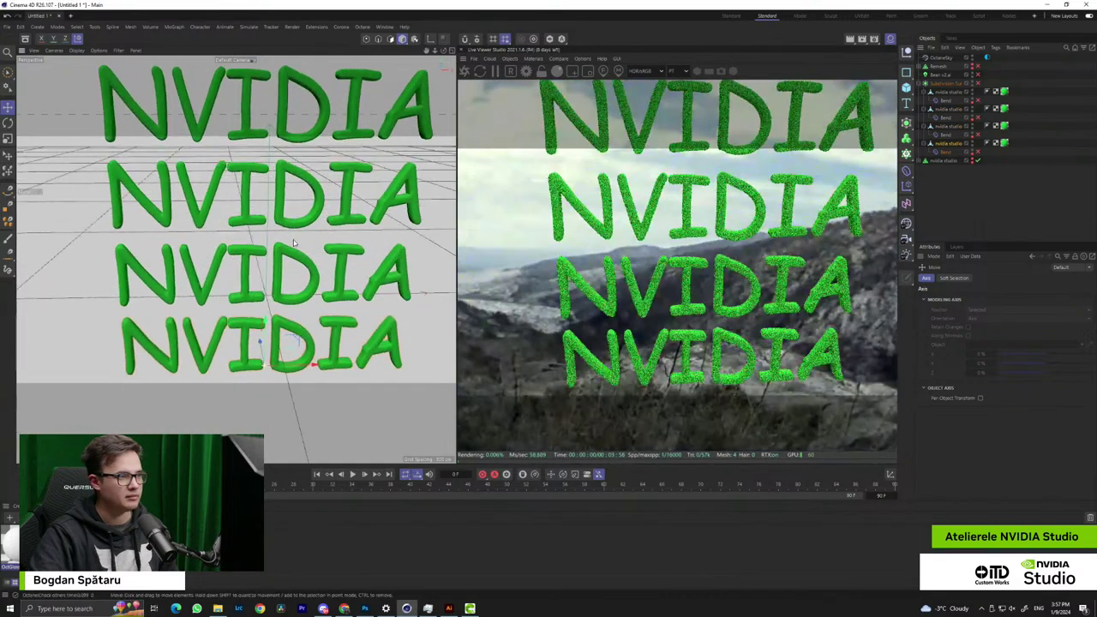
{"action": "middle_click_drag", "start_coordinate": [302, 229], "coordinate": [301, 302], "text": "alt"}
{"action": "left_click_drag", "start_coordinate": [301, 302], "coordinate": [369, 261], "text": "alt"}
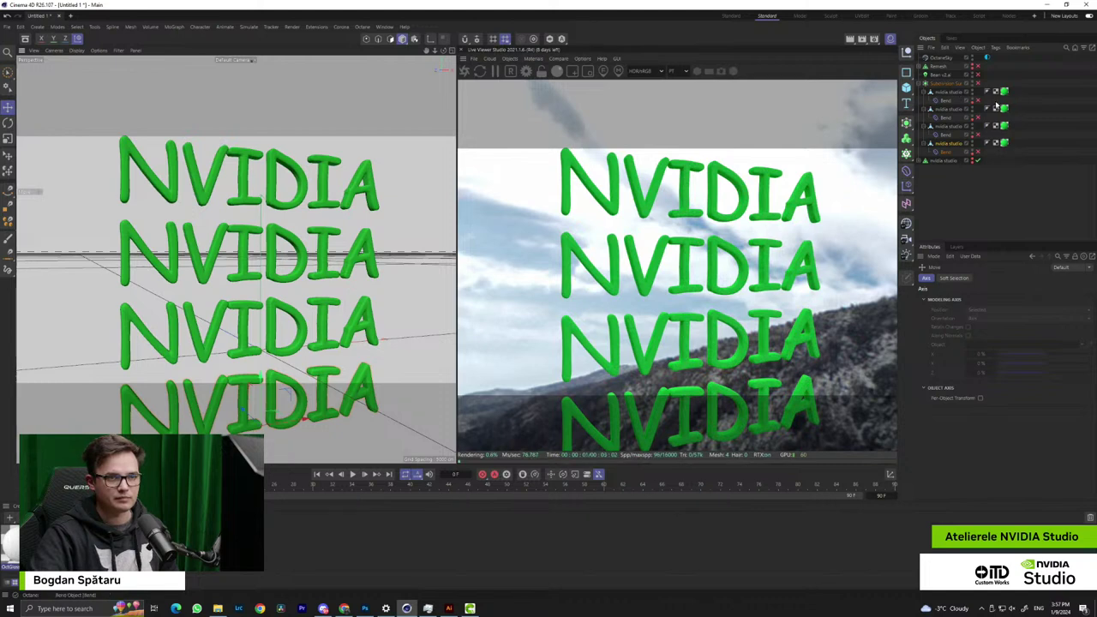
Delete the Bend deformers from all four NVIDIA lettering objects
{"action": "left_click", "coordinate": [947, 101]}
{"action": "key", "text": "Delete"}
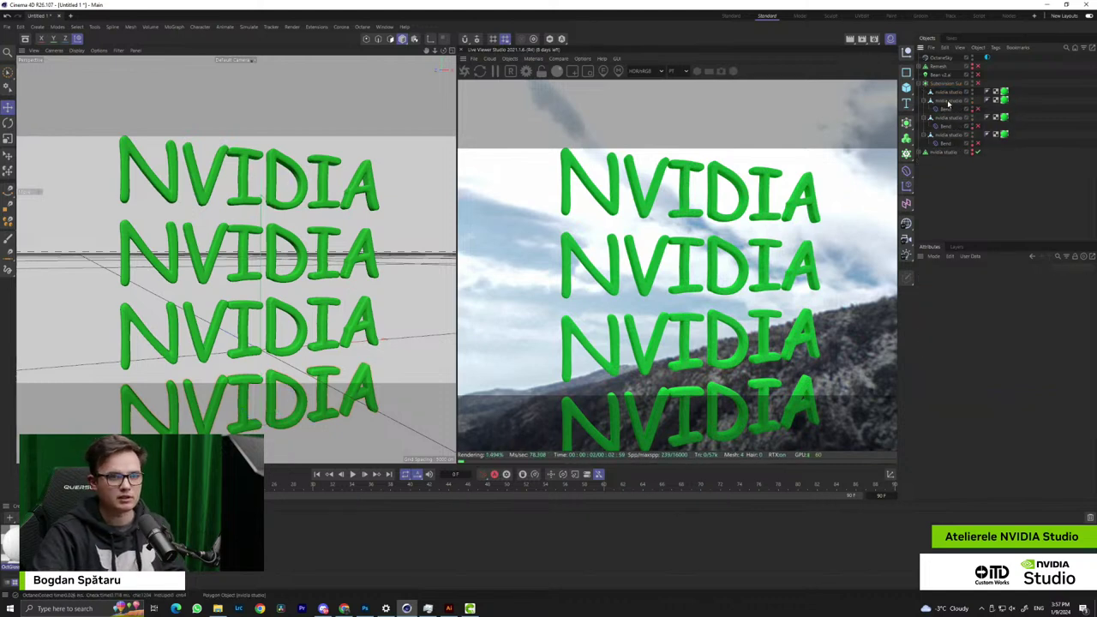
{"action": "left_click", "coordinate": [946, 120]}
{"action": "key", "text": "Delete"}
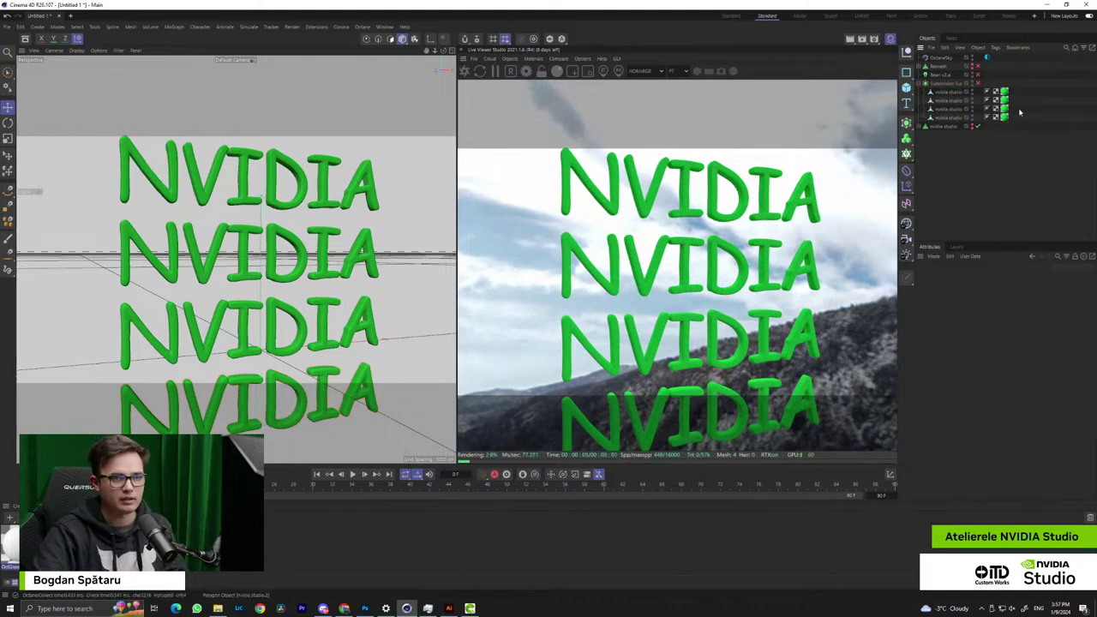
Remove the green diffuse material from the three lower lettering copies
{"action": "left_click", "coordinate": [1004, 101]}
{"action": "key", "text": "Delete"}
{"action": "left_click", "coordinate": [1004, 109]}
{"action": "key", "text": "Delete"}
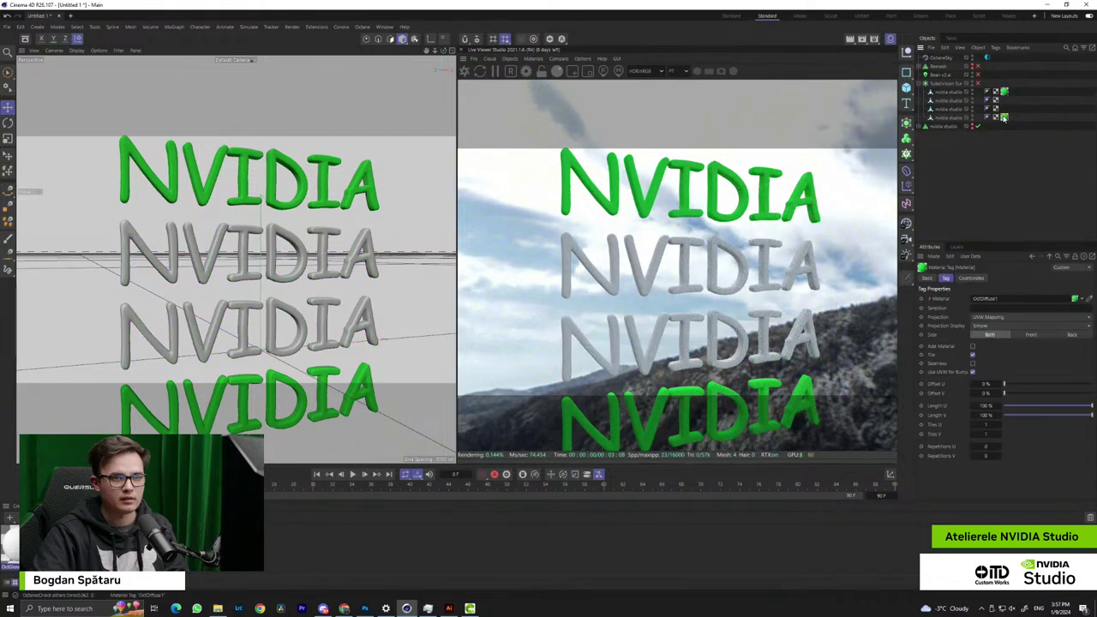
{"action": "left_click", "coordinate": [1005, 119]}
{"action": "key", "text": "Delete"}
Move the four lettering objects out of the Subdivision Surface to the top of the object hierarchy
{"action": "left_click", "coordinate": [948, 84]}
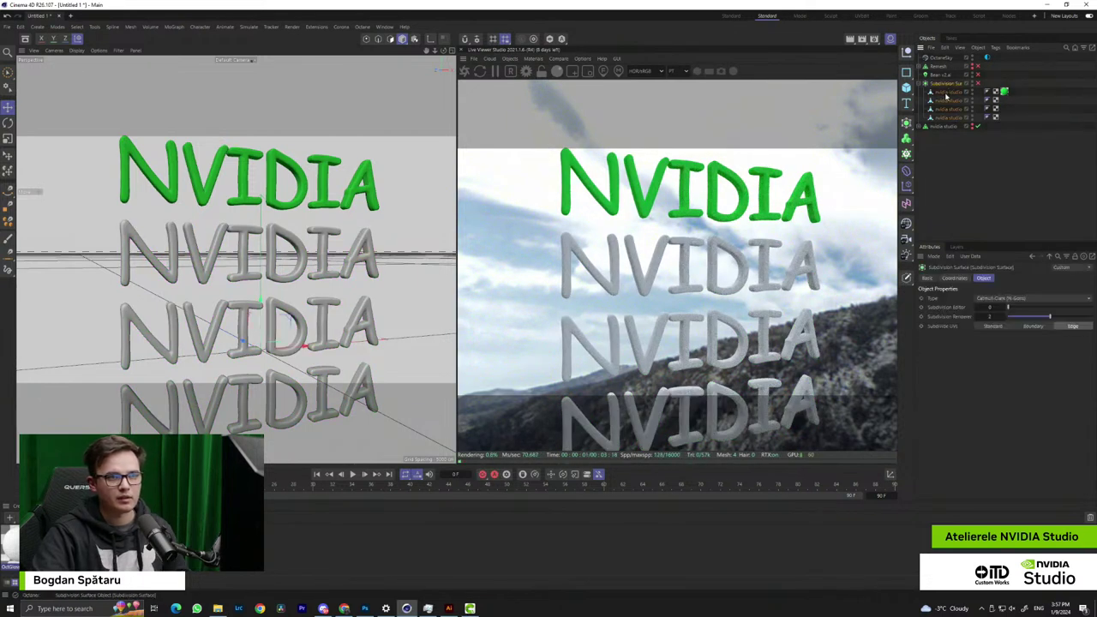
{"action": "left_click", "coordinate": [946, 94]}
{"action": "left_click", "coordinate": [948, 119], "text": "shift"}
{"action": "left_click_drag", "start_coordinate": [954, 60], "coordinate": [948, 57]}
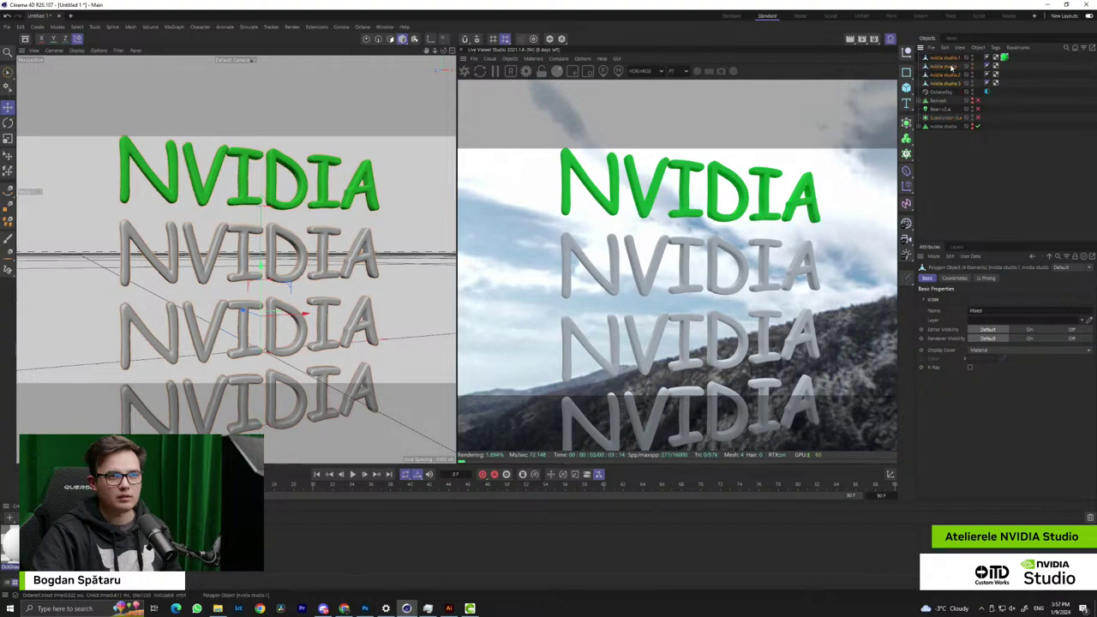
Select the green lettering, compare its surface with the copy below, and apply the Glossy material to the second row
{"action": "left_click", "coordinate": [947, 58]}
{"action": "mouse_move", "coordinate": [240, 184]}
{"action": "left_mouse_down", "text": "alt"}
{"action": "mouse_move", "coordinate": [257, 167]}
{"action": "mouse_move", "coordinate": [247, 180]}
{"action": "left_mouse_up", "text": "alt"}
{"action": "scroll", "coordinate": [247, 180], "scroll_direction": "up", "scroll_amount": 5}
{"action": "middle_click_drag", "start_coordinate": [246, 180], "coordinate": [258, 250], "text": "alt"}
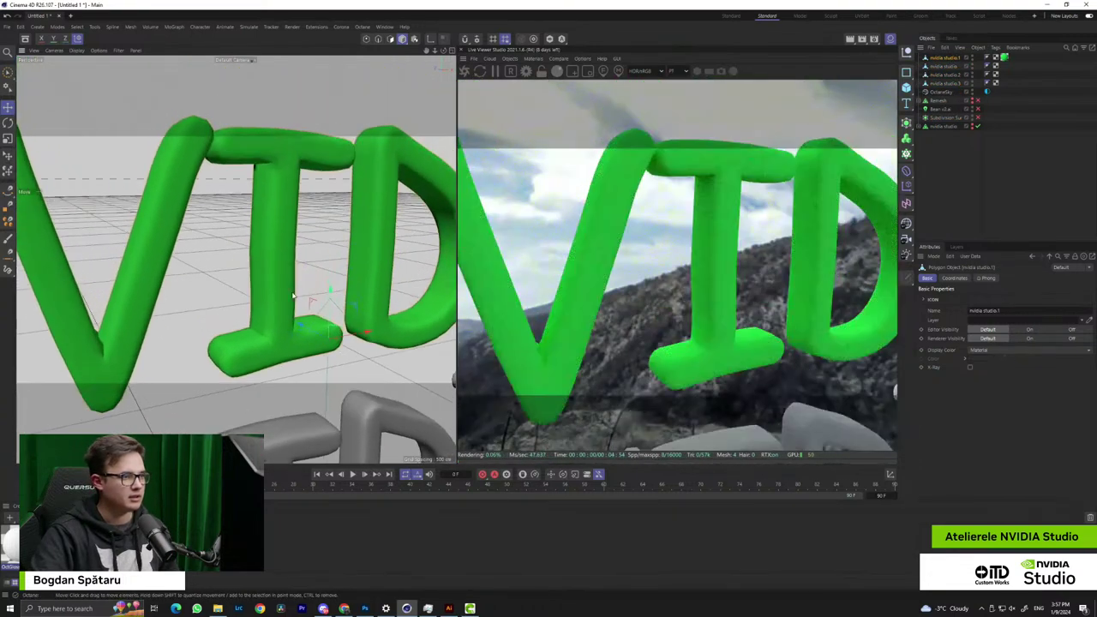
{"action": "scroll", "coordinate": [258, 253], "scroll_direction": "down", "scroll_amount": 4}
{"action": "left_click_drag", "start_coordinate": [236, 258], "coordinate": [257, 268], "text": "alt"}
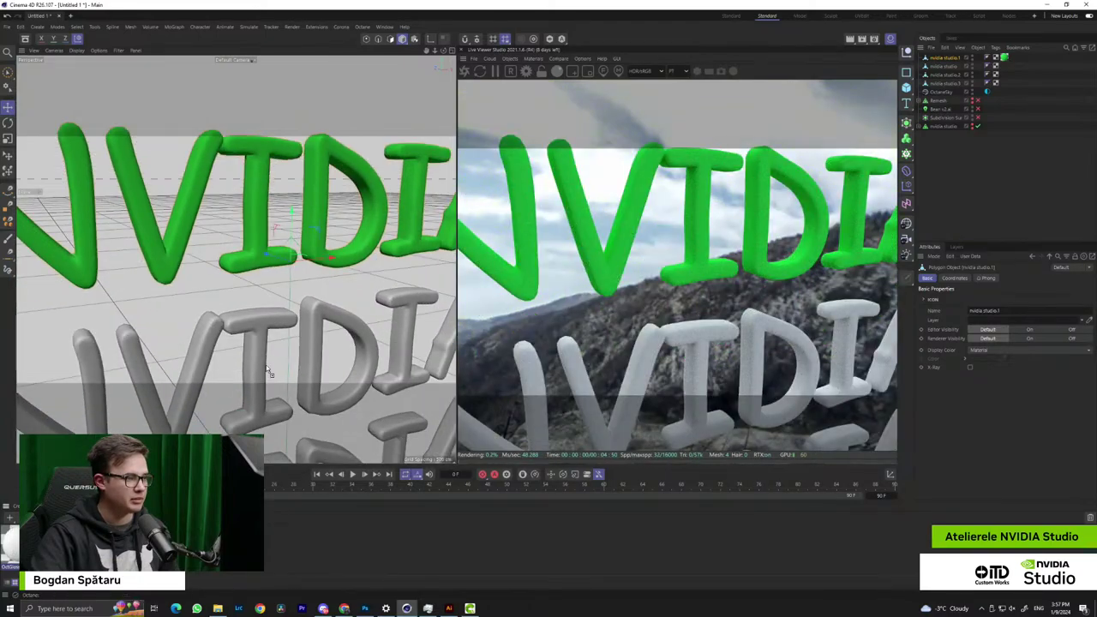
{"action": "left_click_drag", "start_coordinate": [262, 341], "coordinate": [259, 340]}
Examine the glossy second row's reflections up close and next to the green diffuse row
{"action": "middle_click_drag", "start_coordinate": [240, 294], "coordinate": [231, 198], "text": "alt"}
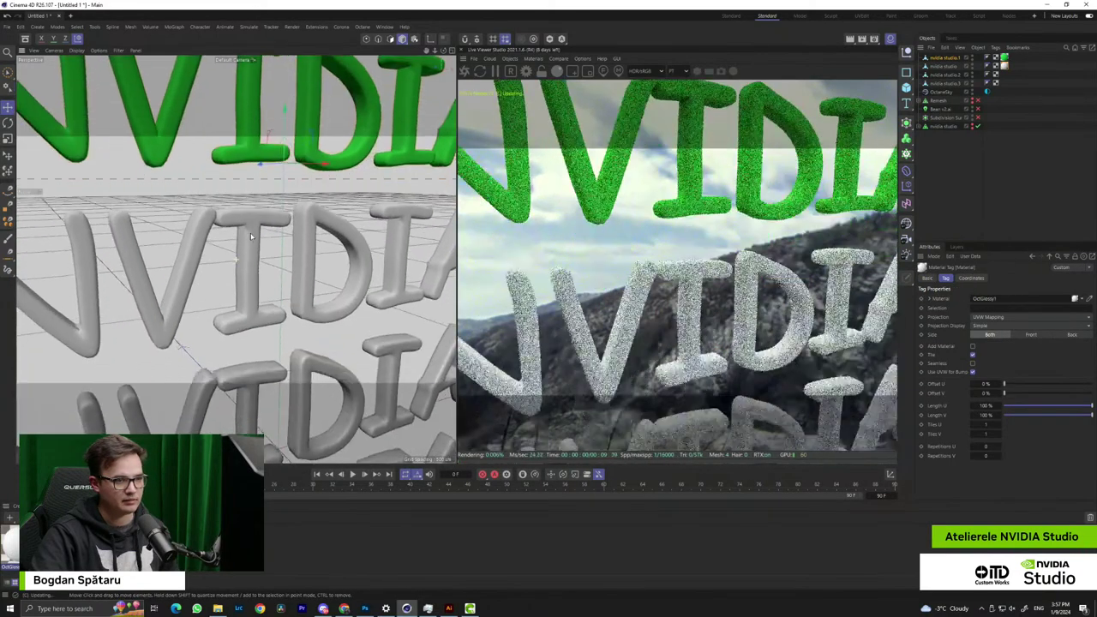
{"action": "left_click_drag", "start_coordinate": [230, 197], "coordinate": [245, 199], "text": "alt"}
{"action": "scroll", "coordinate": [245, 200], "scroll_direction": "up", "scroll_amount": 8}
{"action": "scroll", "coordinate": [247, 202], "scroll_direction": "down", "scroll_amount": 2}
{"action": "left_click_drag", "start_coordinate": [286, 248], "coordinate": [247, 281], "text": "alt"}
{"action": "left_click_drag", "start_coordinate": [197, 319], "coordinate": [133, 255], "text": "alt"}
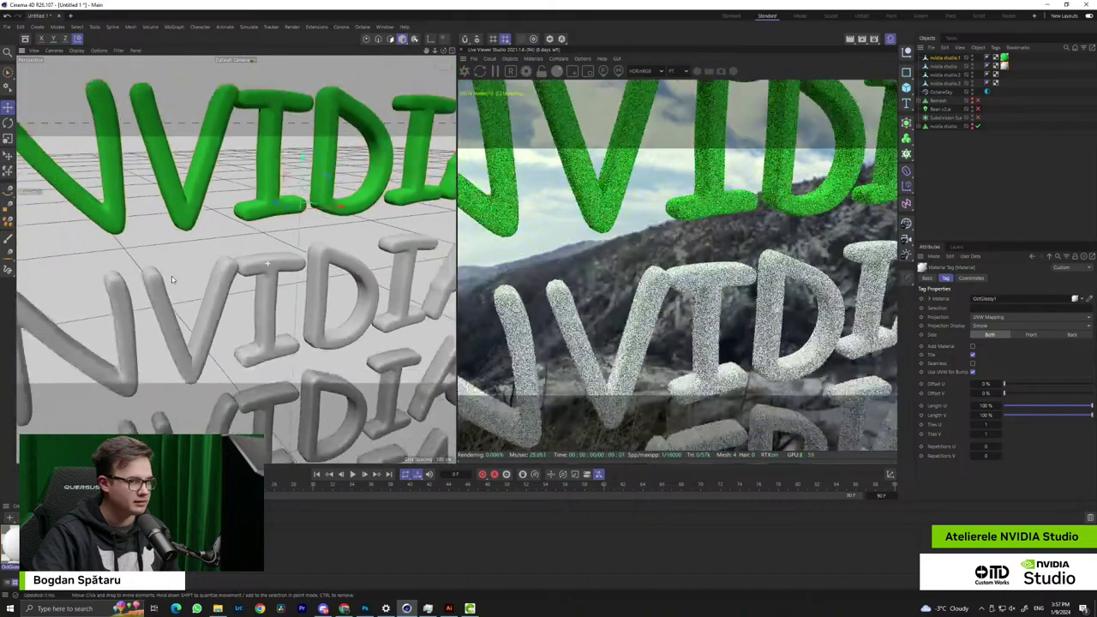
{"action": "left_click_drag", "start_coordinate": [171, 276], "coordinate": [335, 208], "text": "alt"}
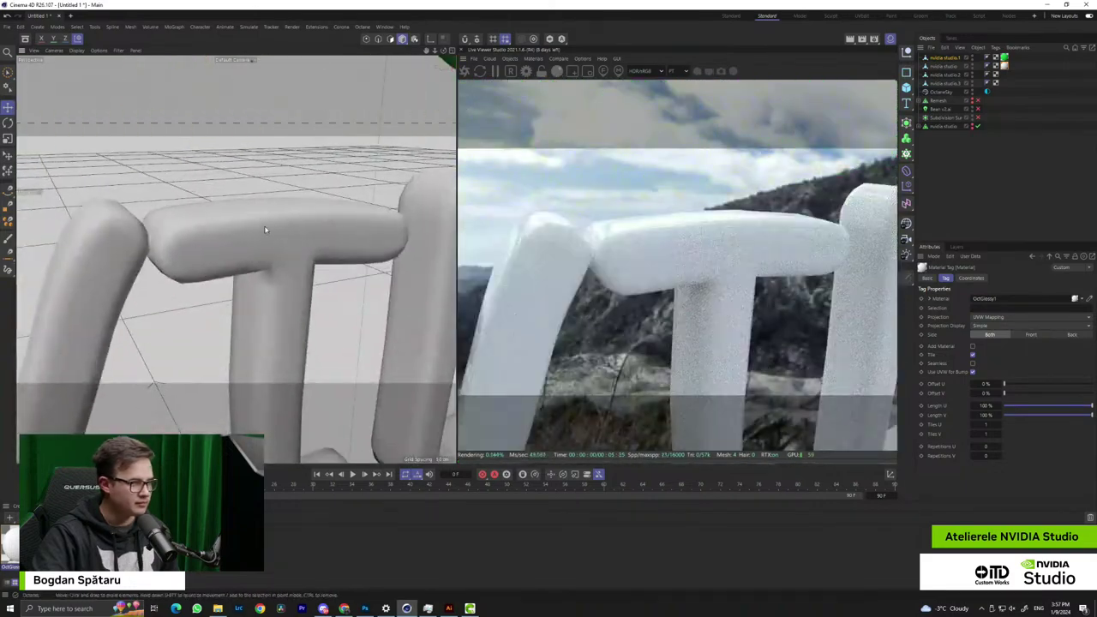
{"action": "left_click_drag", "start_coordinate": [232, 257], "coordinate": [308, 223], "text": "alt"}
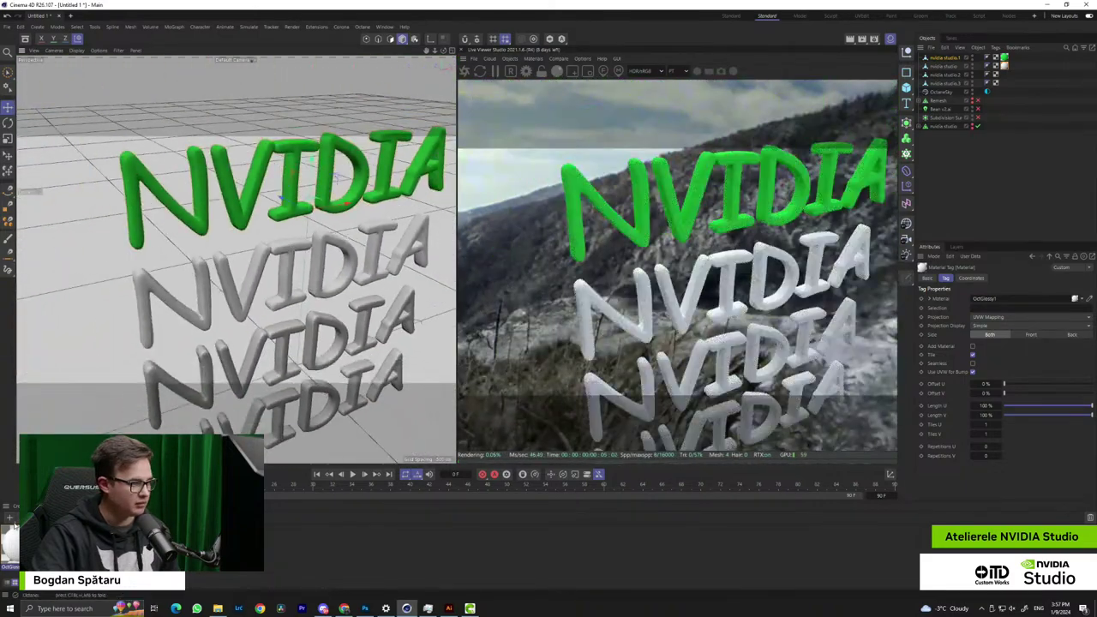
Set the Glossy material's diffuse colour to turquoise and inspect the second row's sheen up close
{"action": "left_click", "coordinate": [12, 526]}
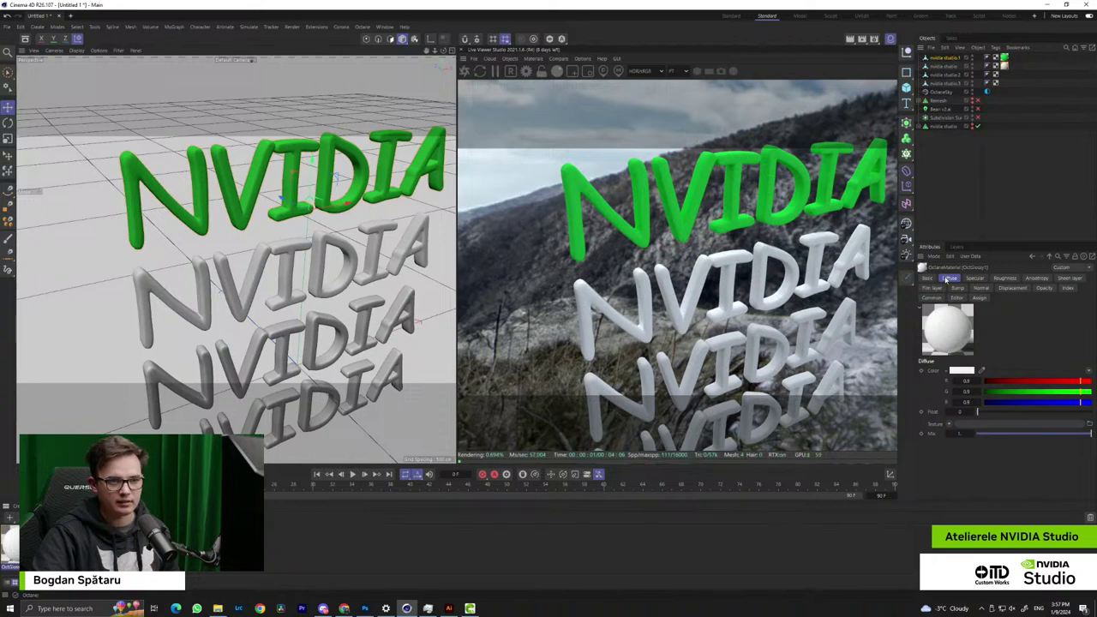
{"action": "left_click", "coordinate": [962, 372]}
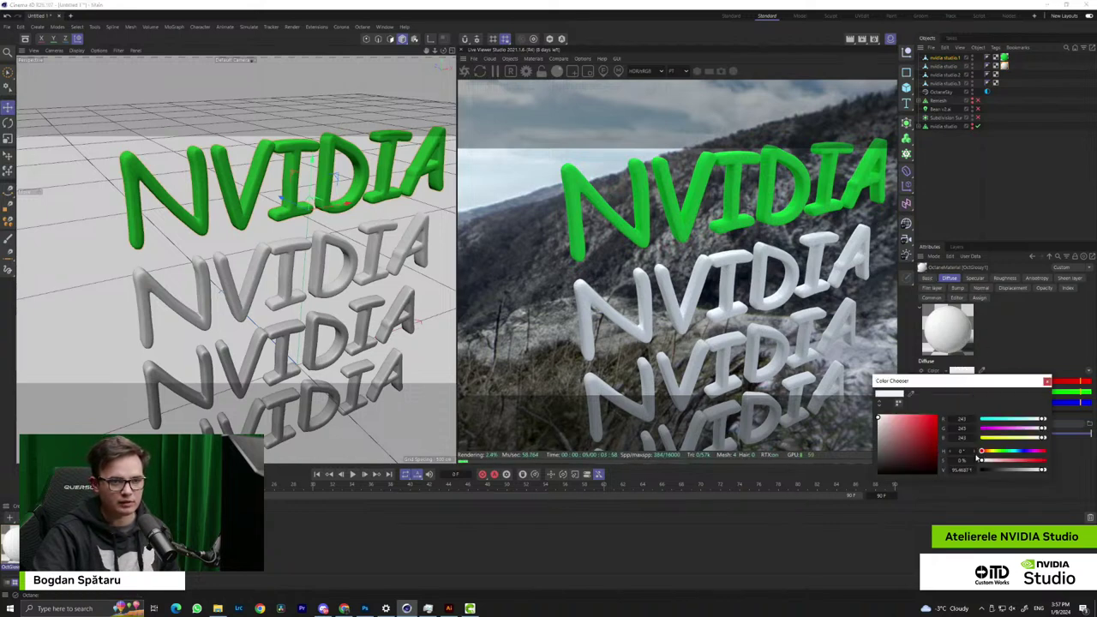
{"action": "left_click", "coordinate": [1003, 452]}
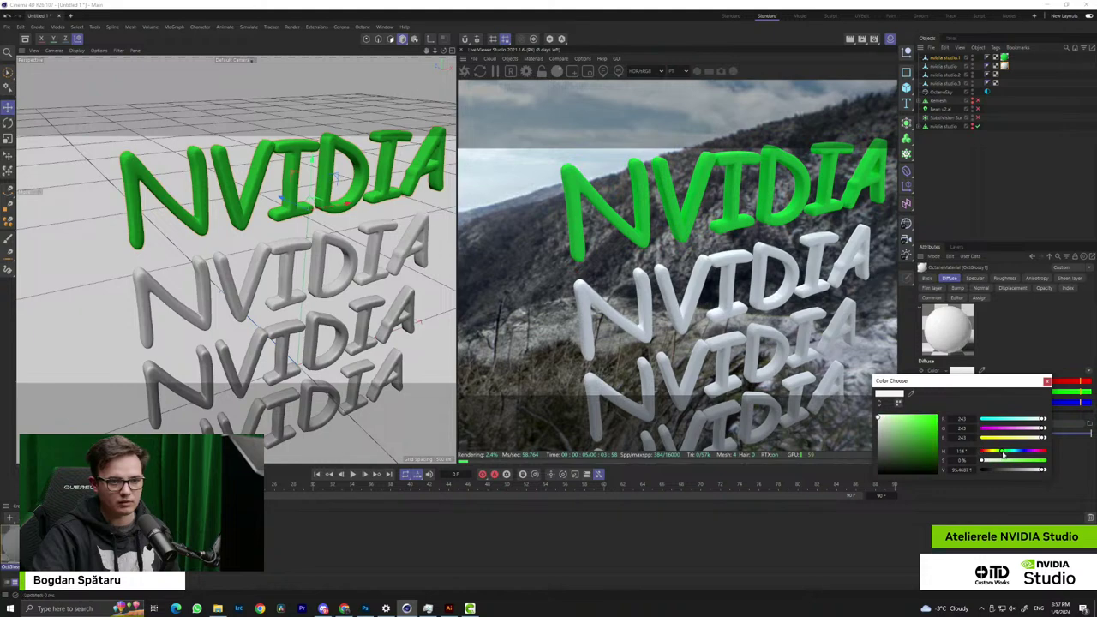
{"action": "left_click", "coordinate": [927, 426]}
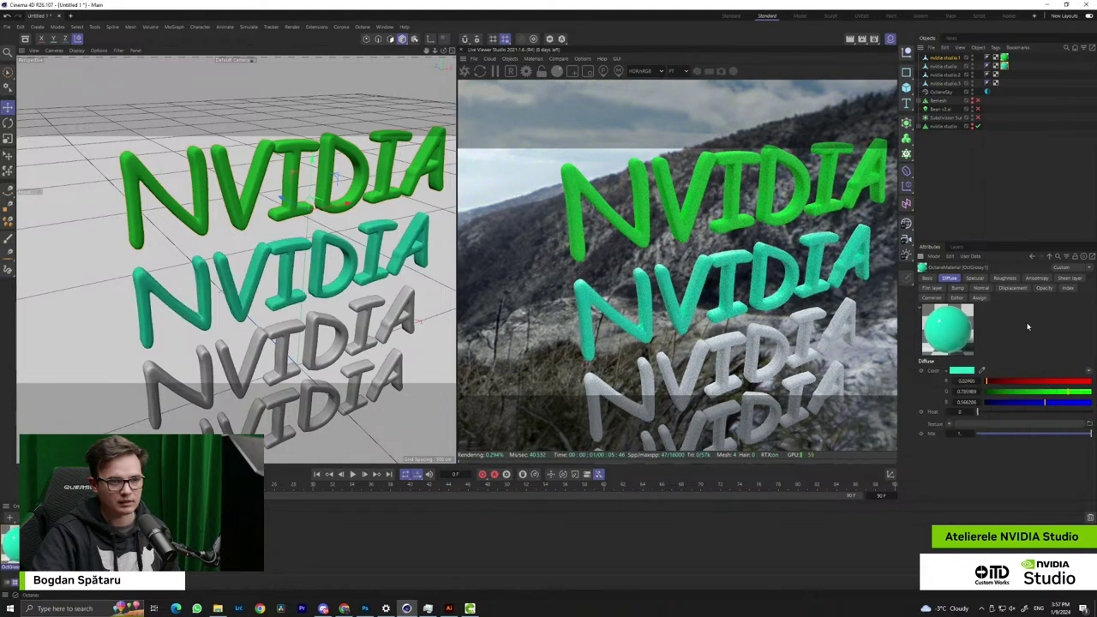
{"action": "left_click_drag", "start_coordinate": [389, 228], "coordinate": [324, 265], "text": "alt"}
{"action": "scroll", "coordinate": [318, 232], "scroll_direction": "up", "scroll_amount": 7}
{"action": "scroll", "coordinate": [324, 261], "scroll_direction": "down", "scroll_amount": 10}
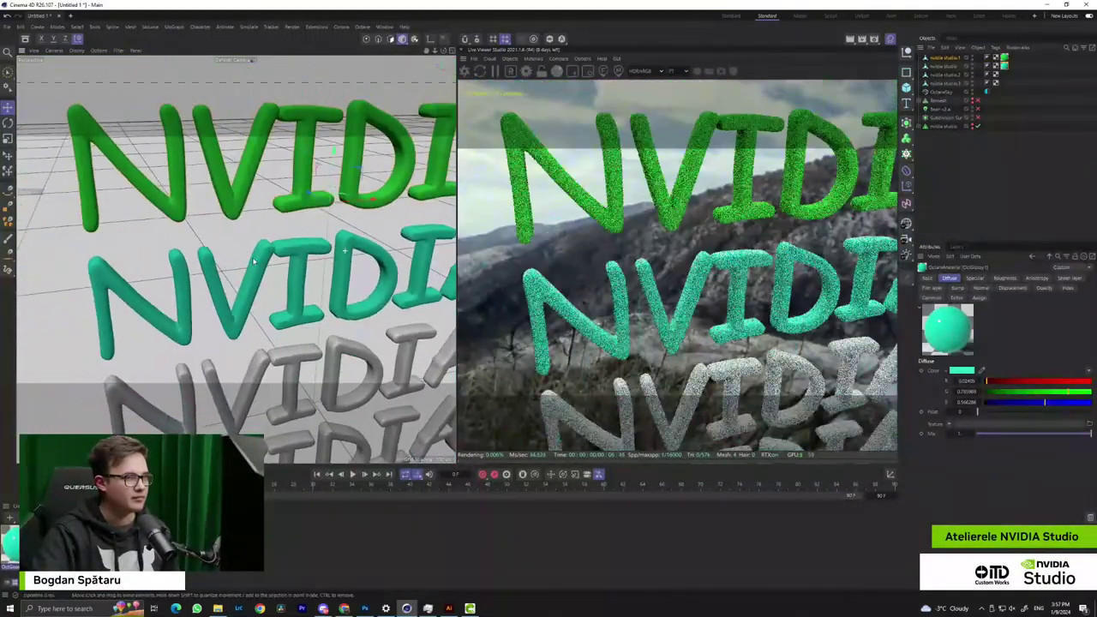
Create an Octane Metallic material and apply it to the third row of lettering
{"action": "middle_click_drag", "start_coordinate": [300, 228], "coordinate": [234, 143], "text": "alt"}
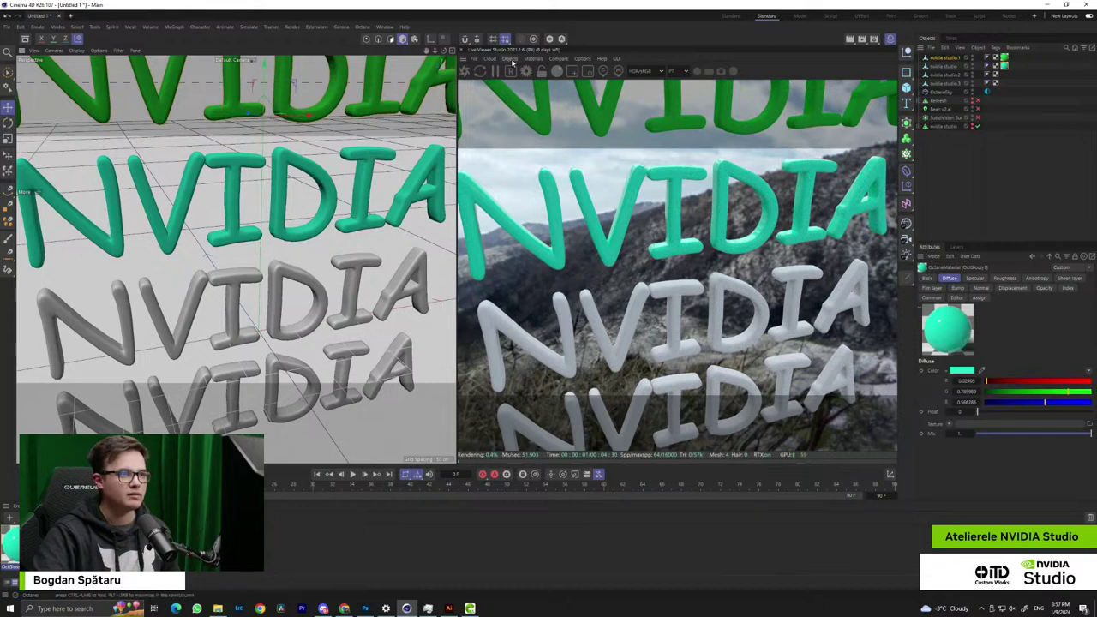
{"action": "left_click", "coordinate": [511, 58]}
{"action": "mouse_move", "coordinate": [533, 58]}
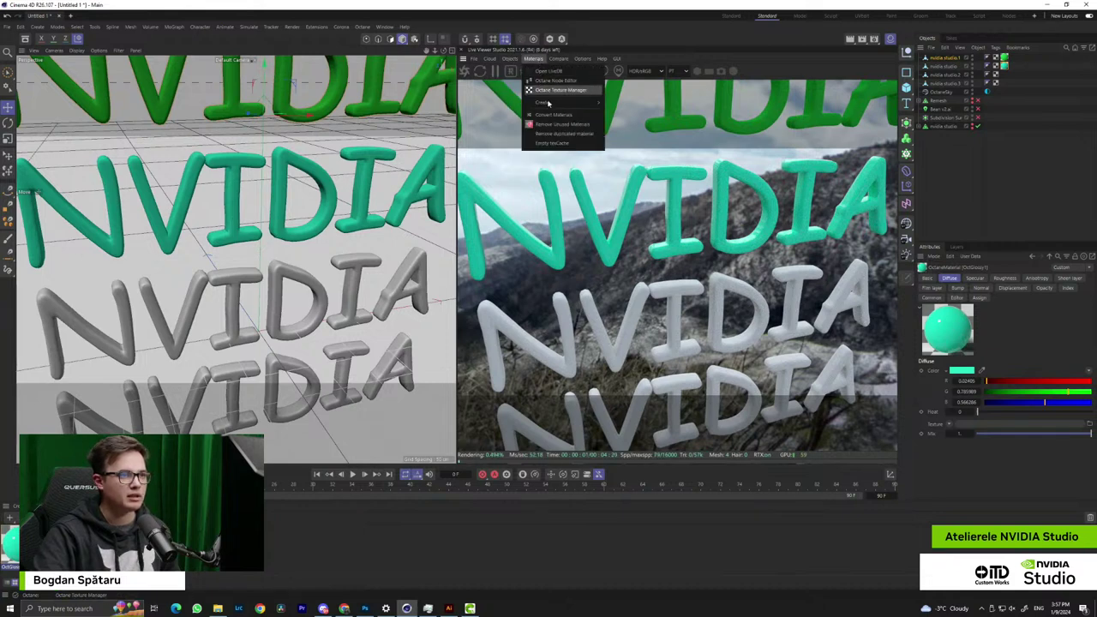
{"action": "mouse_move", "coordinate": [549, 102]}
{"action": "left_click", "coordinate": [635, 132]}
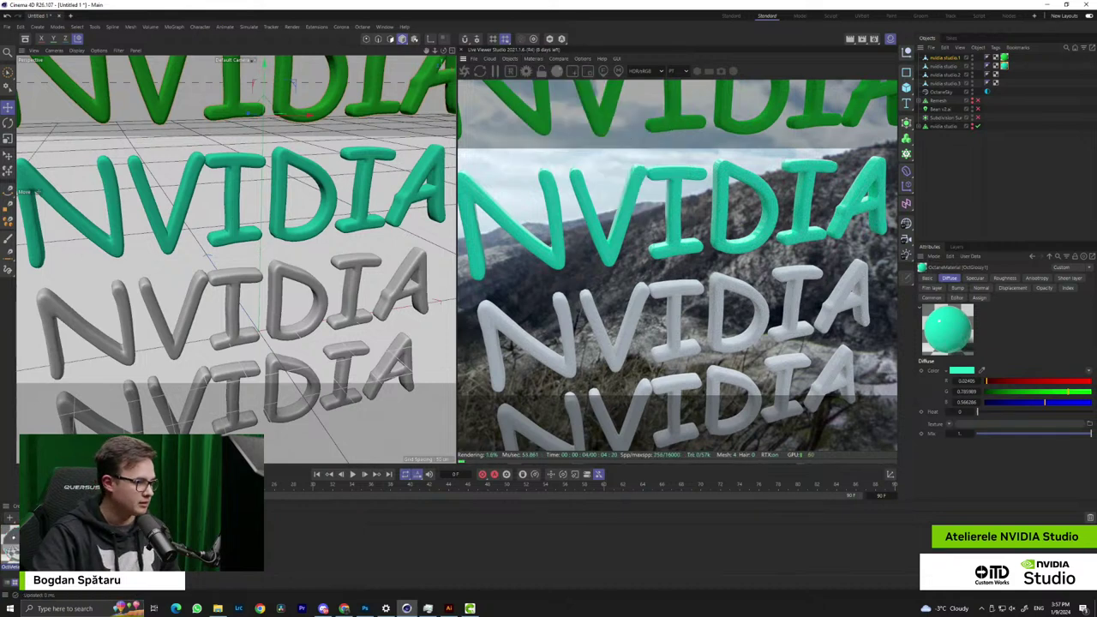
{"action": "left_click_drag", "start_coordinate": [188, 315], "coordinate": [190, 315]}
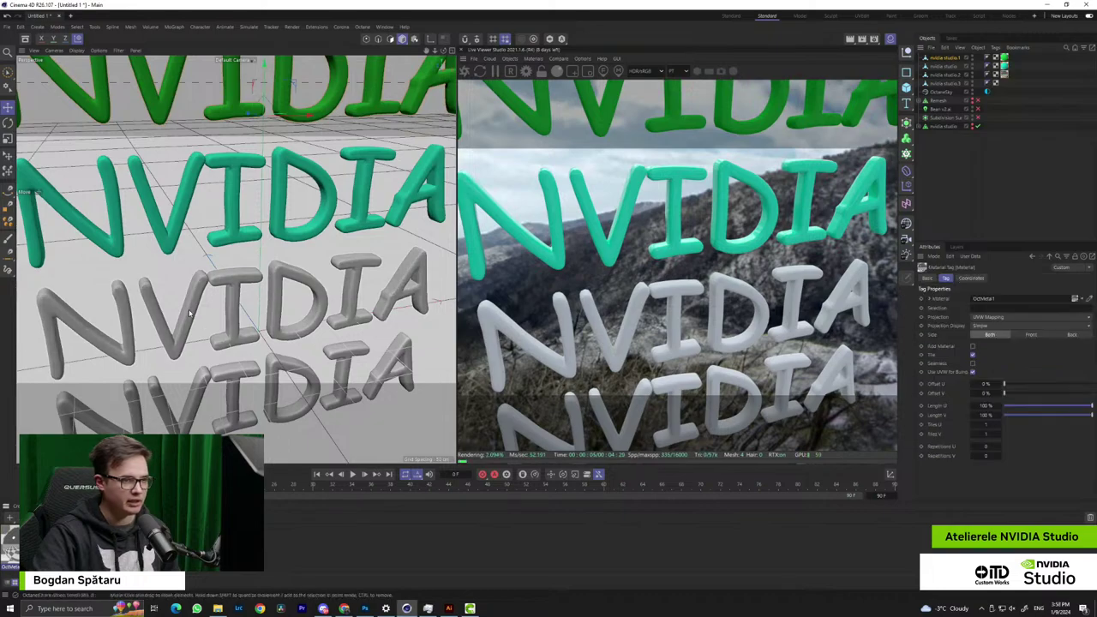
Examine the metallic third row's reflections up close and alongside the other rows
{"action": "mouse_move", "coordinate": [300, 298]}
{"action": "left_mouse_down", "text": "alt"}
{"action": "mouse_move", "coordinate": [259, 251]}
{"action": "mouse_move", "coordinate": [309, 286]}
{"action": "left_mouse_up", "text": "alt"}
{"action": "middle_click_drag", "start_coordinate": [309, 286], "coordinate": [107, 206], "text": "alt"}
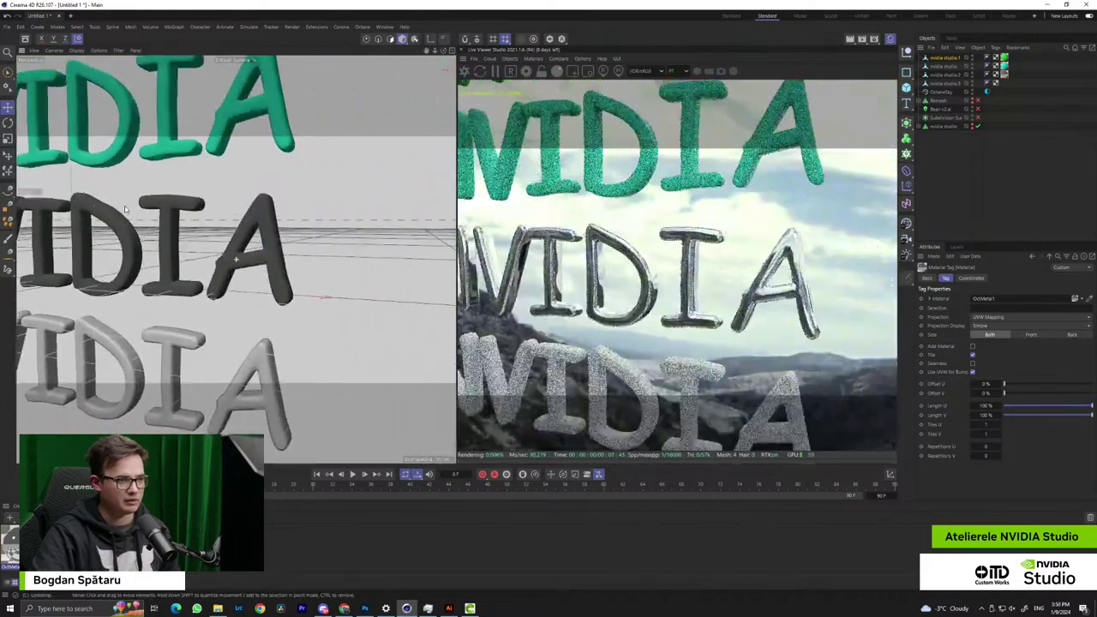
{"action": "right_click_drag", "start_coordinate": [221, 235], "coordinate": [296, 270], "text": "alt"}
{"action": "left_click_drag", "start_coordinate": [296, 271], "coordinate": [276, 293], "text": "alt"}
{"action": "right_click_drag", "start_coordinate": [276, 293], "coordinate": [139, 307], "text": "alt"}
{"action": "middle_click_drag", "start_coordinate": [140, 307], "coordinate": [257, 288], "text": "alt"}
{"action": "left_click_drag", "start_coordinate": [257, 288], "coordinate": [375, 276], "text": "alt"}
Set the Metallic material's specular to 1 and its roughness to about 0.158, and inspect the third row up close
{"action": "left_click", "coordinate": [10, 542]}
{"action": "left_click", "coordinate": [975, 278]}
{"action": "left_click_drag", "start_coordinate": [1033, 411], "coordinate": [1056, 415]}
{"action": "left_click", "coordinate": [1042, 278]}
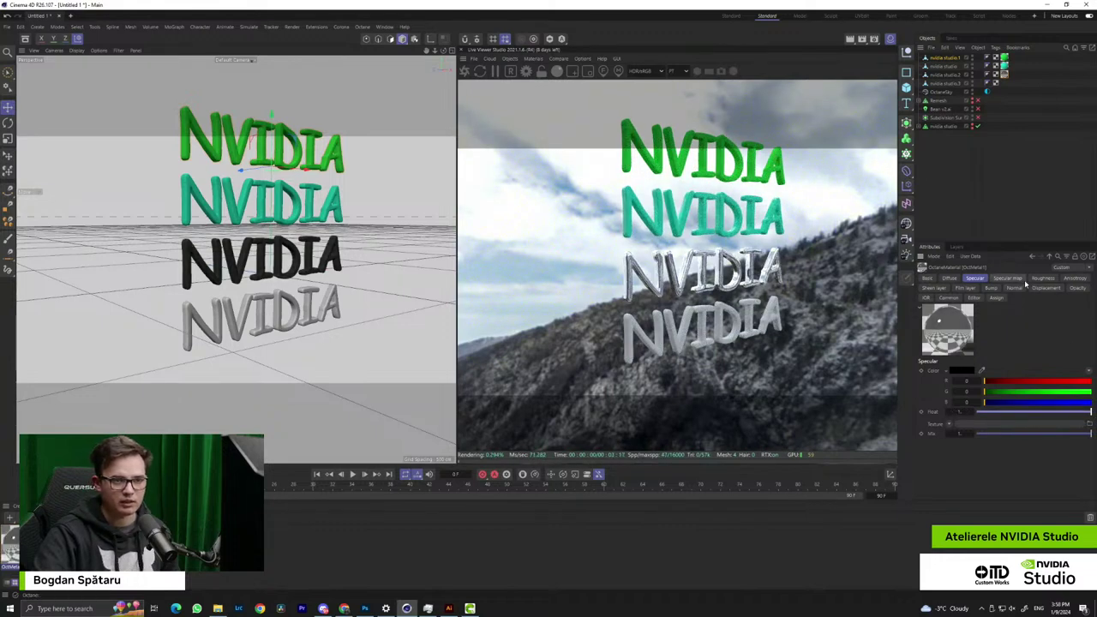
{"action": "left_click_drag", "start_coordinate": [988, 415], "coordinate": [995, 414]}
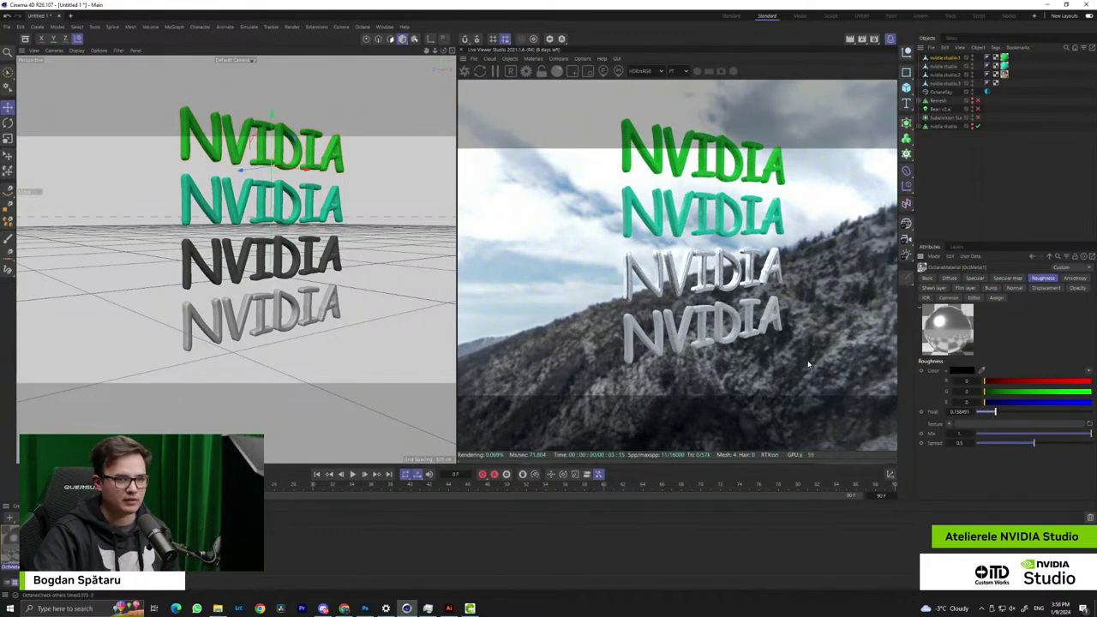
{"action": "right_click_drag", "start_coordinate": [233, 260], "coordinate": [345, 250], "text": "alt"}
{"action": "scroll", "coordinate": [345, 250], "scroll_direction": "up", "scroll_amount": 5}
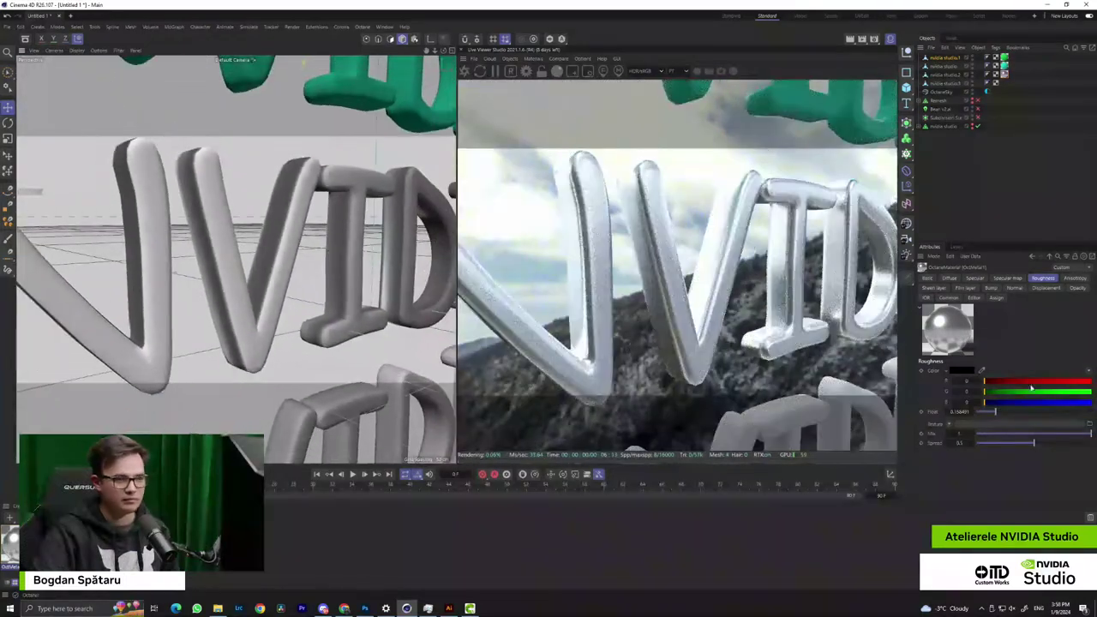
Compare the Metallic material at zero roughness, set its roughness to about 0.094, and inspect the letters
{"action": "left_click_drag", "start_coordinate": [1018, 411], "coordinate": [976, 412]}
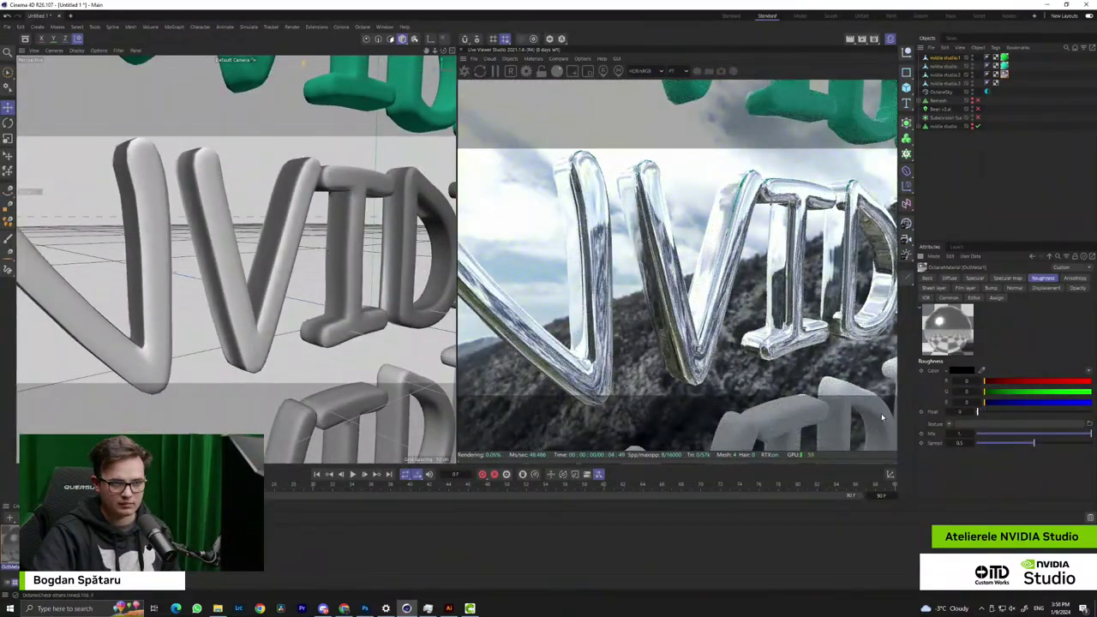
{"action": "left_click_drag", "start_coordinate": [983, 414], "coordinate": [989, 412]}
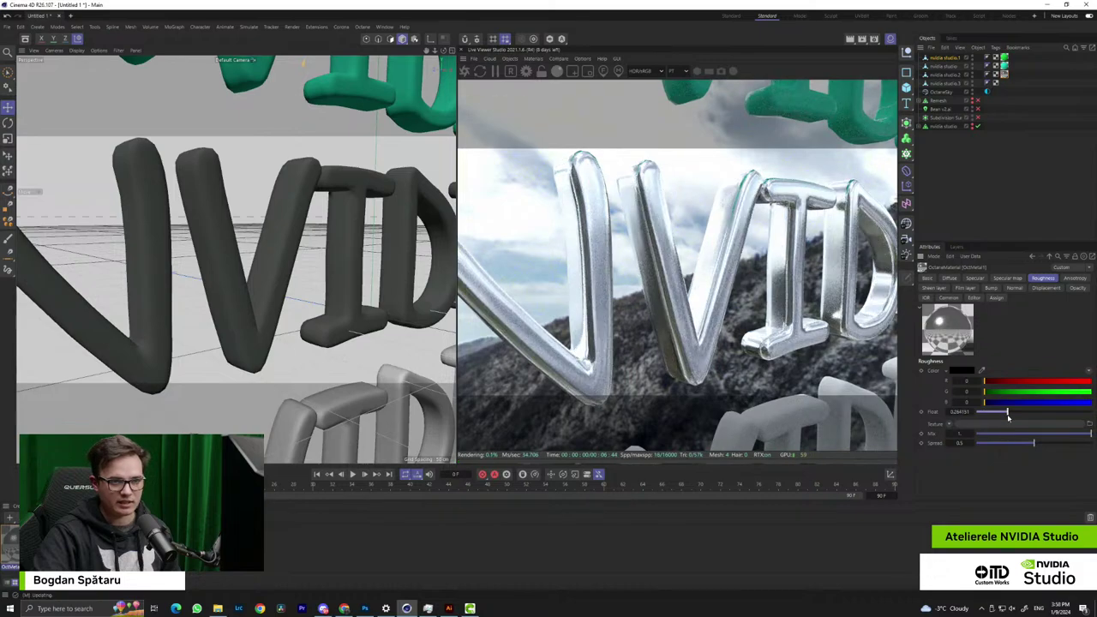
{"action": "mouse_move", "coordinate": [248, 271]}
{"action": "left_mouse_down", "text": "alt"}
{"action": "mouse_move", "coordinate": [296, 263]}
{"action": "mouse_move", "coordinate": [266, 265]}
{"action": "left_mouse_up", "text": "alt"}
{"action": "right_click_drag", "start_coordinate": [246, 274], "coordinate": [302, 270], "text": "alt"}
{"action": "scroll", "coordinate": [301, 271], "scroll_direction": "up", "scroll_amount": 8}
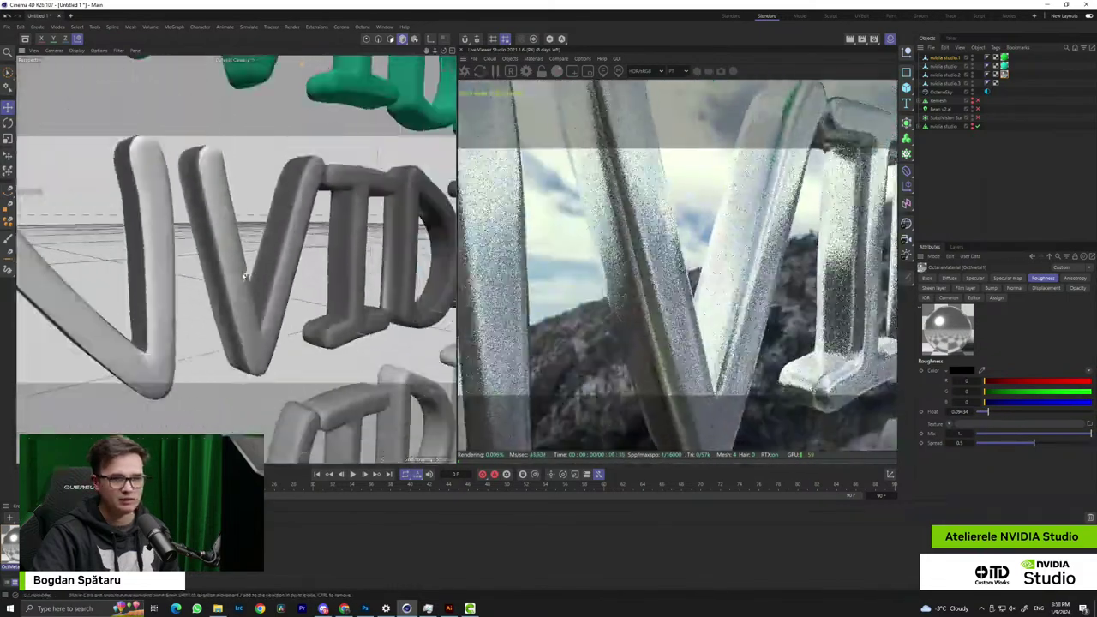
Create an Octane Specular material and apply it to the fourth row of lettering
{"action": "left_click", "coordinate": [532, 59]}
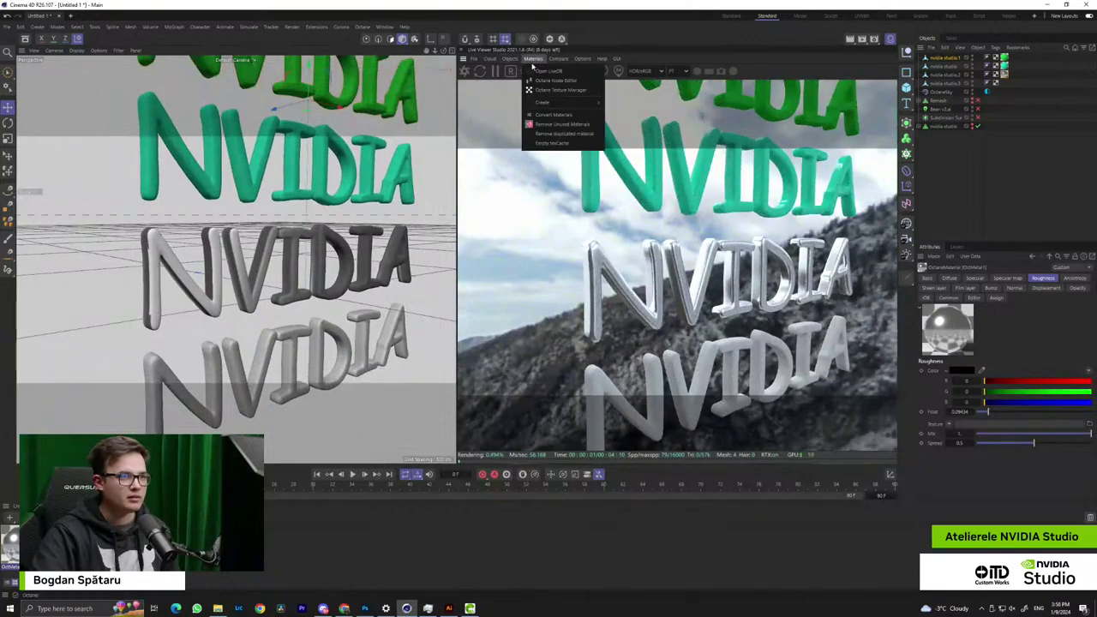
{"action": "mouse_move", "coordinate": [565, 102]}
{"action": "left_click", "coordinate": [657, 123]}
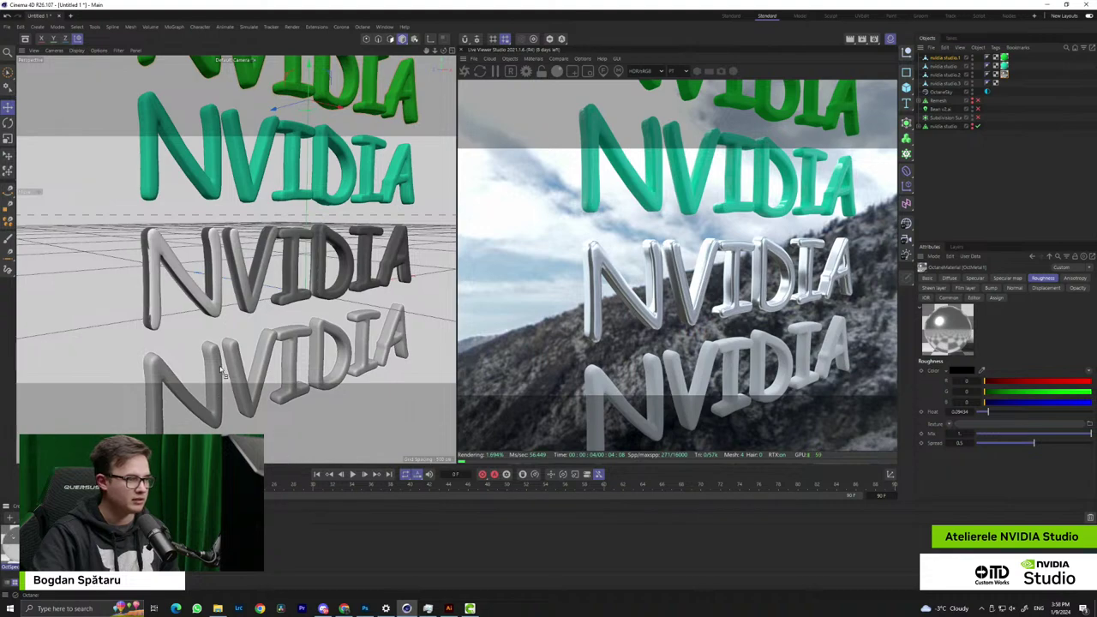
{"action": "left_click_drag", "start_coordinate": [212, 361], "coordinate": [212, 363]}
Examine the refractions in the fourth row's glass letters from close up and farther away
{"action": "middle_click_drag", "start_coordinate": [257, 364], "coordinate": [239, 272], "text": "alt"}
{"action": "left_click_drag", "start_coordinate": [257, 282], "coordinate": [430, 343], "text": "alt"}
{"action": "scroll", "coordinate": [296, 321], "scroll_direction": "up", "scroll_amount": 5}
{"action": "scroll", "coordinate": [296, 322], "scroll_direction": "down", "scroll_amount": 3}
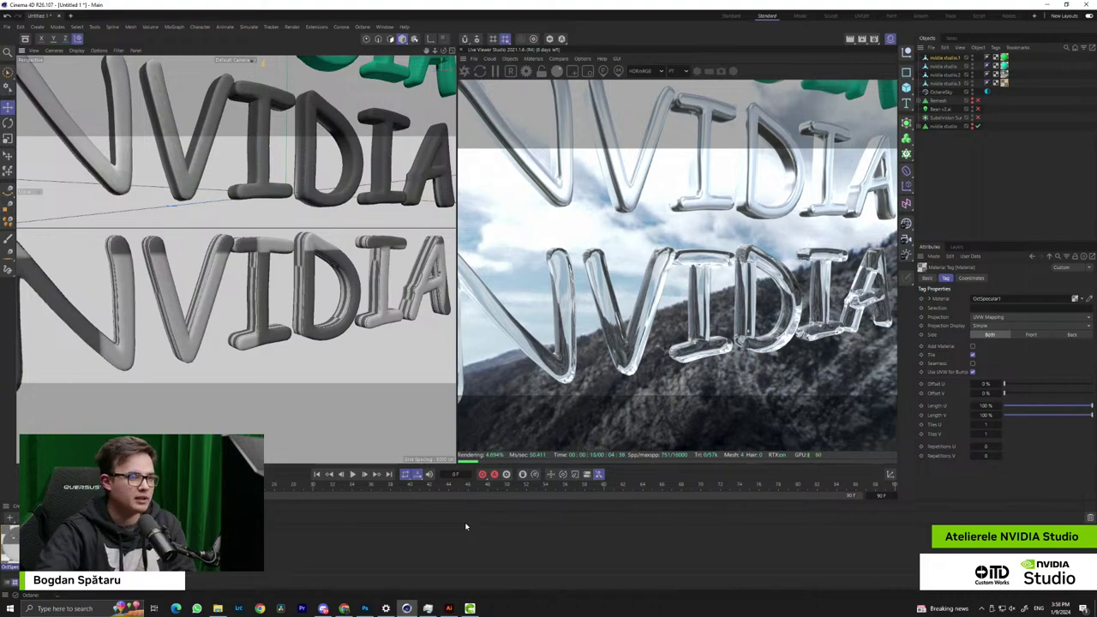
{"action": "scroll", "coordinate": [317, 298], "scroll_direction": "up", "scroll_amount": 8}
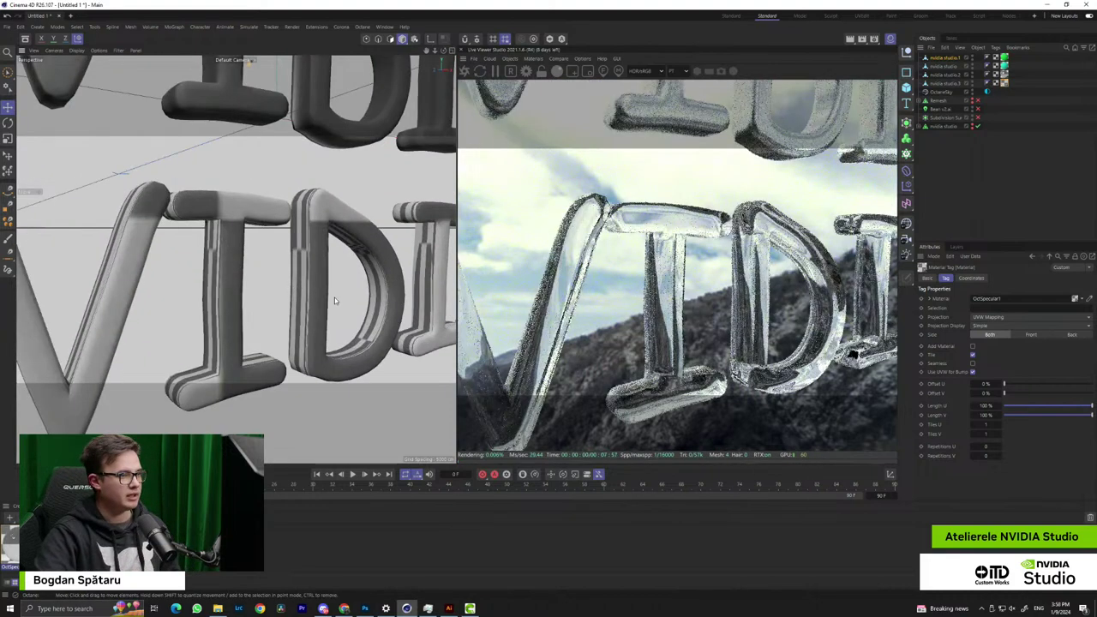
{"action": "scroll", "coordinate": [303, 312], "scroll_direction": "down", "scroll_amount": 6}
{"action": "scroll", "coordinate": [302, 312], "scroll_direction": "down", "scroll_amount": 5}
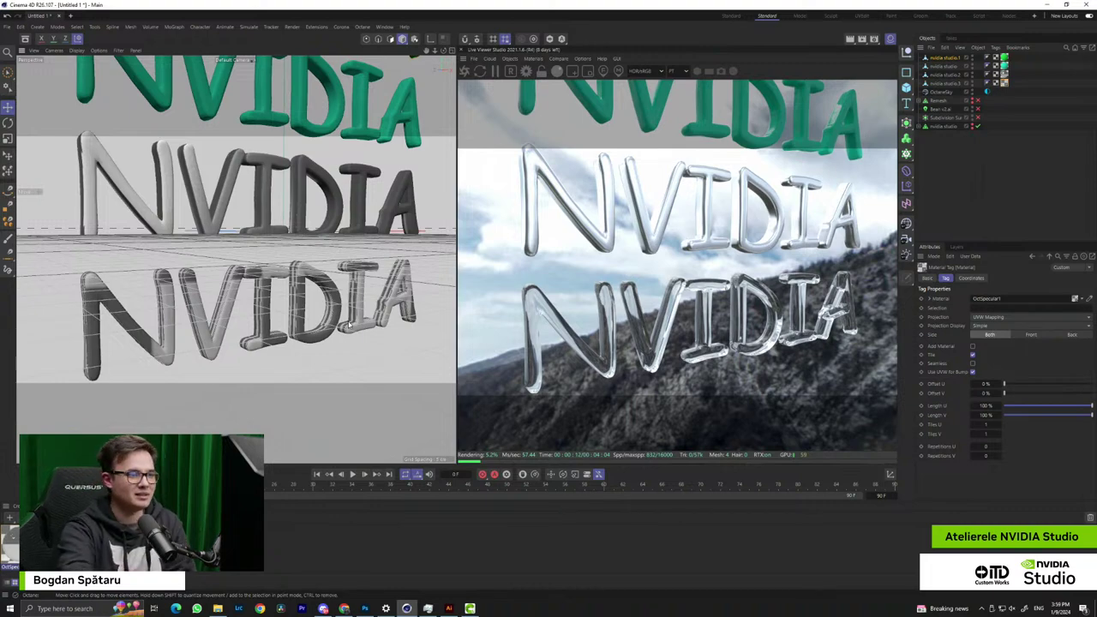
{"action": "scroll", "coordinate": [274, 301], "scroll_direction": "up", "scroll_amount": 9}
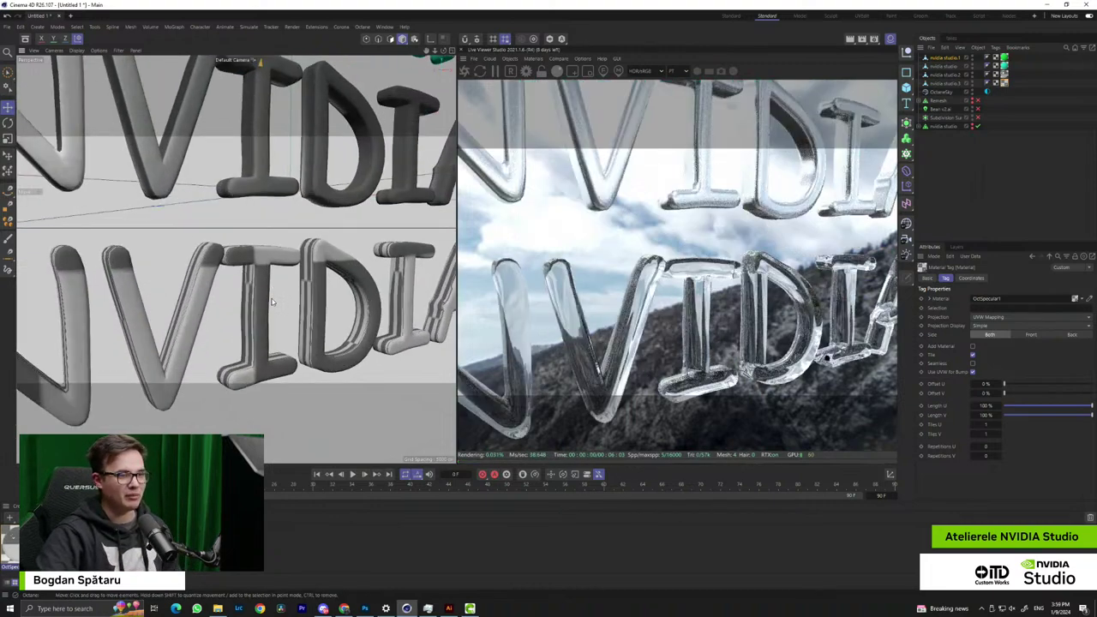
{"action": "scroll", "coordinate": [216, 327], "scroll_direction": "down", "scroll_amount": 7}
Compare the glass row with the metallic, glossy and diffuse rows from several viewpoints
{"action": "middle_click_drag", "start_coordinate": [218, 329], "coordinate": [292, 253], "text": "alt"}
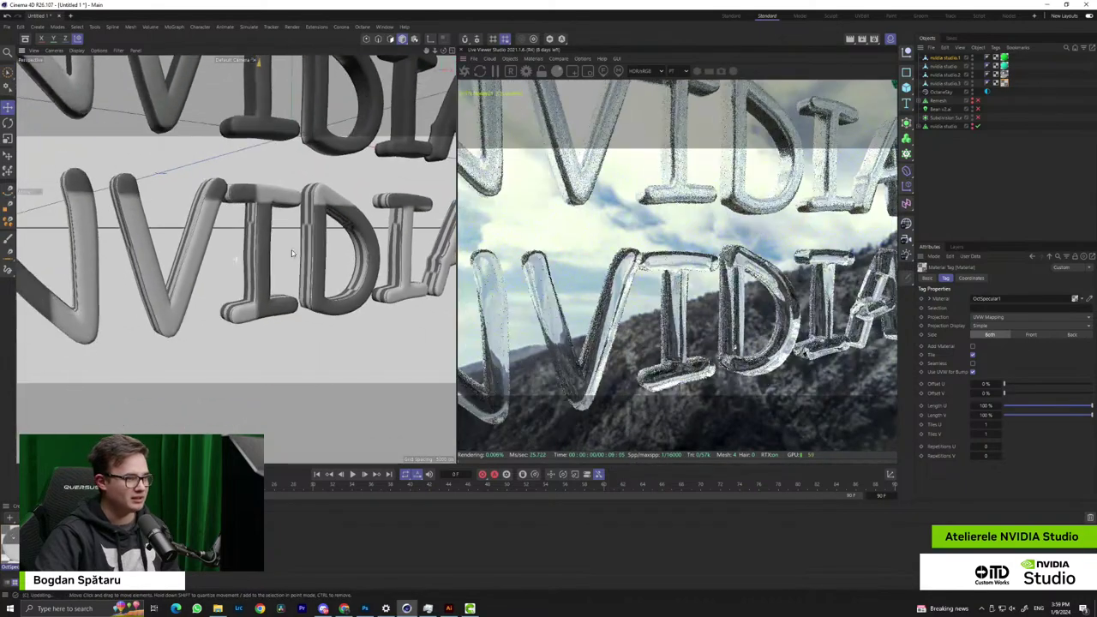
{"action": "left_click_drag", "start_coordinate": [292, 253], "coordinate": [262, 263], "text": "alt"}
{"action": "scroll", "coordinate": [172, 265], "scroll_direction": "down", "scroll_amount": 8}
{"action": "left_click_drag", "start_coordinate": [172, 264], "coordinate": [196, 257], "text": "alt"}
{"action": "scroll", "coordinate": [199, 261], "scroll_direction": "up", "scroll_amount": 5}
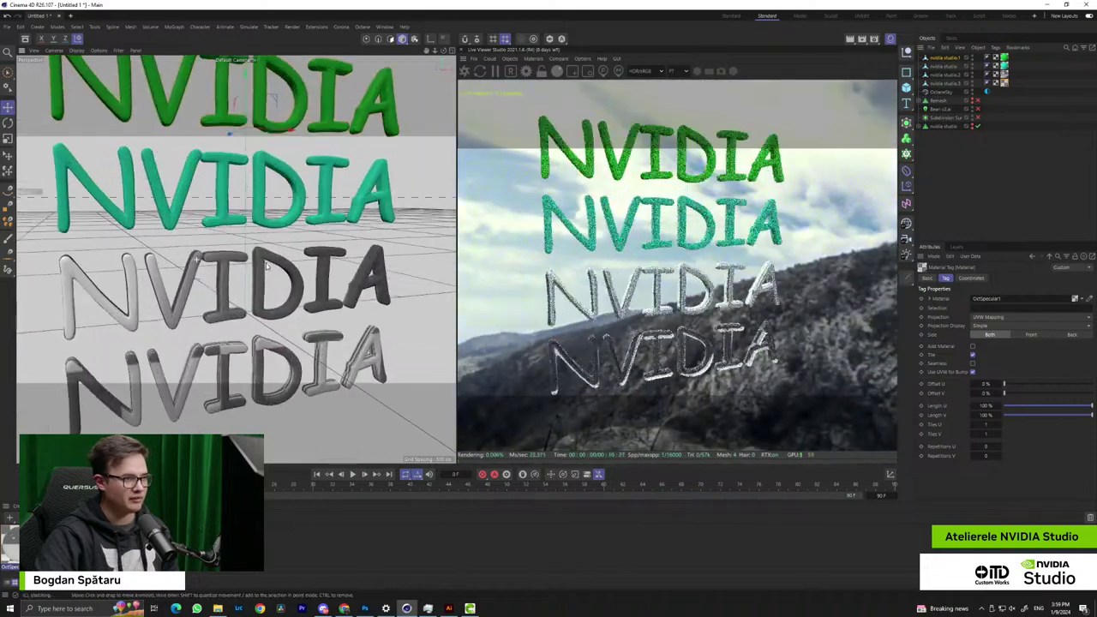
{"action": "middle_click_drag", "start_coordinate": [260, 279], "coordinate": [257, 352], "text": "alt"}
{"action": "scroll", "coordinate": [315, 349], "scroll_direction": "down", "scroll_amount": 3}
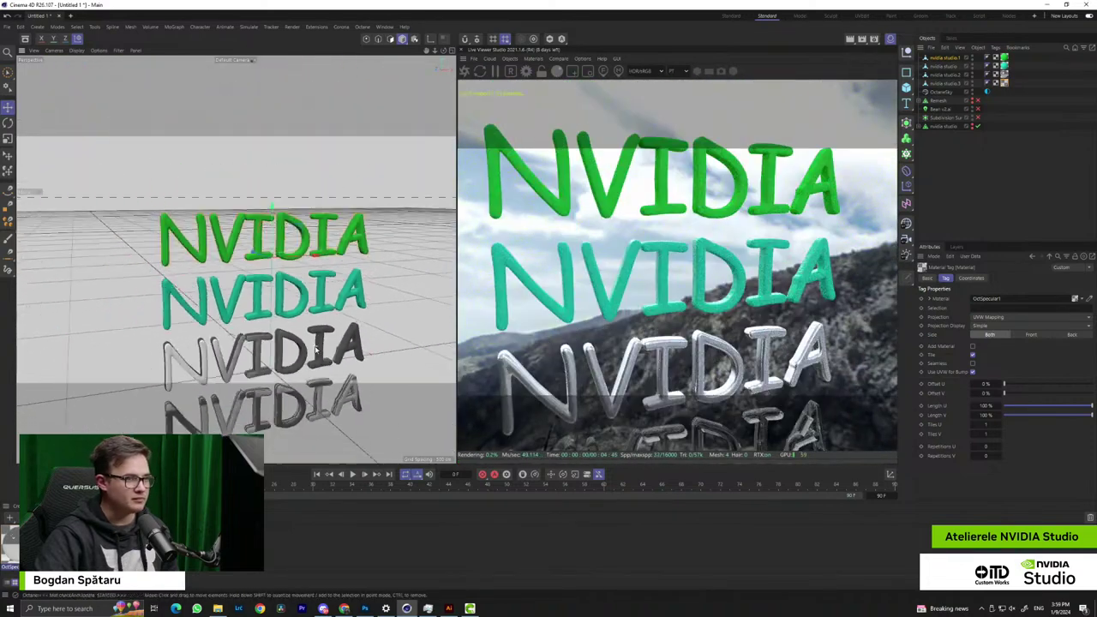
Try to place a raised copy of the green lettering beside the original, and undo the changes
{"action": "left_click", "coordinate": [283, 239]}
{"action": "middle_click_drag", "start_coordinate": [336, 378], "coordinate": [276, 411], "text": "alt"}
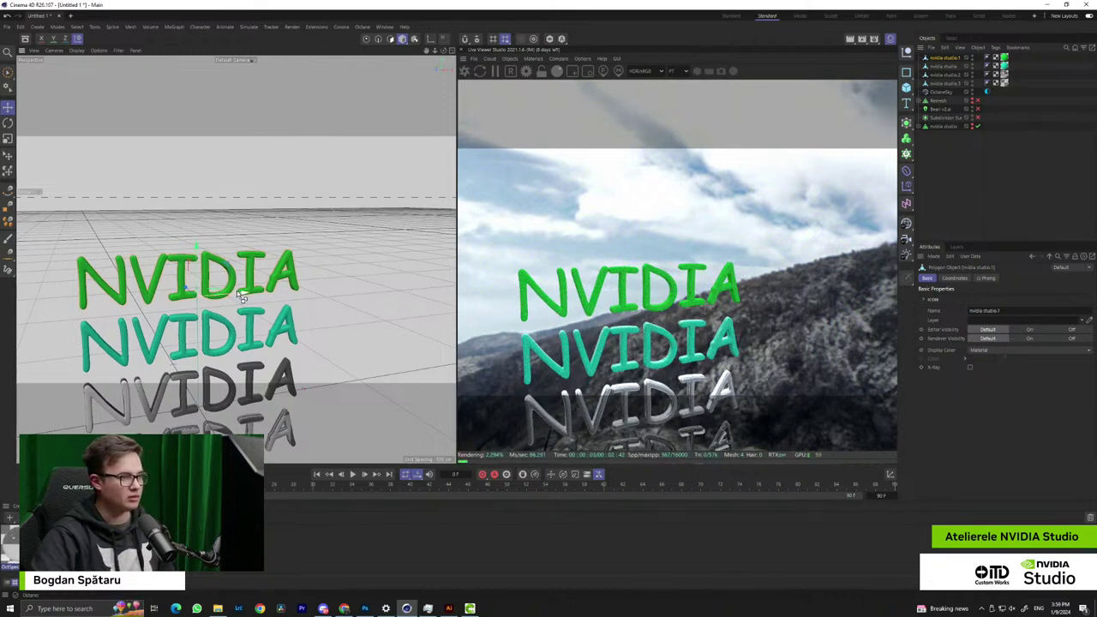
{"action": "left_click_drag", "start_coordinate": [238, 296], "coordinate": [413, 293], "text": "ctrl"}
{"action": "key", "text": "ctrl+z"}
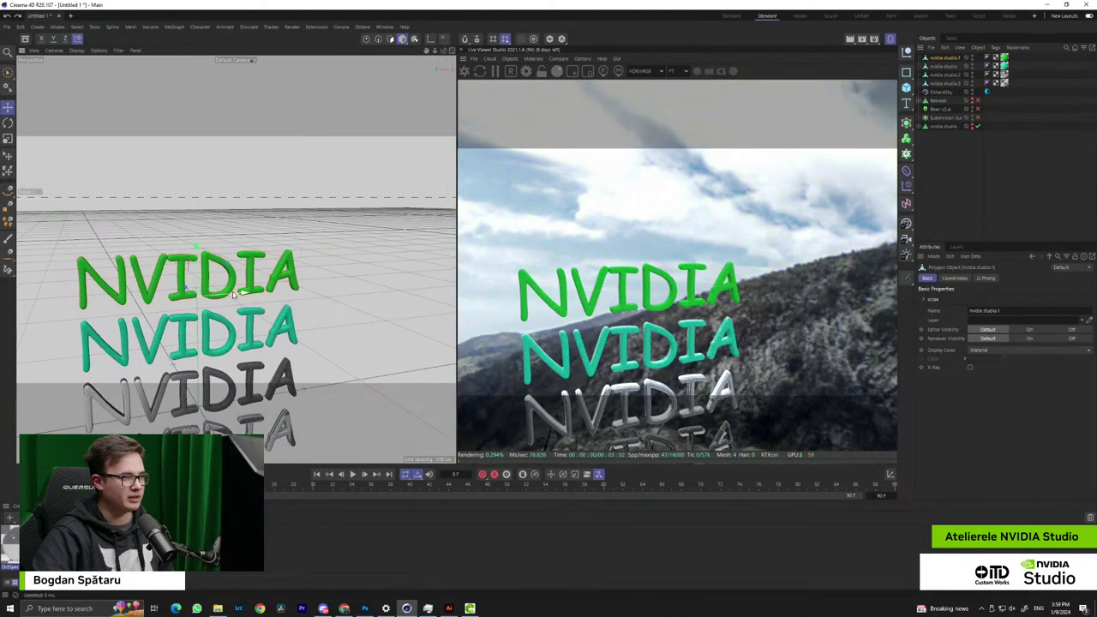
{"action": "left_click_drag", "start_coordinate": [238, 298], "coordinate": [403, 294], "text": "ctrl"}
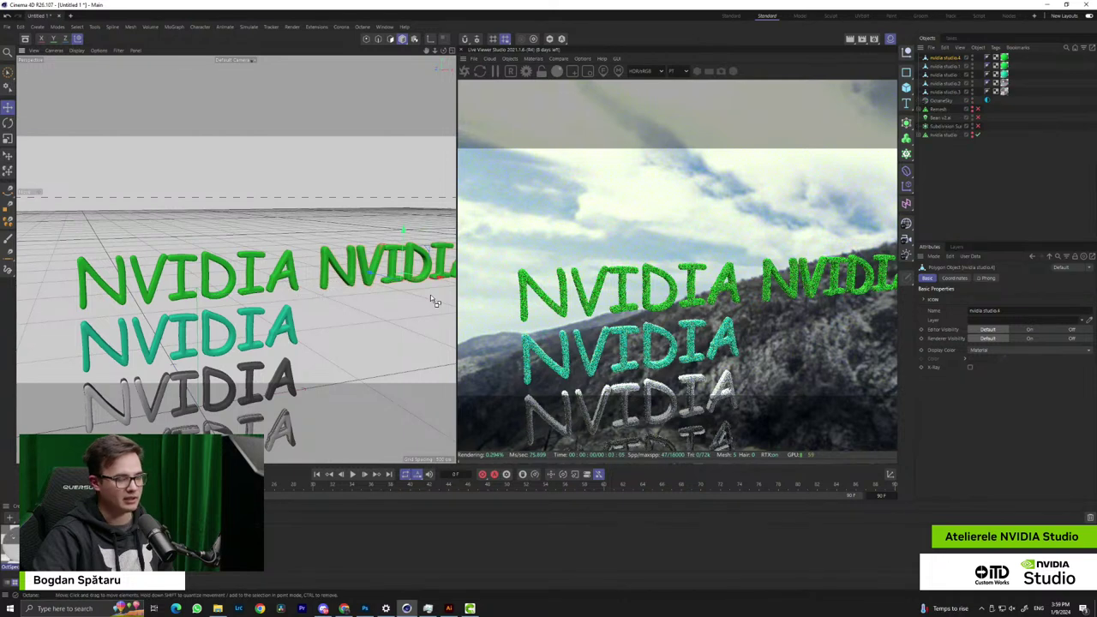
{"action": "left_click_drag", "start_coordinate": [402, 227], "coordinate": [402, 188]}
{"action": "key", "text": "ctrl+z"}
{"action": "key", "text": "ctrl+z"}
{"action": "left_click_drag", "start_coordinate": [237, 271], "coordinate": [237, 264]}
{"action": "key", "text": "ctrl+z"}
Look over all four material rows together and inspect the glass letters V, I and D up close
{"action": "middle_click_drag", "start_coordinate": [320, 338], "coordinate": [318, 227], "text": "alt"}
{"action": "left_click_drag", "start_coordinate": [319, 227], "coordinate": [315, 257], "text": "alt"}
{"action": "scroll", "coordinate": [315, 257], "scroll_direction": "up", "scroll_amount": 8}
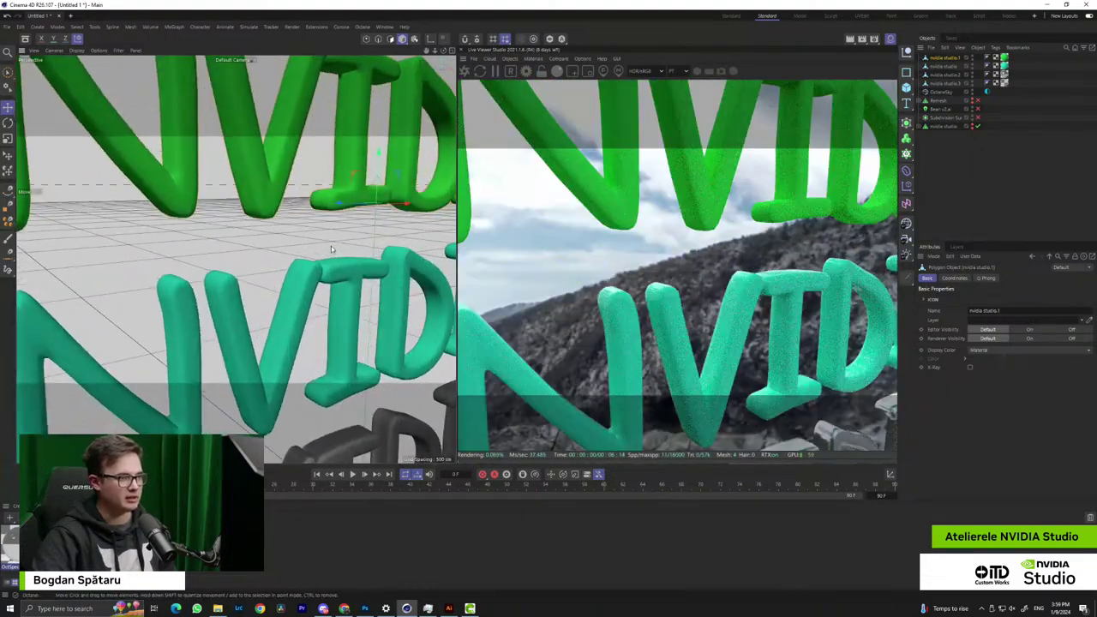
{"action": "scroll", "coordinate": [331, 246], "scroll_direction": "down", "scroll_amount": 8}
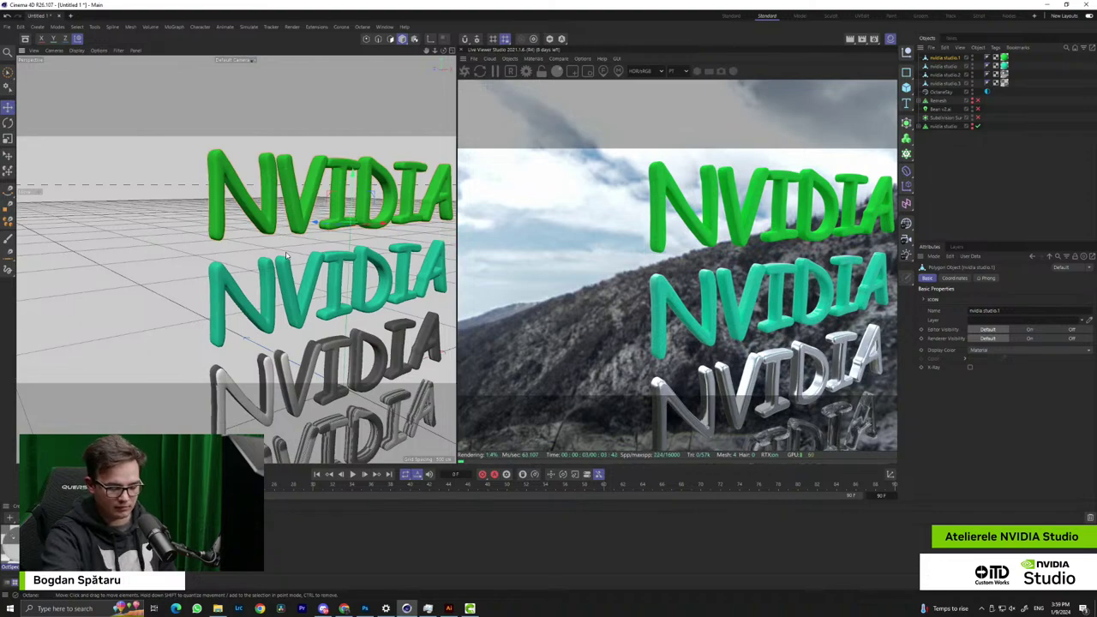
{"action": "middle_click_drag", "start_coordinate": [335, 340], "coordinate": [314, 269], "text": "alt"}
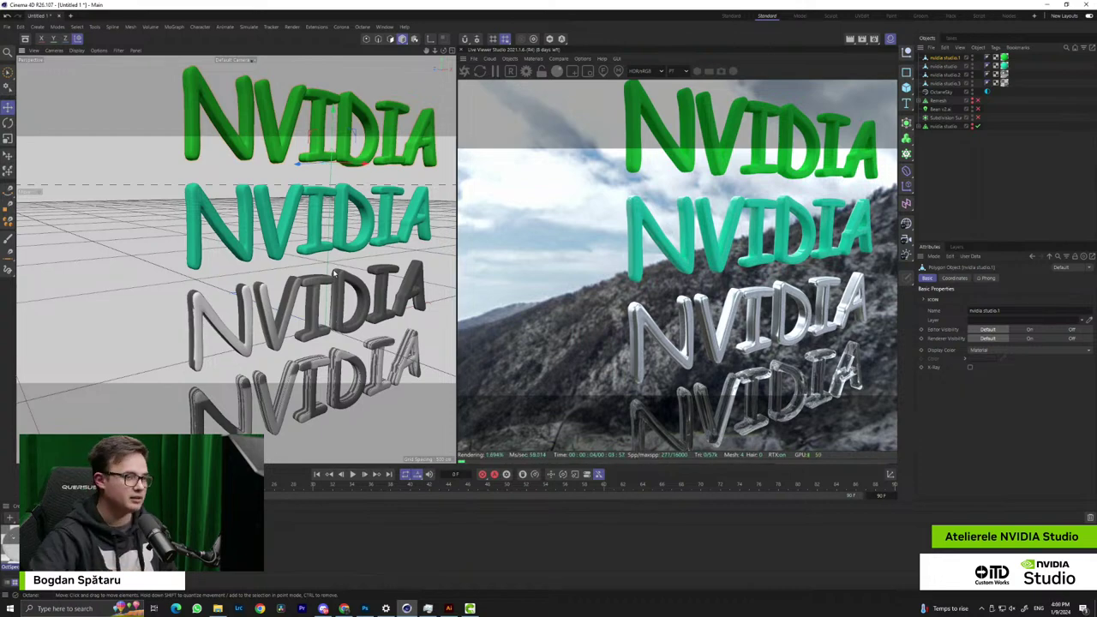
{"action": "scroll", "coordinate": [330, 295], "scroll_direction": "up", "scroll_amount": 10}
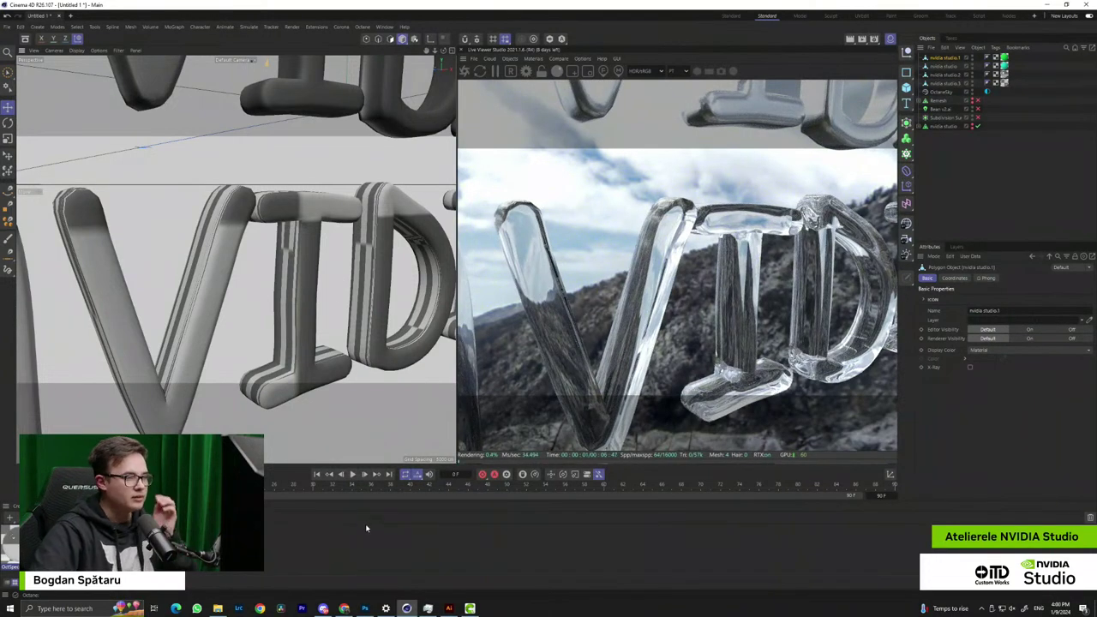
{"action": "mouse_move", "coordinate": [343, 608]}
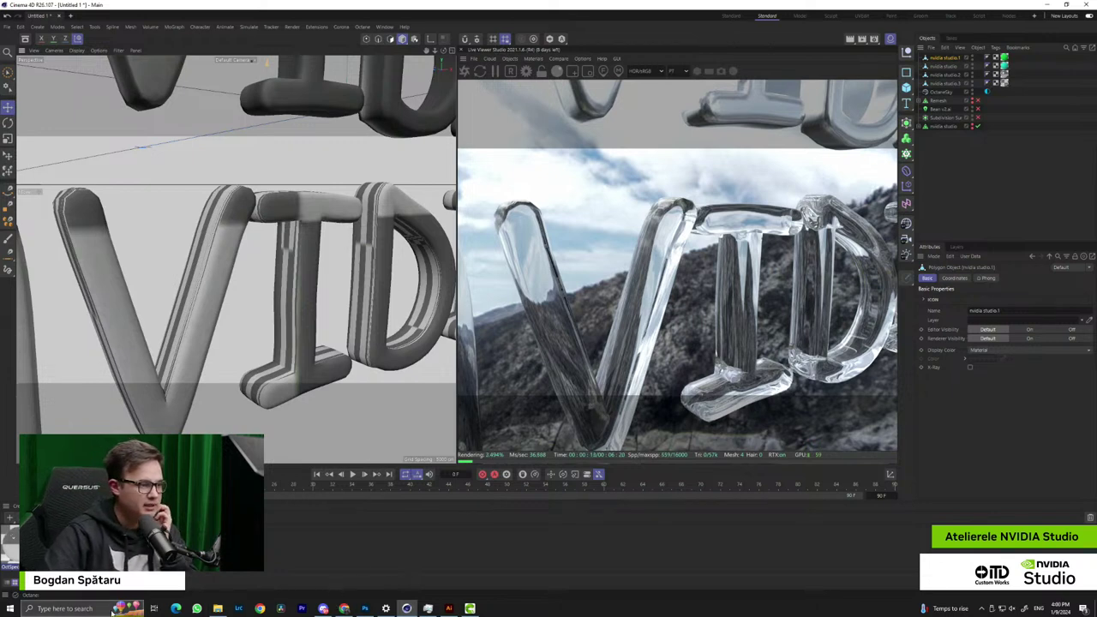
{"action": "left_click", "coordinate": [260, 609]}
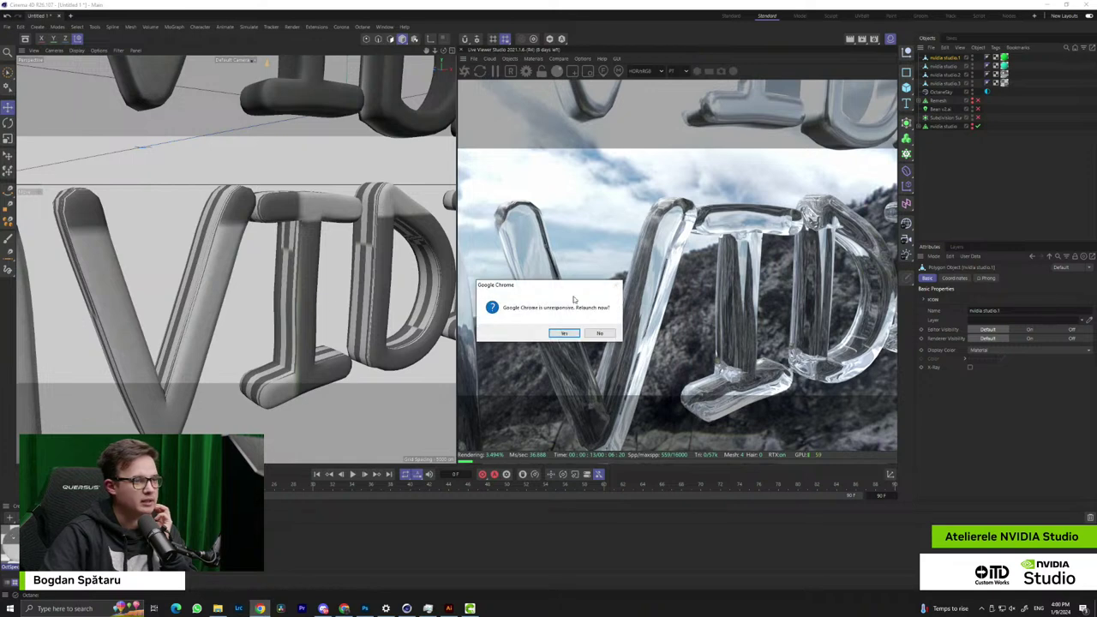
{"action": "left_click", "coordinate": [599, 333]}
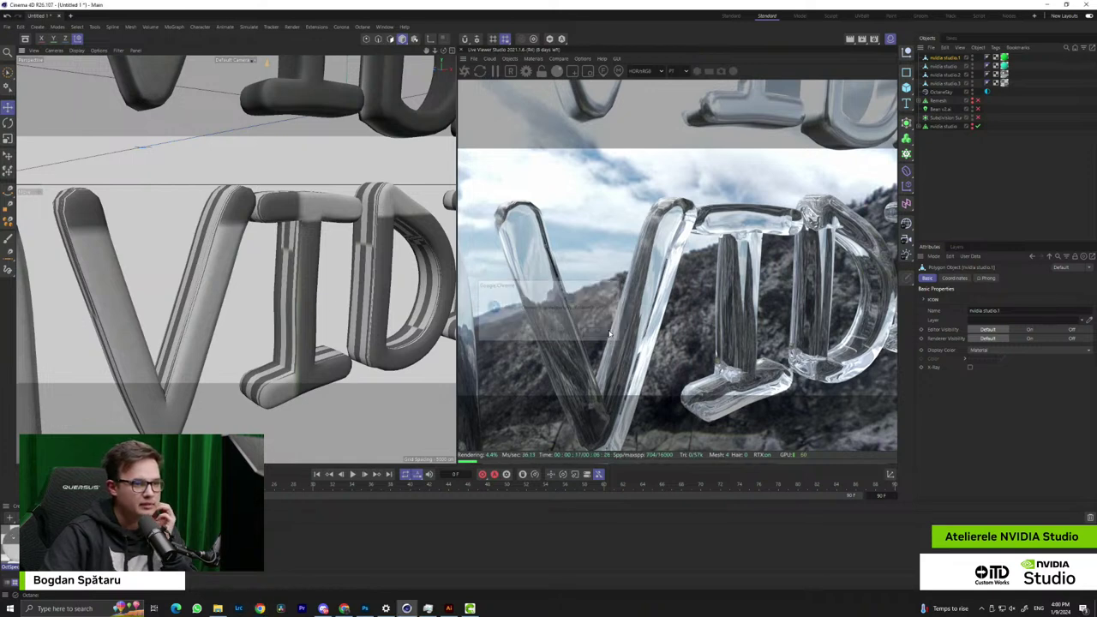
Try several higher index of refraction values on the glass lettering's Octane specular material
{"action": "left_click", "coordinate": [506, 572]}
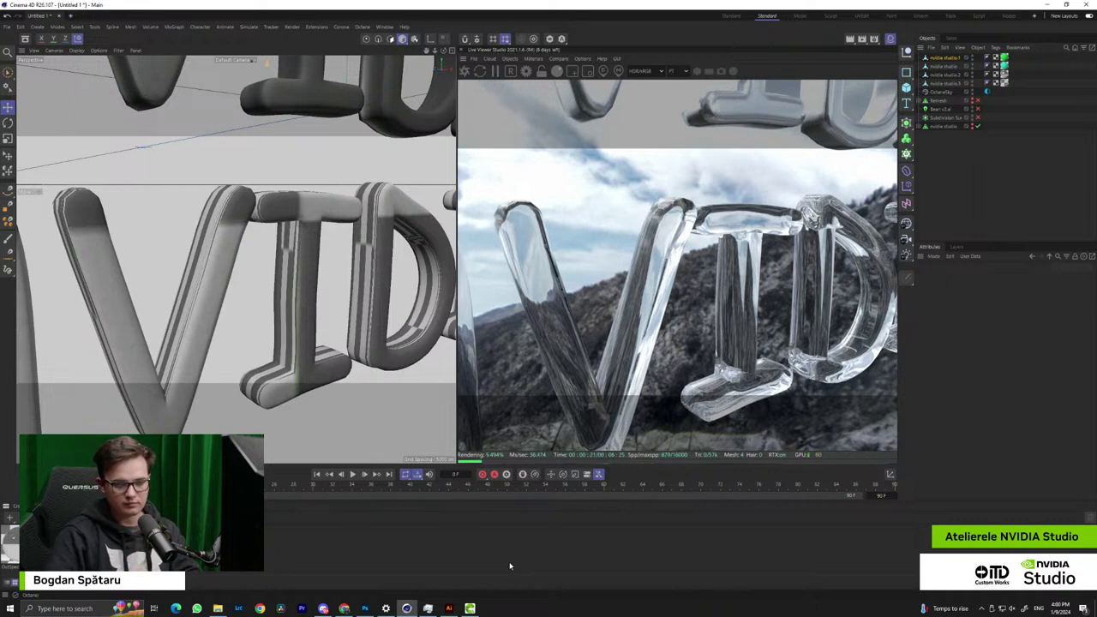
{"action": "left_click", "coordinate": [10, 544]}
{"action": "left_click", "coordinate": [1021, 290]}
{"action": "left_click", "coordinate": [960, 288]}
{"action": "left_click", "coordinate": [1046, 288]}
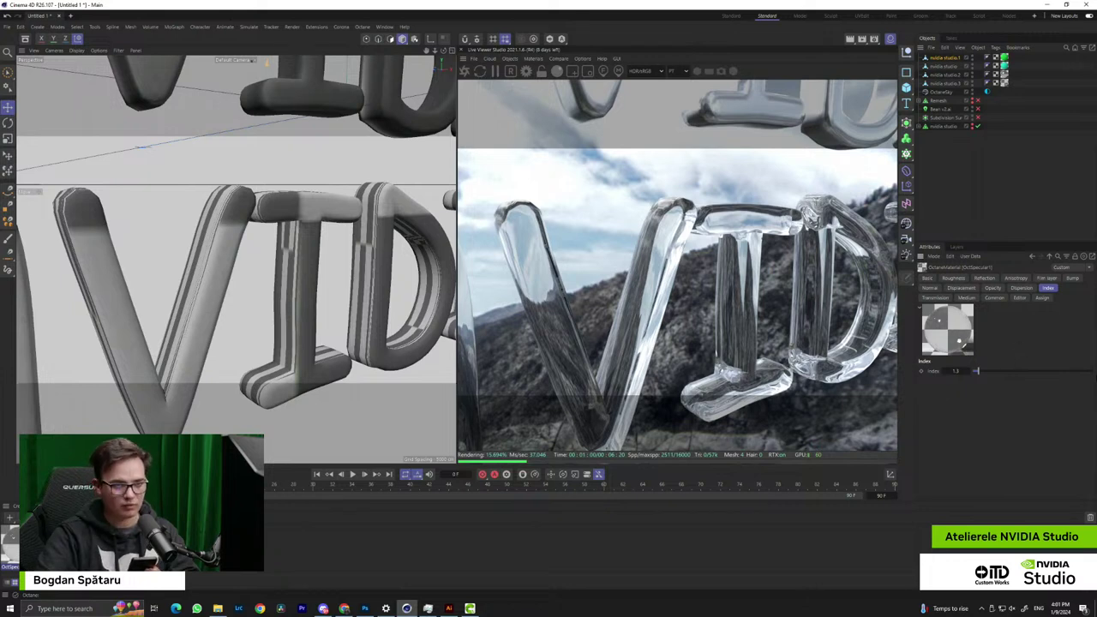
{"action": "left_click_drag", "start_coordinate": [976, 370], "coordinate": [988, 370]}
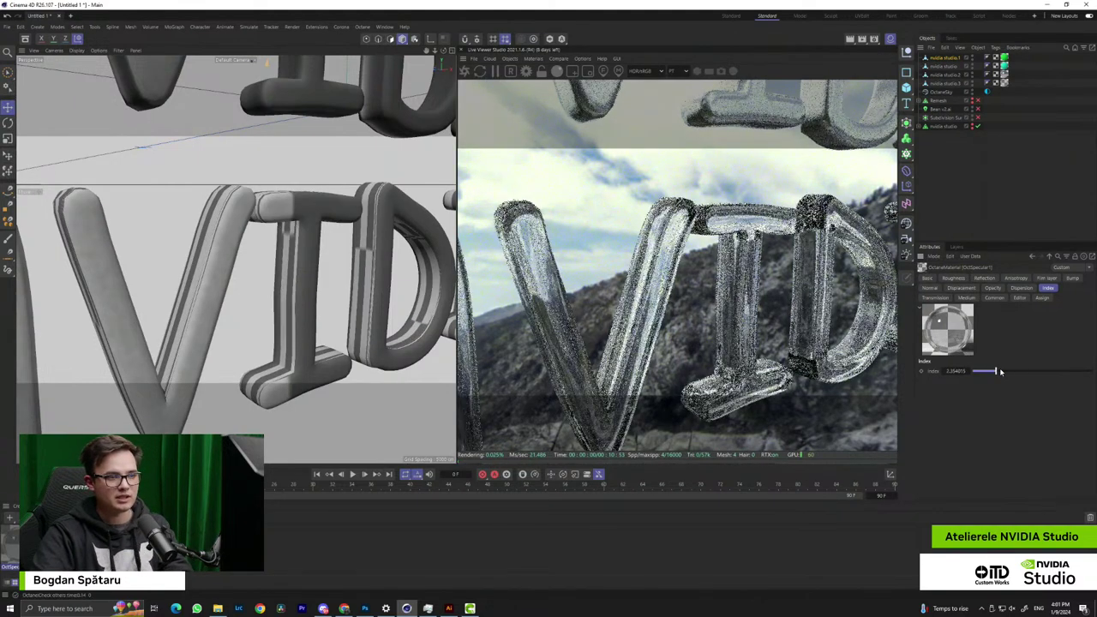
{"action": "left_click_drag", "start_coordinate": [988, 371], "coordinate": [1000, 371]}
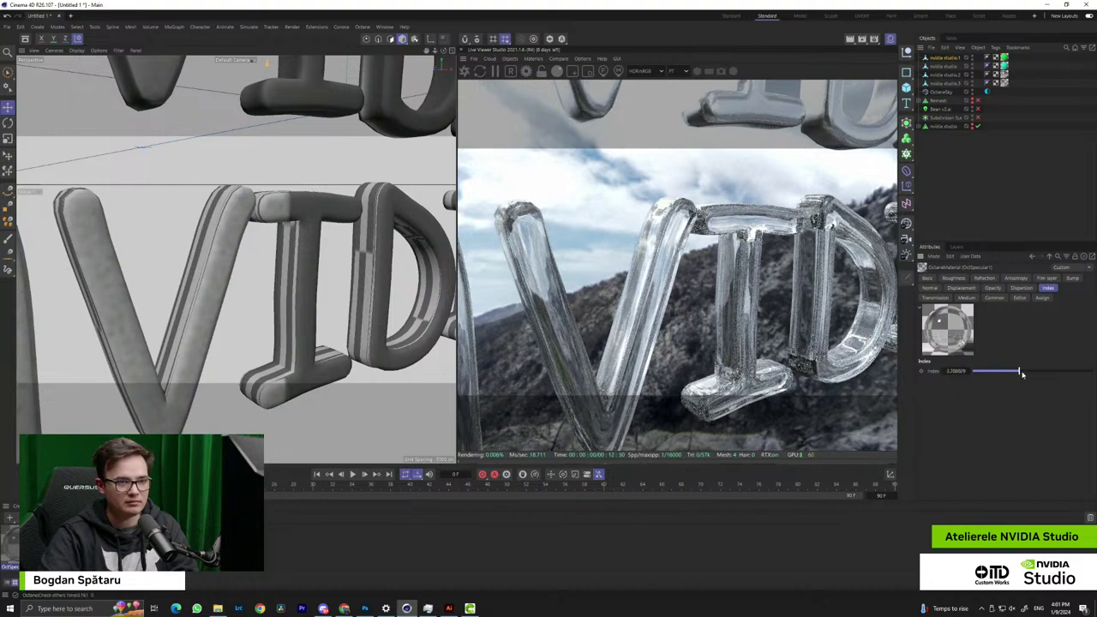
{"action": "left_click_drag", "start_coordinate": [1000, 371], "coordinate": [1014, 370]}
Set the glass specular material's index of refraction to 1.47
{"action": "left_click_drag", "start_coordinate": [1014, 370], "coordinate": [954, 373]}
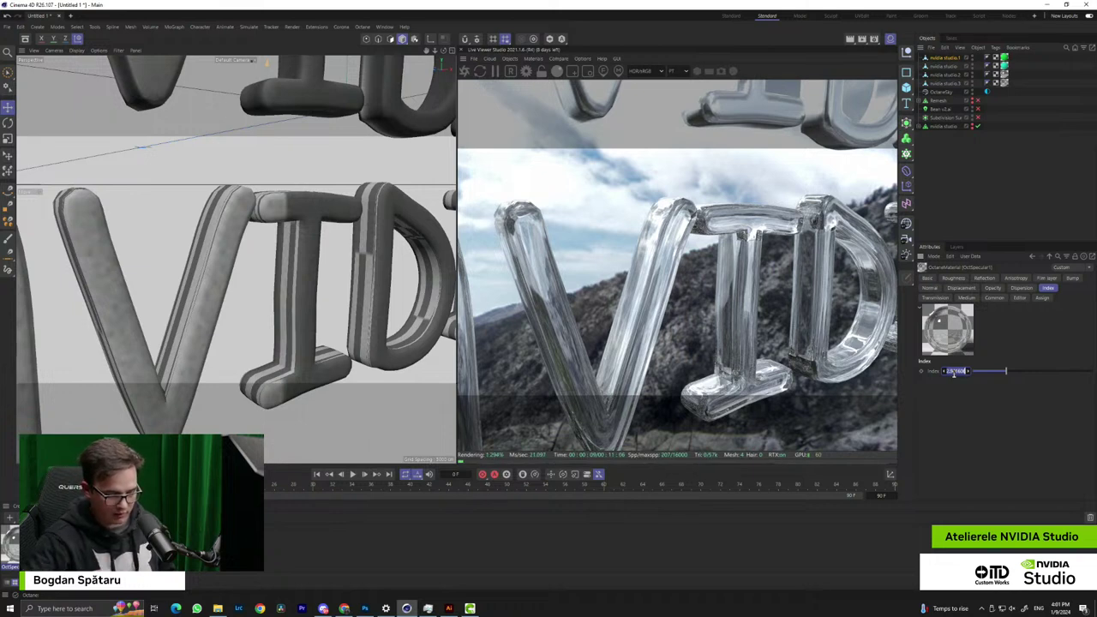
{"action": "type", "text": "1."}
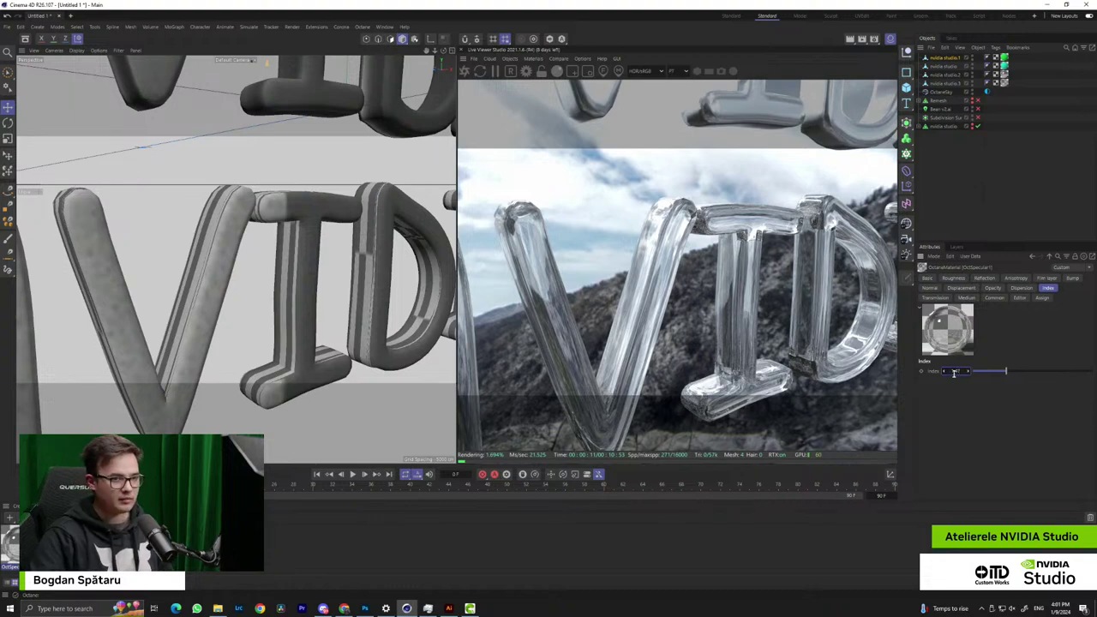
{"action": "key", "text": "Return"}
Try a reddish transmission colour on the specular material and settle on a golden yellow tint for the glass lettering
{"action": "left_click_drag", "start_coordinate": [281, 216], "coordinate": [269, 243], "text": "alt"}
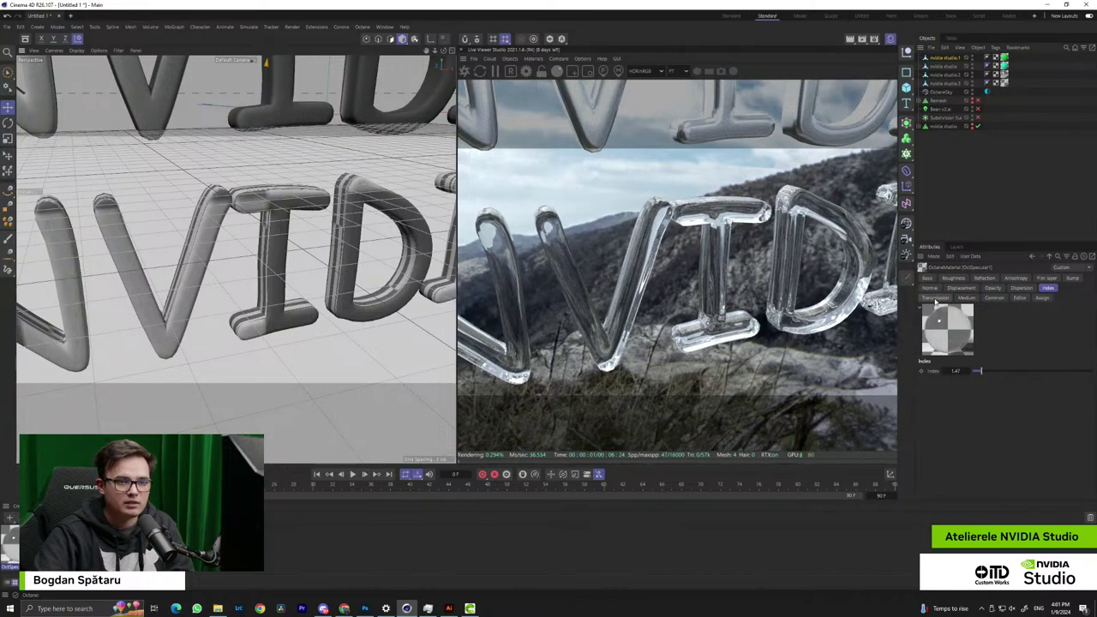
{"action": "left_click", "coordinate": [934, 297]}
{"action": "left_click", "coordinate": [964, 372]}
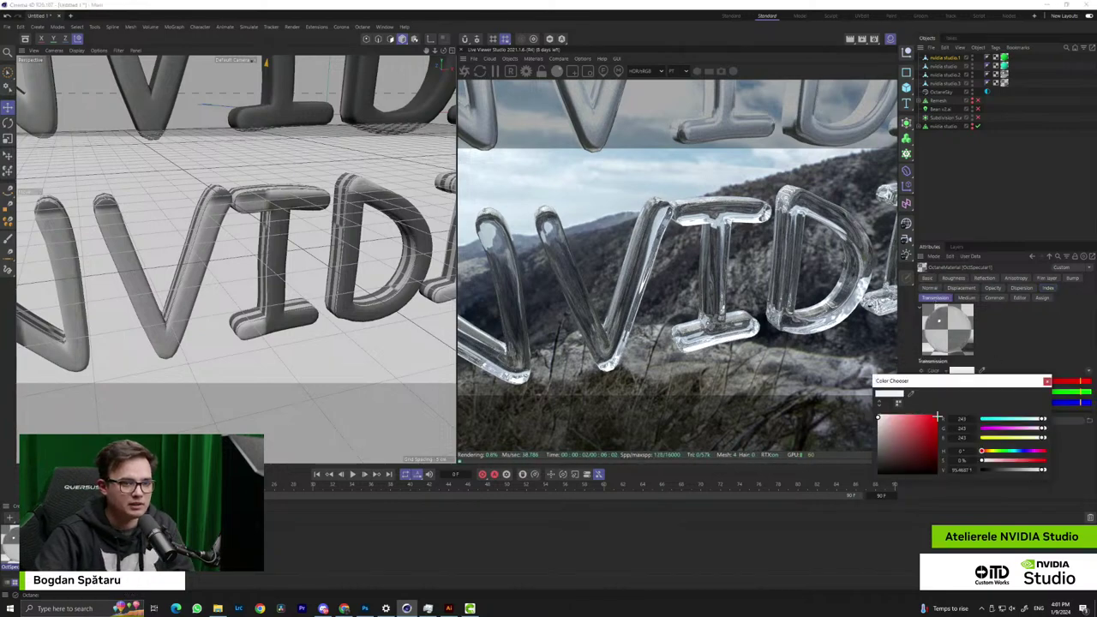
{"action": "left_click", "coordinate": [896, 420]}
{"action": "left_click_drag", "start_coordinate": [895, 420], "coordinate": [910, 426]}
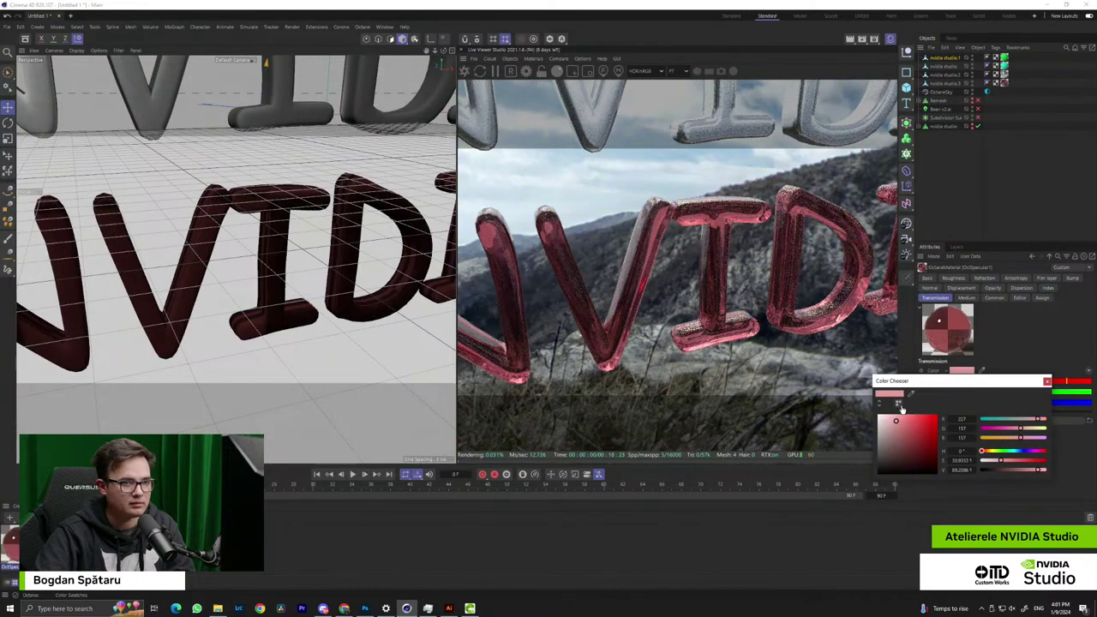
{"action": "left_click_drag", "start_coordinate": [982, 451], "coordinate": [988, 451]}
{"action": "left_click_drag", "start_coordinate": [899, 425], "coordinate": [896, 420]}
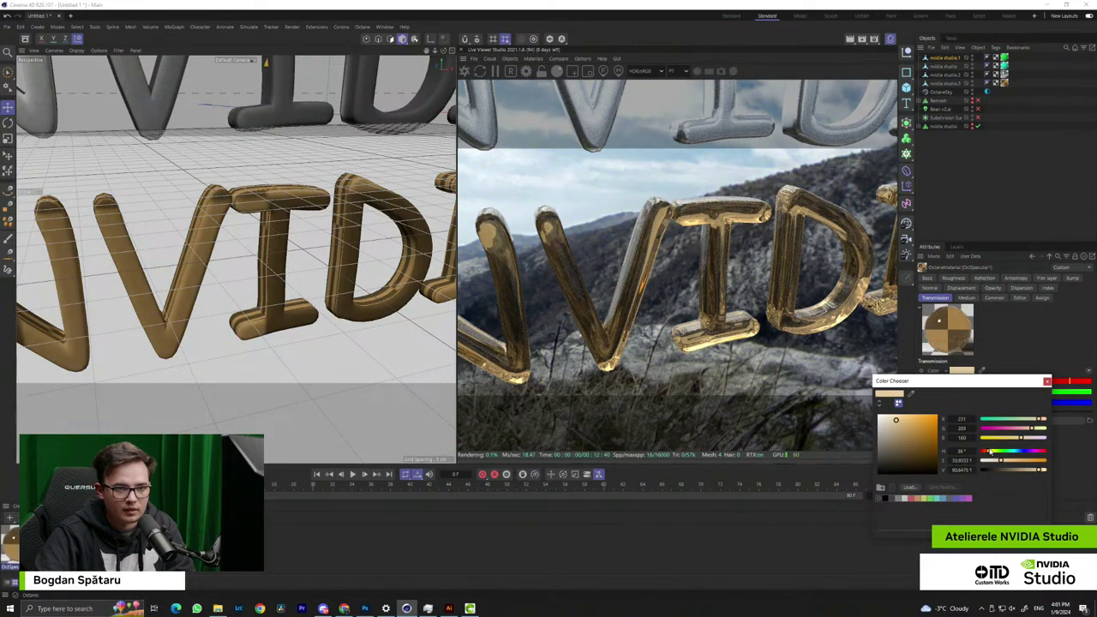
{"action": "left_click_drag", "start_coordinate": [896, 419], "coordinate": [936, 415]}
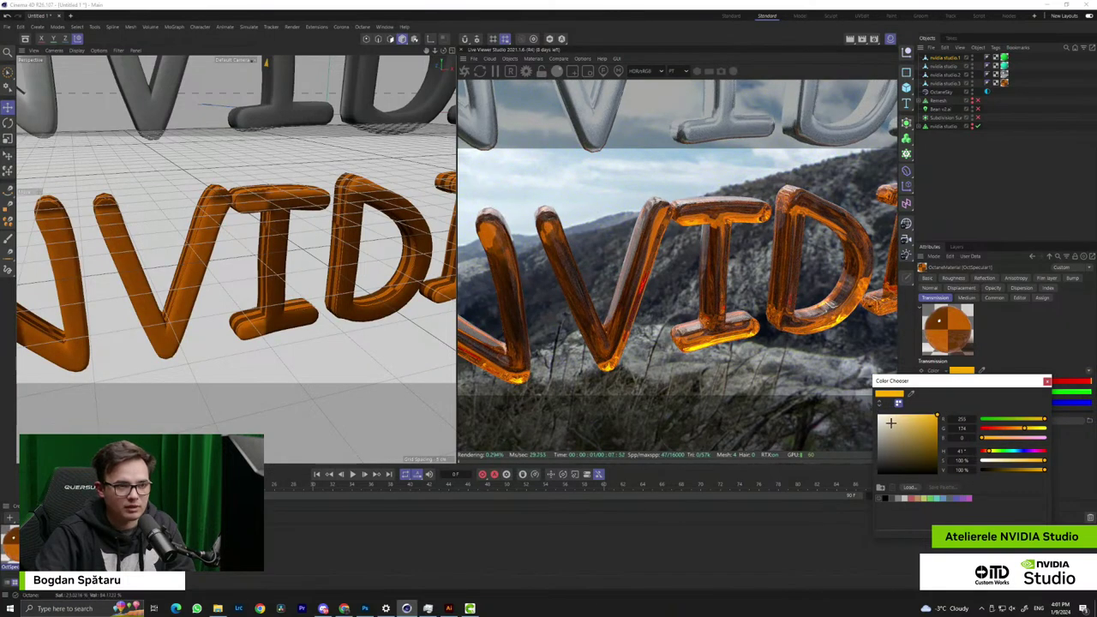
{"action": "left_click_drag", "start_coordinate": [899, 421], "coordinate": [904, 416]}
{"action": "left_click", "coordinate": [1047, 381]}
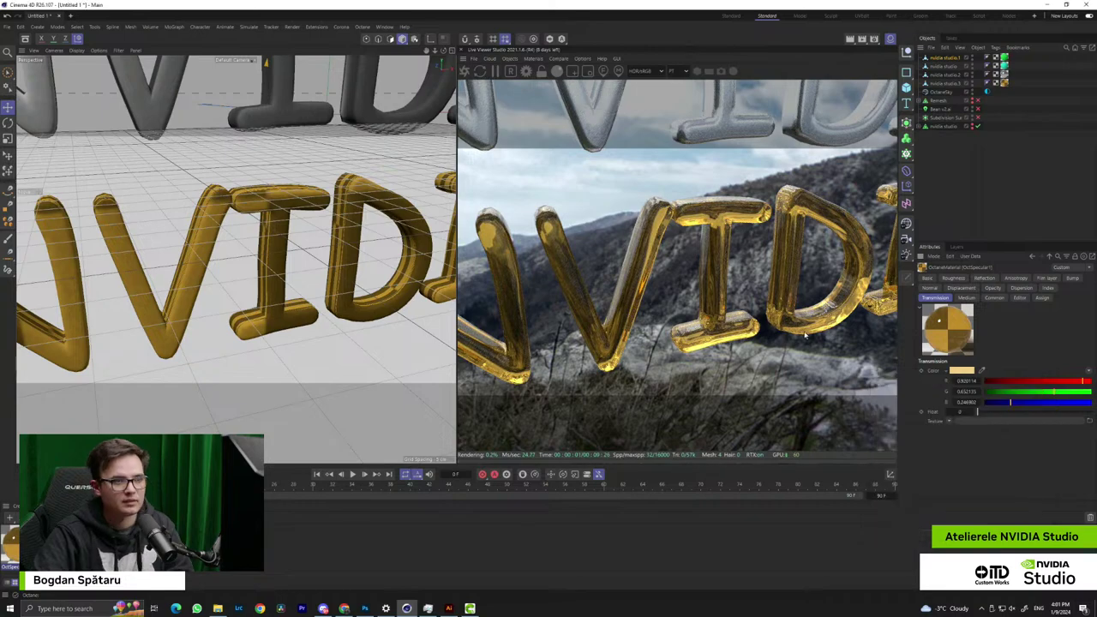
Compare the golden glass row with the metallic and glossy rows, and check the metallic and specular material settings
{"action": "scroll", "coordinate": [266, 283], "scroll_direction": "down", "scroll_amount": 10}
{"action": "left_click_drag", "start_coordinate": [267, 281], "coordinate": [332, 259], "text": "alt"}
{"action": "scroll", "coordinate": [340, 267], "scroll_direction": "up", "scroll_amount": 10}
{"action": "scroll", "coordinate": [324, 280], "scroll_direction": "down", "scroll_amount": 5}
{"action": "middle_click_drag", "start_coordinate": [323, 279], "coordinate": [254, 317], "text": "alt"}
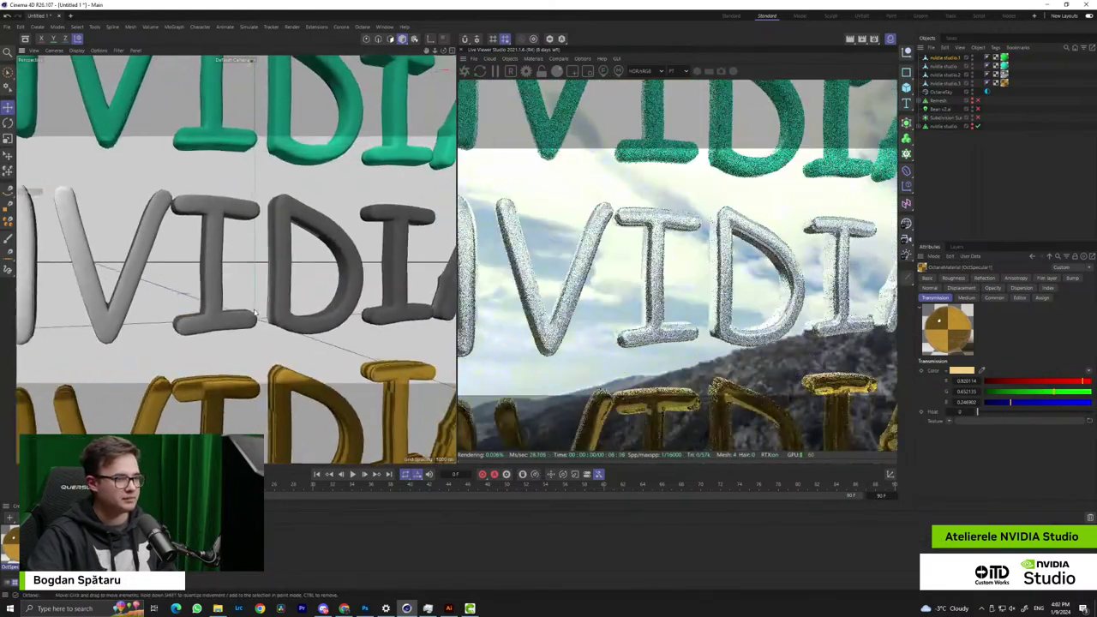
{"action": "left_click", "coordinate": [53, 545]}
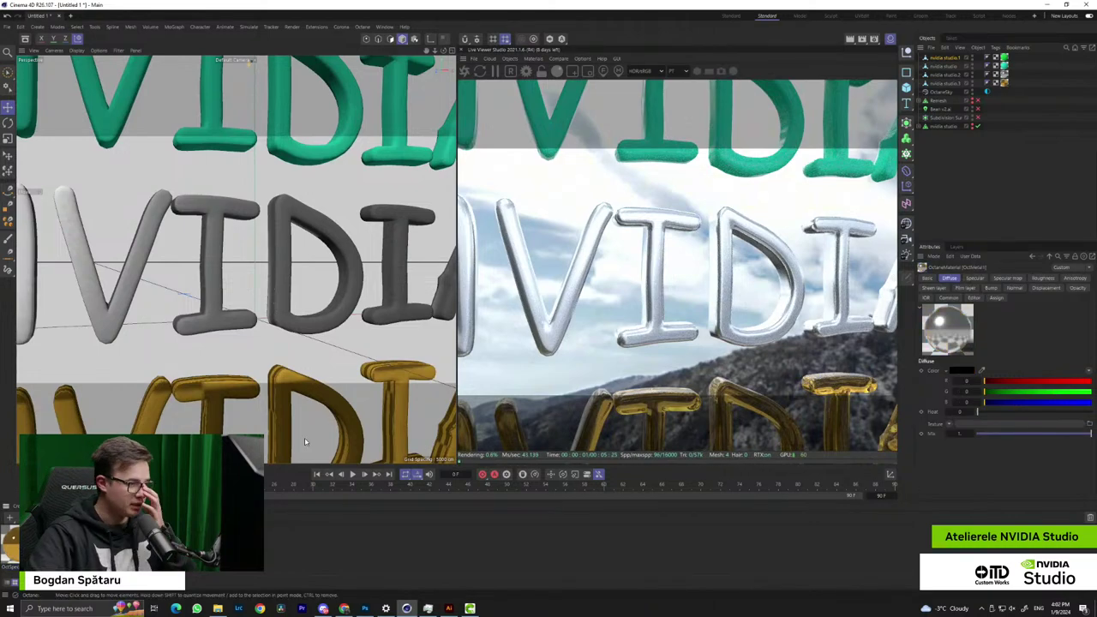
{"action": "left_click", "coordinate": [24, 543]}
{"action": "key", "text": "h"}
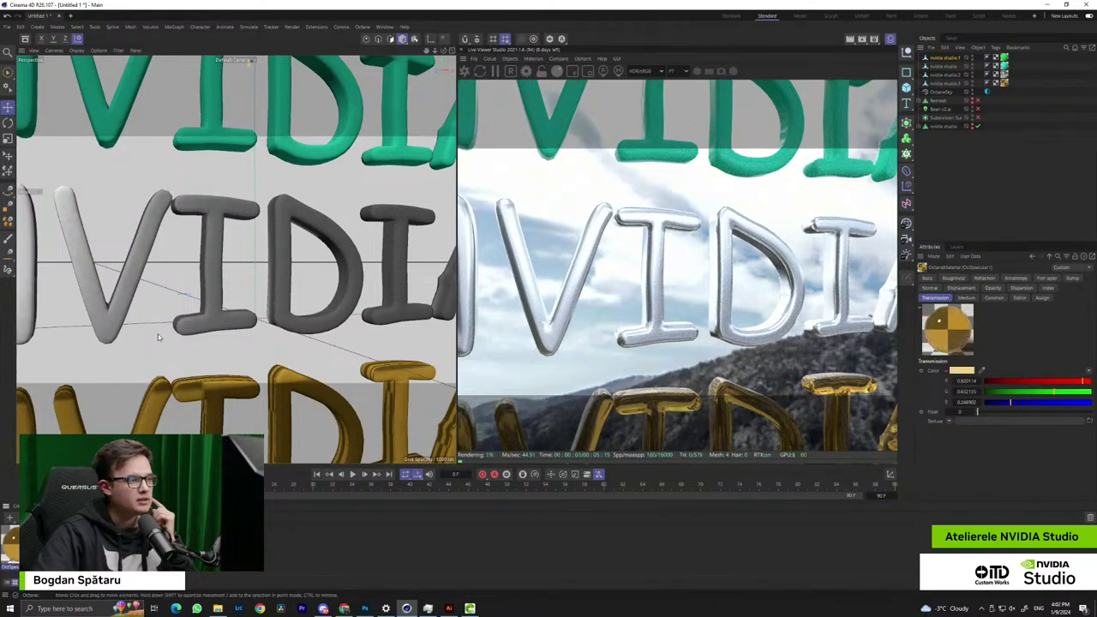
Duplicate the top green NVIDIA row and place the copy beside the stacked rows
{"action": "left_click", "coordinate": [262, 193]}
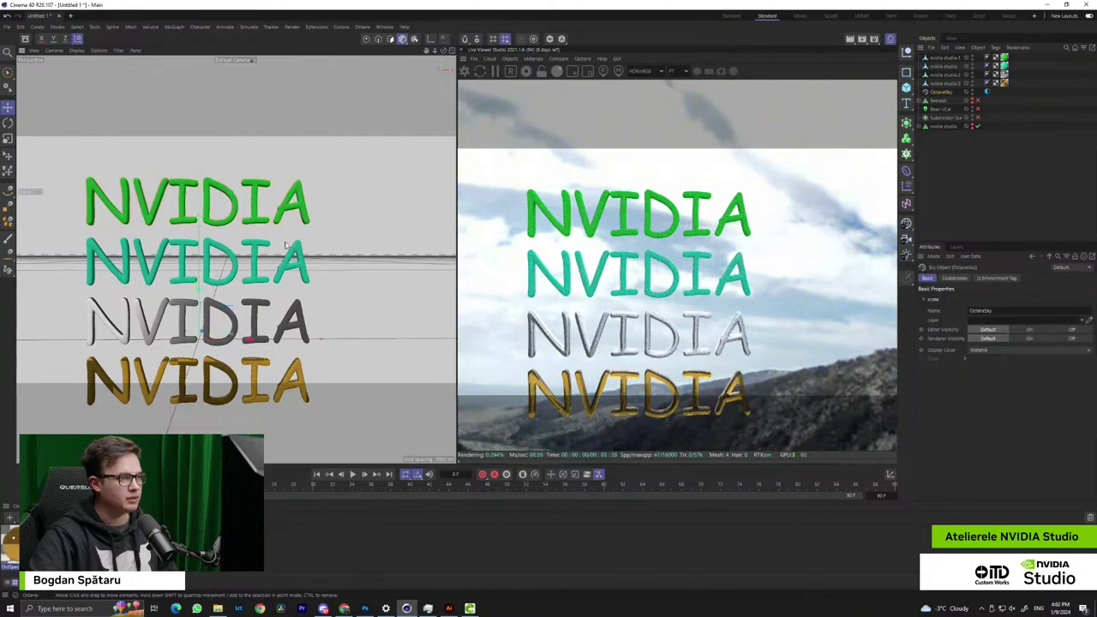
{"action": "middle_click_drag", "start_coordinate": [263, 193], "coordinate": [196, 300], "text": "alt"}
{"action": "left_click_drag", "start_coordinate": [196, 300], "coordinate": [467, 300], "text": "ctrl"}
{"action": "middle_click_drag", "start_coordinate": [73, 336], "coordinate": [41, 298], "text": "alt"}
{"action": "scroll", "coordinate": [170, 302], "scroll_direction": "down", "scroll_amount": 5}
{"action": "left_click_drag", "start_coordinate": [185, 330], "coordinate": [204, 347], "text": "alt"}
{"action": "middle_click_drag", "start_coordinate": [203, 346], "coordinate": [242, 272], "text": "alt"}
{"action": "scroll", "coordinate": [175, 281], "scroll_direction": "up", "scroll_amount": 5}
{"action": "scroll", "coordinate": [175, 281], "scroll_direction": "down", "scroll_amount": 3}
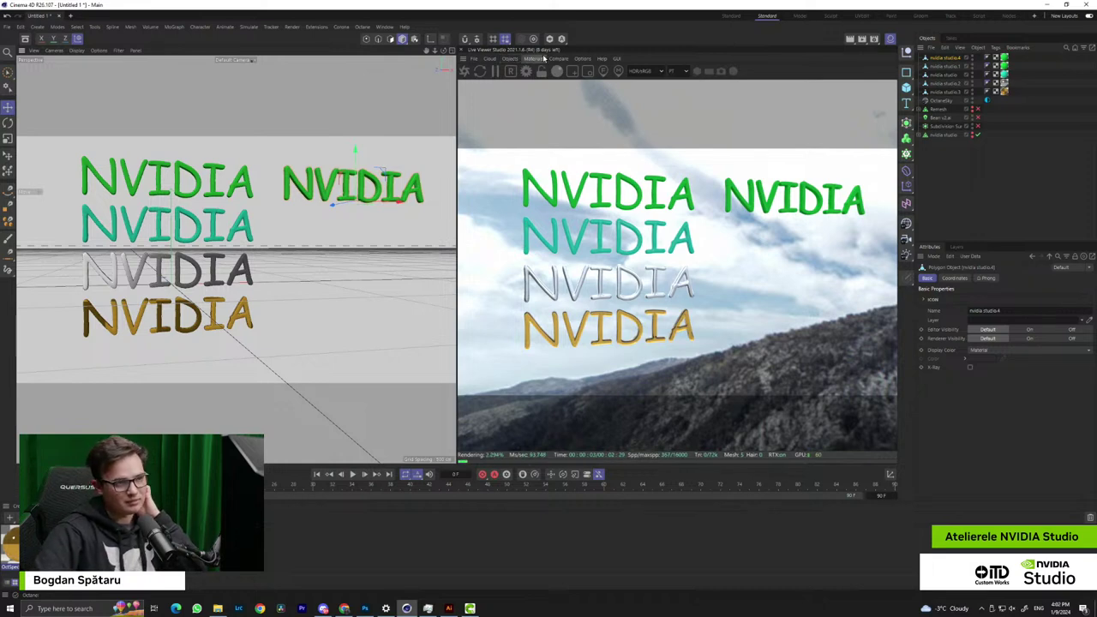
Create an Octane Universal material and apply it to the duplicated NVIDIA lettering
{"action": "left_click", "coordinate": [533, 59]}
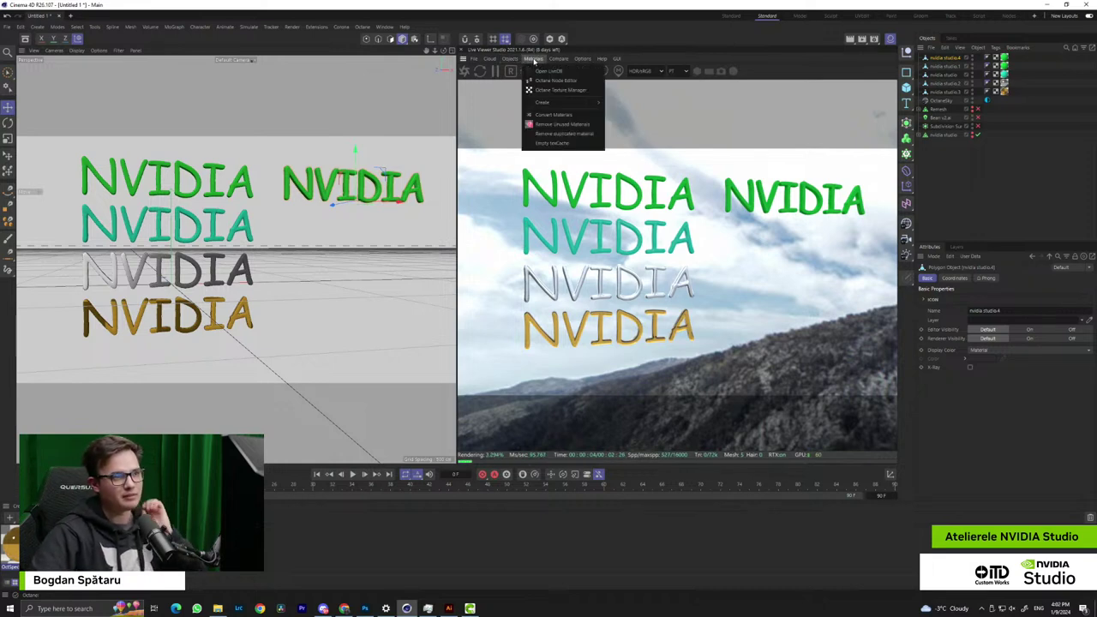
{"action": "mouse_move", "coordinate": [555, 102]}
{"action": "left_click", "coordinate": [656, 142]}
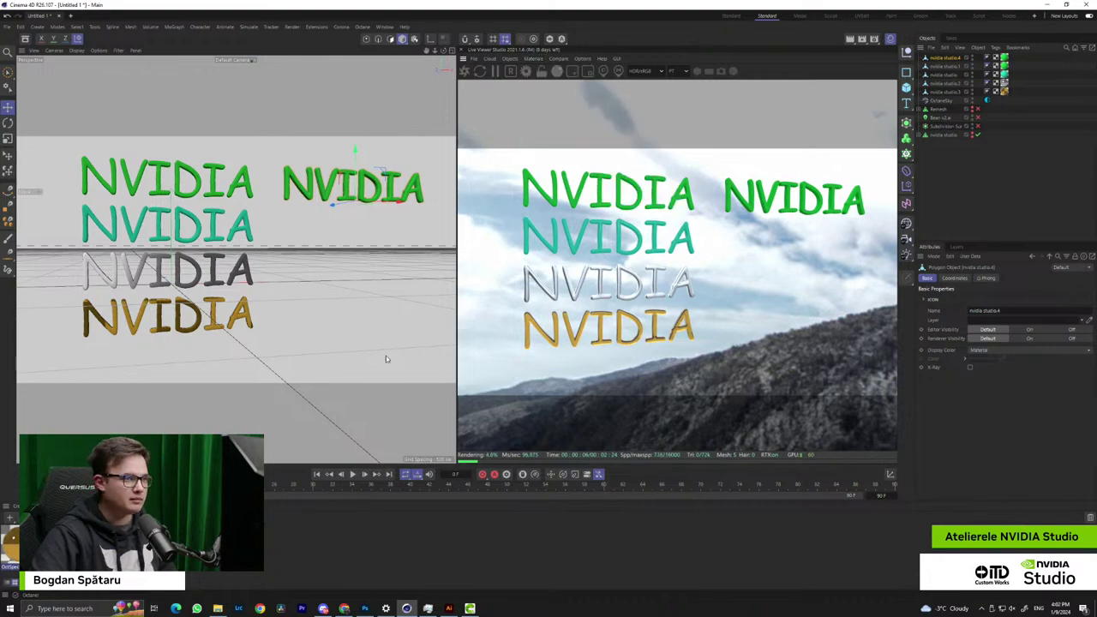
{"action": "left_click_drag", "start_coordinate": [315, 189], "coordinate": [334, 244]}
Look over the universal-material lettering beside the four rows, singling out the metallic and glass rows for comparison
{"action": "right_click_drag", "start_coordinate": [322, 192], "coordinate": [480, 190], "text": "alt"}
{"action": "middle_click_drag", "start_coordinate": [158, 240], "coordinate": [64, 409], "text": "alt"}
{"action": "right_click_drag", "start_coordinate": [196, 264], "coordinate": [44, 289], "text": "alt"}
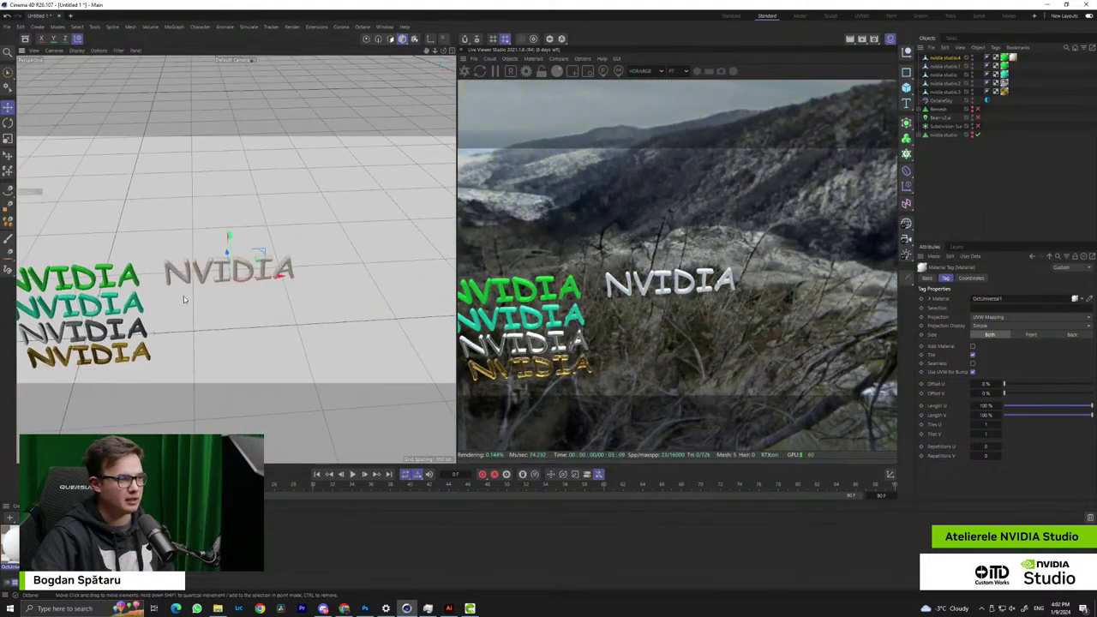
{"action": "left_click_drag", "start_coordinate": [185, 299], "coordinate": [178, 221], "text": "alt"}
{"action": "middle_click_drag", "start_coordinate": [171, 337], "coordinate": [284, 262], "text": "alt"}
{"action": "left_click_drag", "start_coordinate": [286, 300], "coordinate": [217, 277], "text": "alt"}
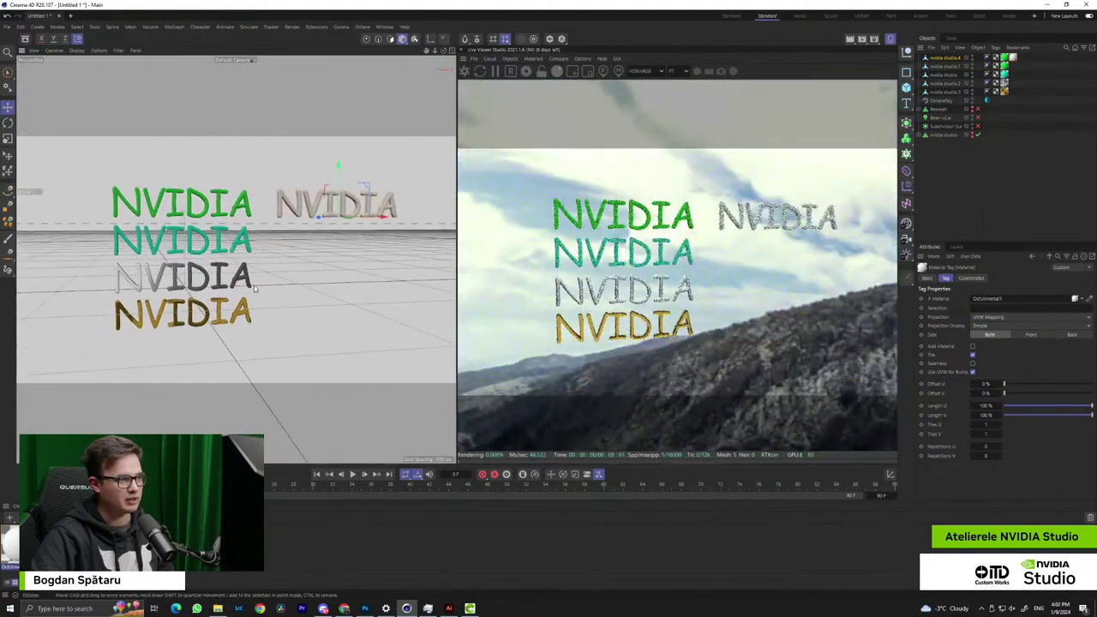
{"action": "left_click", "coordinate": [218, 277]}
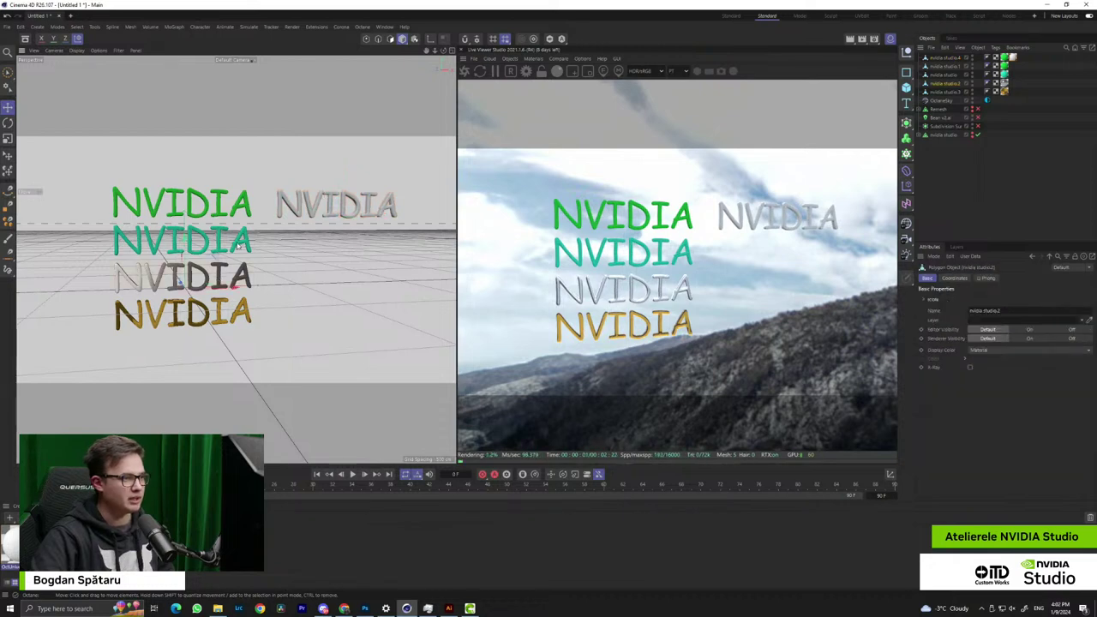
{"action": "left_click", "coordinate": [219, 323]}
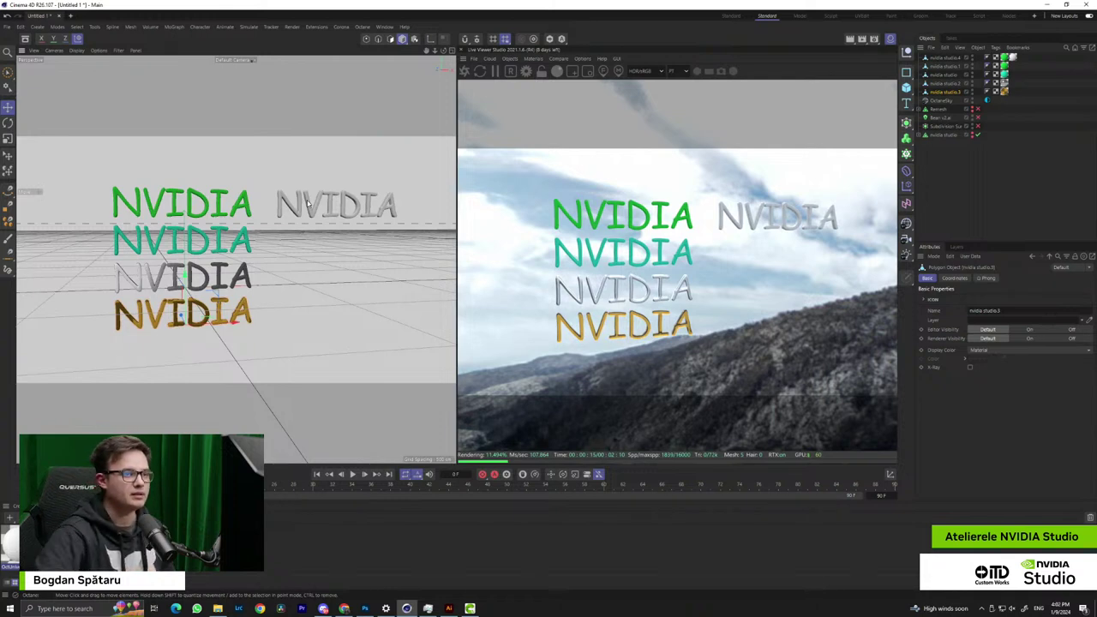
Test roughness values up to 1 on the teal row's glossy material and settle on about 0.09
{"action": "left_click", "coordinate": [59, 544]}
{"action": "left_click", "coordinate": [179, 227]}
{"action": "left_click", "coordinate": [178, 229]}
{"action": "scroll", "coordinate": [182, 240], "scroll_direction": "up", "scroll_amount": 5}
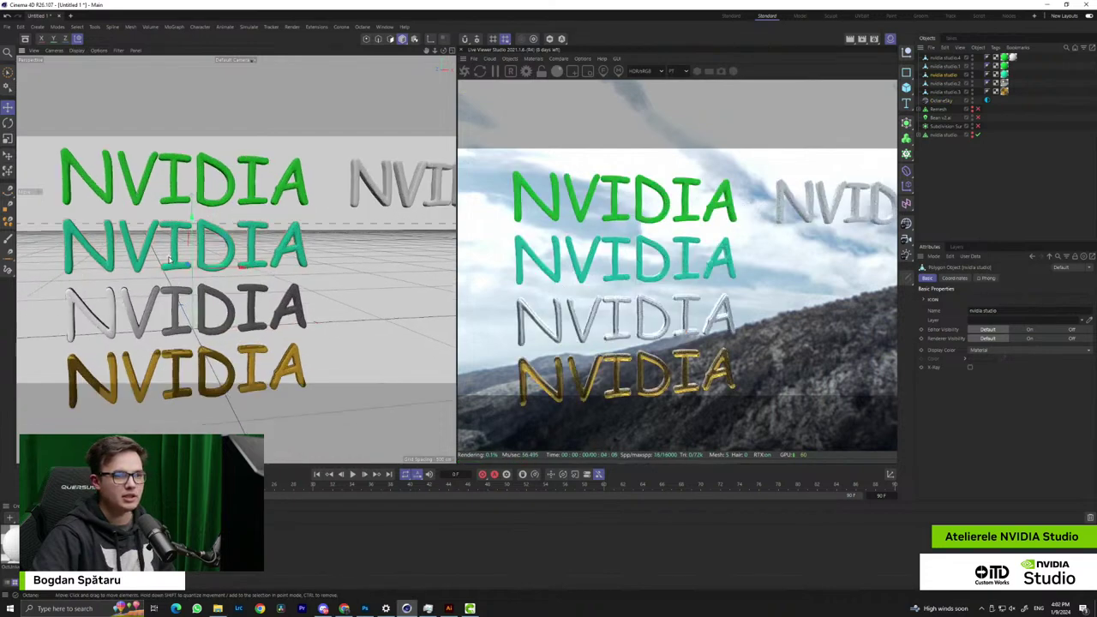
{"action": "middle_click_drag", "start_coordinate": [276, 251], "coordinate": [295, 284], "text": "alt"}
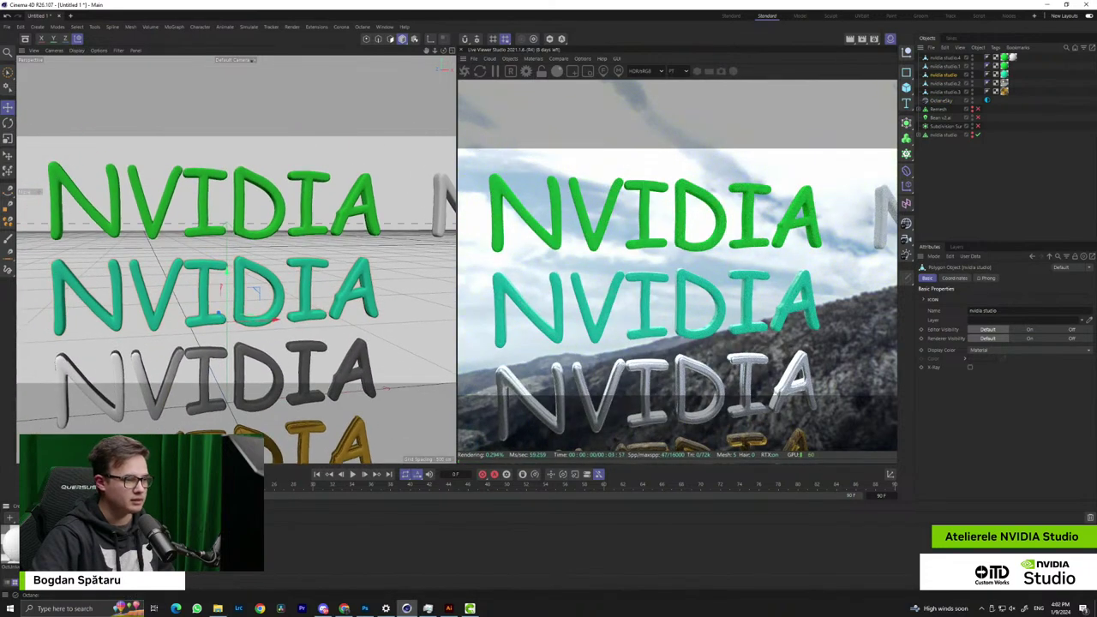
{"action": "left_click", "coordinate": [84, 545]}
{"action": "left_click", "coordinate": [1004, 278]}
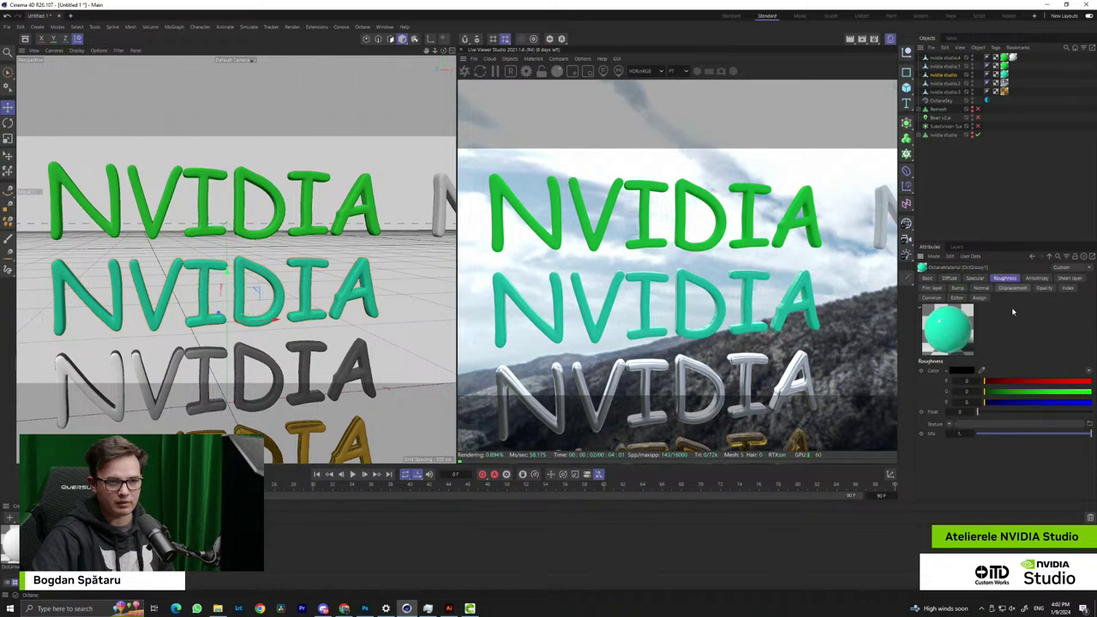
{"action": "left_click", "coordinate": [984, 413]}
{"action": "left_click", "coordinate": [996, 412]}
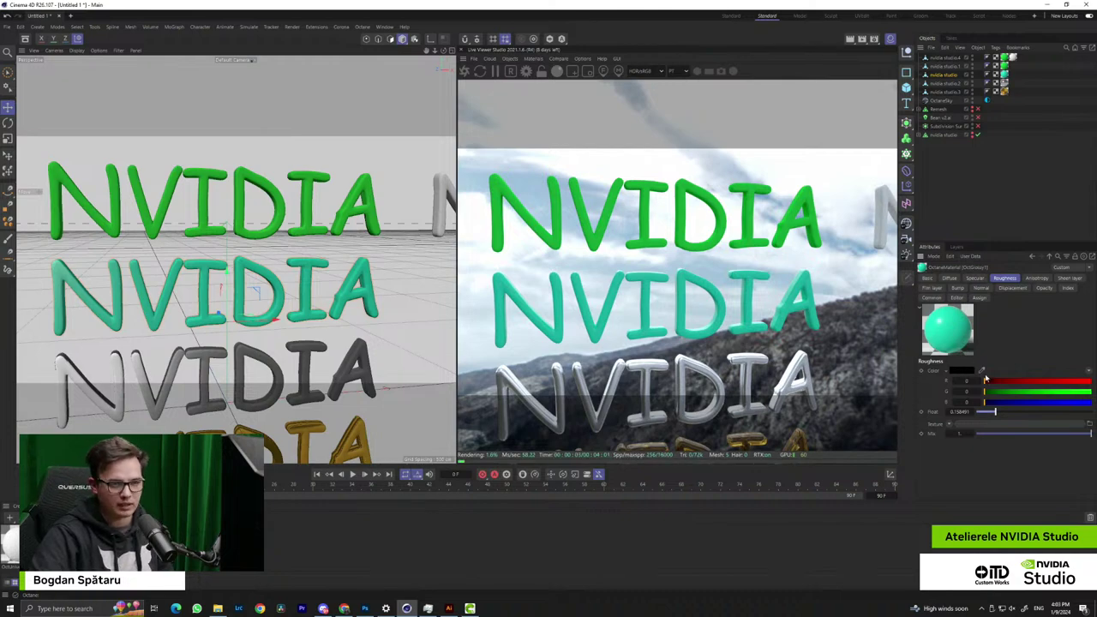
{"action": "mouse_move", "coordinate": [1003, 414]}
{"action": "left_mouse_down"}
{"action": "mouse_move", "coordinate": [1094, 417]}
{"action": "mouse_move", "coordinate": [1009, 415]}
{"action": "left_mouse_up"}
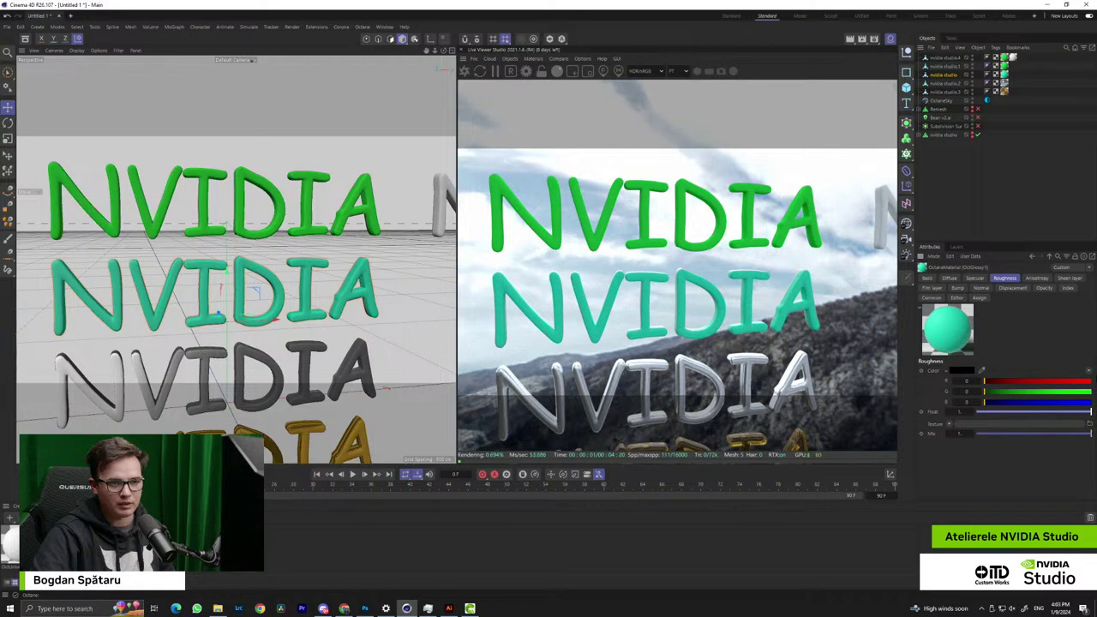
{"action": "left_click_drag", "start_coordinate": [1005, 415], "coordinate": [936, 411]}
{"action": "left_click", "coordinate": [987, 416]}
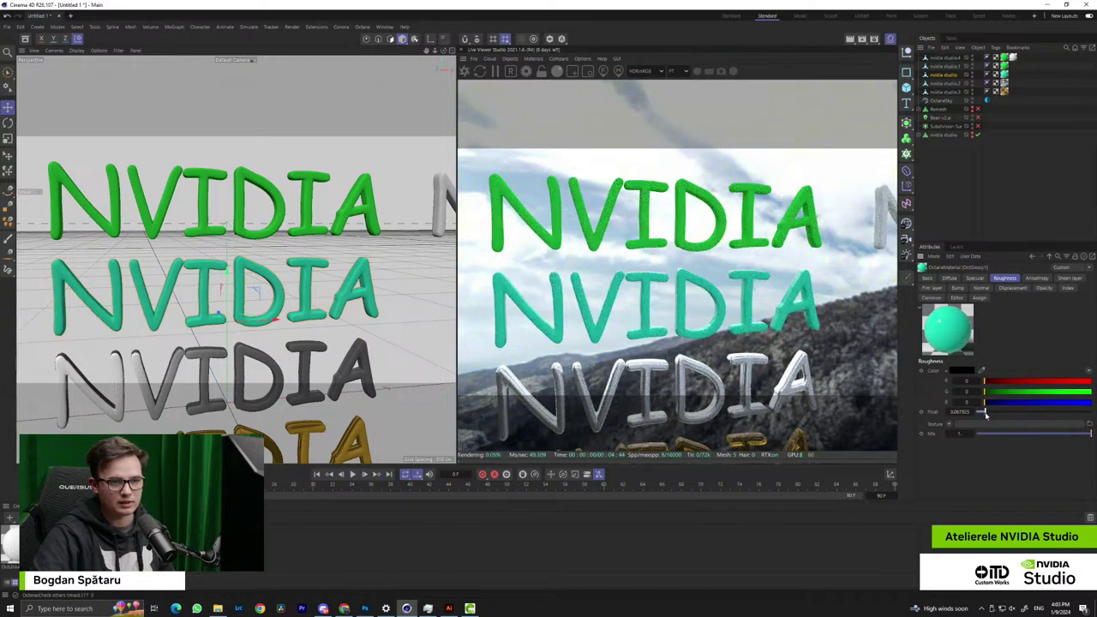
Inspect the softened reflections on the teal glossy letters D, I and A from close up and farther away
{"action": "left_click_drag", "start_coordinate": [224, 301], "coordinate": [283, 293], "text": "alt"}
{"action": "right_click_drag", "start_coordinate": [282, 293], "coordinate": [349, 282], "text": "alt"}
{"action": "scroll", "coordinate": [349, 283], "scroll_direction": "up", "scroll_amount": 5}
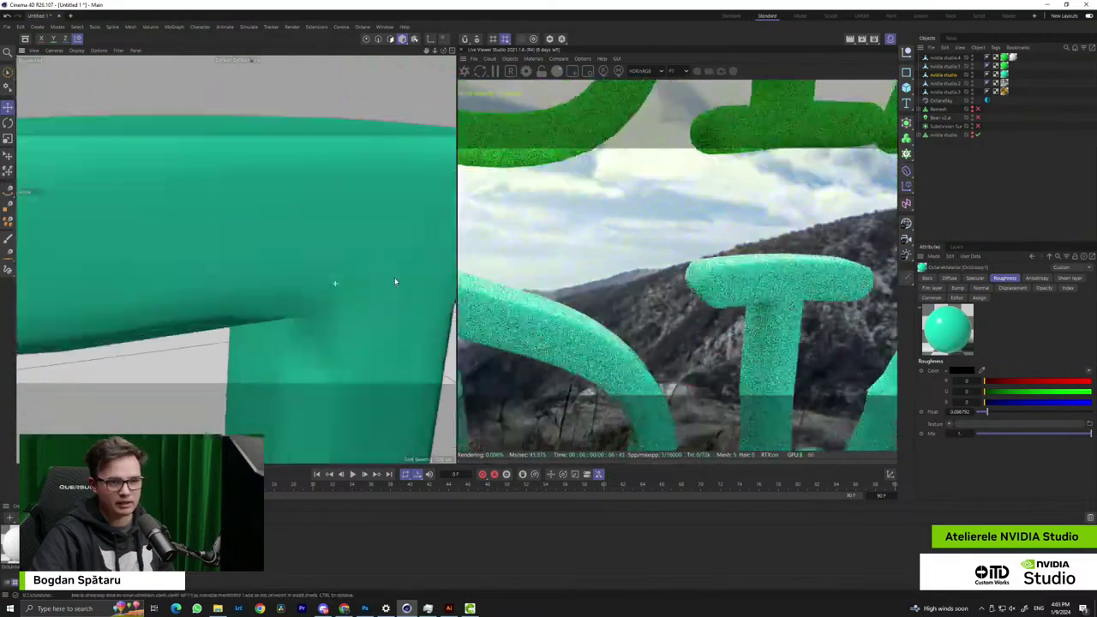
{"action": "key", "text": "0"}
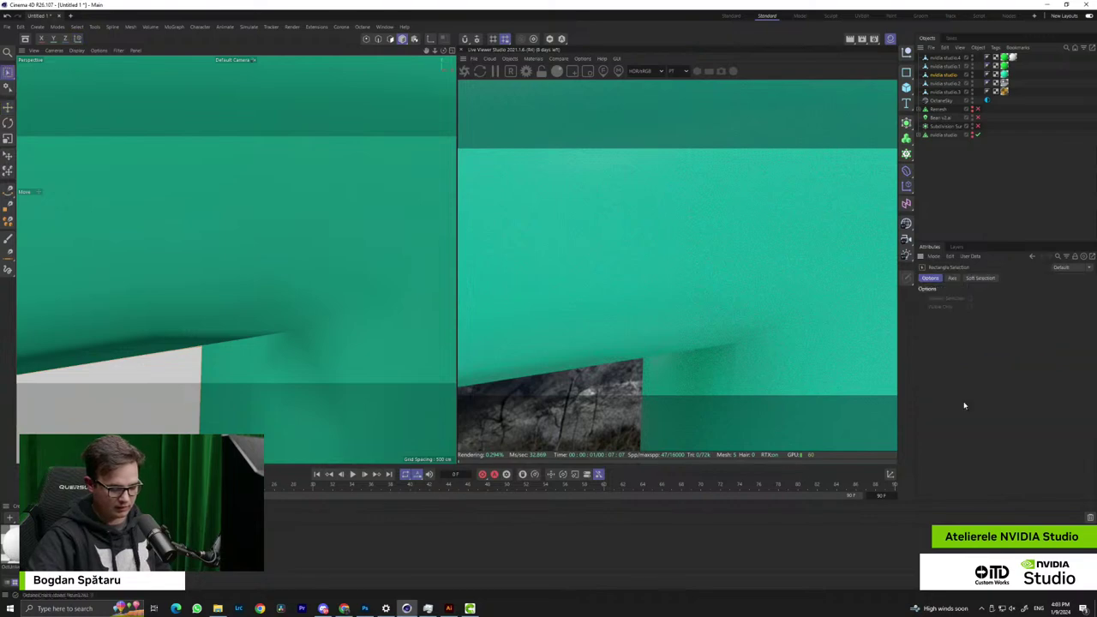
{"action": "scroll", "coordinate": [221, 285], "scroll_direction": "down", "scroll_amount": 8}
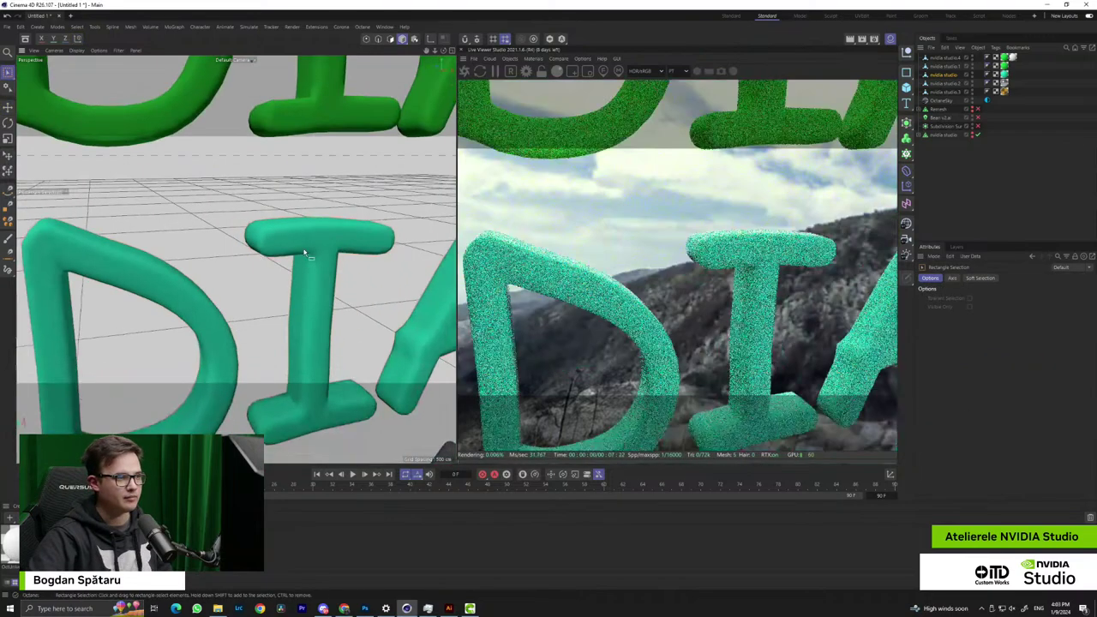
{"action": "left_click", "coordinate": [741, 245]}
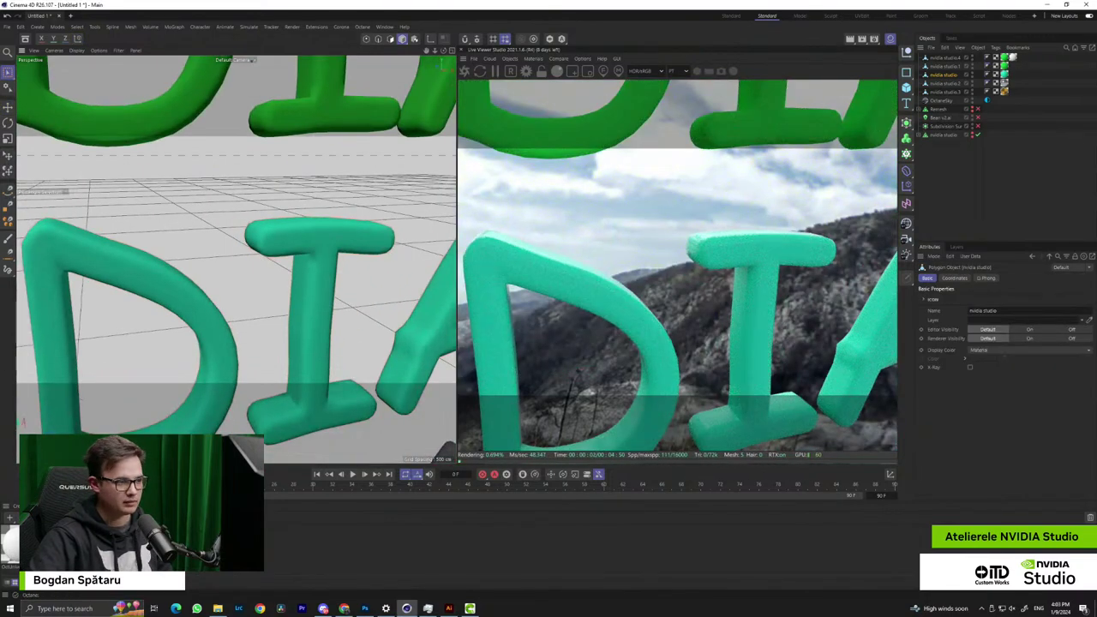
{"action": "left_click", "coordinate": [103, 545]}
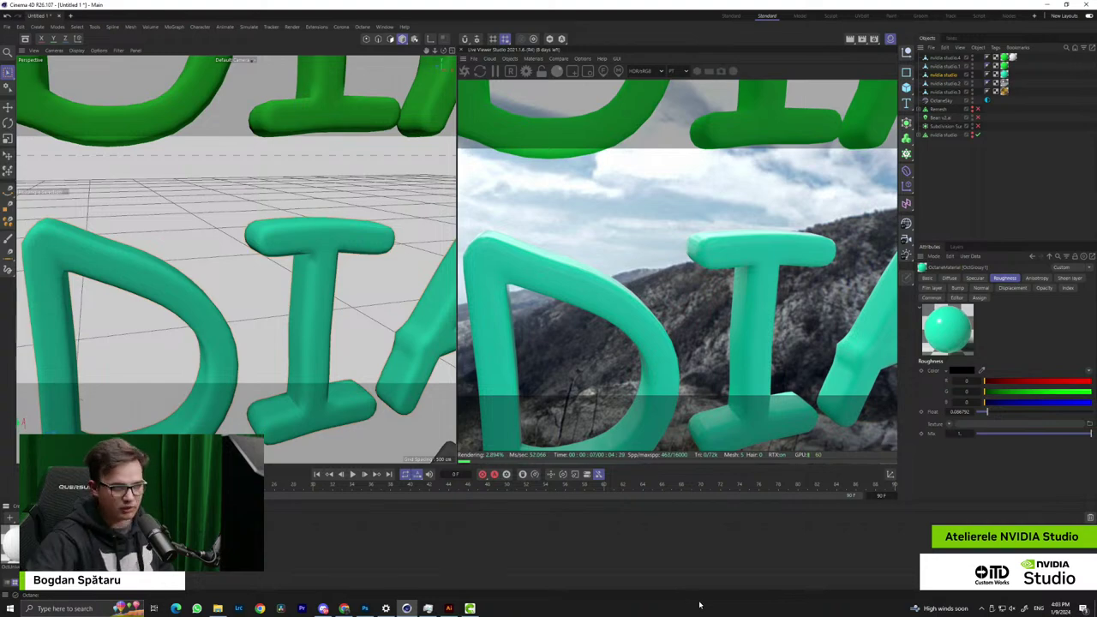
{"action": "scroll", "coordinate": [334, 294], "scroll_direction": "down", "scroll_amount": 4}
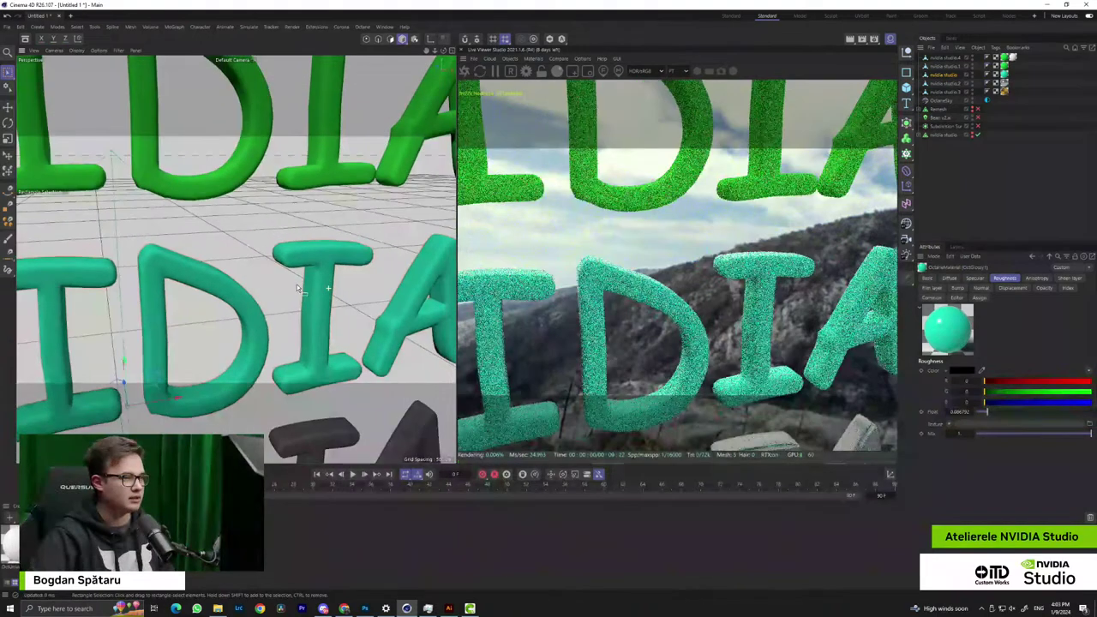
Raise the sheen of the teal row's glossy material to about 0.75
{"action": "middle_click_drag", "start_coordinate": [362, 285], "coordinate": [366, 301], "text": "alt"}
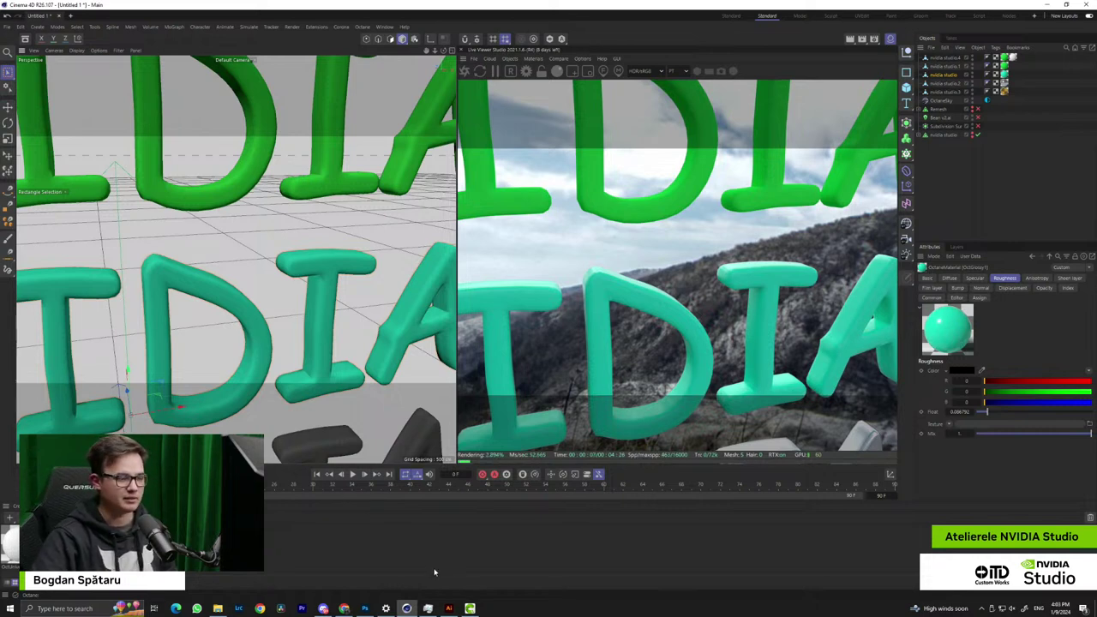
{"action": "scroll", "coordinate": [342, 313], "scroll_direction": "down", "scroll_amount": 6}
{"action": "middle_click_drag", "start_coordinate": [318, 329], "coordinate": [300, 255], "text": "alt"}
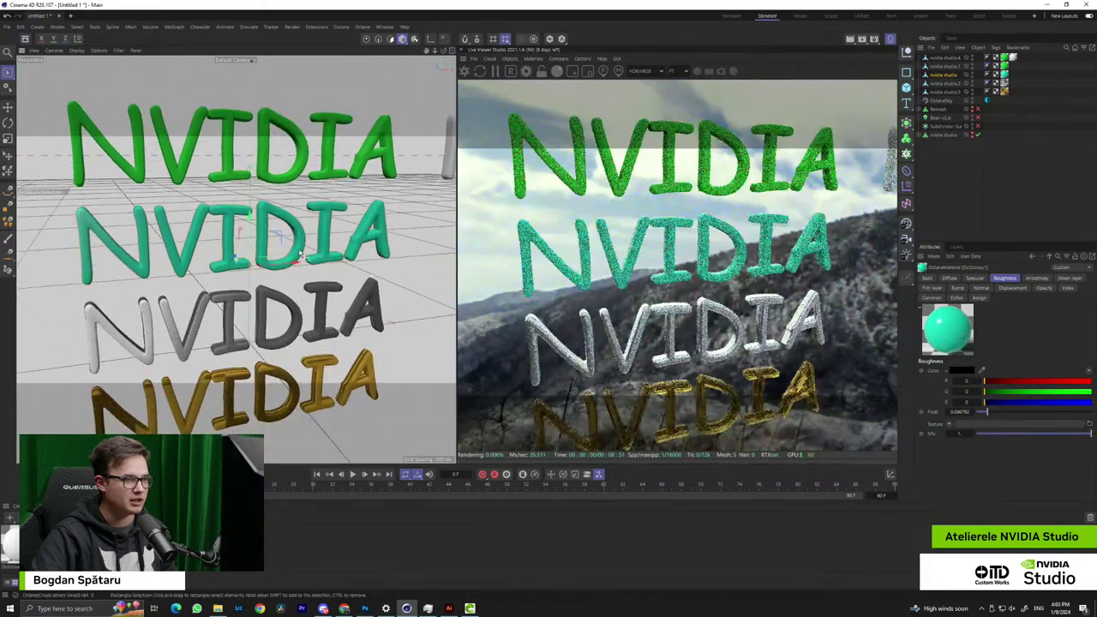
{"action": "left_click_drag", "start_coordinate": [300, 255], "coordinate": [295, 261], "text": "alt"}
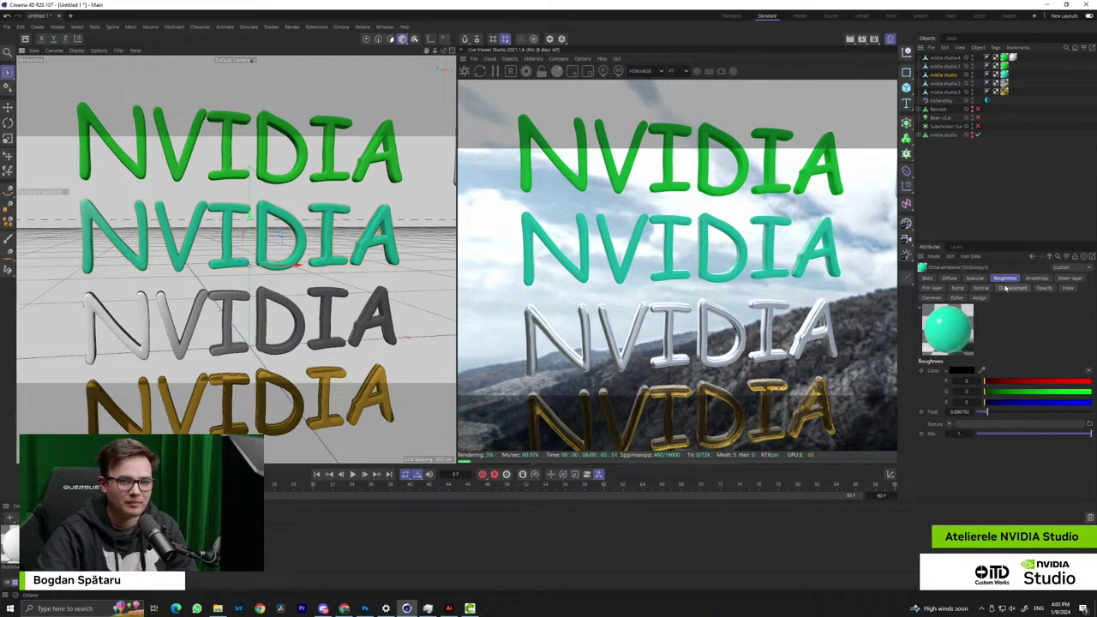
{"action": "left_click", "coordinate": [1037, 278]}
{"action": "left_click", "coordinate": [1069, 278]}
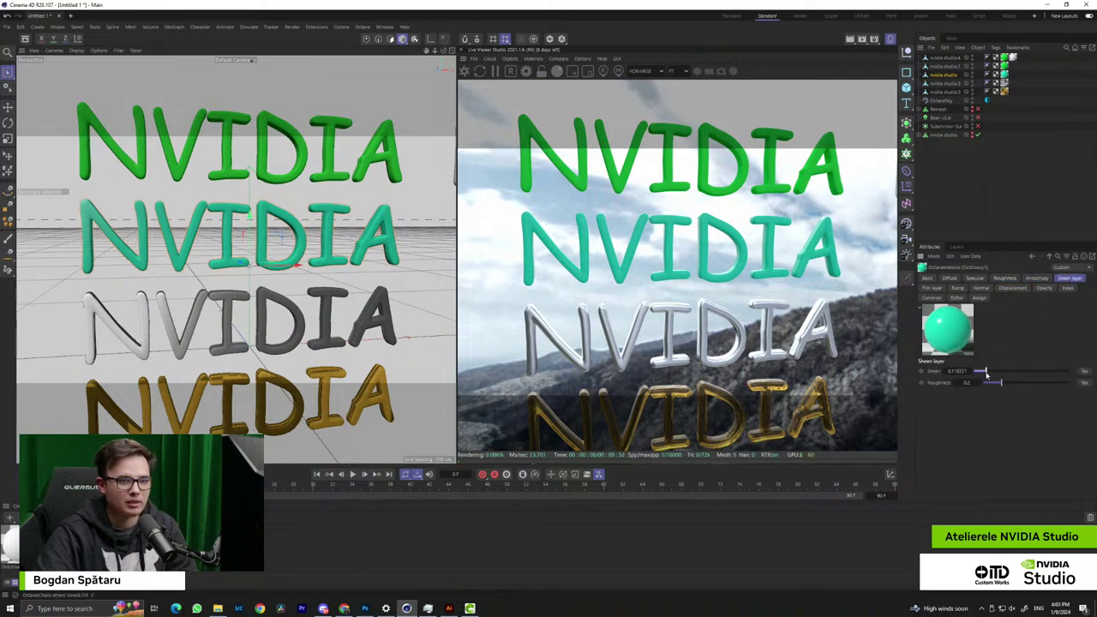
{"action": "left_click_drag", "start_coordinate": [995, 376], "coordinate": [1047, 375]}
Inspect the sheen along the edges of the teal letters I and D from close up and farther away
{"action": "scroll", "coordinate": [267, 224], "scroll_direction": "up", "scroll_amount": 8}
{"action": "scroll", "coordinate": [295, 232], "scroll_direction": "up", "scroll_amount": 8}
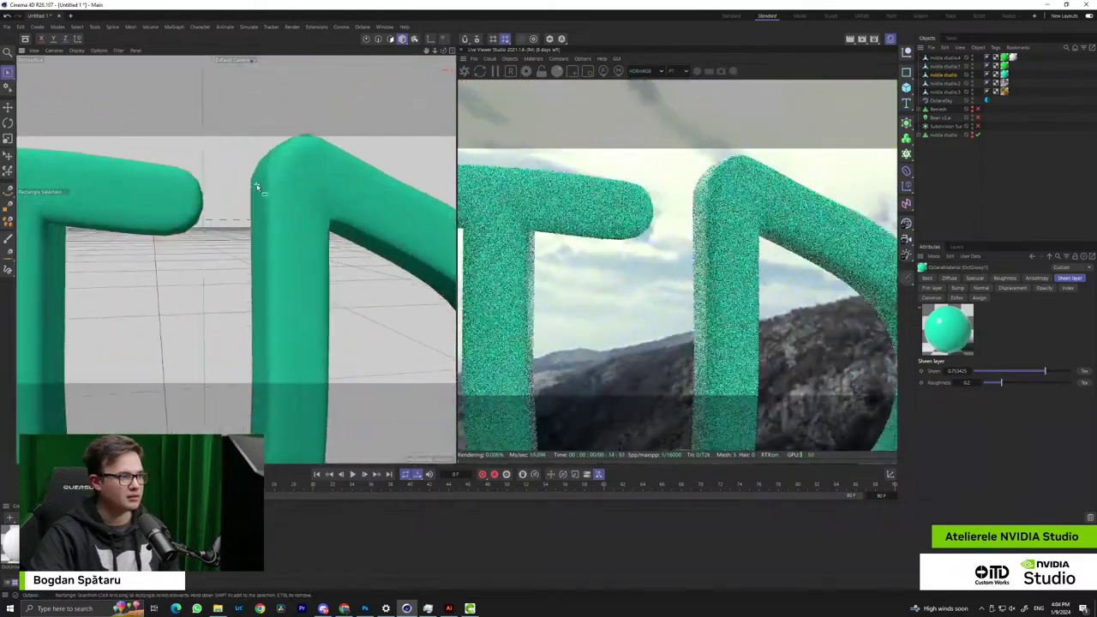
{"action": "scroll", "coordinate": [316, 254], "scroll_direction": "down", "scroll_amount": 3}
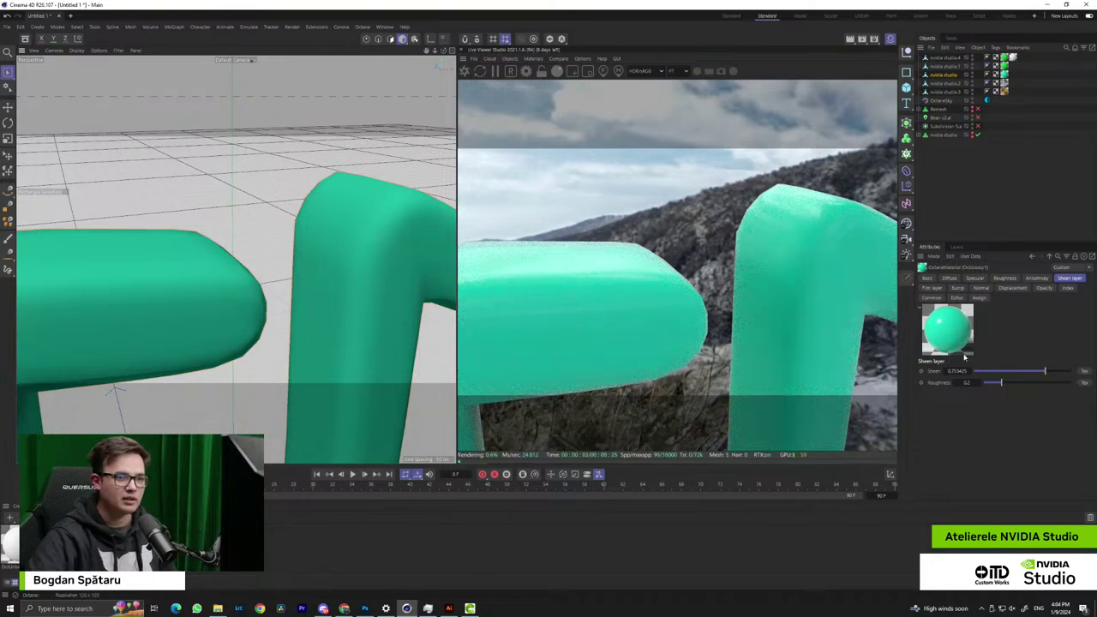
{"action": "scroll", "coordinate": [306, 257], "scroll_direction": "down", "scroll_amount": 6}
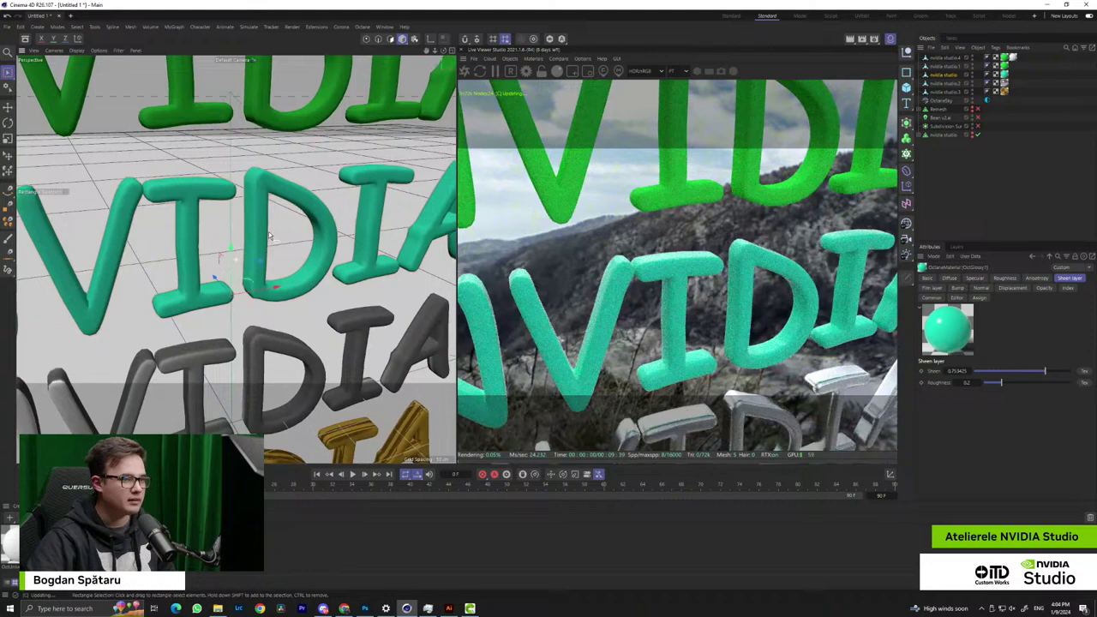
{"action": "scroll", "coordinate": [269, 236], "scroll_direction": "up", "scroll_amount": 8}
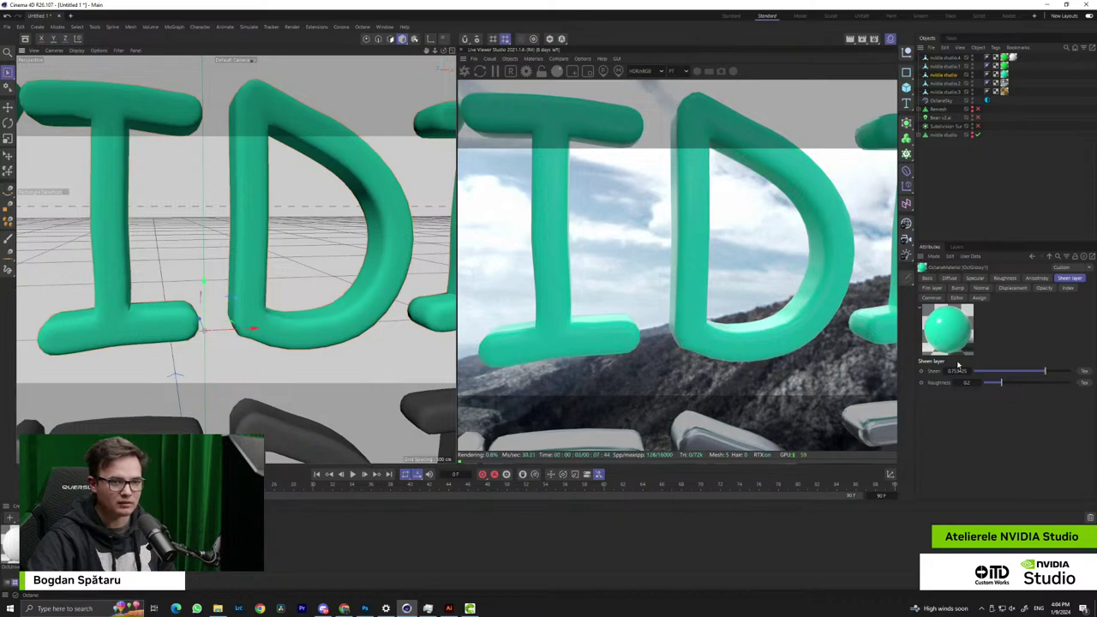
{"action": "scroll", "coordinate": [283, 284], "scroll_direction": "down", "scroll_amount": 8}
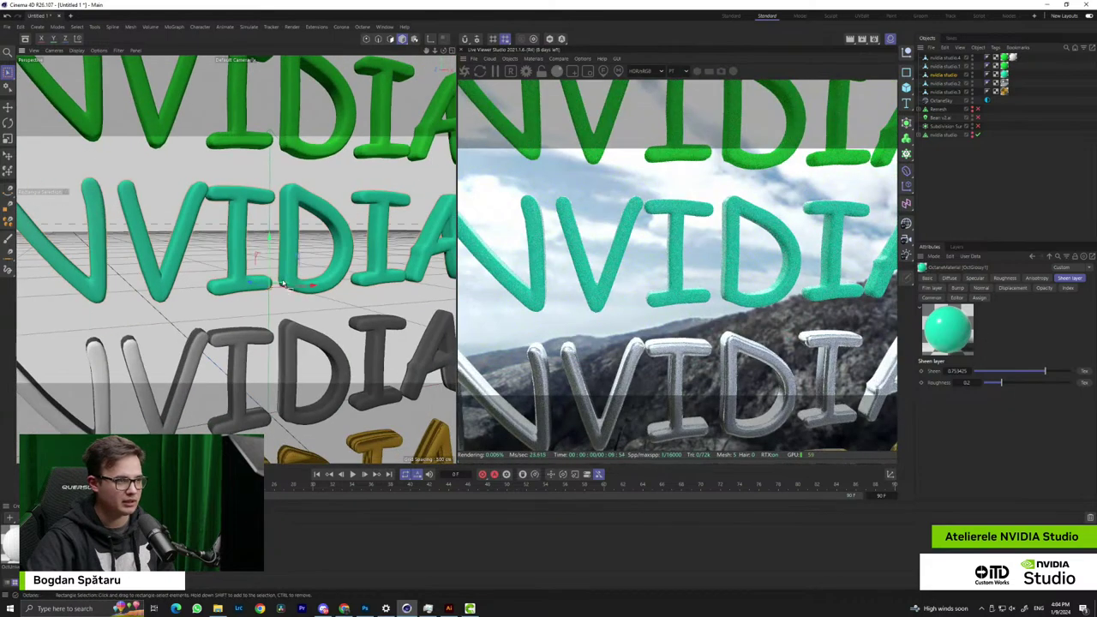
{"action": "scroll", "coordinate": [282, 284], "scroll_direction": "down", "scroll_amount": 4}
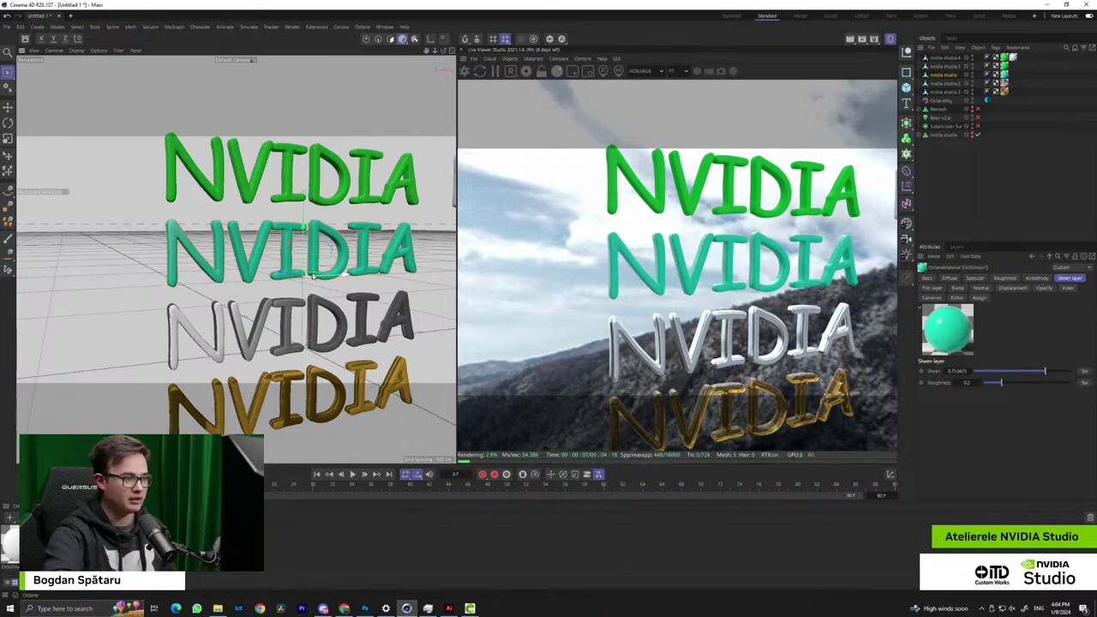
Compare the four lettering rows and the separate universal-material lettering from several distances and angles against the HDRI
{"action": "scroll", "coordinate": [313, 274], "scroll_direction": "down", "scroll_amount": 5}
{"action": "left_click_drag", "start_coordinate": [311, 281], "coordinate": [232, 270], "text": "alt"}
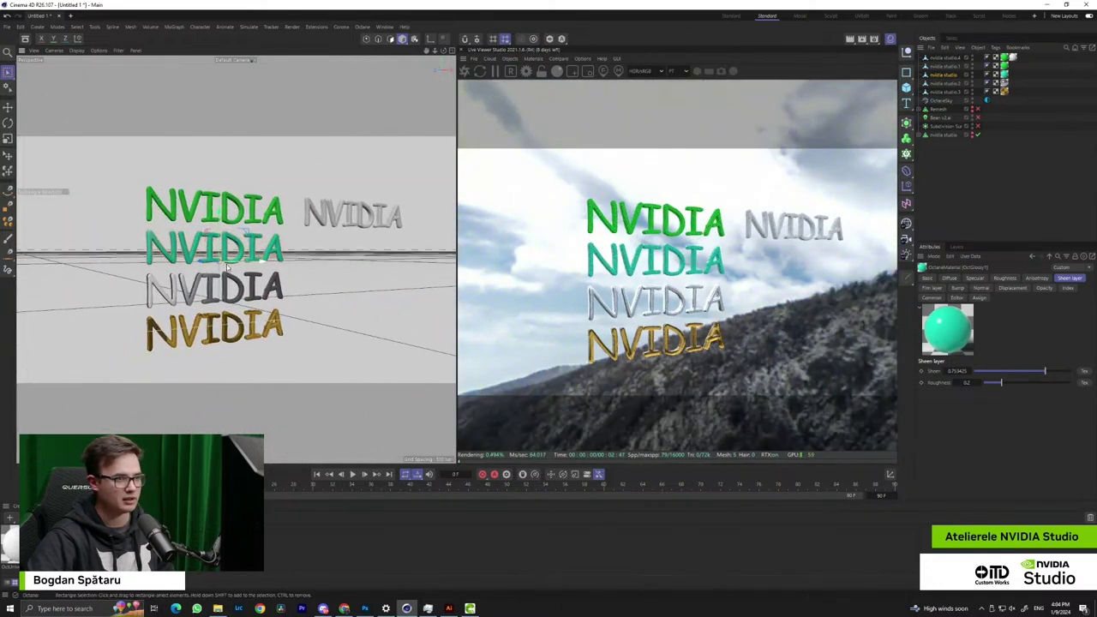
{"action": "scroll", "coordinate": [232, 269], "scroll_direction": "up", "scroll_amount": 6}
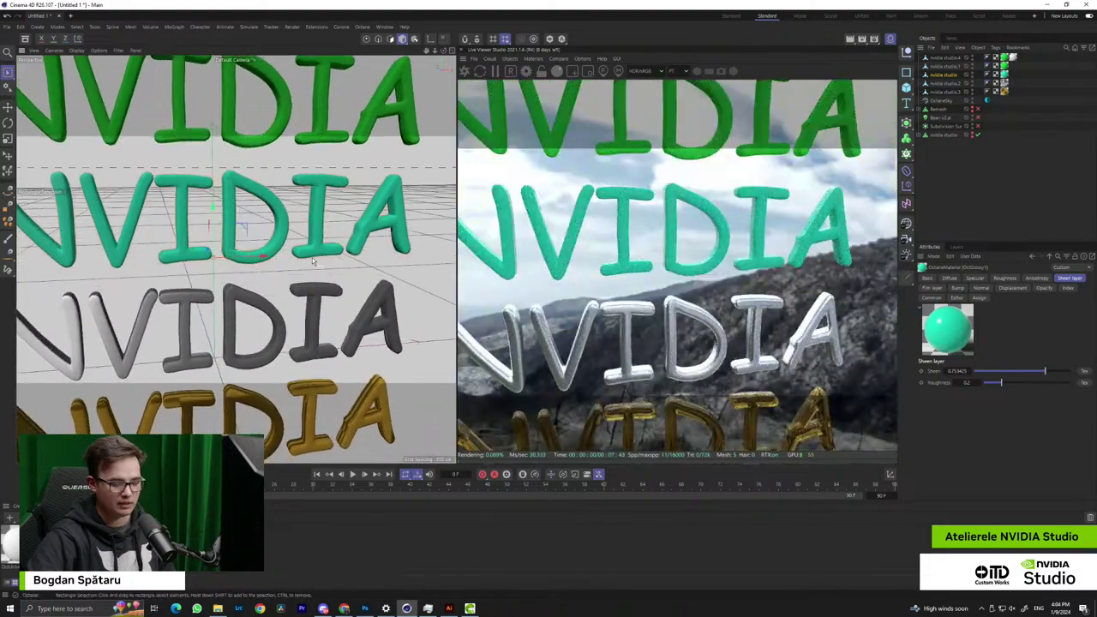
{"action": "scroll", "coordinate": [313, 261], "scroll_direction": "down", "scroll_amount": 3}
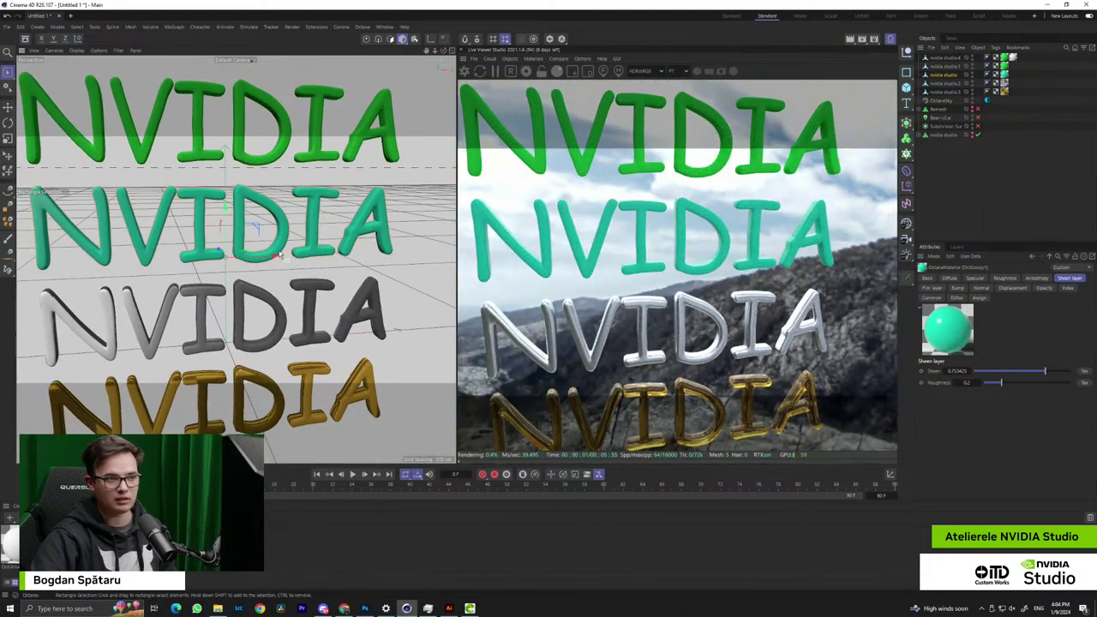
{"action": "scroll", "coordinate": [214, 307], "scroll_direction": "up", "scroll_amount": 2}
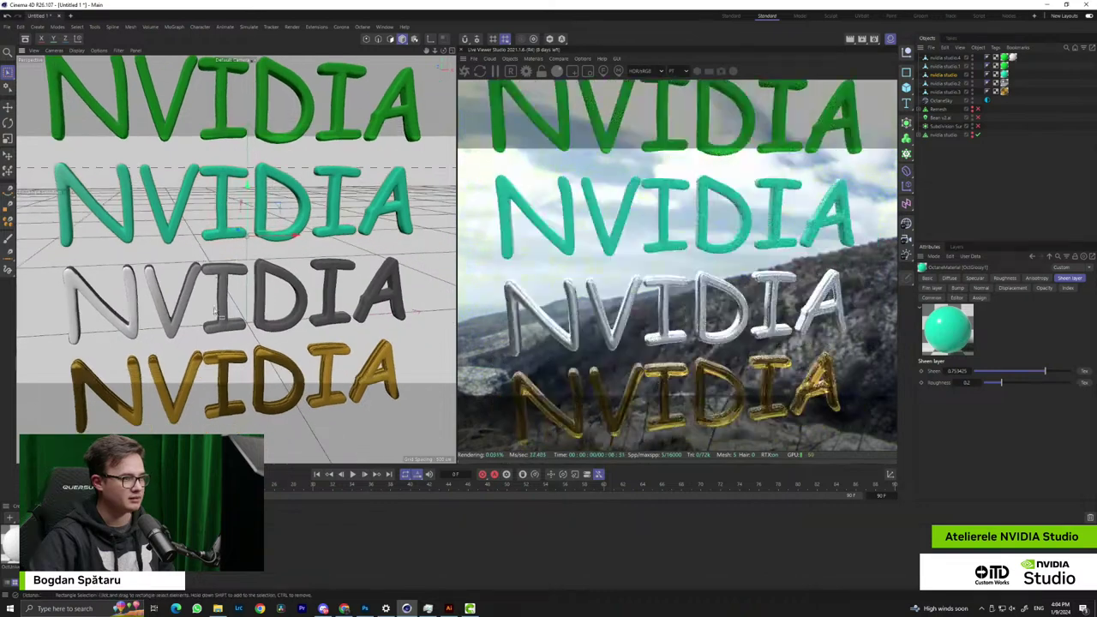
{"action": "scroll", "coordinate": [214, 307], "scroll_direction": "down", "scroll_amount": 4}
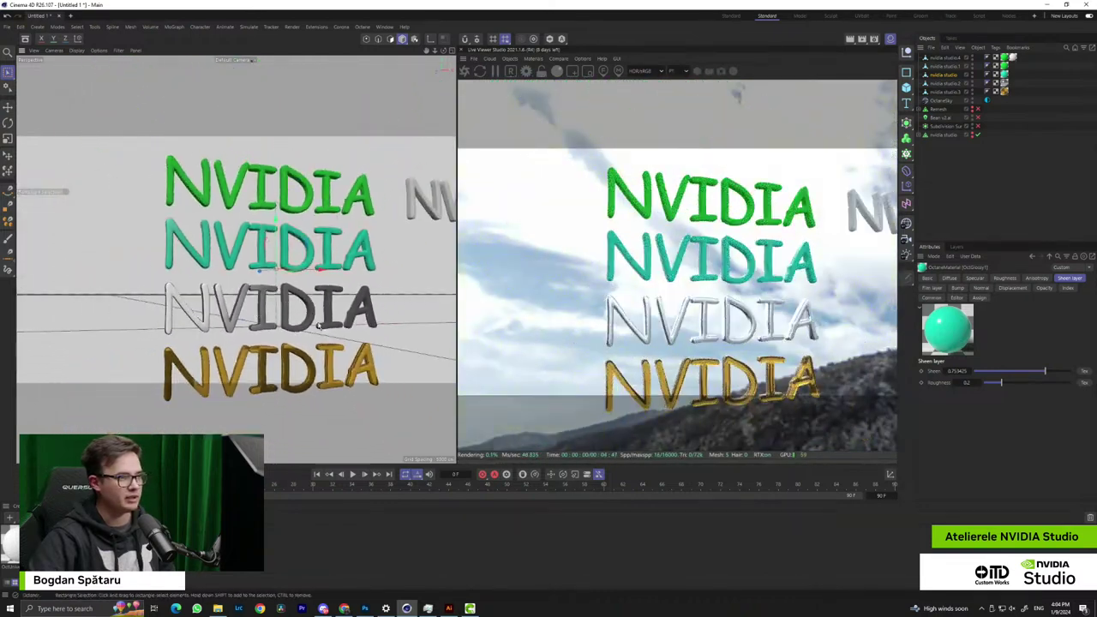
{"action": "middle_click_drag", "start_coordinate": [317, 324], "coordinate": [298, 301], "text": "alt"}
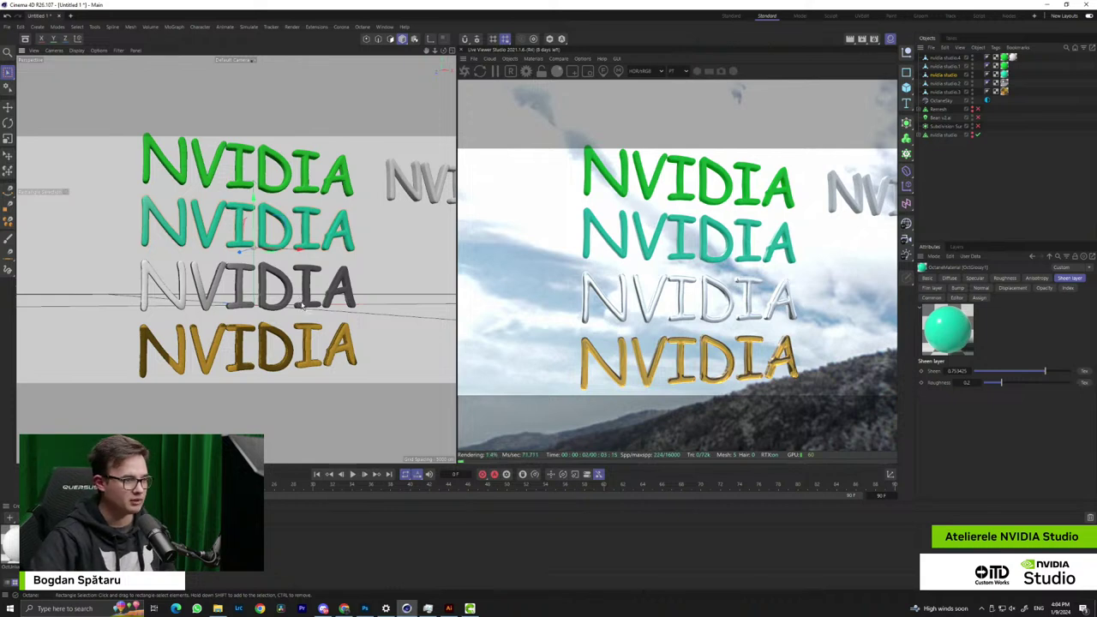
{"action": "left_click_drag", "start_coordinate": [324, 246], "coordinate": [341, 257], "text": "alt"}
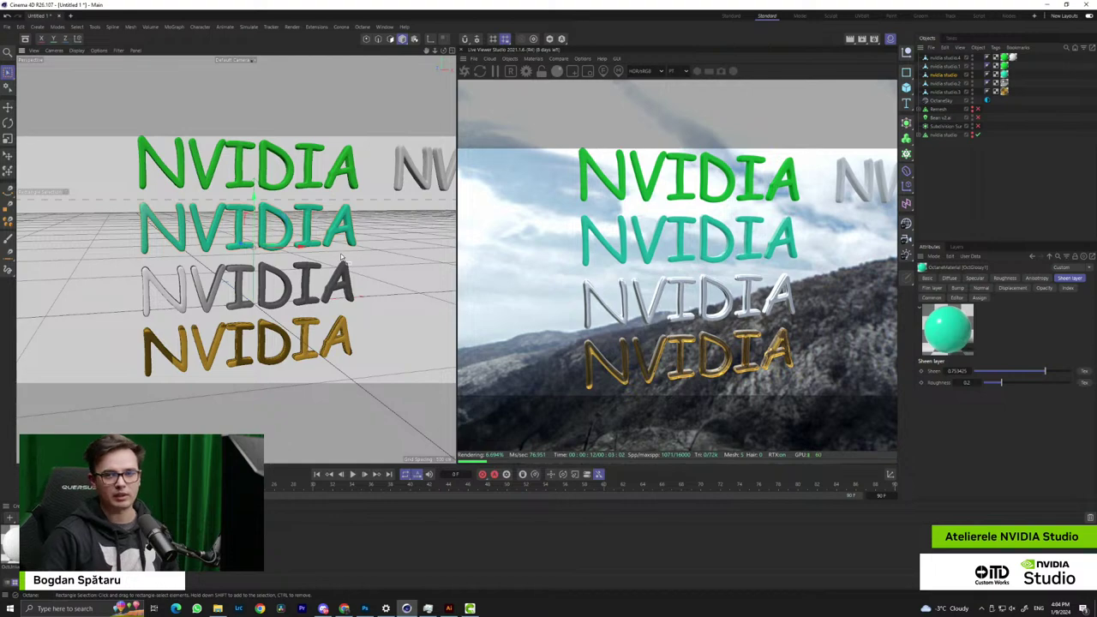
{"action": "middle_click_drag", "start_coordinate": [327, 219], "coordinate": [220, 274], "text": "alt"}
{"action": "left_click_drag", "start_coordinate": [375, 262], "coordinate": [294, 287], "text": "alt"}
{"action": "middle_click_drag", "start_coordinate": [294, 288], "coordinate": [182, 327], "text": "alt"}
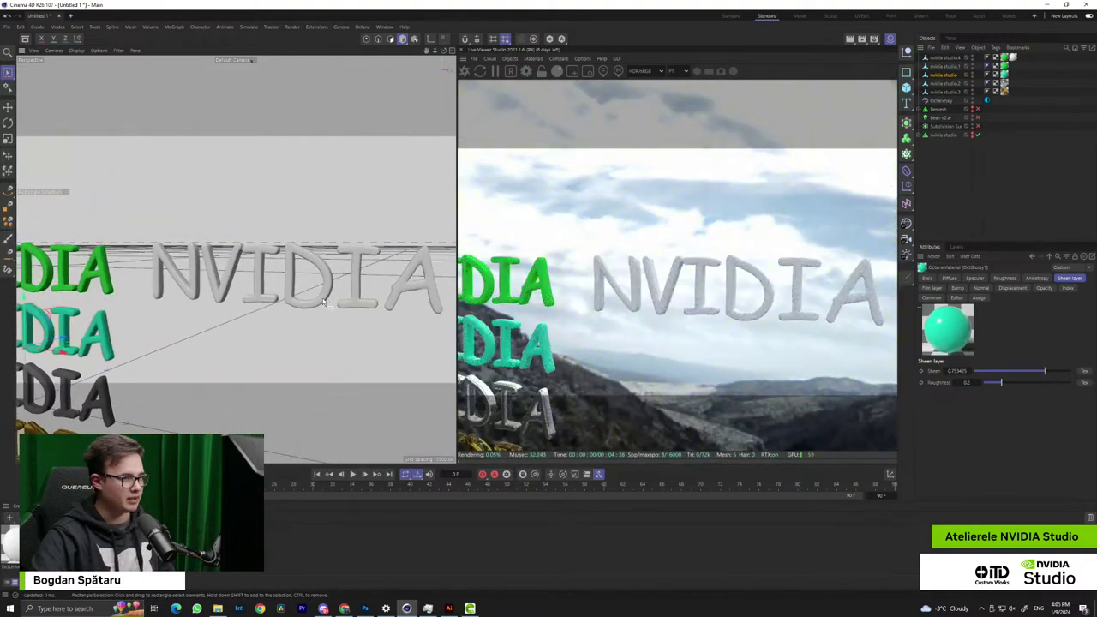
{"action": "left_click_drag", "start_coordinate": [364, 320], "coordinate": [276, 300], "text": "alt"}
{"action": "middle_click_drag", "start_coordinate": [134, 335], "coordinate": [332, 302], "text": "alt"}
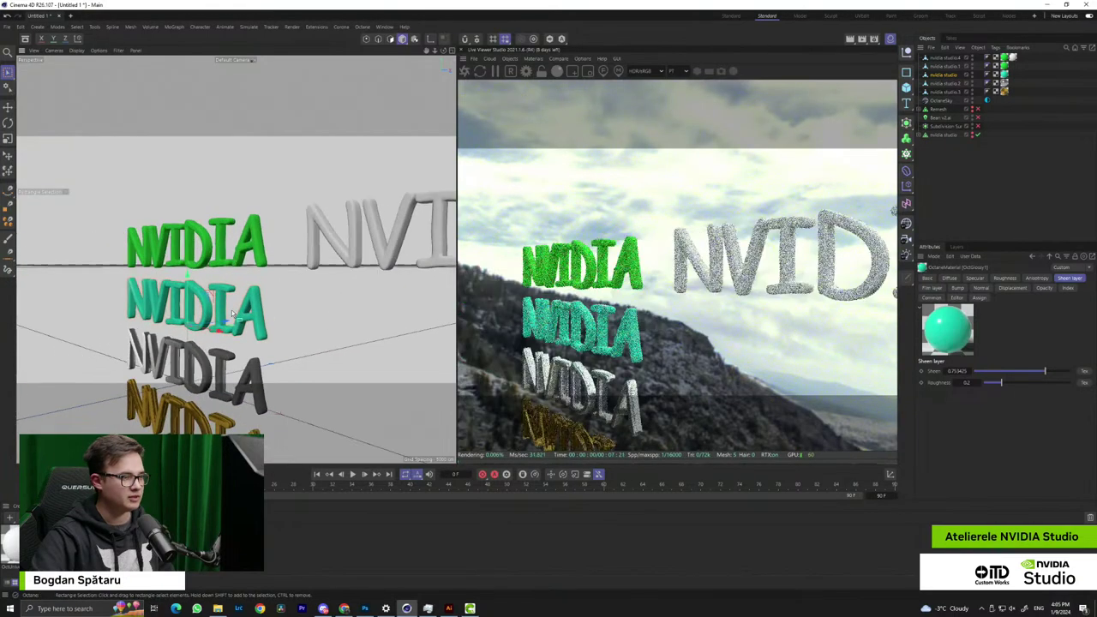
{"action": "left_click_drag", "start_coordinate": [257, 317], "coordinate": [338, 325], "text": "alt"}
{"action": "middle_click_drag", "start_coordinate": [254, 387], "coordinate": [328, 316], "text": "alt"}
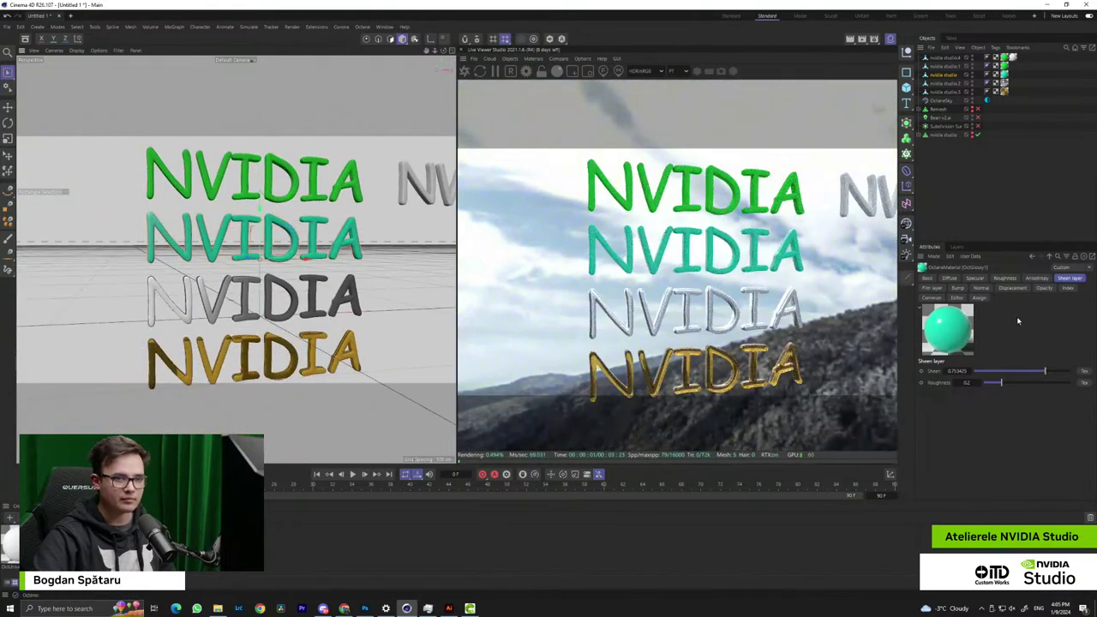
Review the teal glossy material's film layer, bump, normal, displacement, opacity, index and common settings
{"action": "left_click", "coordinate": [936, 289]}
{"action": "left_click", "coordinate": [956, 289]}
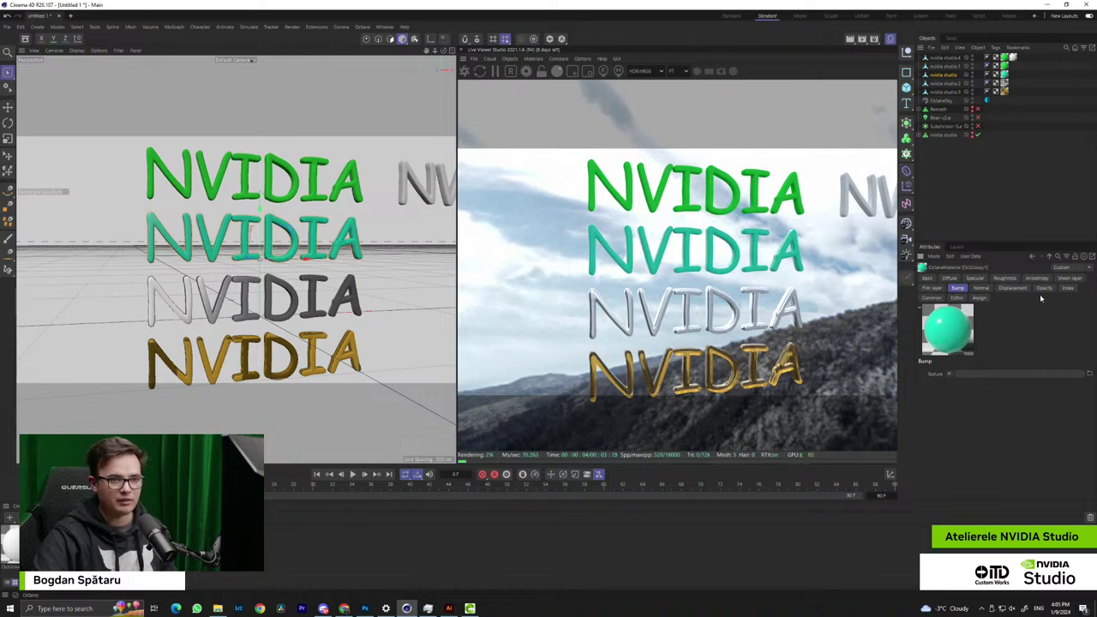
{"action": "scroll", "coordinate": [283, 285], "scroll_direction": "up", "scroll_amount": 2}
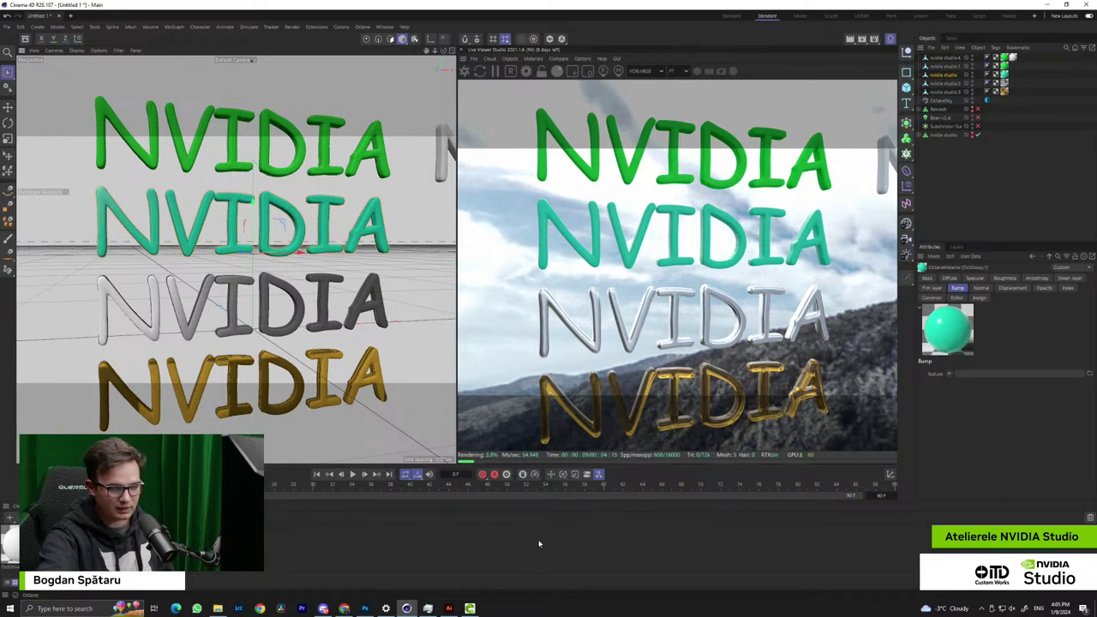
{"action": "scroll", "coordinate": [216, 228], "scroll_direction": "up", "scroll_amount": 5}
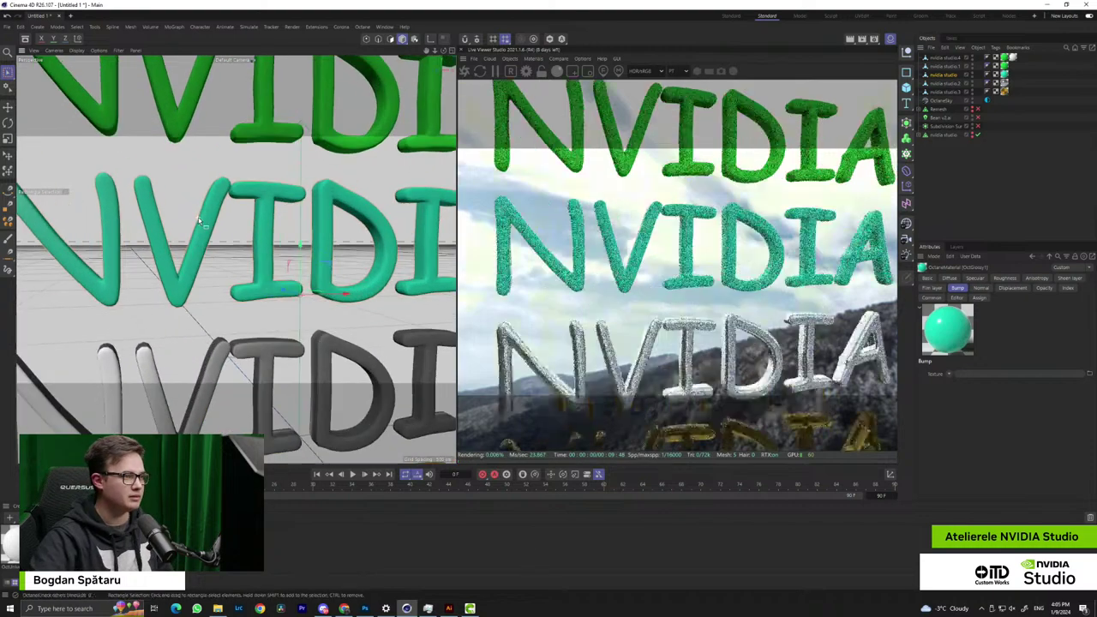
{"action": "left_click_drag", "start_coordinate": [216, 228], "coordinate": [246, 265], "text": "alt"}
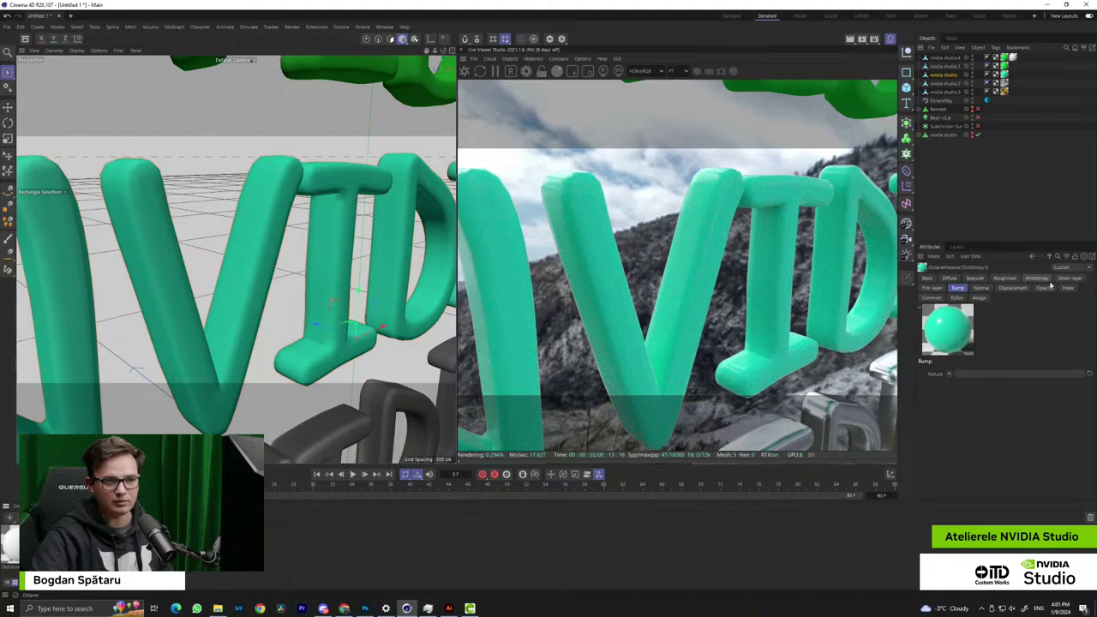
{"action": "left_click", "coordinate": [932, 289]}
{"action": "left_click", "coordinate": [986, 292]}
{"action": "left_click", "coordinate": [1019, 291]}
{"action": "left_click", "coordinate": [1045, 290]}
{"action": "left_click", "coordinate": [1070, 290]}
{"action": "left_click", "coordinate": [930, 298]}
Load a Noise shader as the teal glossy material's bump texture and open the shader's properties
{"action": "scroll", "coordinate": [309, 280], "scroll_direction": "down", "scroll_amount": 6}
{"action": "left_click_drag", "start_coordinate": [309, 280], "coordinate": [225, 238], "text": "alt"}
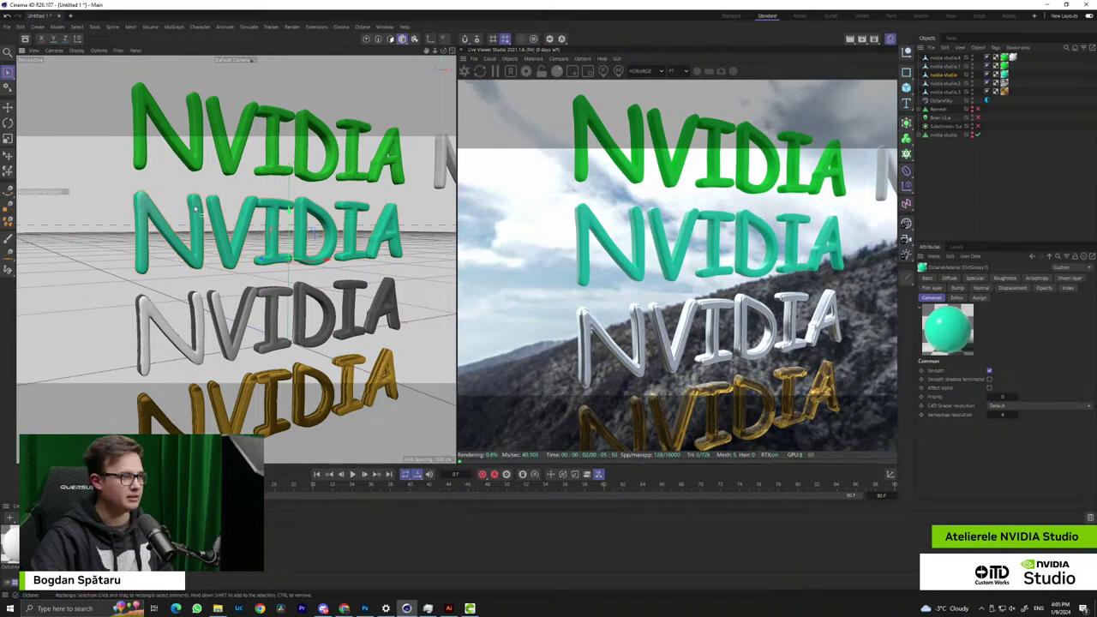
{"action": "left_click_drag", "start_coordinate": [279, 292], "coordinate": [246, 272], "text": "alt"}
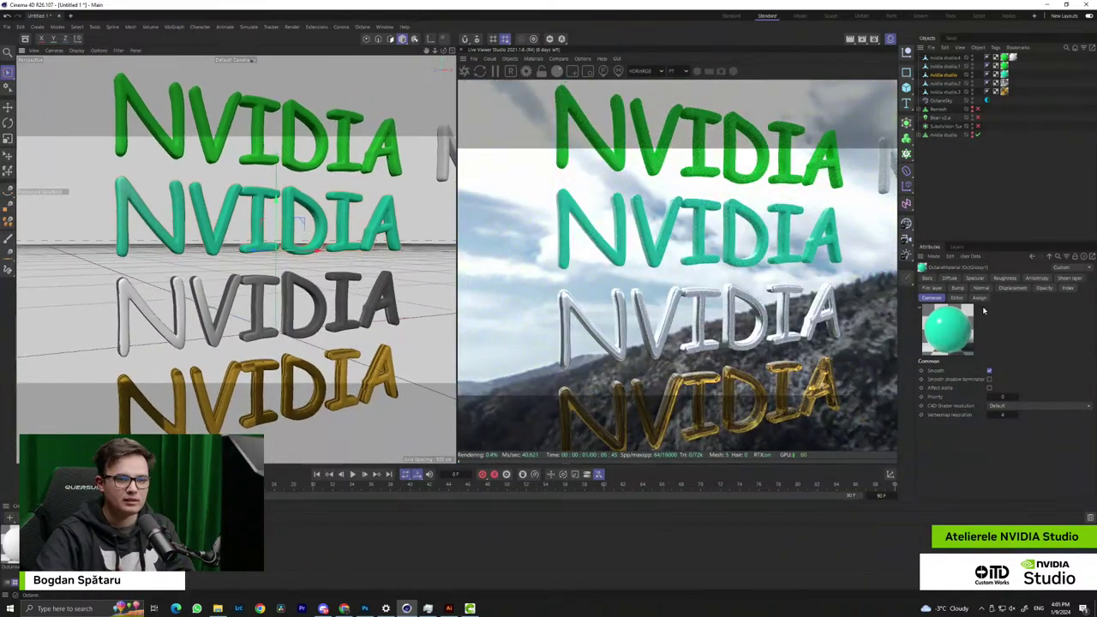
{"action": "left_click", "coordinate": [958, 288]}
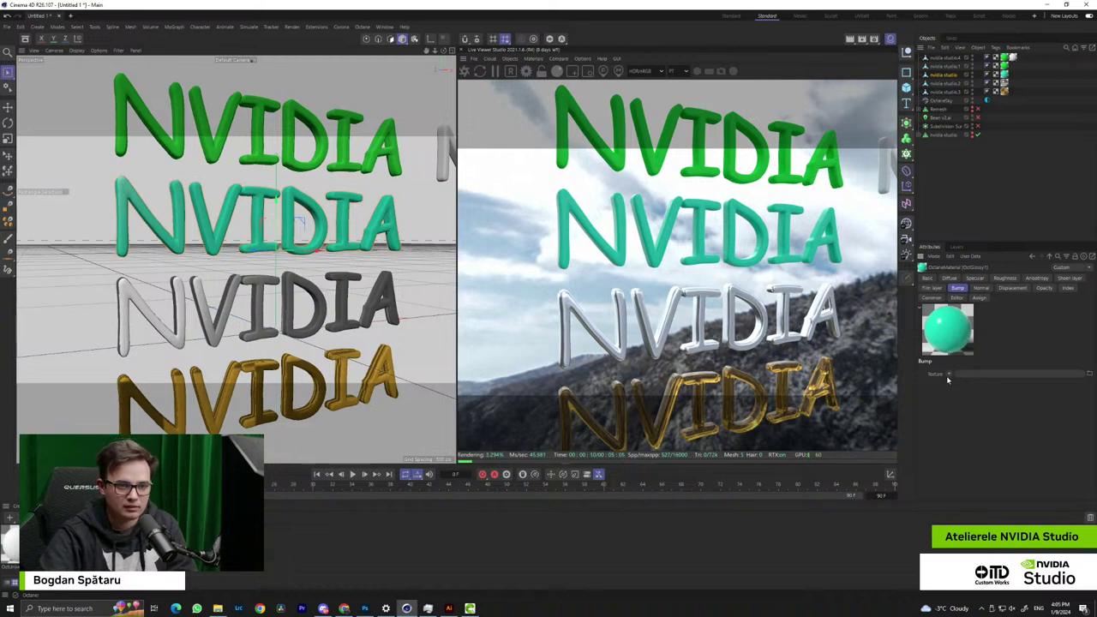
{"action": "left_click", "coordinate": [948, 376]}
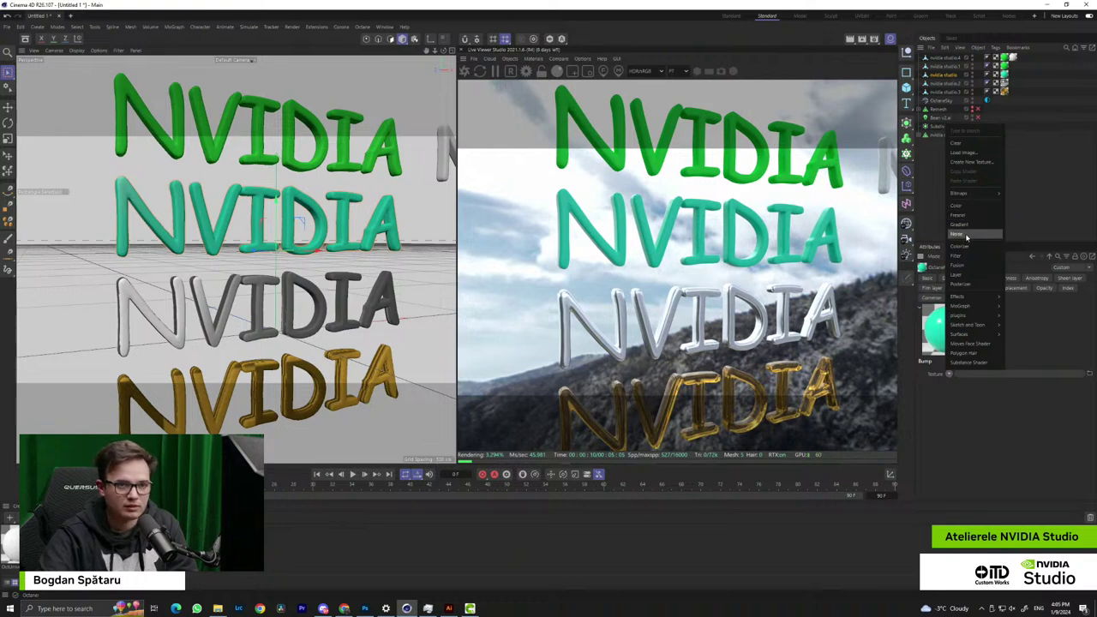
{"action": "left_click", "coordinate": [967, 237]}
{"action": "left_click", "coordinate": [951, 375]}
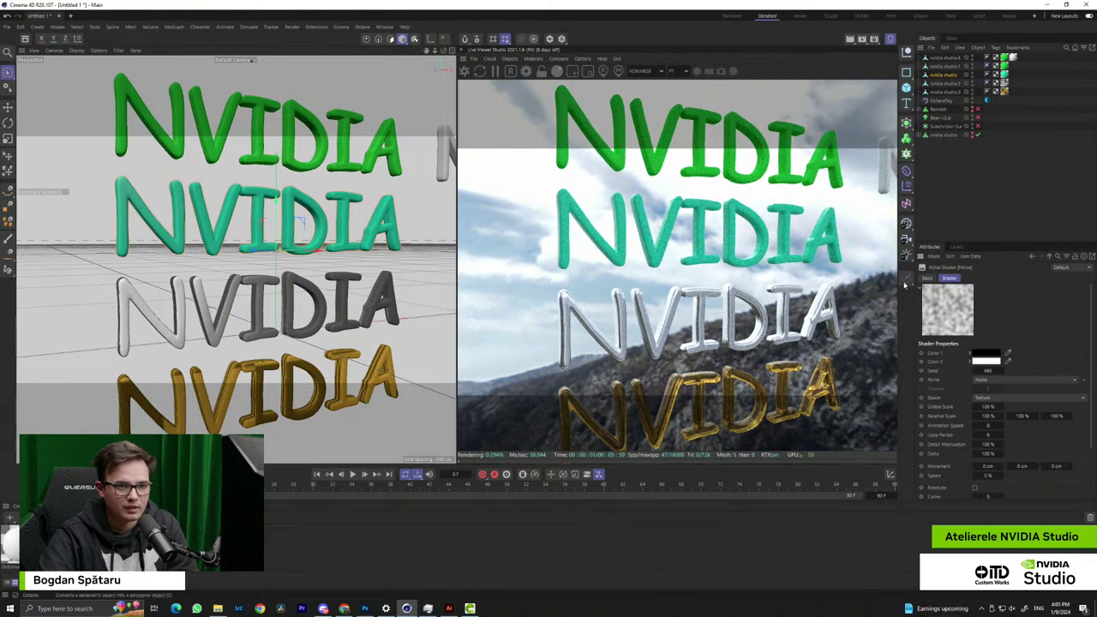
{"action": "left_click_drag", "start_coordinate": [916, 302], "coordinate": [645, 303]}
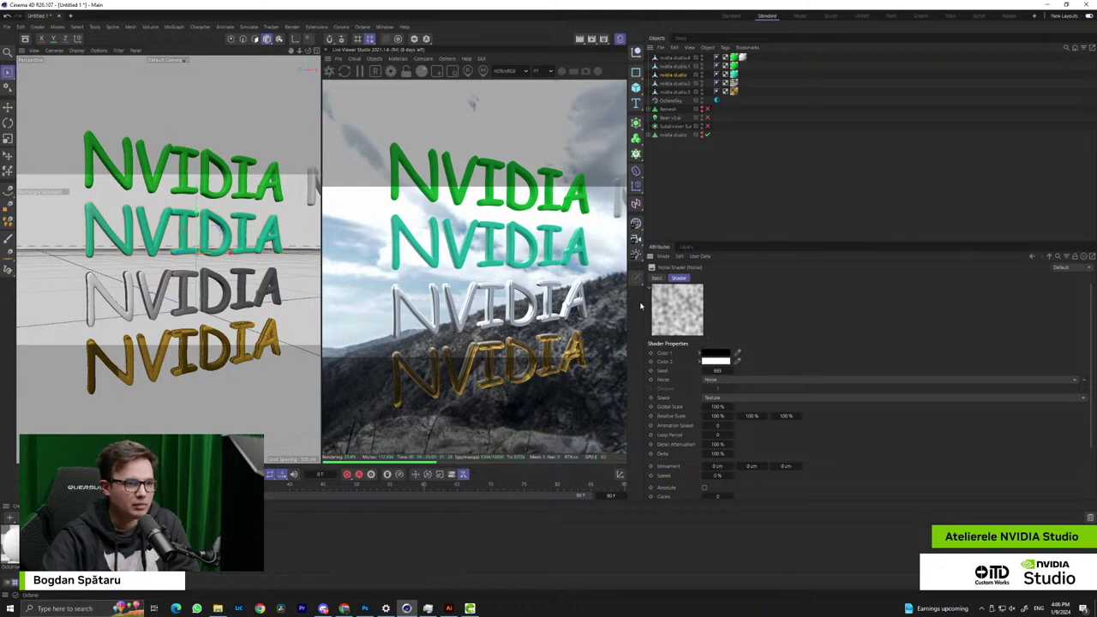
{"action": "left_click_drag", "start_coordinate": [643, 302], "coordinate": [944, 302]}
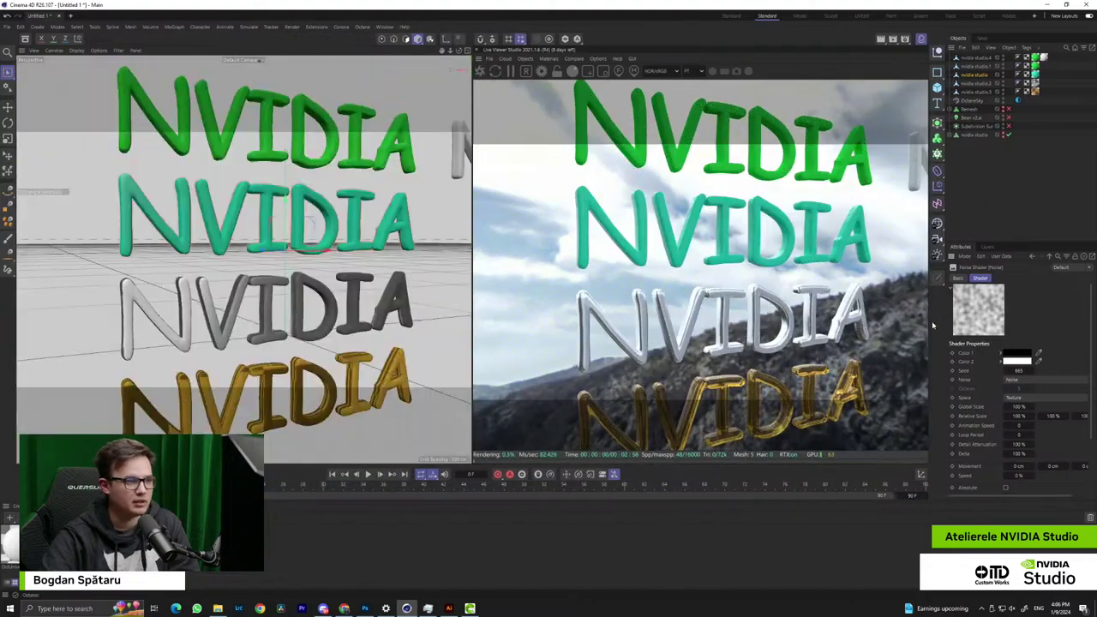
Show the polygon lines over the shaded lettering and examine the mesh at the base of the teal V
{"action": "scroll", "coordinate": [208, 316], "scroll_direction": "up", "scroll_amount": 12}
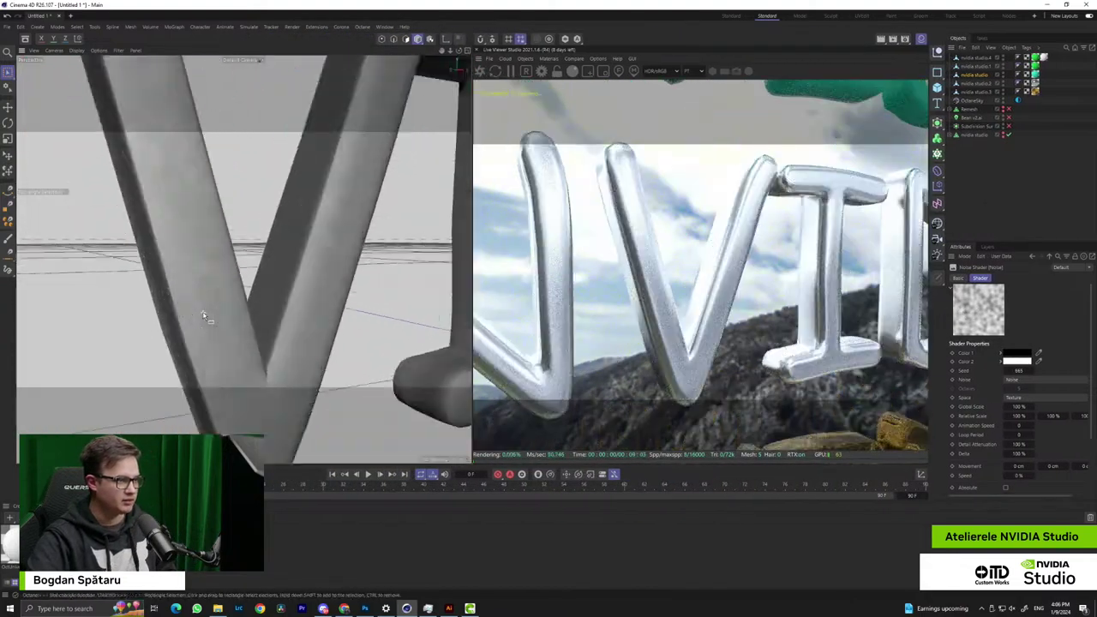
{"action": "scroll", "coordinate": [257, 314], "scroll_direction": "down", "scroll_amount": 10}
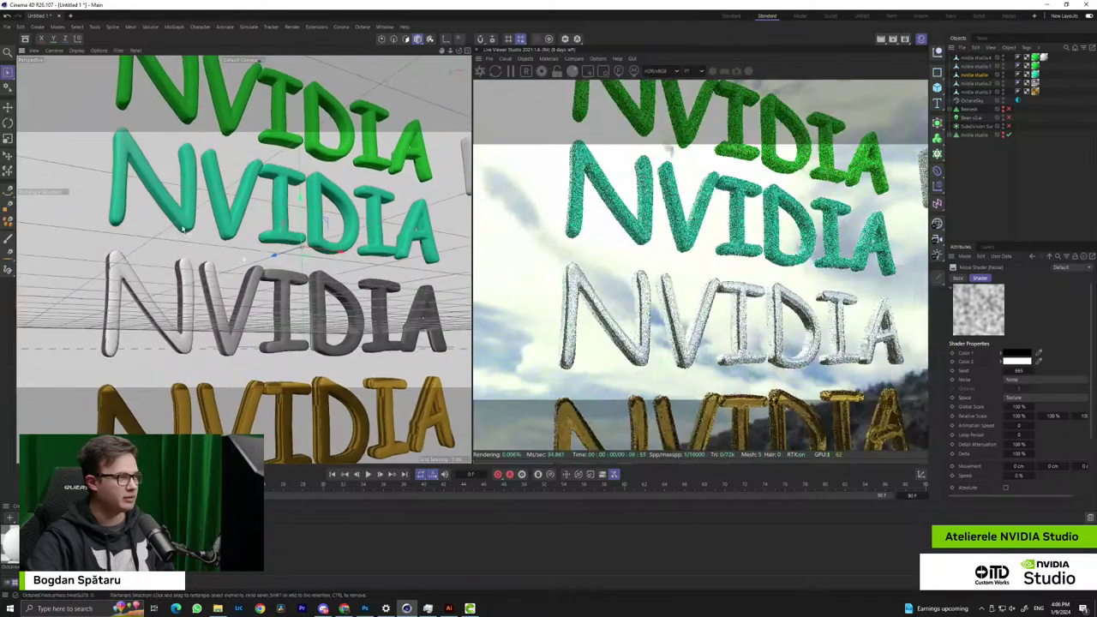
{"action": "left_click", "coordinate": [72, 50]}
{"action": "left_click", "coordinate": [96, 84]}
{"action": "scroll", "coordinate": [249, 235], "scroll_direction": "up", "scroll_amount": 4}
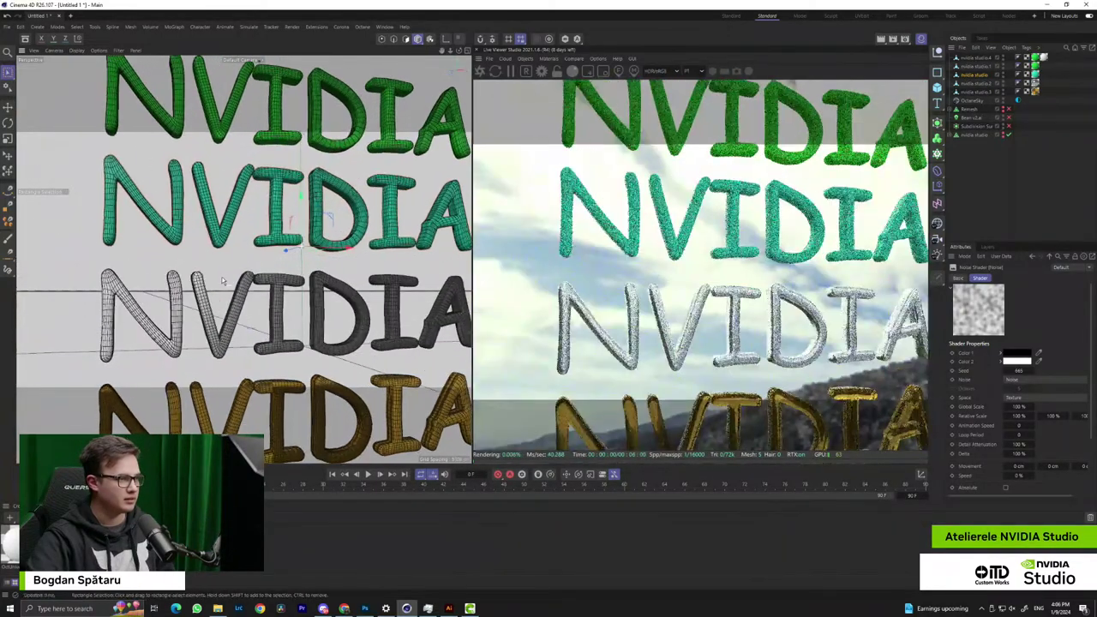
{"action": "right_click_drag", "start_coordinate": [249, 239], "coordinate": [320, 238], "text": "alt"}
{"action": "left_click_drag", "start_coordinate": [320, 238], "coordinate": [316, 262], "text": "alt"}
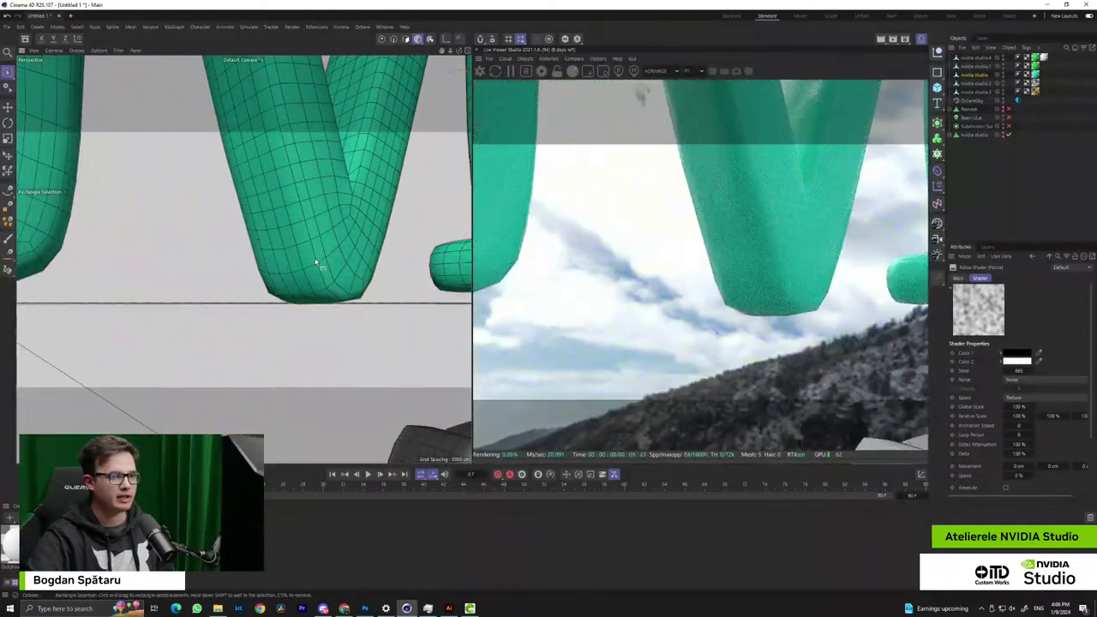
Set the Global Scale of the teal glossy material's bump noise to 34%
{"action": "right_click_drag", "start_coordinate": [305, 257], "coordinate": [239, 269], "text": "alt"}
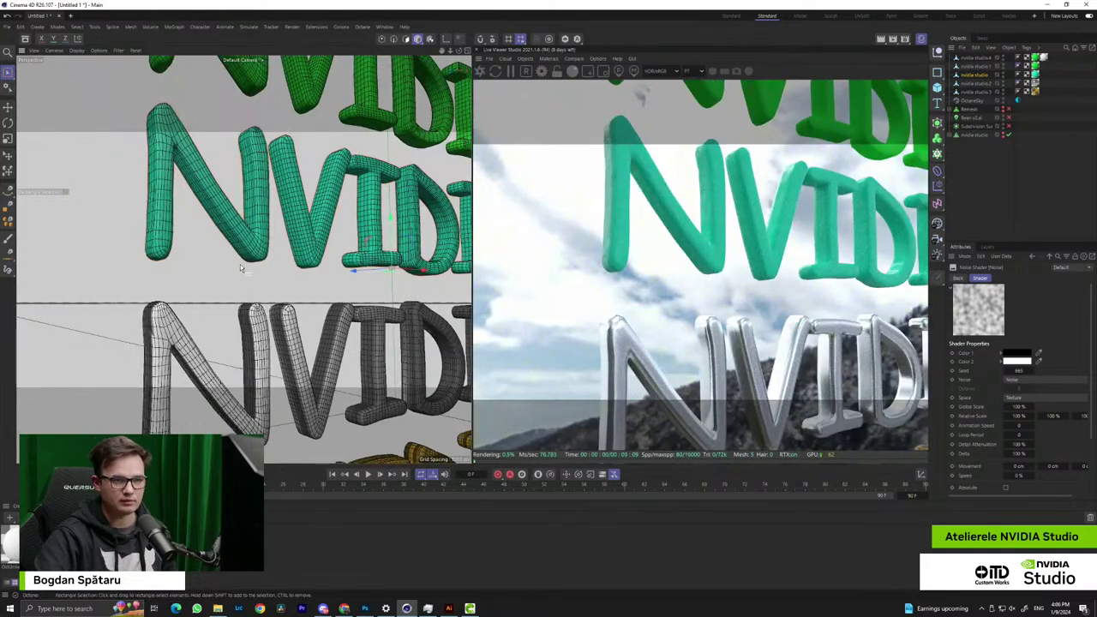
{"action": "middle_click_drag", "start_coordinate": [240, 264], "coordinate": [241, 214], "text": "alt"}
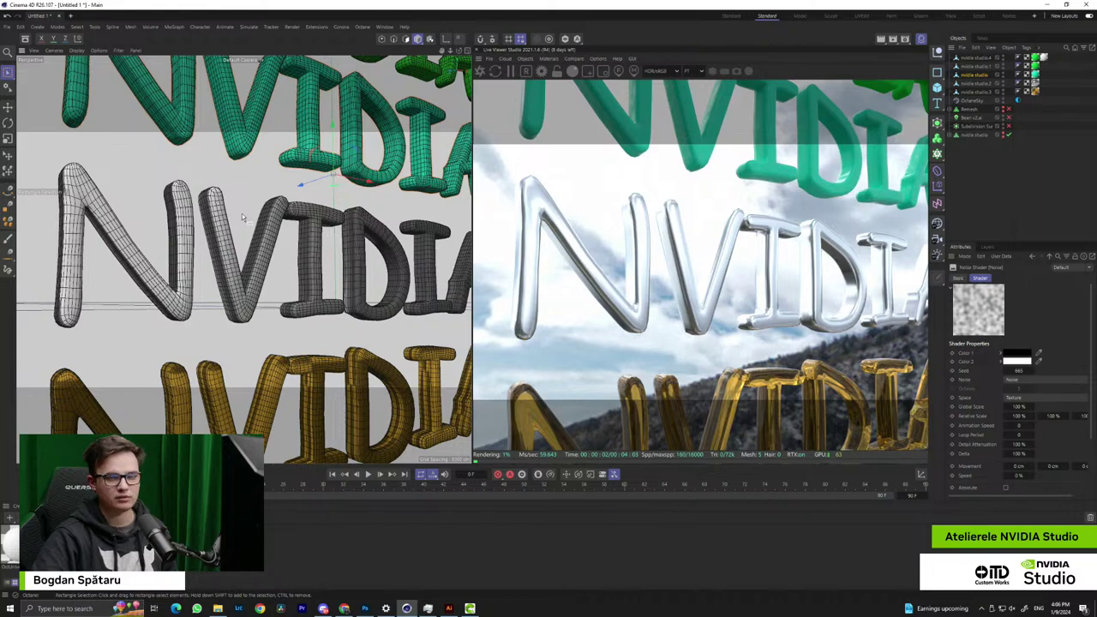
{"action": "middle_click_drag", "start_coordinate": [242, 213], "coordinate": [259, 261], "text": "alt"}
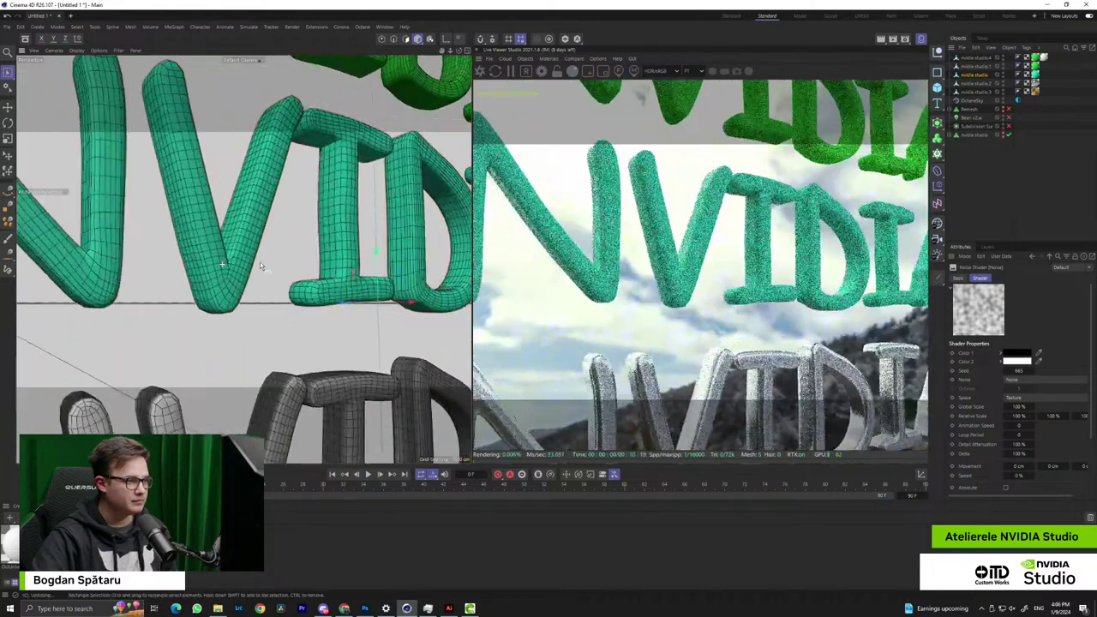
{"action": "left_click", "coordinate": [120, 545]}
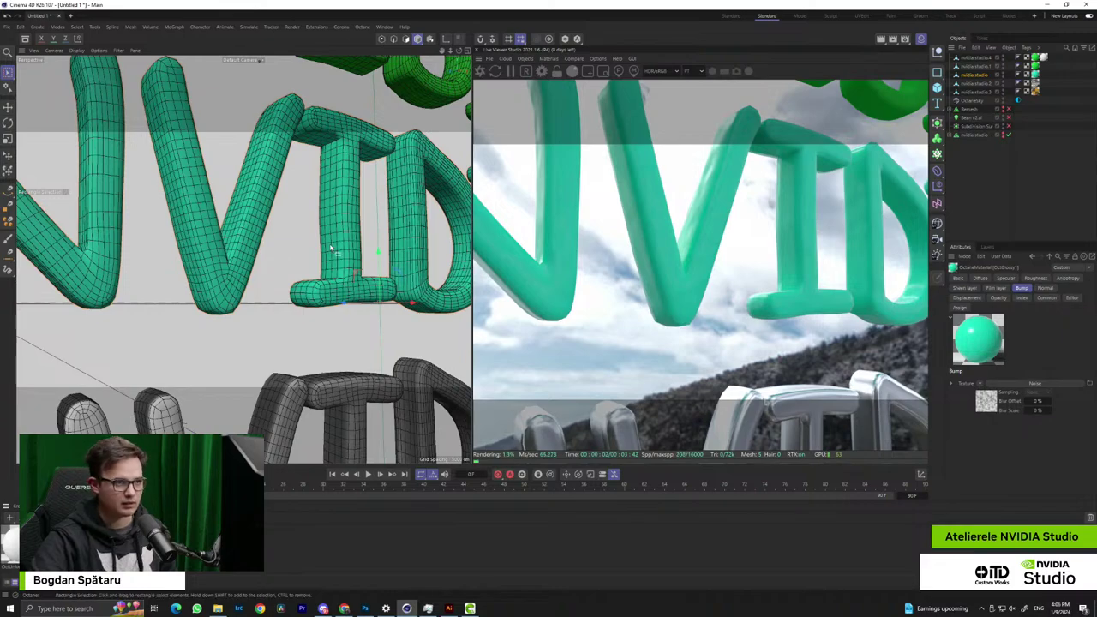
{"action": "scroll", "coordinate": [291, 247], "scroll_direction": "up", "scroll_amount": 10}
{"action": "scroll", "coordinate": [286, 255], "scroll_direction": "down", "scroll_amount": 2}
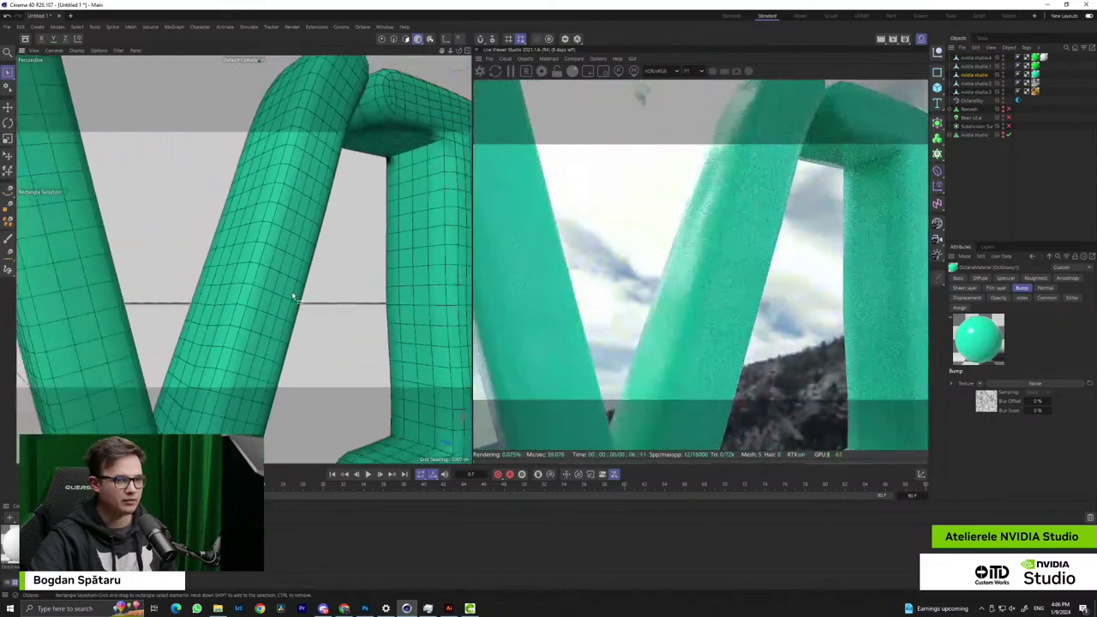
{"action": "middle_click_drag", "start_coordinate": [295, 295], "coordinate": [317, 258], "text": "alt"}
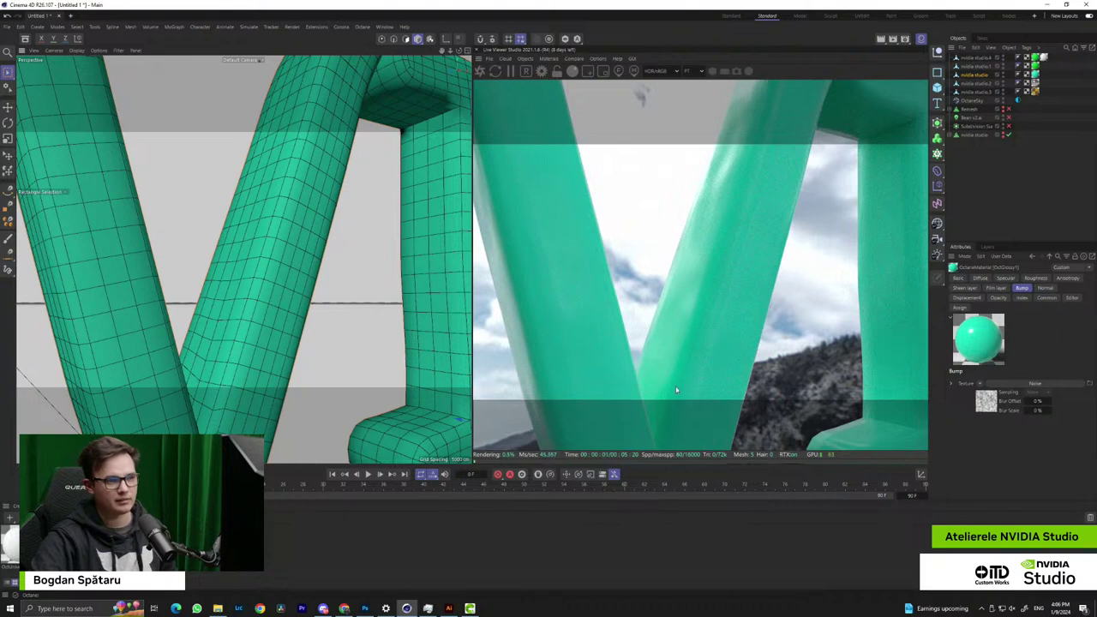
{"action": "left_click", "coordinate": [984, 401]}
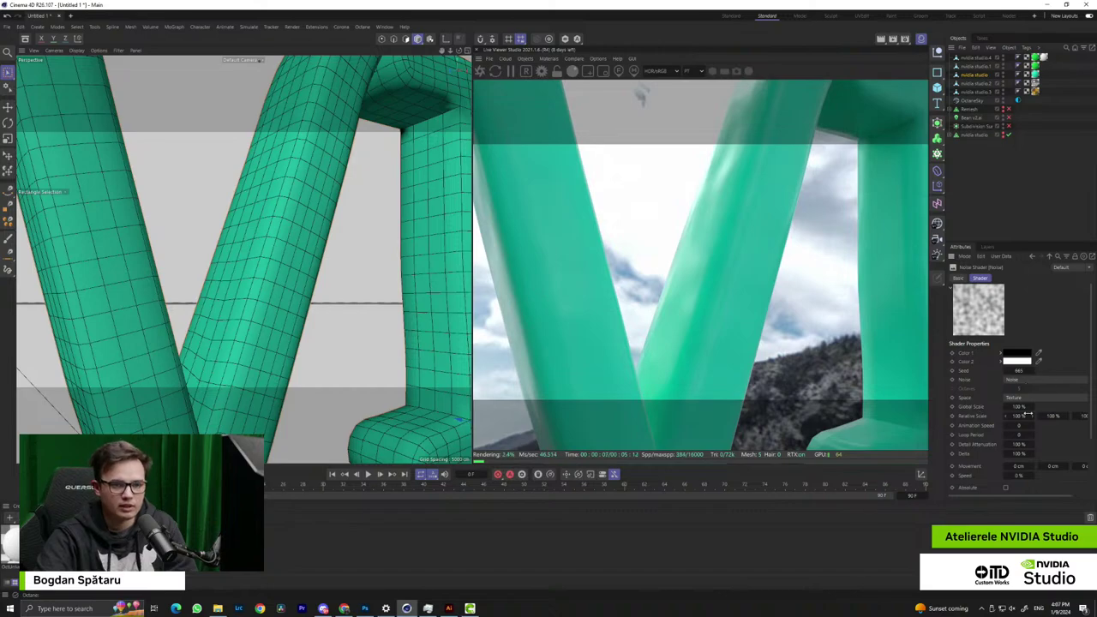
{"action": "left_click_drag", "start_coordinate": [1019, 406], "coordinate": [1018, 407]}
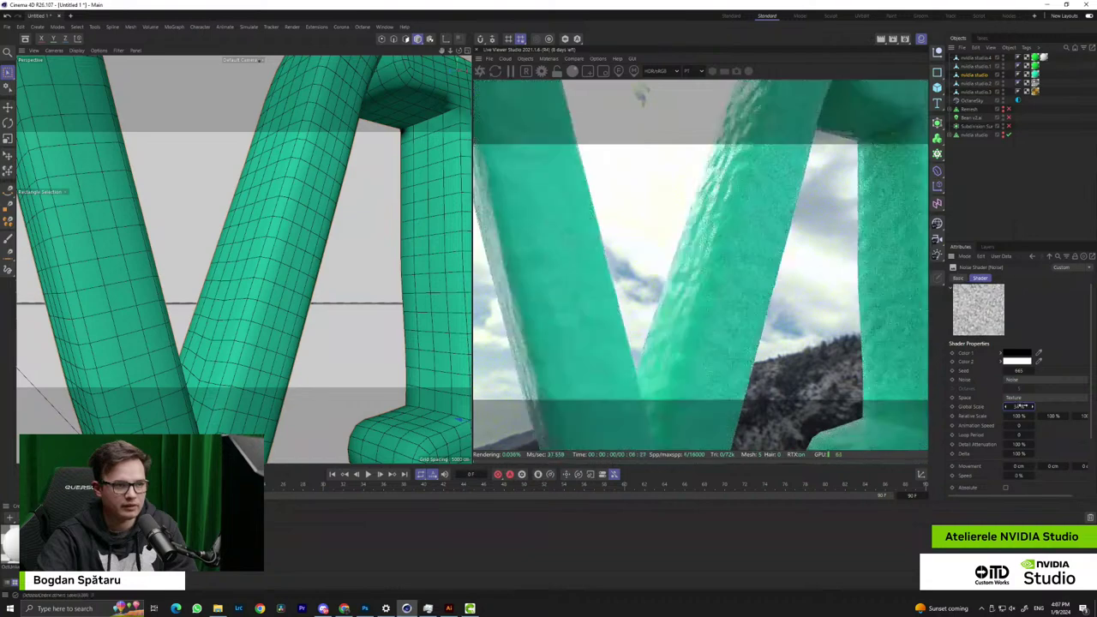
Examine the noise bump on the teal lettering from close up and from a distance
{"action": "scroll", "coordinate": [179, 275], "scroll_direction": "down", "scroll_amount": 4}
{"action": "scroll", "coordinate": [228, 282], "scroll_direction": "up", "scroll_amount": 5}
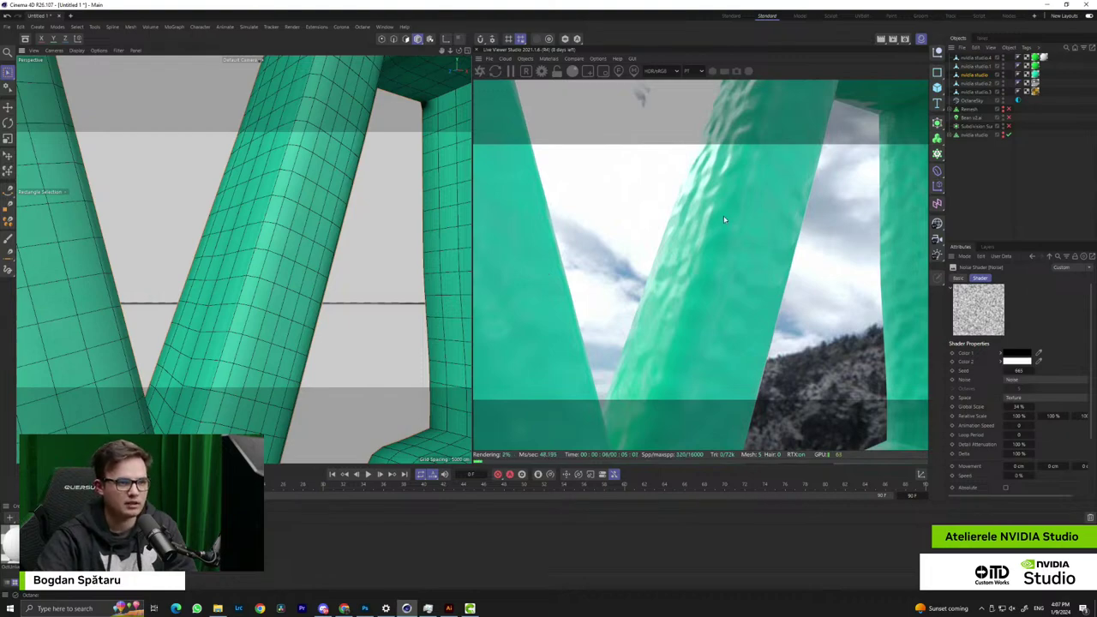
{"action": "scroll", "coordinate": [254, 314], "scroll_direction": "down", "scroll_amount": 5}
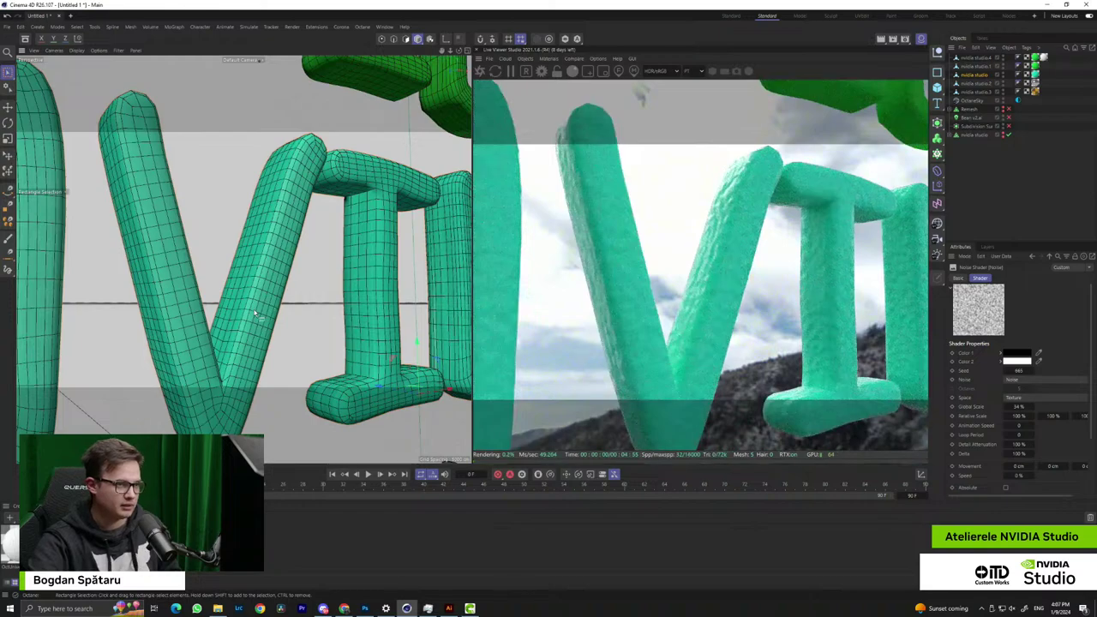
{"action": "middle_click_drag", "start_coordinate": [254, 313], "coordinate": [313, 312], "text": "alt"}
{"action": "scroll", "coordinate": [315, 311], "scroll_direction": "down", "scroll_amount": 6}
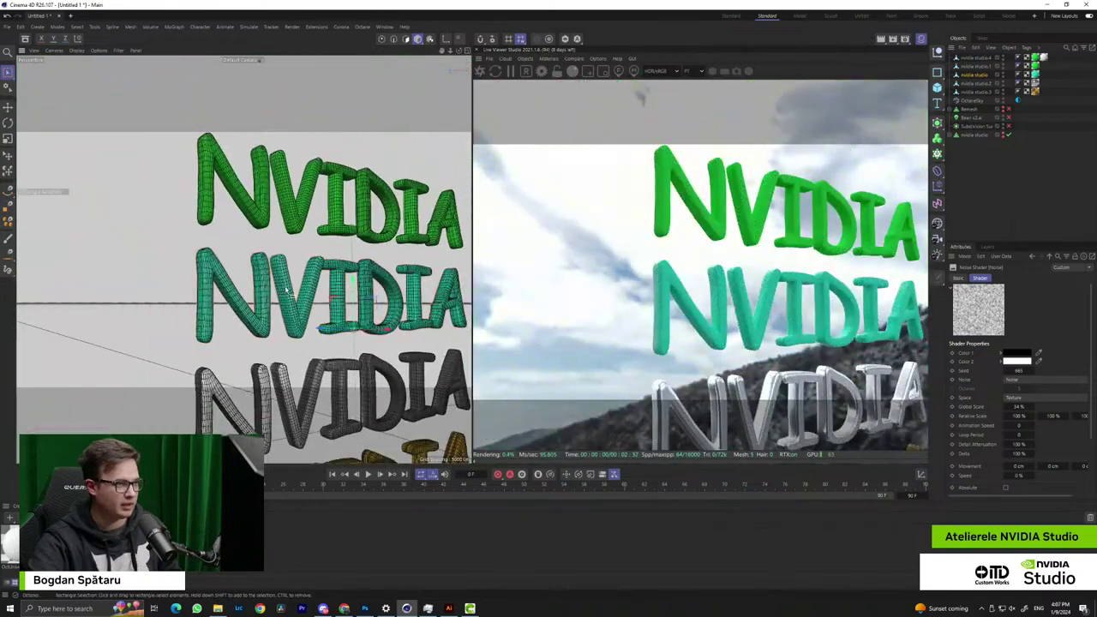
{"action": "scroll", "coordinate": [285, 292], "scroll_direction": "up", "scroll_amount": 8}
{"action": "middle_click_drag", "start_coordinate": [314, 317], "coordinate": [177, 311], "text": "alt"}
{"action": "scroll", "coordinate": [134, 285], "scroll_direction": "up", "scroll_amount": 2}
{"action": "scroll", "coordinate": [135, 287], "scroll_direction": "up", "scroll_amount": 6}
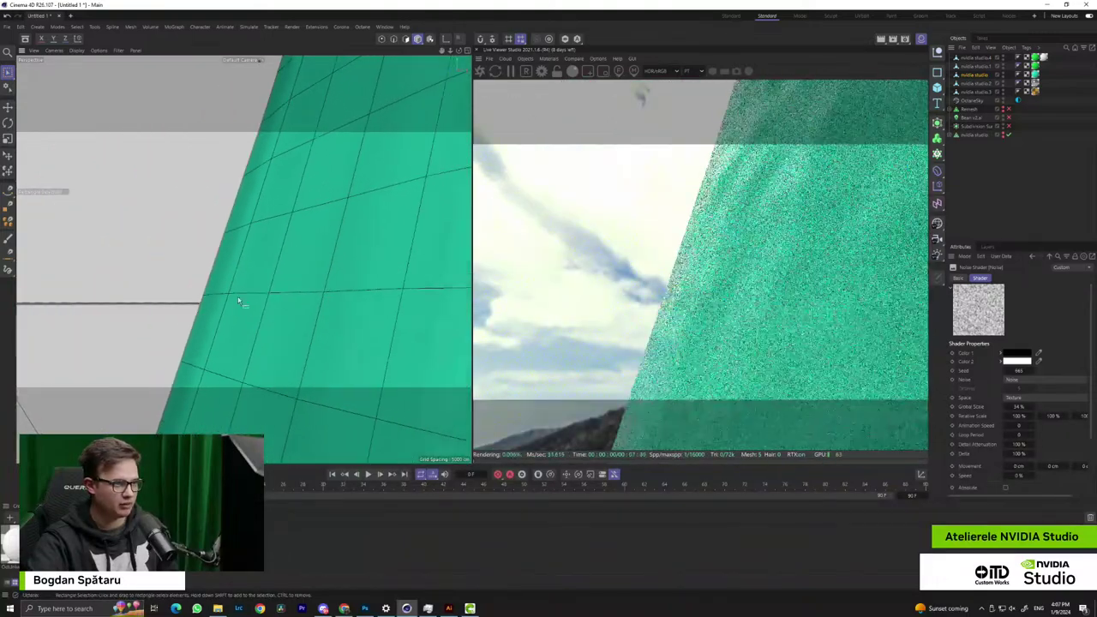
{"action": "scroll", "coordinate": [226, 301], "scroll_direction": "down", "scroll_amount": 8}
{"action": "middle_click_drag", "start_coordinate": [197, 311], "coordinate": [169, 284], "text": "alt"}
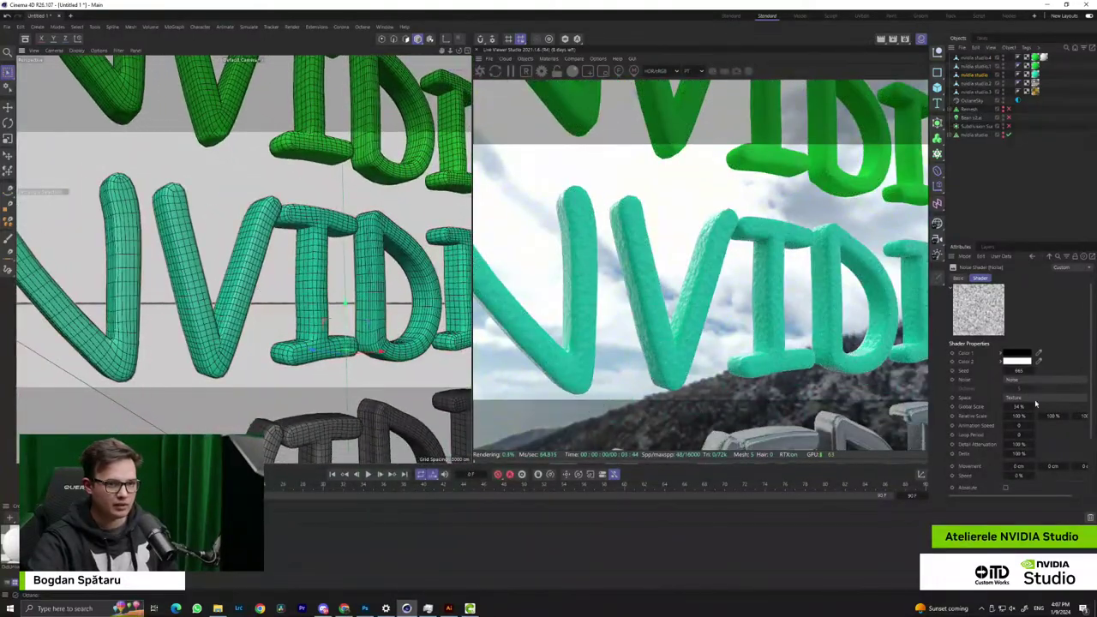
Try the Buya and Cell Noise types on the teal material's bump noise
{"action": "left_click", "coordinate": [1017, 382]}
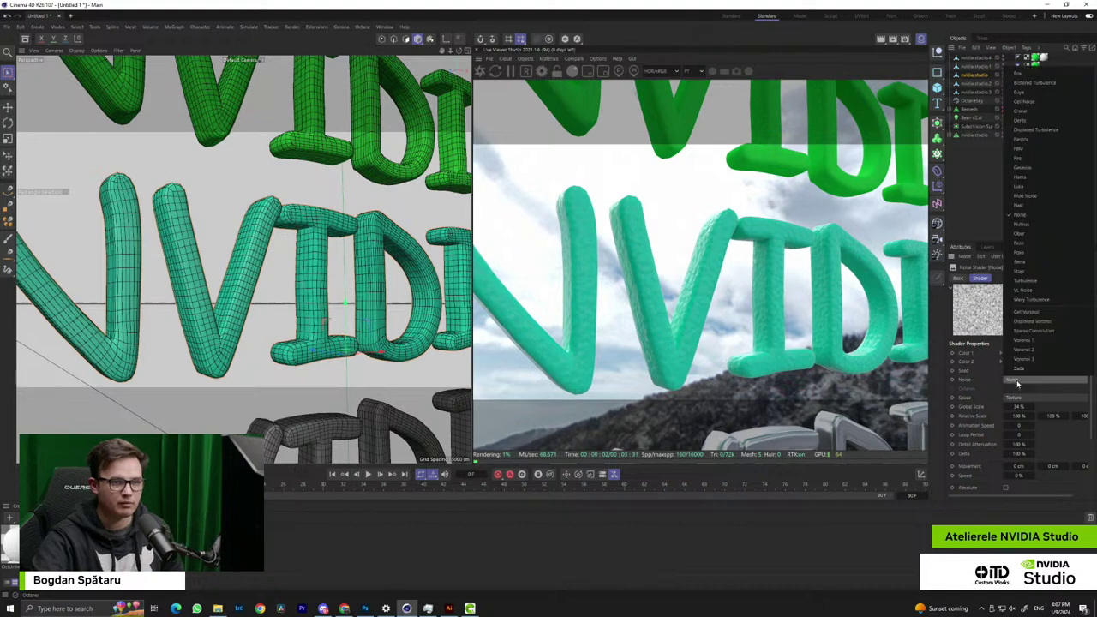
{"action": "left_click", "coordinate": [1026, 101]}
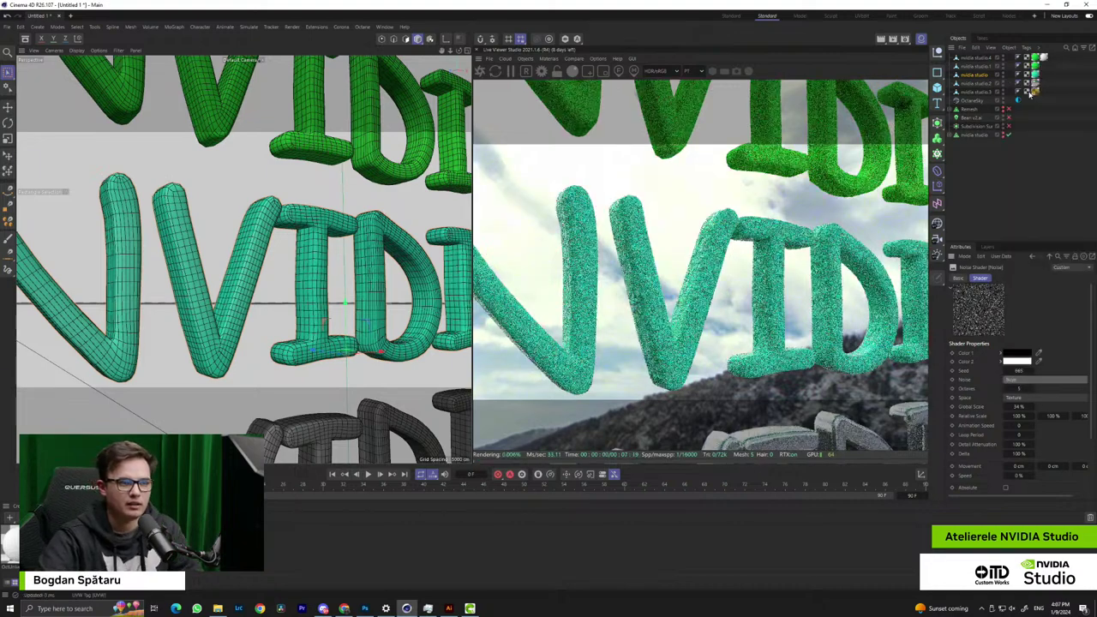
{"action": "left_click", "coordinate": [1031, 381]}
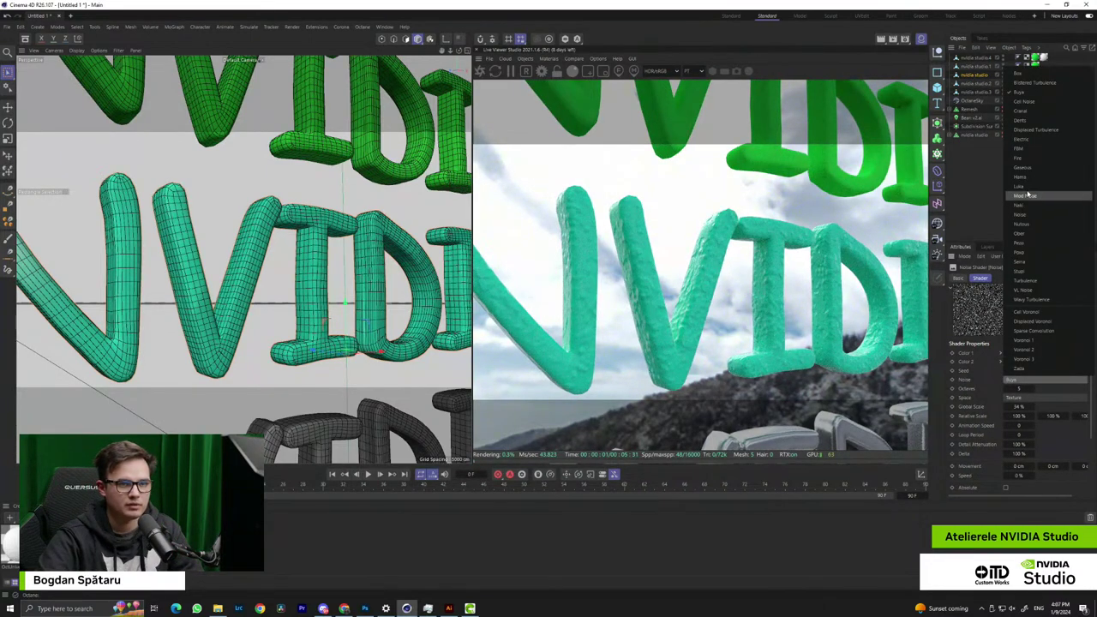
{"action": "left_click", "coordinate": [1026, 101]}
Switch the teal material's bump noise type to Dents and inspect the rendered V and I
{"action": "left_click", "coordinate": [1035, 377]}
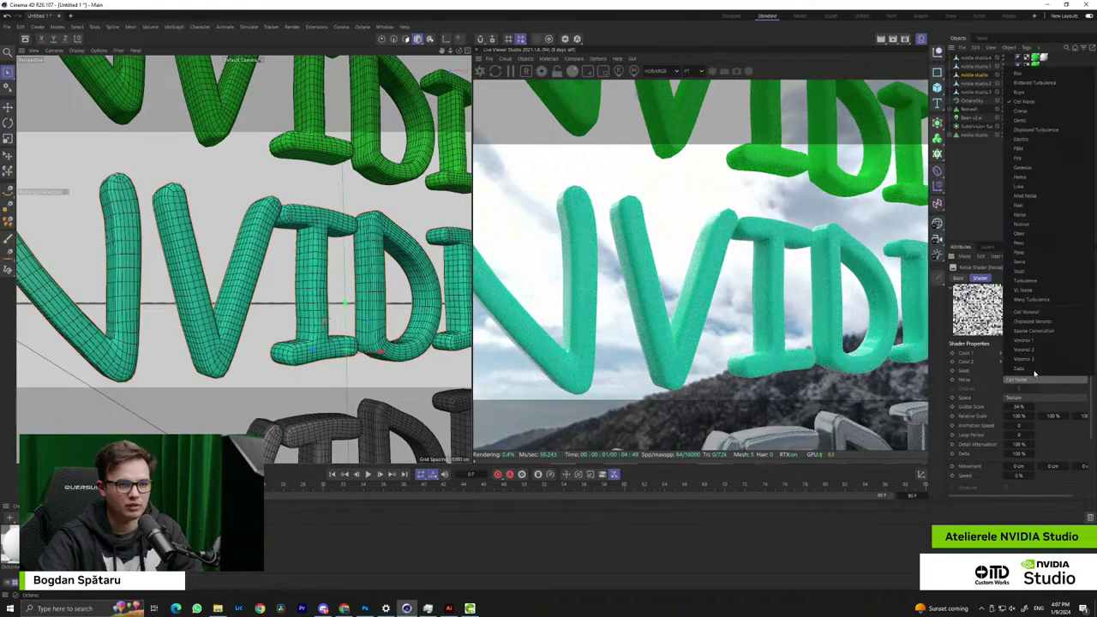
{"action": "left_click", "coordinate": [1033, 127]}
{"action": "scroll", "coordinate": [189, 280], "scroll_direction": "up", "scroll_amount": 8}
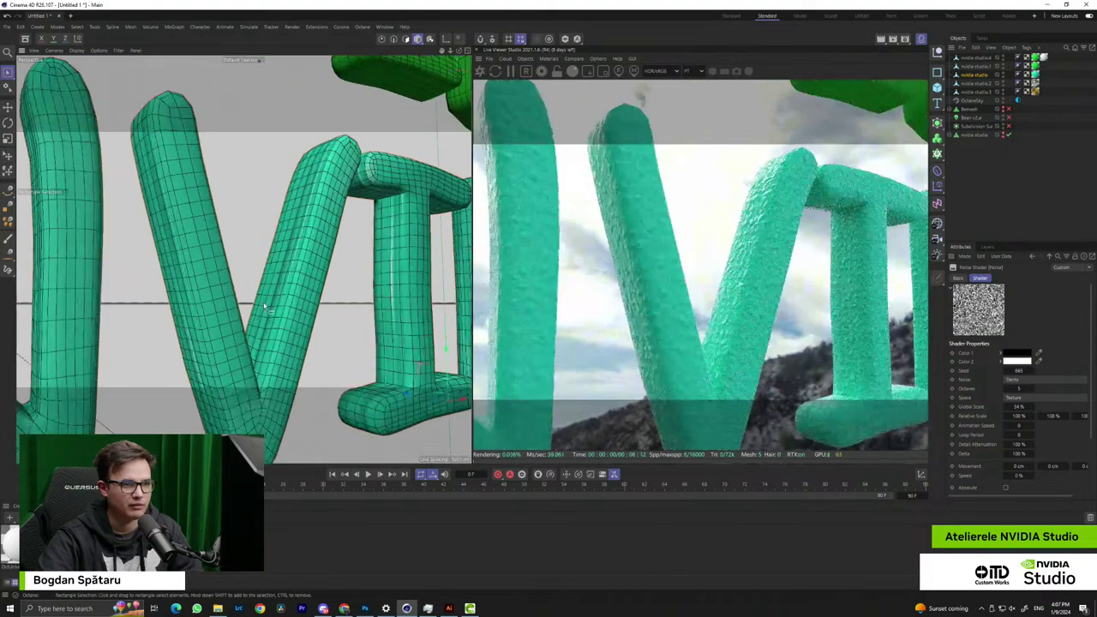
{"action": "scroll", "coordinate": [263, 305], "scroll_direction": "down", "scroll_amount": 4}
{"action": "scroll", "coordinate": [264, 306], "scroll_direction": "down", "scroll_amount": 4}
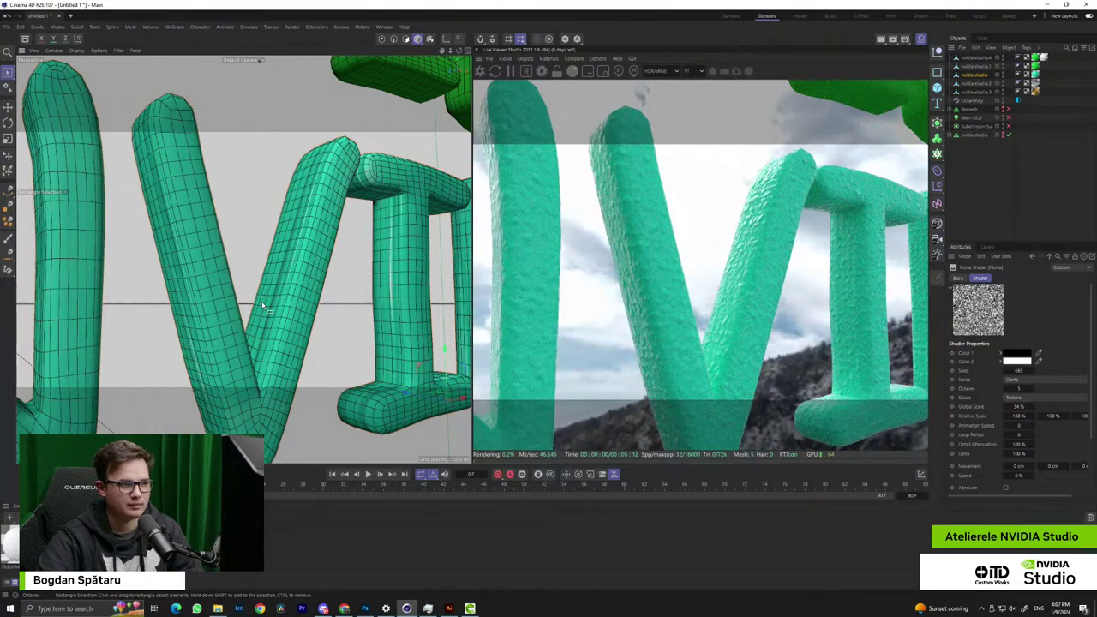
{"action": "scroll", "coordinate": [275, 208], "scroll_direction": "up", "scroll_amount": 2}
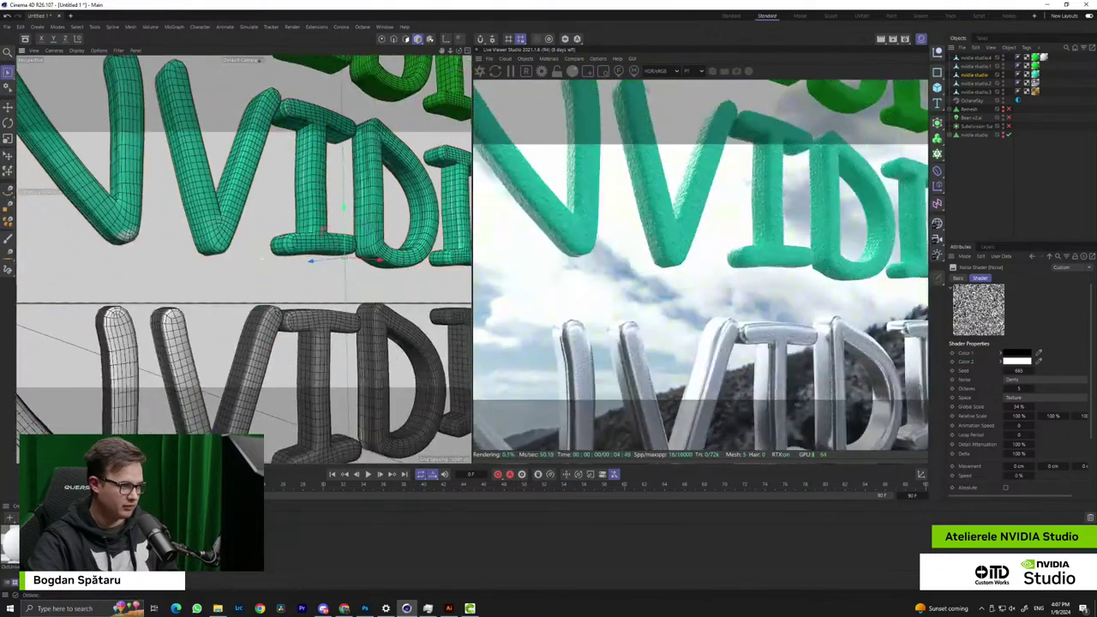
Load a Noise shader as the silver metallic material's bump texture and open the shader's properties
{"action": "left_click", "coordinate": [163, 543]}
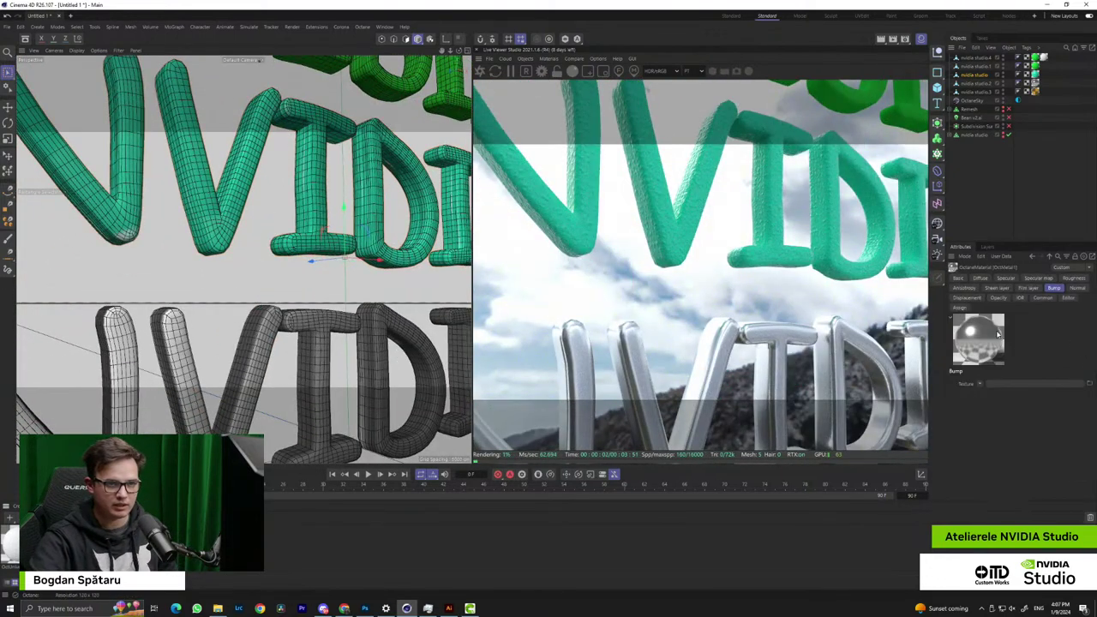
{"action": "middle_click_drag", "start_coordinate": [336, 321], "coordinate": [304, 180], "text": "alt"}
{"action": "scroll", "coordinate": [246, 225], "scroll_direction": "up", "scroll_amount": 4}
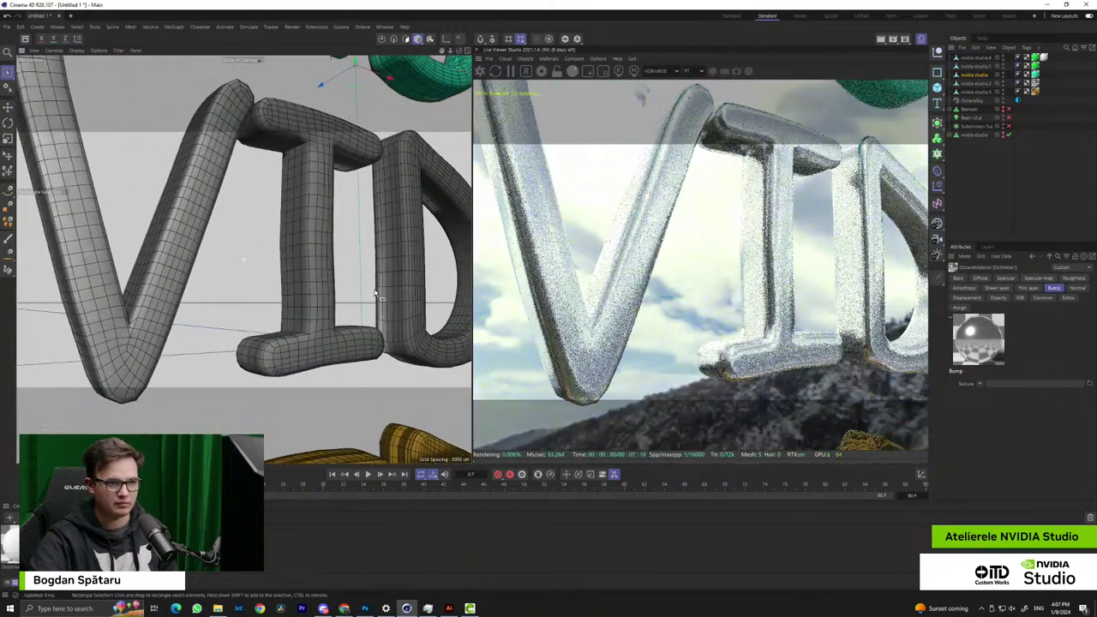
{"action": "left_click", "coordinate": [1074, 278]}
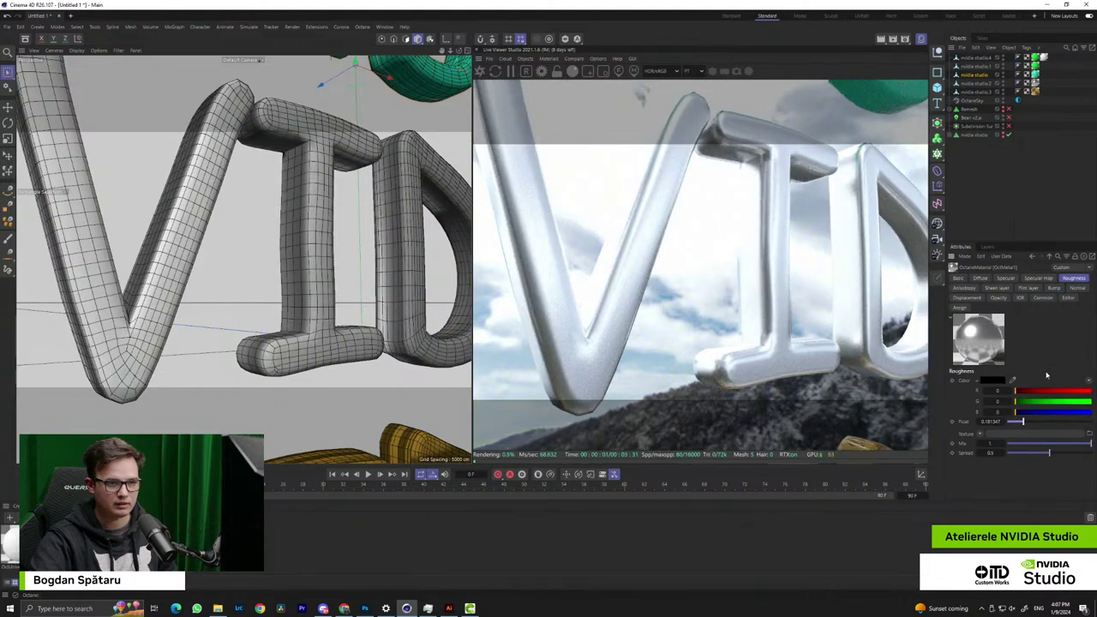
{"action": "left_click", "coordinate": [1054, 288]}
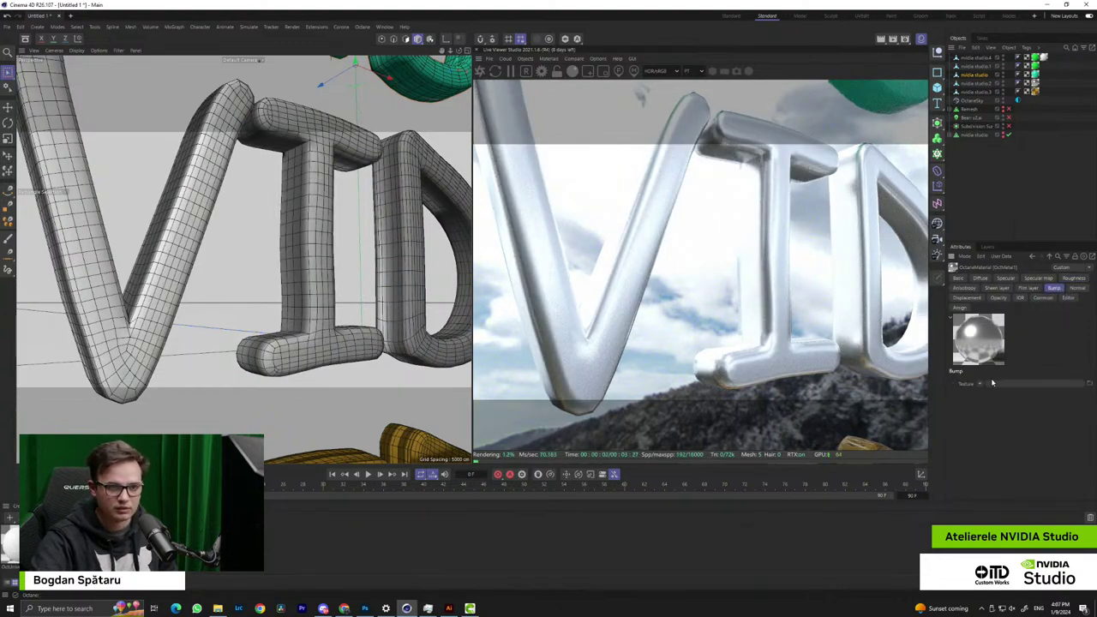
{"action": "left_click", "coordinate": [979, 383]}
{"action": "left_click", "coordinate": [988, 246]}
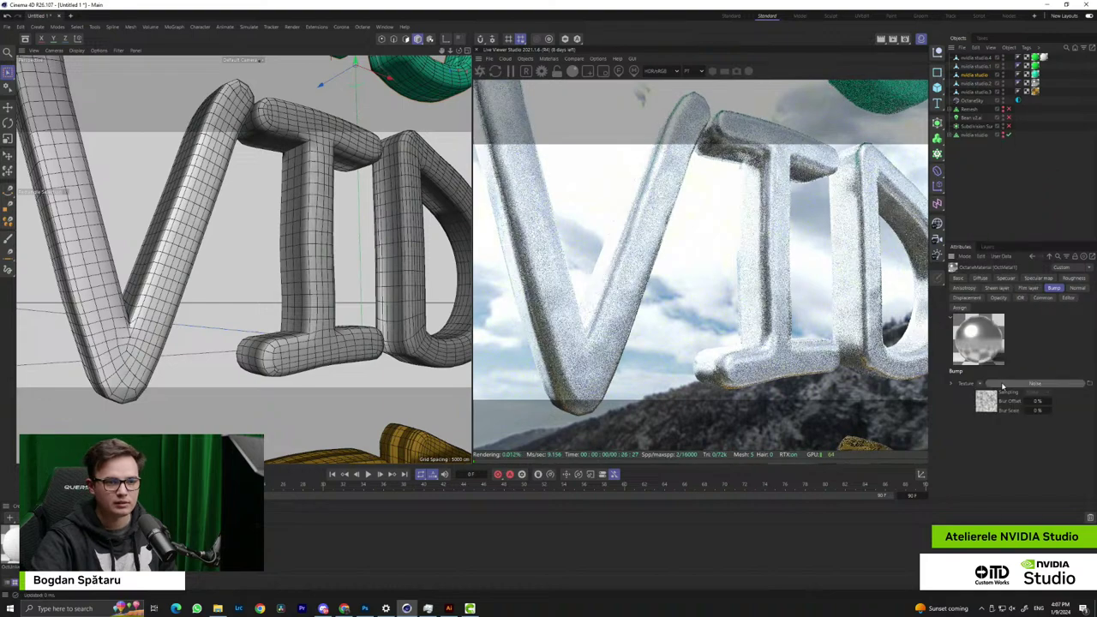
{"action": "left_click", "coordinate": [988, 401]}
{"action": "mouse_move", "coordinate": [300, 266]}
{"action": "right_mouse_down", "text": "alt"}
{"action": "mouse_move", "coordinate": [341, 265]}
{"action": "mouse_move", "coordinate": [303, 264]}
{"action": "right_mouse_up", "text": "alt"}
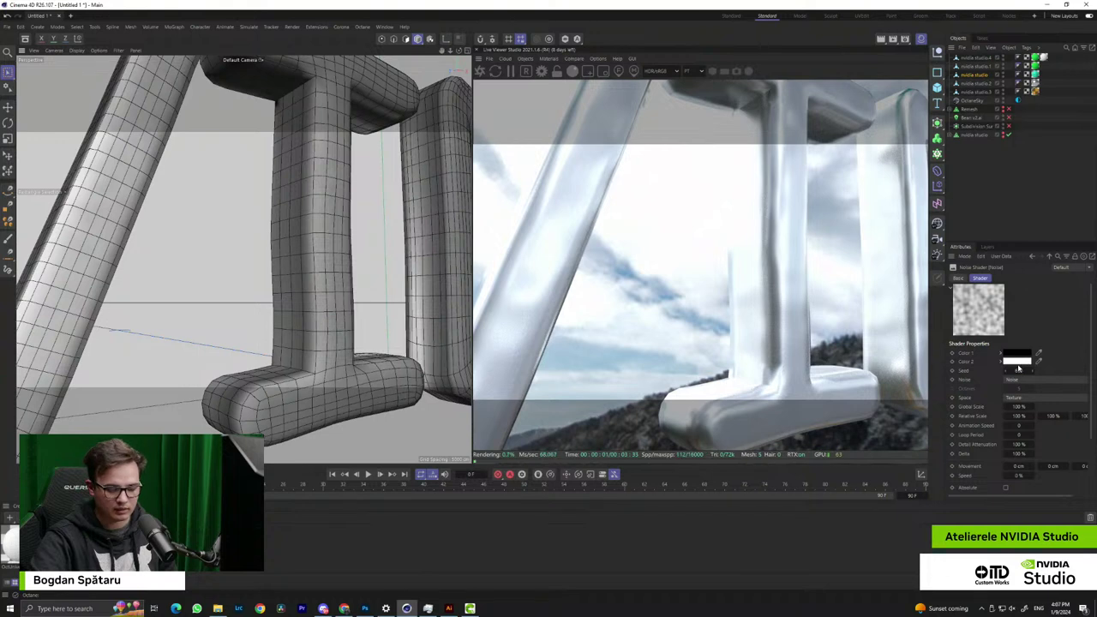
Set the silver material's bump noise type to Dents and inspect the silver lettering from several distances and angles
{"action": "left_click", "coordinate": [1017, 382]}
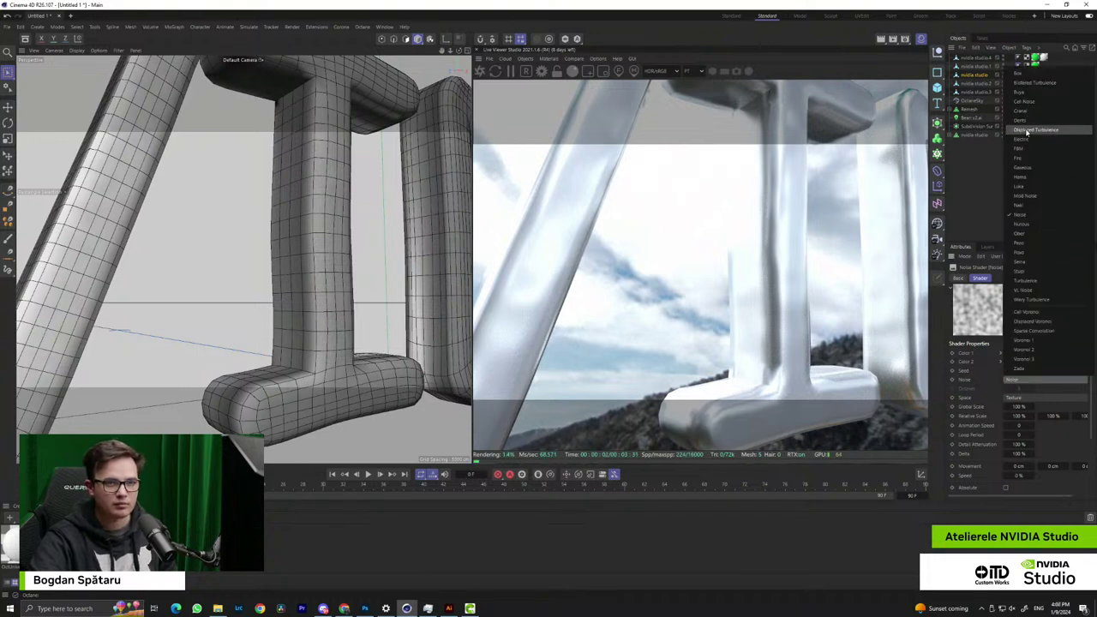
{"action": "left_click", "coordinate": [1022, 121]}
{"action": "scroll", "coordinate": [301, 272], "scroll_direction": "down", "scroll_amount": 10}
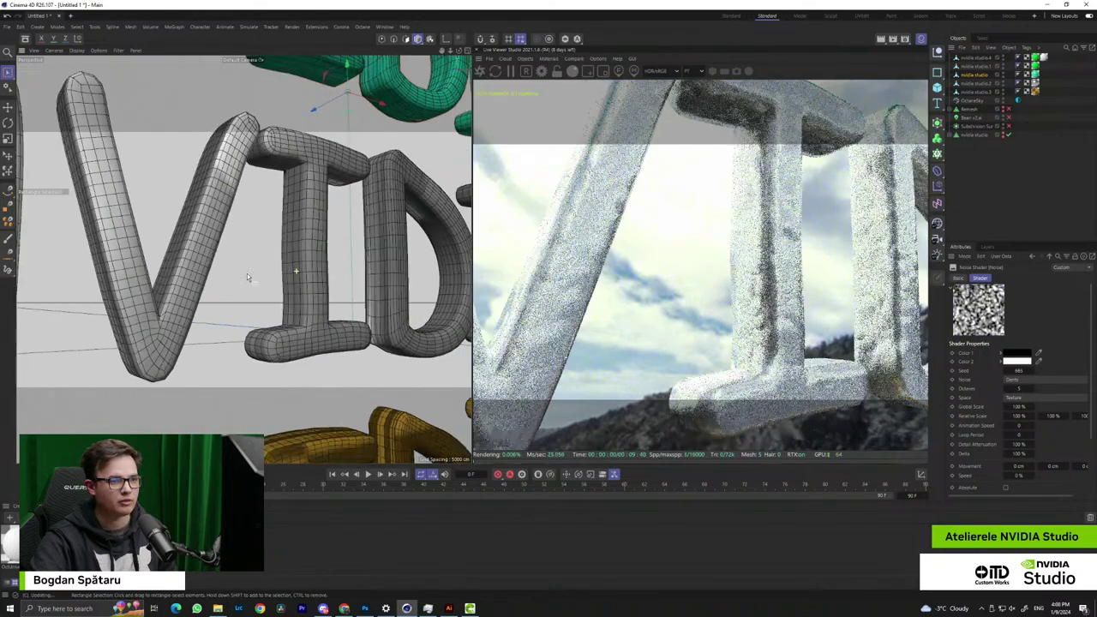
{"action": "scroll", "coordinate": [298, 291], "scroll_direction": "up", "scroll_amount": 2}
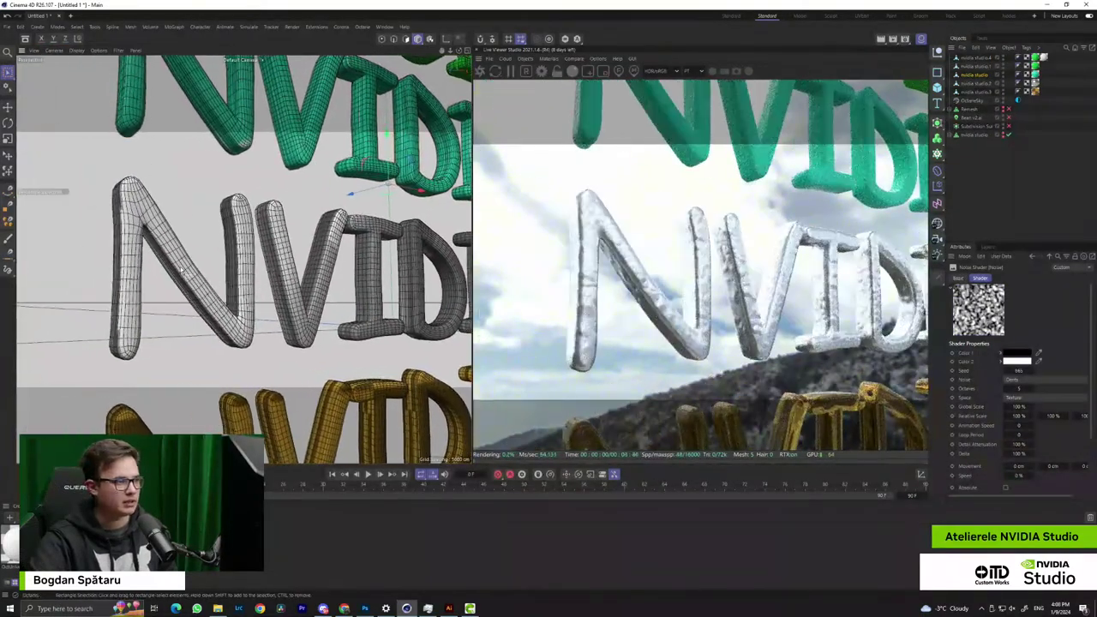
{"action": "scroll", "coordinate": [257, 282], "scroll_direction": "up", "scroll_amount": 8}
{"action": "scroll", "coordinate": [216, 274], "scroll_direction": "down", "scroll_amount": 5}
{"action": "middle_click_drag", "start_coordinate": [304, 281], "coordinate": [129, 289], "text": "alt"}
{"action": "left_click_drag", "start_coordinate": [214, 279], "coordinate": [239, 304], "text": "alt"}
{"action": "scroll", "coordinate": [248, 302], "scroll_direction": "up", "scroll_amount": 6}
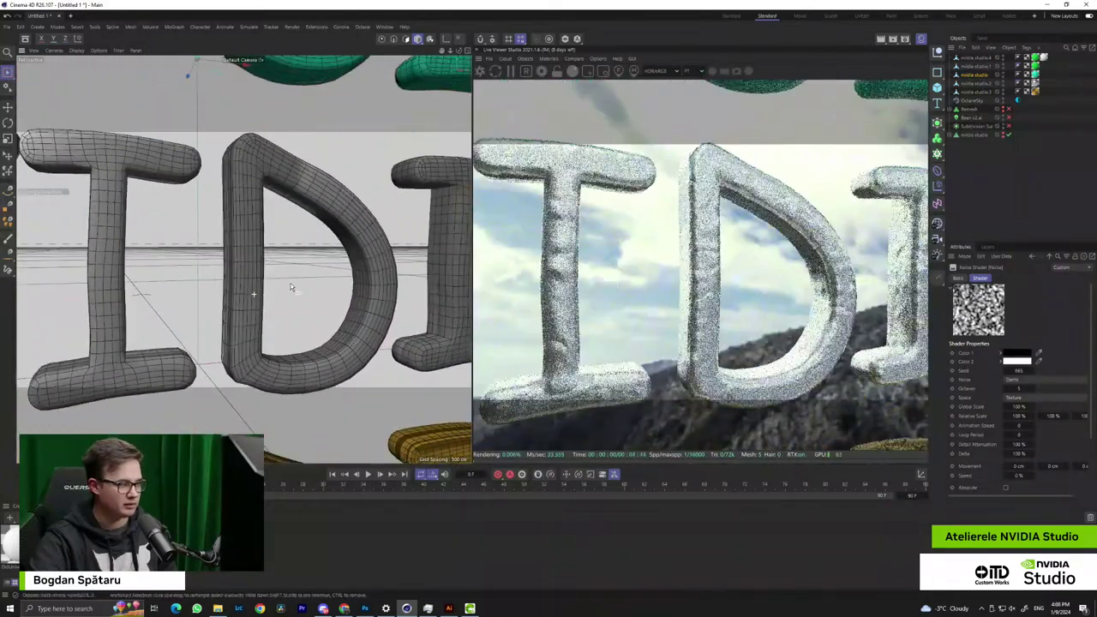
{"action": "scroll", "coordinate": [298, 300], "scroll_direction": "down", "scroll_amount": 5}
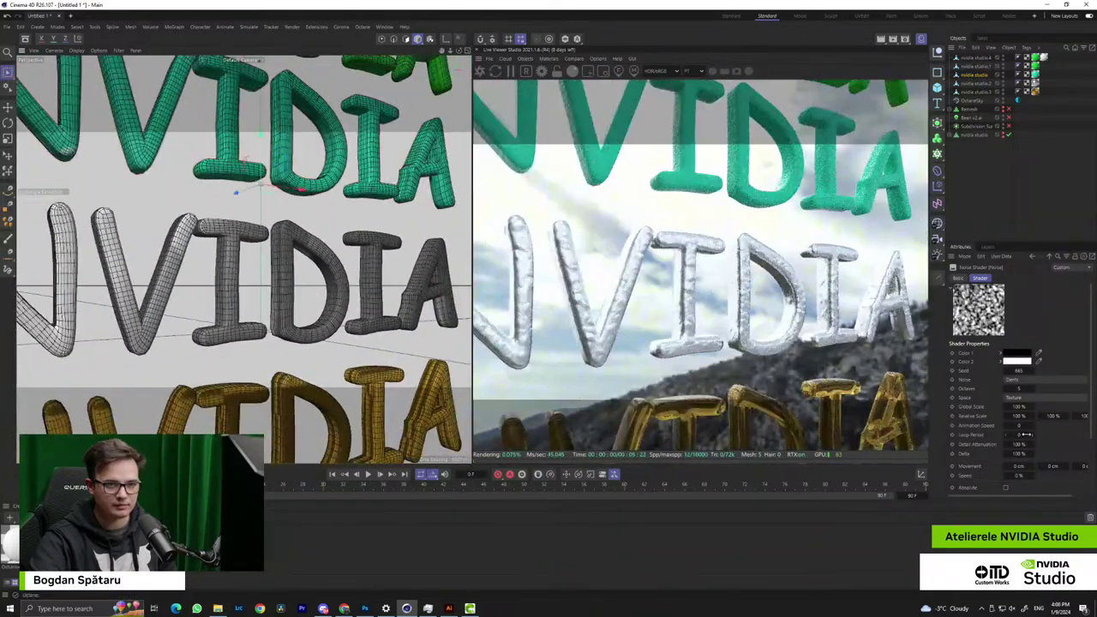
Adjust the octaves of the silver material's bump noise and set its seed to 680
{"action": "left_click_drag", "start_coordinate": [1007, 388], "coordinate": [1031, 371]}
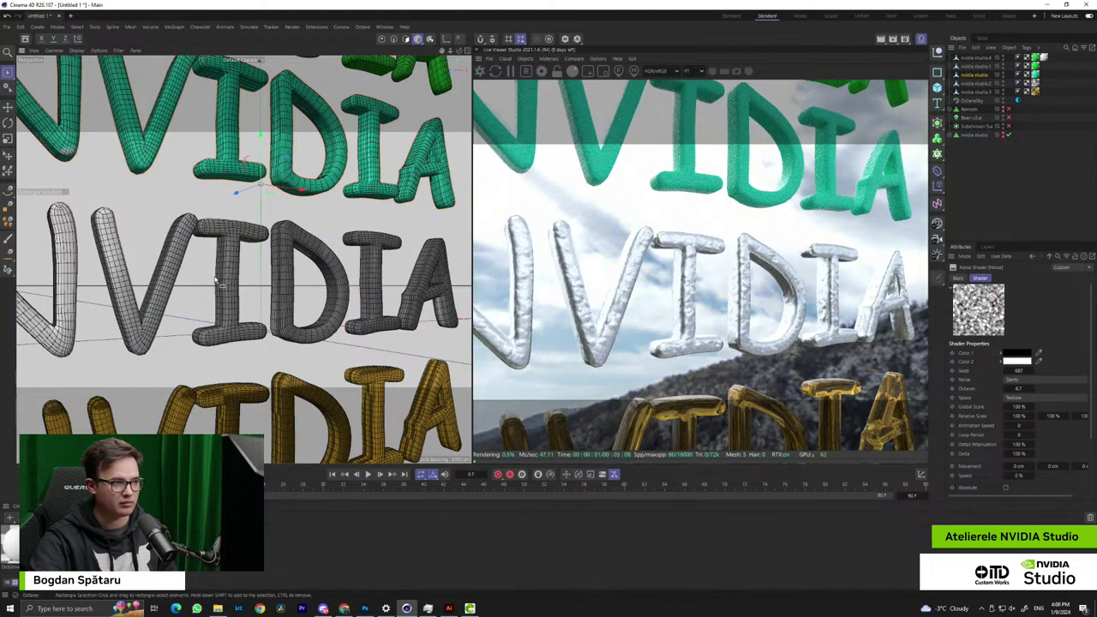
{"action": "scroll", "coordinate": [234, 284], "scroll_direction": "up", "scroll_amount": 6}
{"action": "left_click_drag", "start_coordinate": [1018, 370], "coordinate": [1017, 370]}
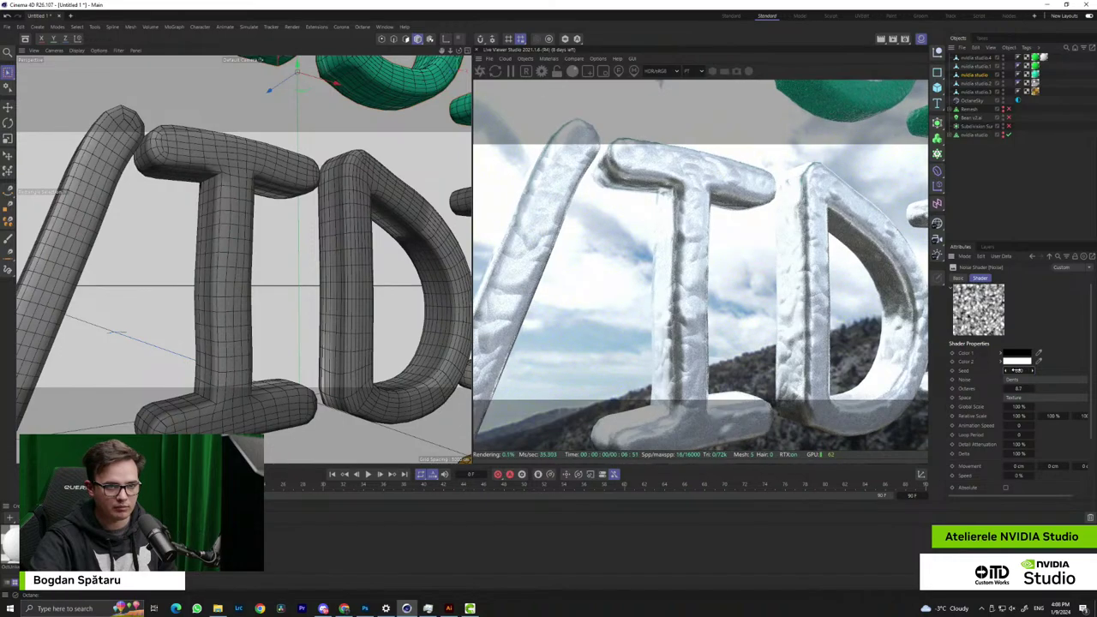
Set the silver bump noise's Relative Scale to 170%, 68% and 54%
{"action": "left_click_drag", "start_coordinate": [1014, 416], "coordinate": [1015, 415]}
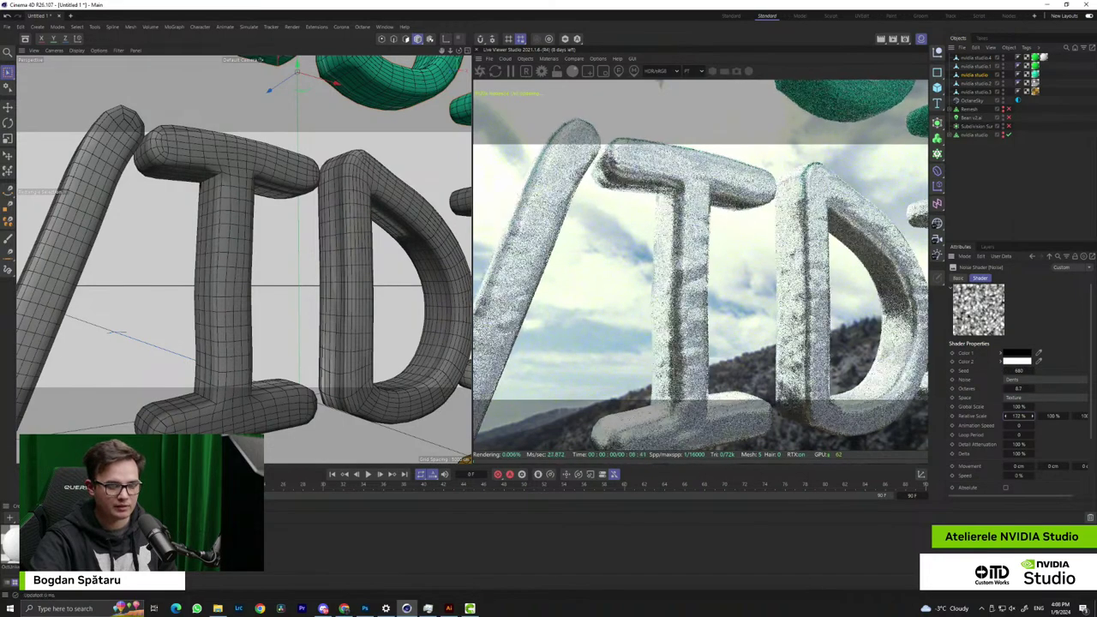
{"action": "mouse_move", "coordinate": [1015, 416]}
{"action": "left_mouse_down"}
{"action": "mouse_move", "coordinate": [1052, 416]}
{"action": "mouse_move", "coordinate": [1023, 417]}
{"action": "left_mouse_up"}
{"action": "left_click_drag", "start_coordinate": [984, 496], "coordinate": [1025, 498]}
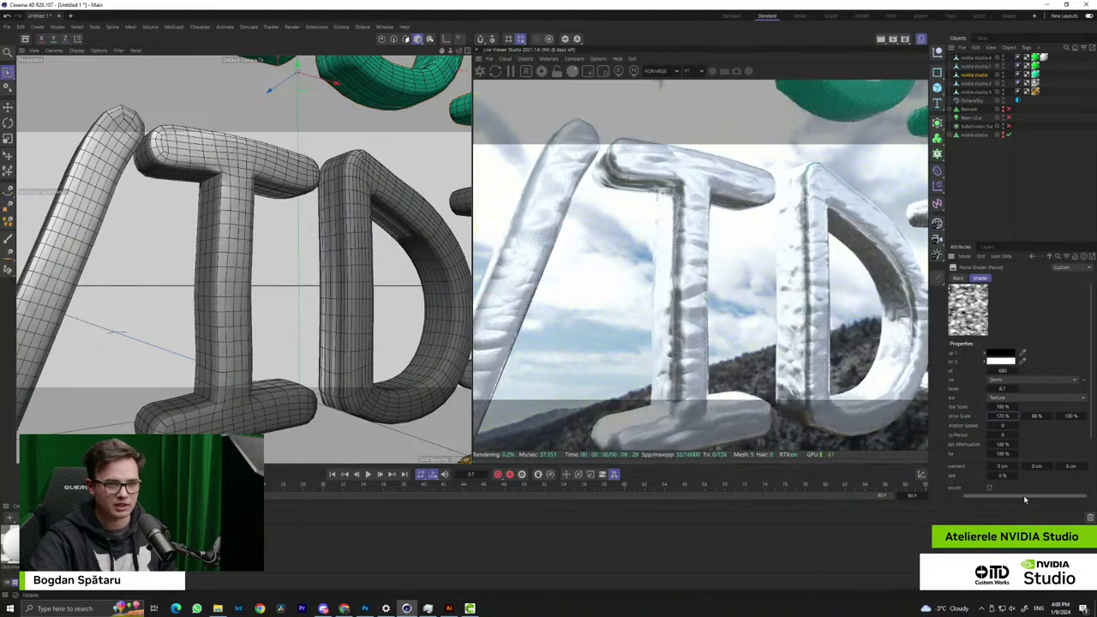
{"action": "left_click_drag", "start_coordinate": [1085, 416], "coordinate": [1082, 415]}
Enter a new value for the first Relative Scale component of the silver bump noise
{"action": "double_click", "coordinate": [1010, 415]}
{"action": "type", "text": "1"}
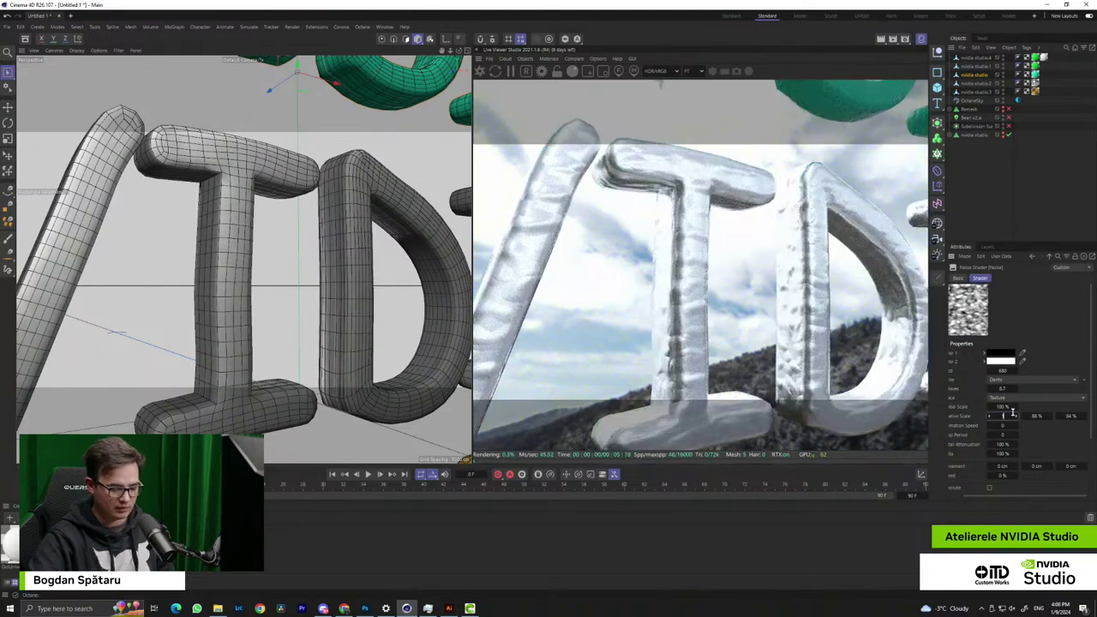
Set the noise shader's Relative Scale to 100% on all three axes
{"action": "type", "text": "00"}
{"action": "key", "text": "Tab"}
{"action": "type", "text": "100"}
{"action": "key", "text": "Tab"}
{"action": "type", "text": "100"}
{"action": "key", "text": "Return"}
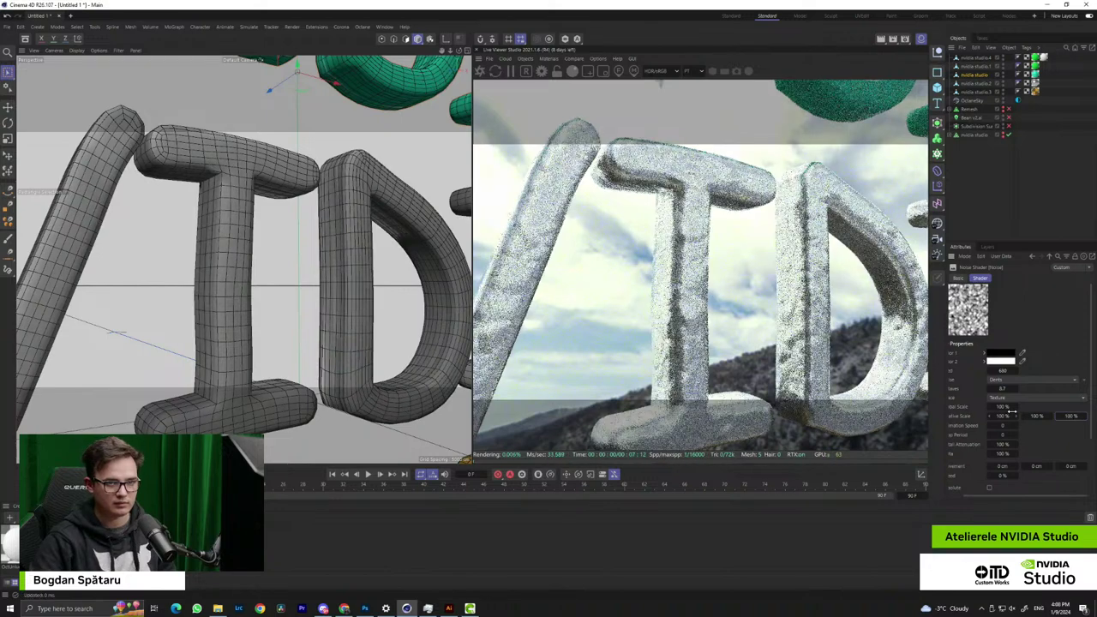
{"action": "middle_click_drag", "start_coordinate": [371, 303], "coordinate": [422, 280], "text": "alt"}
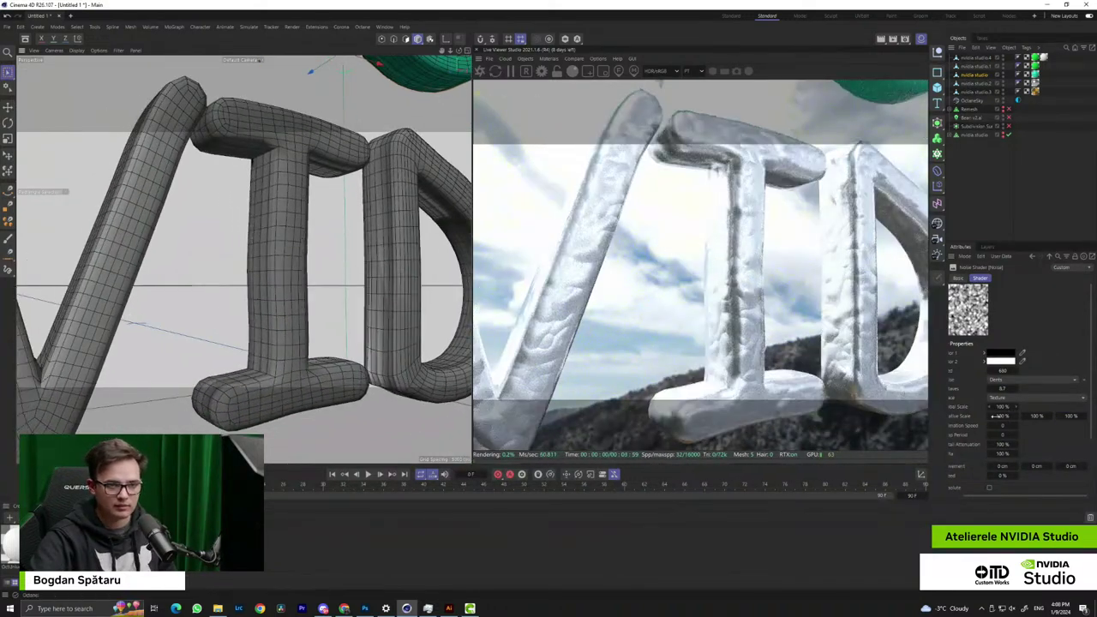
Try a Global Scale of 1% on the noise shader and check the silver lettering up close
{"action": "left_click_drag", "start_coordinate": [1005, 406], "coordinate": [981, 407]}
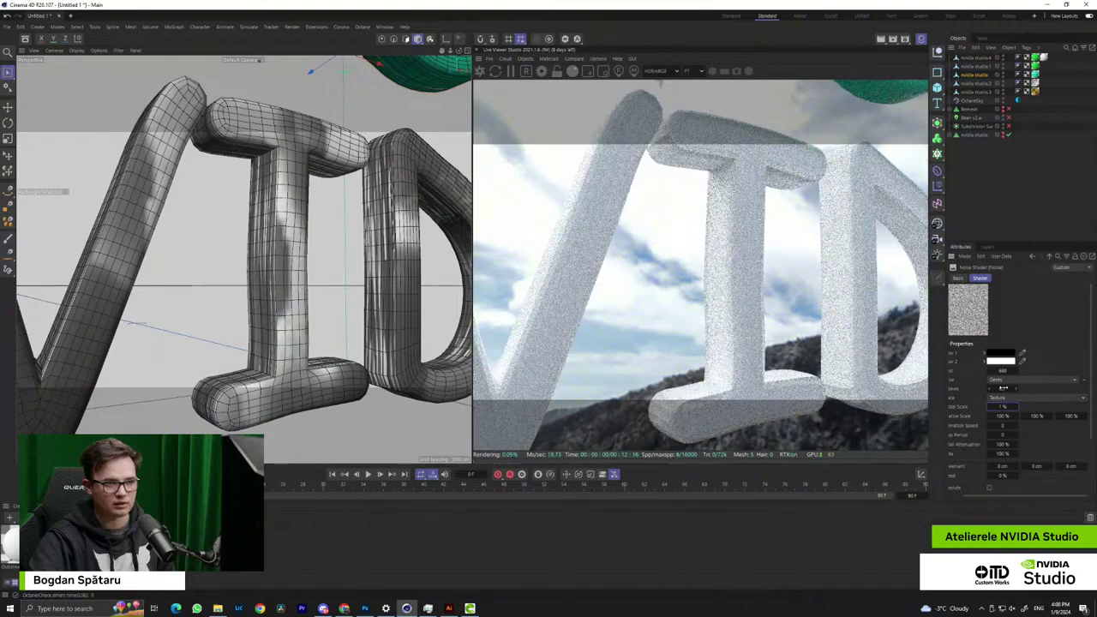
{"action": "mouse_move", "coordinate": [265, 260]}
{"action": "right_mouse_down", "text": "alt"}
{"action": "mouse_move", "coordinate": [365, 262]}
{"action": "mouse_move", "coordinate": [334, 264]}
{"action": "right_mouse_up", "text": "alt"}
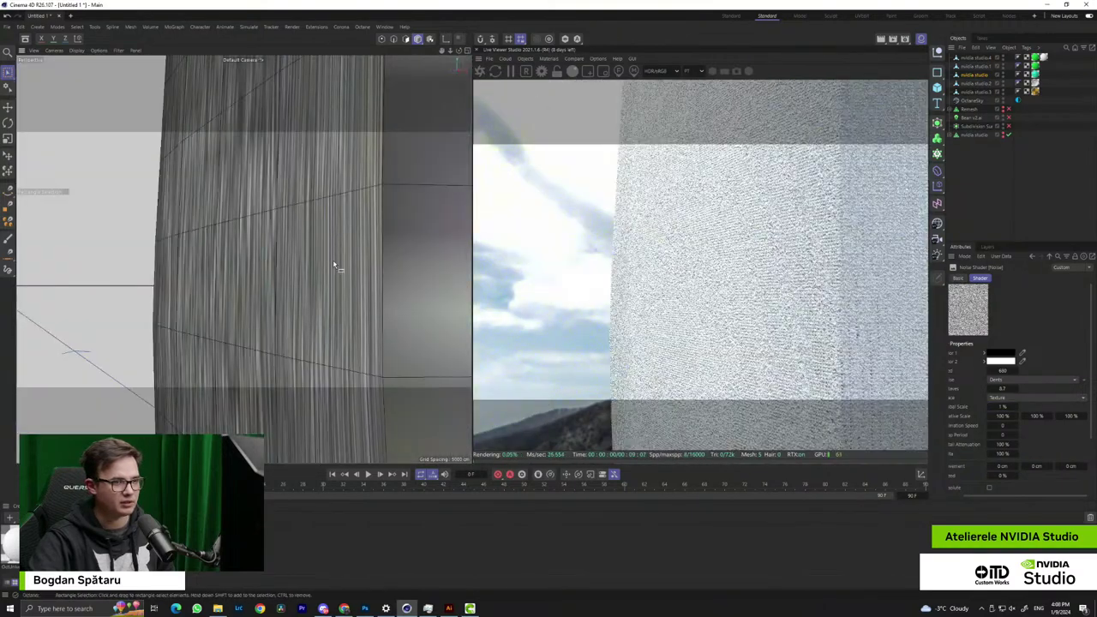
{"action": "middle_click_drag", "start_coordinate": [289, 264], "coordinate": [242, 262], "text": "alt"}
{"action": "right_click_drag", "start_coordinate": [276, 259], "coordinate": [237, 264], "text": "alt"}
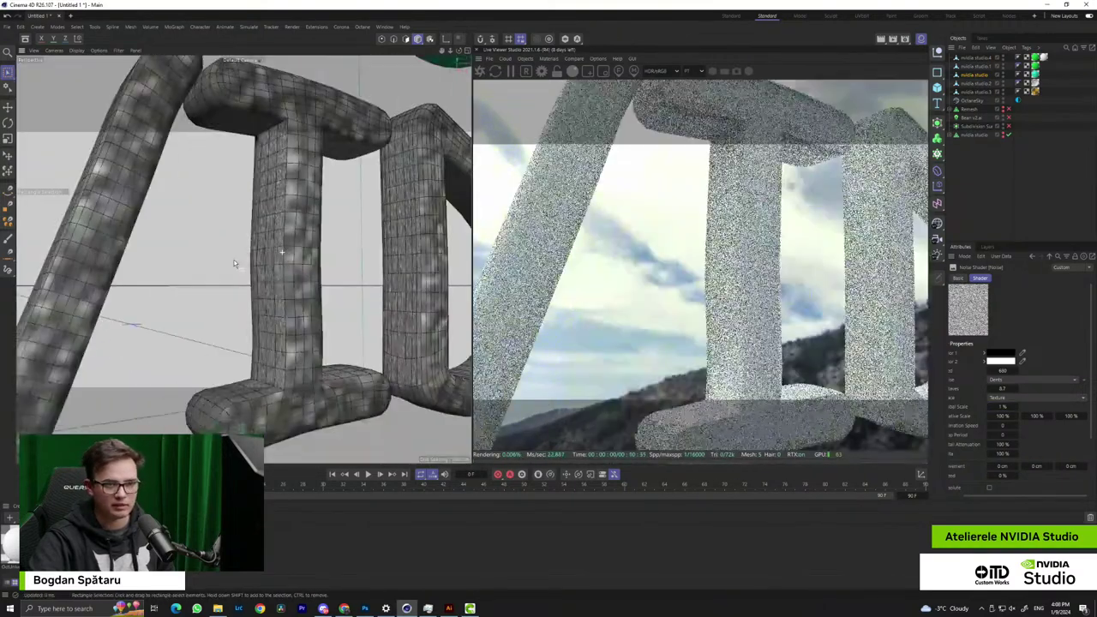
Set the noise shader's Global Scale to 400% and widen the attributes area to show the full property names
{"action": "left_click_drag", "start_coordinate": [996, 407], "coordinate": [1015, 408]}
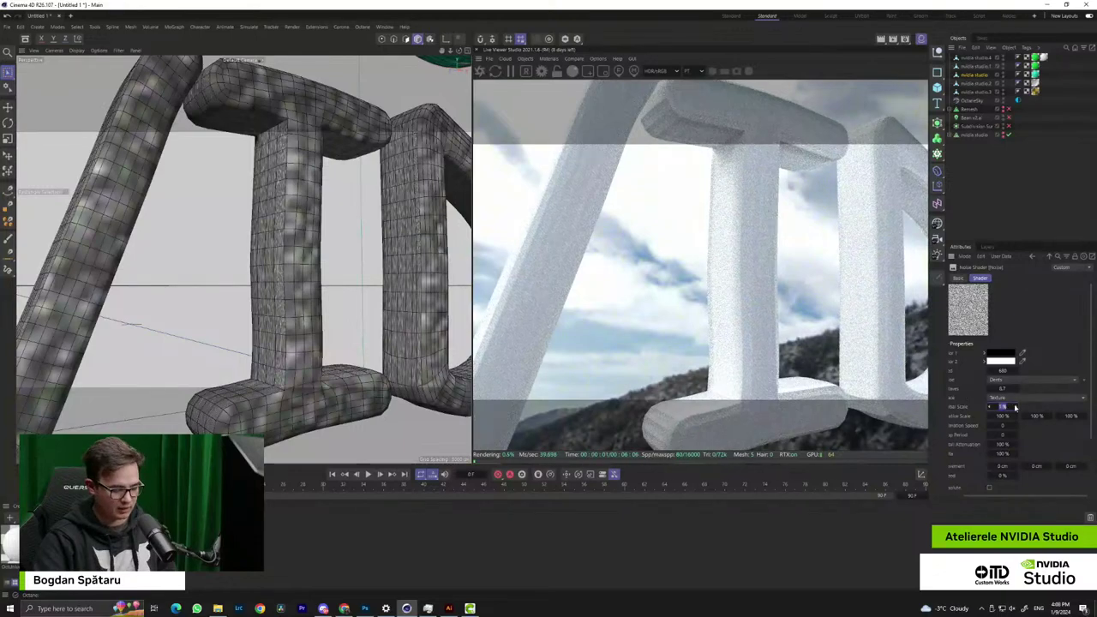
{"action": "type", "text": "400"}
{"action": "key", "text": "Return"}
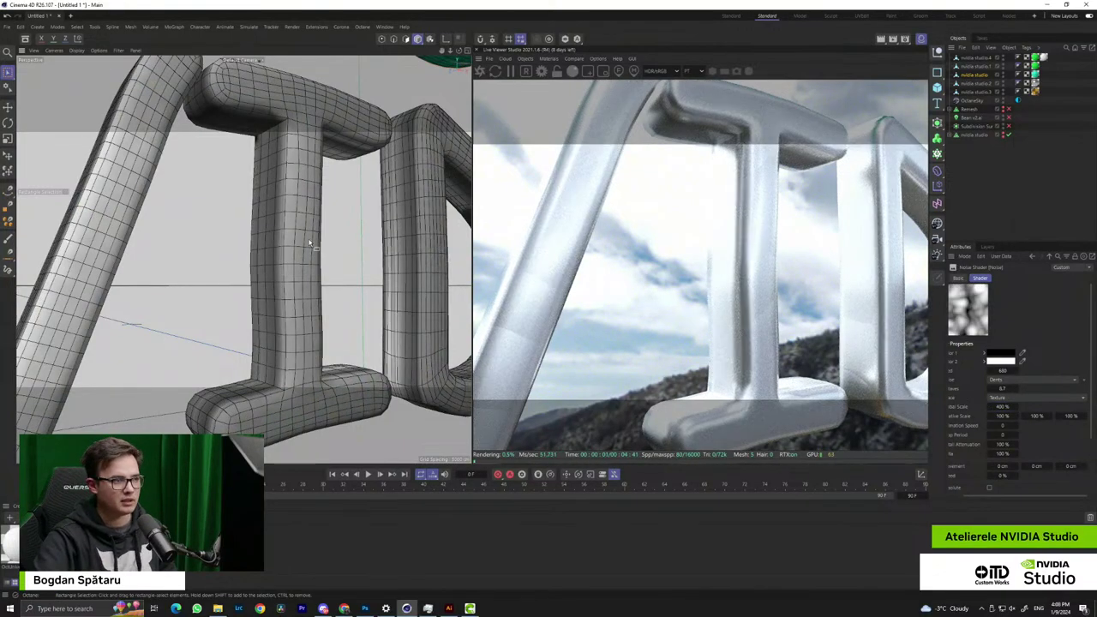
{"action": "scroll", "coordinate": [315, 242], "scroll_direction": "down", "scroll_amount": 5}
{"action": "left_click_drag", "start_coordinate": [189, 241], "coordinate": [298, 252], "text": "alt"}
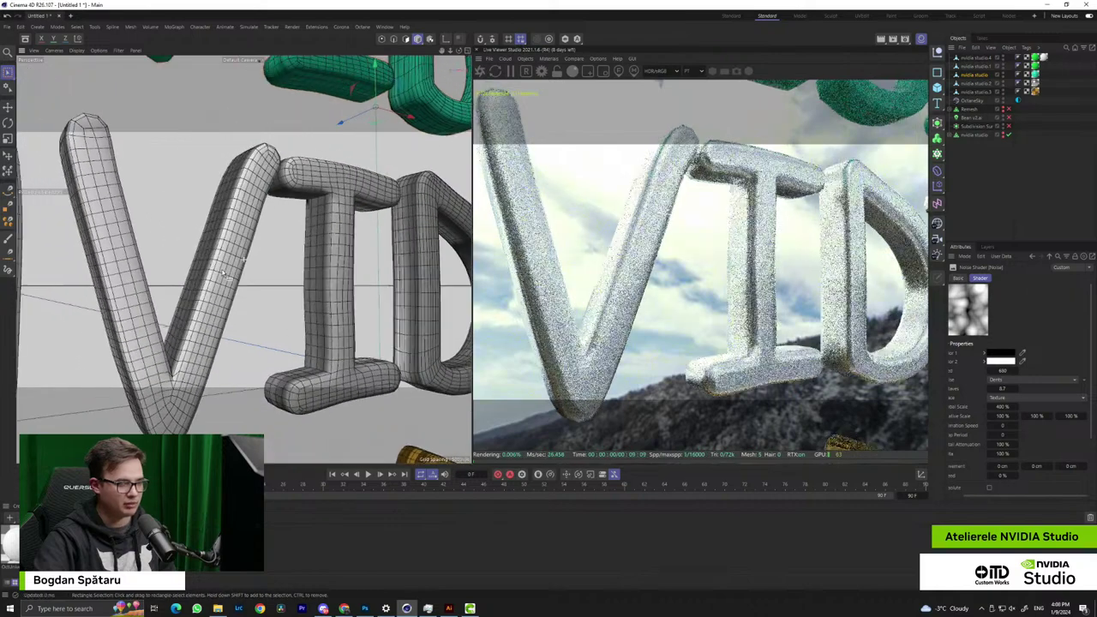
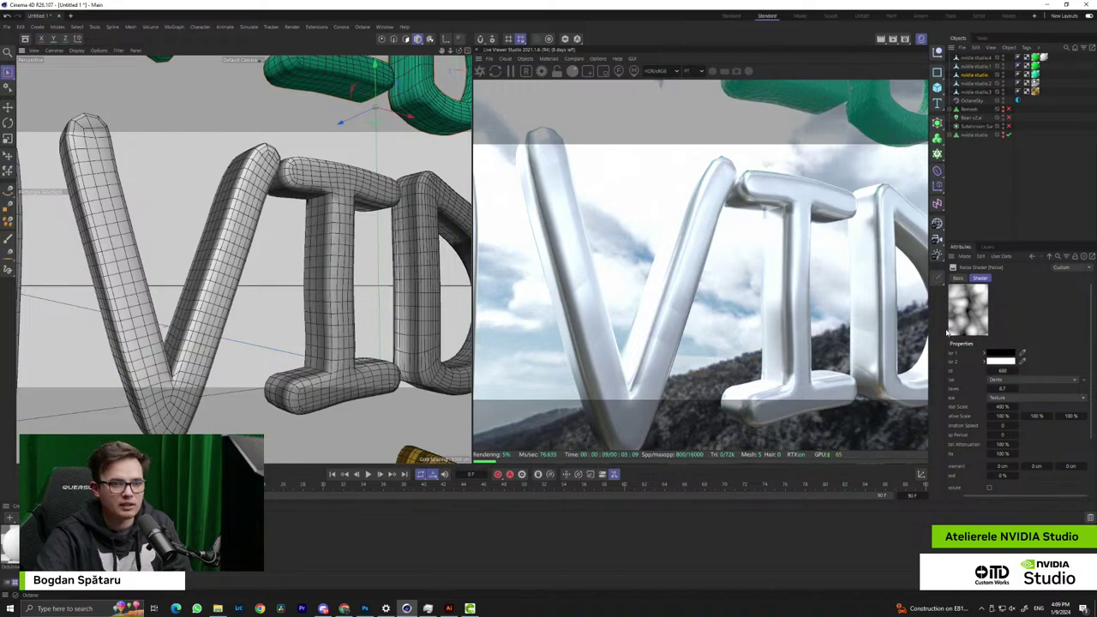
{"action": "left_click_drag", "start_coordinate": [944, 329], "coordinate": [846, 328]}
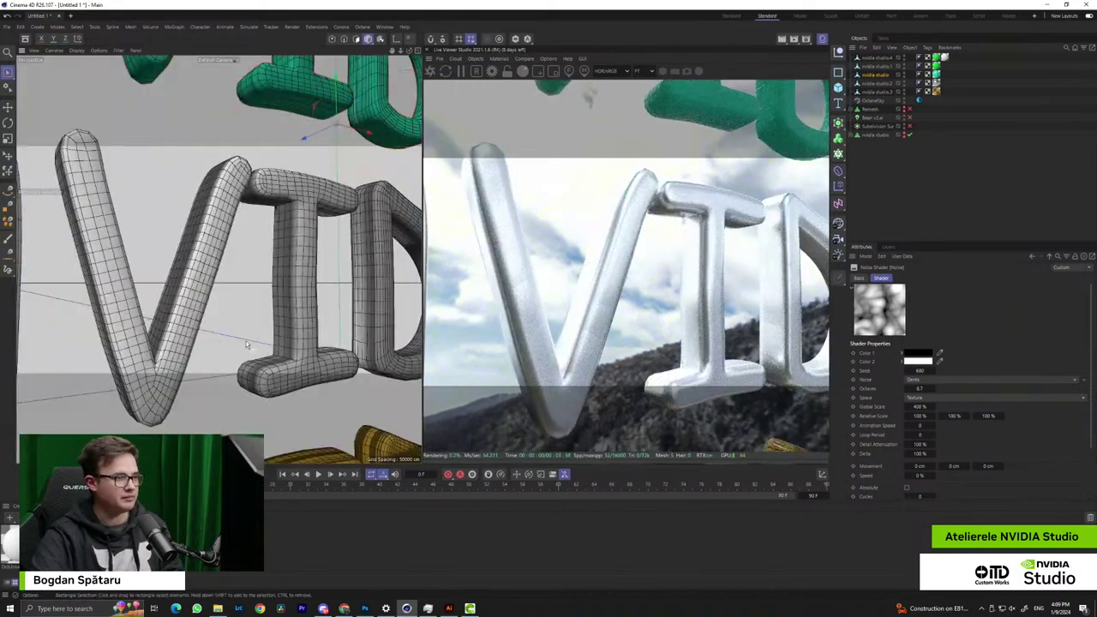
Examine the silver NVIDIA lettering's bump in the render, both up close and alongside the other coloured rows
{"action": "scroll", "coordinate": [259, 309], "scroll_direction": "down", "scroll_amount": 6}
{"action": "left_click_drag", "start_coordinate": [258, 310], "coordinate": [278, 291], "text": "alt"}
{"action": "middle_click_drag", "start_coordinate": [278, 291], "coordinate": [267, 266], "text": "alt"}
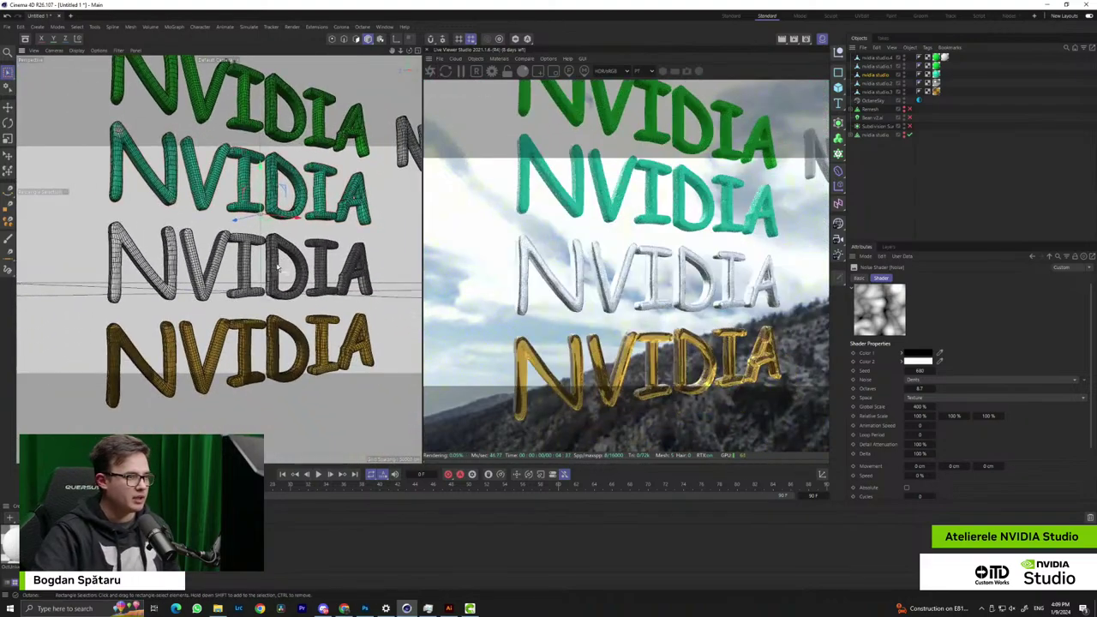
{"action": "left_click_drag", "start_coordinate": [268, 266], "coordinate": [263, 282], "text": "alt"}
{"action": "scroll", "coordinate": [330, 257], "scroll_direction": "up", "scroll_amount": 10}
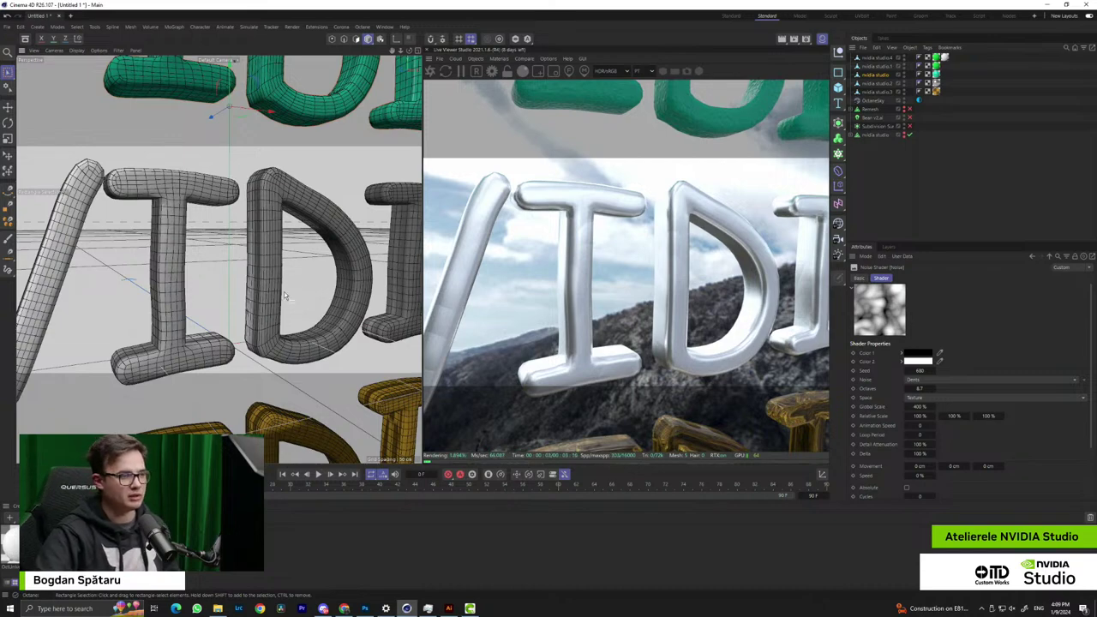
{"action": "scroll", "coordinate": [310, 257], "scroll_direction": "up", "scroll_amount": 5}
{"action": "scroll", "coordinate": [304, 270], "scroll_direction": "down", "scroll_amount": 10}
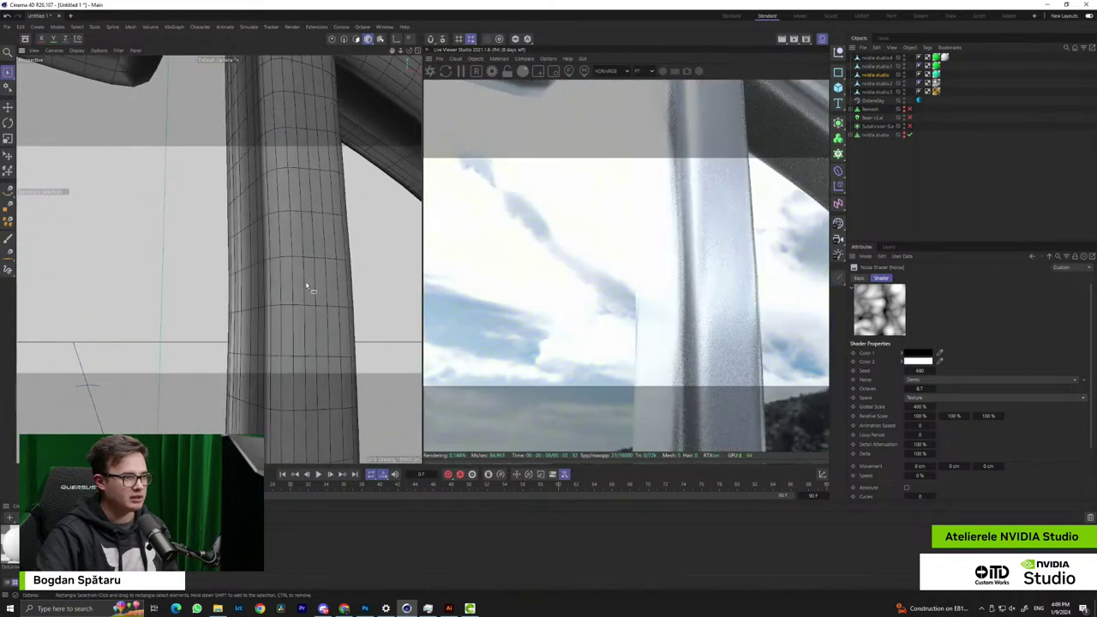
{"action": "scroll", "coordinate": [300, 287], "scroll_direction": "down", "scroll_amount": 5}
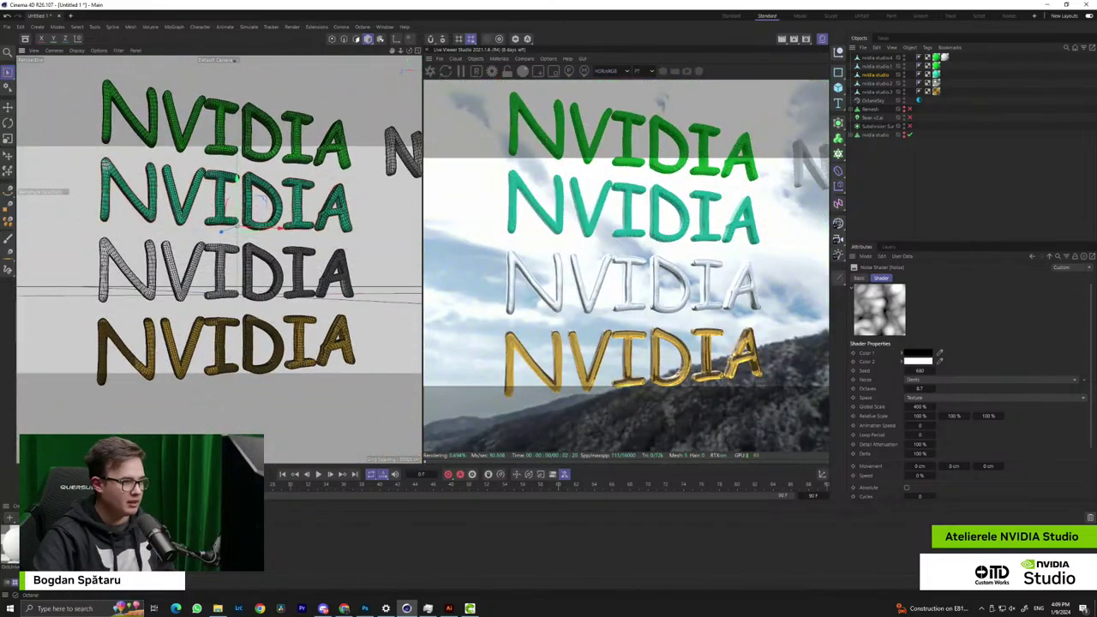
Set the gold specular material's dispersion coefficient to about 0.027
{"action": "left_click", "coordinate": [138, 546]}
{"action": "scroll", "coordinate": [246, 337], "scroll_direction": "up", "scroll_amount": 8}
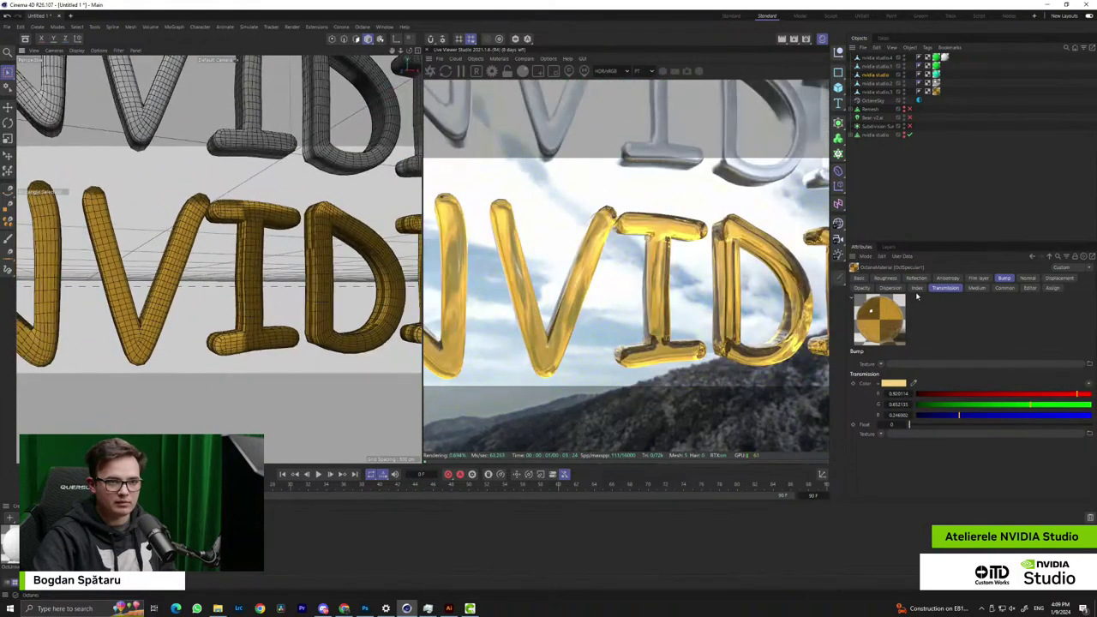
{"action": "left_click", "coordinate": [890, 289]}
{"action": "left_click_drag", "start_coordinate": [948, 365], "coordinate": [954, 362]}
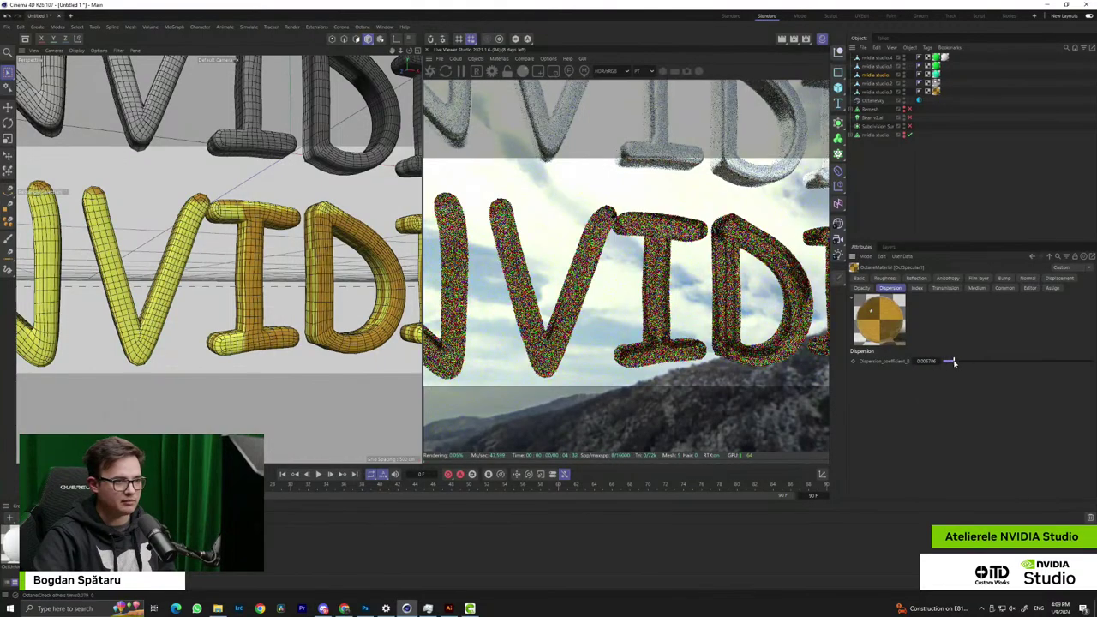
{"action": "middle_click_drag", "start_coordinate": [227, 339], "coordinate": [280, 309], "text": "alt"}
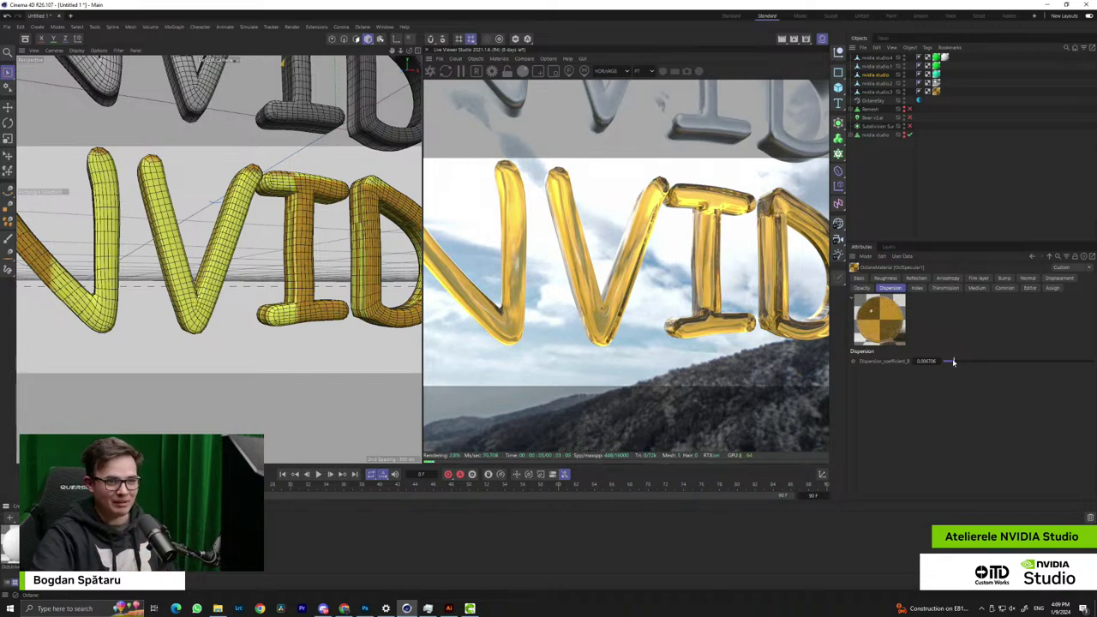
{"action": "type", "text": "0"}
{"action": "key", "text": "Return"}
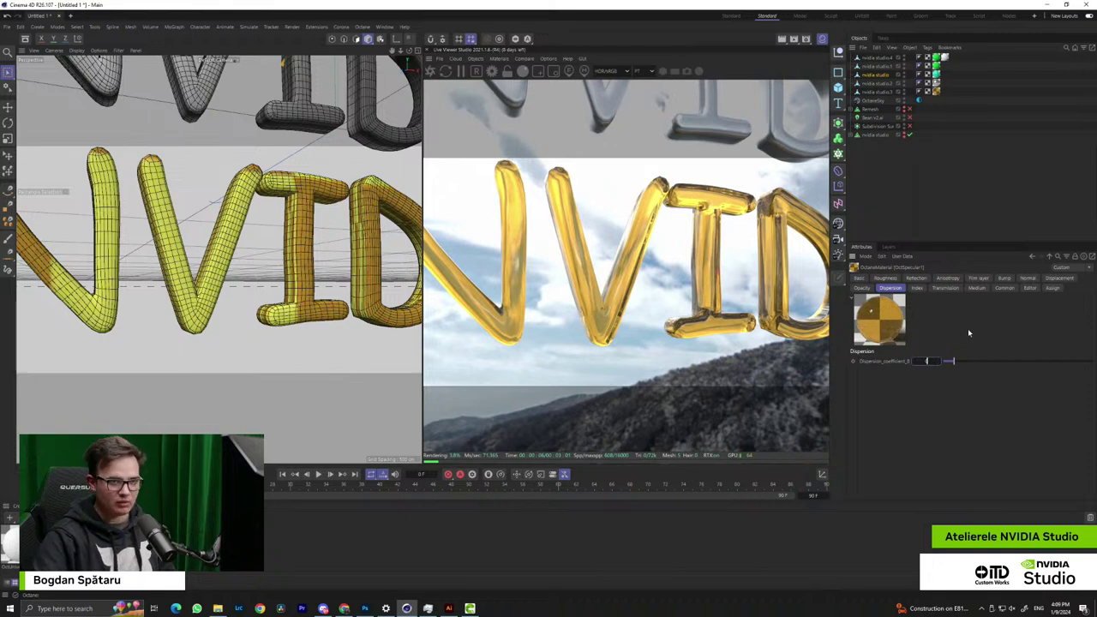
{"action": "left_click_drag", "start_coordinate": [957, 364], "coordinate": [983, 360]}
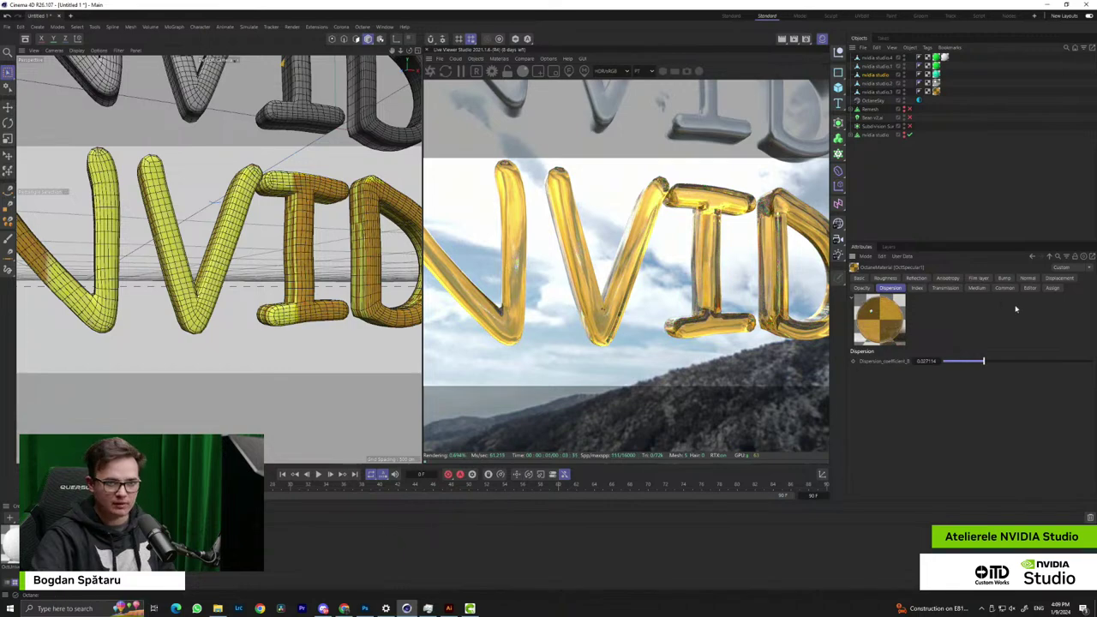
Change the gold specular material's transmission colour to pure white
{"action": "left_click", "coordinate": [945, 288]}
{"action": "left_click", "coordinate": [893, 361]}
{"action": "left_click", "coordinate": [820, 409]}
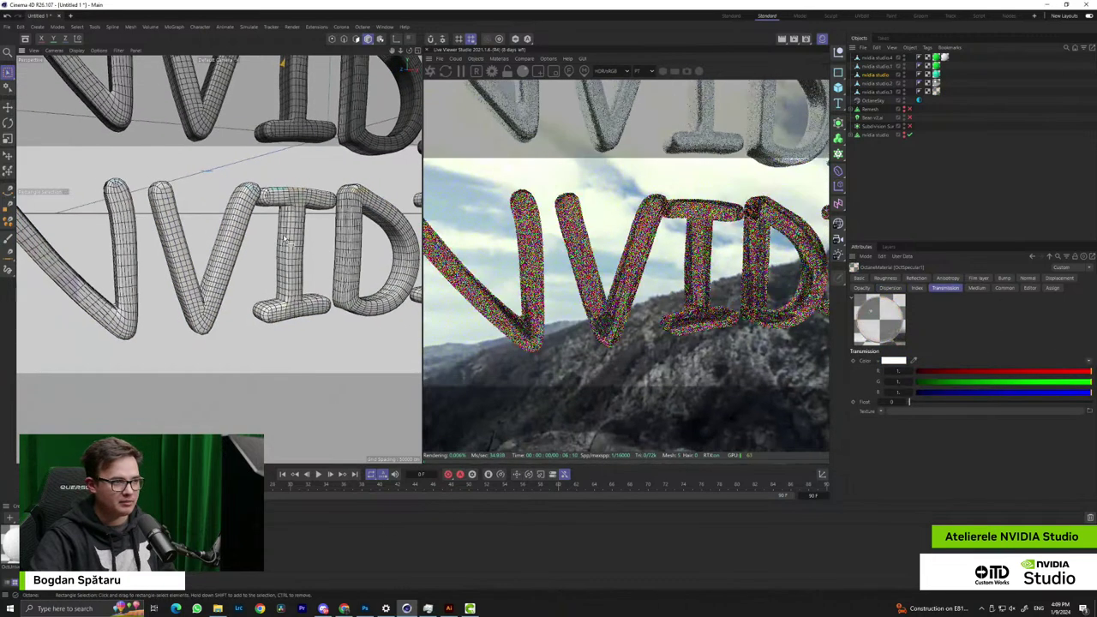
Examine the clear glass lettering's colour dispersion up close and the separate white NVIDIA lettering beside the stacked rows
{"action": "scroll", "coordinate": [283, 239], "scroll_direction": "up", "scroll_amount": 6}
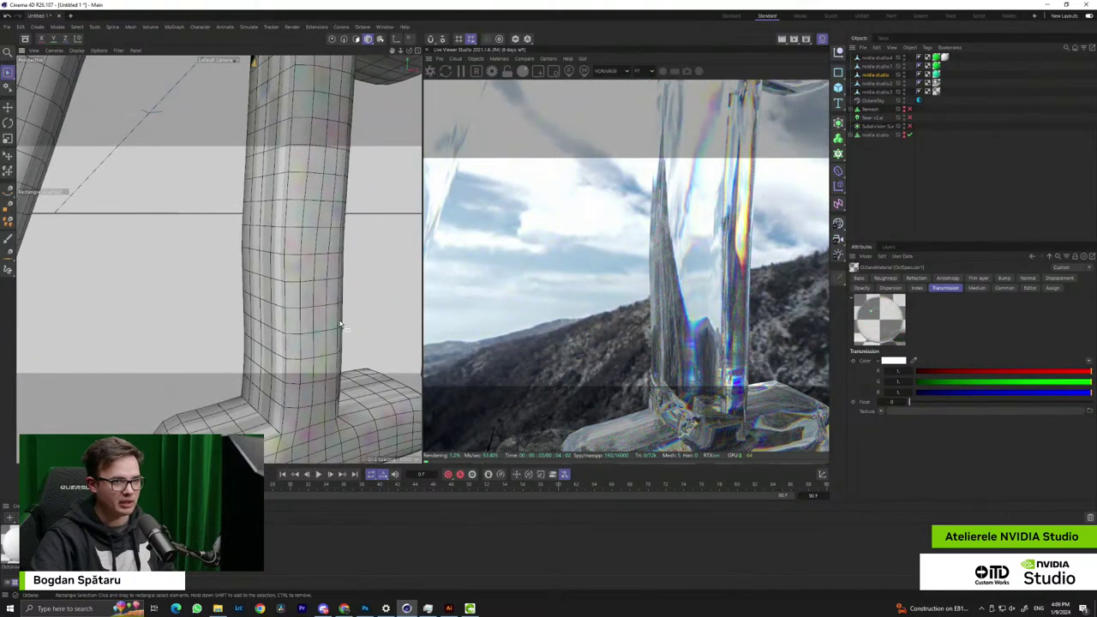
{"action": "middle_click_drag", "start_coordinate": [340, 324], "coordinate": [323, 176], "text": "alt"}
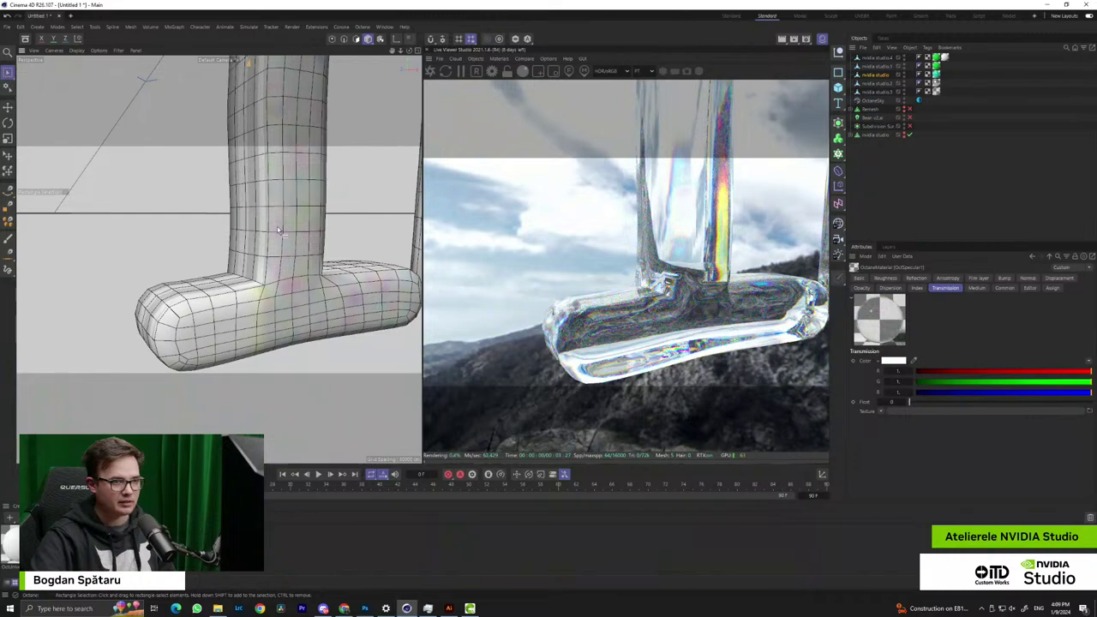
{"action": "scroll", "coordinate": [298, 246], "scroll_direction": "down", "scroll_amount": 8}
{"action": "middle_click_drag", "start_coordinate": [359, 240], "coordinate": [288, 300], "text": "alt"}
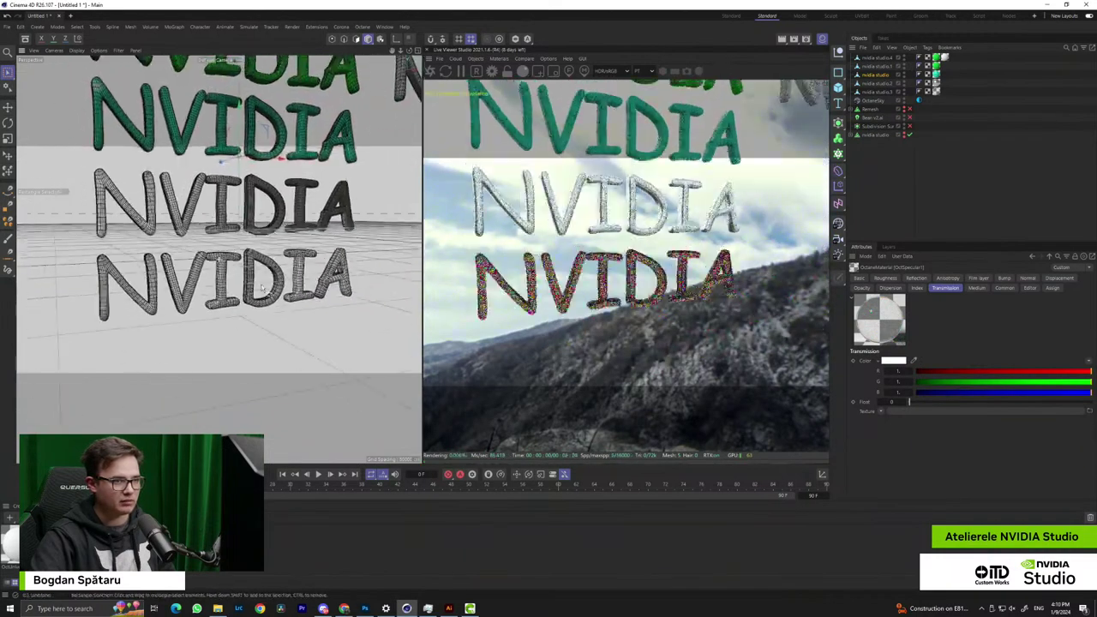
{"action": "left_click_drag", "start_coordinate": [248, 267], "coordinate": [259, 276], "text": "alt"}
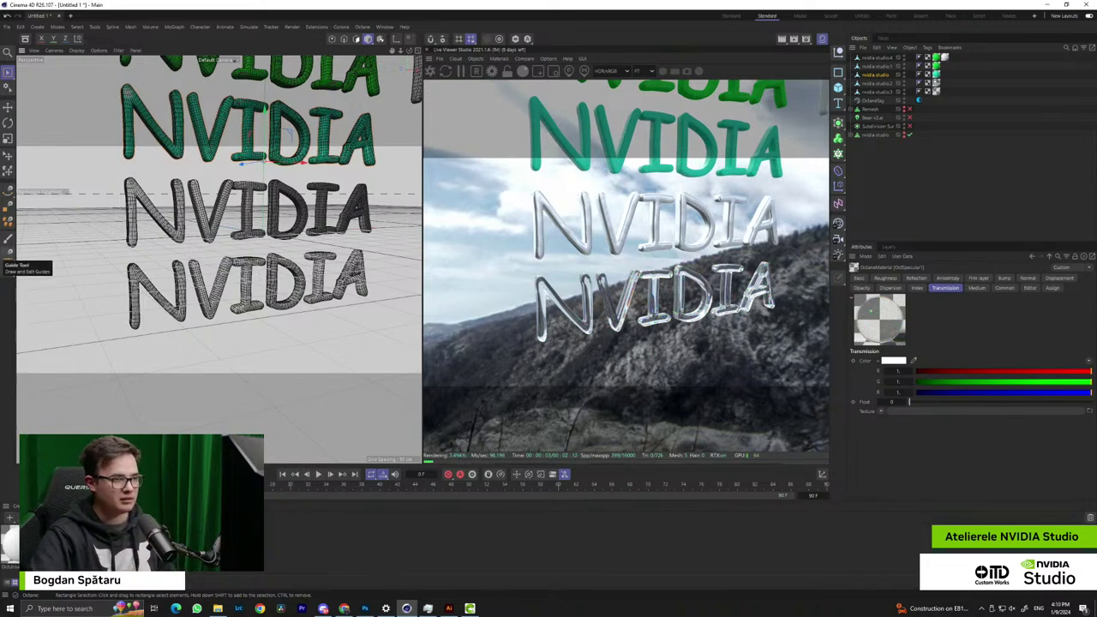
{"action": "middle_click_drag", "start_coordinate": [364, 202], "coordinate": [285, 318], "text": "alt"}
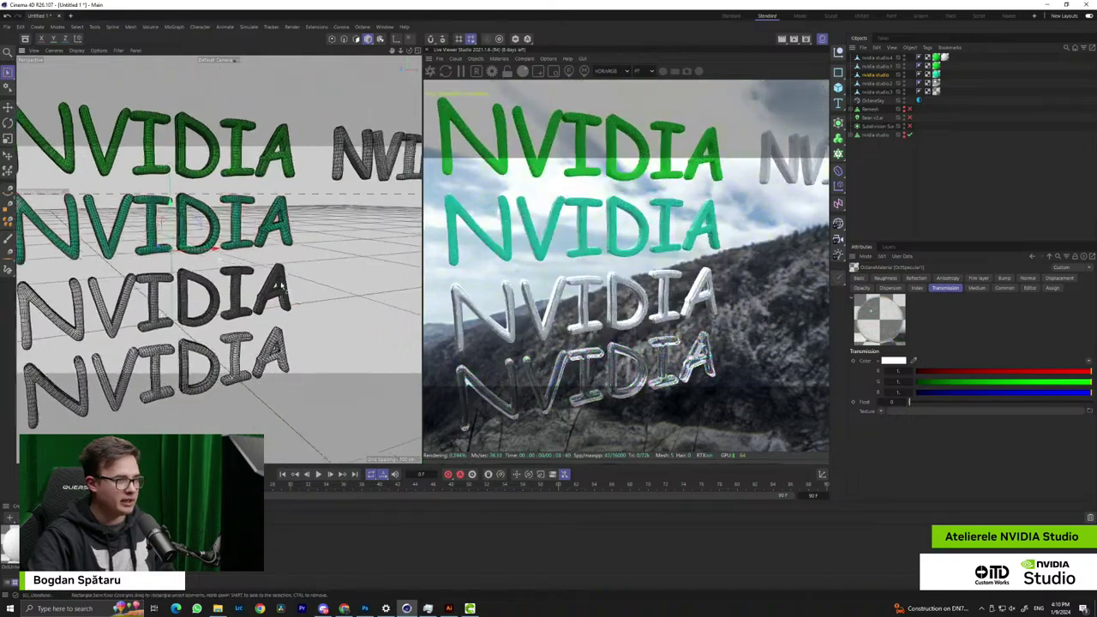
{"action": "left_click_drag", "start_coordinate": [286, 318], "coordinate": [320, 311], "text": "alt"}
{"action": "middle_click_drag", "start_coordinate": [320, 311], "coordinate": [179, 337], "text": "alt"}
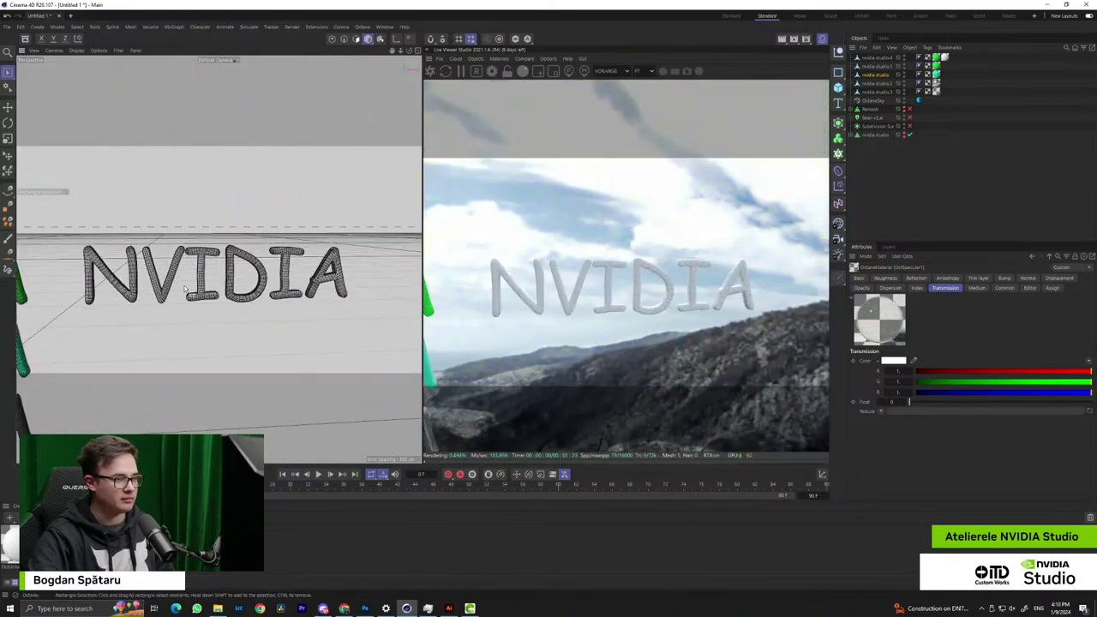
{"action": "right_click_drag", "start_coordinate": [214, 290], "coordinate": [264, 297], "text": "alt"}
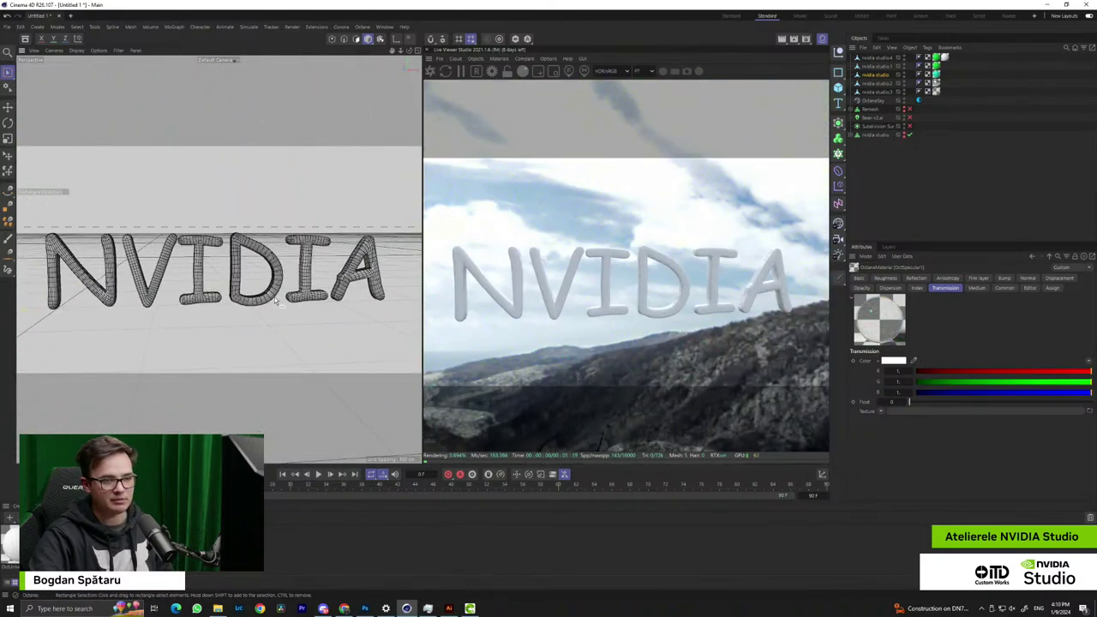
{"action": "left_click_drag", "start_coordinate": [159, 306], "coordinate": [199, 307], "text": "alt"}
{"action": "middle_click_drag", "start_coordinate": [200, 307], "coordinate": [270, 303], "text": "alt"}
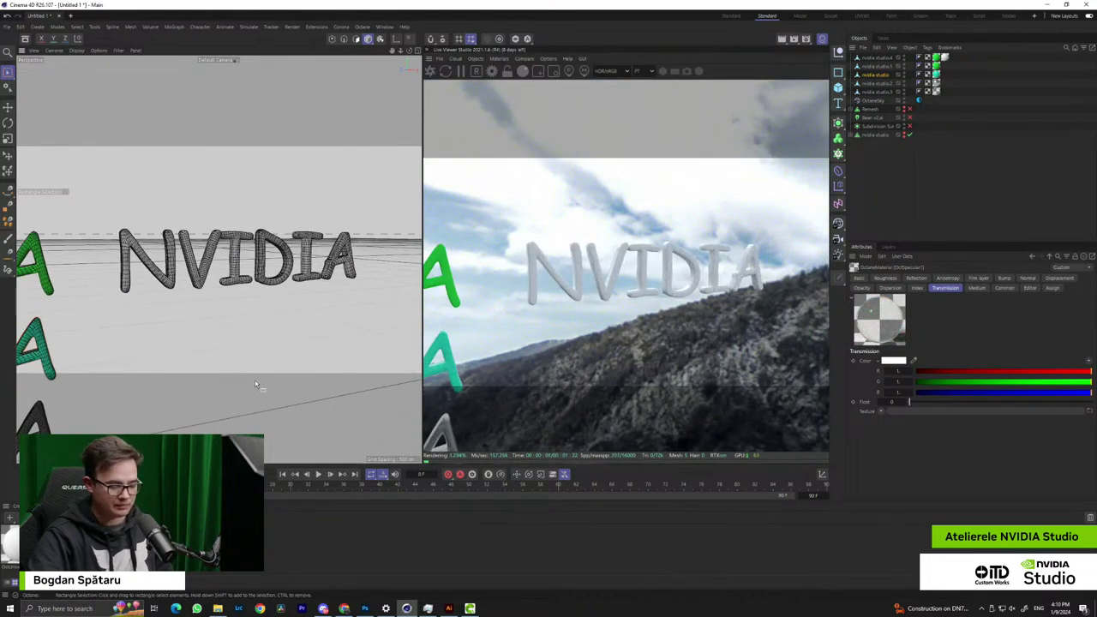
{"action": "middle_click_drag", "start_coordinate": [184, 323], "coordinate": [287, 295], "text": "alt"}
Review the white universal material's basic, albedo, specular, metallic and roughness settings
{"action": "left_click", "coordinate": [11, 546]}
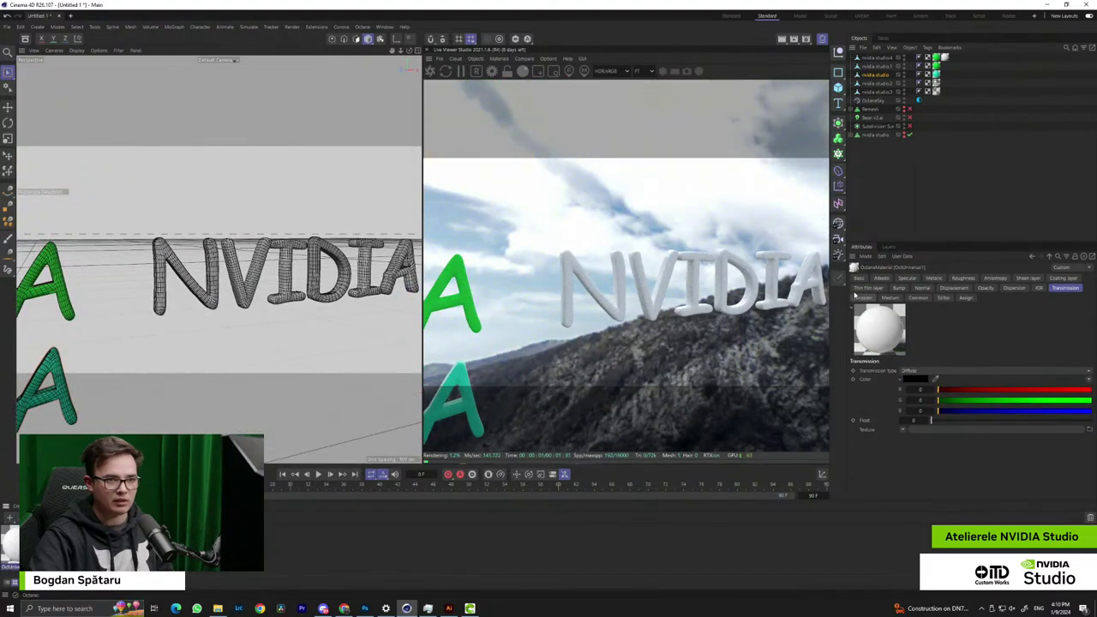
{"action": "left_click", "coordinate": [860, 278]}
{"action": "left_click", "coordinate": [882, 279]}
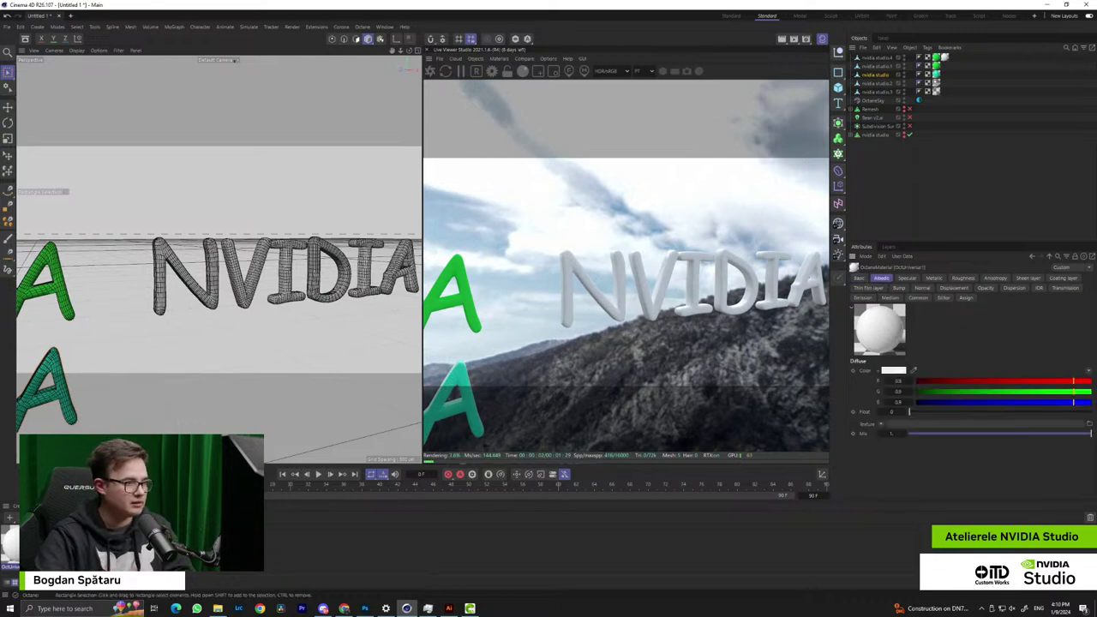
{"action": "left_click", "coordinate": [906, 280]}
{"action": "left_click", "coordinate": [939, 279]}
{"action": "left_click", "coordinate": [969, 279]}
{"action": "left_click", "coordinate": [934, 278]}
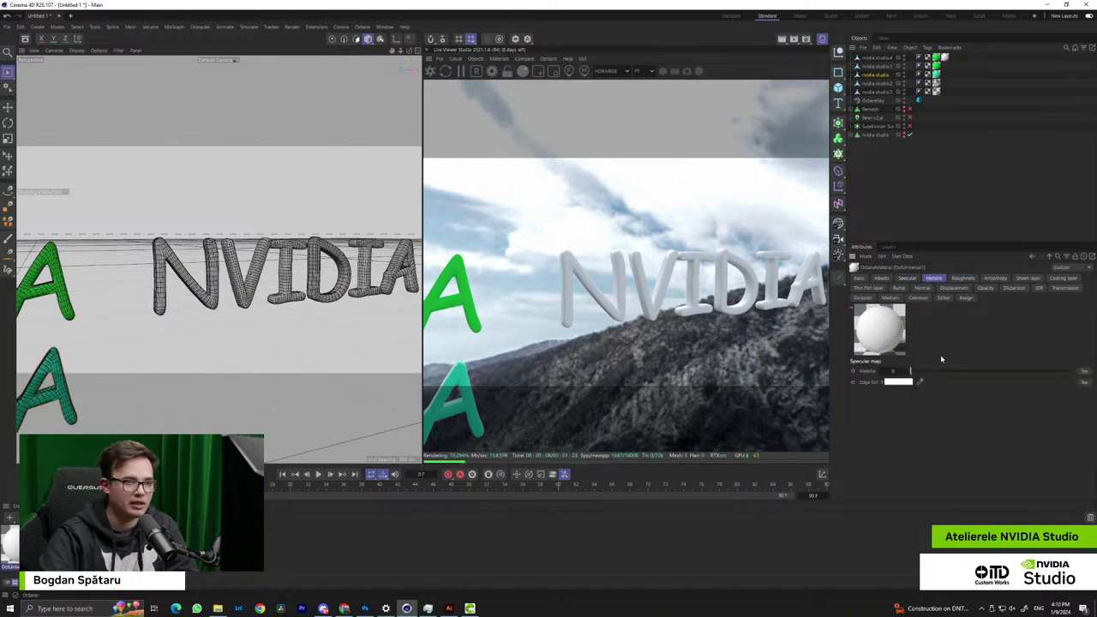
Set the white universal material's Metallic value to about 0.48 and check the separate lettering up close
{"action": "left_click_drag", "start_coordinate": [937, 372], "coordinate": [1071, 372]}
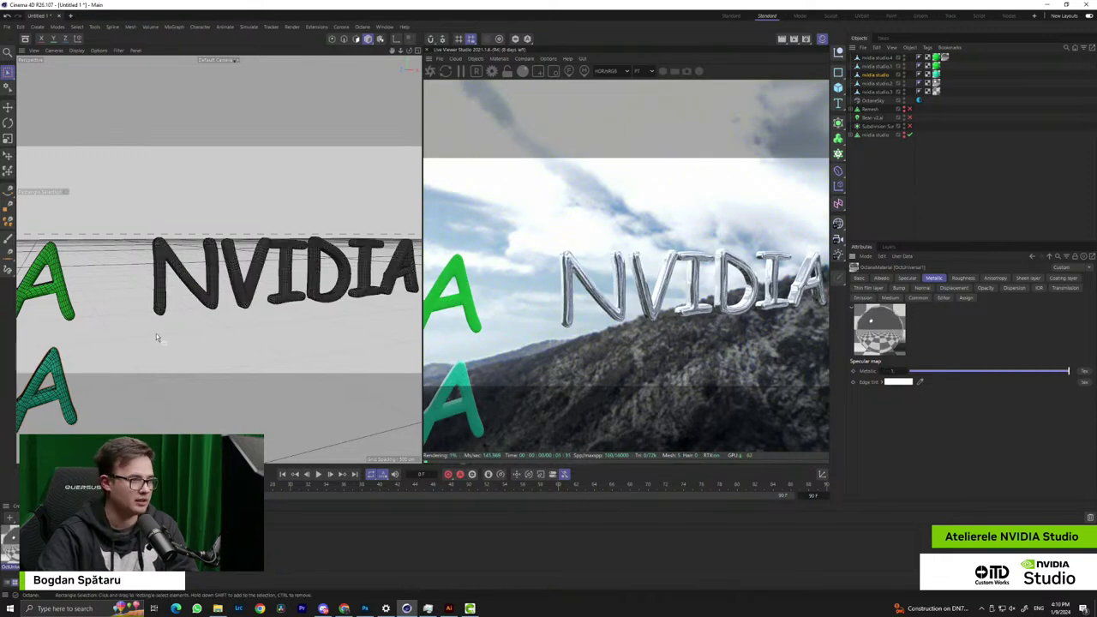
{"action": "left_click", "coordinate": [982, 372]}
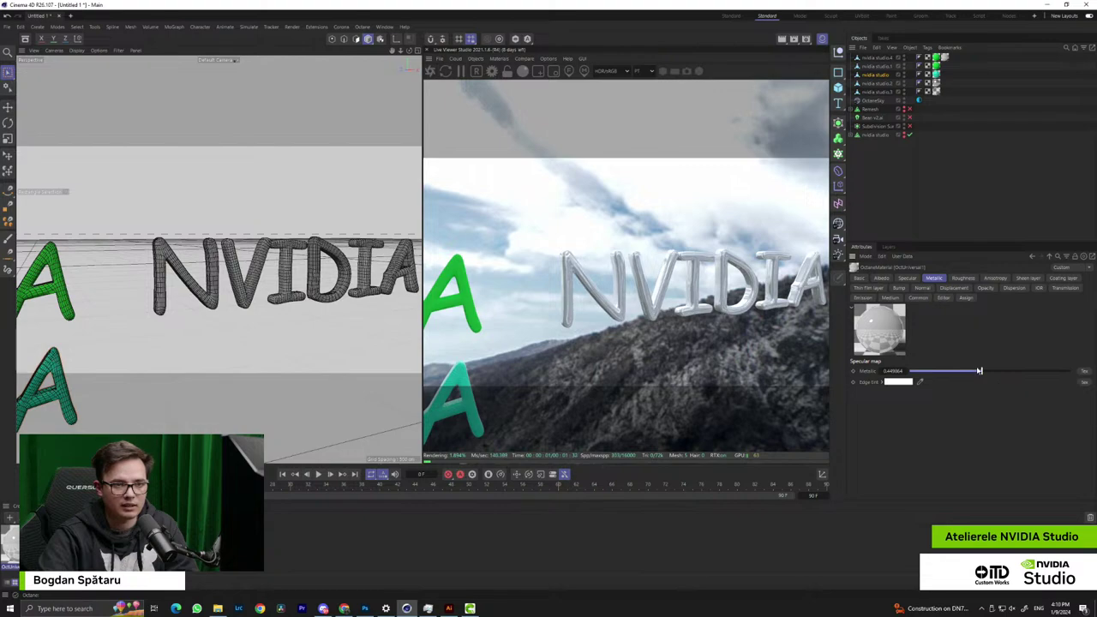
{"action": "left_click_drag", "start_coordinate": [981, 372], "coordinate": [985, 373]}
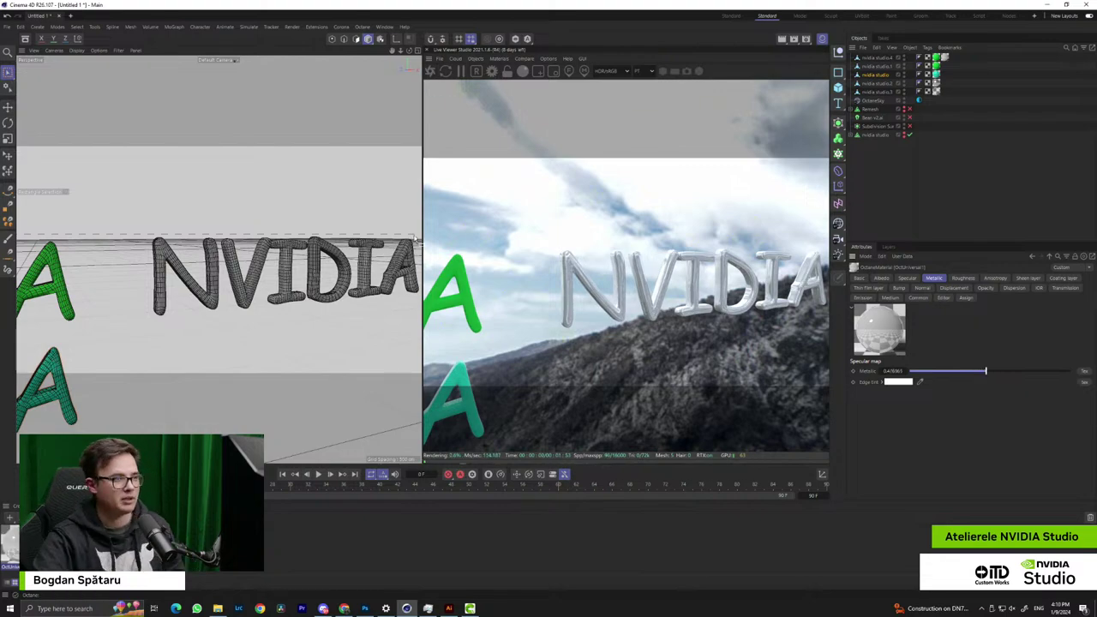
{"action": "scroll", "coordinate": [321, 261], "scroll_direction": "up", "scroll_amount": 5}
{"action": "scroll", "coordinate": [274, 267], "scroll_direction": "up", "scroll_amount": 8}
{"action": "scroll", "coordinate": [282, 279], "scroll_direction": "down", "scroll_amount": 5}
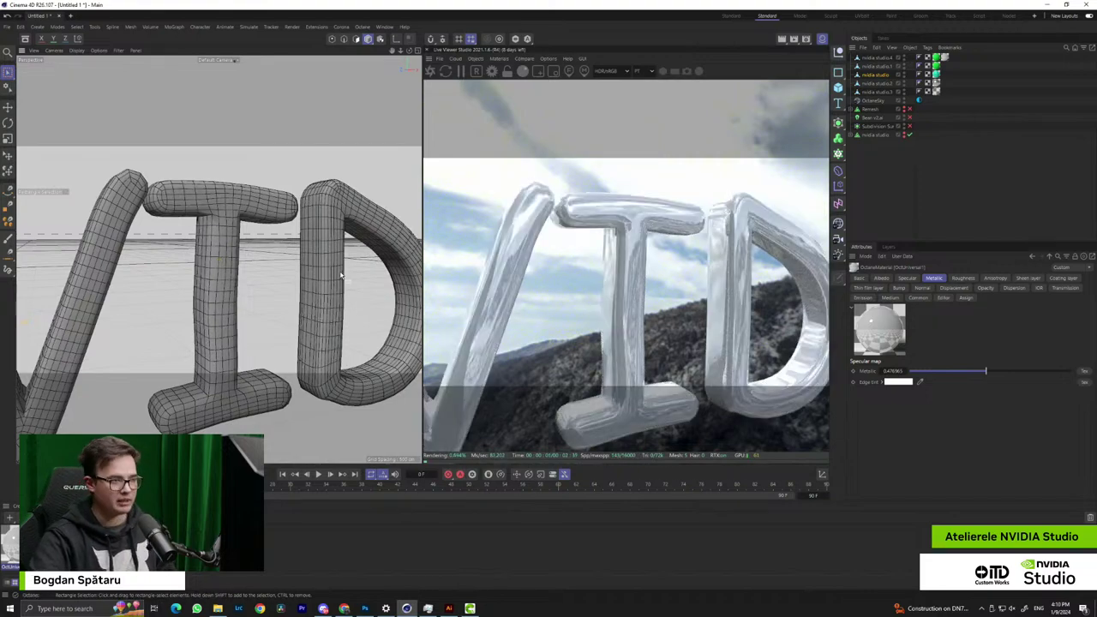
Examine the separate NVIDIA lettering's partly metallic reflections from several angles, both as a whole and up close
{"action": "left_click", "coordinate": [324, 300]}
{"action": "scroll", "coordinate": [327, 296], "scroll_direction": "down", "scroll_amount": 4}
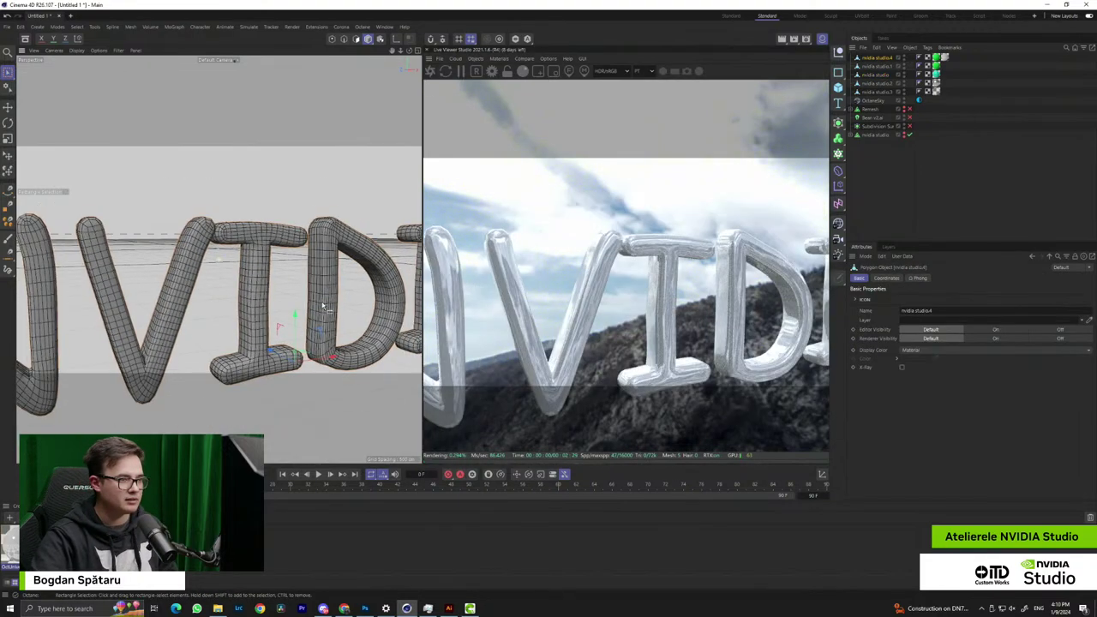
{"action": "middle_click_drag", "start_coordinate": [329, 296], "coordinate": [271, 317], "text": "alt"}
{"action": "left_click_drag", "start_coordinate": [270, 317], "coordinate": [370, 317], "text": "alt"}
{"action": "scroll", "coordinate": [261, 314], "scroll_direction": "down", "scroll_amount": 5}
{"action": "middle_click_drag", "start_coordinate": [206, 313], "coordinate": [243, 271], "text": "alt"}
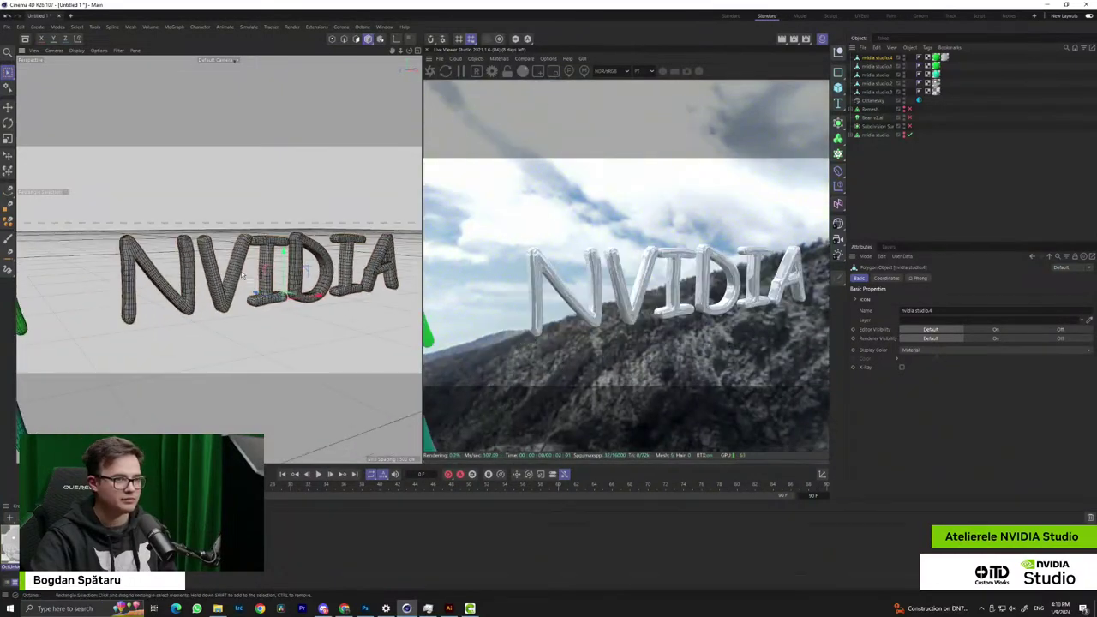
{"action": "scroll", "coordinate": [241, 271], "scroll_direction": "up", "scroll_amount": 4}
{"action": "left_click_drag", "start_coordinate": [240, 271], "coordinate": [269, 272], "text": "alt"}
{"action": "scroll", "coordinate": [268, 272], "scroll_direction": "up", "scroll_amount": 4}
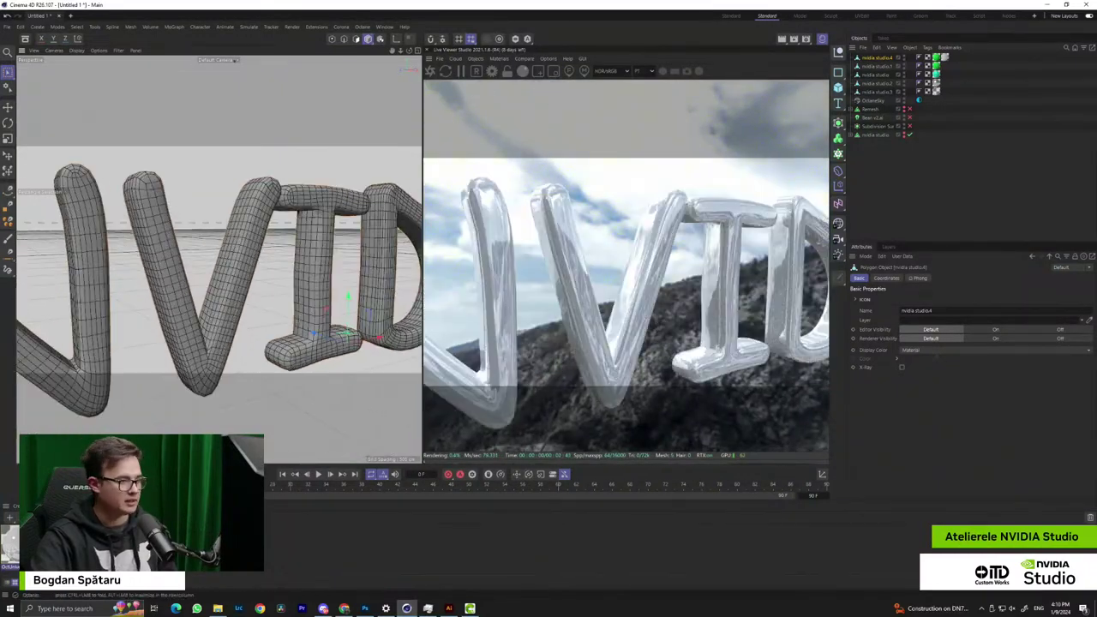
Add a Blackbody emission to the white universal material on the separate NVIDIA lettering
{"action": "left_click", "coordinate": [14, 542]}
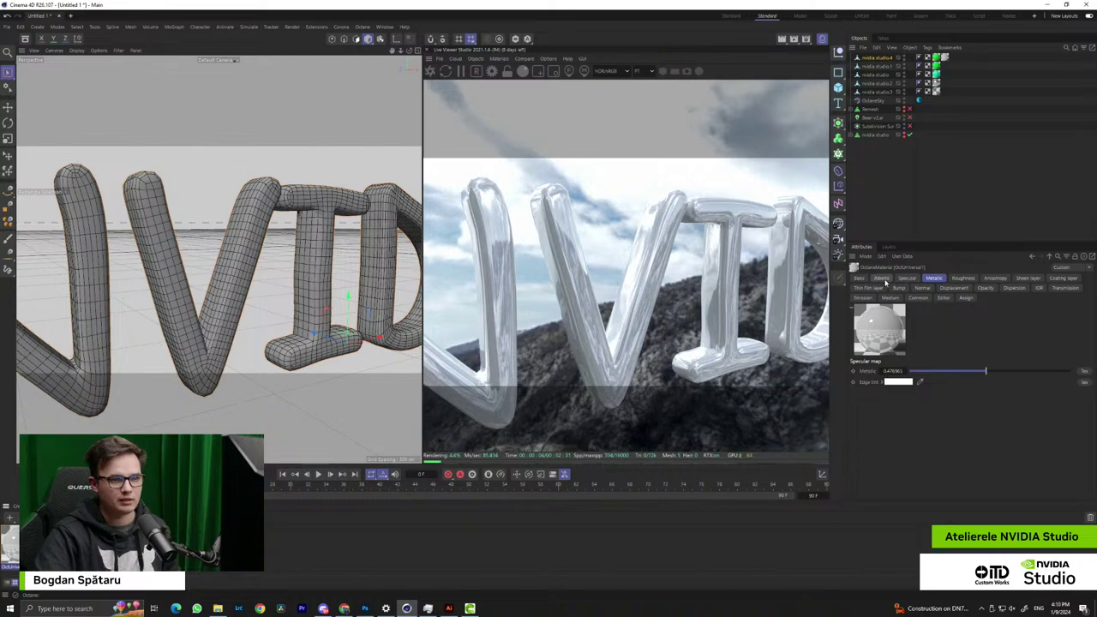
{"action": "left_click", "coordinate": [883, 279]}
{"action": "scroll", "coordinate": [338, 281], "scroll_direction": "down", "scroll_amount": 4}
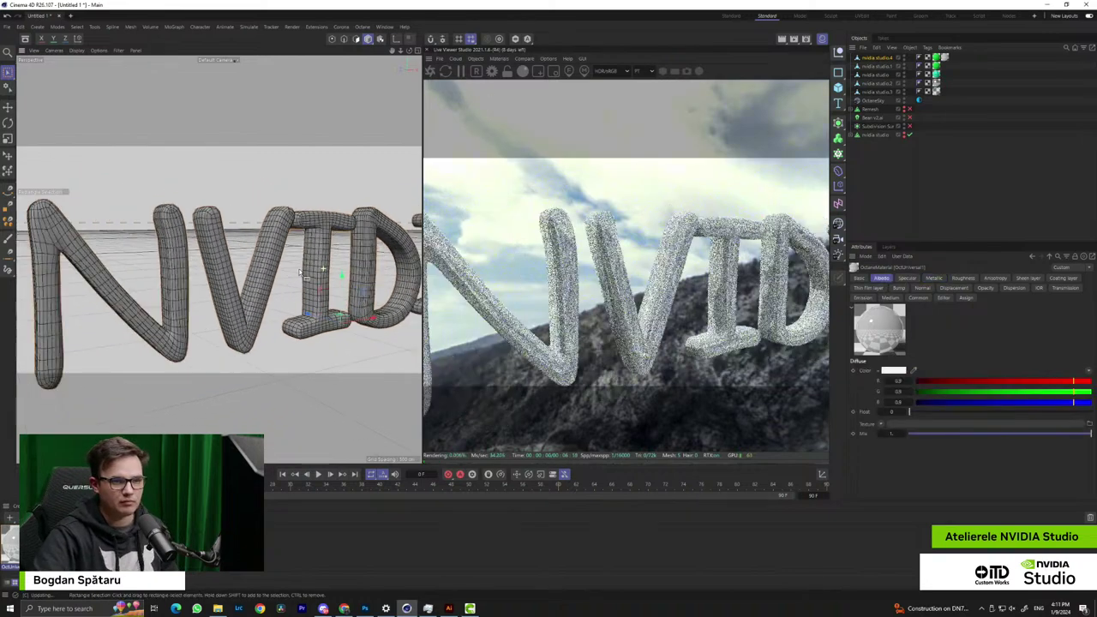
{"action": "left_click_drag", "start_coordinate": [328, 291], "coordinate": [278, 316], "text": "alt"}
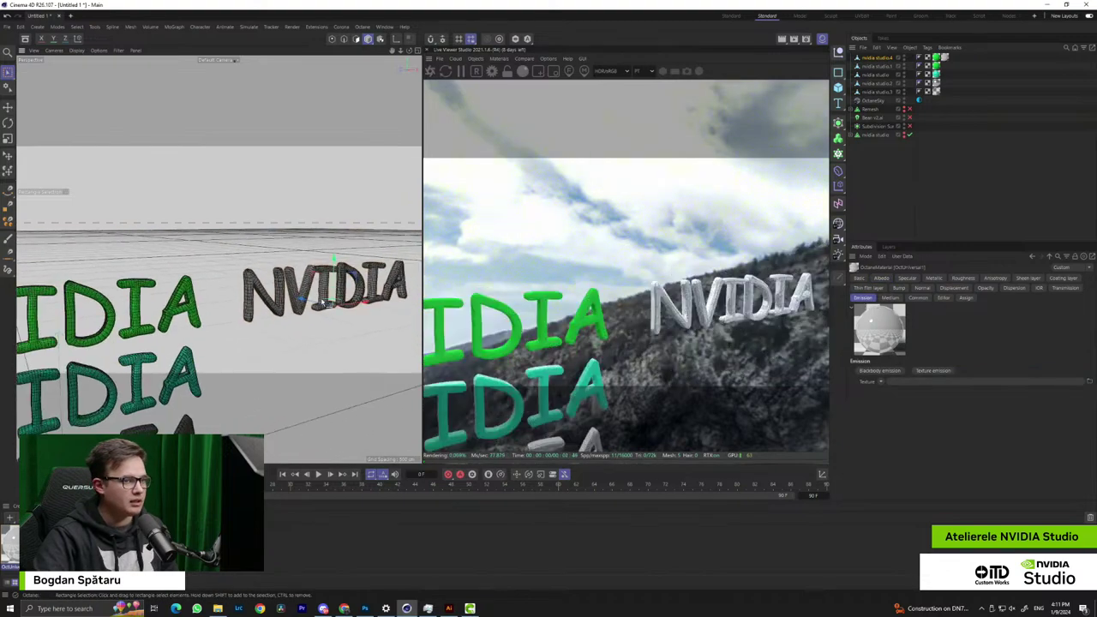
{"action": "middle_click_drag", "start_coordinate": [323, 303], "coordinate": [276, 255], "text": "alt"}
{"action": "scroll", "coordinate": [276, 255], "scroll_direction": "up", "scroll_amount": 6}
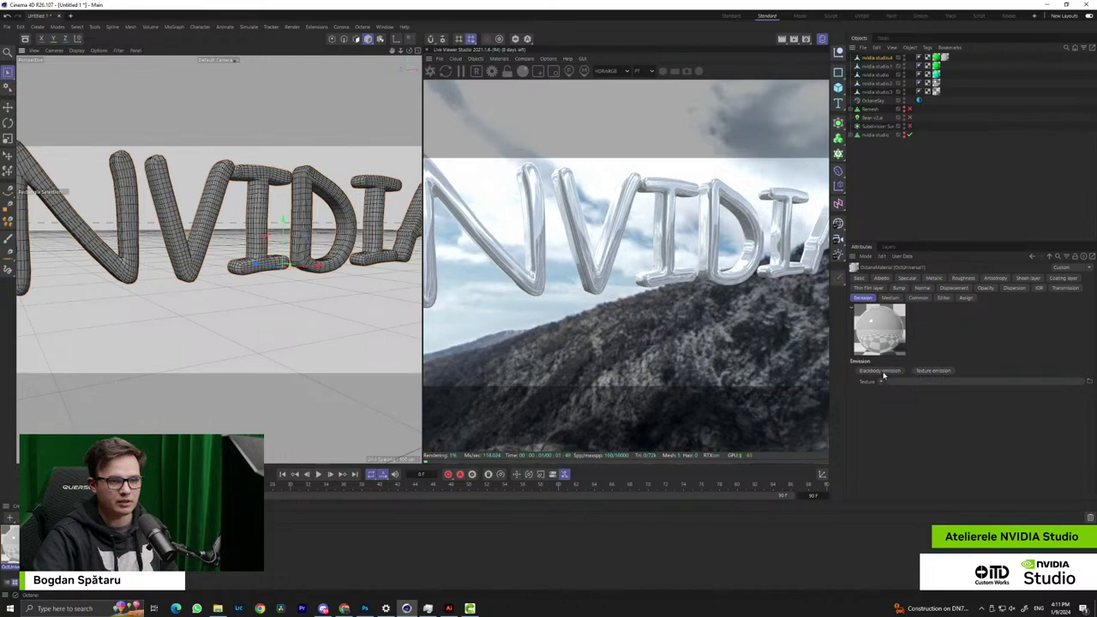
{"action": "left_click", "coordinate": [882, 371]}
{"action": "middle_click_drag", "start_coordinate": [262, 287], "coordinate": [300, 339], "text": "alt"}
{"action": "left_click_drag", "start_coordinate": [300, 339], "coordinate": [317, 360], "text": "alt"}
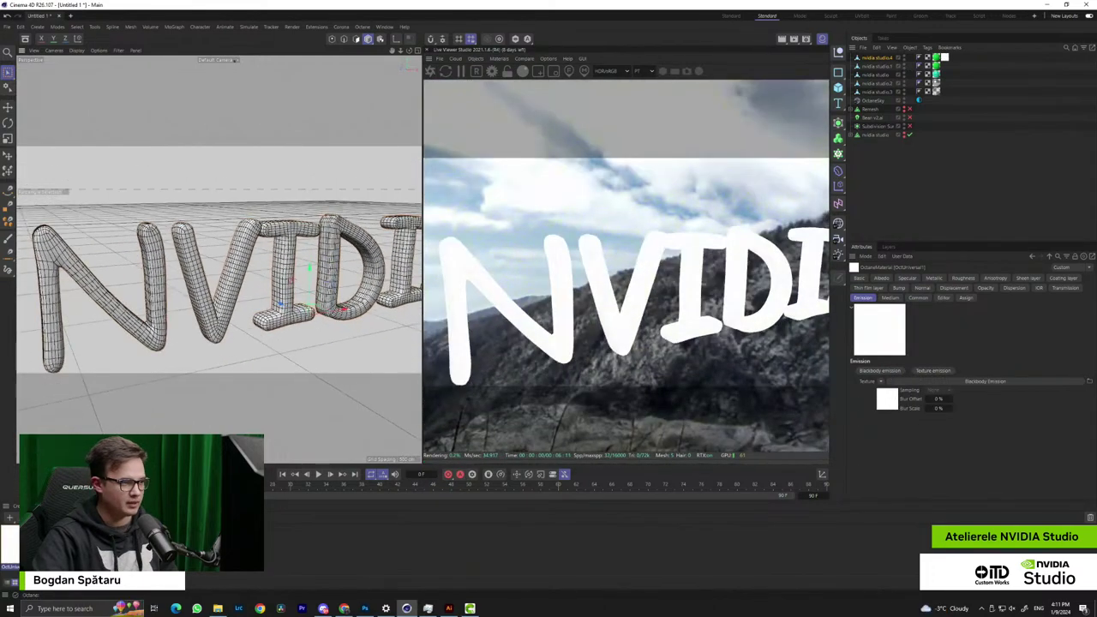
Enable Double sided and Surface brightness on the blackbody emission and set its Power to about 4.24
{"action": "left_click", "coordinate": [893, 399]}
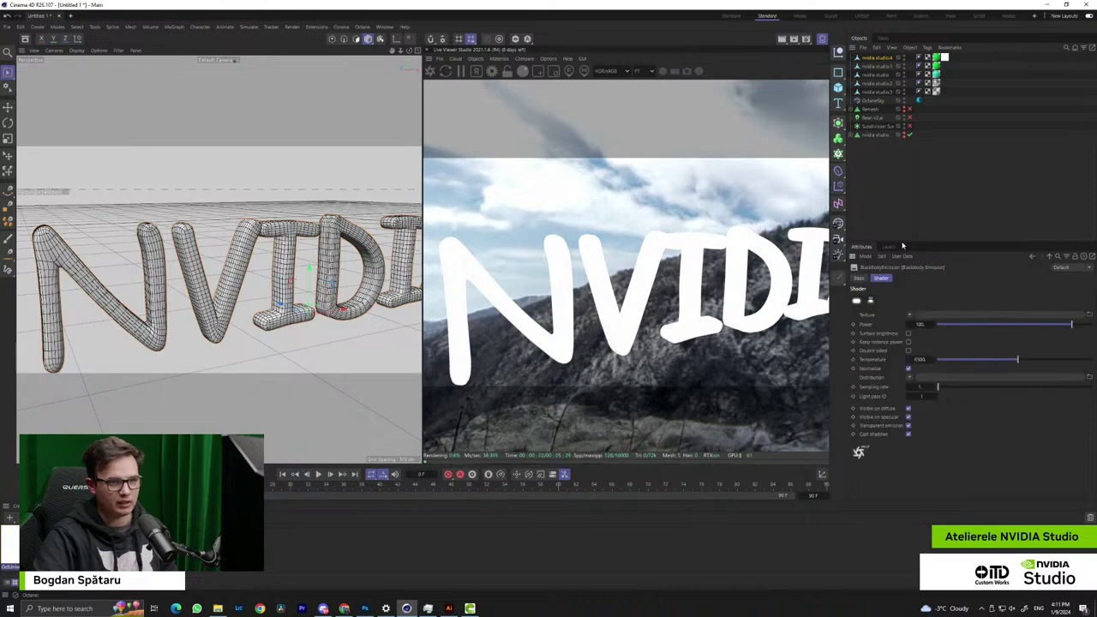
{"action": "left_click_drag", "start_coordinate": [1015, 326], "coordinate": [1066, 325]}
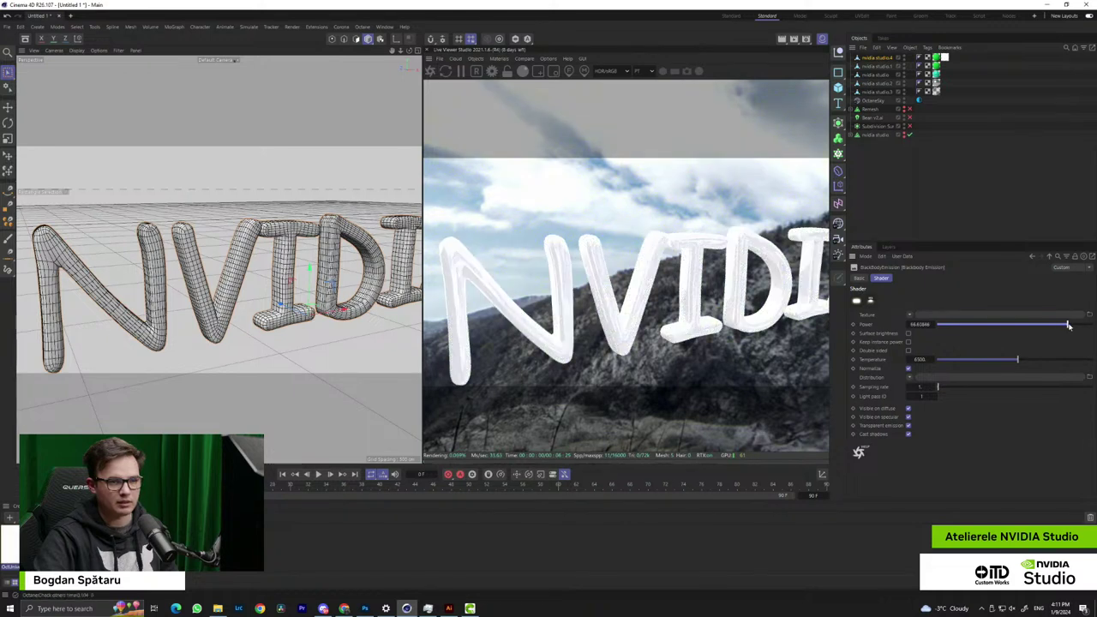
{"action": "left_click", "coordinate": [908, 350]}
{"action": "left_click", "coordinate": [909, 333]}
{"action": "left_click_drag", "start_coordinate": [1063, 326], "coordinate": [1037, 325]}
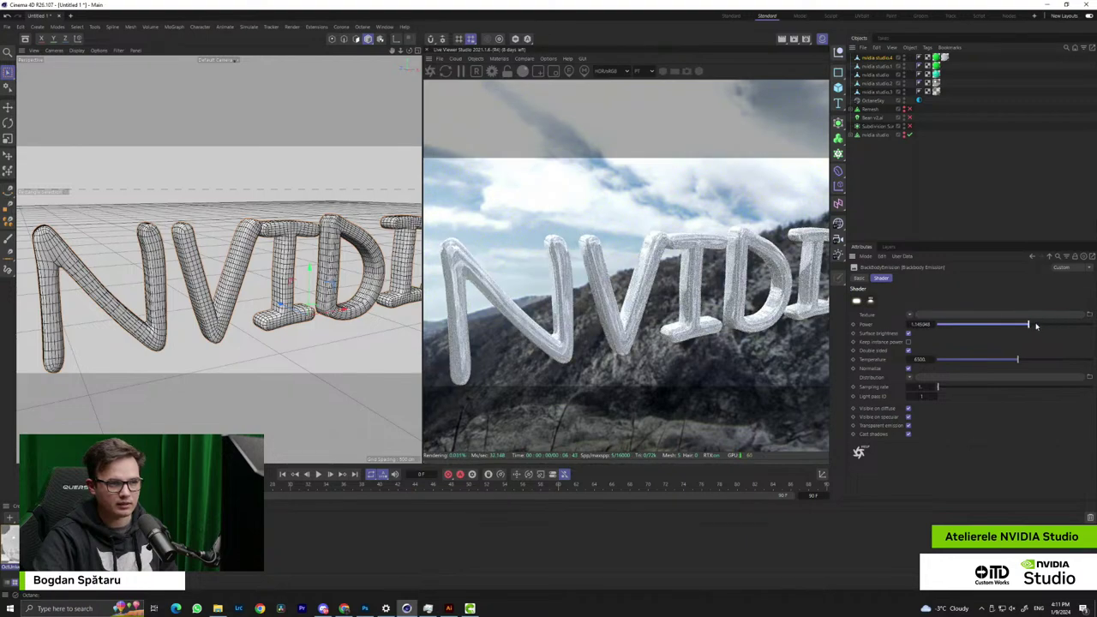
{"action": "left_click_drag", "start_coordinate": [338, 273], "coordinate": [270, 293], "text": "alt"}
{"action": "scroll", "coordinate": [274, 287], "scroll_direction": "down", "scroll_amount": 5}
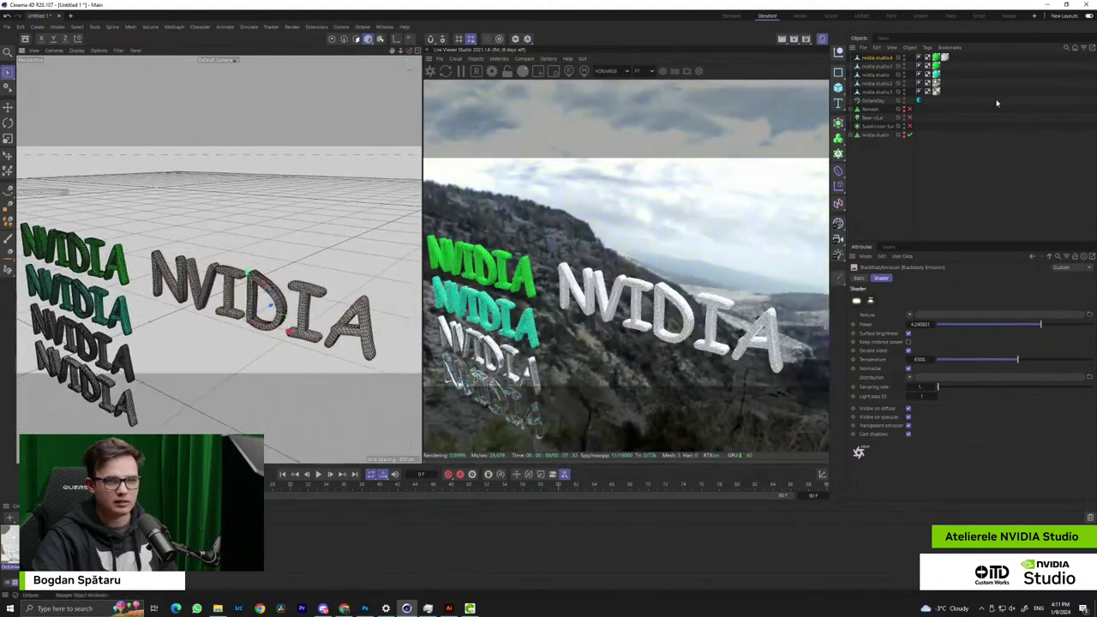
Add a second HDRI environment without an image so the lettering renders against a black background
{"action": "left_click", "coordinate": [919, 101]}
{"action": "left_click", "coordinate": [476, 58]}
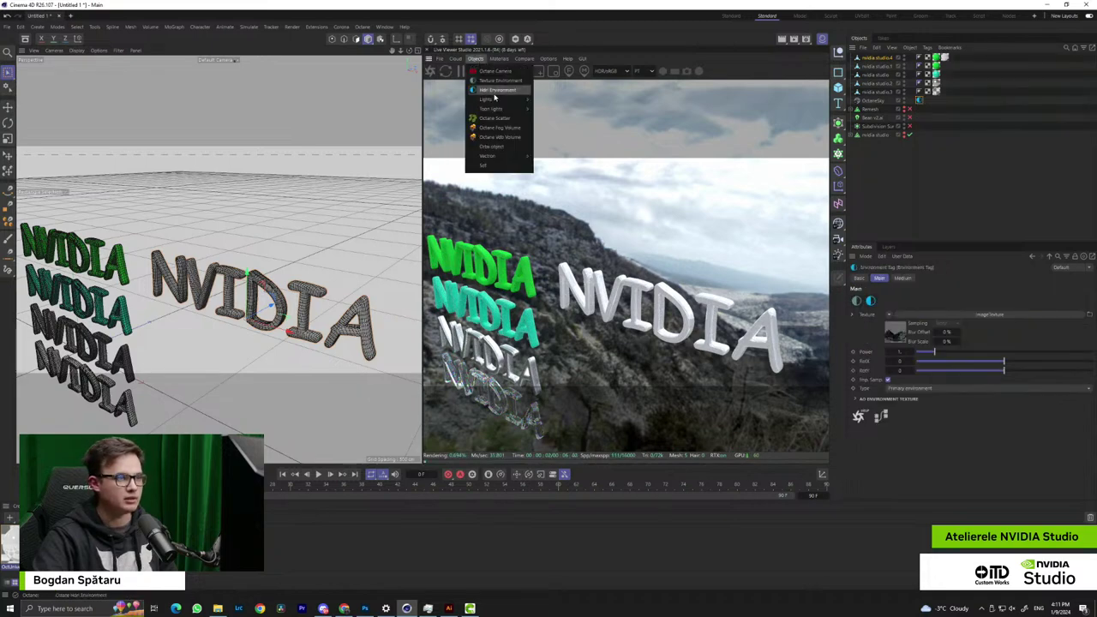
{"action": "left_click", "coordinate": [494, 92]}
{"action": "left_click_drag", "start_coordinate": [257, 300], "coordinate": [354, 300], "text": "alt"}
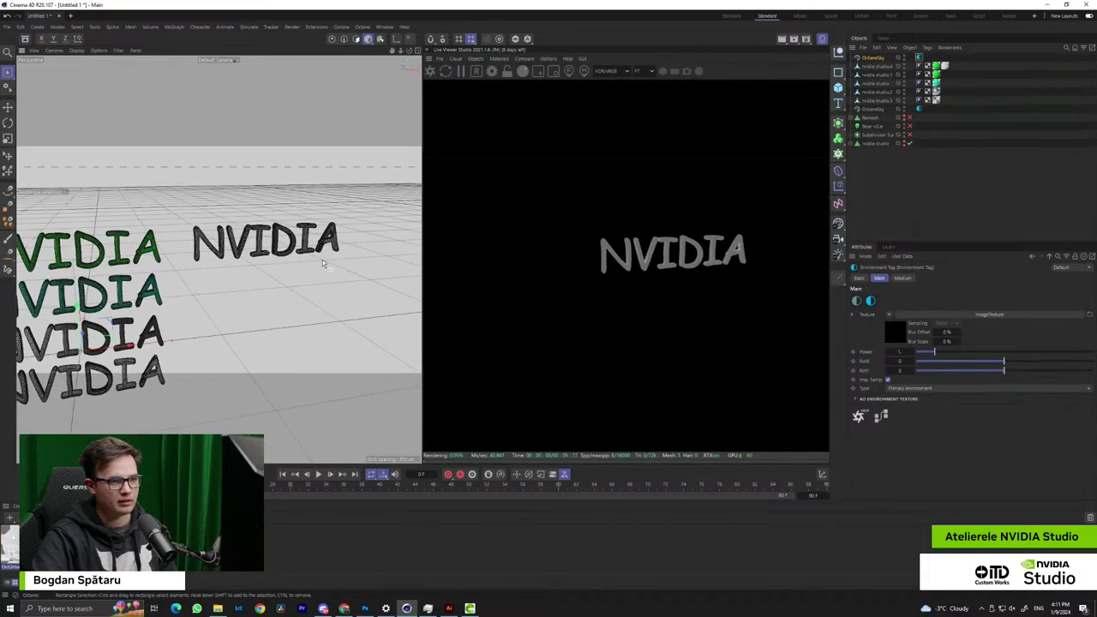
{"action": "middle_click_drag", "start_coordinate": [335, 279], "coordinate": [285, 326], "text": "alt"}
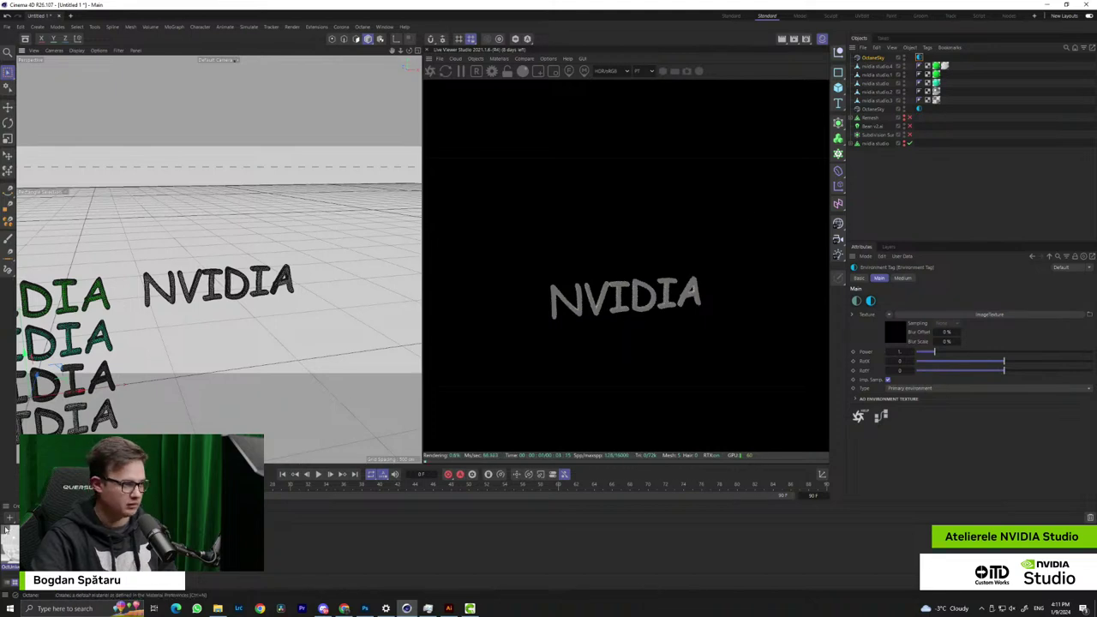
Set the universal material's blackbody emission Power to 100 and inspect the light it casts on the stacked rows
{"action": "left_click", "coordinate": [10, 544]}
{"action": "left_click", "coordinate": [885, 402]}
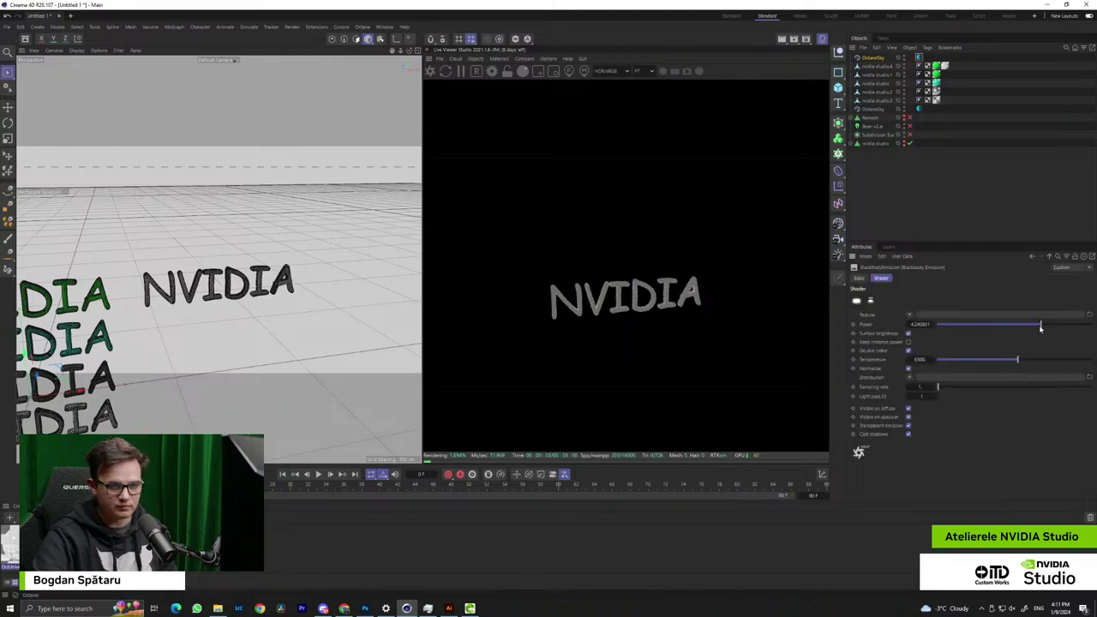
{"action": "left_click_drag", "start_coordinate": [1040, 326], "coordinate": [1073, 326]}
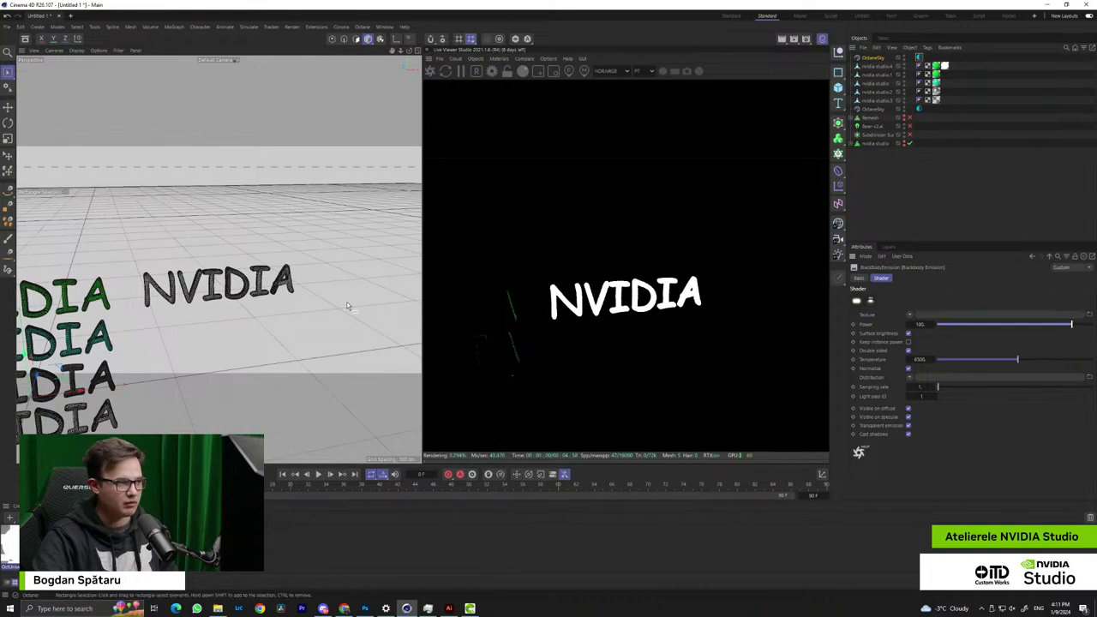
{"action": "scroll", "coordinate": [260, 280], "scroll_direction": "up", "scroll_amount": 8}
{"action": "left_click_drag", "start_coordinate": [260, 281], "coordinate": [240, 272], "text": "alt"}
{"action": "middle_click_drag", "start_coordinate": [240, 273], "coordinate": [271, 278], "text": "alt"}
{"action": "scroll", "coordinate": [270, 278], "scroll_direction": "down", "scroll_amount": 5}
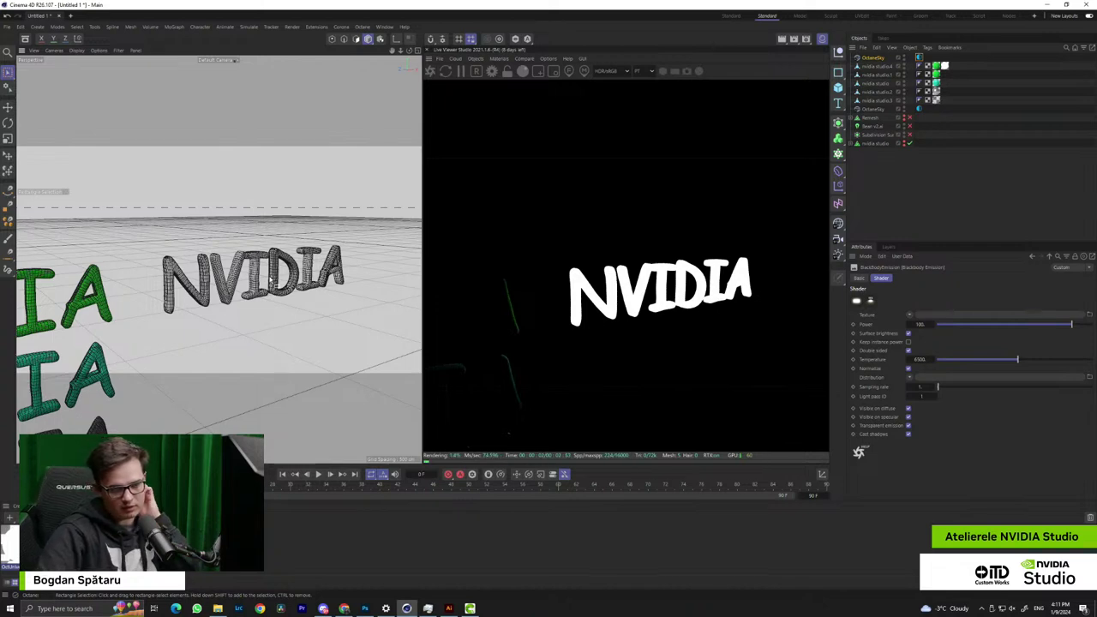
Assign a Color shader as the blackbody emission's texture and make it green with hue 114° and saturation 61%
{"action": "left_click", "coordinate": [910, 315]}
{"action": "left_click", "coordinate": [917, 390]}
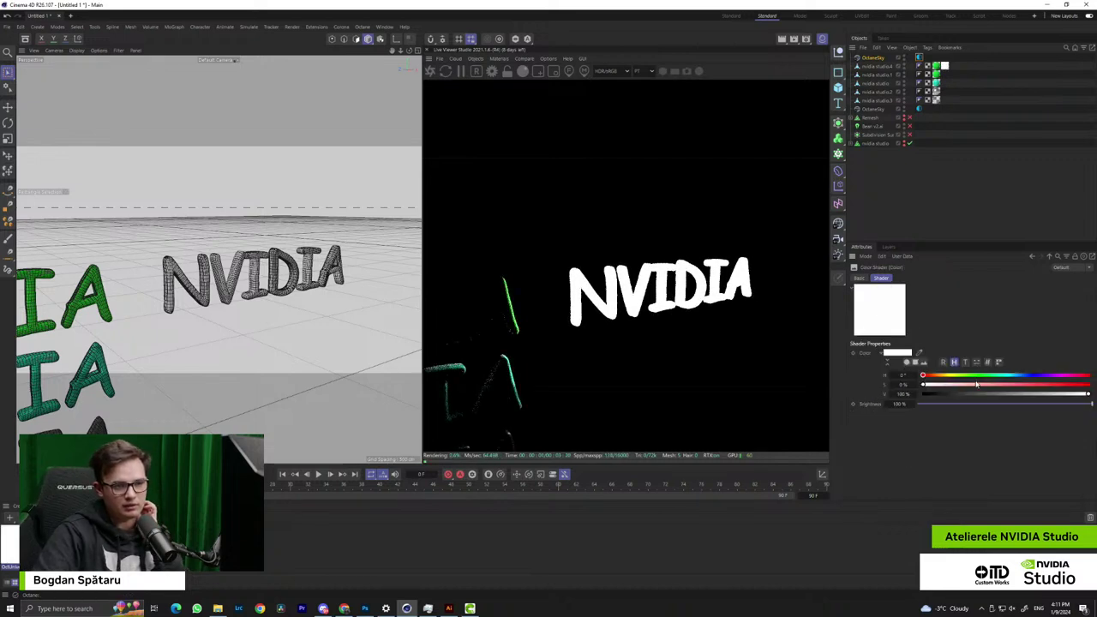
{"action": "left_click", "coordinate": [974, 376]}
{"action": "left_click", "coordinate": [1014, 385]}
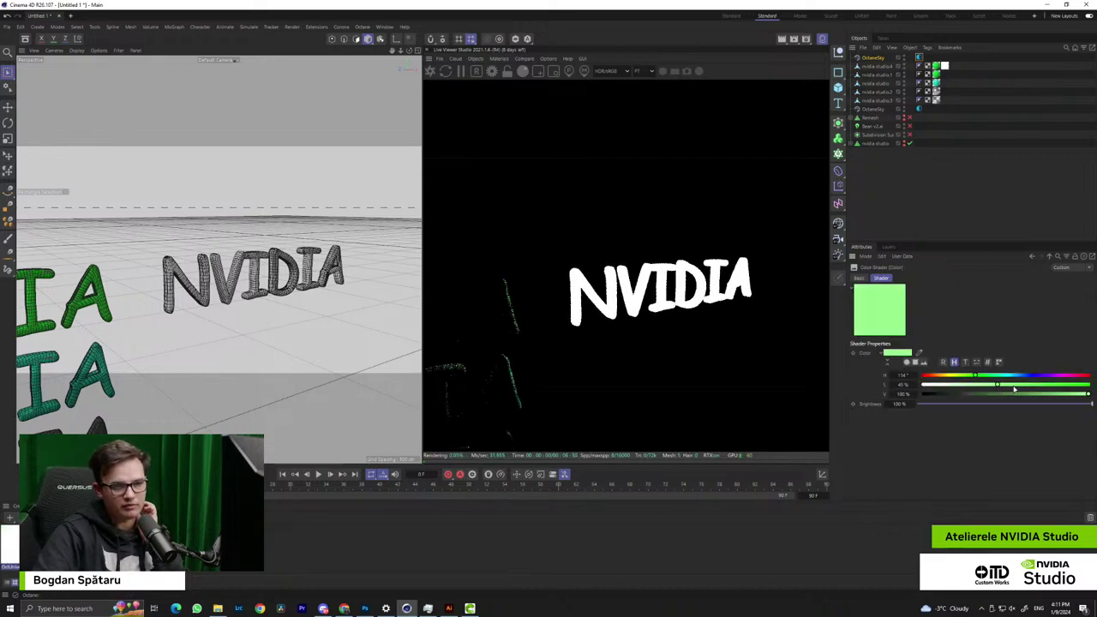
{"action": "left_click", "coordinate": [1023, 386]}
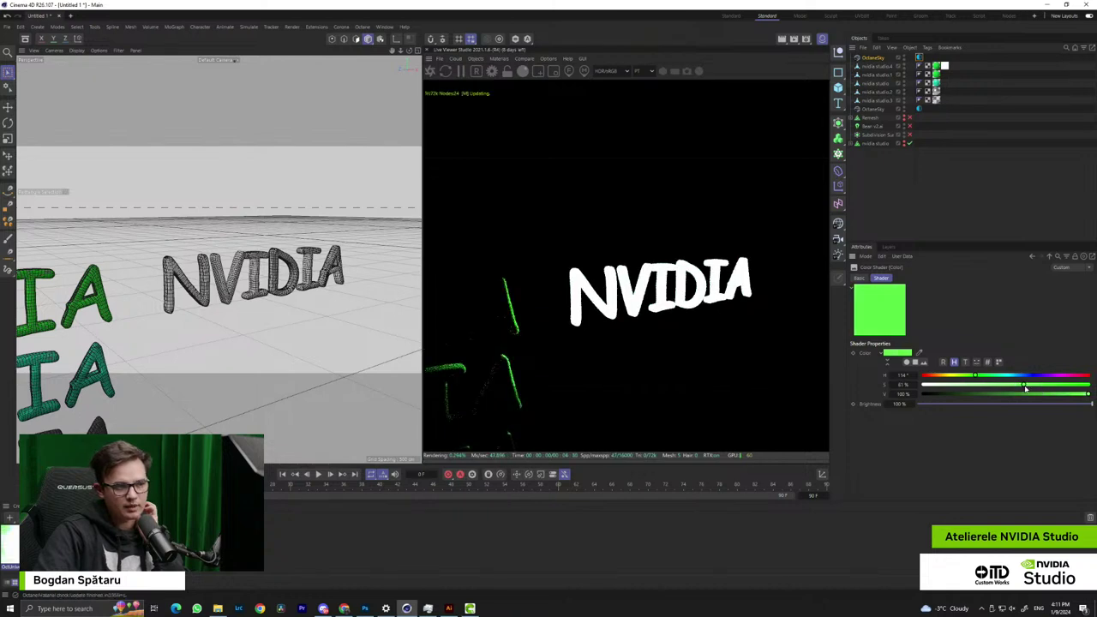
Set the green blackbody emission's Power to about 3.38
{"action": "left_click", "coordinate": [1032, 256]}
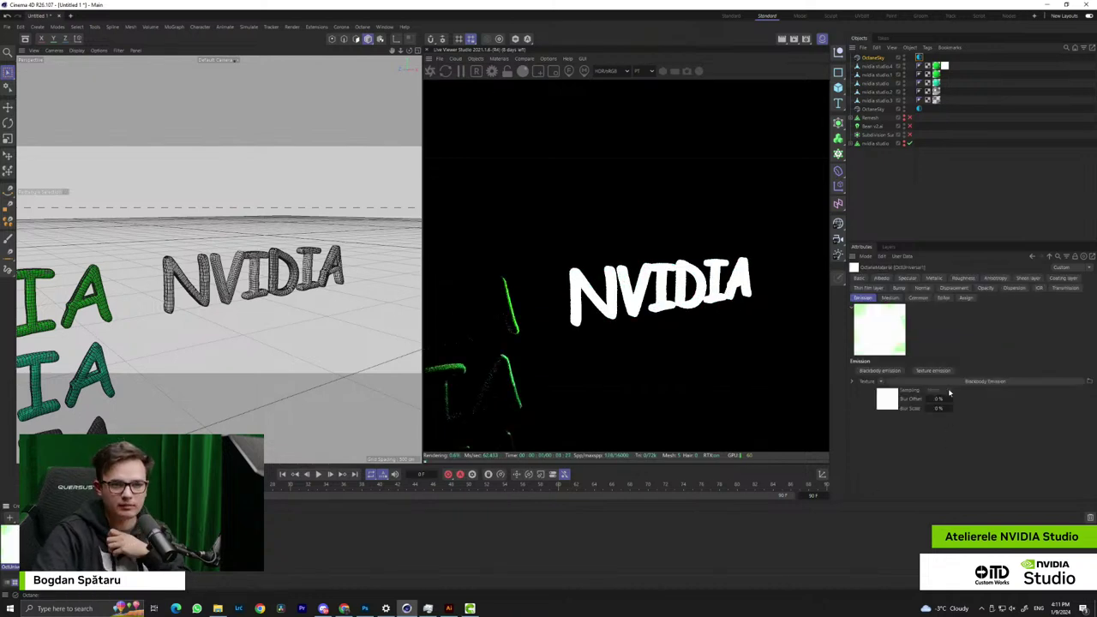
{"action": "left_click", "coordinate": [888, 398]}
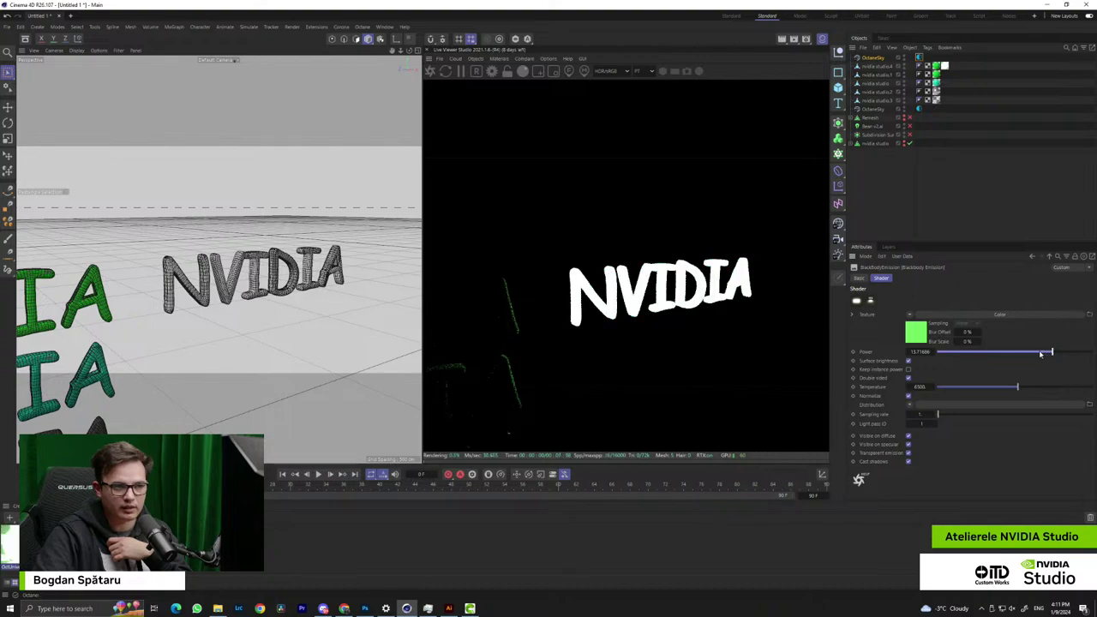
{"action": "left_click_drag", "start_coordinate": [1030, 354], "coordinate": [1039, 352]}
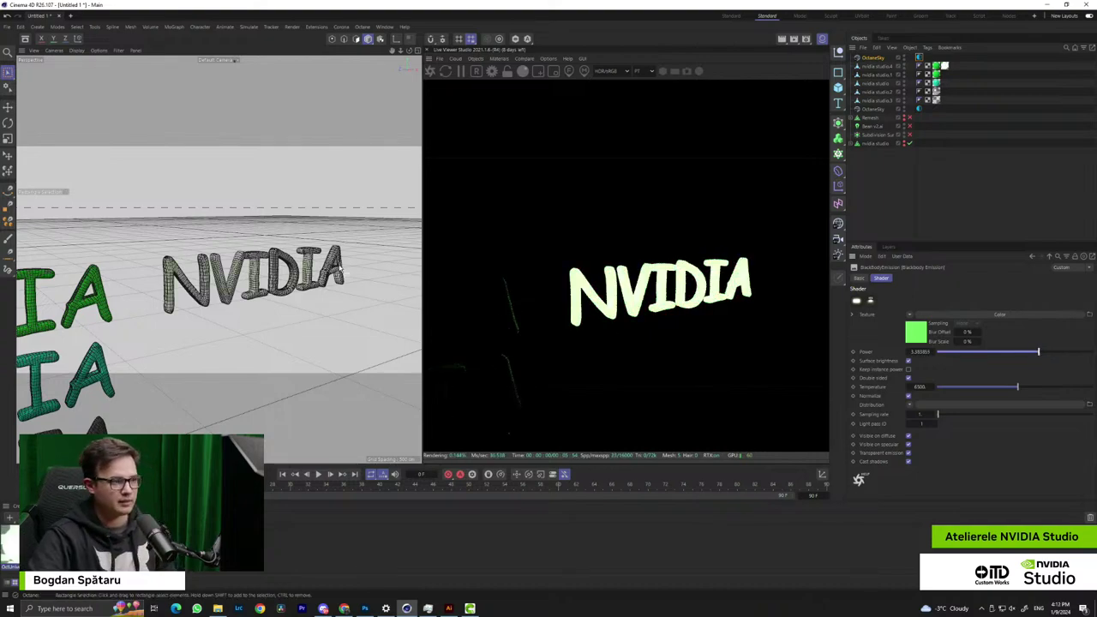
Examine the glowing letters up close and the green light they cast on the neighbouring rows
{"action": "left_click_drag", "start_coordinate": [218, 291], "coordinate": [135, 288], "text": "alt"}
{"action": "middle_click_drag", "start_coordinate": [136, 288], "coordinate": [248, 228], "text": "alt"}
{"action": "middle_click_drag", "start_coordinate": [172, 356], "coordinate": [254, 319], "text": "alt"}
{"action": "left_click_drag", "start_coordinate": [292, 322], "coordinate": [260, 317], "text": "alt"}
{"action": "mouse_move", "coordinate": [261, 318]}
{"action": "right_mouse_down", "text": "alt"}
{"action": "mouse_move", "coordinate": [321, 303]}
{"action": "mouse_move", "coordinate": [268, 310]}
{"action": "right_mouse_up", "text": "alt"}
{"action": "middle_click_drag", "start_coordinate": [268, 300], "coordinate": [205, 329], "text": "alt"}
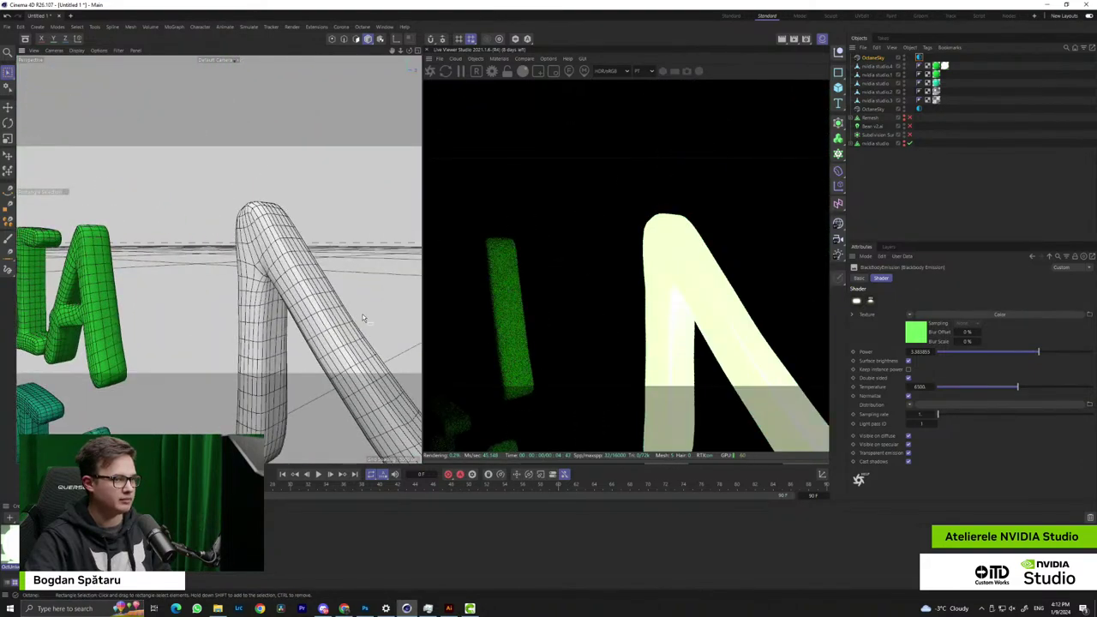
{"action": "right_click_drag", "start_coordinate": [368, 318], "coordinate": [347, 340], "text": "alt"}
{"action": "middle_click_drag", "start_coordinate": [347, 340], "coordinate": [191, 268], "text": "alt"}
Delete the second, black OctaneSky from the scene
{"action": "left_click_drag", "start_coordinate": [292, 293], "coordinate": [356, 300], "text": "alt"}
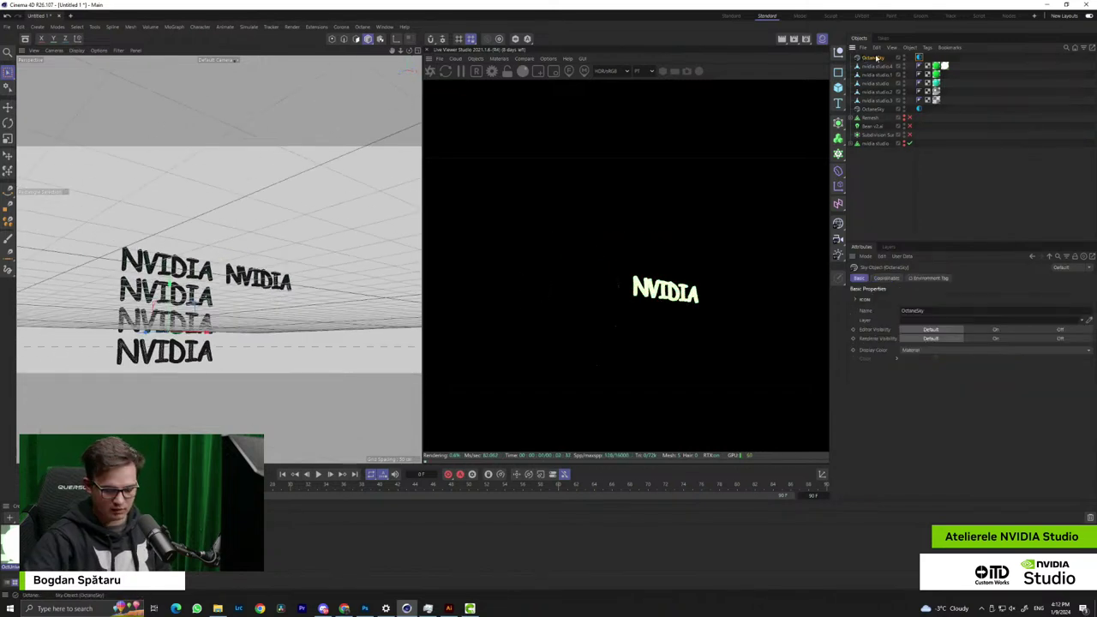
{"action": "key", "text": "Delete"}
{"action": "left_click_drag", "start_coordinate": [227, 252], "coordinate": [302, 328], "text": "alt"}
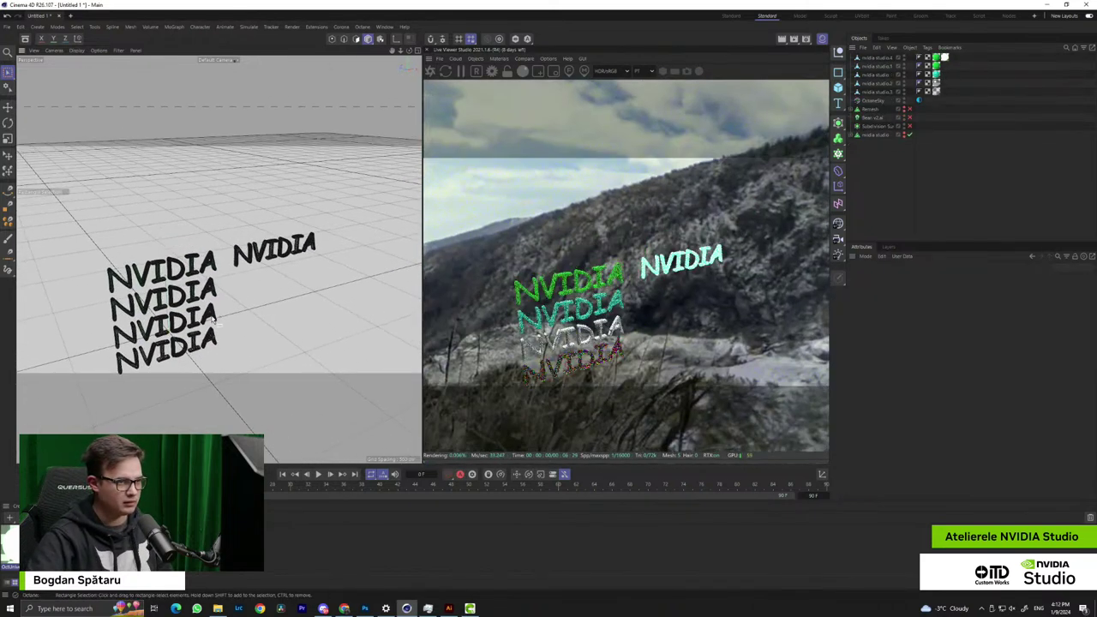
Compare the emission settings of the universal and green diffuse materials and inspect the glowing lettering beside the stacked rows
{"action": "left_click", "coordinate": [15, 546]}
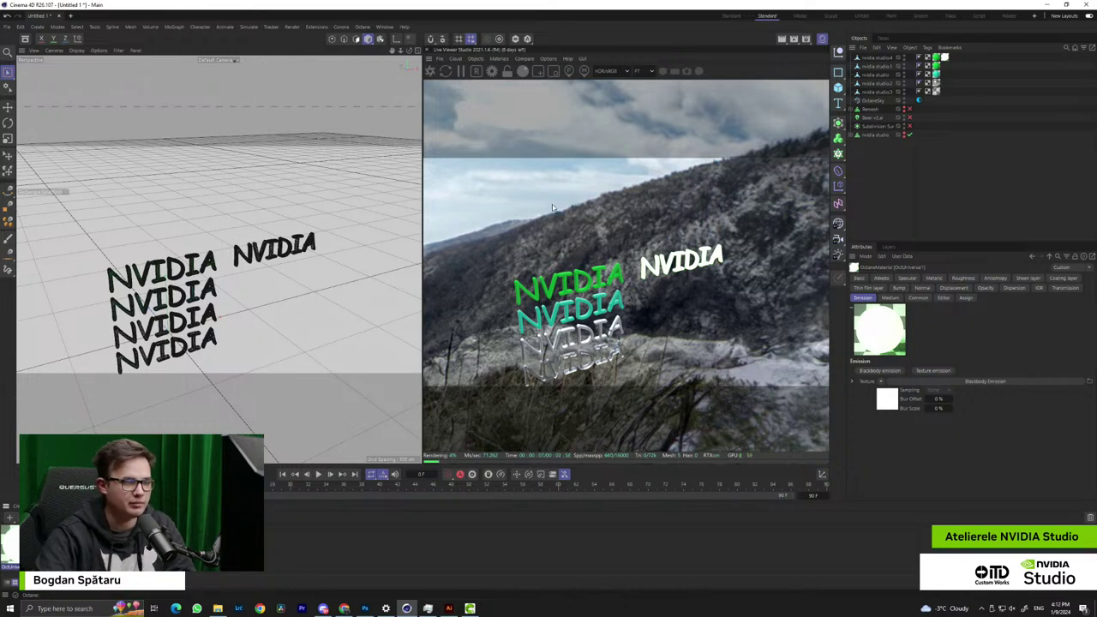
{"action": "left_click", "coordinate": [172, 543]}
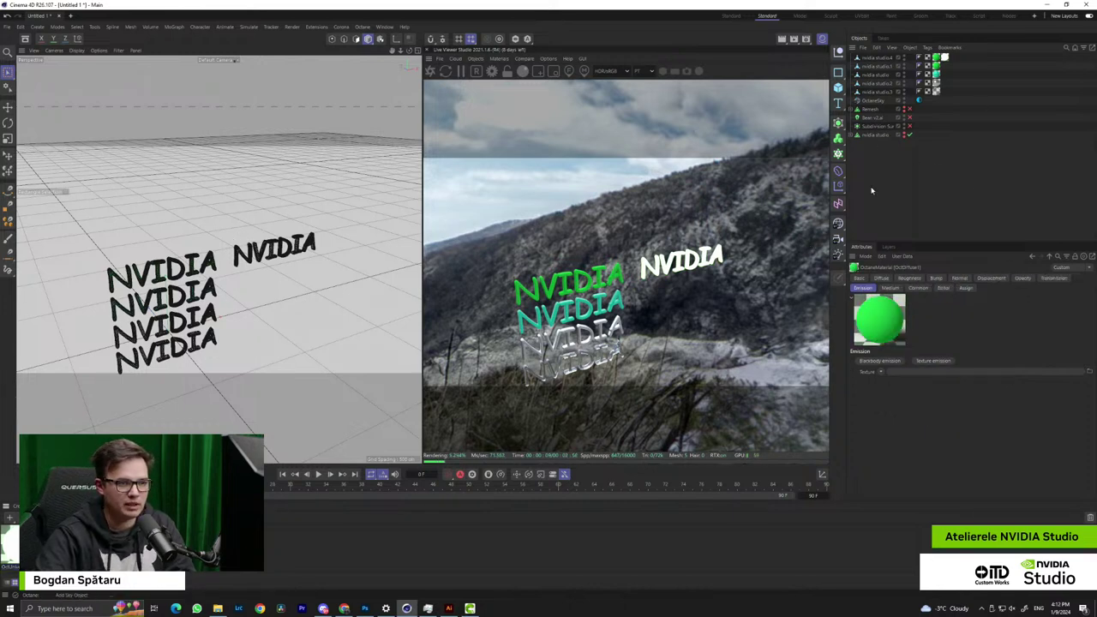
{"action": "left_click", "coordinate": [16, 551]}
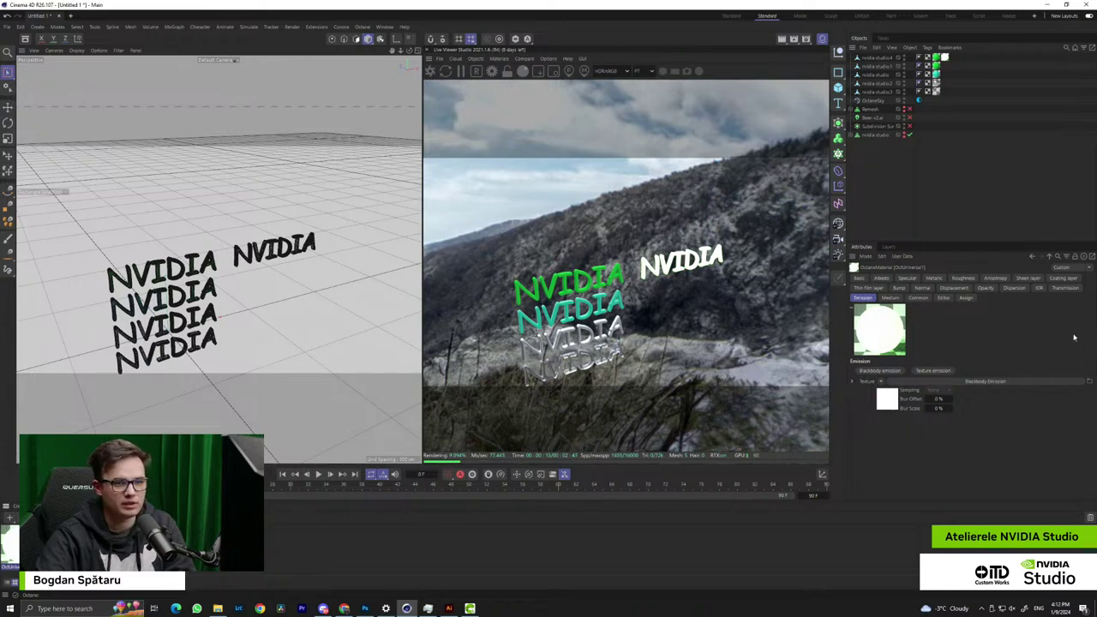
{"action": "scroll", "coordinate": [304, 245], "scroll_direction": "up", "scroll_amount": 10}
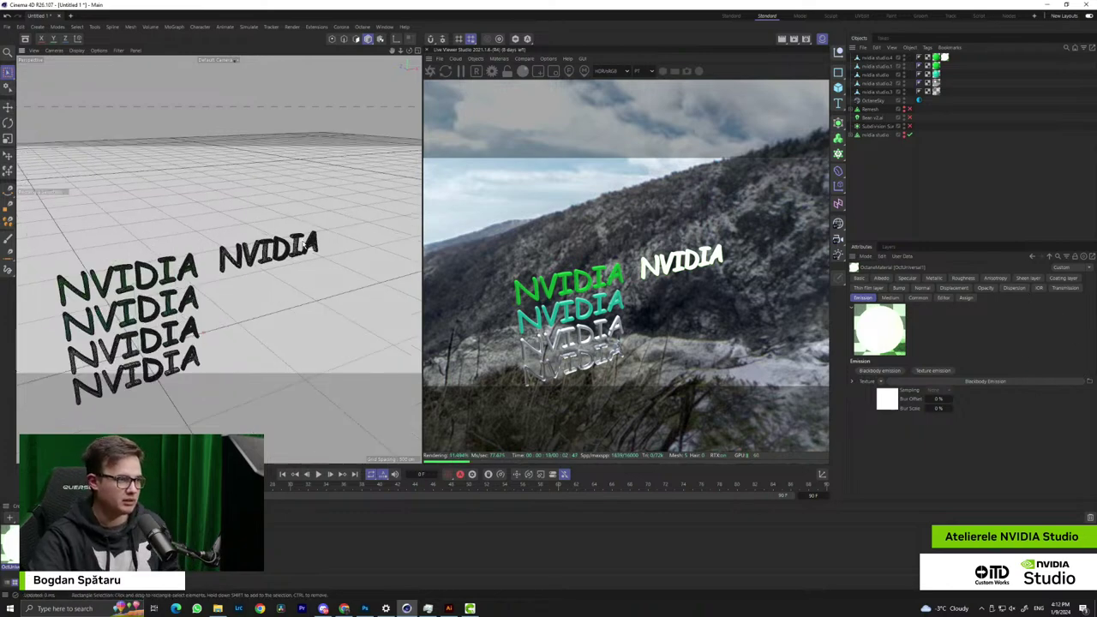
{"action": "scroll", "coordinate": [304, 244], "scroll_direction": "up", "scroll_amount": 5}
{"action": "scroll", "coordinate": [307, 244], "scroll_direction": "down", "scroll_amount": 4}
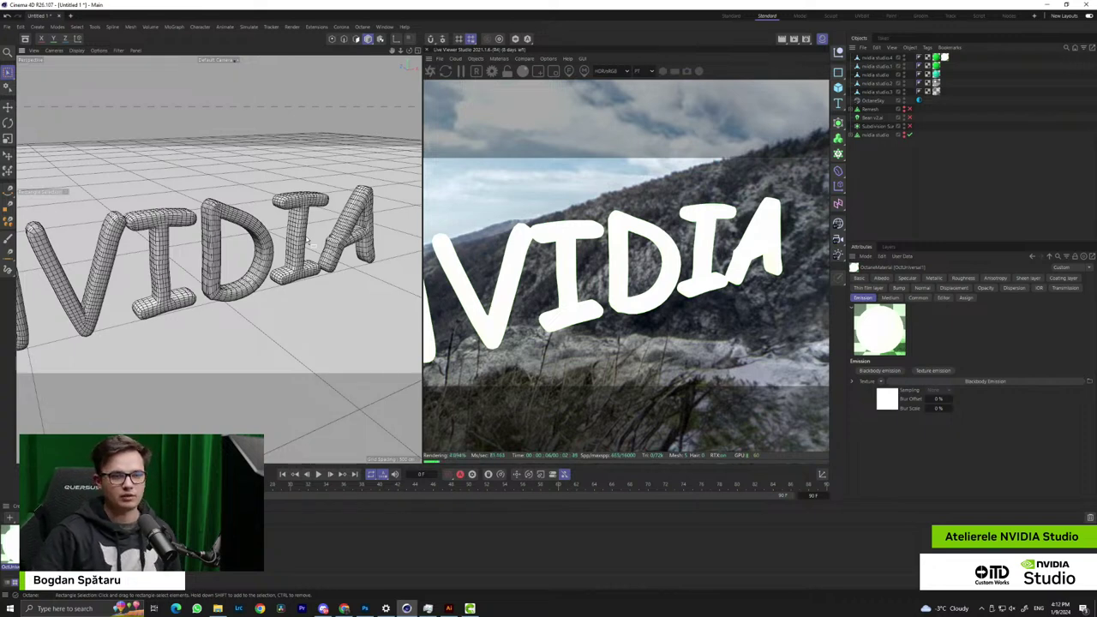
{"action": "left_click_drag", "start_coordinate": [322, 106], "coordinate": [295, 299], "text": "alt"}
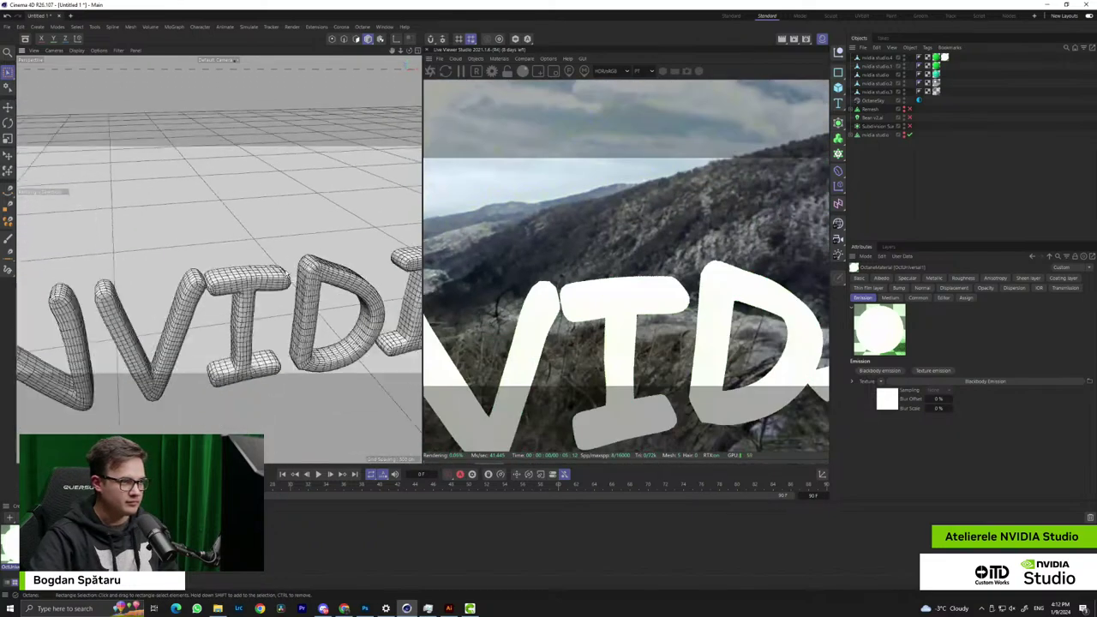
{"action": "scroll", "coordinate": [296, 299], "scroll_direction": "down", "scroll_amount": 5}
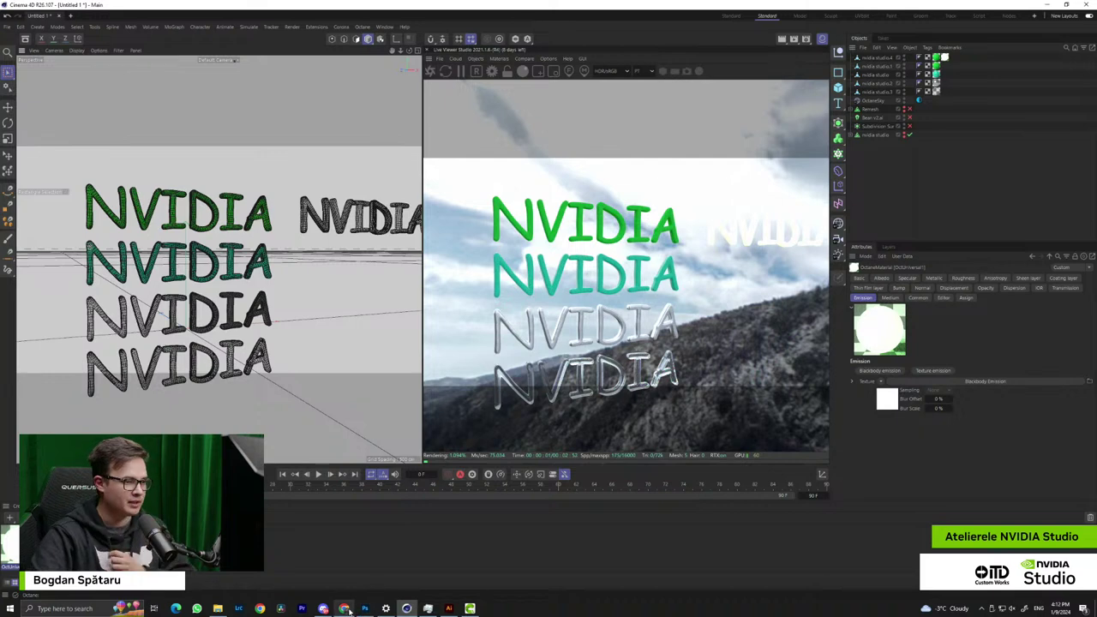
{"action": "mouse_move", "coordinate": [345, 609]}
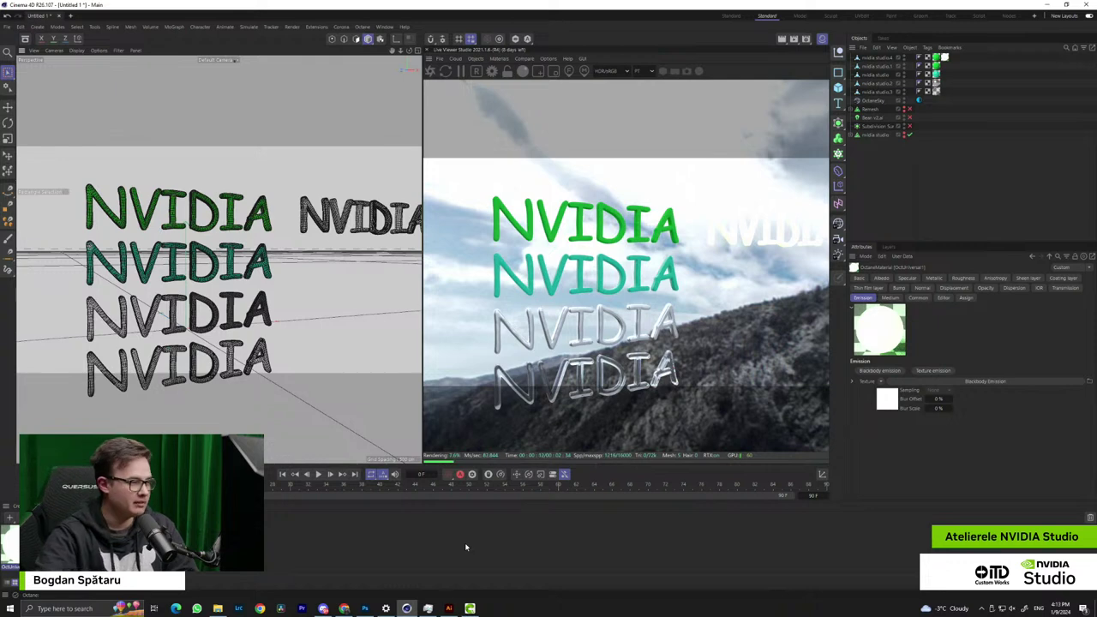
Switch to the unresponsive Google Chrome window showing the NVIDIA Studio page and force it to close
{"action": "left_click", "coordinate": [343, 608]}
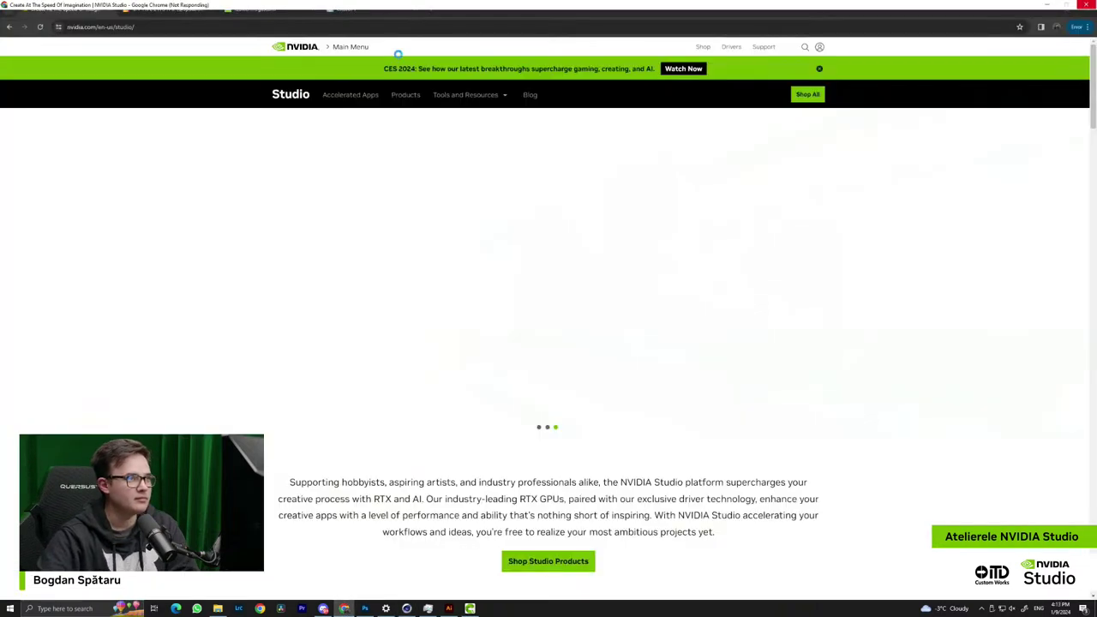
{"action": "left_click", "coordinate": [1087, 5]}
{"action": "left_click", "coordinate": [524, 311]}
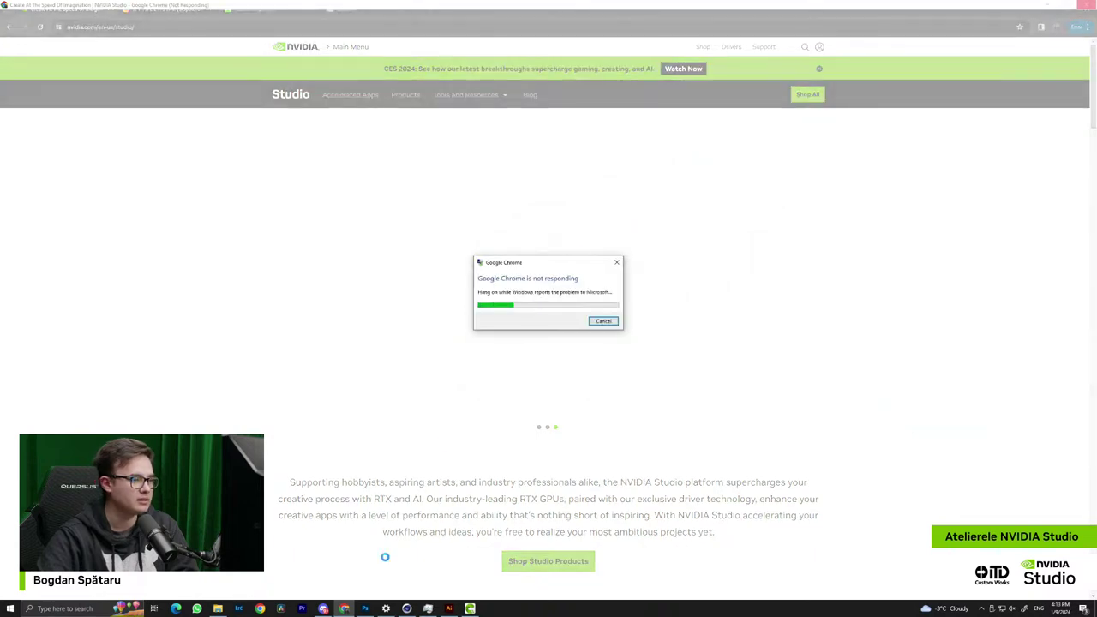
Relaunch Google Chrome with a user profile, open quixel.com and dismiss the page-restore and profile notices
{"action": "mouse_move", "coordinate": [345, 613]}
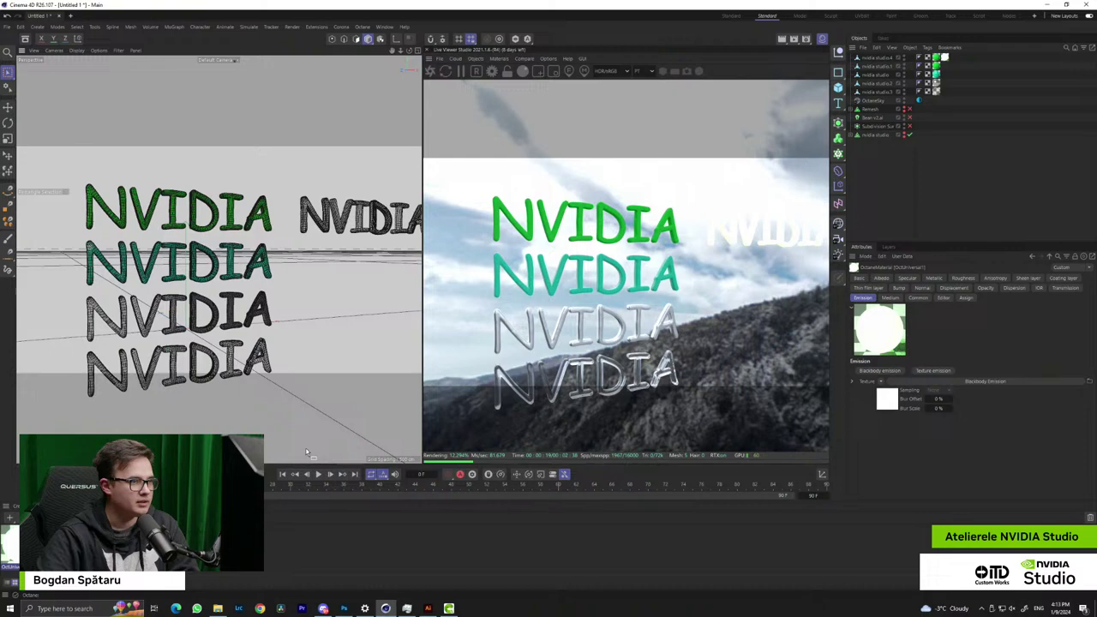
{"action": "left_click", "coordinate": [259, 608]}
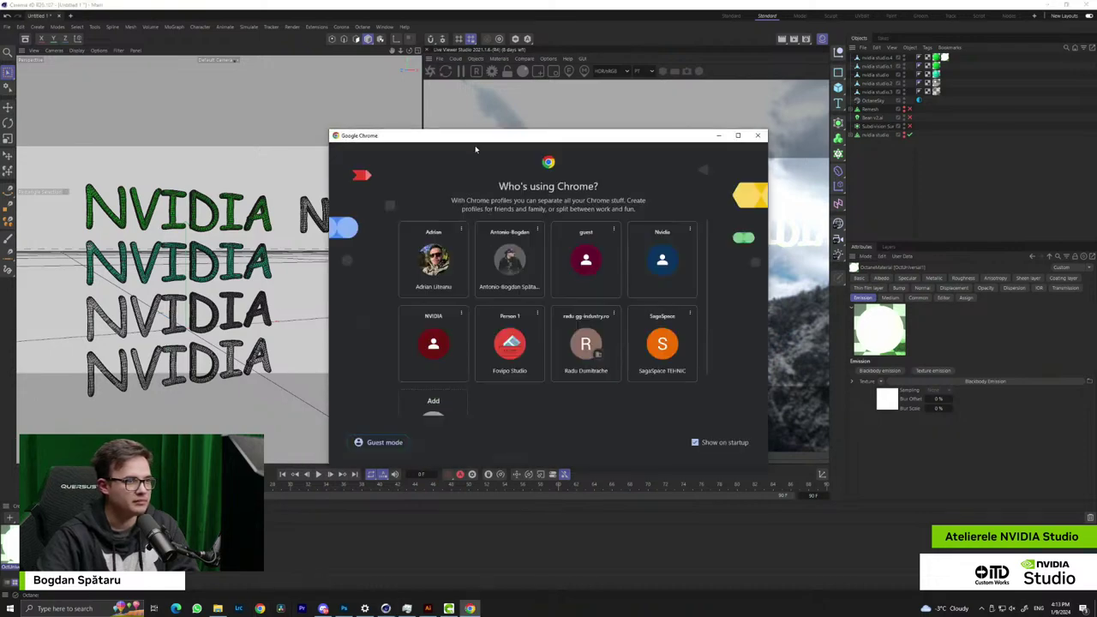
{"action": "left_click_drag", "start_coordinate": [474, 137], "coordinate": [0, 132]}
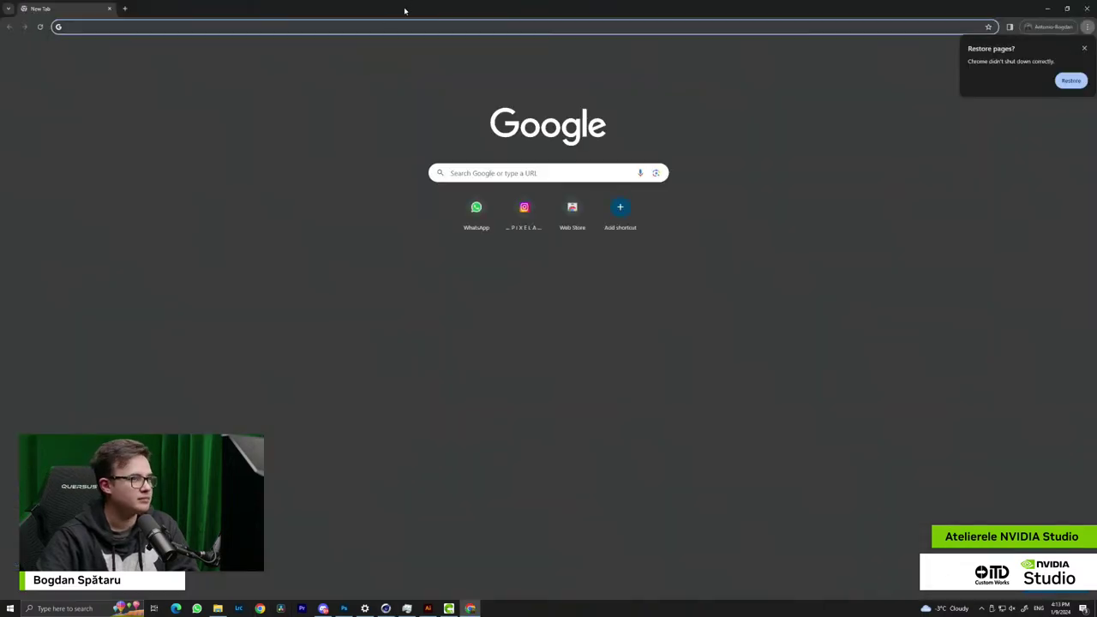
{"action": "left_click_drag", "start_coordinate": [404, 10], "coordinate": [0, 102]}
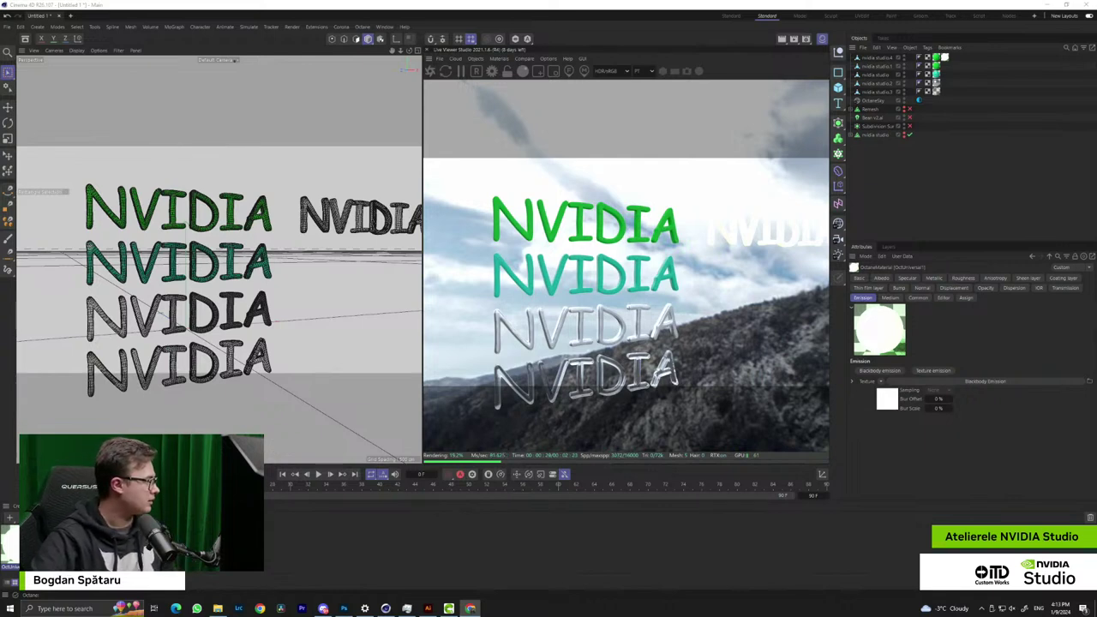
{"action": "key", "text": "alt+Tab"}
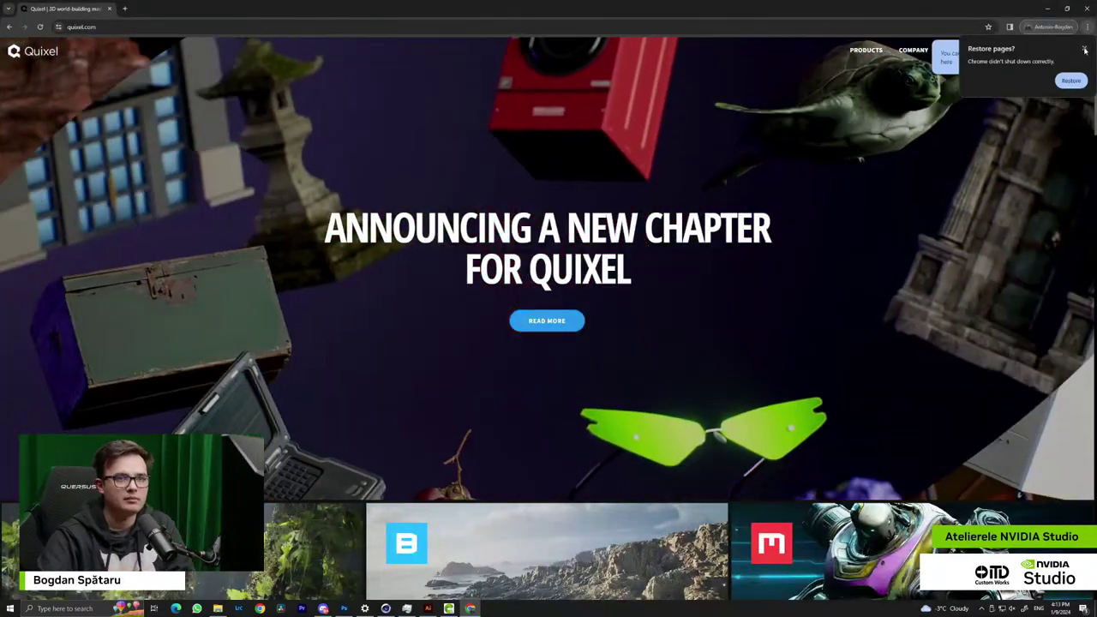
{"action": "left_click", "coordinate": [1084, 49]}
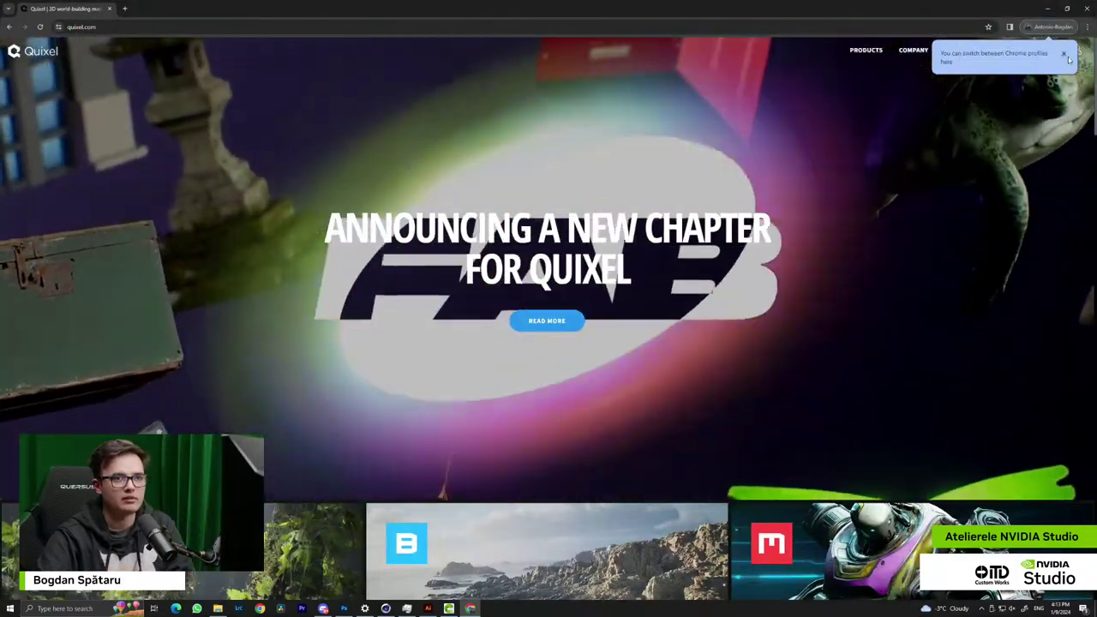
{"action": "left_click", "coordinate": [1064, 55]}
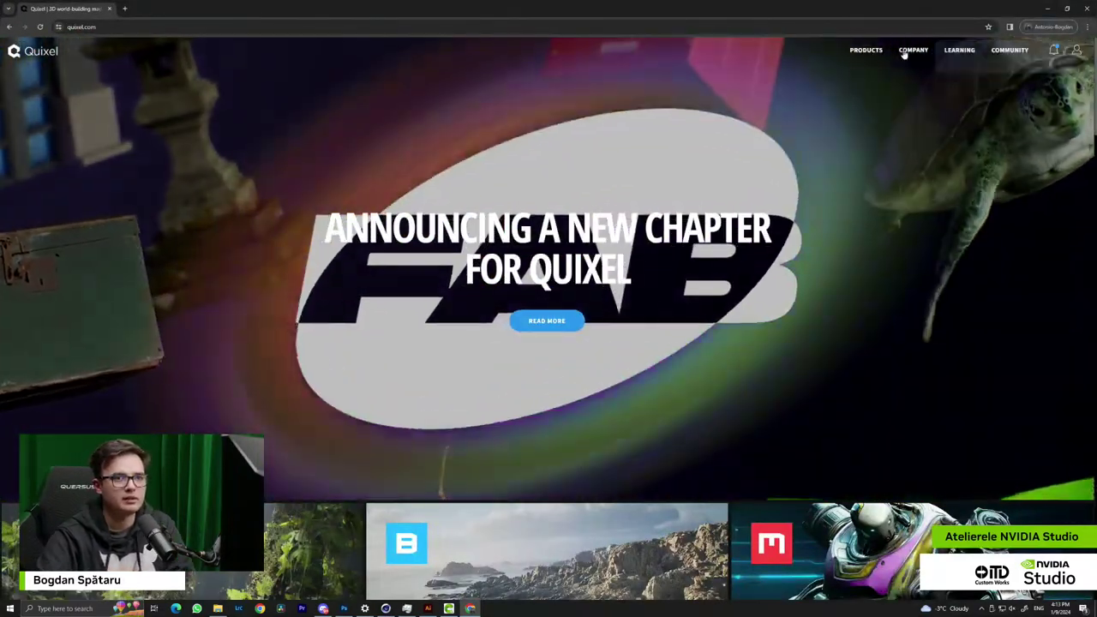
{"action": "mouse_move", "coordinate": [866, 50]}
{"action": "left_click", "coordinate": [838, 88]}
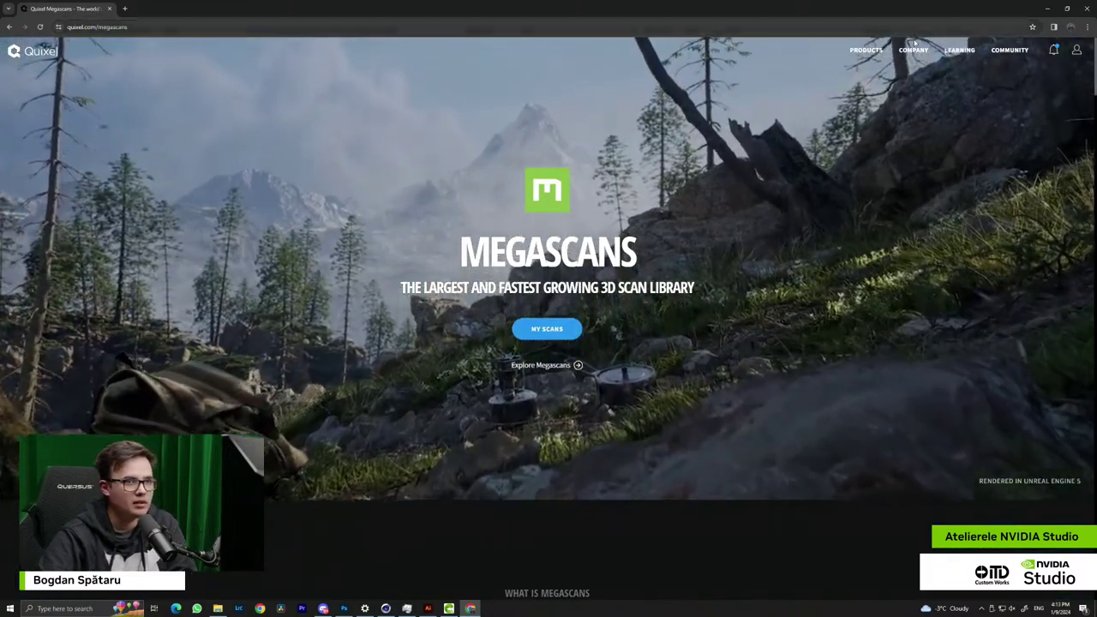
{"action": "scroll", "coordinate": [477, 248], "scroll_direction": "down", "scroll_amount": 5}
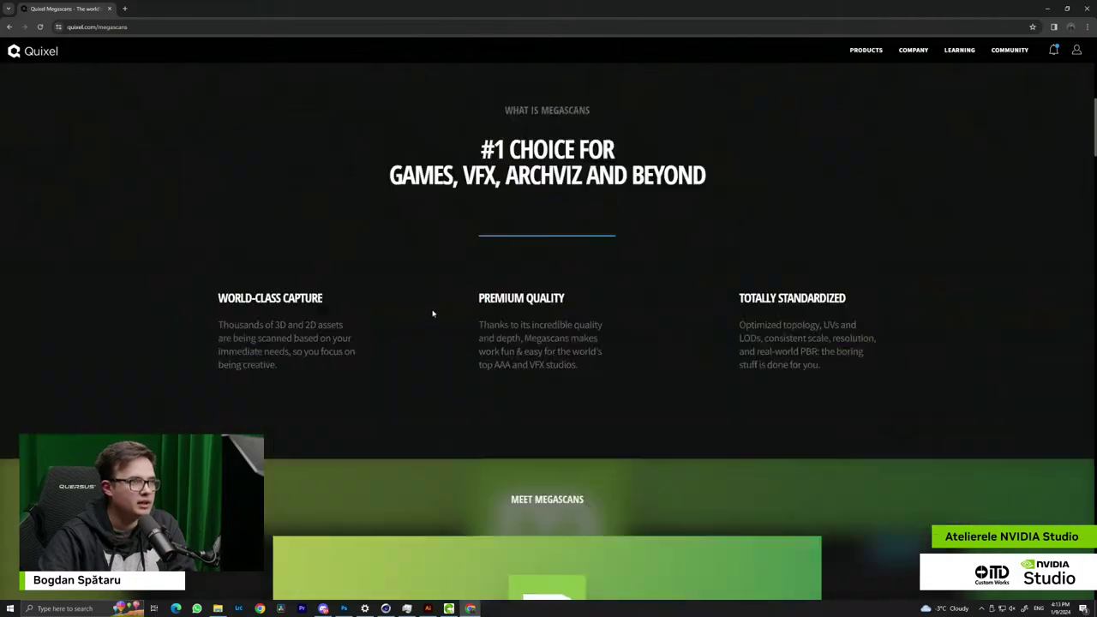
{"action": "scroll", "coordinate": [431, 314], "scroll_direction": "up", "scroll_amount": 5}
{"action": "left_click", "coordinate": [30, 52]}
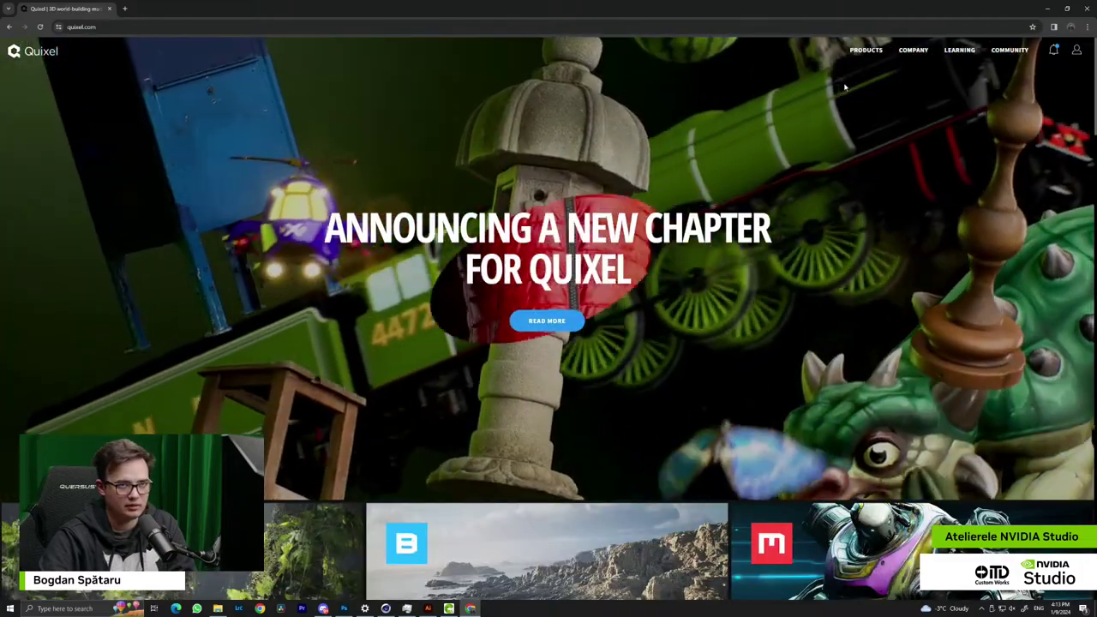
Go to Quixel's Megascans product page and enter its online asset library
{"action": "mouse_move", "coordinate": [867, 53]}
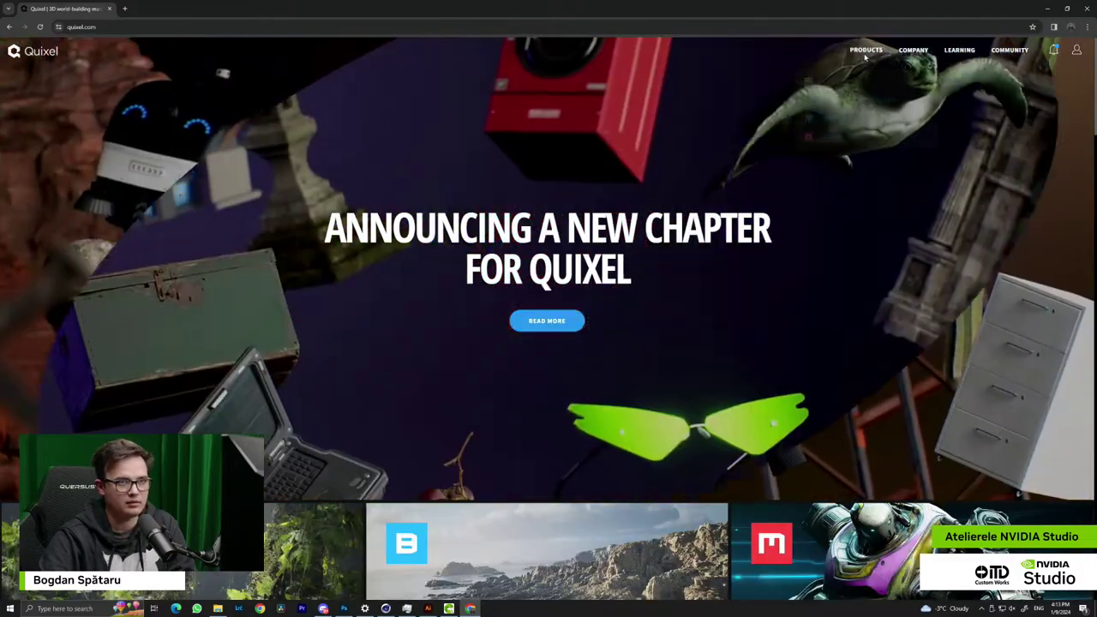
{"action": "left_click", "coordinate": [835, 81]}
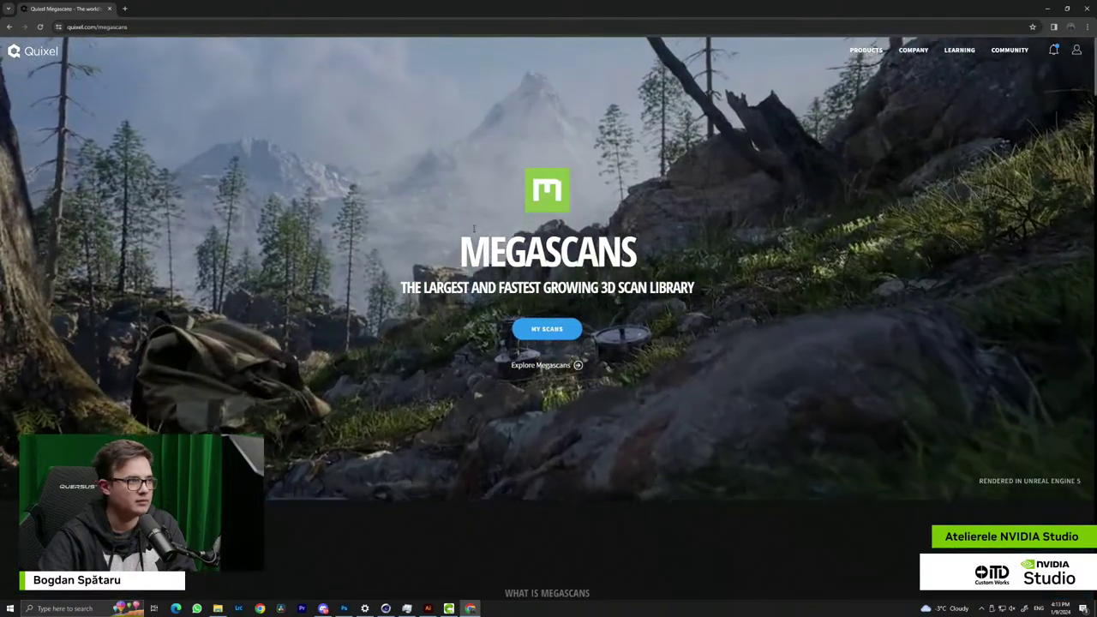
{"action": "scroll", "coordinate": [567, 161], "scroll_direction": "down", "scroll_amount": 3}
{"action": "left_click", "coordinate": [561, 109]}
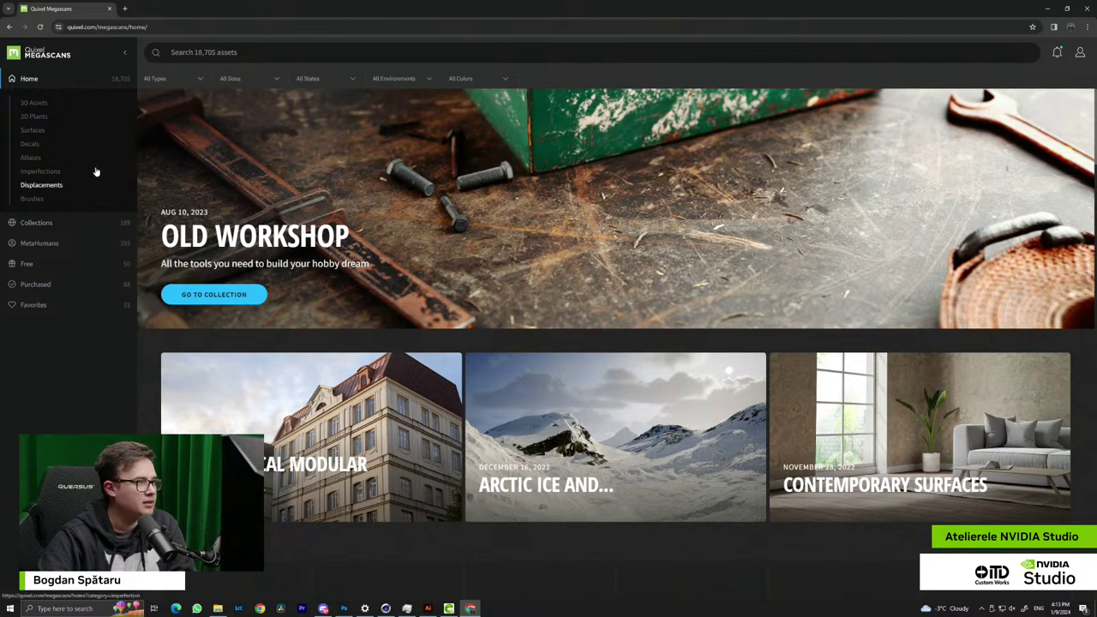
Browse the Surfaces category of the Megascans library, from its subcategories down to the individual assets
{"action": "left_click", "coordinate": [38, 130]}
{"action": "scroll", "coordinate": [428, 325], "scroll_direction": "down", "scroll_amount": 15}
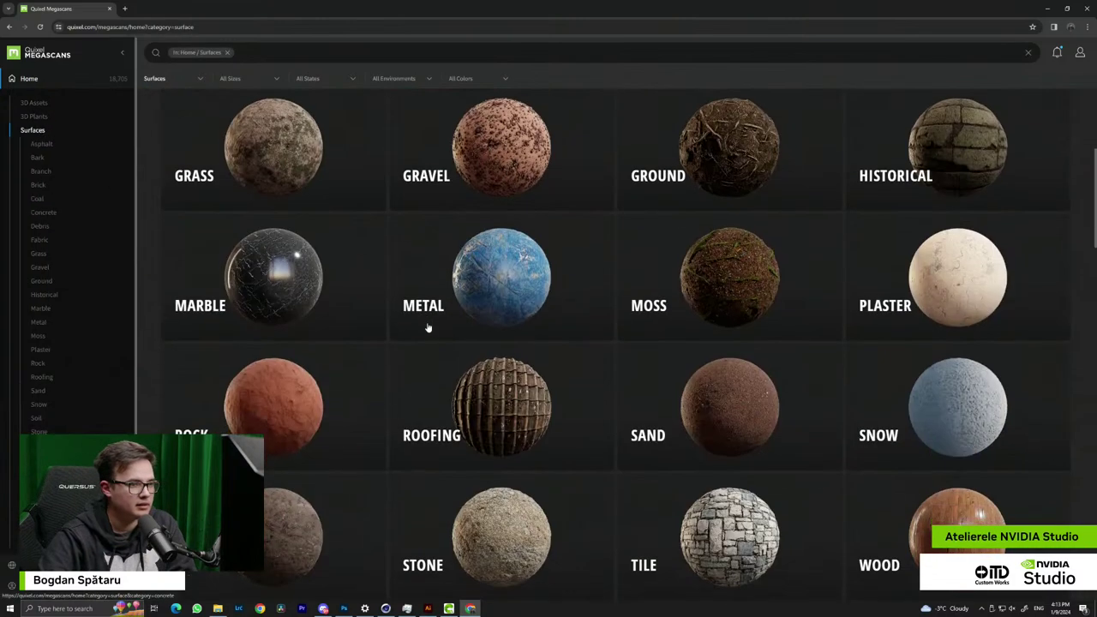
{"action": "scroll", "coordinate": [428, 335], "scroll_direction": "down", "scroll_amount": 10}
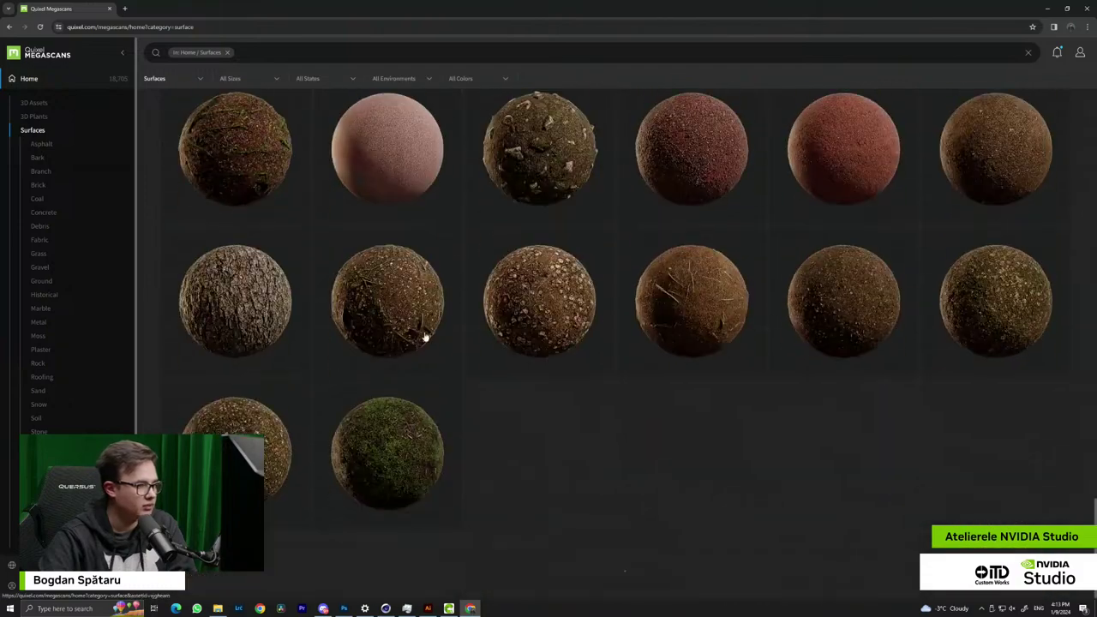
Open the Imperfections category and look through its subcategories, such as Dirt, Grunge and Wipe Mark
{"action": "left_click", "coordinate": [41, 514]}
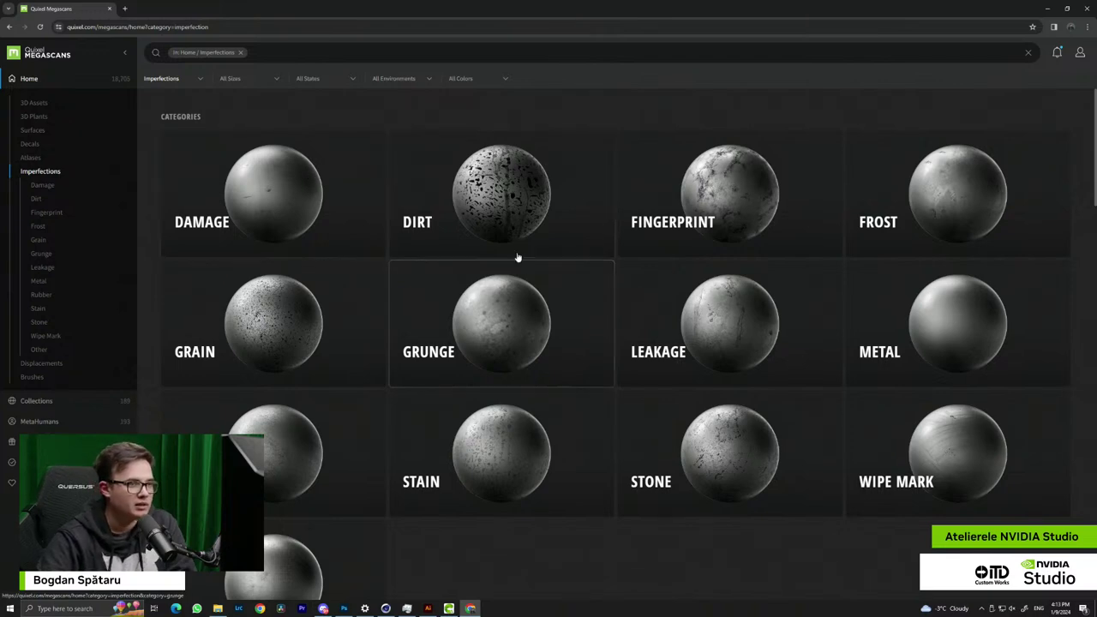
{"action": "scroll", "coordinate": [608, 320], "scroll_direction": "down", "scroll_amount": 3}
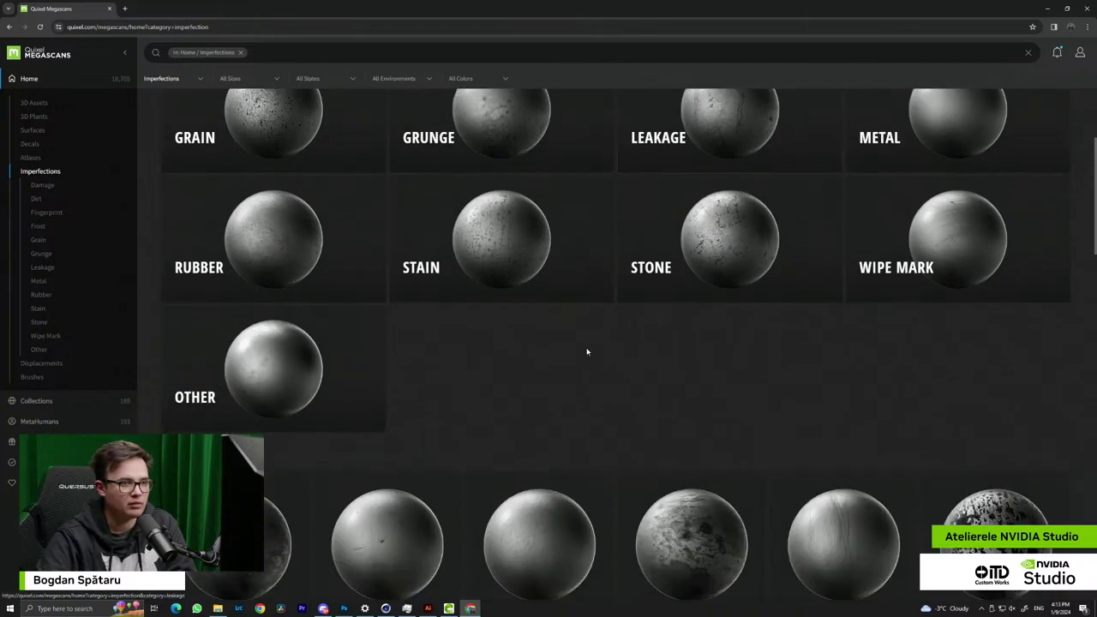
{"action": "scroll", "coordinate": [500, 460], "scroll_direction": "down", "scroll_amount": 3}
{"action": "scroll", "coordinate": [348, 421], "scroll_direction": "up", "scroll_amount": 6}
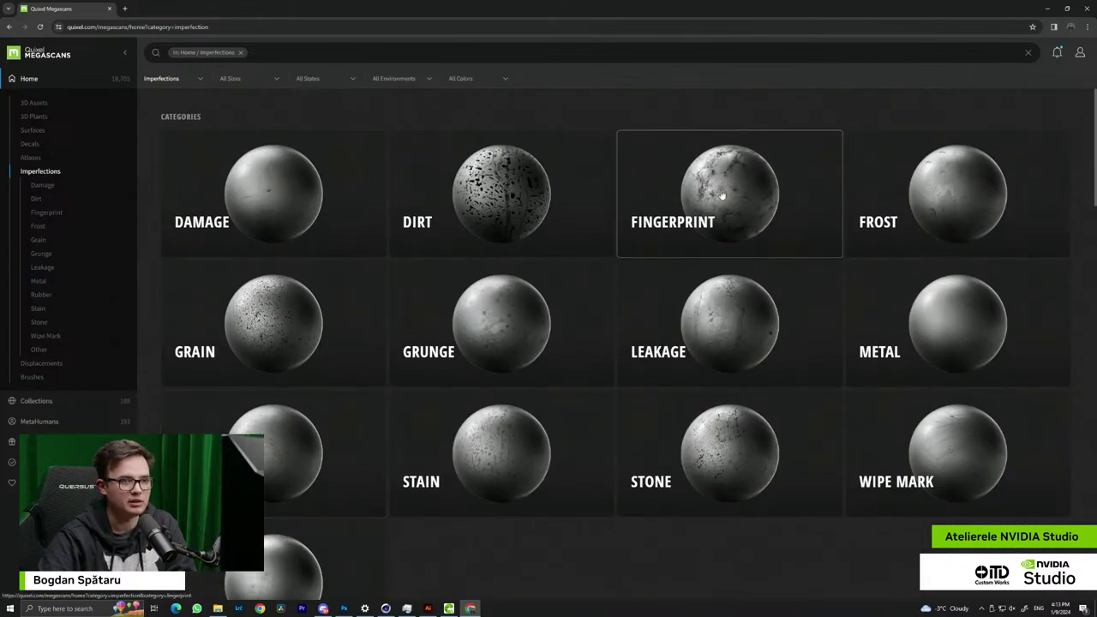
Browse the Fingerprint imperfections, preview the darkly smudged Fingerprints asset and close its preview
{"action": "left_click", "coordinate": [722, 195]}
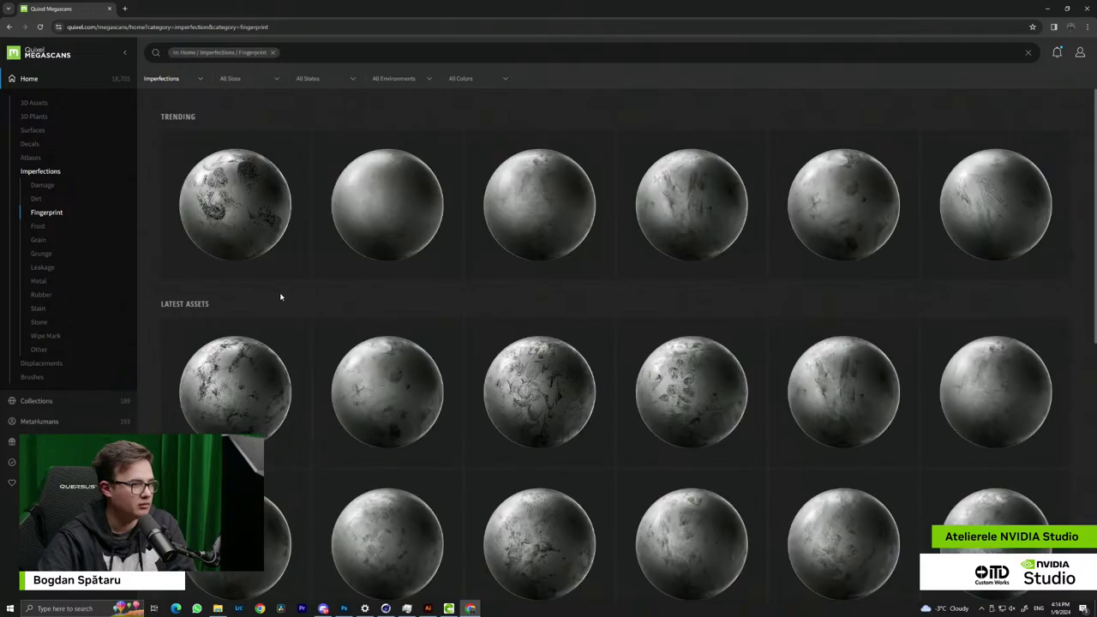
{"action": "scroll", "coordinate": [597, 286], "scroll_direction": "down", "scroll_amount": 4}
{"action": "scroll", "coordinate": [545, 314], "scroll_direction": "down", "scroll_amount": 2}
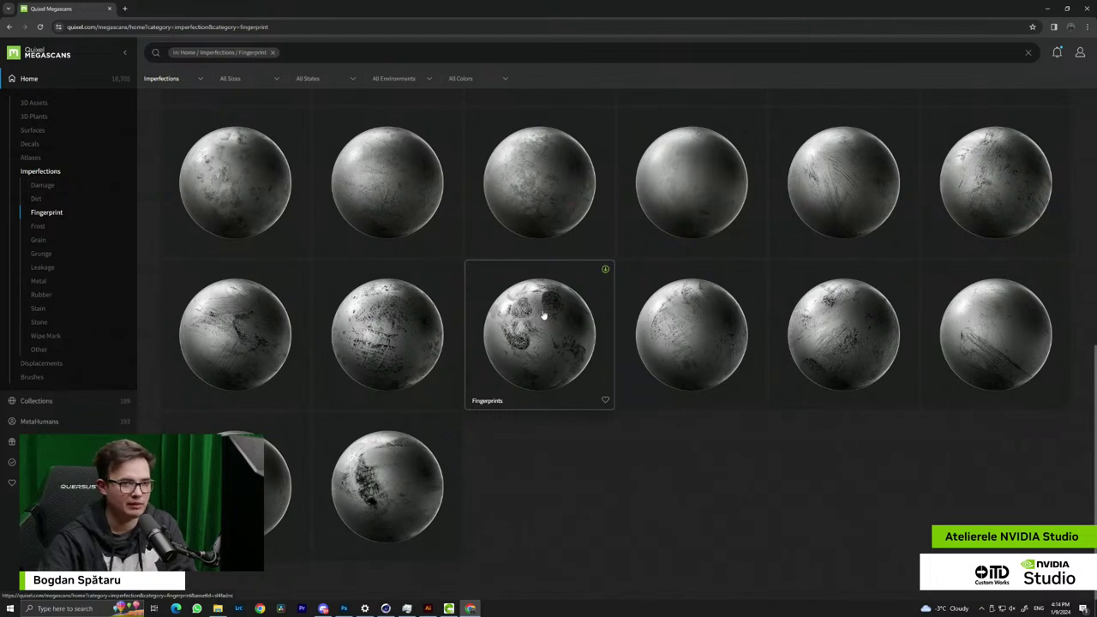
{"action": "left_click", "coordinate": [534, 362]}
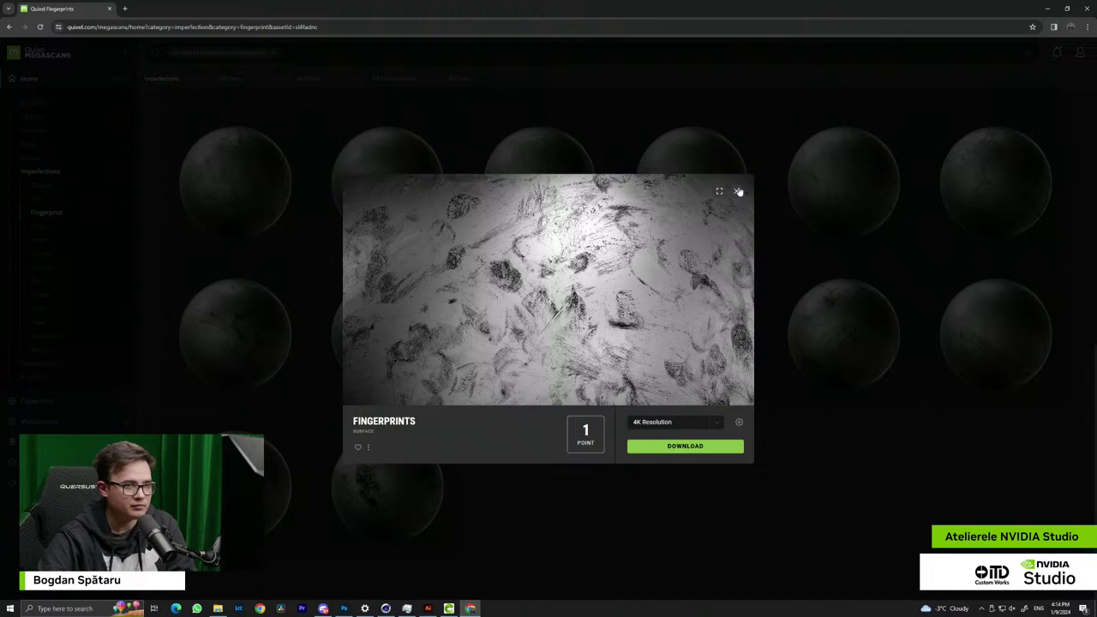
{"action": "left_click", "coordinate": [739, 191]}
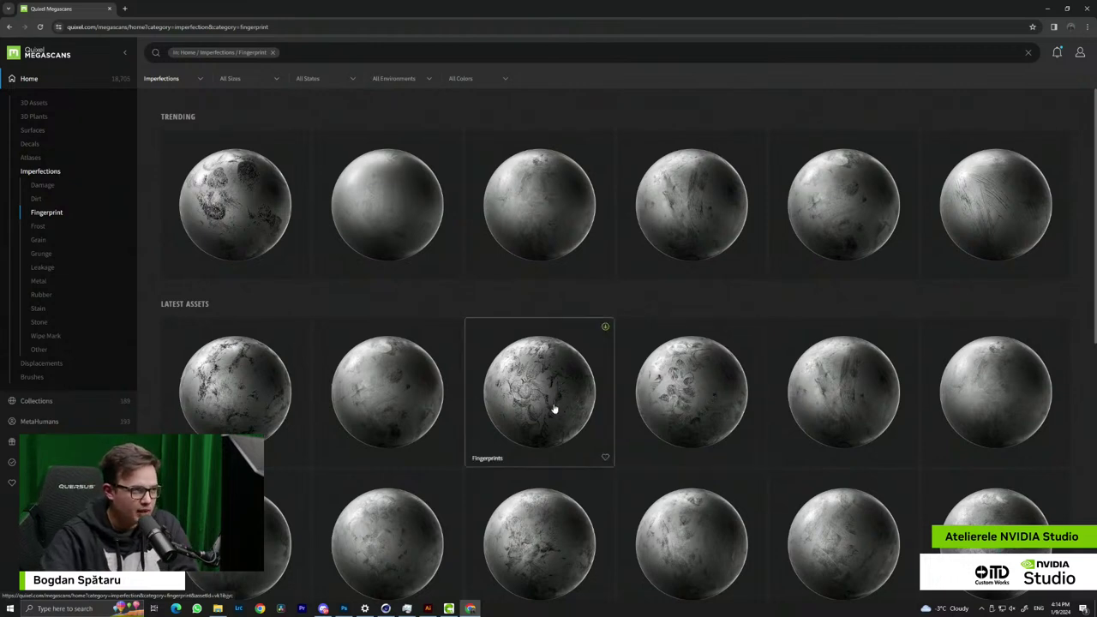
Download the fourth Fingerprints asset under Latest Assets at 4K Resolution
{"action": "scroll", "coordinate": [544, 394], "scroll_direction": "down", "scroll_amount": 3}
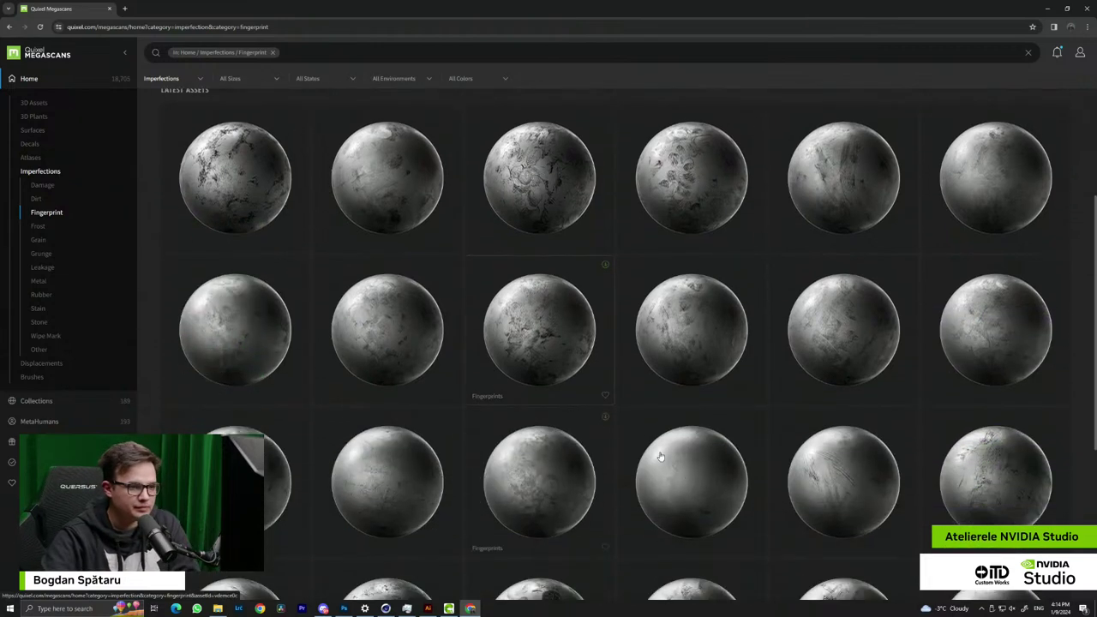
{"action": "scroll", "coordinate": [548, 446], "scroll_direction": "down", "scroll_amount": 1}
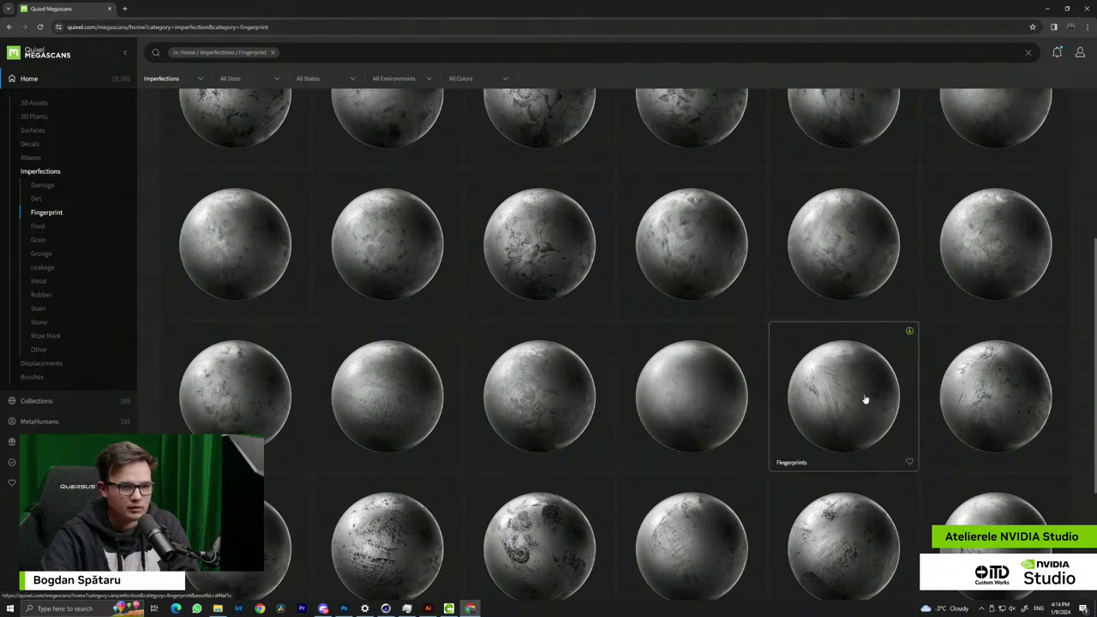
{"action": "scroll", "coordinate": [566, 360], "scroll_direction": "up", "scroll_amount": 1}
{"action": "scroll", "coordinate": [541, 316], "scroll_direction": "up", "scroll_amount": 2}
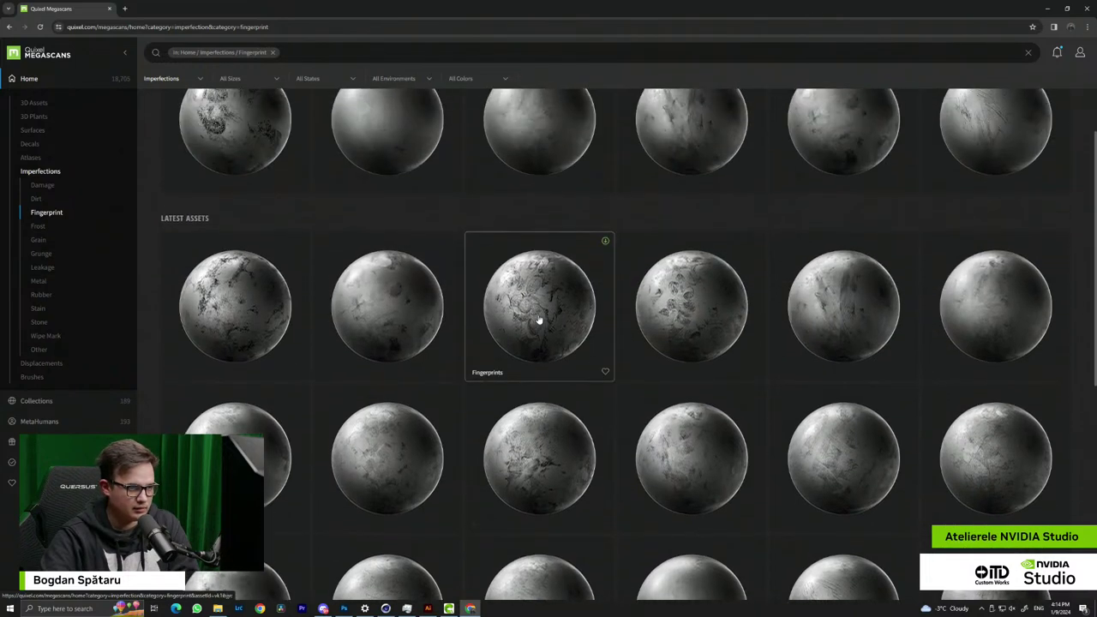
{"action": "left_click", "coordinate": [707, 313]}
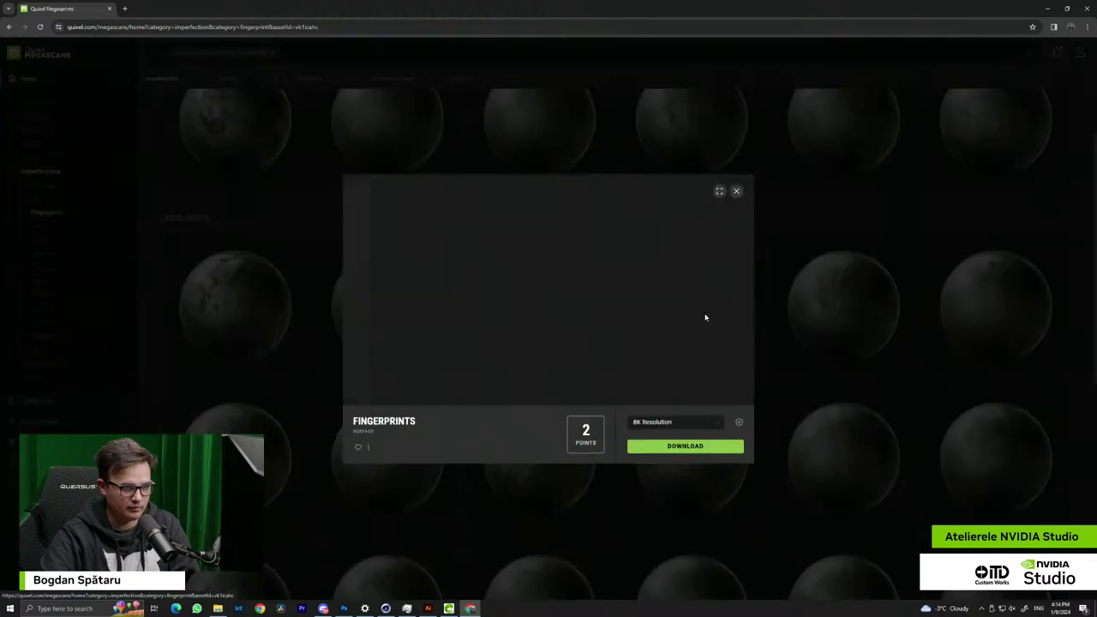
{"action": "left_click", "coordinate": [708, 422]}
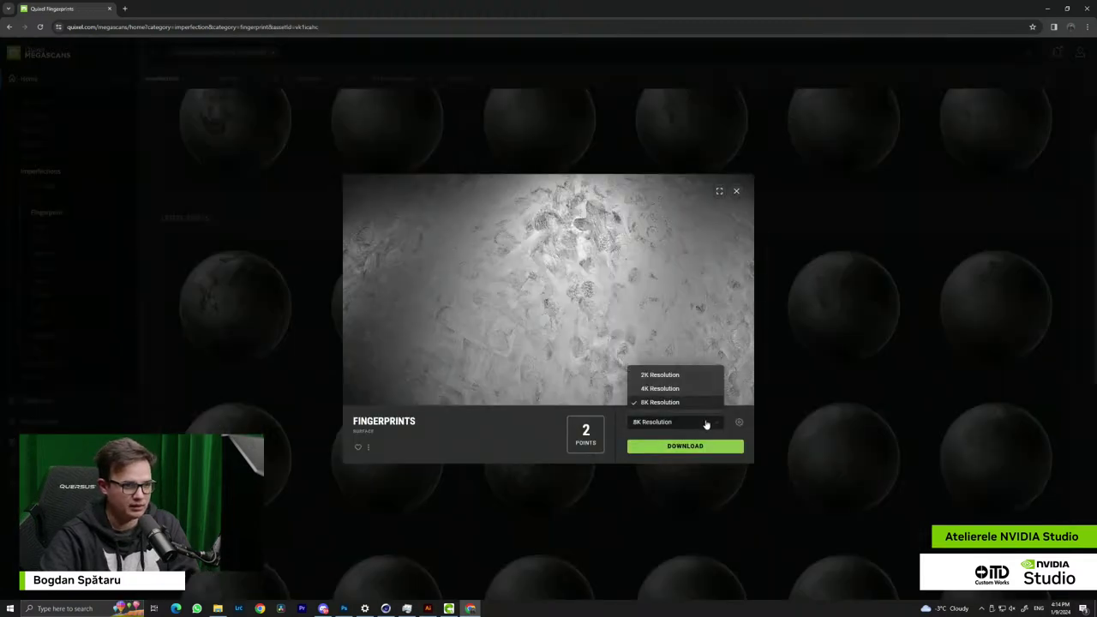
{"action": "left_click", "coordinate": [669, 388]}
{"action": "left_click", "coordinate": [671, 453]}
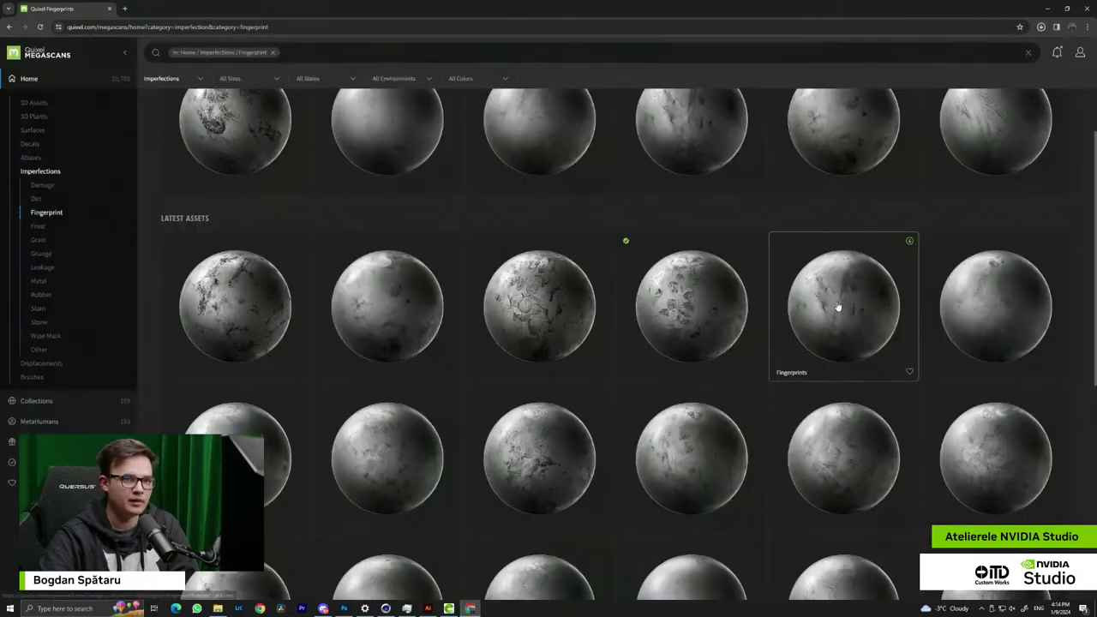
{"action": "left_click", "coordinate": [838, 306]}
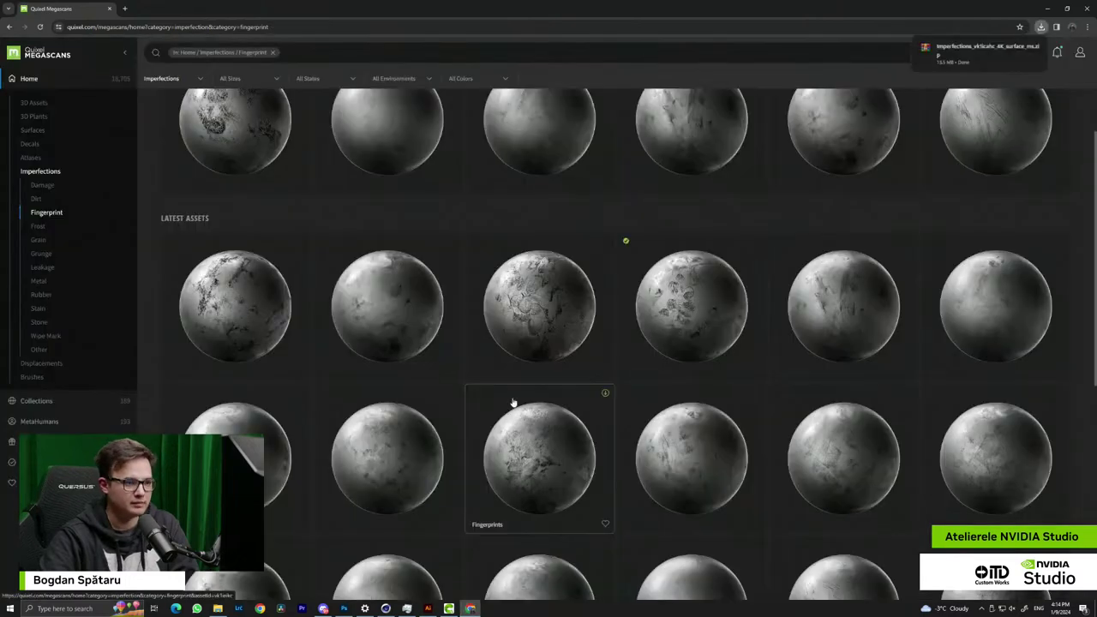
{"action": "scroll", "coordinate": [513, 402], "scroll_direction": "down", "scroll_amount": 2}
Switch to File Explorer and locate the roughness map in the downloaded Imperfections_vk1icahc_4K_surface_ms folder
{"action": "left_click", "coordinate": [386, 609]}
{"action": "left_click", "coordinate": [218, 609]}
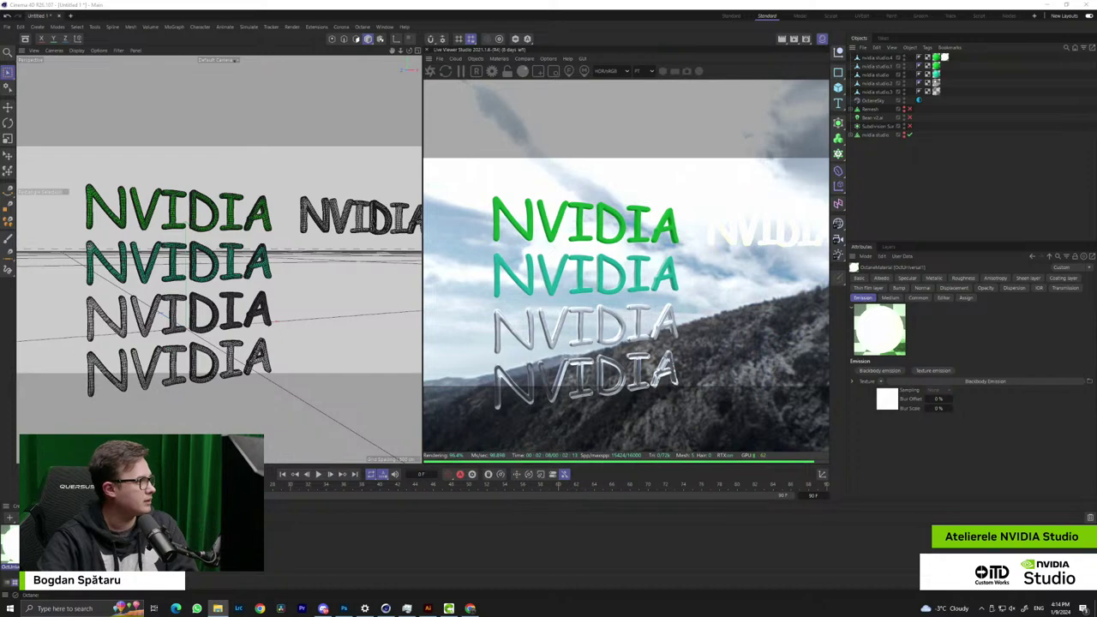
{"action": "left_click_drag", "start_coordinate": [2, 7], "coordinate": [447, 2]}
{"action": "left_click_drag", "start_coordinate": [216, 110], "coordinate": [240, 121]}
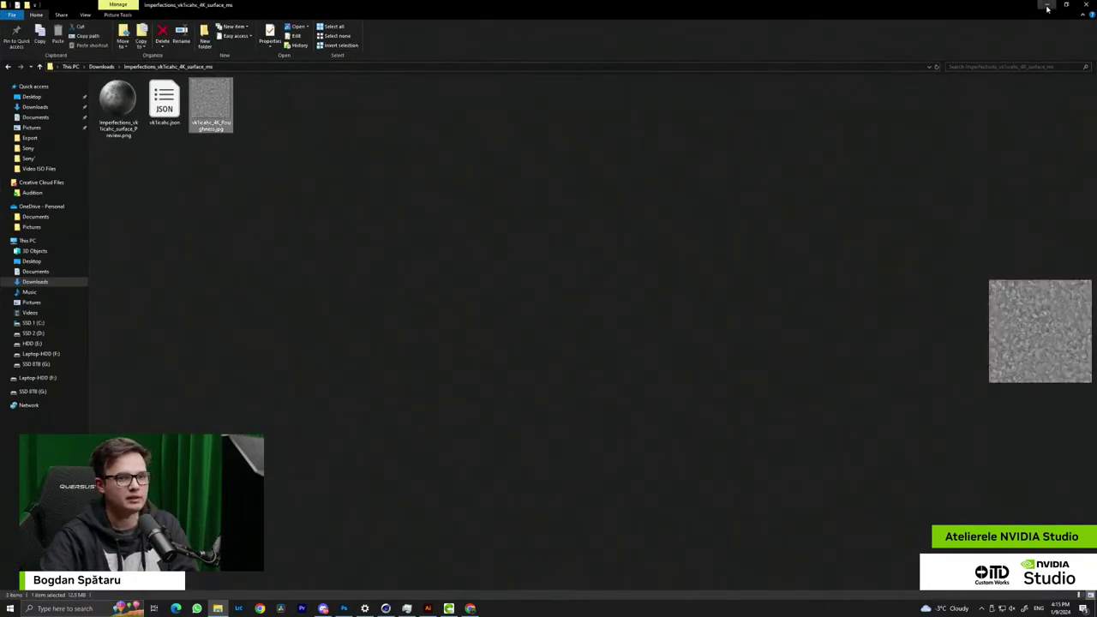
{"action": "left_click", "coordinate": [1047, 6]}
Open vk1icahc_4K_Roughness.jpg in the image viewer and examine its fingerprint detail up close
{"action": "left_click", "coordinate": [218, 608]}
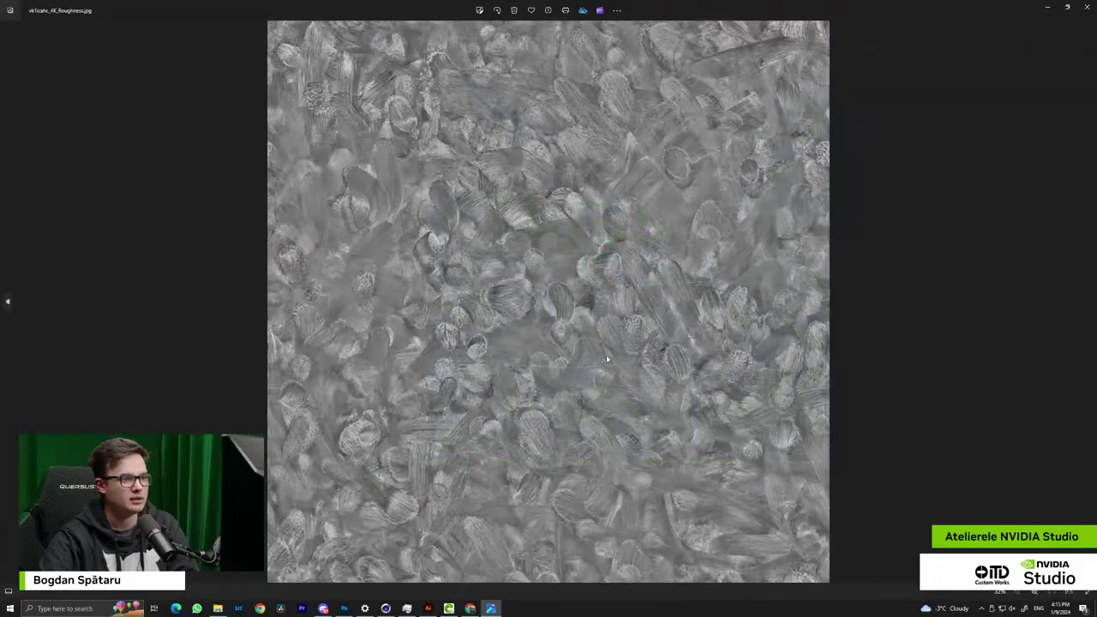
{"action": "scroll", "coordinate": [605, 359], "scroll_direction": "up", "scroll_amount": 10}
{"action": "scroll", "coordinate": [676, 277], "scroll_direction": "down", "scroll_amount": 8}
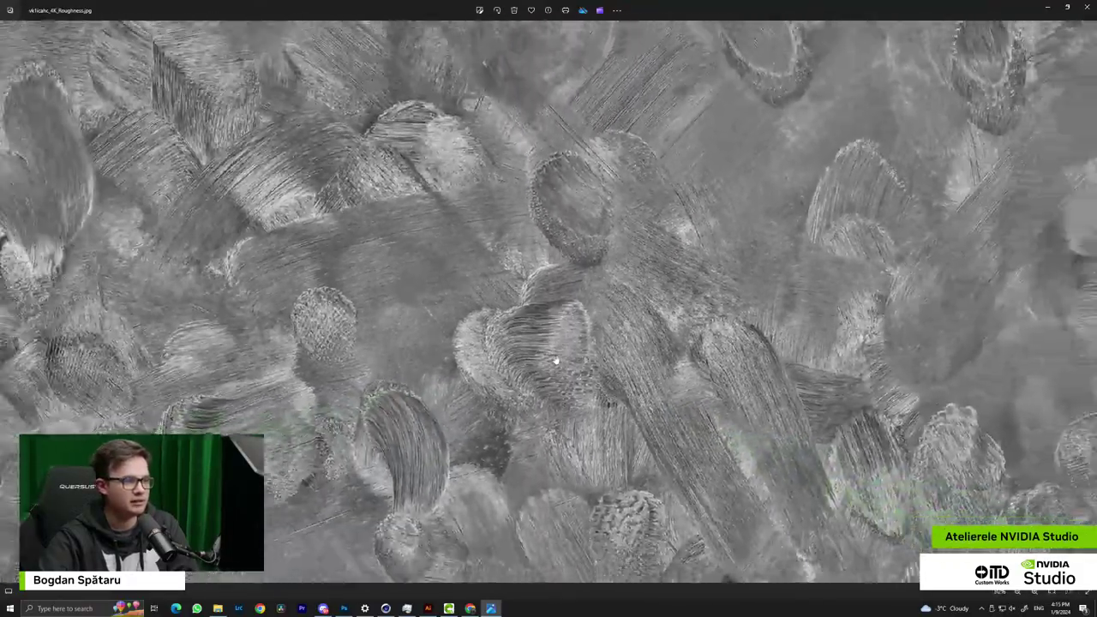
Inspect the fingerprint smudges of the roughness map at several magnifications and close the image viewer
{"action": "scroll", "coordinate": [556, 362], "scroll_direction": "down", "scroll_amount": 5}
{"action": "scroll", "coordinate": [607, 337], "scroll_direction": "up", "scroll_amount": 10}
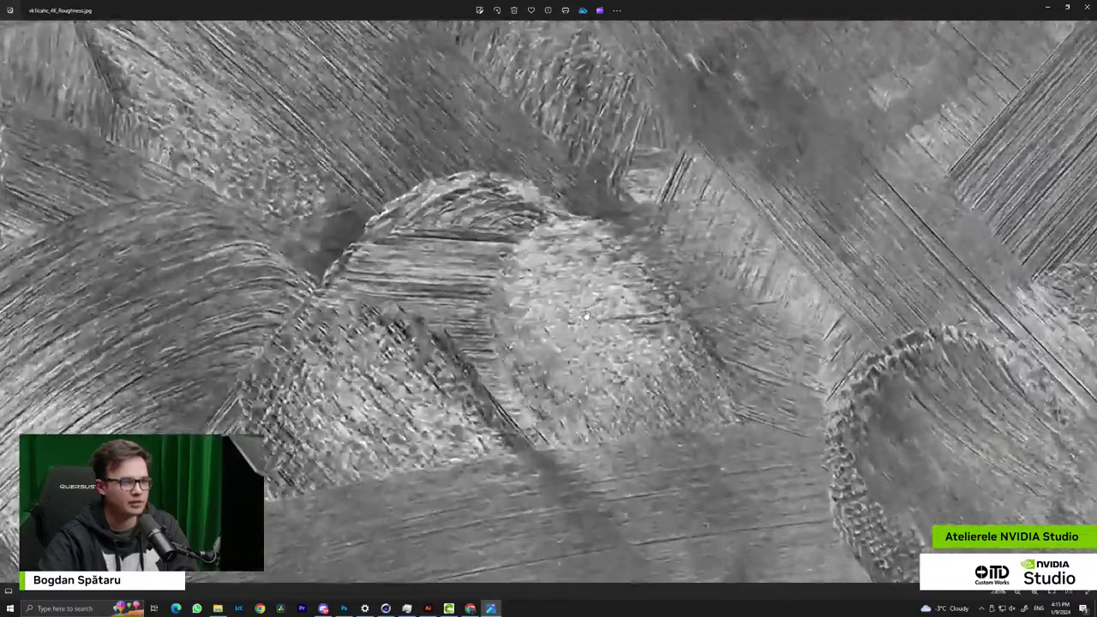
{"action": "scroll", "coordinate": [586, 316], "scroll_direction": "up", "scroll_amount": 4}
{"action": "scroll", "coordinate": [534, 373], "scroll_direction": "down", "scroll_amount": 6}
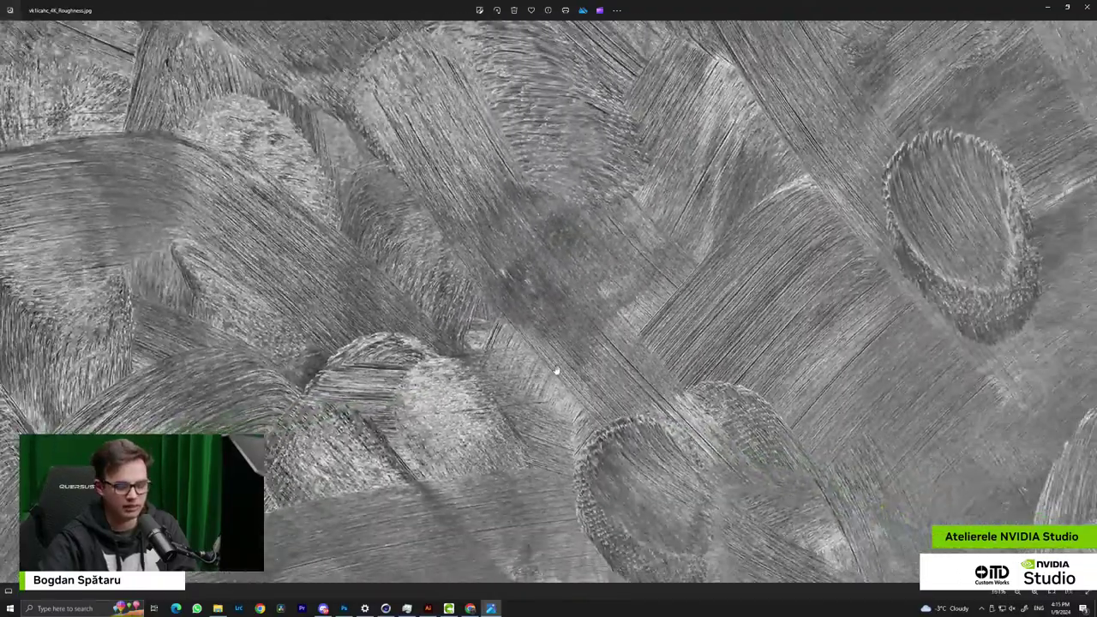
{"action": "scroll", "coordinate": [649, 363], "scroll_direction": "down", "scroll_amount": 8}
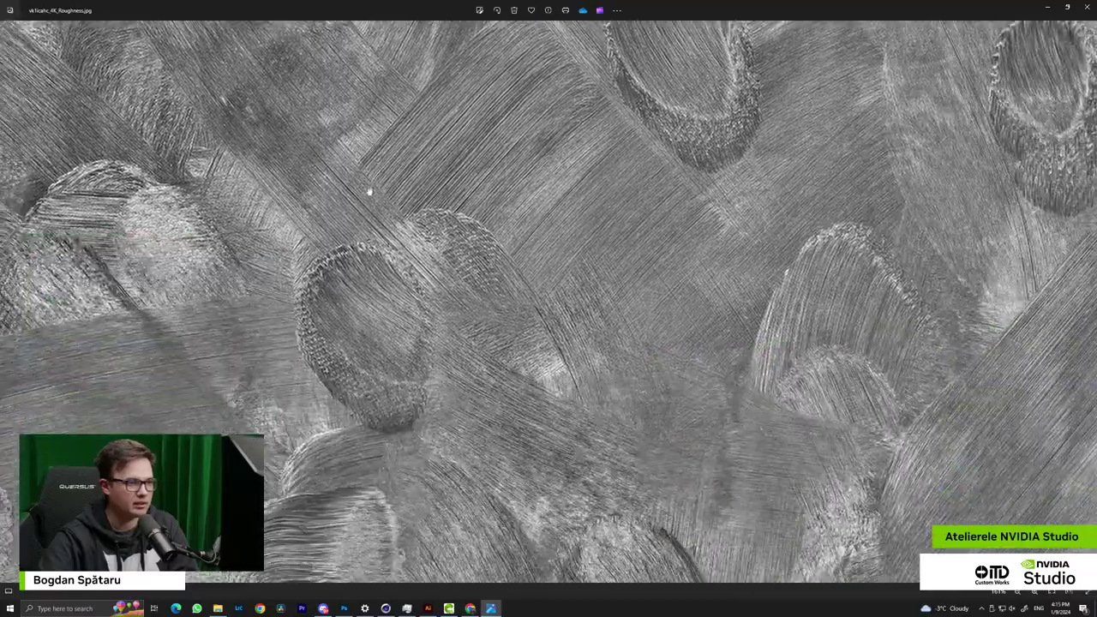
{"action": "scroll", "coordinate": [360, 300], "scroll_direction": "up", "scroll_amount": 6}
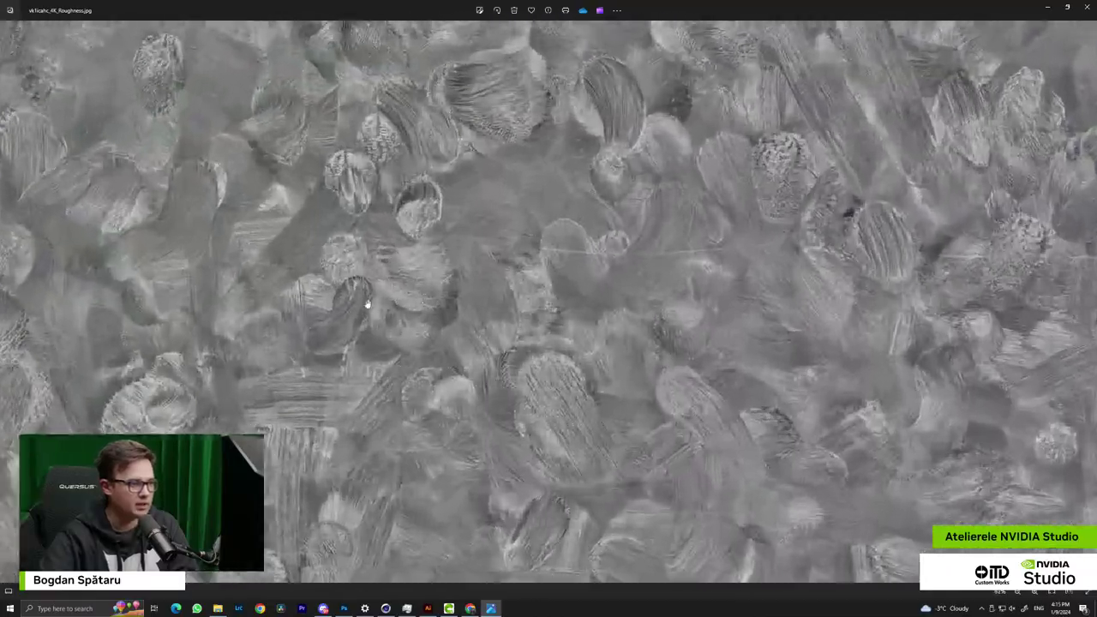
{"action": "scroll", "coordinate": [356, 306], "scroll_direction": "down", "scroll_amount": 6}
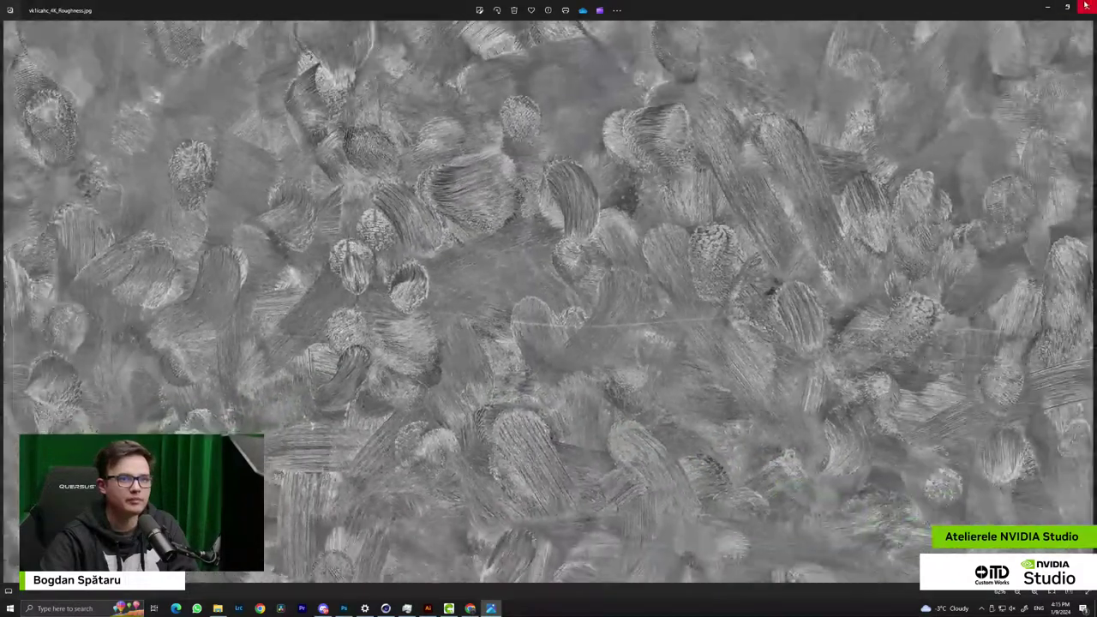
{"action": "left_click", "coordinate": [1086, 6]}
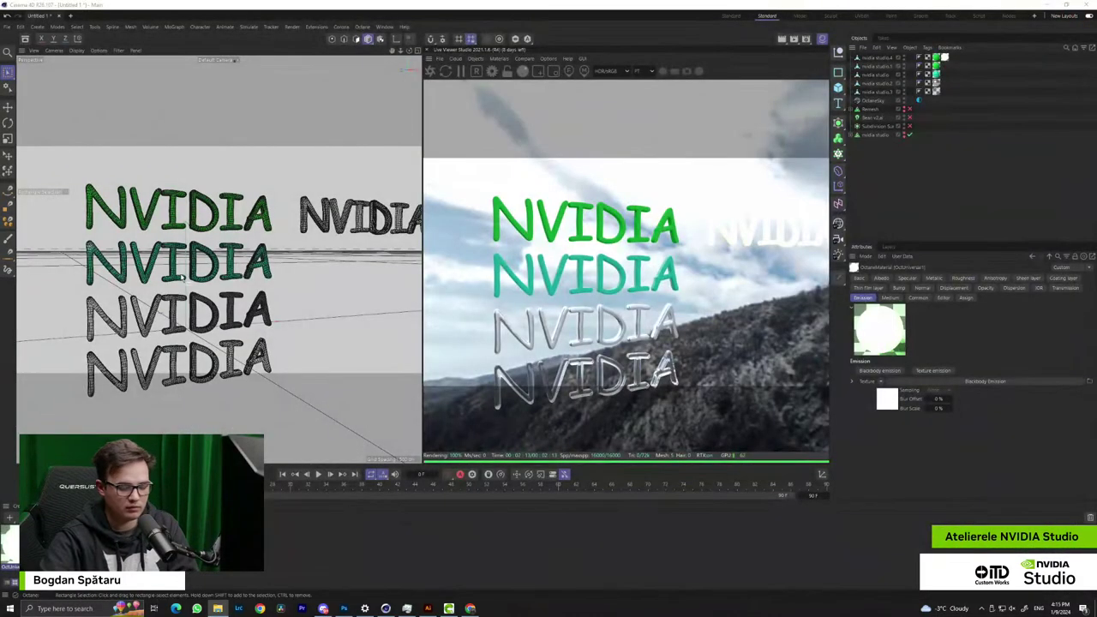
Return to Cinema 4D and examine the turquoise NVIDIA lettering up close in the viewport and live render
{"action": "scroll", "coordinate": [181, 278], "scroll_direction": "up", "scroll_amount": 5}
{"action": "scroll", "coordinate": [163, 161], "scroll_direction": "up", "scroll_amount": 3}
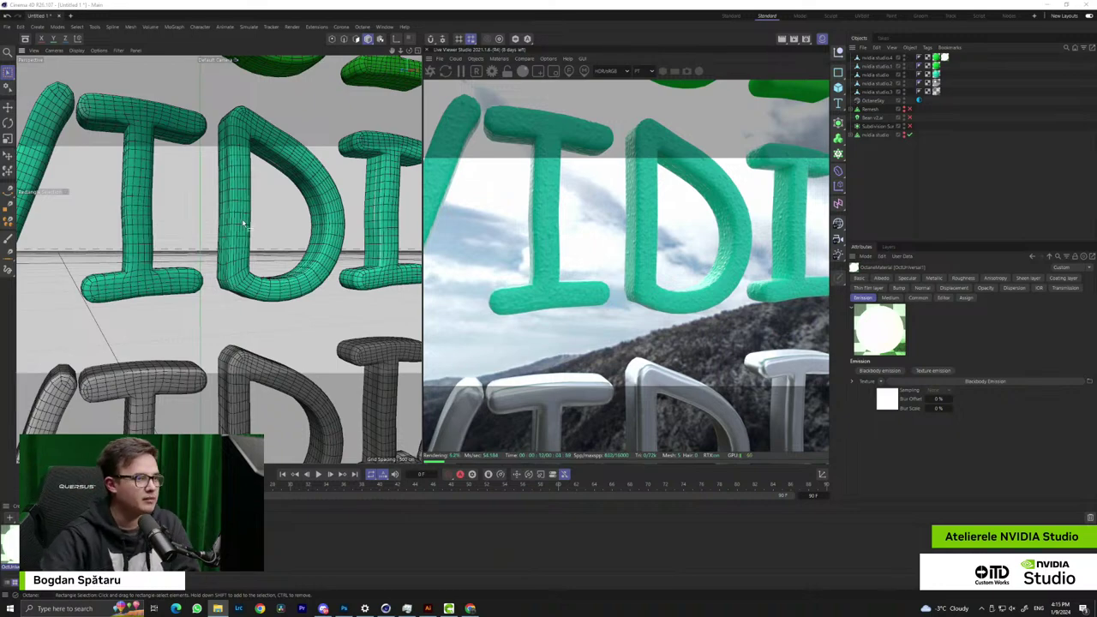
{"action": "scroll", "coordinate": [238, 223], "scroll_direction": "down", "scroll_amount": 5}
{"action": "scroll", "coordinate": [244, 219], "scroll_direction": "up", "scroll_amount": 10}
{"action": "left_click_drag", "start_coordinate": [243, 259], "coordinate": [305, 314]}
{"action": "scroll", "coordinate": [306, 312], "scroll_direction": "down", "scroll_amount": 5}
{"action": "left_click", "coordinate": [53, 86]}
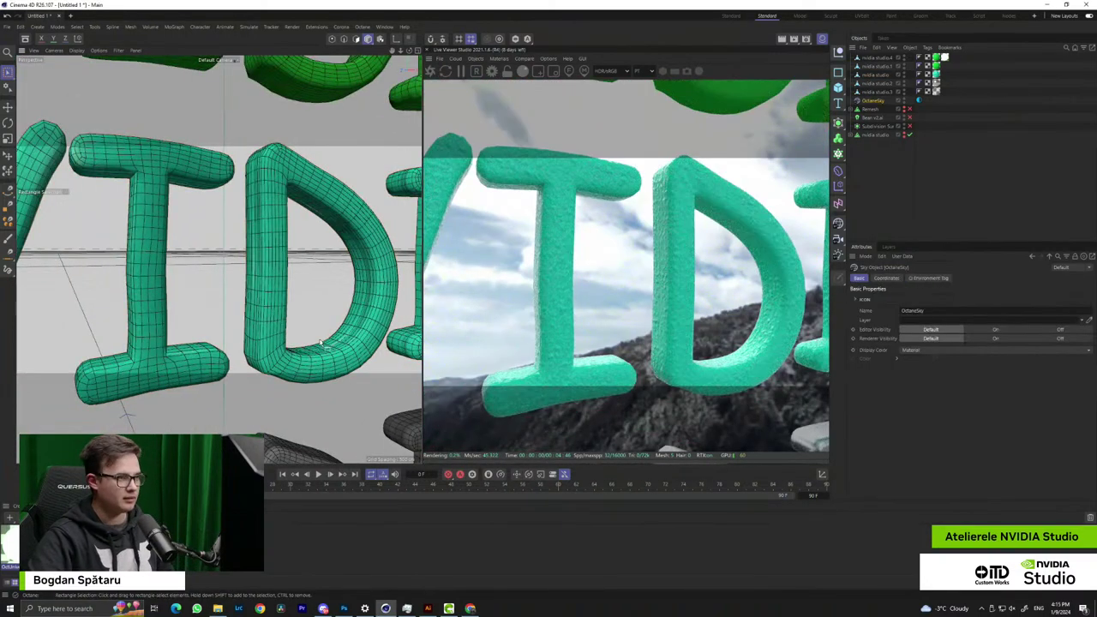
{"action": "key", "text": "9"}
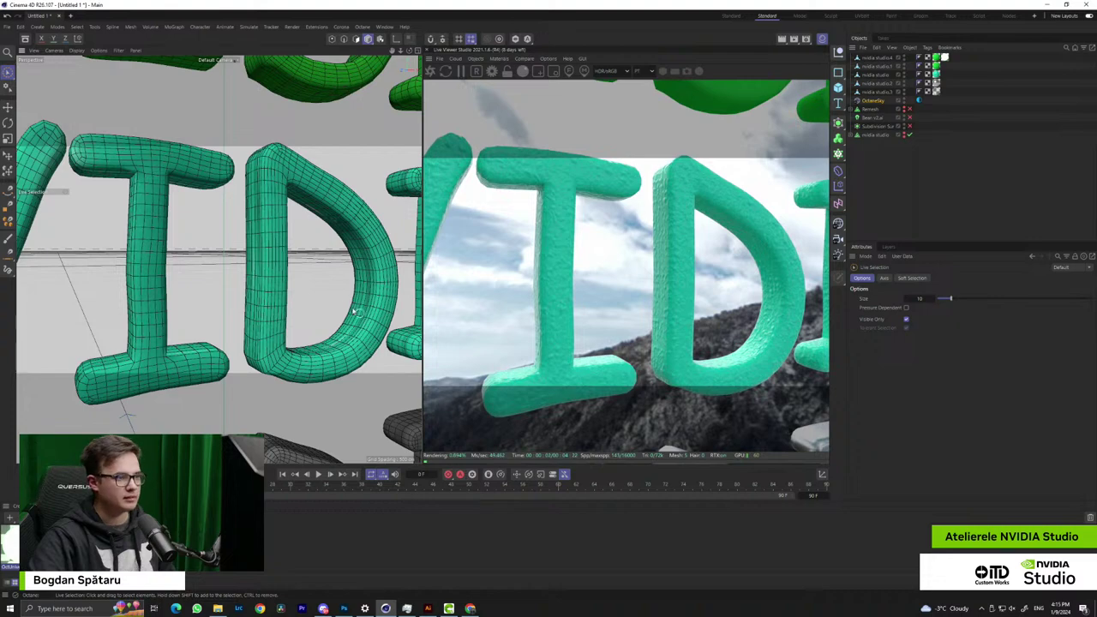
{"action": "scroll", "coordinate": [325, 291], "scroll_direction": "down", "scroll_amount": 10}
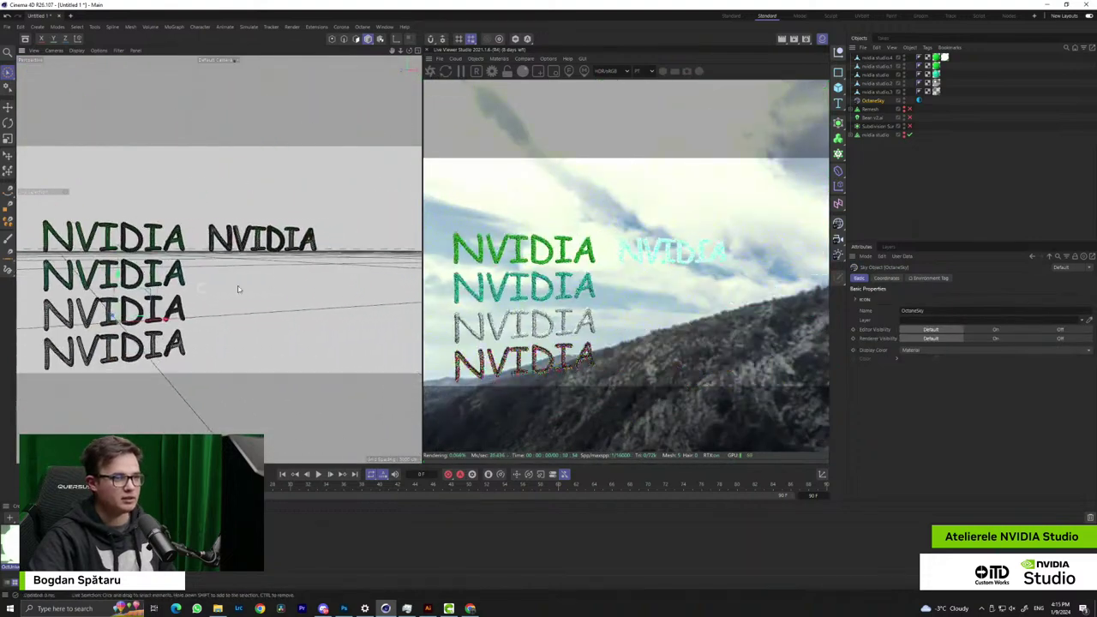
Add a sphere primitive and move it along its X axis, clear of the stacked NVIDIA lettering
{"action": "left_click_drag", "start_coordinate": [240, 289], "coordinate": [289, 310], "text": "alt"}
{"action": "left_click", "coordinate": [838, 88]}
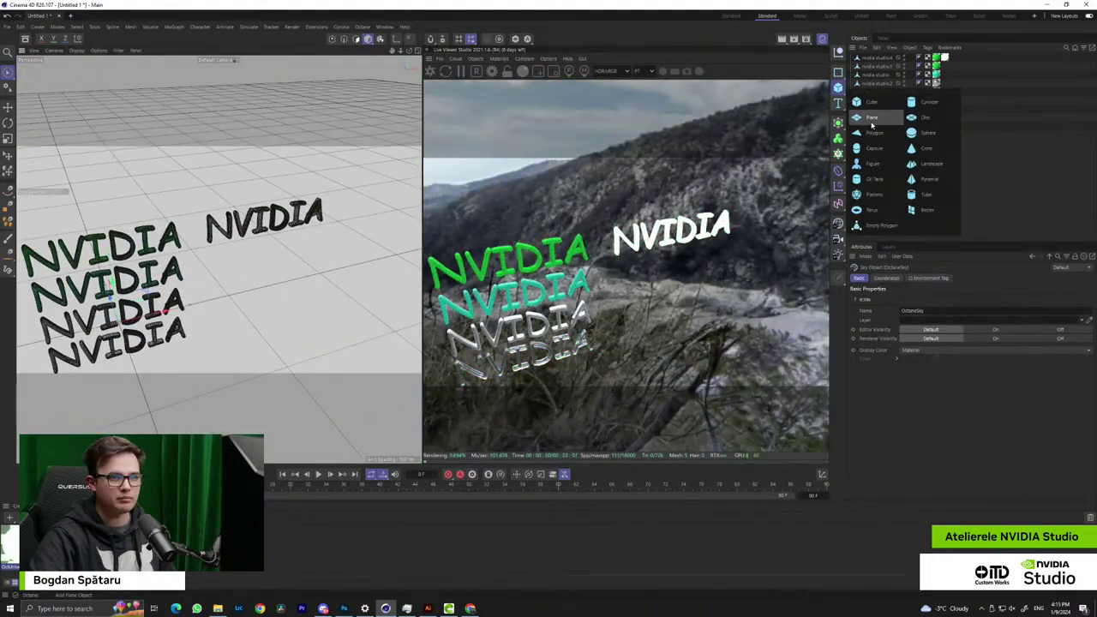
{"action": "left_click", "coordinate": [927, 133]}
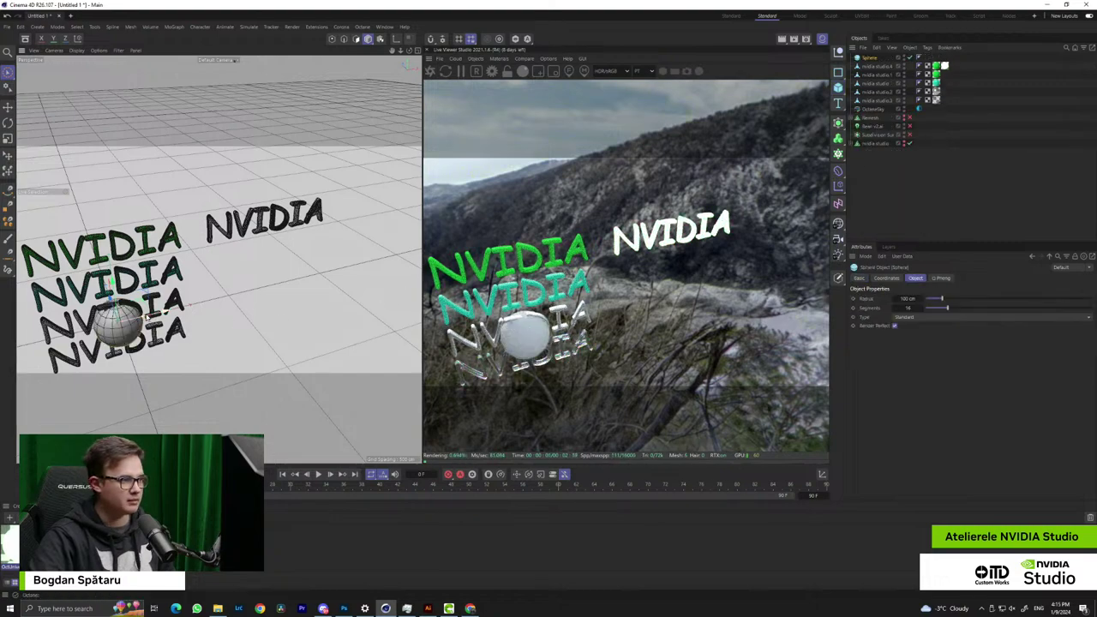
{"action": "left_click_drag", "start_coordinate": [161, 317], "coordinate": [346, 270]}
Group the five NVIDIA lettering objects under a null and hide the group
{"action": "left_click", "coordinate": [877, 66]}
{"action": "left_click", "coordinate": [876, 102], "text": "shift"}
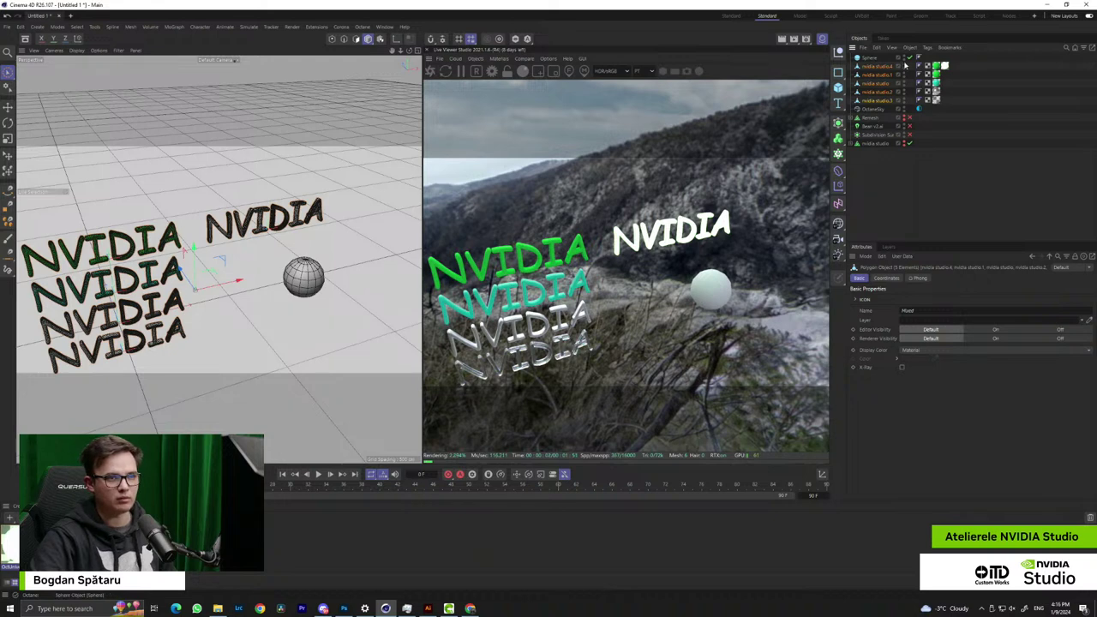
{"action": "key", "text": "alt+g"}
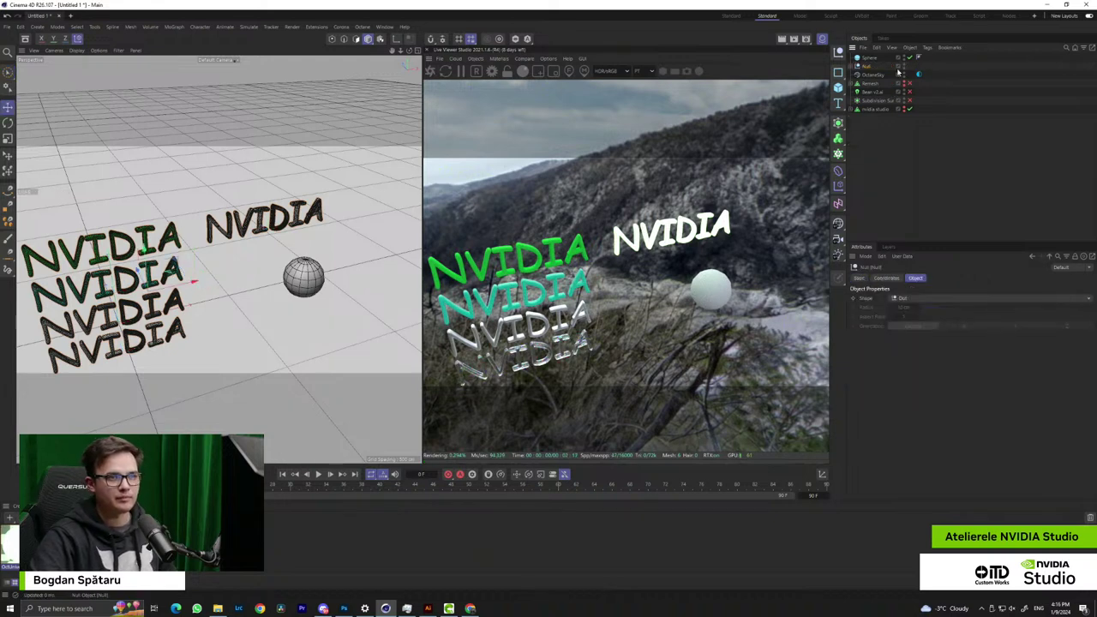
{"action": "left_click", "coordinate": [901, 66]}
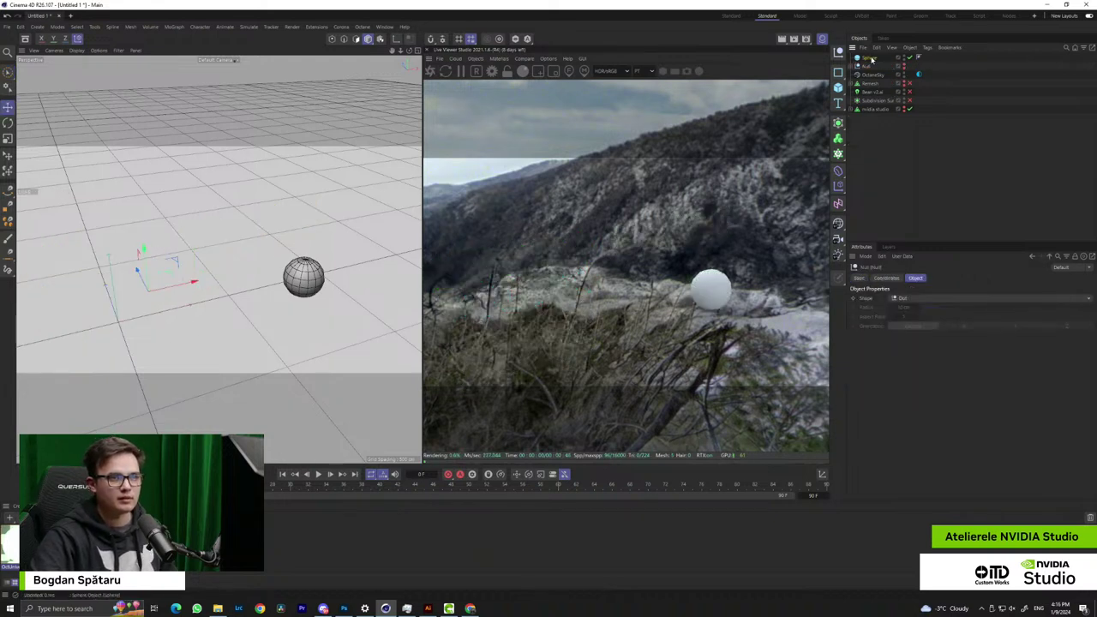
Enlarge the sphere to a radius of about 513 cm and raise its segments to 64
{"action": "left_click", "coordinate": [870, 58]}
{"action": "mouse_move", "coordinate": [349, 269]}
{"action": "left_mouse_down"}
{"action": "mouse_move", "coordinate": [282, 283]}
{"action": "mouse_move", "coordinate": [327, 272]}
{"action": "left_mouse_up"}
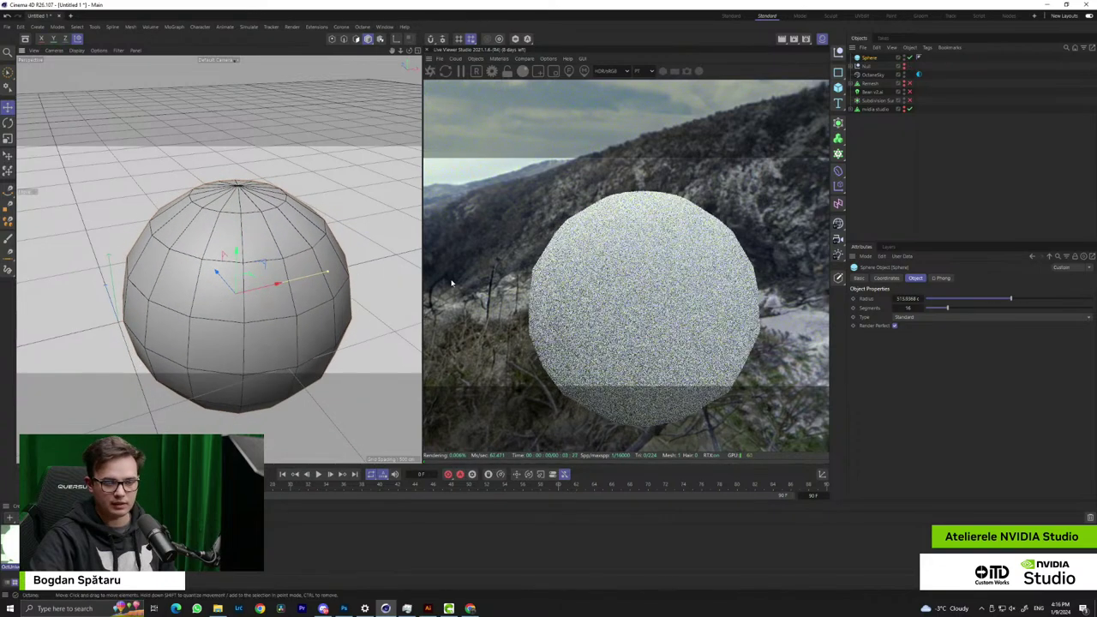
{"action": "left_click_drag", "start_coordinate": [948, 309], "coordinate": [1031, 311]}
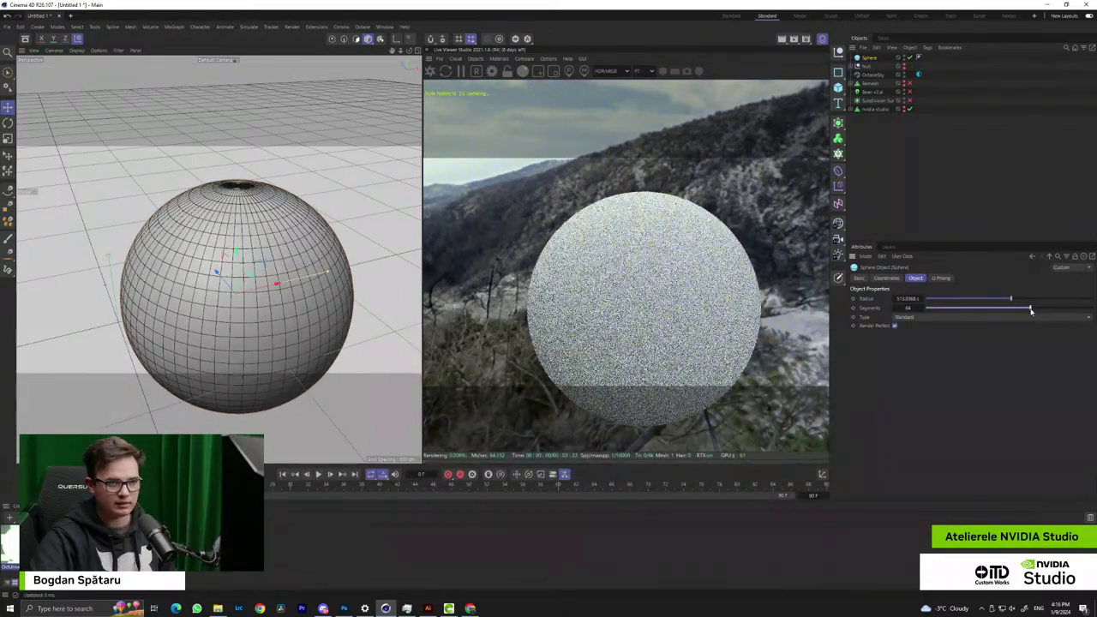
Create an Octane Glossy Material for the sphere
{"action": "left_click_drag", "start_coordinate": [369, 330], "coordinate": [273, 253], "text": "alt"}
{"action": "left_click", "coordinate": [499, 58]}
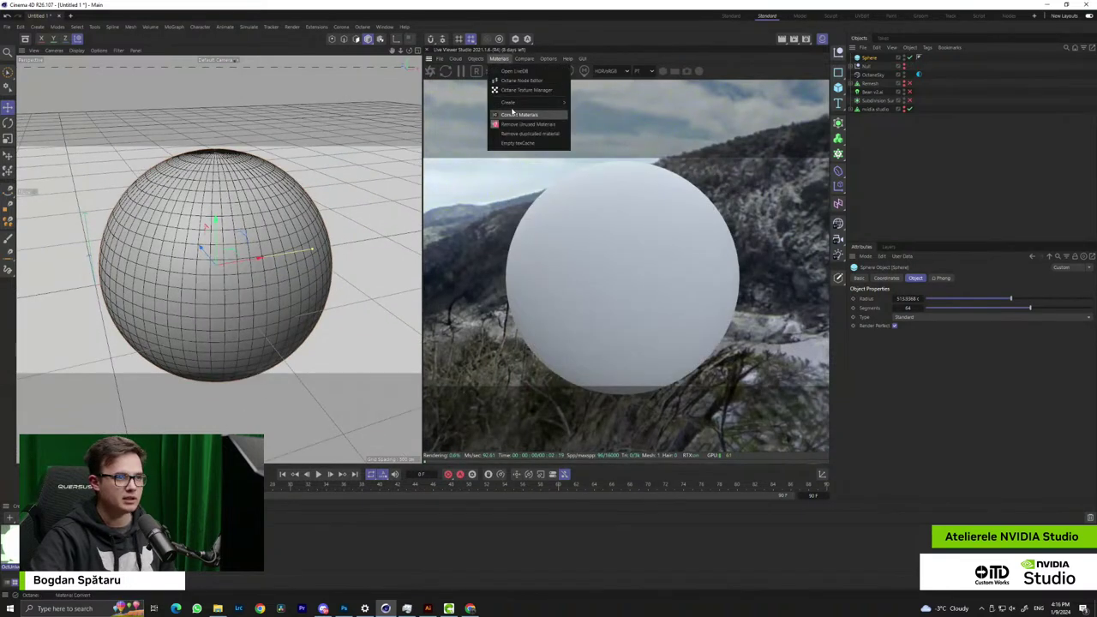
{"action": "mouse_move", "coordinate": [514, 102]}
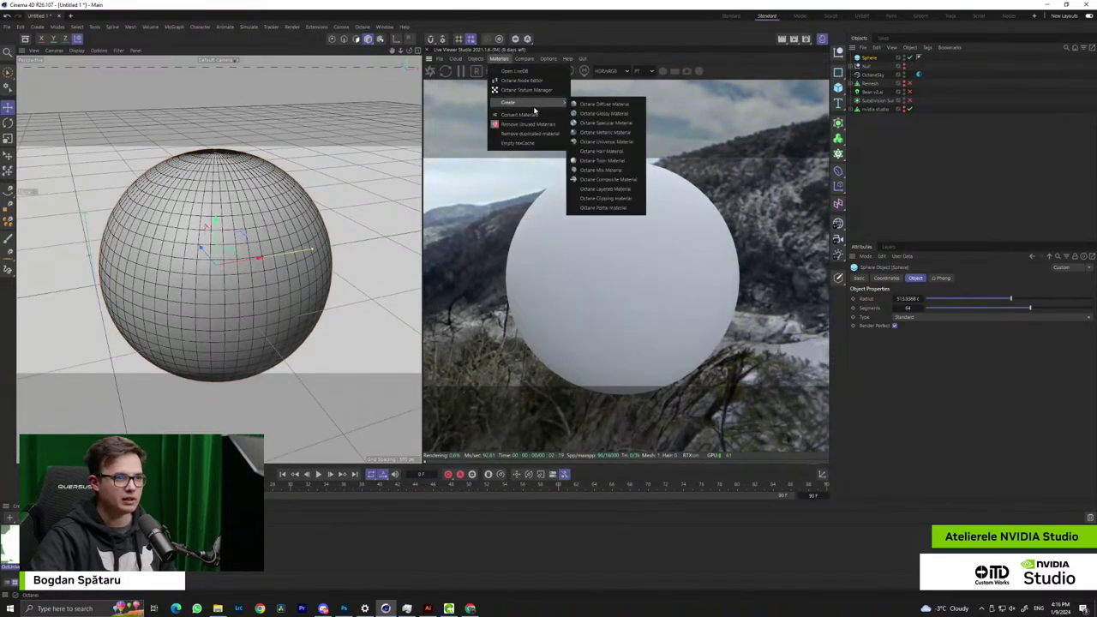
{"action": "left_click", "coordinate": [610, 113]}
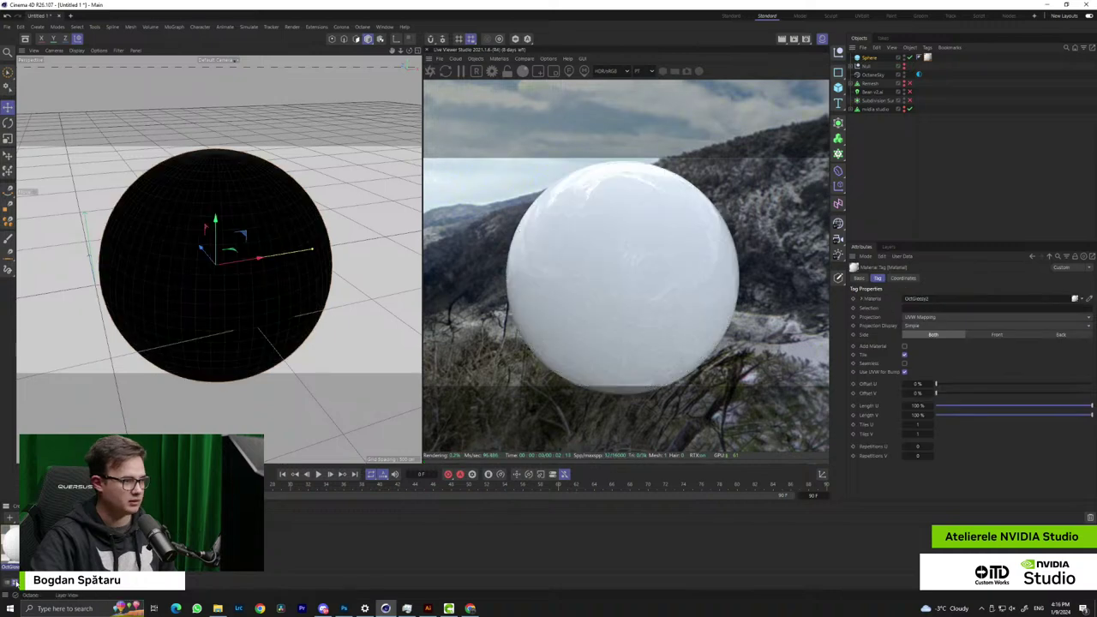
Set the glossy material's diffuse colour to dark grey, RGB 97, and view the sphere's reflections from another side
{"action": "left_click", "coordinate": [16, 543]}
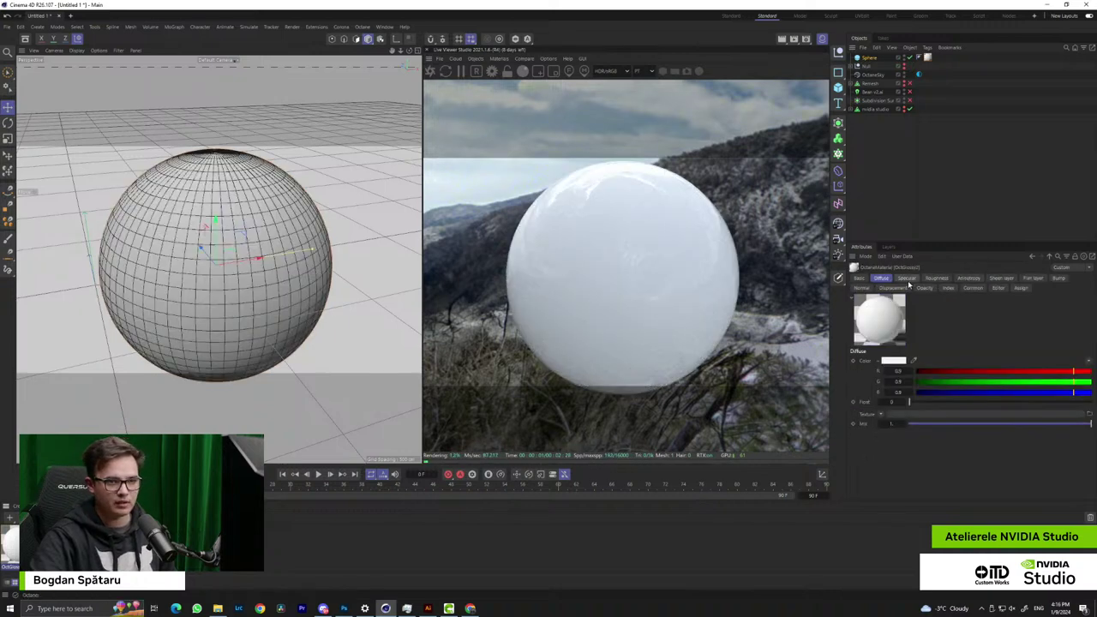
{"action": "left_click", "coordinate": [891, 361]}
{"action": "left_click_drag", "start_coordinate": [946, 461], "coordinate": [939, 461]}
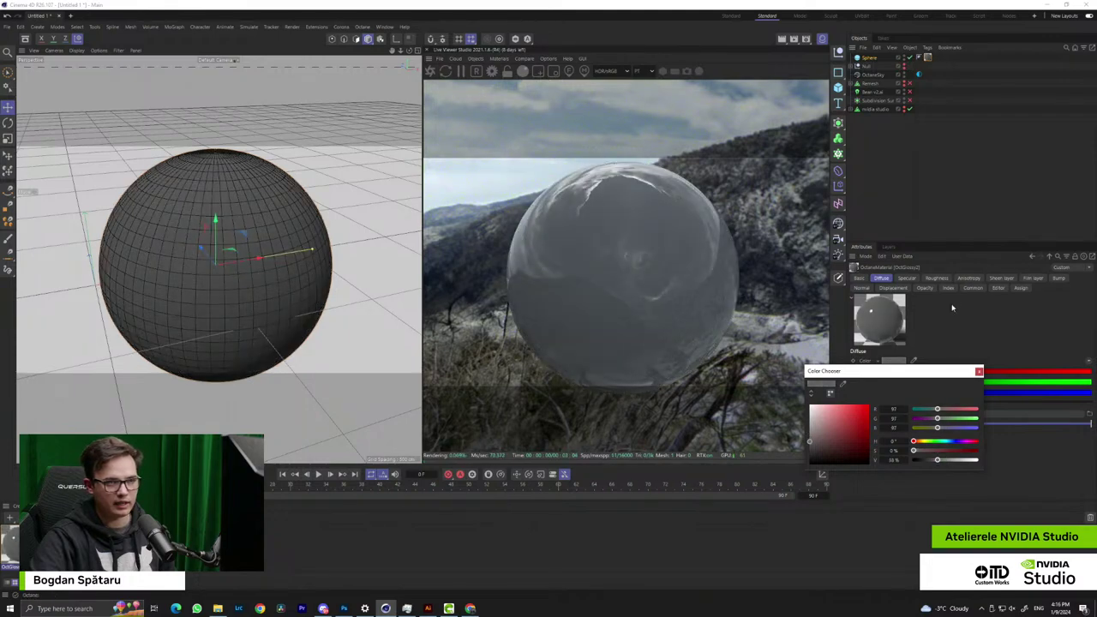
{"action": "left_click_drag", "start_coordinate": [298, 242], "coordinate": [325, 258], "text": "alt"}
{"action": "middle_click_drag", "start_coordinate": [300, 263], "coordinate": [393, 291], "text": "alt"}
{"action": "right_click_drag", "start_coordinate": [392, 291], "coordinate": [348, 287], "text": "alt"}
{"action": "middle_click_drag", "start_coordinate": [370, 299], "coordinate": [295, 275], "text": "alt"}
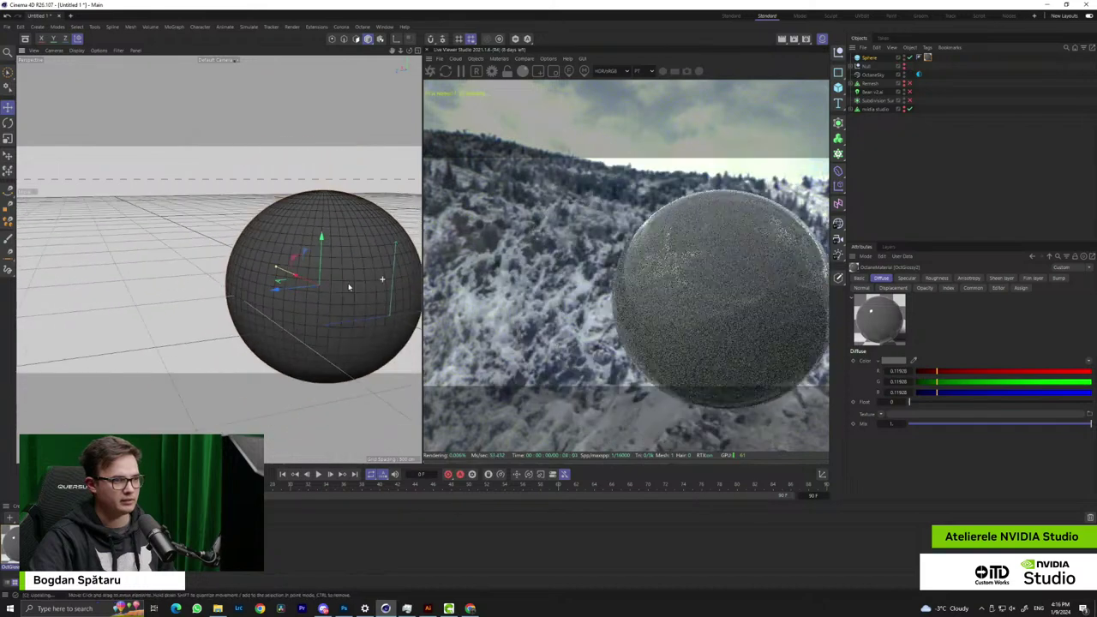
{"action": "scroll", "coordinate": [293, 275], "scroll_direction": "down", "scroll_amount": 2}
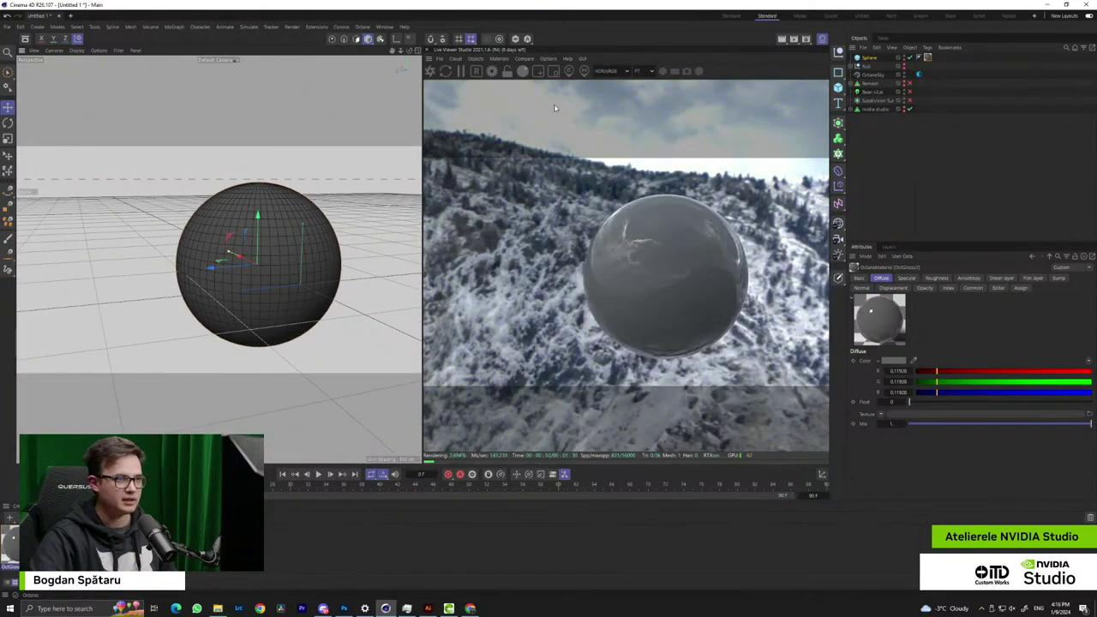
Open the glossy material in the Octane Node Editor, enlarge the editor window and keep the rendered sphere partly in view
{"action": "left_click", "coordinate": [476, 58]}
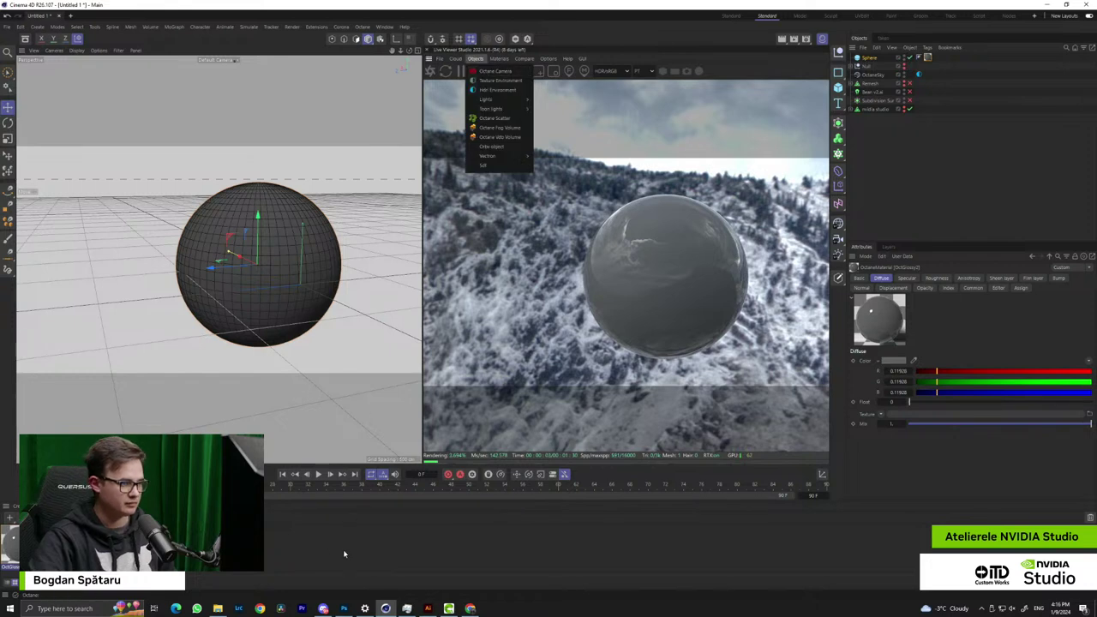
{"action": "left_click", "coordinate": [345, 554]}
{"action": "left_click", "coordinate": [860, 278]}
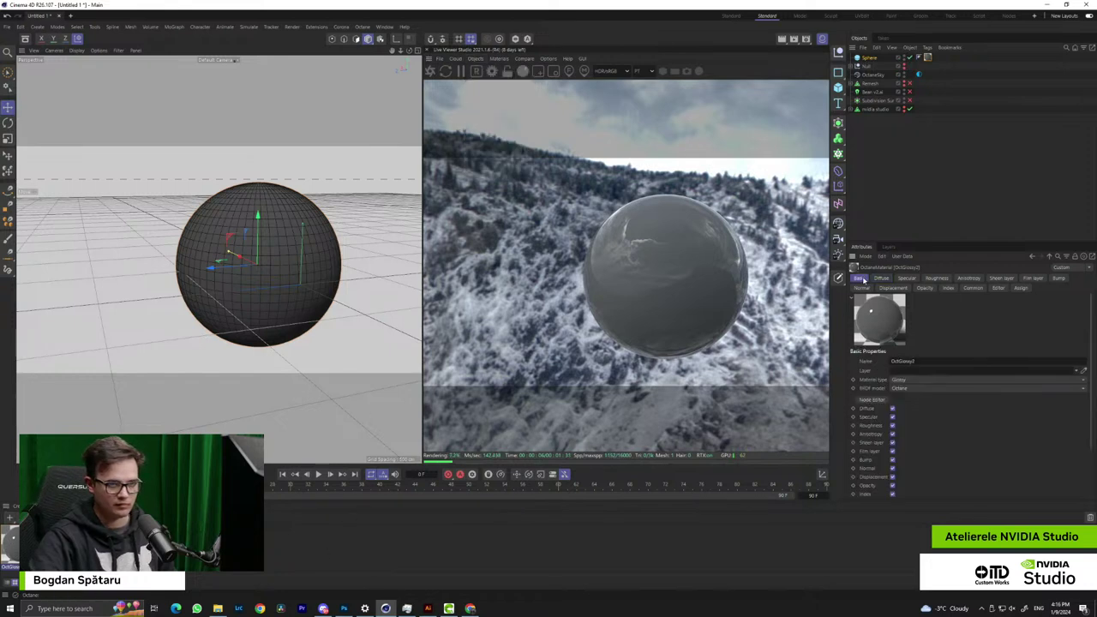
{"action": "left_click", "coordinate": [874, 400]}
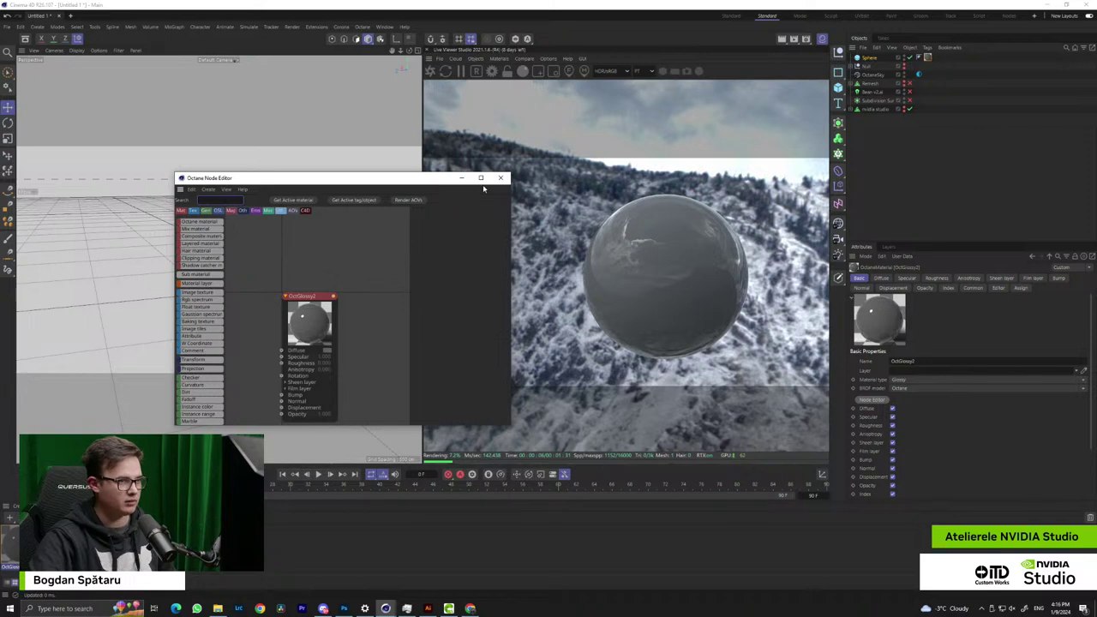
{"action": "left_click", "coordinate": [481, 178]}
{"action": "left_click_drag", "start_coordinate": [384, 9], "coordinate": [650, 117]}
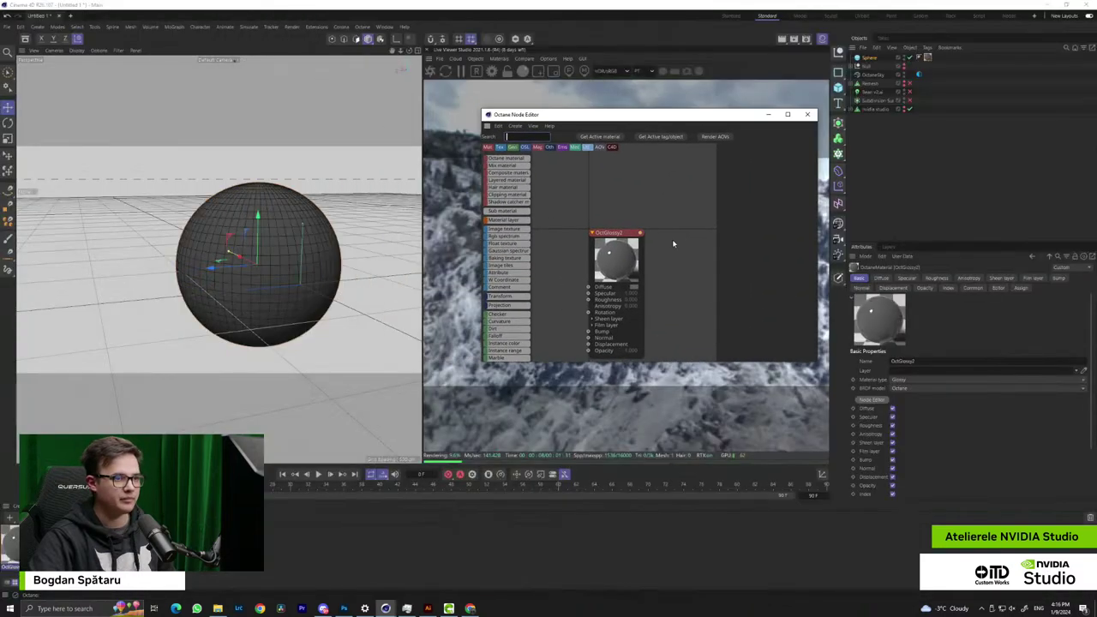
{"action": "left_click_drag", "start_coordinate": [817, 160], "coordinate": [1056, 160]}
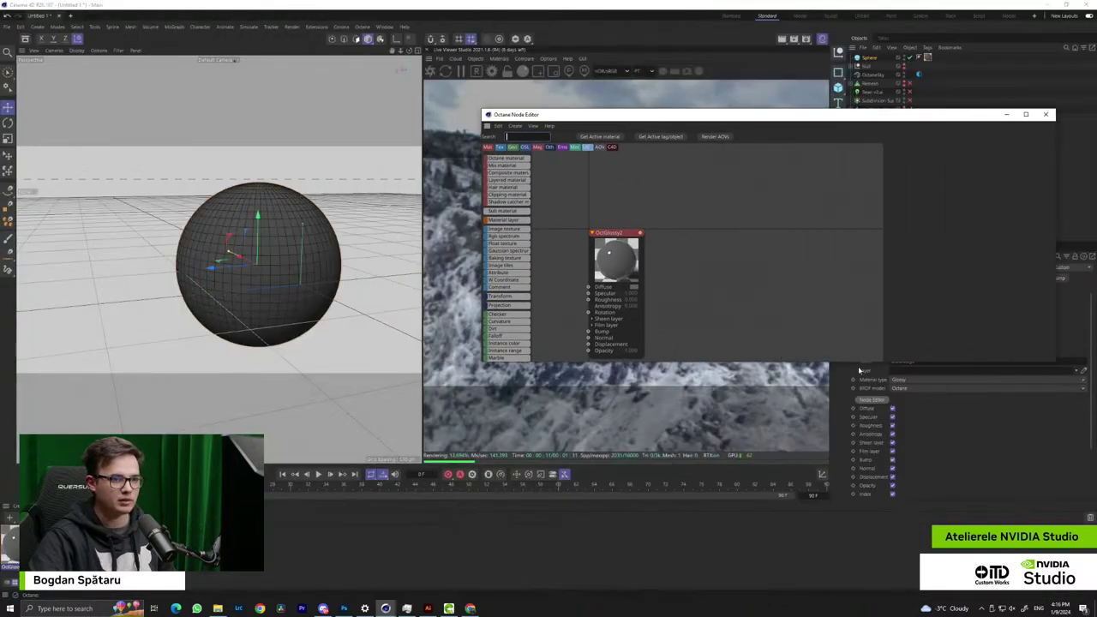
{"action": "left_click_drag", "start_coordinate": [860, 363], "coordinate": [830, 597]}
{"action": "left_click_drag", "start_coordinate": [630, 262], "coordinate": [787, 293]}
{"action": "left_click_drag", "start_coordinate": [822, 125], "coordinate": [371, 114]}
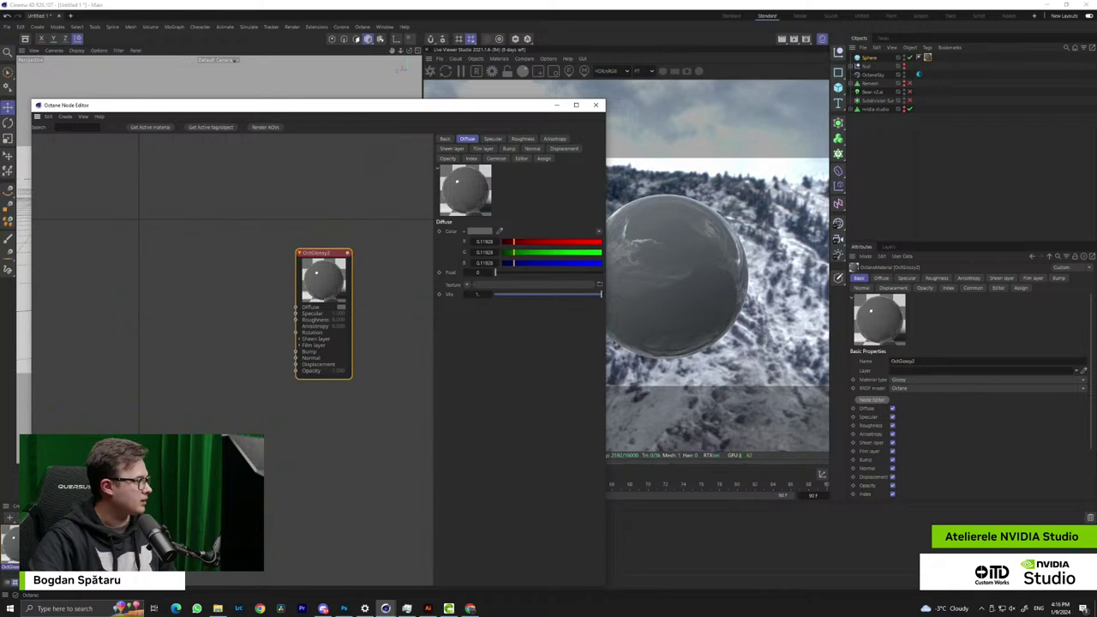
Bring the downloaded fingerprint roughness map in as an image texture node and connect it to the glossy material's Roughness
{"action": "left_click_drag", "start_coordinate": [195, 249], "coordinate": [222, 286]}
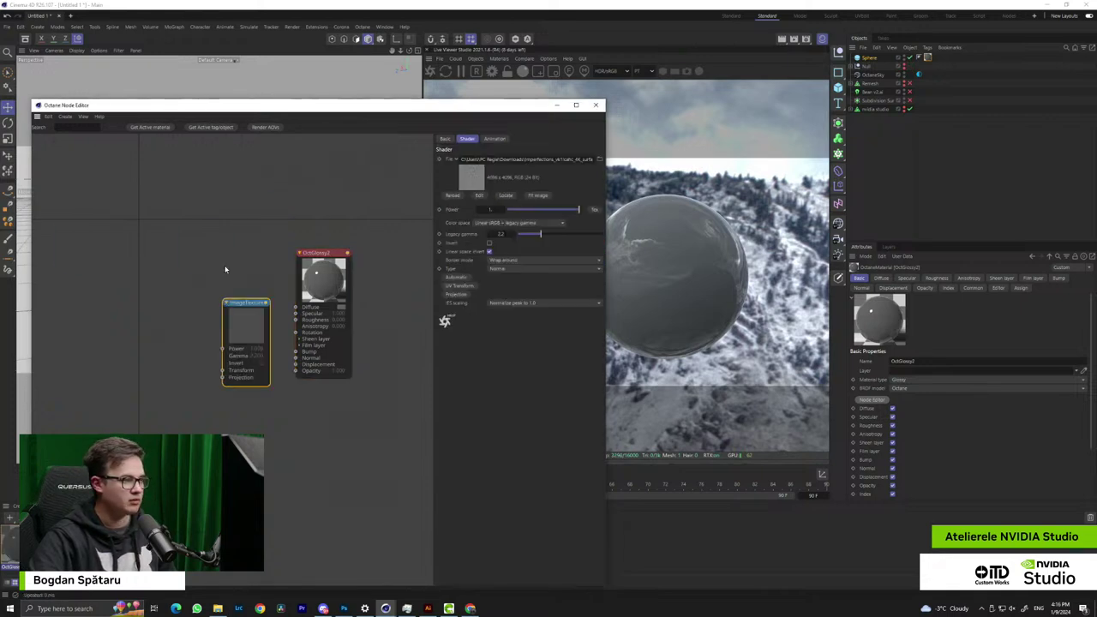
{"action": "left_click_drag", "start_coordinate": [257, 334], "coordinate": [244, 388]}
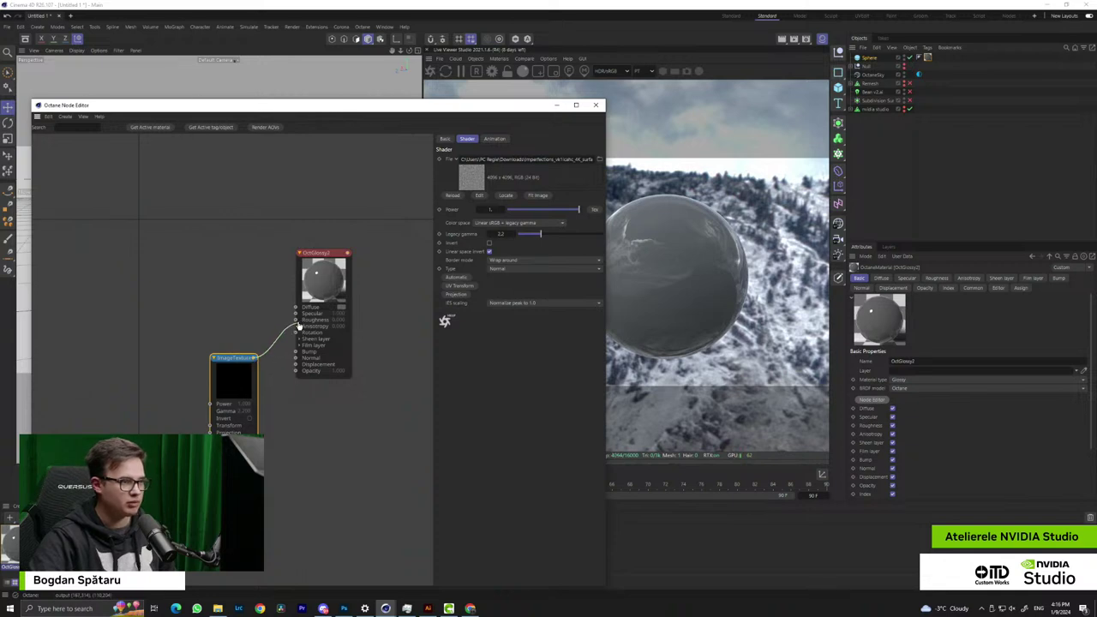
{"action": "left_click_drag", "start_coordinate": [295, 320], "coordinate": [296, 321]}
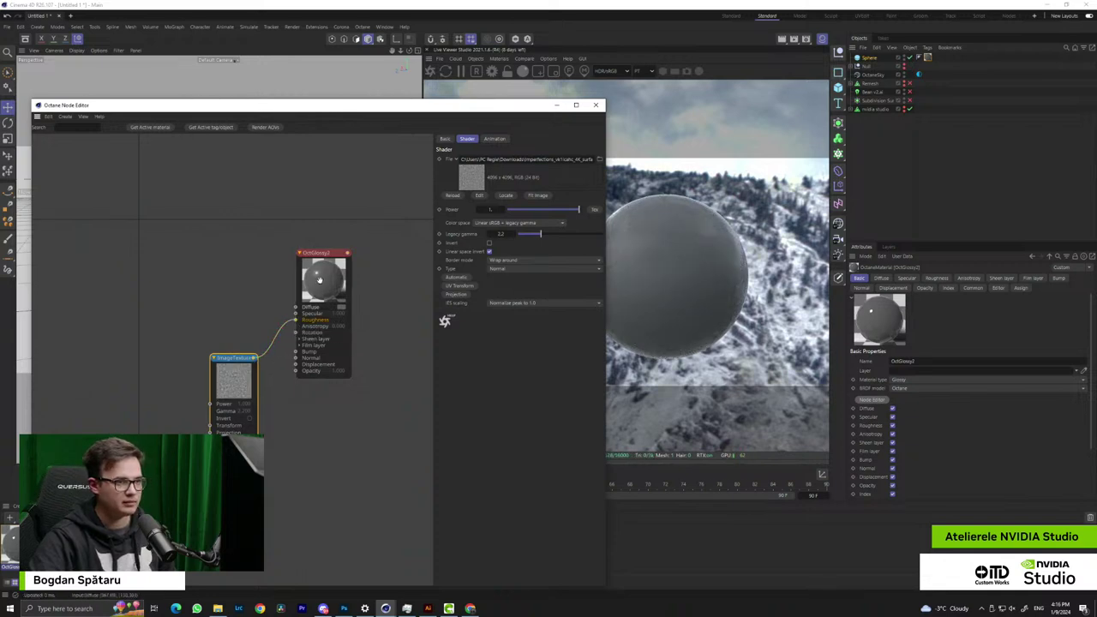
Minimize the node editor and examine the roughness map's effect on the sphere from several angles and distances
{"action": "left_click", "coordinate": [556, 105]}
{"action": "scroll", "coordinate": [324, 228], "scroll_direction": "up", "scroll_amount": 6}
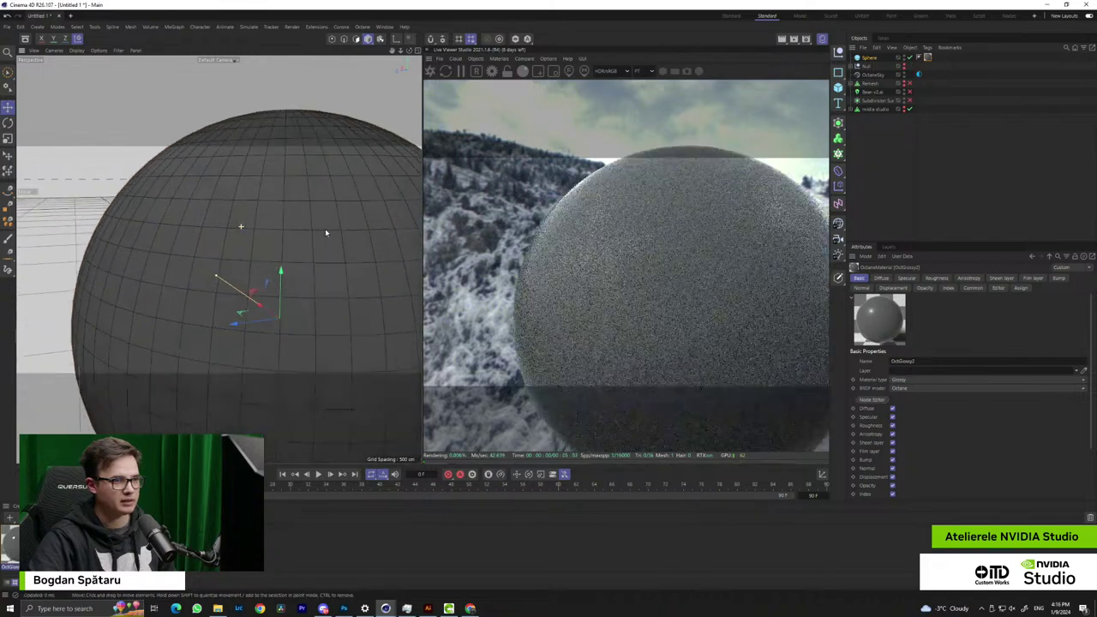
{"action": "left_click_drag", "start_coordinate": [346, 225], "coordinate": [194, 285], "text": "alt"}
{"action": "right_click_drag", "start_coordinate": [194, 284], "coordinate": [115, 313], "text": "alt"}
{"action": "middle_click_drag", "start_coordinate": [223, 316], "coordinate": [193, 257], "text": "alt"}
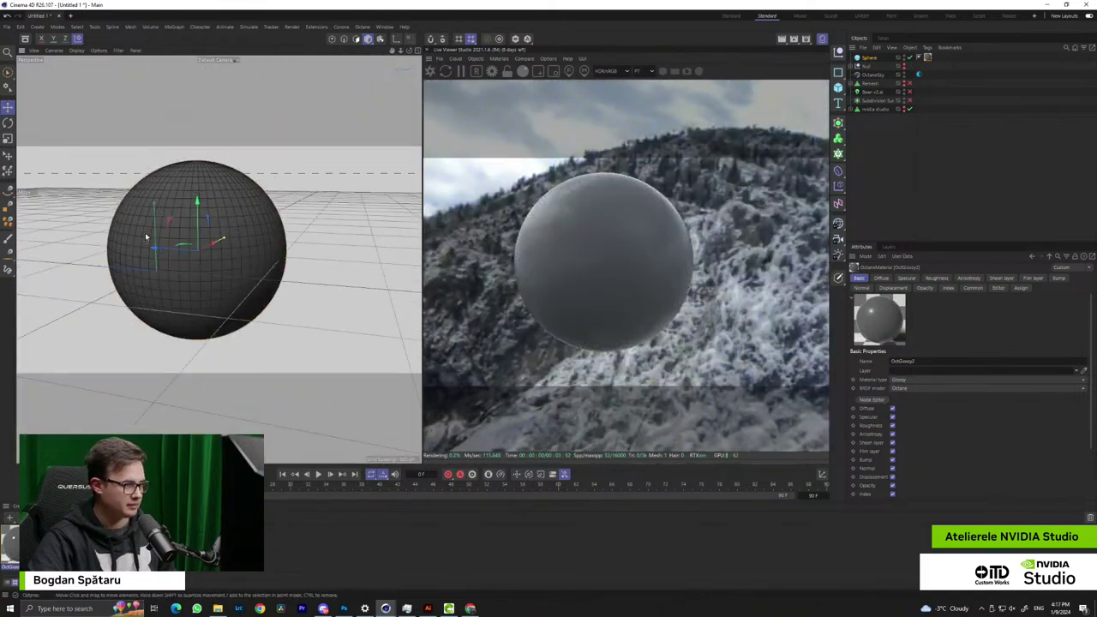
Raise the legacy gamma of the glossy material's roughness image texture to about 4.3 in the node editor, keeping the render visible, then close the editor
{"action": "right_click_drag", "start_coordinate": [147, 234], "coordinate": [203, 212], "text": "alt"}
{"action": "middle_click_drag", "start_coordinate": [202, 211], "coordinate": [194, 261], "text": "alt"}
{"action": "left_click_drag", "start_coordinate": [194, 261], "coordinate": [316, 277], "text": "alt"}
{"action": "middle_click_drag", "start_coordinate": [317, 304], "coordinate": [254, 204], "text": "alt"}
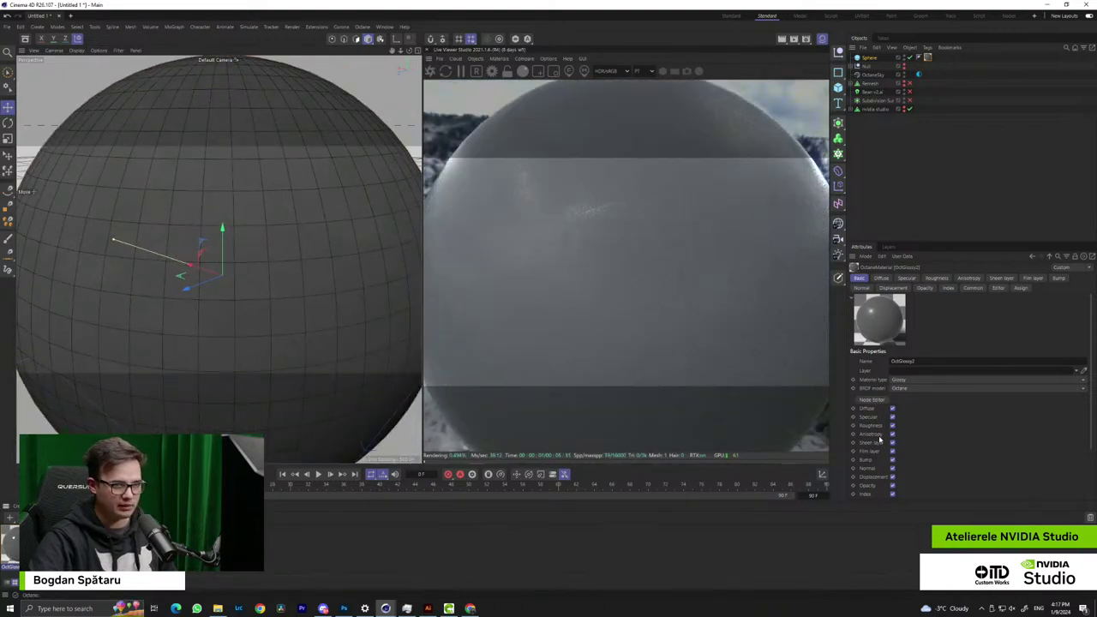
{"action": "left_click", "coordinate": [872, 400]}
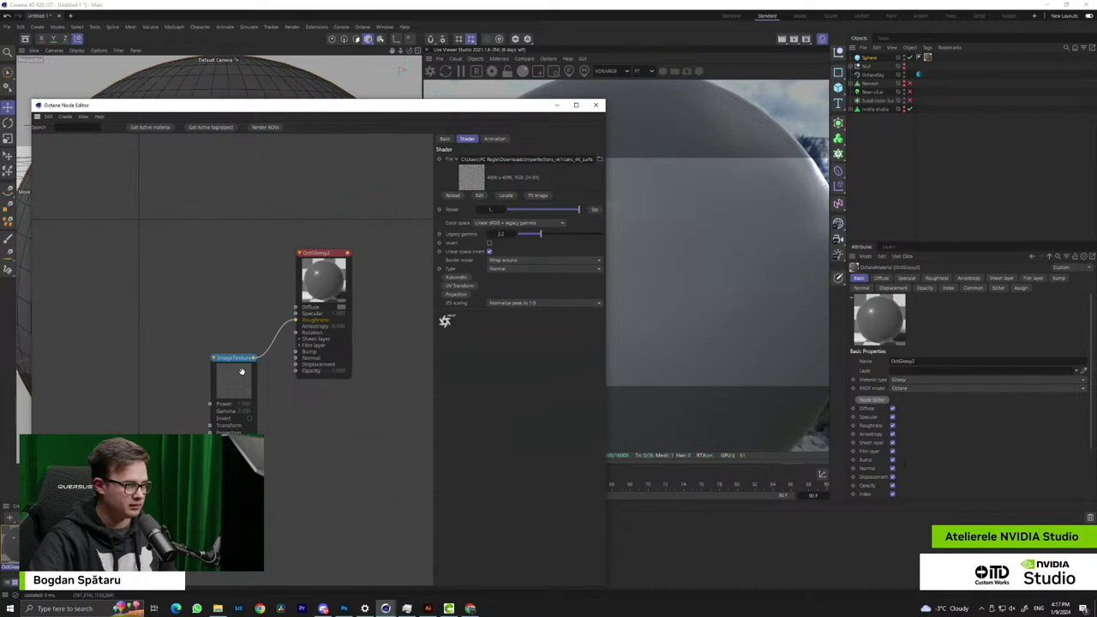
{"action": "left_click_drag", "start_coordinate": [260, 378], "coordinate": [234, 347]}
{"action": "left_click", "coordinate": [549, 234]}
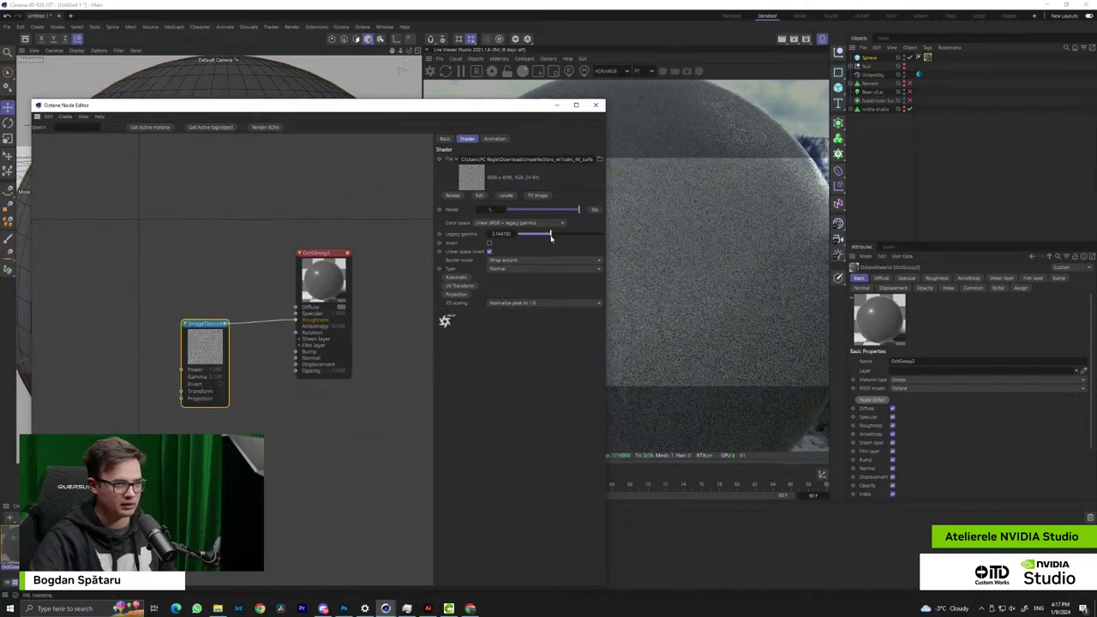
{"action": "left_click_drag", "start_coordinate": [463, 109], "coordinate": [281, 159]}
{"action": "left_click_drag", "start_coordinate": [372, 285], "coordinate": [383, 290]}
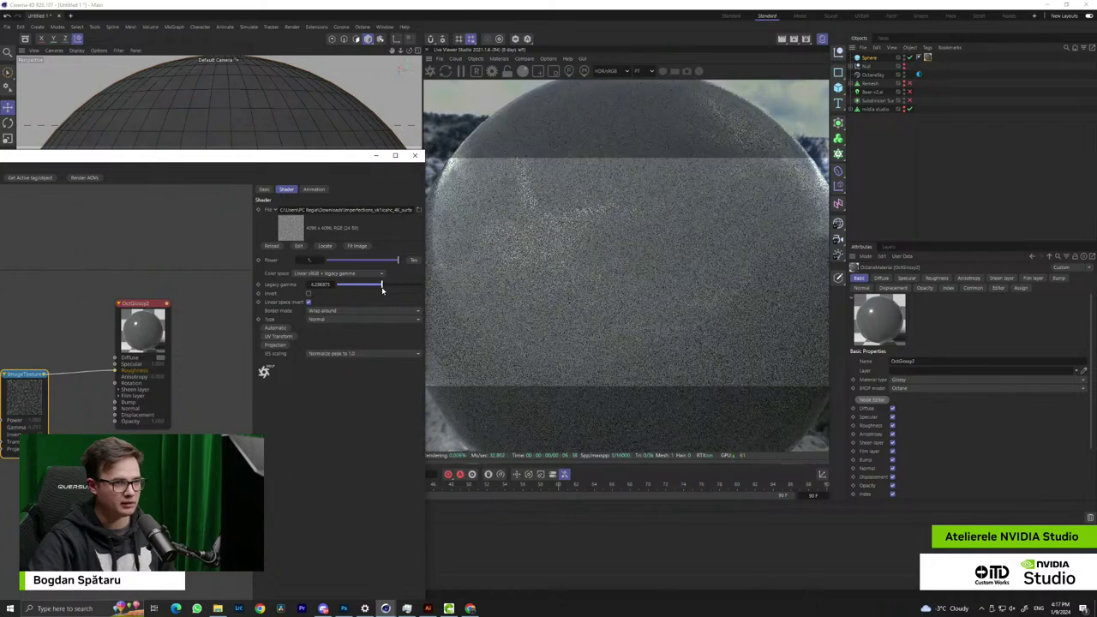
{"action": "left_click", "coordinate": [415, 156]}
Examine the adjusted roughness map's smudges in the sphere's reflections up close, from several angles and from a distance
{"action": "left_click_drag", "start_coordinate": [264, 315], "coordinate": [296, 286], "text": "alt"}
{"action": "right_click_drag", "start_coordinate": [243, 301], "coordinate": [282, 296], "text": "alt"}
{"action": "right_click_drag", "start_coordinate": [250, 234], "coordinate": [174, 365], "text": "alt"}
{"action": "left_click_drag", "start_coordinate": [202, 322], "coordinate": [238, 262], "text": "alt"}
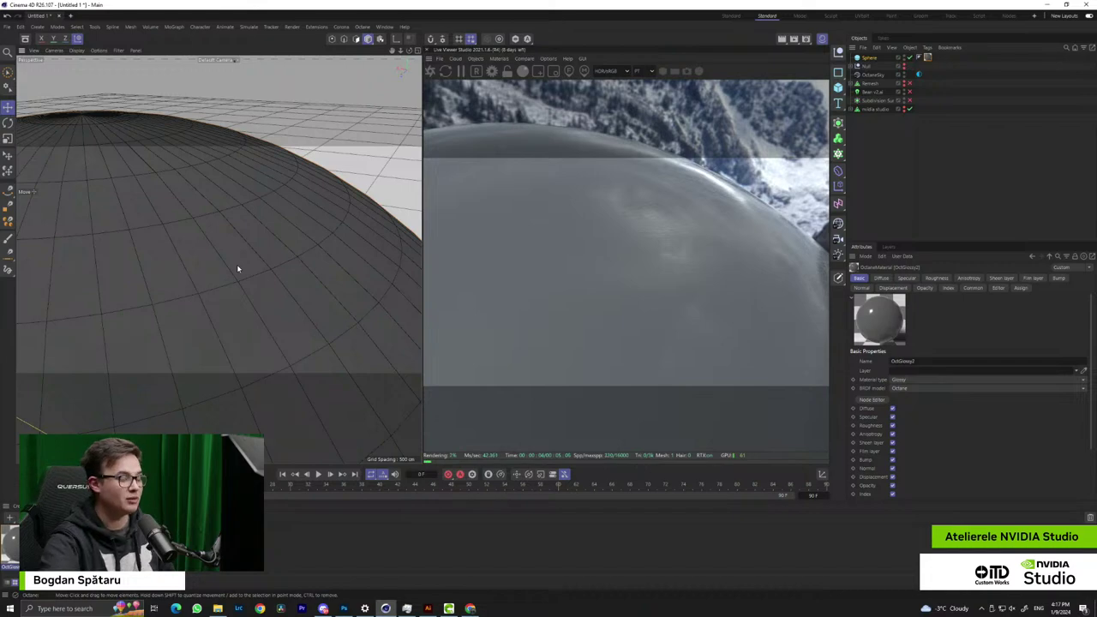
{"action": "scroll", "coordinate": [228, 304], "scroll_direction": "up", "scroll_amount": 5}
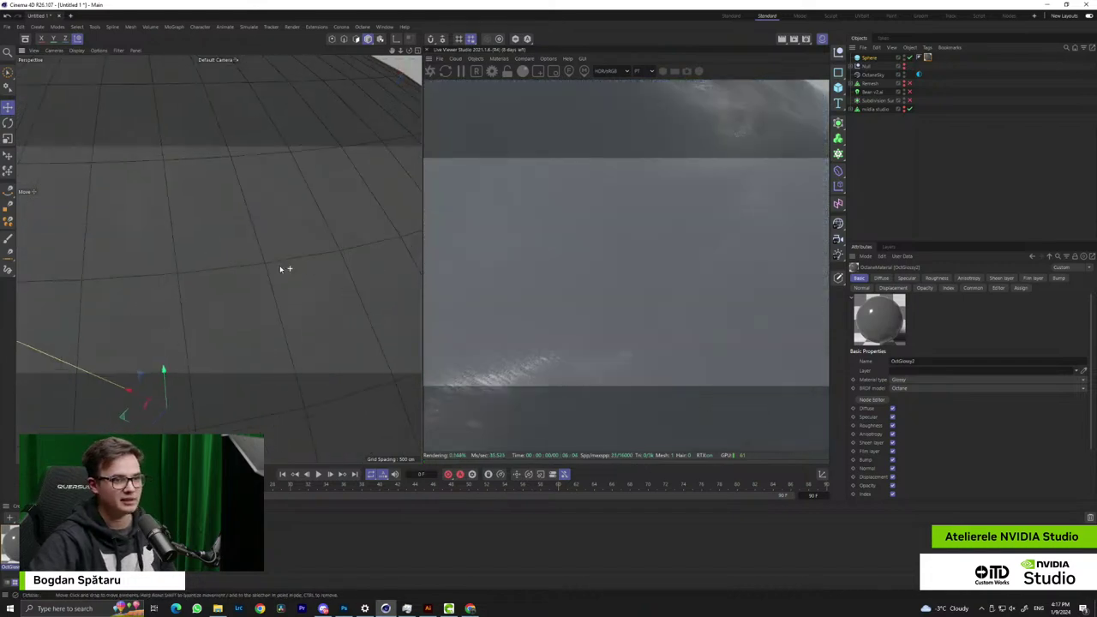
{"action": "scroll", "coordinate": [279, 267], "scroll_direction": "down", "scroll_amount": 5}
{"action": "middle_click_drag", "start_coordinate": [249, 309], "coordinate": [290, 304], "text": "alt"}
{"action": "left_click_drag", "start_coordinate": [290, 303], "coordinate": [251, 278], "text": "alt"}
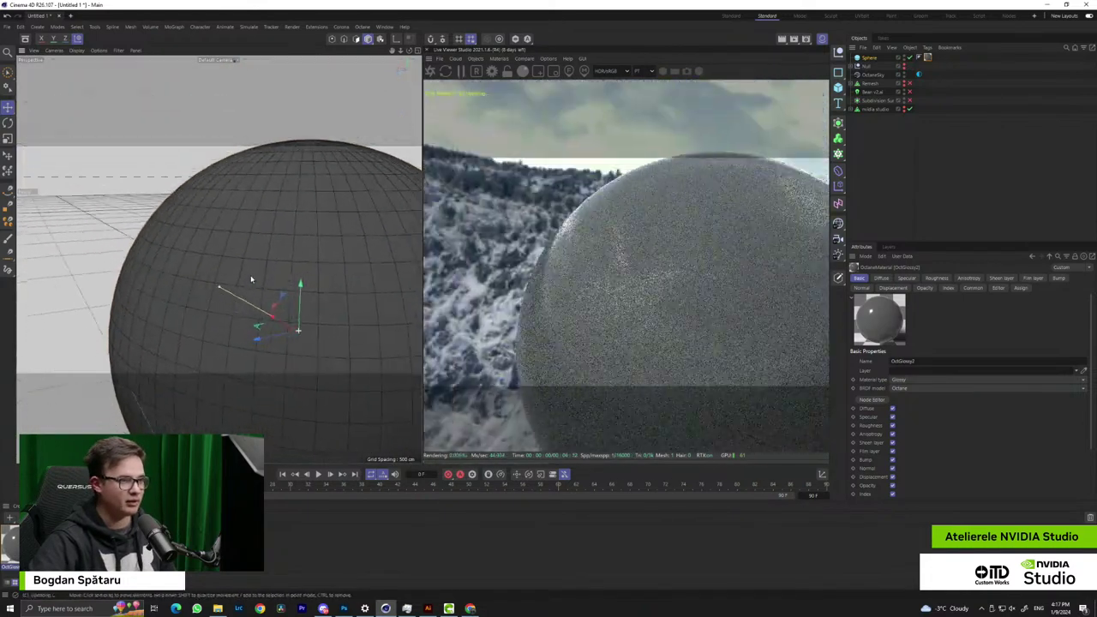
{"action": "middle_click_drag", "start_coordinate": [304, 317], "coordinate": [217, 303], "text": "alt"}
{"action": "left_click_drag", "start_coordinate": [220, 296], "coordinate": [247, 281], "text": "alt"}
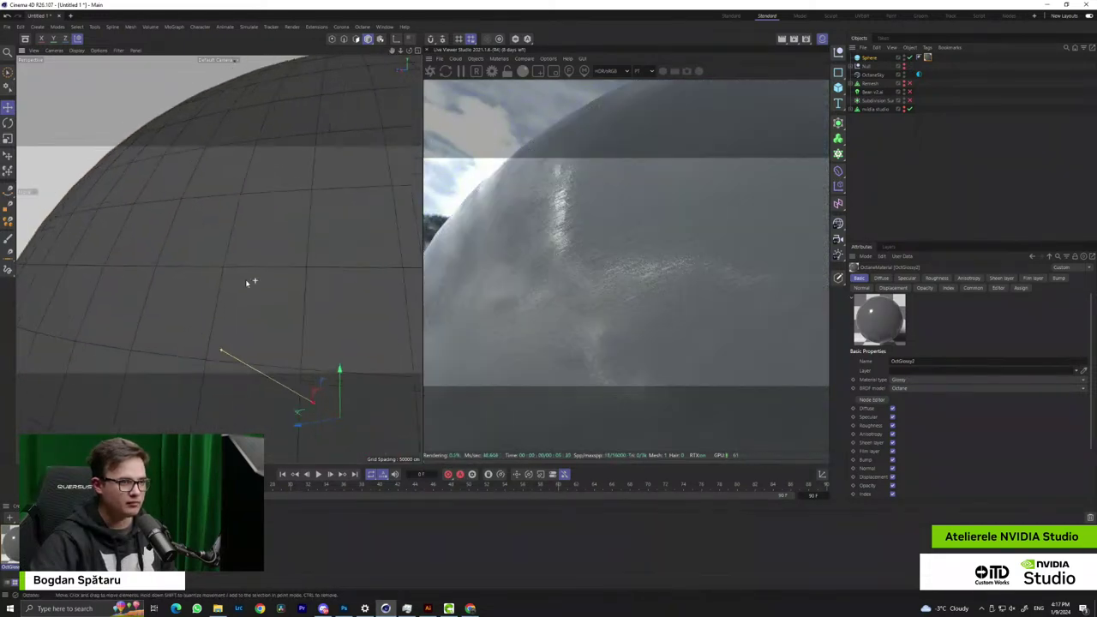
{"action": "scroll", "coordinate": [247, 283], "scroll_direction": "down", "scroll_amount": 5}
{"action": "middle_click_drag", "start_coordinate": [282, 350], "coordinate": [258, 293], "text": "alt"}
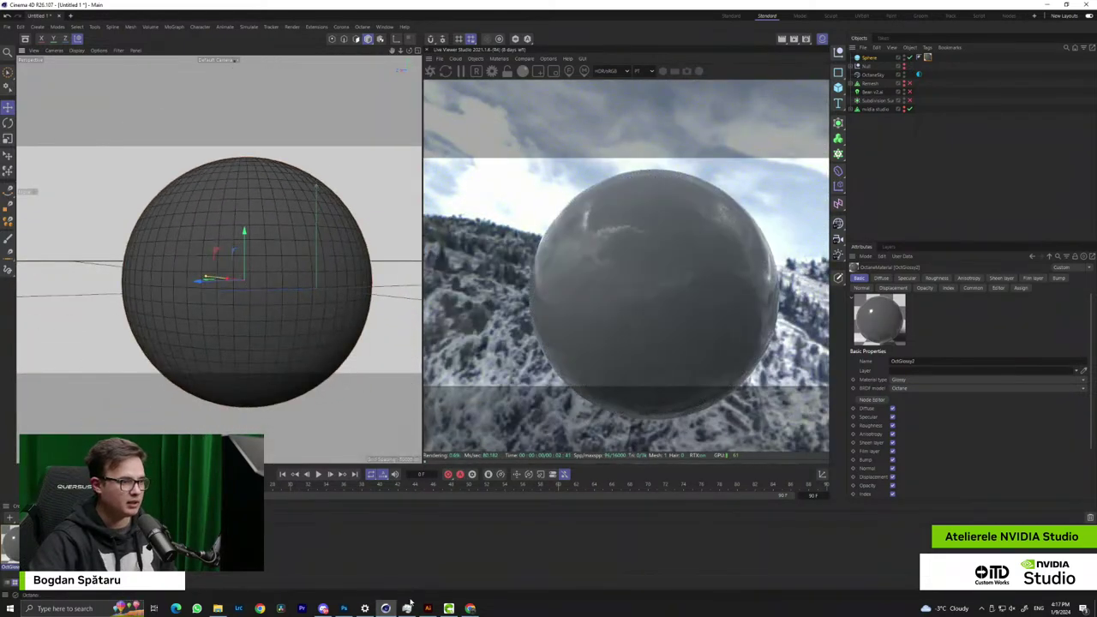
Switch to Quixel Megascans in the browser and look through the Frost, Grain, Grunge and Damage imperfection categories
{"action": "mouse_move", "coordinate": [391, 606]}
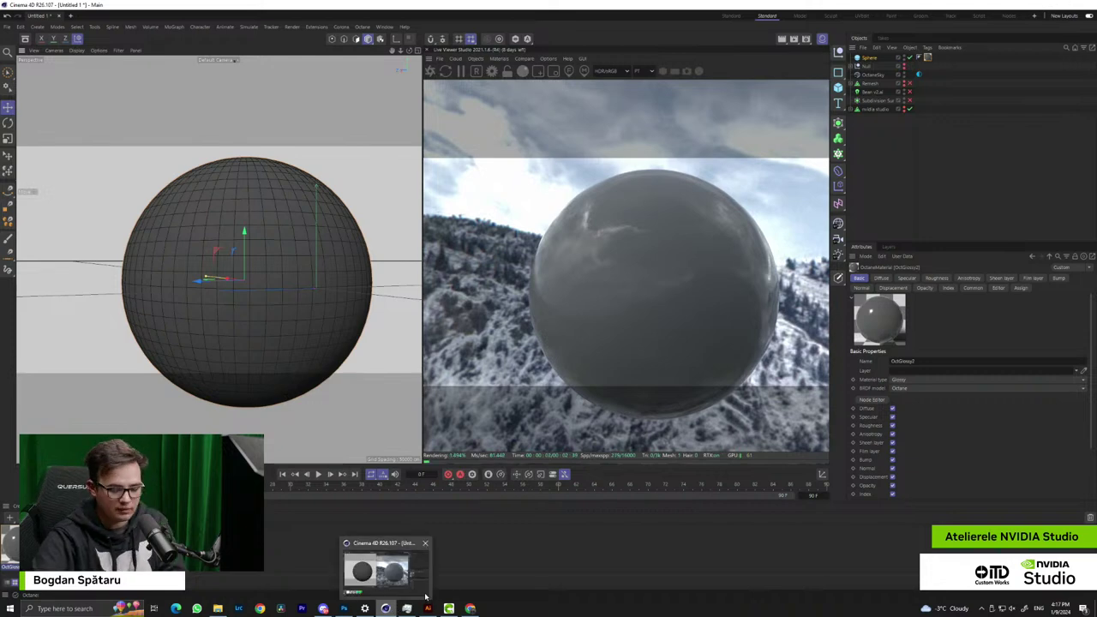
{"action": "left_click", "coordinate": [482, 531]}
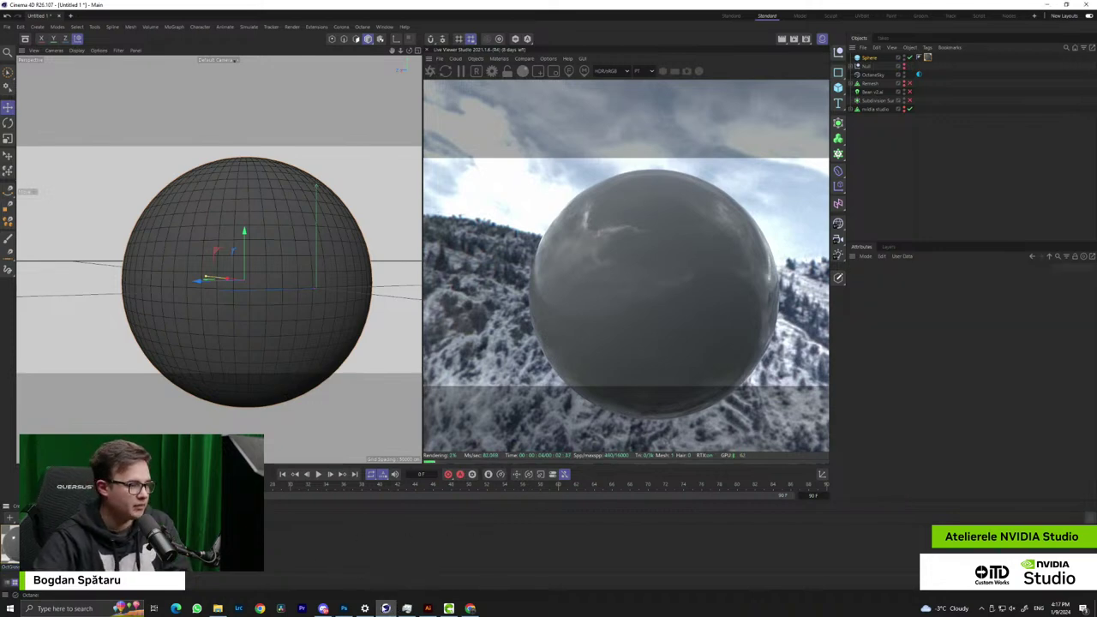
{"action": "left_click", "coordinate": [470, 609]}
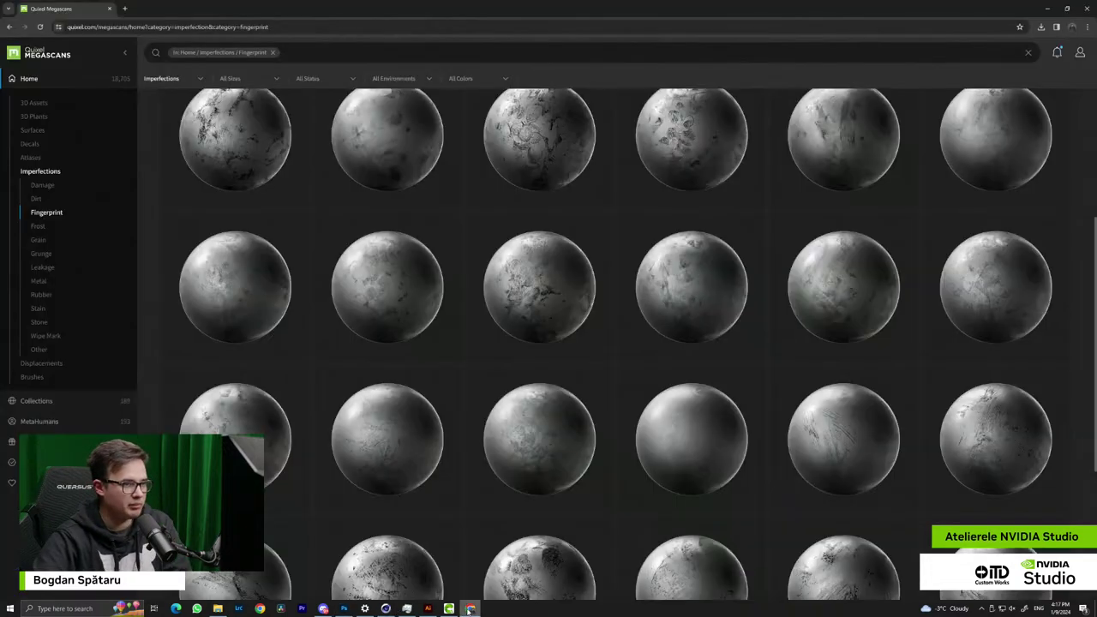
{"action": "left_click", "coordinate": [39, 226]}
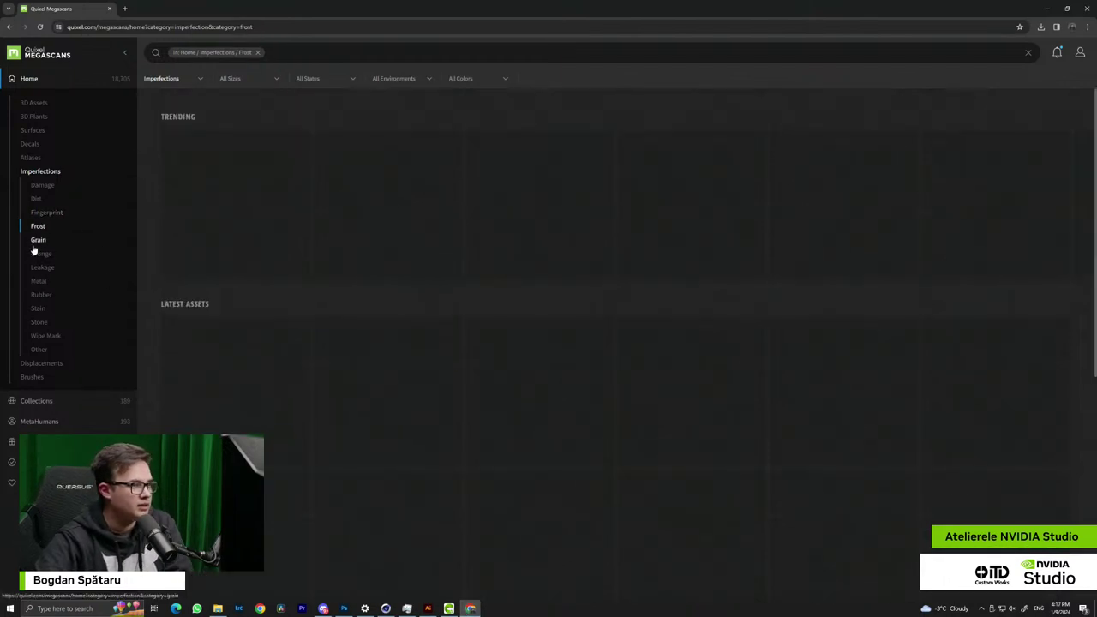
{"action": "left_click", "coordinate": [38, 245]}
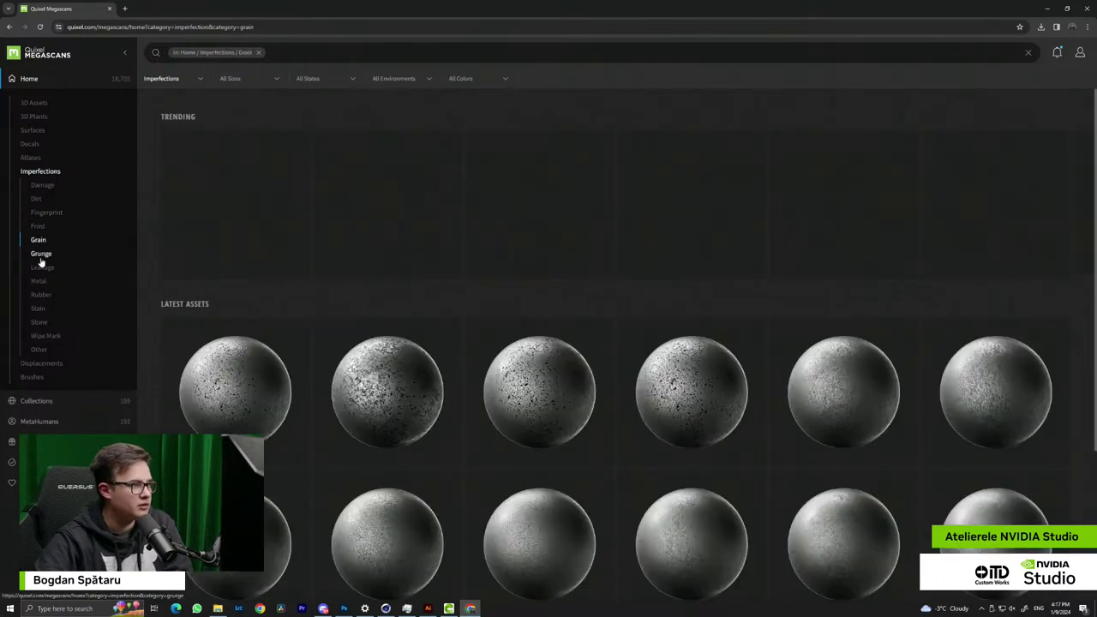
{"action": "left_click", "coordinate": [41, 256]}
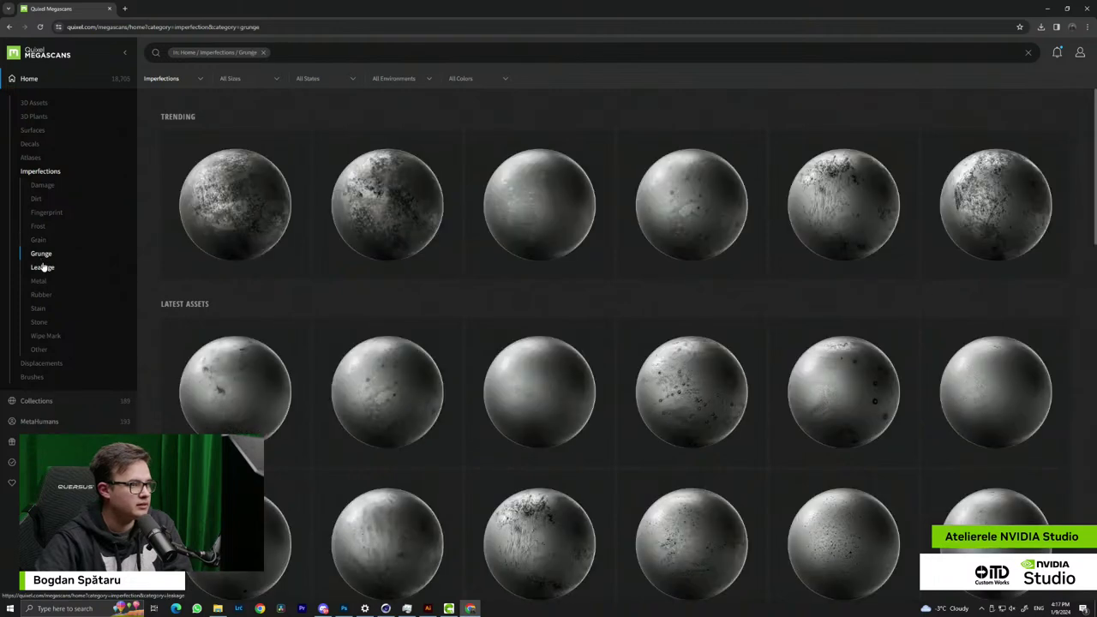
{"action": "left_click", "coordinate": [38, 199]}
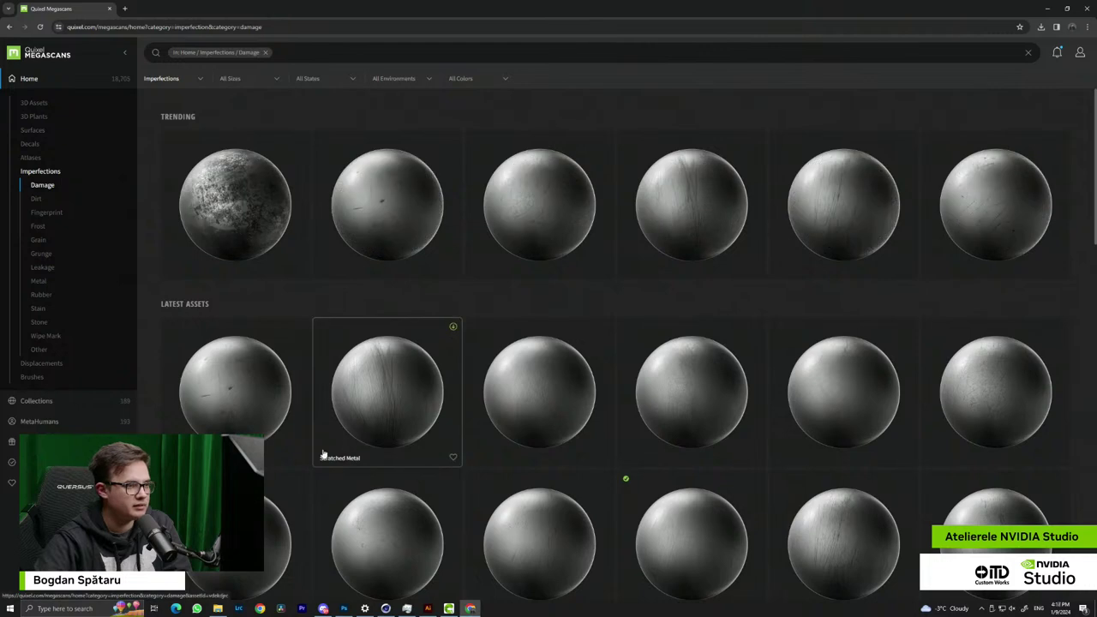
Find a Scratched Metal surface in the Damage imperfections, download it at 4K resolution and open the downloaded file
{"action": "scroll", "coordinate": [549, 404], "scroll_direction": "down", "scroll_amount": 3}
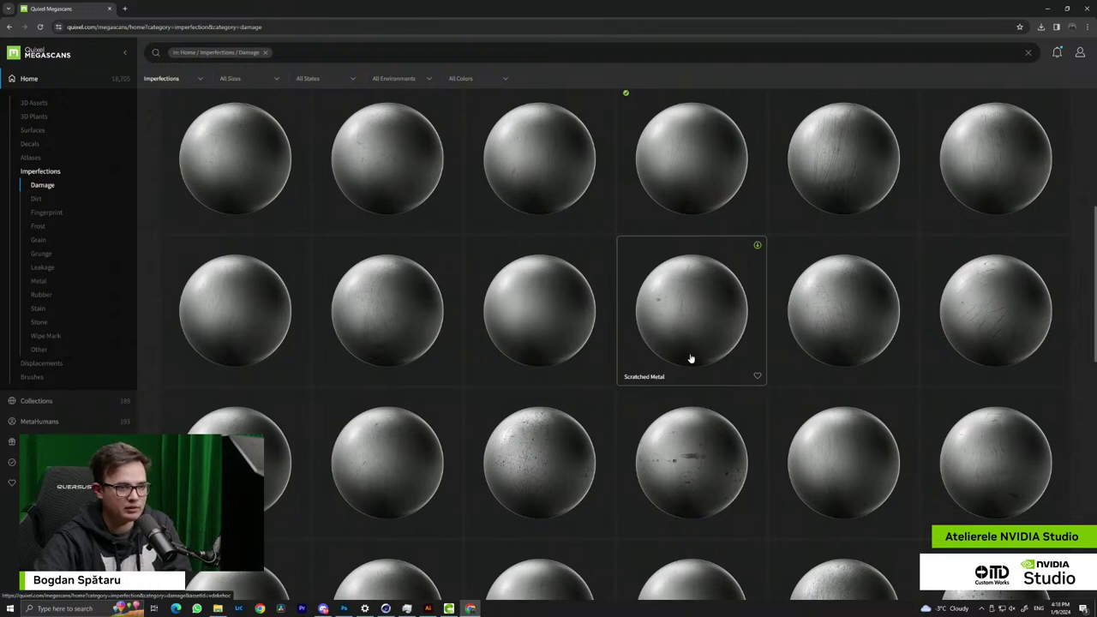
{"action": "scroll", "coordinate": [681, 370], "scroll_direction": "down", "scroll_amount": 3}
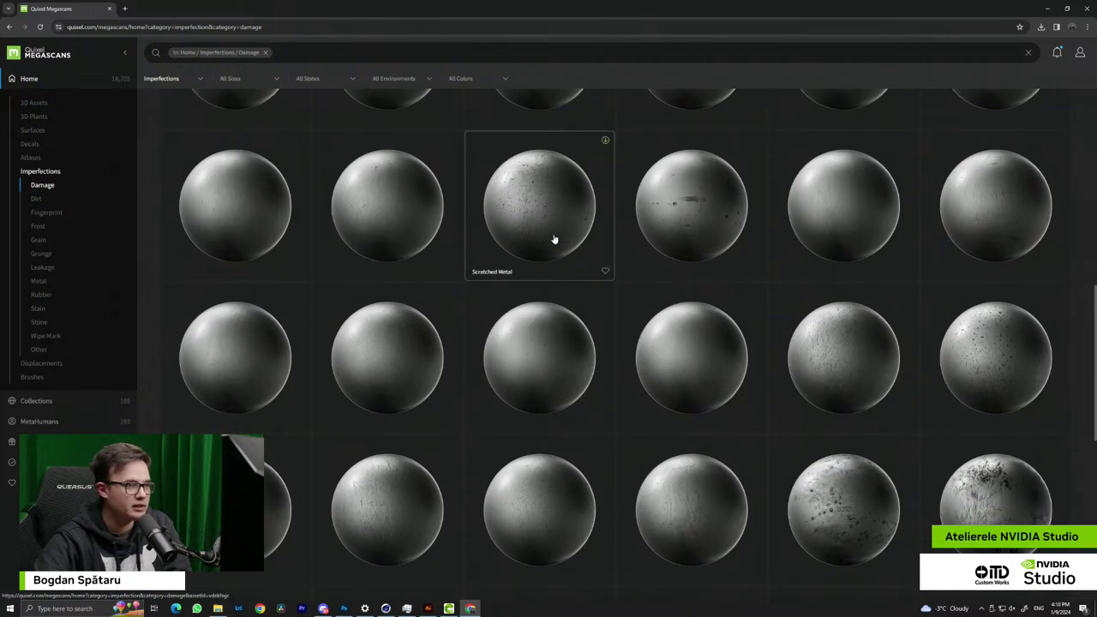
{"action": "scroll", "coordinate": [617, 377], "scroll_direction": "down", "scroll_amount": 1}
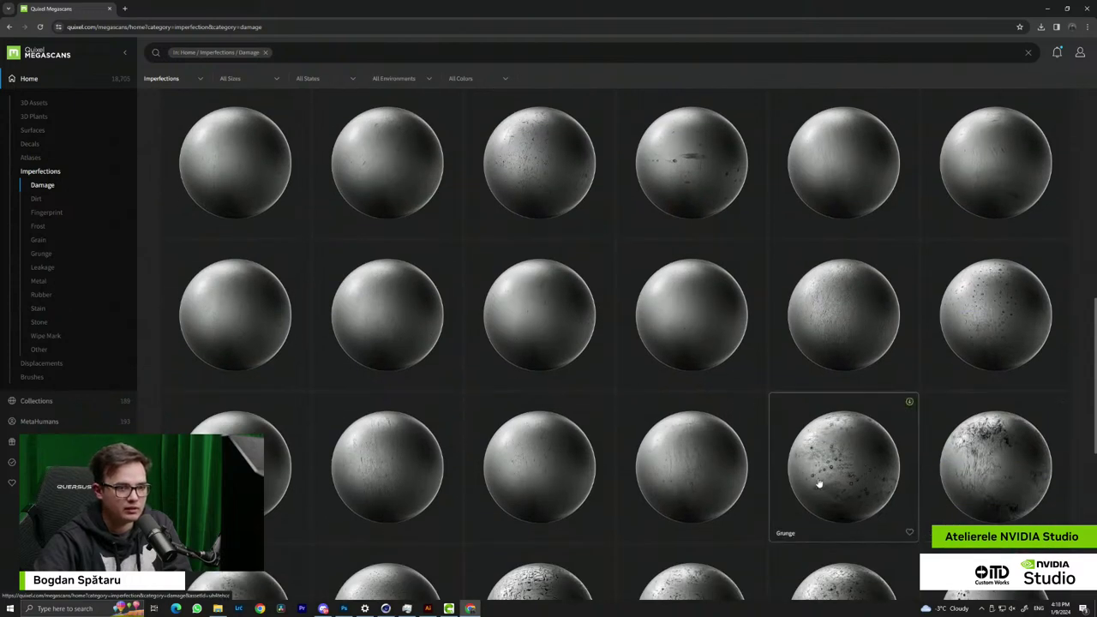
{"action": "scroll", "coordinate": [568, 404], "scroll_direction": "up", "scroll_amount": 1}
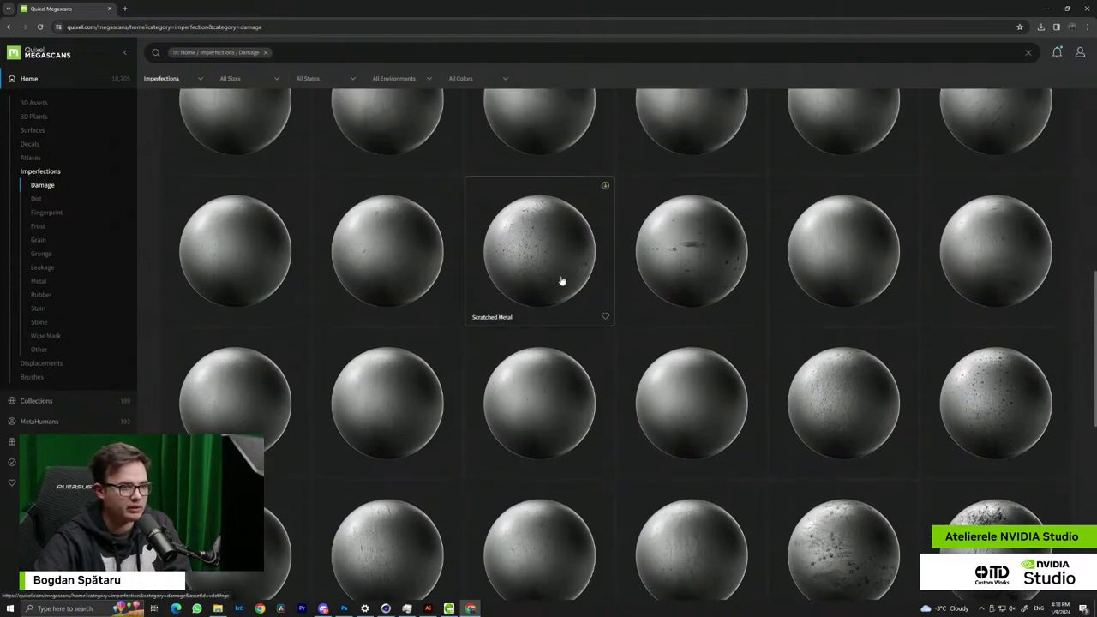
{"action": "scroll", "coordinate": [561, 281], "scroll_direction": "up", "scroll_amount": 2}
{"action": "left_click", "coordinate": [867, 281]}
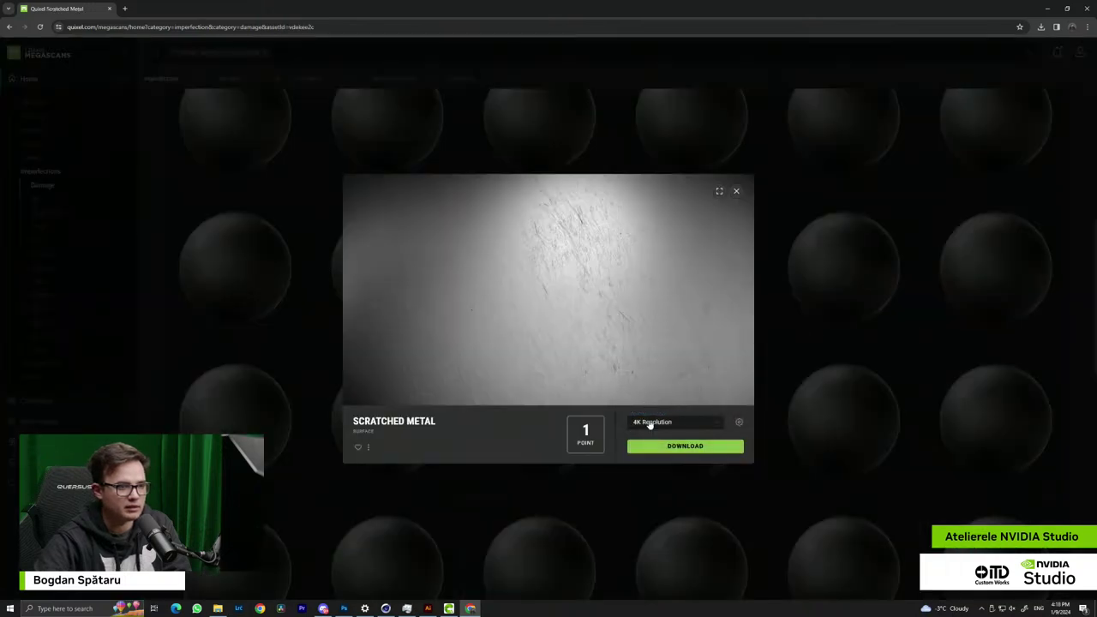
{"action": "left_click", "coordinate": [658, 446]}
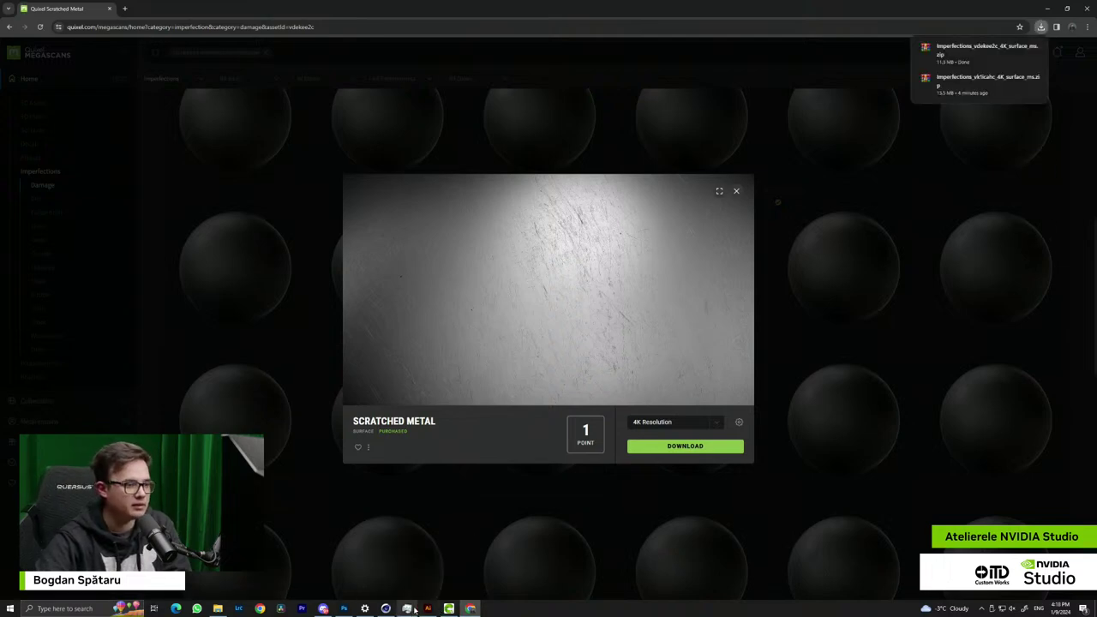
{"action": "left_click", "coordinate": [1018, 48]}
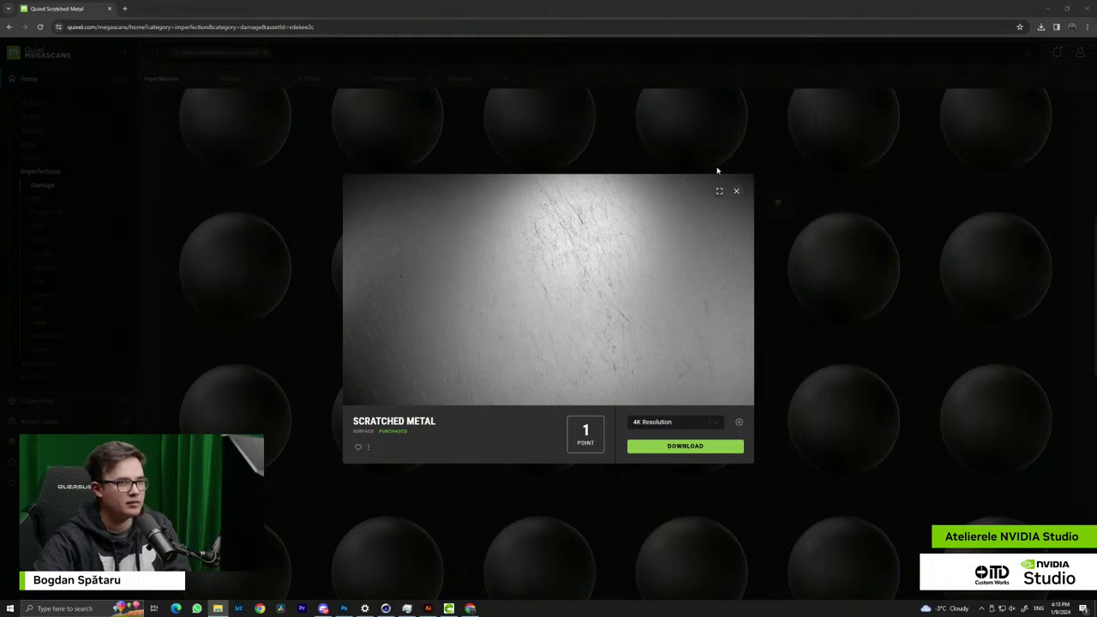
Switch back to Cinema 4D and add a text spline reading "3" to the scene
{"action": "left_click", "coordinate": [385, 608]}
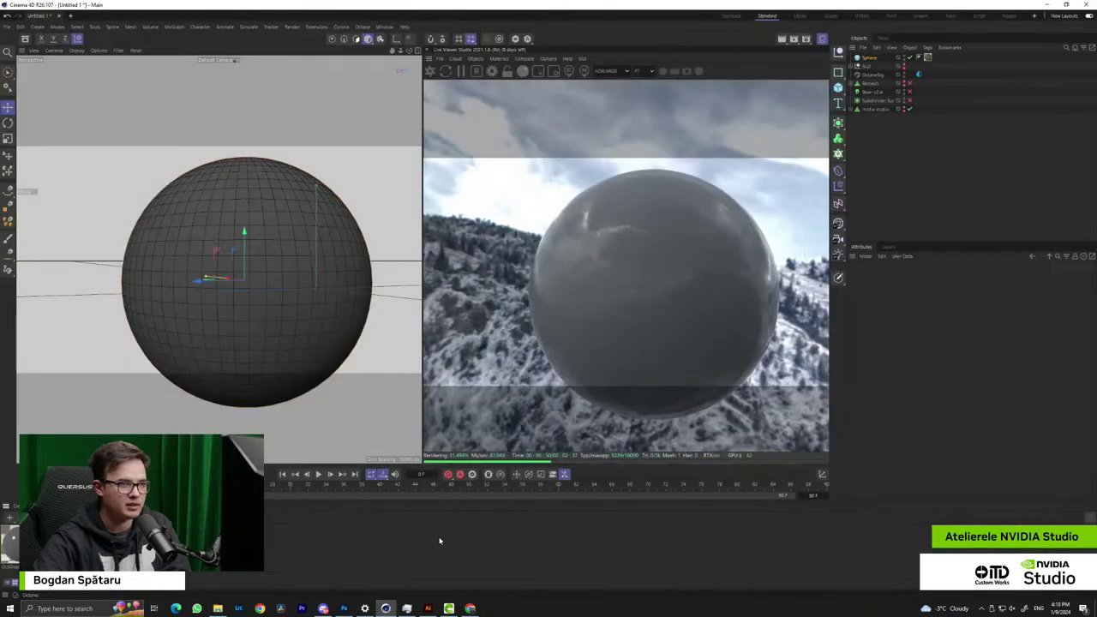
{"action": "scroll", "coordinate": [335, 277], "scroll_direction": "down", "scroll_amount": 5}
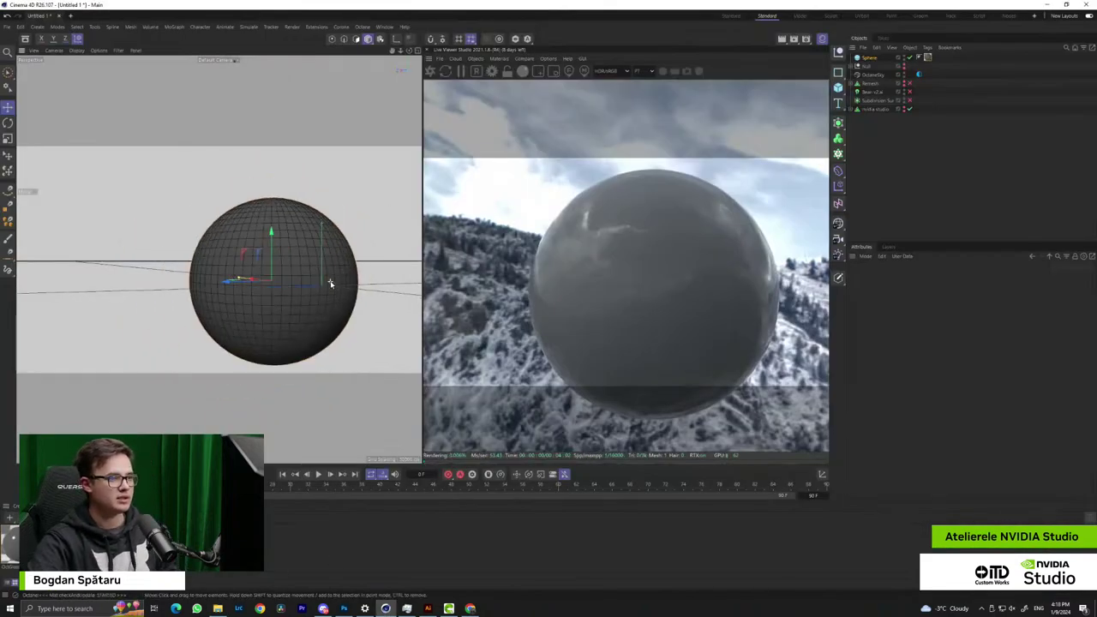
{"action": "middle_click_drag", "start_coordinate": [360, 281], "coordinate": [270, 338], "text": "alt"}
{"action": "scroll", "coordinate": [243, 326], "scroll_direction": "down", "scroll_amount": 4}
{"action": "left_click_drag", "start_coordinate": [296, 305], "coordinate": [243, 248], "text": "alt"}
{"action": "scroll", "coordinate": [302, 255], "scroll_direction": "up", "scroll_amount": 3}
{"action": "middle_click_drag", "start_coordinate": [339, 235], "coordinate": [311, 274], "text": "alt"}
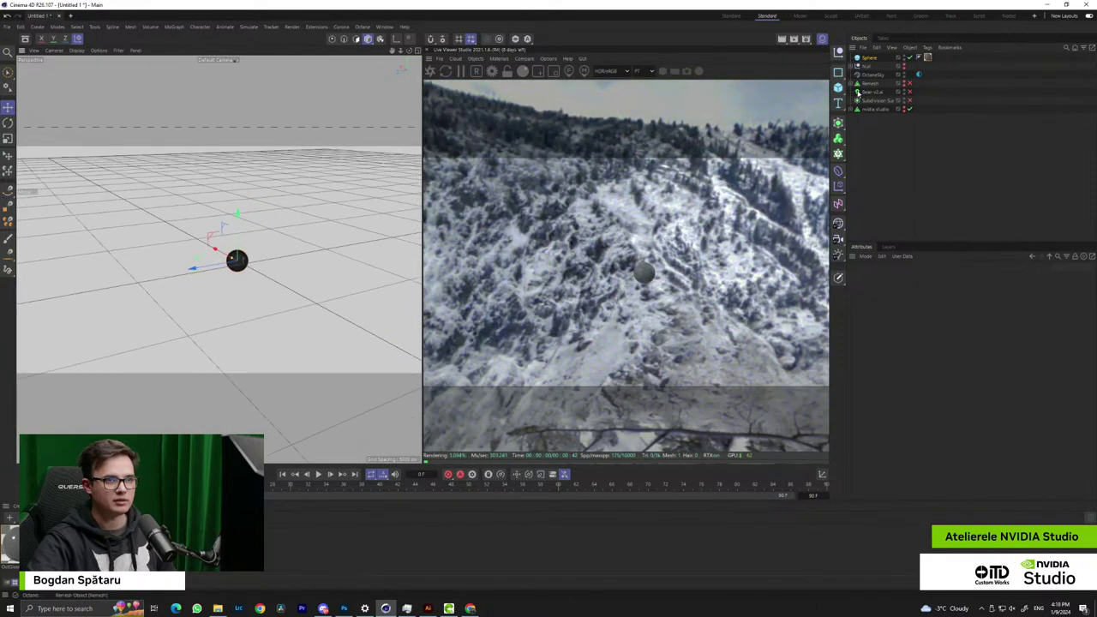
{"action": "left_click", "coordinate": [838, 104]}
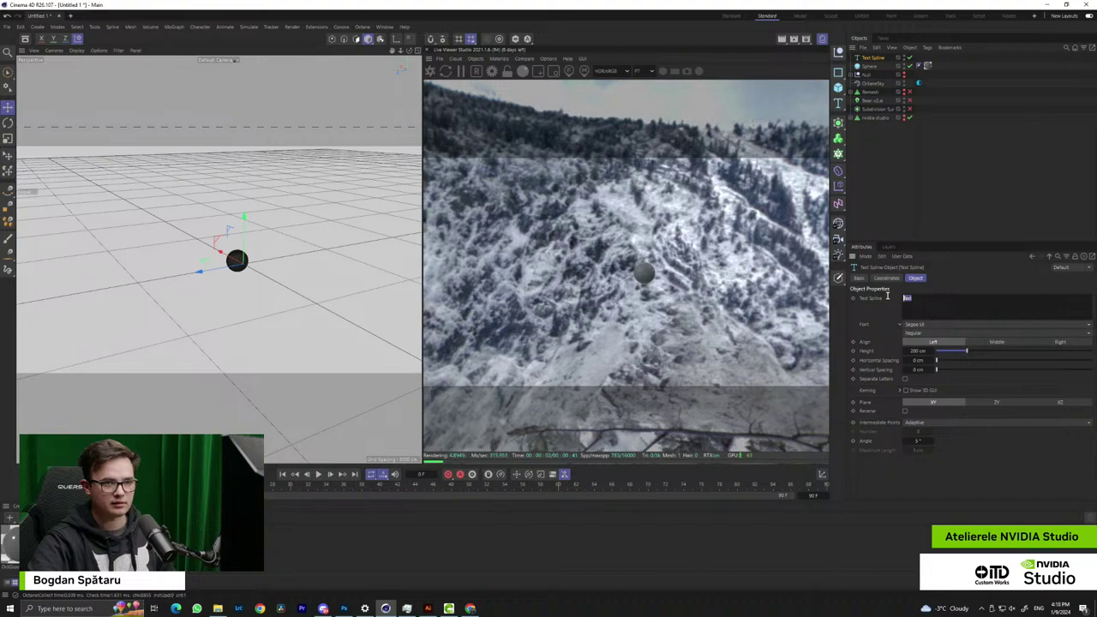
{"action": "type", "text": "3"}
Disable the sphere so the text spline stands alone, and view the text from the front
{"action": "left_click_drag", "start_coordinate": [286, 257], "coordinate": [169, 283]}
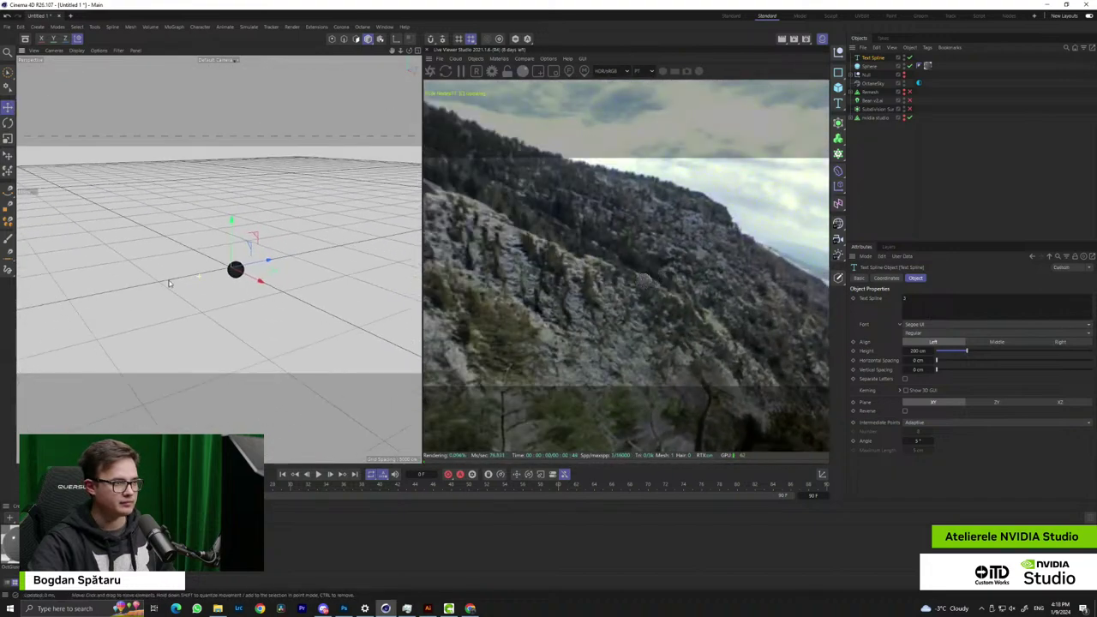
{"action": "right_click_drag", "start_coordinate": [168, 283], "coordinate": [287, 270], "text": "alt"}
{"action": "left_click", "coordinate": [909, 66]}
{"action": "left_click_drag", "start_coordinate": [309, 272], "coordinate": [276, 258], "text": "alt"}
{"action": "middle_click_drag", "start_coordinate": [101, 303], "coordinate": [87, 358], "text": "alt"}
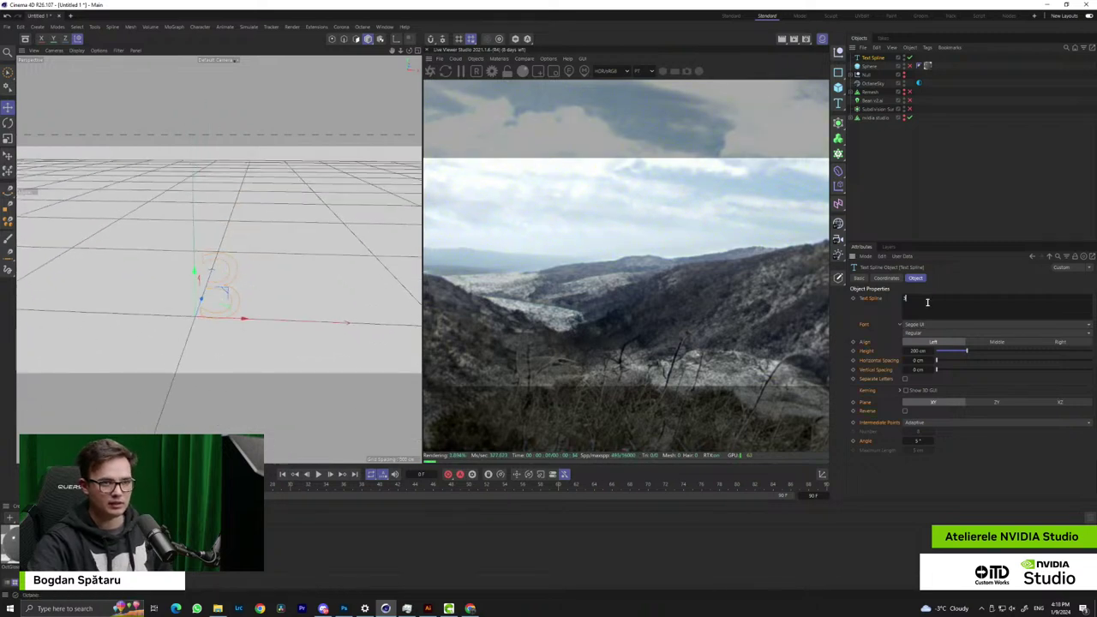
Change the text spline's content to NVIDIA and frame the whole word in the viewport
{"action": "key", "text": "Caps_Lock"}
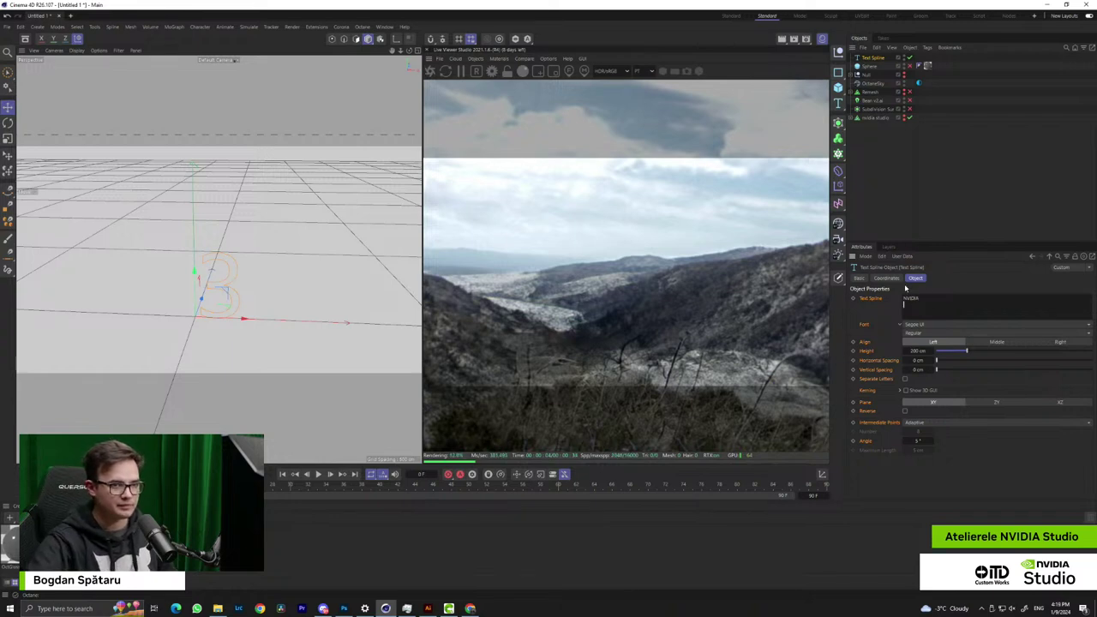
{"action": "key", "text": "BackSpace"}
{"action": "type", "text": "1"}
{"action": "middle_click_drag", "start_coordinate": [317, 287], "coordinate": [315, 310], "text": "alt"}
{"action": "scroll", "coordinate": [317, 312], "scroll_direction": "down", "scroll_amount": 3}
{"action": "left_click_drag", "start_coordinate": [317, 312], "coordinate": [346, 296], "text": "alt"}
{"action": "middle_click_drag", "start_coordinate": [346, 321], "coordinate": [267, 326], "text": "alt"}
{"action": "left_click_drag", "start_coordinate": [267, 325], "coordinate": [268, 348], "text": "alt"}
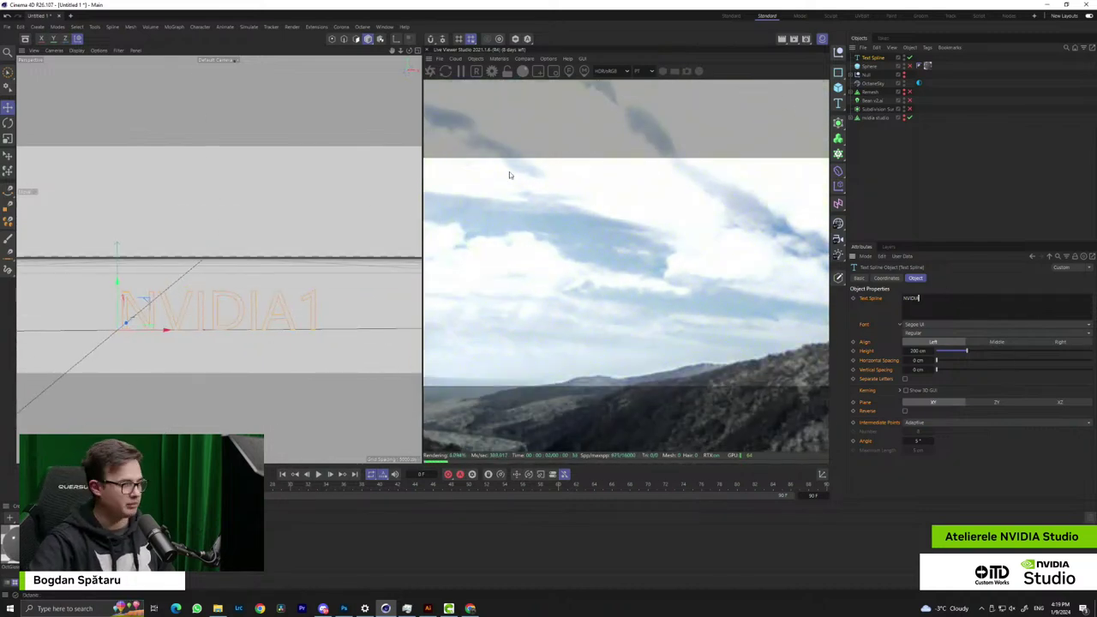
{"action": "scroll", "coordinate": [206, 305], "scroll_direction": "up", "scroll_amount": 3}
{"action": "left_click_drag", "start_coordinate": [243, 303], "coordinate": [302, 327], "text": "alt"}
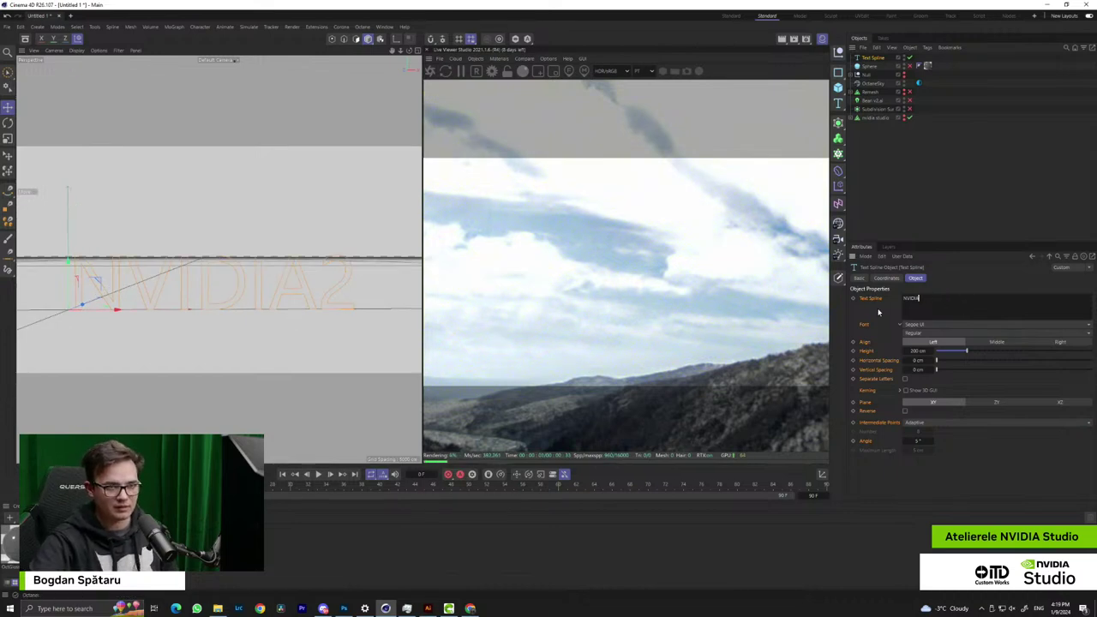
Set the NVIDIA text spline's font to Montserrat Black and view the lettering closer
{"action": "left_click", "coordinate": [921, 325]}
{"action": "scroll", "coordinate": [960, 347], "scroll_direction": "up", "scroll_amount": 5}
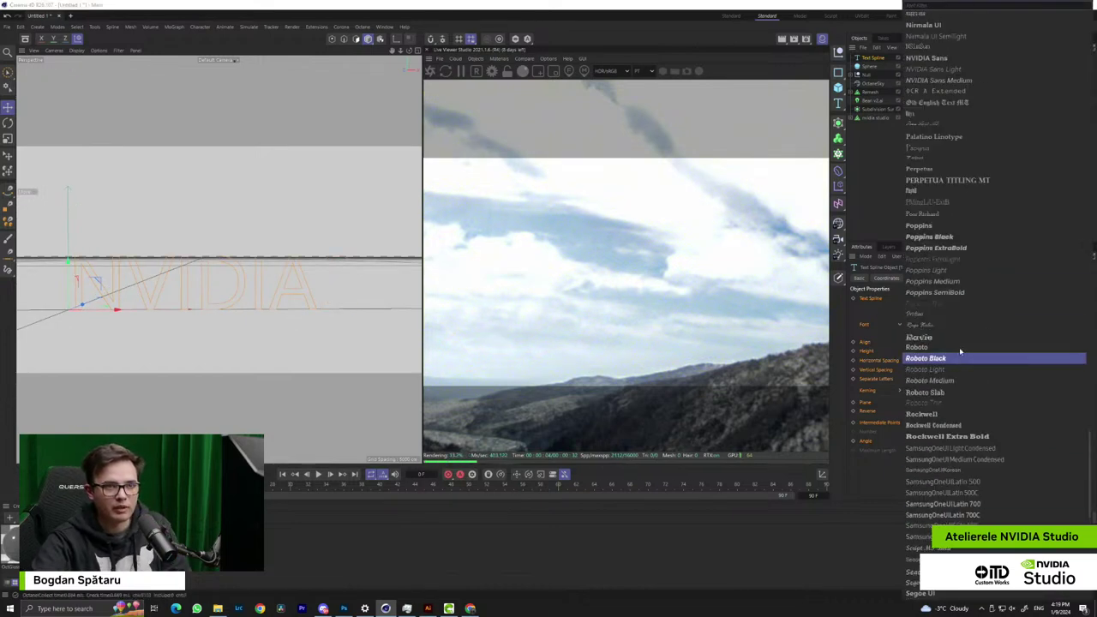
{"action": "left_click", "coordinate": [958, 491]}
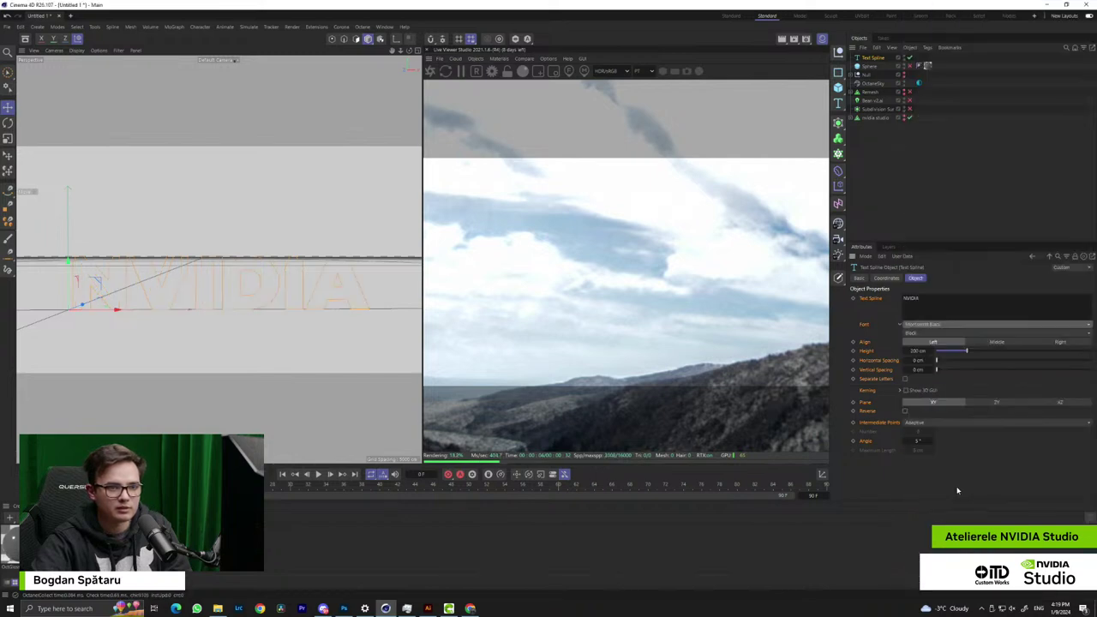
{"action": "scroll", "coordinate": [139, 274], "scroll_direction": "up", "scroll_amount": 3}
{"action": "scroll", "coordinate": [174, 292], "scroll_direction": "down", "scroll_amount": 1}
{"action": "scroll", "coordinate": [269, 307], "scroll_direction": "up", "scroll_amount": 2}
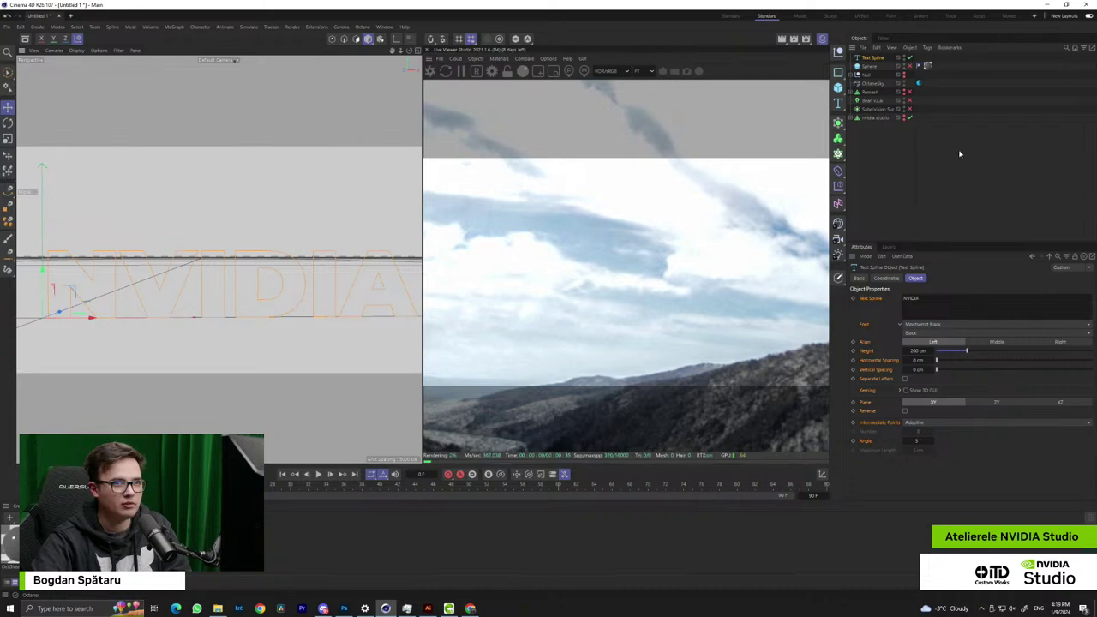
Extrude the NVIDIA text spline with an Extrude generator and set the extrusion offset to 30 cm
{"action": "left_click", "coordinate": [839, 122]}
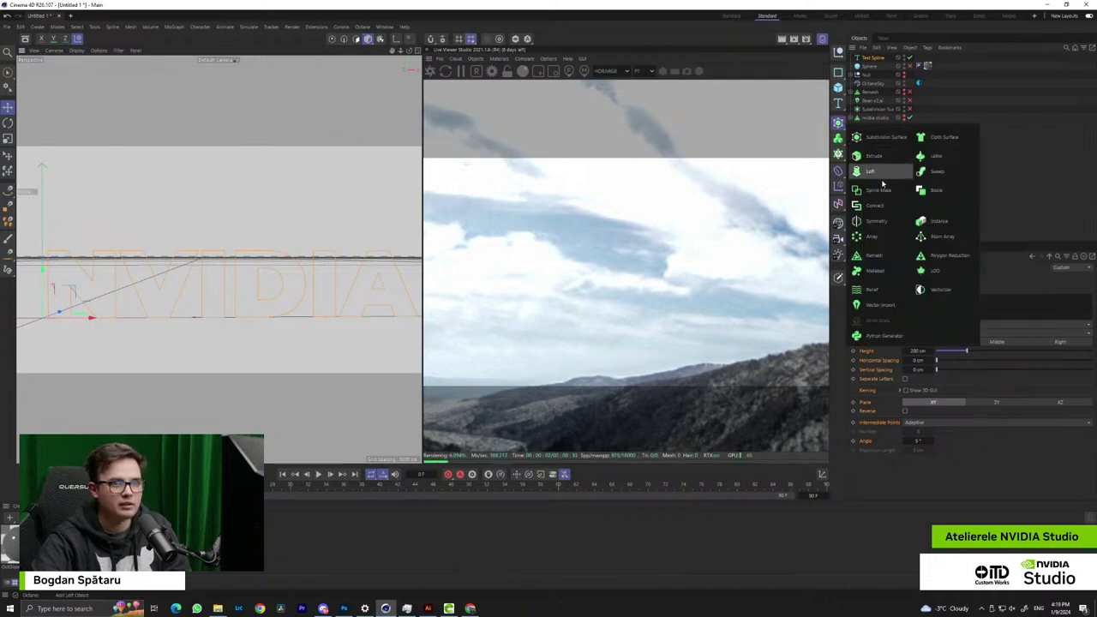
{"action": "left_click", "coordinate": [901, 159]}
{"action": "left_click_drag", "start_coordinate": [871, 64], "coordinate": [869, 57]}
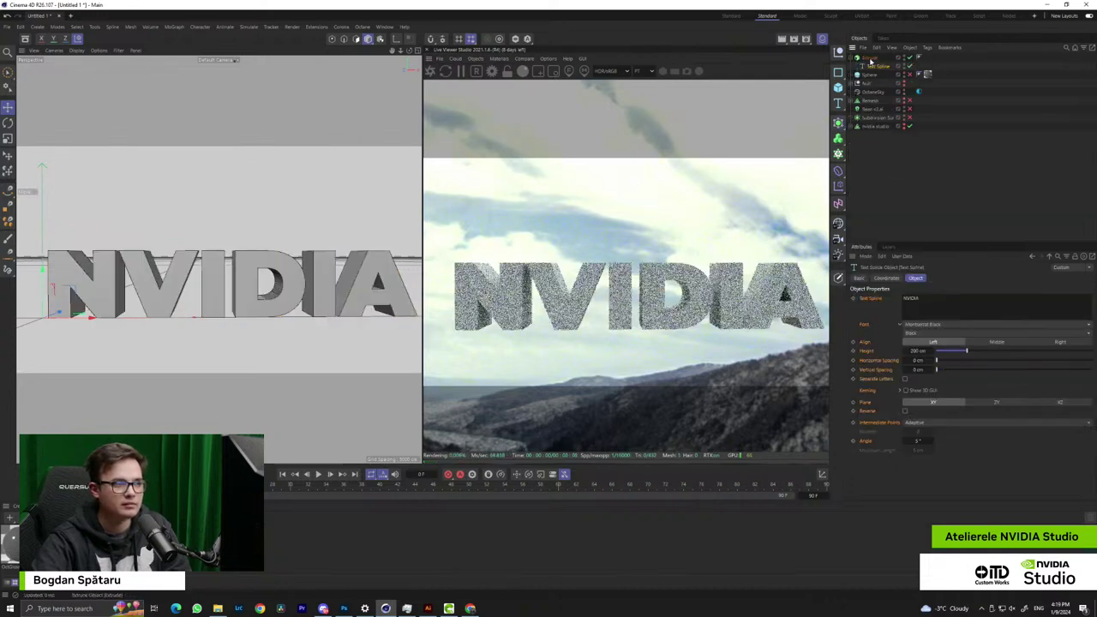
{"action": "left_click_drag", "start_coordinate": [292, 288], "coordinate": [247, 262], "text": "alt"}
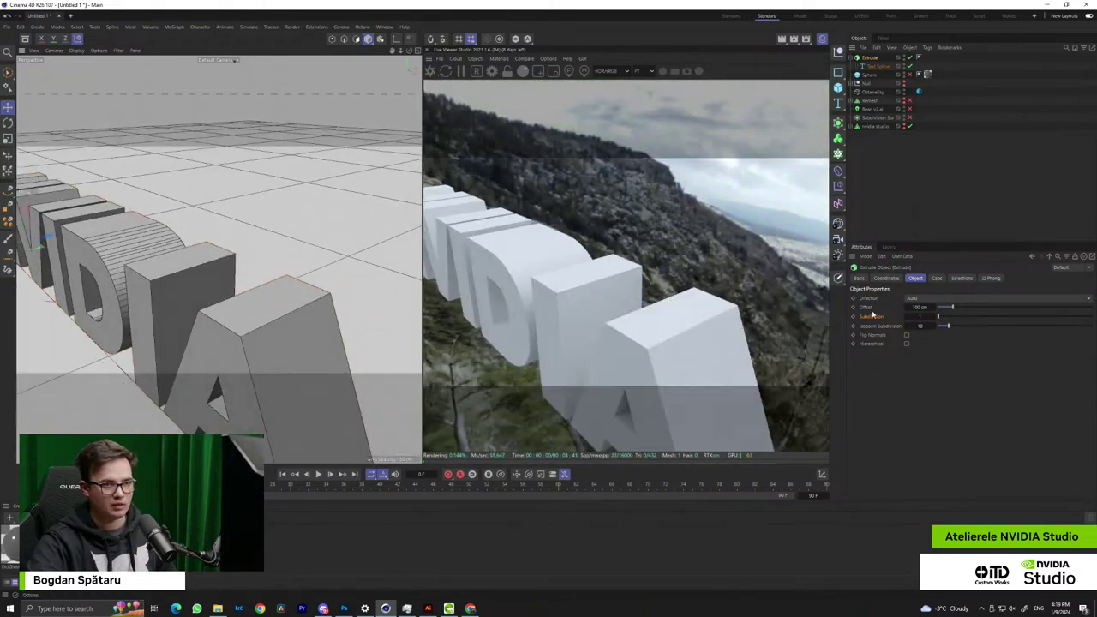
{"action": "left_click", "coordinate": [918, 306]}
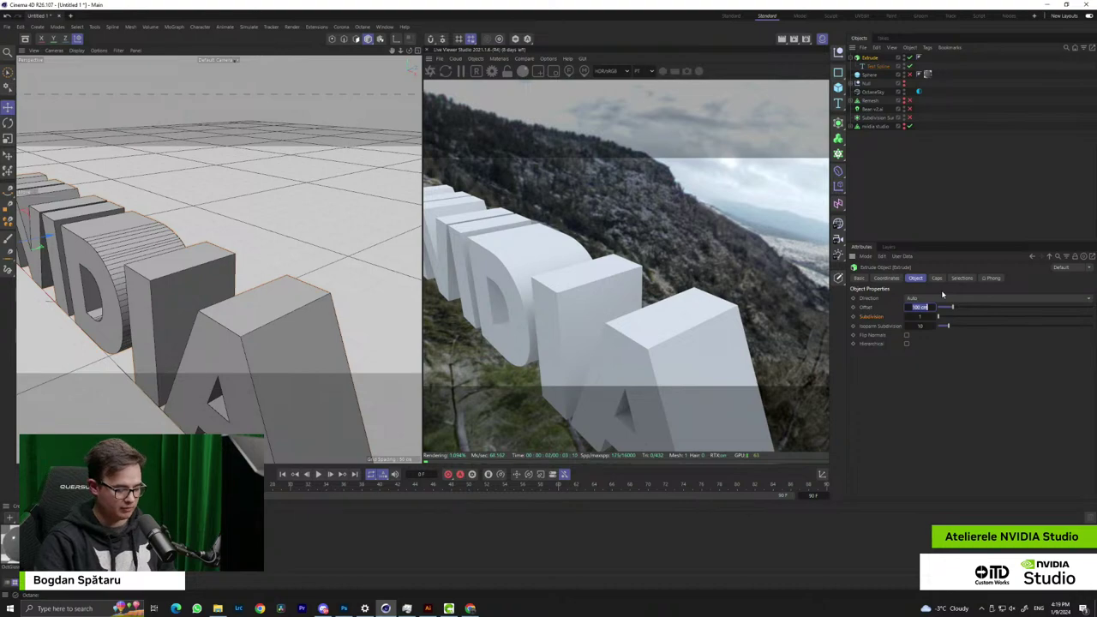
{"action": "type", "text": "30"}
{"action": "key", "text": "Return"}
{"action": "left_click_drag", "start_coordinate": [288, 285], "coordinate": [270, 235], "text": "alt"}
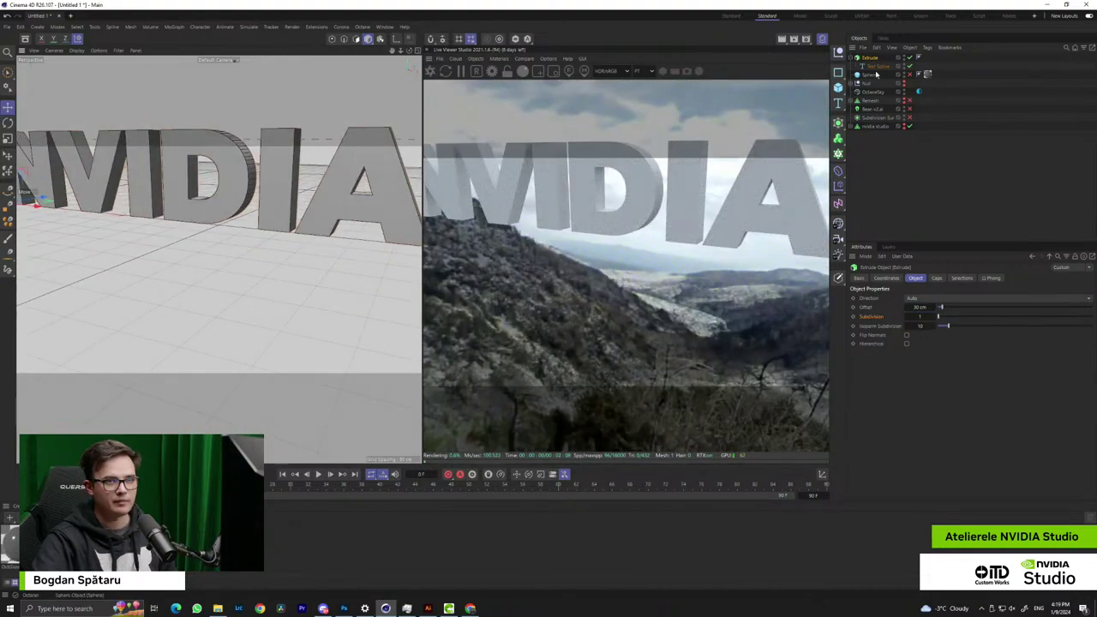
Set the text spline's alignment to Middle and frame the centred lettering in the viewport
{"action": "left_click", "coordinate": [873, 67]}
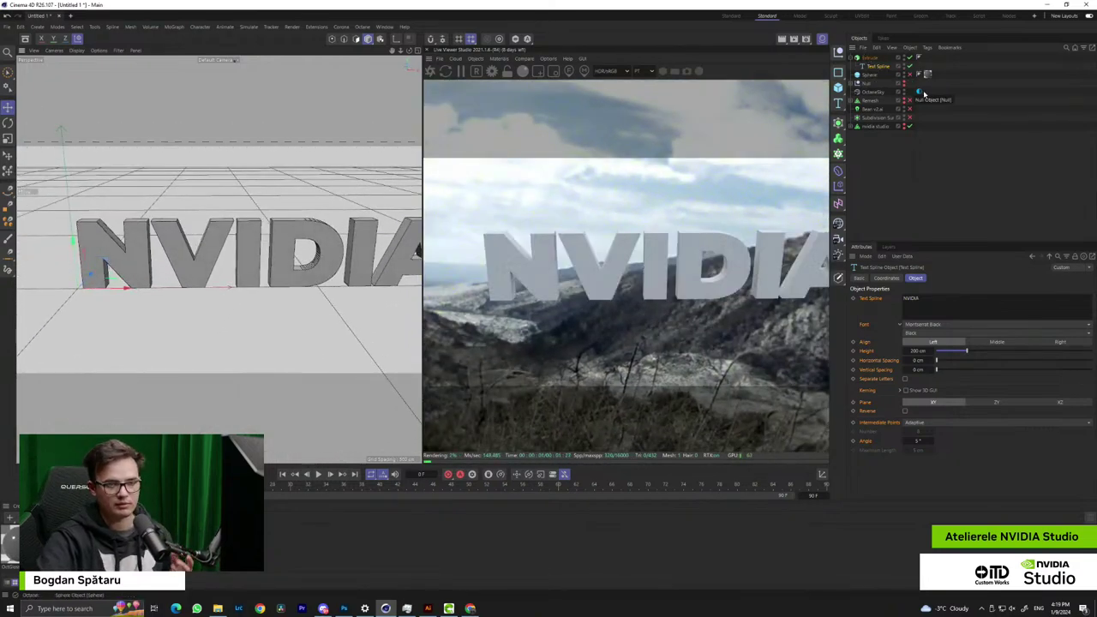
{"action": "left_click", "coordinate": [1000, 343]}
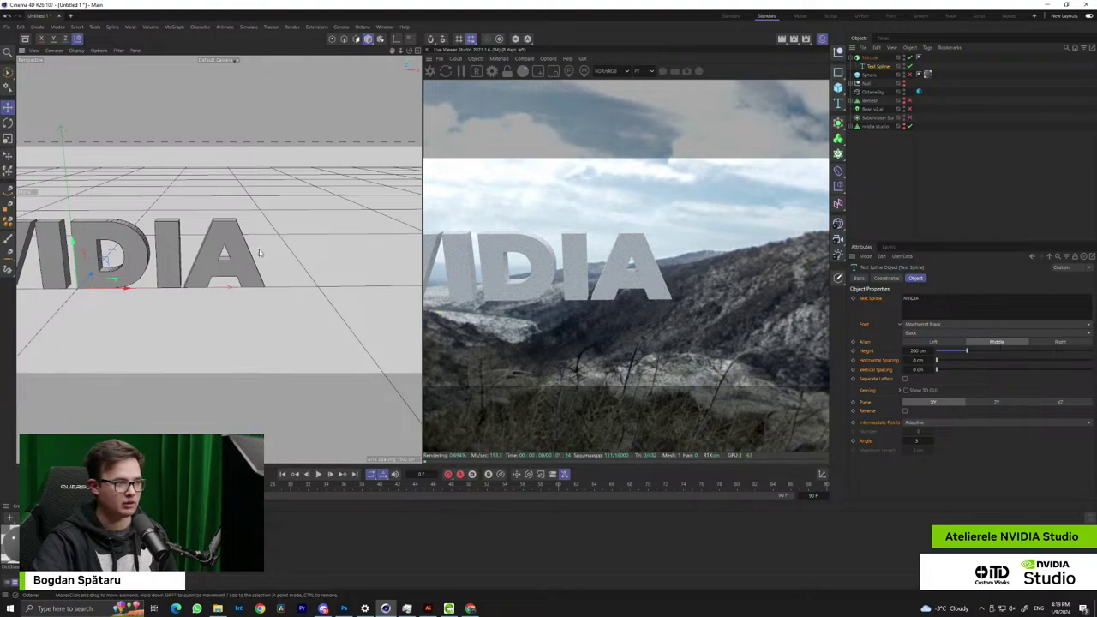
{"action": "middle_click_drag", "start_coordinate": [266, 252], "coordinate": [347, 295], "text": "alt"}
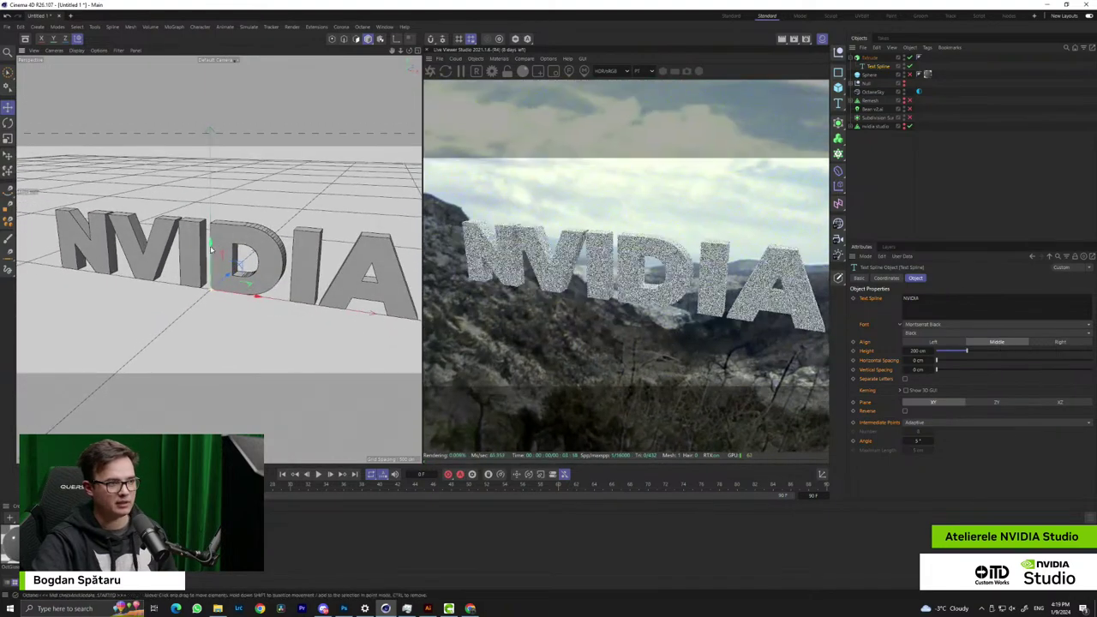
{"action": "scroll", "coordinate": [200, 253], "scroll_direction": "up", "scroll_amount": 6}
{"action": "scroll", "coordinate": [200, 254], "scroll_direction": "down", "scroll_amount": 4}
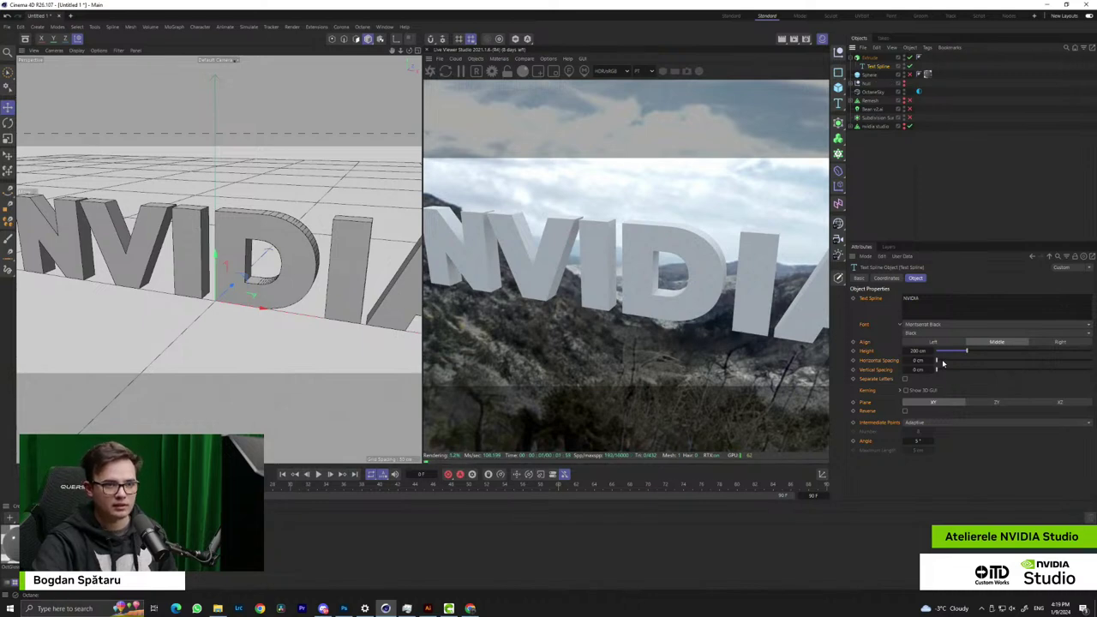
Add a round bevel of about 2.33 cm to the extrusion's caps and raise its segments to 4
{"action": "left_click", "coordinate": [870, 57]}
{"action": "left_click", "coordinate": [935, 278]}
{"action": "left_click_drag", "start_coordinate": [933, 349], "coordinate": [936, 349]}
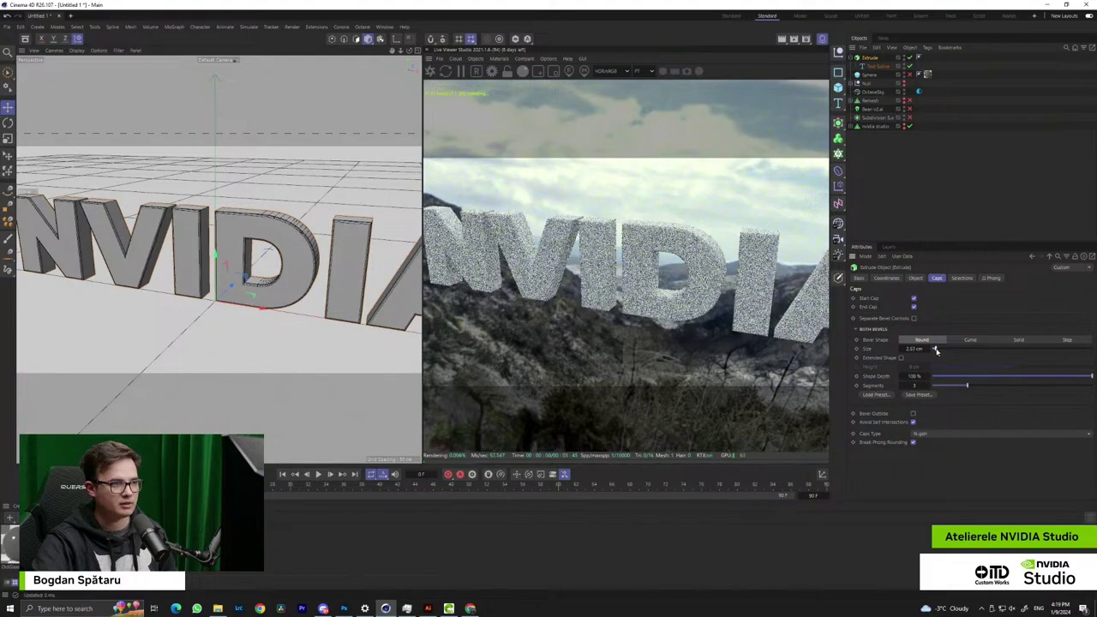
{"action": "right_click_drag", "start_coordinate": [285, 240], "coordinate": [356, 233], "text": "alt"}
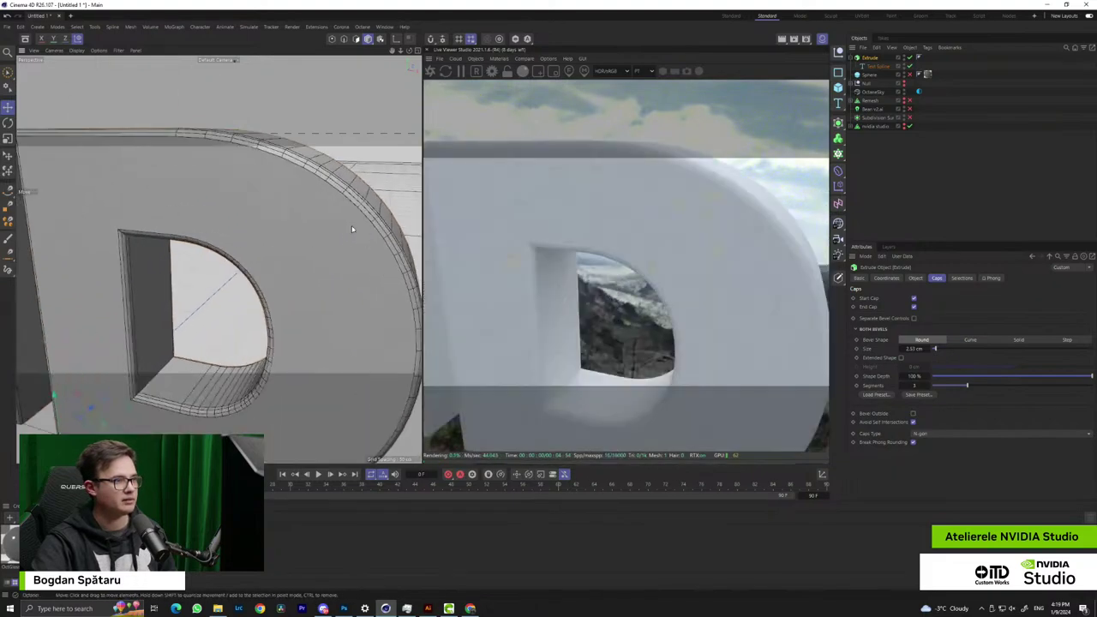
{"action": "left_click_drag", "start_coordinate": [353, 227], "coordinate": [318, 225], "text": "alt"}
{"action": "mouse_move", "coordinate": [233, 255]}
{"action": "left_mouse_down", "text": "alt"}
{"action": "mouse_move", "coordinate": [209, 245]}
{"action": "mouse_move", "coordinate": [223, 247]}
{"action": "left_mouse_up", "text": "alt"}
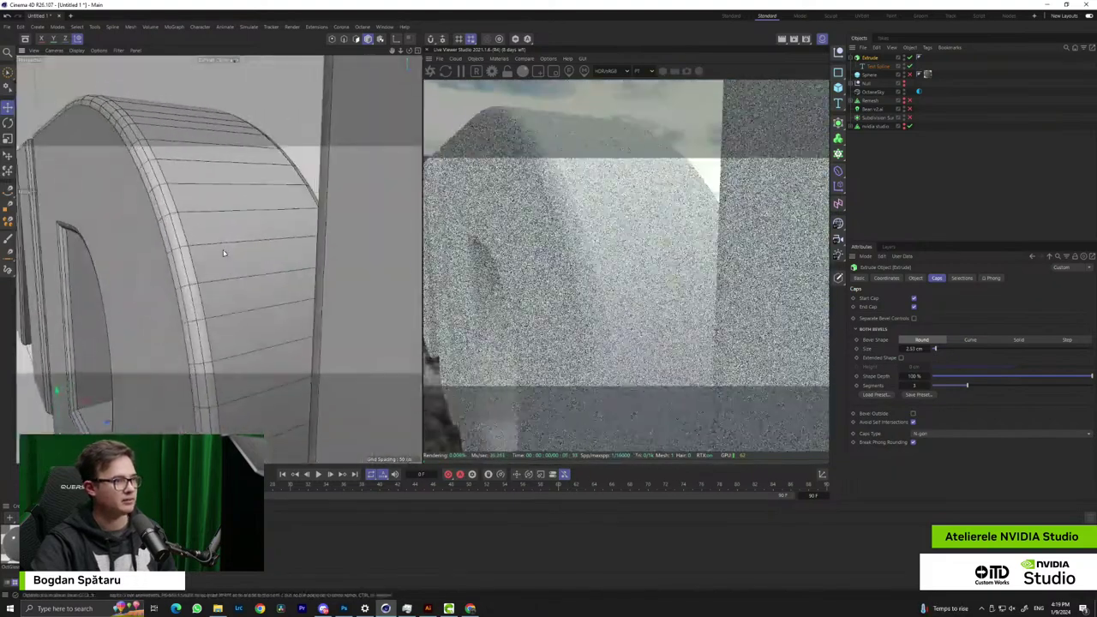
{"action": "left_click_drag", "start_coordinate": [976, 388], "coordinate": [982, 387]}
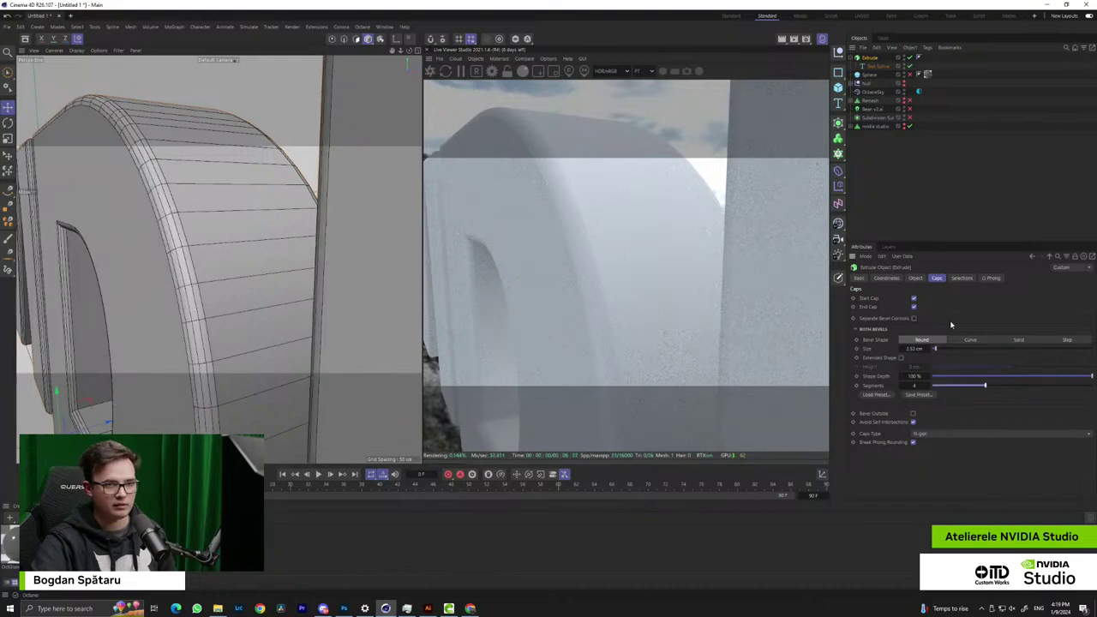
Raise the extrusion's subdivision to 15 and frame the whole NVIDIA word from the front
{"action": "left_click", "coordinate": [915, 277]}
{"action": "left_click_drag", "start_coordinate": [951, 320], "coordinate": [958, 317]}
{"action": "scroll", "coordinate": [348, 211], "scroll_direction": "down", "scroll_amount": 5}
{"action": "left_click_drag", "start_coordinate": [262, 241], "coordinate": [347, 225], "text": "alt"}
{"action": "left_click_drag", "start_coordinate": [257, 330], "coordinate": [312, 300], "text": "alt"}
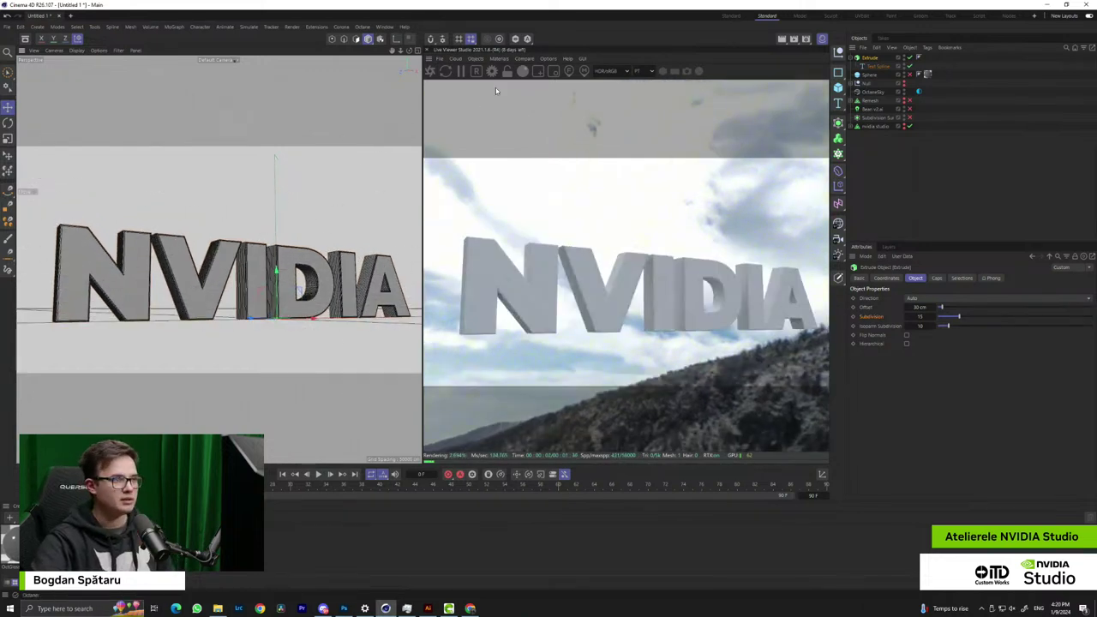
Create a new Octane Metallic material and apply it to the extruded NVIDIA text
{"action": "left_click", "coordinate": [50, 546]}
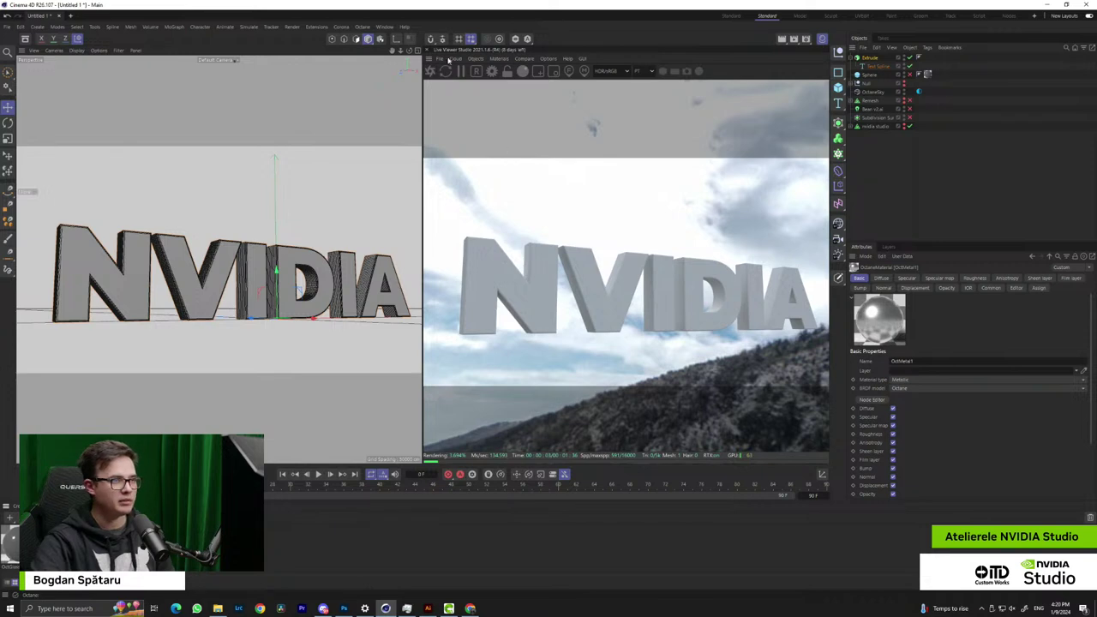
{"action": "left_click", "coordinate": [498, 58]}
{"action": "mouse_move", "coordinate": [514, 102]}
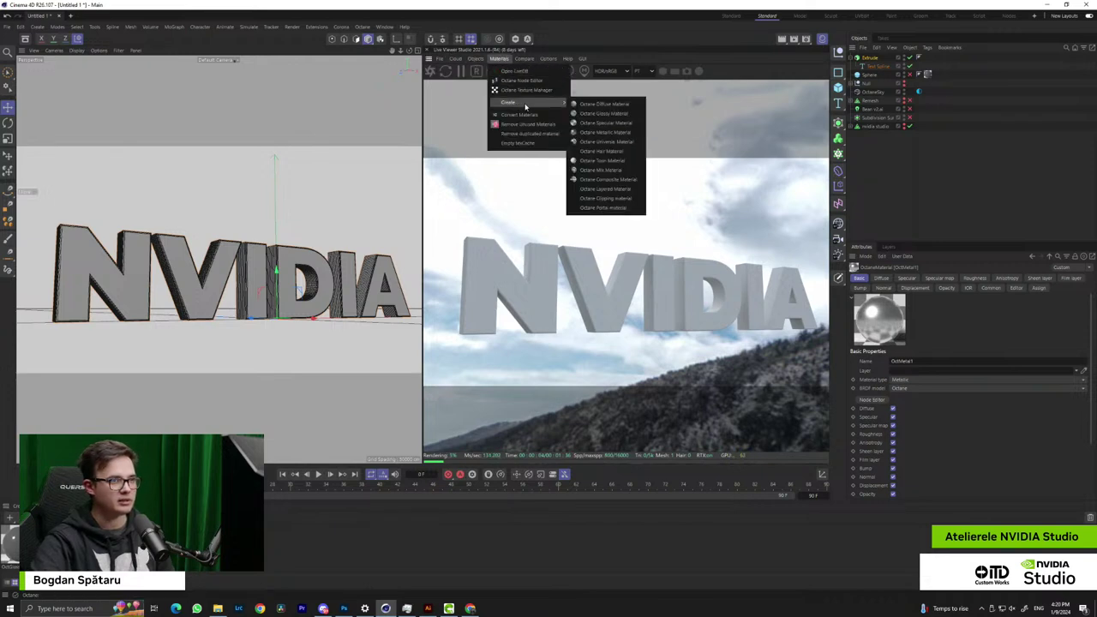
{"action": "left_click", "coordinate": [610, 132]}
{"action": "left_click_drag", "start_coordinate": [83, 377], "coordinate": [221, 288]}
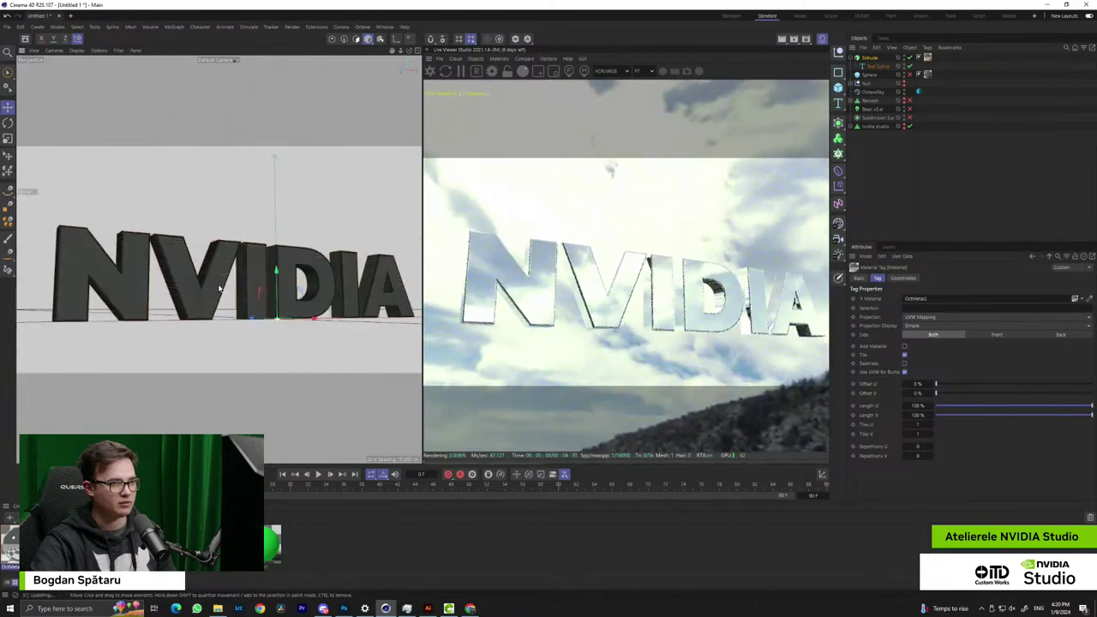
Import the 4K scratched metal imperfection image into the new metal's node graph and connect it to Roughness
{"action": "left_click", "coordinate": [15, 544]}
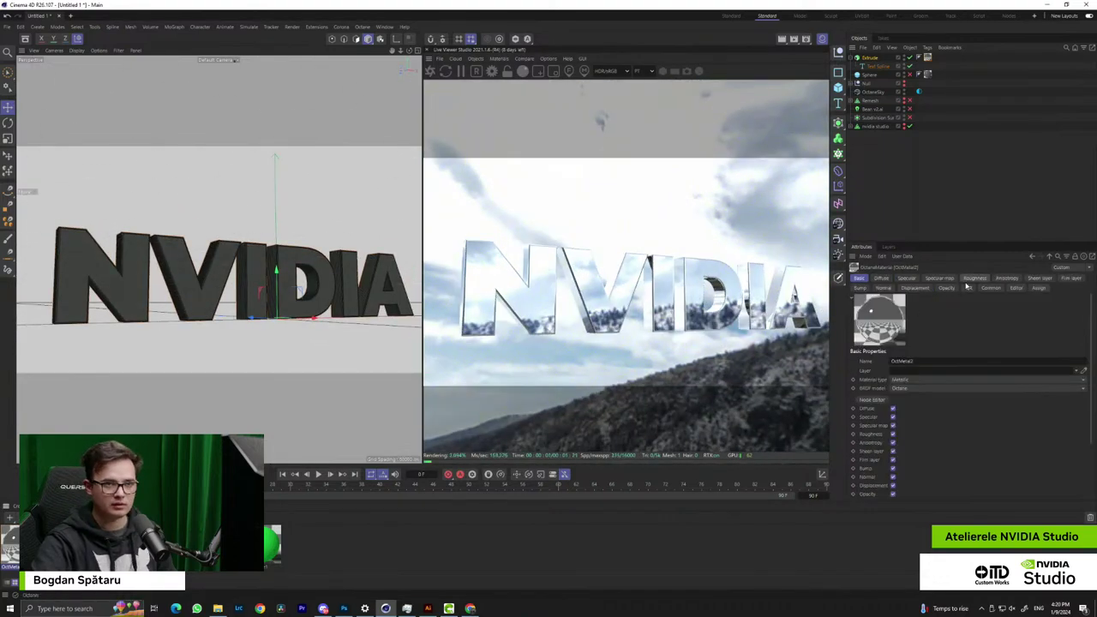
{"action": "left_click", "coordinate": [974, 278]}
{"action": "left_click", "coordinate": [861, 280]}
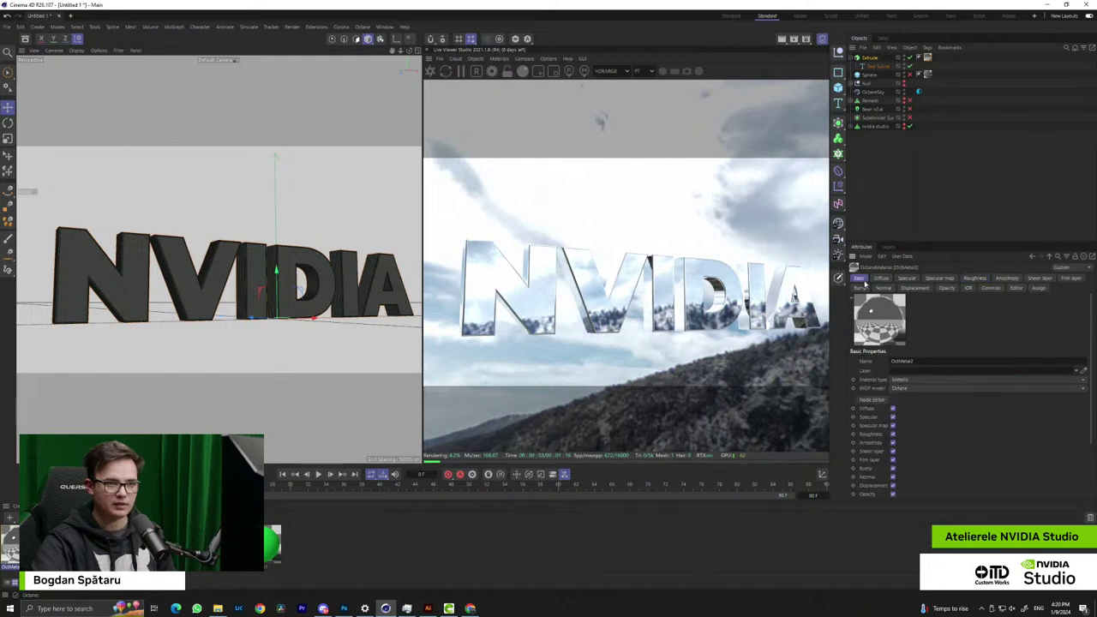
{"action": "left_click", "coordinate": [875, 401]}
{"action": "left_click_drag", "start_coordinate": [318, 237], "coordinate": [508, 236]}
{"action": "mouse_move", "coordinate": [213, 314]}
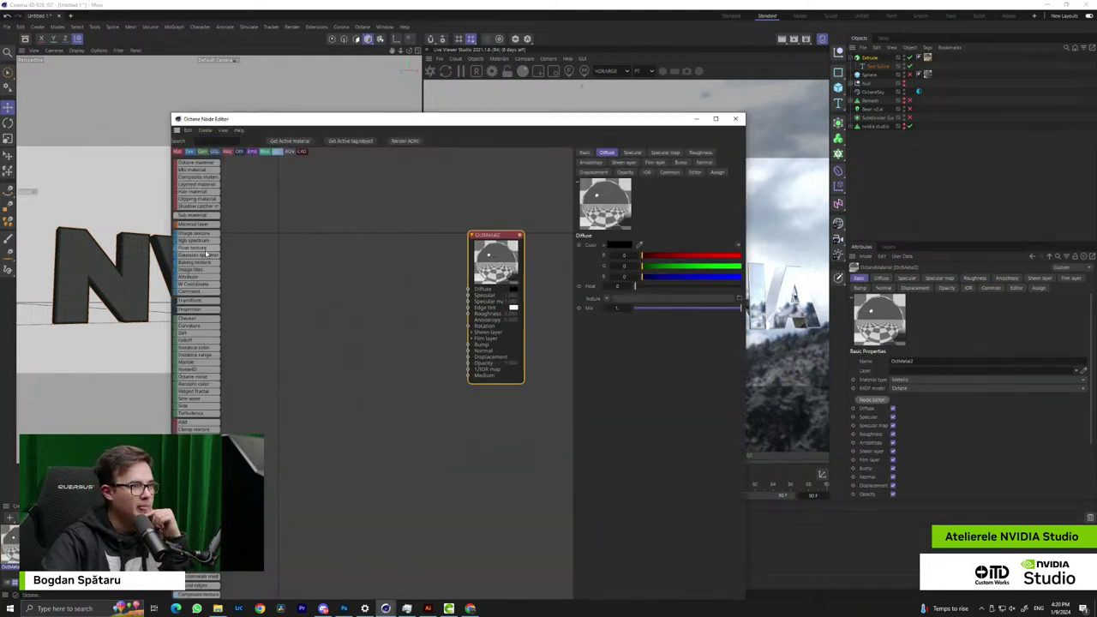
{"action": "left_click_drag", "start_coordinate": [1, 205], "coordinate": [397, 321]}
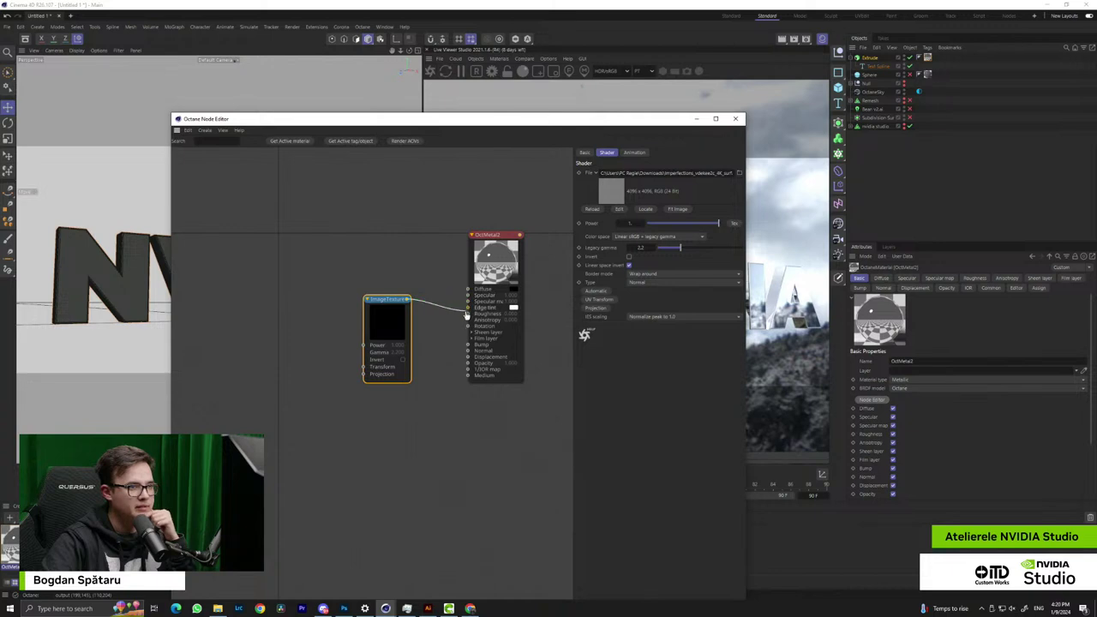
{"action": "left_click_drag", "start_coordinate": [469, 317], "coordinate": [468, 314]}
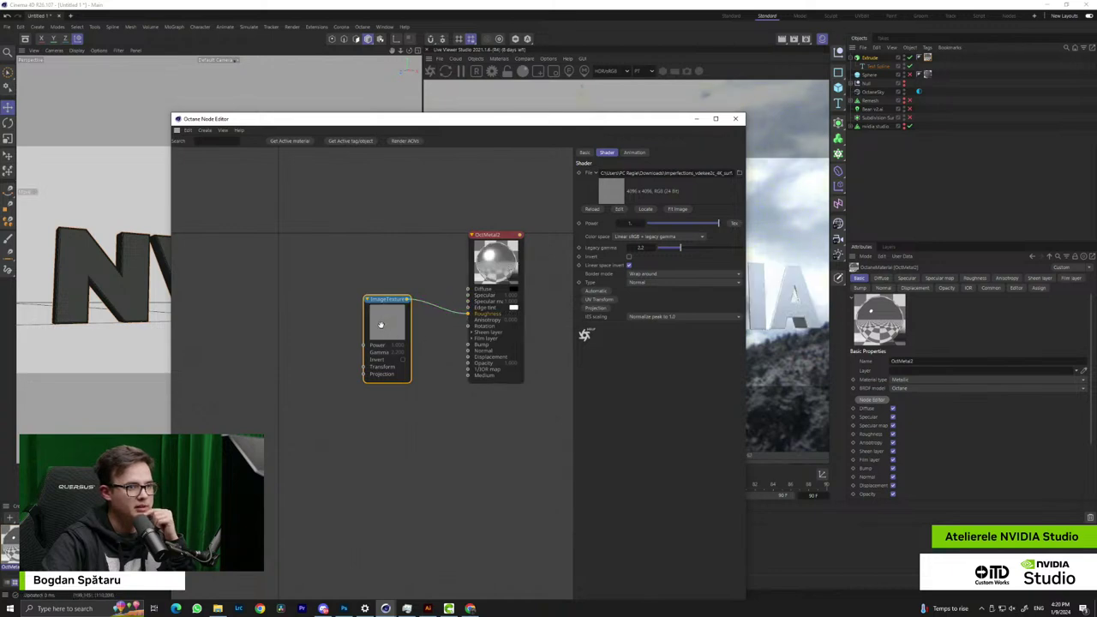
Try the scratched metal image as the material's Bump map as well and inspect the letters up close
{"action": "left_click_drag", "start_coordinate": [567, 122], "coordinate": [417, 182]}
{"action": "left_click_drag", "start_coordinate": [275, 409], "coordinate": [193, 375]}
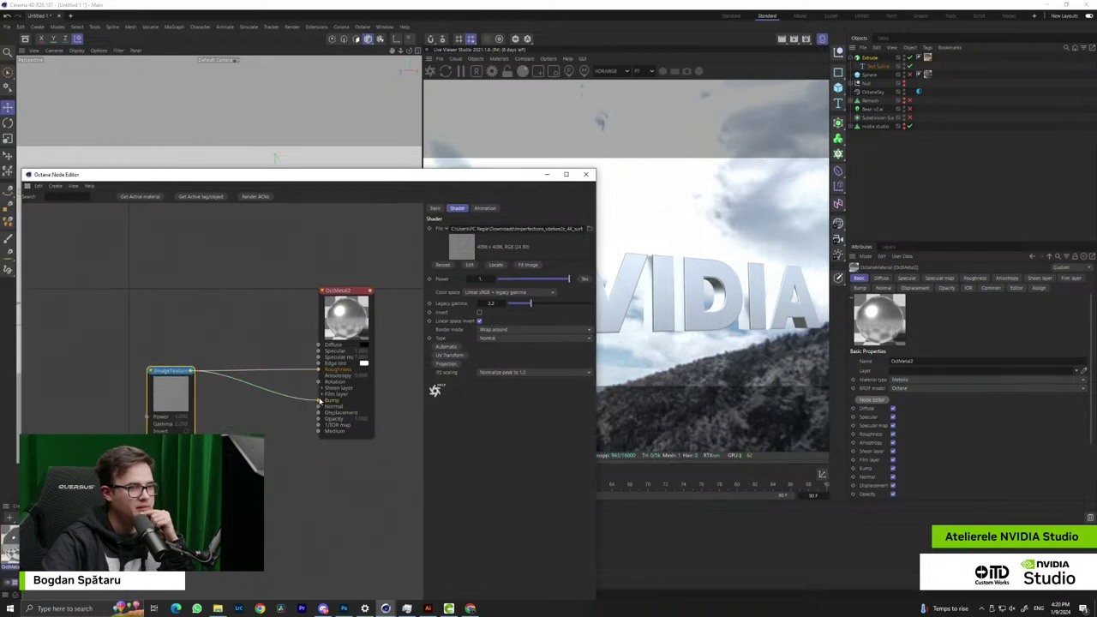
{"action": "left_click_drag", "start_coordinate": [320, 401], "coordinate": [319, 401]}
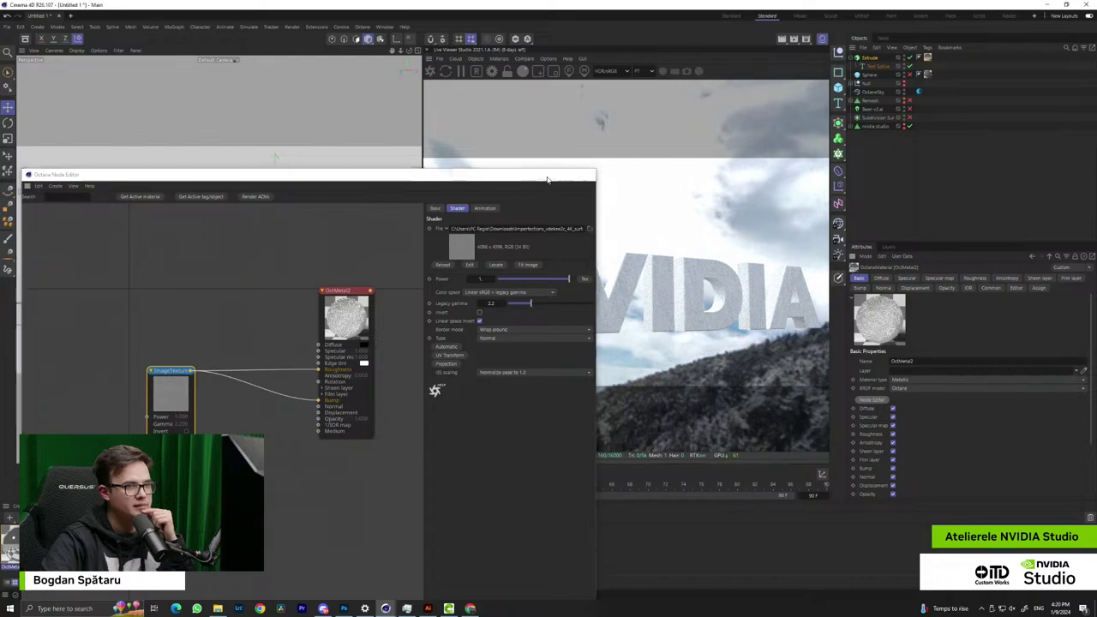
{"action": "left_click", "coordinate": [547, 174]}
{"action": "scroll", "coordinate": [247, 264], "scroll_direction": "up", "scroll_amount": 6}
{"action": "scroll", "coordinate": [248, 263], "scroll_direction": "up", "scroll_amount": 8}
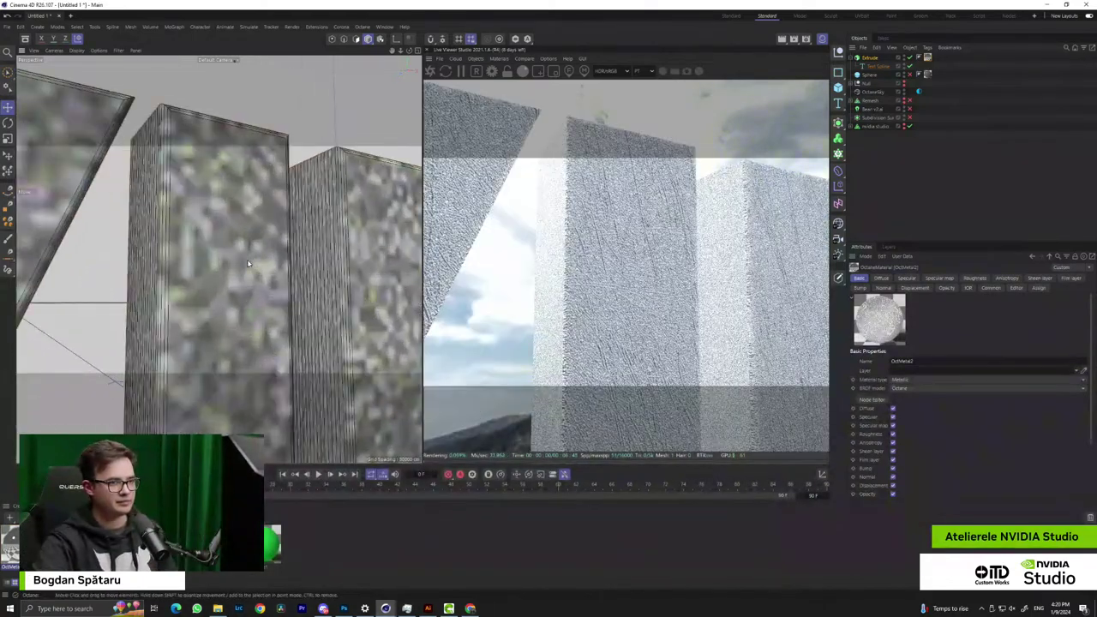
{"action": "scroll", "coordinate": [220, 308], "scroll_direction": "down", "scroll_amount": 10}
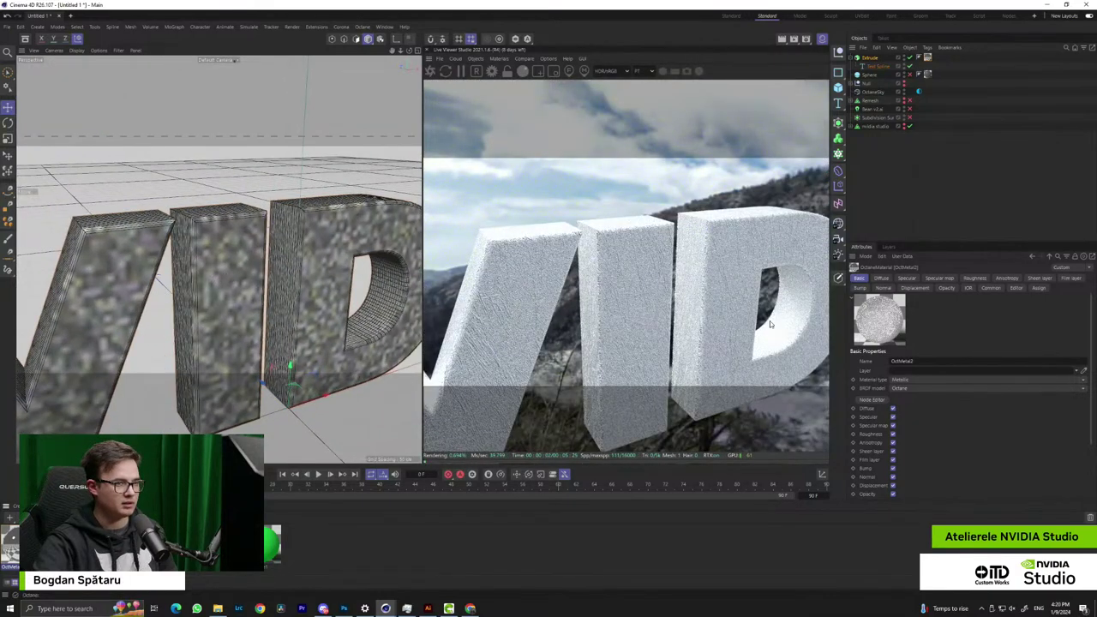
Disconnect the image texture from the material's Bump input and examine the roughness scratches on the letters
{"action": "left_click", "coordinate": [880, 400]}
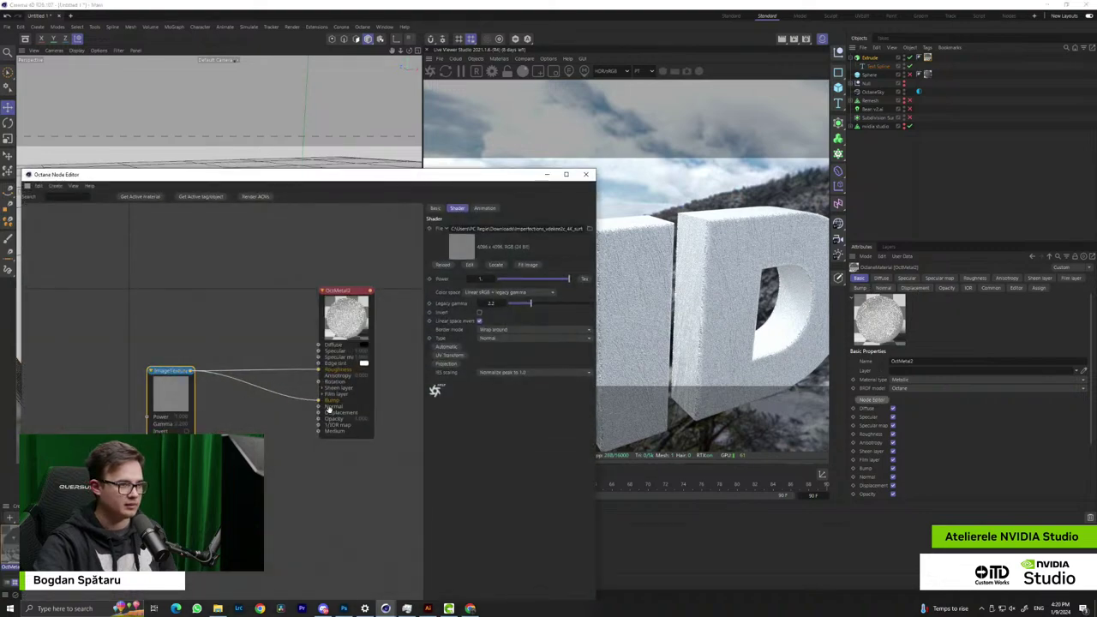
{"action": "left_click_drag", "start_coordinate": [319, 400], "coordinate": [282, 411]}
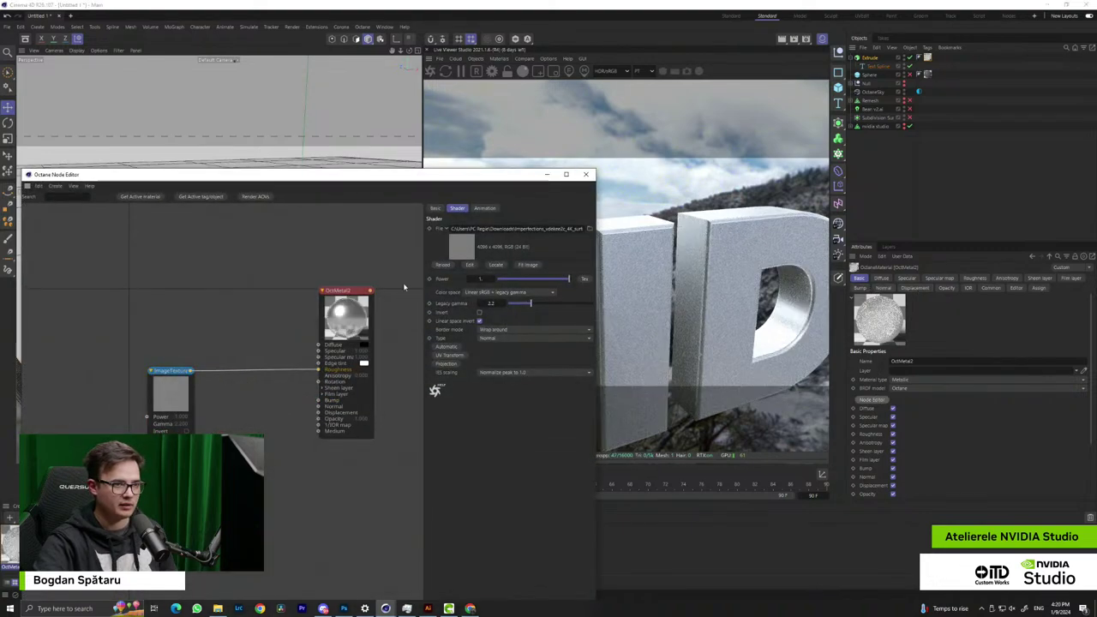
{"action": "left_click", "coordinate": [547, 175]}
{"action": "scroll", "coordinate": [343, 260], "scroll_direction": "up", "scroll_amount": 6}
{"action": "left_click_drag", "start_coordinate": [339, 266], "coordinate": [205, 294], "text": "alt"}
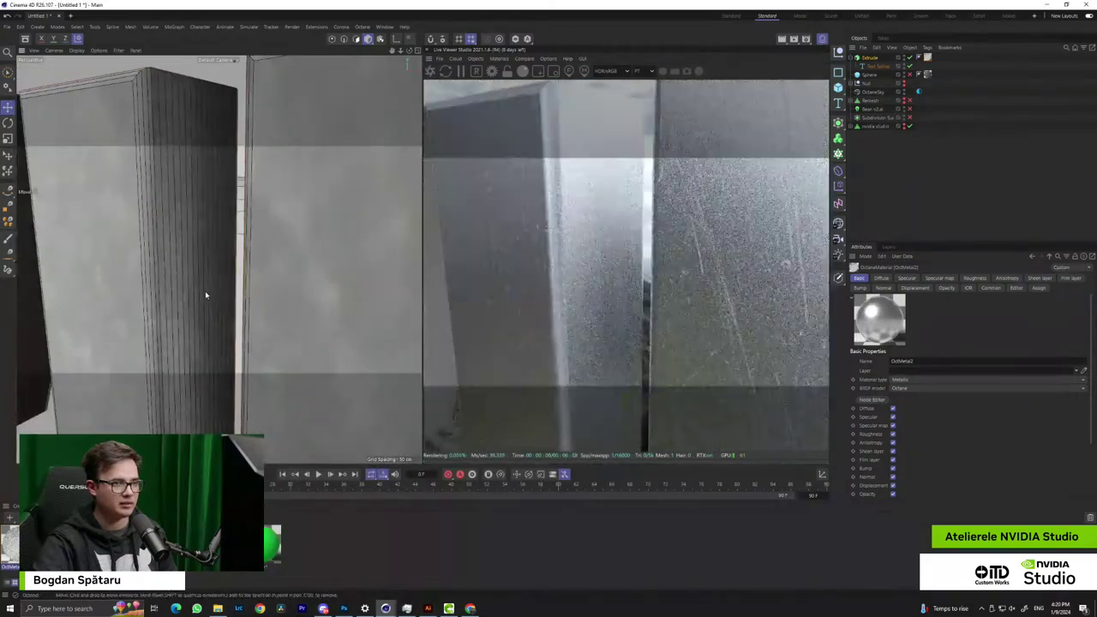
{"action": "right_click_drag", "start_coordinate": [253, 280], "coordinate": [196, 297], "text": "alt"}
{"action": "left_click_drag", "start_coordinate": [307, 303], "coordinate": [241, 289], "text": "alt"}
{"action": "right_click_drag", "start_coordinate": [241, 289], "coordinate": [219, 293], "text": "alt"}
{"action": "left_click", "coordinate": [974, 278]}
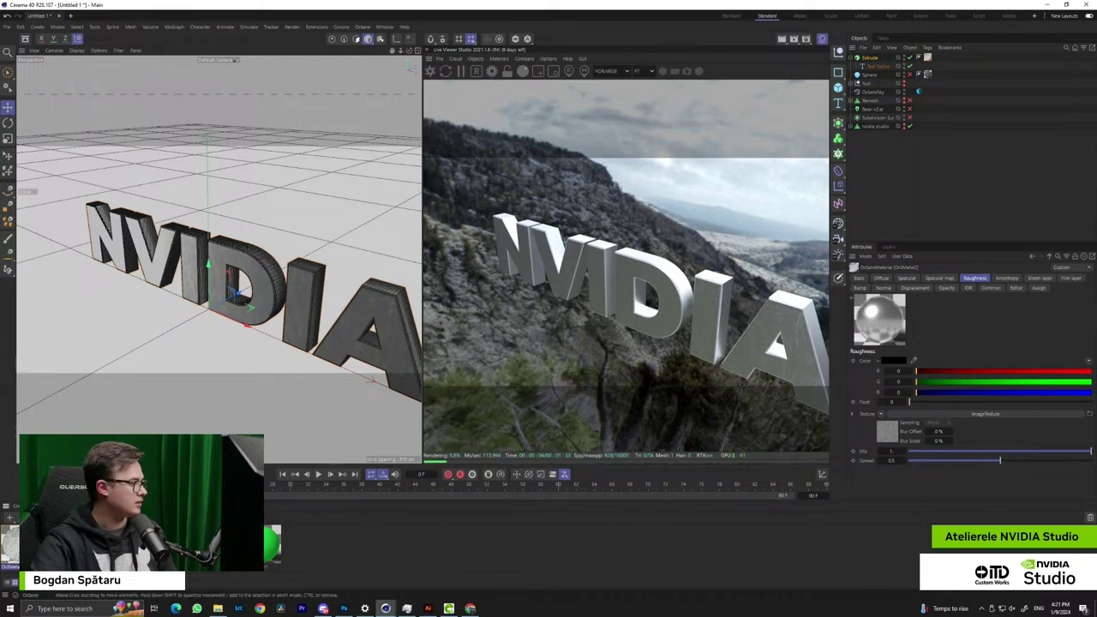
Switch to Quixel Megascans in the browser and download the Grunge surface from the Damage imperfections at 4K resolution
{"action": "left_click", "coordinate": [470, 609]}
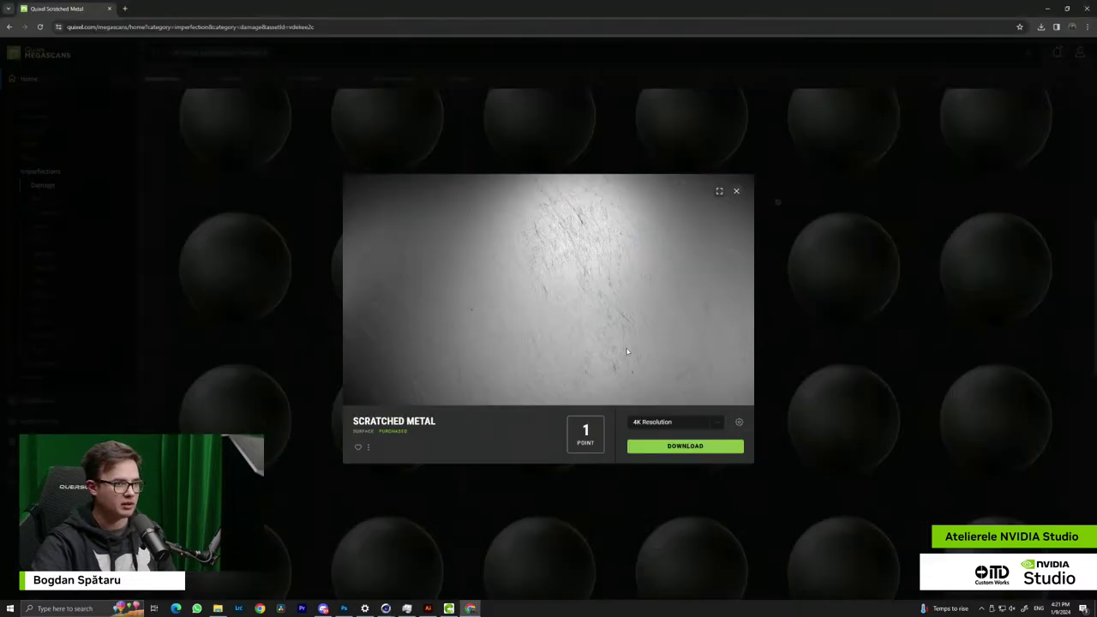
{"action": "left_click", "coordinate": [286, 335]}
{"action": "scroll", "coordinate": [289, 328], "scroll_direction": "down", "scroll_amount": 5}
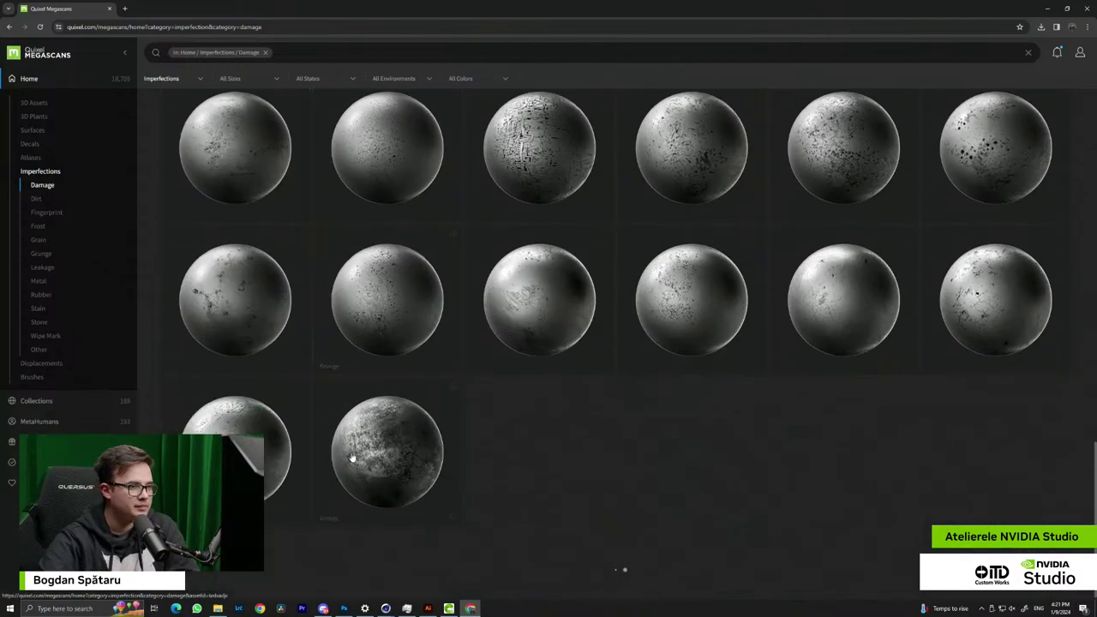
{"action": "left_click", "coordinate": [412, 470]}
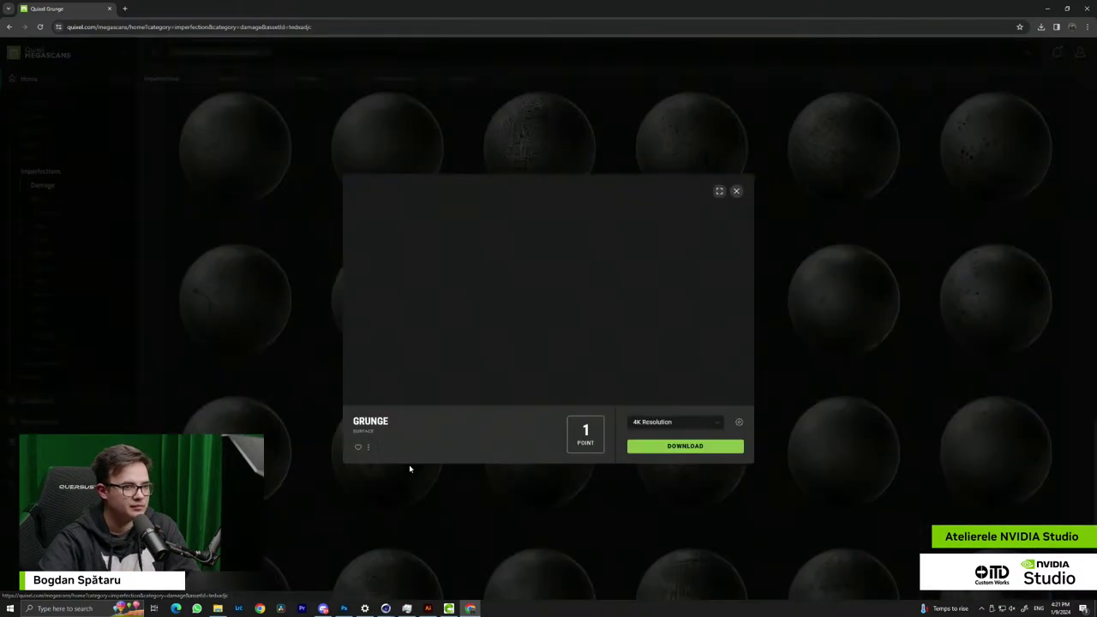
{"action": "left_click", "coordinate": [678, 451]}
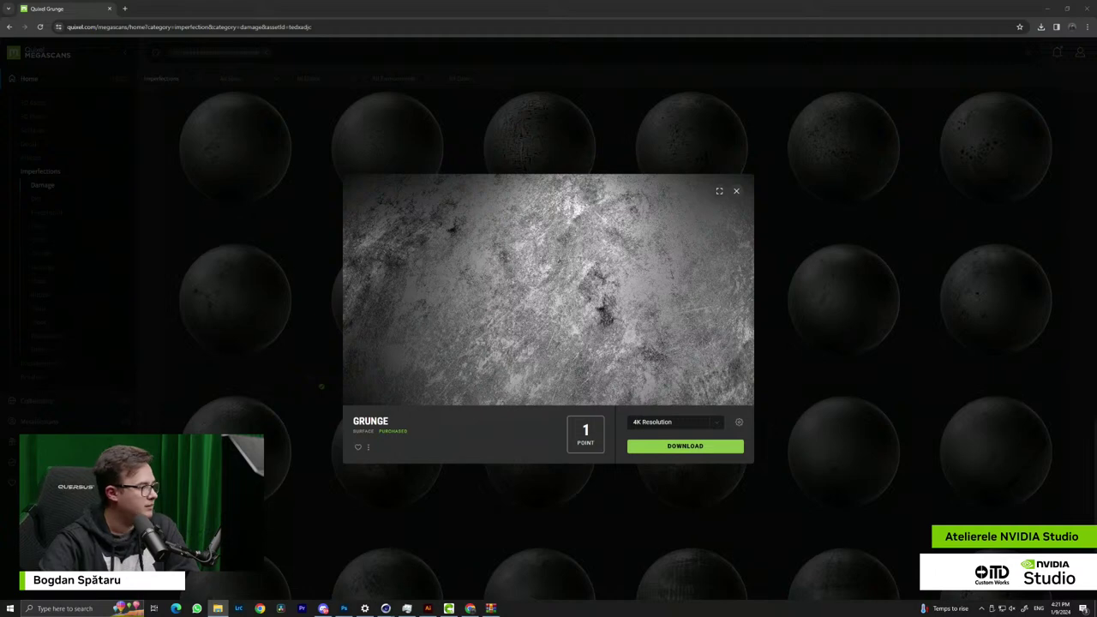
{"action": "mouse_move", "coordinate": [385, 608]}
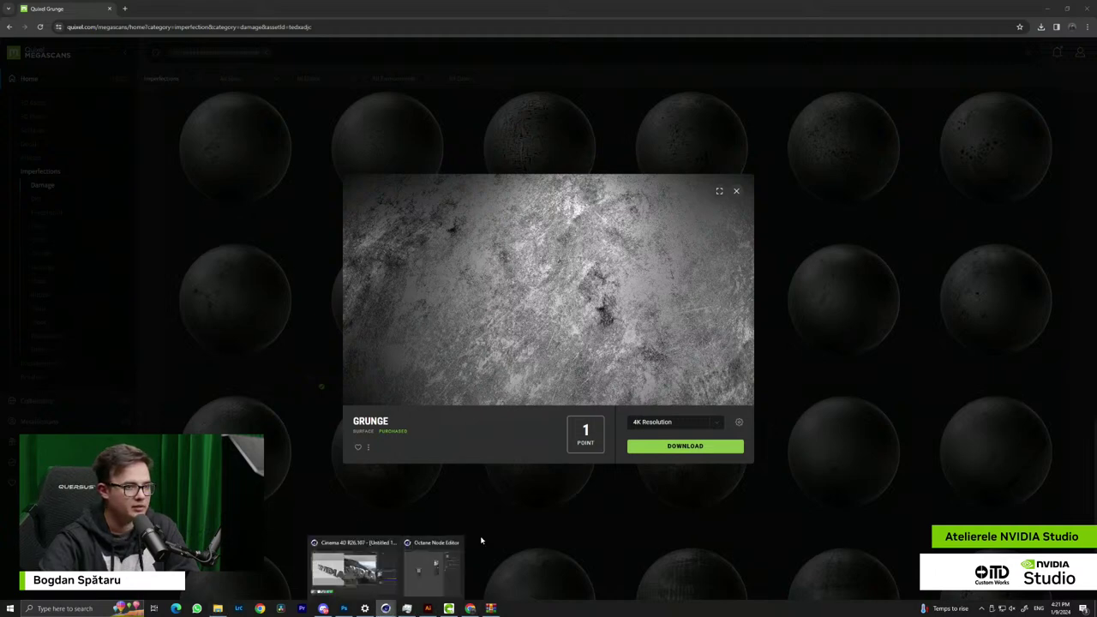
In the Octane Node Editor, connect the grunge image texture to the metal's Diffuse and Specular inputs and inspect the NVIDIA letters up close
{"action": "left_click", "coordinate": [435, 562]}
{"action": "left_click_drag", "start_coordinate": [164, 166], "coordinate": [194, 332]}
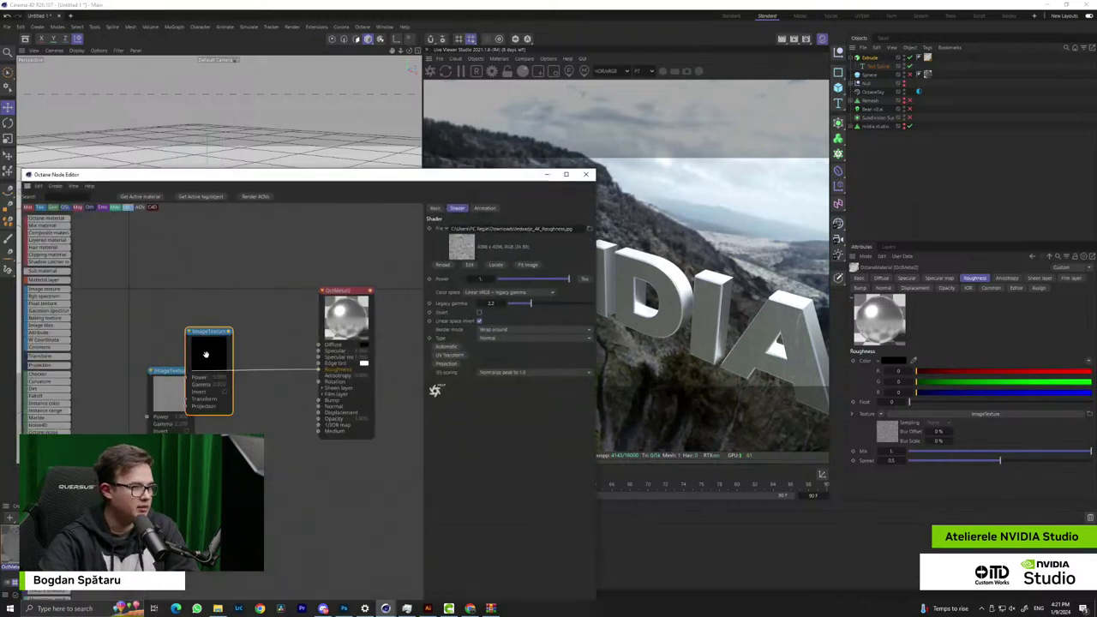
{"action": "key", "text": "Delete"}
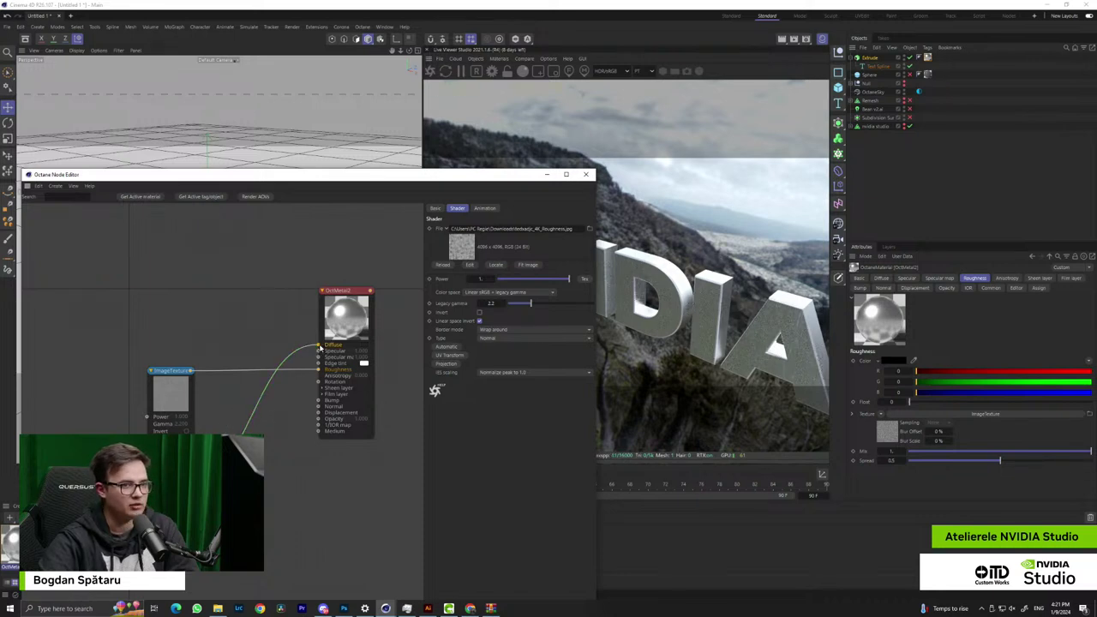
{"action": "left_click_drag", "start_coordinate": [182, 485], "coordinate": [169, 262]}
{"action": "left_click_drag", "start_coordinate": [321, 344], "coordinate": [319, 350]}
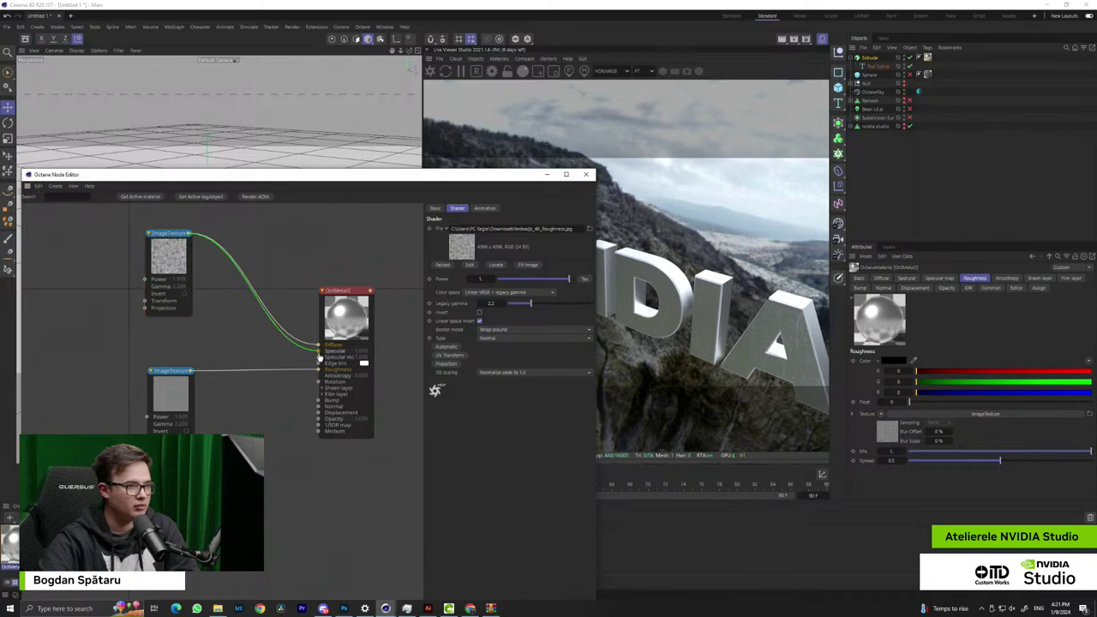
{"action": "left_click", "coordinate": [545, 174]}
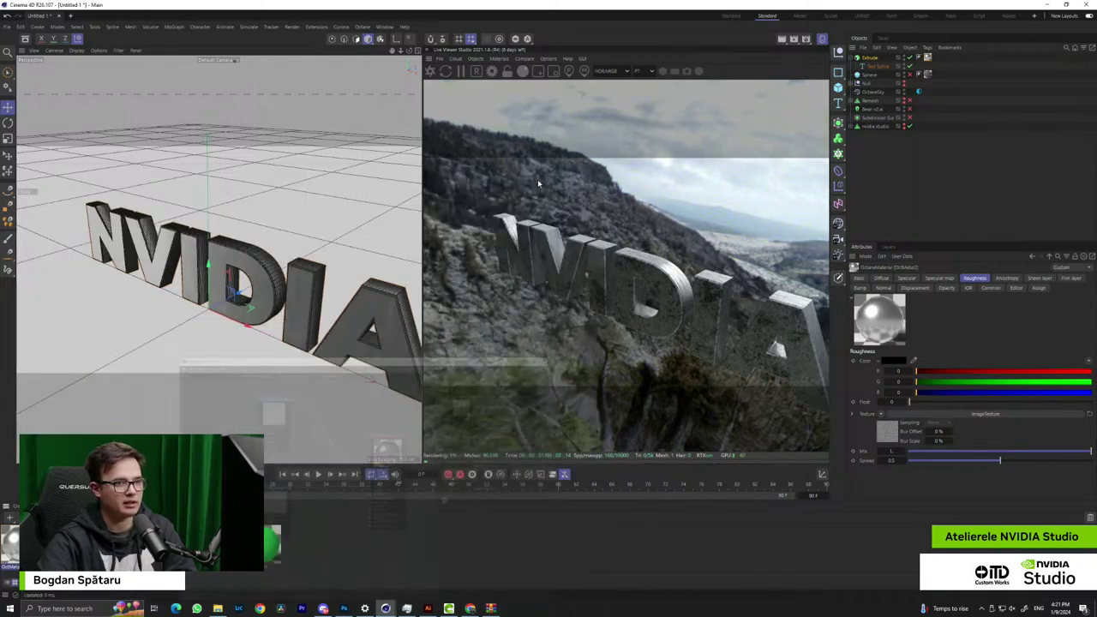
{"action": "scroll", "coordinate": [297, 322], "scroll_direction": "up", "scroll_amount": 7}
{"action": "left_click_drag", "start_coordinate": [297, 328], "coordinate": [258, 320], "text": "alt"}
{"action": "scroll", "coordinate": [279, 283], "scroll_direction": "down", "scroll_amount": 7}
{"action": "scroll", "coordinate": [257, 322], "scroll_direction": "up", "scroll_amount": 10}
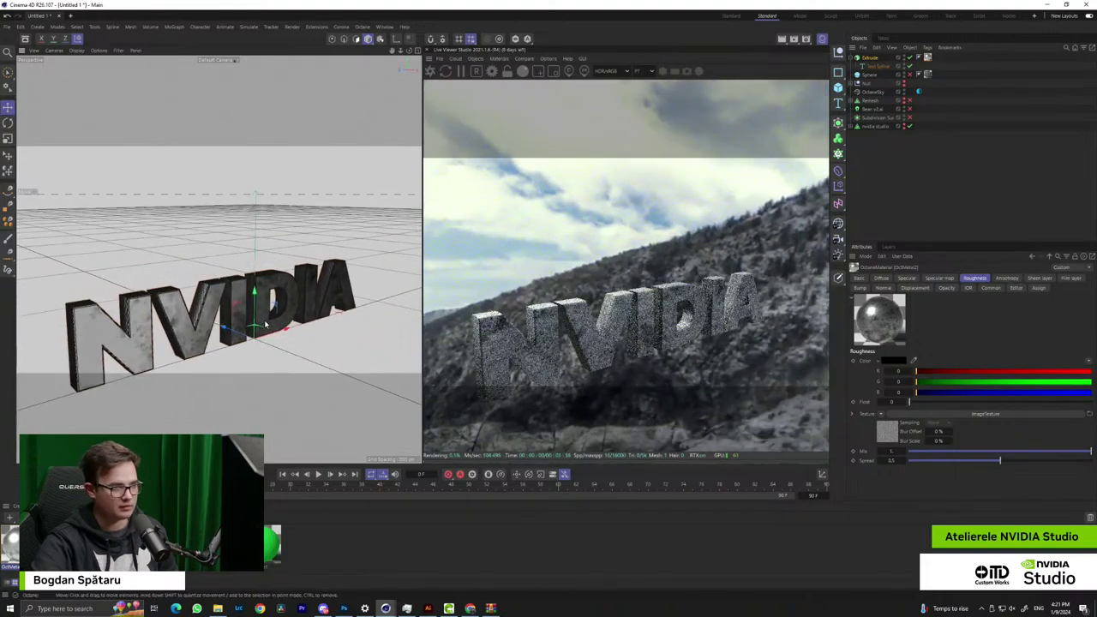
{"action": "scroll", "coordinate": [255, 302], "scroll_direction": "down", "scroll_amount": 10}
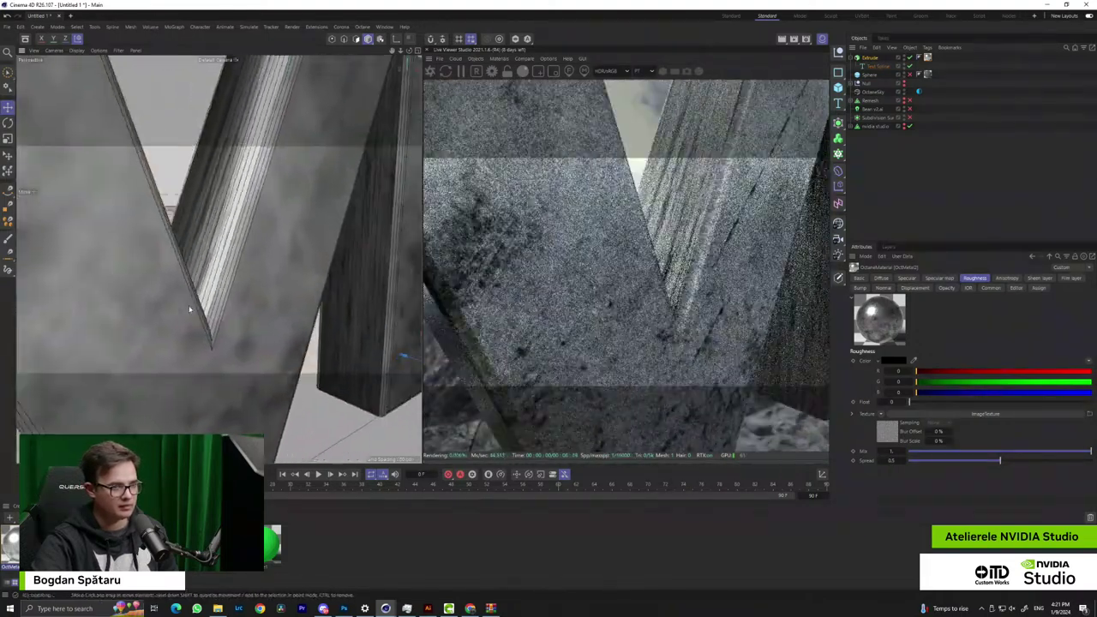
Compare Cylindrical, Spherical and Flat projections on the extruded text's material tag before setting the projection to Cubic
{"action": "left_click", "coordinate": [928, 58]}
{"action": "left_click", "coordinate": [934, 318]}
{"action": "left_click", "coordinate": [936, 339]}
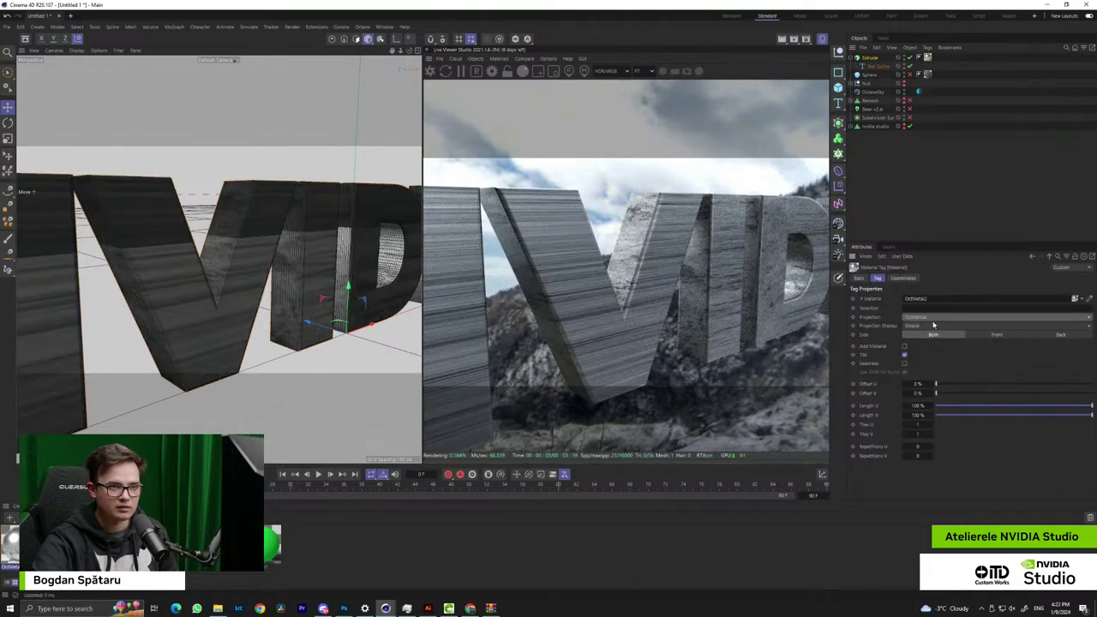
{"action": "left_click", "coordinate": [923, 318]}
{"action": "left_click", "coordinate": [933, 334]}
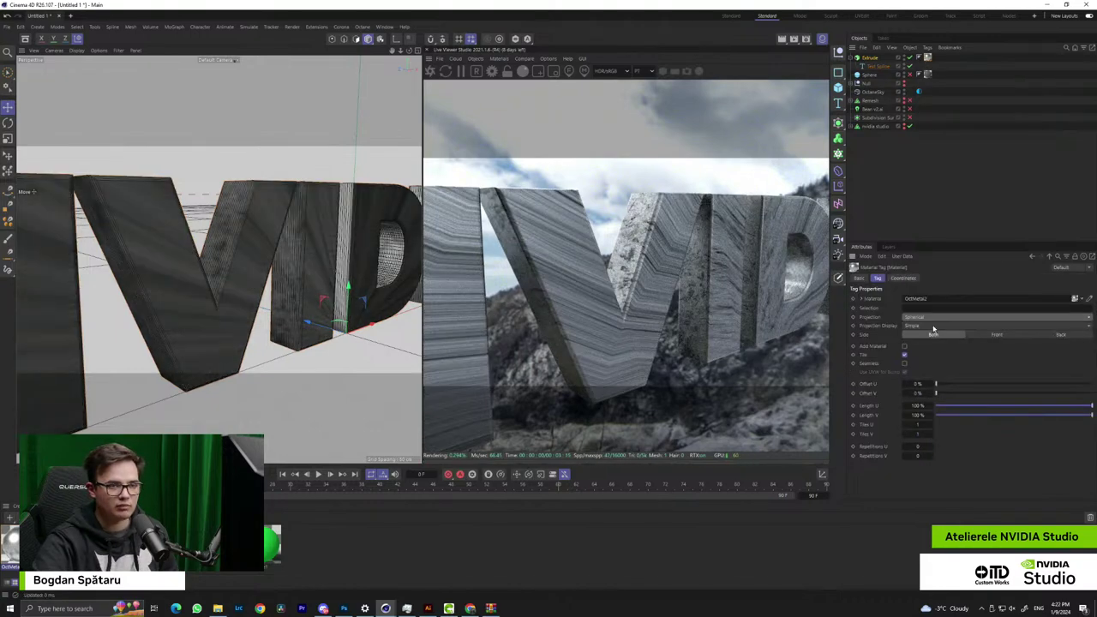
{"action": "left_click", "coordinate": [933, 319]}
{"action": "left_click", "coordinate": [926, 349]}
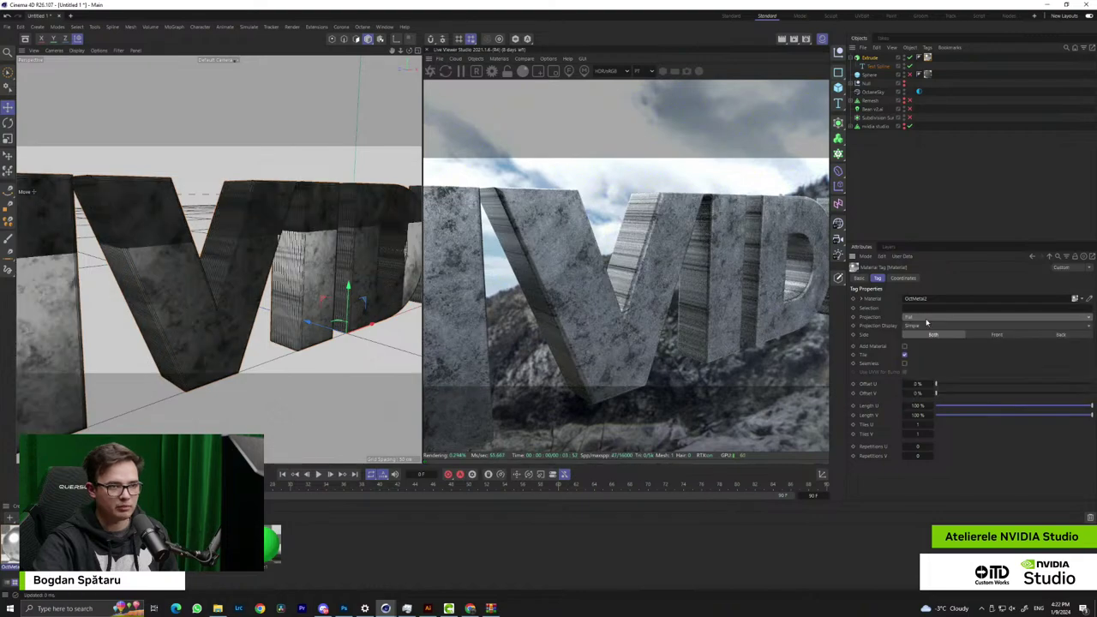
{"action": "left_click", "coordinate": [926, 319]}
{"action": "left_click", "coordinate": [933, 357]}
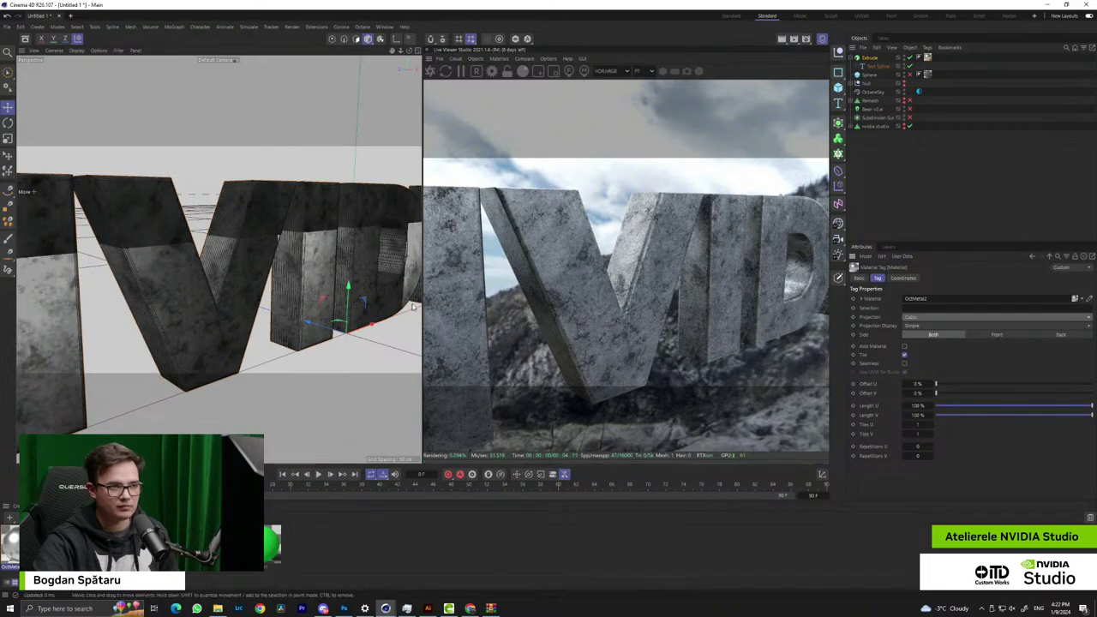
{"action": "scroll", "coordinate": [412, 306], "scroll_direction": "down", "scroll_amount": 5}
{"action": "left_click_drag", "start_coordinate": [209, 296], "coordinate": [185, 278], "text": "alt"}
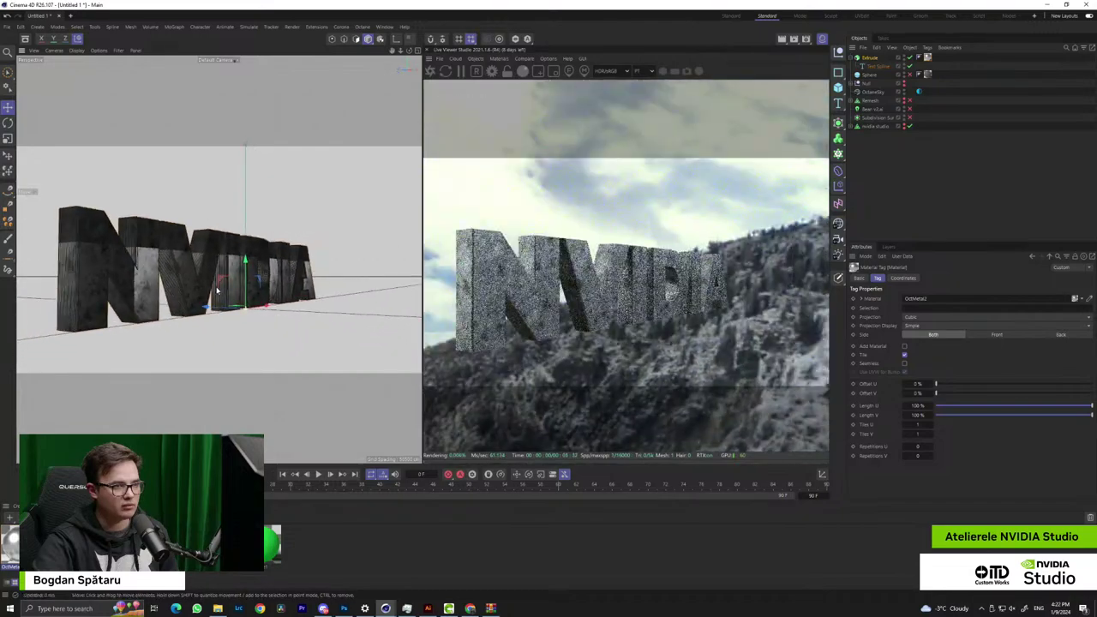
{"action": "scroll", "coordinate": [183, 287], "scroll_direction": "up", "scroll_amount": 5}
{"action": "scroll", "coordinate": [183, 287], "scroll_direction": "down", "scroll_amount": 3}
{"action": "mouse_move", "coordinate": [263, 288]}
{"action": "left_mouse_down", "text": "alt"}
{"action": "mouse_move", "coordinate": [79, 306]}
{"action": "mouse_move", "coordinate": [164, 315]}
{"action": "mouse_move", "coordinate": [396, 293]}
{"action": "mouse_move", "coordinate": [269, 307]}
{"action": "left_mouse_up", "text": "alt"}
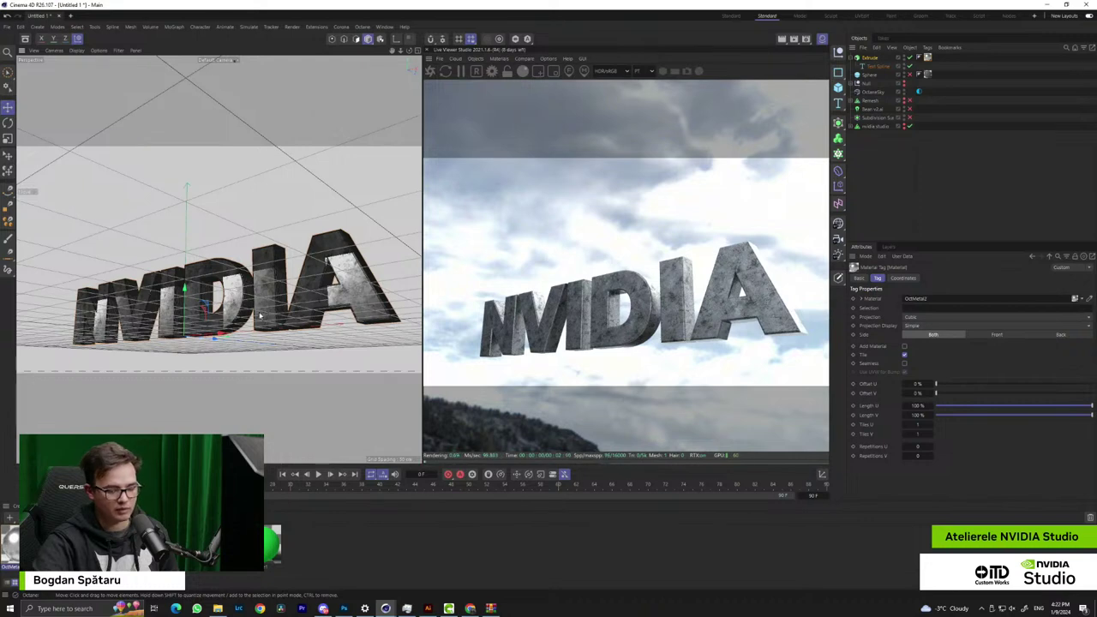
Switch to Quixel Megascans in the browser and examine the Surfaces, 3D Plants and 3D Assets categories
{"action": "left_click", "coordinate": [470, 608]}
{"action": "left_click", "coordinate": [334, 161]}
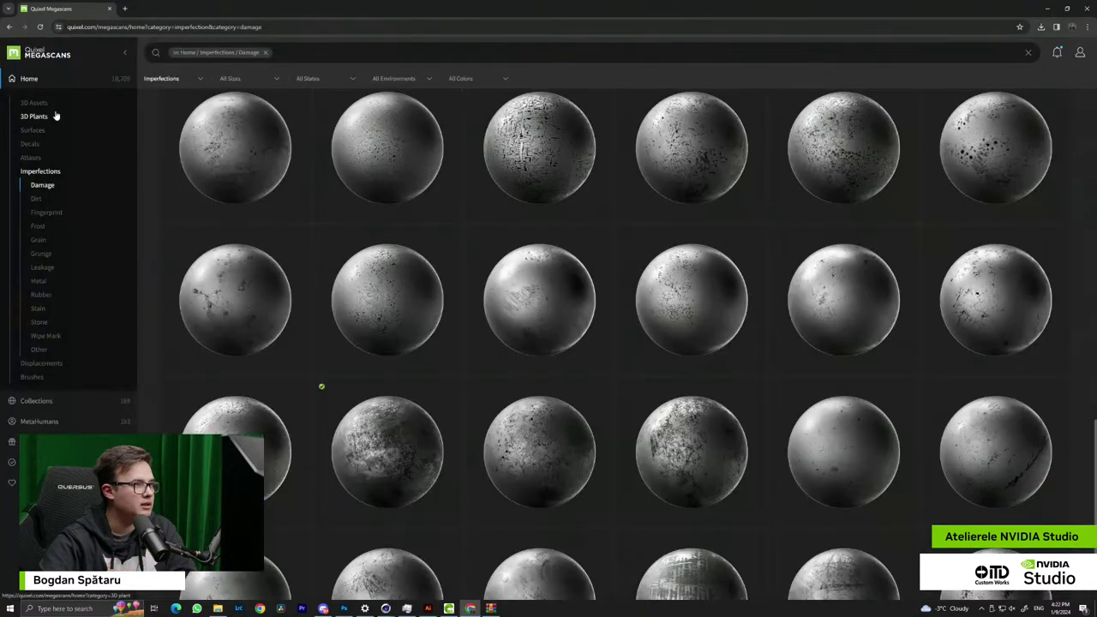
{"action": "left_click", "coordinate": [43, 159]}
{"action": "left_click", "coordinate": [34, 130]}
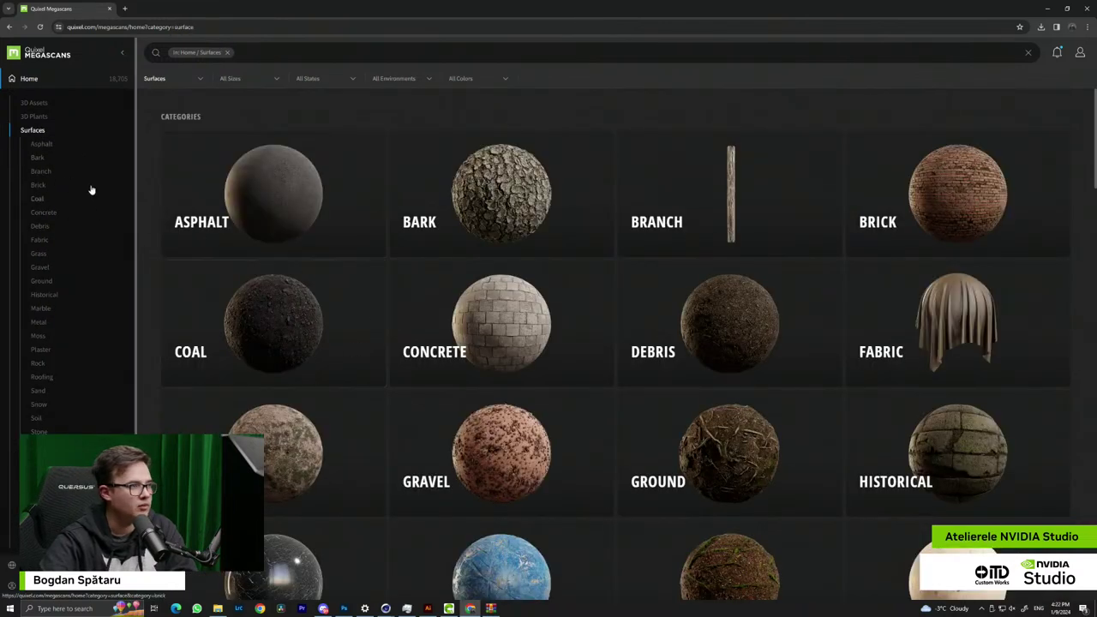
{"action": "left_click", "coordinate": [39, 117]}
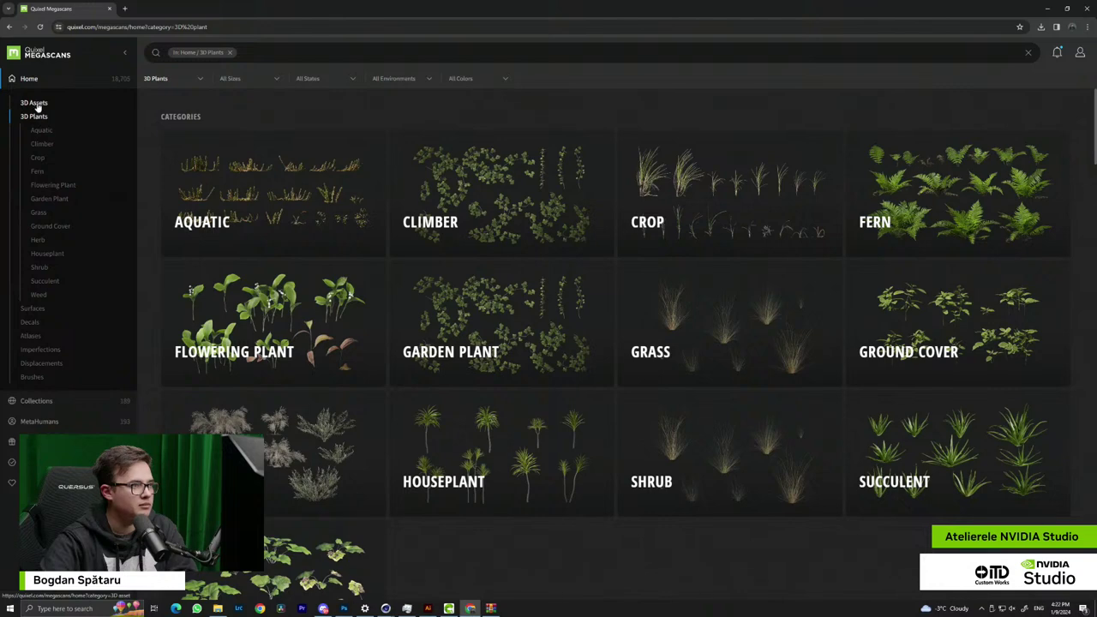
{"action": "left_click", "coordinate": [36, 104]}
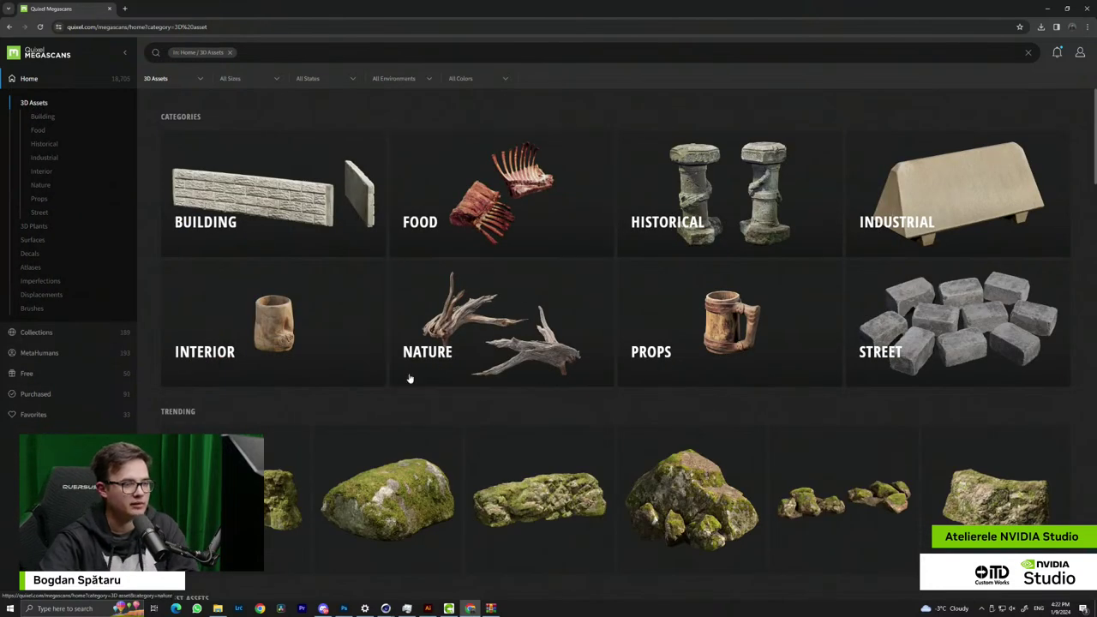
{"action": "scroll", "coordinate": [409, 369], "scroll_direction": "down", "scroll_amount": 5}
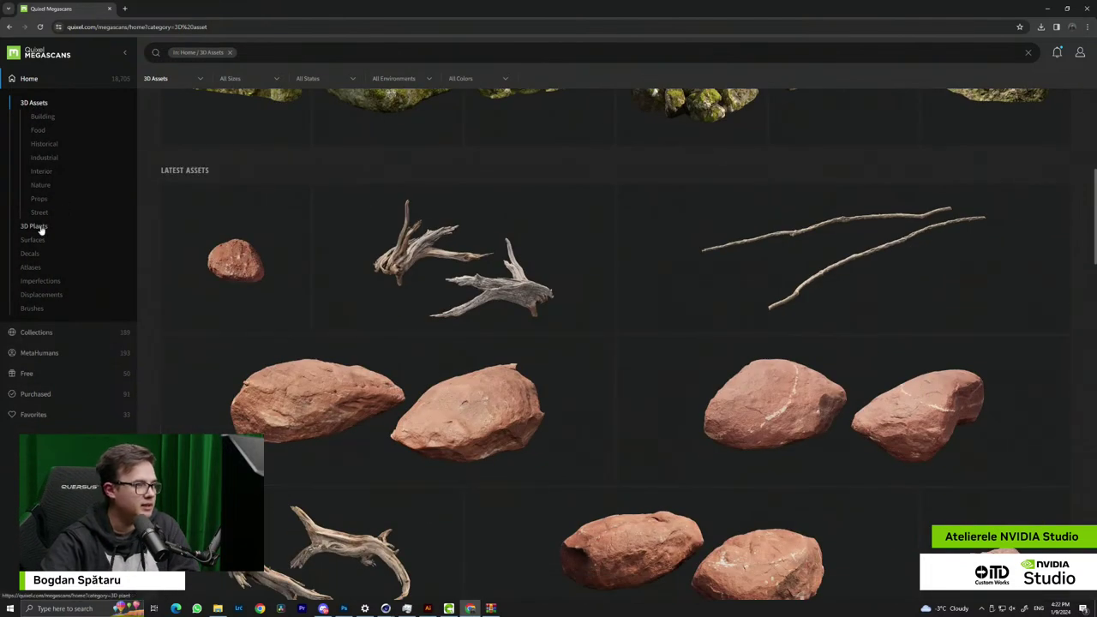
{"action": "left_click", "coordinate": [39, 227]}
{"action": "scroll", "coordinate": [588, 369], "scroll_direction": "down", "scroll_amount": 3}
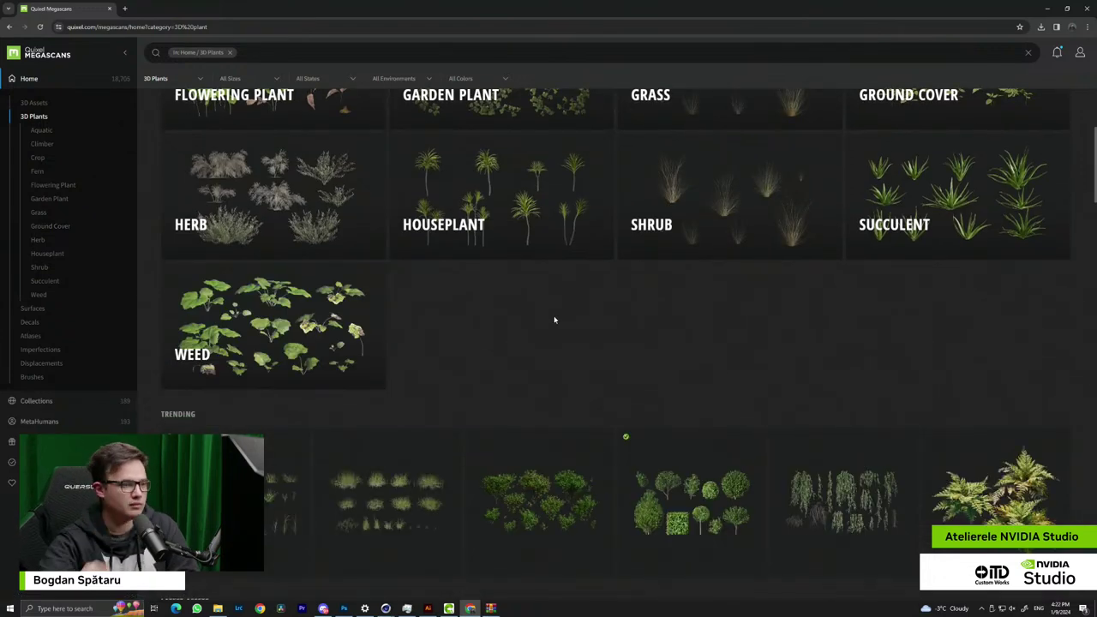
{"action": "scroll", "coordinate": [531, 316], "scroll_direction": "down", "scroll_amount": 5}
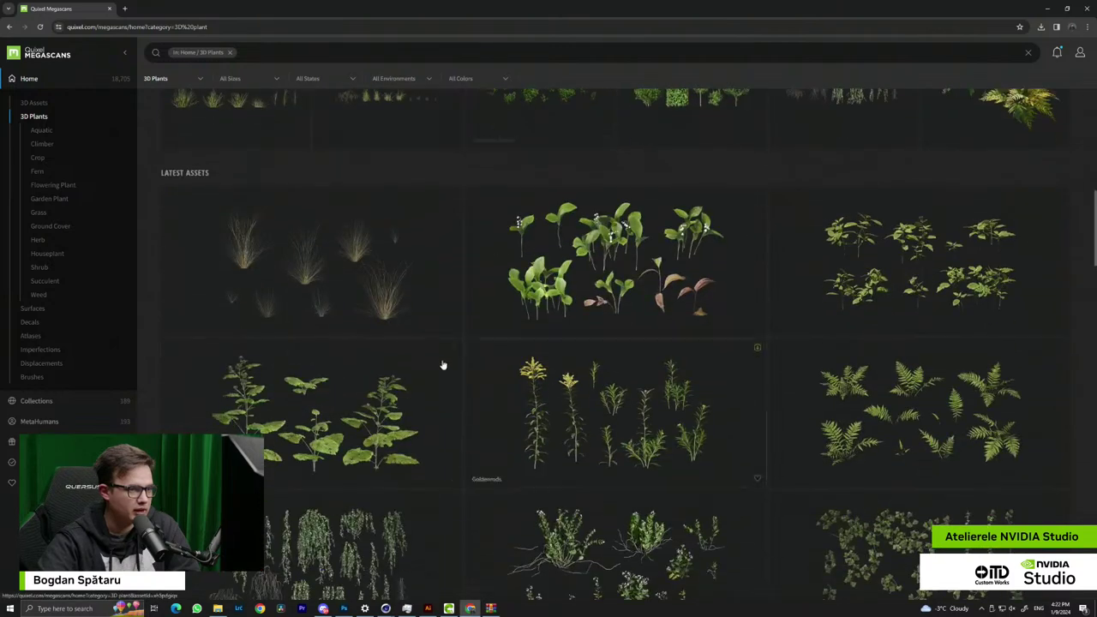
{"action": "scroll", "coordinate": [461, 336], "scroll_direction": "up", "scroll_amount": 3}
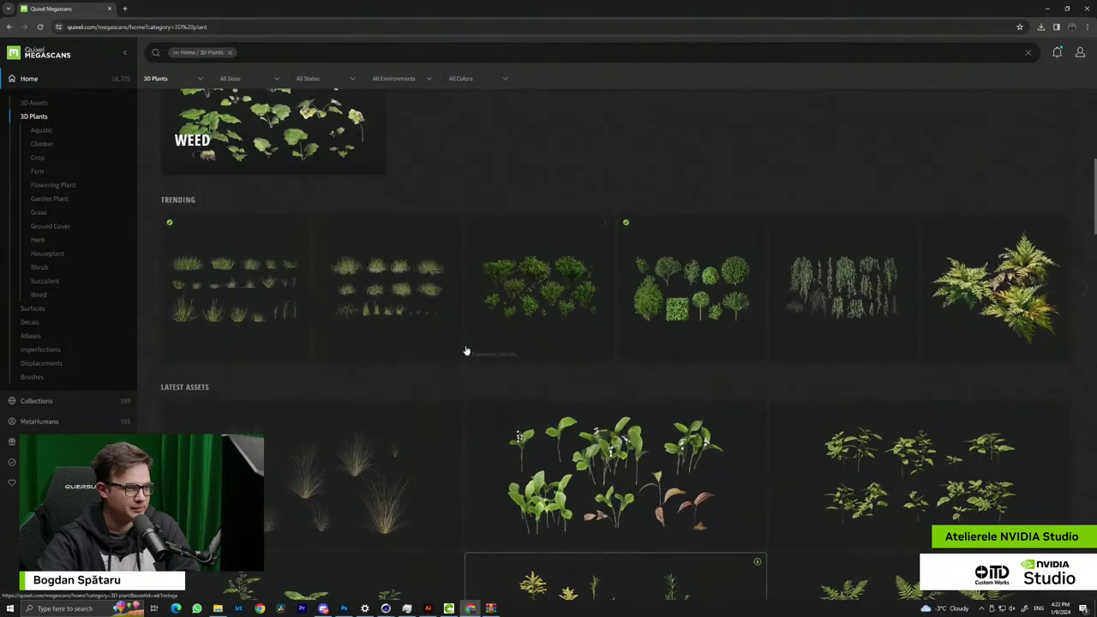
{"action": "scroll", "coordinate": [463, 343], "scroll_direction": "up", "scroll_amount": 5}
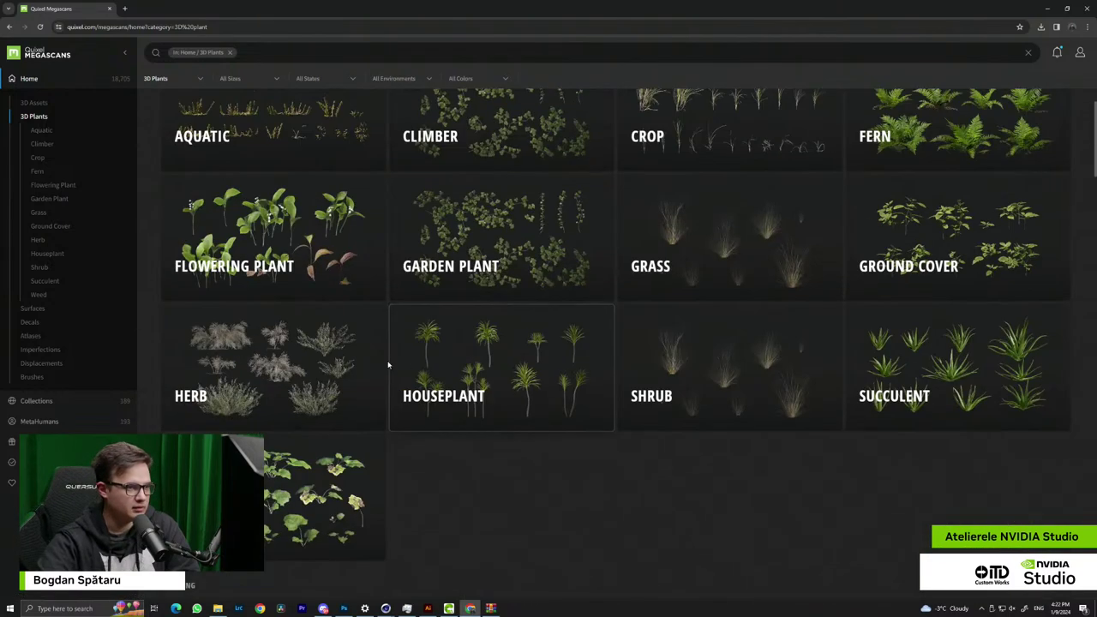
{"action": "scroll", "coordinate": [384, 361], "scroll_direction": "up", "scroll_amount": 1}
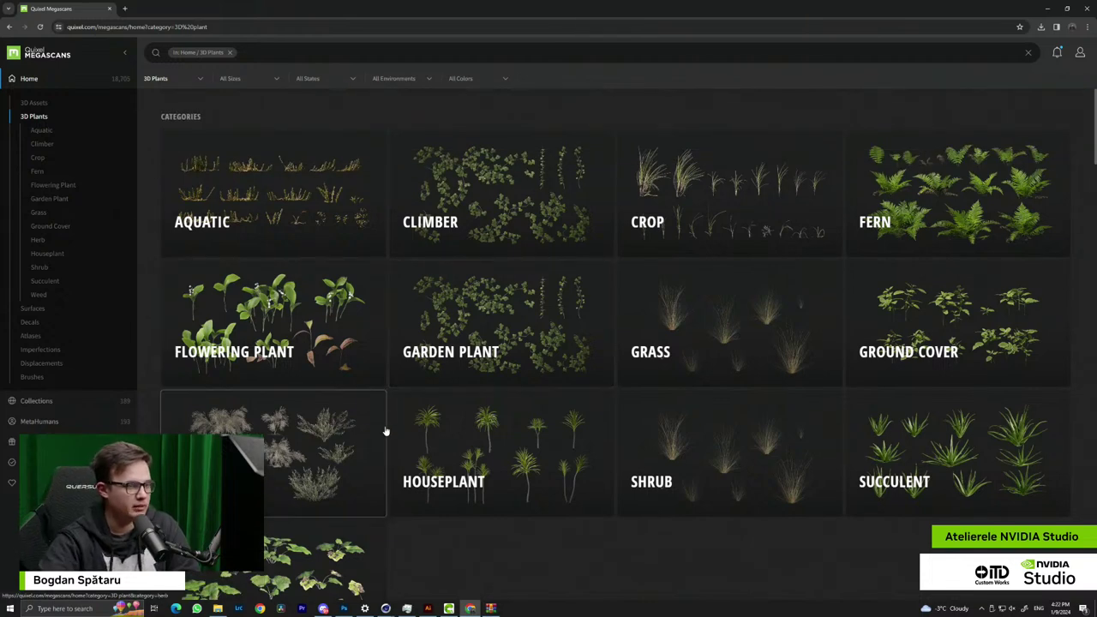
{"action": "scroll", "coordinate": [389, 362], "scroll_direction": "down", "scroll_amount": 8}
{"action": "scroll", "coordinate": [413, 343], "scroll_direction": "down", "scroll_amount": 10}
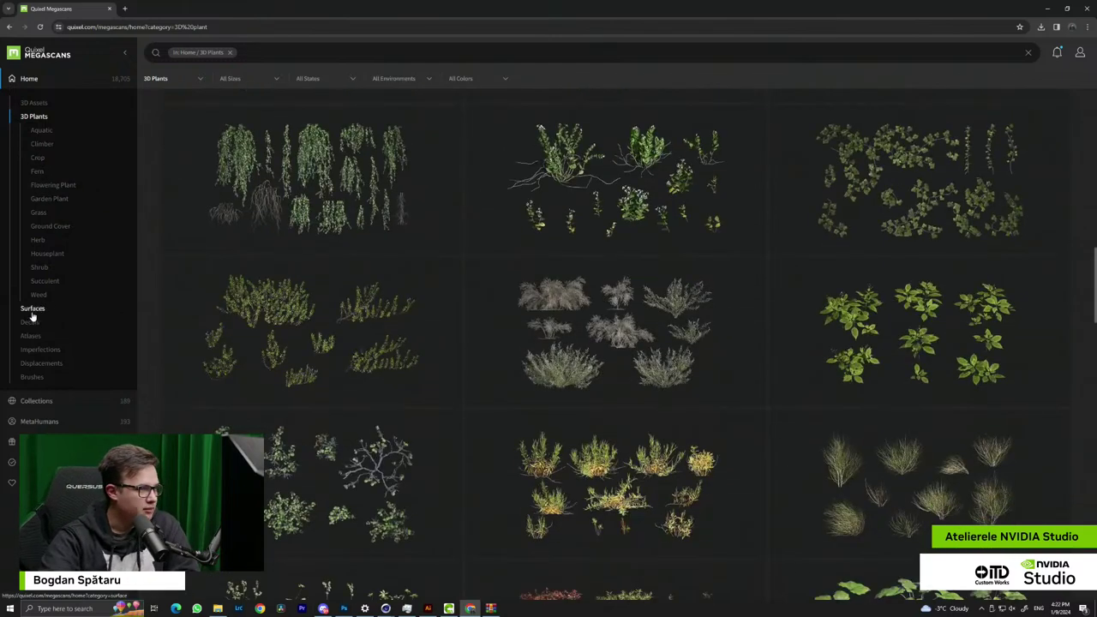
Find the Nordic Forest Cluster Rock Medium model among the Nature 3D assets and download it at 4K resolution
{"action": "left_click", "coordinate": [34, 103]}
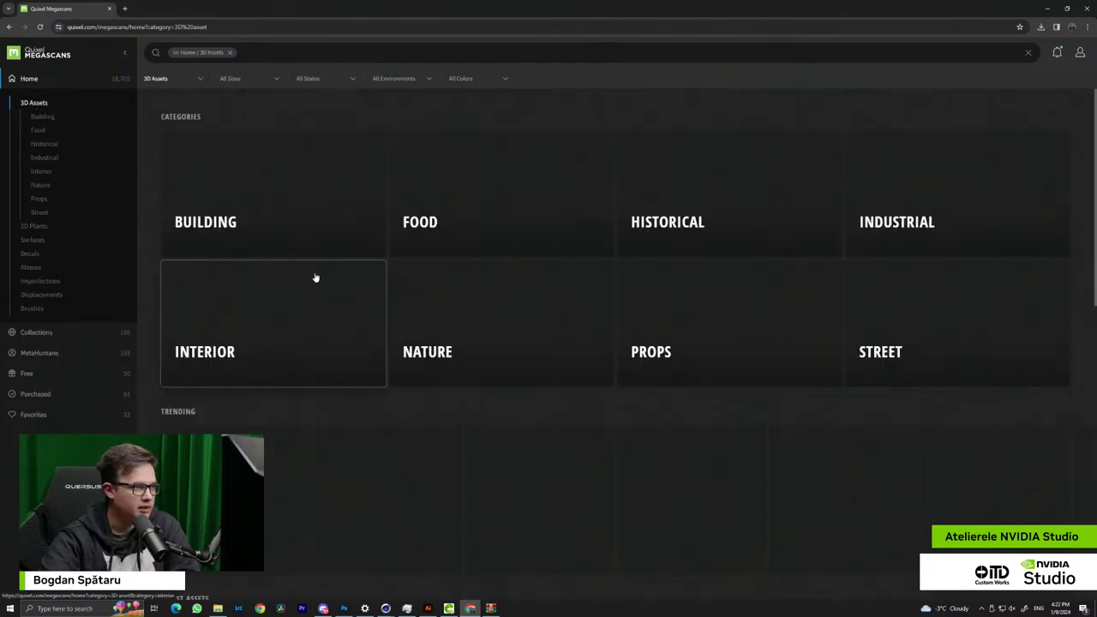
{"action": "left_click", "coordinate": [468, 334]}
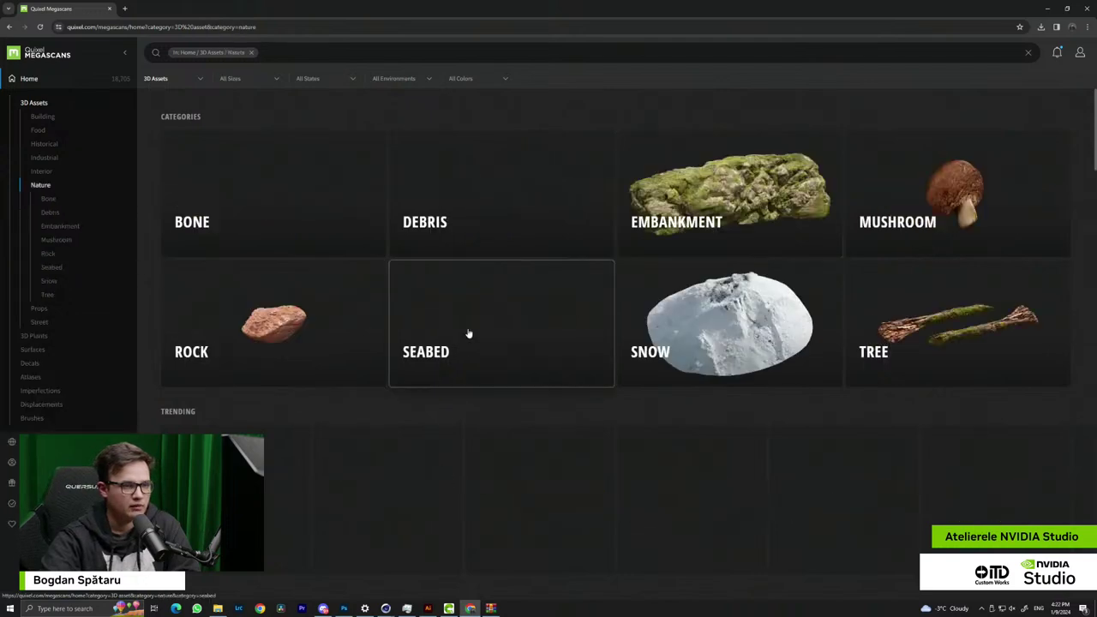
{"action": "scroll", "coordinate": [380, 312], "scroll_direction": "down", "scroll_amount": 15}
{"action": "scroll", "coordinate": [497, 407], "scroll_direction": "down", "scroll_amount": 5}
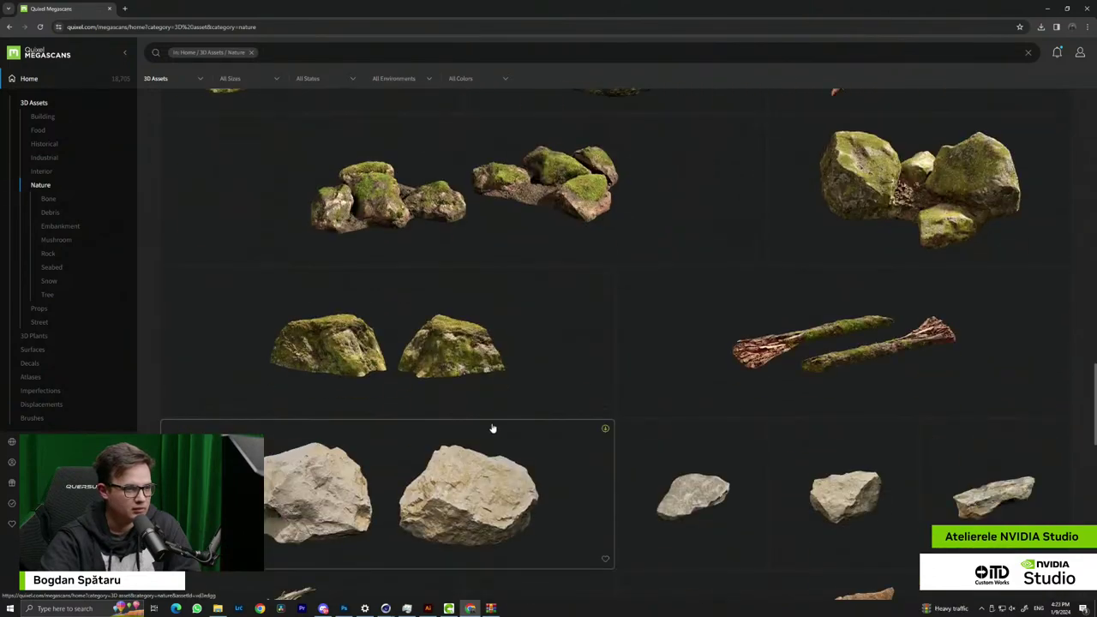
{"action": "scroll", "coordinate": [823, 326], "scroll_direction": "up", "scroll_amount": 3}
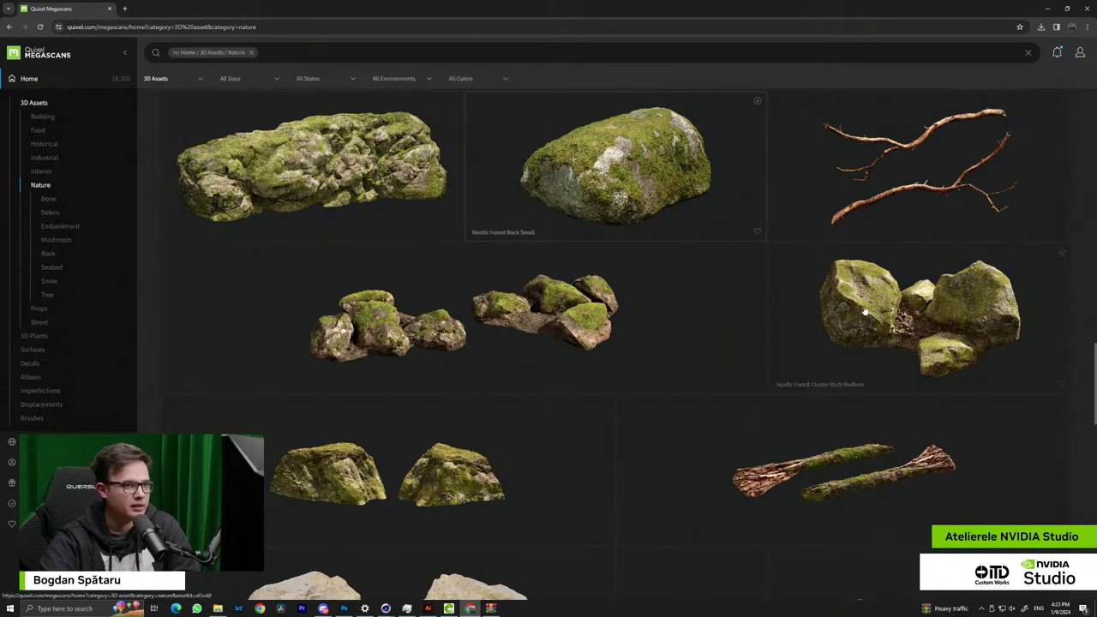
{"action": "left_click", "coordinate": [917, 305]}
{"action": "left_click", "coordinate": [676, 447]}
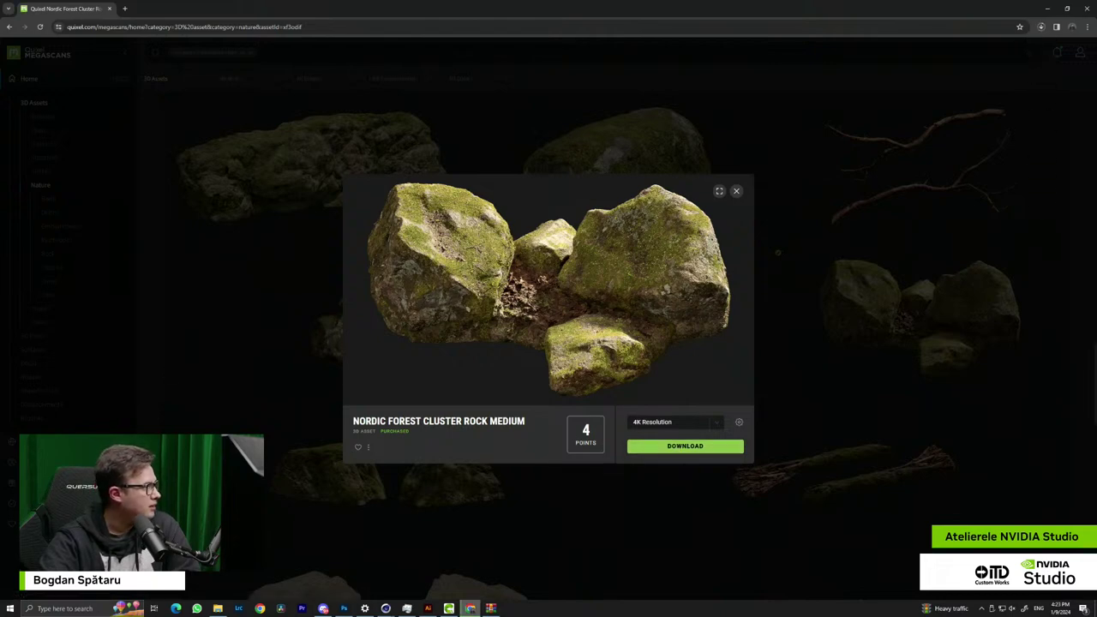
Return to the Cinema 4D scene and view the NVIDIA text from the front
{"action": "key", "text": "super+e"}
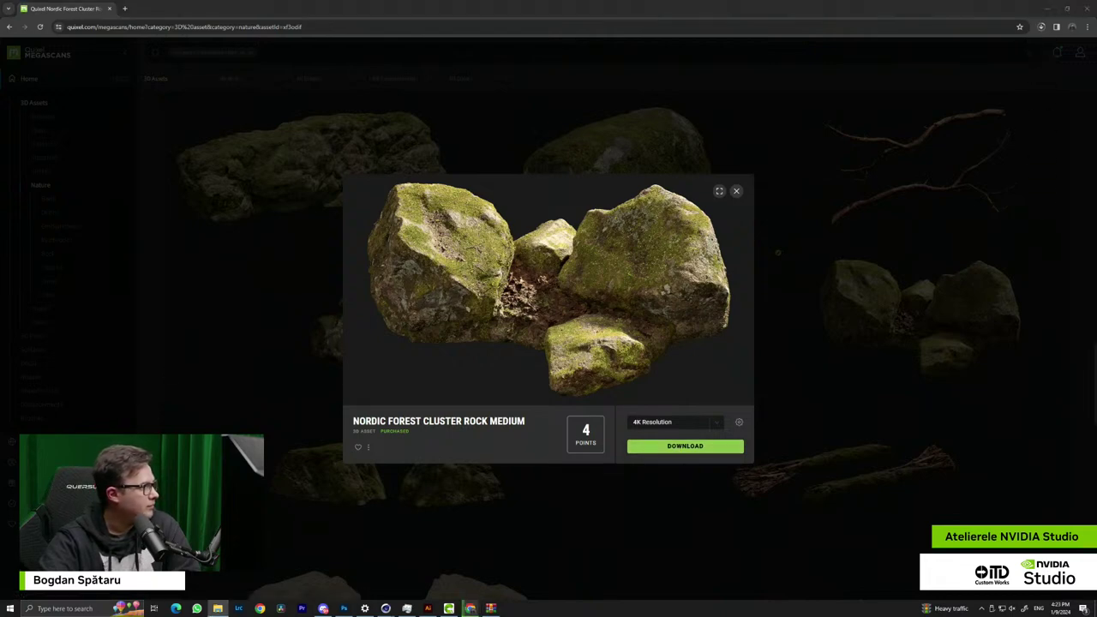
{"action": "left_click", "coordinate": [470, 608]}
{"action": "left_click", "coordinate": [455, 611]}
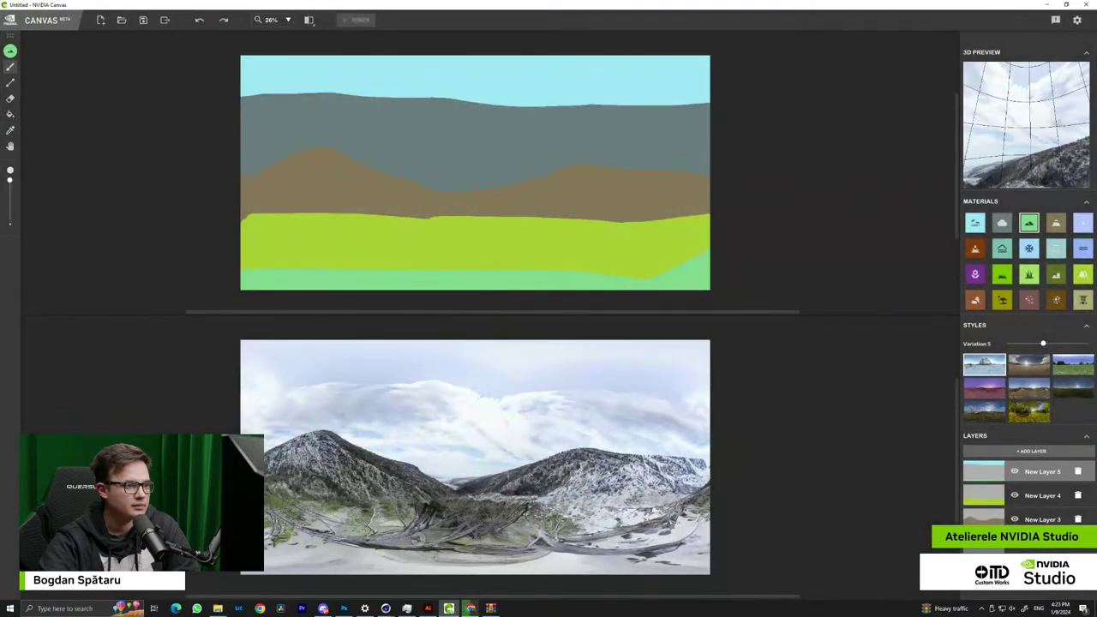
{"action": "mouse_move", "coordinate": [385, 609]}
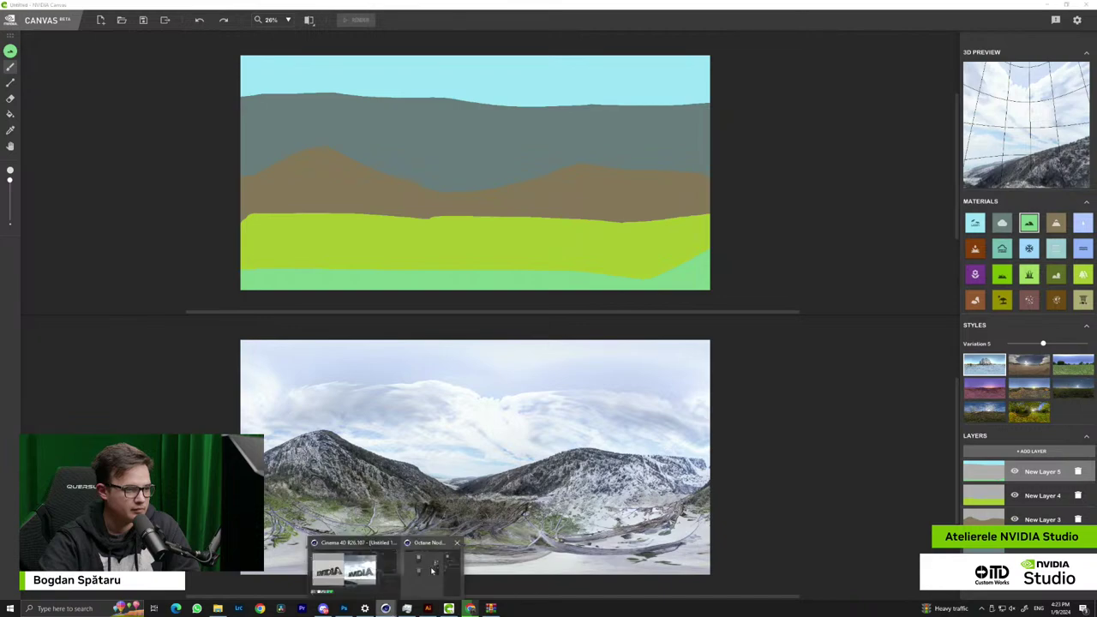
{"action": "left_click", "coordinate": [370, 576]}
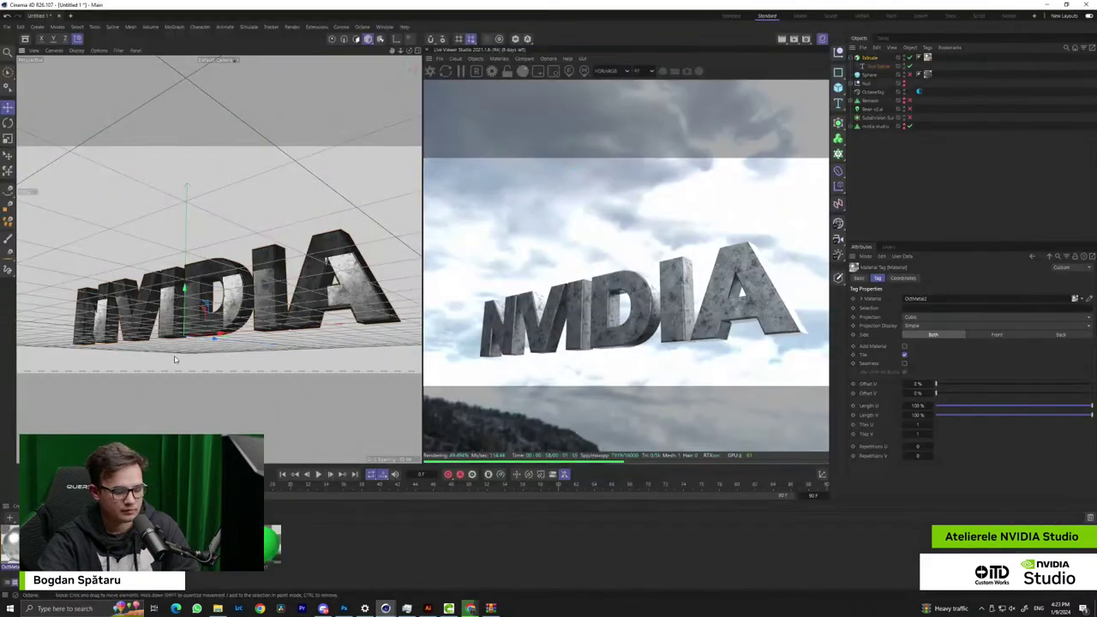
{"action": "mouse_move", "coordinate": [276, 290]}
{"action": "left_mouse_down", "text": "alt"}
{"action": "mouse_move", "coordinate": [257, 283]}
{"action": "mouse_move", "coordinate": [248, 324]}
{"action": "mouse_move", "coordinate": [228, 298]}
{"action": "mouse_move", "coordinate": [293, 283]}
{"action": "mouse_move", "coordinate": [259, 279]}
{"action": "left_mouse_up", "text": "alt"}
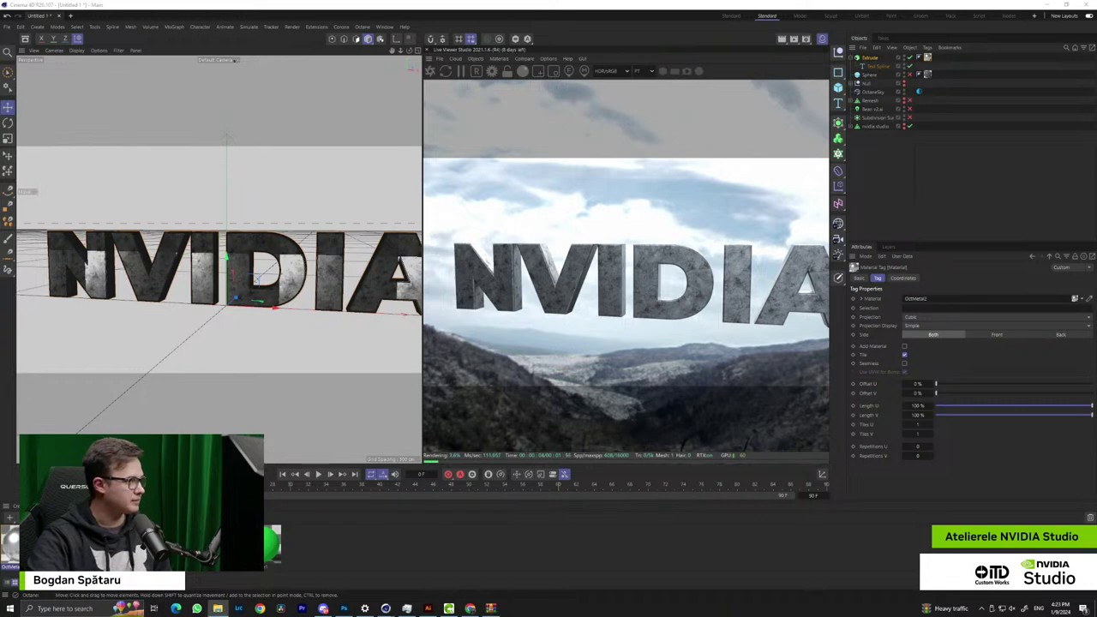
{"action": "left_click", "coordinate": [6, 28]}
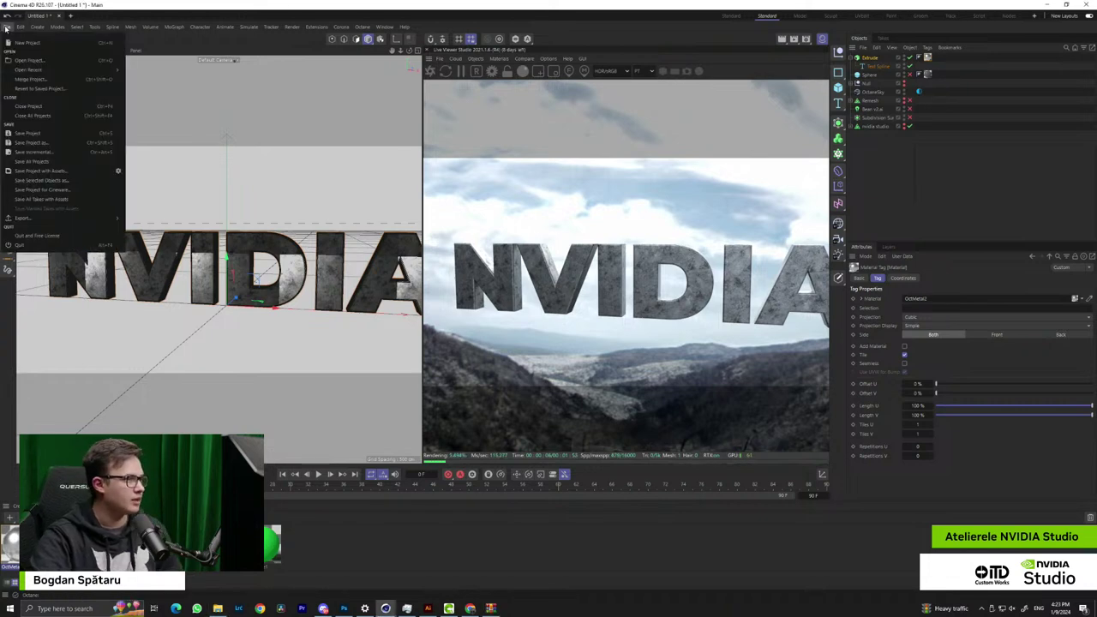
{"action": "left_click", "coordinate": [41, 115]}
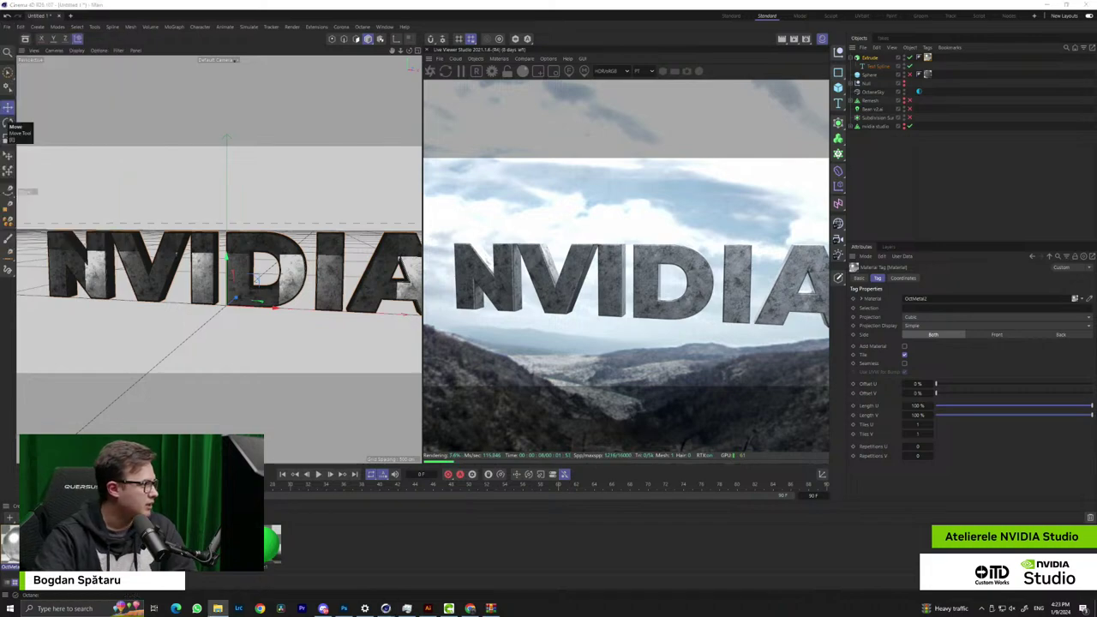
Switch to the Nature_Rock_xf3odif_4K_3d_ms folder in File Explorer and examine its albedo, displacement, normal and roughness maps
{"action": "left_click_drag", "start_coordinate": [0, 175], "coordinate": [409, 2]}
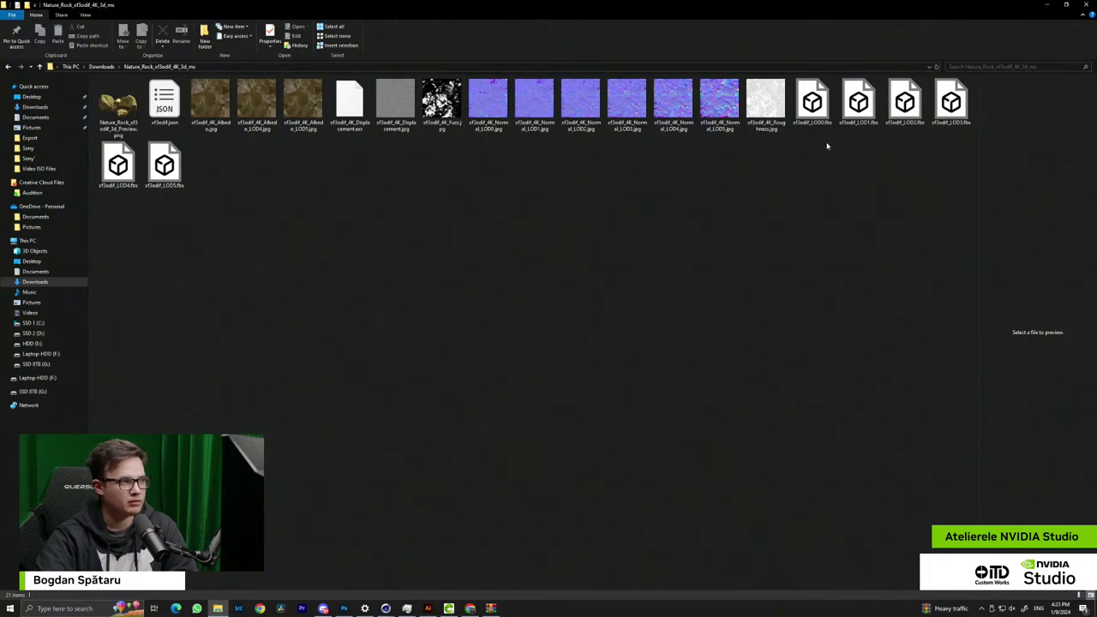
{"action": "key", "text": "alt+Tab"}
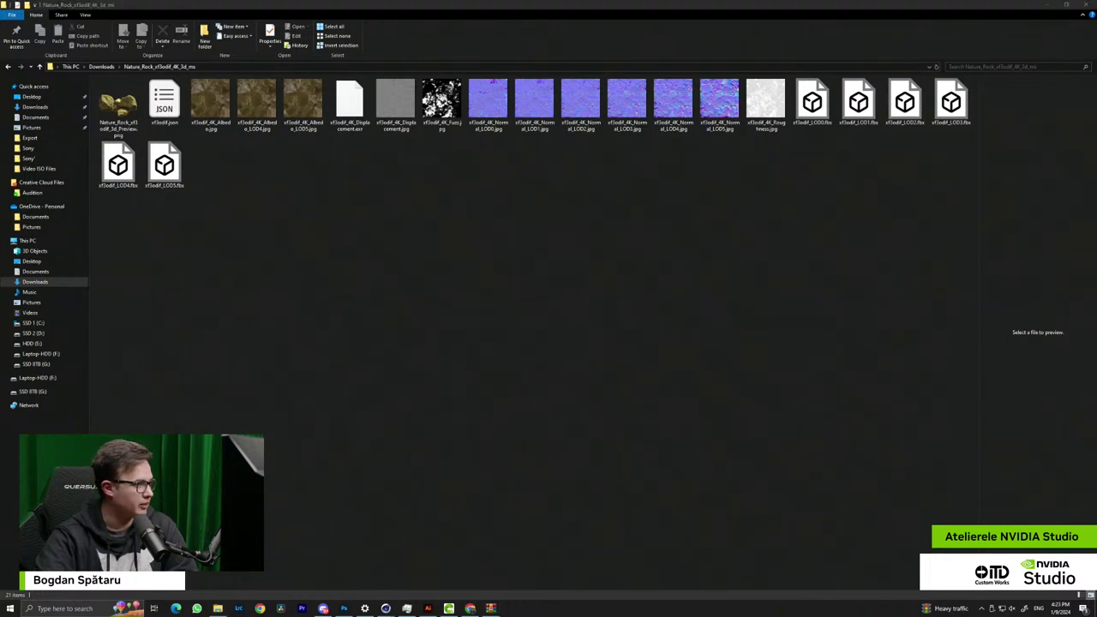
{"action": "left_click", "coordinate": [217, 108]}
{"action": "left_click", "coordinate": [396, 101]}
{"action": "left_click", "coordinate": [491, 103]}
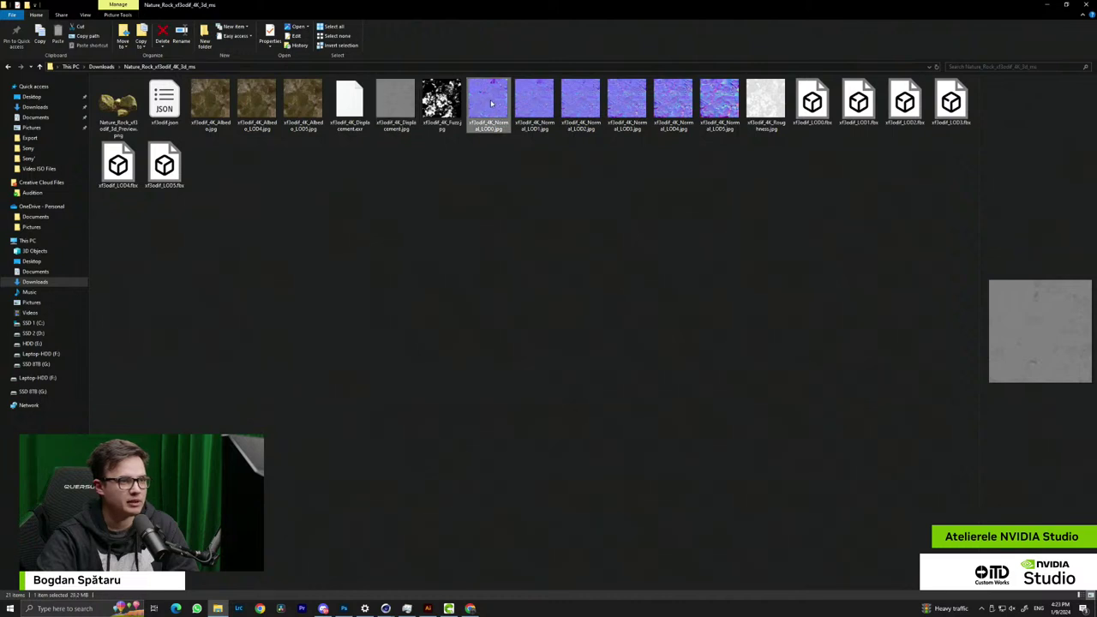
{"action": "left_click", "coordinate": [765, 101]}
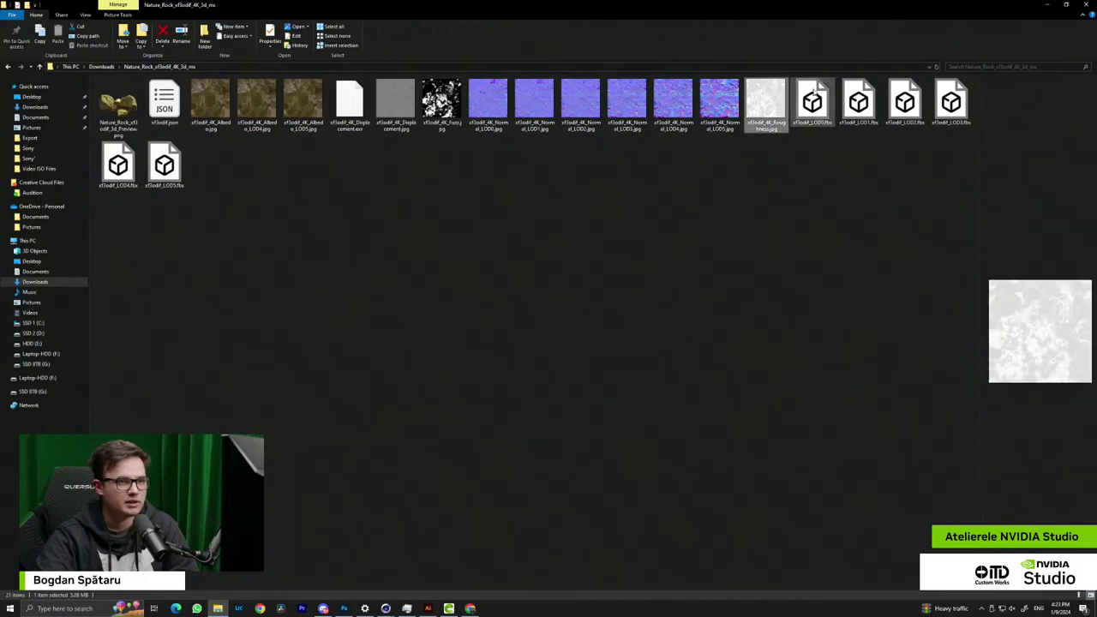
Compare the rock's FBX models at the different levels of detail, from LOD0 to LOD5
{"action": "left_click", "coordinate": [815, 93]}
{"action": "left_click", "coordinate": [861, 103]}
{"action": "left_click", "coordinate": [914, 108]}
{"action": "left_click", "coordinate": [948, 107]}
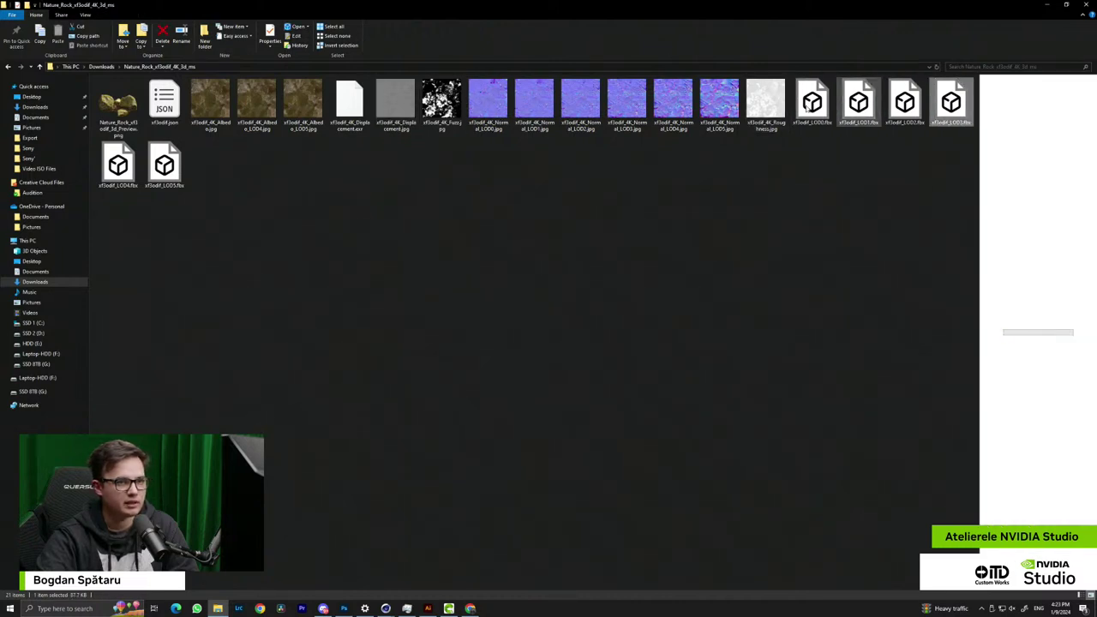
{"action": "left_click", "coordinate": [165, 165]}
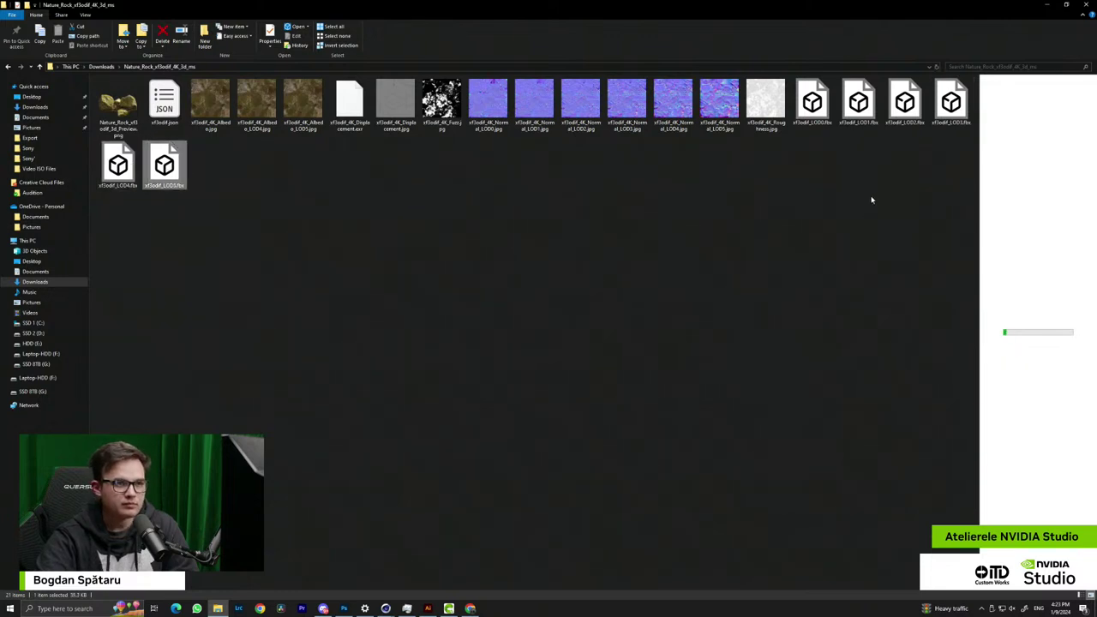
{"action": "left_click", "coordinate": [824, 98]}
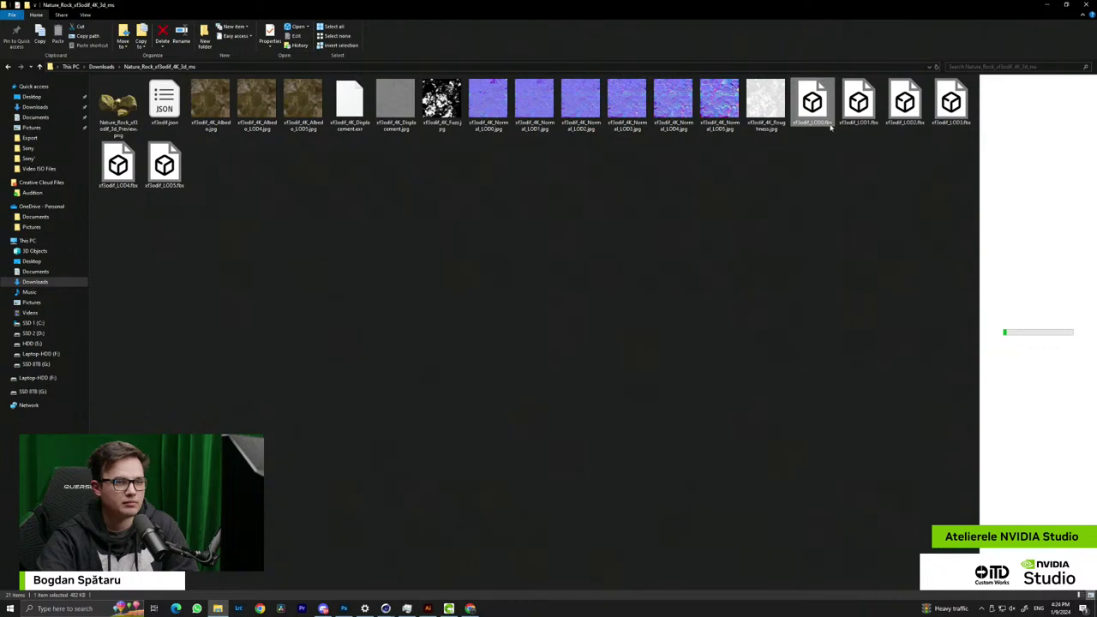
{"action": "left_click", "coordinate": [153, 174]}
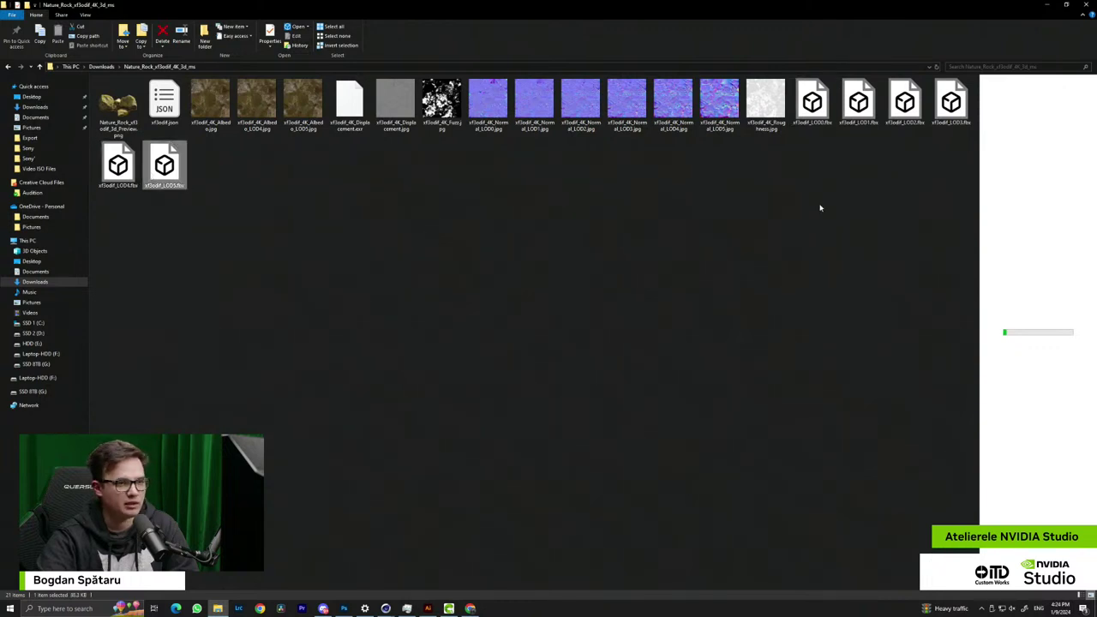
{"action": "left_click", "coordinate": [796, 216]}
{"action": "left_click", "coordinate": [818, 118]}
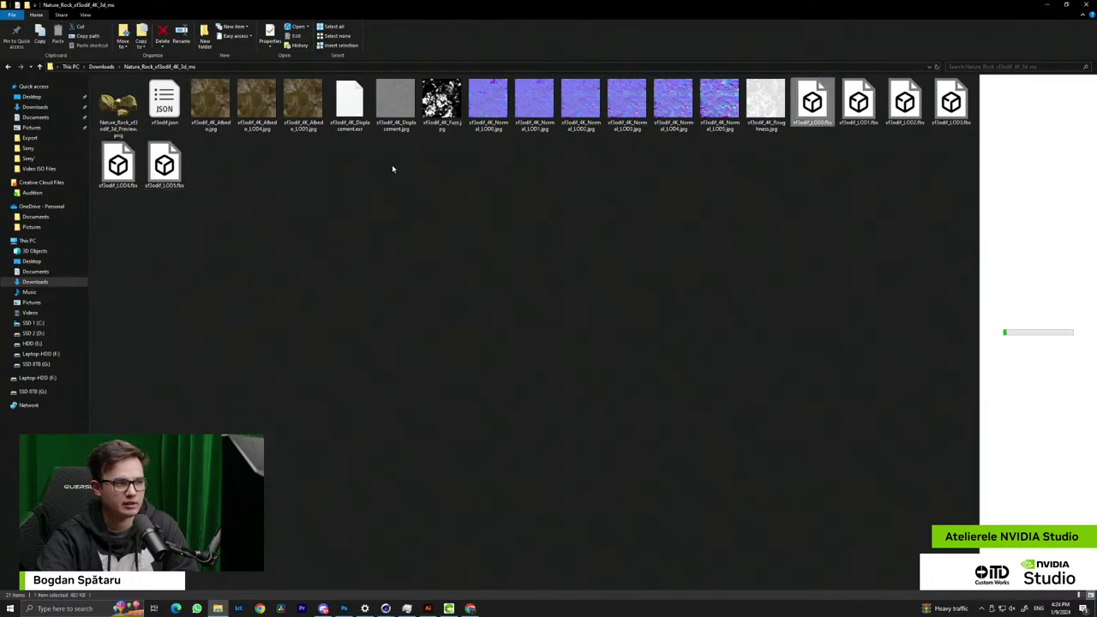
{"action": "left_click", "coordinate": [179, 172]}
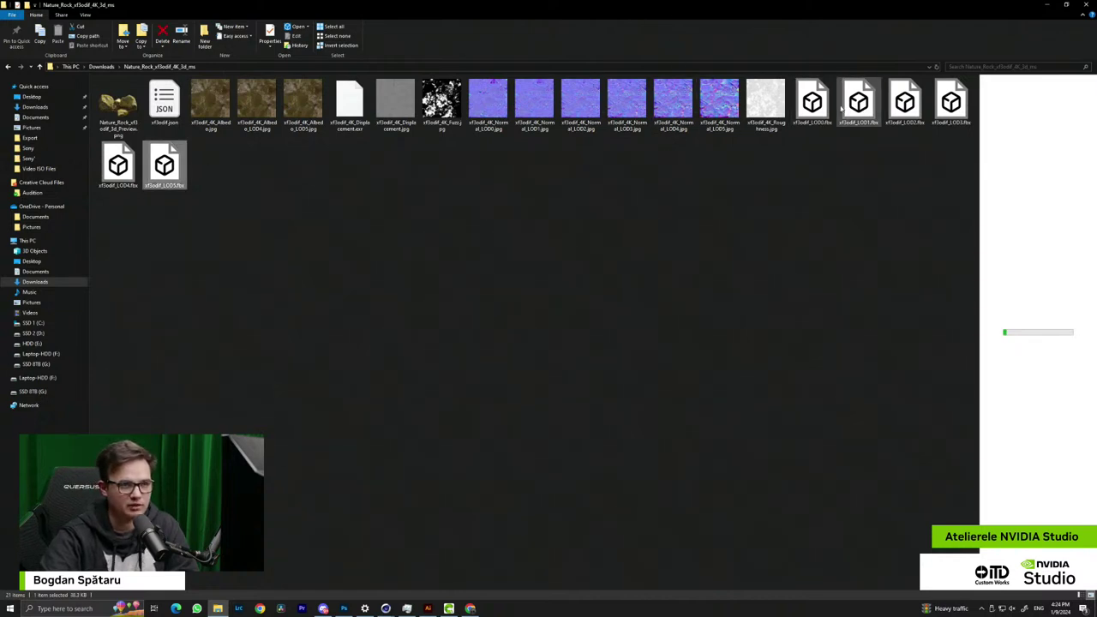
Import the xf3odif_LOD0.fbx rock model into Cinema 4D with the default import settings
{"action": "left_click", "coordinate": [813, 110]}
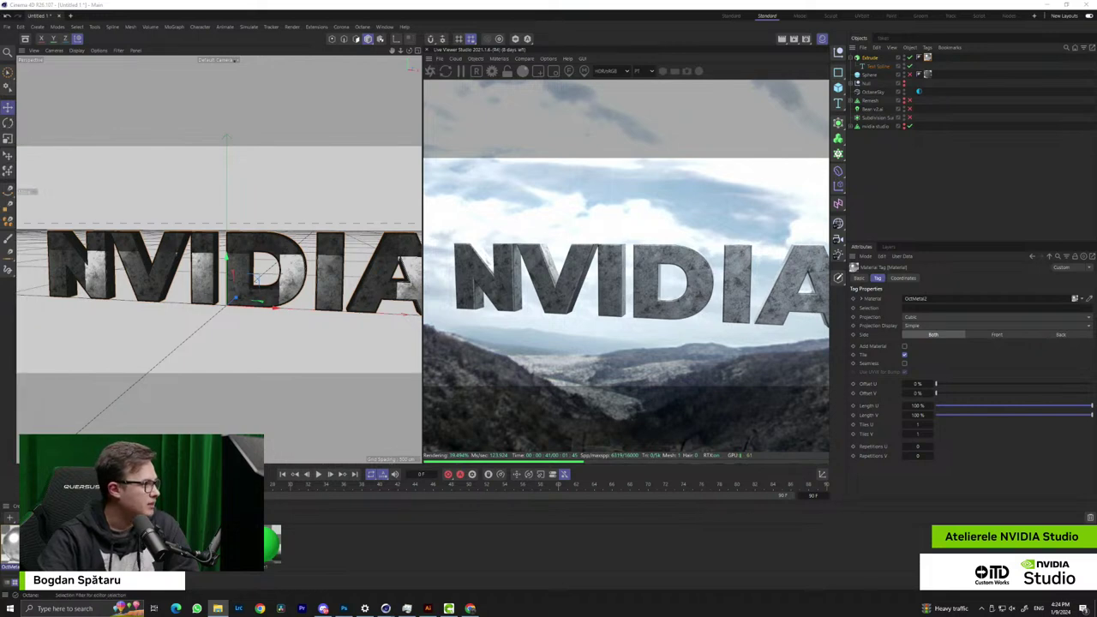
{"action": "left_click_drag", "start_coordinate": [44, 239], "coordinate": [270, 244]}
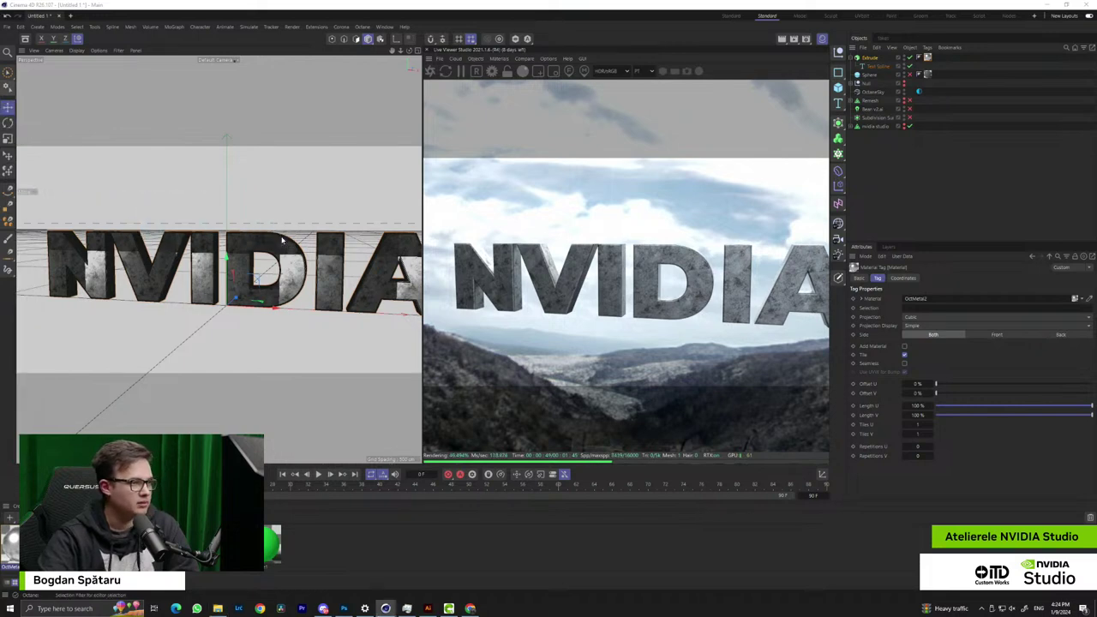
{"action": "left_click", "coordinate": [267, 348]}
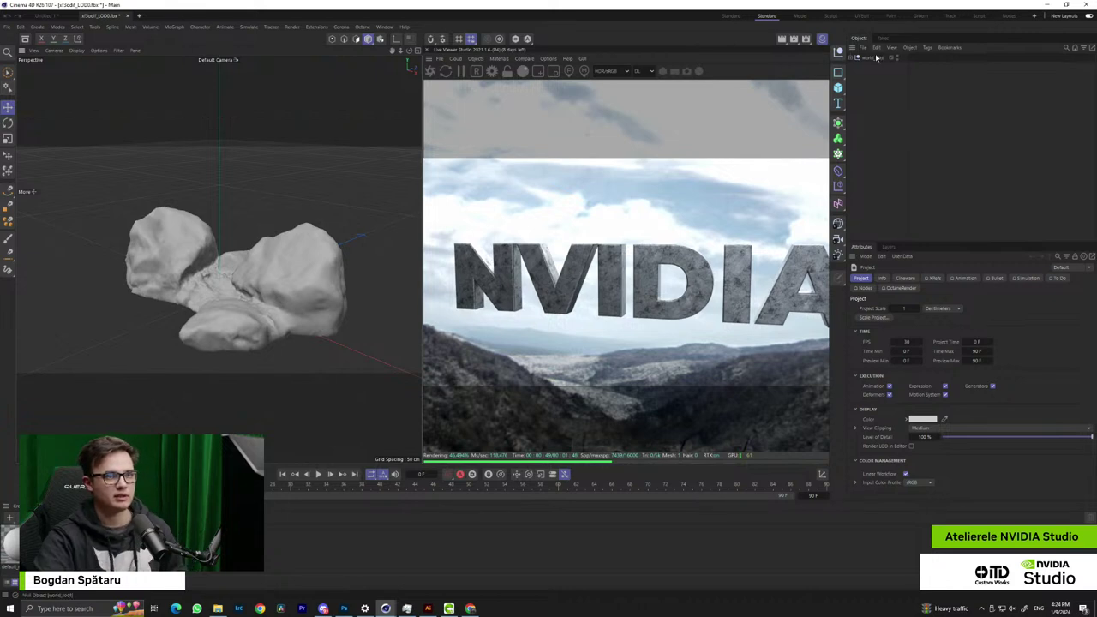
Copy the rock's world_root object into the NVIDIA text scene and scale it up well beyond the text
{"action": "left_click", "coordinate": [873, 58]}
{"action": "left_click", "coordinate": [45, 16]}
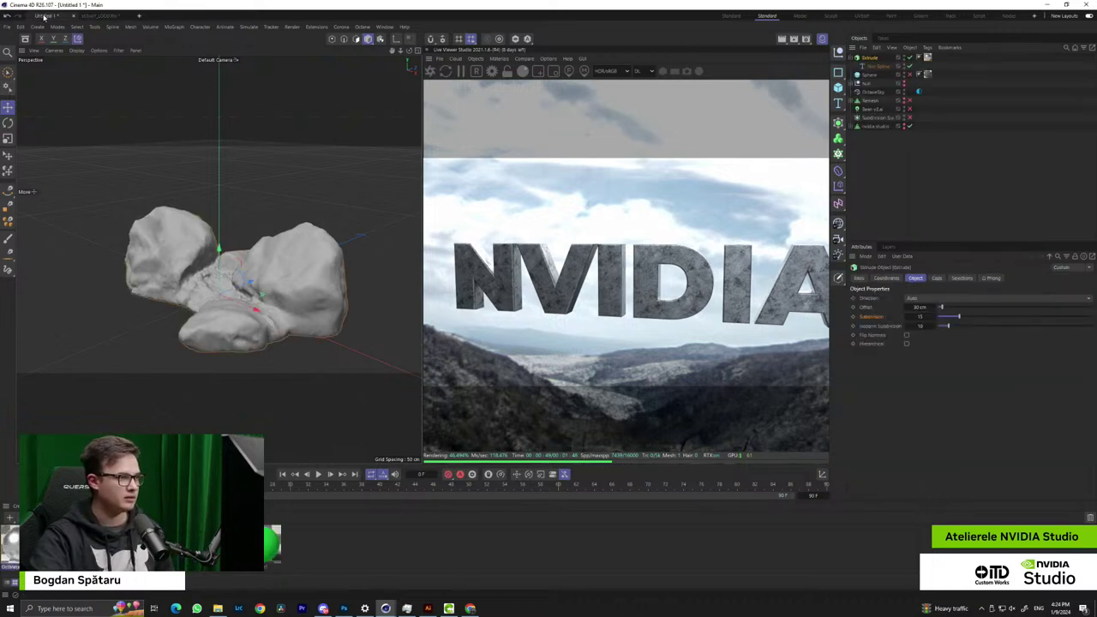
{"action": "key", "text": "ctrl+v"}
{"action": "scroll", "coordinate": [232, 329], "scroll_direction": "down", "scroll_amount": 3}
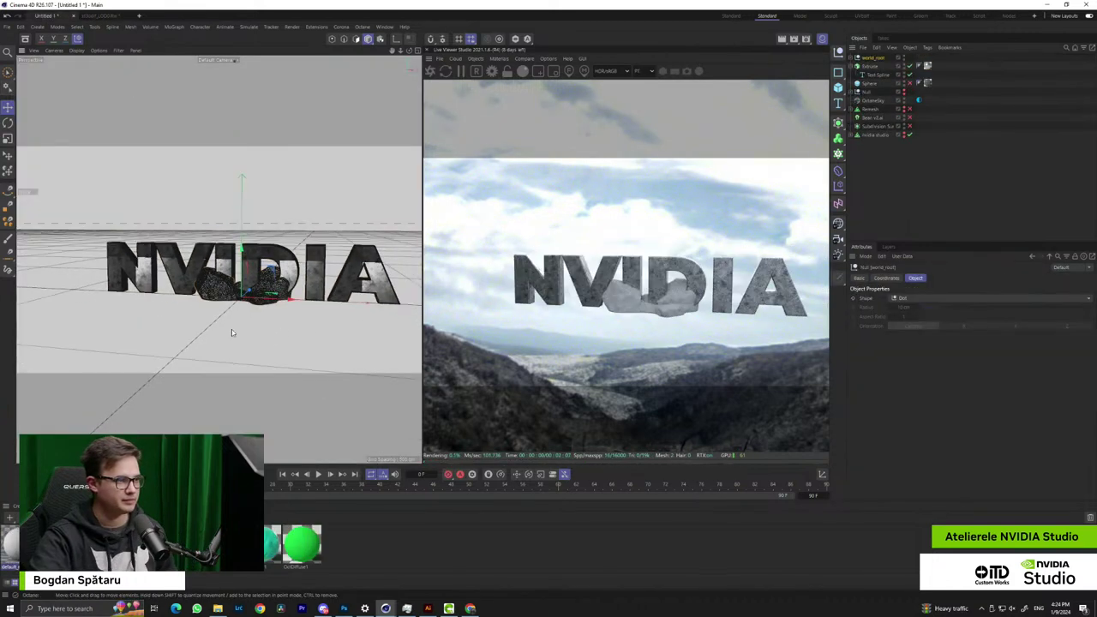
{"action": "left_click", "coordinate": [7, 139]}
{"action": "left_click_drag", "start_coordinate": [274, 300], "coordinate": [446, 304]}
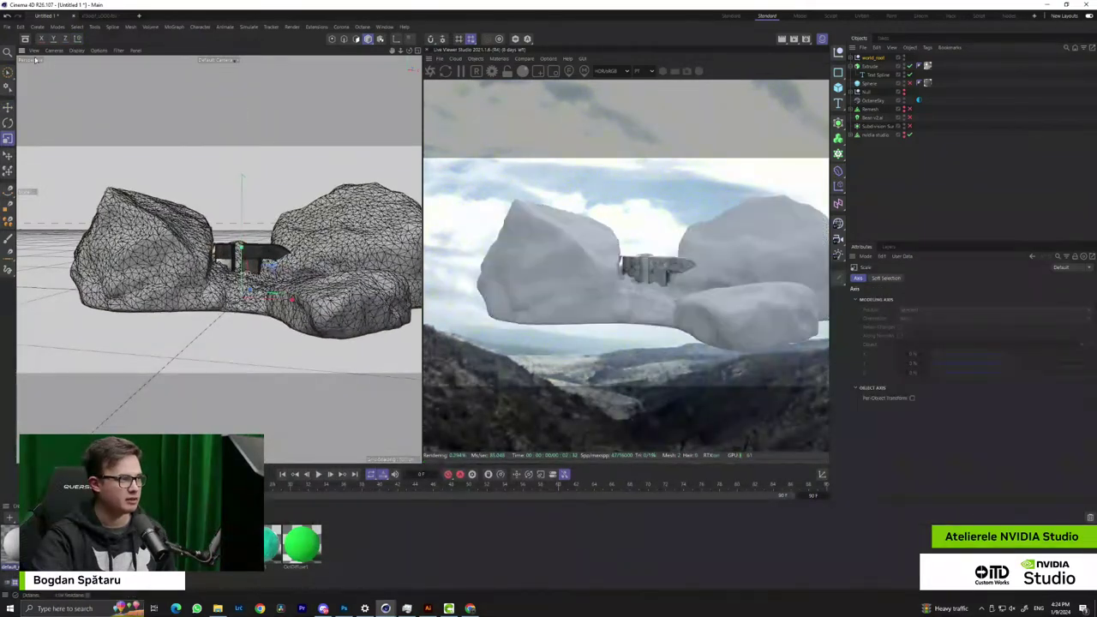
Move, scale and rotate the rock cluster so it sits beneath the NVIDIA text
{"action": "left_click", "coordinate": [7, 107]}
{"action": "left_click_drag", "start_coordinate": [182, 243], "coordinate": [248, 341]}
{"action": "key", "text": "t"}
{"action": "left_click_drag", "start_coordinate": [292, 312], "coordinate": [260, 310]}
{"action": "left_click", "coordinate": [8, 123]}
{"action": "mouse_move", "coordinate": [241, 416]}
{"action": "left_mouse_down"}
{"action": "mouse_move", "coordinate": [230, 407]}
{"action": "mouse_move", "coordinate": [242, 400]}
{"action": "left_mouse_up"}
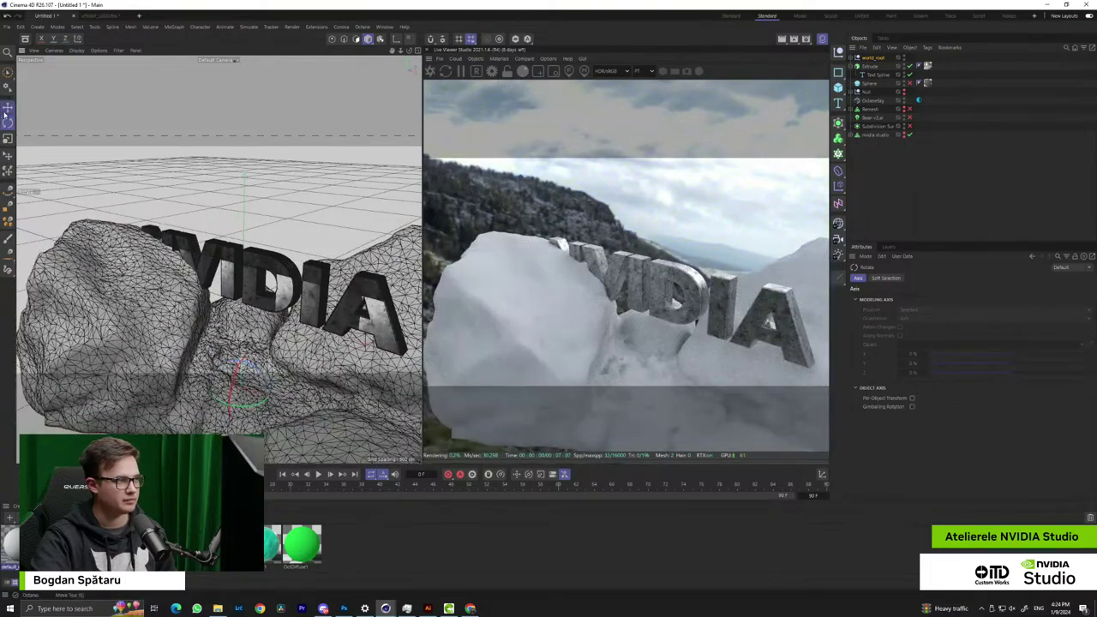
{"action": "left_click_drag", "start_coordinate": [262, 383], "coordinate": [254, 417]}
{"action": "scroll", "coordinate": [210, 372], "scroll_direction": "down", "scroll_amount": 5}
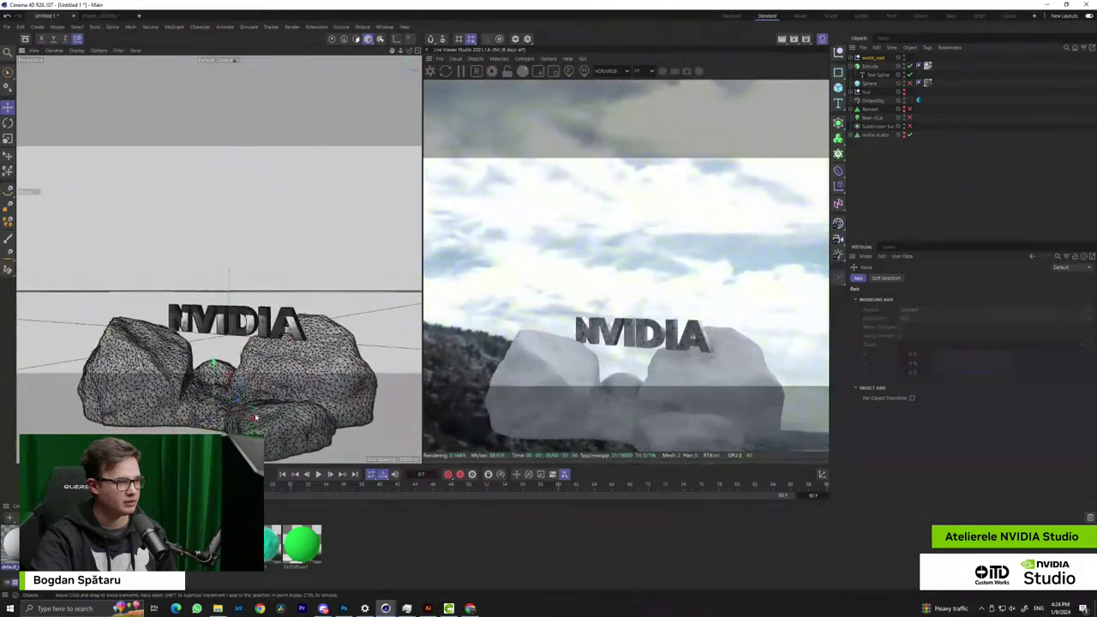
Duplicate the rock mesh and place the copy beneath the NVIDIA text to extend the rocky base
{"action": "left_click_drag", "start_coordinate": [251, 361], "coordinate": [271, 435], "text": "alt"}
{"action": "left_click", "coordinate": [323, 378]}
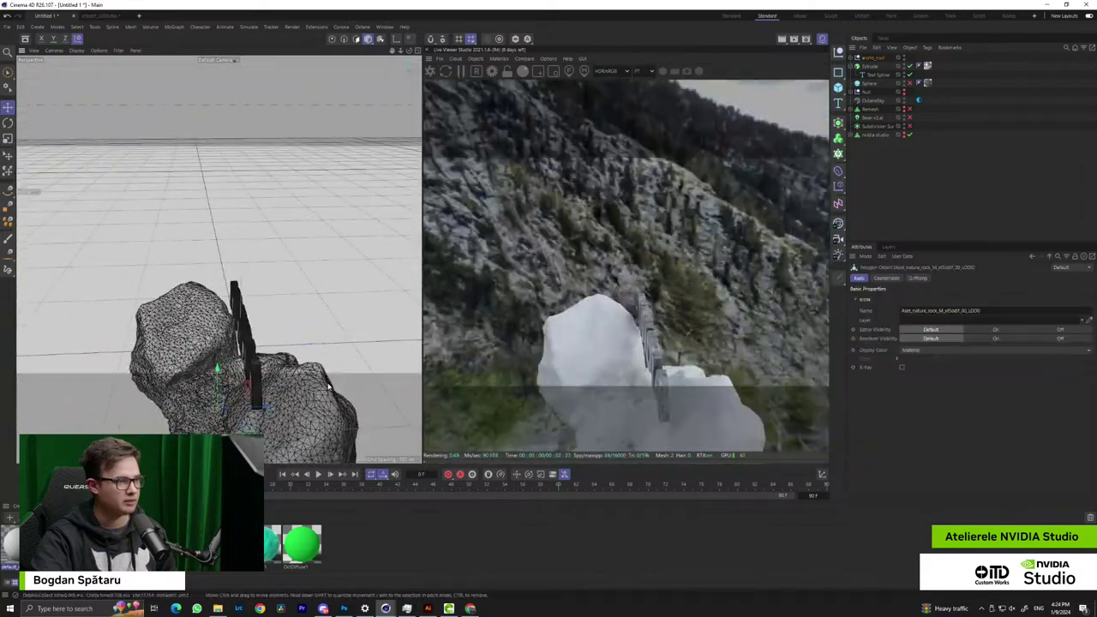
{"action": "middle_click_drag", "start_coordinate": [323, 379], "coordinate": [219, 256], "text": "alt"}
{"action": "left_click_drag", "start_coordinate": [184, 319], "coordinate": [226, 313], "text": "alt"}
{"action": "scroll", "coordinate": [218, 303], "scroll_direction": "up", "scroll_amount": 3}
{"action": "middle_click_drag", "start_coordinate": [226, 312], "coordinate": [226, 337], "text": "alt"}
{"action": "left_click_drag", "start_coordinate": [226, 338], "coordinate": [211, 360], "text": "alt"}
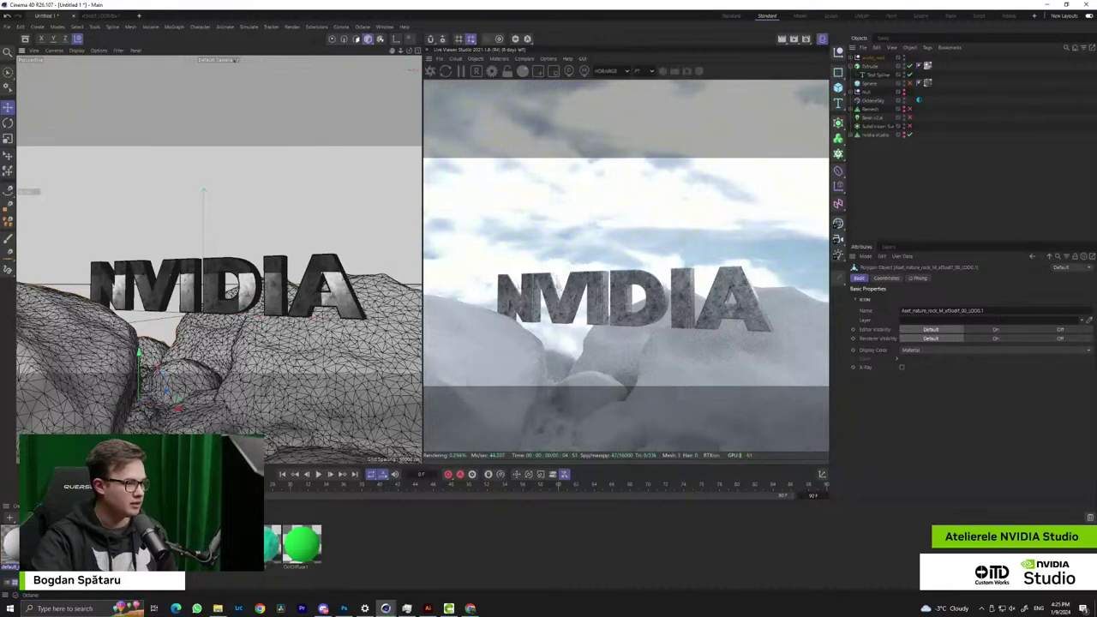
Delete the rock's imported default material and create an Octane Glossy material
{"action": "left_click", "coordinate": [10, 544]}
{"action": "key", "text": "Delete"}
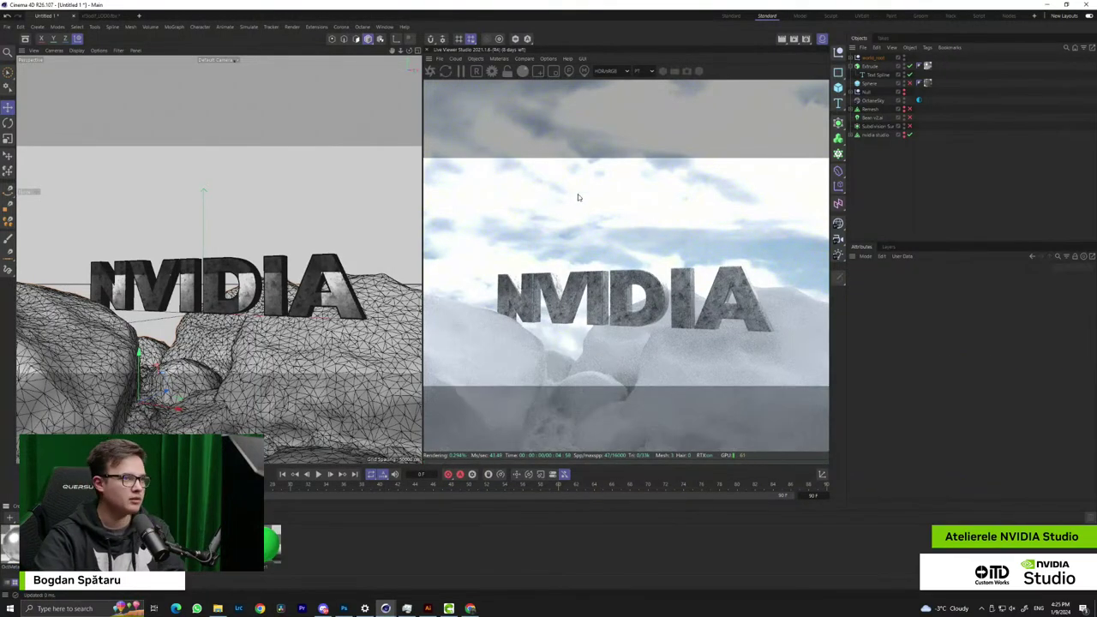
{"action": "left_click", "coordinate": [500, 59]}
{"action": "mouse_move", "coordinate": [514, 103]}
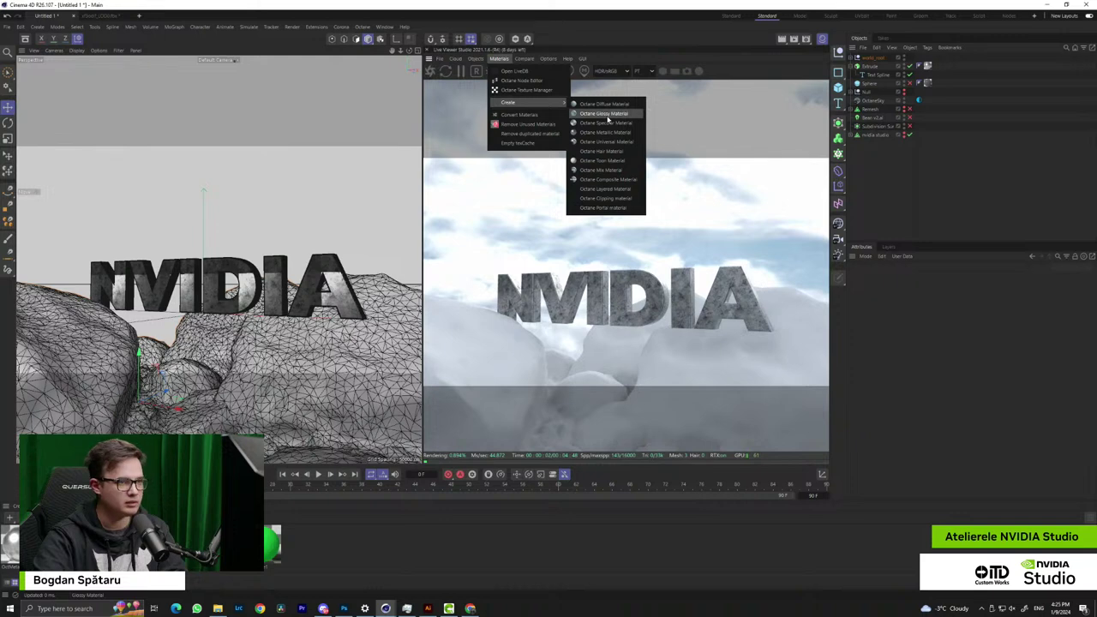
{"action": "left_click", "coordinate": [607, 116]}
Open the new glossy material in the Octane Node Editor and make room for texture nodes beside its node
{"action": "left_click", "coordinate": [13, 549]}
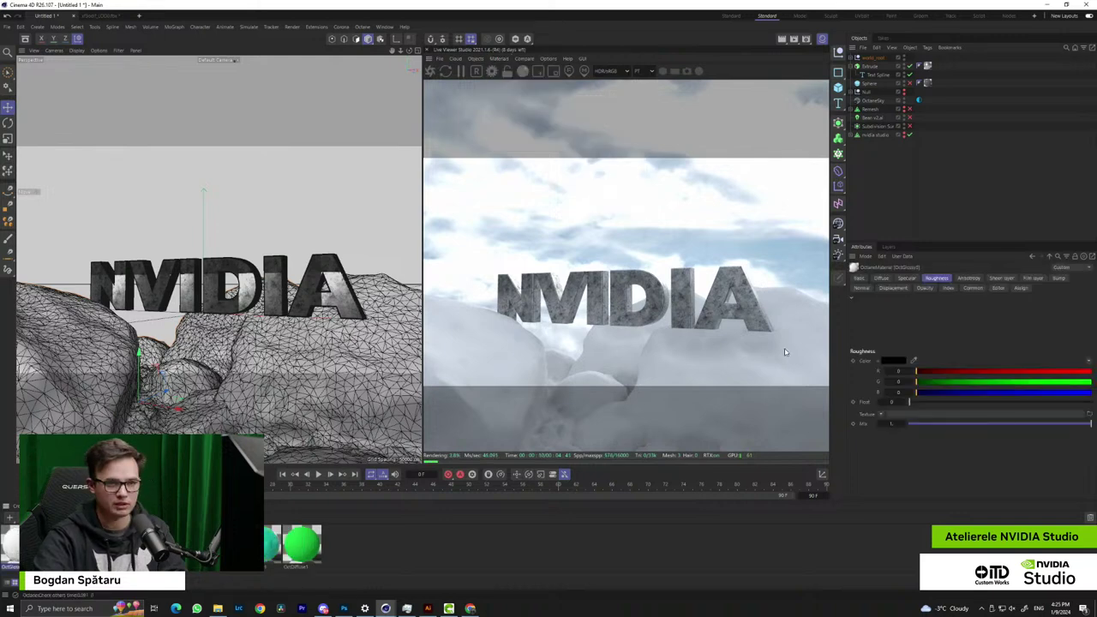
{"action": "left_click", "coordinate": [860, 280]}
{"action": "left_click", "coordinate": [868, 401]}
{"action": "left_click_drag", "start_coordinate": [166, 317], "coordinate": [353, 311]}
{"action": "left_click_drag", "start_coordinate": [461, 177], "coordinate": [735, 158]}
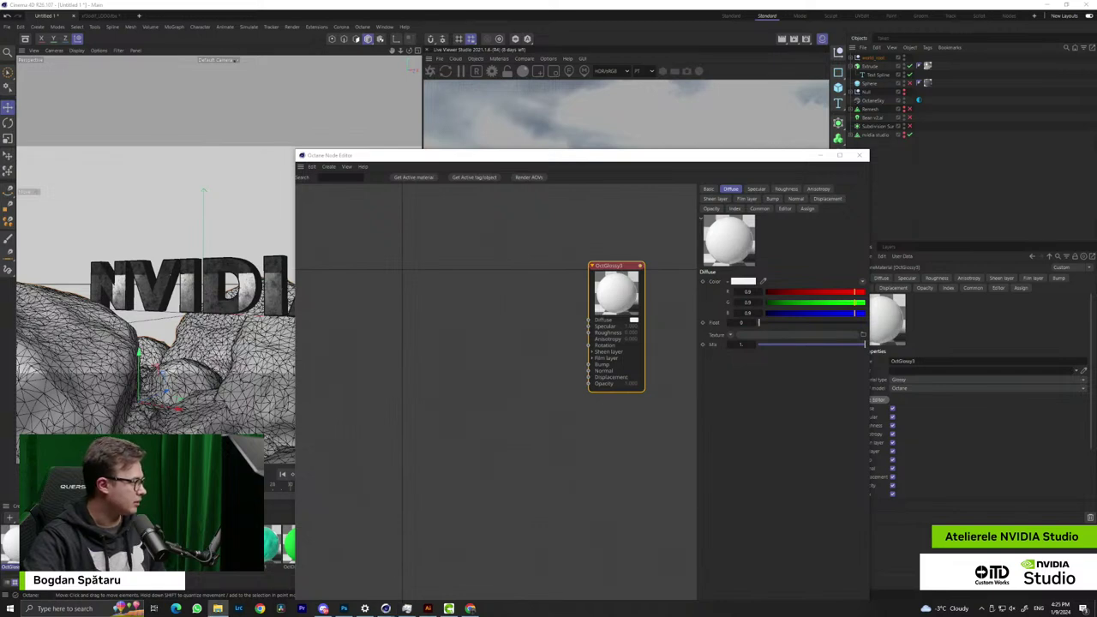
Add the rock's albedo, roughness, normal and displacement maps to the node graph as image textures and spread them apart
{"action": "left_click_drag", "start_coordinate": [234, 265], "coordinate": [439, 341]}
{"action": "left_click_drag", "start_coordinate": [485, 388], "coordinate": [412, 466]}
{"action": "left_click_drag", "start_coordinate": [465, 410], "coordinate": [448, 470]}
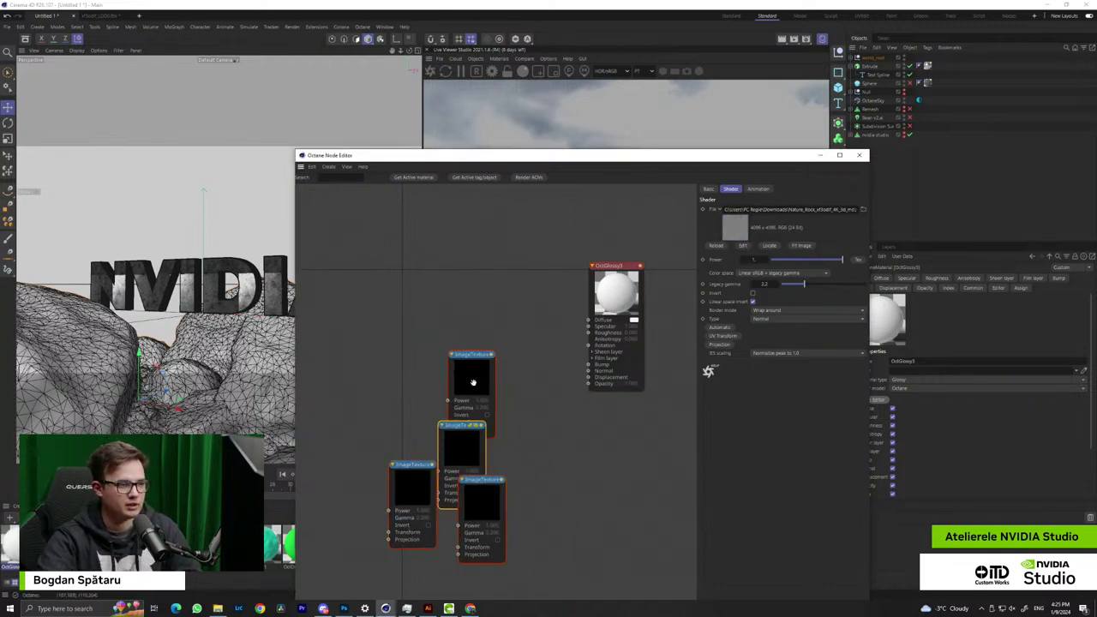
{"action": "left_click_drag", "start_coordinate": [463, 380], "coordinate": [455, 248]}
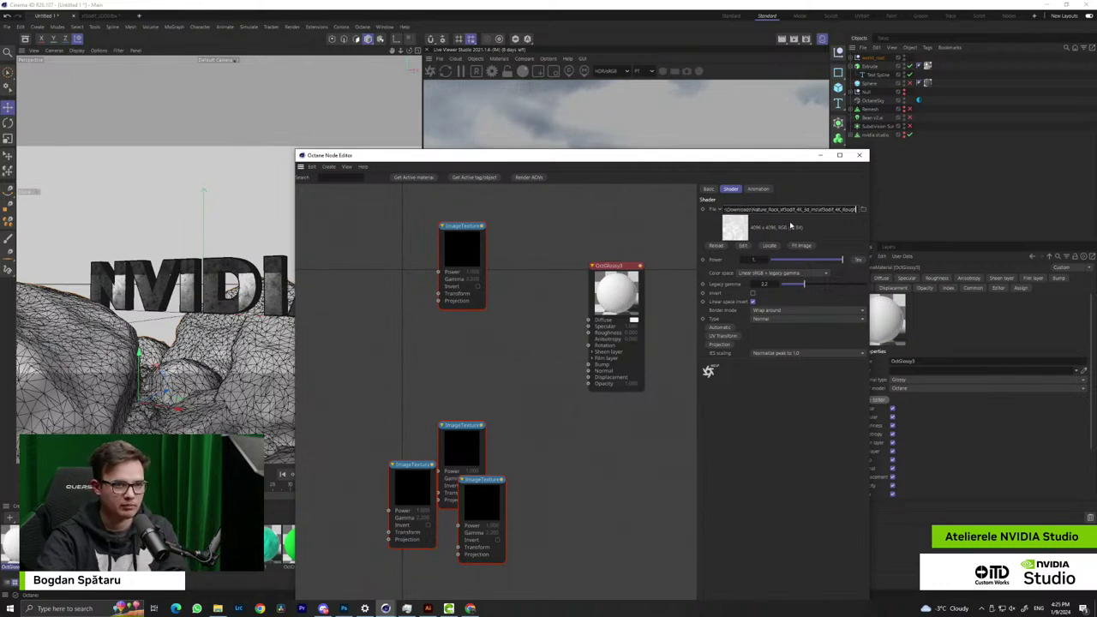
Connect the roughness map to the glossy material's Roughness input and the albedo map to its Diffuse input
{"action": "left_click_drag", "start_coordinate": [447, 246], "coordinate": [476, 330]}
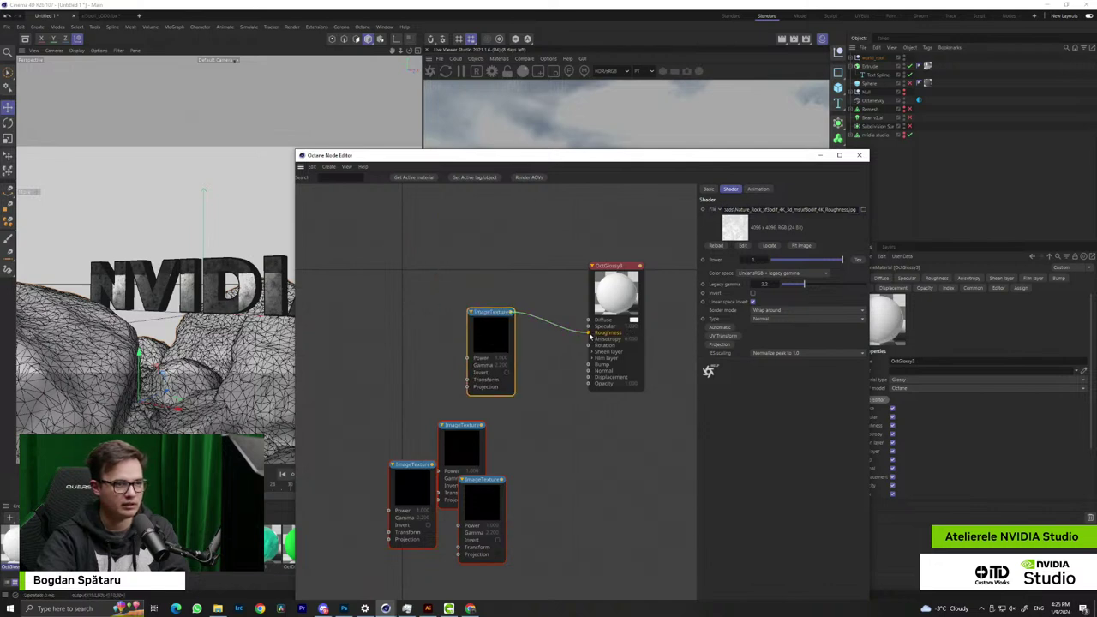
{"action": "left_click", "coordinate": [461, 450]}
{"action": "left_click_drag", "start_coordinate": [468, 449], "coordinate": [489, 233]}
{"action": "left_click_drag", "start_coordinate": [565, 304], "coordinate": [589, 320]}
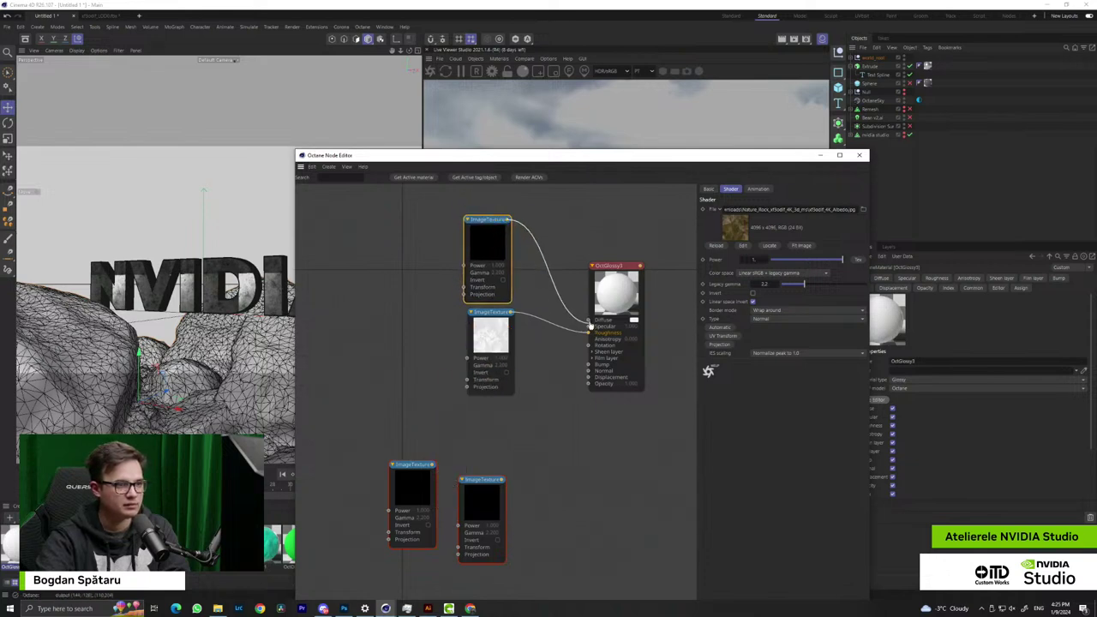
Place the normal map below the roughness map and connect it to the material's Normal input
{"action": "left_click", "coordinate": [408, 483]}
{"action": "mouse_move", "coordinate": [405, 490]}
{"action": "left_mouse_down"}
{"action": "mouse_move", "coordinate": [422, 499]}
{"action": "mouse_move", "coordinate": [392, 499]}
{"action": "left_mouse_up"}
{"action": "left_click_drag", "start_coordinate": [485, 480], "coordinate": [491, 408]}
{"action": "left_click", "coordinate": [489, 428]}
{"action": "left_click_drag", "start_coordinate": [592, 375], "coordinate": [588, 370]}
Add a Displacement node to the glossy material and connect the displacement map to its Texture input
{"action": "left_click", "coordinate": [604, 368]}
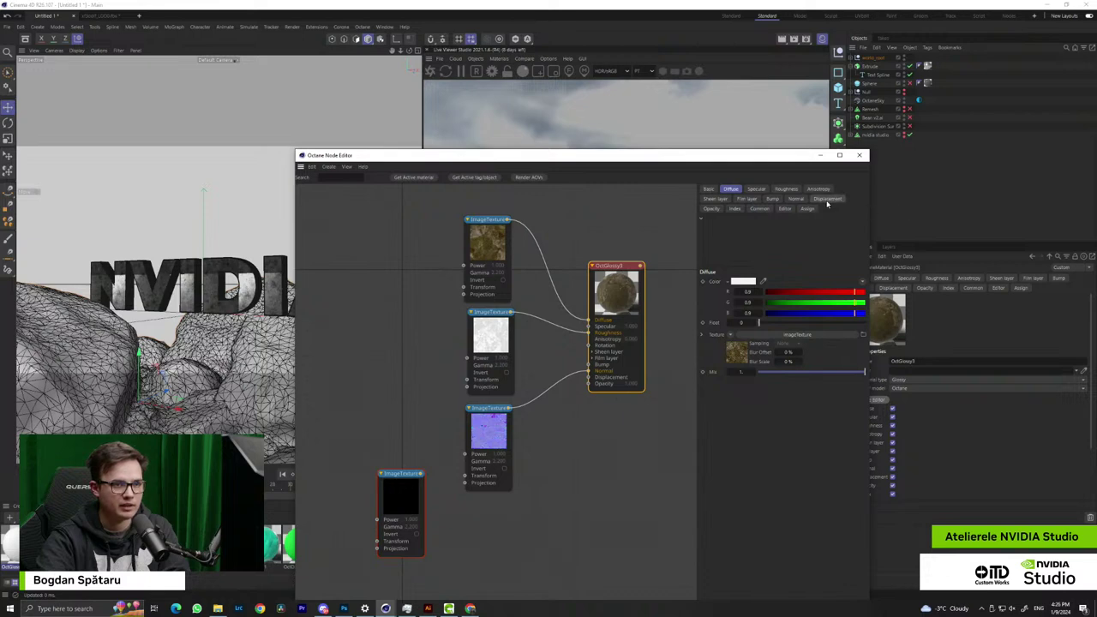
{"action": "left_click", "coordinate": [827, 199]}
{"action": "left_click", "coordinate": [728, 282]}
{"action": "left_click_drag", "start_coordinate": [559, 377], "coordinate": [621, 399]}
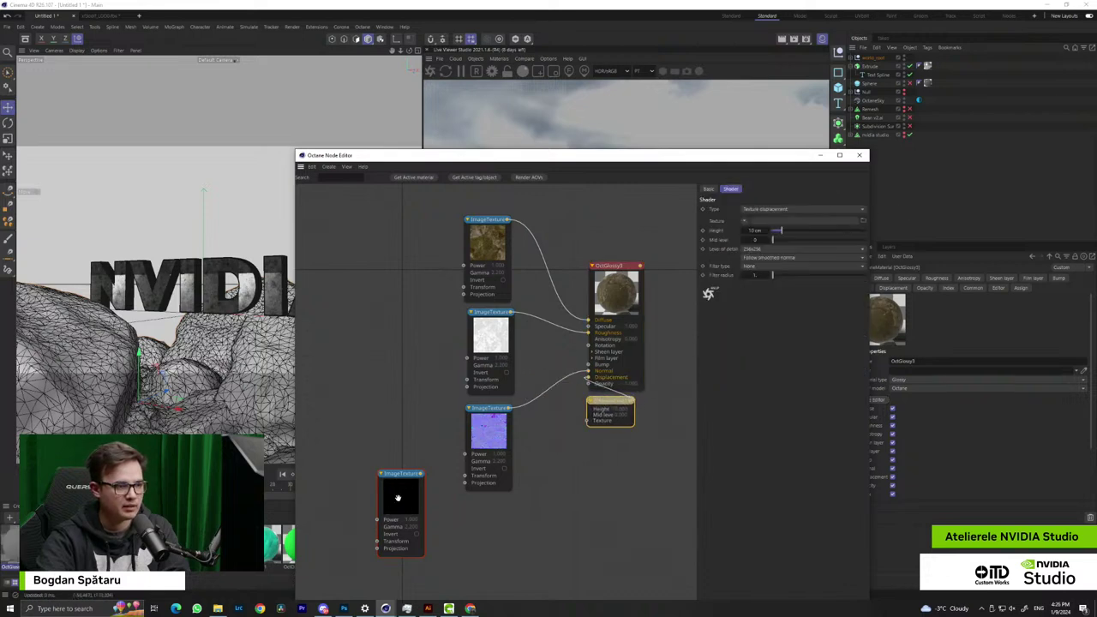
{"action": "left_click_drag", "start_coordinate": [397, 498], "coordinate": [485, 528]}
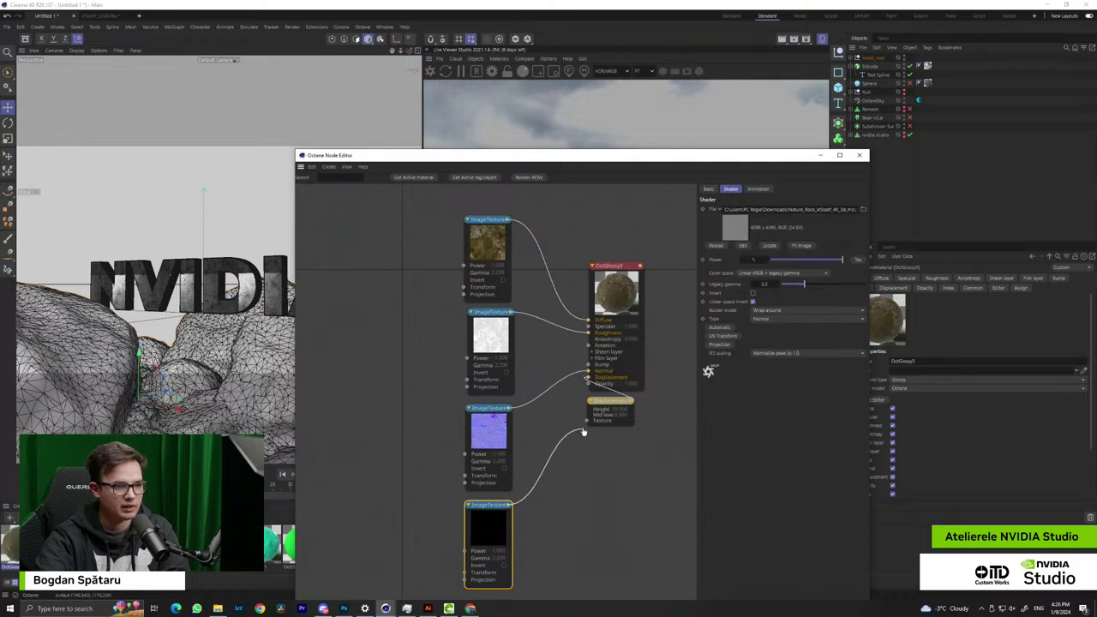
{"action": "left_click_drag", "start_coordinate": [589, 424], "coordinate": [588, 423]}
Set the Displacement node's level of detail to 4096x4096
{"action": "left_click", "coordinate": [611, 406]}
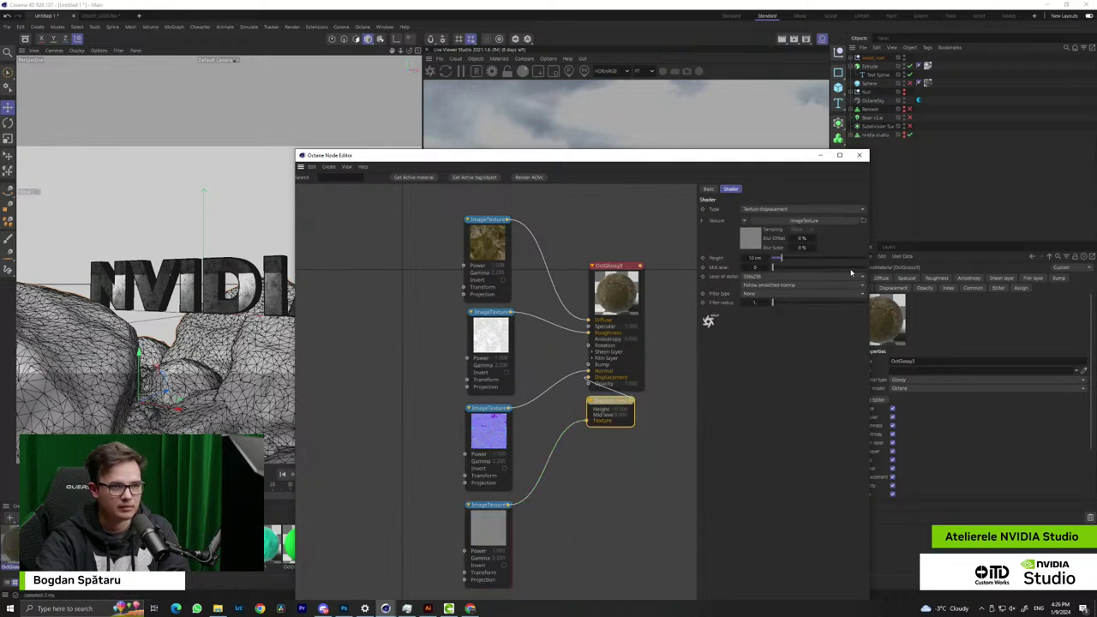
{"action": "left_click", "coordinate": [502, 520]}
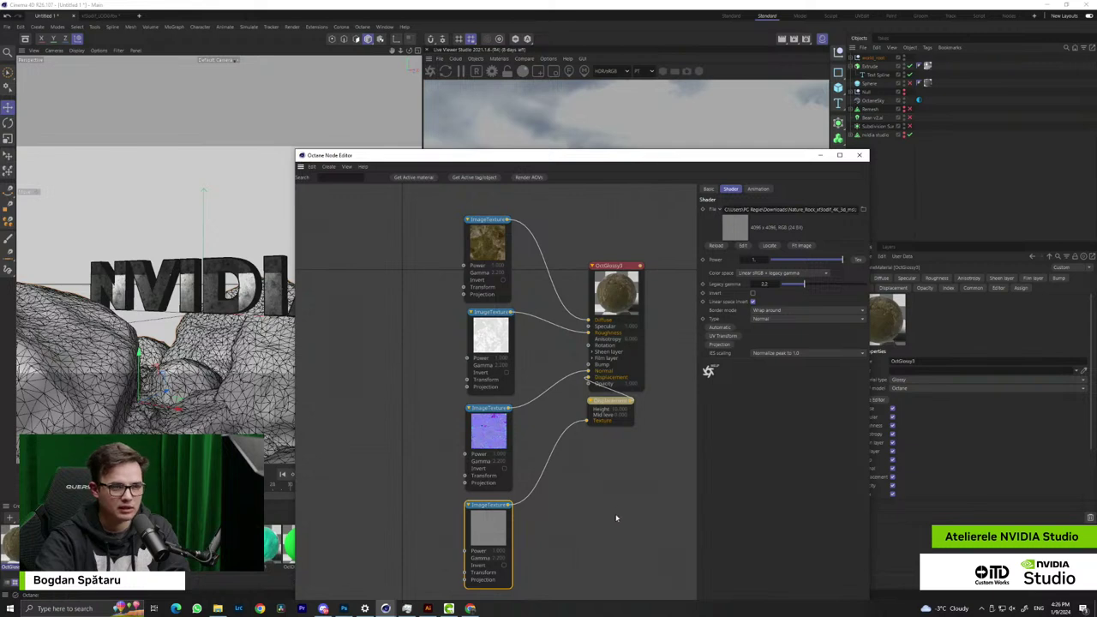
{"action": "left_click", "coordinate": [599, 405]}
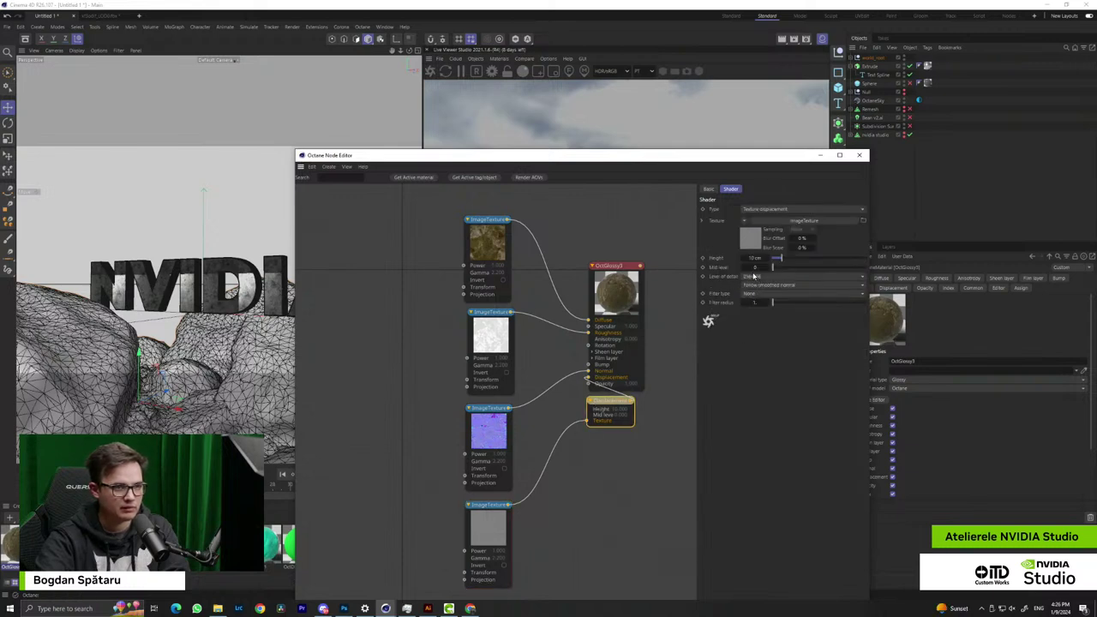
{"action": "left_click", "coordinate": [755, 276]}
{"action": "left_click", "coordinate": [777, 328]}
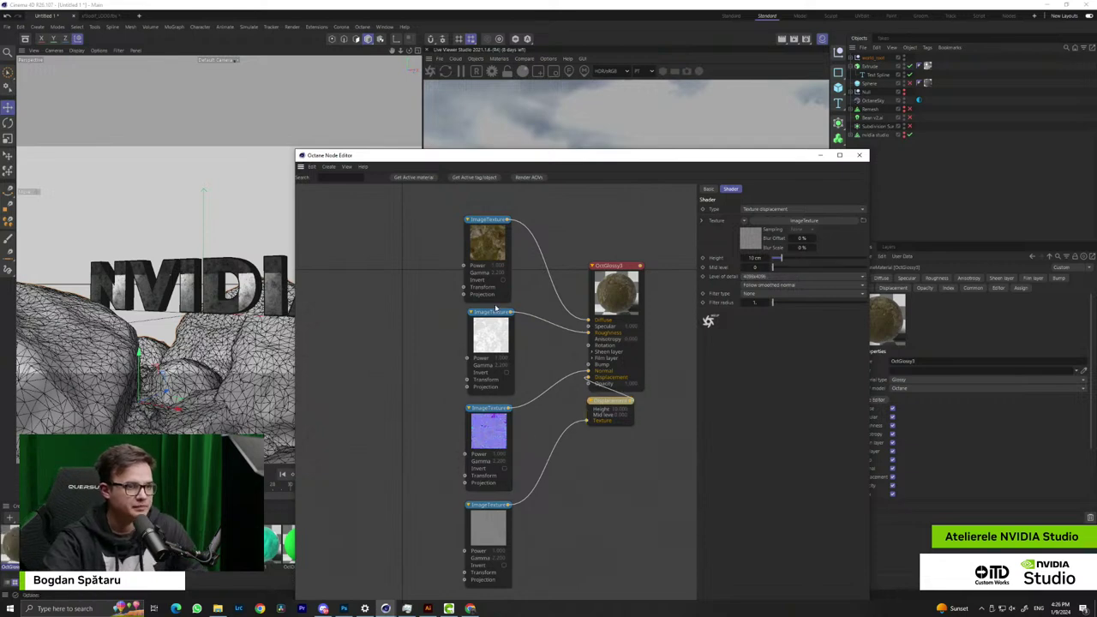
Assign the textured glossy material to the rock cluster beneath the NVIDIA text
{"action": "left_click", "coordinate": [820, 158]}
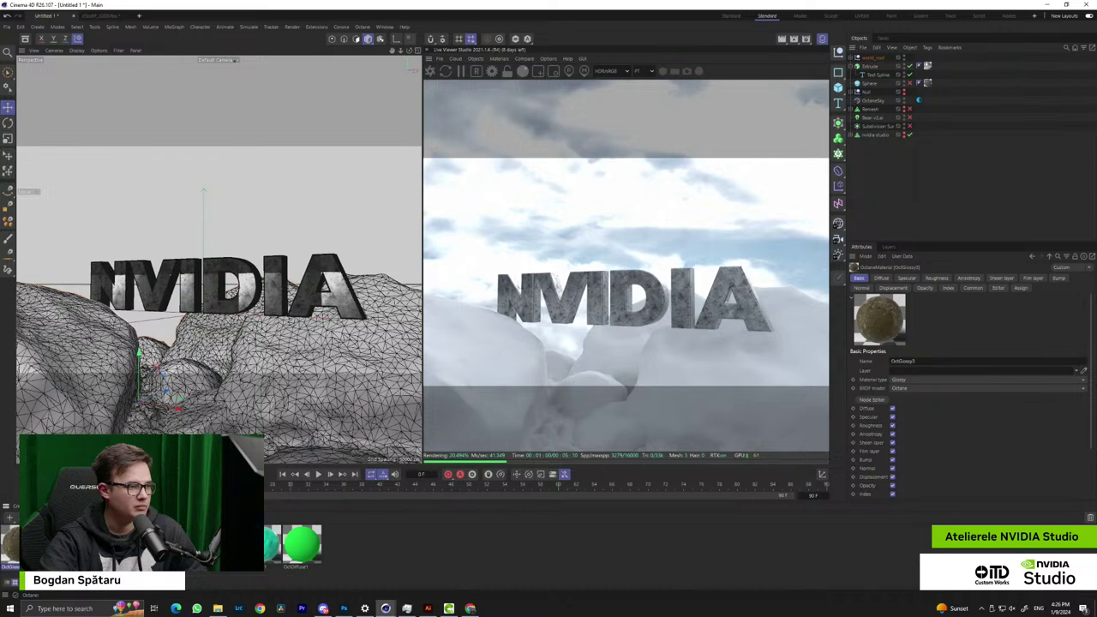
{"action": "left_click_drag", "start_coordinate": [85, 351], "coordinate": [85, 339]}
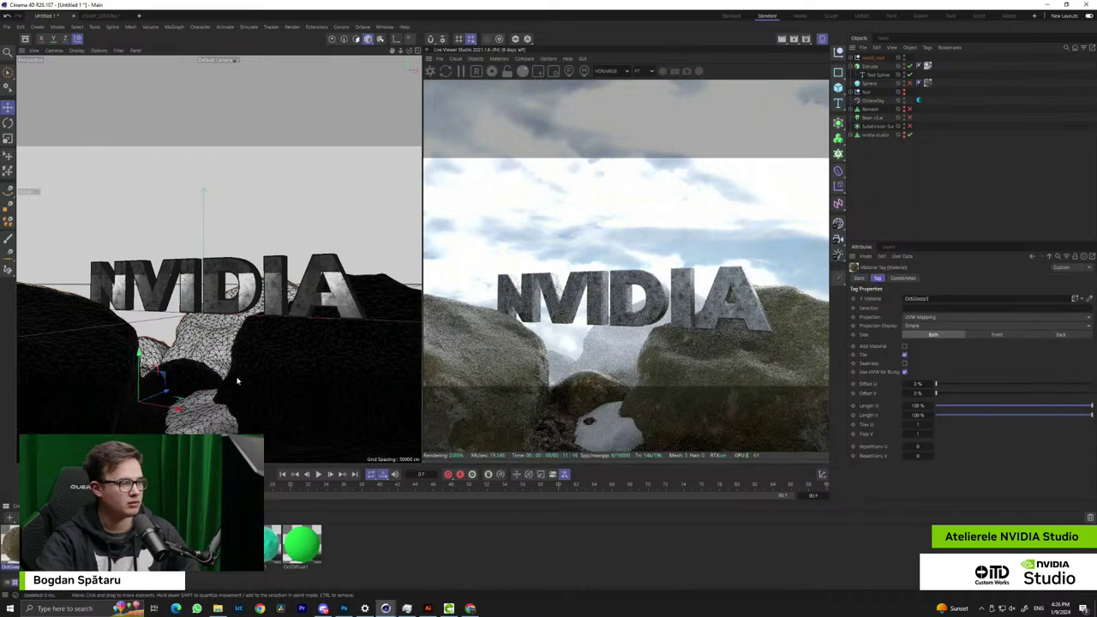
{"action": "left_click_drag", "start_coordinate": [201, 377], "coordinate": [230, 312], "text": "alt"}
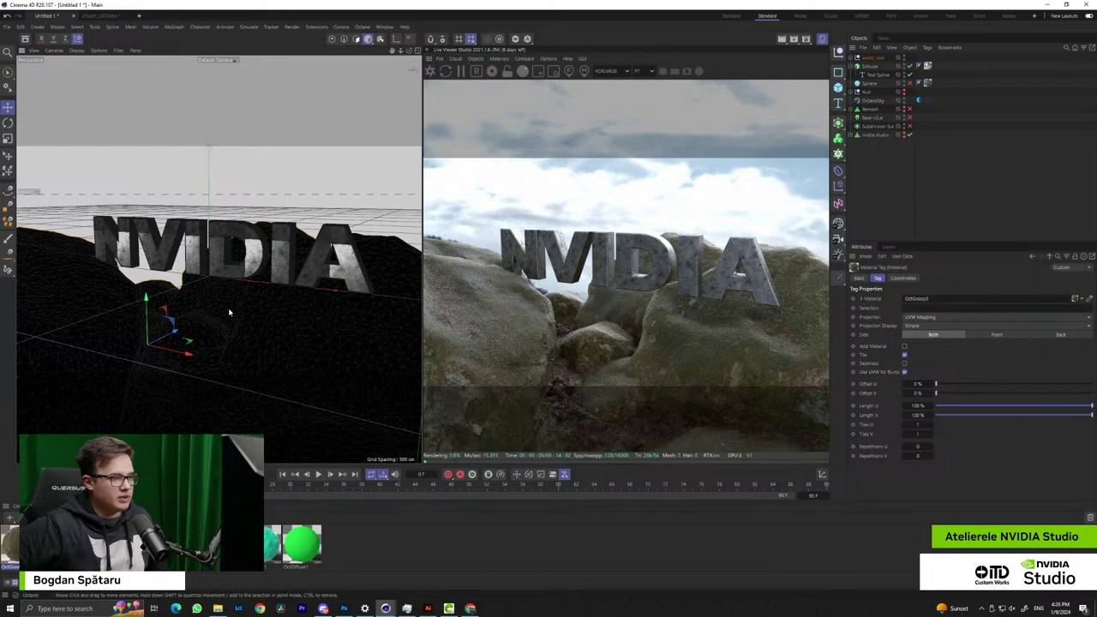
Switch to Quixel Megascans in the browser, clear the 3D Assets filters and search for STEEL within Surfaces
{"action": "left_click", "coordinate": [471, 610]}
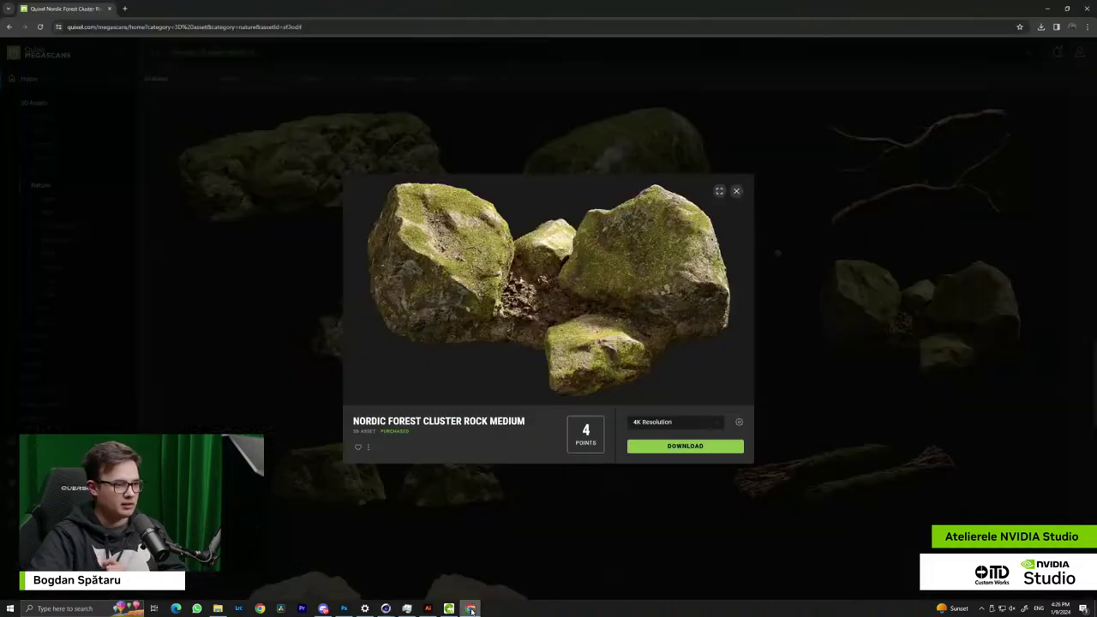
{"action": "left_click", "coordinate": [275, 256]}
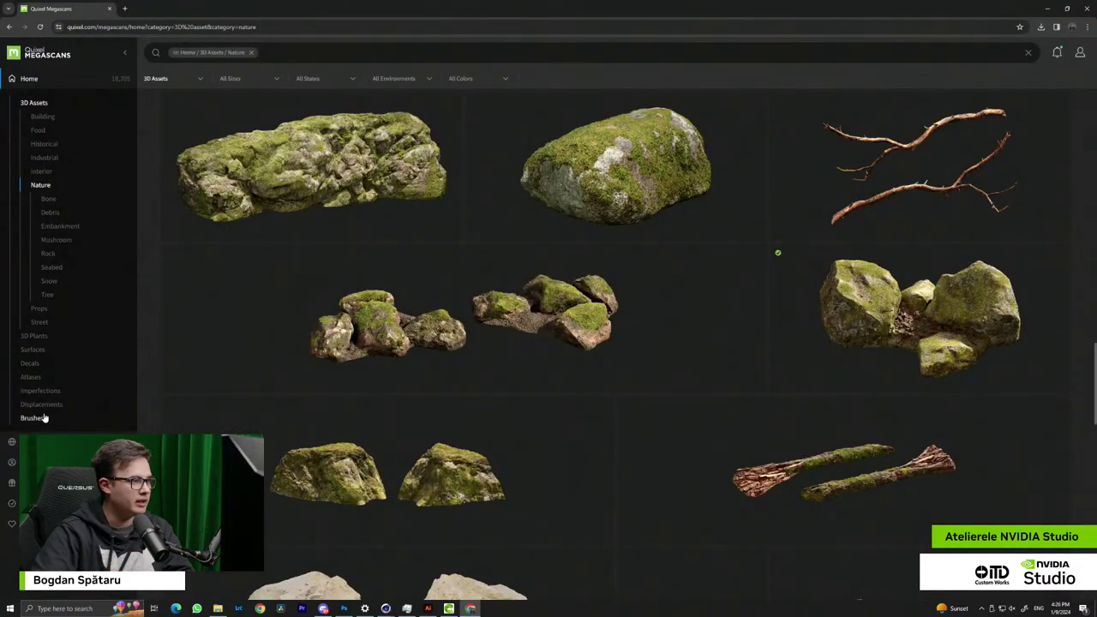
{"action": "left_click", "coordinate": [38, 106]}
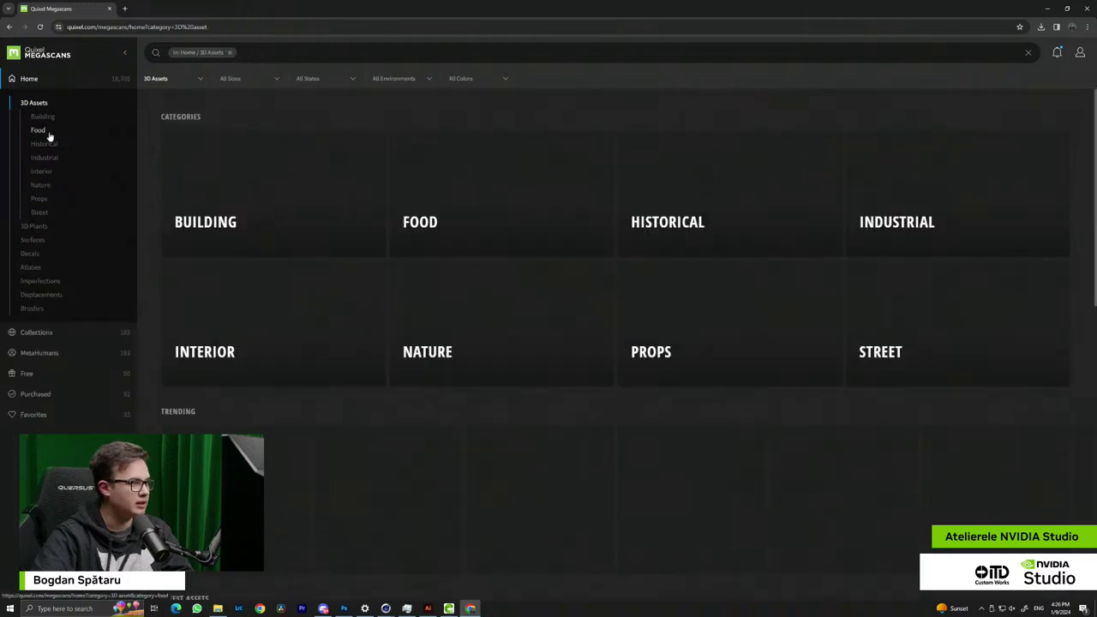
{"action": "left_click", "coordinate": [230, 52]}
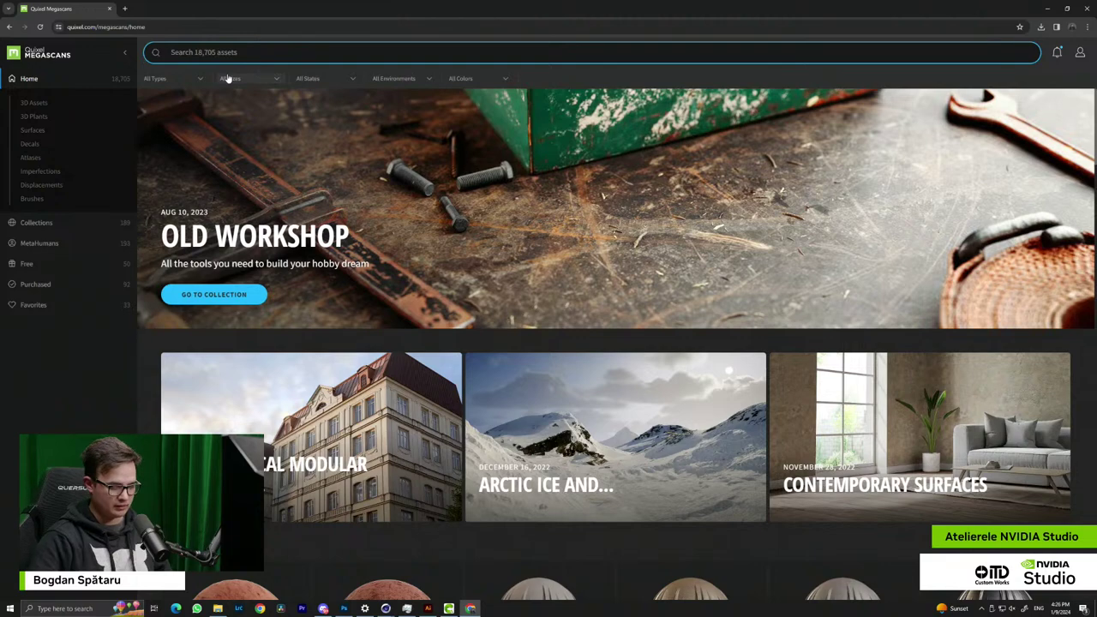
{"action": "type", "text": "STEEL"}
{"action": "key", "text": "Return"}
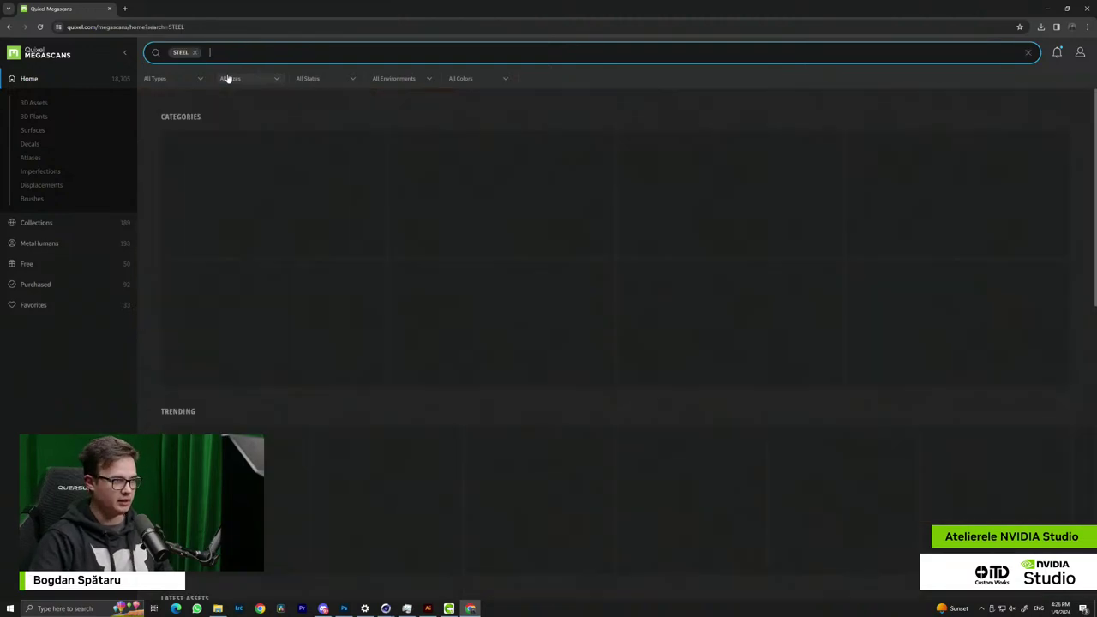
{"action": "left_click", "coordinate": [511, 198]}
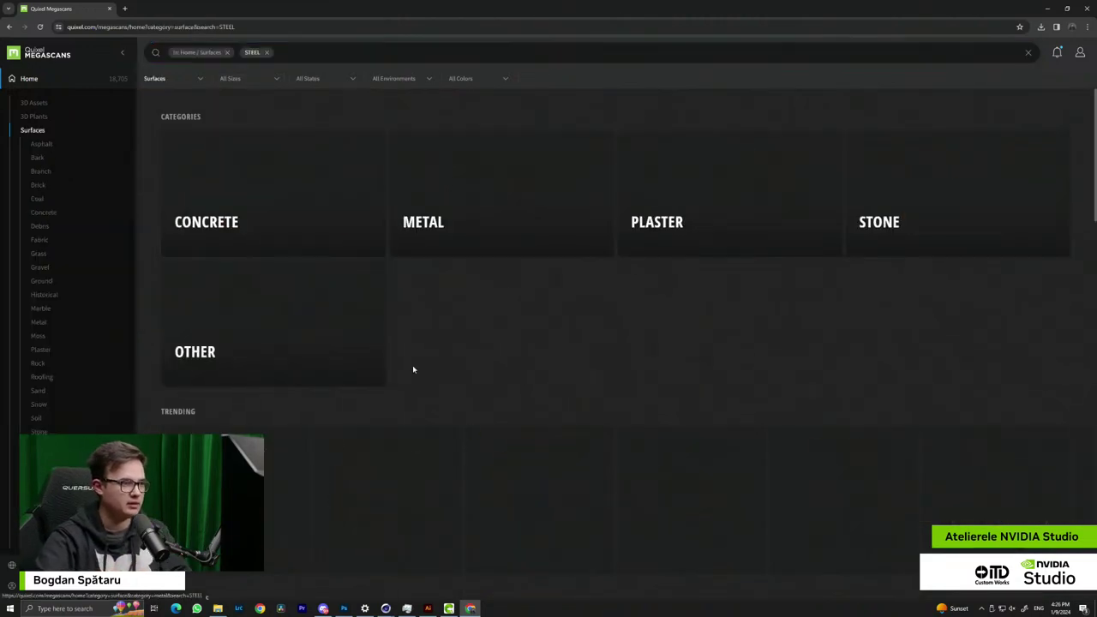
Find the purple and ochre Rusty Painted Metal Sheet among the latest surfaces and download it at 4K resolution
{"action": "scroll", "coordinate": [342, 428], "scroll_direction": "down", "scroll_amount": 2}
{"action": "scroll", "coordinate": [230, 347], "scroll_direction": "down", "scroll_amount": 2}
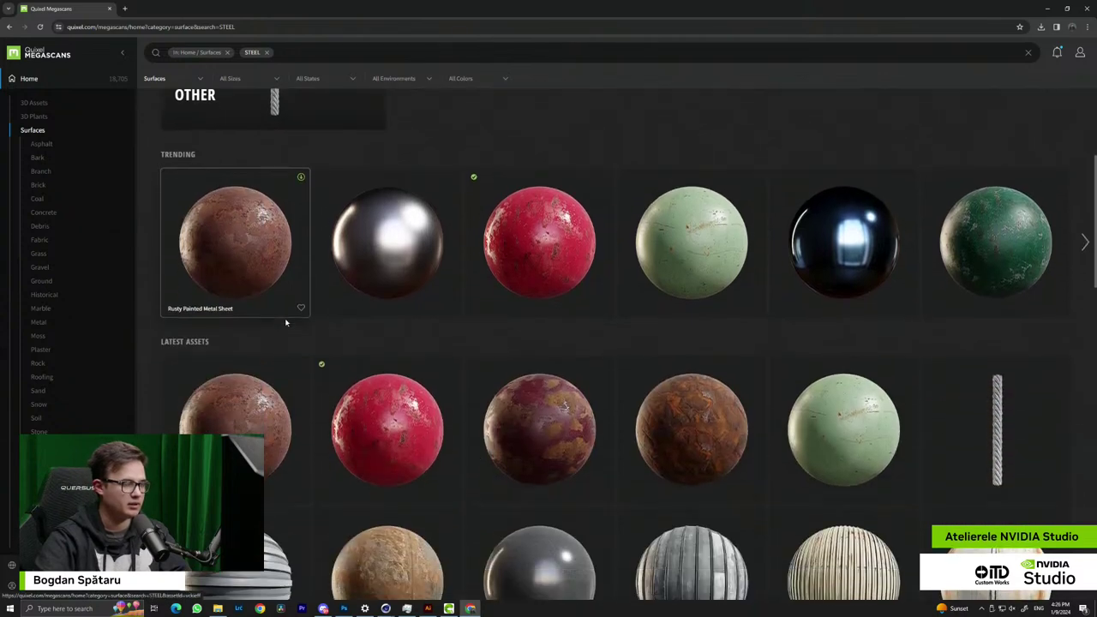
{"action": "scroll", "coordinate": [292, 331], "scroll_direction": "down", "scroll_amount": 2}
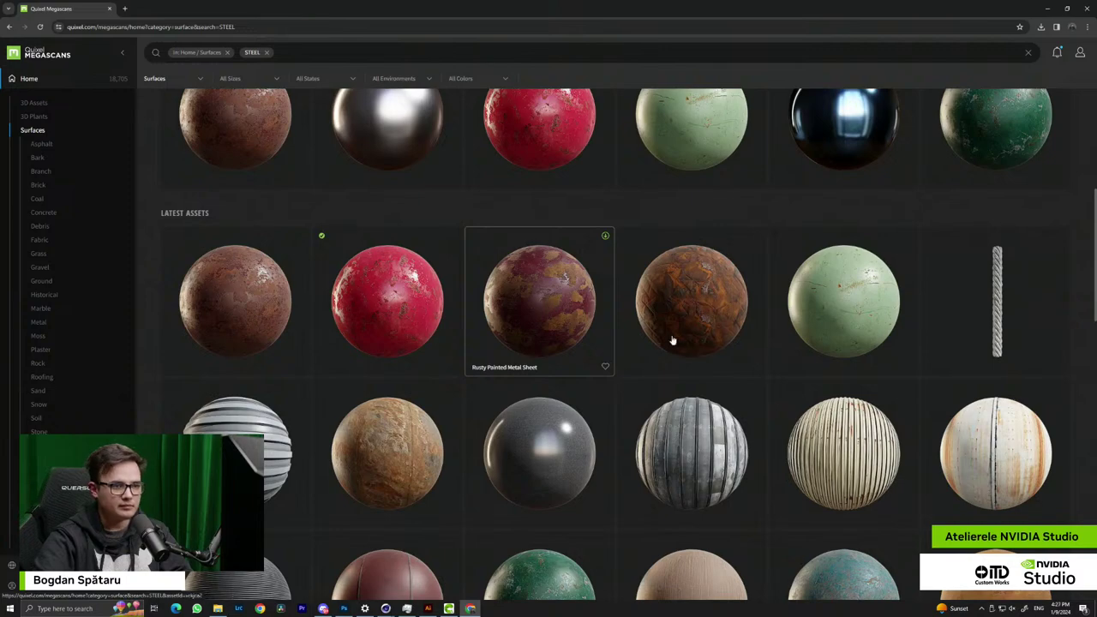
{"action": "scroll", "coordinate": [517, 311], "scroll_direction": "down", "scroll_amount": 5}
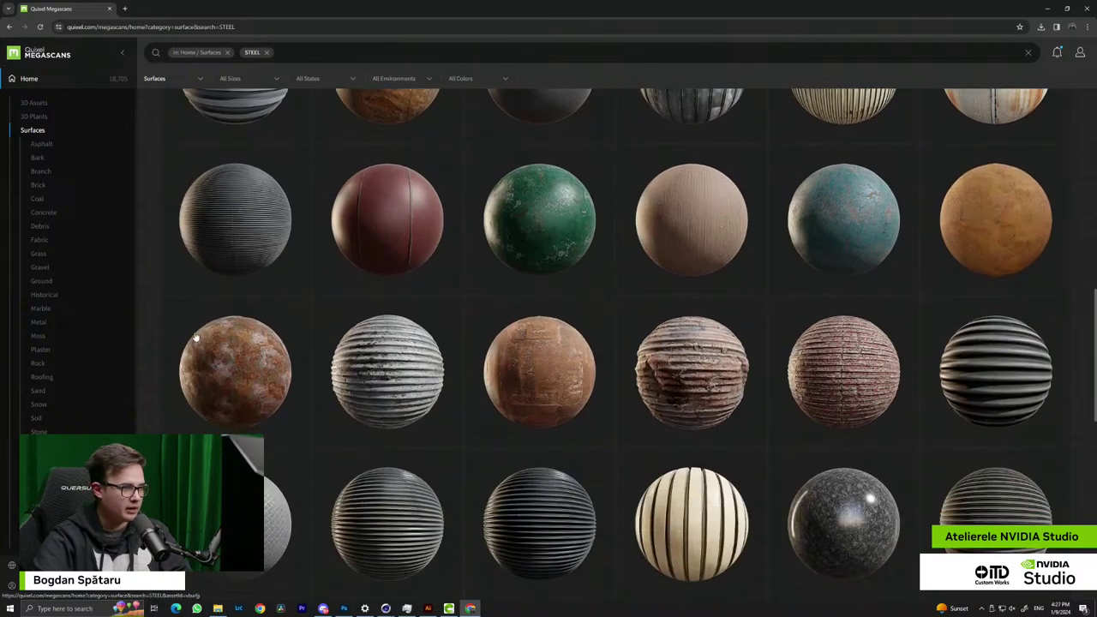
{"action": "scroll", "coordinate": [215, 362], "scroll_direction": "down", "scroll_amount": 3}
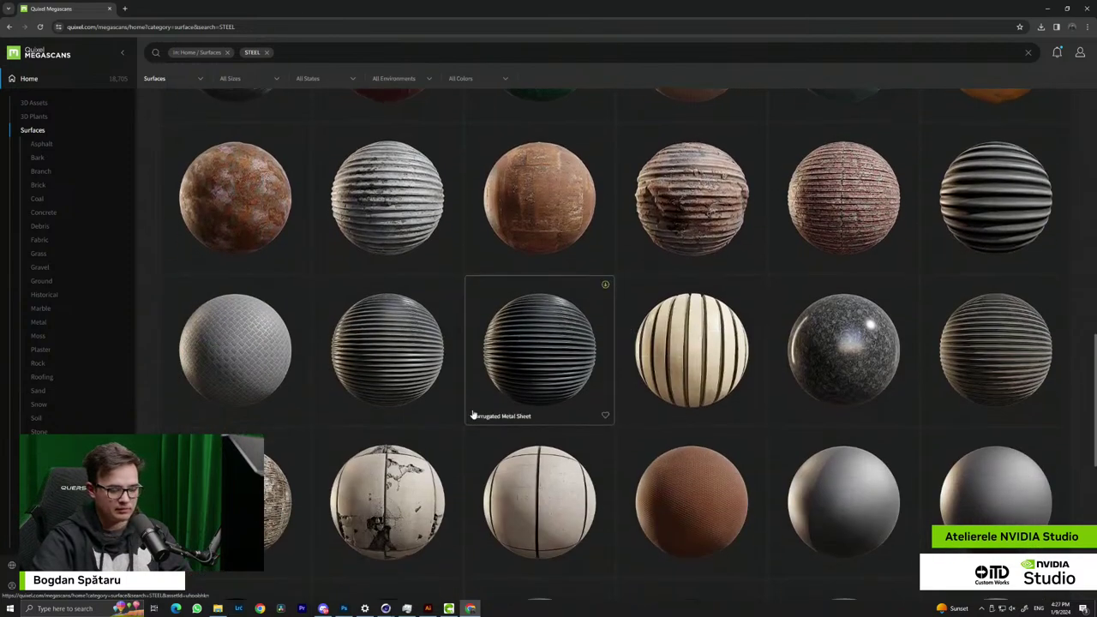
{"action": "scroll", "coordinate": [500, 435], "scroll_direction": "down", "scroll_amount": 1}
{"action": "scroll", "coordinate": [498, 435], "scroll_direction": "up", "scroll_amount": 13}
{"action": "left_click", "coordinate": [540, 469]}
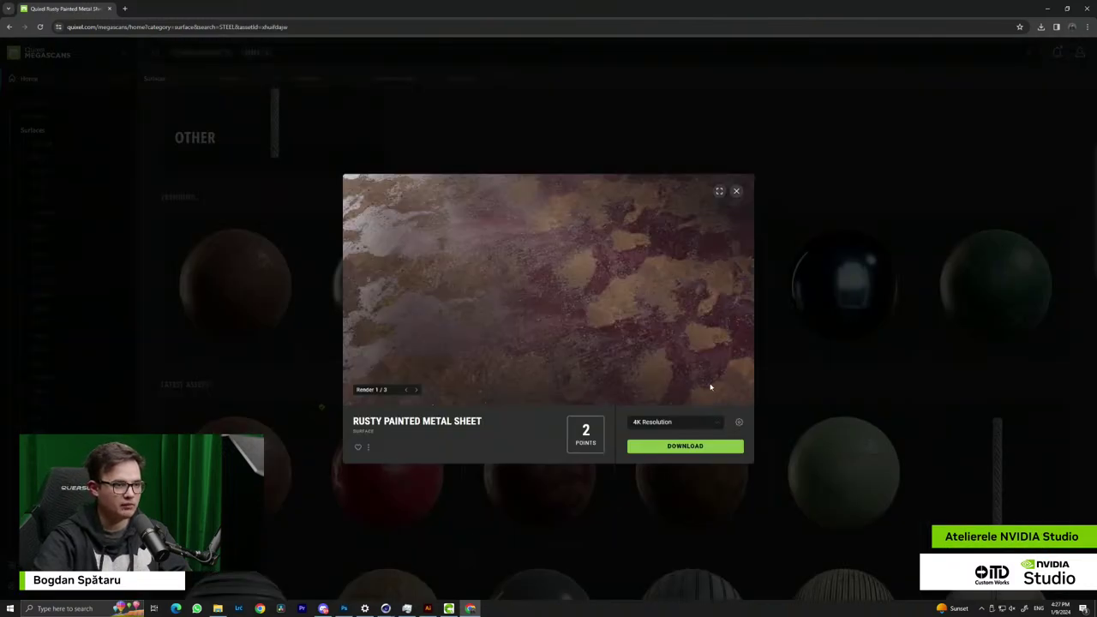
{"action": "left_click", "coordinate": [651, 423]}
{"action": "left_click", "coordinate": [645, 421]}
{"action": "left_click", "coordinate": [667, 447]}
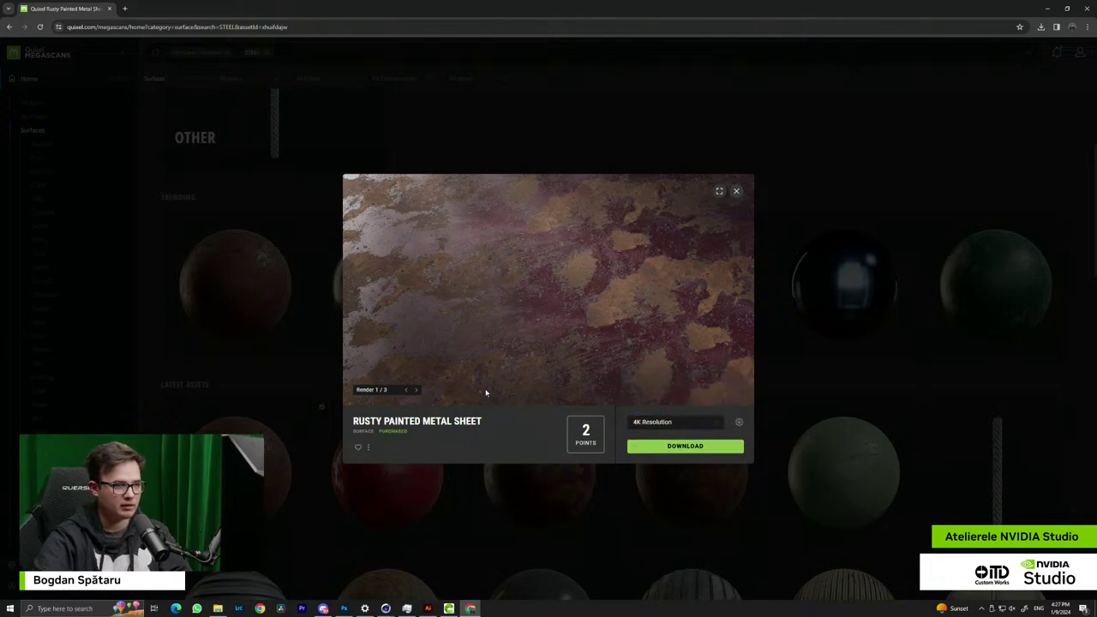
Look through the Rusty Painted Metal Sheet's preview renders, then close the asset
{"action": "left_click", "coordinate": [416, 390]}
{"action": "left_click", "coordinate": [415, 389]}
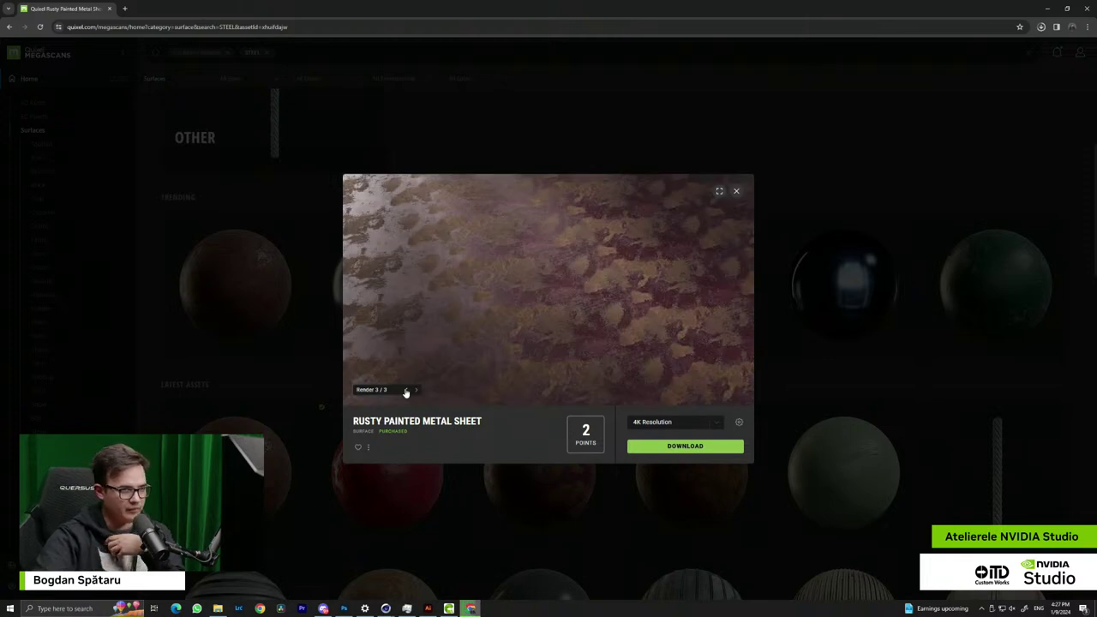
{"action": "left_click", "coordinate": [407, 391]}
{"action": "left_click", "coordinate": [872, 203]}
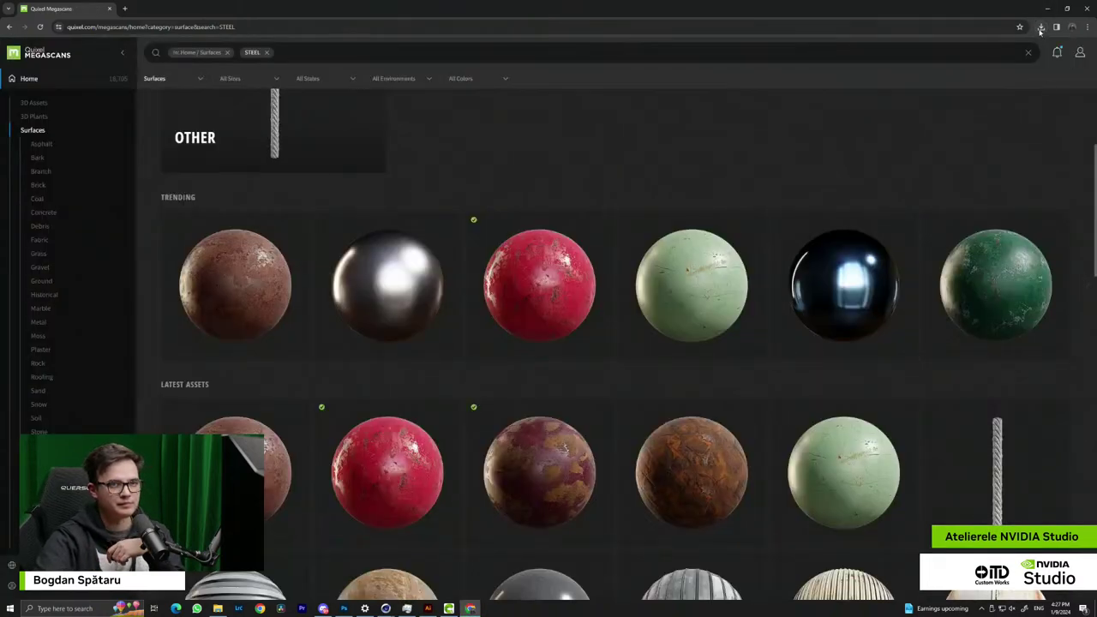
Switch to Cinema 4D and delete both existing image textures from the OctMetal2 material's node graph
{"action": "key", "text": "alt+Tab"}
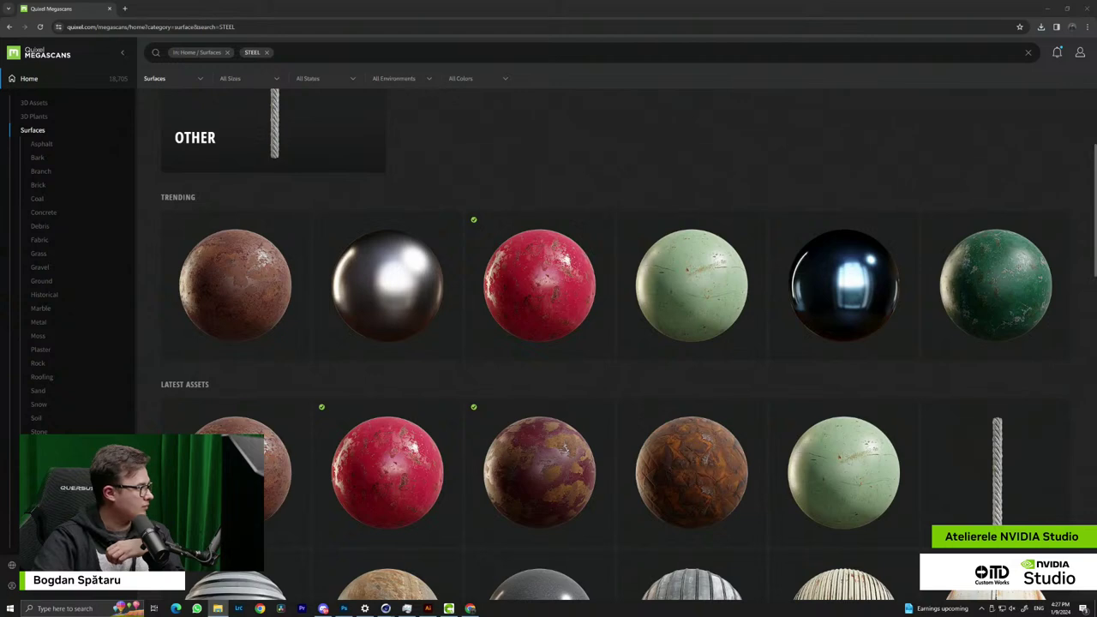
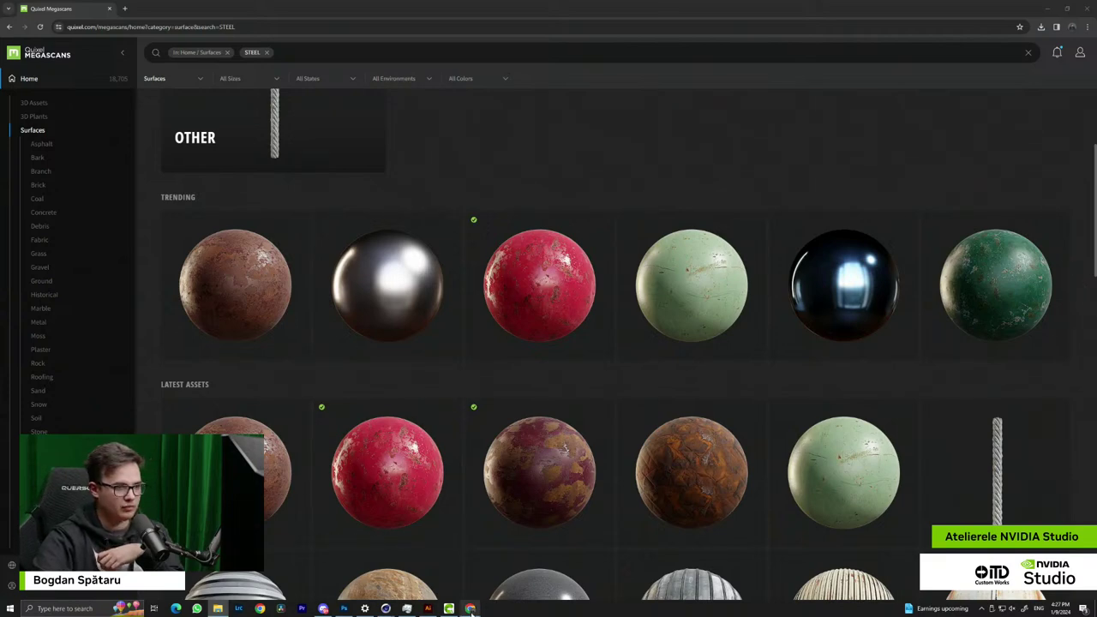
{"action": "mouse_move", "coordinate": [428, 602]}
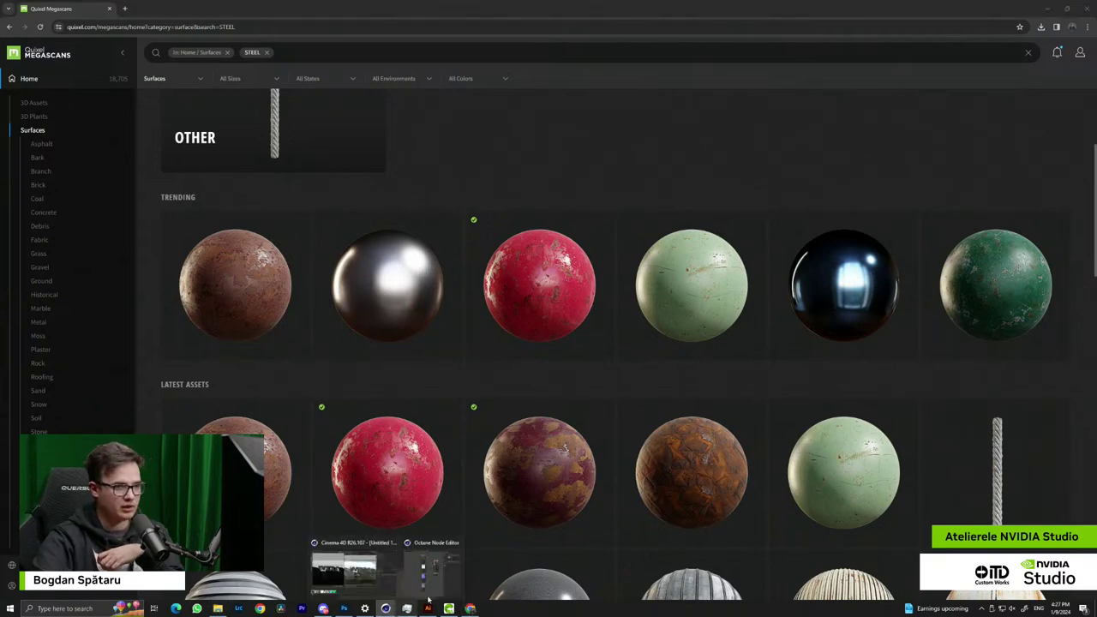
{"action": "left_click", "coordinate": [359, 578]}
{"action": "left_click", "coordinate": [51, 545]}
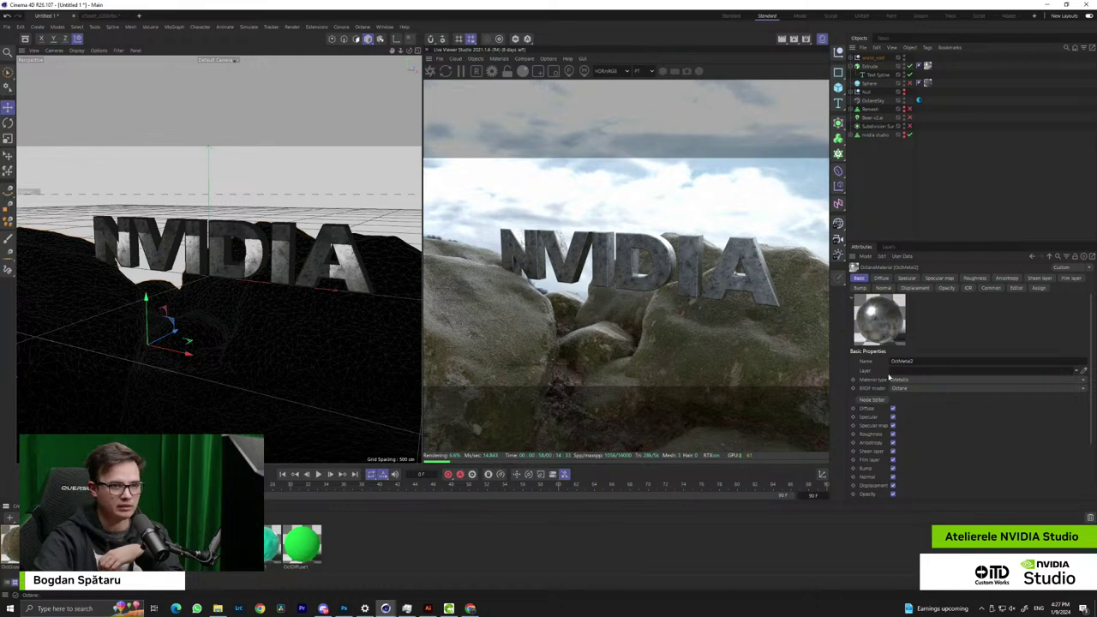
{"action": "left_click", "coordinate": [871, 399]}
{"action": "left_click_drag", "start_coordinate": [357, 210], "coordinate": [468, 425]}
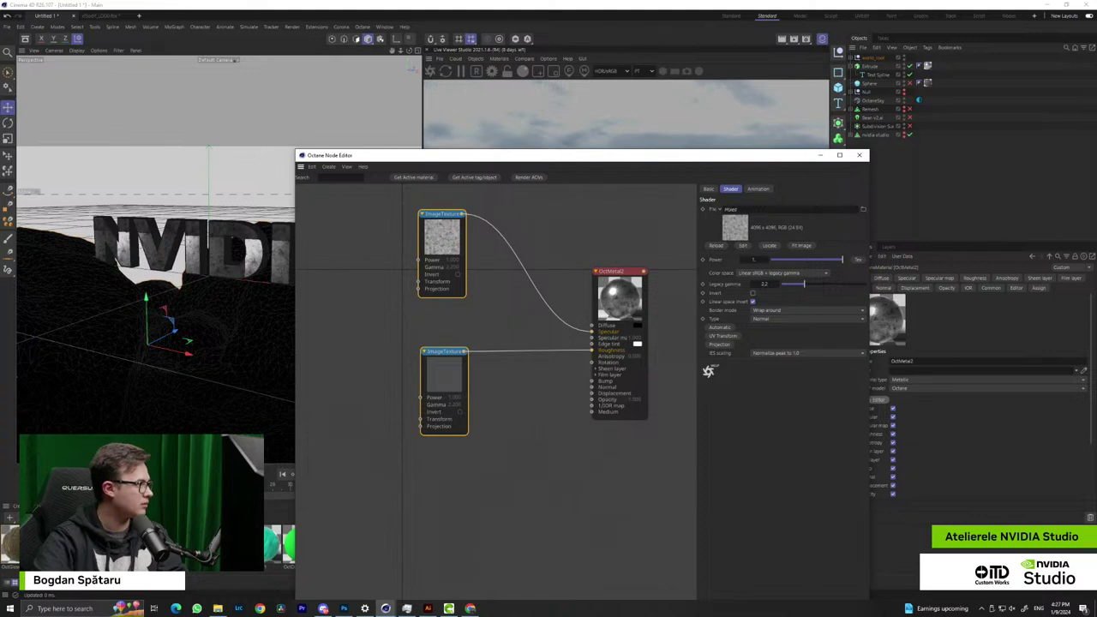
{"action": "key", "text": "Delete"}
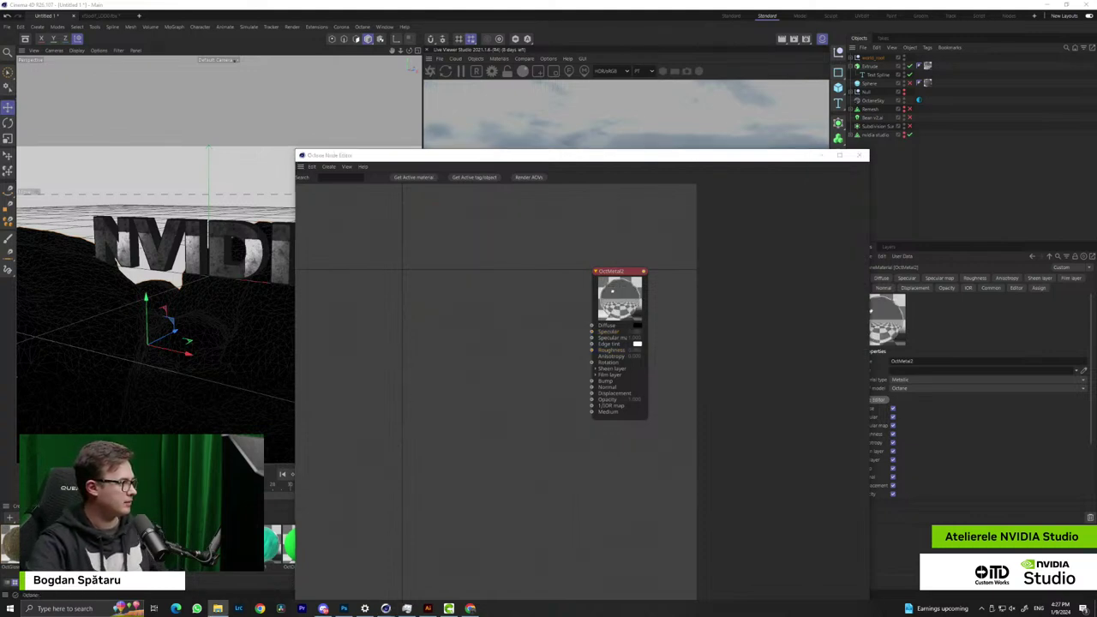
Add the downloaded 4K albedo, roughness and normal maps to the OctMetal2 graph and connect the roughness map to Roughness
{"action": "left_click_drag", "start_coordinate": [419, 292], "coordinate": [464, 320]}
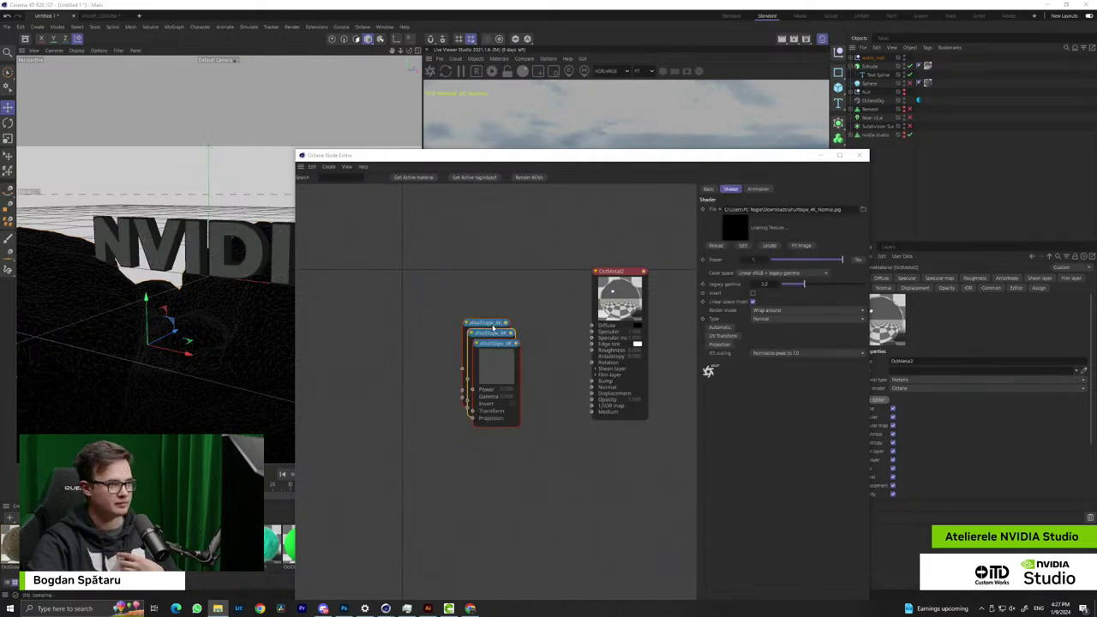
{"action": "left_click_drag", "start_coordinate": [493, 364], "coordinate": [509, 295]}
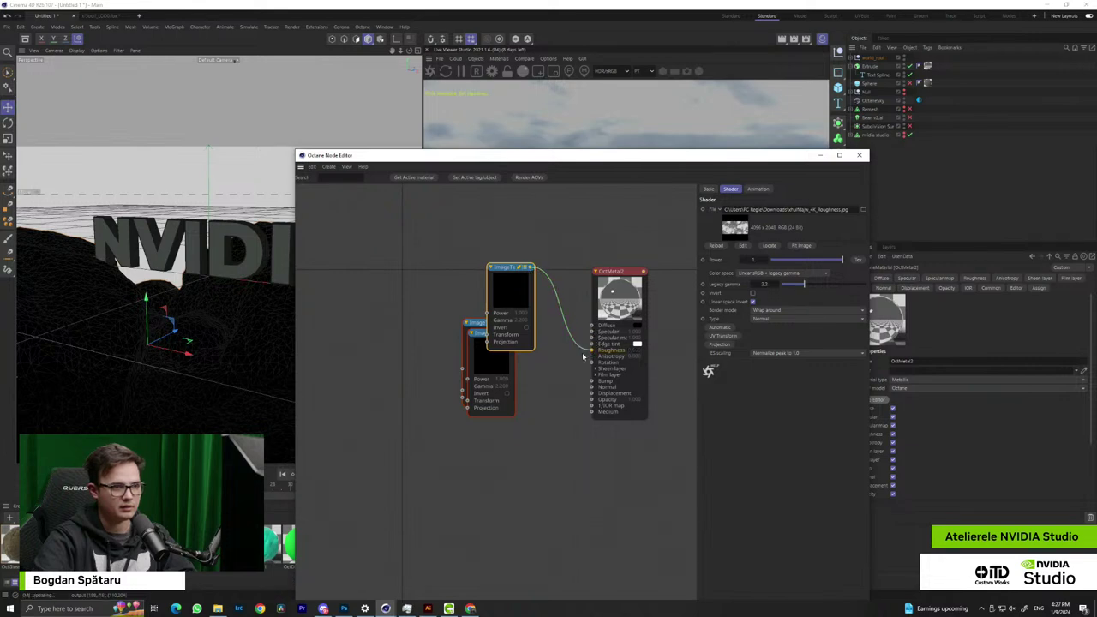
{"action": "left_click_drag", "start_coordinate": [591, 352], "coordinate": [592, 352]}
Connect the normal map to Normal and the albedo map to Diffuse, stacking the image nodes as albedo, roughness and normal
{"action": "left_click_drag", "start_coordinate": [483, 369], "coordinate": [509, 511]}
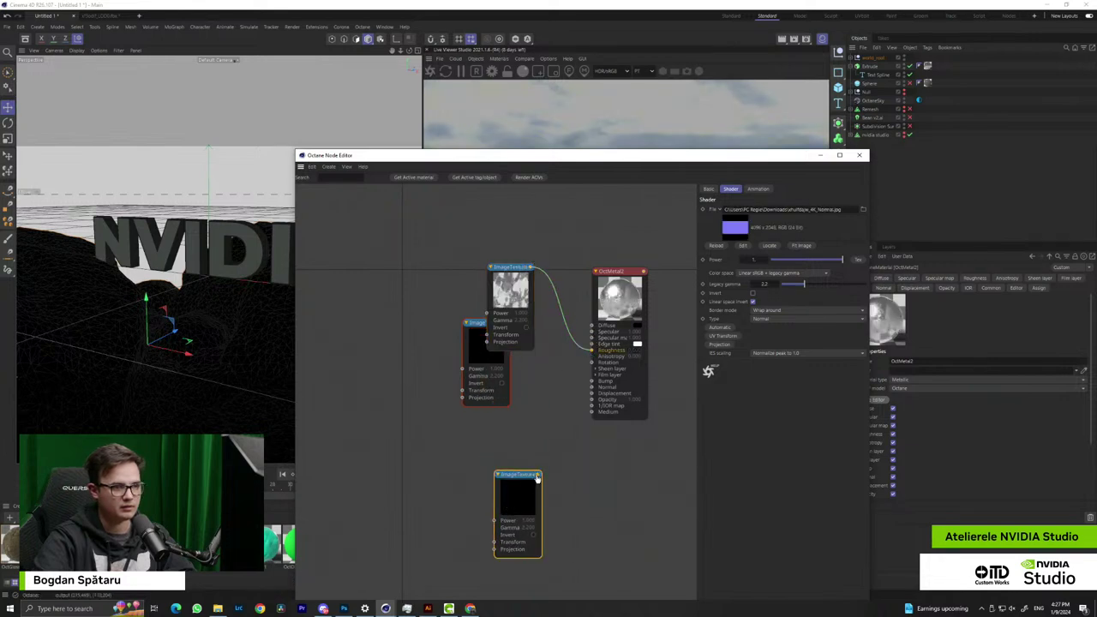
{"action": "left_click_drag", "start_coordinate": [485, 341], "coordinate": [591, 325]}
{"action": "left_click_drag", "start_coordinate": [454, 421], "coordinate": [435, 276]}
{"action": "left_click_drag", "start_coordinate": [511, 300], "coordinate": [428, 390]}
{"action": "left_click_drag", "start_coordinate": [512, 495], "coordinate": [412, 479]}
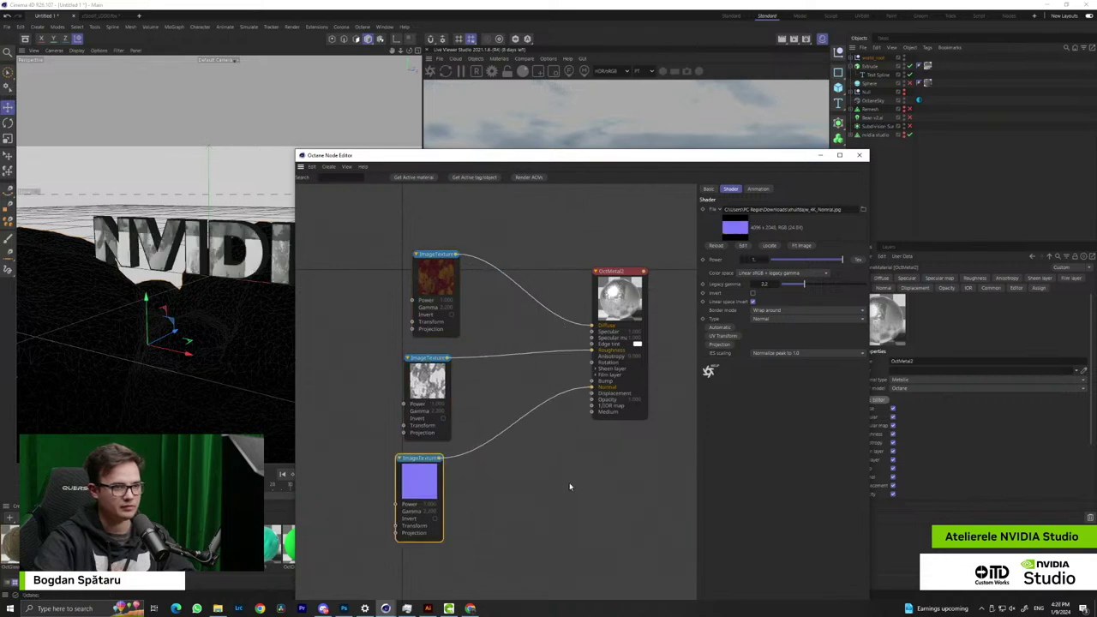
Connect the albedo map to OctMetal2's Specular input as well
{"action": "left_click", "coordinate": [432, 274]}
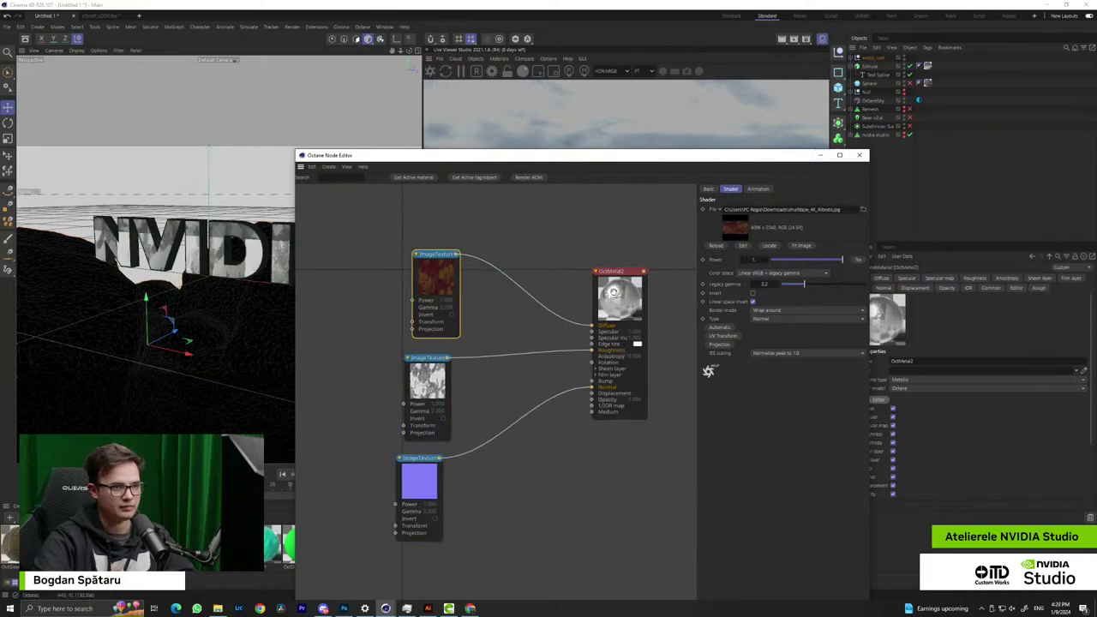
{"action": "left_click", "coordinate": [591, 328]}
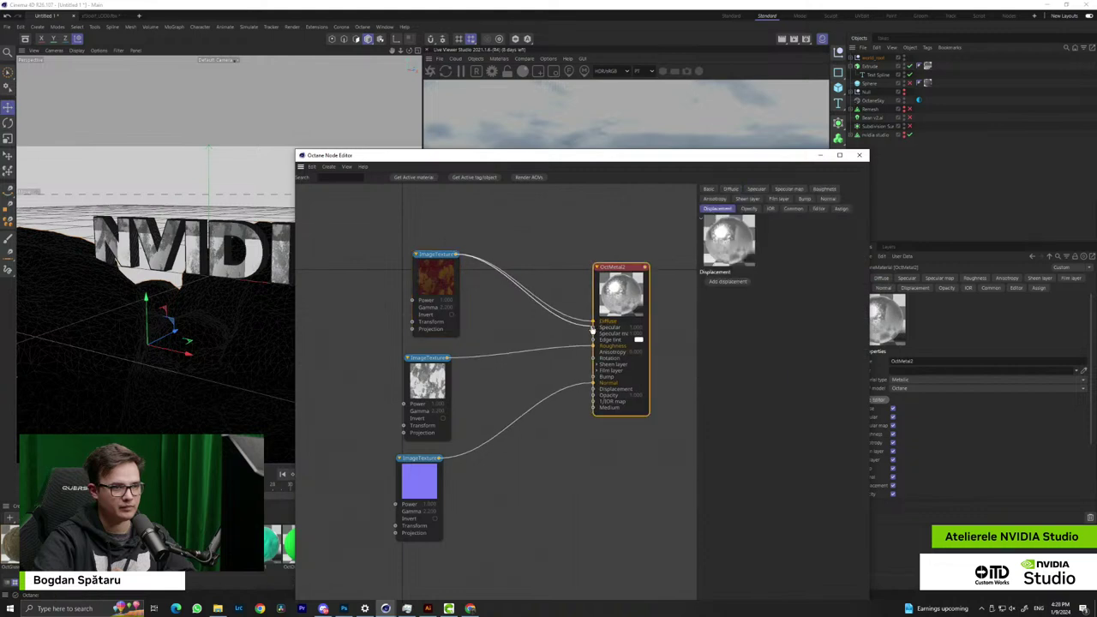
{"action": "left_click_drag", "start_coordinate": [596, 329], "coordinate": [598, 330]}
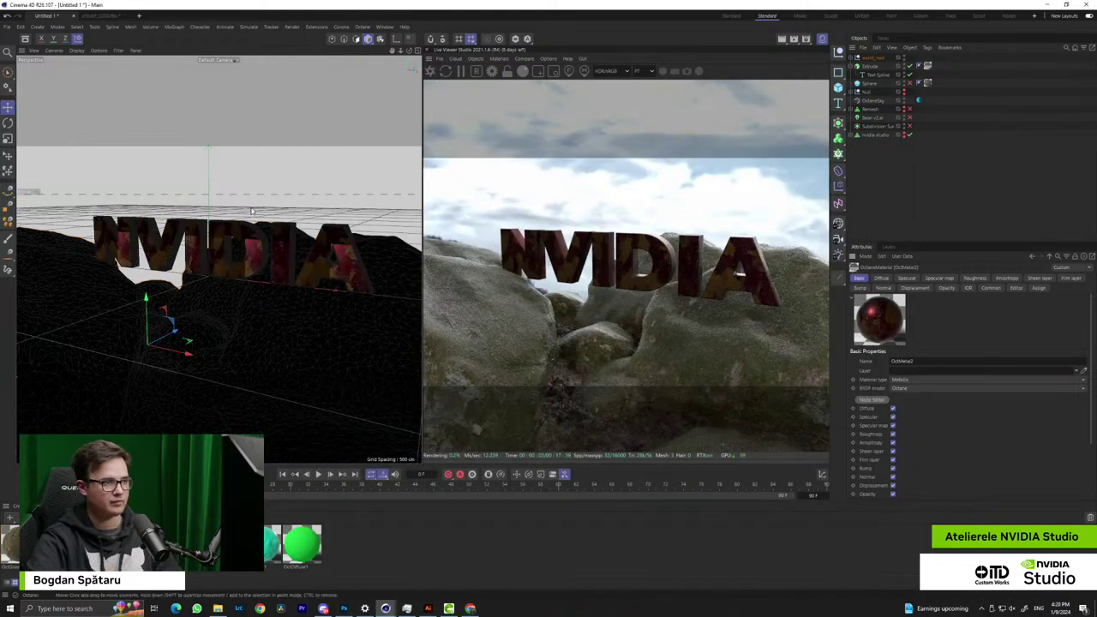
Set the Power of the OctMetal2 material's normal map texture to 3
{"action": "scroll", "coordinate": [219, 219], "scroll_direction": "up", "scroll_amount": 5}
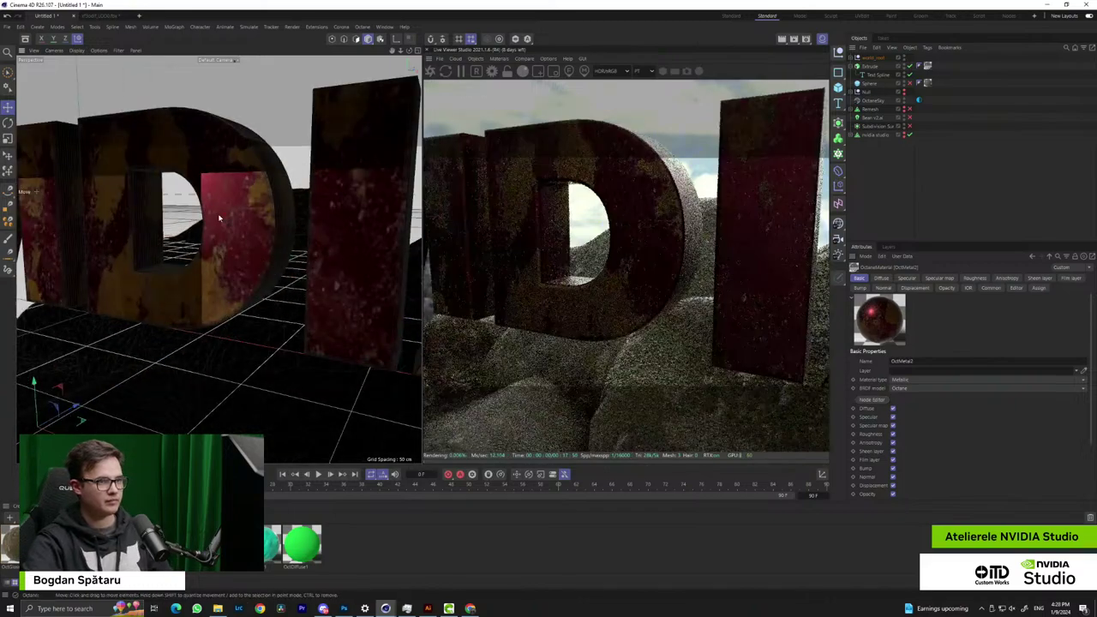
{"action": "scroll", "coordinate": [220, 220], "scroll_direction": "up", "scroll_amount": 4}
{"action": "middle_click_drag", "start_coordinate": [223, 258], "coordinate": [244, 300], "text": "alt"}
{"action": "scroll", "coordinate": [232, 325], "scroll_direction": "down", "scroll_amount": 10}
{"action": "mouse_move", "coordinate": [312, 291]}
{"action": "left_mouse_down", "text": "alt"}
{"action": "mouse_move", "coordinate": [202, 313]}
{"action": "mouse_move", "coordinate": [303, 289]}
{"action": "left_mouse_up", "text": "alt"}
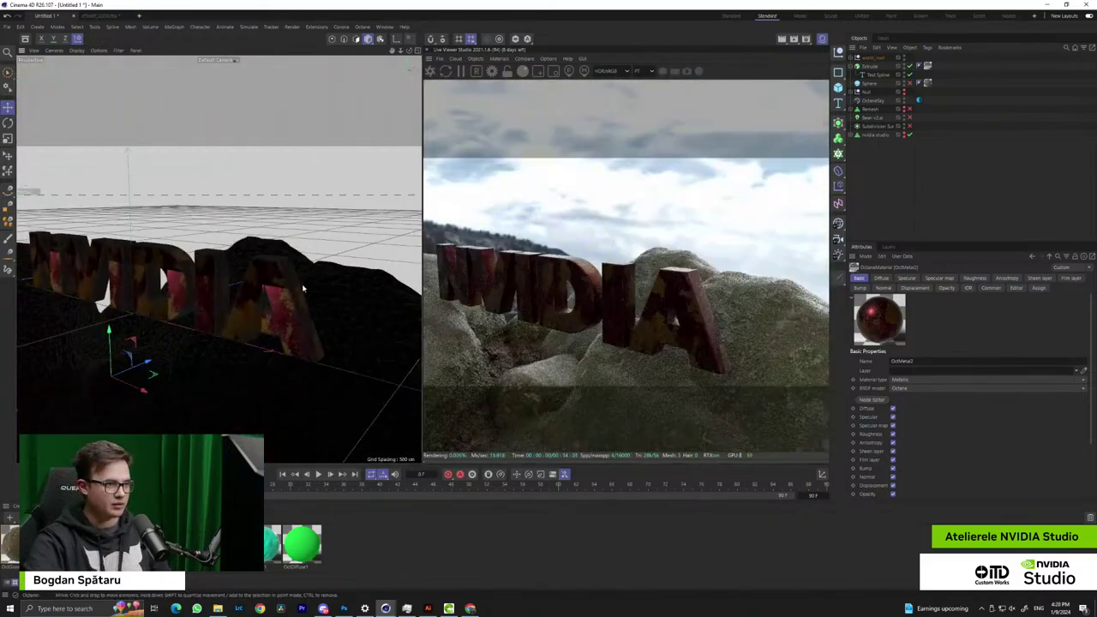
{"action": "scroll", "coordinate": [308, 292], "scroll_direction": "up", "scroll_amount": 8}
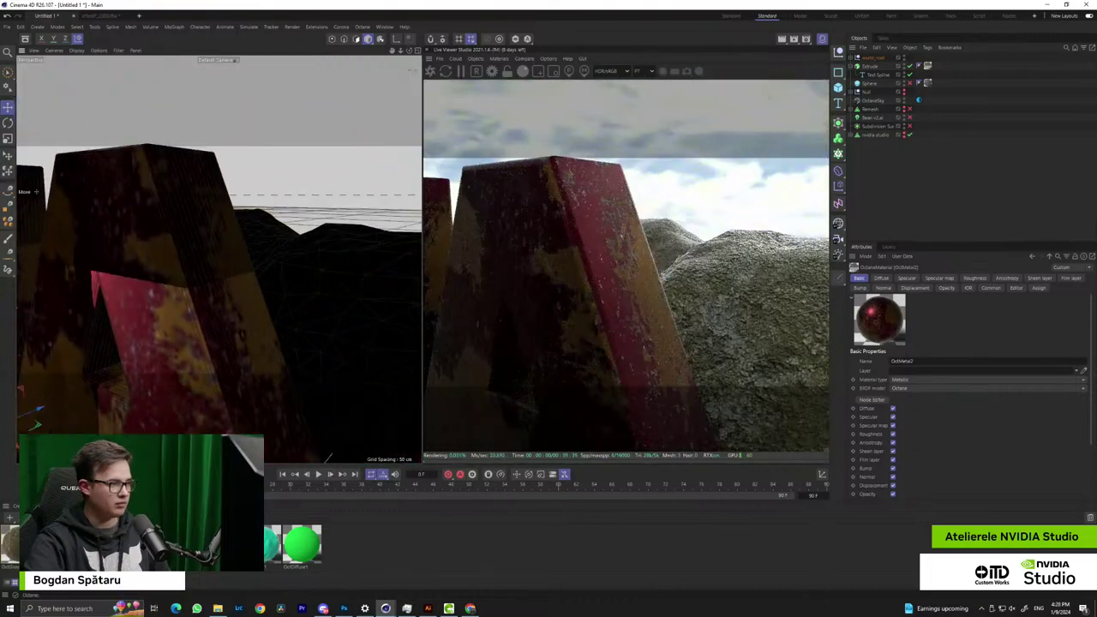
{"action": "left_click", "coordinate": [1008, 282]}
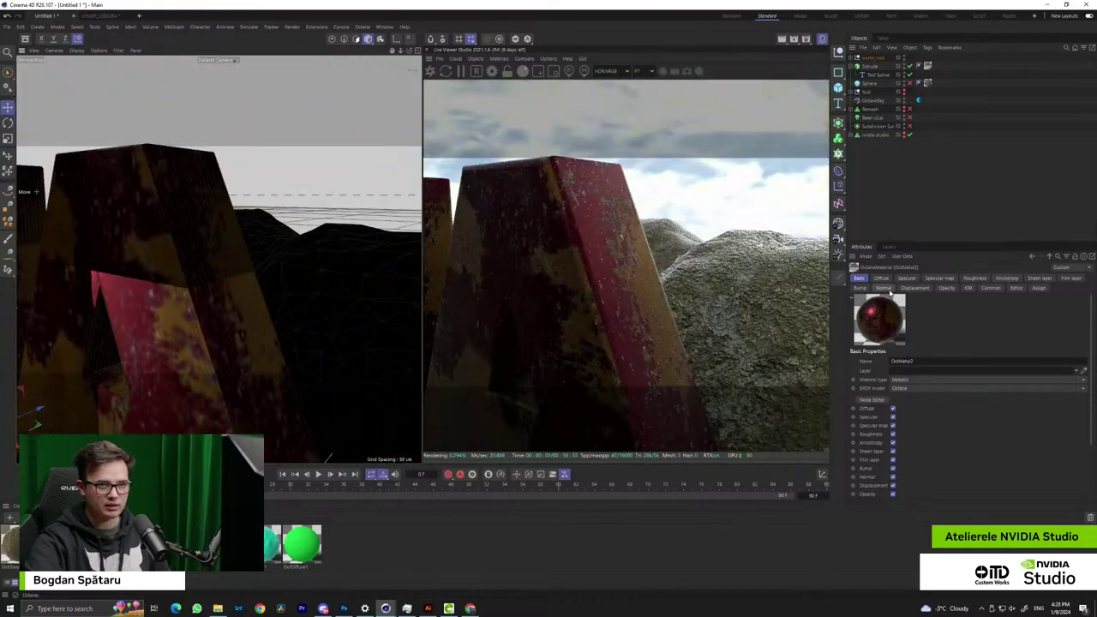
{"action": "left_click", "coordinate": [887, 381]}
{"action": "double_click", "coordinate": [911, 348]}
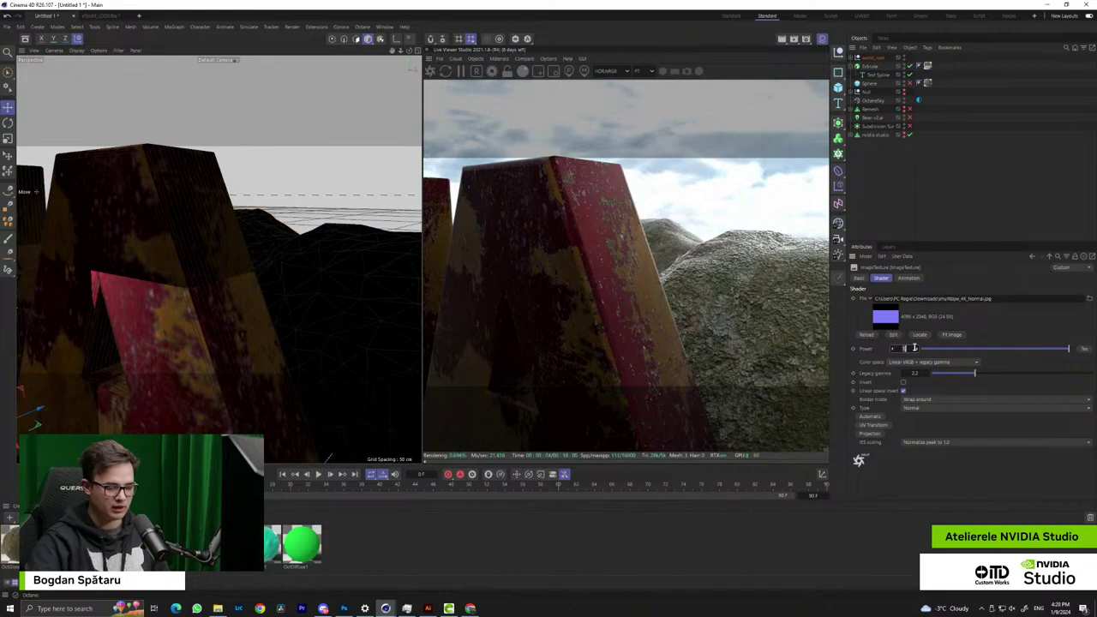
{"action": "type", "text": "3"}
{"action": "key", "text": "Return"}
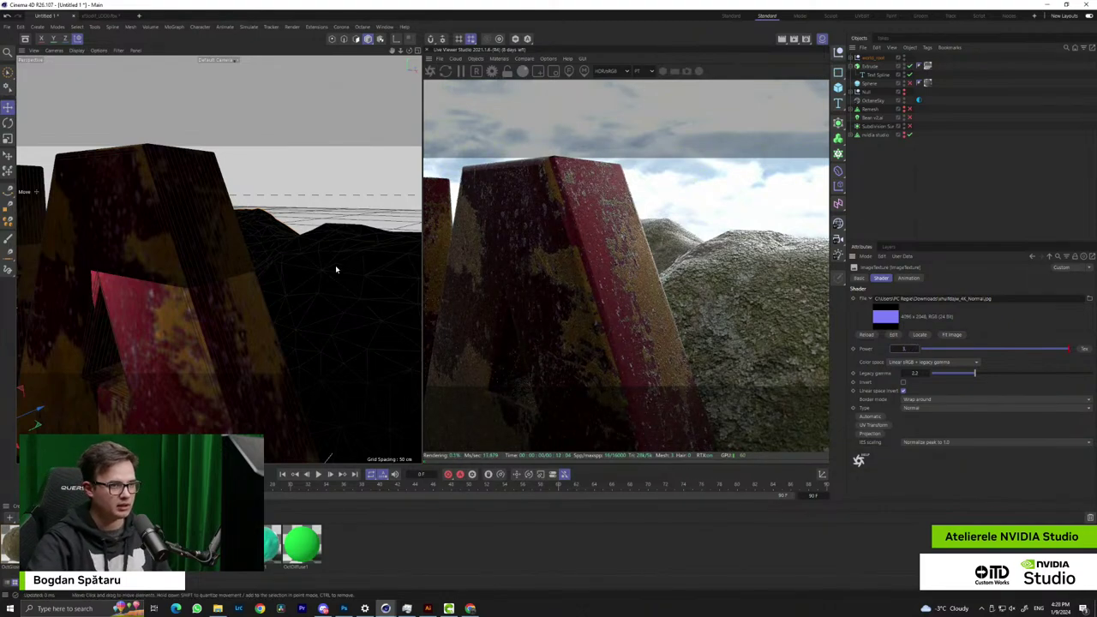
Rotate the OctaneSky environment horizontally to a RotX of about -0.61, placing the snowy mountainside behind the text
{"action": "scroll", "coordinate": [228, 269], "scroll_direction": "up", "scroll_amount": 8}
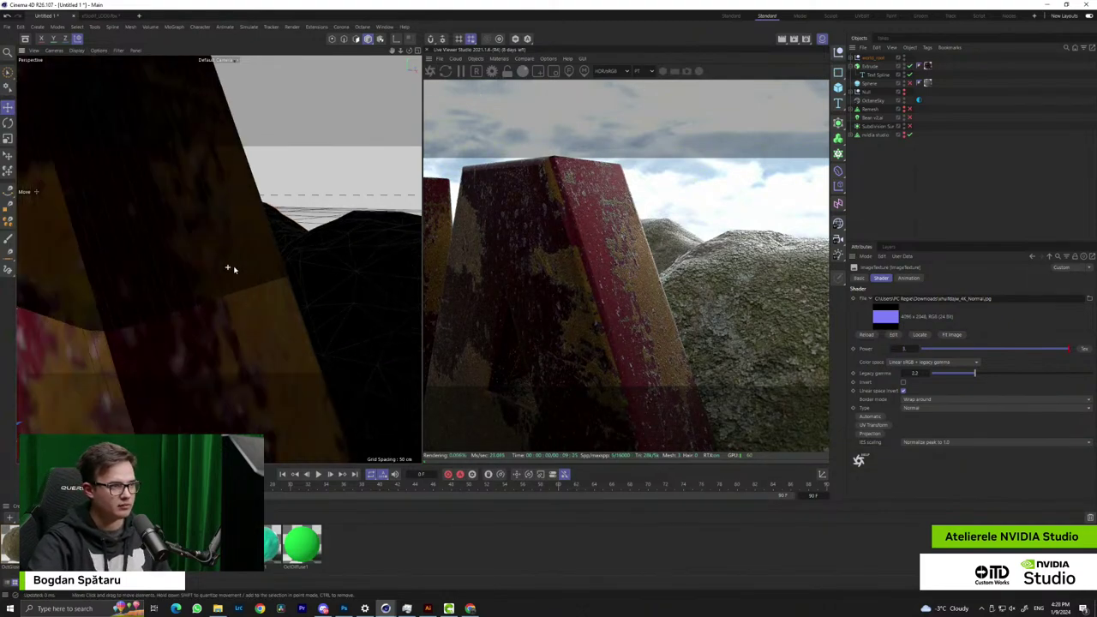
{"action": "scroll", "coordinate": [229, 269], "scroll_direction": "down", "scroll_amount": 10}
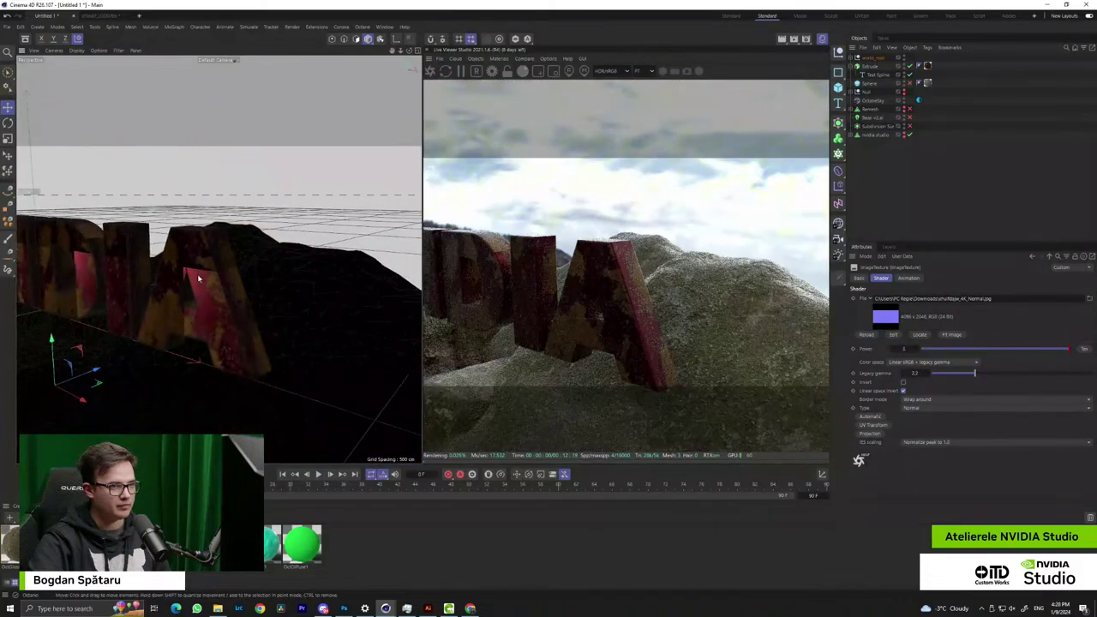
{"action": "left_click_drag", "start_coordinate": [324, 300], "coordinate": [405, 329], "text": "alt"}
{"action": "left_click_drag", "start_coordinate": [156, 284], "coordinate": [237, 314], "text": "alt"}
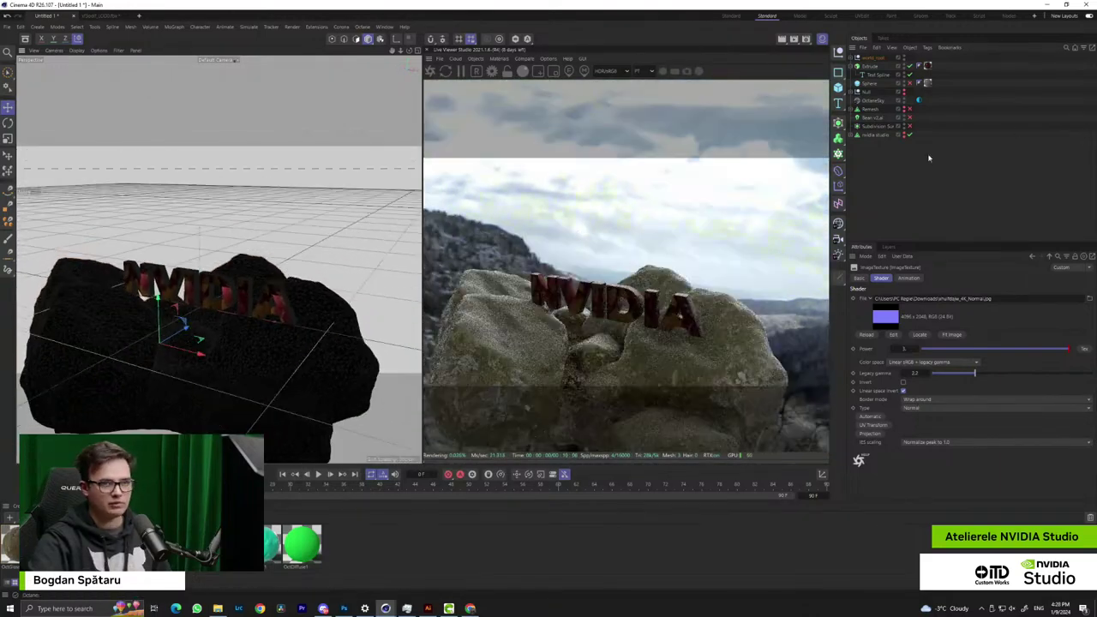
{"action": "left_click", "coordinate": [918, 100]}
{"action": "left_click_drag", "start_coordinate": [994, 364], "coordinate": [953, 365]}
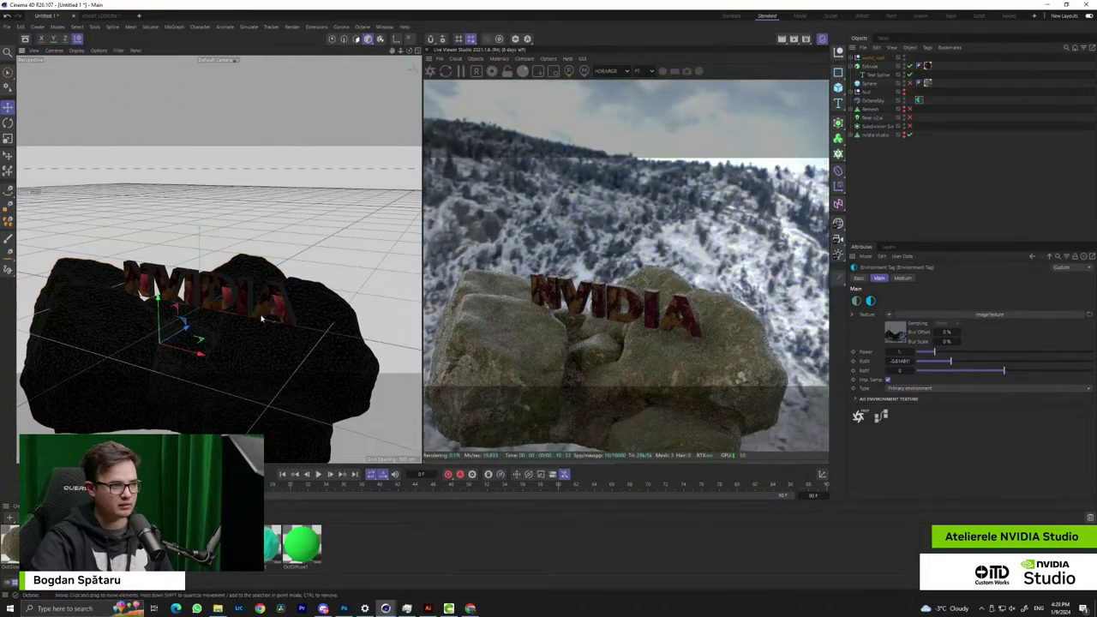
Add an Octane area light to the scene
{"action": "left_click_drag", "start_coordinate": [255, 312], "coordinate": [231, 272], "text": "alt"}
{"action": "right_click_drag", "start_coordinate": [220, 269], "coordinate": [256, 272], "text": "alt"}
{"action": "middle_click_drag", "start_coordinate": [255, 272], "coordinate": [300, 276], "text": "alt"}
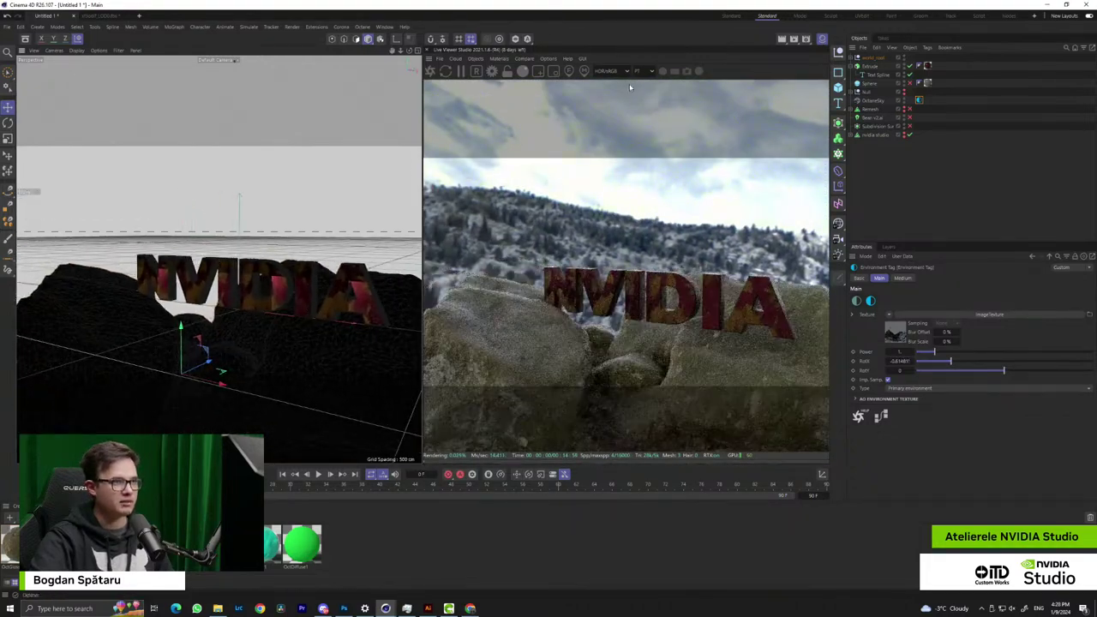
{"action": "left_click", "coordinate": [484, 60]}
{"action": "mouse_move", "coordinate": [499, 58]}
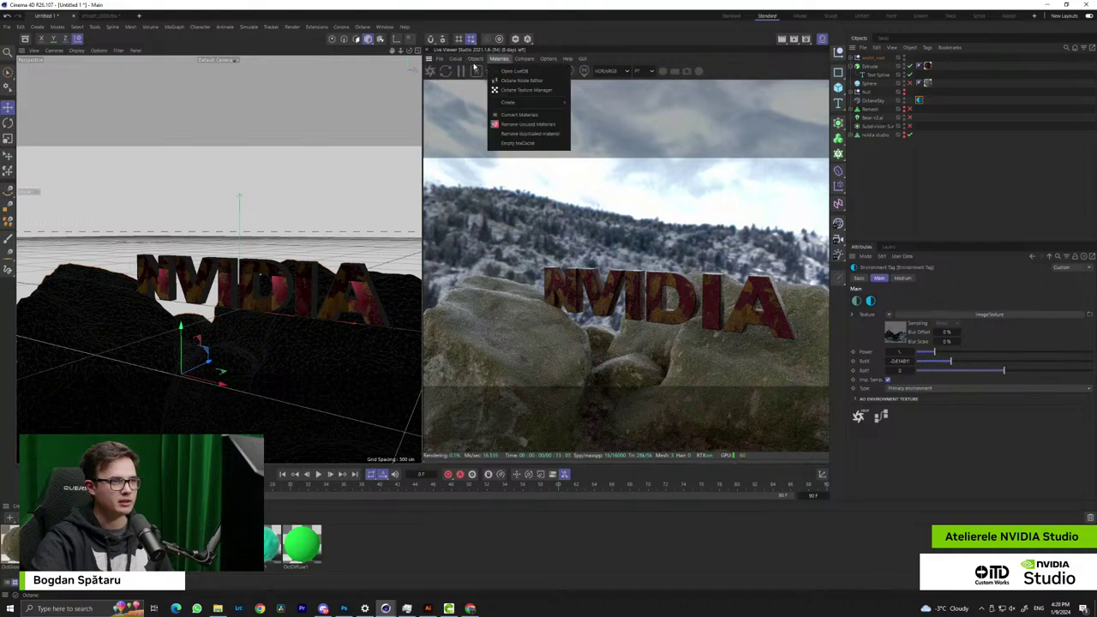
{"action": "mouse_move", "coordinate": [514, 99]}
{"action": "left_click", "coordinate": [586, 130]}
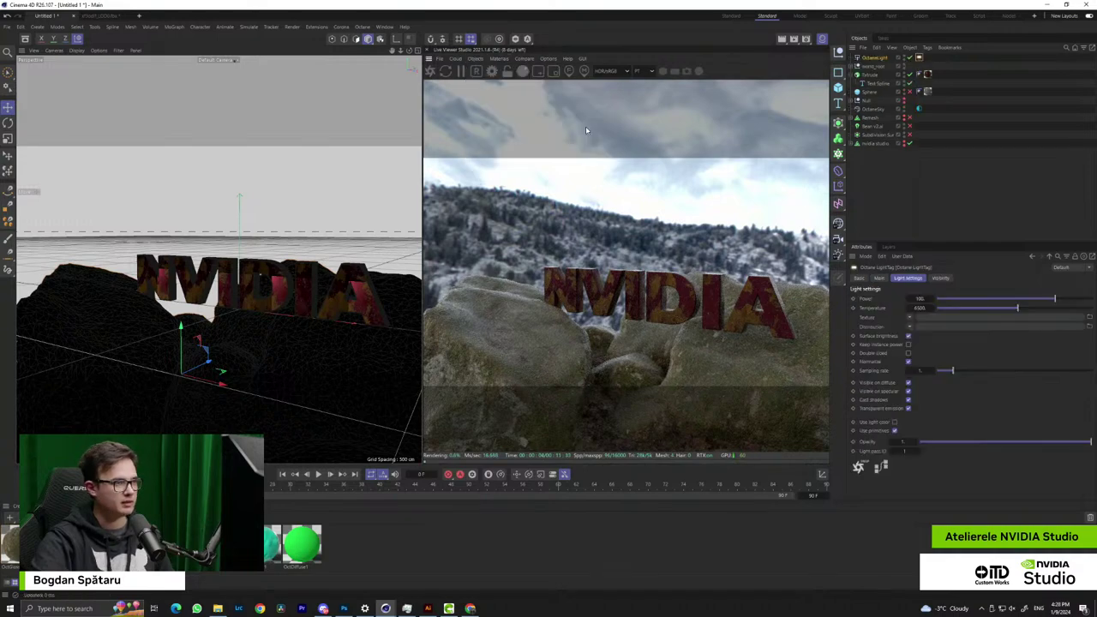
Move the area light forward in front of the NVIDIA text and raise it high above the rocks
{"action": "left_click_drag", "start_coordinate": [353, 296], "coordinate": [286, 329], "text": "alt"}
{"action": "left_click_drag", "start_coordinate": [275, 301], "coordinate": [185, 353]}
{"action": "left_click_drag", "start_coordinate": [132, 398], "coordinate": [270, 375], "text": "alt"}
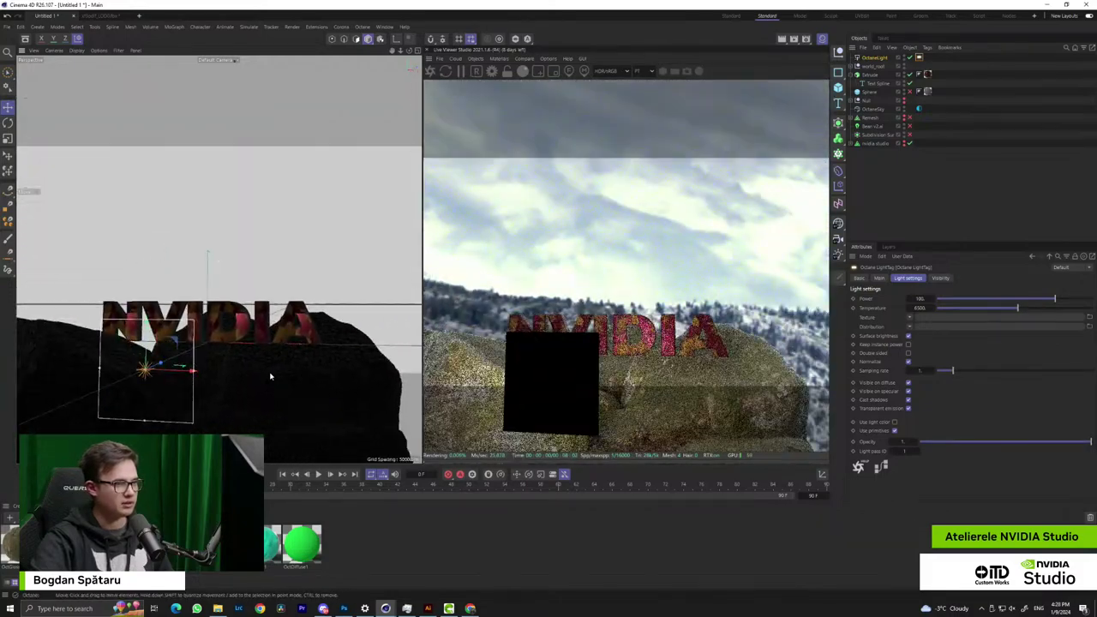
{"action": "left_click_drag", "start_coordinate": [147, 325], "coordinate": [151, 68]}
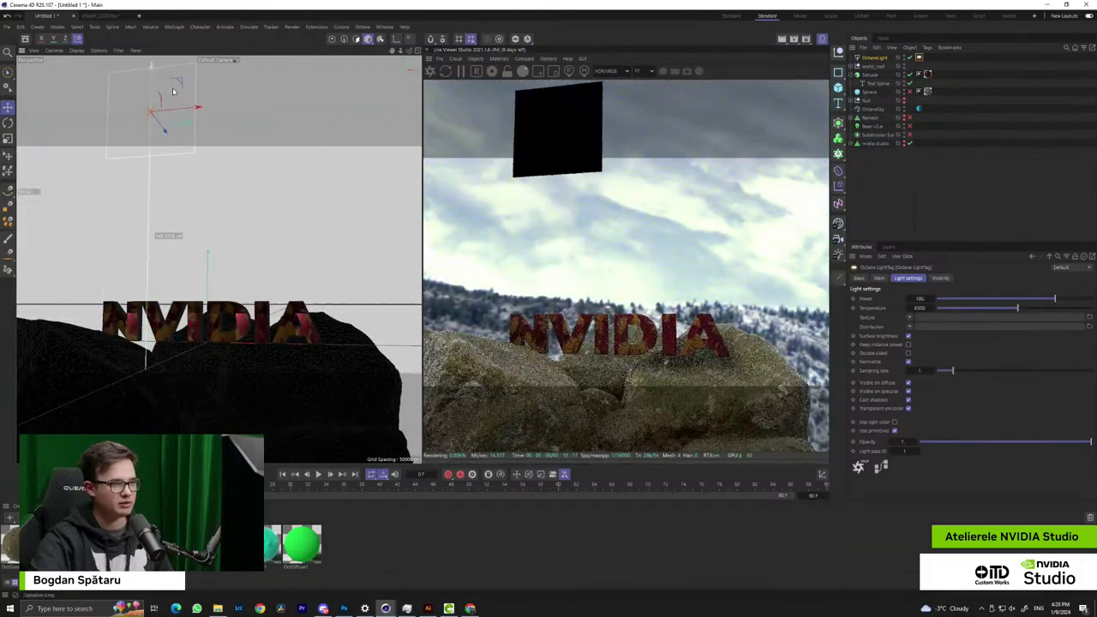
Rotate the raised area light to aim it down at the NVIDIA text and rocks
{"action": "left_click", "coordinate": [8, 122]}
{"action": "left_click_drag", "start_coordinate": [144, 125], "coordinate": [138, 100]}
{"action": "left_click_drag", "start_coordinate": [206, 180], "coordinate": [186, 318], "text": "alt"}
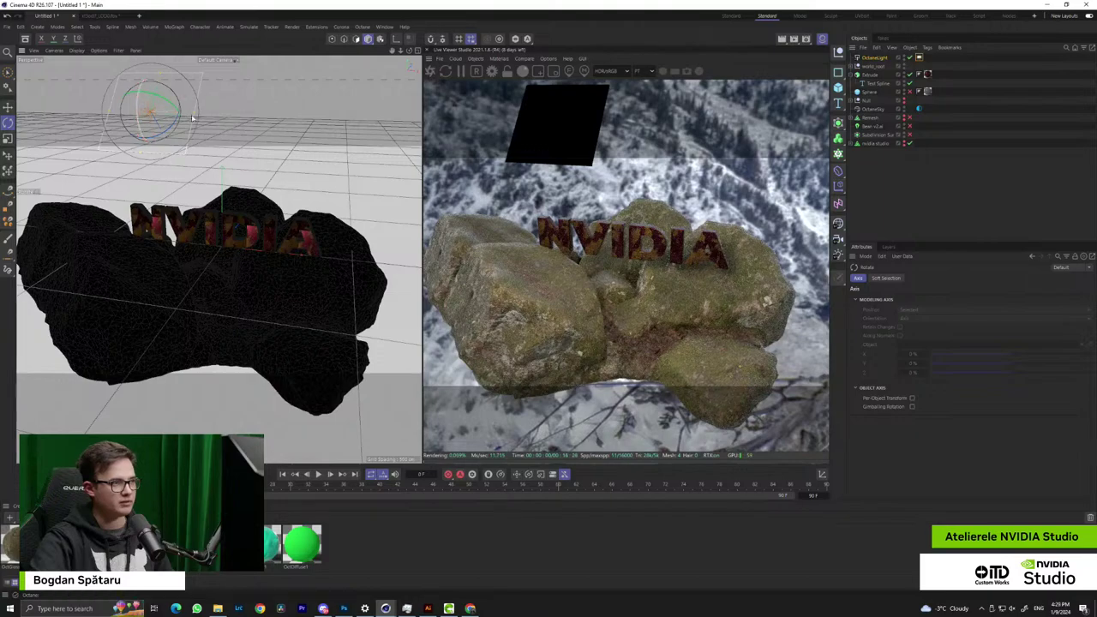
{"action": "left_click_drag", "start_coordinate": [196, 117], "coordinate": [330, 142]}
Examine the lit NVIDIA text and rocks up close and from a distance in the live render
{"action": "left_click_drag", "start_coordinate": [206, 240], "coordinate": [244, 401], "text": "alt"}
{"action": "right_click_drag", "start_coordinate": [174, 231], "coordinate": [357, 264], "text": "alt"}
{"action": "left_click_drag", "start_coordinate": [358, 264], "coordinate": [174, 323], "text": "alt"}
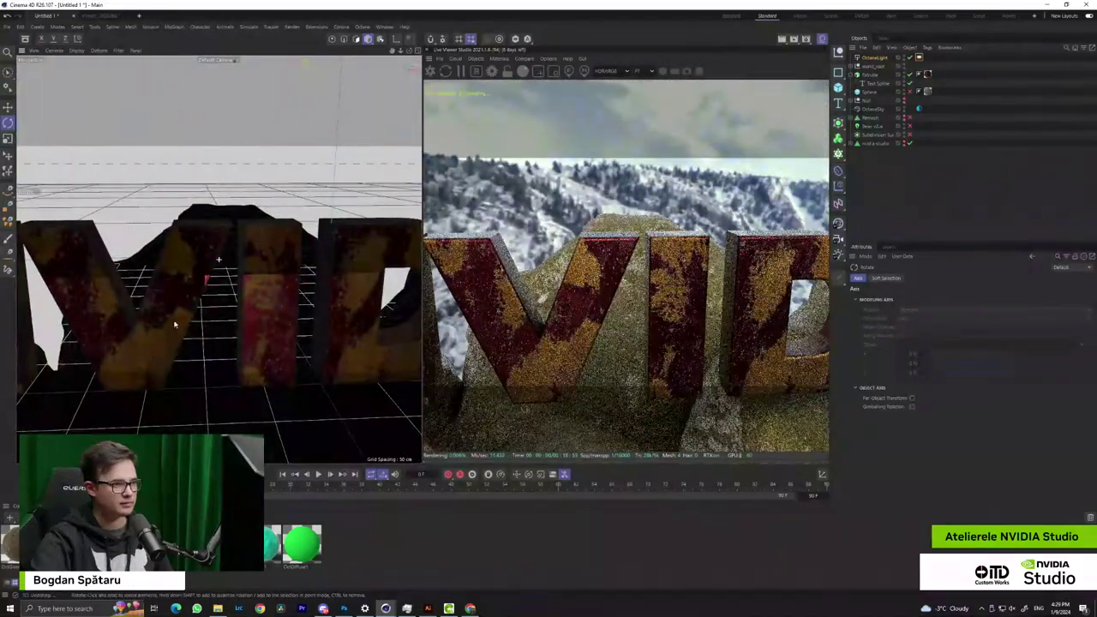
{"action": "left_click", "coordinate": [266, 302]}
{"action": "middle_click_drag", "start_coordinate": [277, 312], "coordinate": [166, 323], "text": "alt"}
{"action": "left_click_drag", "start_coordinate": [166, 322], "coordinate": [261, 313], "text": "alt"}
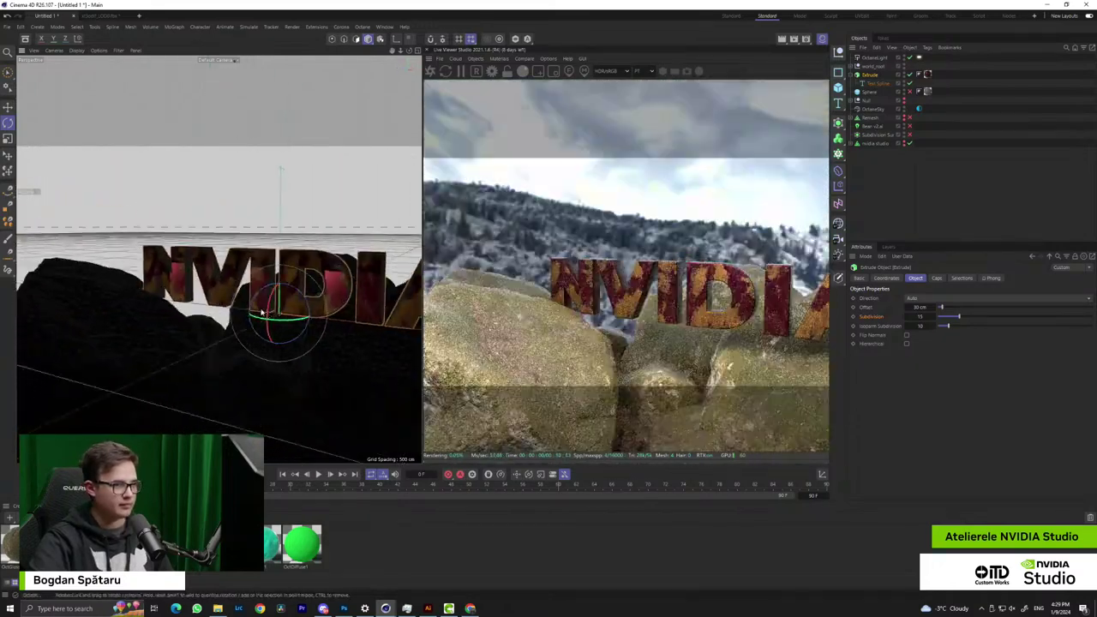
{"action": "middle_click_drag", "start_coordinate": [261, 313], "coordinate": [180, 295], "text": "alt"}
{"action": "scroll", "coordinate": [180, 296], "scroll_direction": "down", "scroll_amount": 4}
{"action": "left_click_drag", "start_coordinate": [180, 296], "coordinate": [172, 343], "text": "alt"}
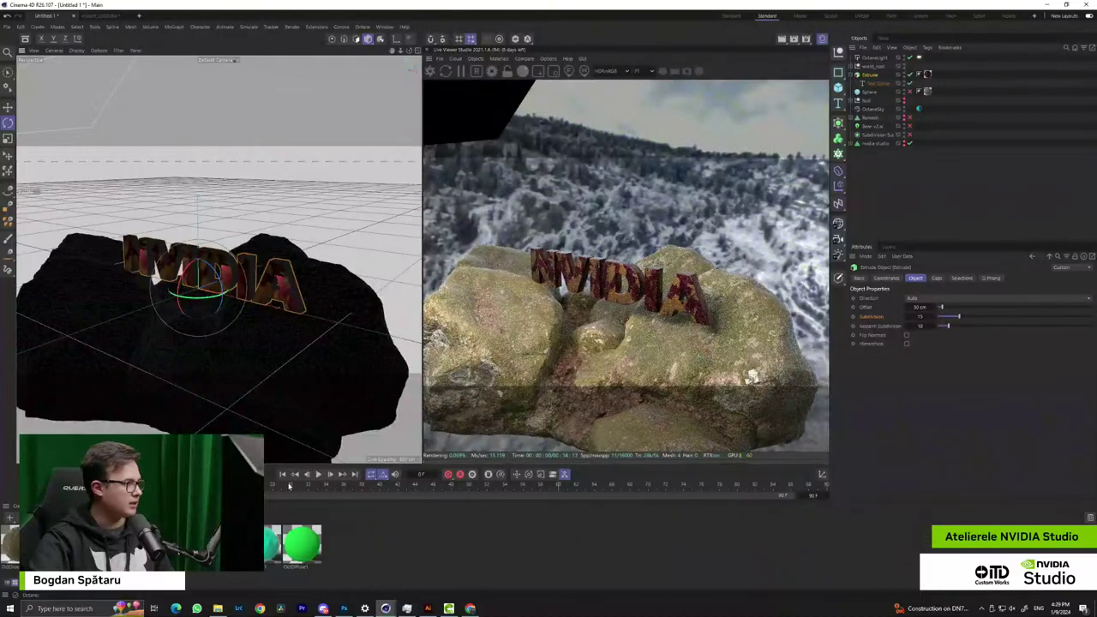
Switch to Quixel Megascans in the browser and open the 3D Plants category
{"action": "left_click", "coordinate": [469, 610]}
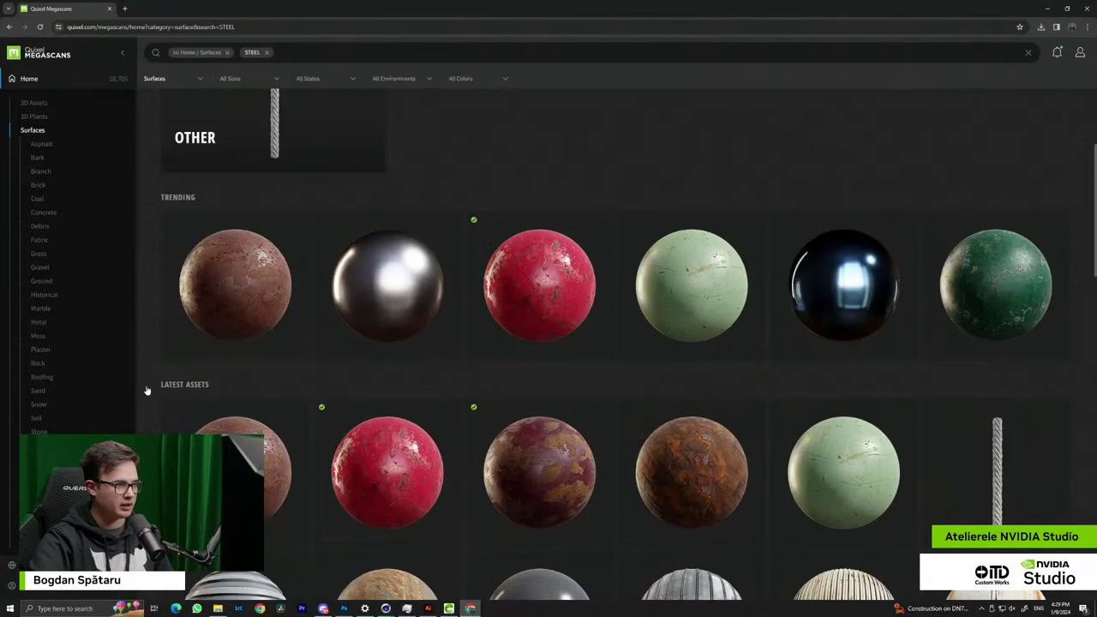
{"action": "left_click", "coordinate": [38, 103]}
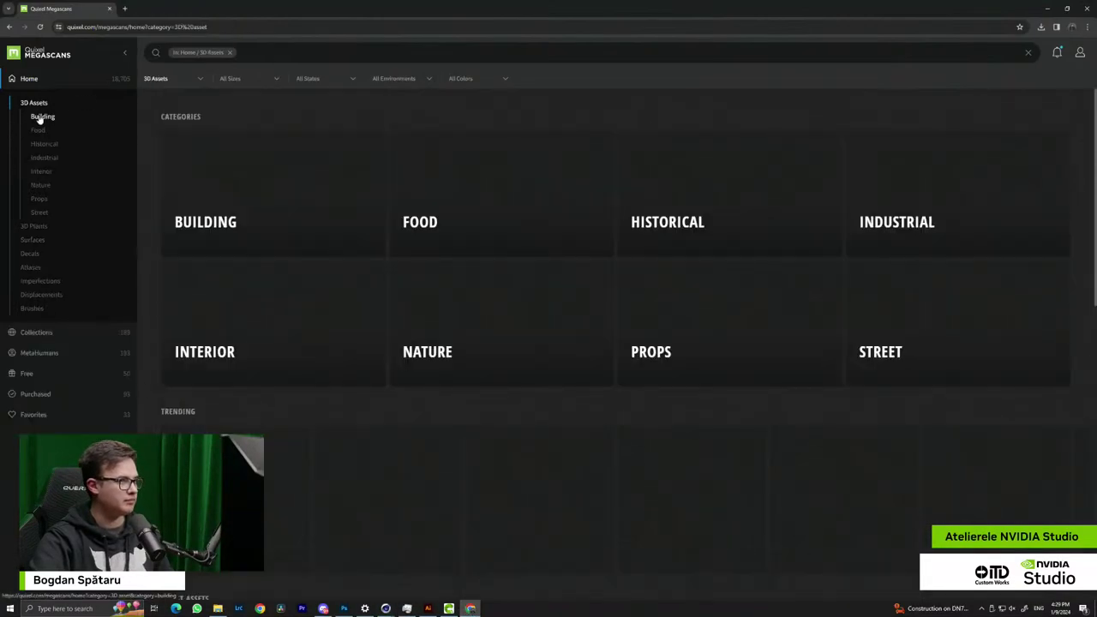
{"action": "left_click", "coordinate": [34, 228]}
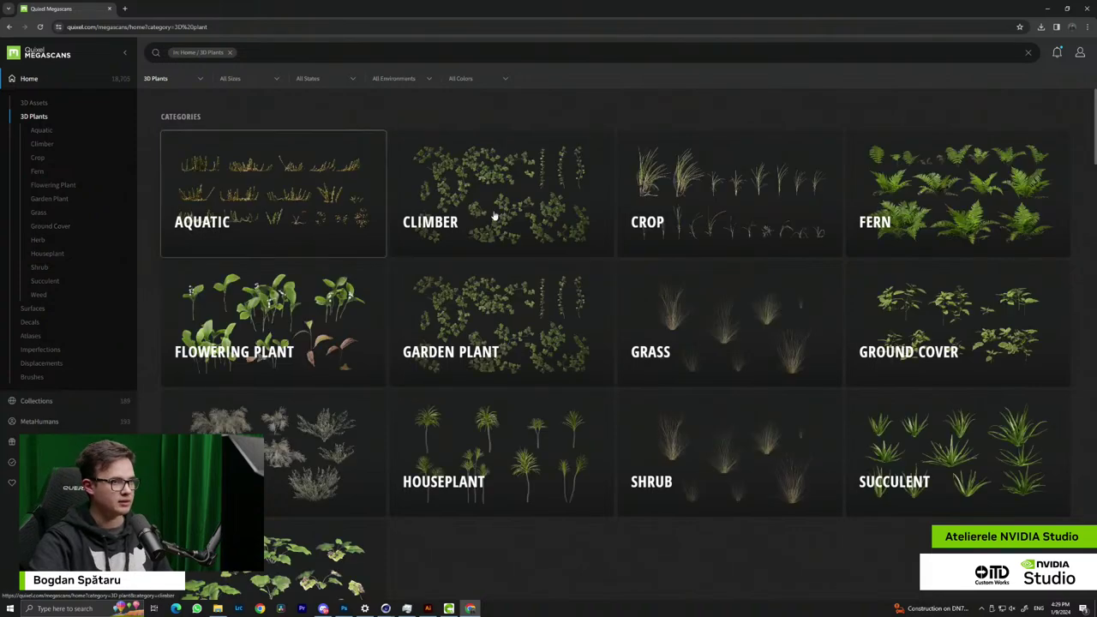
Browse the trending 3D plants and view the details of the Wild Grass asset
{"action": "scroll", "coordinate": [380, 297], "scroll_direction": "down", "scroll_amount": 5}
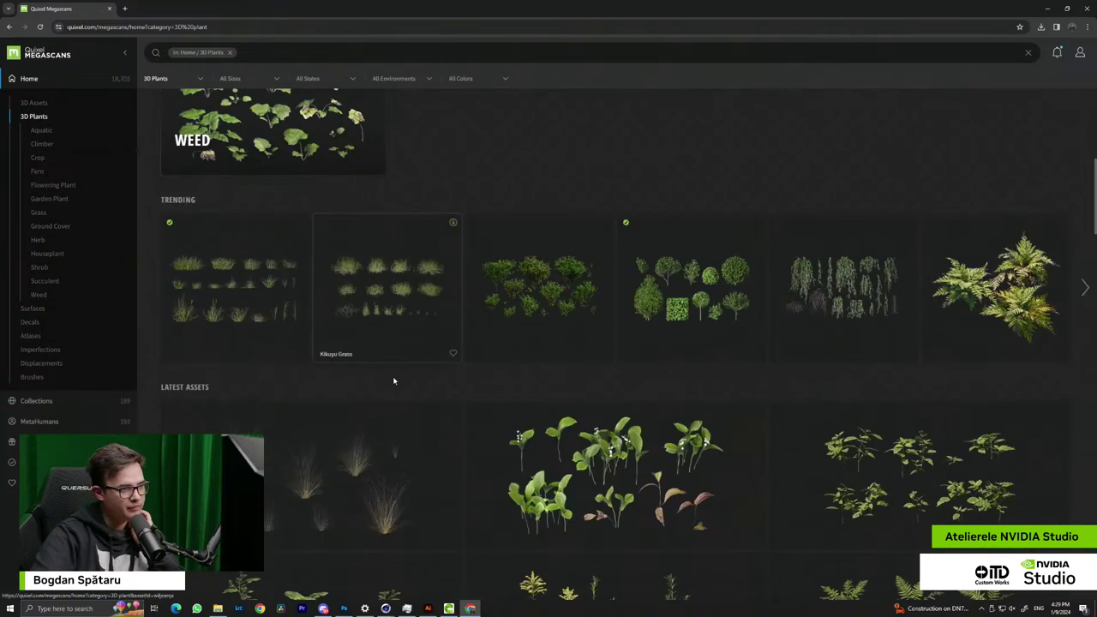
{"action": "scroll", "coordinate": [233, 262], "scroll_direction": "down", "scroll_amount": 2}
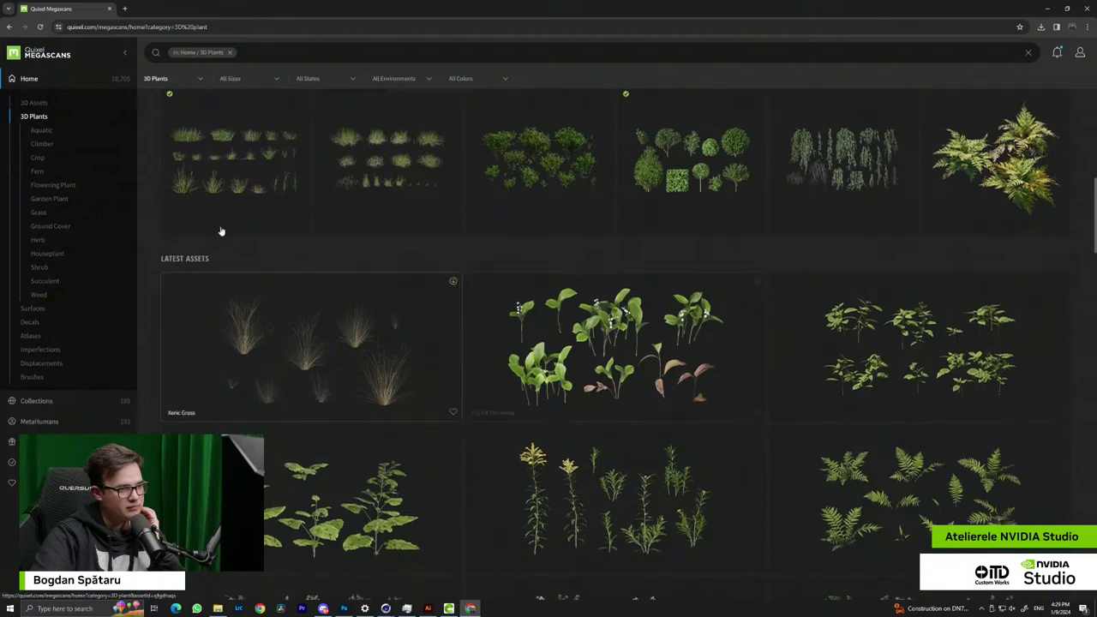
{"action": "left_click", "coordinate": [279, 172]}
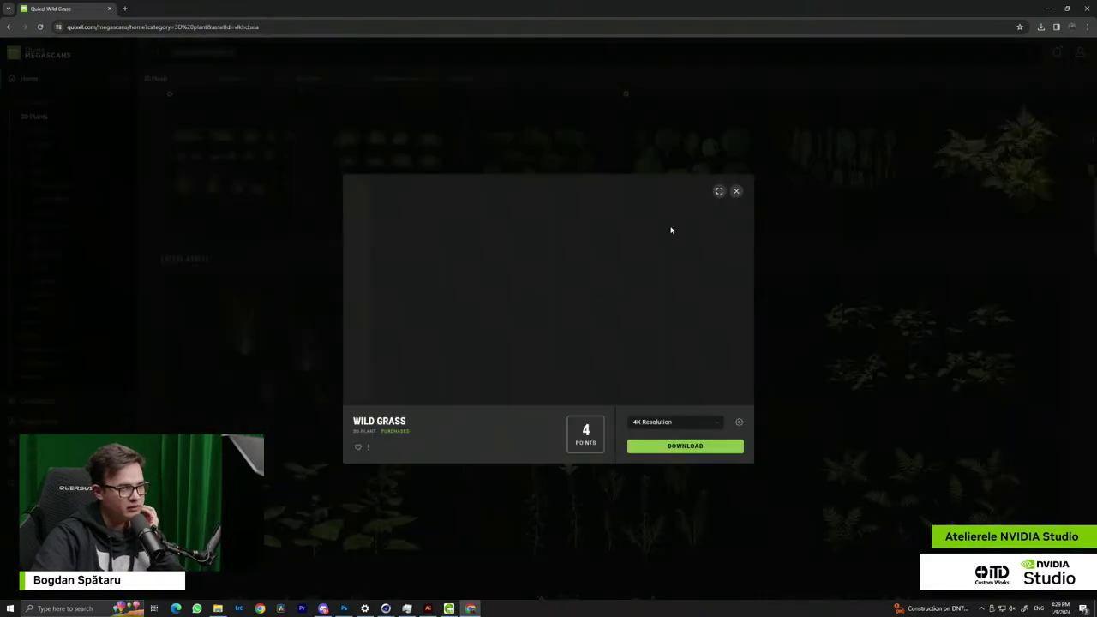
{"action": "left_click", "coordinate": [737, 196]}
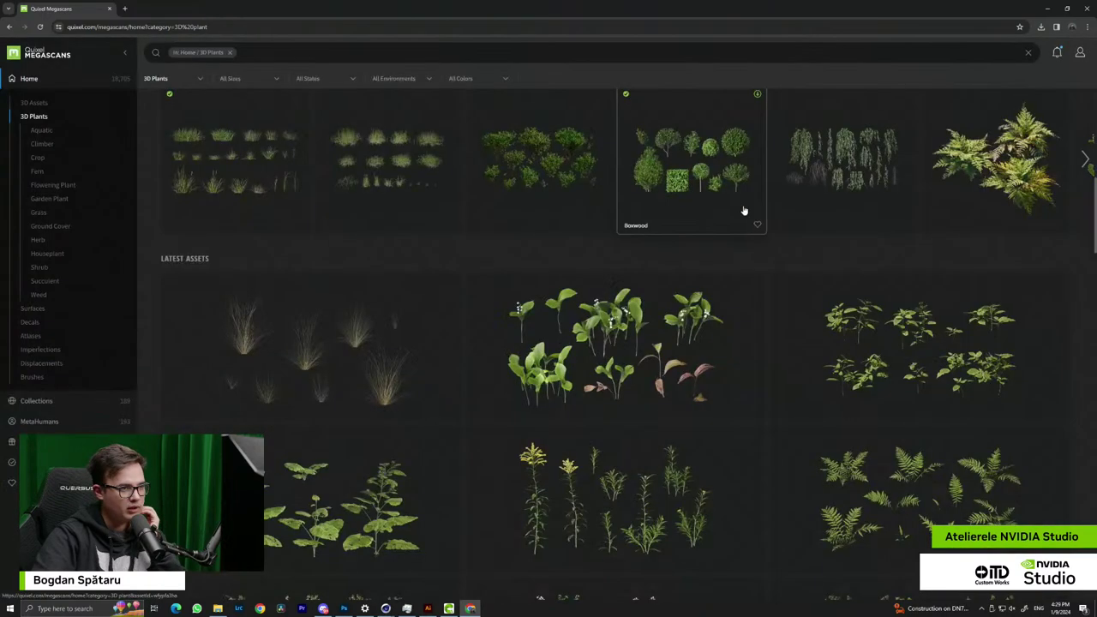
Look through the latest plant assets and open the Grass category
{"action": "scroll", "coordinate": [394, 274], "scroll_direction": "up", "scroll_amount": 2}
{"action": "scroll", "coordinate": [625, 480], "scroll_direction": "down", "scroll_amount": 5}
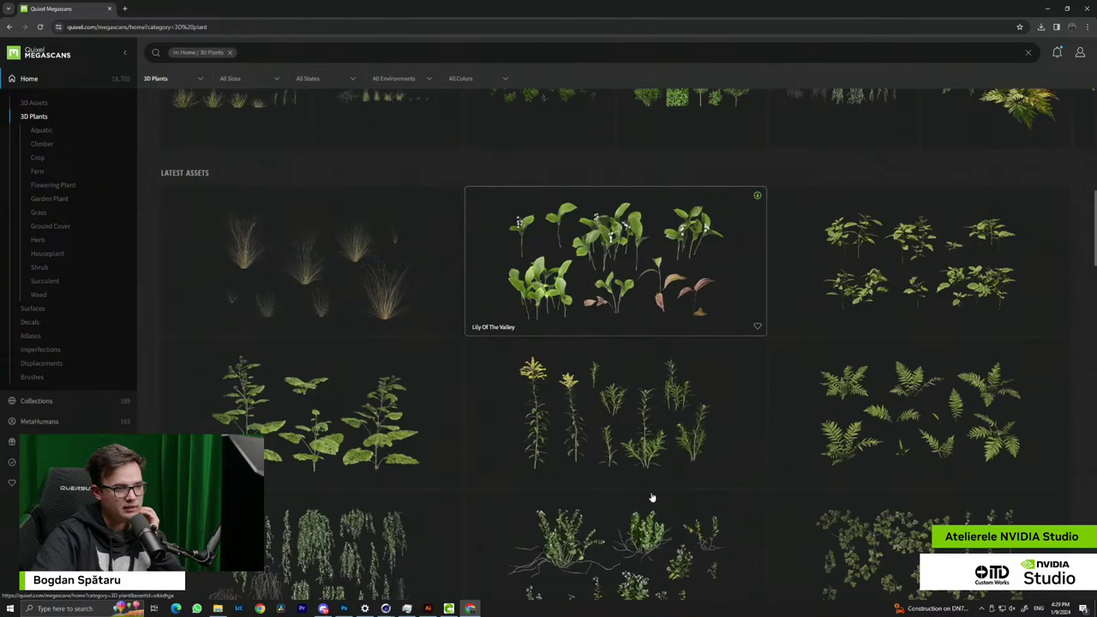
{"action": "scroll", "coordinate": [531, 487], "scroll_direction": "up", "scroll_amount": 7}
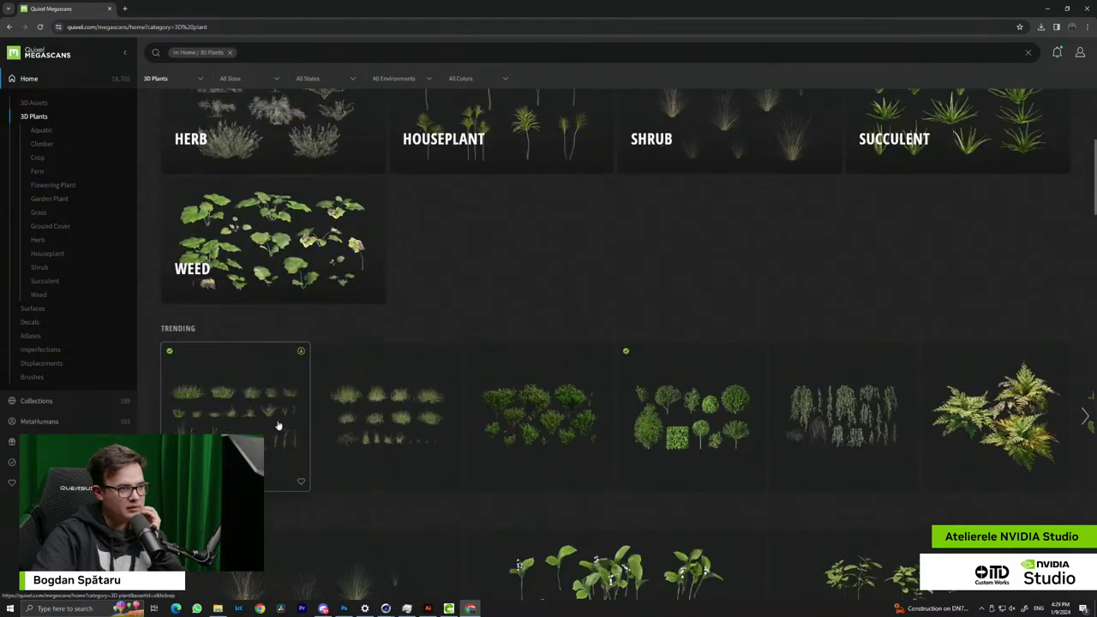
{"action": "scroll", "coordinate": [432, 413], "scroll_direction": "up", "scroll_amount": 2}
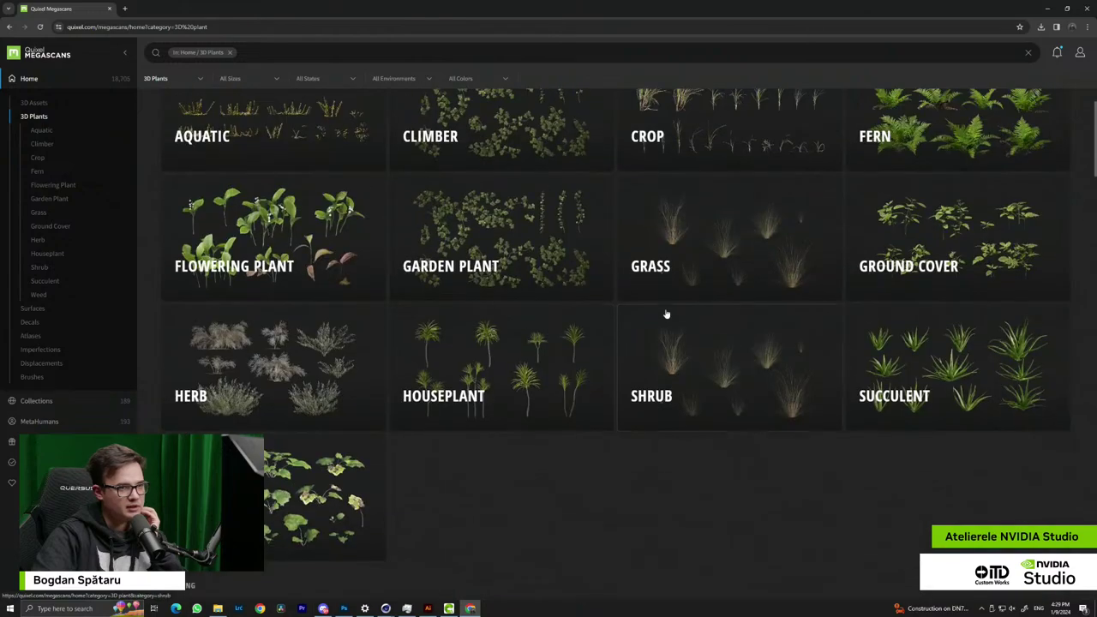
{"action": "left_click", "coordinate": [766, 232]}
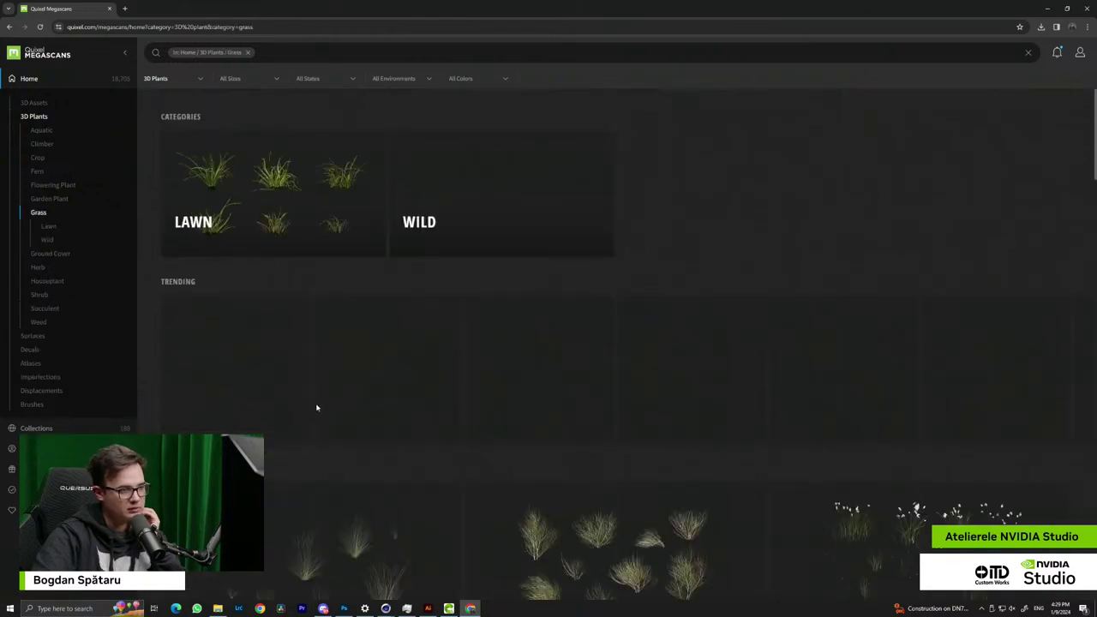
Find the Tall Grass plant in the 3D Plants Grass category and download it at 4K resolution
{"action": "scroll", "coordinate": [330, 406], "scroll_direction": "down", "scroll_amount": 8}
{"action": "scroll", "coordinate": [491, 388], "scroll_direction": "down", "scroll_amount": 5}
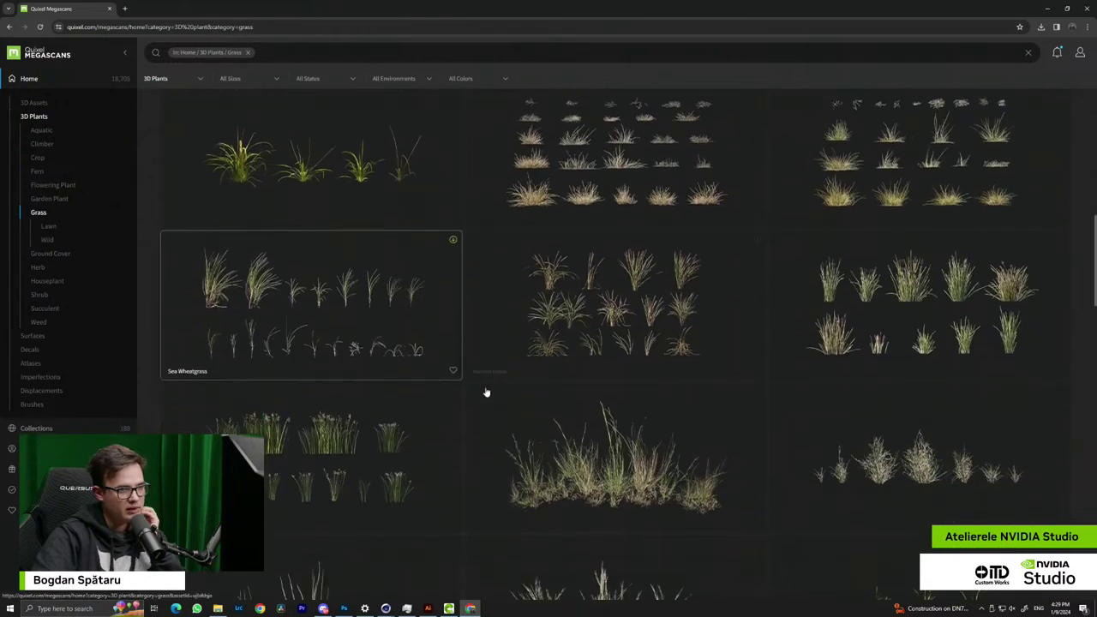
{"action": "scroll", "coordinate": [418, 393], "scroll_direction": "down", "scroll_amount": 10}
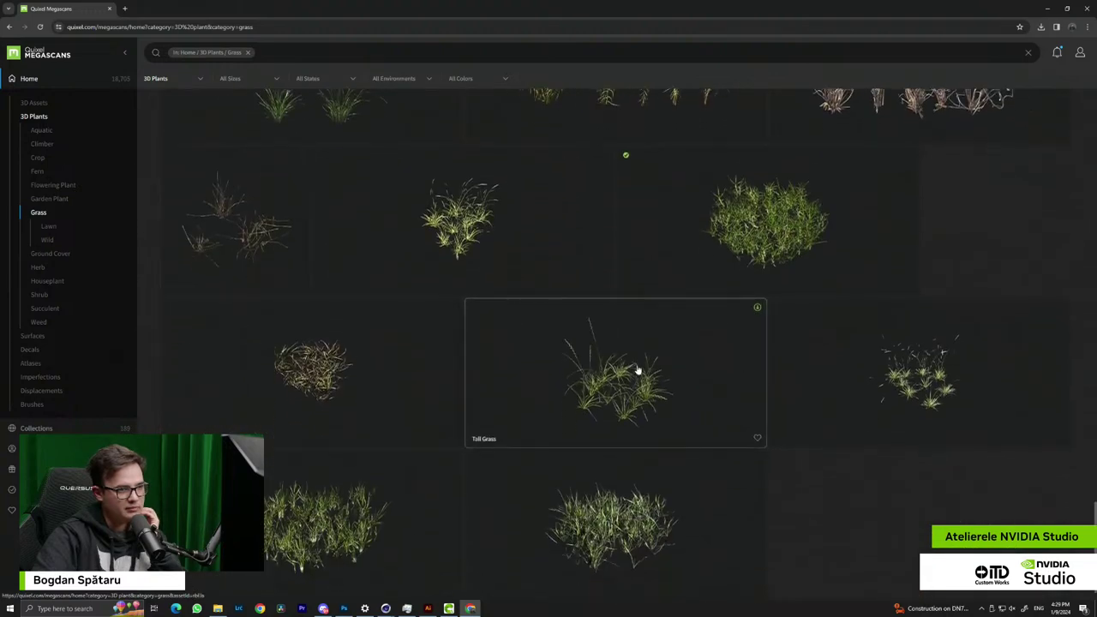
{"action": "scroll", "coordinate": [566, 514], "scroll_direction": "down", "scroll_amount": 1}
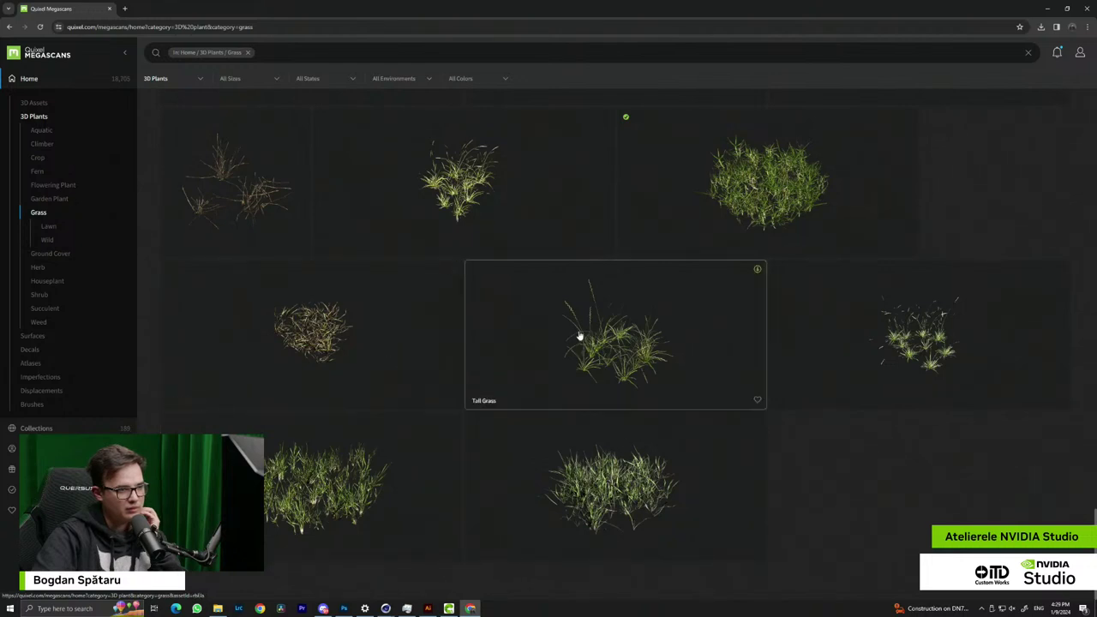
{"action": "left_click", "coordinate": [482, 190]}
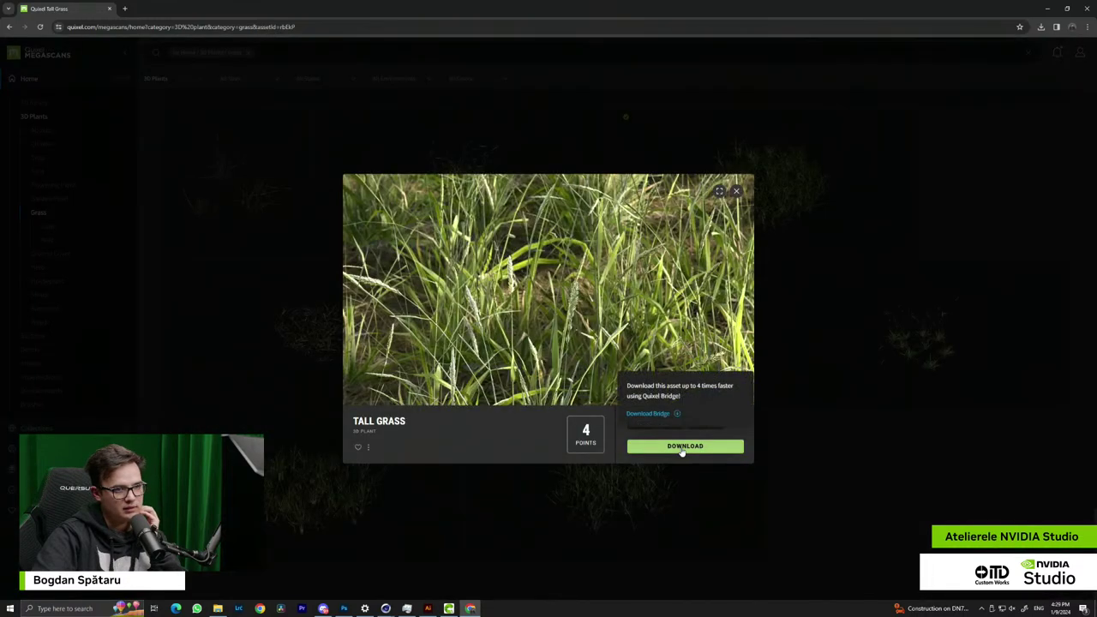
{"action": "left_click", "coordinate": [725, 448]}
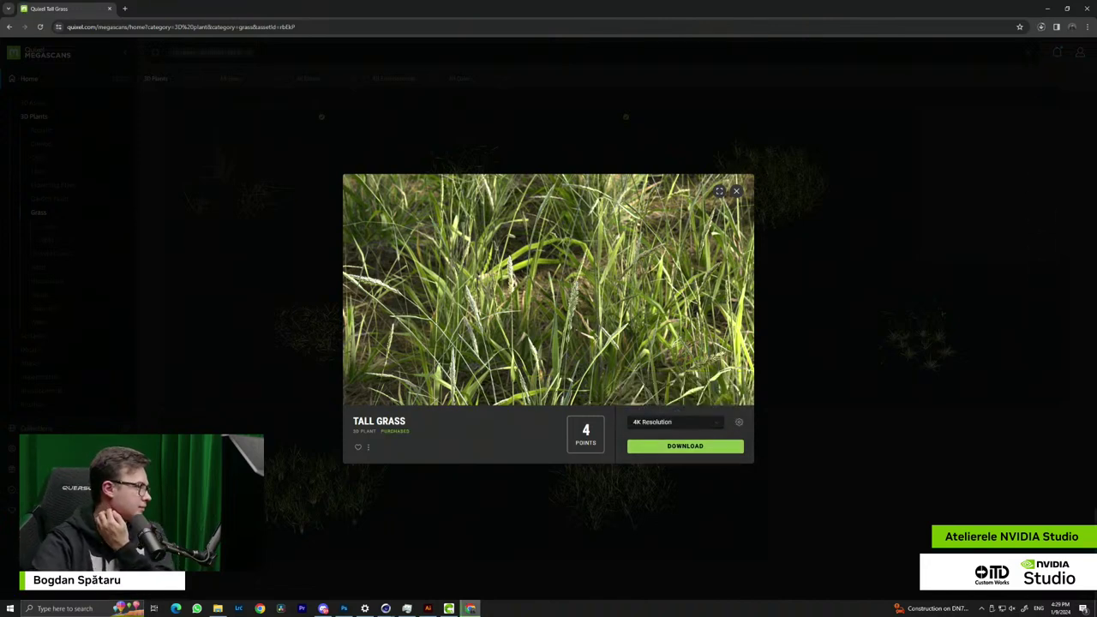
Switch to Cinema 4D and import the downloaded grass model Var1_LOD0.fbx as its own document
{"action": "left_click", "coordinate": [218, 609]}
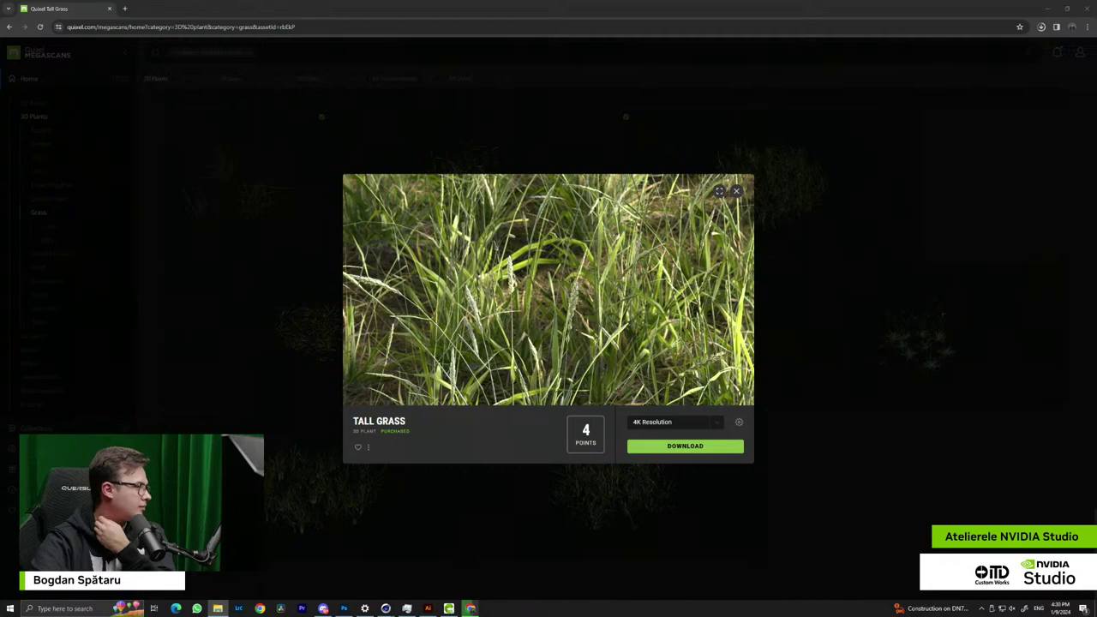
{"action": "left_click", "coordinate": [383, 611]}
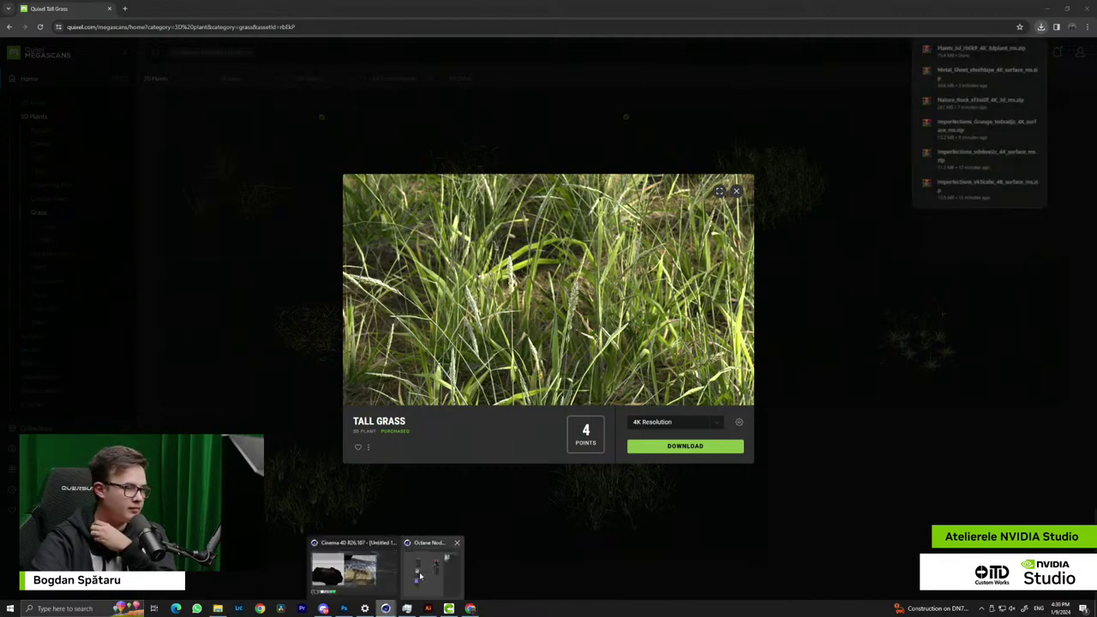
{"action": "left_click", "coordinate": [353, 572]}
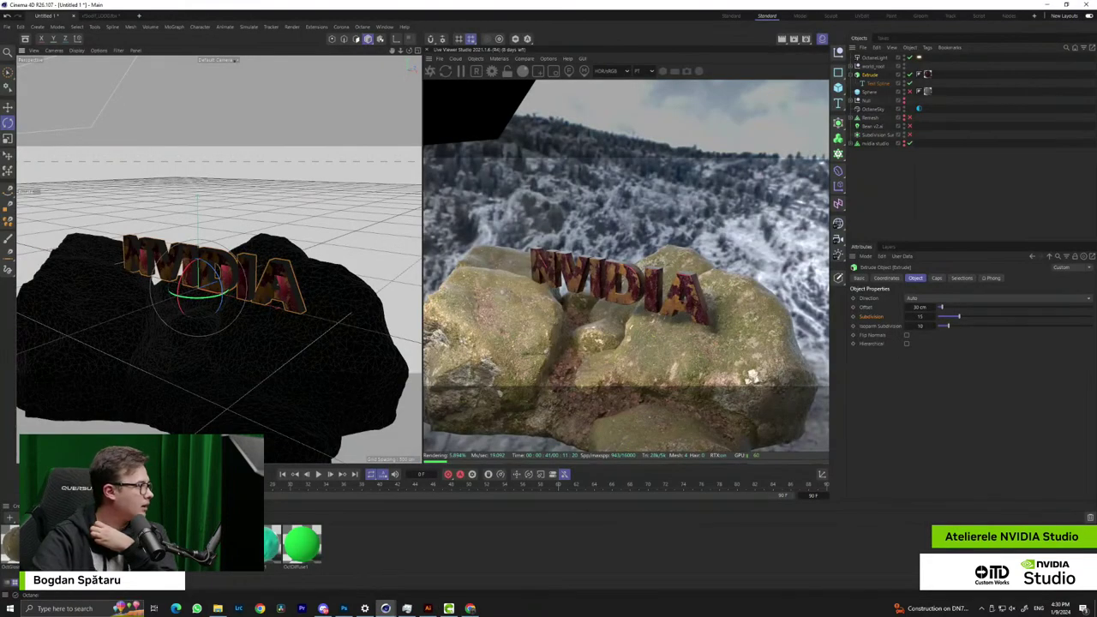
{"action": "key", "text": "alt+Tab"}
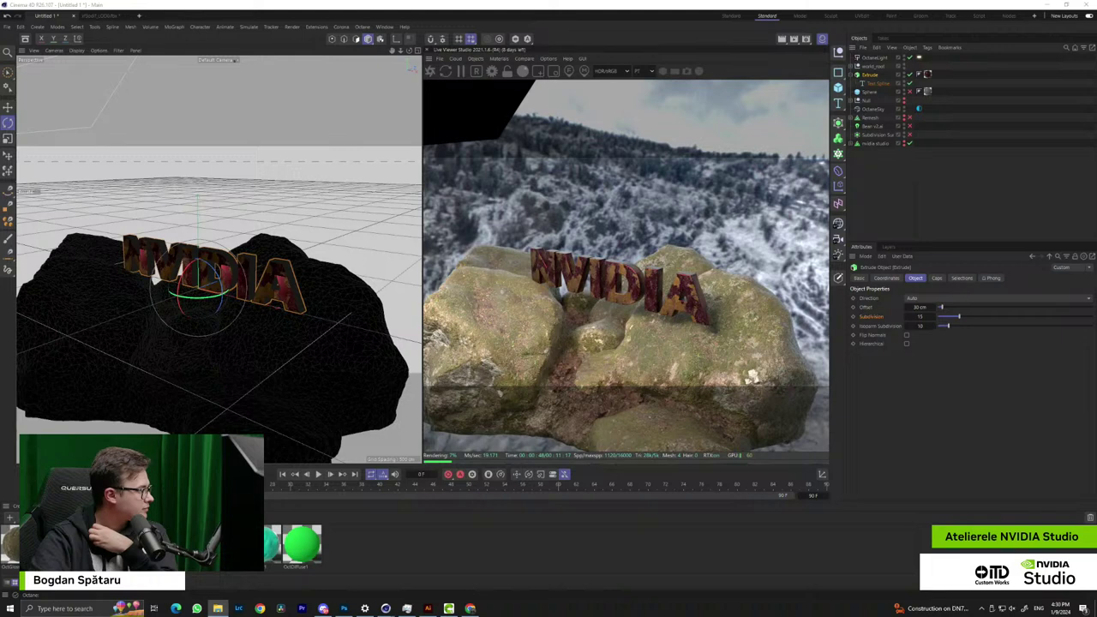
{"action": "left_click_drag", "start_coordinate": [1, 111], "coordinate": [226, 244]}
{"action": "left_click", "coordinate": [204, 350]}
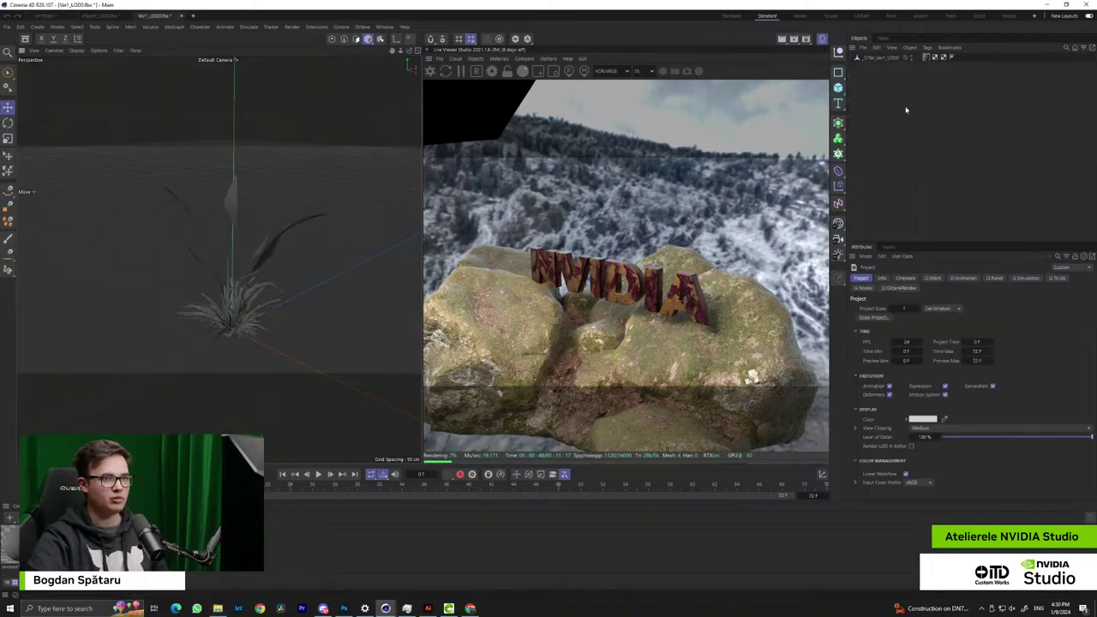
Copy the grass mesh from Var1_LOD0.fbx into the Untitled 1 scene with the rocks and NVIDIA text
{"action": "left_click", "coordinate": [875, 59]}
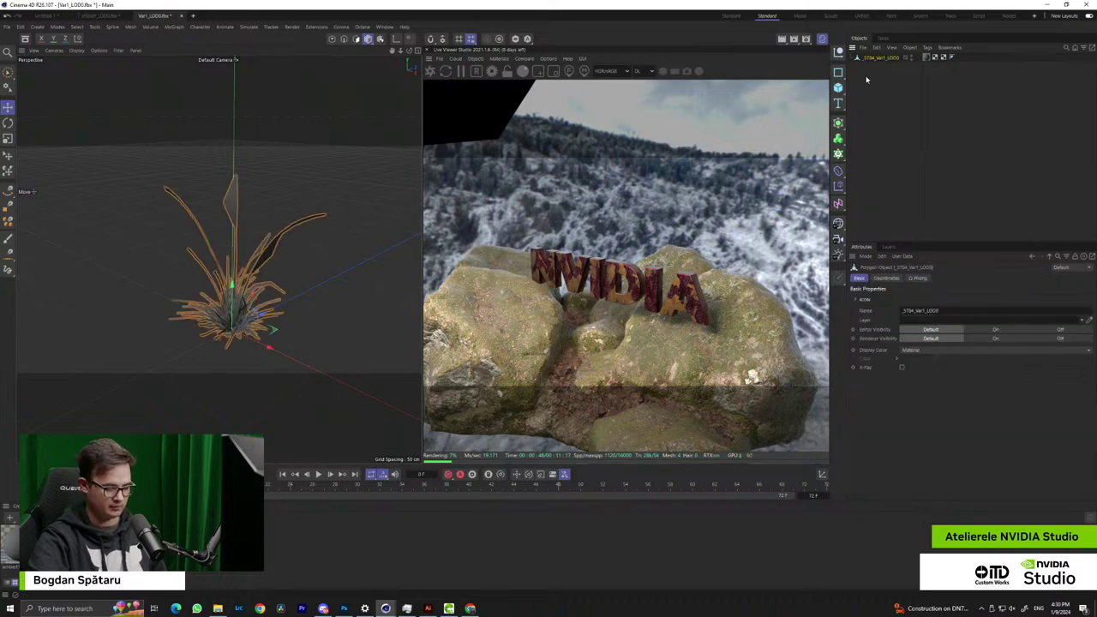
{"action": "left_click", "coordinate": [109, 17]}
{"action": "left_click", "coordinate": [46, 16]}
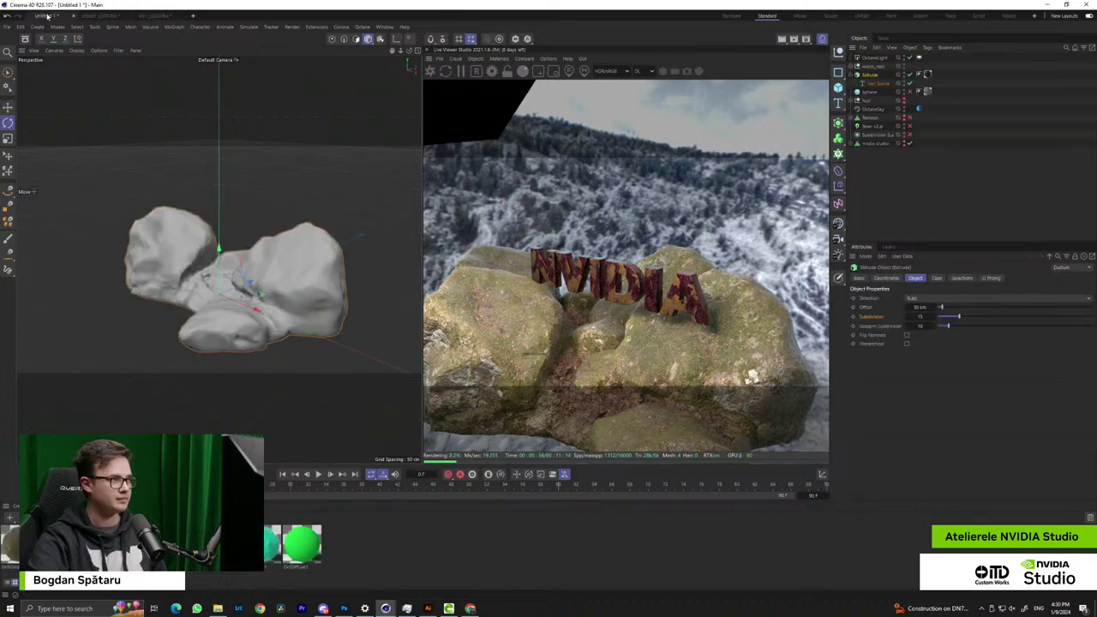
{"action": "key", "text": "ctrl+v"}
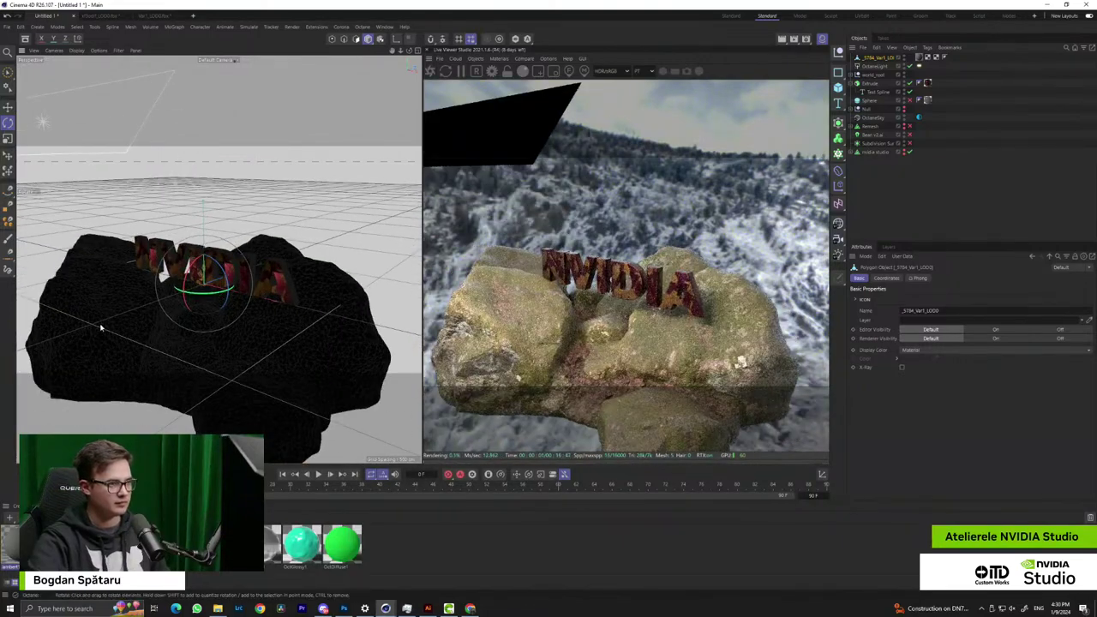
{"action": "scroll", "coordinate": [234, 282], "scroll_direction": "up", "scroll_amount": 10}
{"action": "scroll", "coordinate": [233, 281], "scroll_direction": "up", "scroll_amount": 5}
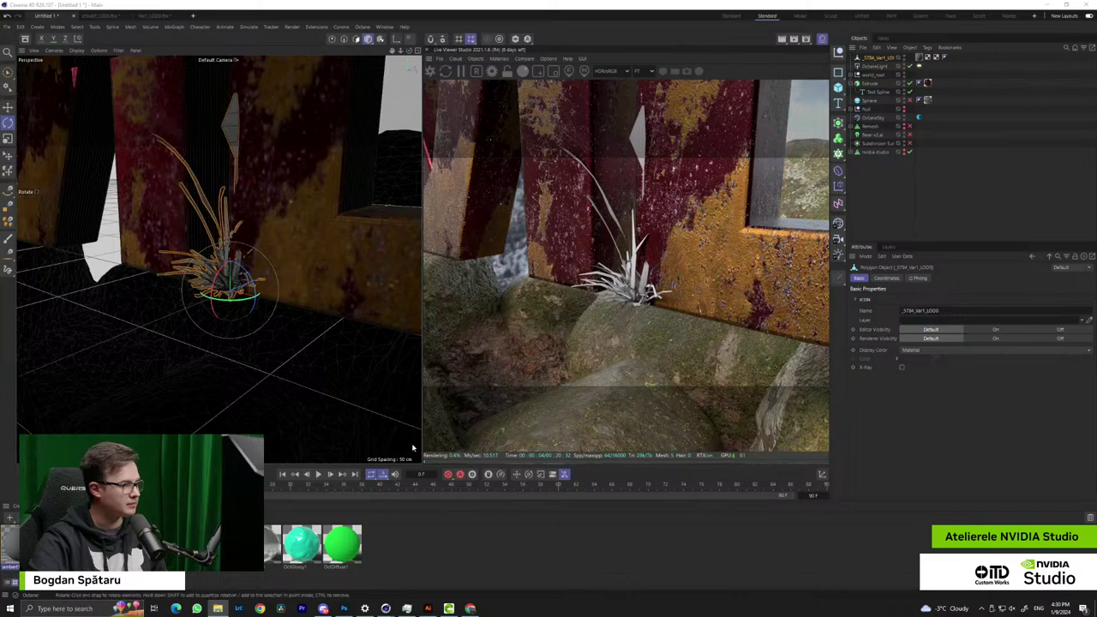
Create a new Octane Universal material and open it in the node editor
{"action": "left_click", "coordinate": [477, 58]}
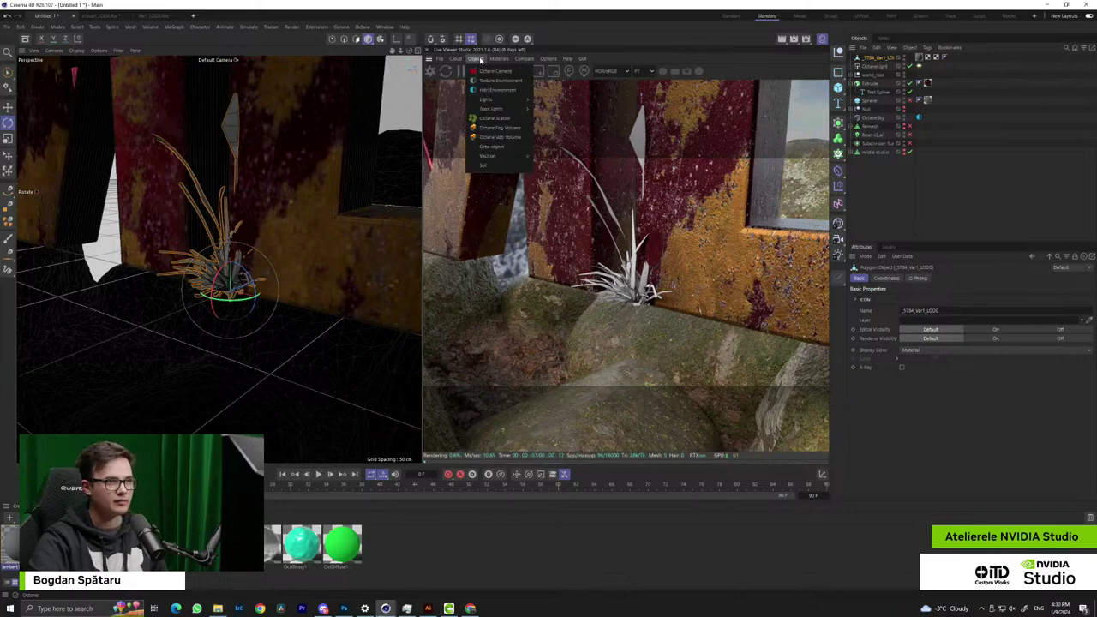
{"action": "mouse_move", "coordinate": [499, 58]}
{"action": "mouse_move", "coordinate": [530, 104]}
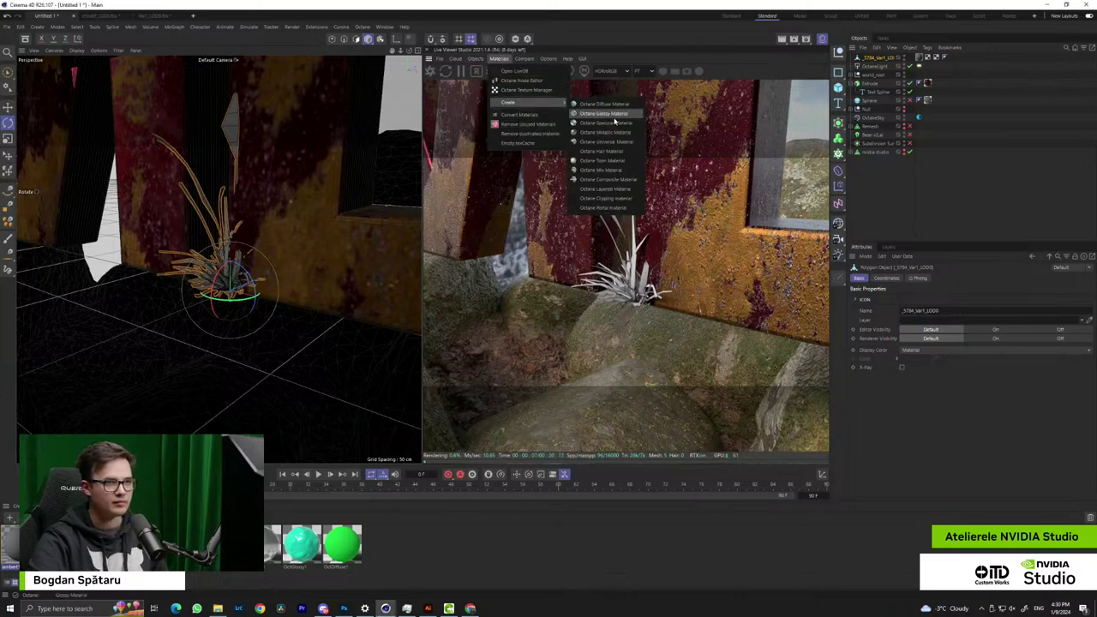
{"action": "left_click", "coordinate": [626, 141]}
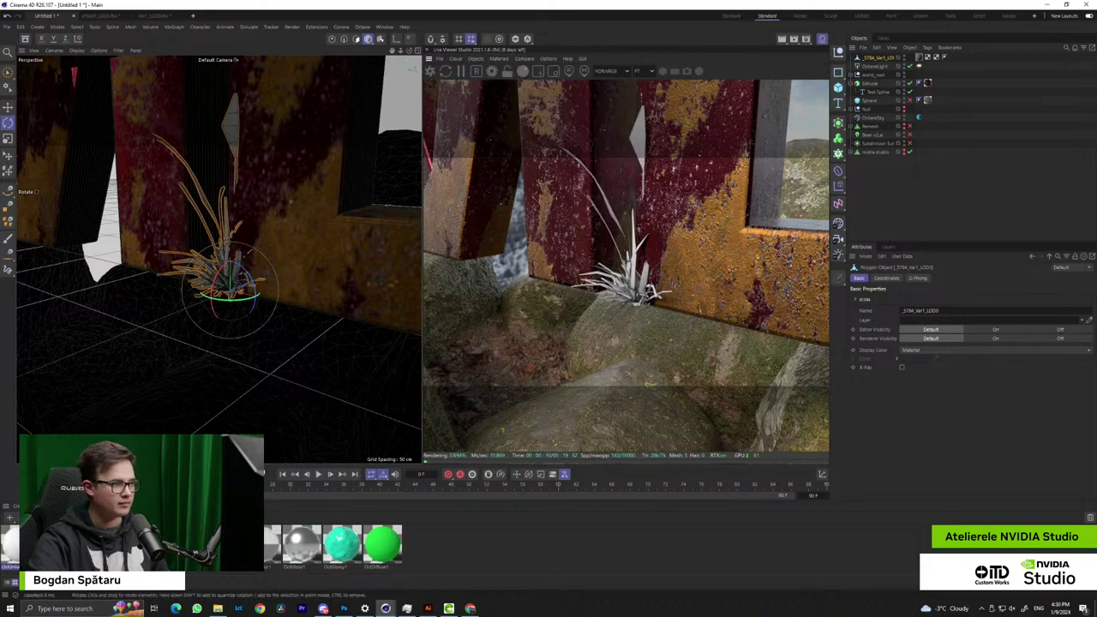
{"action": "left_click", "coordinate": [860, 279]}
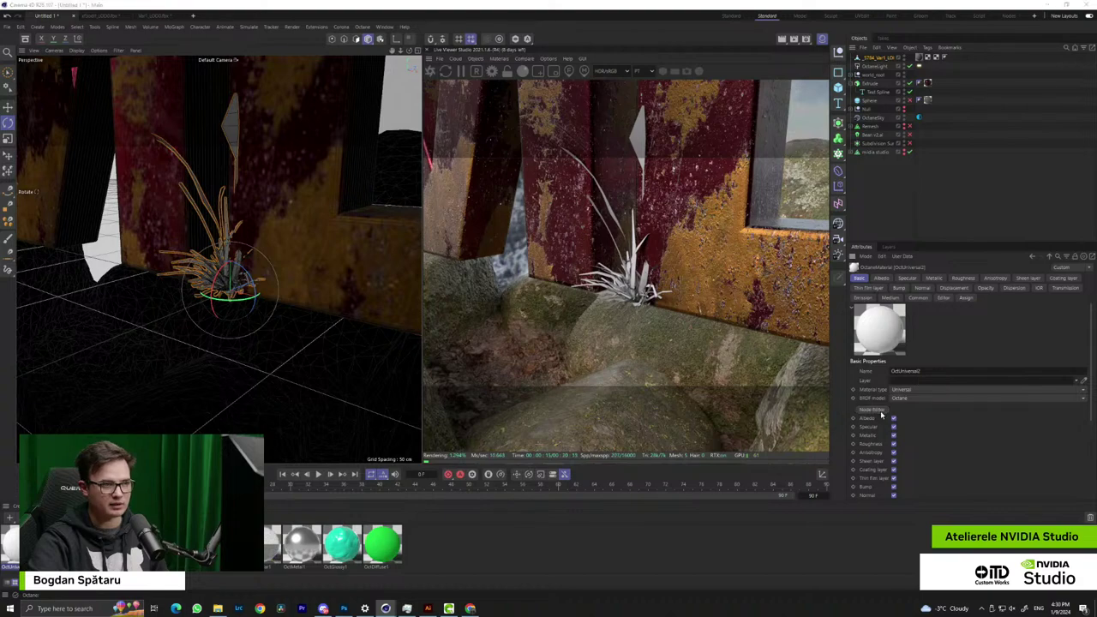
{"action": "left_click", "coordinate": [874, 411]}
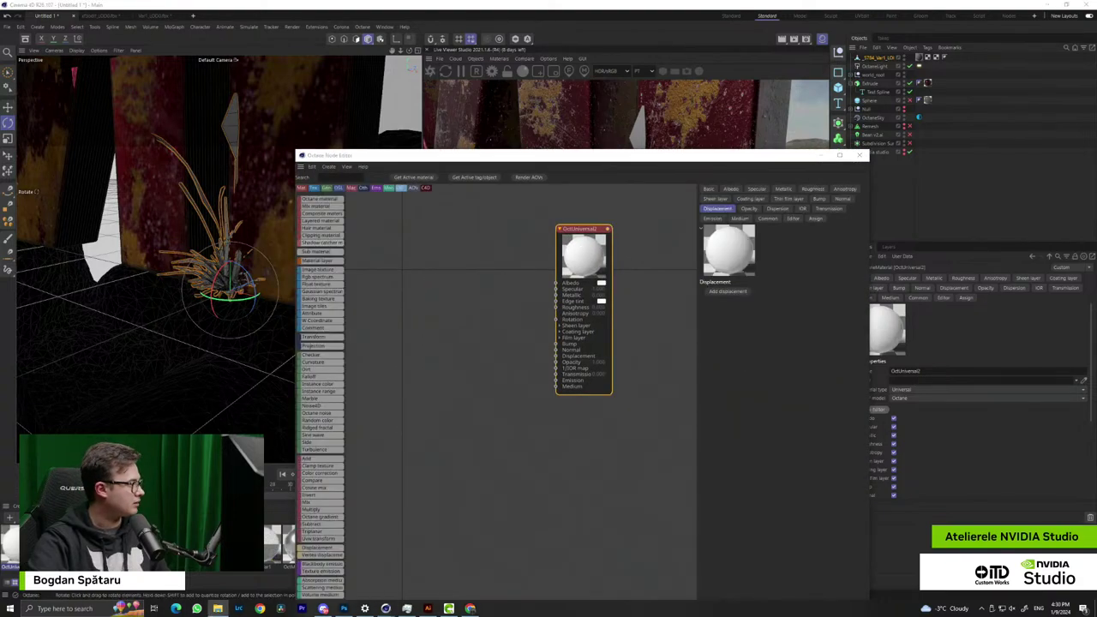
Bring the downloaded grass texture images into the node graph and connect the roughness map to the material's Roughness
{"action": "left_click_drag", "start_coordinate": [377, 0], "coordinate": [443, 301]}
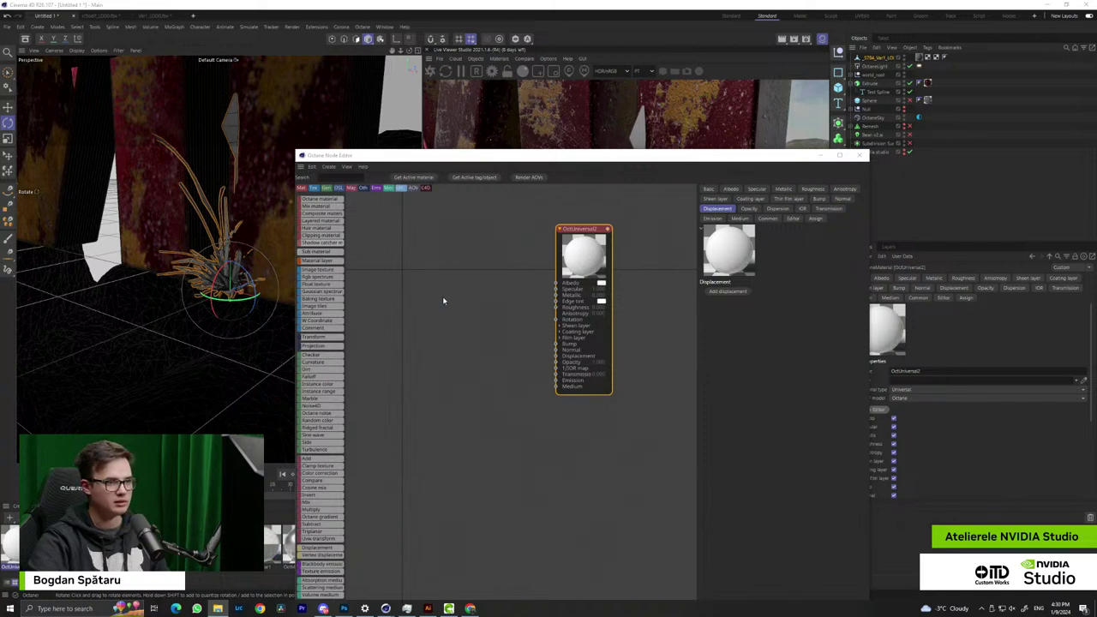
{"action": "left_click", "coordinate": [487, 300]}
{"action": "left_click", "coordinate": [500, 379]}
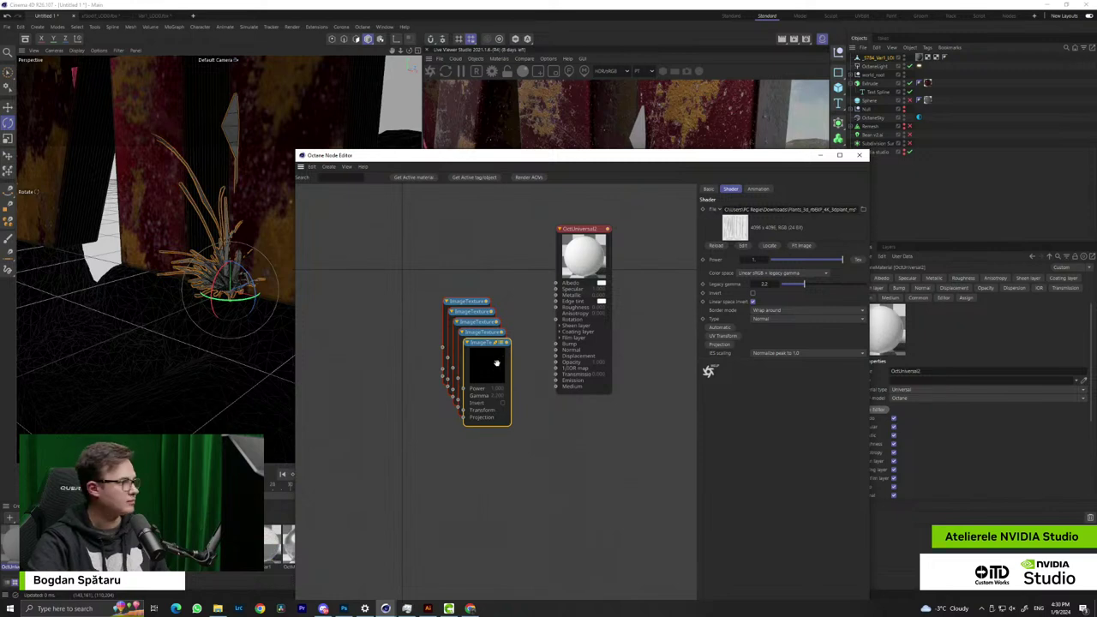
{"action": "left_click_drag", "start_coordinate": [484, 352], "coordinate": [433, 233]}
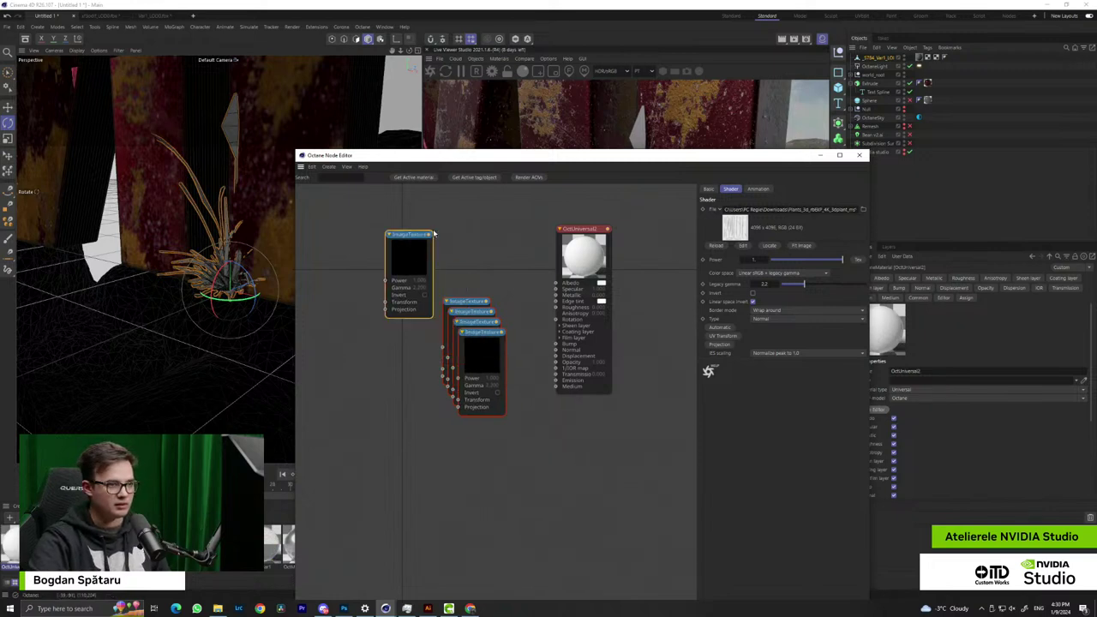
{"action": "left_click_drag", "start_coordinate": [556, 311], "coordinate": [555, 308]}
Connect the black-and-white opacity map to Opacity and the blue normal map to Normal
{"action": "left_click_drag", "start_coordinate": [487, 353], "coordinate": [454, 434]}
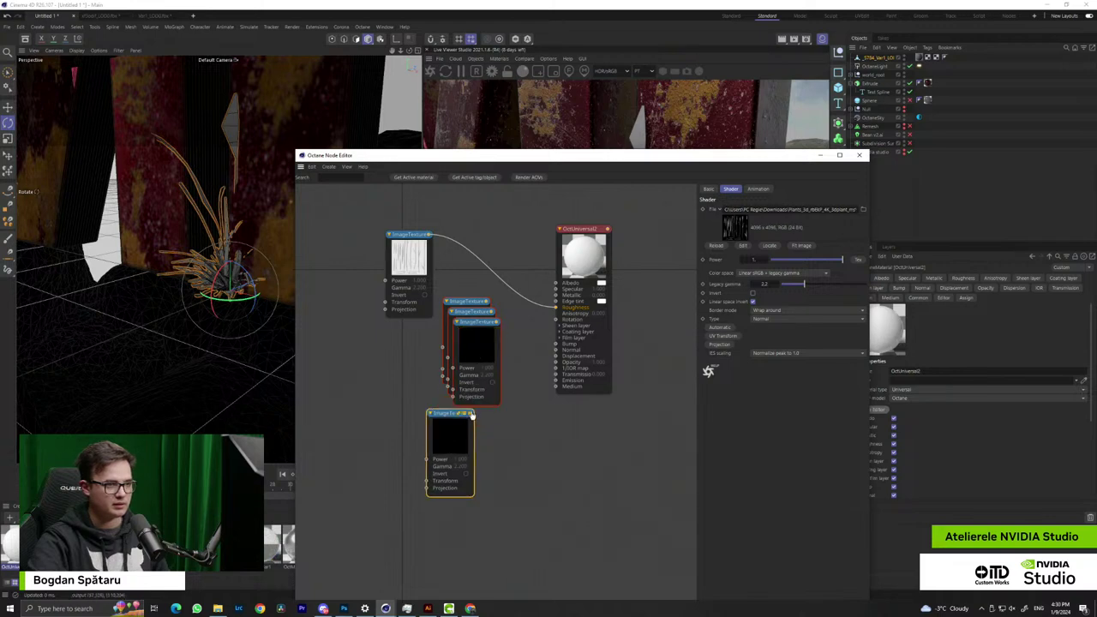
{"action": "left_click", "coordinate": [484, 323]}
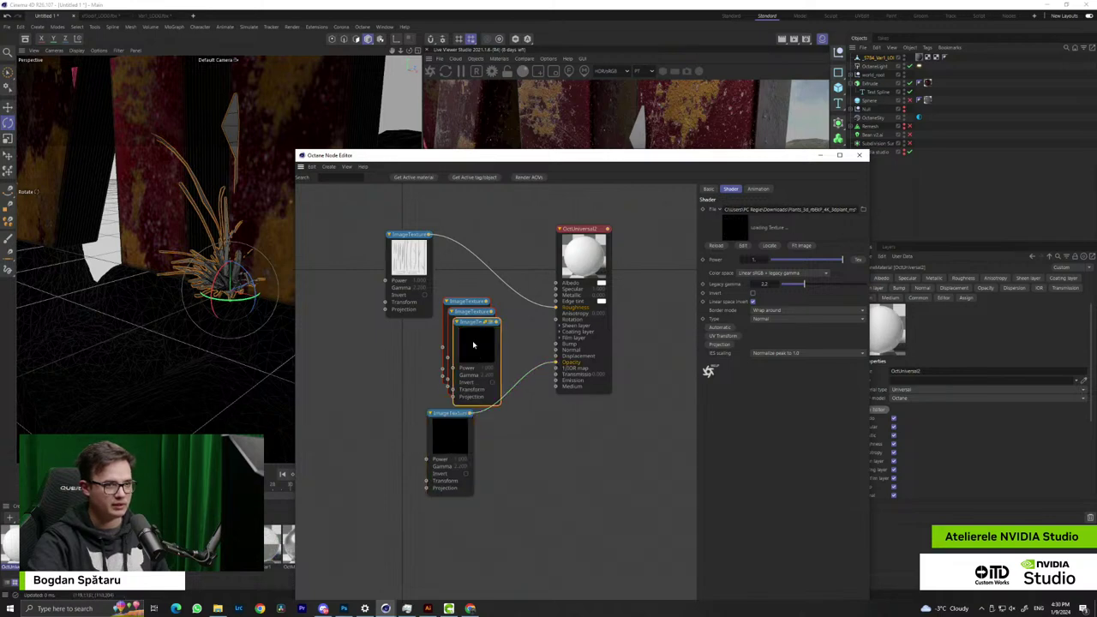
{"action": "left_click_drag", "start_coordinate": [484, 323], "coordinate": [415, 343]}
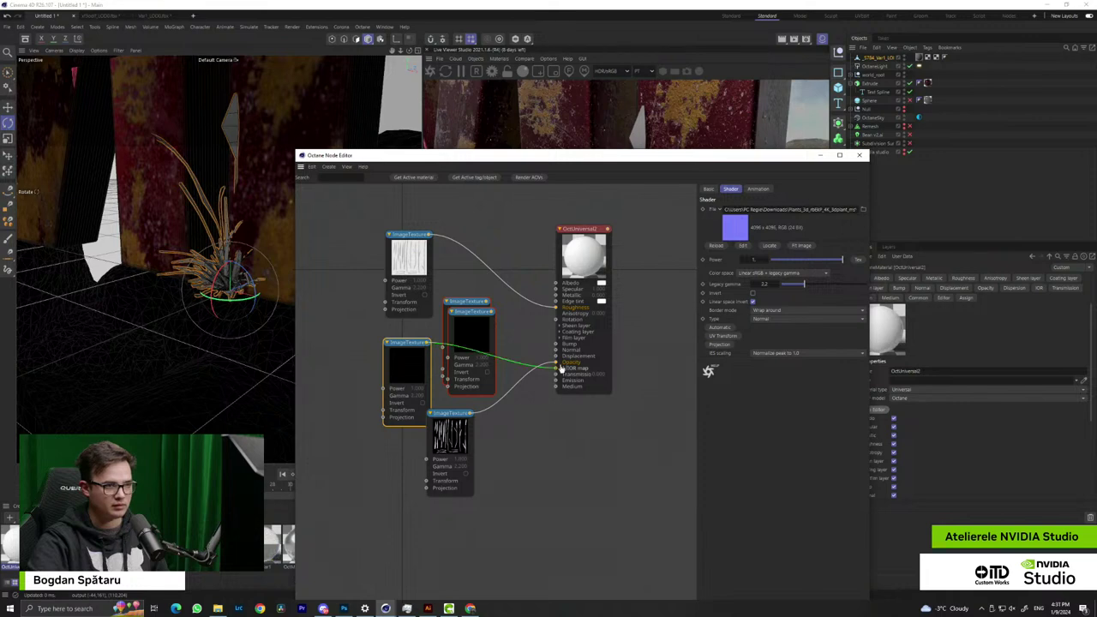
{"action": "left_click_drag", "start_coordinate": [561, 369], "coordinate": [557, 351]}
Connect the green colour texture to Albedo and the remaining image texture to Transmission
{"action": "left_click", "coordinate": [469, 319]}
{"action": "left_click_drag", "start_coordinate": [469, 319], "coordinate": [362, 227]}
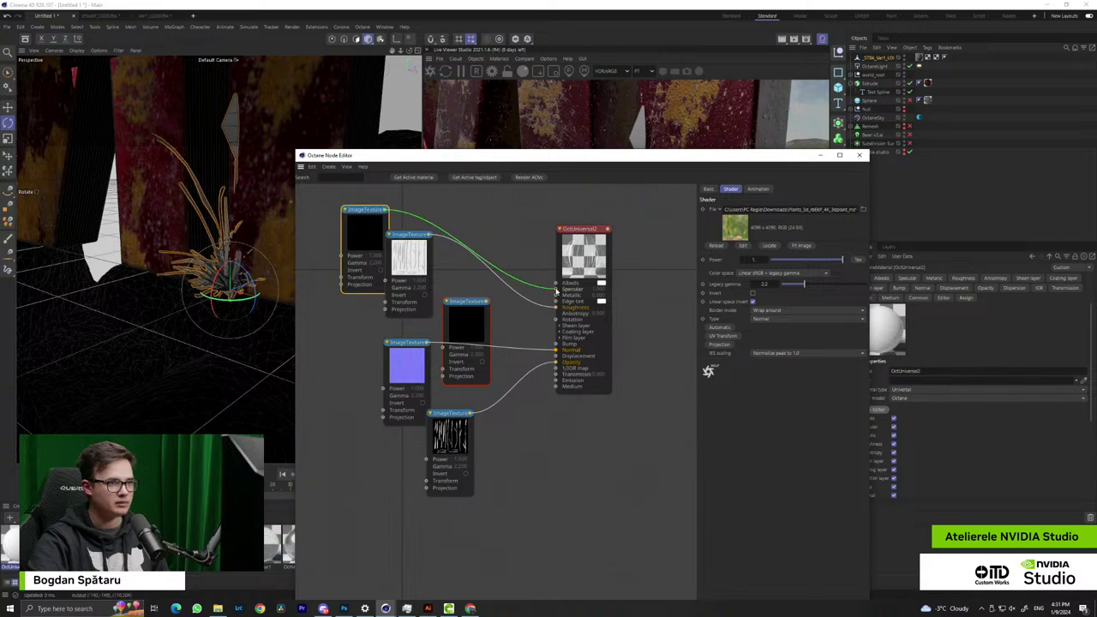
{"action": "left_click_drag", "start_coordinate": [555, 289], "coordinate": [544, 318]}
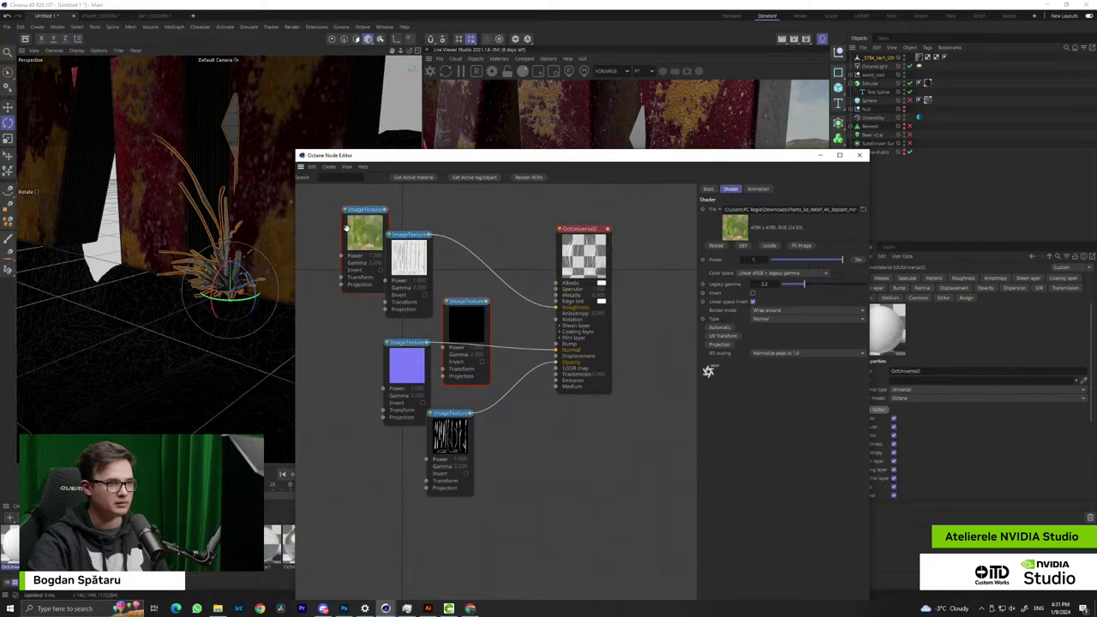
{"action": "left_click_drag", "start_coordinate": [384, 210], "coordinate": [386, 210]}
{"action": "left_click_drag", "start_coordinate": [484, 315], "coordinate": [557, 383]}
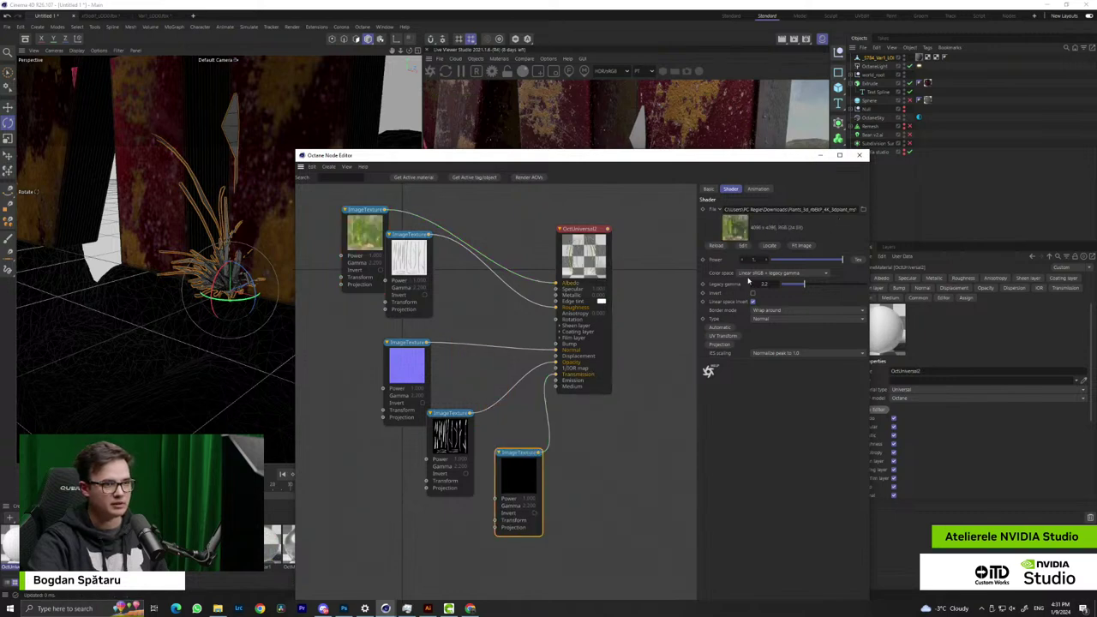
Leave the node editor and apply the new Universal material to the grass mesh
{"action": "left_click", "coordinate": [821, 157]}
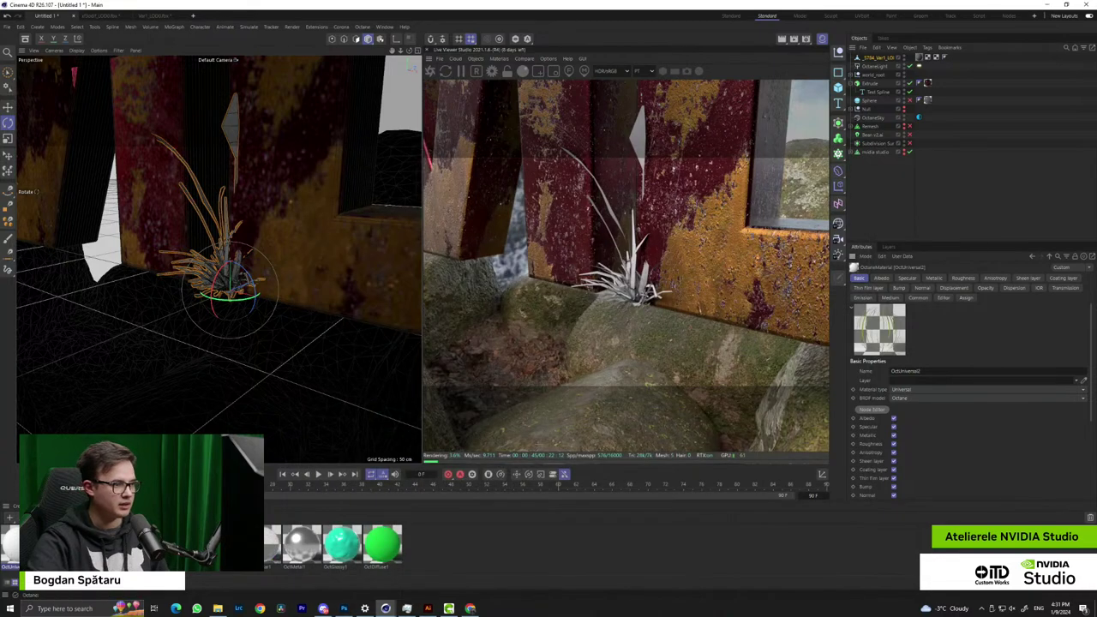
{"action": "left_click_drag", "start_coordinate": [233, 285], "coordinate": [232, 283]}
{"action": "scroll", "coordinate": [213, 244], "scroll_direction": "up", "scroll_amount": 6}
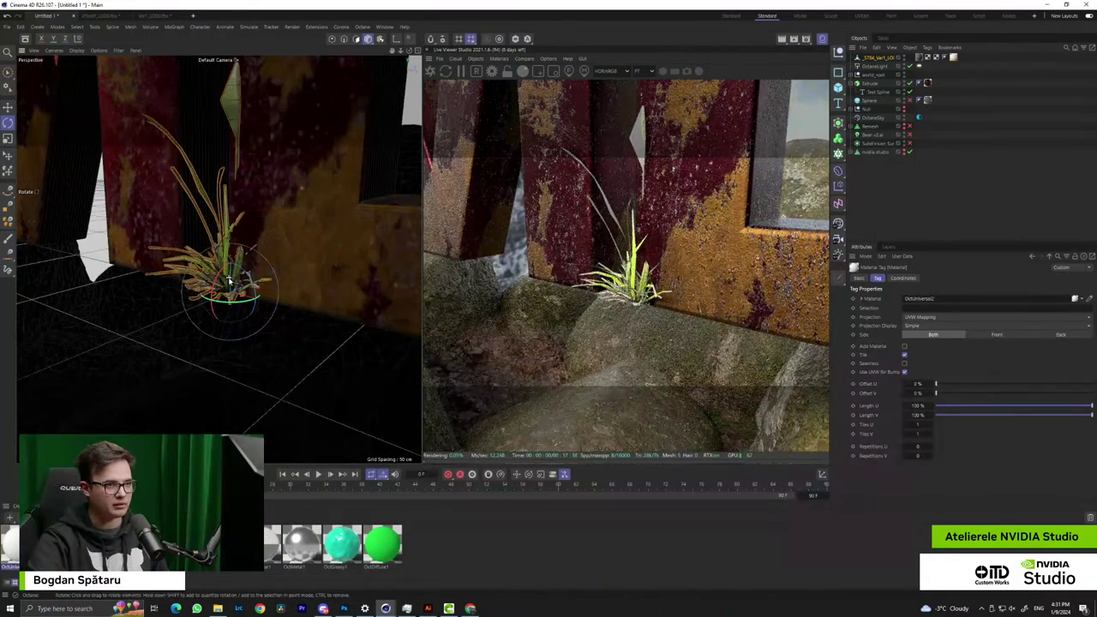
Move the grass clump away from the letters to the gap between the rocks in front of the text
{"action": "left_click_drag", "start_coordinate": [214, 245], "coordinate": [278, 285], "text": "alt"}
{"action": "right_click_drag", "start_coordinate": [278, 284], "coordinate": [213, 323], "text": "alt"}
{"action": "scroll", "coordinate": [215, 323], "scroll_direction": "down", "scroll_amount": 5}
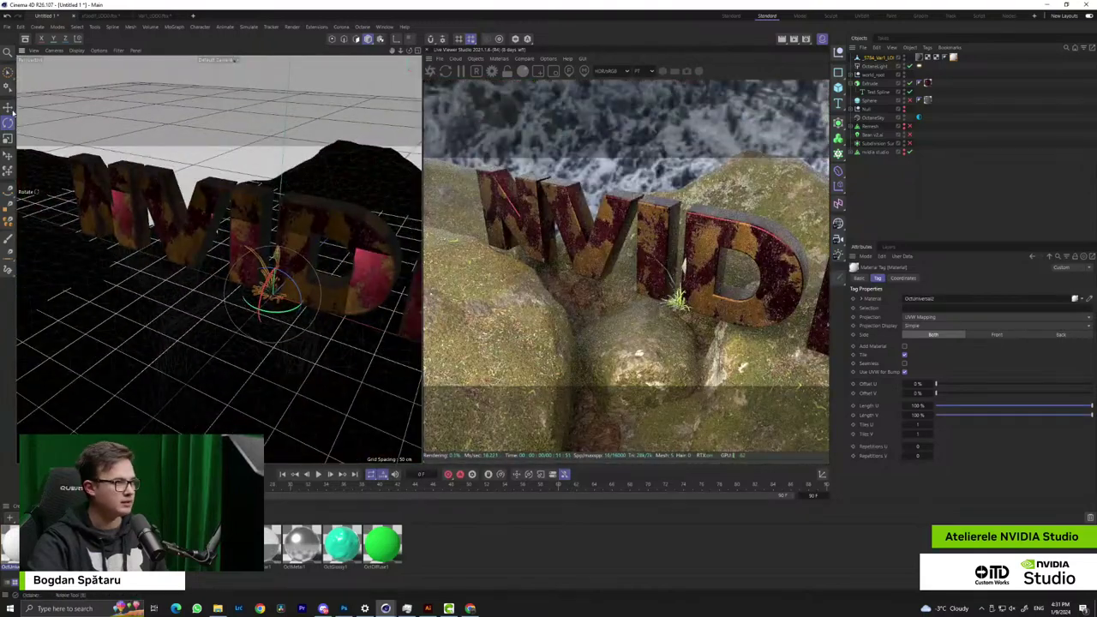
{"action": "key", "text": "e"}
{"action": "left_click_drag", "start_coordinate": [297, 277], "coordinate": [287, 330]}
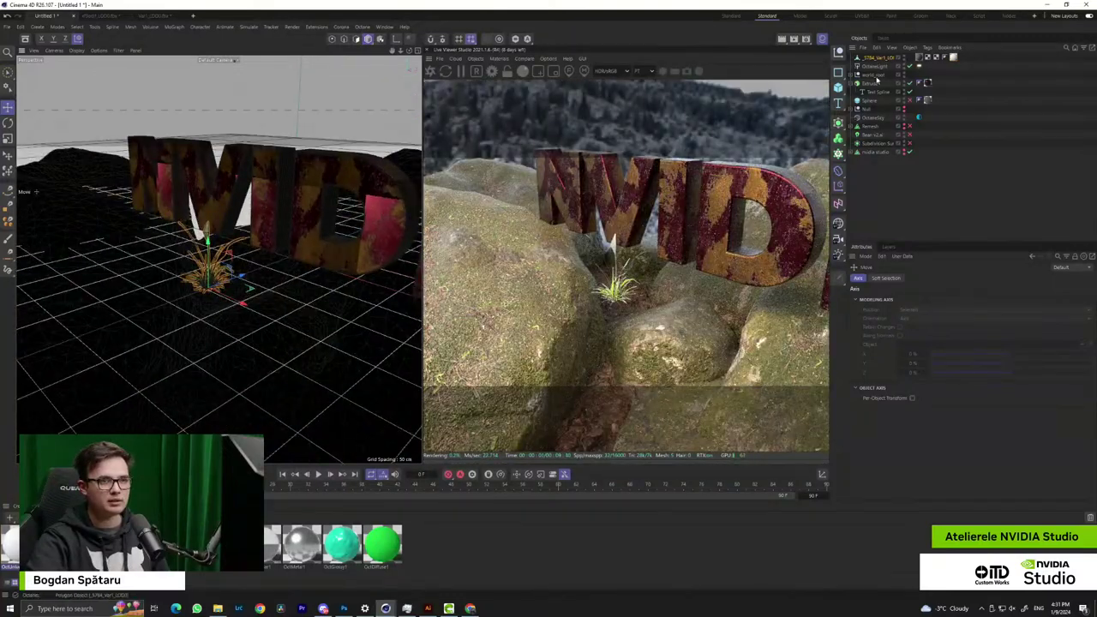
Add an Octane Scatter object to the scene
{"action": "left_click", "coordinate": [474, 58]}
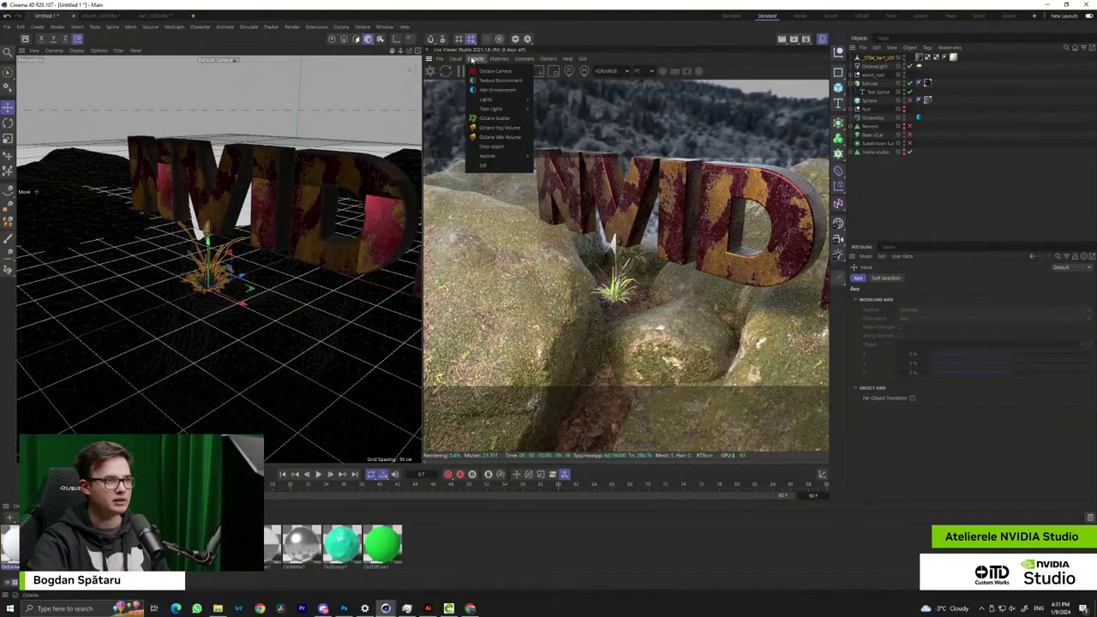
{"action": "left_click", "coordinate": [492, 118]}
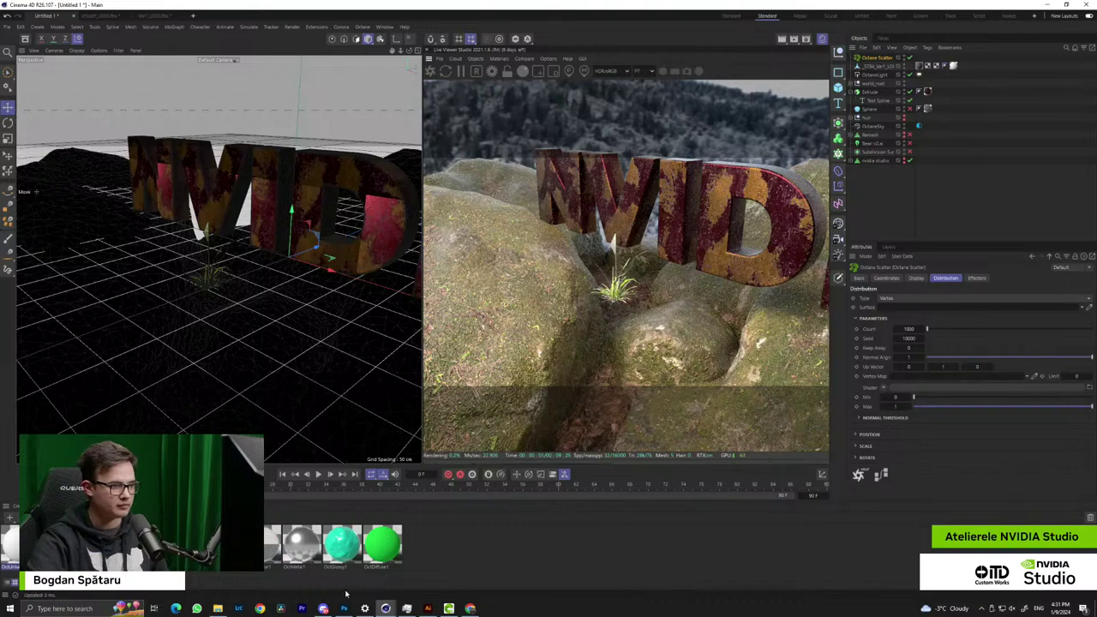
{"action": "left_click", "coordinate": [344, 608]}
{"action": "left_click", "coordinate": [1084, 5]}
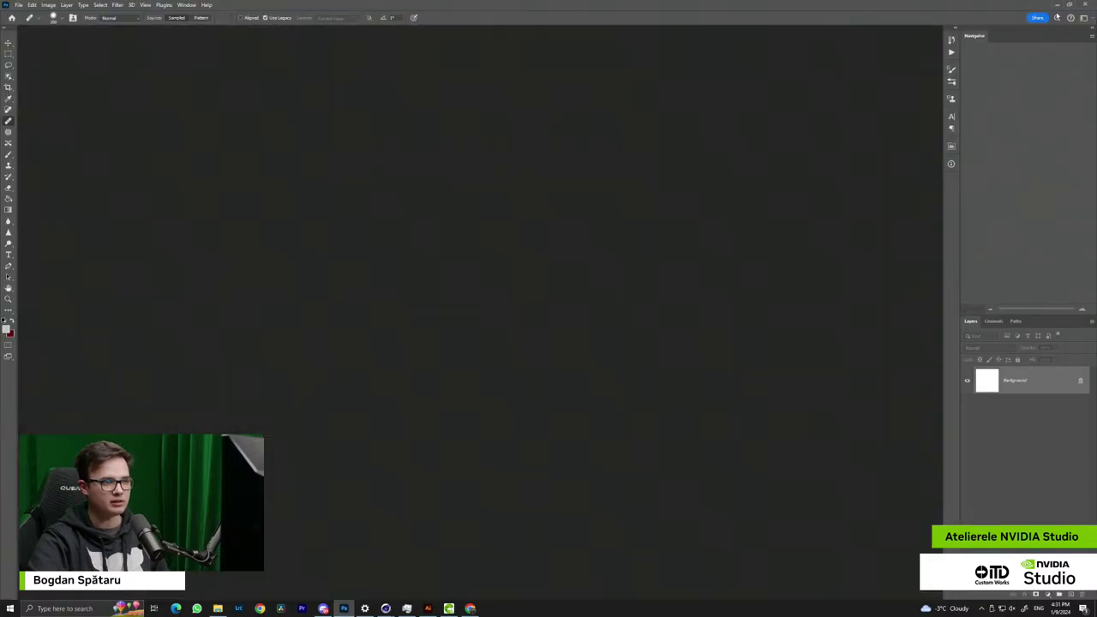
Close Illustrator and return to the Cinema 4D scene
{"action": "left_click", "coordinate": [408, 608]}
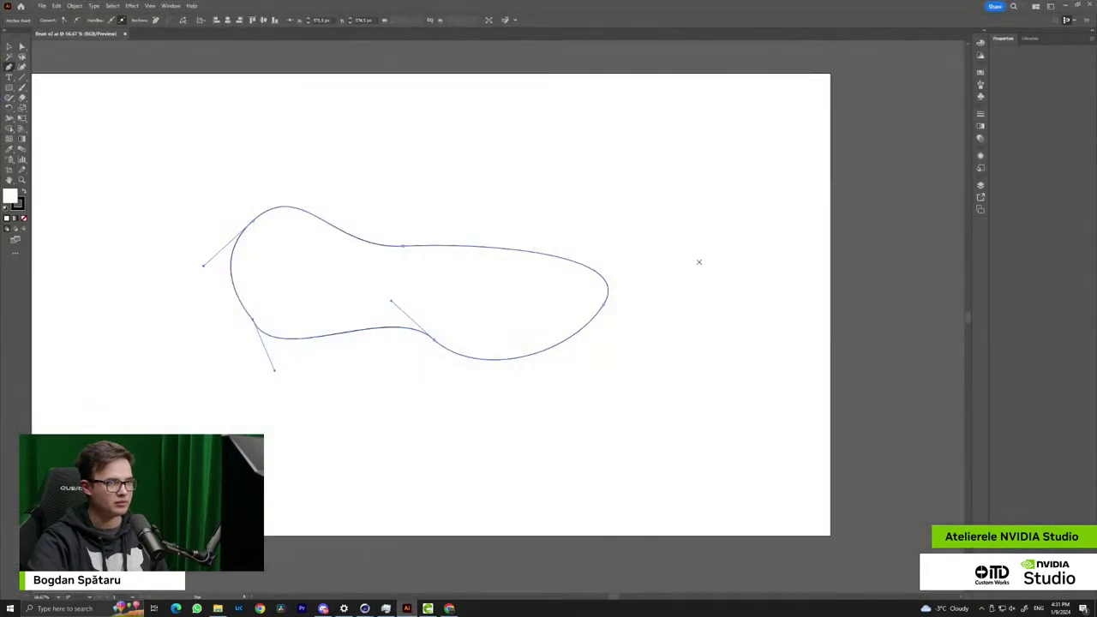
{"action": "left_click", "coordinate": [1088, 5]}
{"action": "left_click", "coordinate": [408, 606]}
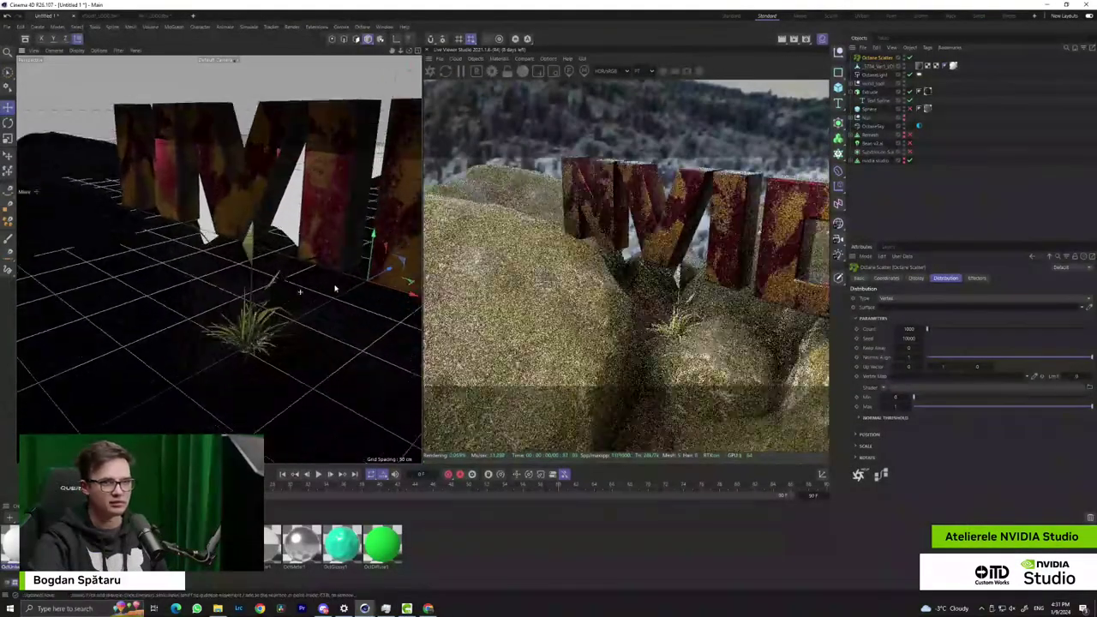
Set the Octane Scatter distribution type to Surface and assign the first rock mesh inside world_root as its surface
{"action": "left_click", "coordinate": [1084, 299]}
{"action": "left_click", "coordinate": [1082, 314]}
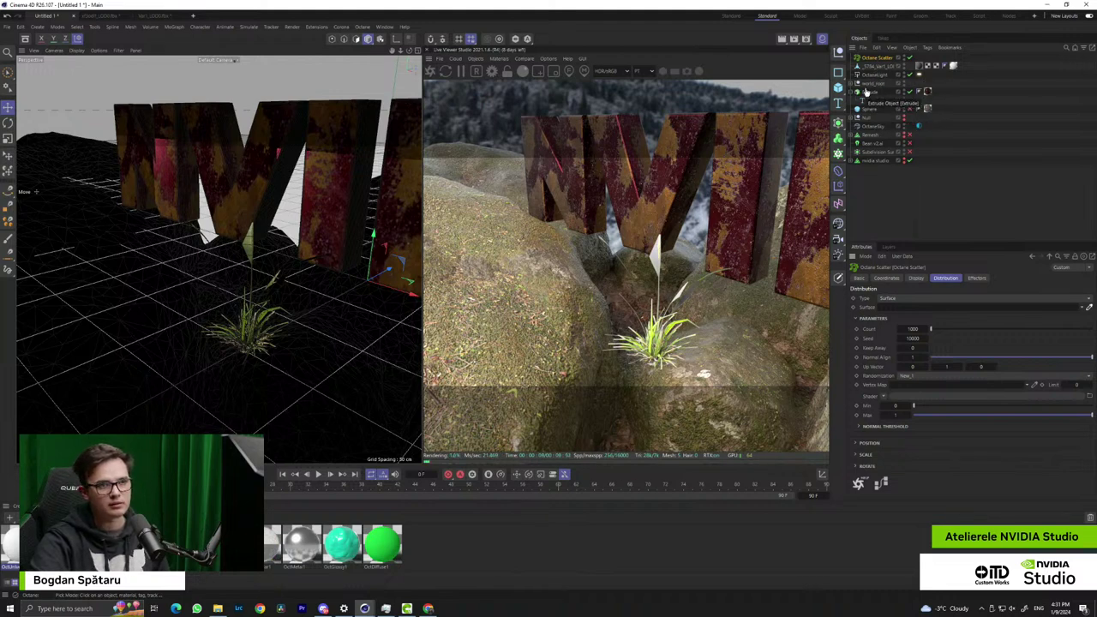
{"action": "left_click", "coordinate": [853, 84]}
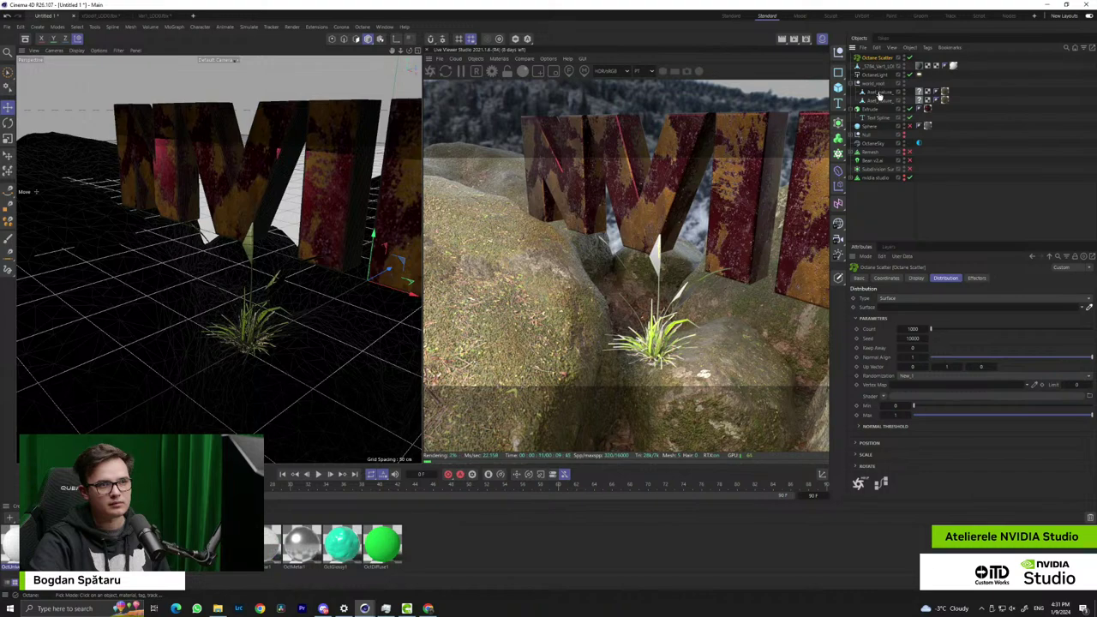
{"action": "left_click_drag", "start_coordinate": [878, 96], "coordinate": [934, 307]}
{"action": "scroll", "coordinate": [292, 332], "scroll_direction": "down", "scroll_amount": 4}
{"action": "left_click_drag", "start_coordinate": [292, 333], "coordinate": [320, 294], "text": "alt"}
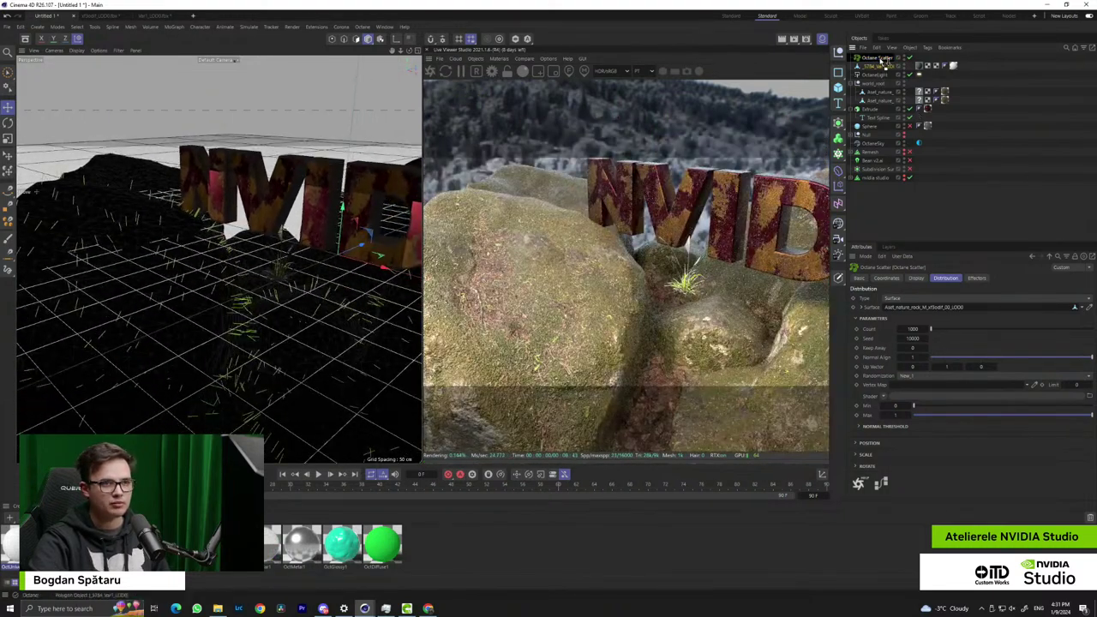
Nest the grass mesh under the Octane Scatter object and inspect the scattered clumps over the rocks
{"action": "left_click_drag", "start_coordinate": [884, 62], "coordinate": [880, 58]}
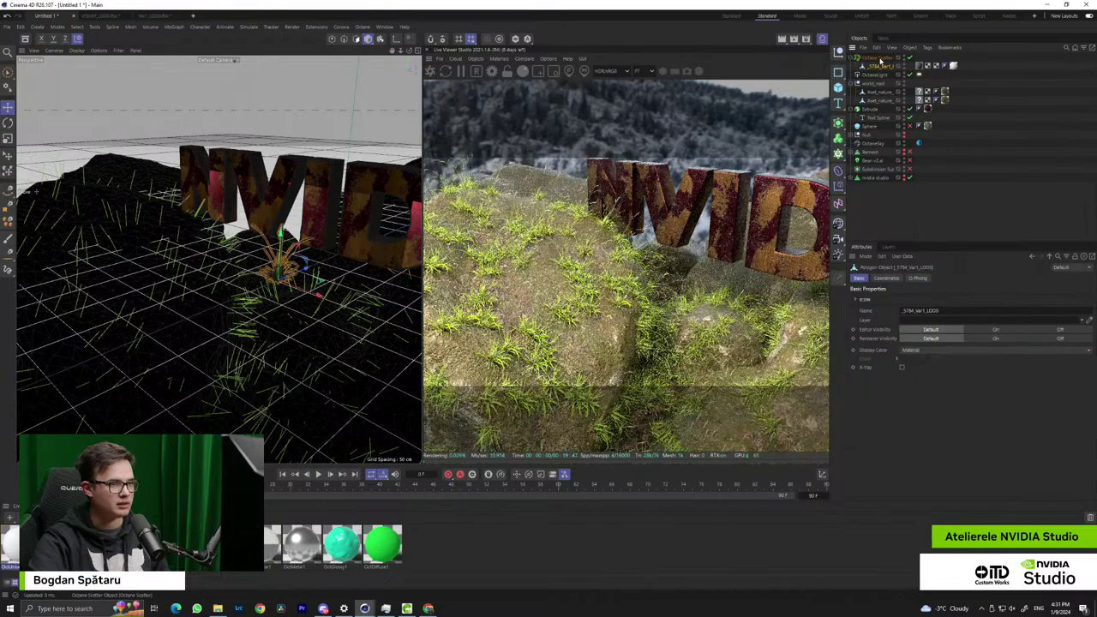
{"action": "scroll", "coordinate": [260, 309], "scroll_direction": "down", "scroll_amount": 4}
{"action": "left_click_drag", "start_coordinate": [260, 310], "coordinate": [264, 257], "text": "alt"}
{"action": "scroll", "coordinate": [269, 279], "scroll_direction": "up", "scroll_amount": 3}
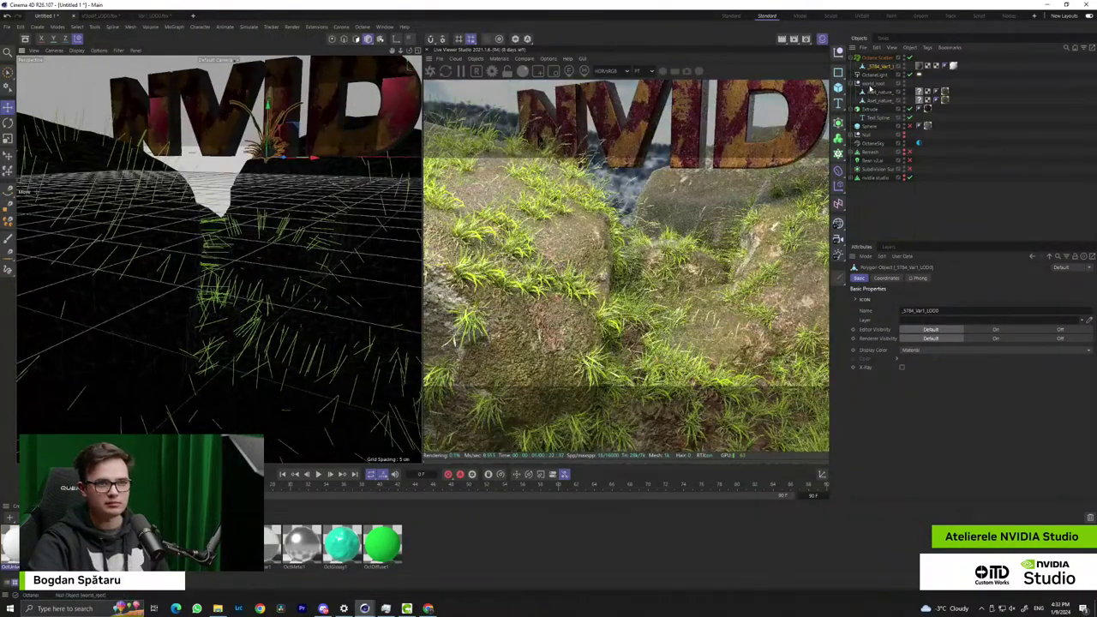
{"action": "left_click", "coordinate": [874, 84]}
{"action": "left_click_drag", "start_coordinate": [369, 195], "coordinate": [274, 294], "text": "alt"}
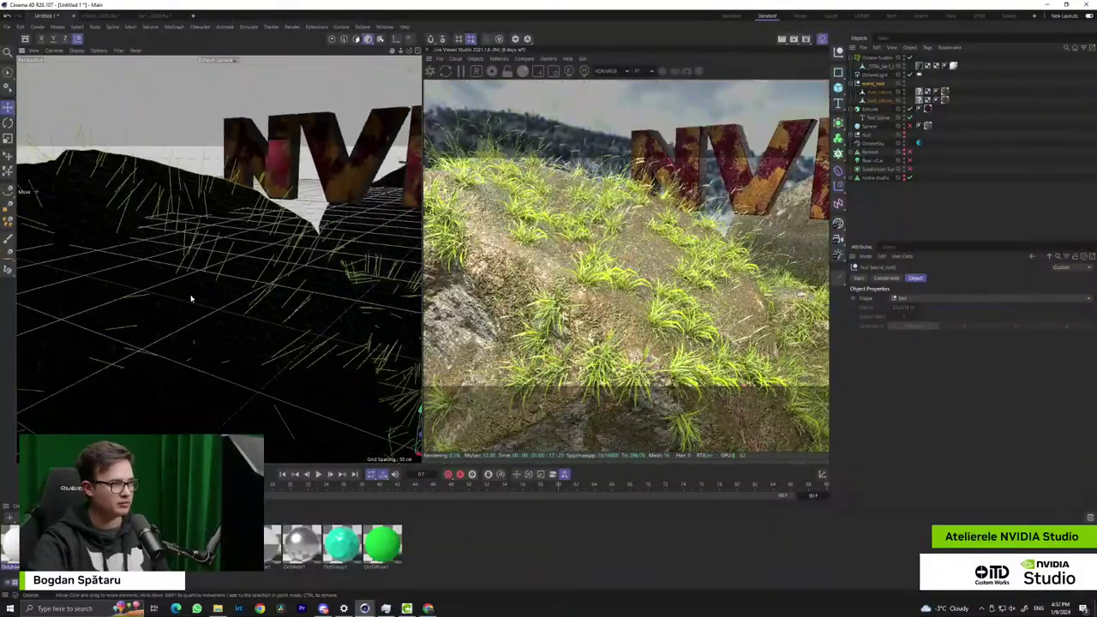
{"action": "left_click_drag", "start_coordinate": [183, 283], "coordinate": [209, 280], "text": "alt"}
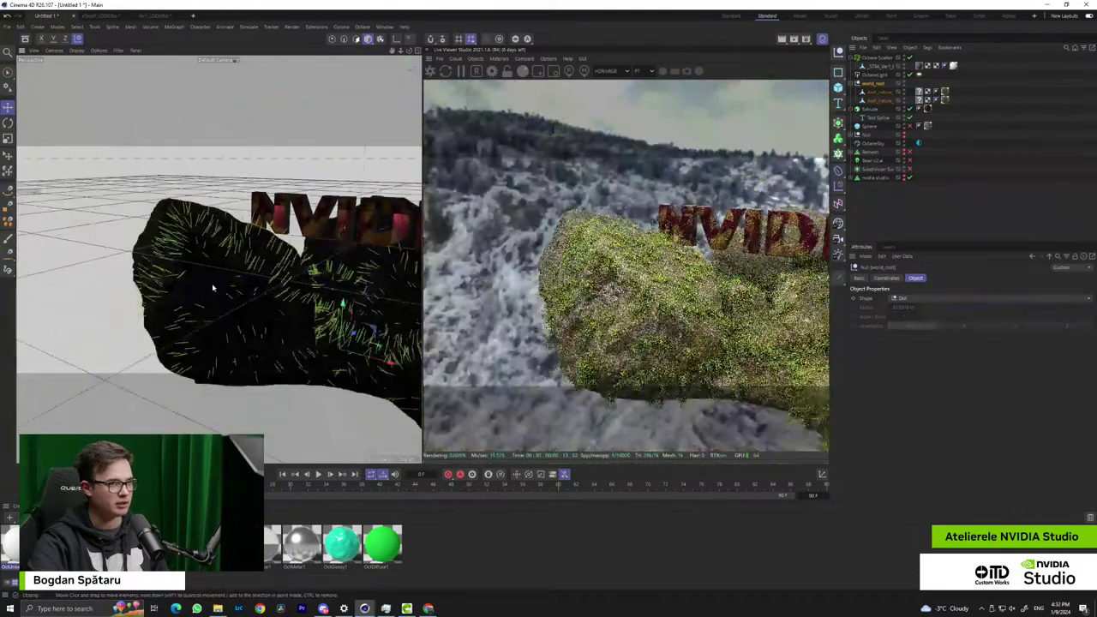
Increase the Octane Scatter count to about 6000 to cover the rocks densely with grass
{"action": "left_click", "coordinate": [879, 67]}
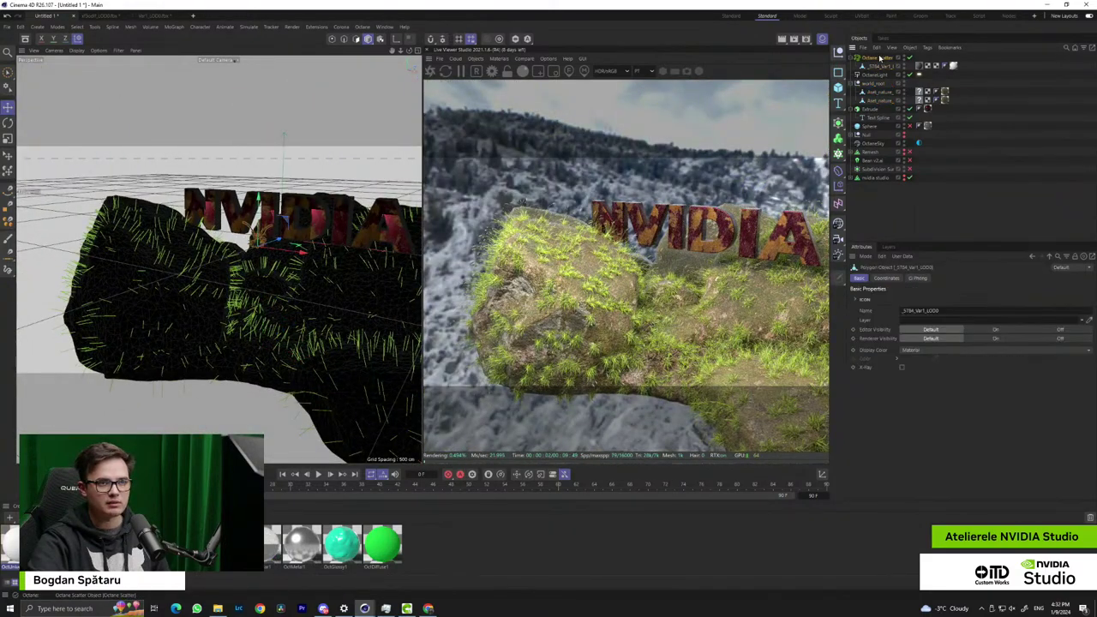
{"action": "left_click", "coordinate": [878, 57]}
{"action": "left_click_drag", "start_coordinate": [934, 334], "coordinate": [935, 331]}
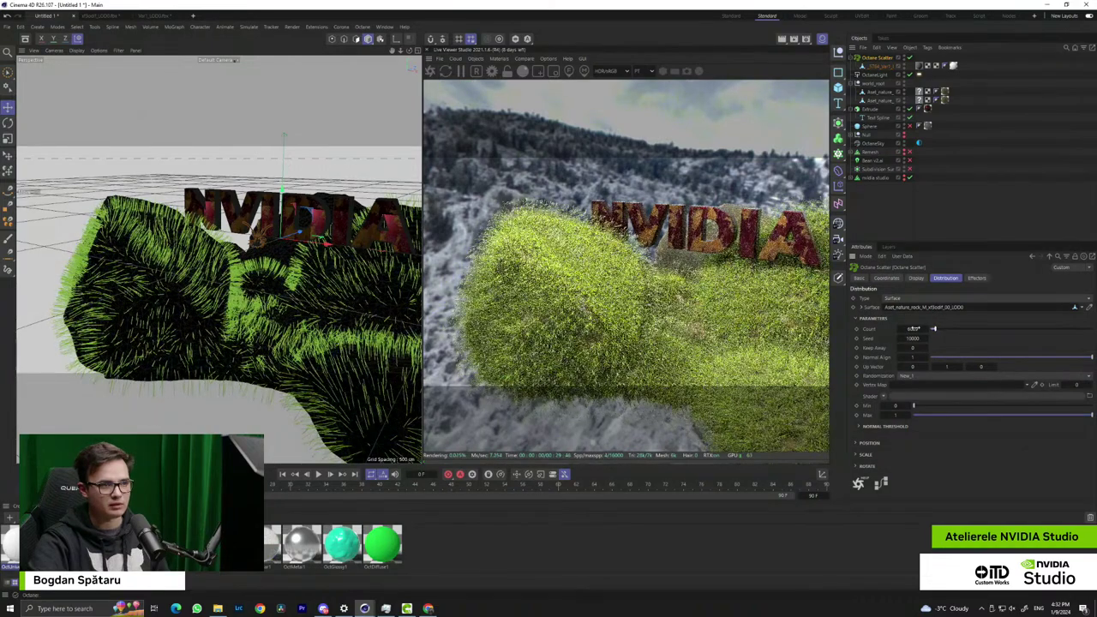
{"action": "scroll", "coordinate": [292, 234], "scroll_direction": "up", "scroll_amount": 10}
{"action": "right_click_drag", "start_coordinate": [292, 234], "coordinate": [232, 234], "text": "alt"}
{"action": "middle_click_drag", "start_coordinate": [292, 234], "coordinate": [236, 219], "text": "alt"}
{"action": "left_click_drag", "start_coordinate": [224, 257], "coordinate": [249, 267], "text": "alt"}
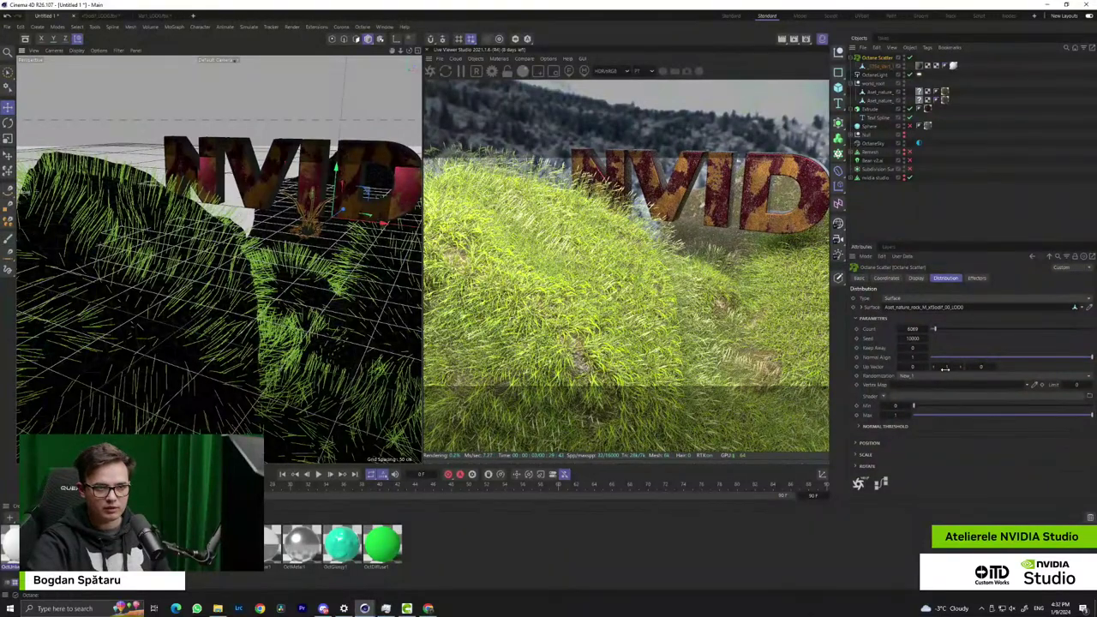
Try adjusting the scatter's Normal Align and examine the grass up close and across all the rocks
{"action": "mouse_move", "coordinate": [1088, 360]}
{"action": "left_mouse_down"}
{"action": "mouse_move", "coordinate": [979, 360]}
{"action": "mouse_move", "coordinate": [1091, 357]}
{"action": "left_mouse_up"}
{"action": "left_click_drag", "start_coordinate": [309, 366], "coordinate": [235, 303], "text": "alt"}
{"action": "scroll", "coordinate": [264, 294], "scroll_direction": "up", "scroll_amount": 4}
{"action": "scroll", "coordinate": [234, 303], "scroll_direction": "up", "scroll_amount": 5}
{"action": "left_click_drag", "start_coordinate": [340, 258], "coordinate": [141, 302], "text": "alt"}
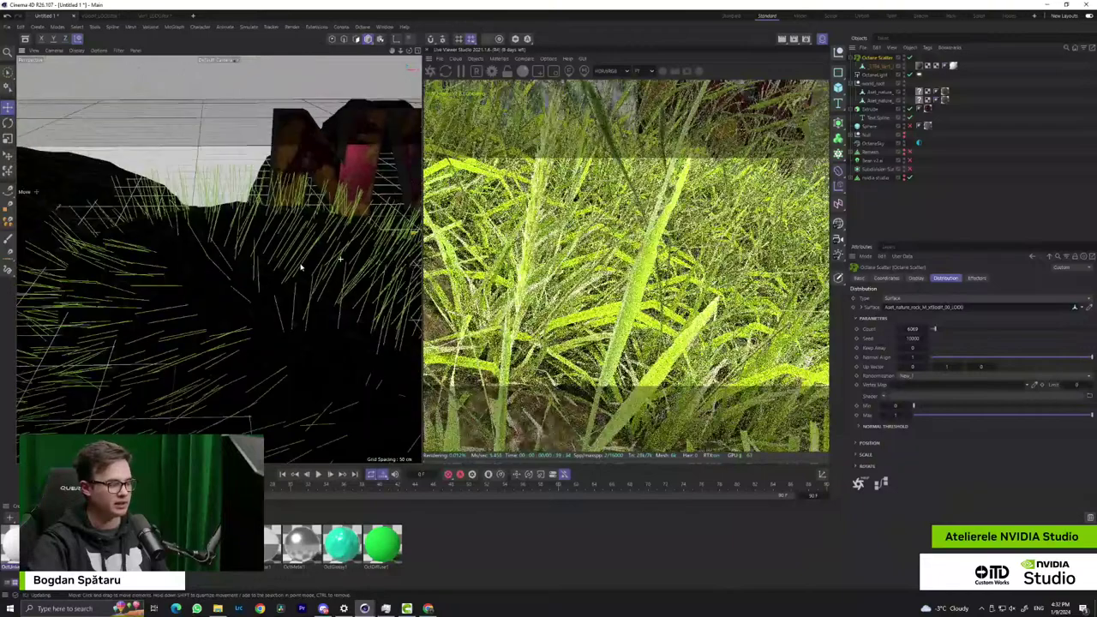
{"action": "scroll", "coordinate": [300, 267], "scroll_direction": "down", "scroll_amount": 6}
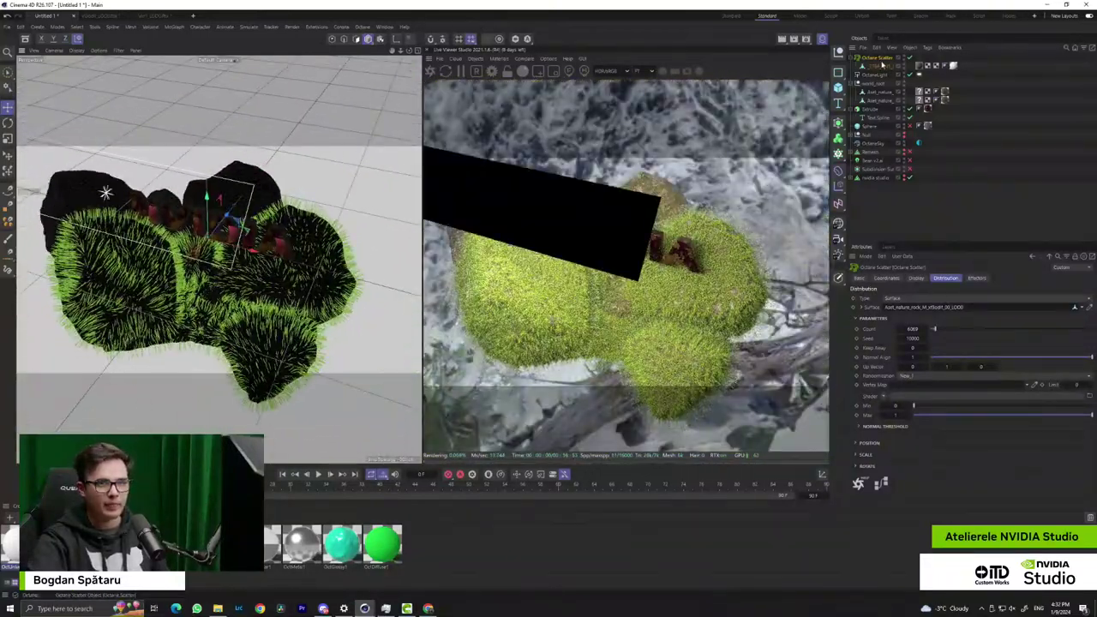
Replace the Octane Scatter's surface with the world_root null and check the grass coverage on the rocks
{"action": "left_click", "coordinate": [875, 83]}
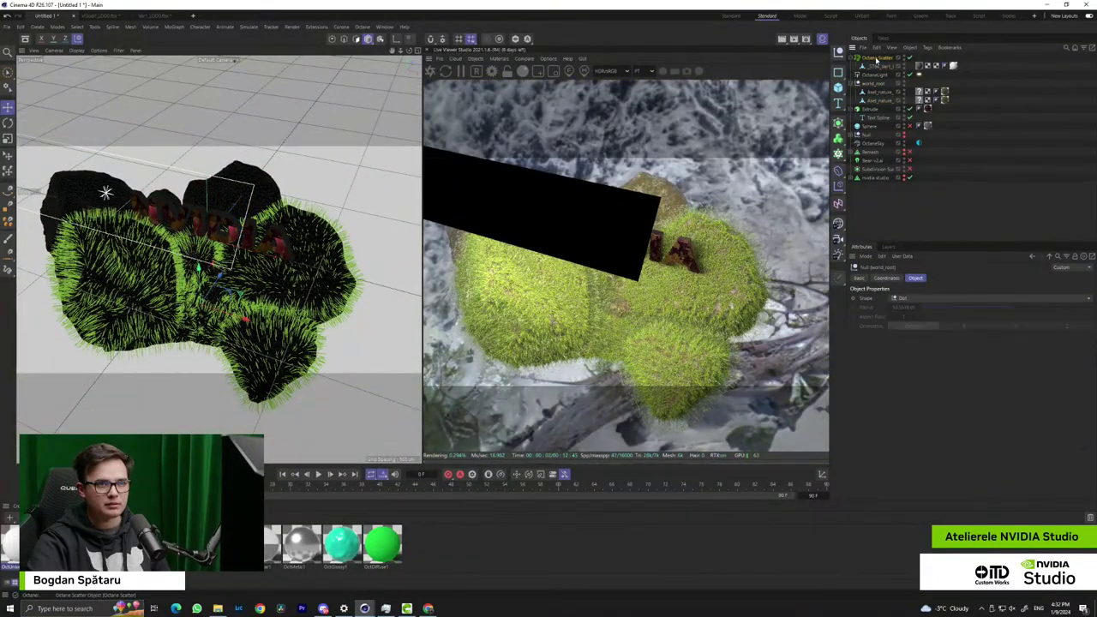
{"action": "left_click", "coordinate": [877, 59]}
{"action": "left_click", "coordinate": [1090, 308]}
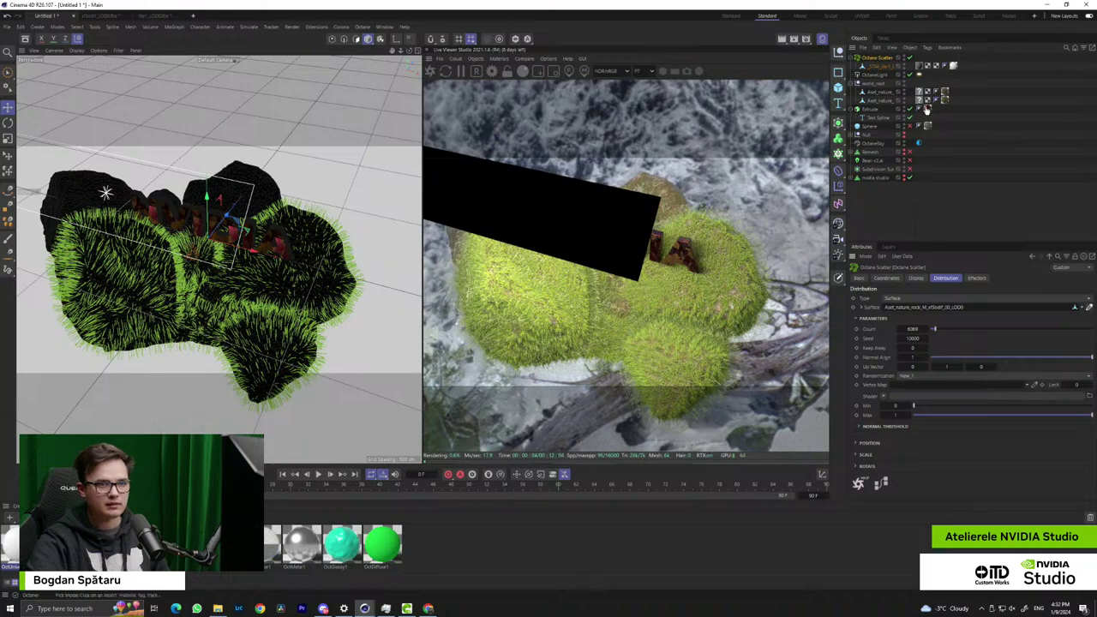
{"action": "left_click", "coordinate": [876, 84]}
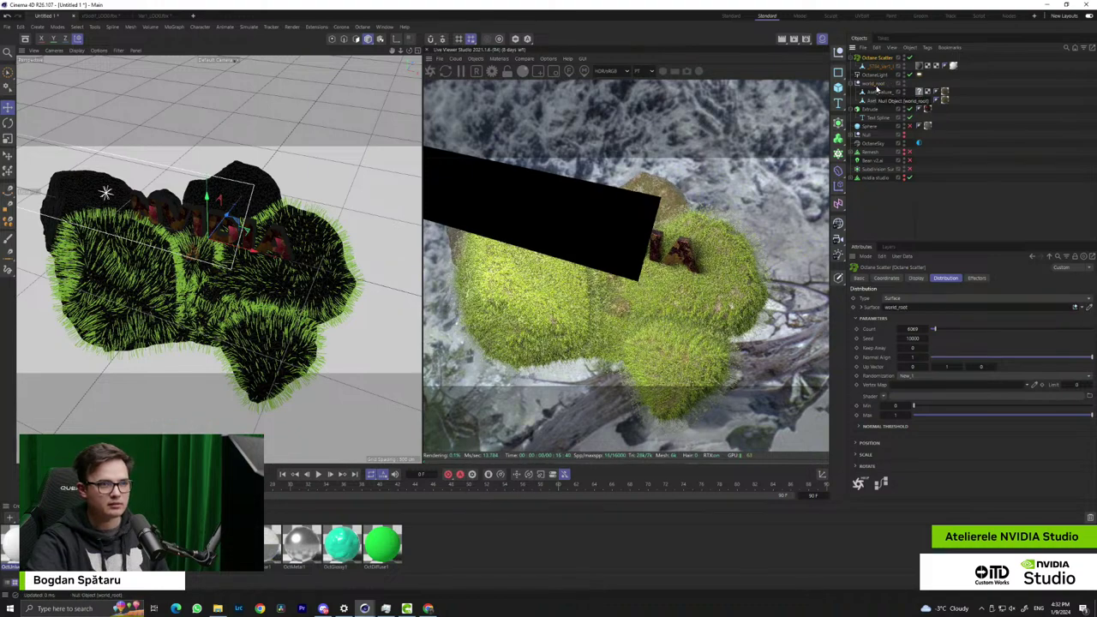
{"action": "left_click_drag", "start_coordinate": [370, 319], "coordinate": [205, 275], "text": "alt"}
{"action": "middle_click_drag", "start_coordinate": [276, 275], "coordinate": [269, 230], "text": "alt"}
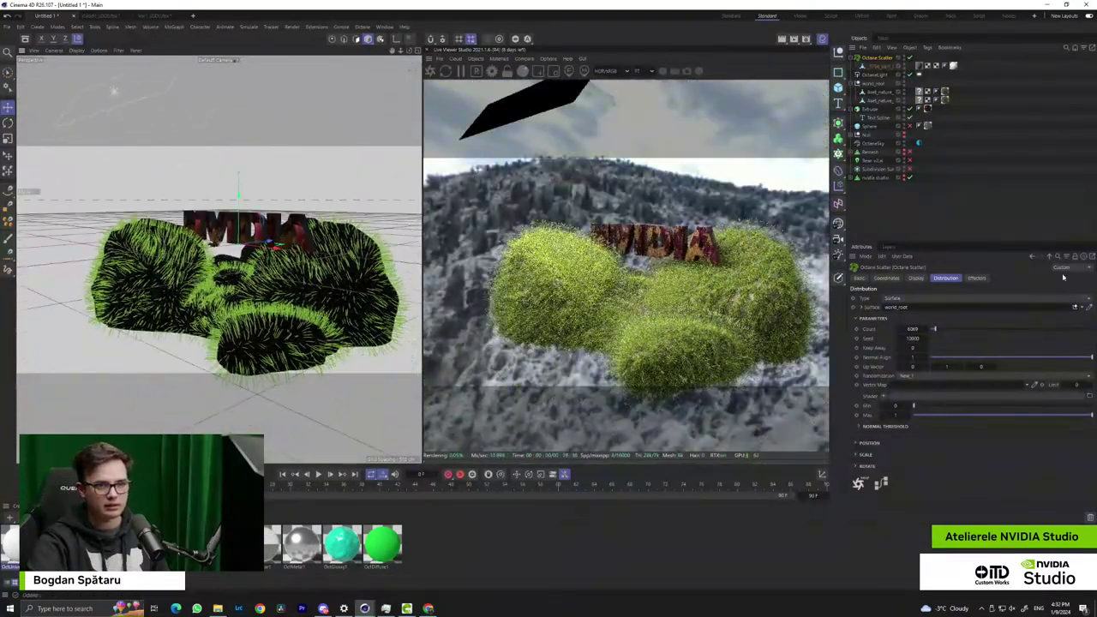
Duplicate the Octane Scatter object together with its grass mesh
{"action": "left_click", "coordinate": [872, 97]}
{"action": "left_click", "coordinate": [879, 100]}
{"action": "left_click", "coordinate": [876, 85]}
{"action": "left_click", "coordinate": [878, 58]}
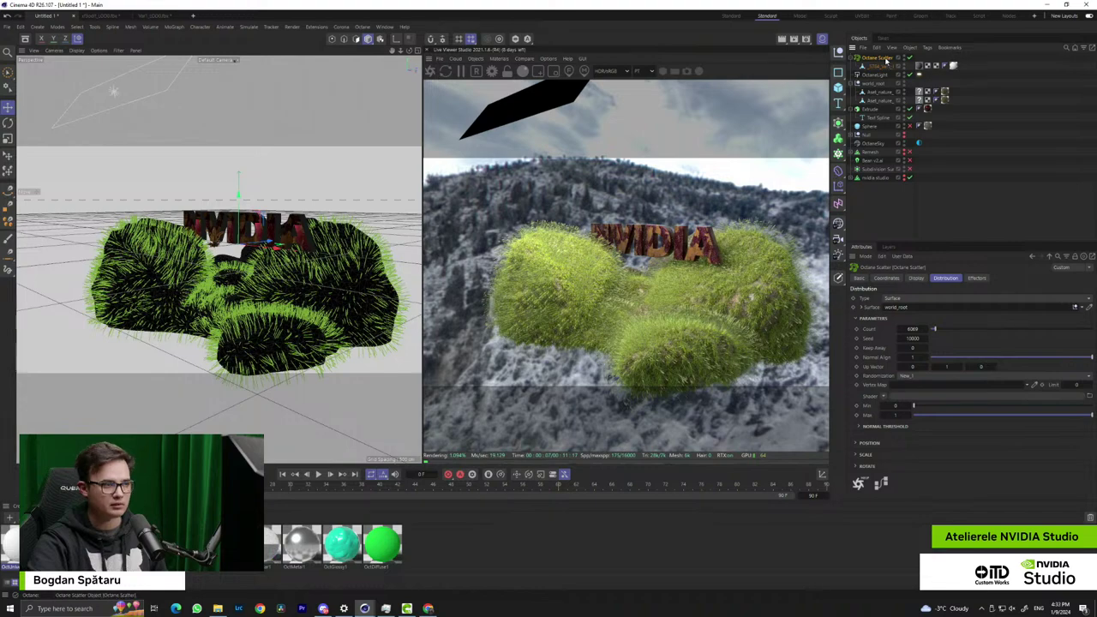
{"action": "key", "text": "ctrl+c"}
{"action": "key", "text": "ctrl+v"}
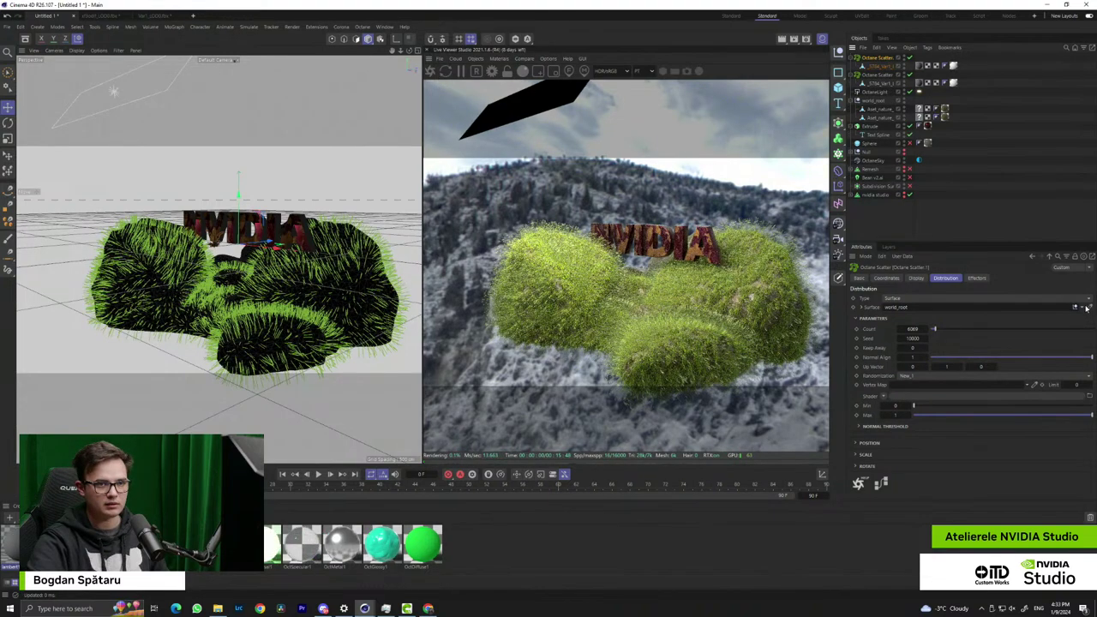
Assign the bare rock mesh behind the letters as the duplicate scatter's surface
{"action": "left_click_drag", "start_coordinate": [881, 116], "coordinate": [924, 307]}
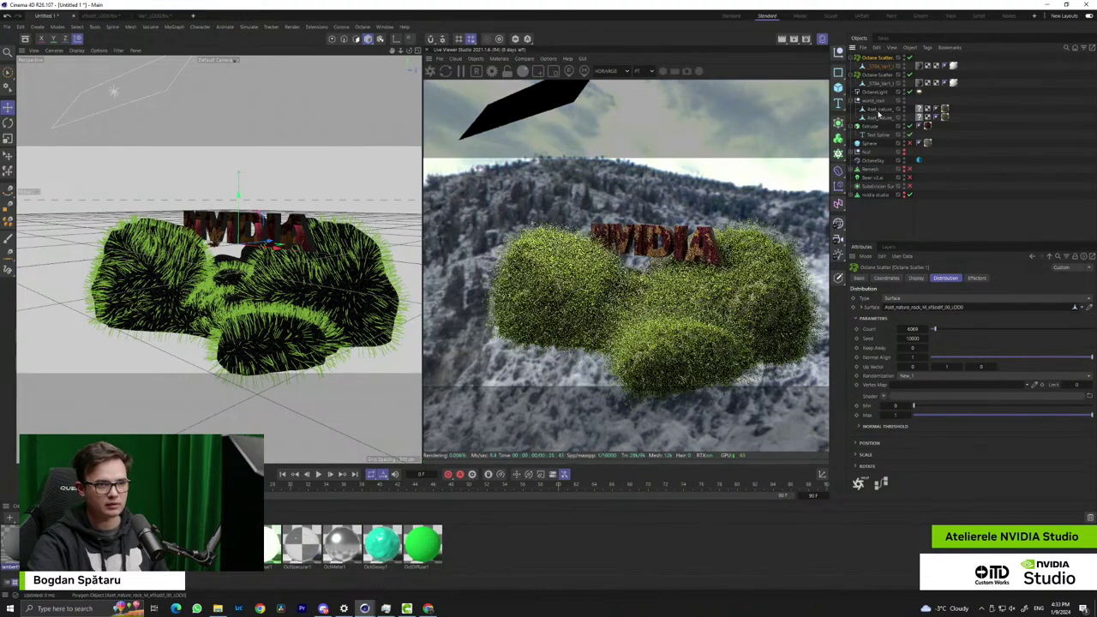
{"action": "left_click_drag", "start_coordinate": [410, 241], "coordinate": [370, 270], "text": "alt"}
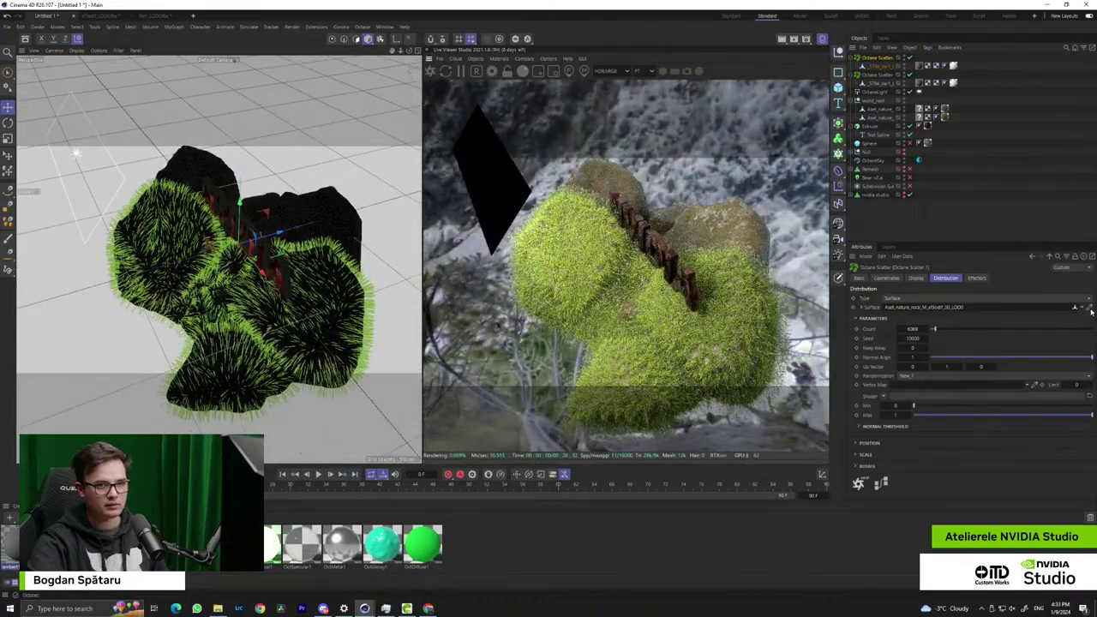
{"action": "left_click", "coordinate": [334, 211]}
{"action": "left_click_drag", "start_coordinate": [218, 334], "coordinate": [243, 317], "text": "alt"}
{"action": "scroll", "coordinate": [258, 280], "scroll_direction": "up", "scroll_amount": 5}
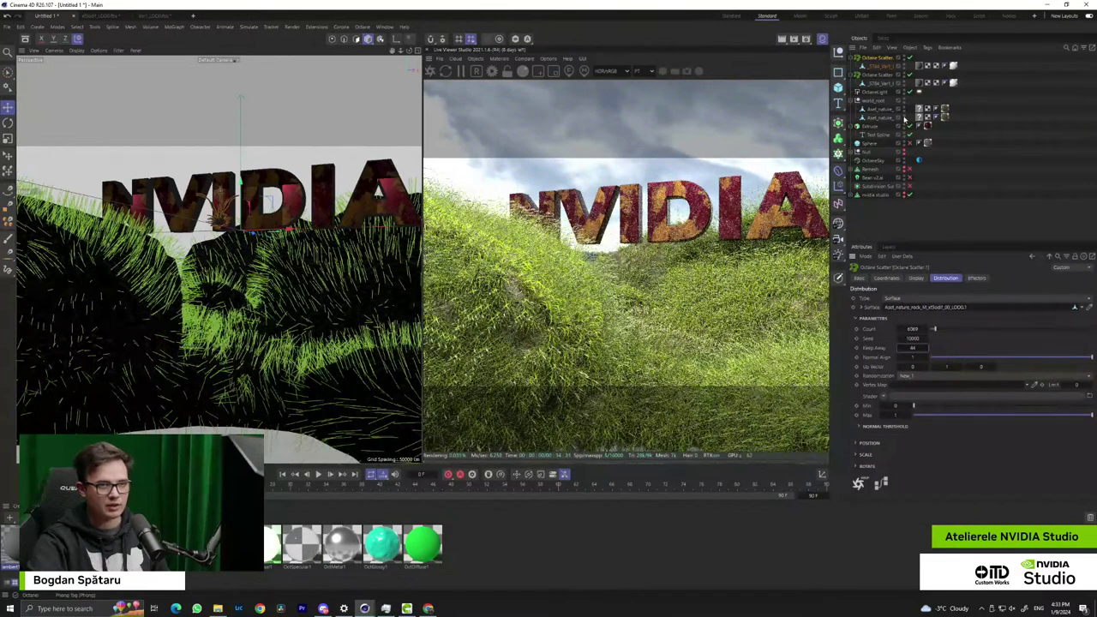
Set Keep Away to 75 for both Octane Scatter objects and frame the NVIDIA text above the grass
{"action": "left_click", "coordinate": [881, 75], "text": "ctrl"}
{"action": "type", "text": "25"}
{"action": "key", "text": "Return"}
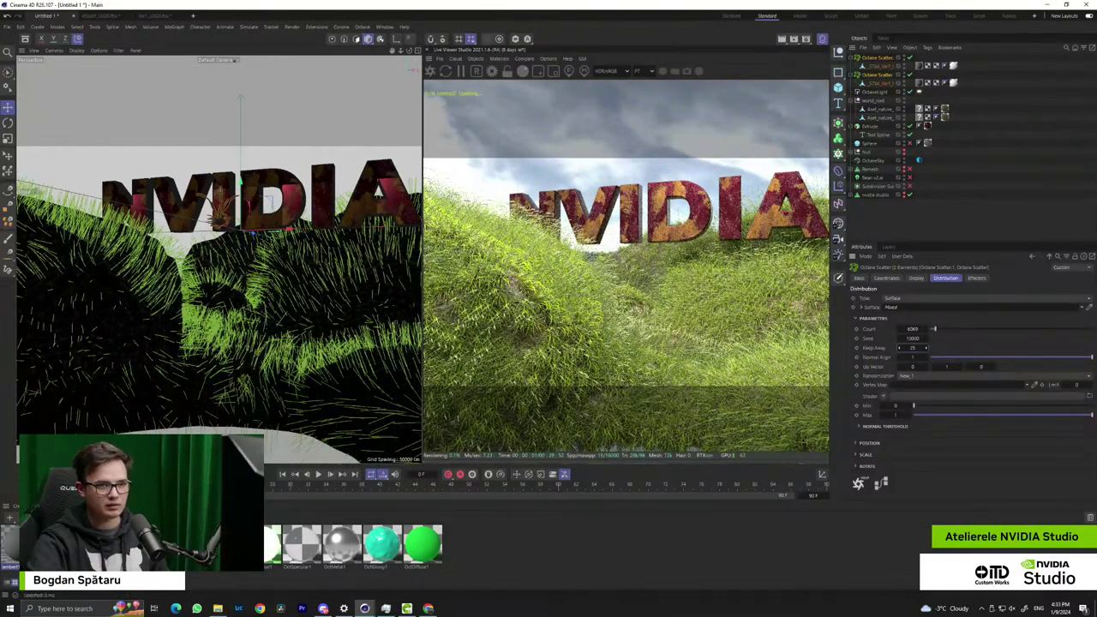
{"action": "mouse_move", "coordinate": [925, 348]}
{"action": "left_mouse_down"}
{"action": "mouse_move", "coordinate": [978, 348]}
{"action": "mouse_move", "coordinate": [941, 348]}
{"action": "left_mouse_up"}
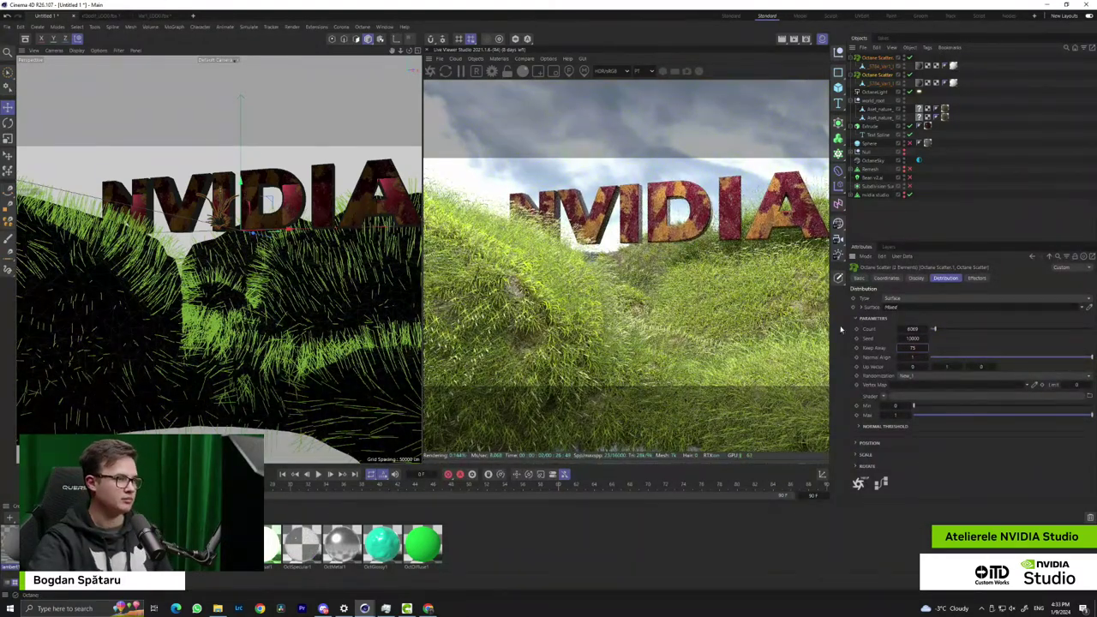
{"action": "left_click_drag", "start_coordinate": [296, 248], "coordinate": [293, 240], "text": "alt"}
{"action": "middle_click_drag", "start_coordinate": [294, 240], "coordinate": [287, 314], "text": "alt"}
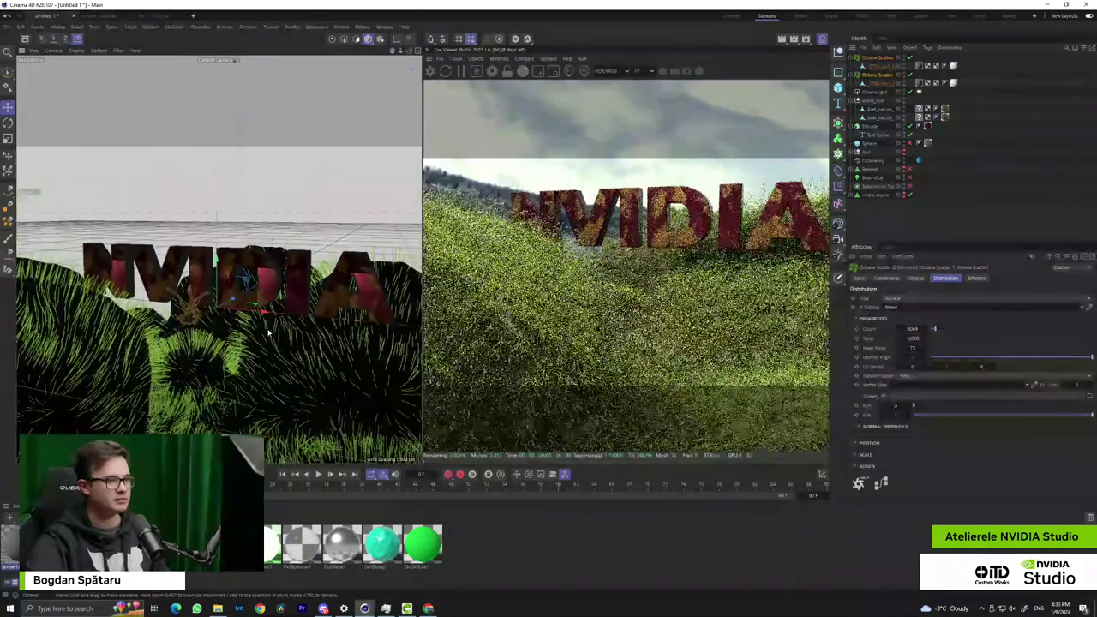
{"action": "left_click_drag", "start_coordinate": [287, 314], "coordinate": [270, 322], "text": "alt"}
Open the OctMetal2 material's node graph, shift its albedo image texture node aside, and minimise the editor
{"action": "left_click", "coordinate": [223, 544]}
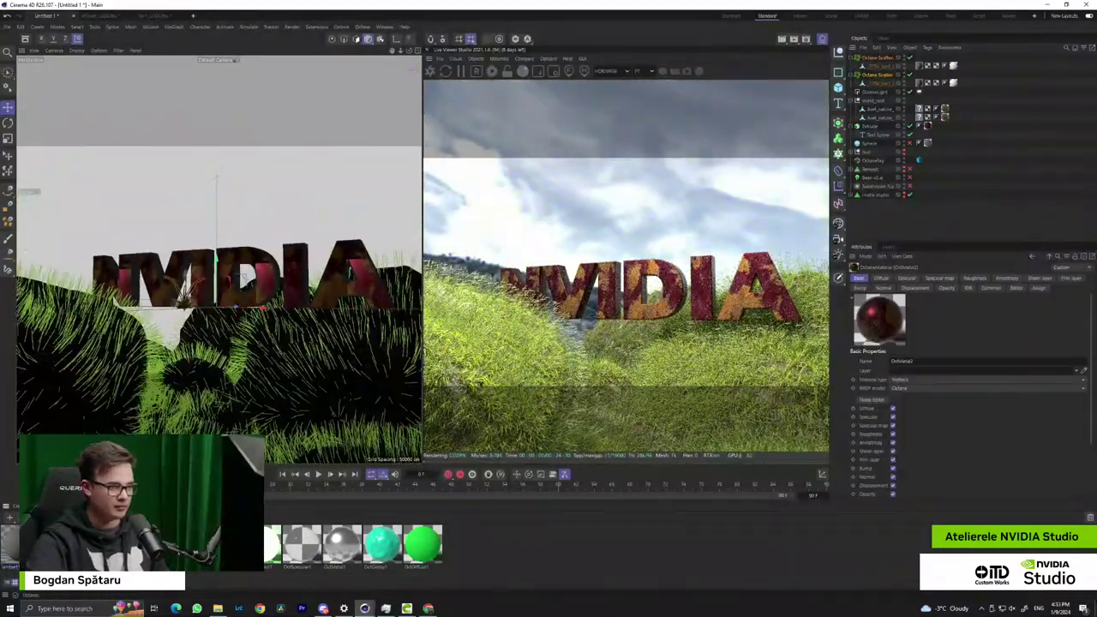
{"action": "left_click", "coordinate": [874, 399]}
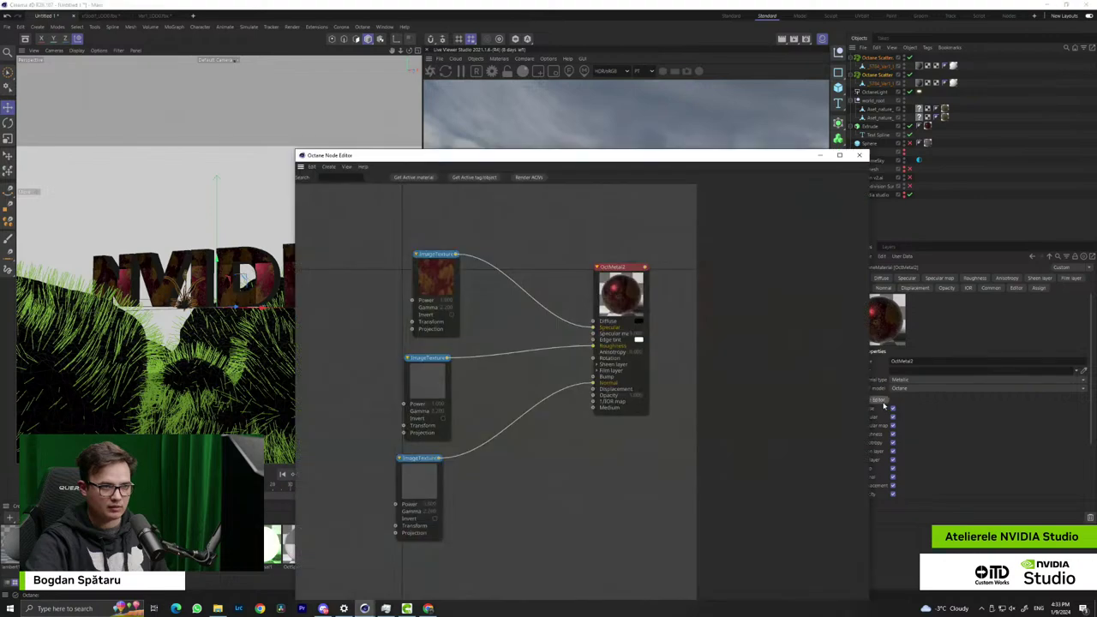
{"action": "left_click_drag", "start_coordinate": [441, 288], "coordinate": [412, 276]}
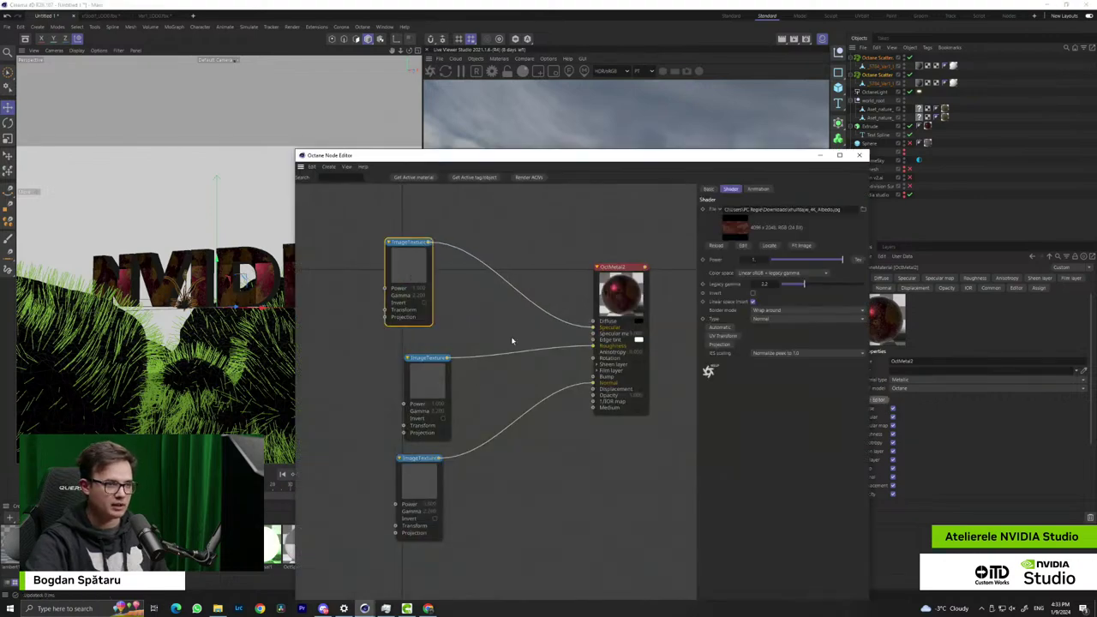
{"action": "left_click", "coordinate": [821, 155]}
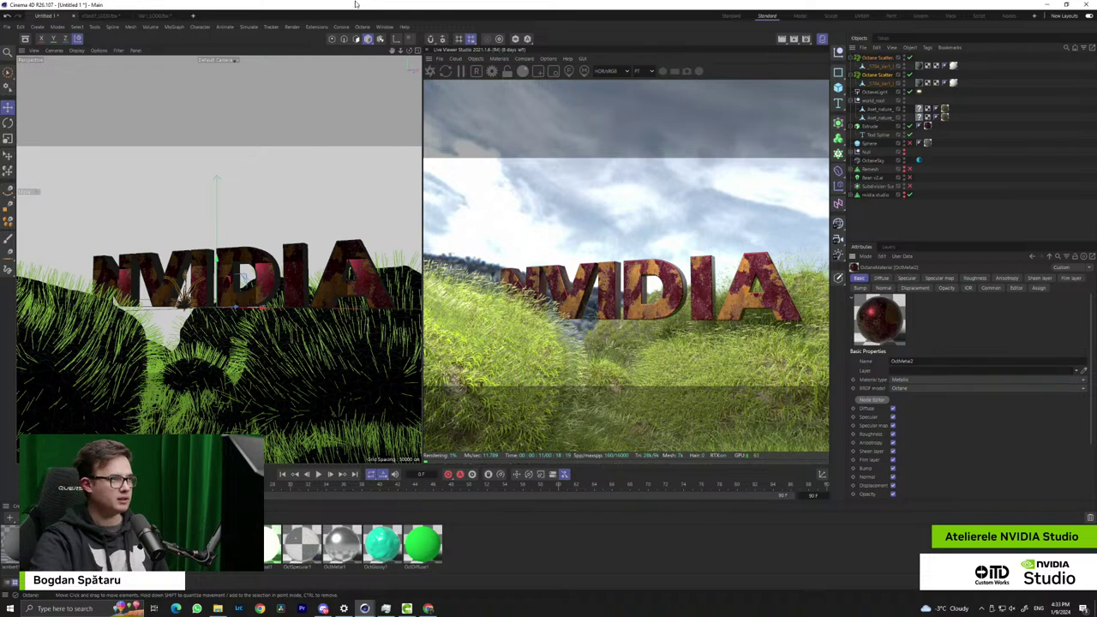
Launch Photoshop, switch to the Megascans page in Chrome, and close the Tall Grass preview
{"action": "left_click", "coordinate": [84, 608]}
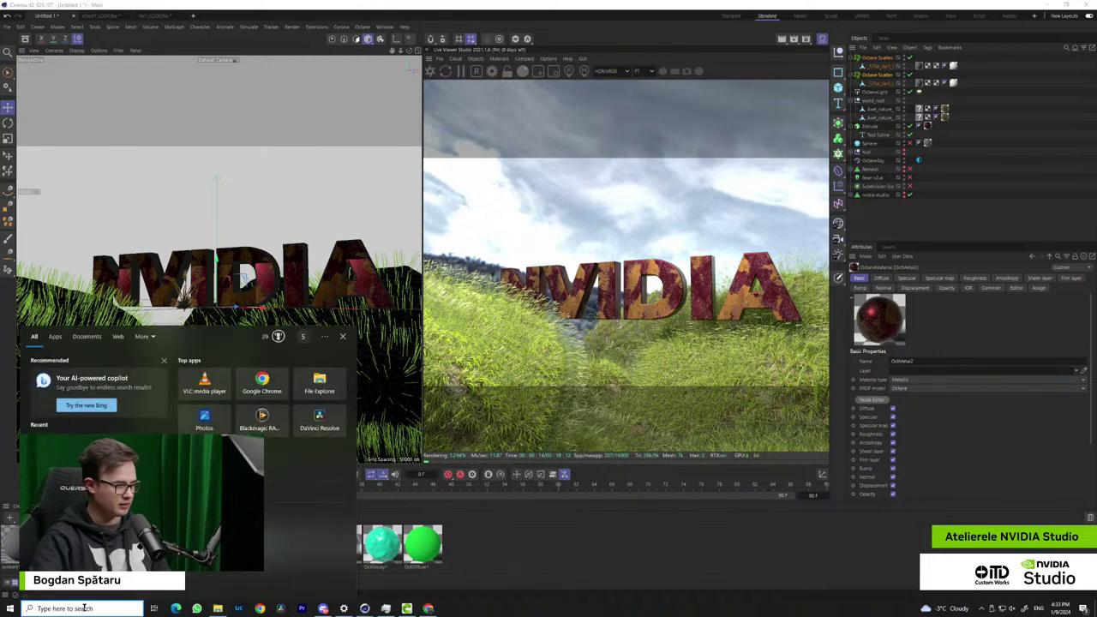
{"action": "left_click", "coordinate": [94, 448]}
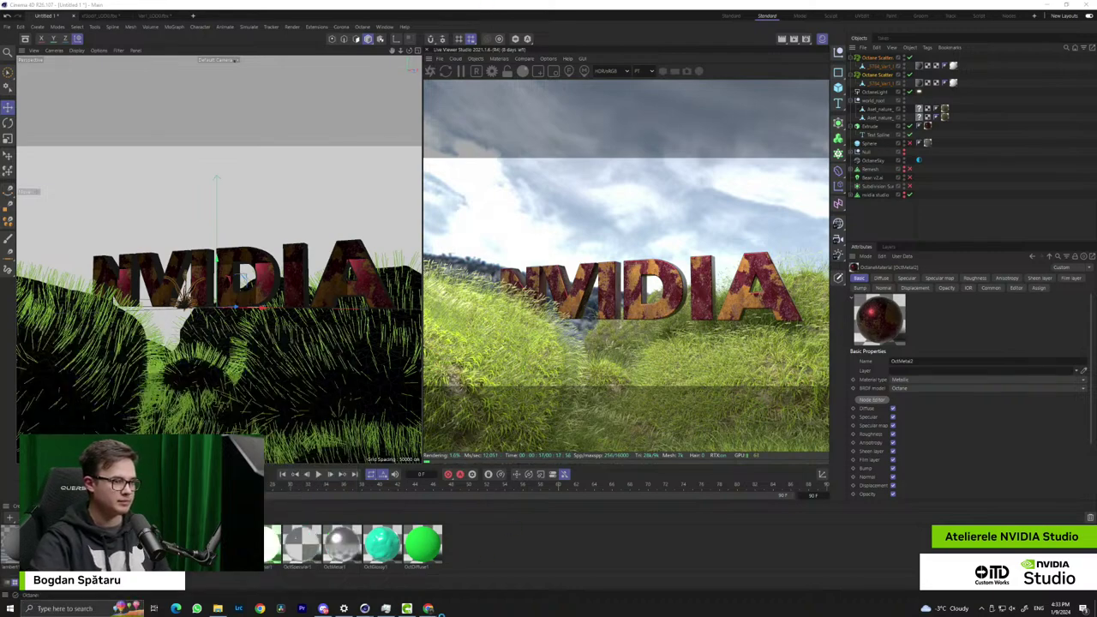
{"action": "left_click", "coordinate": [427, 608]}
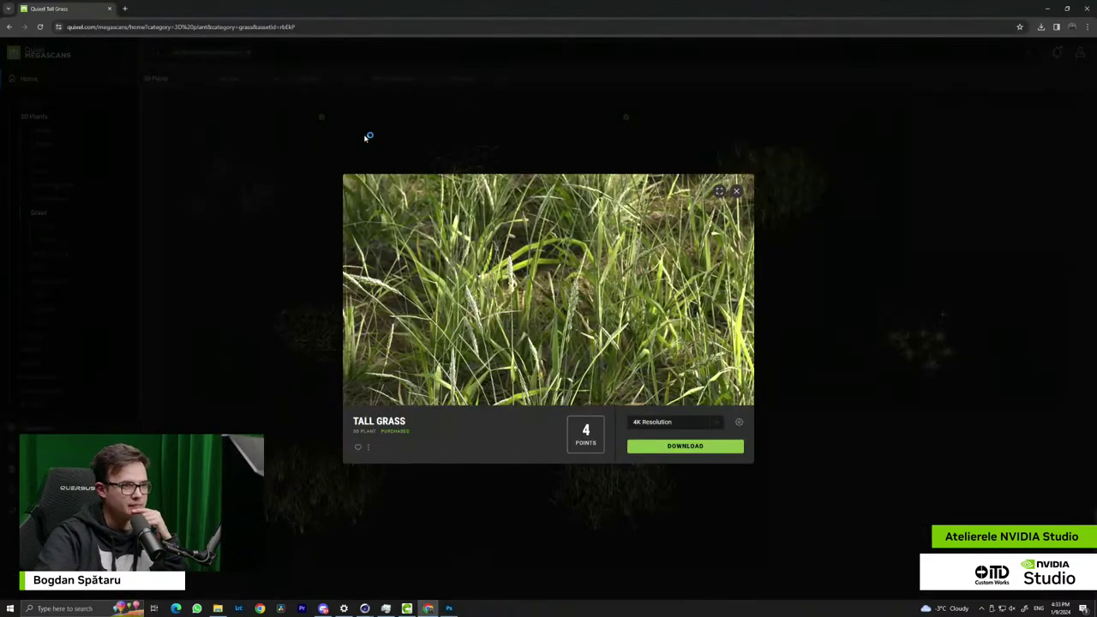
{"action": "left_click", "coordinate": [367, 137]}
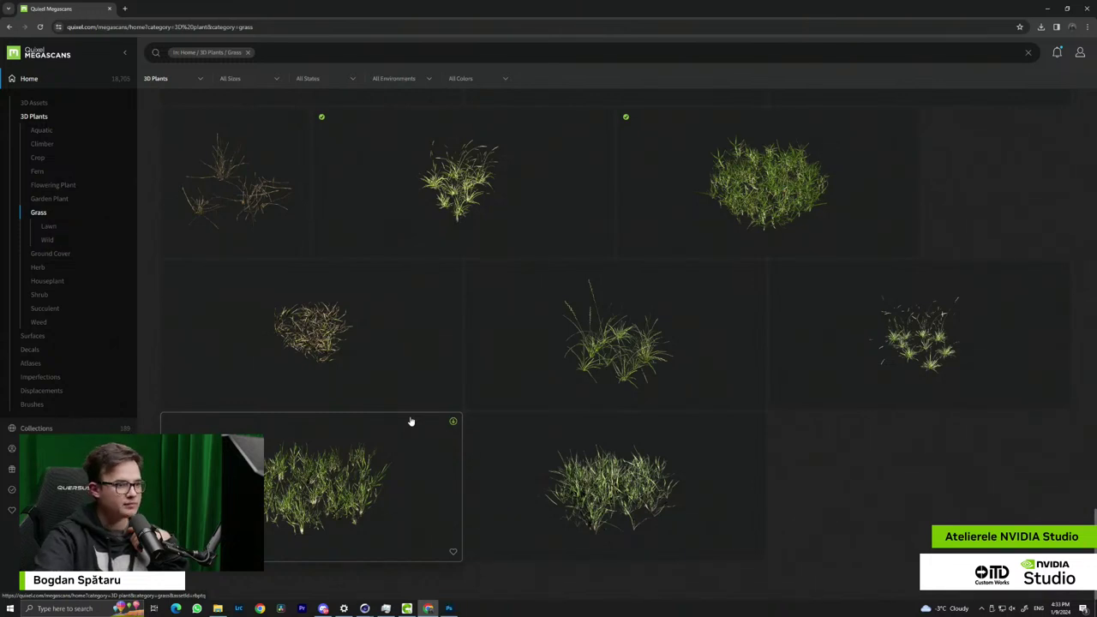
{"action": "mouse_move", "coordinate": [449, 610]}
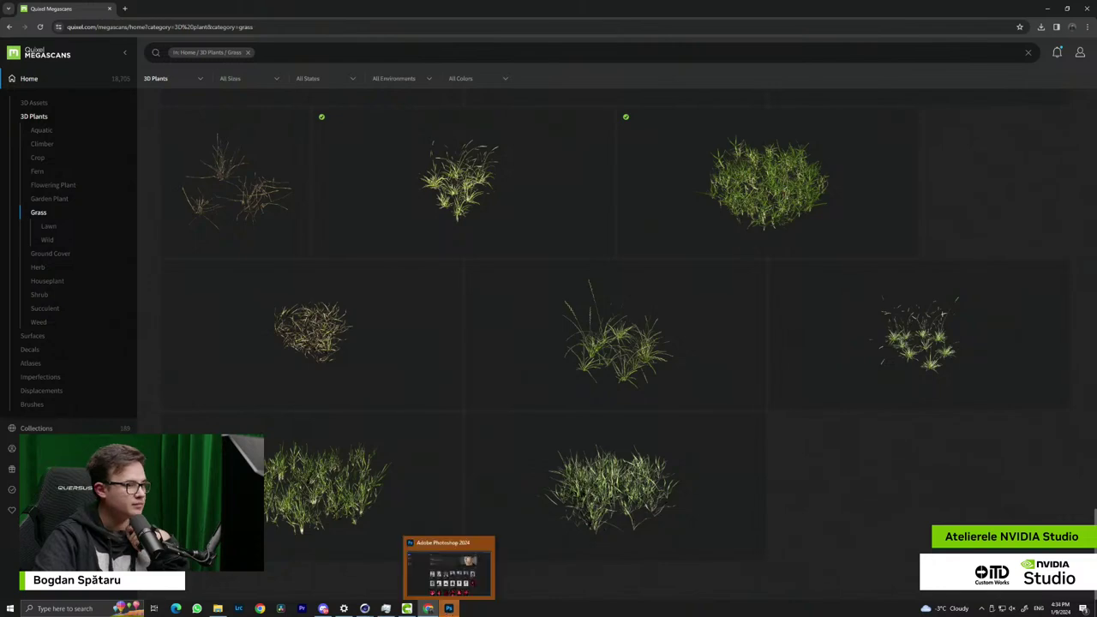
Switch to Photoshop and open the 4K albedo JPG texture for a close look at its red and ochre paint
{"action": "left_click", "coordinate": [449, 561]}
{"action": "left_click_drag", "start_coordinate": [597, 5], "coordinate": [0, 343]}
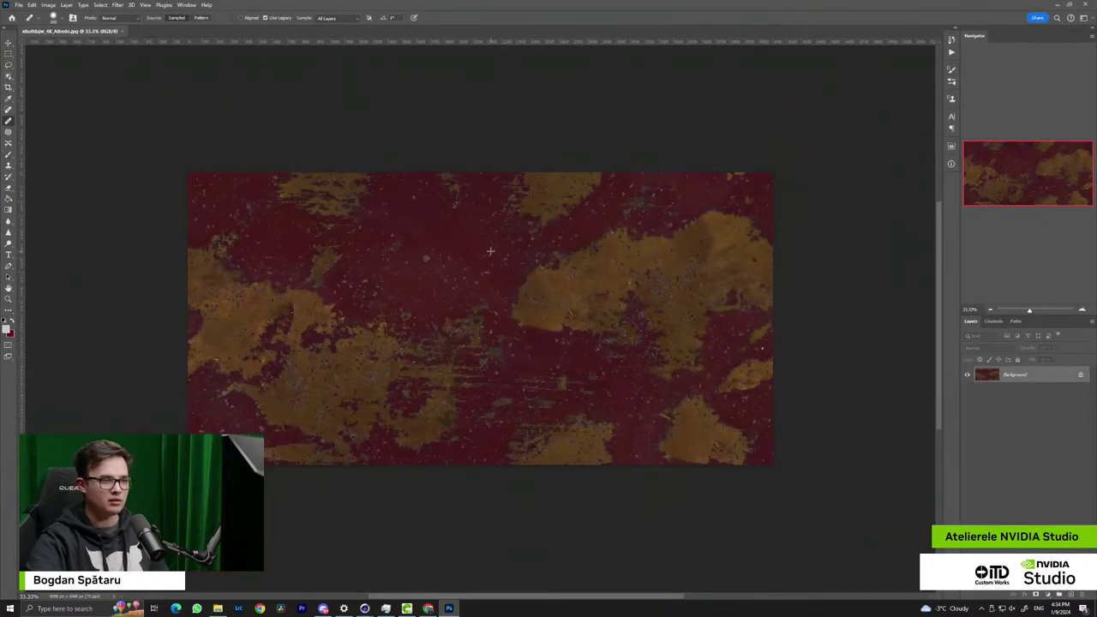
{"action": "scroll", "coordinate": [439, 299], "scroll_direction": "up", "scroll_amount": 4, "text": "alt"}
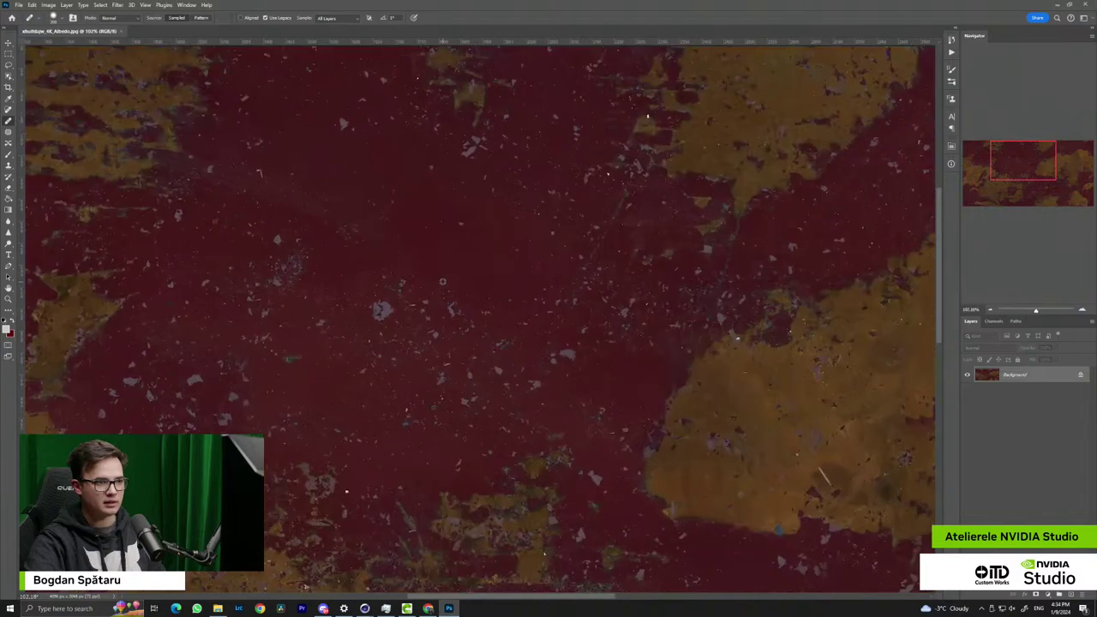
{"action": "scroll", "coordinate": [443, 280], "scroll_direction": "down", "scroll_amount": 10, "text": "alt"}
{"action": "scroll", "coordinate": [421, 215], "scroll_direction": "up", "scroll_amount": 11, "text": "alt"}
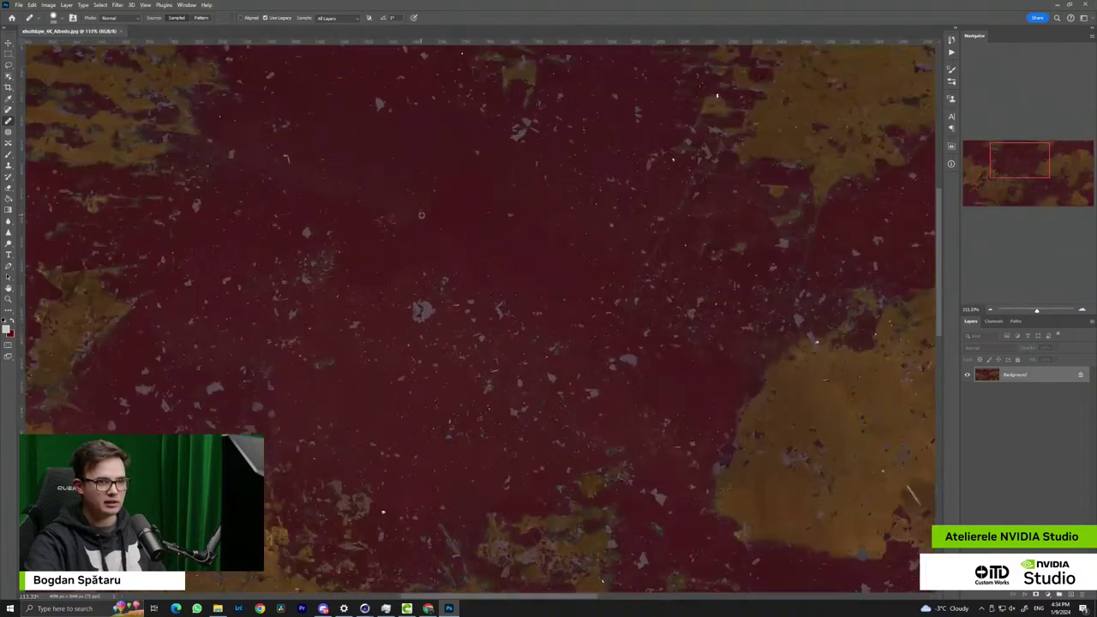
Examine the texture's red, green and blue channels individually to compare the contrast between the two paint areas
{"action": "left_click", "coordinate": [995, 322]}
{"action": "left_click", "coordinate": [992, 345]}
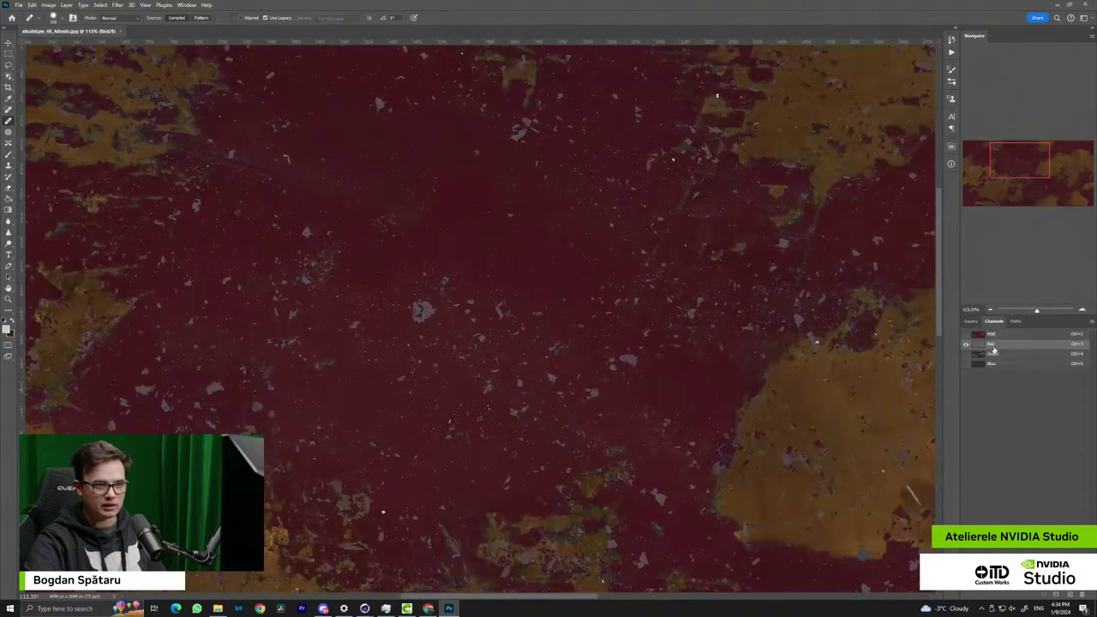
{"action": "scroll", "coordinate": [815, 340], "scroll_direction": "down", "scroll_amount": 2, "text": "alt"}
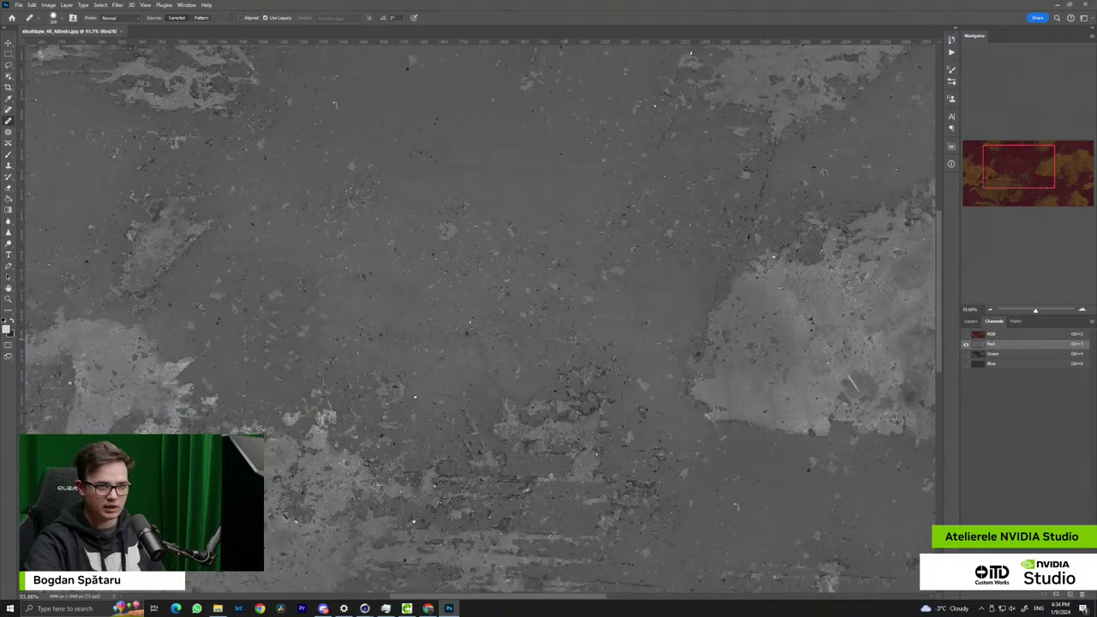
{"action": "left_click", "coordinate": [992, 354]}
{"action": "scroll", "coordinate": [342, 309], "scroll_direction": "down", "scroll_amount": 3, "text": "alt"}
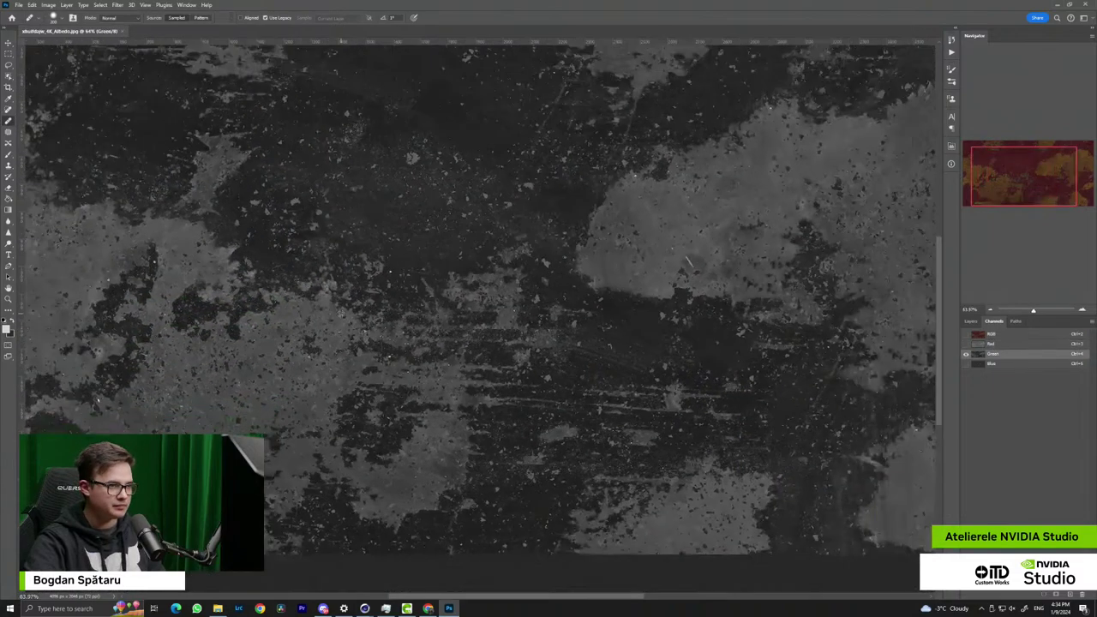
{"action": "scroll", "coordinate": [679, 345], "scroll_direction": "up", "scroll_amount": 1, "text": "alt"}
{"action": "left_click", "coordinate": [991, 364]}
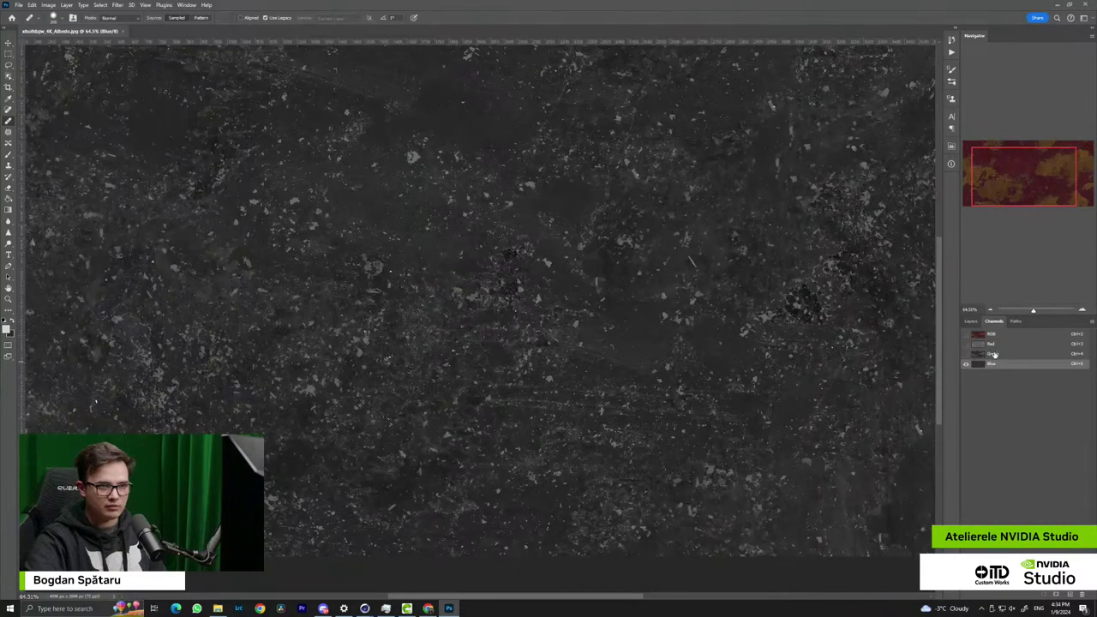
{"action": "left_click", "coordinate": [995, 353]}
{"action": "scroll", "coordinate": [636, 360], "scroll_direction": "up", "scroll_amount": 3}
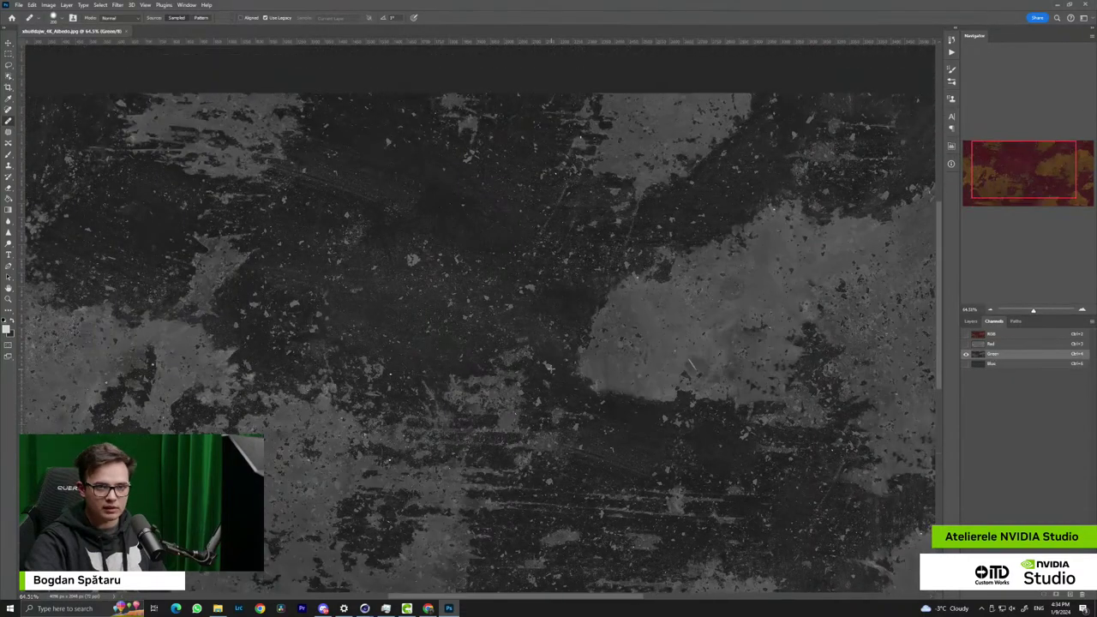
{"action": "scroll", "coordinate": [295, 366], "scroll_direction": "up", "scroll_amount": 6, "text": "alt"}
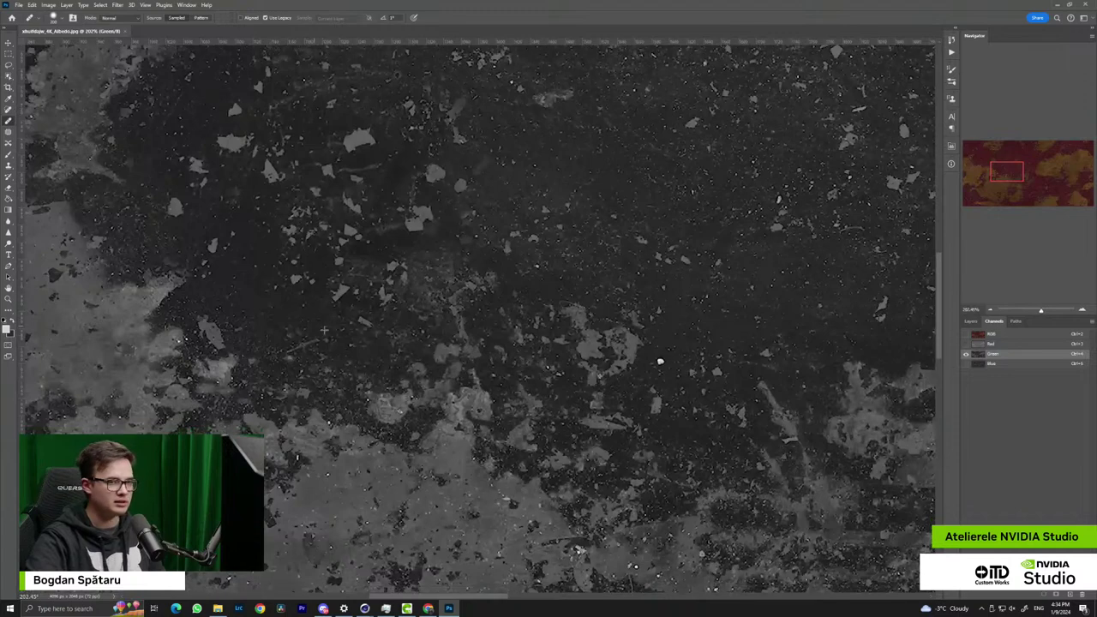
{"action": "scroll", "coordinate": [324, 330], "scroll_direction": "down", "scroll_amount": 1}
Duplicate the Green channel under the default name and display only the copy
{"action": "right_click", "coordinate": [1022, 354]}
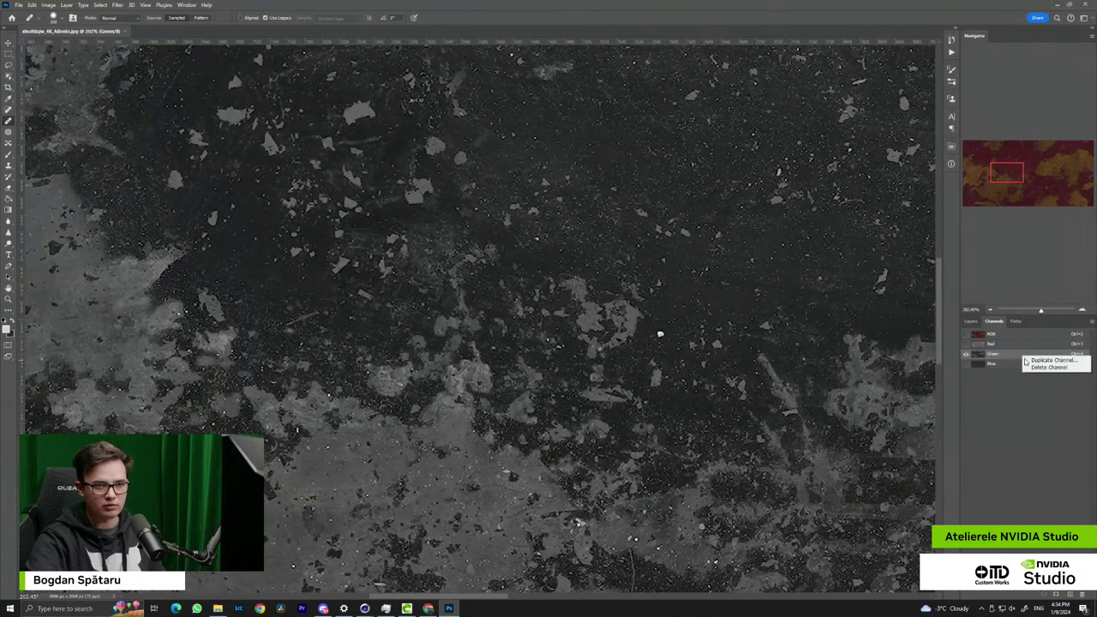
{"action": "left_click", "coordinate": [1027, 359]}
{"action": "left_click", "coordinate": [628, 178]}
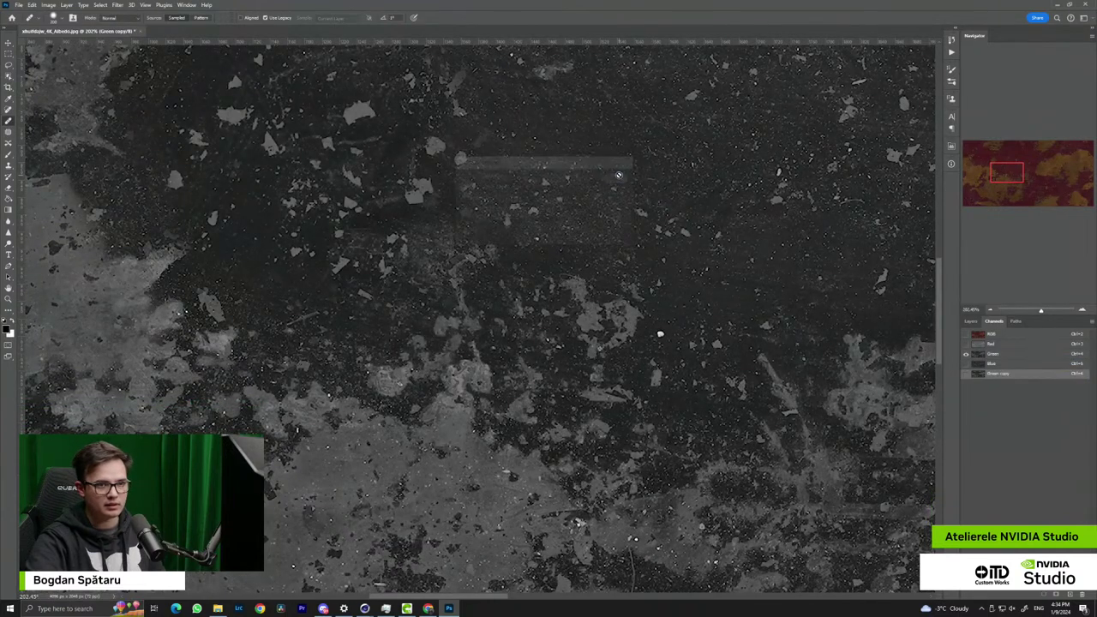
{"action": "left_click", "coordinate": [965, 374]}
{"action": "left_click", "coordinate": [994, 375]}
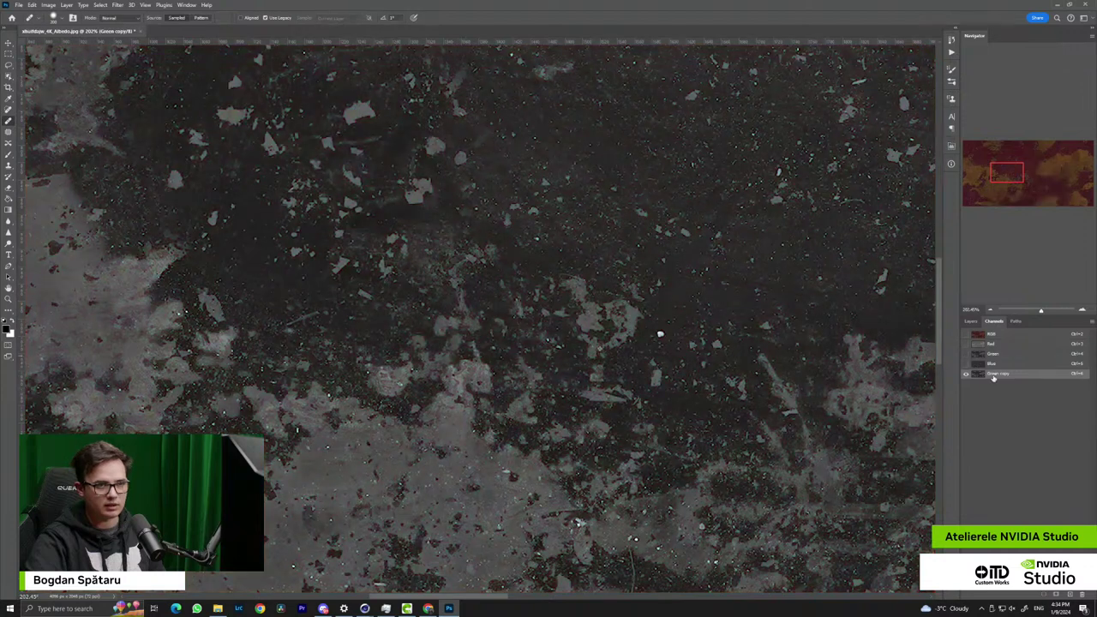
Apply Levels to the Green copy channel, bringing the black and white input points close together for a hard black-and-white mask
{"action": "left_click", "coordinate": [31, 5]}
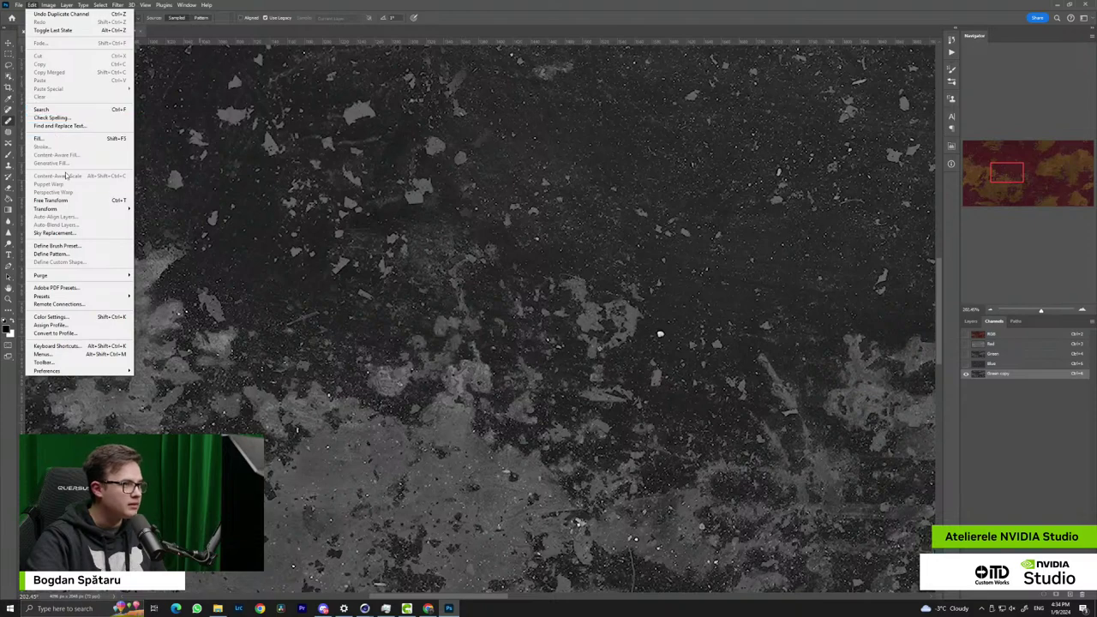
{"action": "mouse_move", "coordinate": [53, 5]}
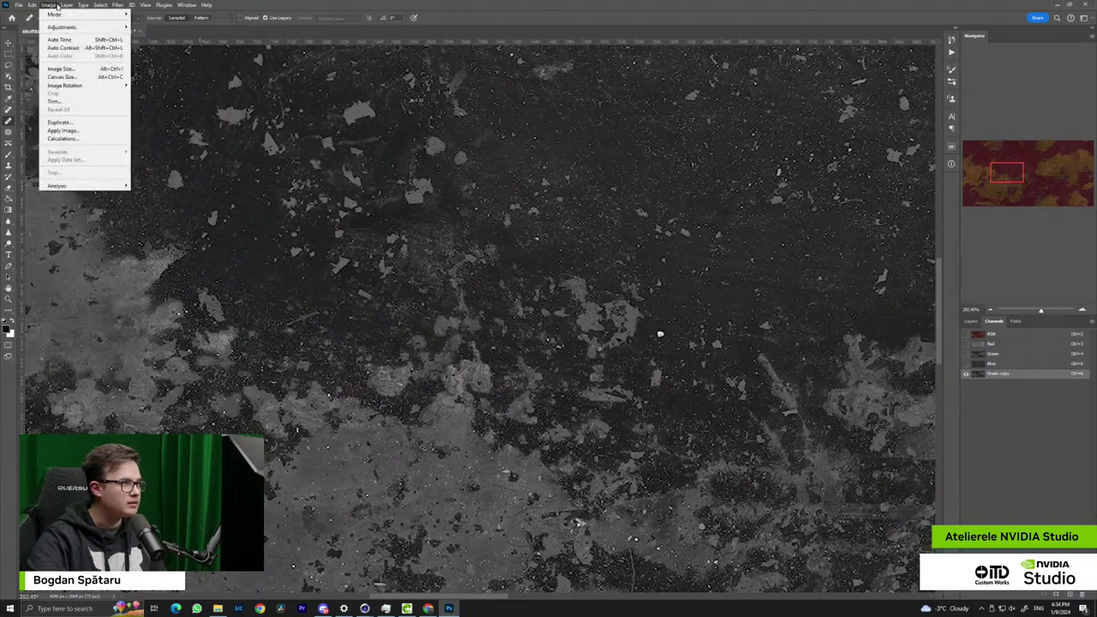
{"action": "mouse_move", "coordinate": [134, 7]}
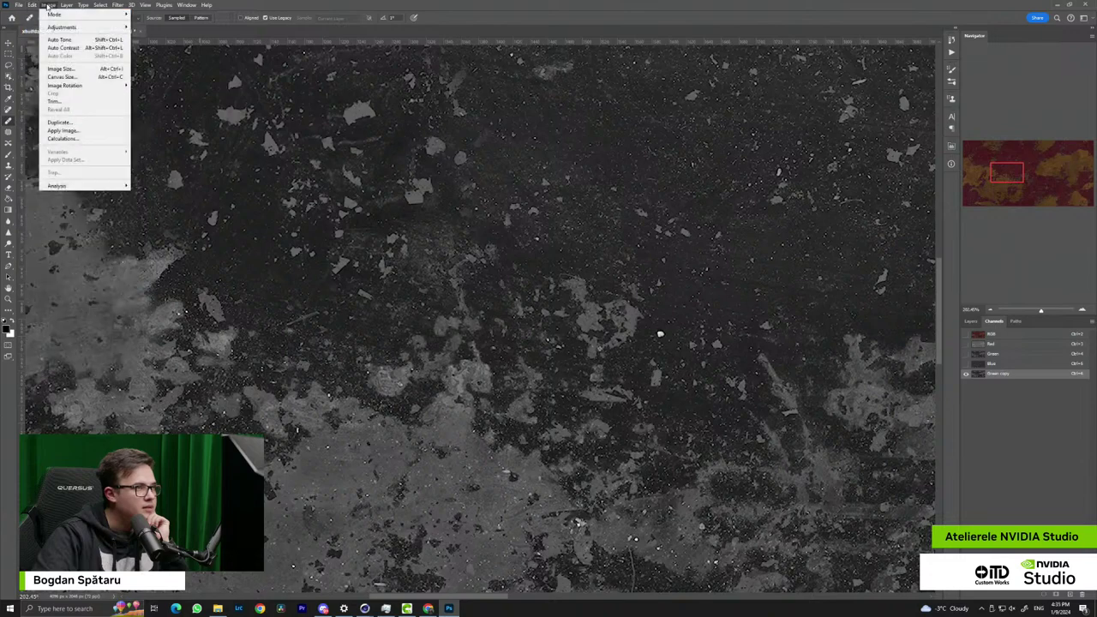
{"action": "mouse_move", "coordinate": [99, 32]}
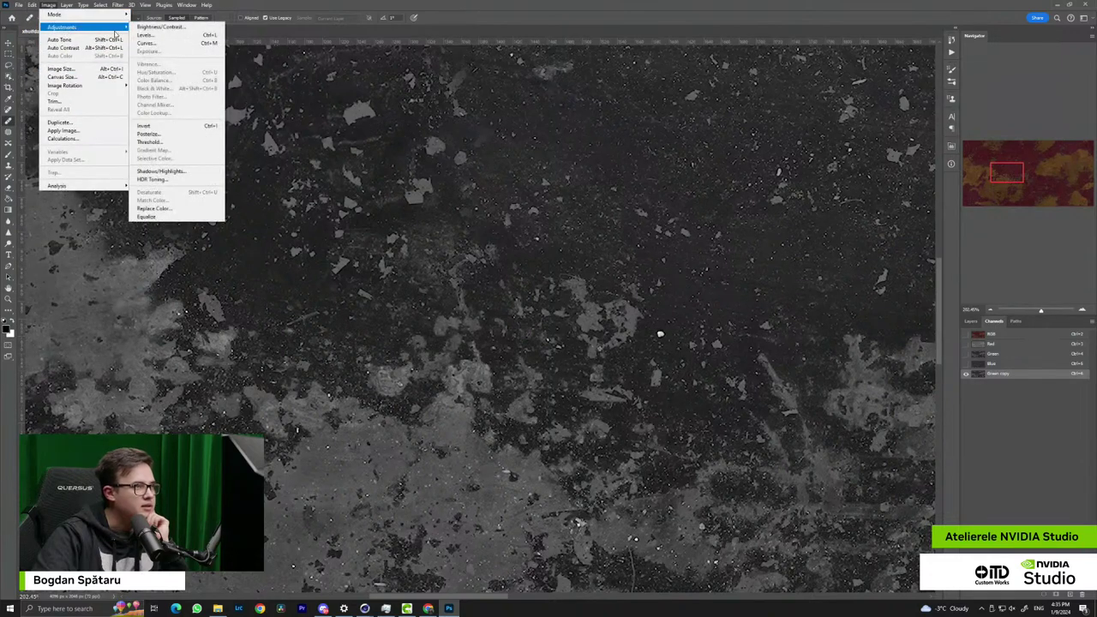
{"action": "left_click", "coordinate": [146, 34]}
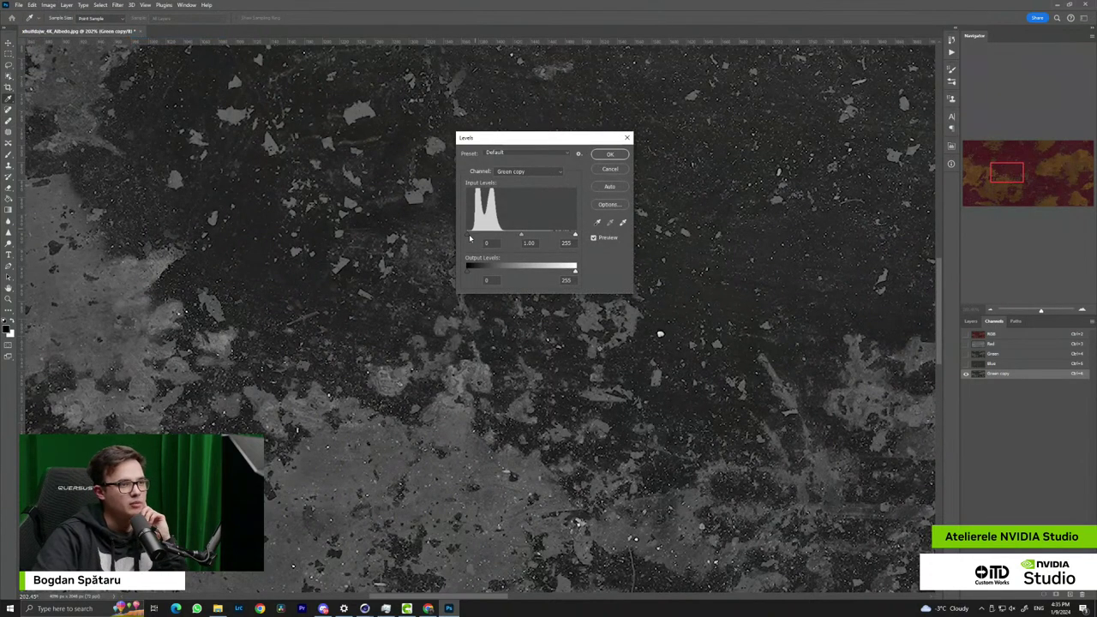
{"action": "mouse_move", "coordinate": [469, 236]}
{"action": "left_mouse_down"}
{"action": "mouse_move", "coordinate": [516, 236]}
{"action": "mouse_move", "coordinate": [488, 236]}
{"action": "left_mouse_up"}
{"action": "left_click_drag", "start_coordinate": [562, 234], "coordinate": [482, 238]}
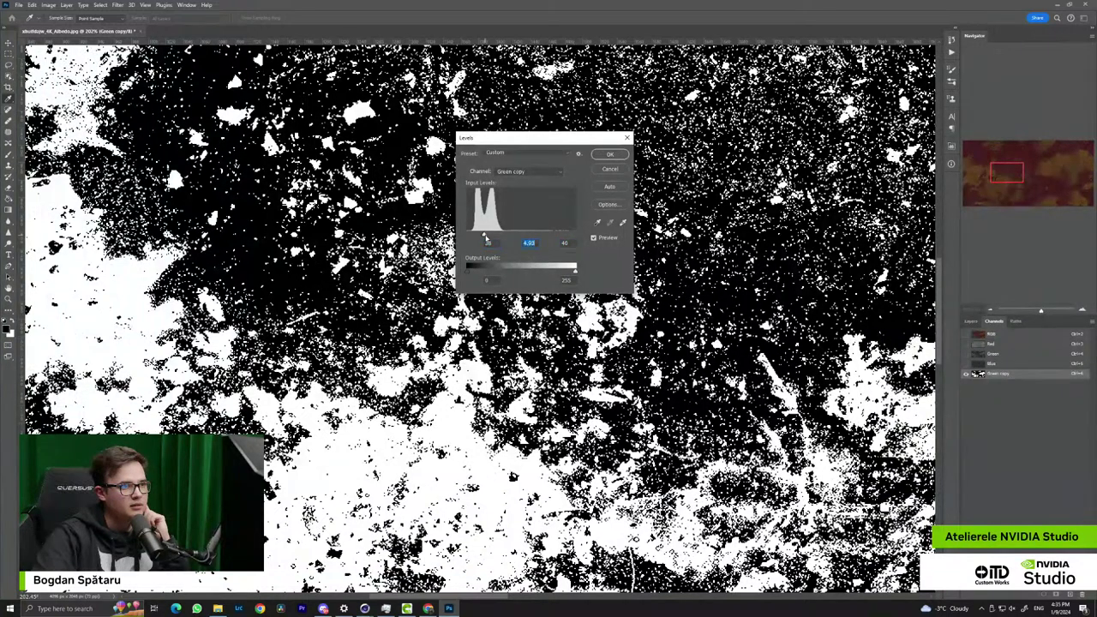
{"action": "left_click_drag", "start_coordinate": [485, 236], "coordinate": [478, 236]}
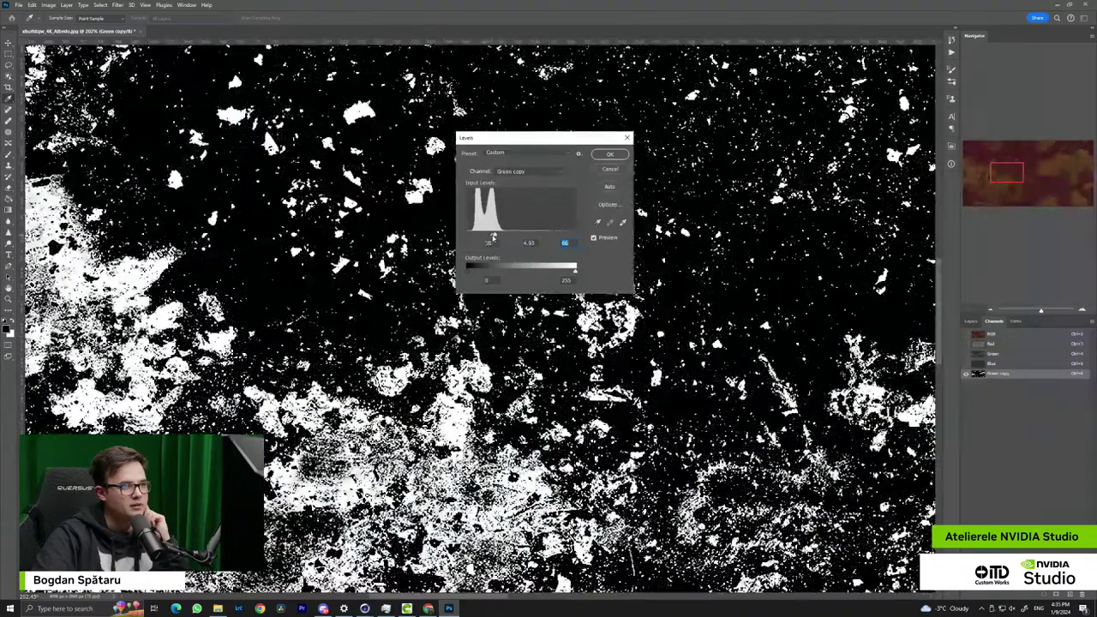
{"action": "left_click", "coordinate": [610, 155]}
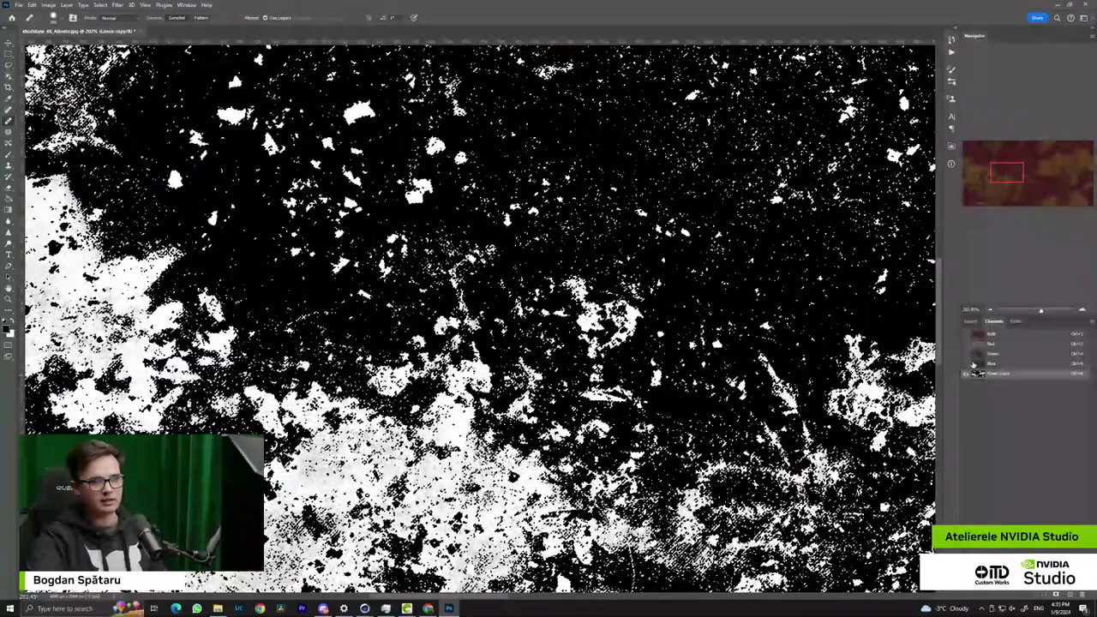
Load the Green copy channel as a selection, show the full RGB image, hide the copy and return to the layers
{"action": "left_click", "coordinate": [965, 334]}
{"action": "left_click", "coordinate": [966, 376]}
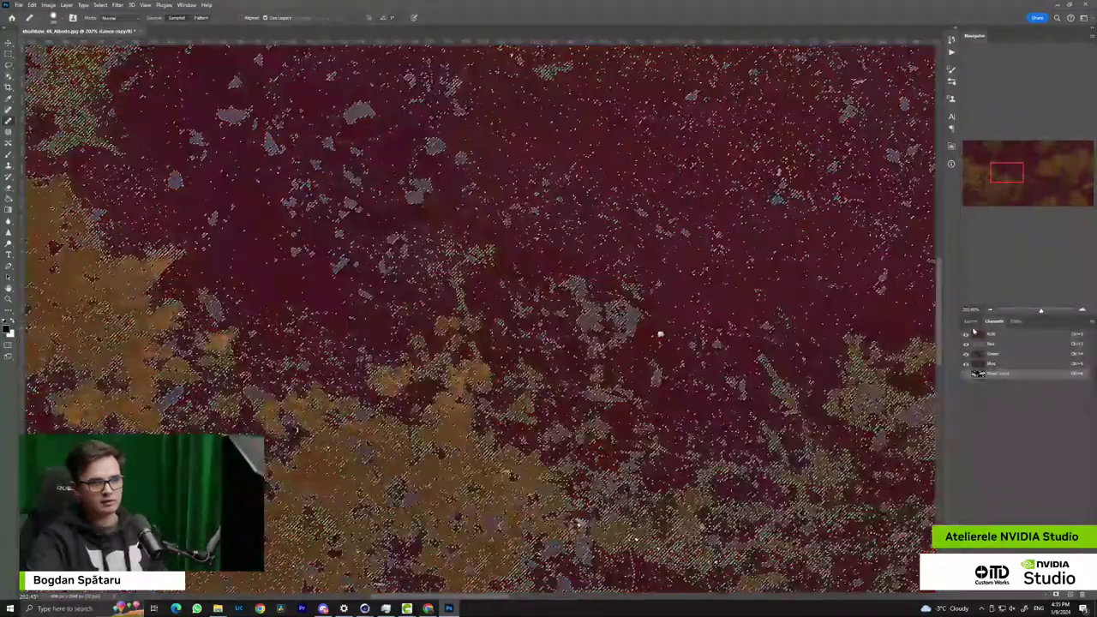
{"action": "left_click", "coordinate": [971, 321]}
{"action": "scroll", "coordinate": [546, 343], "scroll_direction": "down", "scroll_amount": 2}
{"action": "scroll", "coordinate": [560, 336], "scroll_direction": "down", "scroll_amount": 8, "text": "alt"}
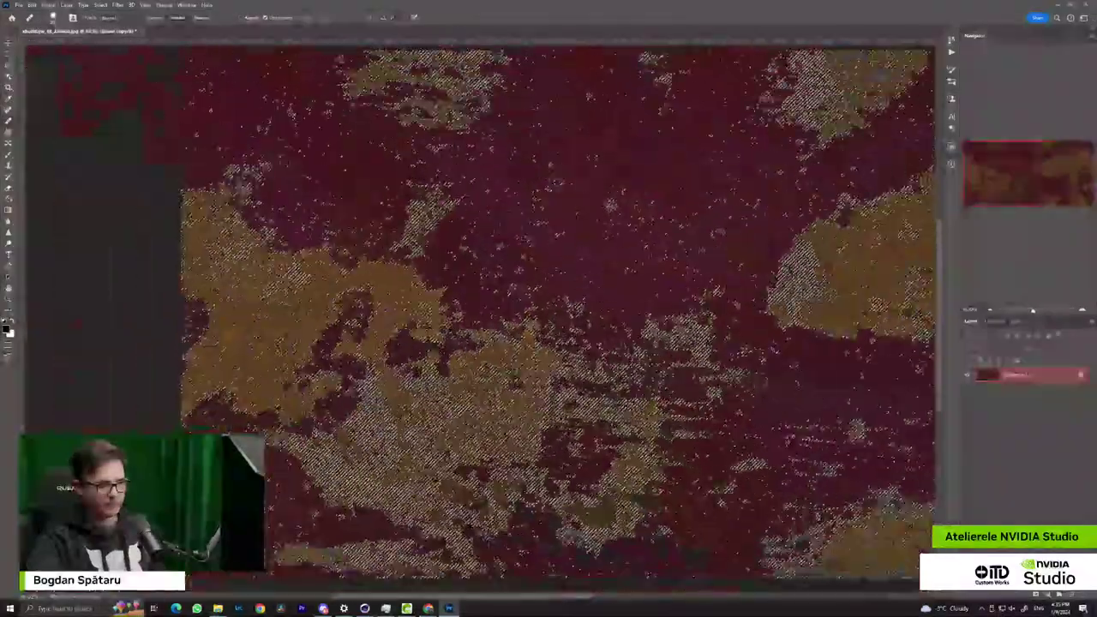
Add a Solid Color fill layer in pink #ff1664 masked by the selection, and invert its layer mask
{"action": "left_click", "coordinate": [1048, 594]}
{"action": "left_click", "coordinate": [1049, 439]}
{"action": "type", "text": "ff1663"}
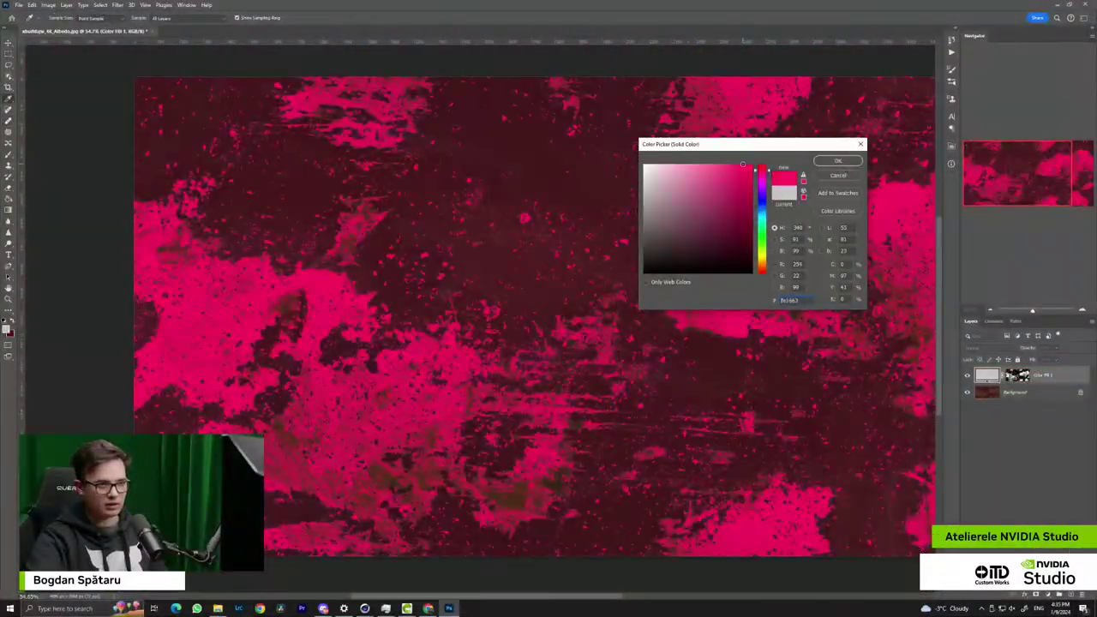
{"action": "left_click", "coordinate": [836, 161]}
{"action": "key", "text": "ctrl+i"}
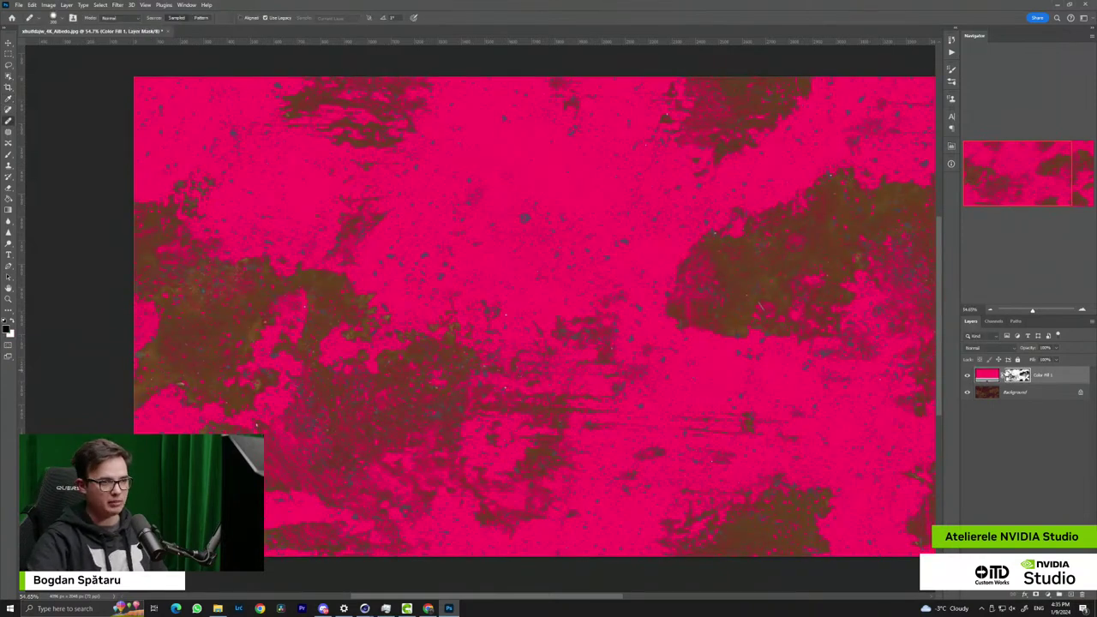
Change the fill layer's colour to bright green and set its blend mode to Color
{"action": "double_click", "coordinate": [987, 375]}
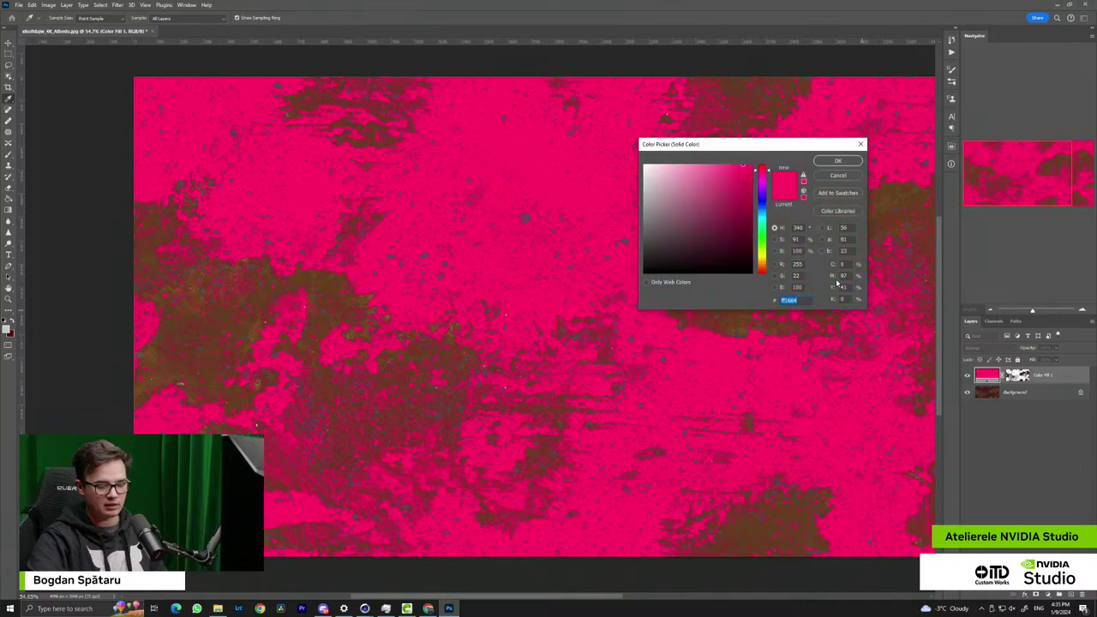
{"action": "left_click", "coordinate": [761, 238]}
{"action": "mouse_move", "coordinate": [732, 243]}
{"action": "left_mouse_down"}
{"action": "mouse_move", "coordinate": [717, 186]}
{"action": "mouse_move", "coordinate": [706, 175]}
{"action": "mouse_move", "coordinate": [683, 187]}
{"action": "mouse_move", "coordinate": [717, 183]}
{"action": "mouse_move", "coordinate": [727, 169]}
{"action": "left_mouse_up"}
{"action": "left_click", "coordinate": [838, 161]}
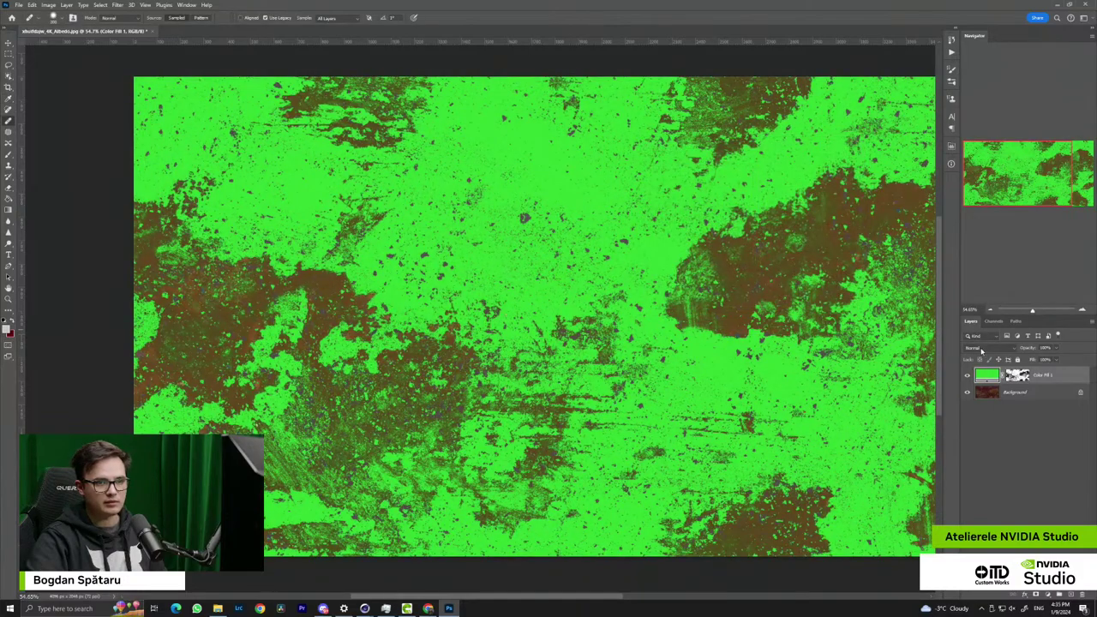
{"action": "left_click", "coordinate": [982, 348]}
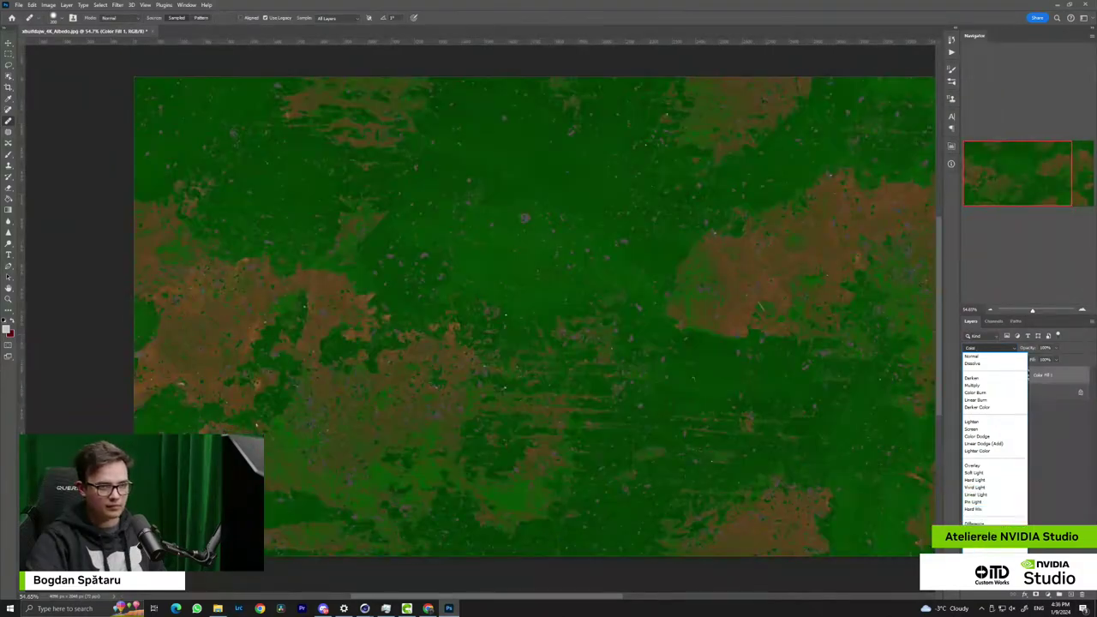
{"action": "left_click", "coordinate": [977, 574]}
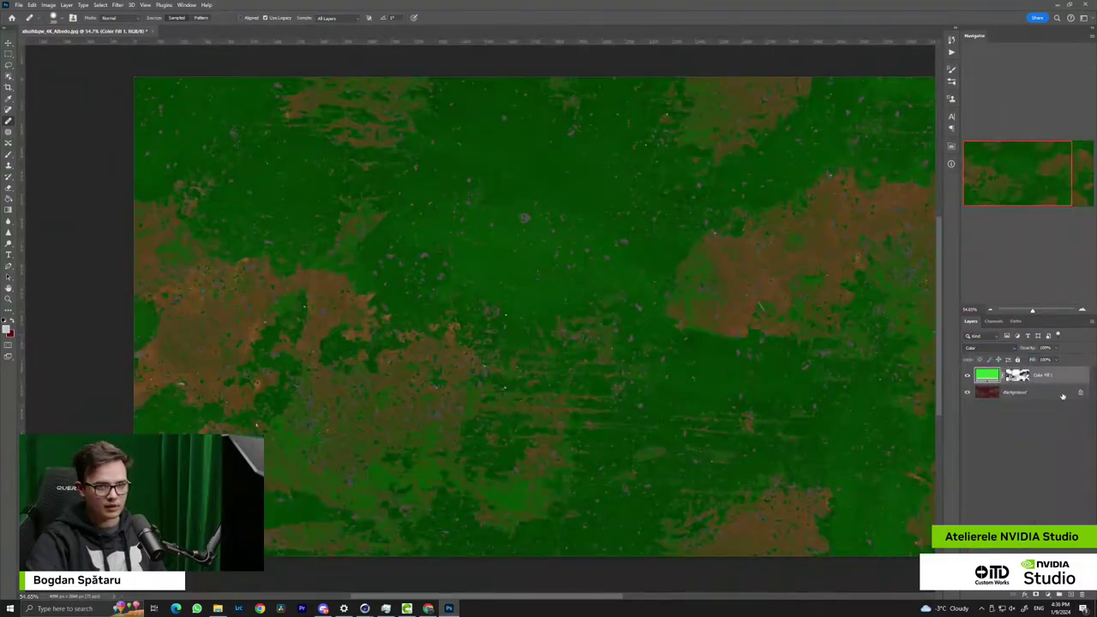
Set the fill layer's Blend If white point for the underlying layer to about 68 in the blending options
{"action": "double_click", "coordinate": [1062, 375]}
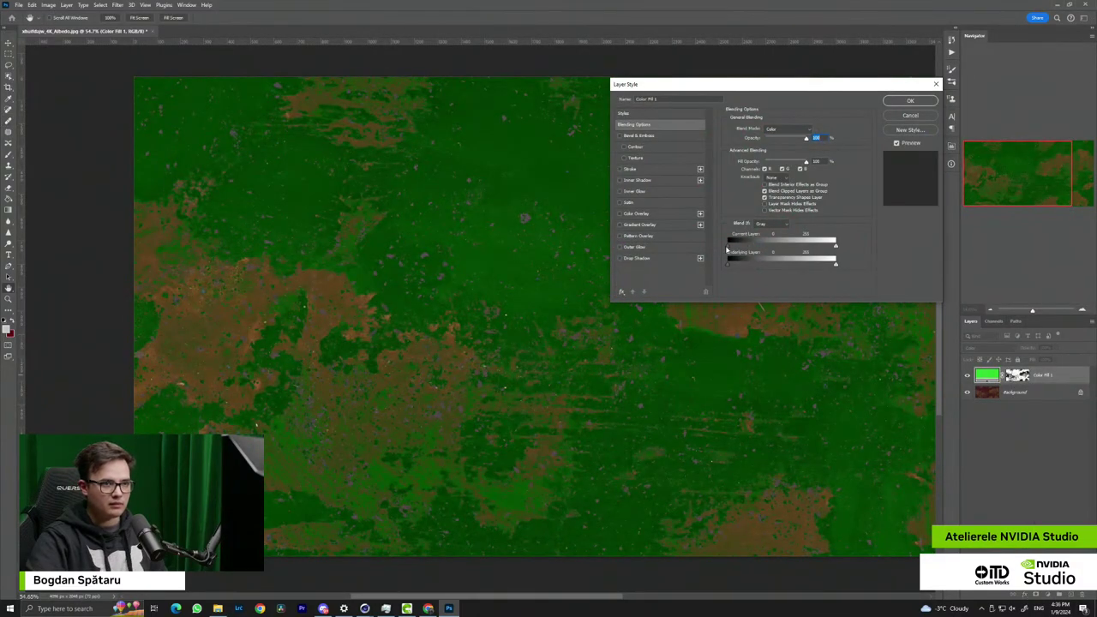
{"action": "mouse_move", "coordinate": [740, 266]}
{"action": "left_mouse_down"}
{"action": "mouse_move", "coordinate": [720, 266]}
{"action": "mouse_move", "coordinate": [753, 265]}
{"action": "left_mouse_up"}
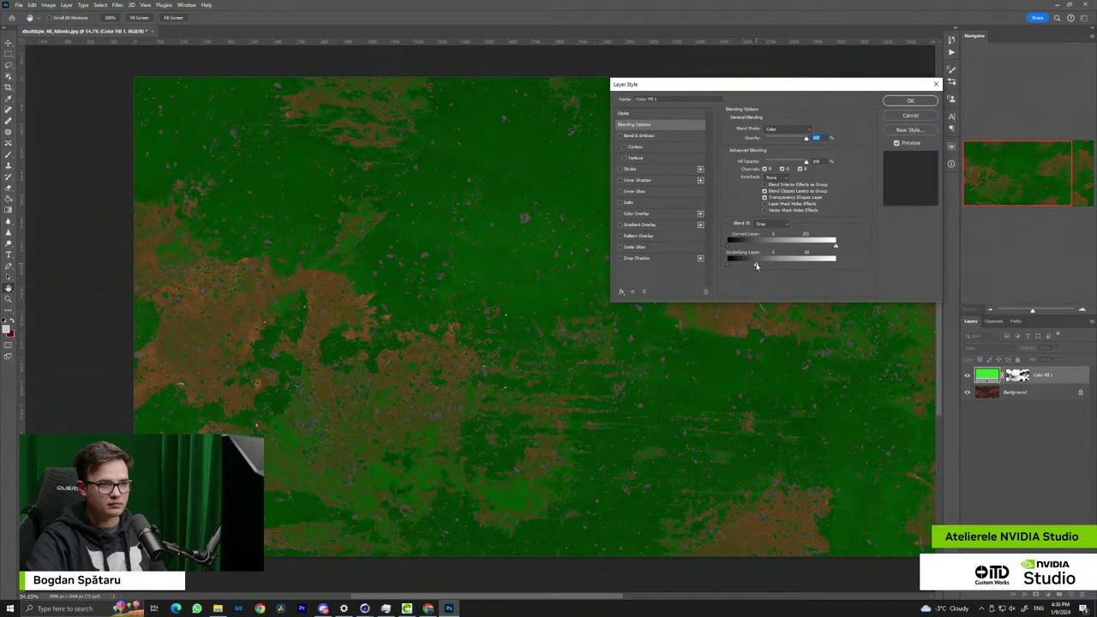
{"action": "left_click", "coordinate": [911, 101]}
{"action": "key", "text": "s"}
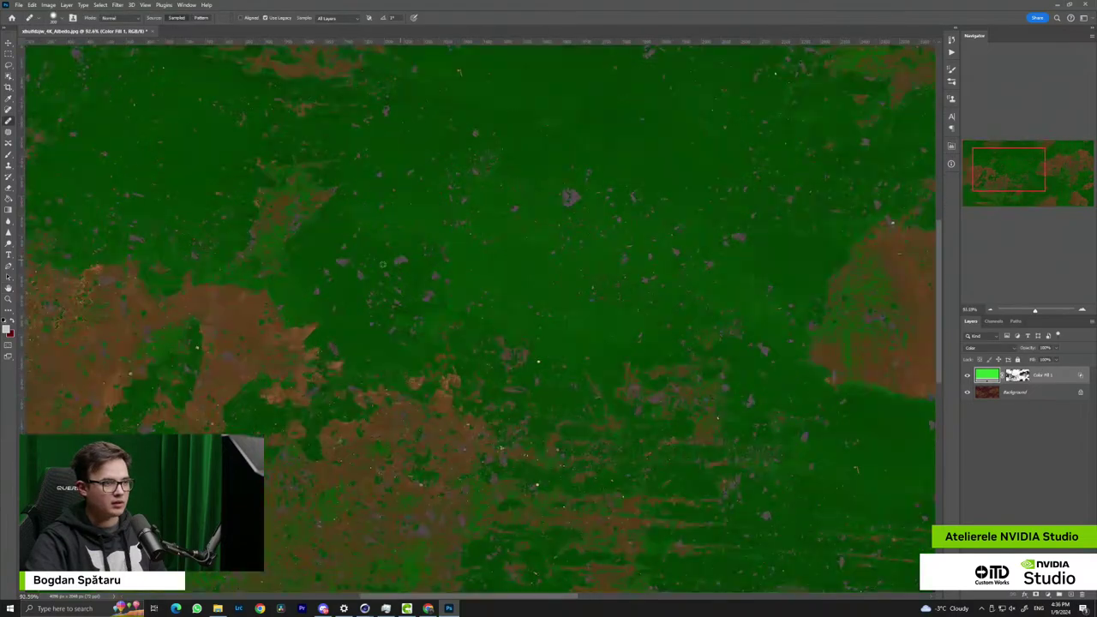
{"action": "scroll", "coordinate": [330, 296], "scroll_direction": "up", "scroll_amount": 5, "text": "alt"}
{"action": "scroll", "coordinate": [330, 295], "scroll_direction": "down", "scroll_amount": 6, "text": "alt"}
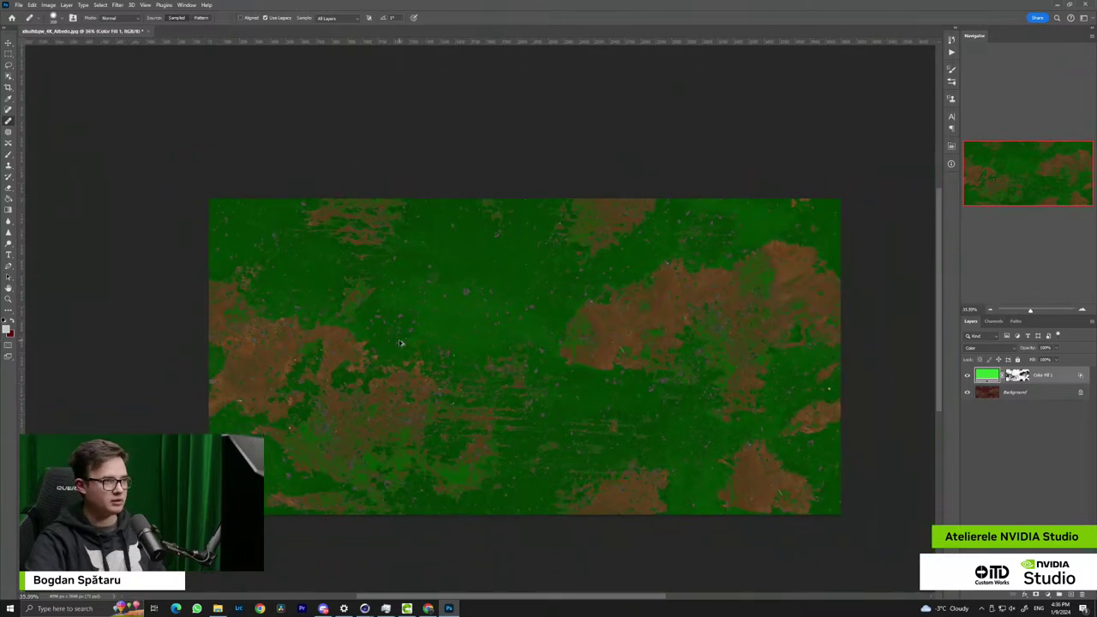
Export the recoloured texture as a 4096 x 2048 px PNG to the Desktop, keeping its file name
{"action": "key", "text": "ctrl+alt+shift+w"}
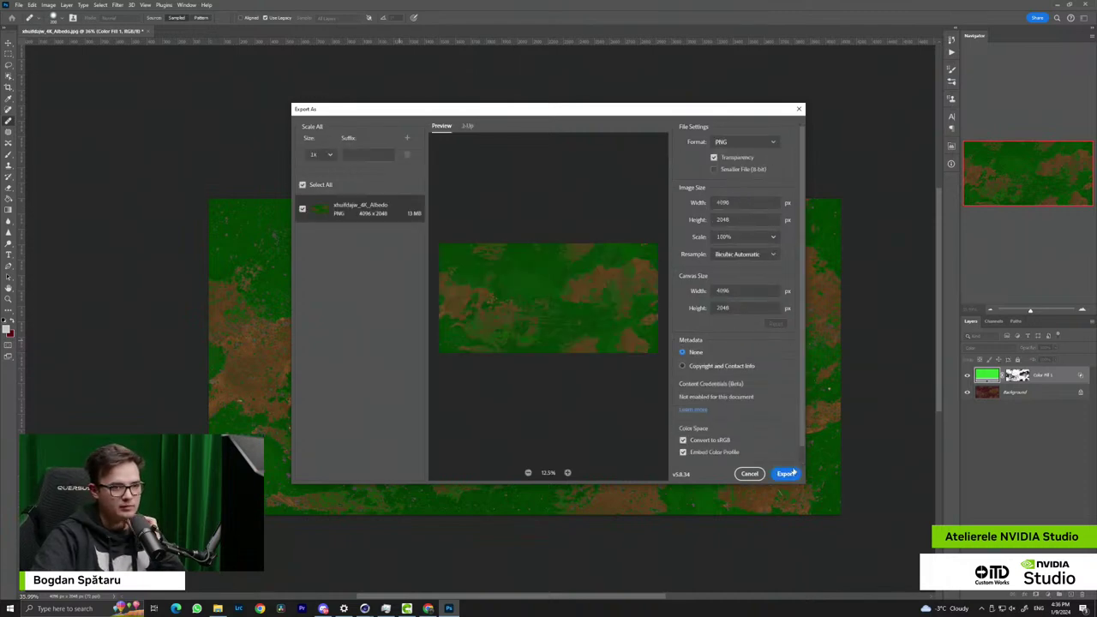
{"action": "left_click", "coordinate": [786, 474]}
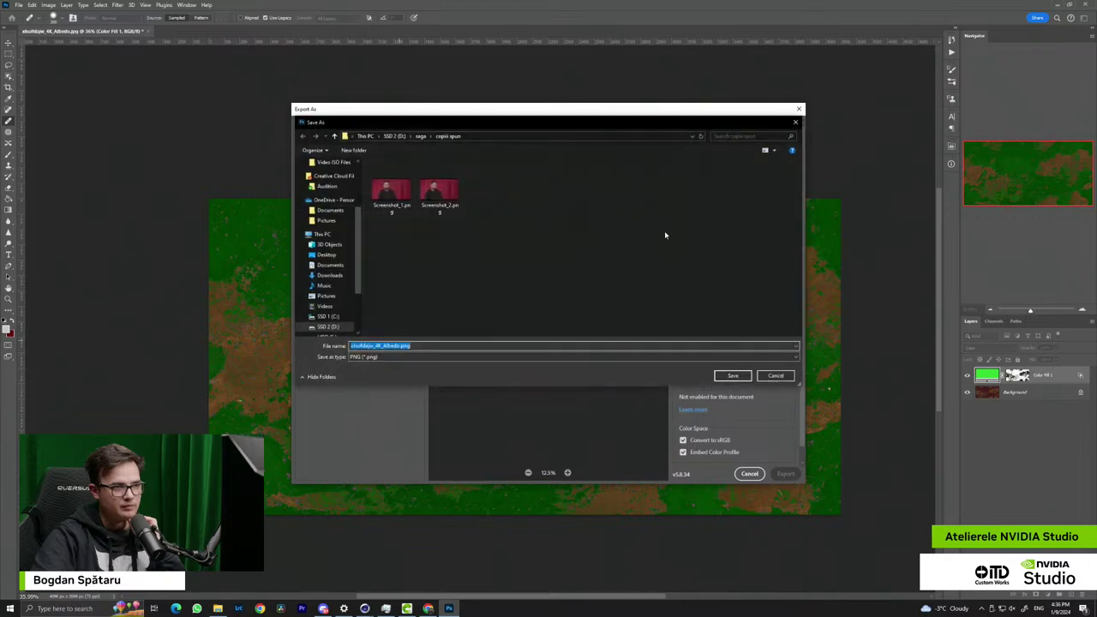
{"action": "left_click", "coordinate": [332, 255]}
{"action": "left_click", "coordinate": [738, 377]}
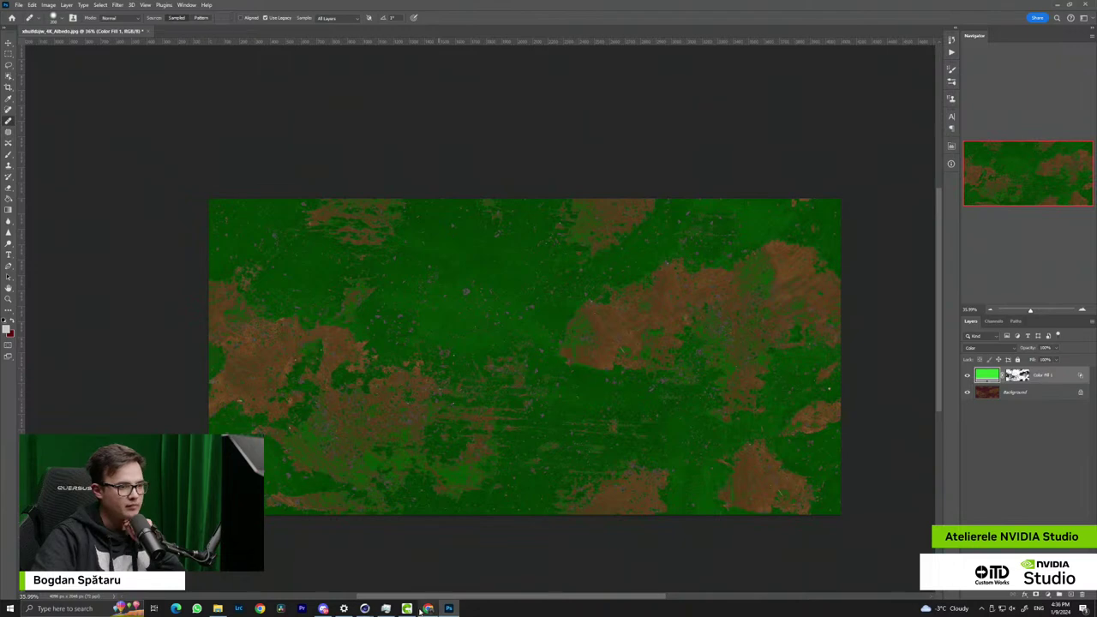
Close the texture document without saving the changes and switch to Cinema 4D
{"action": "left_click", "coordinate": [1094, 4]}
{"action": "left_click", "coordinate": [546, 221]}
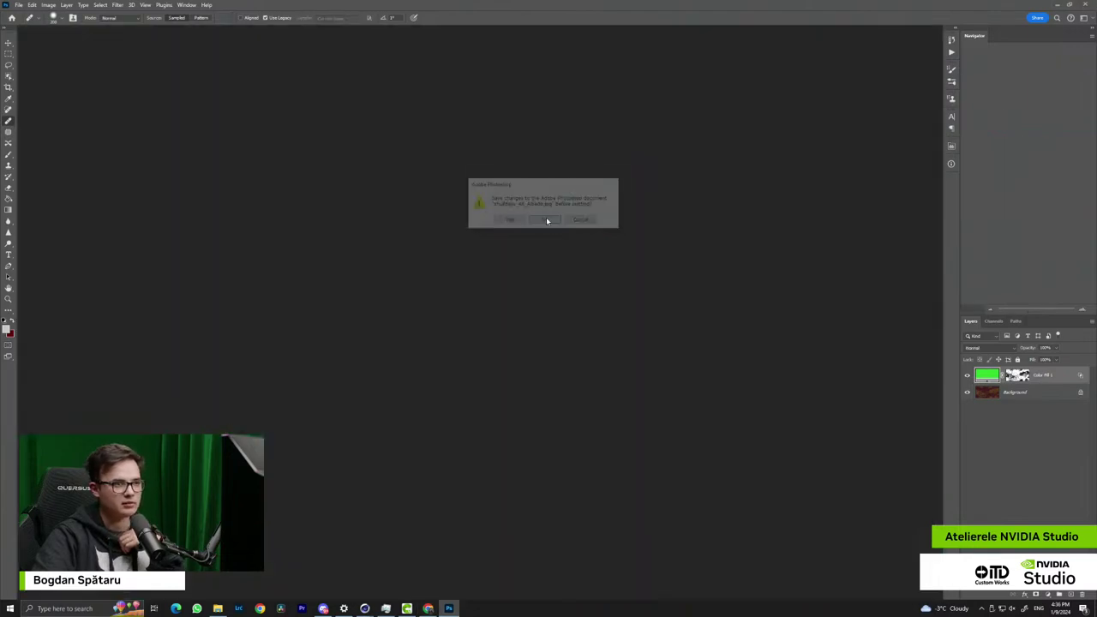
{"action": "left_click", "coordinate": [412, 565]}
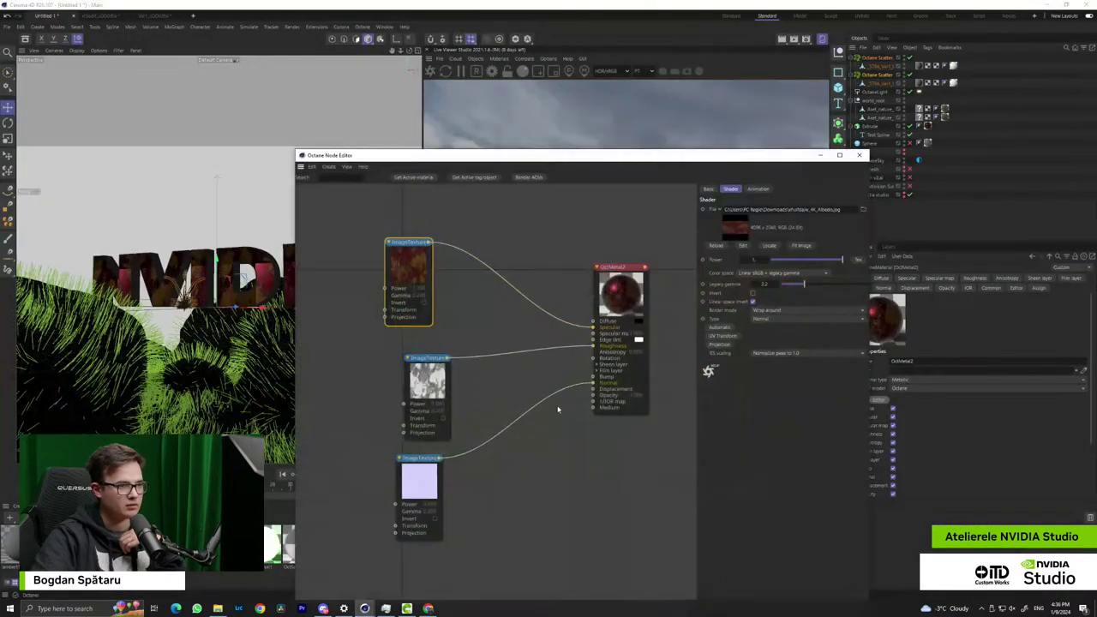
Load the recoloured albedo PNG from the Desktop into the metal material's specular image texture, copying it to the project location, and close the node editor
{"action": "left_click_drag", "start_coordinate": [395, 258], "coordinate": [429, 258]}
{"action": "left_click", "coordinate": [862, 209]}
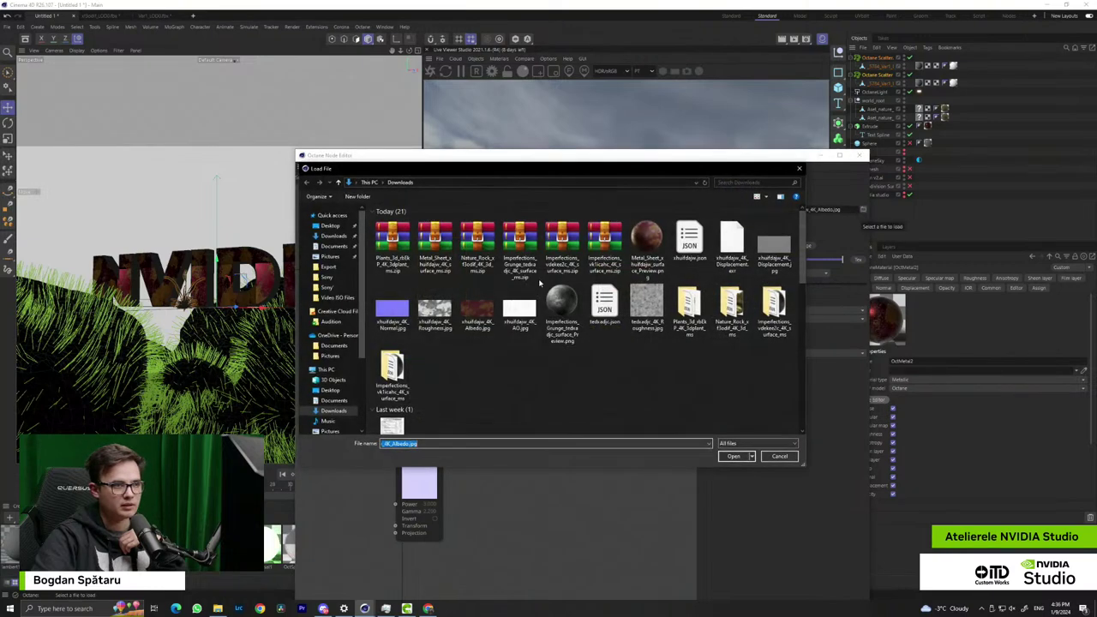
{"action": "left_click", "coordinate": [330, 225]}
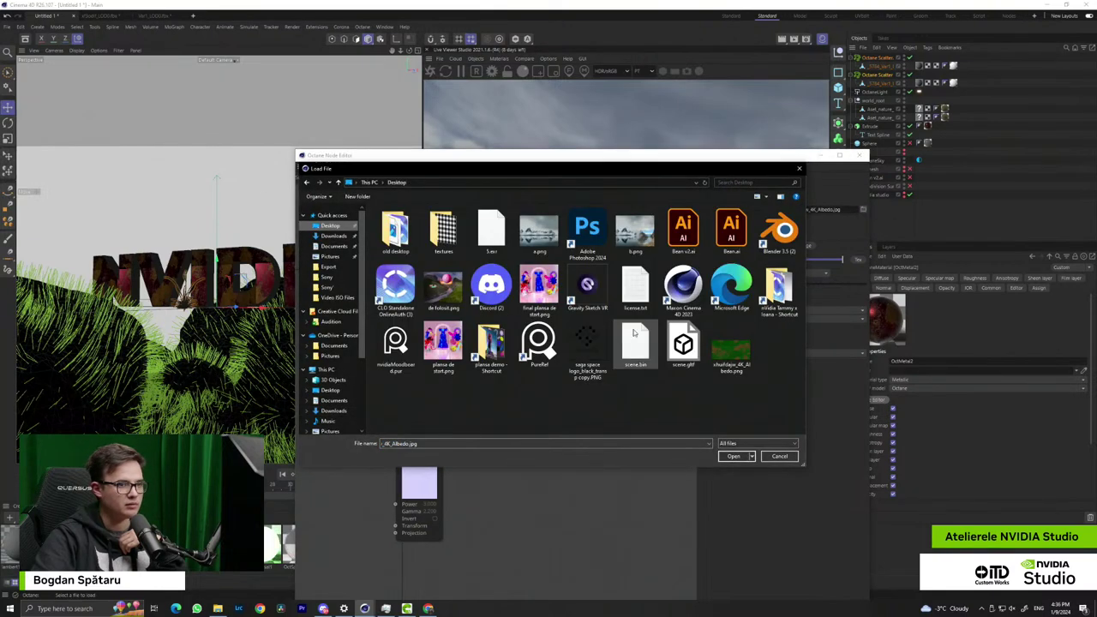
{"action": "left_click", "coordinate": [731, 350]}
{"action": "left_click", "coordinate": [733, 456]}
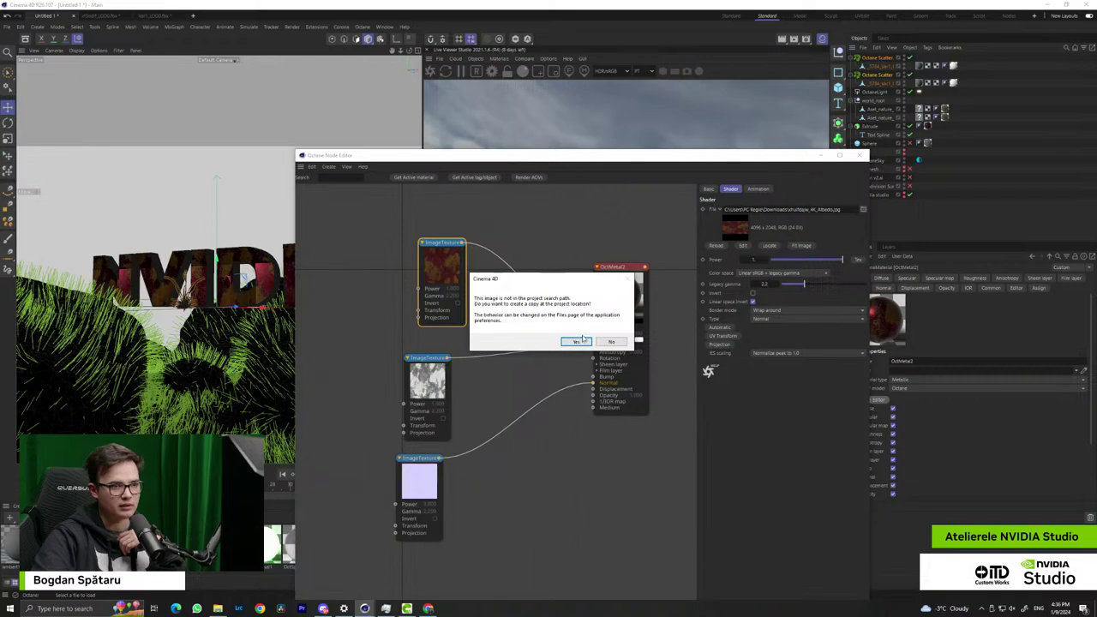
{"action": "left_click", "coordinate": [576, 341]}
{"action": "left_click", "coordinate": [857, 155]}
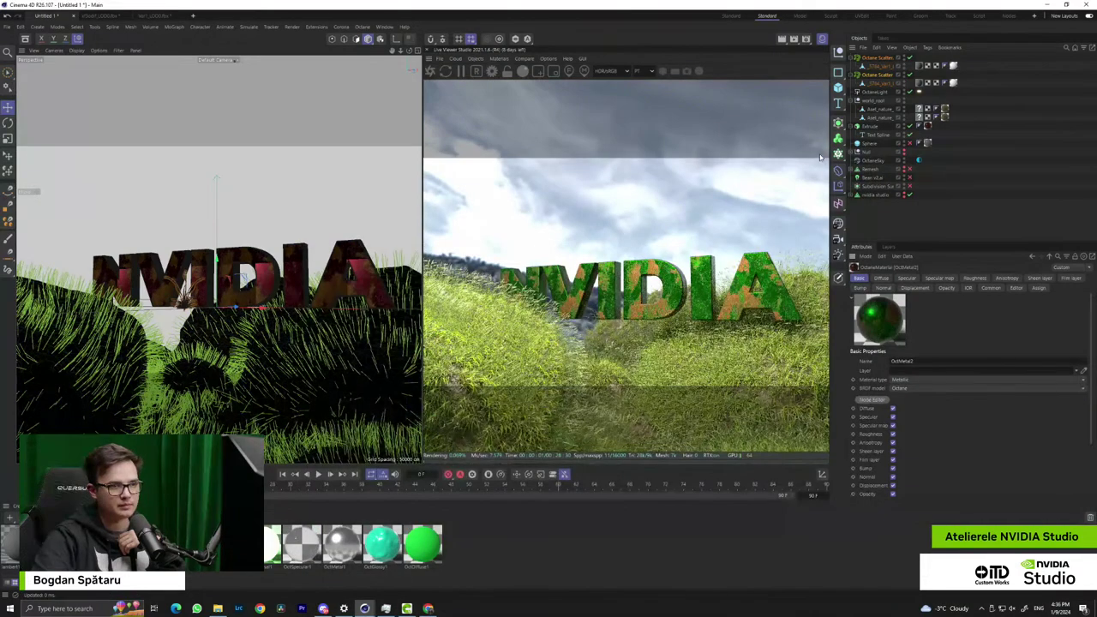
Examine the green and rusted metal on the NVIDIA letters up close from several angles in the live render
{"action": "scroll", "coordinate": [241, 278], "scroll_direction": "up", "scroll_amount": 6}
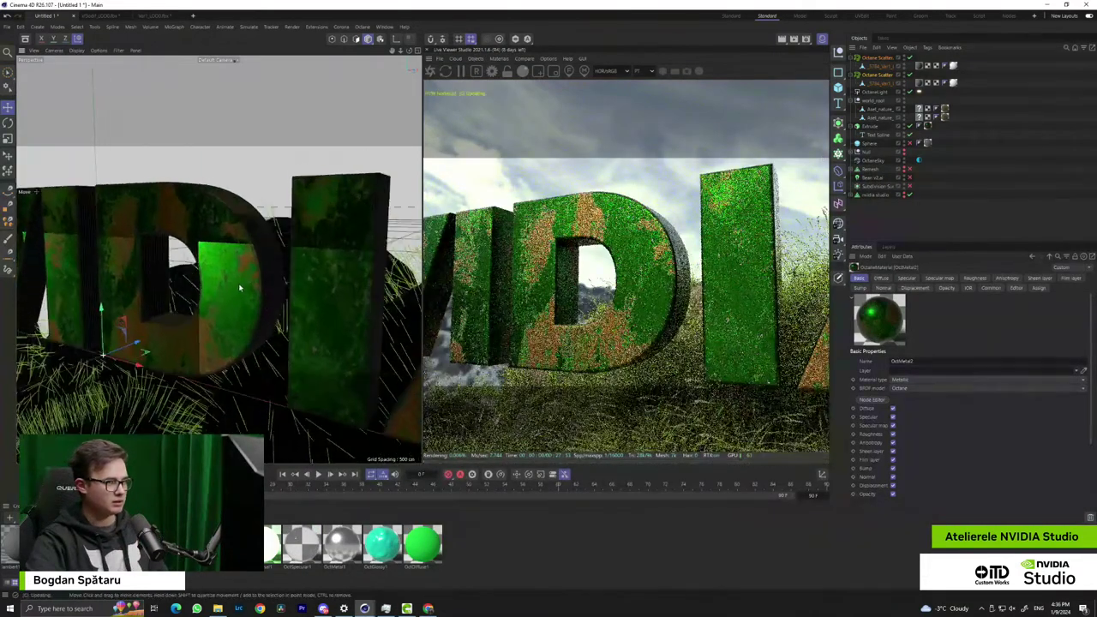
{"action": "left_click_drag", "start_coordinate": [241, 282], "coordinate": [238, 304], "text": "alt"}
{"action": "scroll", "coordinate": [238, 300], "scroll_direction": "down", "scroll_amount": 2}
{"action": "scroll", "coordinate": [244, 271], "scroll_direction": "up", "scroll_amount": 5}
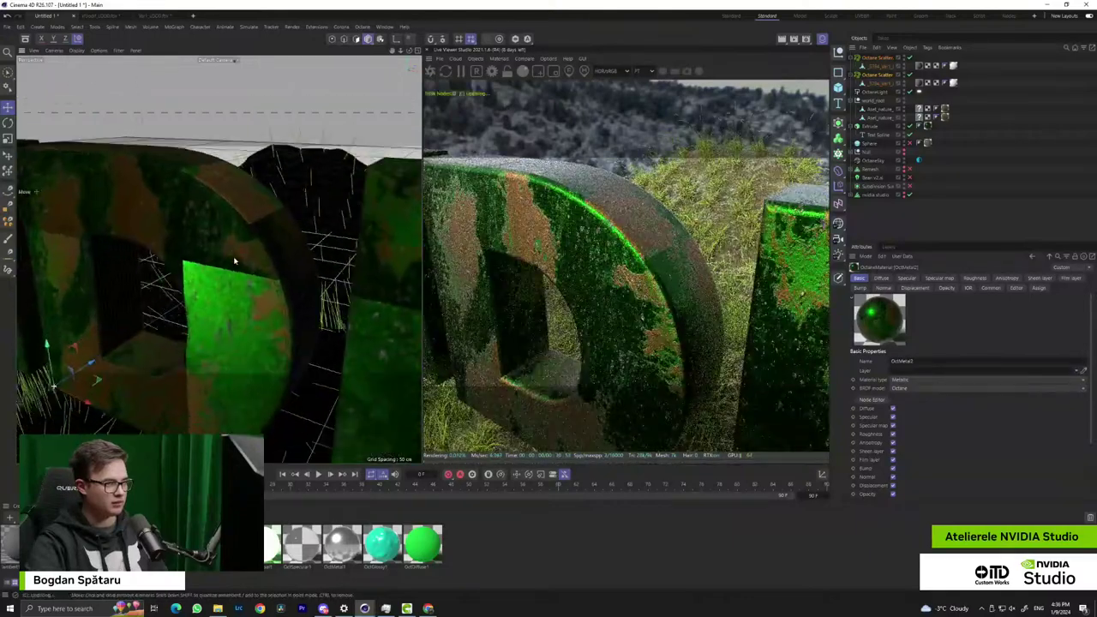
{"action": "scroll", "coordinate": [229, 266], "scroll_direction": "down", "scroll_amount": 6}
{"action": "left_click_drag", "start_coordinate": [256, 256], "coordinate": [267, 232], "text": "alt"}
{"action": "scroll", "coordinate": [244, 257], "scroll_direction": "down", "scroll_amount": 4}
{"action": "scroll", "coordinate": [272, 228], "scroll_direction": "up", "scroll_amount": 8}
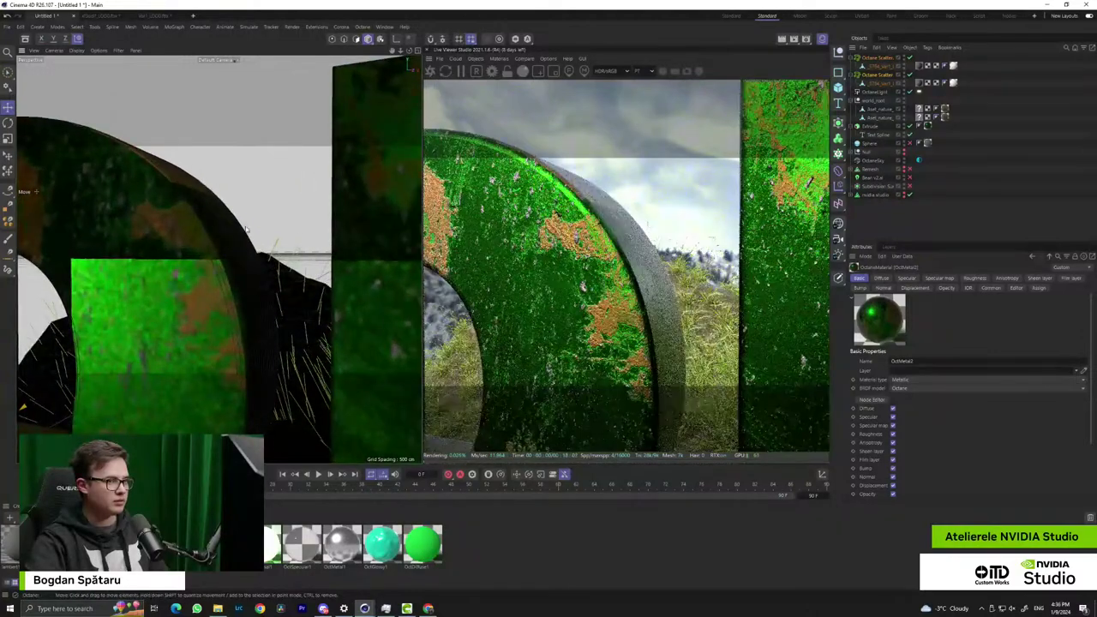
{"action": "scroll", "coordinate": [272, 228], "scroll_direction": "down", "scroll_amount": 6}
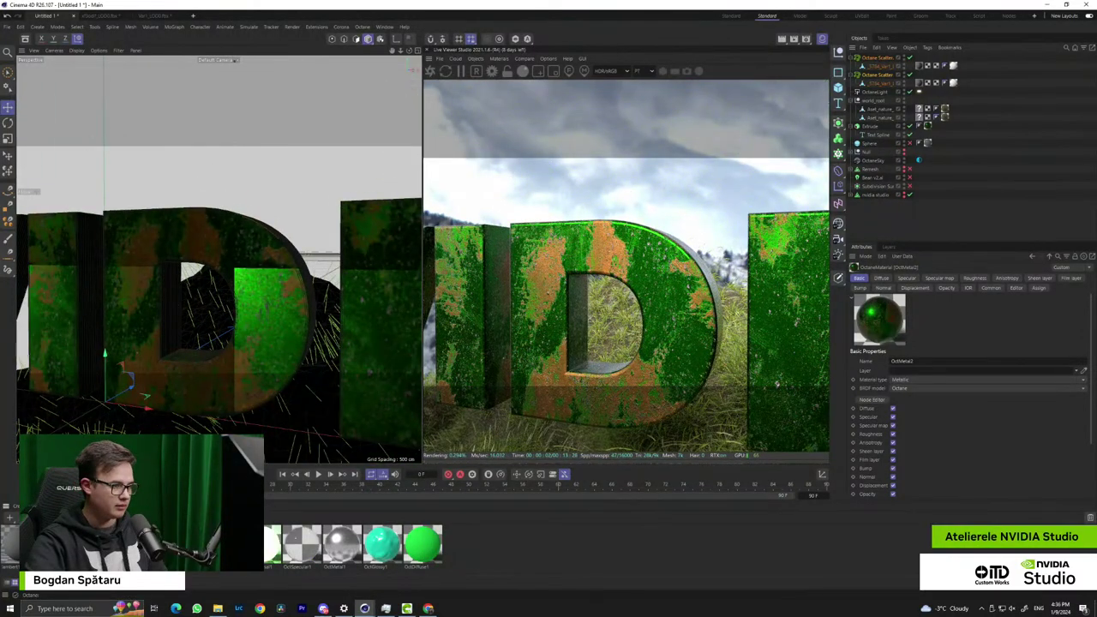
Create an Octane Universal material and open it in the node editor
{"action": "left_click", "coordinate": [497, 58]}
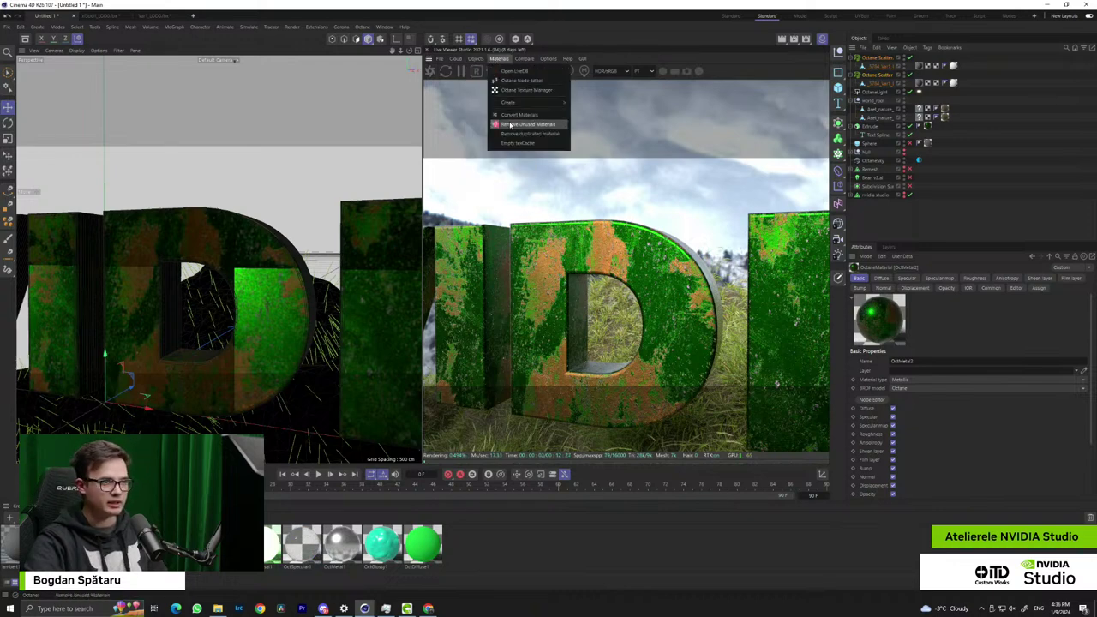
{"action": "mouse_move", "coordinate": [522, 104]}
{"action": "left_click", "coordinate": [605, 141]}
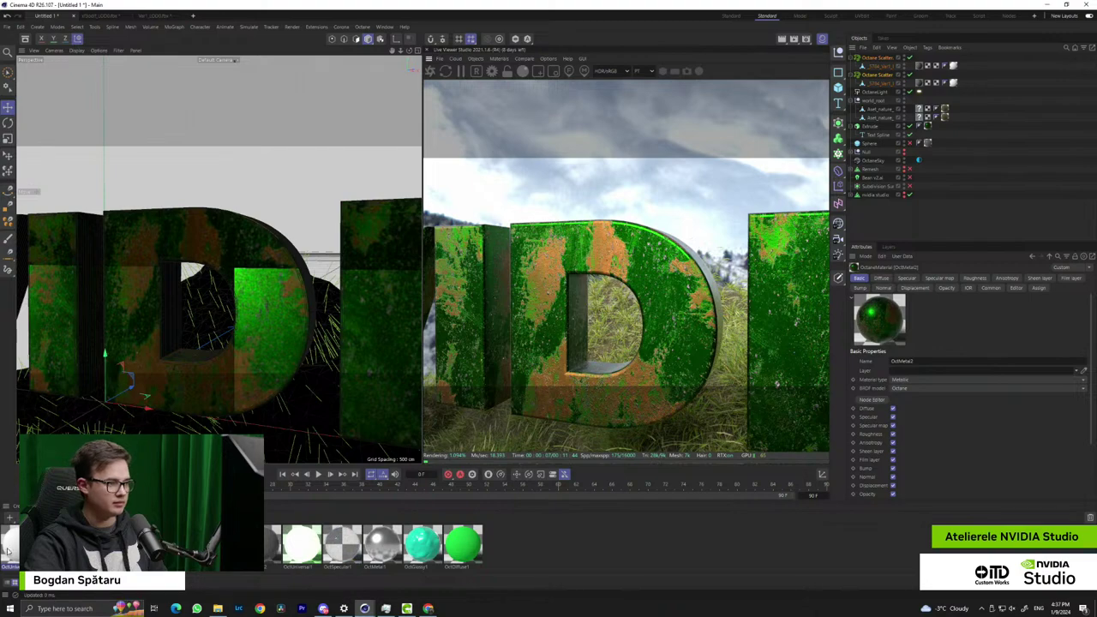
{"action": "left_click", "coordinate": [872, 410]}
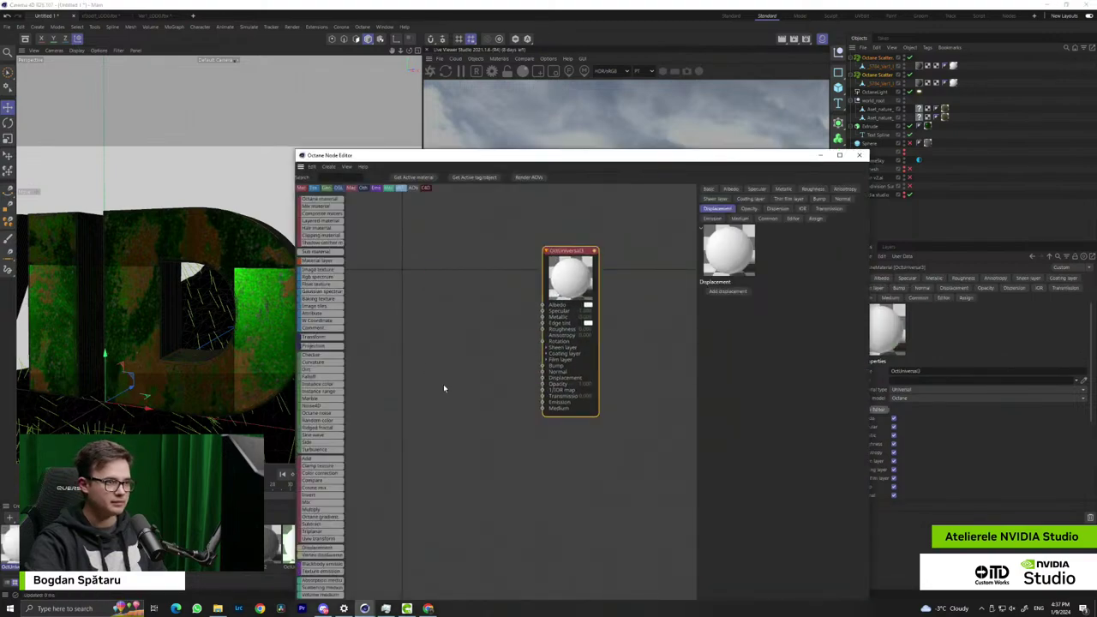
Add the recoloured albedo PNG, normal and roughness maps as image texture nodes and arrange them in a column beside the universal material
{"action": "left_click", "coordinate": [443, 384]}
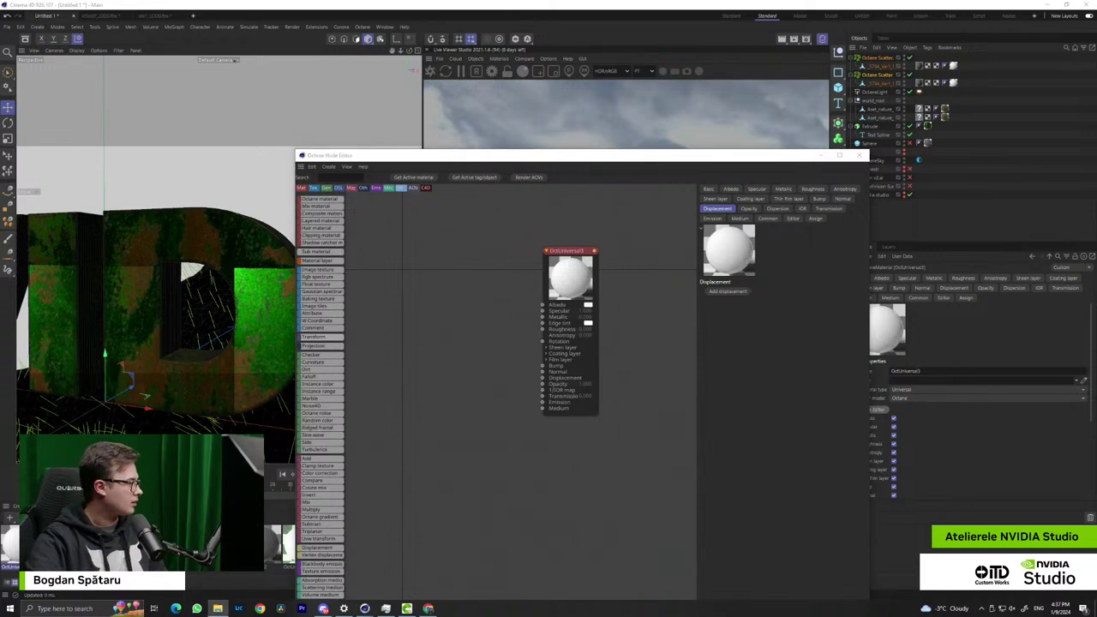
{"action": "left_click_drag", "start_coordinate": [0, 284], "coordinate": [455, 285]}
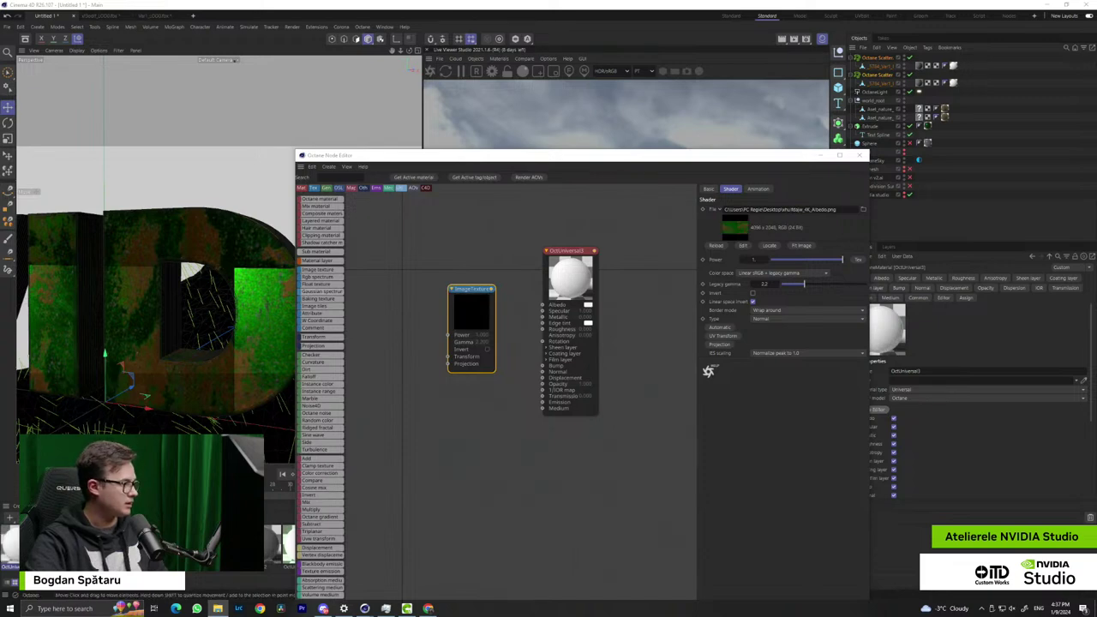
{"action": "left_click_drag", "start_coordinate": [2, 241], "coordinate": [463, 432]}
{"action": "left_click_drag", "start_coordinate": [484, 314], "coordinate": [464, 282]}
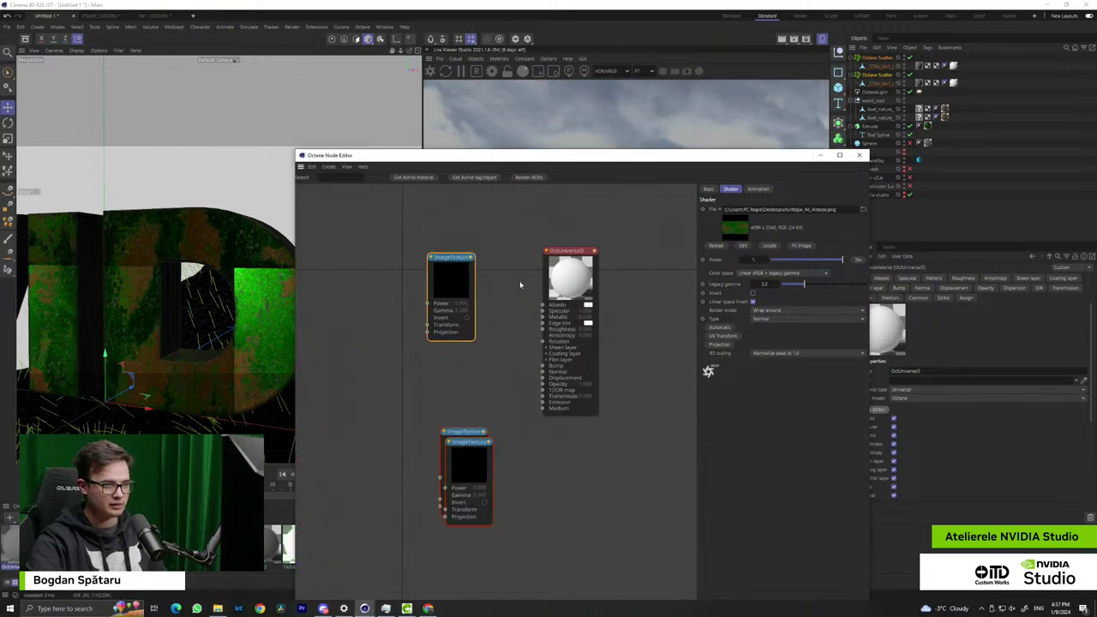
{"action": "left_click_drag", "start_coordinate": [459, 432], "coordinate": [435, 363]}
{"action": "left_click_drag", "start_coordinate": [460, 476], "coordinate": [436, 513]}
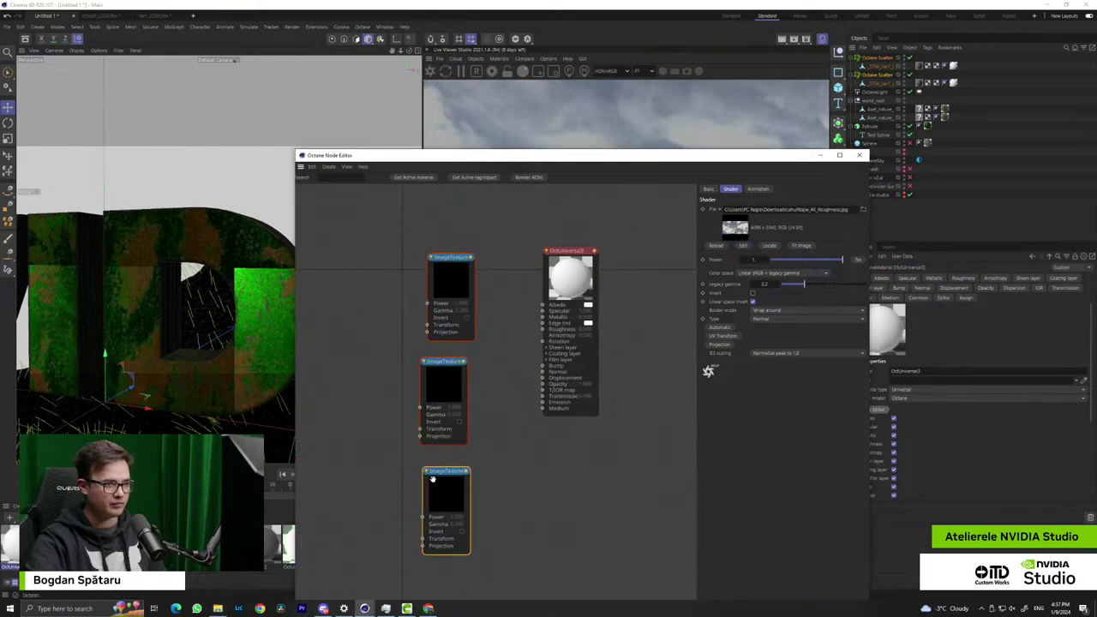
{"action": "left_click", "coordinate": [432, 285]}
{"action": "left_click_drag", "start_coordinate": [448, 289], "coordinate": [433, 283]}
{"action": "left_click", "coordinate": [441, 382]}
{"action": "left_click", "coordinate": [452, 500]}
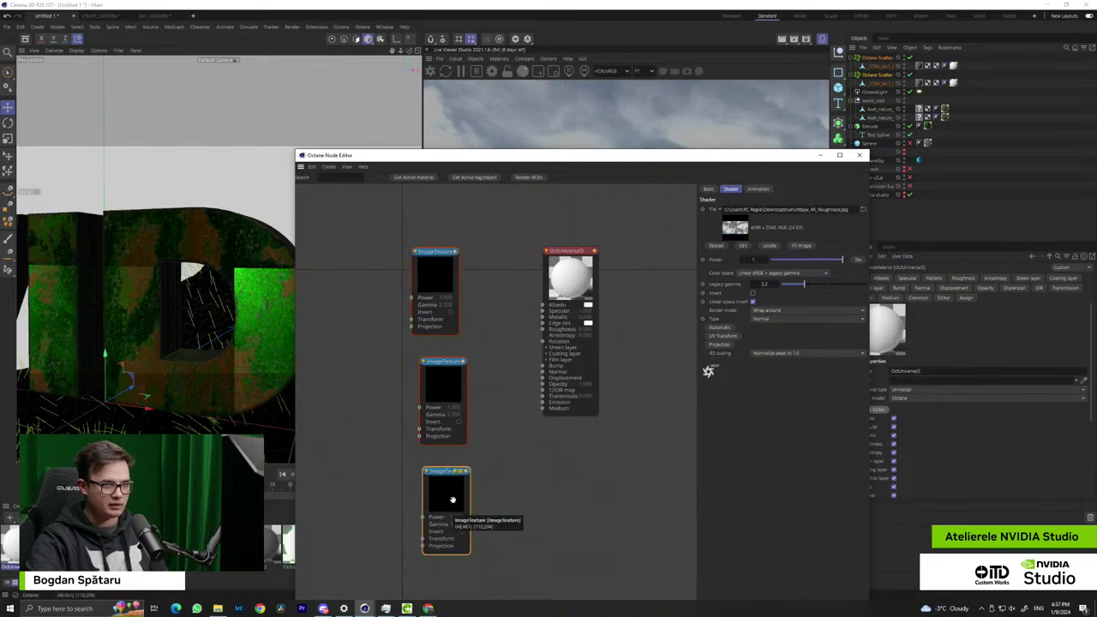
{"action": "left_click_drag", "start_coordinate": [451, 508], "coordinate": [439, 503]}
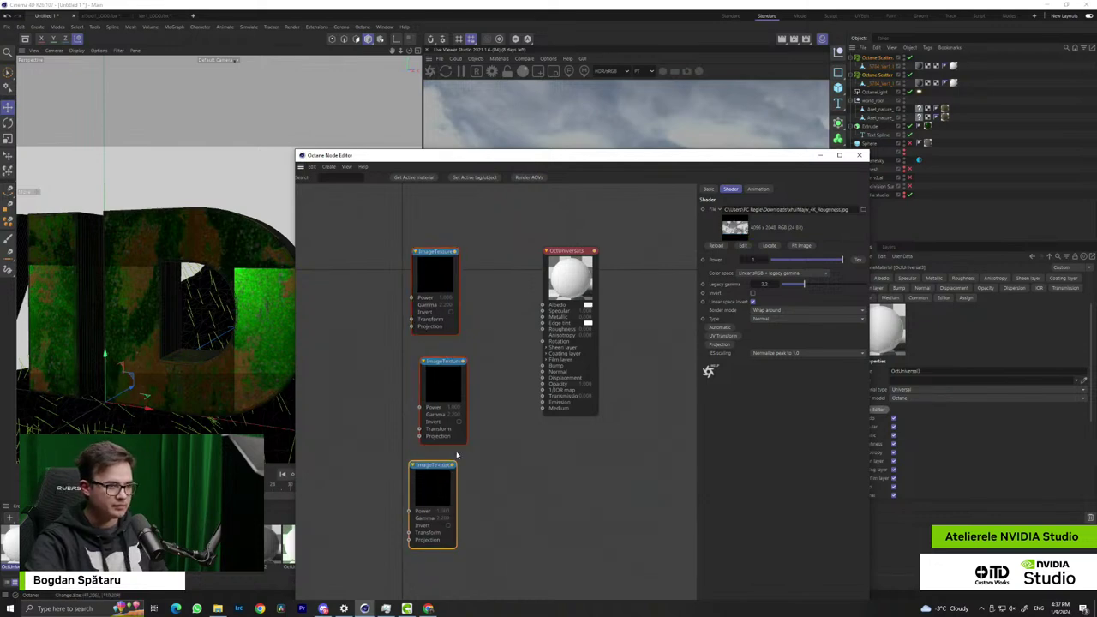
Connect the roughness map to Metallic, the green albedo map to Albedo and the normal map to Normal on the universal material
{"action": "left_click_drag", "start_coordinate": [534, 412], "coordinate": [542, 317]}
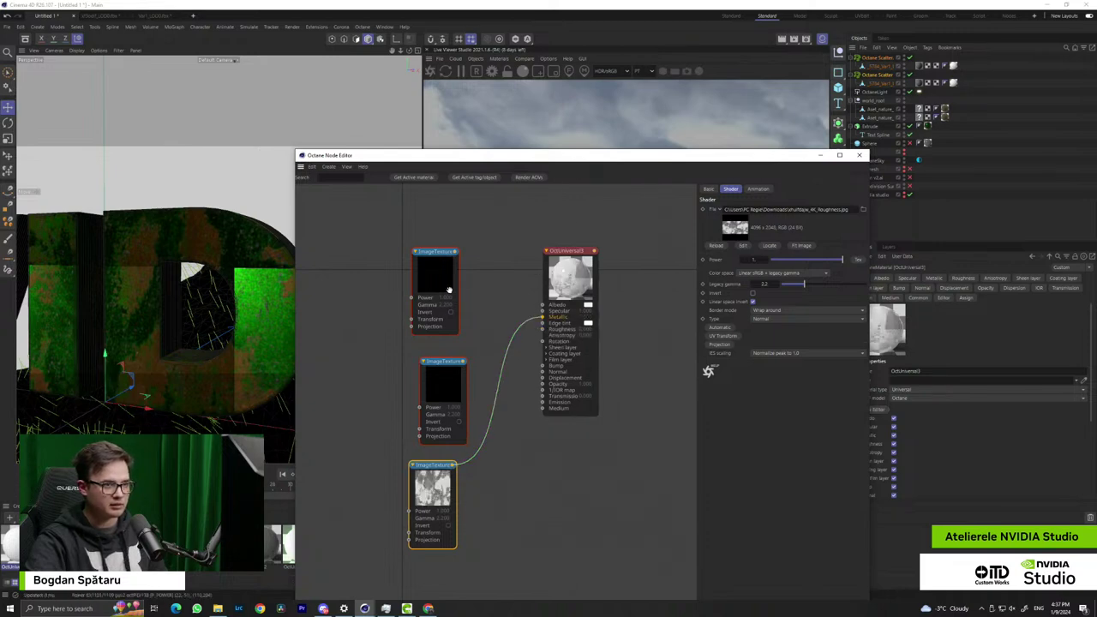
{"action": "left_click", "coordinate": [459, 255]}
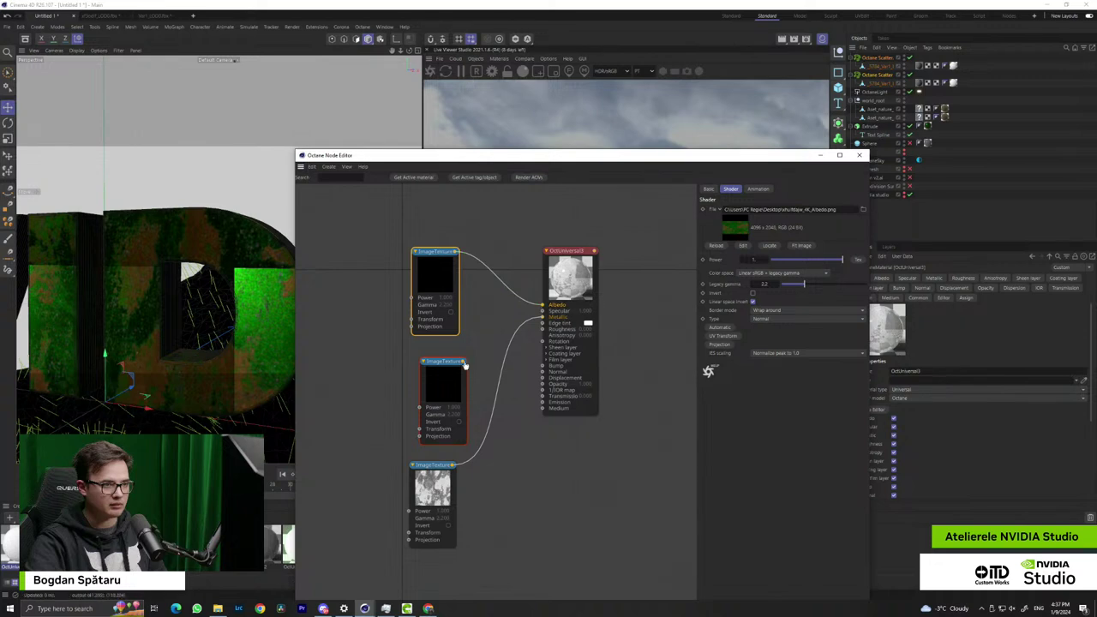
{"action": "left_click_drag", "start_coordinate": [463, 362], "coordinate": [497, 391]}
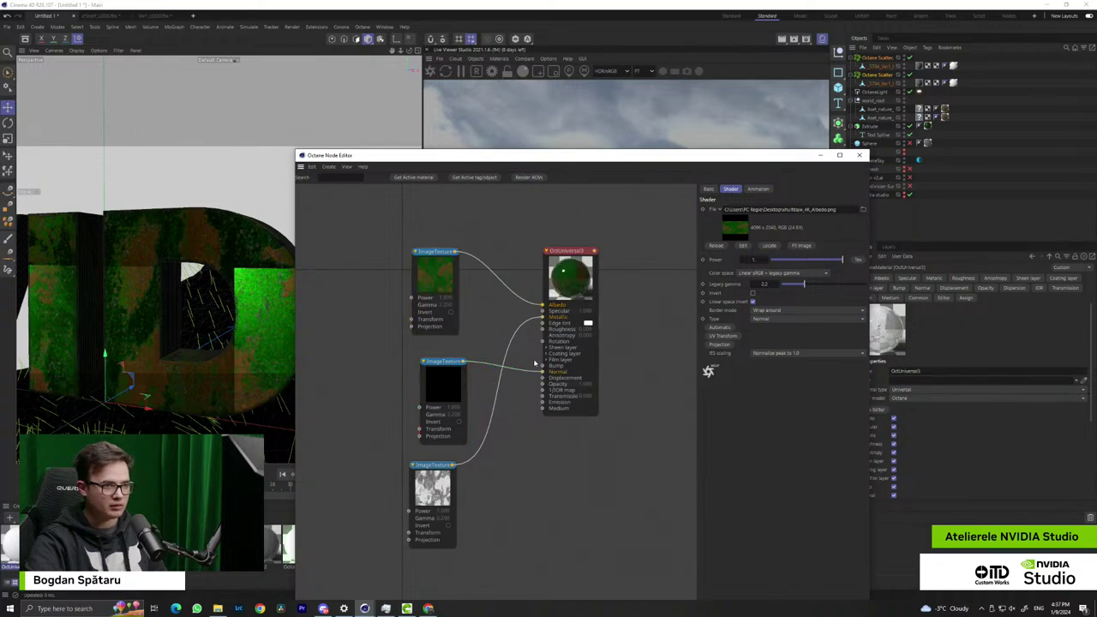
{"action": "left_click_drag", "start_coordinate": [428, 287], "coordinate": [453, 295]}
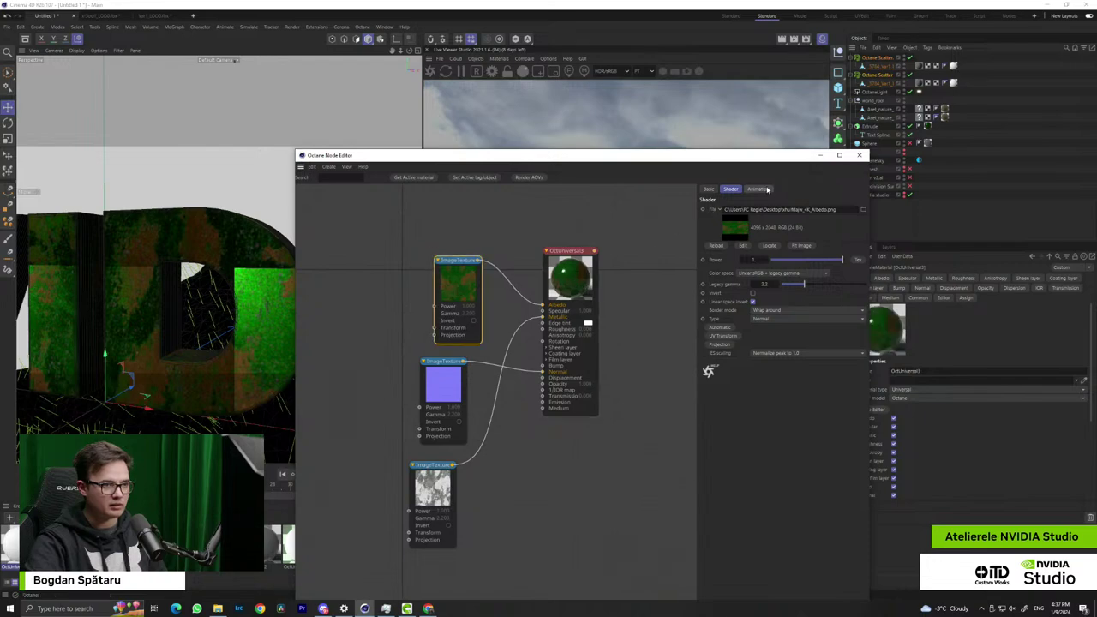
Apply the new universal material to the extruded NVIDIA text and inspect the letters in the live render
{"action": "left_click", "coordinate": [820, 156]}
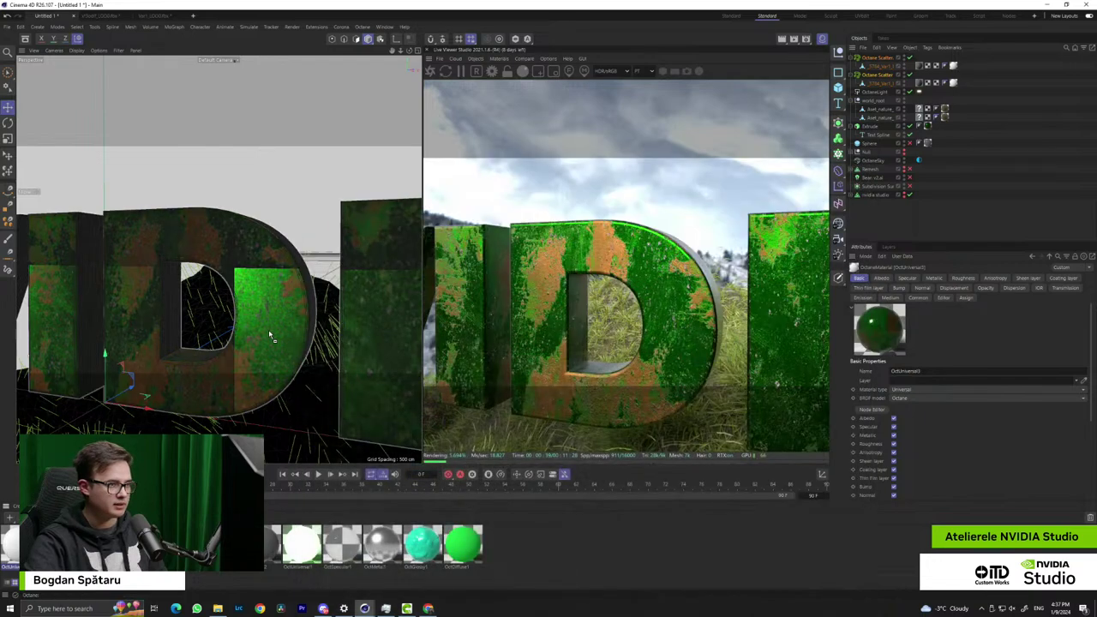
{"action": "mouse_move", "coordinate": [268, 332]}
{"action": "left_mouse_down", "text": "alt"}
{"action": "mouse_move", "coordinate": [252, 315]}
{"action": "mouse_move", "coordinate": [269, 322]}
{"action": "left_mouse_up", "text": "alt"}
{"action": "middle_click_drag", "start_coordinate": [269, 318], "coordinate": [243, 272], "text": "alt"}
{"action": "right_click_drag", "start_coordinate": [232, 242], "coordinate": [278, 260], "text": "alt"}
{"action": "right_click_drag", "start_coordinate": [209, 274], "coordinate": [133, 292], "text": "alt"}
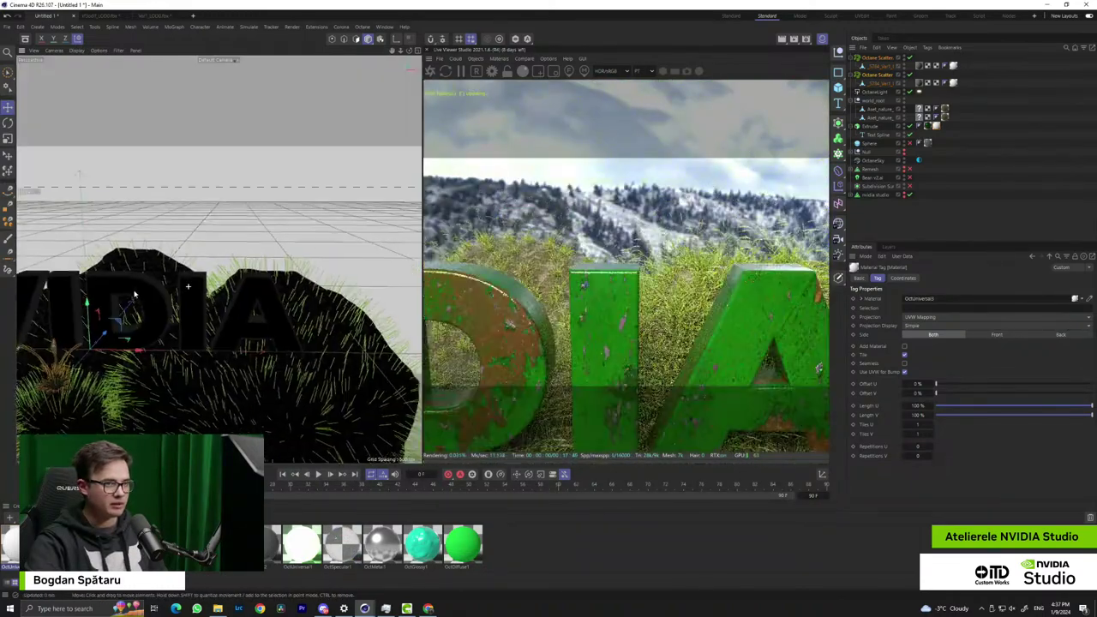
{"action": "left_click_drag", "start_coordinate": [136, 301], "coordinate": [325, 272], "text": "alt"}
{"action": "right_click_drag", "start_coordinate": [324, 273], "coordinate": [338, 320], "text": "alt"}
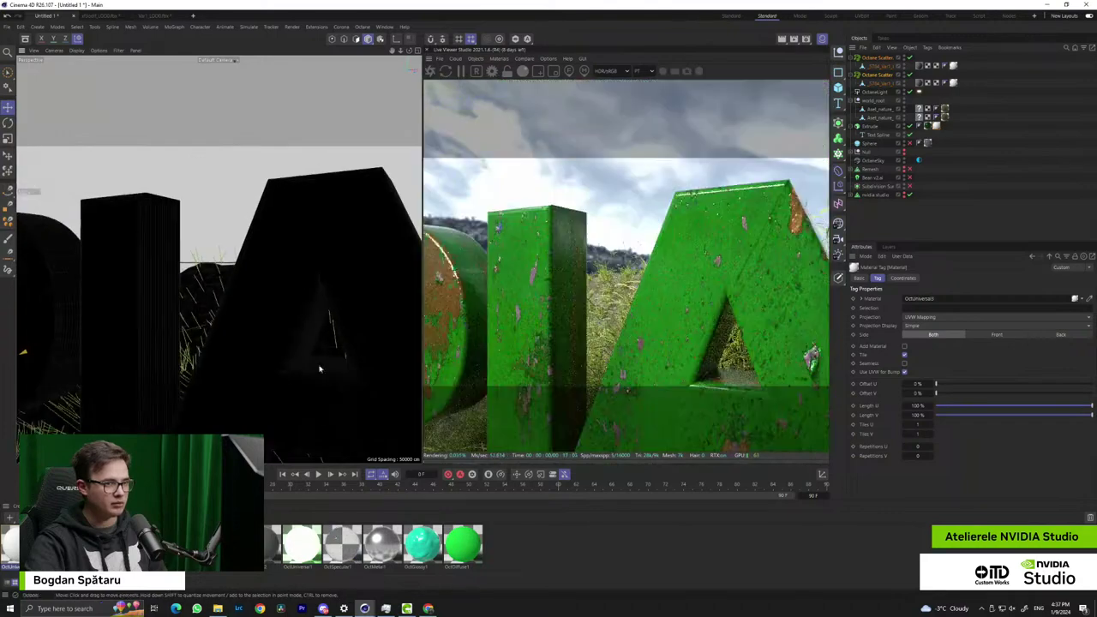
Compare the metal and universal materials on the text by temporarily swapping the order of their tags on the Extrude
{"action": "double_click", "coordinate": [935, 126]}
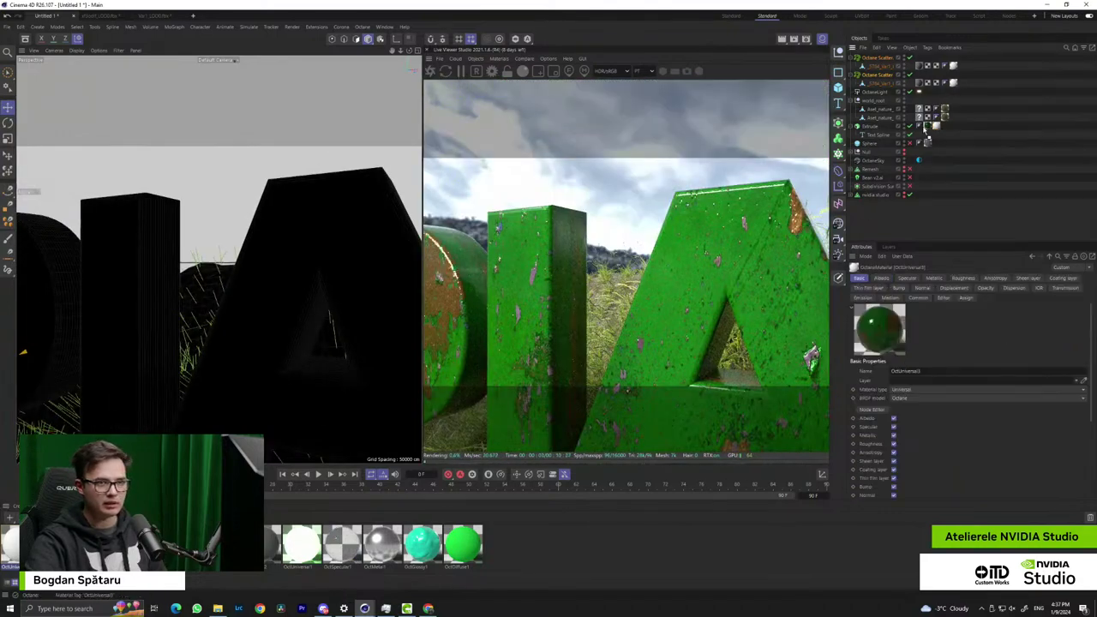
{"action": "left_click_drag", "start_coordinate": [924, 131], "coordinate": [925, 130]}
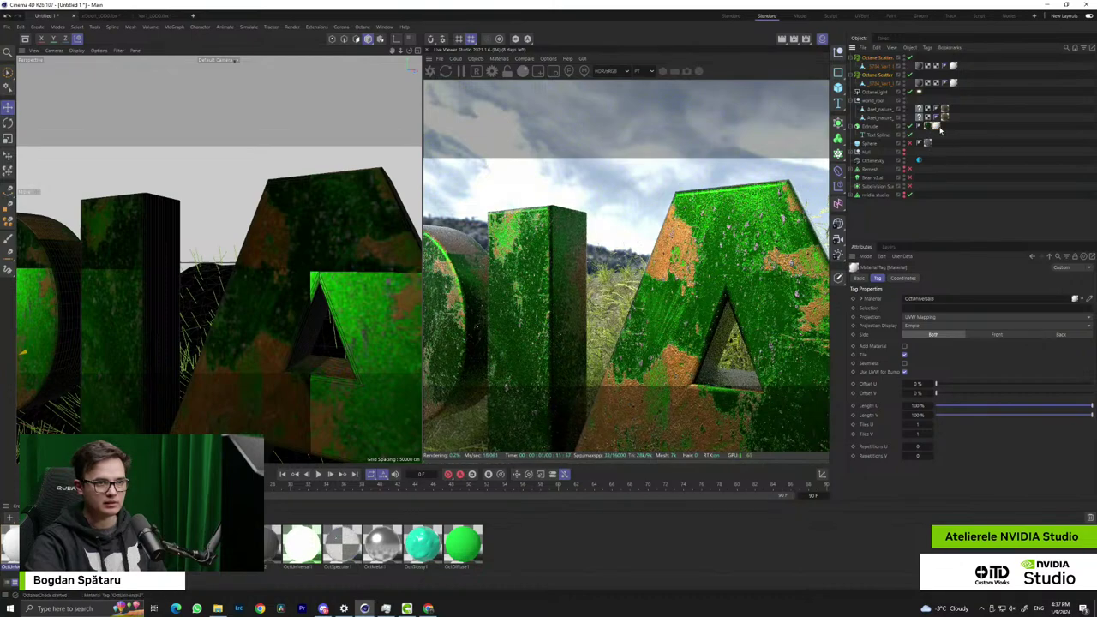
{"action": "right_click_drag", "start_coordinate": [287, 274], "coordinate": [167, 271], "text": "alt"}
{"action": "left_click_drag", "start_coordinate": [166, 272], "coordinate": [283, 321], "text": "alt"}
{"action": "right_click_drag", "start_coordinate": [284, 321], "coordinate": [315, 317], "text": "alt"}
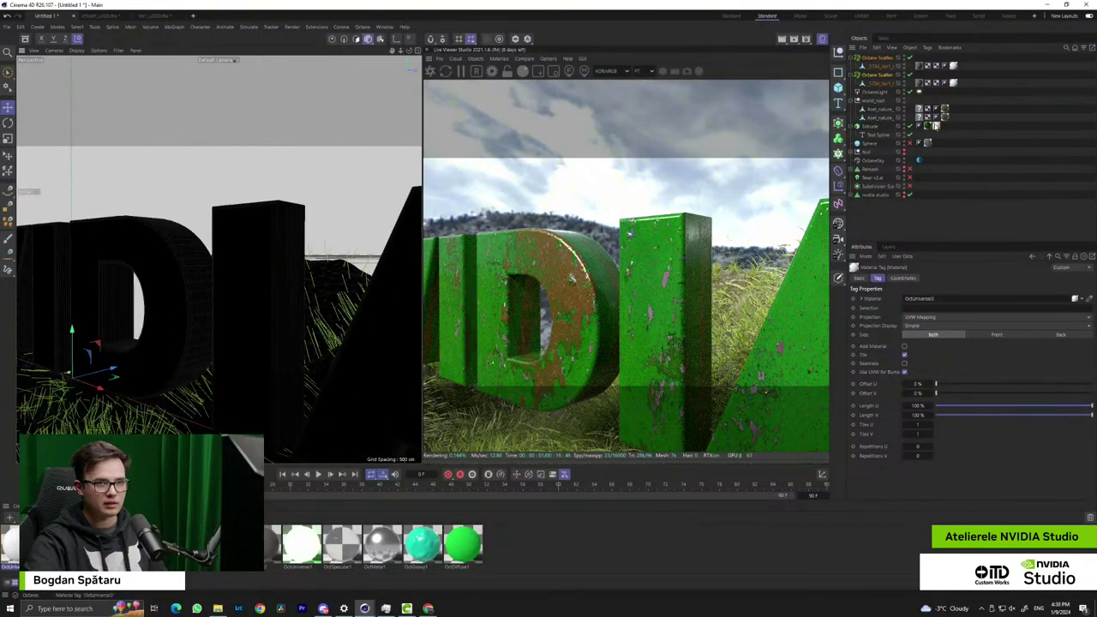
Set the universal material tag's projection to Cubic and check the whole NVIDIA text in the landscape
{"action": "left_click", "coordinate": [913, 319]}
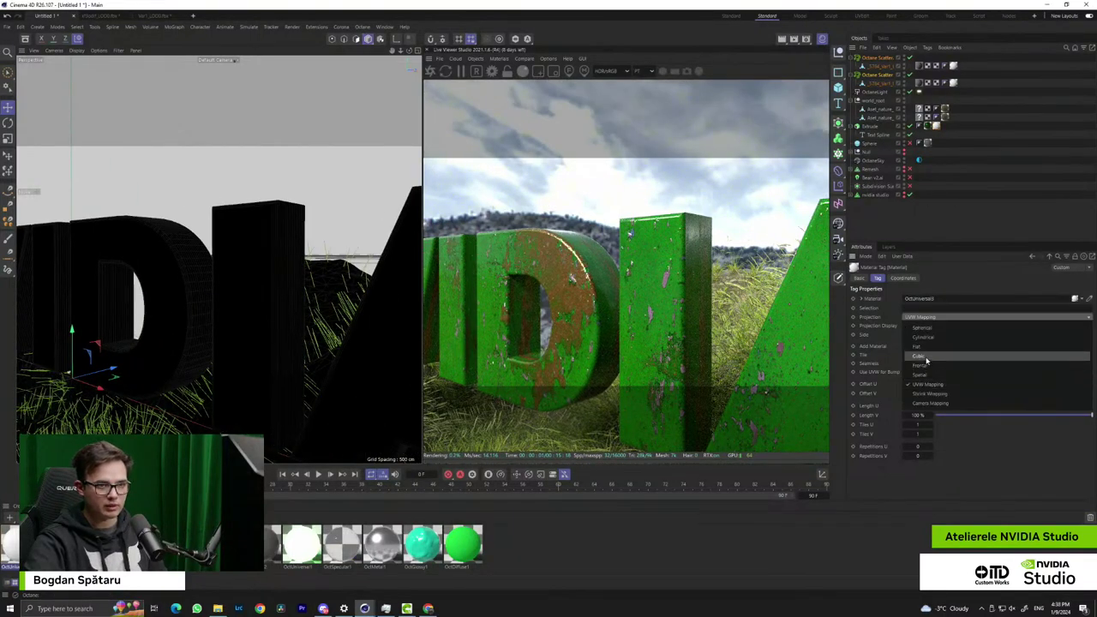
{"action": "left_click", "coordinate": [925, 363]}
{"action": "right_click_drag", "start_coordinate": [253, 287], "coordinate": [169, 283], "text": "alt"}
{"action": "left_click_drag", "start_coordinate": [170, 282], "coordinate": [300, 334], "text": "alt"}
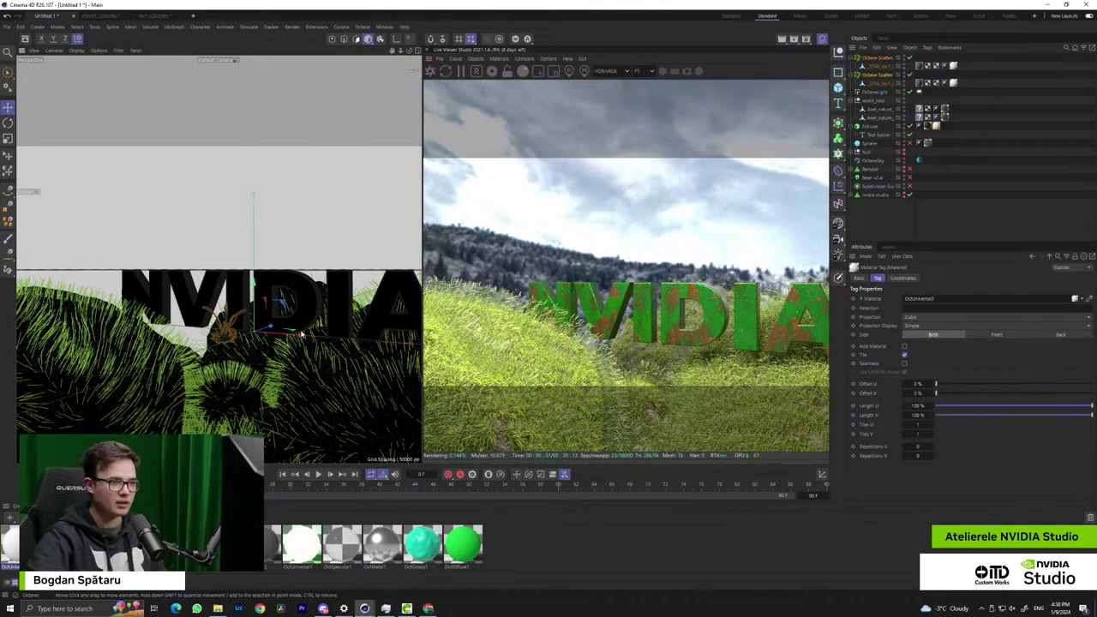
{"action": "left_click_drag", "start_coordinate": [300, 380], "coordinate": [372, 290], "text": "alt"}
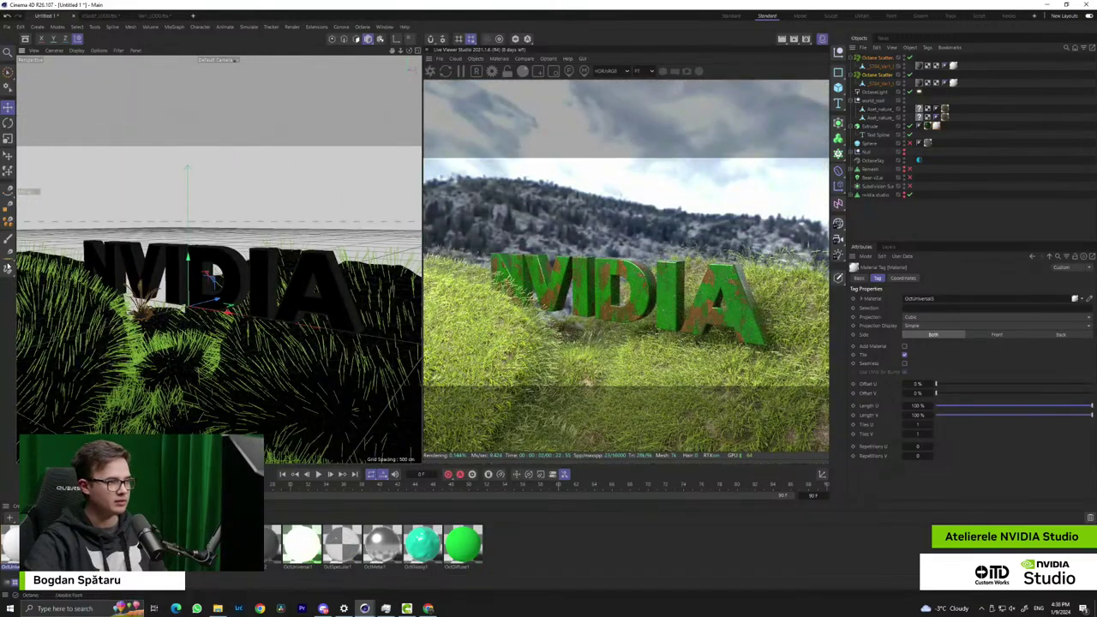
{"action": "left_click_drag", "start_coordinate": [372, 290], "coordinate": [239, 337], "text": "alt"}
{"action": "middle_click_drag", "start_coordinate": [239, 336], "coordinate": [286, 313], "text": "alt"}
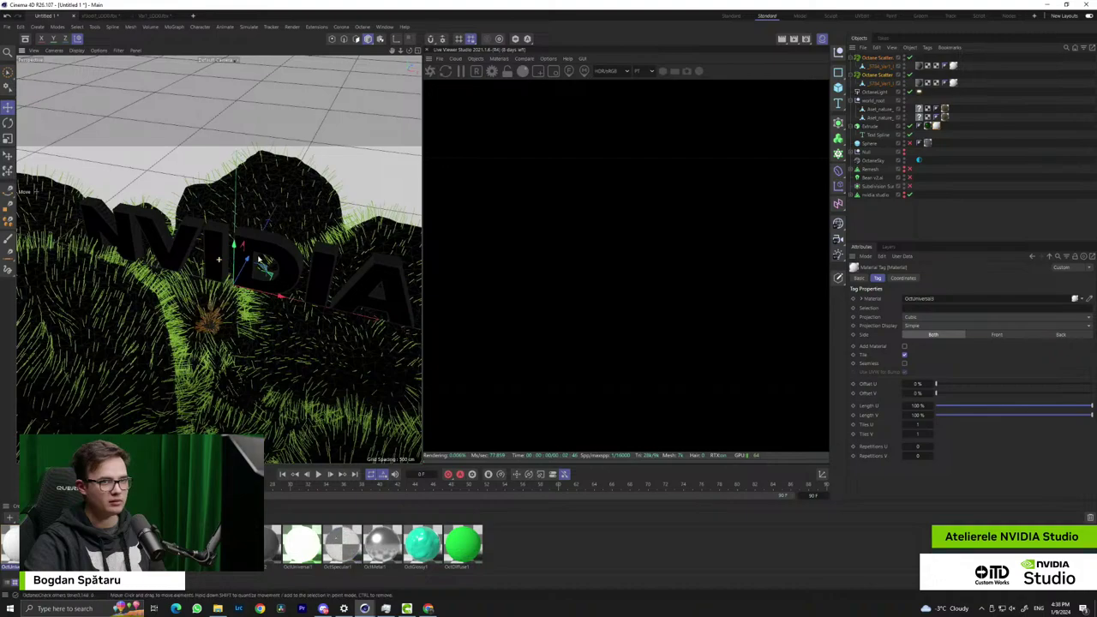
Add a circle spline to the scene, keeping its 200 cm radius and XY plane
{"action": "left_click", "coordinate": [877, 58]}
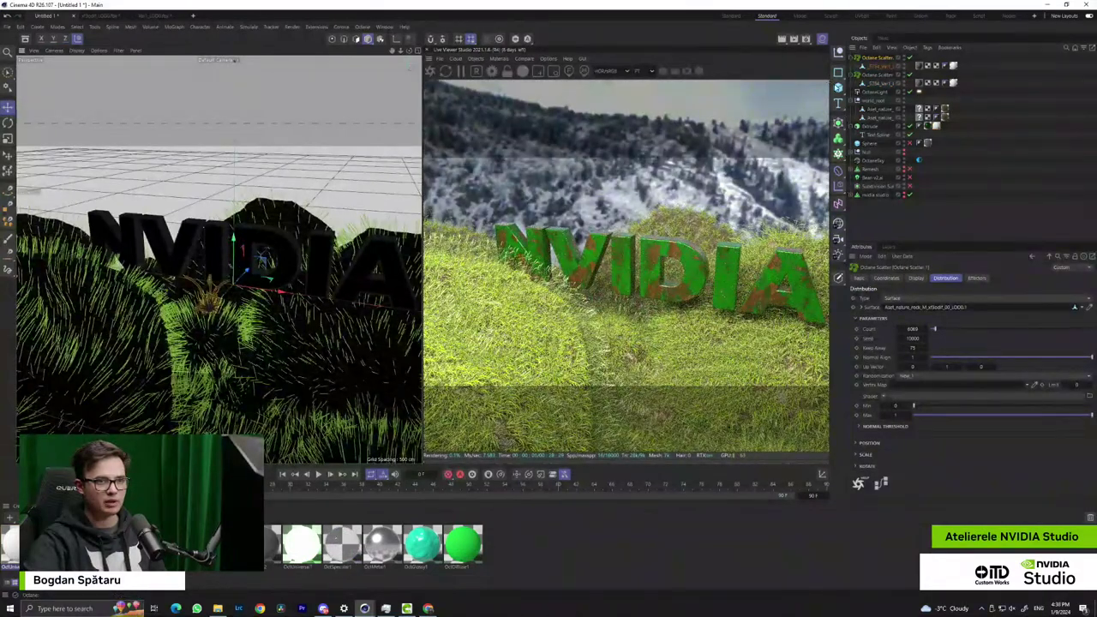
{"action": "left_click", "coordinate": [838, 74]}
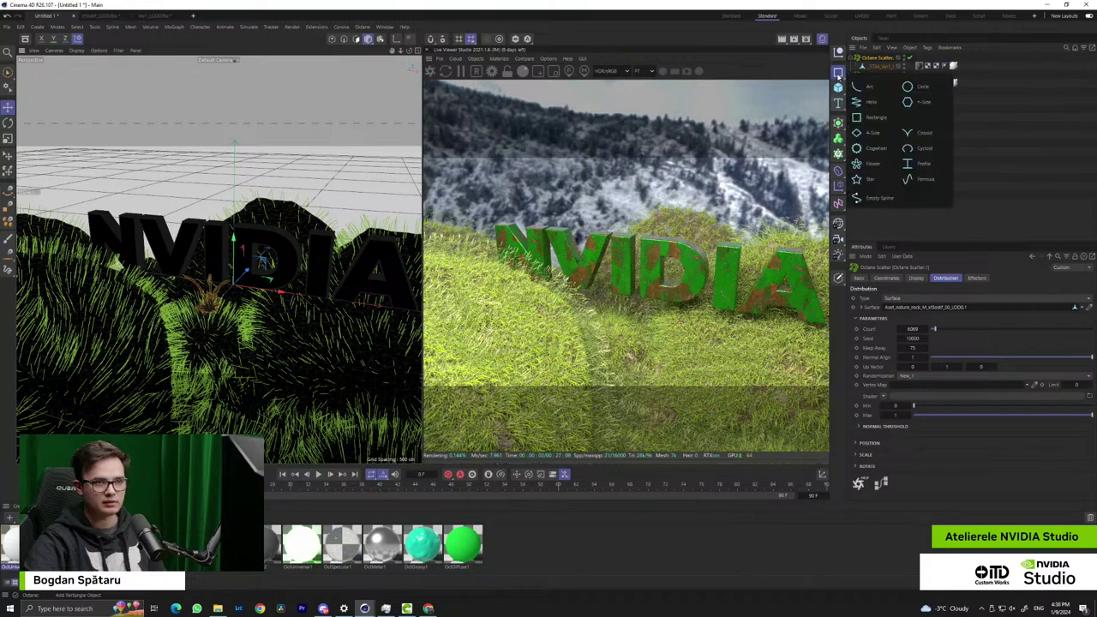
{"action": "left_click", "coordinate": [839, 104]}
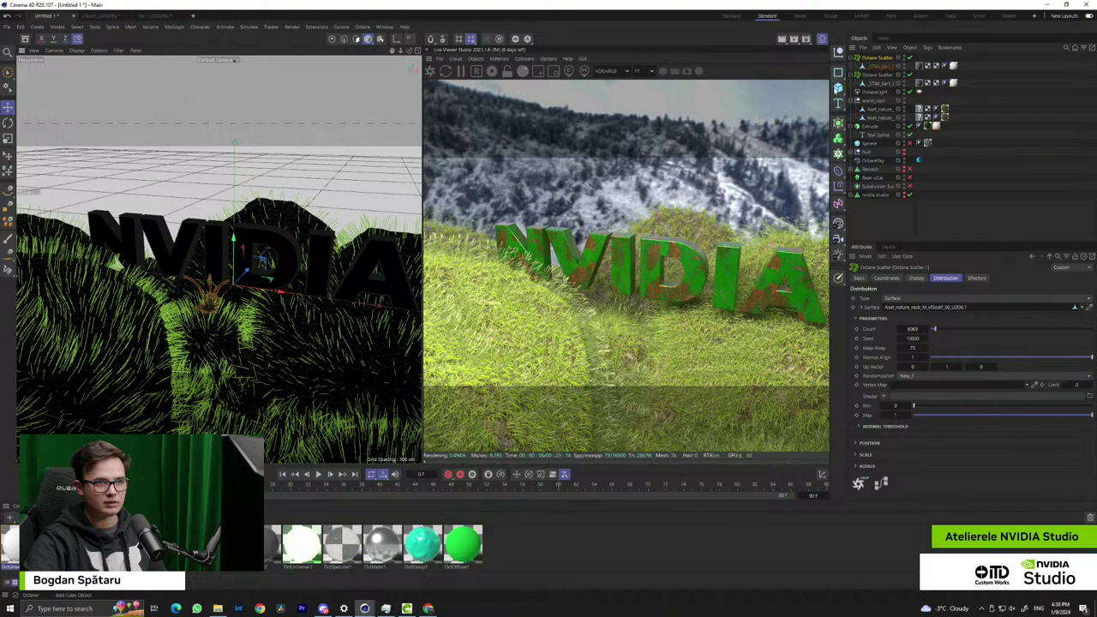
{"action": "left_click", "coordinate": [838, 88]}
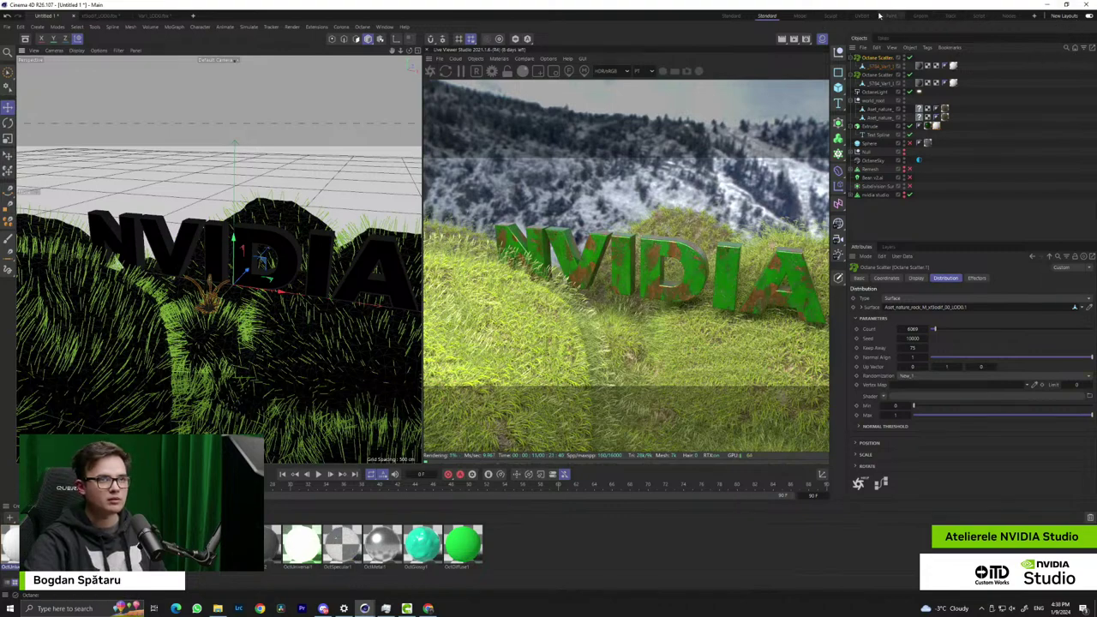
{"action": "left_click", "coordinate": [838, 71]}
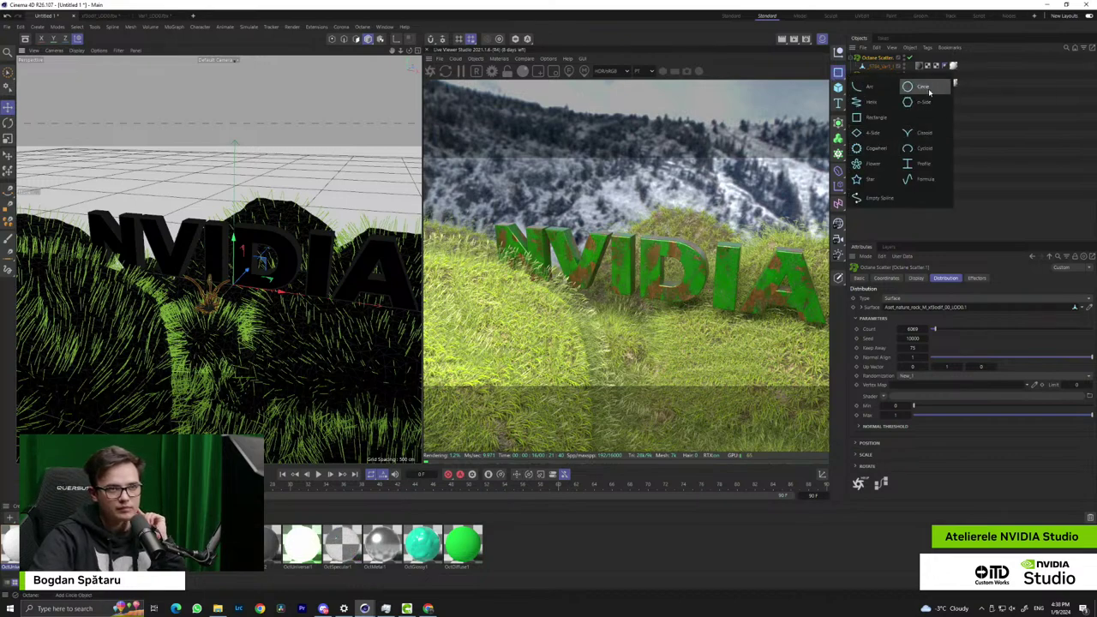
{"action": "left_click", "coordinate": [922, 86]}
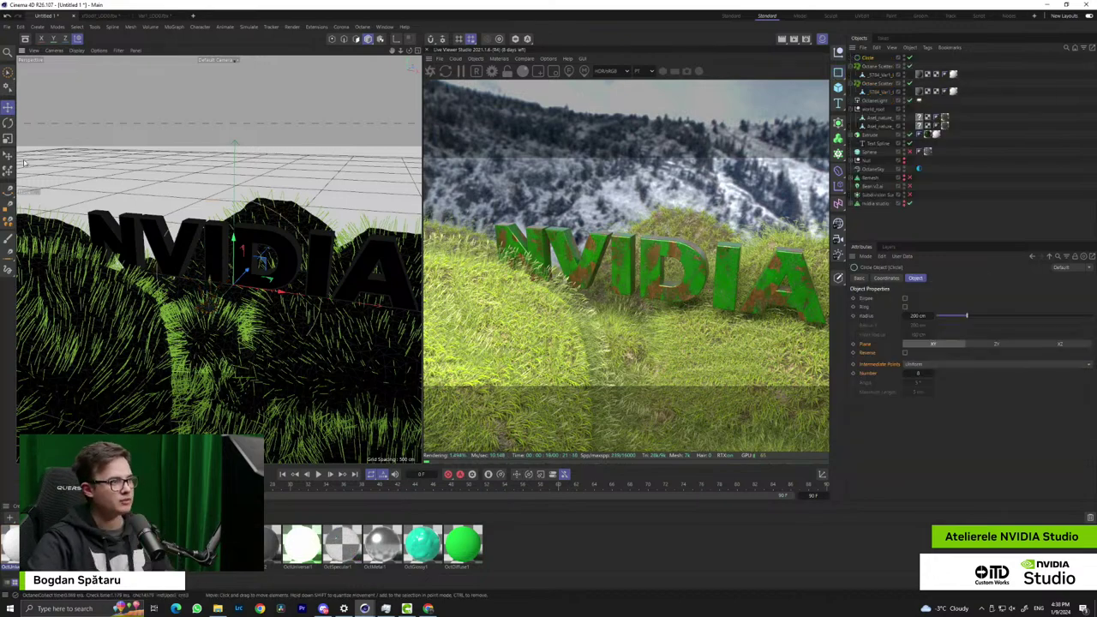
Raise the circle spline from the ground so its upper part stands above the NVIDIA text
{"action": "left_click", "coordinate": [8, 123]}
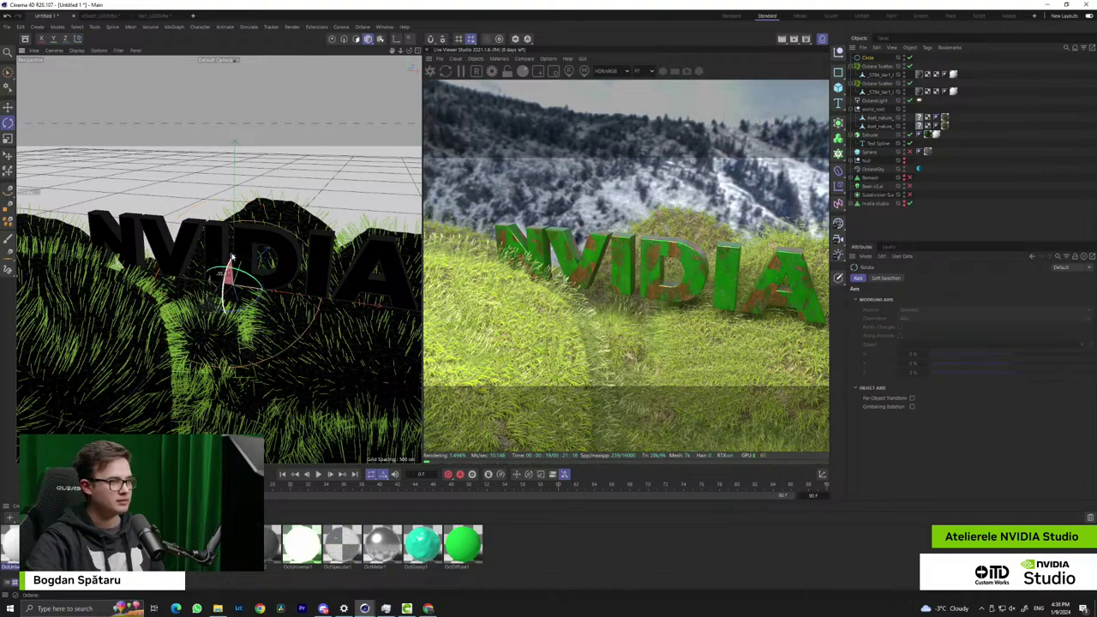
{"action": "key", "text": "e"}
{"action": "left_click_drag", "start_coordinate": [230, 259], "coordinate": [271, 173]}
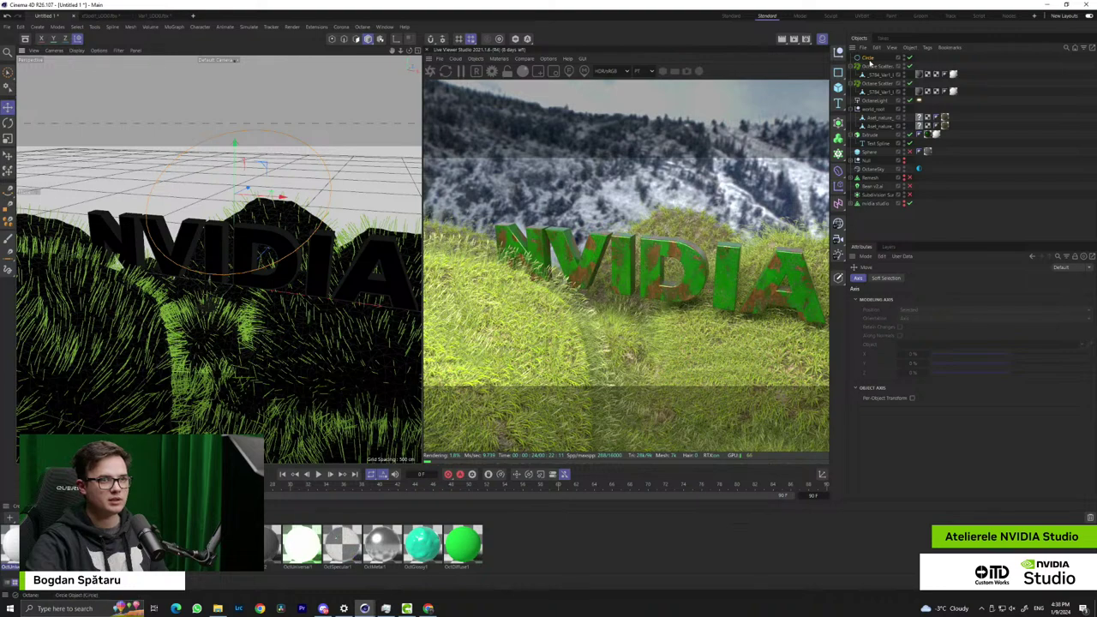
Duplicate the circle spline and scale the copy down to a radius of about 14 cm
{"action": "left_click", "coordinate": [868, 58]}
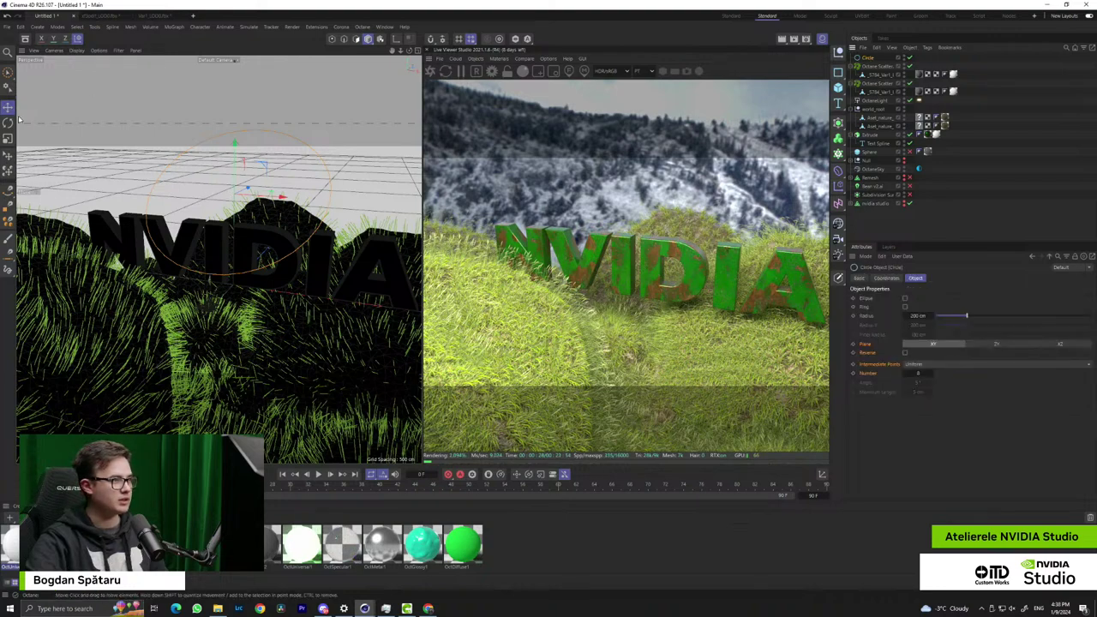
{"action": "key", "text": "t"}
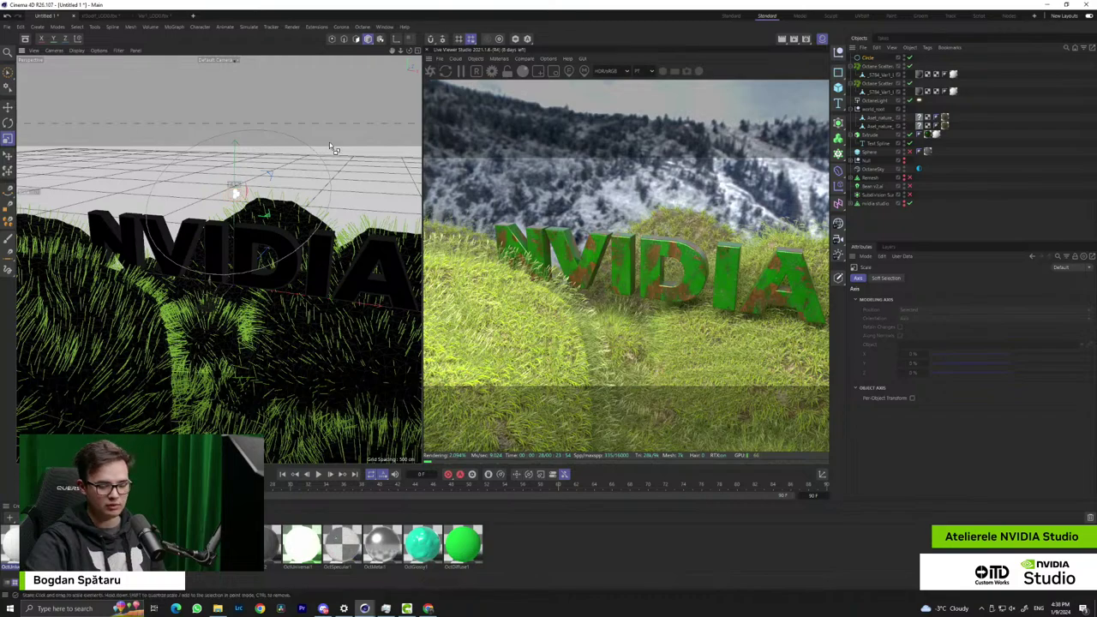
{"action": "key", "text": "ctrl+v"}
{"action": "left_click_drag", "start_coordinate": [287, 198], "coordinate": [266, 205], "text": "alt"}
{"action": "scroll", "coordinate": [270, 202], "scroll_direction": "up", "scroll_amount": 2}
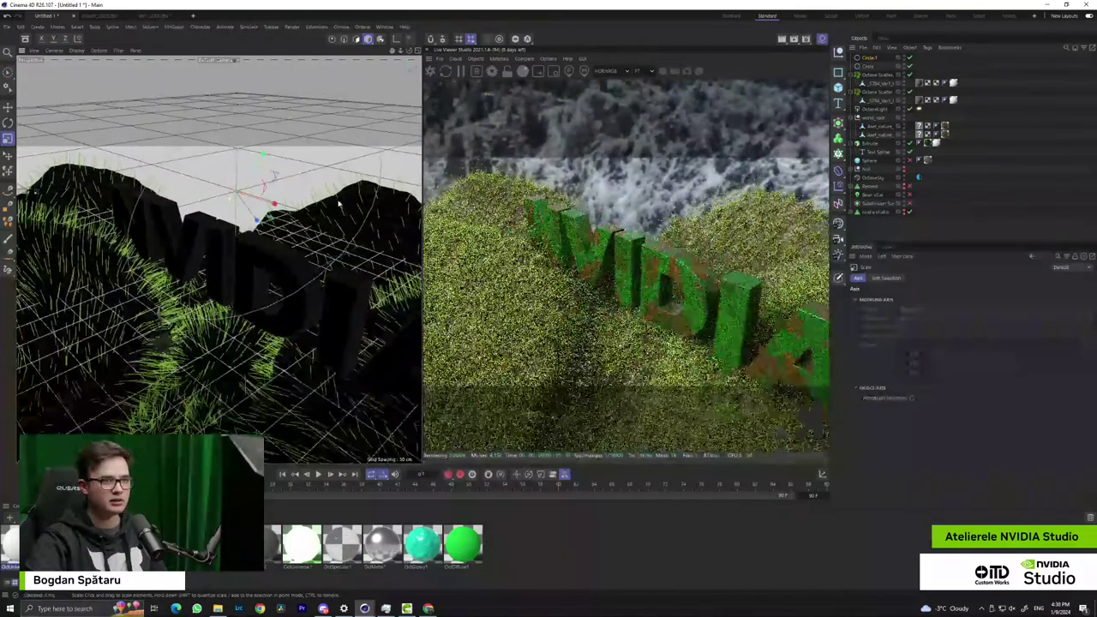
Create a Sweep from the two circles, with the small one as profile and the large one as path, to form a ring
{"action": "left_click", "coordinate": [838, 137]}
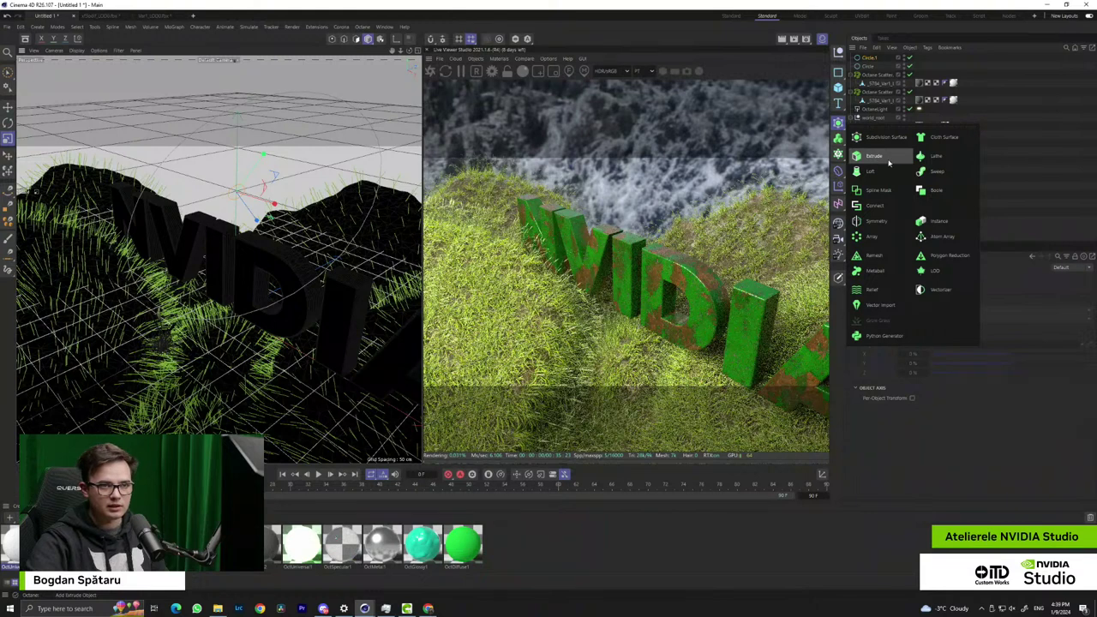
{"action": "left_click", "coordinate": [938, 172]}
{"action": "left_click", "coordinate": [870, 75]}
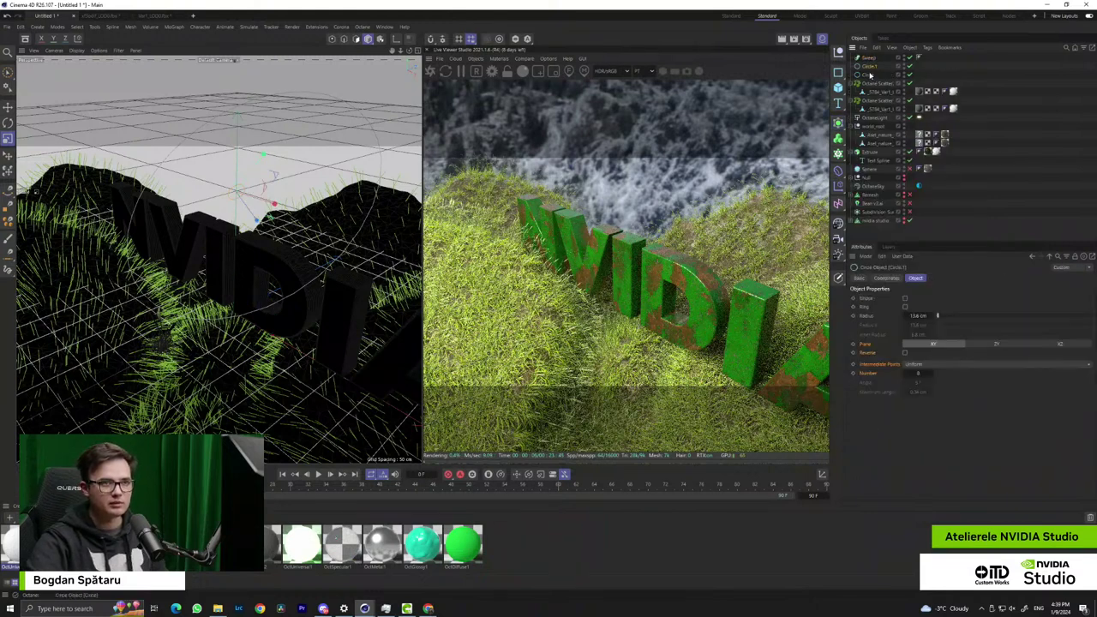
{"action": "left_click_drag", "start_coordinate": [869, 63], "coordinate": [867, 58]}
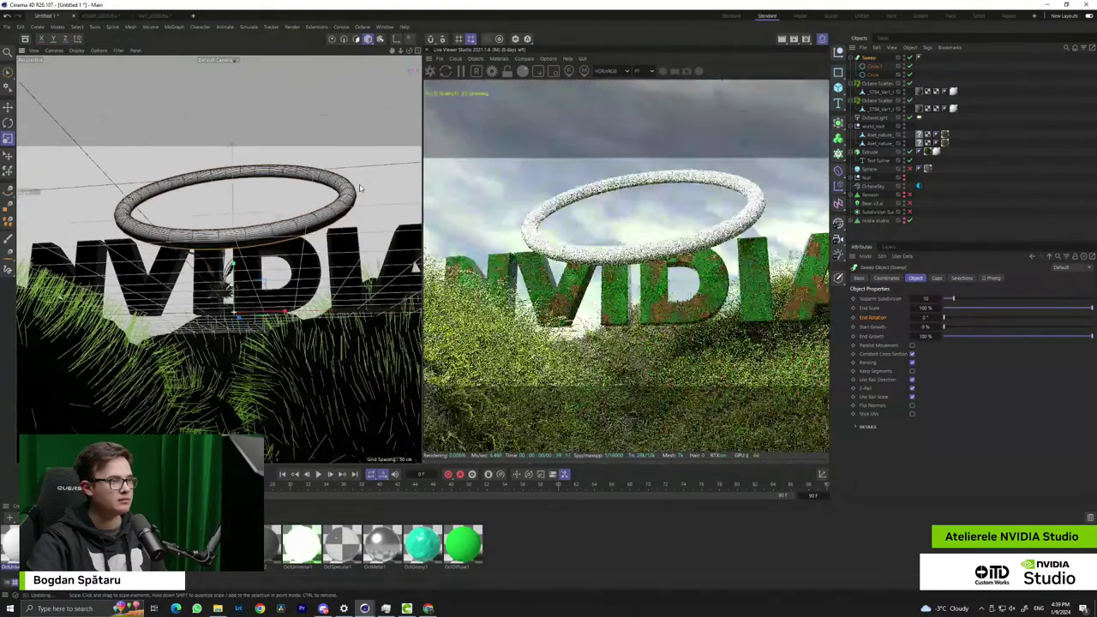
{"action": "left_click_drag", "start_coordinate": [360, 188], "coordinate": [477, 130], "text": "alt"}
Try scaling the ring's large path circle down slightly
{"action": "left_click", "coordinate": [872, 76]}
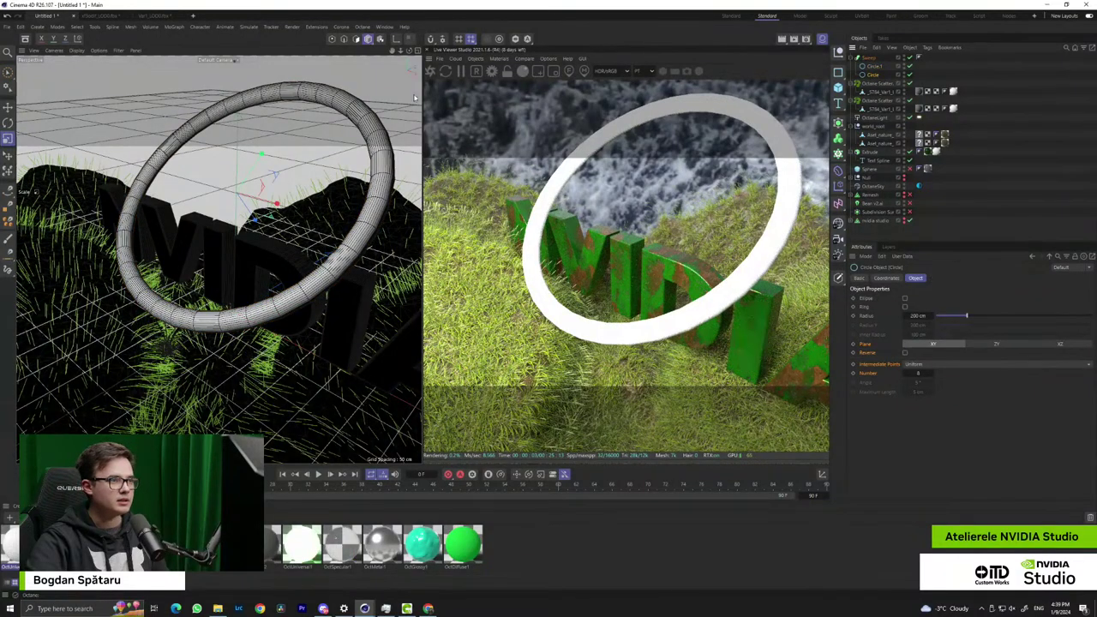
{"action": "mouse_move", "coordinate": [260, 157]}
{"action": "left_mouse_down"}
{"action": "mouse_move", "coordinate": [249, 175]}
{"action": "mouse_move", "coordinate": [259, 161]}
{"action": "mouse_move", "coordinate": [272, 166]}
{"action": "mouse_move", "coordinate": [266, 176]}
{"action": "mouse_move", "coordinate": [270, 168]}
{"action": "left_mouse_up"}
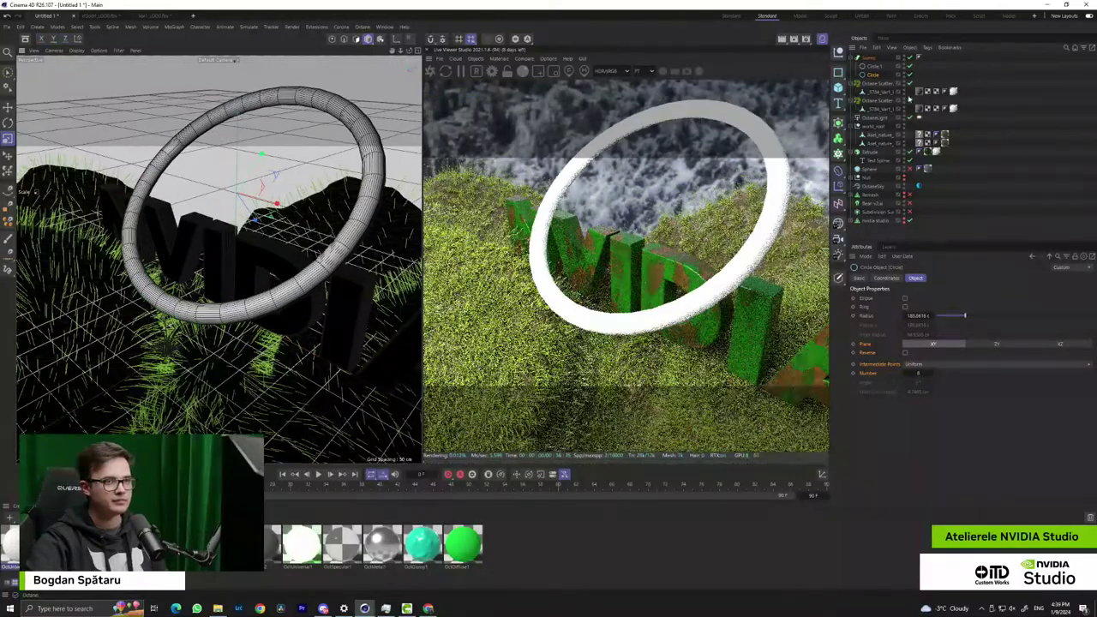
{"action": "key", "text": "ctrl+z"}
{"action": "left_click_drag", "start_coordinate": [347, 189], "coordinate": [351, 144], "text": "alt"}
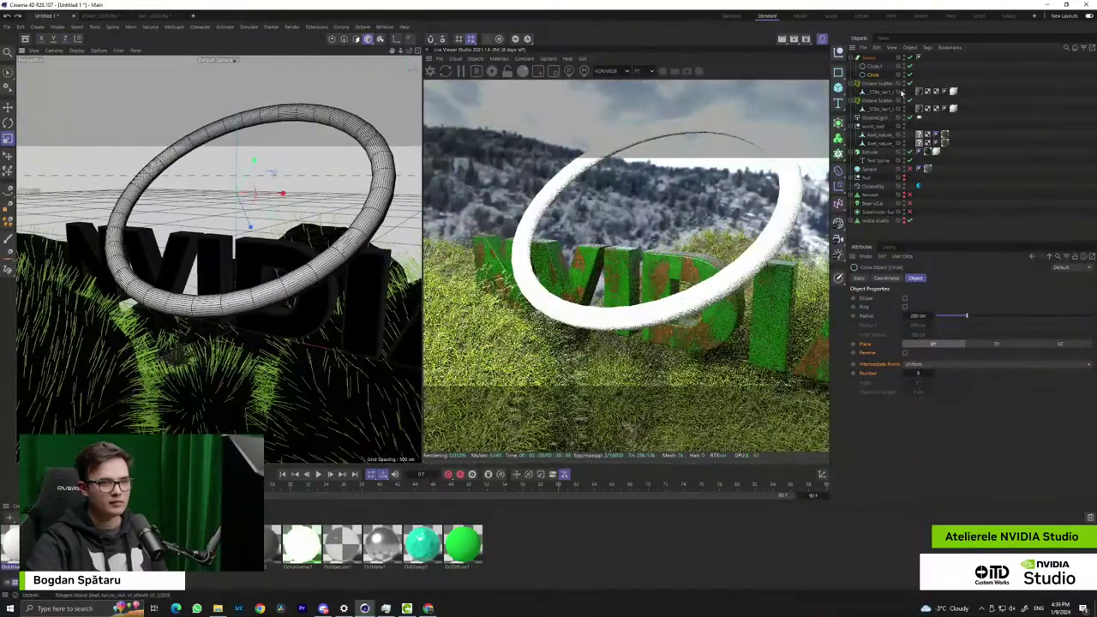
Set the large path circle's radius to 206 cm and increase its intermediate points for a smoother ring
{"action": "left_click", "coordinate": [867, 57]}
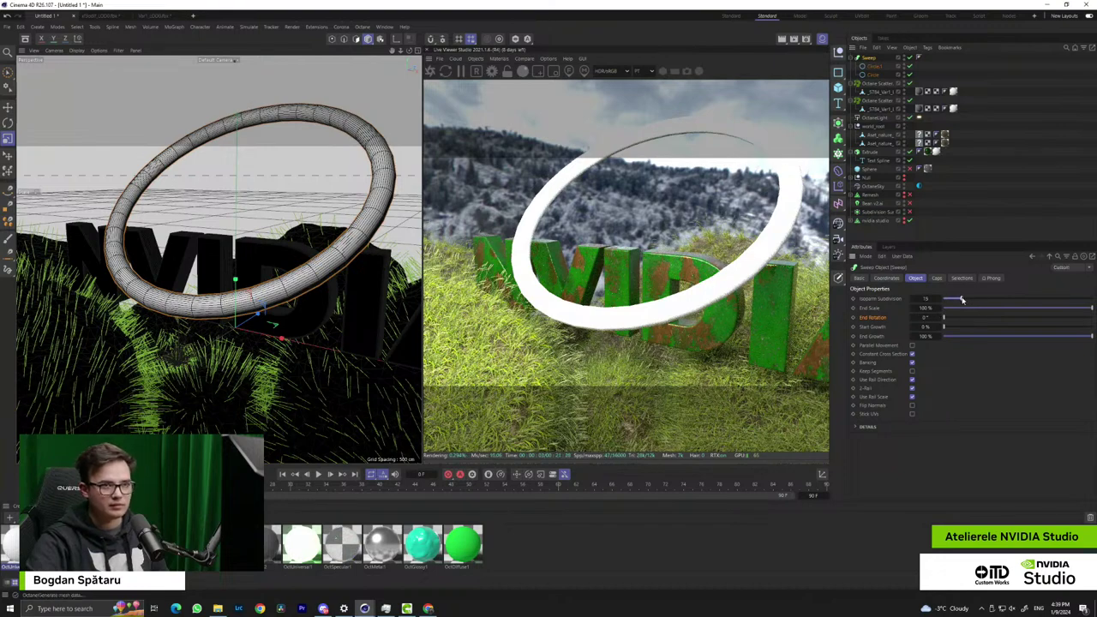
{"action": "left_click", "coordinate": [871, 68]}
{"action": "left_click_drag", "start_coordinate": [967, 316], "coordinate": [970, 318]}
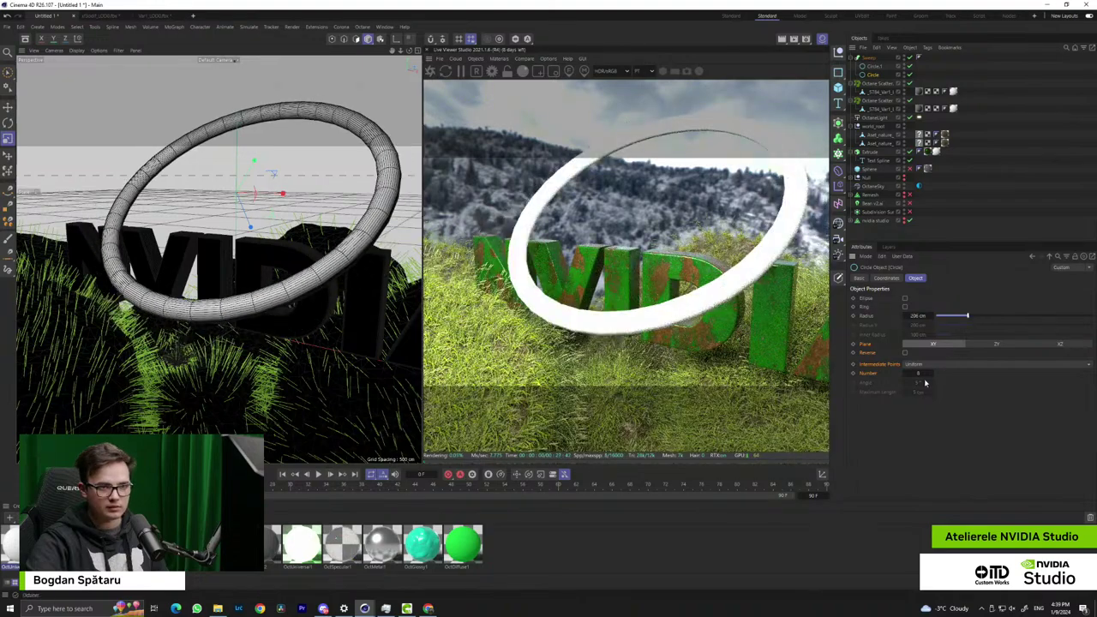
{"action": "left_click_drag", "start_coordinate": [931, 374], "coordinate": [931, 348]}
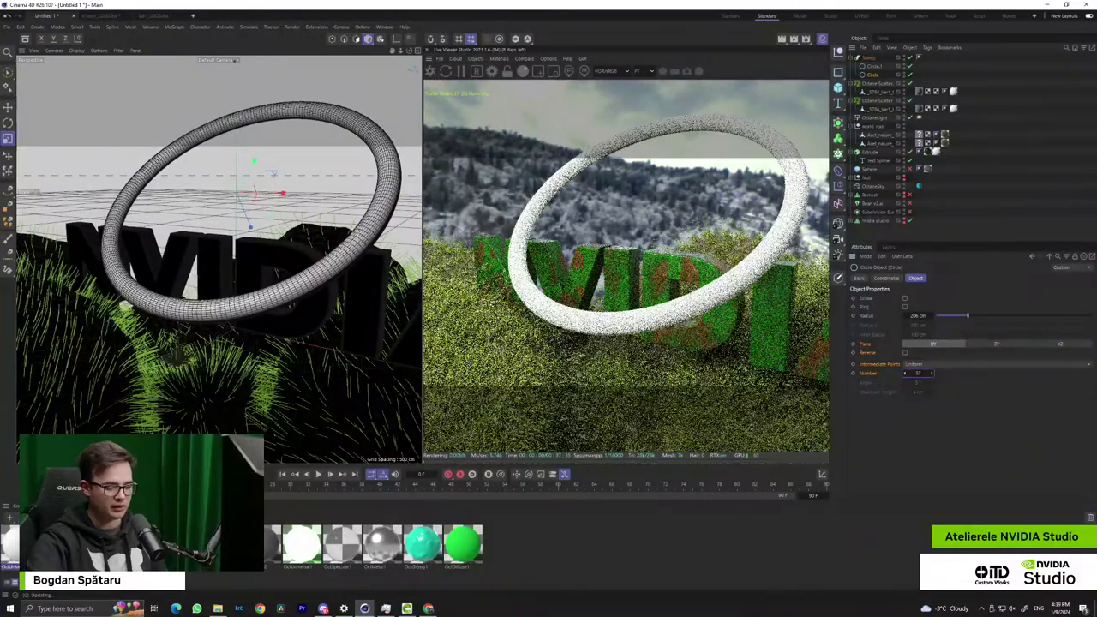
Apply the glowing white universal material to the ring Sweep
{"action": "left_click_drag", "start_coordinate": [300, 272], "coordinate": [383, 264], "text": "alt"}
{"action": "right_click_drag", "start_coordinate": [383, 264], "coordinate": [396, 262], "text": "alt"}
{"action": "left_click_drag", "start_coordinate": [299, 552], "coordinate": [360, 279]}
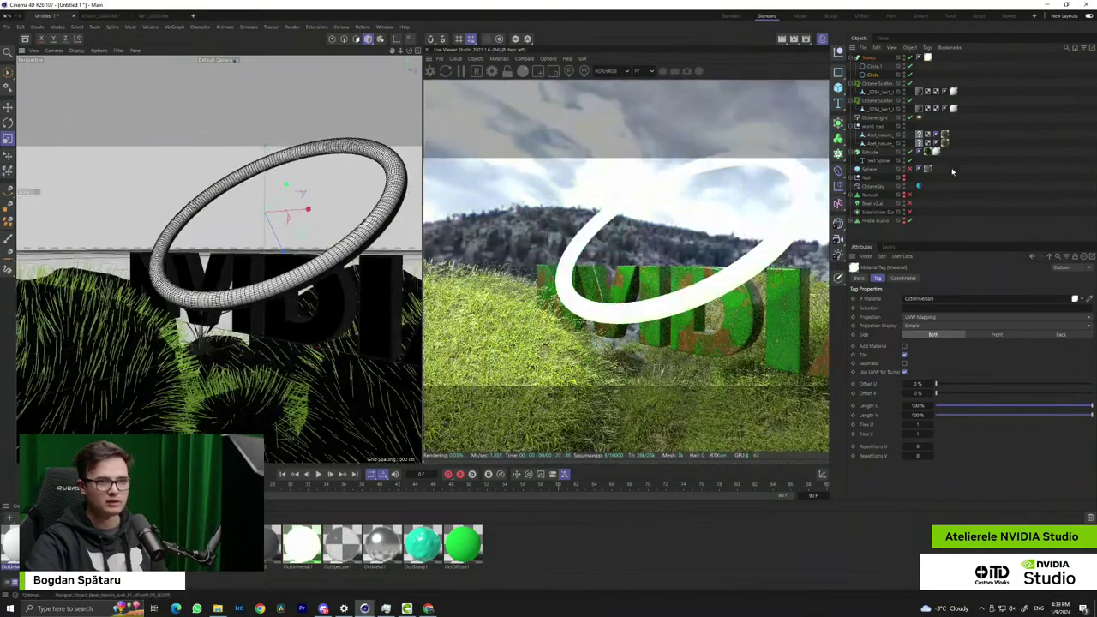
Disable the Octane light and set the Octane sky's environment power to about 0.84
{"action": "left_click", "coordinate": [919, 186]}
{"action": "left_click_drag", "start_coordinate": [932, 354], "coordinate": [921, 353]}
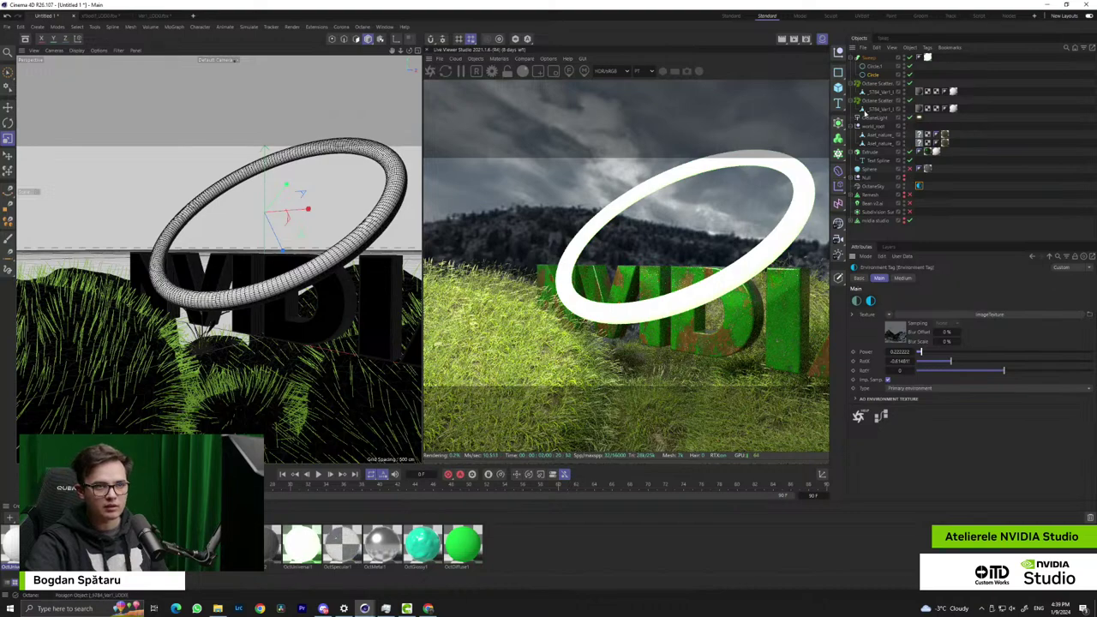
{"action": "left_click", "coordinate": [910, 119]}
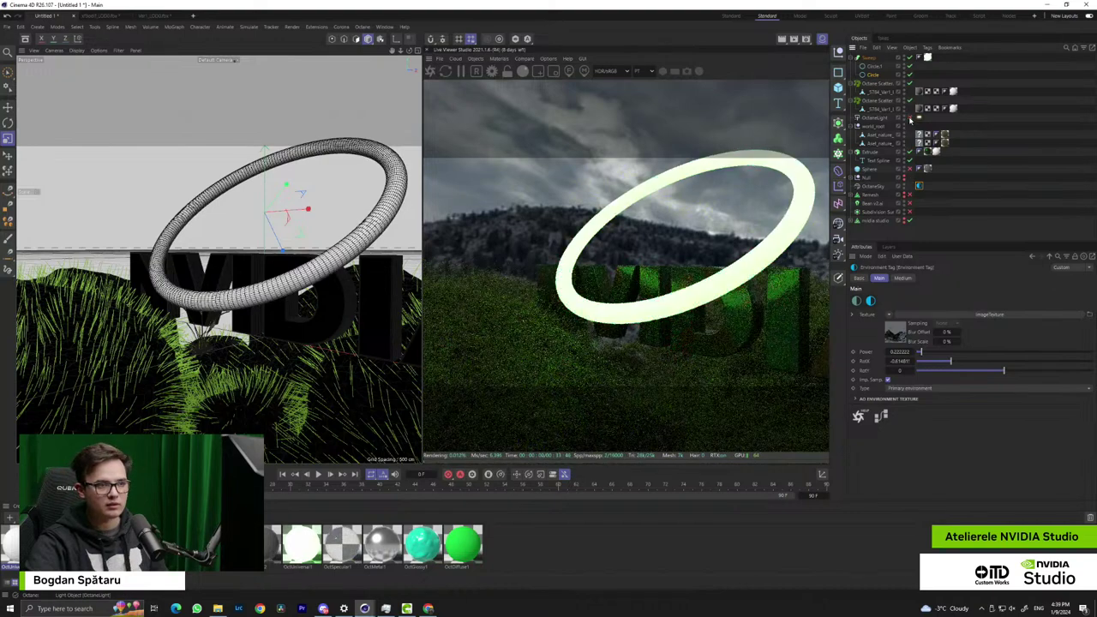
{"action": "left_click", "coordinate": [935, 352]}
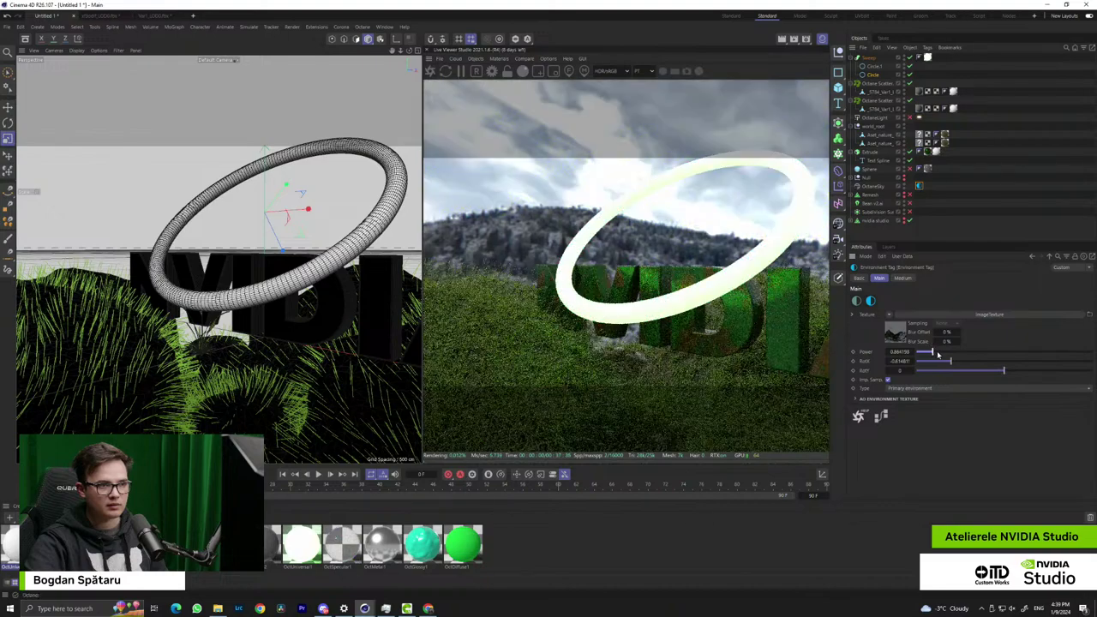
{"action": "left_click_drag", "start_coordinate": [938, 353], "coordinate": [933, 353]}
Frame the ring and NVIDIA text from farther back, add an Octane camera there and look through it
{"action": "left_click_drag", "start_coordinate": [365, 311], "coordinate": [324, 330], "text": "alt"}
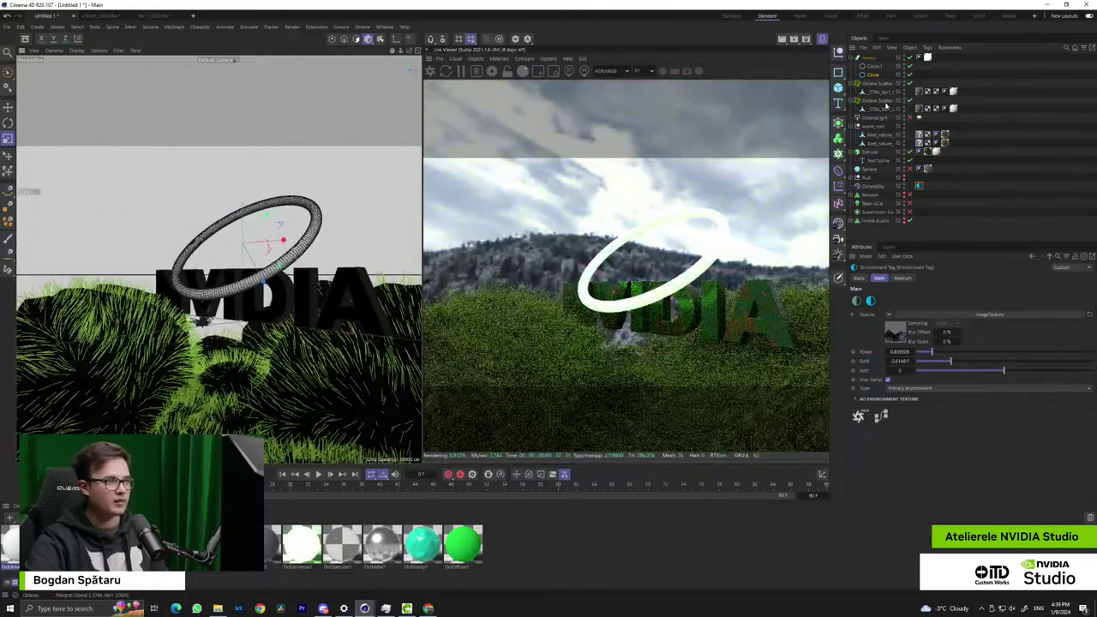
{"action": "left_click", "coordinate": [477, 58]}
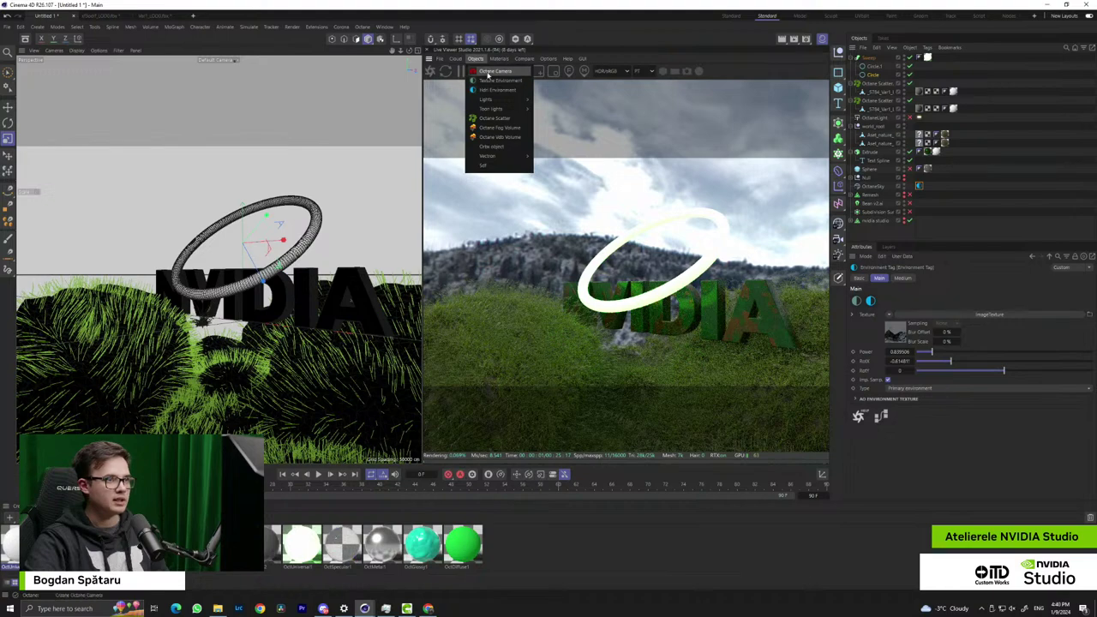
{"action": "left_click", "coordinate": [492, 71]}
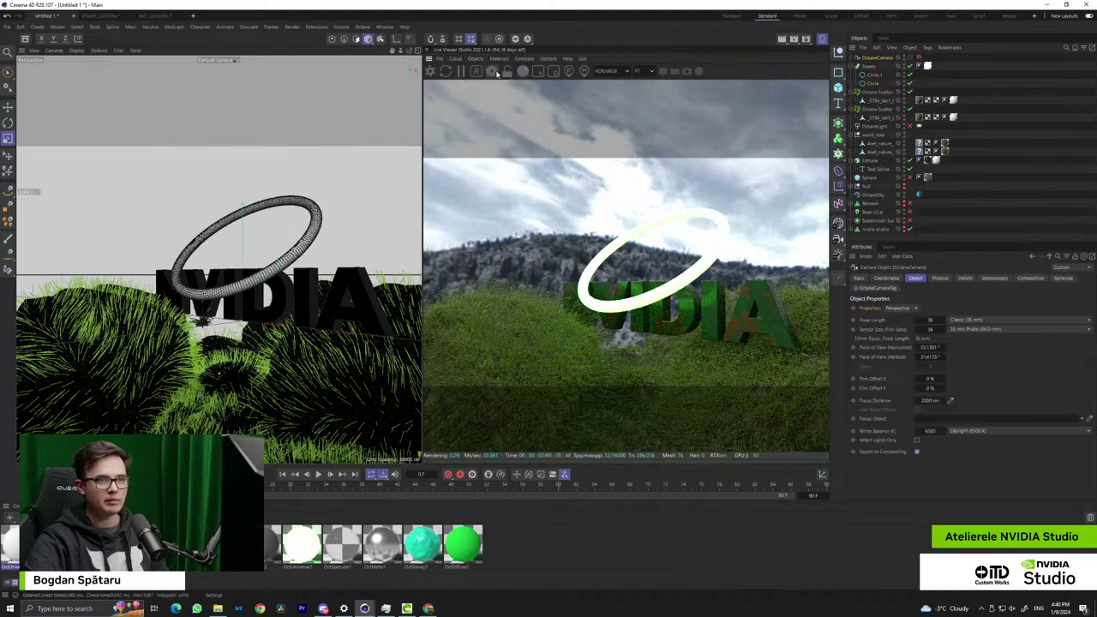
{"action": "left_click", "coordinate": [910, 60]}
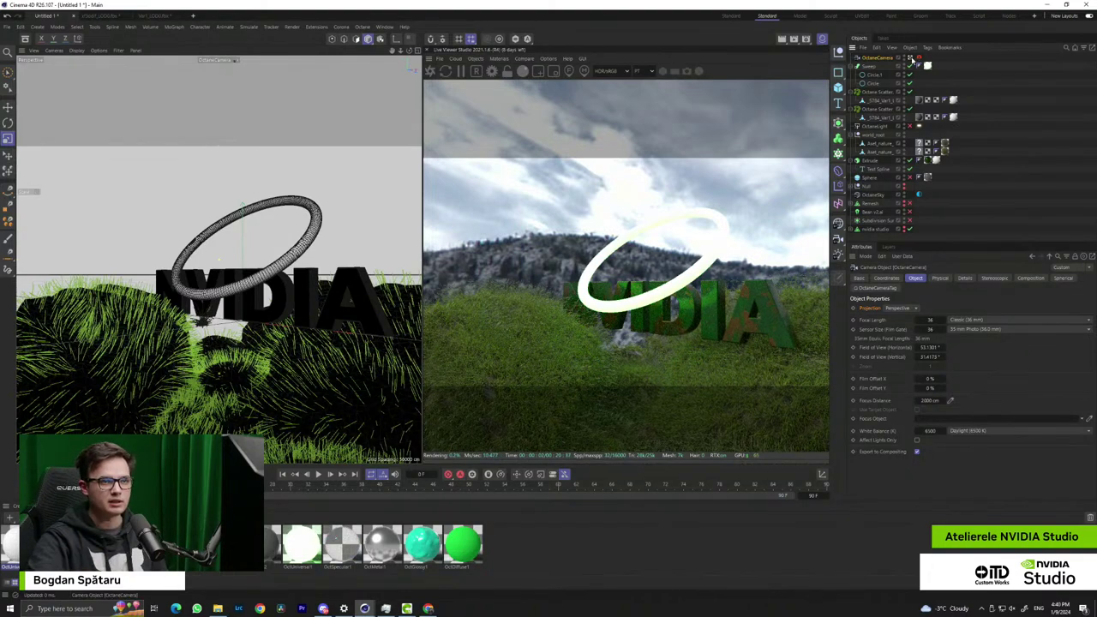
Leave the Octane camera, examine its placement and the whole scene from outside, and return to the camera's view
{"action": "left_click", "coordinate": [919, 64]}
{"action": "left_click_drag", "start_coordinate": [336, 252], "coordinate": [247, 275], "text": "alt"}
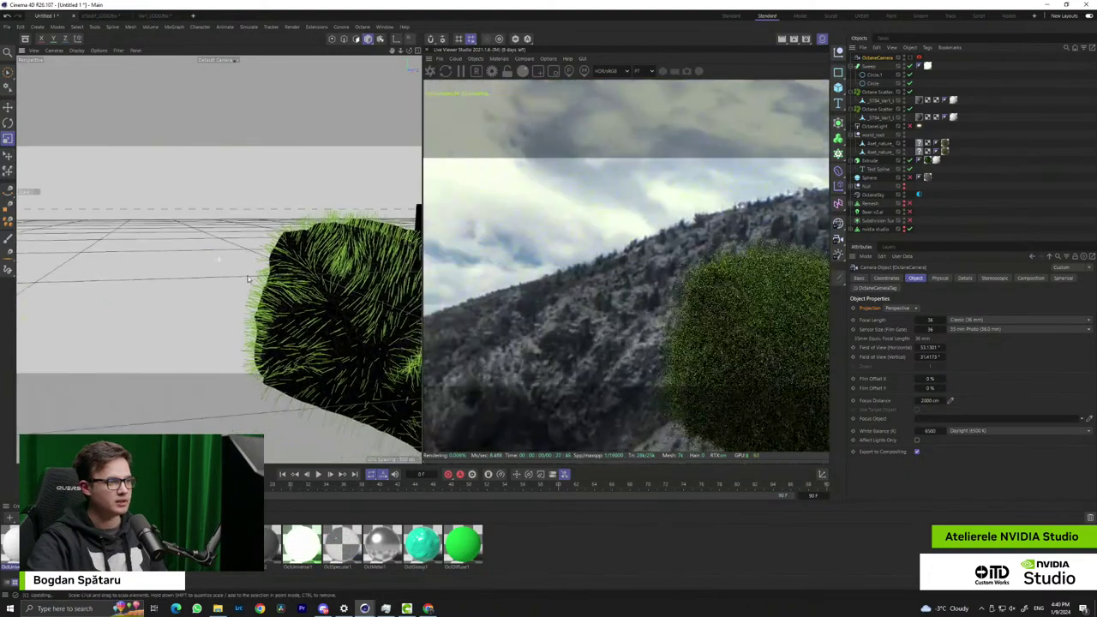
{"action": "scroll", "coordinate": [256, 334], "scroll_direction": "up", "scroll_amount": 2}
{"action": "right_click_drag", "start_coordinate": [256, 334], "coordinate": [35, 321], "text": "alt"}
{"action": "left_click_drag", "start_coordinate": [162, 257], "coordinate": [120, 276], "text": "alt"}
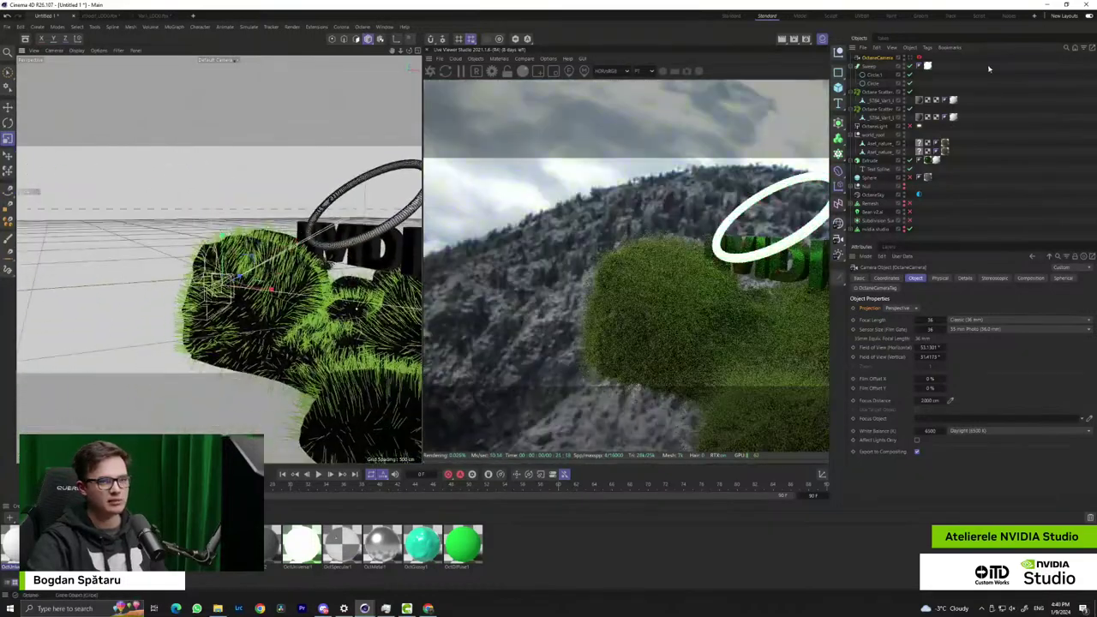
{"action": "left_click_drag", "start_coordinate": [248, 214], "coordinate": [240, 243], "text": "alt"}
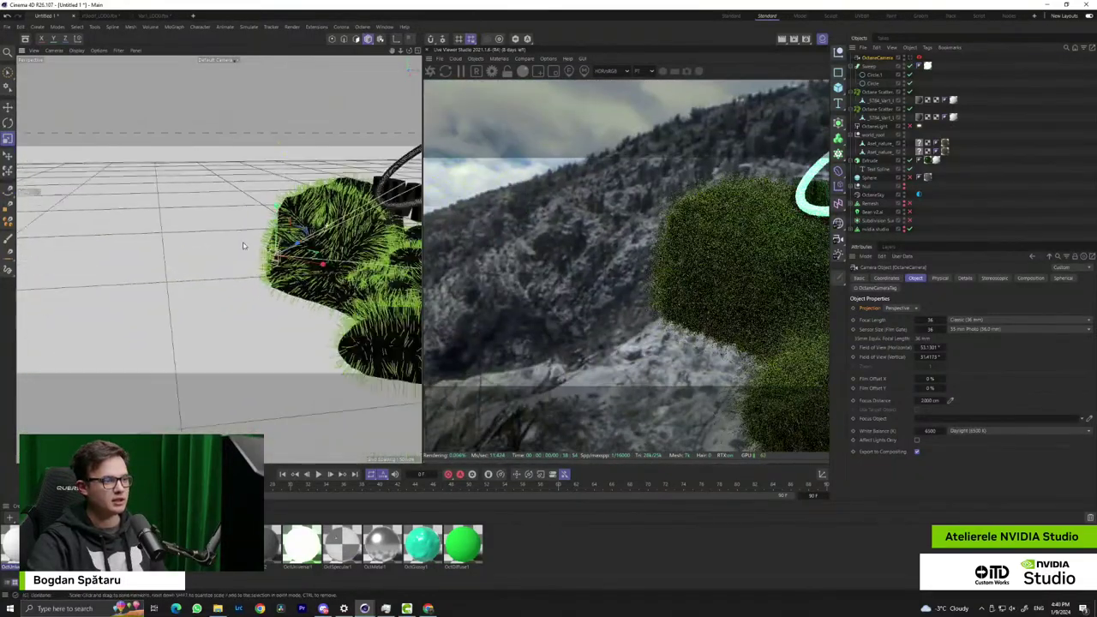
{"action": "scroll", "coordinate": [229, 215], "scroll_direction": "down", "scroll_amount": 5}
{"action": "left_click_drag", "start_coordinate": [298, 205], "coordinate": [282, 305], "text": "alt"}
{"action": "middle_click_drag", "start_coordinate": [282, 305], "coordinate": [266, 322], "text": "alt"}
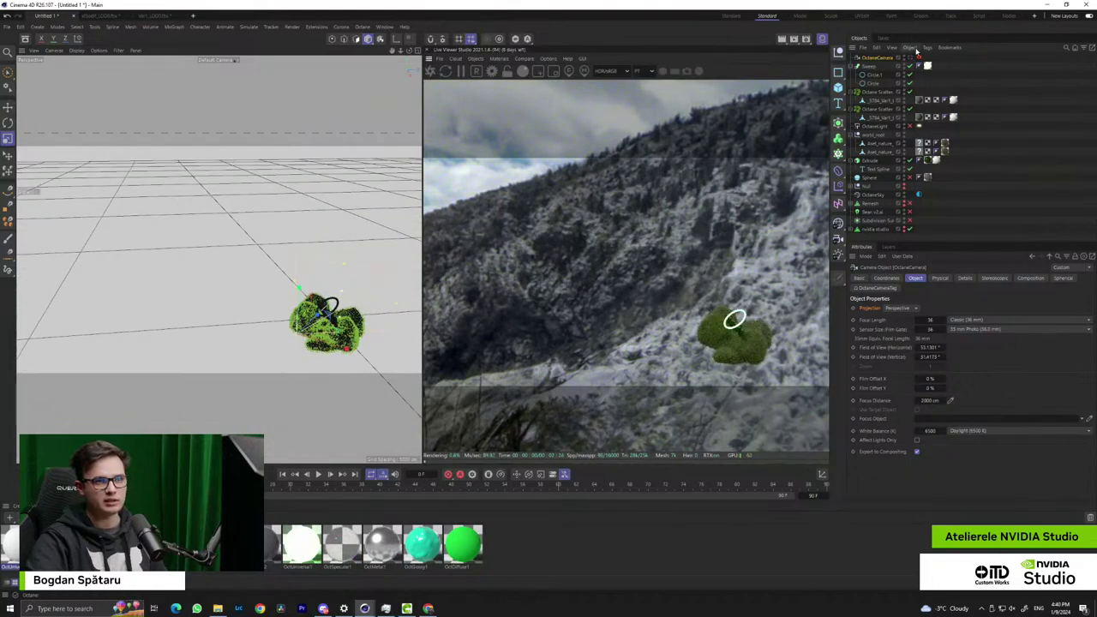
{"action": "left_click", "coordinate": [911, 58]}
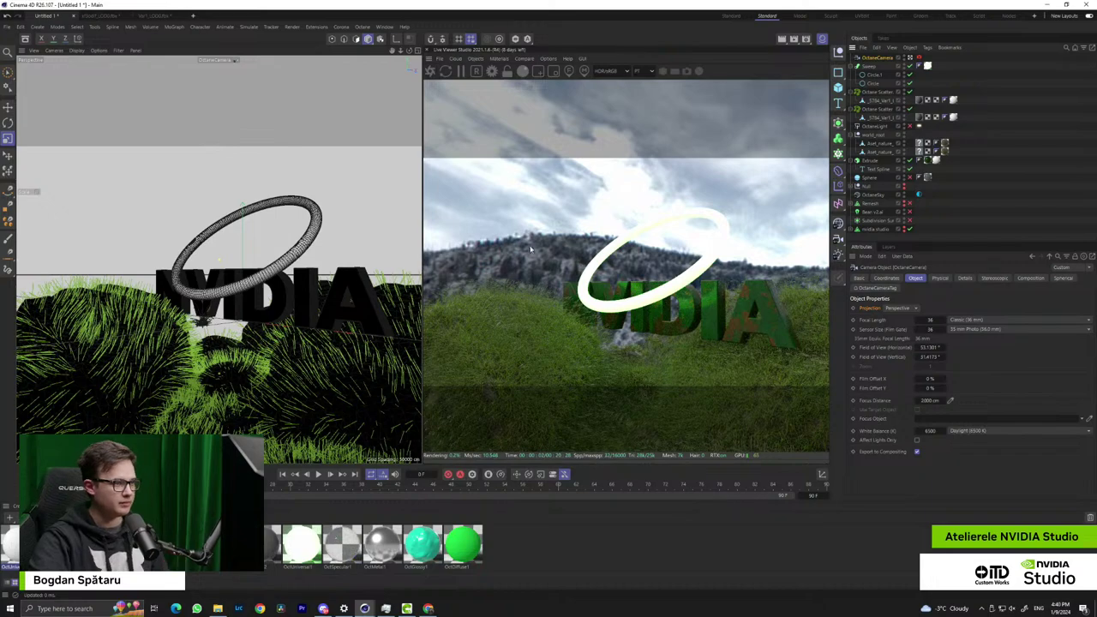
Reframe the Octane camera's view so the ring and NVIDIA text stand just above the grassy hills
{"action": "left_click_drag", "start_coordinate": [284, 305], "coordinate": [241, 288], "text": "alt"}
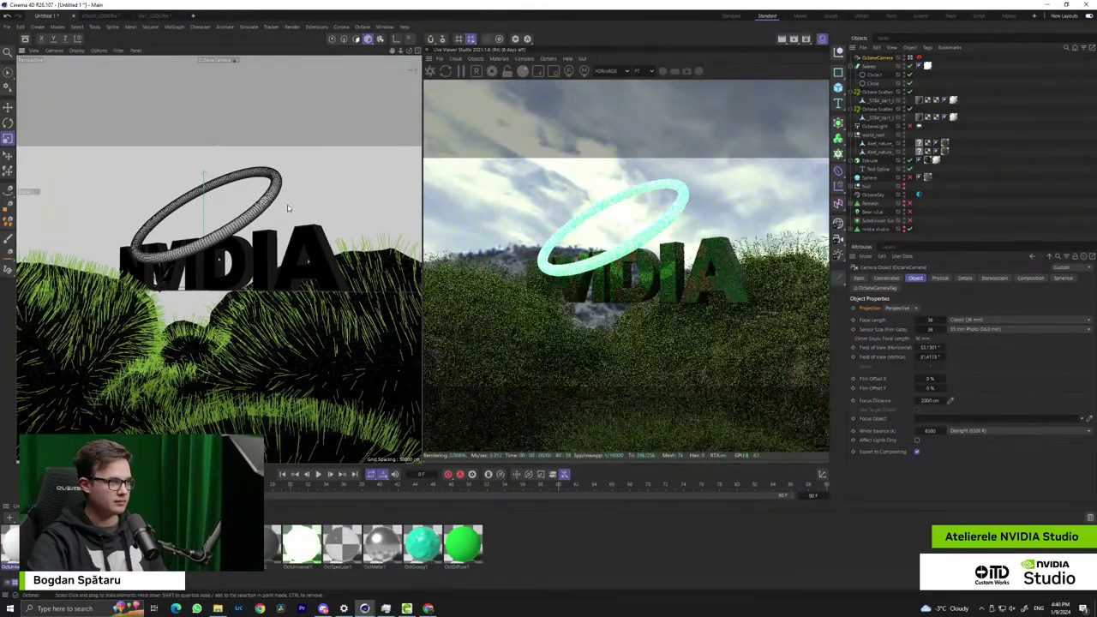
{"action": "left_click_drag", "start_coordinate": [400, 51], "coordinate": [401, 51]}
{"action": "left_click_drag", "start_coordinate": [253, 270], "coordinate": [192, 294], "text": "alt"}
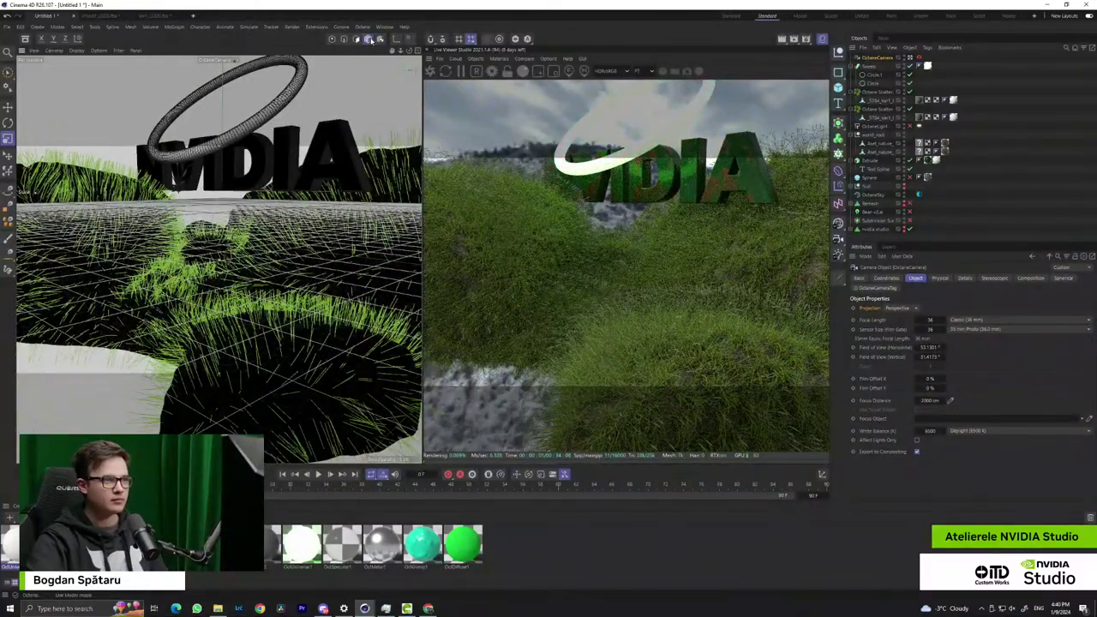
{"action": "left_click", "coordinate": [889, 59]}
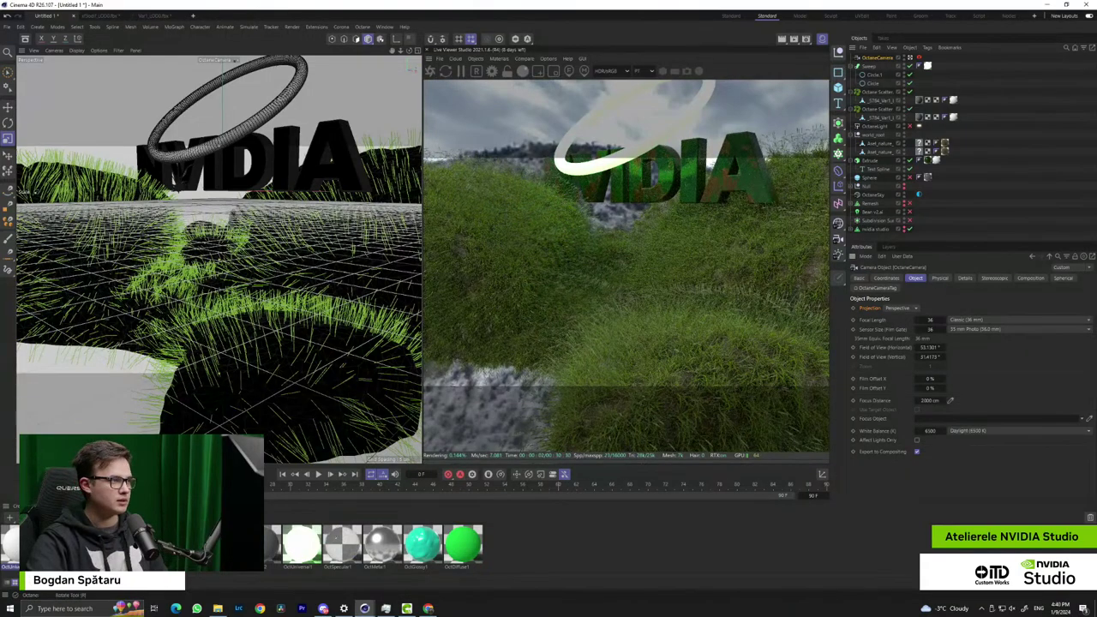
{"action": "left_click", "coordinate": [9, 107]}
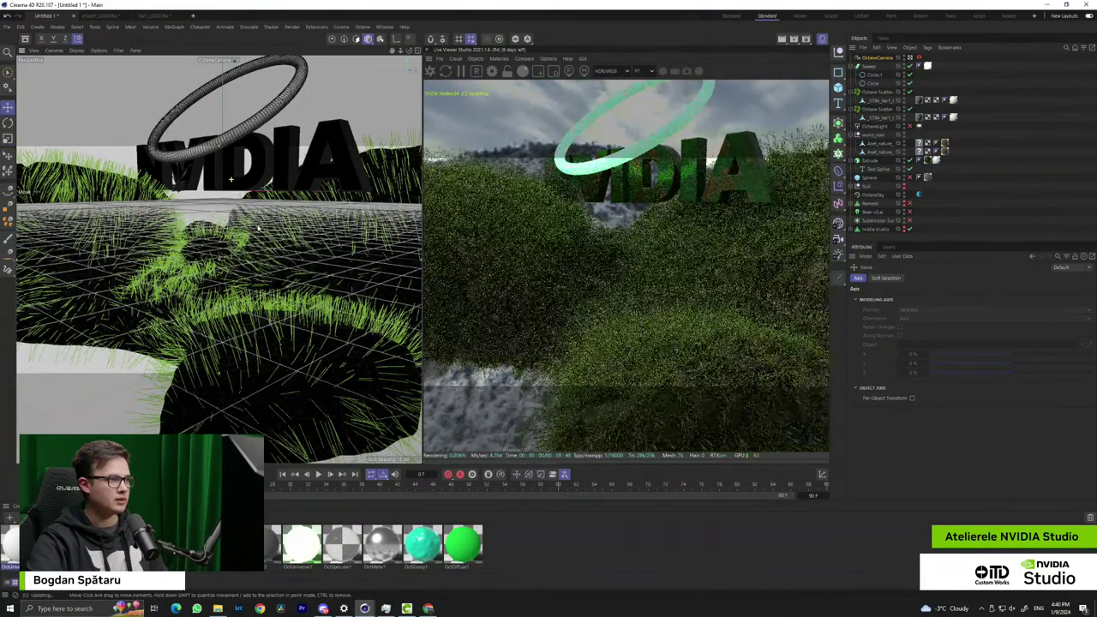
{"action": "left_click_drag", "start_coordinate": [276, 196], "coordinate": [277, 261], "text": "alt"}
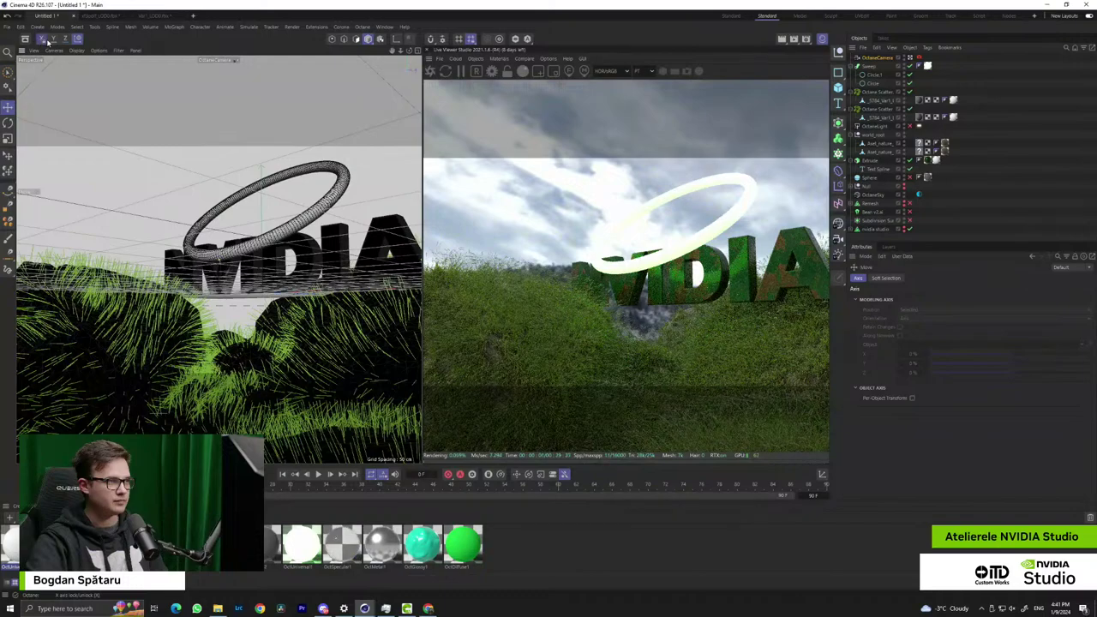
{"action": "left_click_drag", "start_coordinate": [273, 276], "coordinate": [251, 306], "text": "alt"}
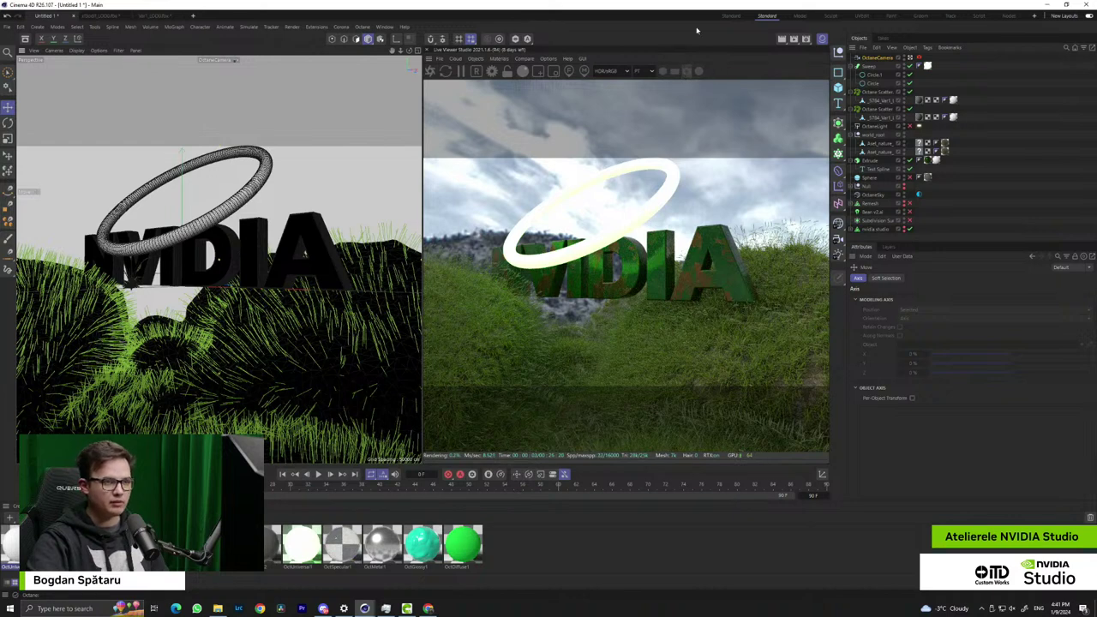
Leave the Octane camera's view and frame the ring and grass-covered rocks from outside
{"action": "left_click", "coordinate": [911, 59]}
{"action": "scroll", "coordinate": [381, 315], "scroll_direction": "down", "scroll_amount": 8}
{"action": "left_click_drag", "start_coordinate": [368, 310], "coordinate": [337, 344], "text": "alt"}
{"action": "middle_click_drag", "start_coordinate": [329, 322], "coordinate": [242, 281], "text": "alt"}
{"action": "scroll", "coordinate": [242, 281], "scroll_direction": "up", "scroll_amount": 8}
{"action": "scroll", "coordinate": [257, 291], "scroll_direction": "down", "scroll_amount": 2}
{"action": "left_click_drag", "start_coordinate": [317, 334], "coordinate": [240, 288], "text": "alt"}
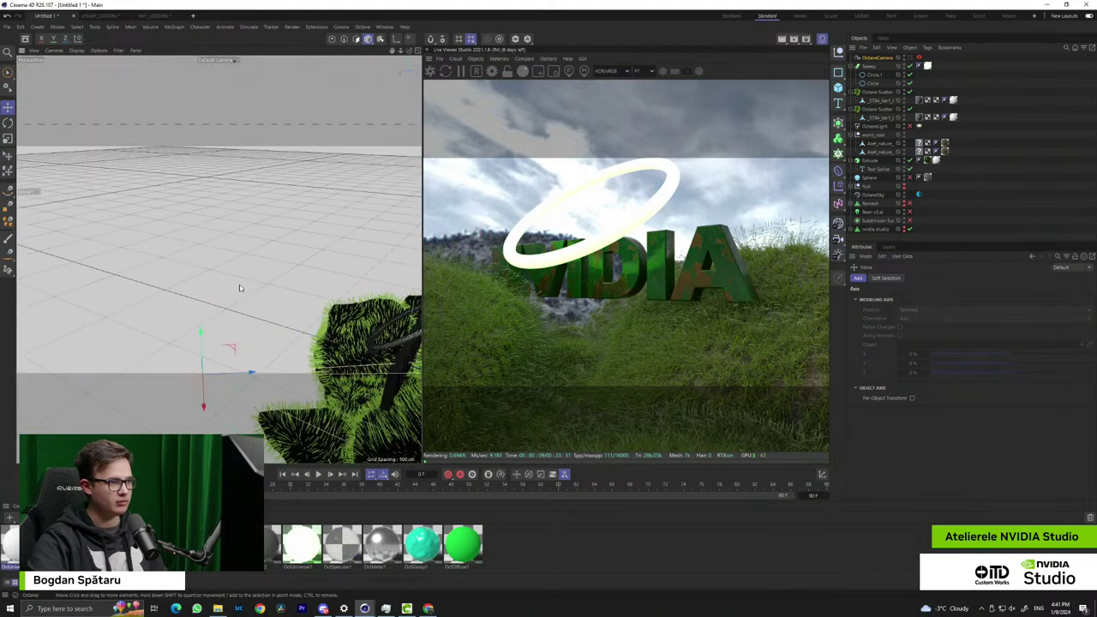
{"action": "middle_click_drag", "start_coordinate": [239, 288], "coordinate": [102, 214], "text": "alt"}
{"action": "left_click_drag", "start_coordinate": [128, 209], "coordinate": [169, 224], "text": "alt"}
{"action": "scroll", "coordinate": [169, 221], "scroll_direction": "down", "scroll_amount": 3}
Select the ring Sweep and shift it sideways relative to the NVIDIA text
{"action": "left_click", "coordinate": [169, 219]}
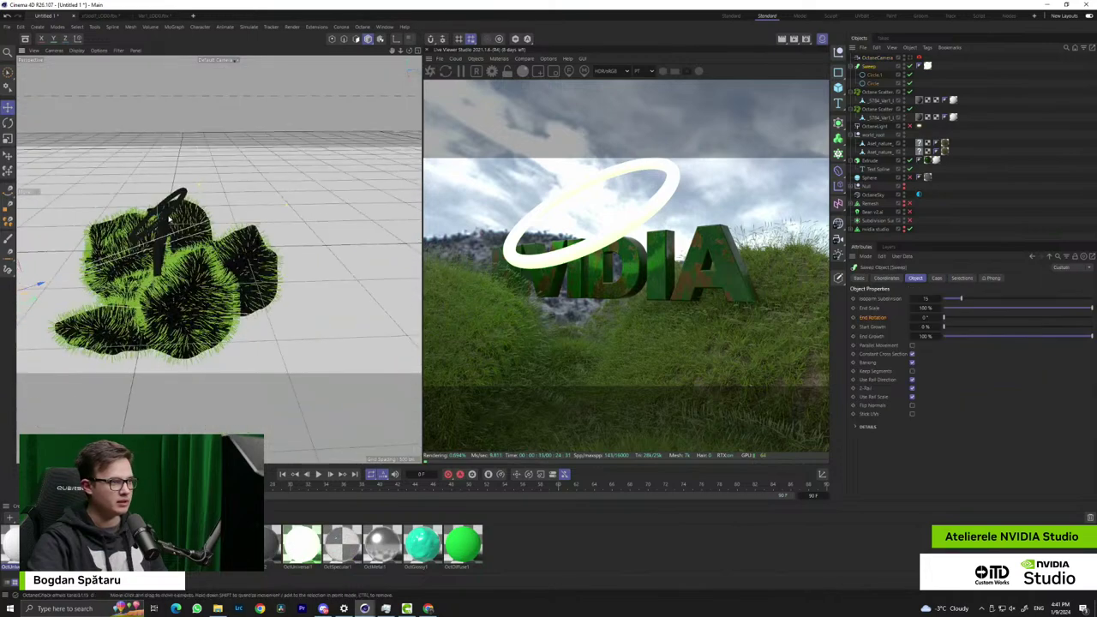
{"action": "middle_click_drag", "start_coordinate": [169, 220], "coordinate": [217, 281], "text": "alt"}
{"action": "scroll", "coordinate": [216, 283], "scroll_direction": "up", "scroll_amount": 3}
{"action": "left_click_drag", "start_coordinate": [229, 324], "coordinate": [265, 320]}
{"action": "left_click_drag", "start_coordinate": [242, 276], "coordinate": [300, 290]}
{"action": "left_click_drag", "start_coordinate": [195, 238], "coordinate": [196, 265]}
{"action": "left_click_drag", "start_coordinate": [267, 336], "coordinate": [236, 293], "text": "alt"}
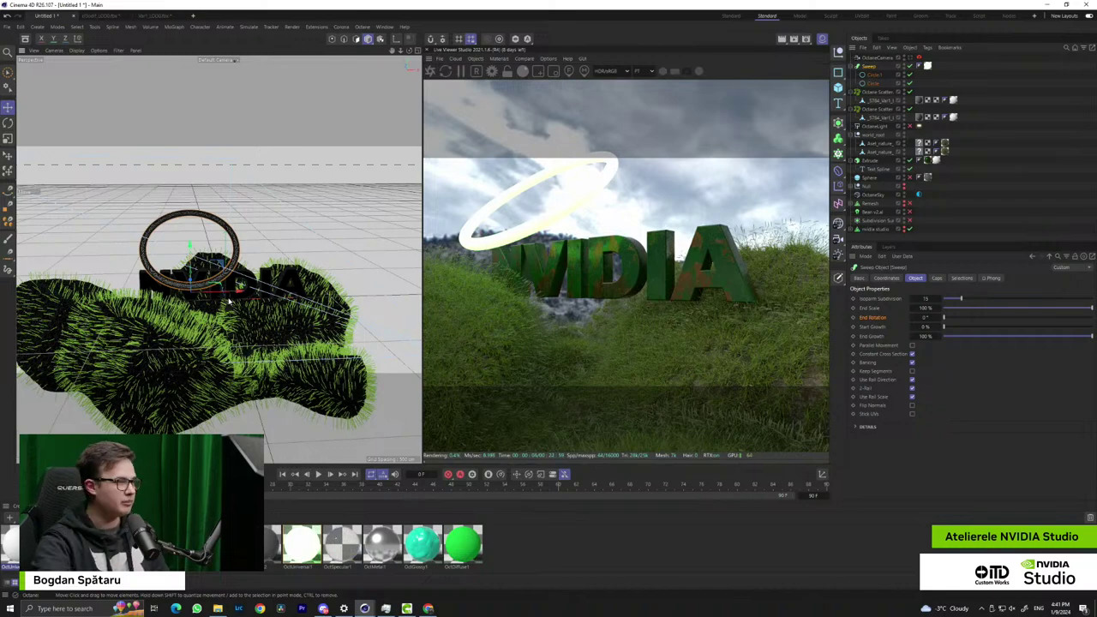
{"action": "left_click_drag", "start_coordinate": [231, 294], "coordinate": [613, 265], "text": "alt"}
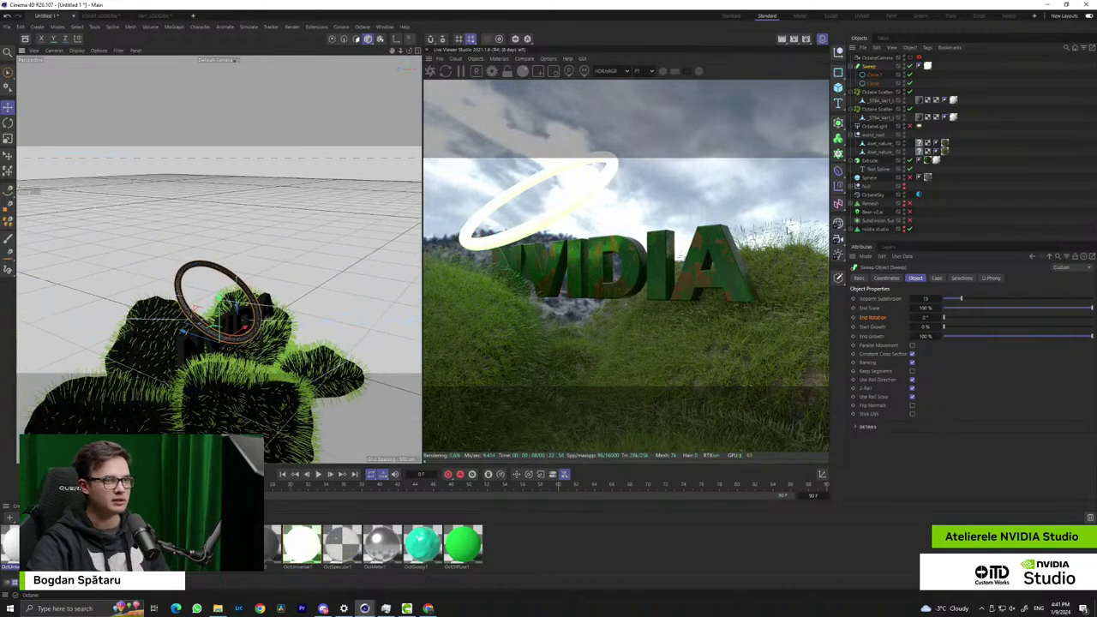
Set the pitch rotation of both circle splines inside the Sweep to 0°
{"action": "left_click", "coordinate": [875, 90]}
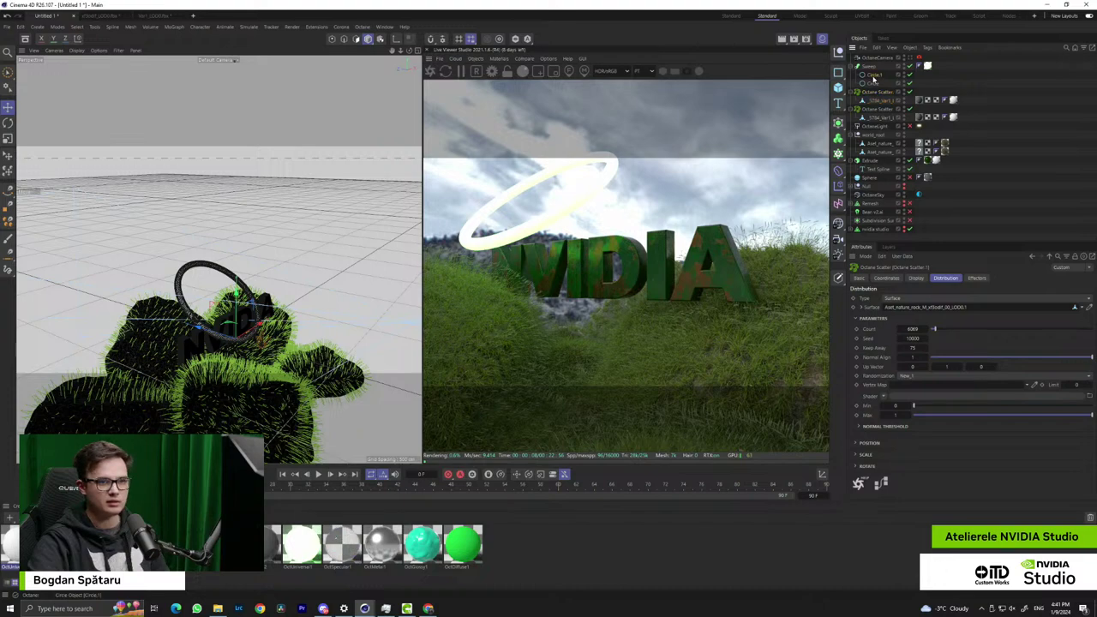
{"action": "left_click", "coordinate": [873, 76]}
{"action": "left_click", "coordinate": [886, 278]}
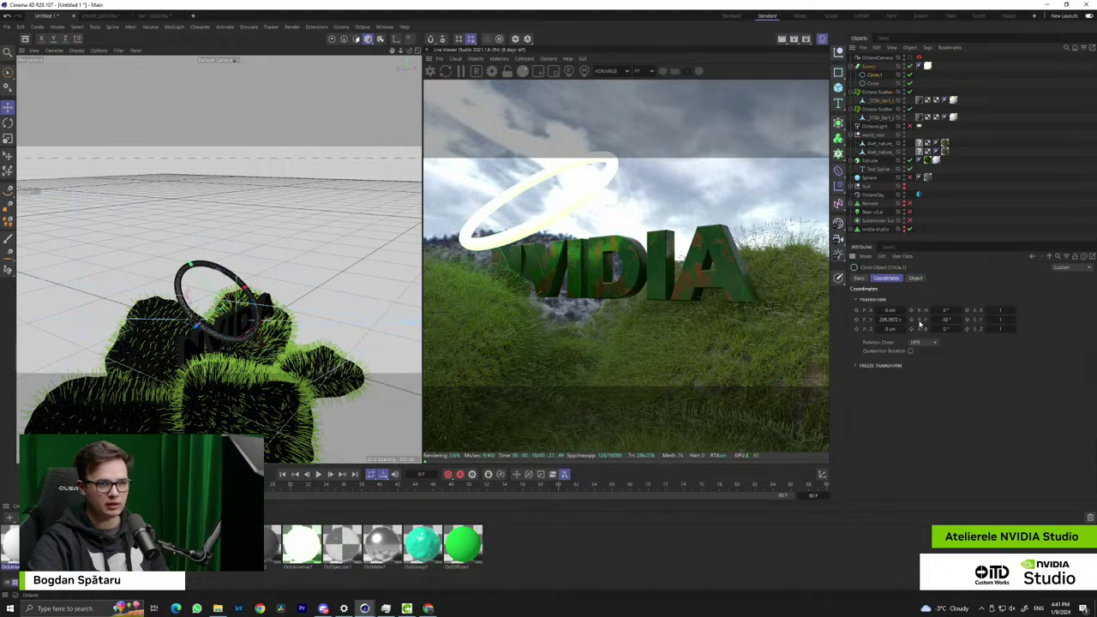
{"action": "left_click", "coordinate": [948, 319]}
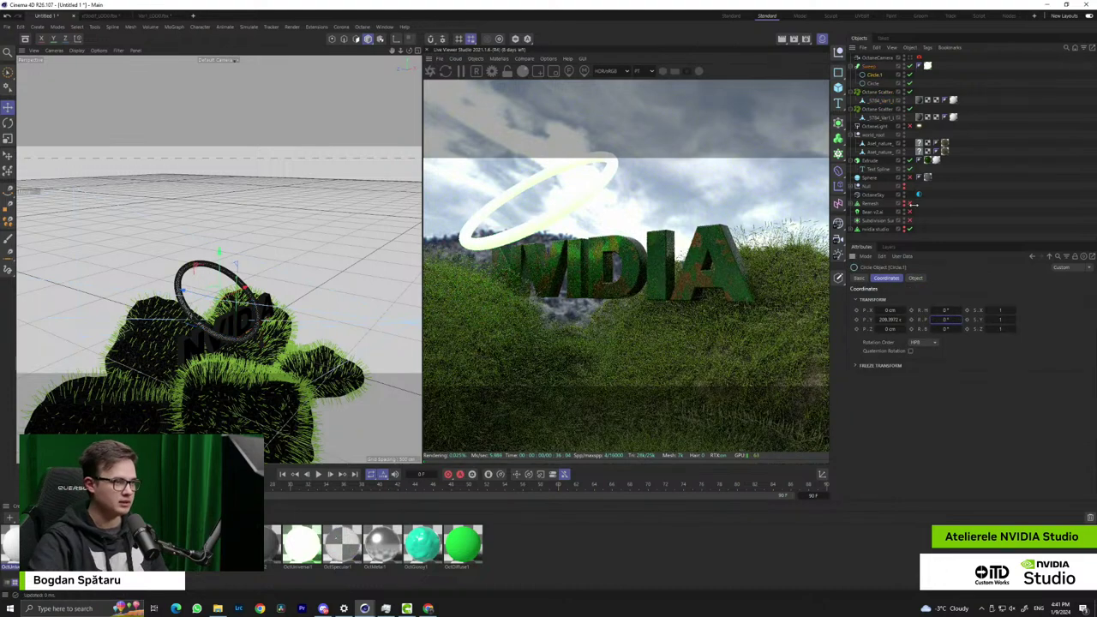
{"action": "left_click", "coordinate": [910, 74]}
{"action": "left_click", "coordinate": [910, 75]}
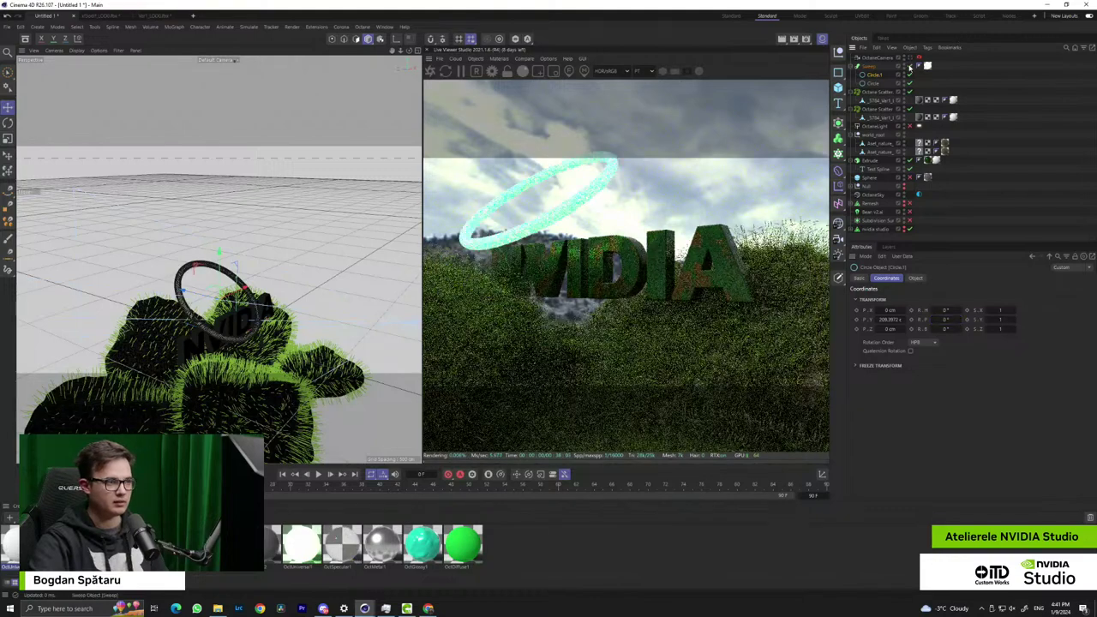
{"action": "left_click", "coordinate": [883, 83]}
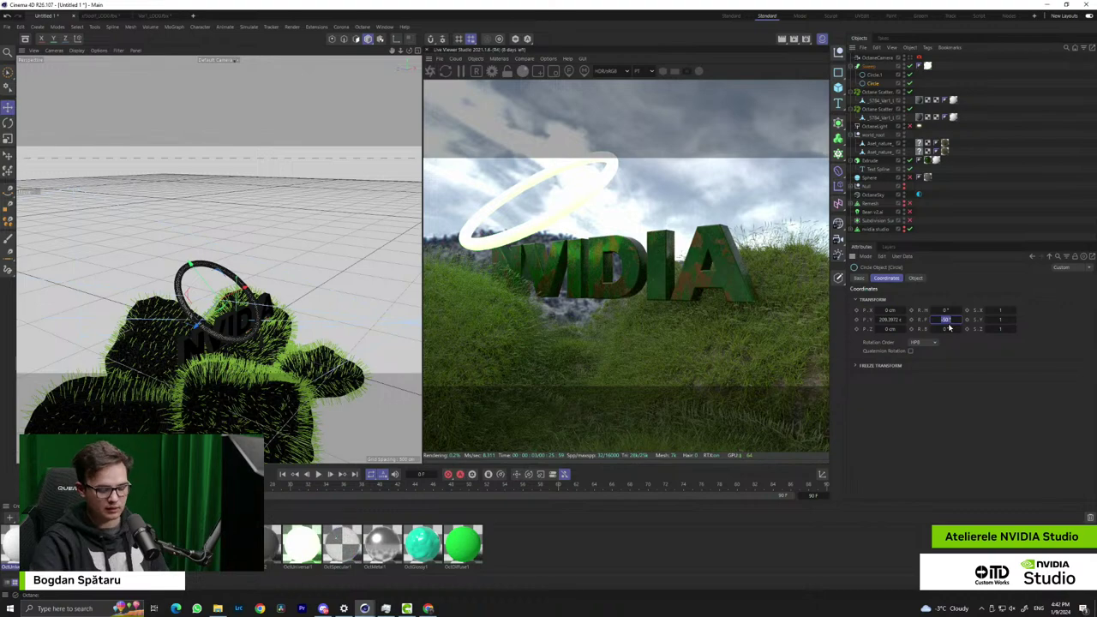
{"action": "type", "text": "0"}
{"action": "key", "text": "Return"}
Rotate and reposition the ring Sweep so it encircles the first letters of the NVIDIA text at a tilt
{"action": "left_click_drag", "start_coordinate": [257, 303], "coordinate": [53, 329], "text": "alt"}
{"action": "left_click", "coordinate": [869, 66]}
{"action": "scroll", "coordinate": [254, 287], "scroll_direction": "up", "scroll_amount": 4}
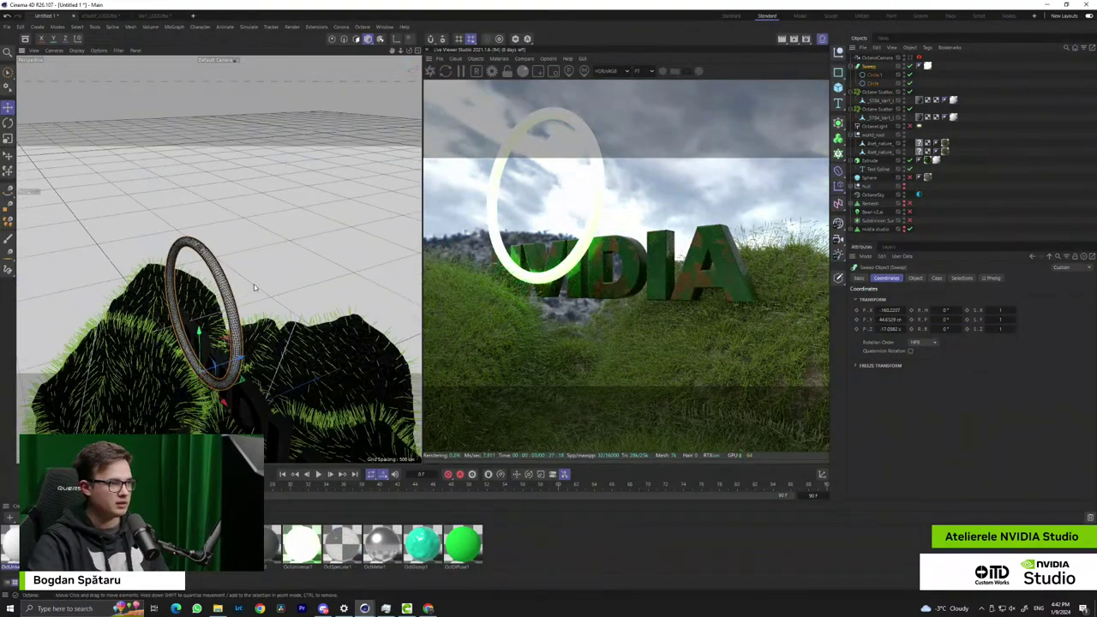
{"action": "left_click", "coordinate": [8, 124]}
{"action": "left_click_drag", "start_coordinate": [181, 374], "coordinate": [202, 357]}
{"action": "left_click_drag", "start_coordinate": [86, 224], "coordinate": [99, 148], "text": "alt"}
{"action": "left_click_drag", "start_coordinate": [225, 362], "coordinate": [262, 408]}
{"action": "key", "text": "r"}
{"action": "left_click_drag", "start_coordinate": [199, 396], "coordinate": [230, 307]}
{"action": "scroll", "coordinate": [152, 273], "scroll_direction": "up", "scroll_amount": 5}
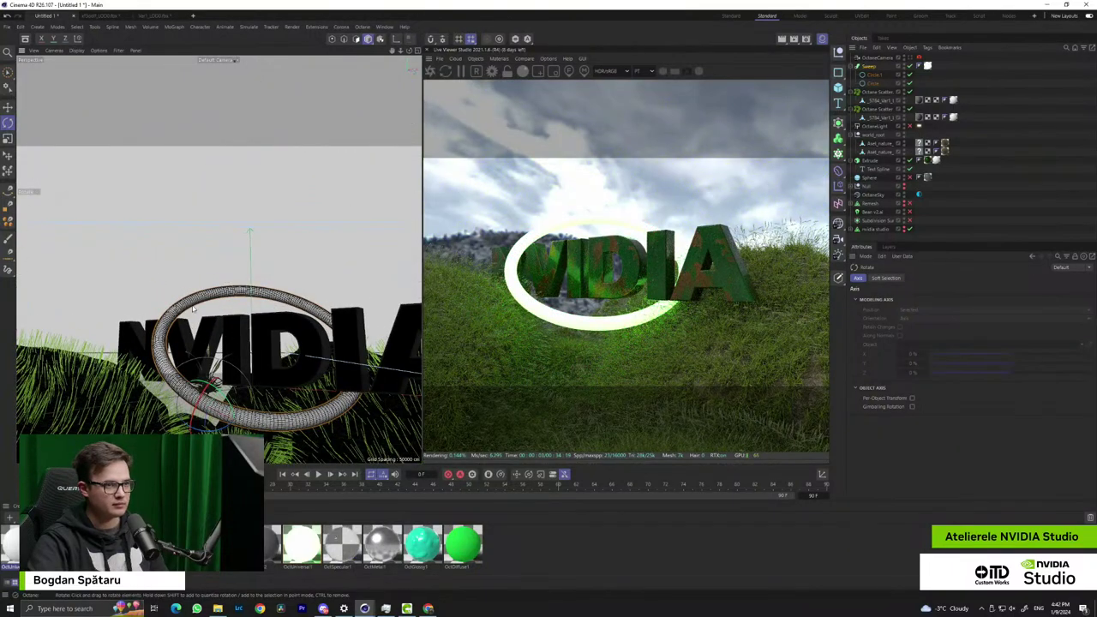
Rotate the Octane sky's environment texture to about -0.51 on RotX and -0.11 on RotY
{"action": "left_click_drag", "start_coordinate": [231, 302], "coordinate": [264, 345], "text": "alt"}
{"action": "middle_click_drag", "start_coordinate": [264, 345], "coordinate": [254, 304], "text": "alt"}
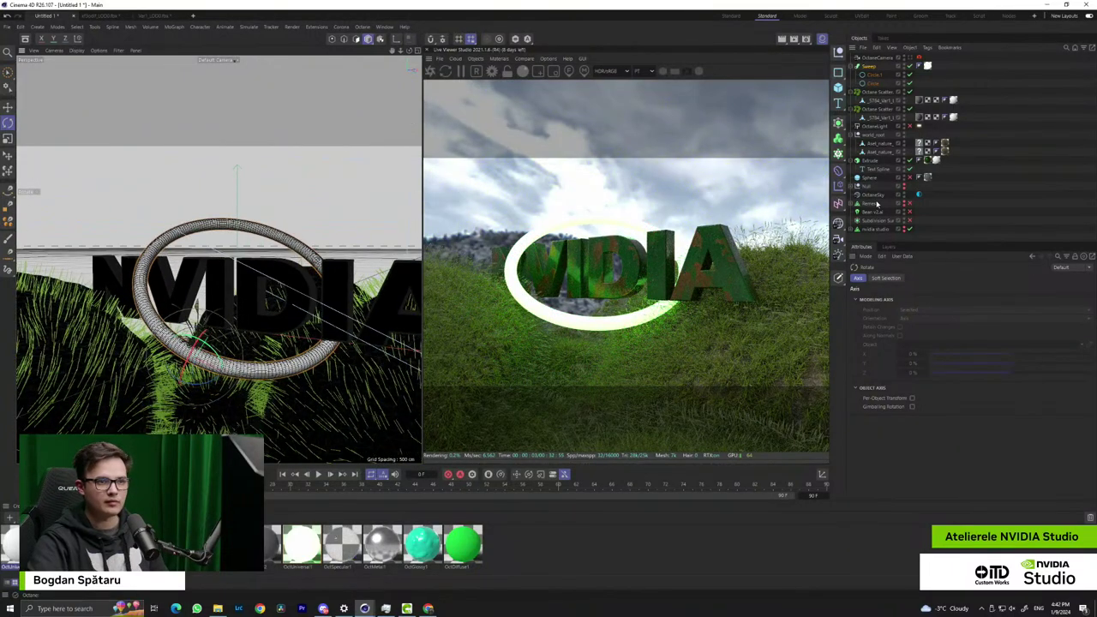
{"action": "left_click", "coordinate": [919, 195]}
{"action": "left_click_drag", "start_coordinate": [959, 364], "coordinate": [994, 370]}
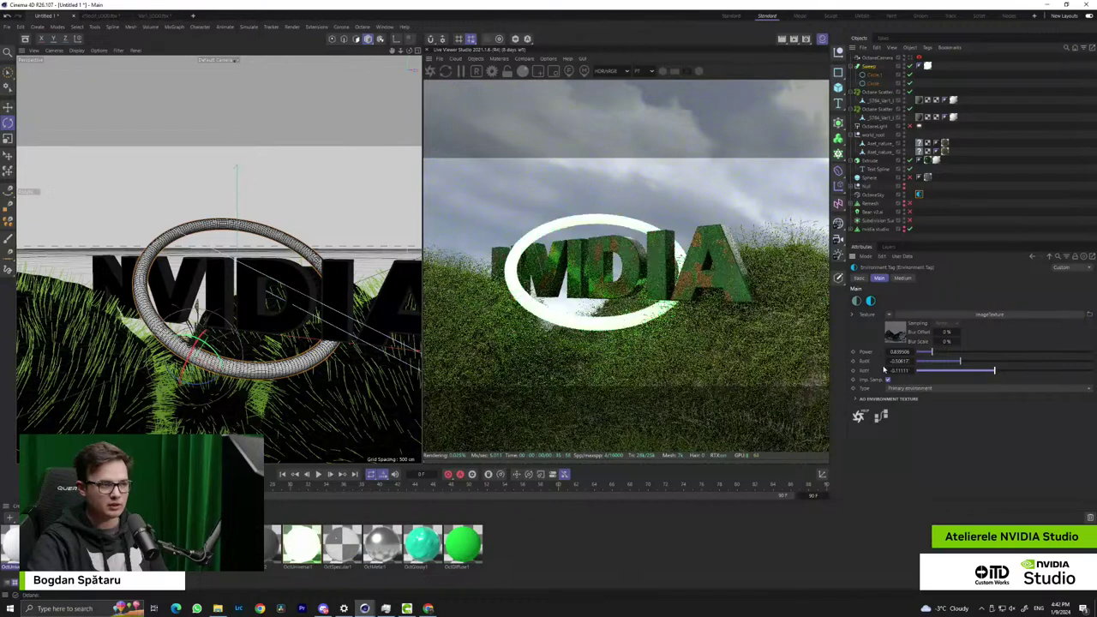
Look through the Octane camera again and reposition it slightly higher and farther back from the ringed text
{"action": "left_click", "coordinate": [874, 60]}
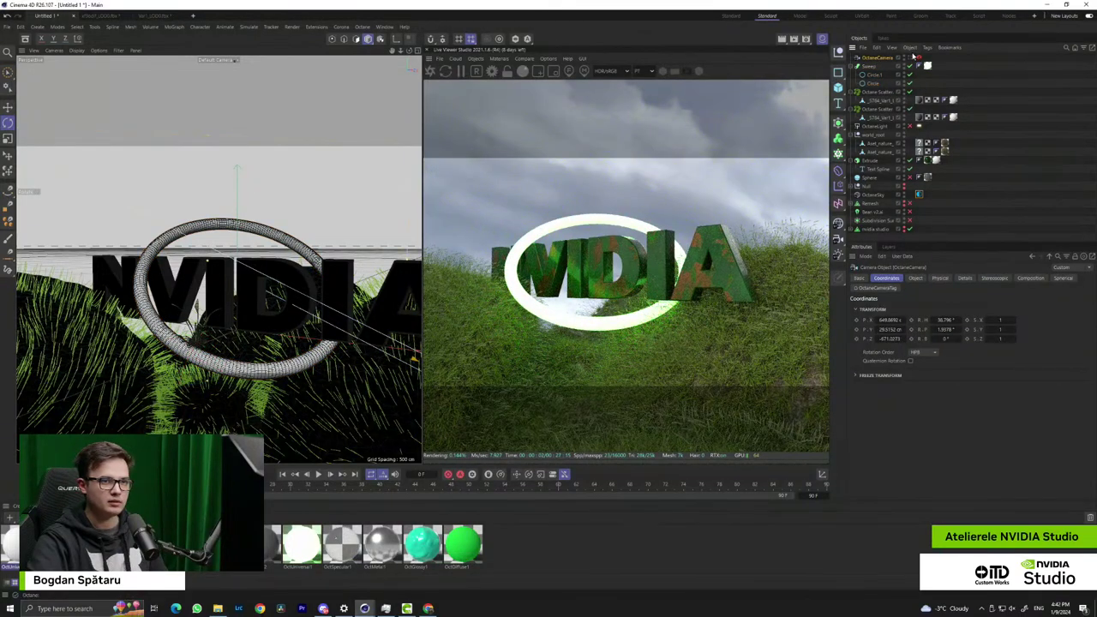
{"action": "left_click", "coordinate": [915, 57]}
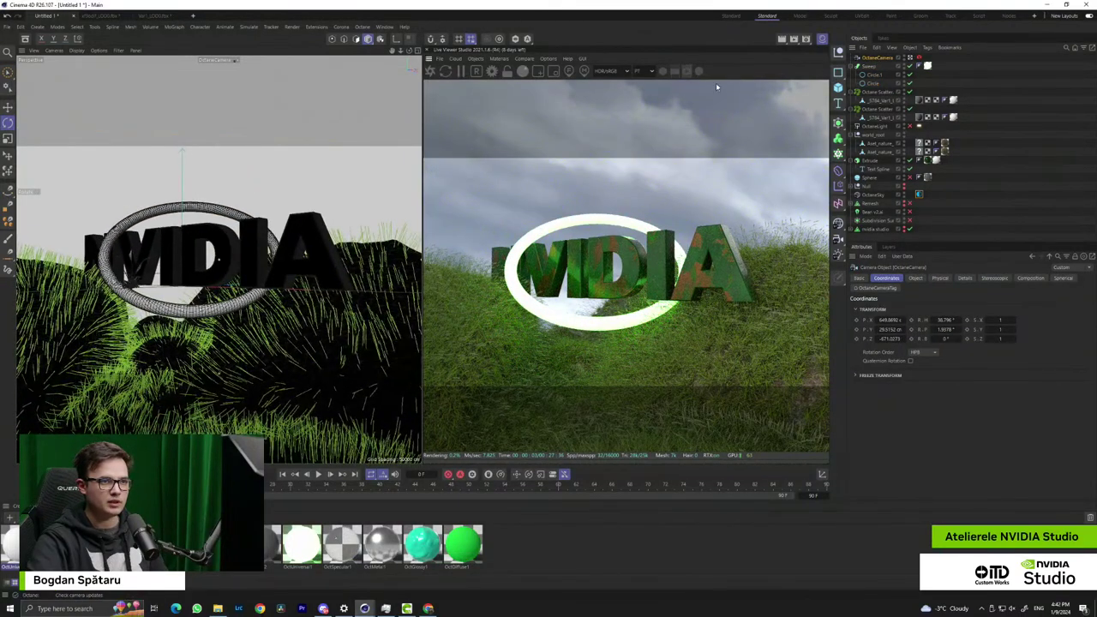
{"action": "left_click_drag", "start_coordinate": [238, 314], "coordinate": [260, 288], "text": "alt"}
{"action": "middle_click_drag", "start_coordinate": [261, 288], "coordinate": [261, 289], "text": "alt"}
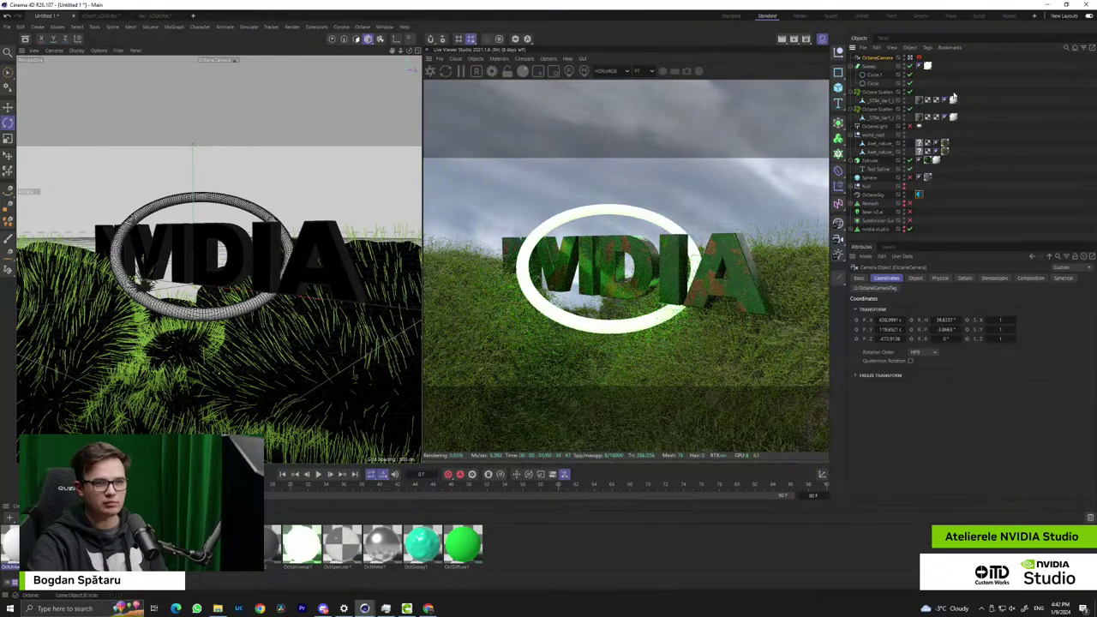
{"action": "mouse_move", "coordinate": [893, 329]}
{"action": "left_mouse_down"}
{"action": "mouse_move", "coordinate": [924, 338]}
{"action": "mouse_move", "coordinate": [897, 326]}
{"action": "left_mouse_up"}
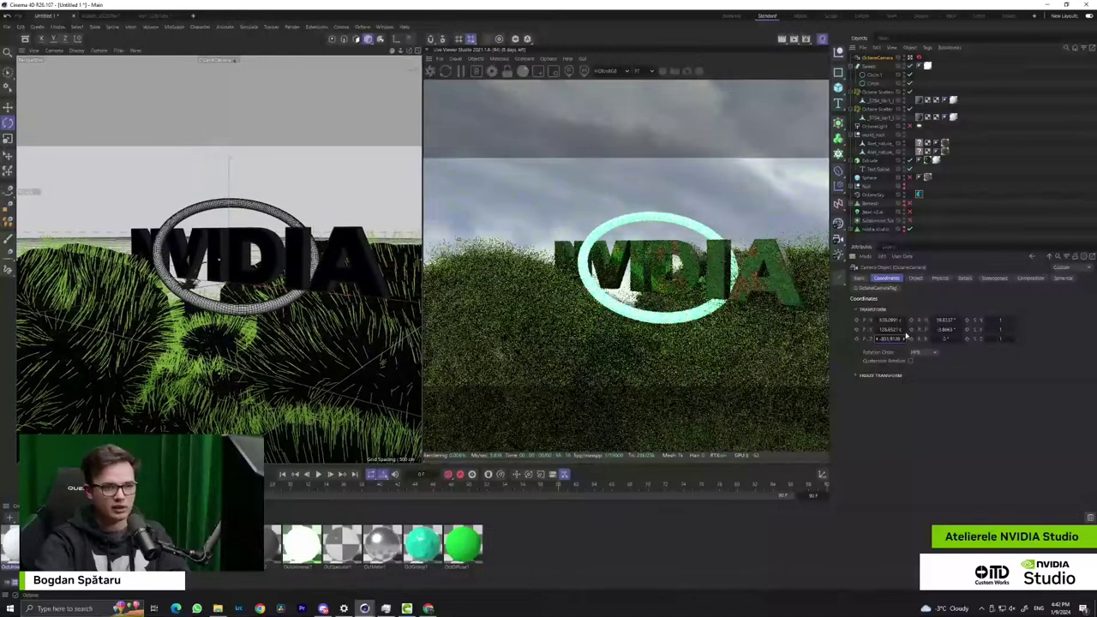
Try the Super Wide (15 mm), Wide Angle (25 mm) and Tele (135 mm) focal lengths on the Octane camera
{"action": "left_click", "coordinate": [915, 277]}
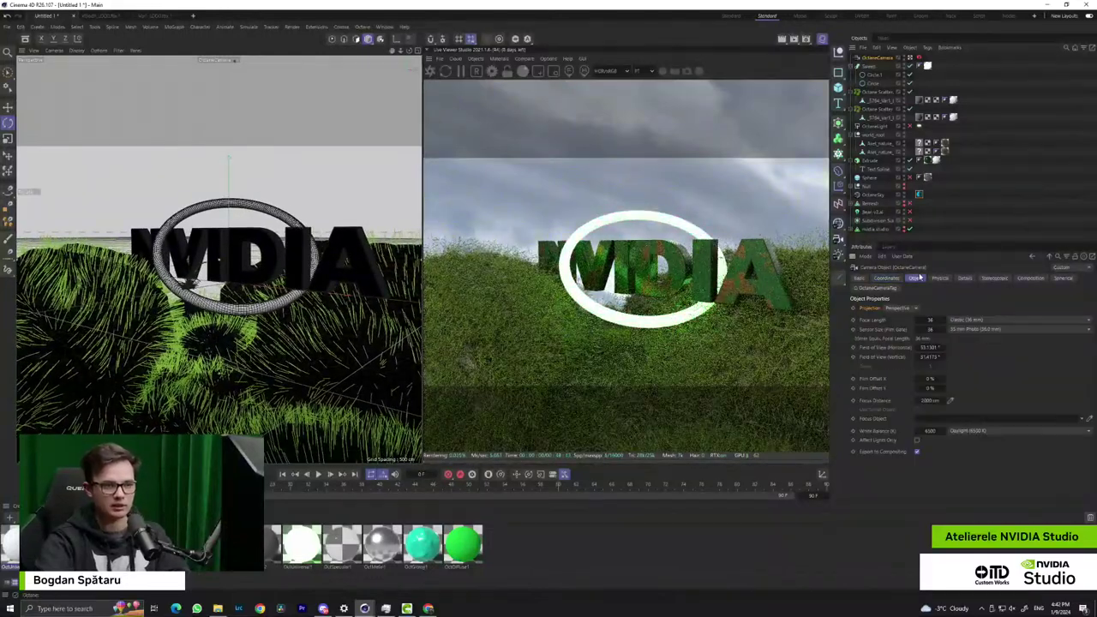
{"action": "left_click", "coordinate": [964, 320]}
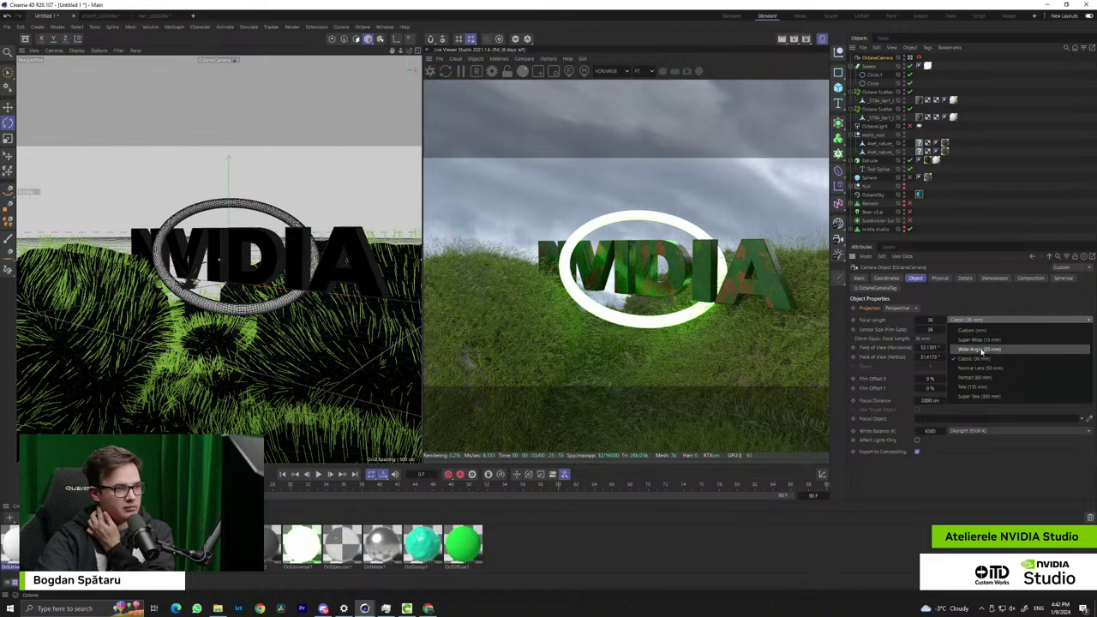
{"action": "left_click", "coordinate": [991, 340]}
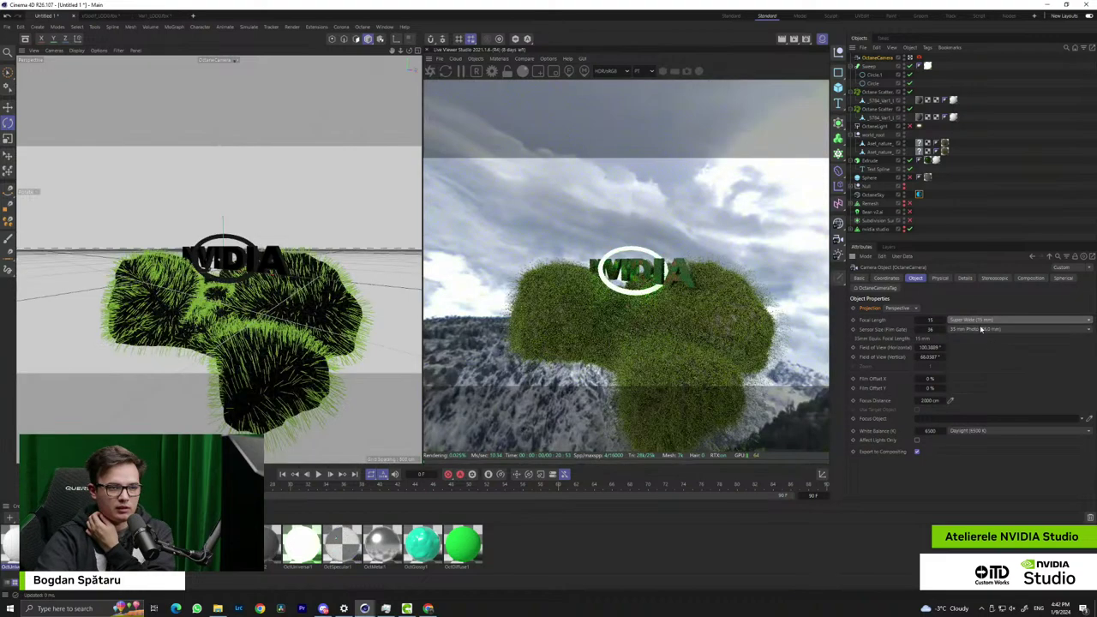
{"action": "left_click", "coordinate": [976, 321]}
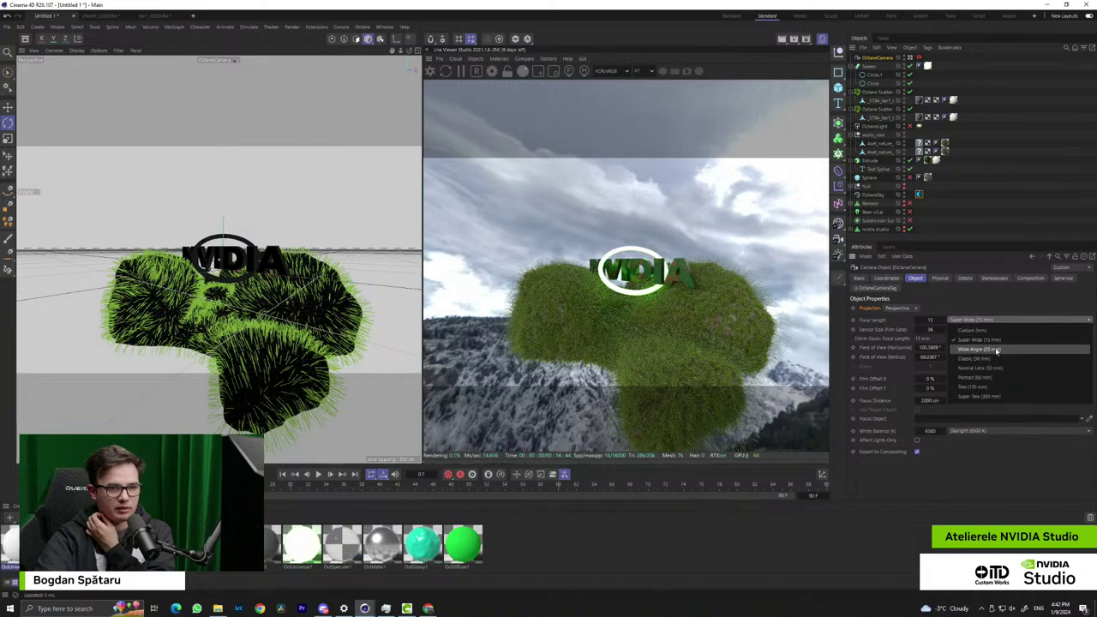
{"action": "left_click", "coordinate": [981, 350]}
{"action": "left_click", "coordinate": [986, 321]}
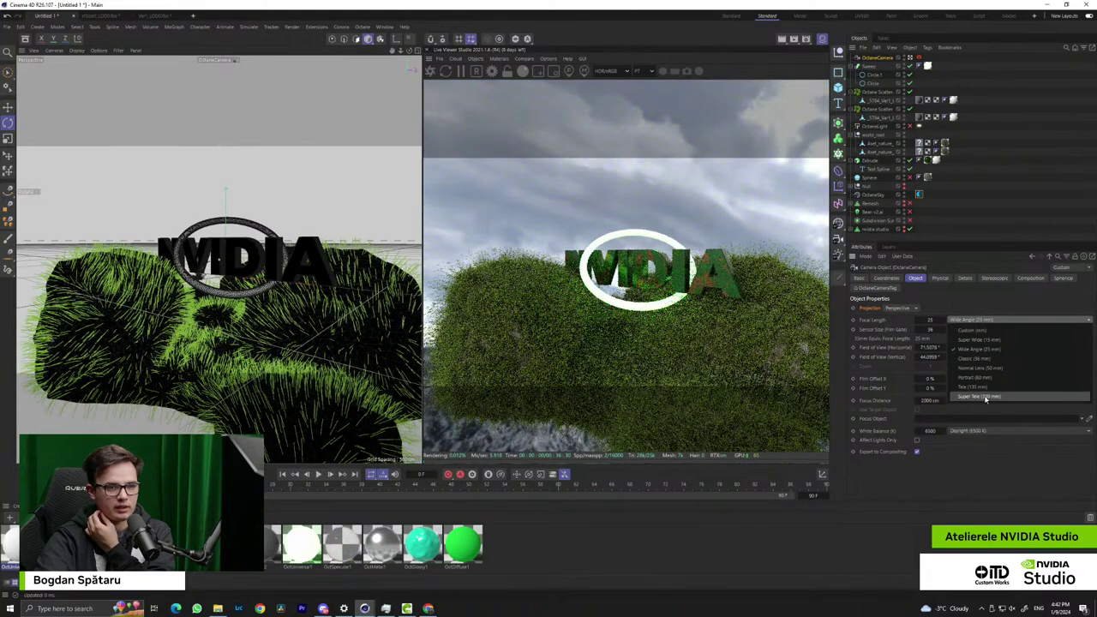
{"action": "left_click", "coordinate": [987, 386]}
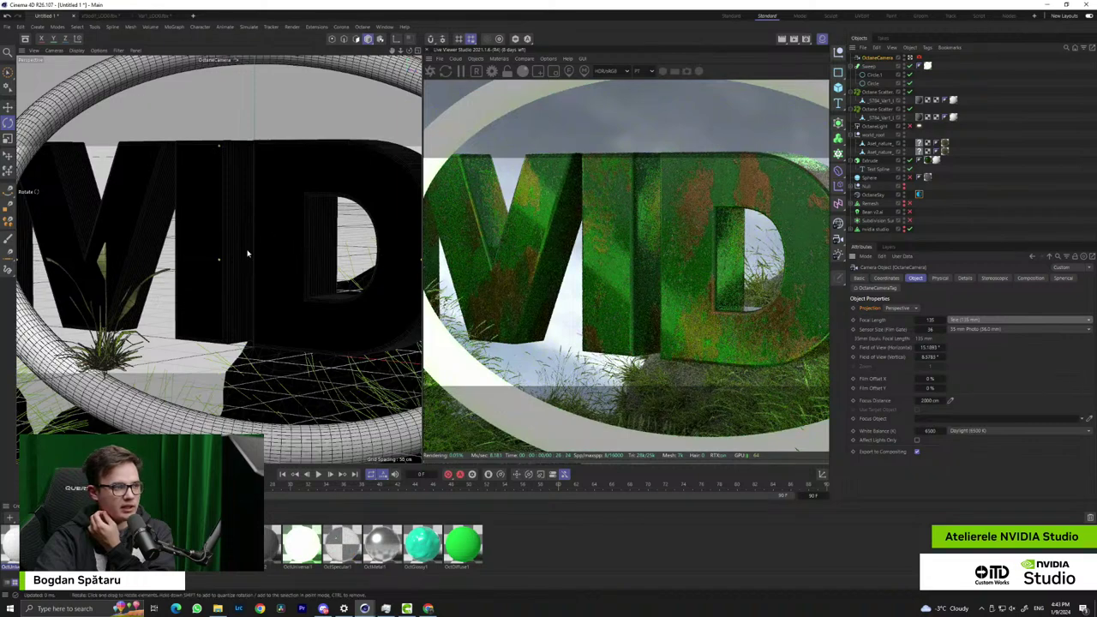
Set the Octane camera's focal length to Normal Lens (50 mm) and recenter the whole ringed NVIDIA text in frame
{"action": "left_click", "coordinate": [977, 319]}
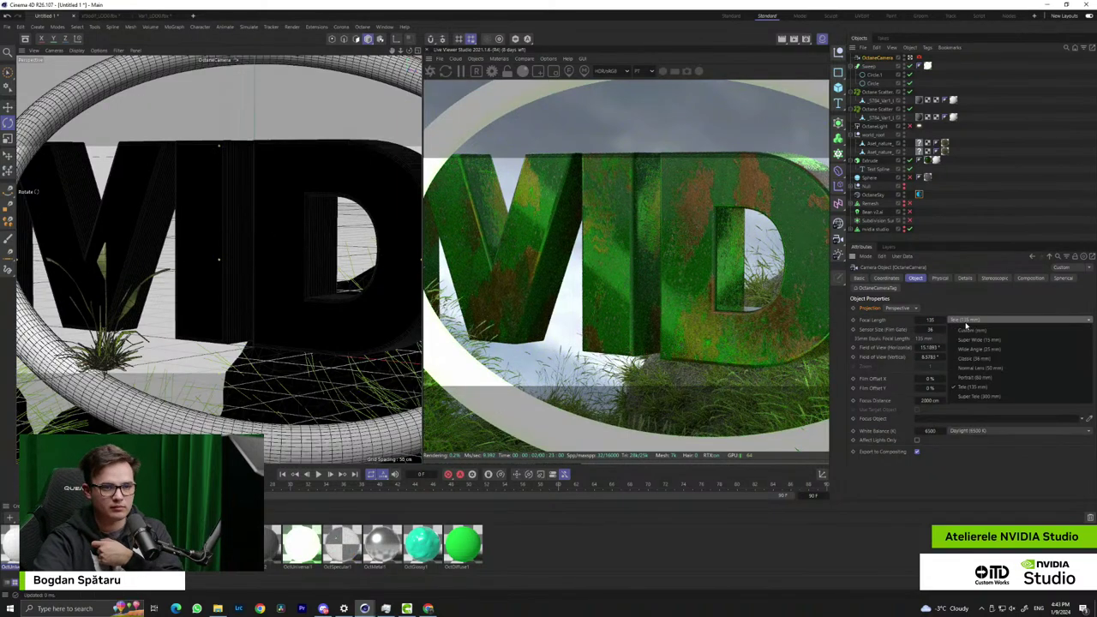
{"action": "left_click", "coordinate": [980, 378]}
{"action": "left_click", "coordinate": [977, 319]}
{"action": "left_click", "coordinate": [990, 368]}
{"action": "left_click", "coordinate": [983, 321]}
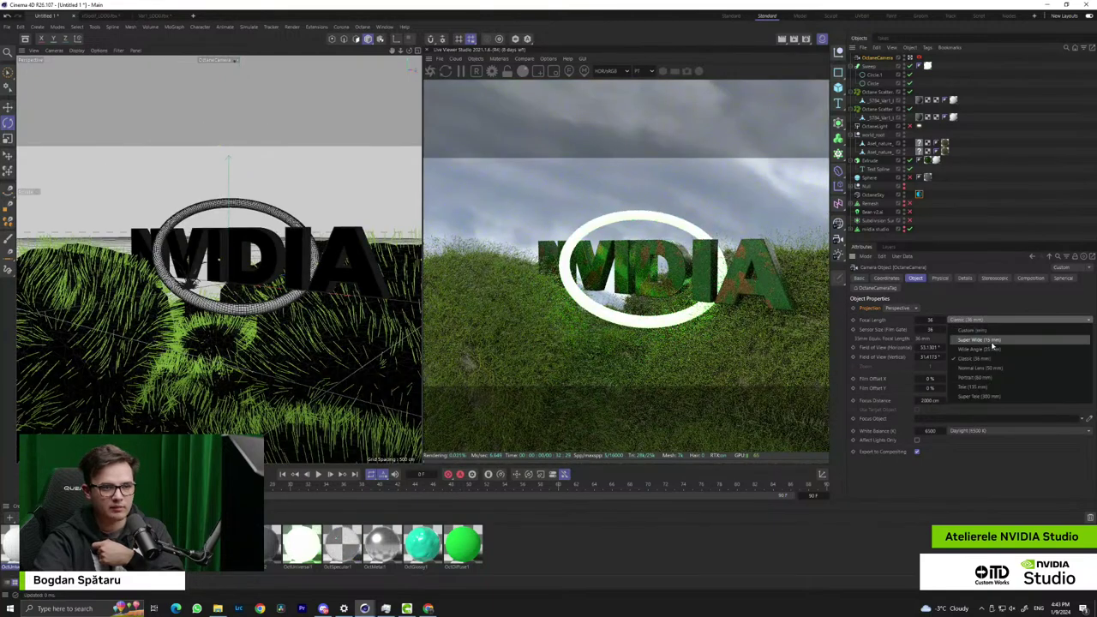
{"action": "left_click", "coordinate": [982, 360]}
{"action": "left_click", "coordinate": [985, 319]}
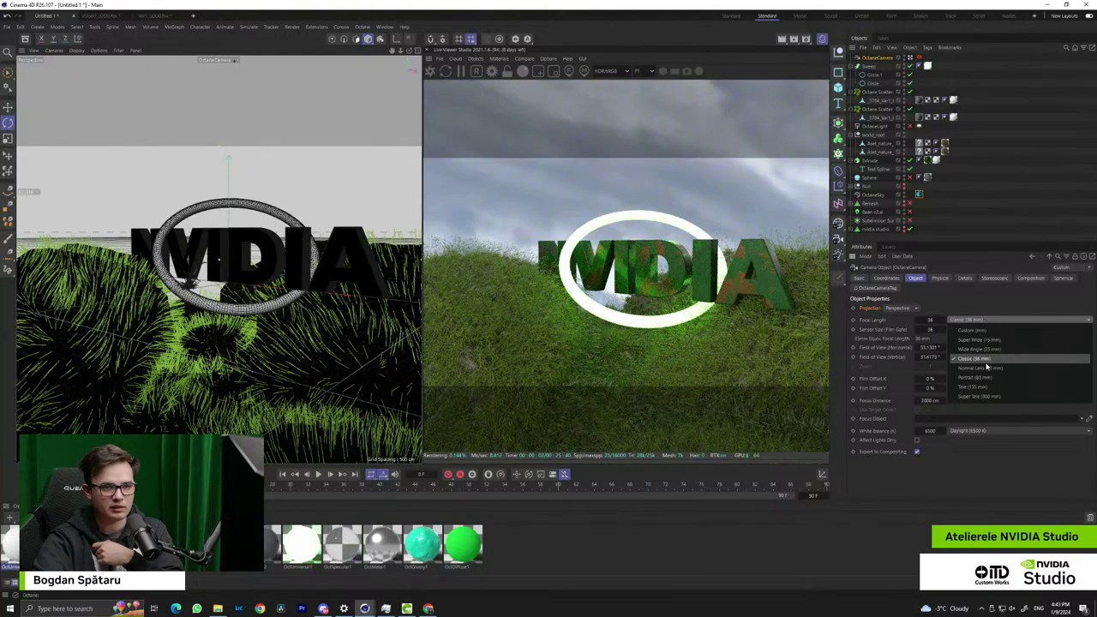
{"action": "left_click", "coordinate": [985, 360]}
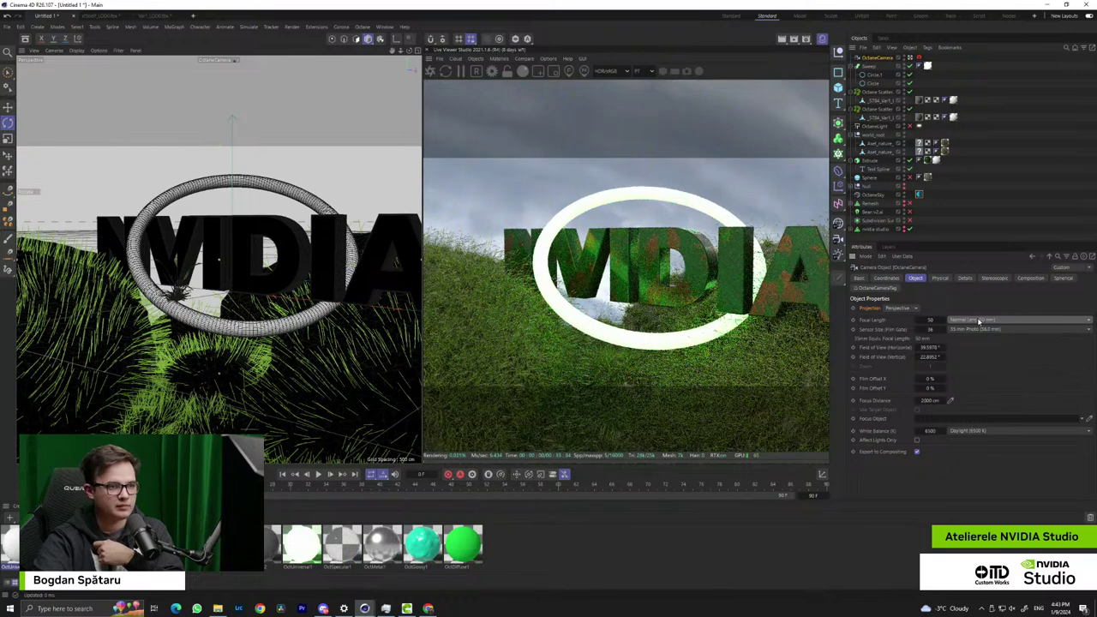
{"action": "left_click_drag", "start_coordinate": [311, 341], "coordinate": [287, 320], "text": "alt"}
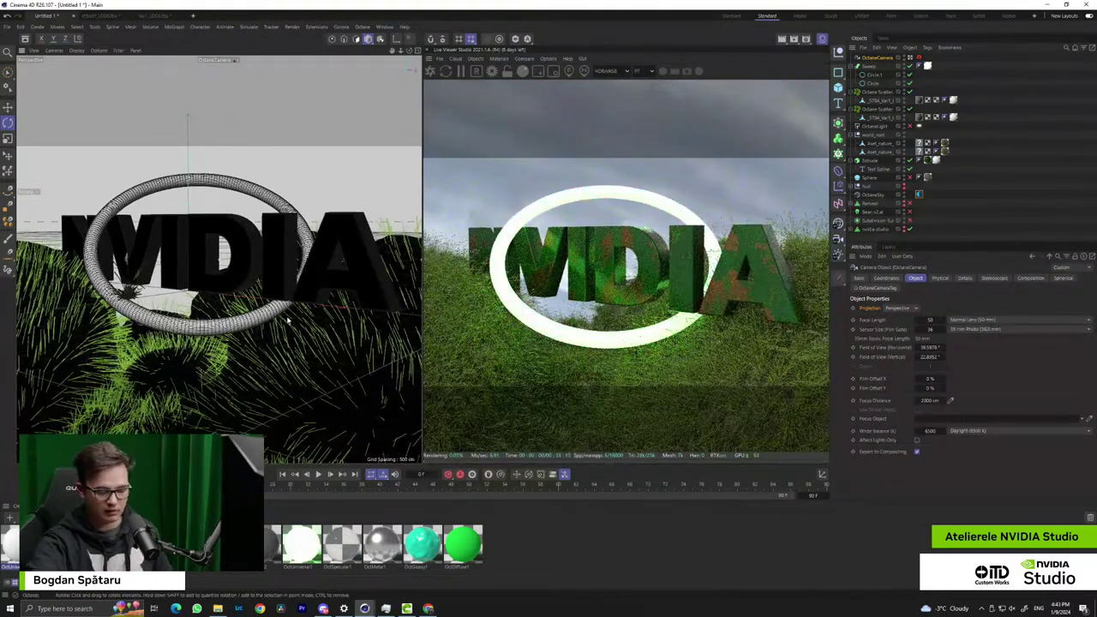
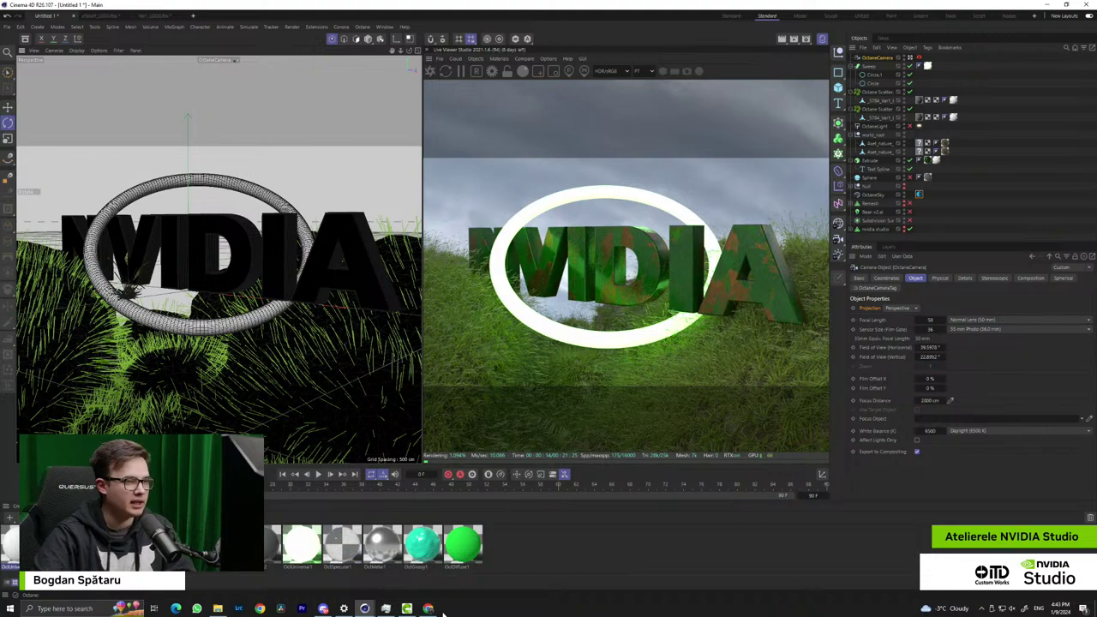
Rotate the Octane sky's environment texture to about 0.35 on RotX and -0.04 on RotY, and orbit the camera slightly around the text
{"action": "mouse_move", "coordinate": [430, 610]}
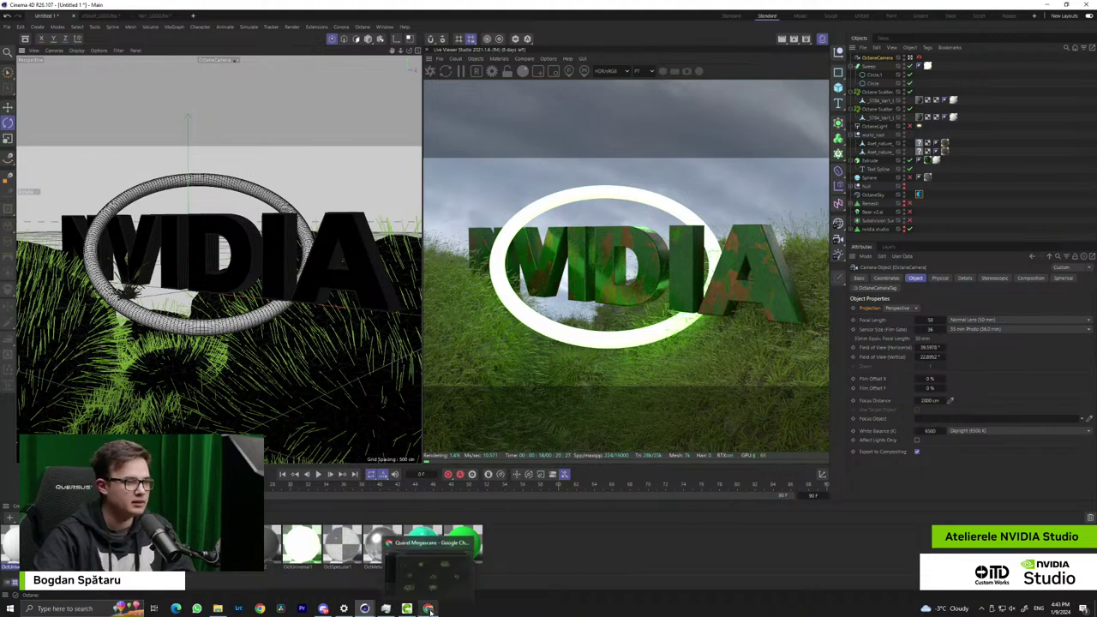
{"action": "left_click", "coordinate": [919, 194]}
{"action": "left_click_drag", "start_coordinate": [985, 372], "coordinate": [999, 371]}
{"action": "left_click", "coordinate": [908, 370]}
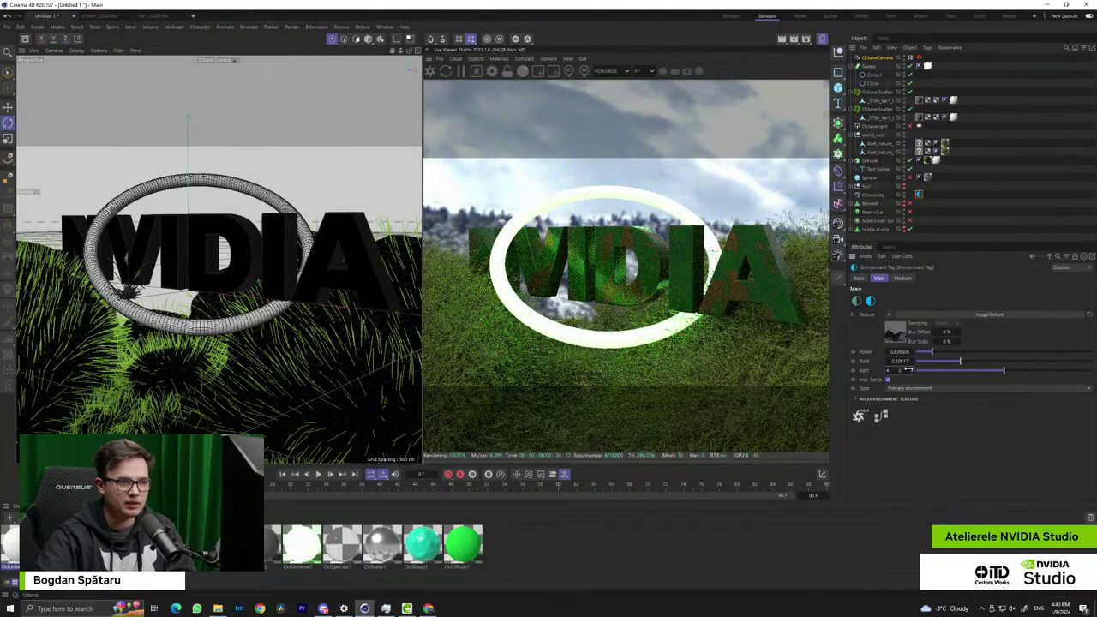
{"action": "mouse_move", "coordinate": [974, 366]}
{"action": "left_mouse_down"}
{"action": "mouse_move", "coordinate": [1036, 354]}
{"action": "mouse_move", "coordinate": [1020, 372]}
{"action": "mouse_move", "coordinate": [994, 373]}
{"action": "mouse_move", "coordinate": [1026, 380]}
{"action": "mouse_move", "coordinate": [988, 381]}
{"action": "left_mouse_up"}
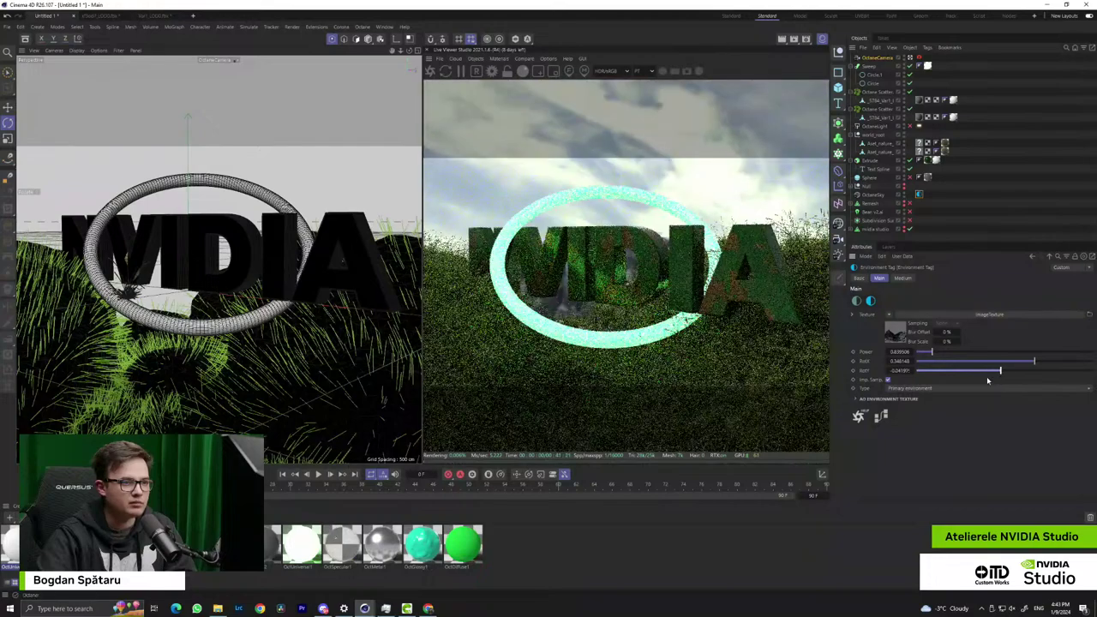
{"action": "left_click_drag", "start_coordinate": [238, 319], "coordinate": [285, 296], "text": "alt"}
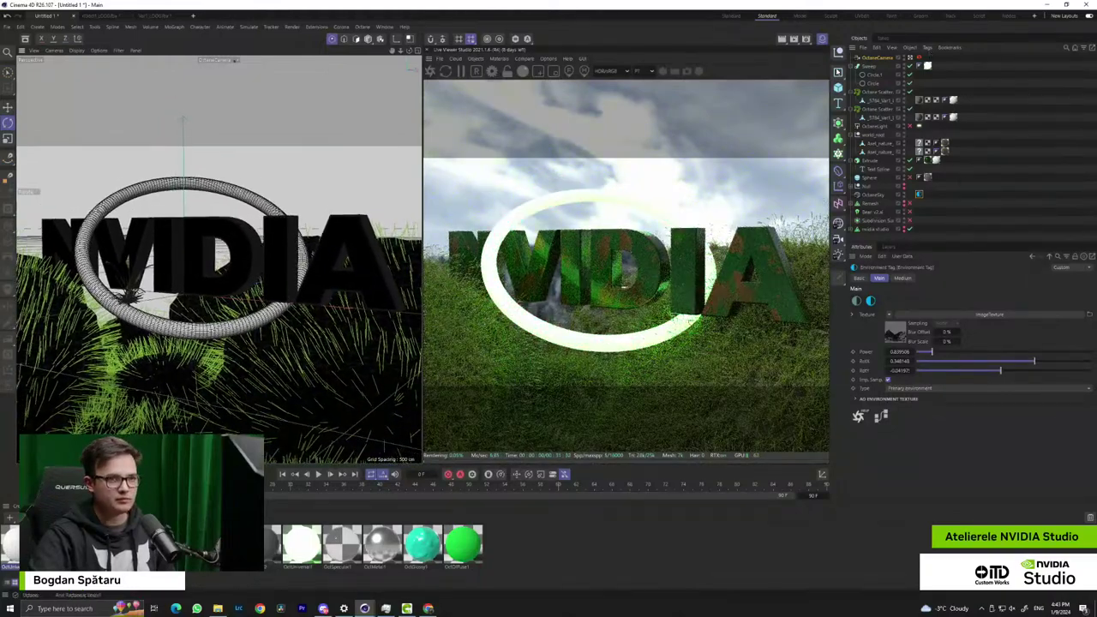
Leave the Octane camera view and shift the first nature rock mesh under world_root with the Move tool in the grassy terrain
{"action": "left_click", "coordinate": [910, 62]}
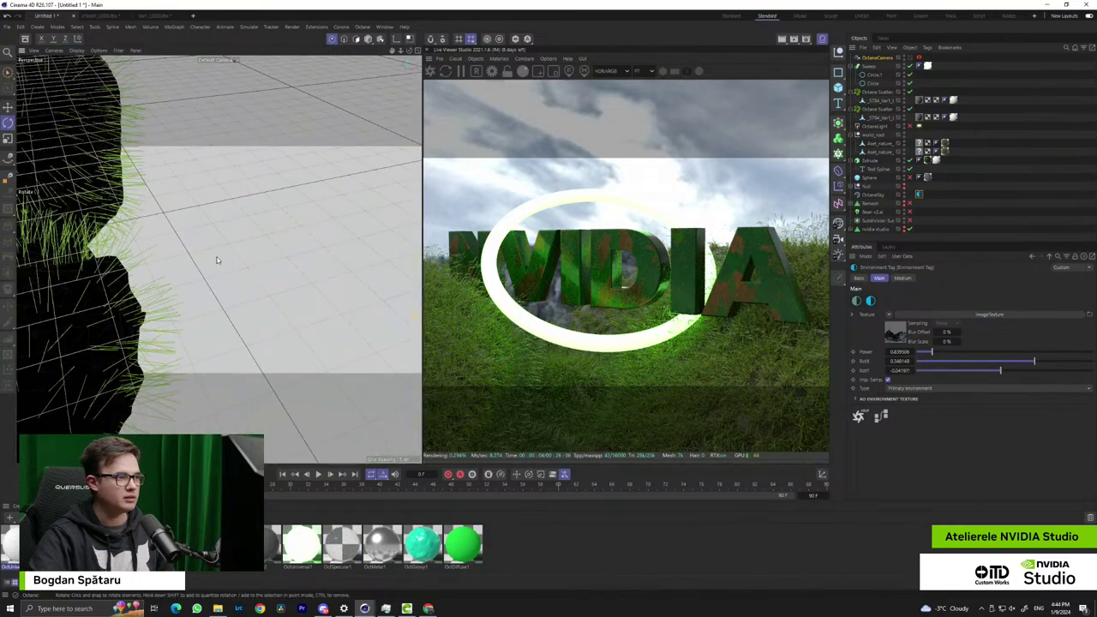
{"action": "scroll", "coordinate": [124, 251], "scroll_direction": "down", "scroll_amount": 5}
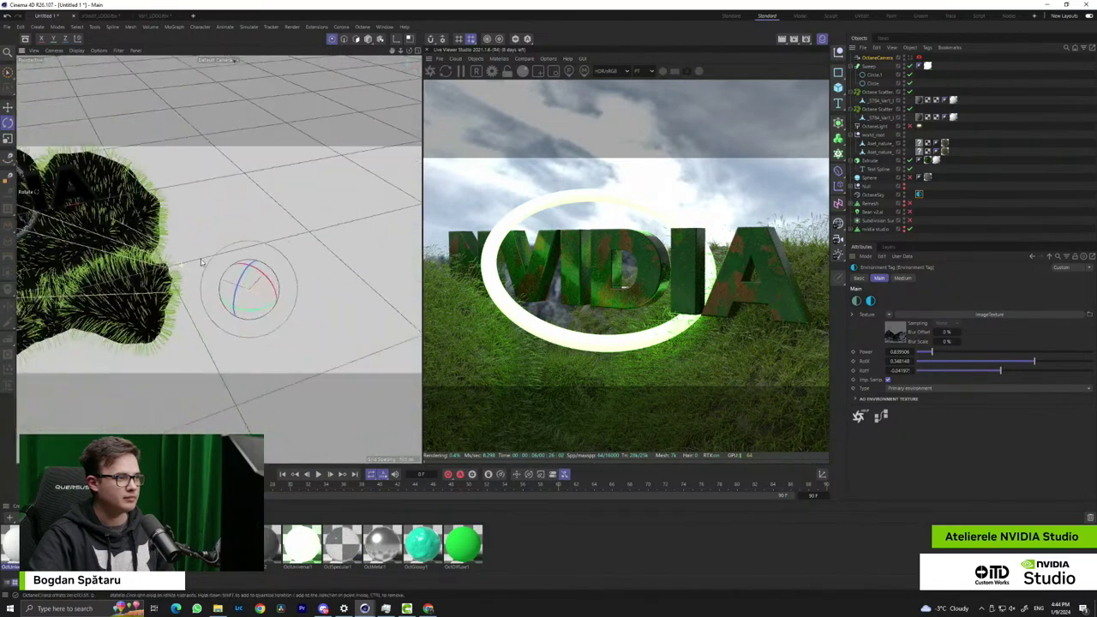
{"action": "left_click_drag", "start_coordinate": [130, 272], "coordinate": [225, 266], "text": "alt"}
{"action": "middle_click_drag", "start_coordinate": [224, 266], "coordinate": [219, 126], "text": "alt"}
{"action": "left_click_drag", "start_coordinate": [206, 200], "coordinate": [185, 165], "text": "alt"}
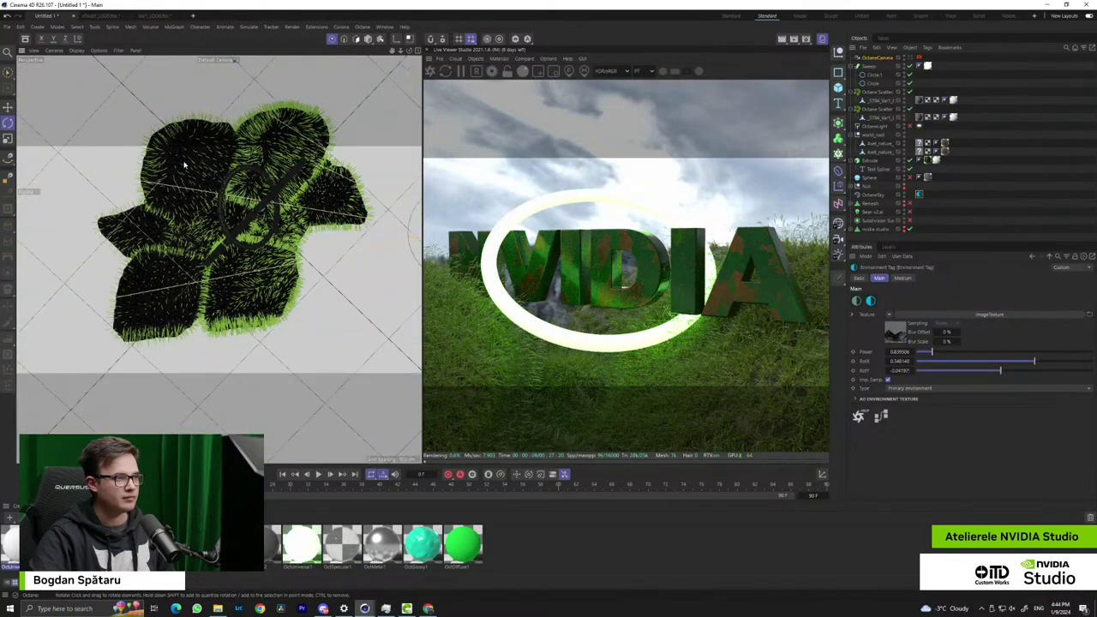
{"action": "left_click_drag", "start_coordinate": [257, 358], "coordinate": [230, 220], "text": "alt"}
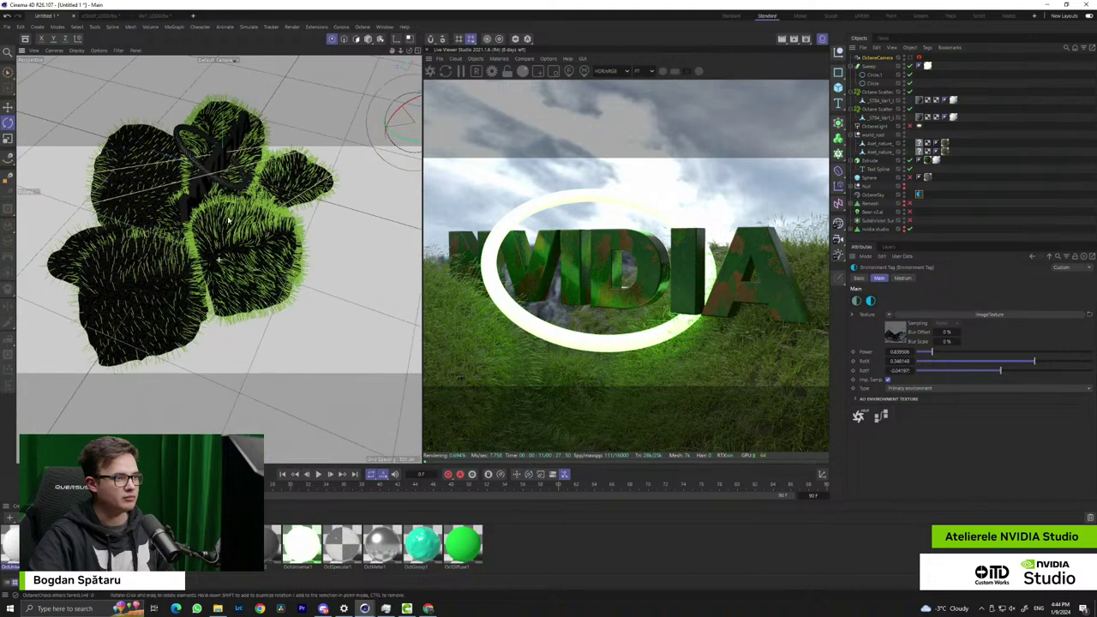
{"action": "left_click", "coordinate": [878, 117]}
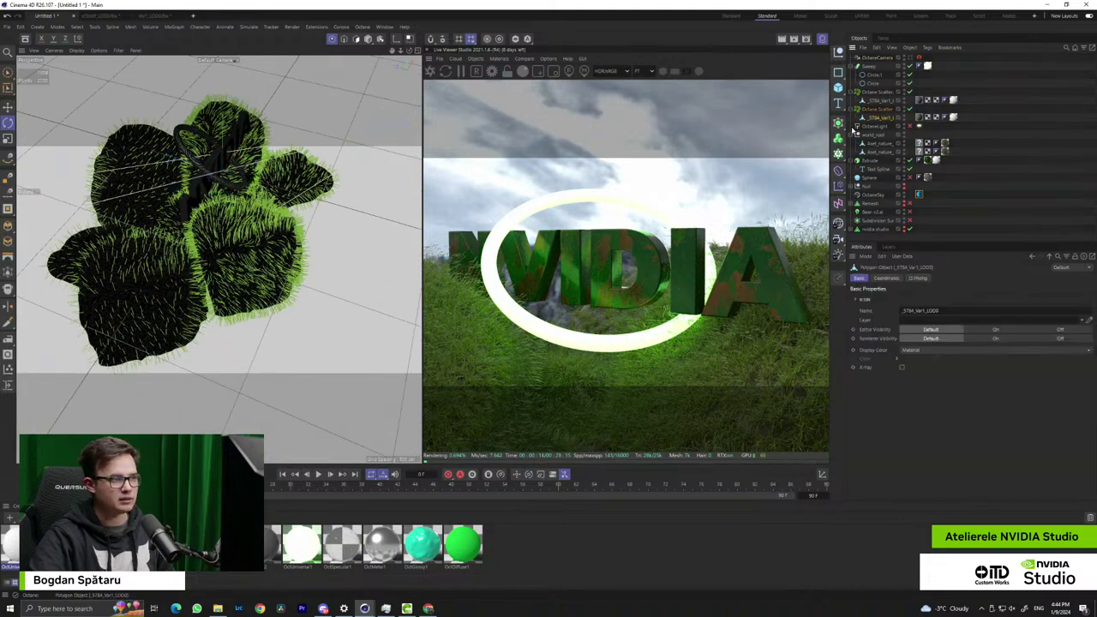
{"action": "left_click", "coordinate": [879, 146]}
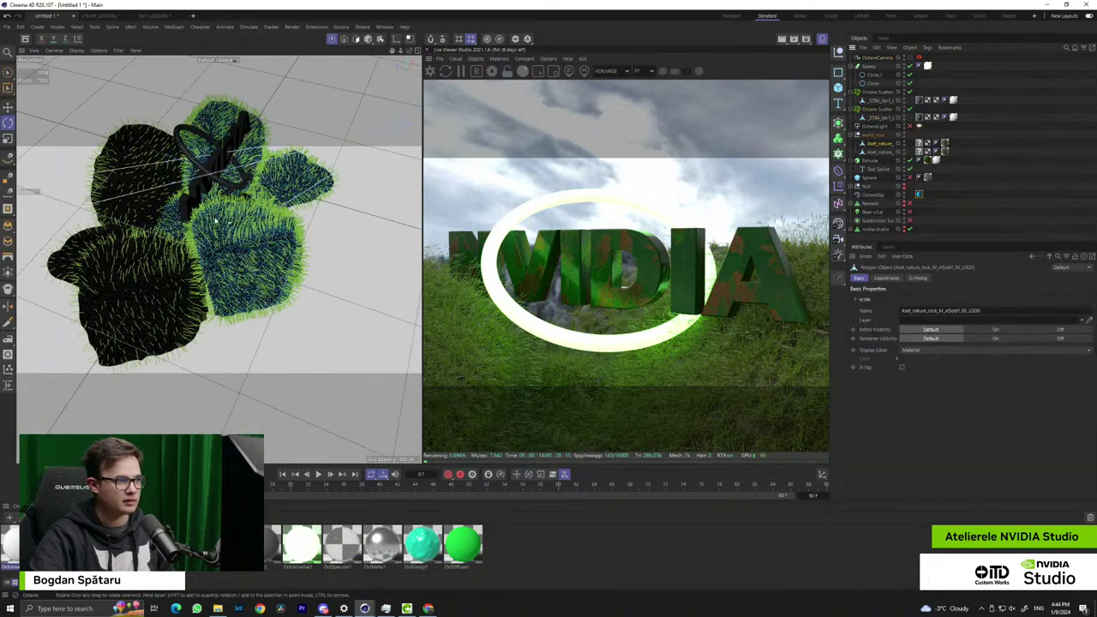
{"action": "left_click", "coordinate": [368, 38]}
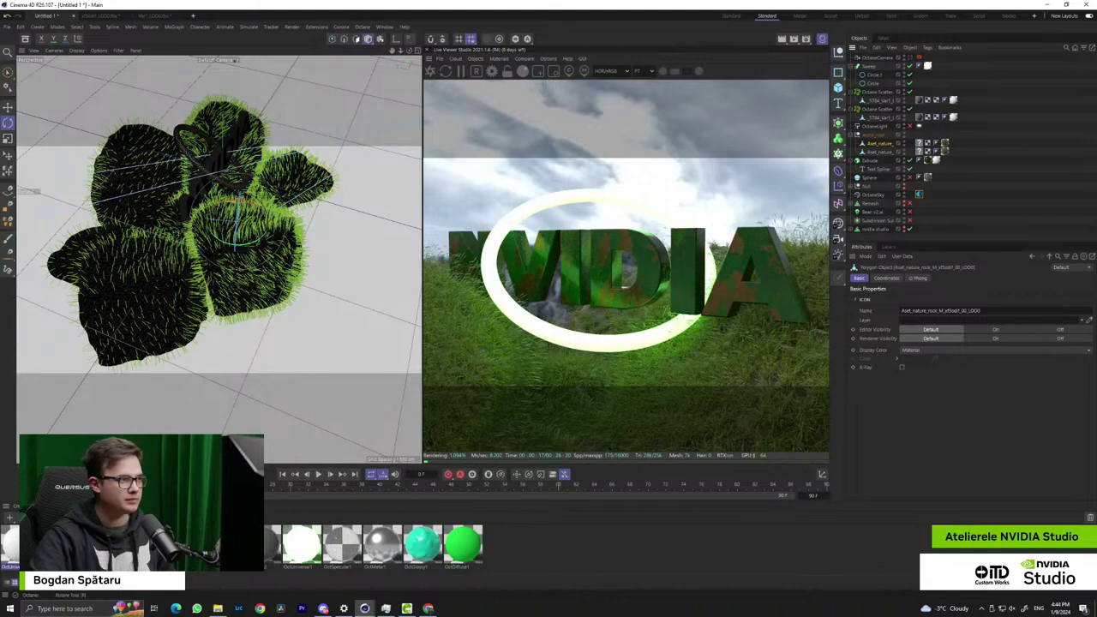
{"action": "key", "text": "e"}
{"action": "left_click_drag", "start_coordinate": [211, 218], "coordinate": [239, 203]}
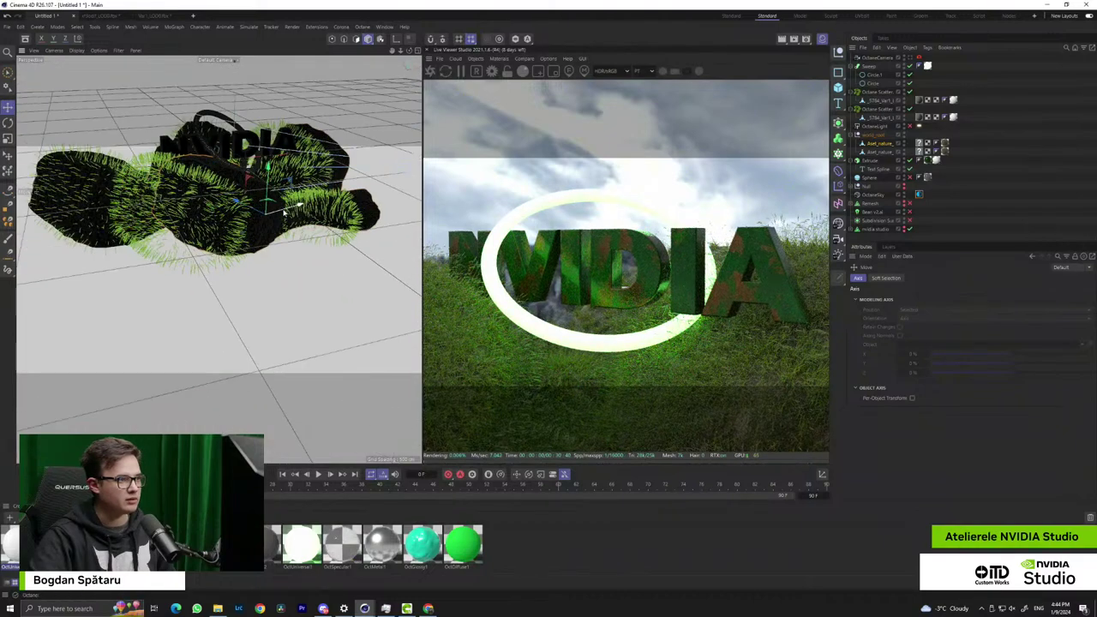
{"action": "left_click_drag", "start_coordinate": [306, 214], "coordinate": [187, 274], "text": "alt"}
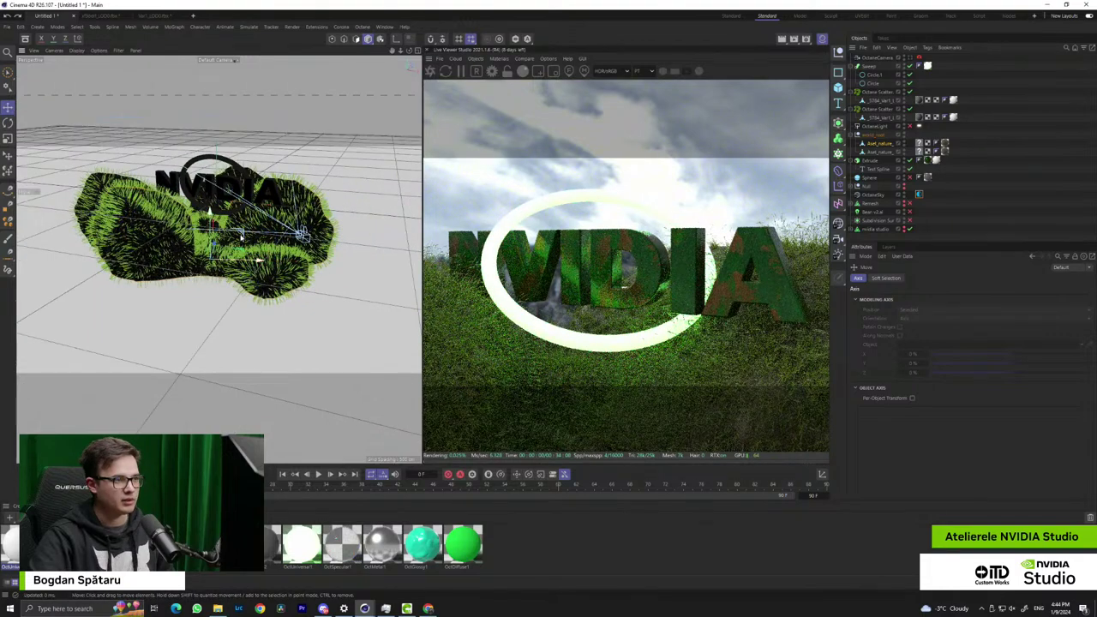
Disable both Octane Scatter grass objects and move the selected nature rock mesh along its X axis in front of the text
{"action": "left_click", "coordinate": [910, 91]}
{"action": "left_click", "coordinate": [910, 109]}
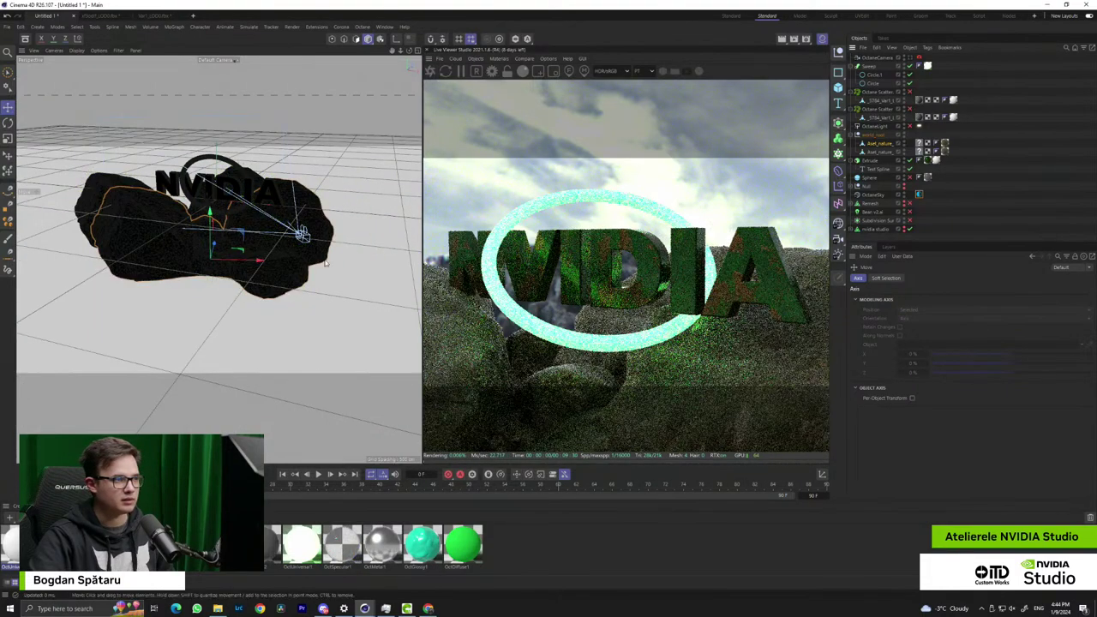
{"action": "left_click", "coordinate": [250, 264]}
{"action": "left_click_drag", "start_coordinate": [250, 262], "coordinate": [220, 243]}
{"action": "scroll", "coordinate": [205, 228], "scroll_direction": "up", "scroll_amount": 4}
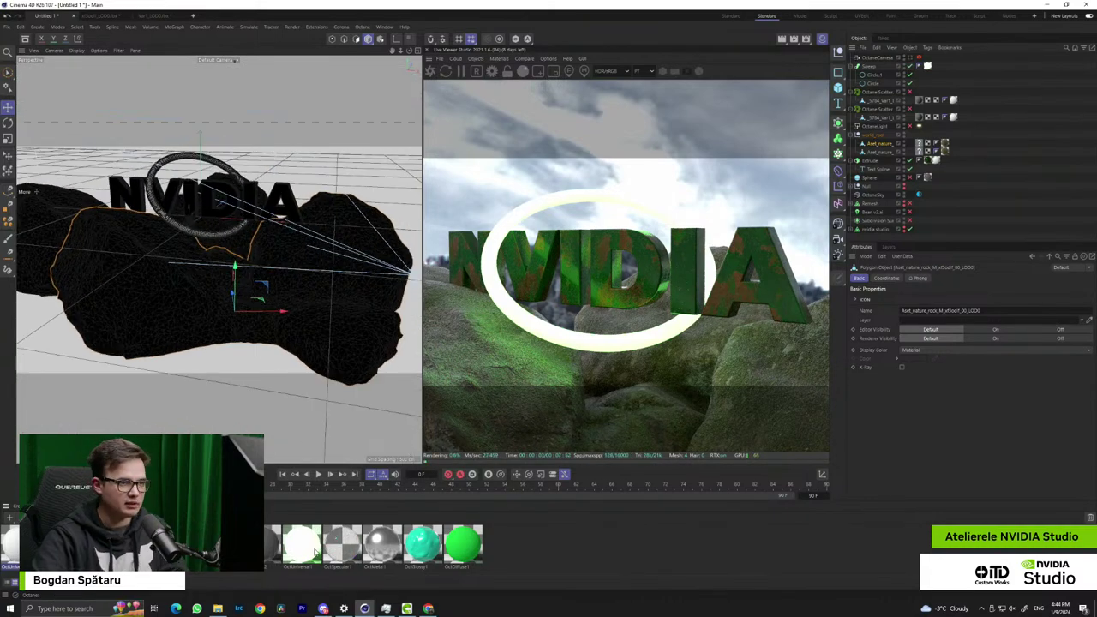
Slightly enlarge the ring's path circle and set the Circle.1 profile radius to 5 cm to thin the glowing ring
{"action": "left_click", "coordinate": [872, 84]}
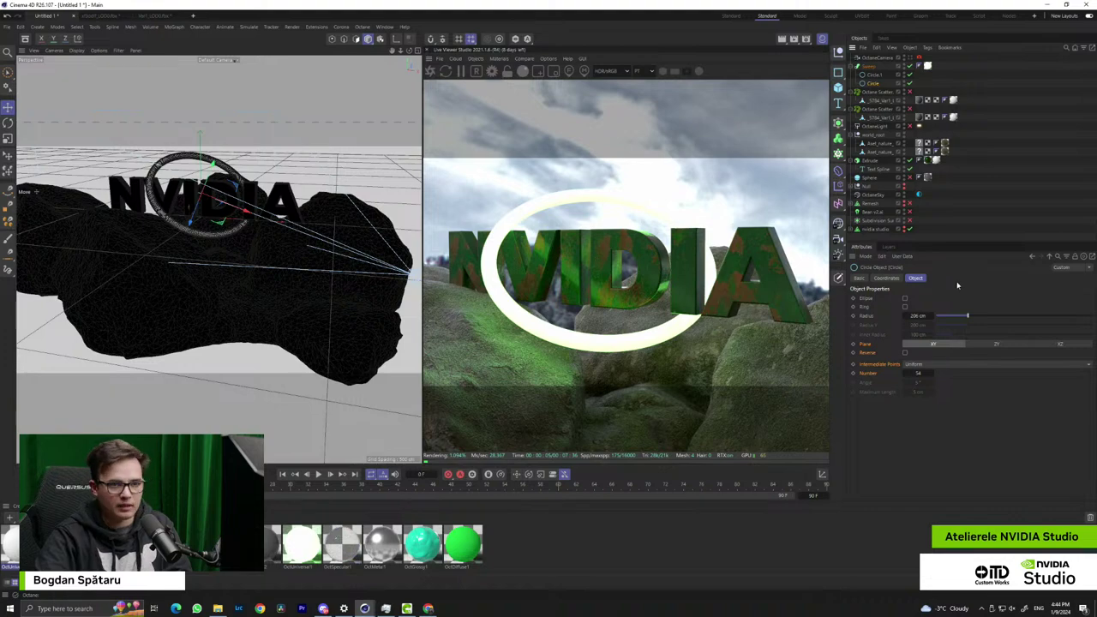
{"action": "left_click_drag", "start_coordinate": [961, 321], "coordinate": [937, 317]}
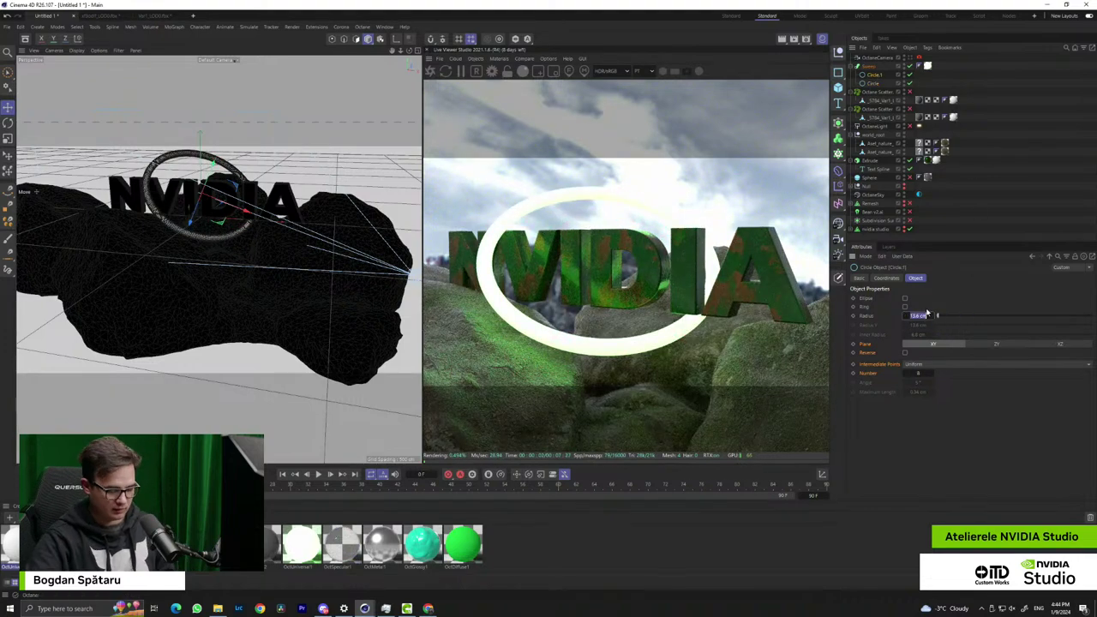
{"action": "type", "text": "5"}
{"action": "key", "text": "Return"}
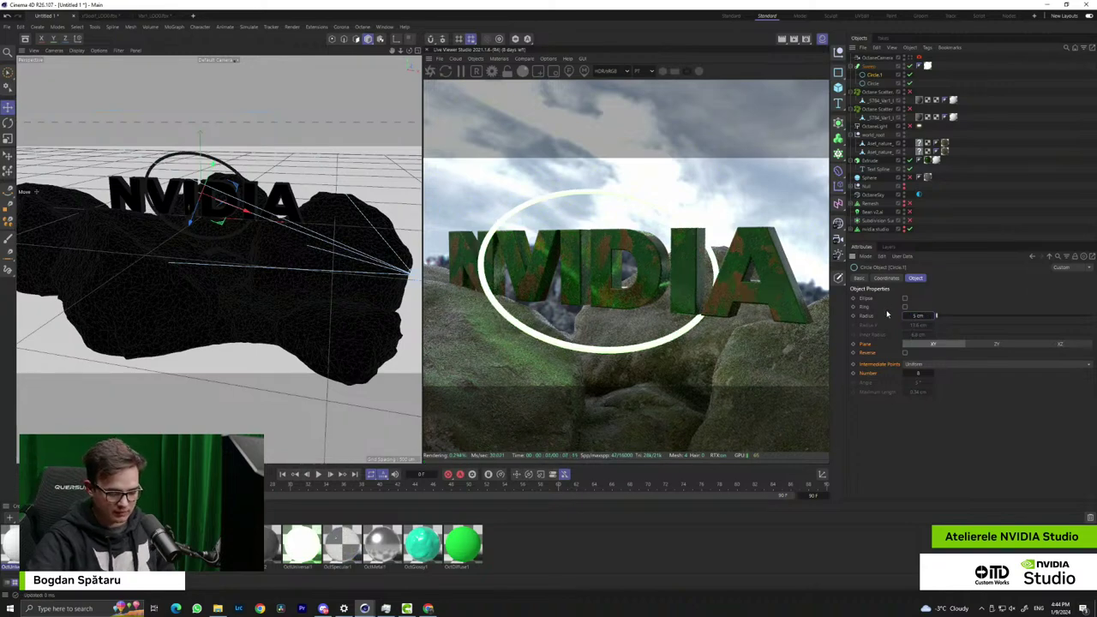
{"action": "left_click_drag", "start_coordinate": [271, 293], "coordinate": [397, 285], "text": "alt"}
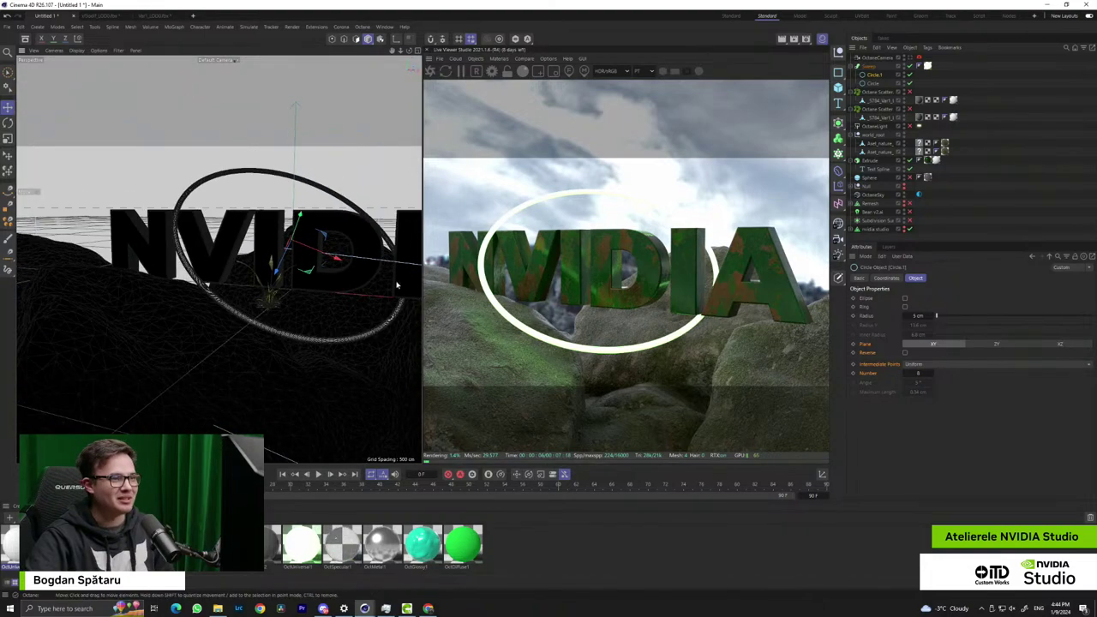
Enable the alpha channel in the Octane path tracing settings while keeping the environment lighting
{"action": "left_click", "coordinate": [491, 70]}
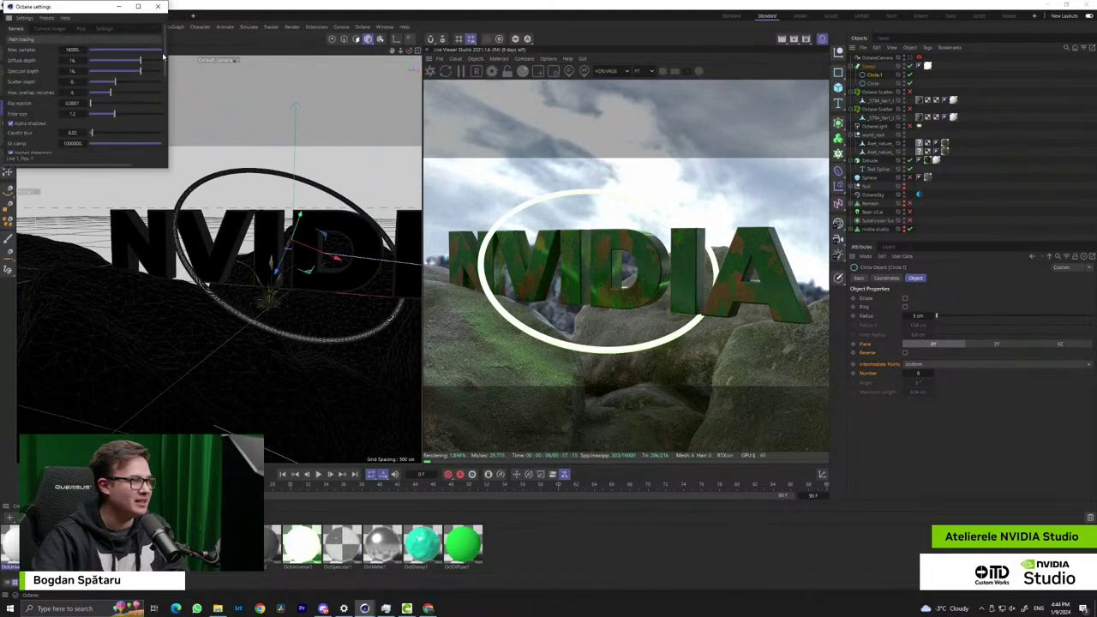
{"action": "left_click", "coordinate": [11, 101]}
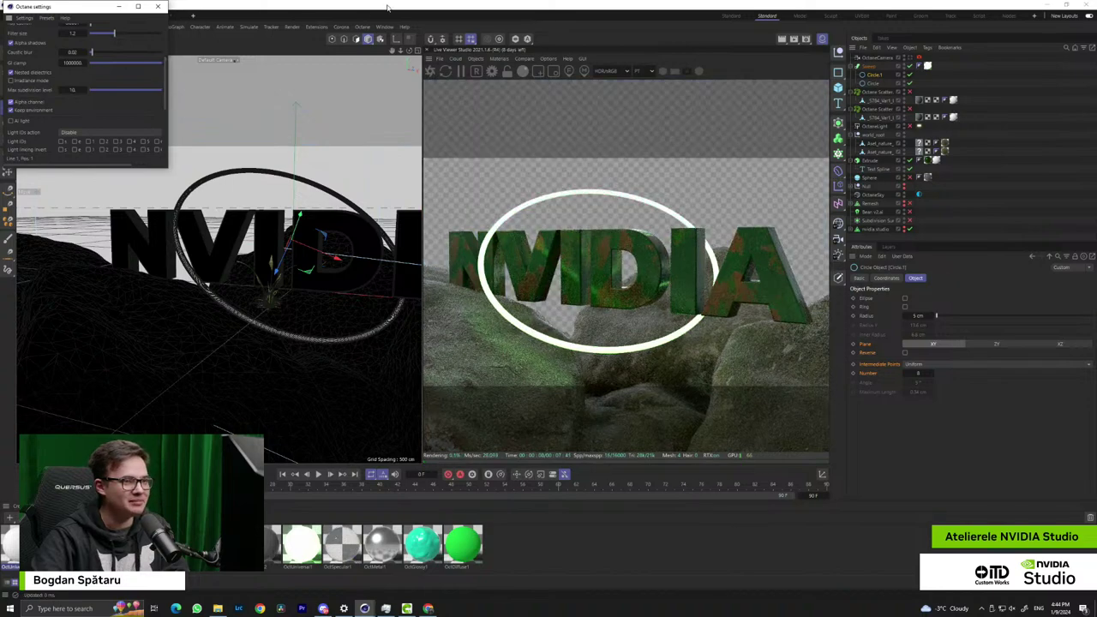
{"action": "left_click", "coordinate": [155, 13]}
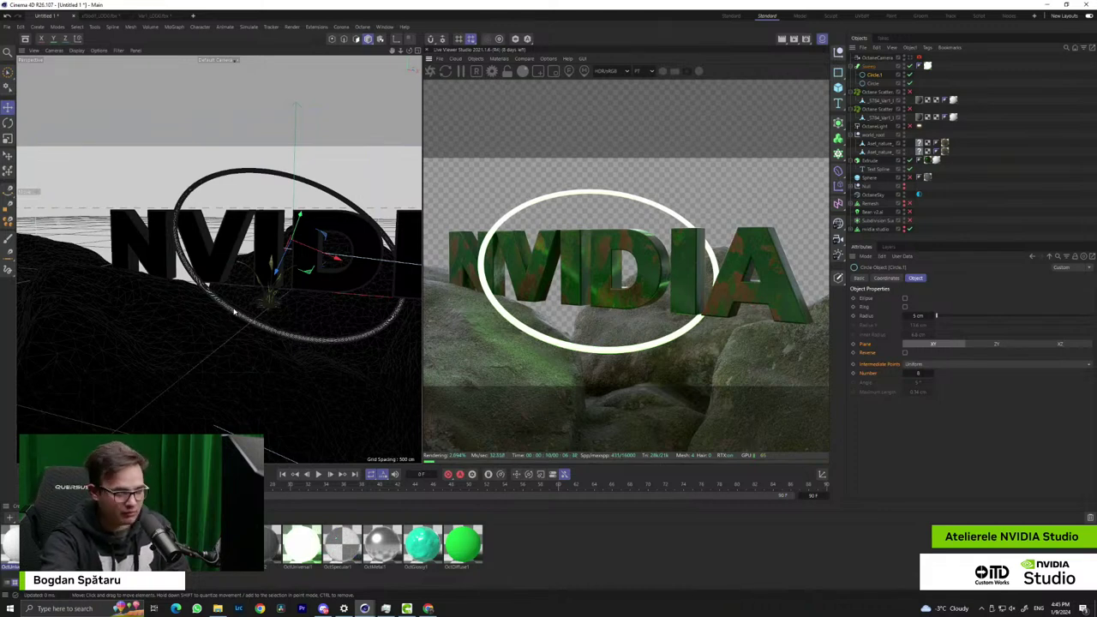
Enable adaptive sampling in the Octane path tracing kernel settings
{"action": "left_click_drag", "start_coordinate": [272, 288], "coordinate": [282, 309], "text": "alt"}
{"action": "scroll", "coordinate": [313, 311], "scroll_direction": "down", "scroll_amount": 6}
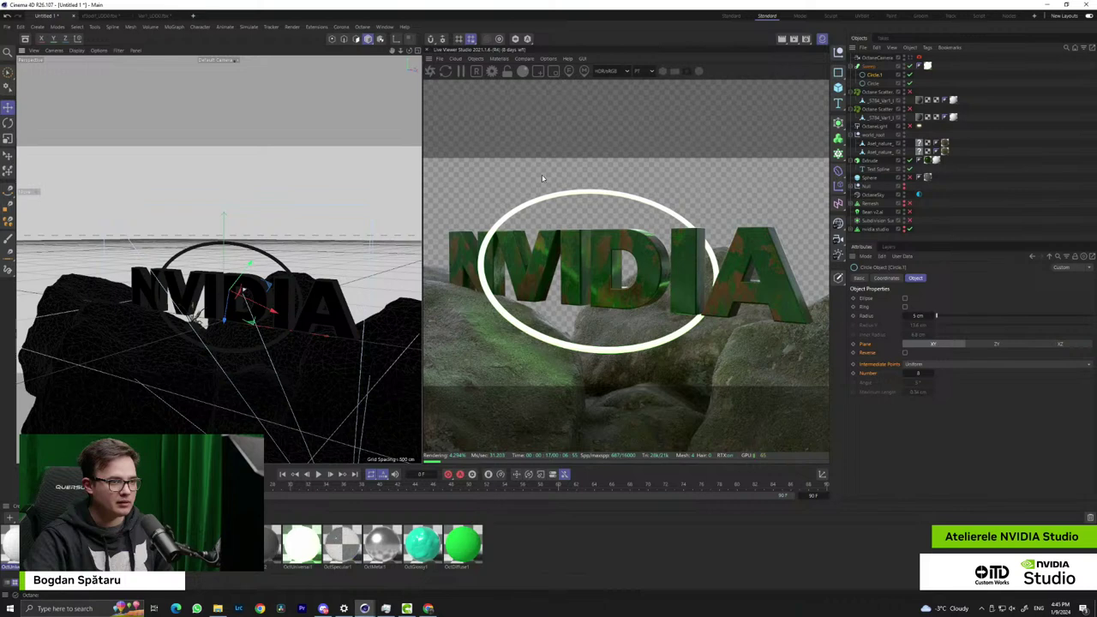
{"action": "left_click", "coordinate": [493, 72]}
{"action": "scroll", "coordinate": [165, 110], "scroll_direction": "down", "scroll_amount": 5}
{"action": "scroll", "coordinate": [164, 109], "scroll_direction": "down", "scroll_amount": 4}
{"action": "left_click", "coordinate": [30, 119]}
{"action": "left_click", "coordinate": [153, 7]}
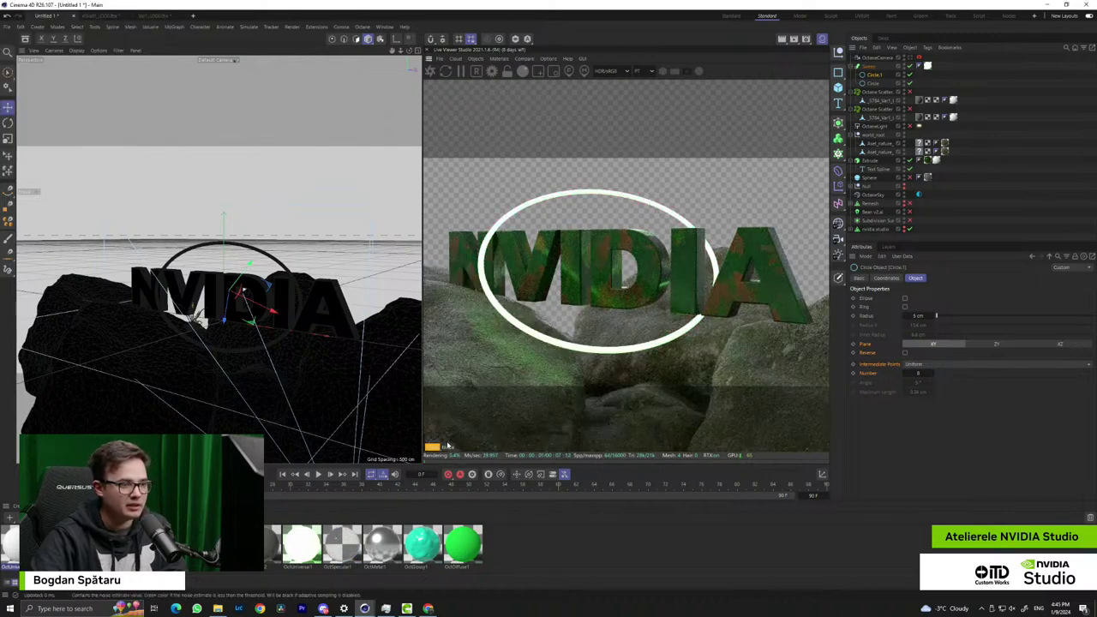
Compare the Live Viewer's Noise pass with its Main pass for the ringed NVIDIA text
{"action": "left_click", "coordinate": [551, 80]}
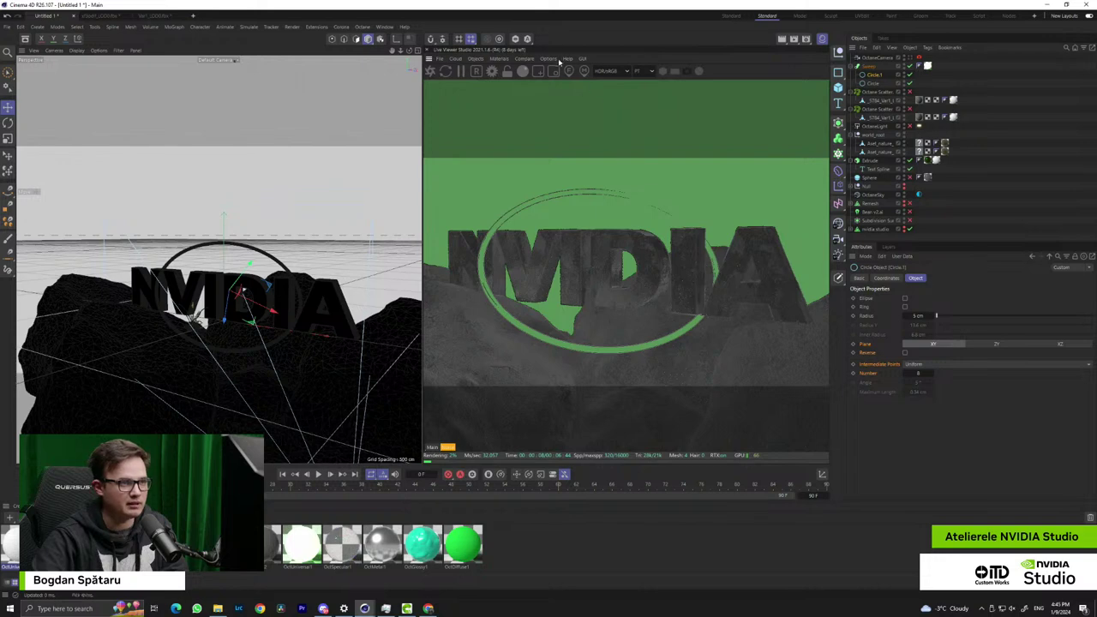
{"action": "left_click", "coordinate": [431, 447]}
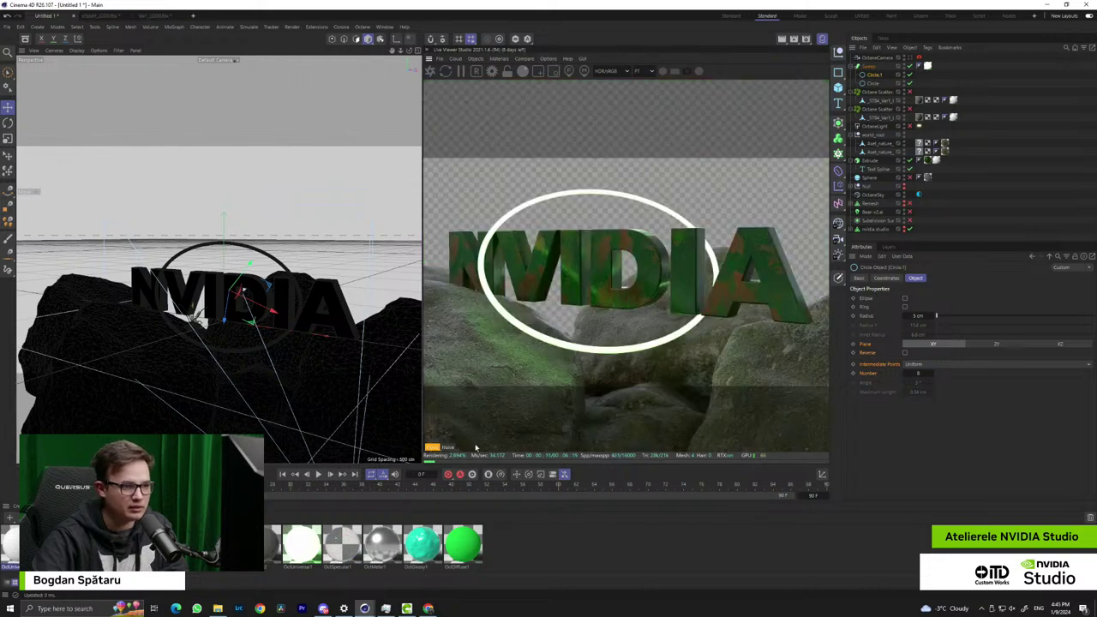
{"action": "left_click", "coordinate": [432, 448]}
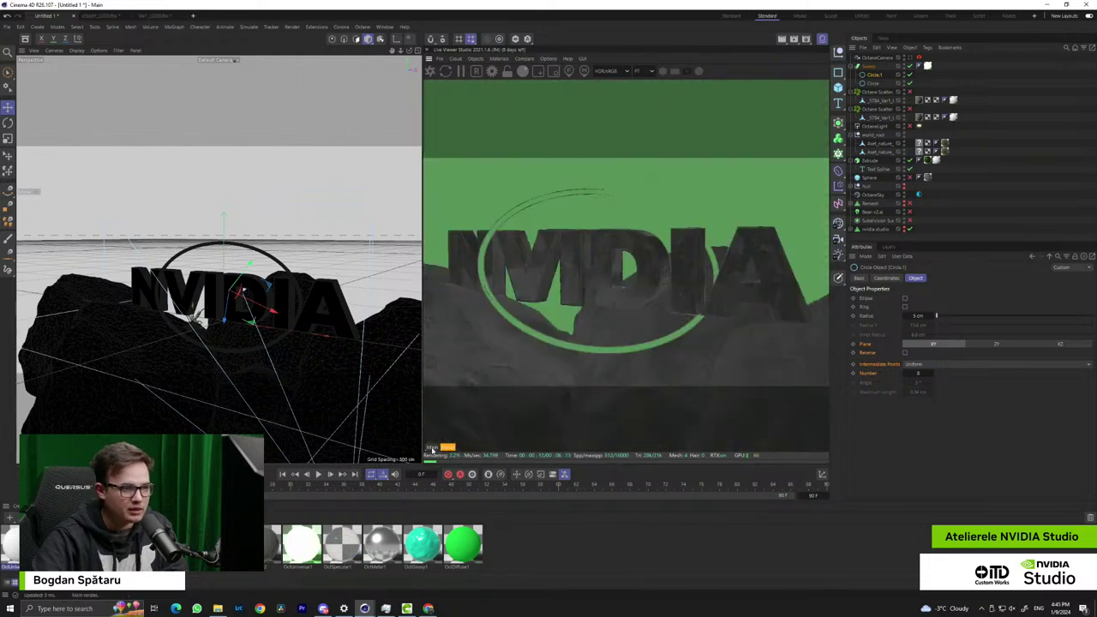
{"action": "left_click", "coordinate": [432, 448]}
{"action": "left_click", "coordinate": [441, 463]}
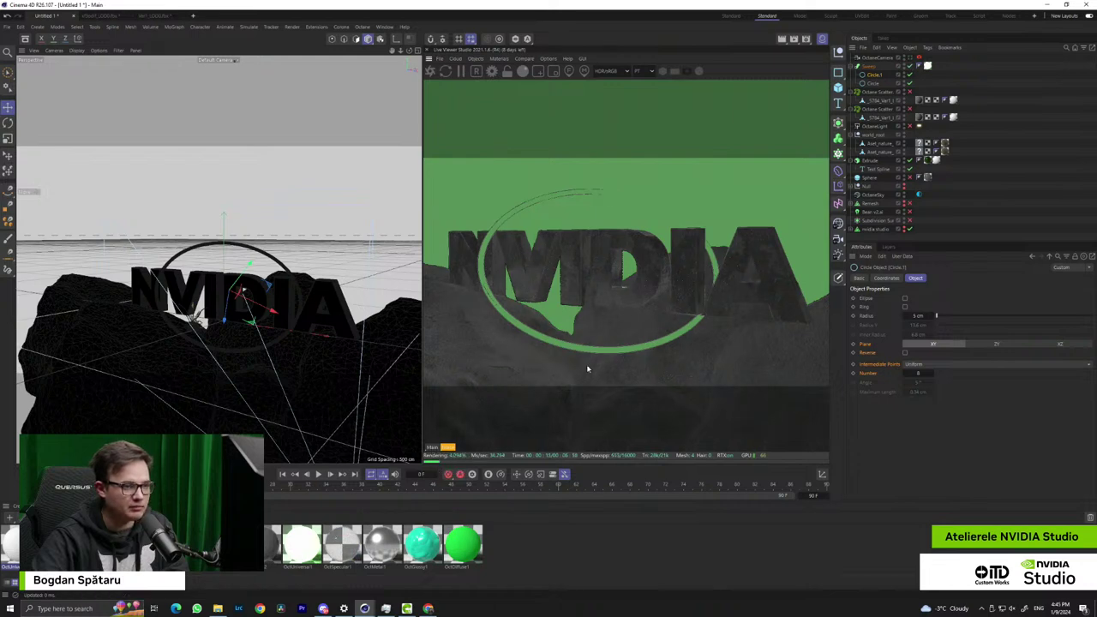
Limit the noise pass to a film region over the ring's lower-left arc, restart the render there and pause it
{"action": "left_click", "coordinate": [552, 70]}
{"action": "left_click_drag", "start_coordinate": [457, 279], "coordinate": [565, 386]}
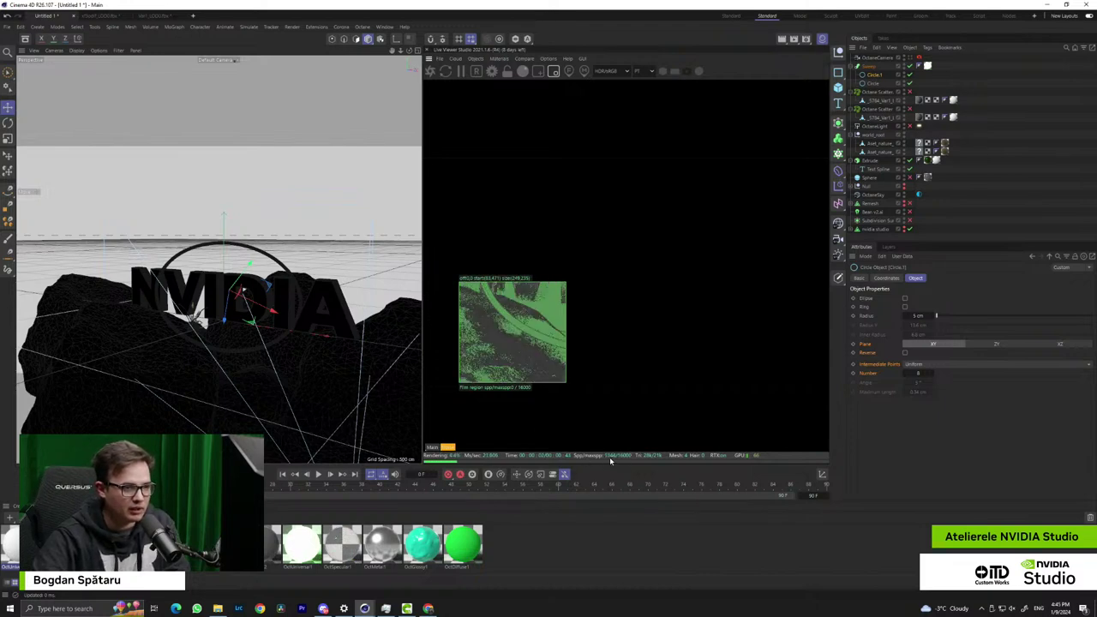
{"action": "left_click", "coordinate": [444, 75]}
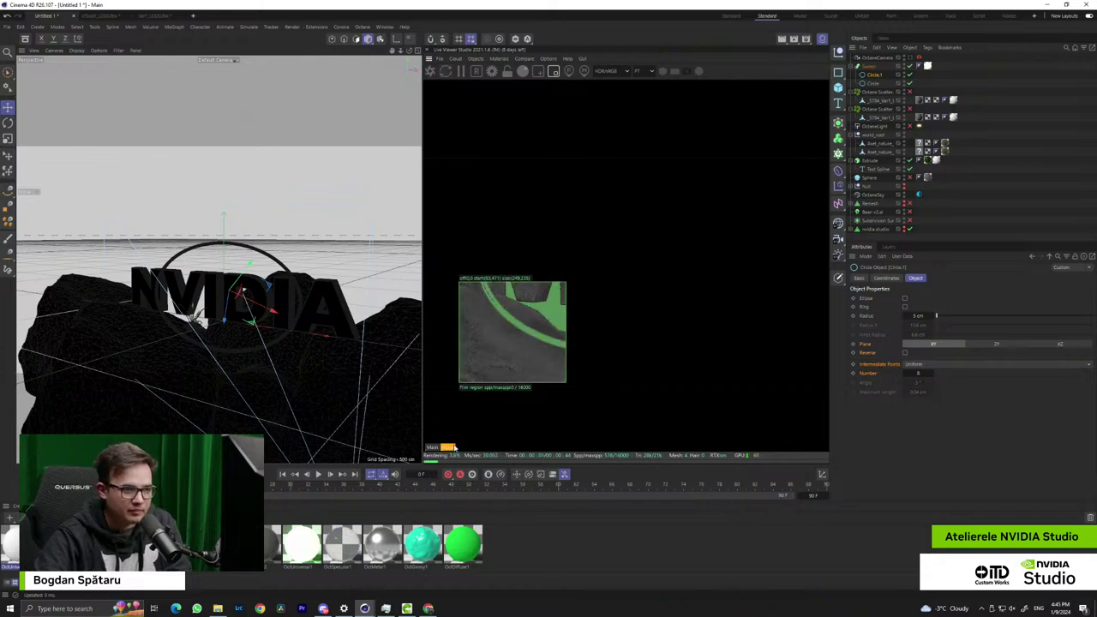
{"action": "left_click", "coordinate": [461, 72]}
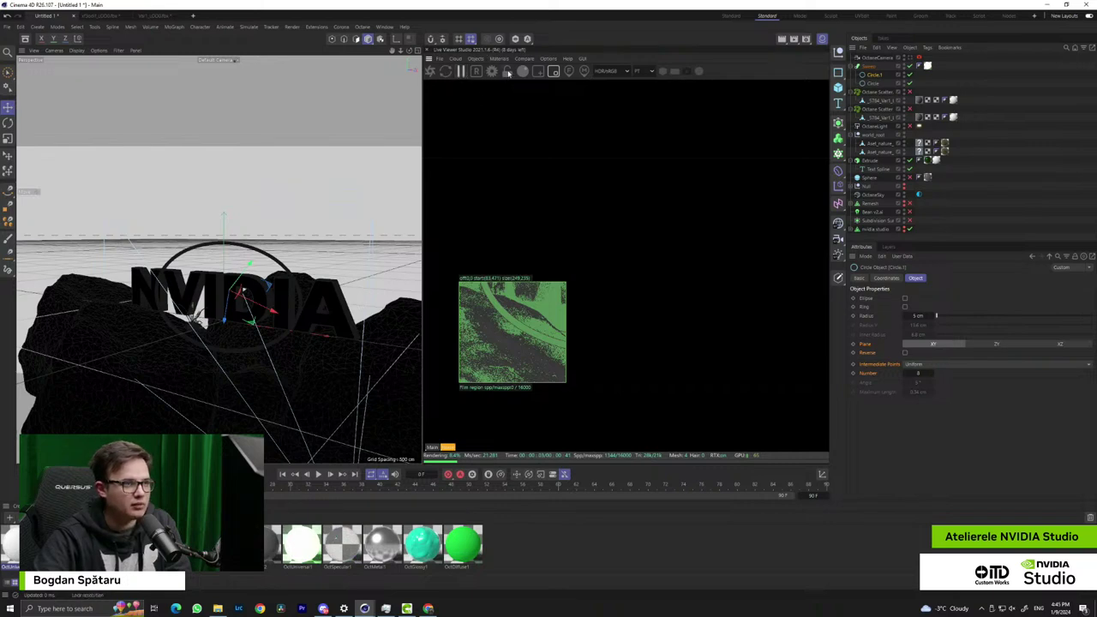
Set the Octane kernel's max samples to 1500 and restart the full-frame live render on the Main pass
{"action": "double_click", "coordinate": [73, 50]}
{"action": "type", "text": "1500"}
{"action": "key", "text": "Return"}
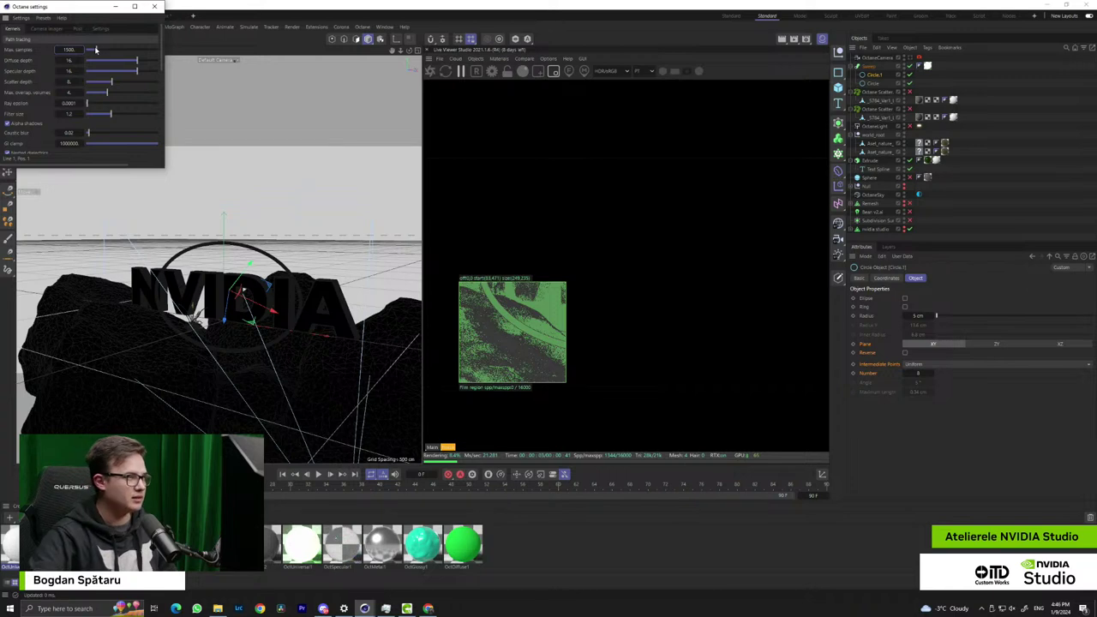
{"action": "left_click", "coordinate": [154, 6]}
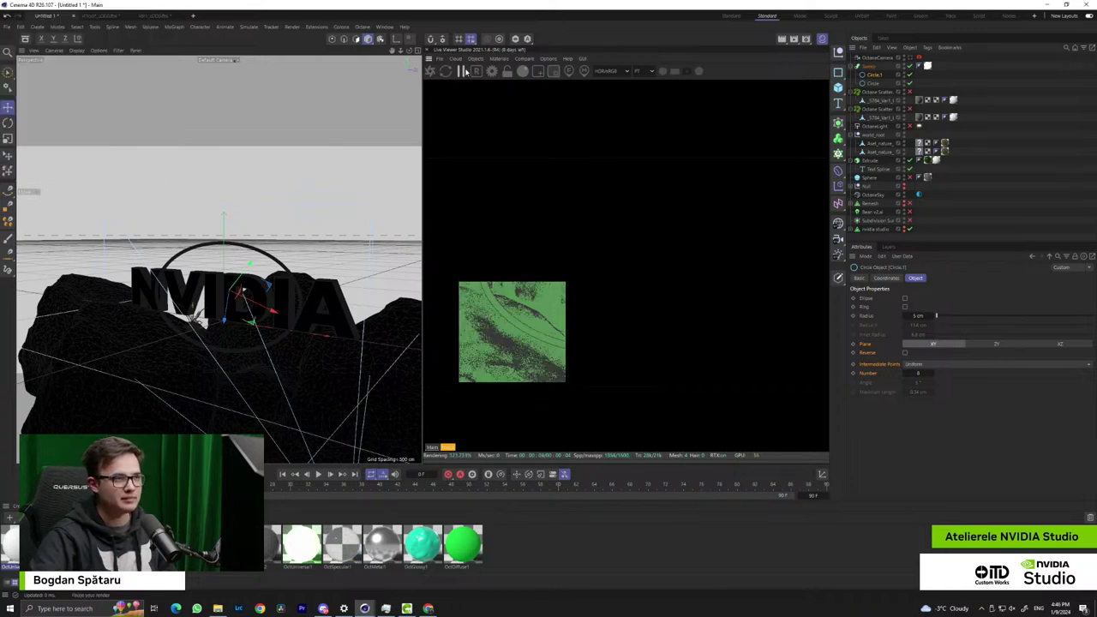
{"action": "left_click", "coordinate": [432, 448]}
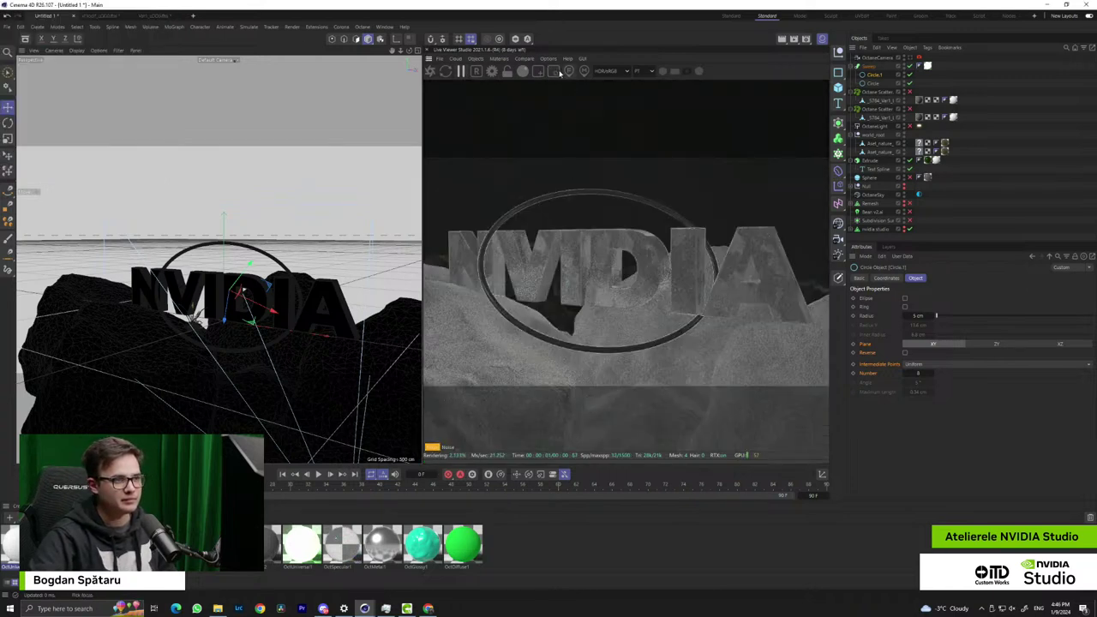
{"action": "left_click", "coordinate": [431, 72]}
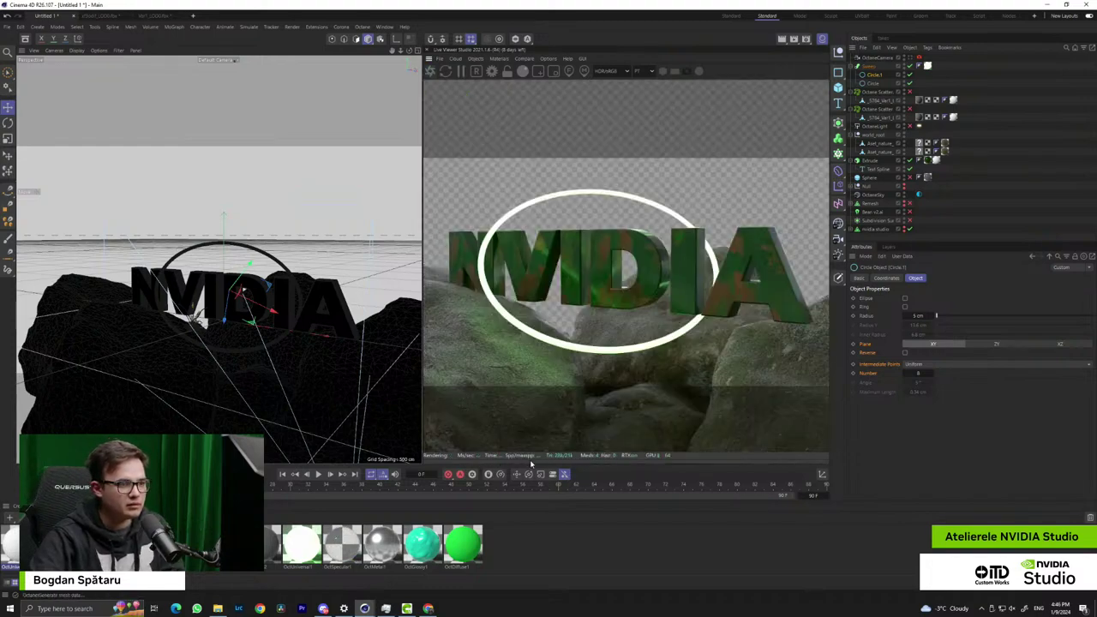
Look through the OctaneCamera in the viewport and delete the extra tag from the Extrude object
{"action": "left_click", "coordinate": [910, 57]}
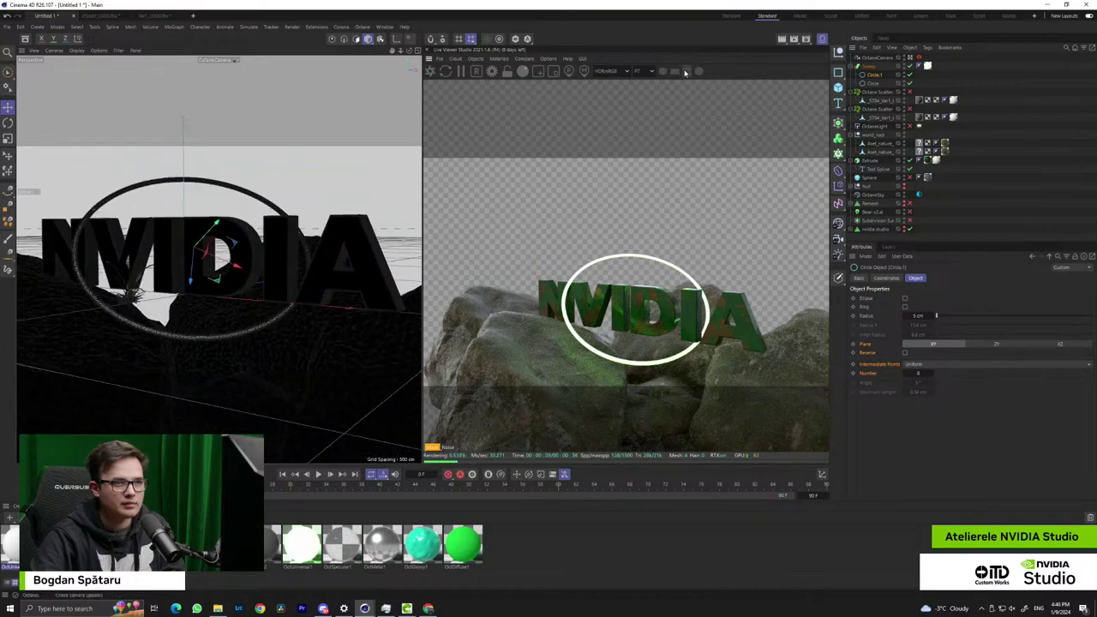
{"action": "left_click", "coordinate": [910, 58]}
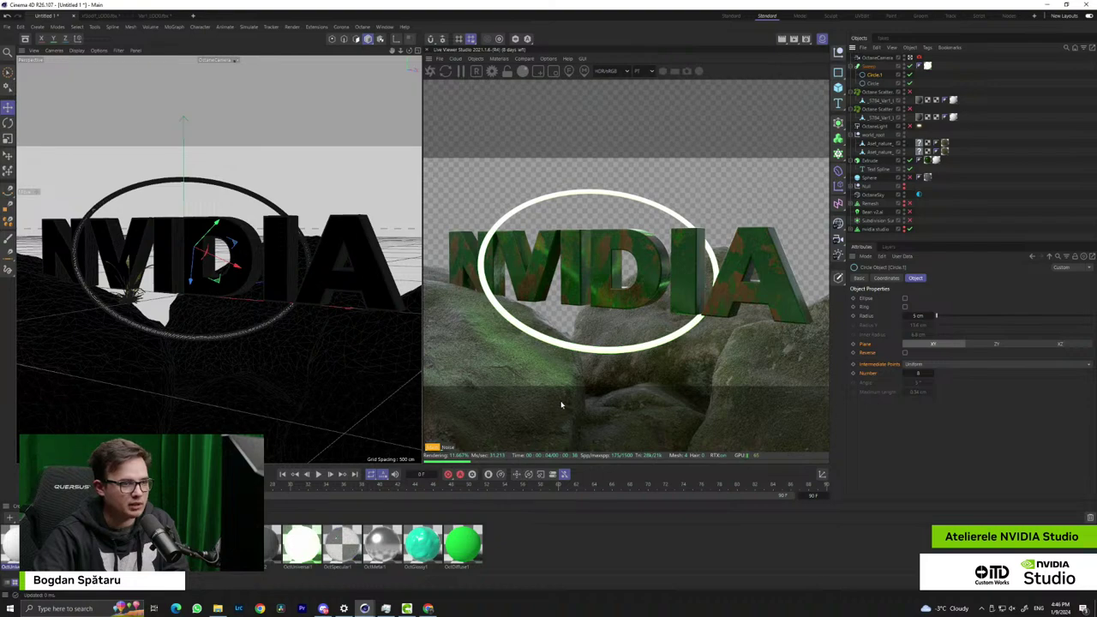
{"action": "left_click", "coordinate": [928, 162]}
{"action": "key", "text": "Delete"}
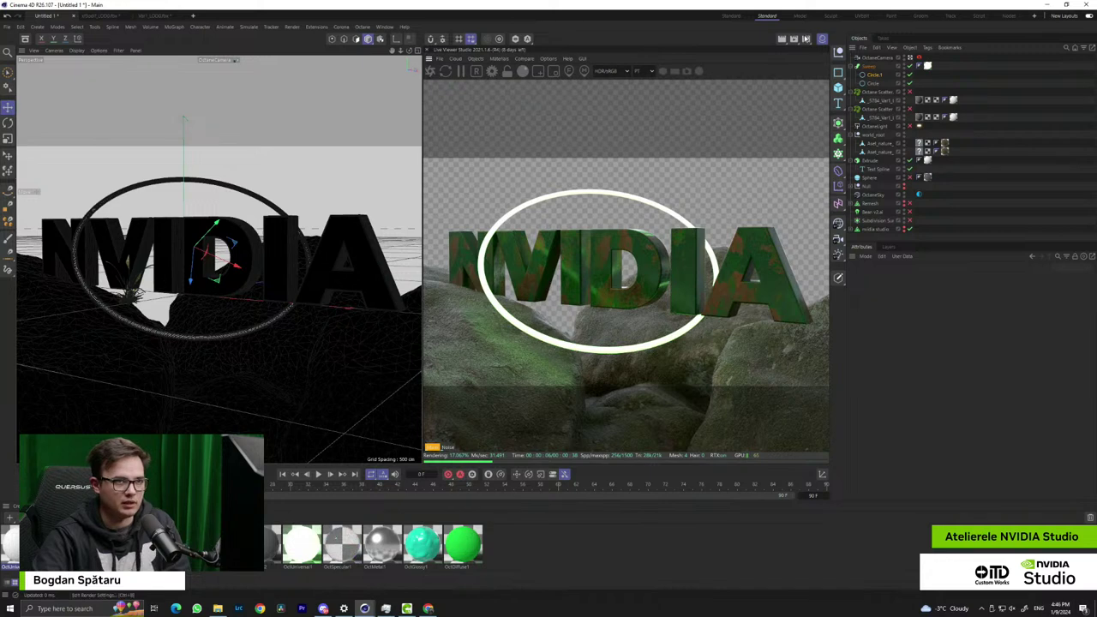
Set the renderer to Octane Renderer in the render settings, keeping the output width unchanged
{"action": "key", "text": "ctrl+b"}
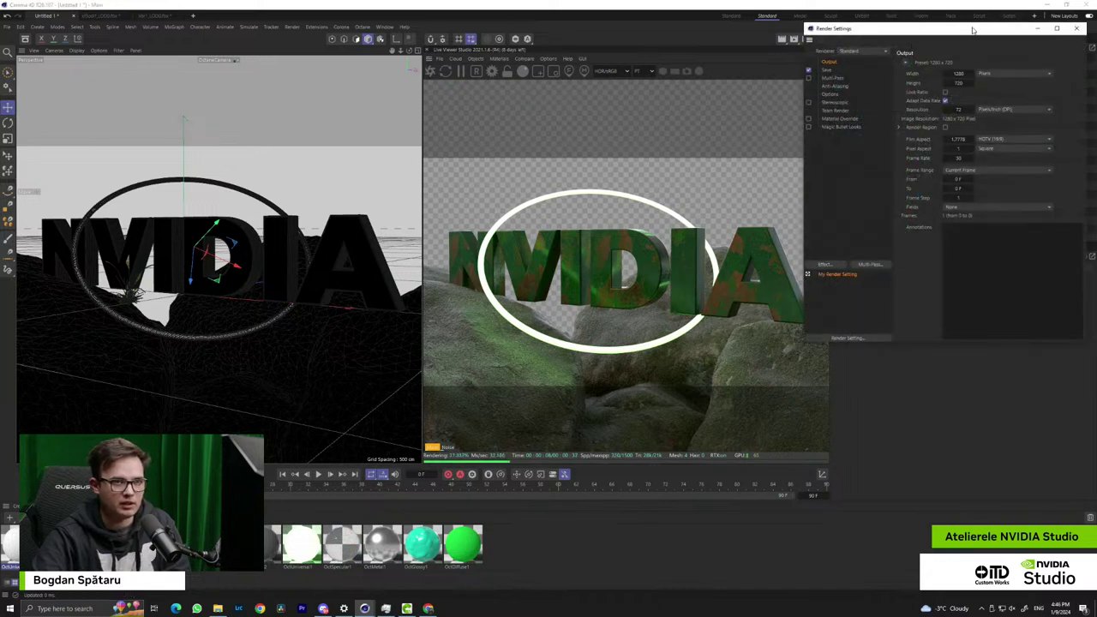
{"action": "left_click_drag", "start_coordinate": [973, 31], "coordinate": [699, 111]}
{"action": "left_click", "coordinate": [584, 132]}
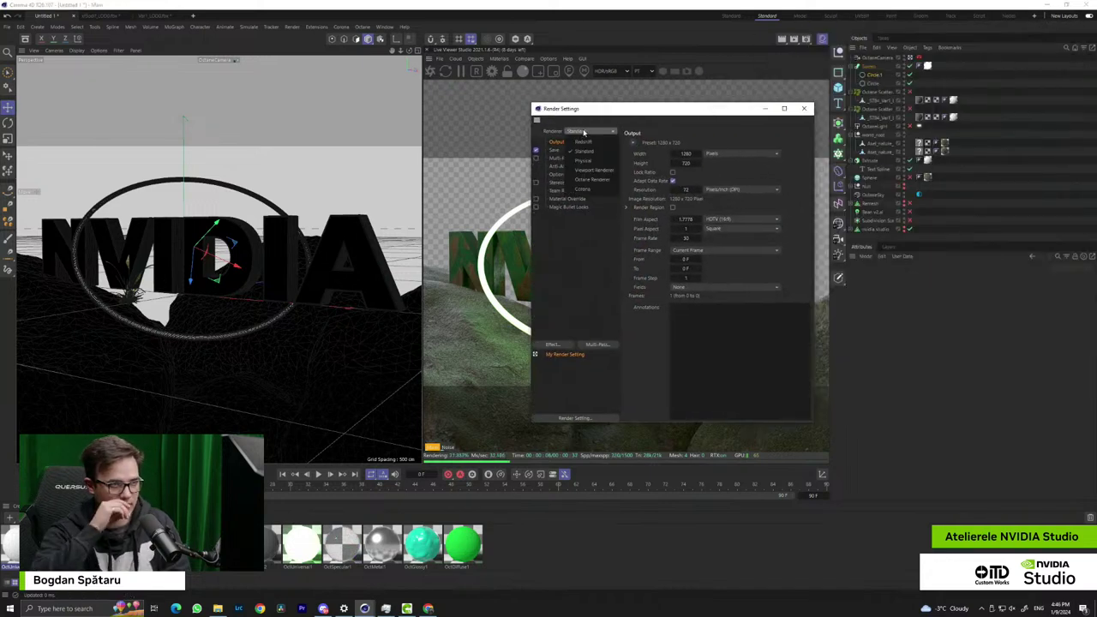
{"action": "left_click", "coordinate": [592, 179]}
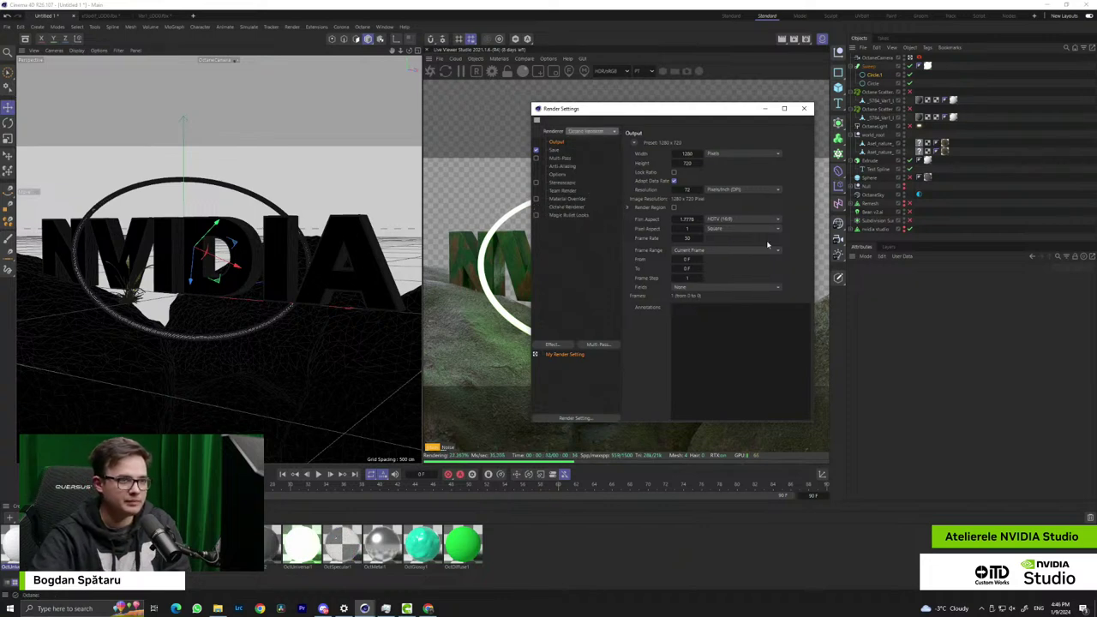
{"action": "left_click_drag", "start_coordinate": [813, 180], "coordinate": [924, 185]}
{"action": "double_click", "coordinate": [721, 154]}
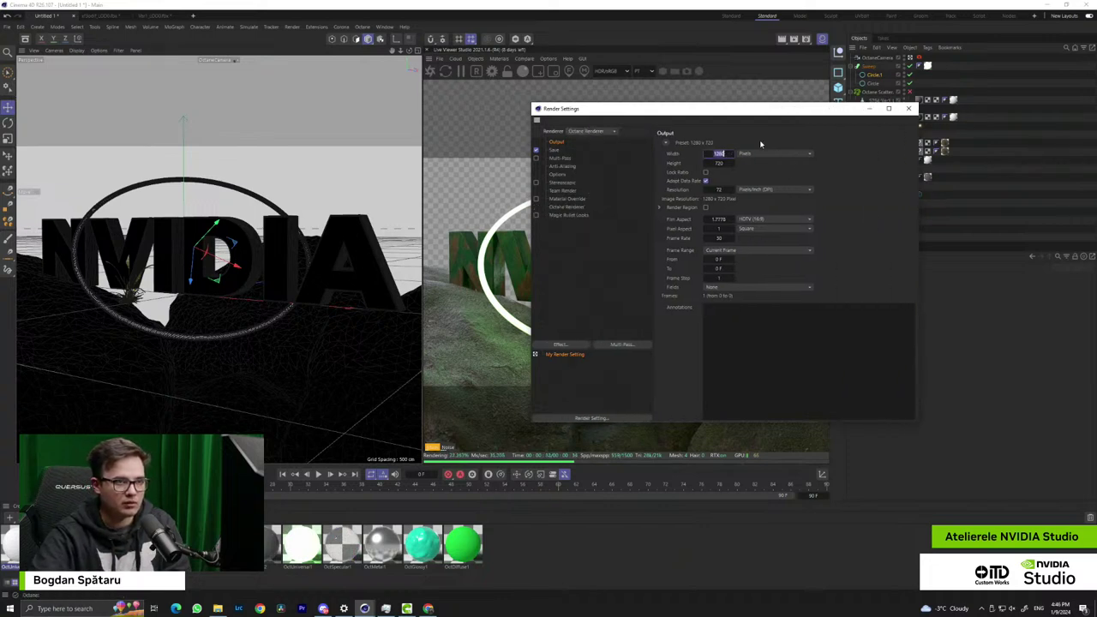
Enable the alpha channel for the saved regular image in the render settings
{"action": "left_click", "coordinate": [554, 150]}
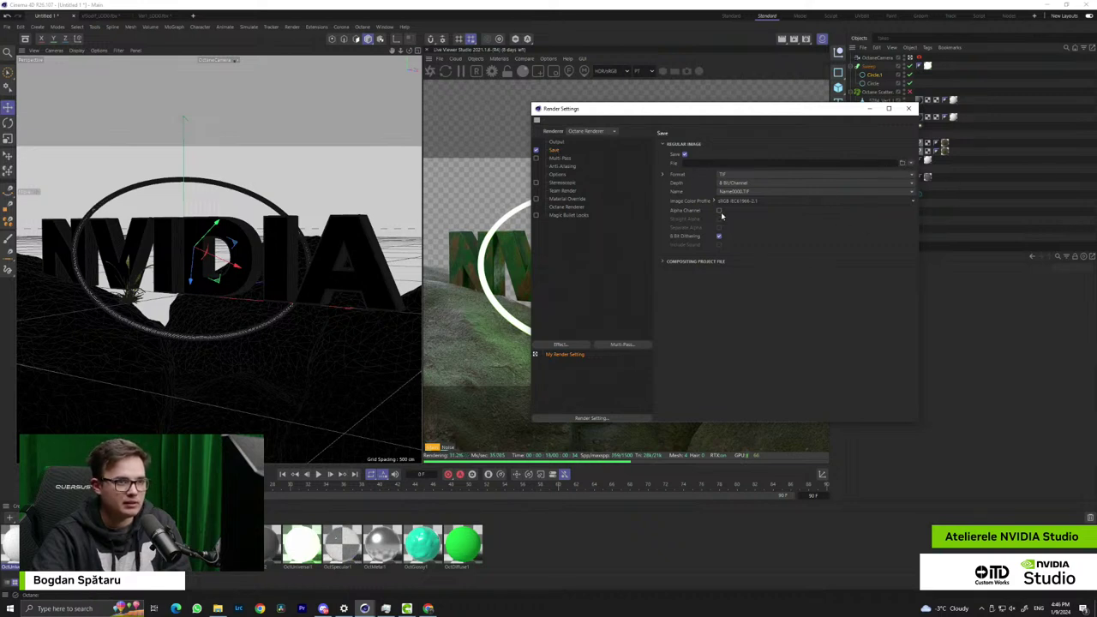
{"action": "left_click_drag", "start_coordinate": [669, 109], "coordinate": [263, 346]}
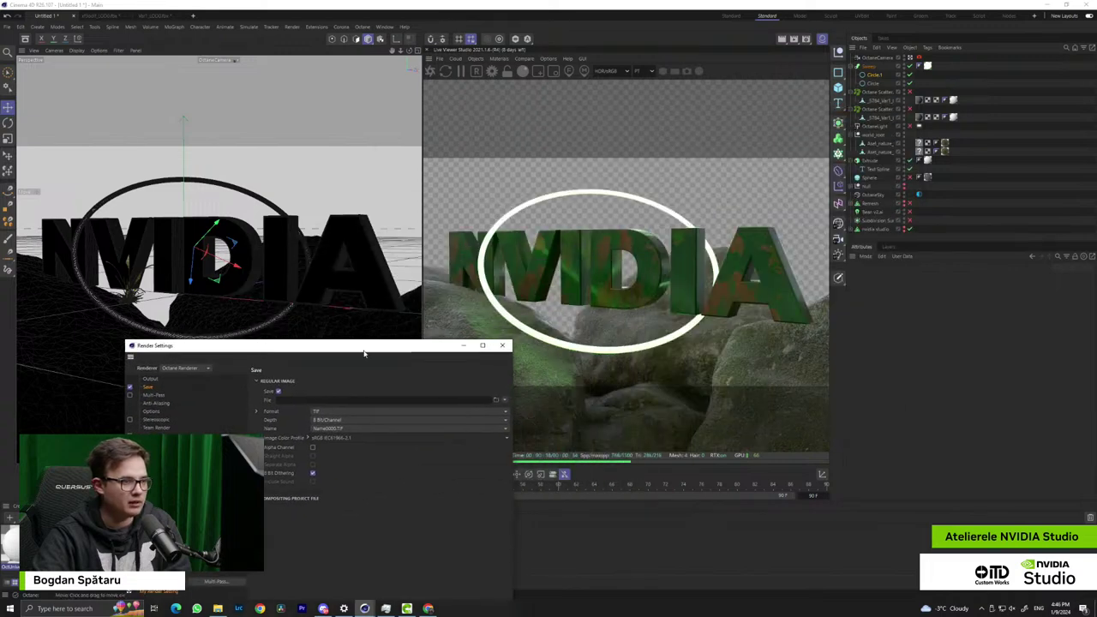
{"action": "left_click", "coordinate": [312, 446]}
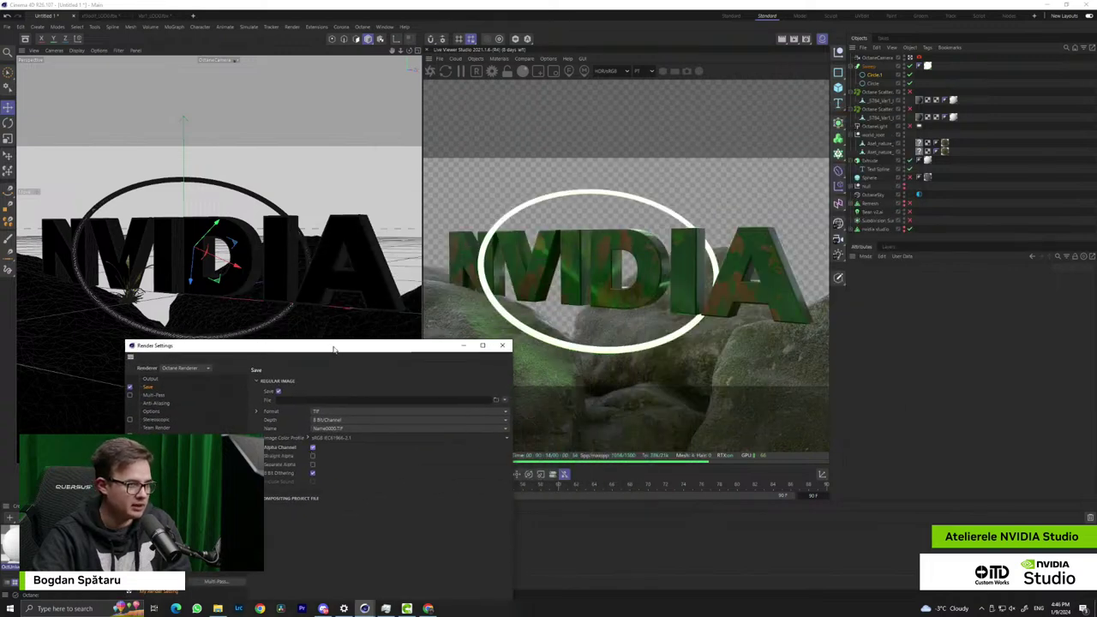
{"action": "left_click_drag", "start_coordinate": [336, 355], "coordinate": [634, 245]}
{"action": "left_click_drag", "start_coordinate": [705, 248], "coordinate": [884, 168]}
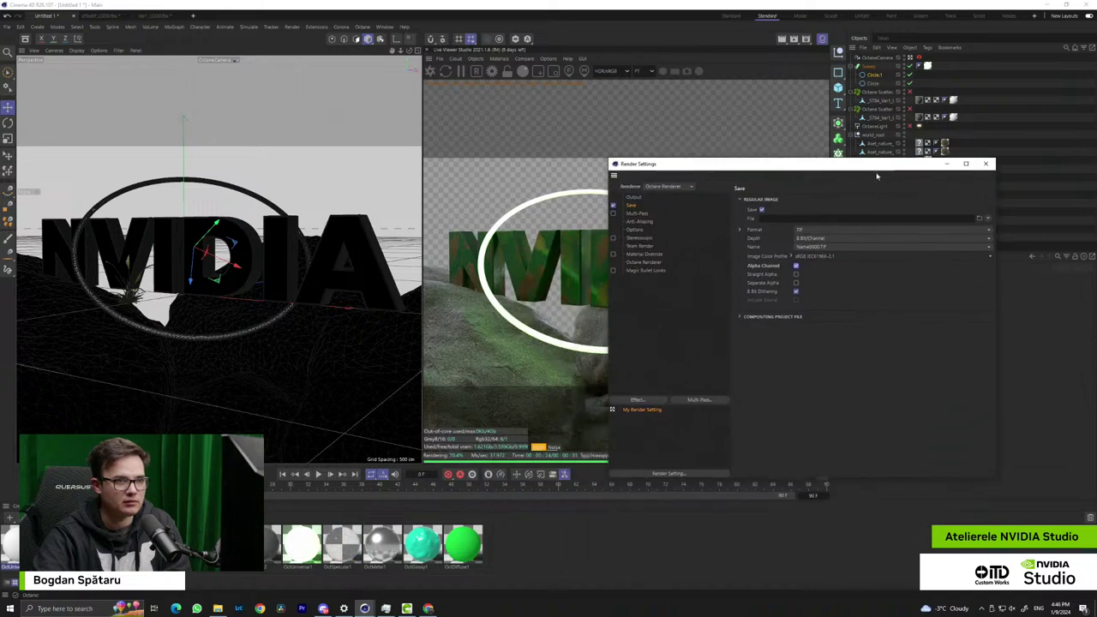
Enable the Render AOV group in the Octane Renderer render settings
{"action": "left_click", "coordinate": [644, 262]}
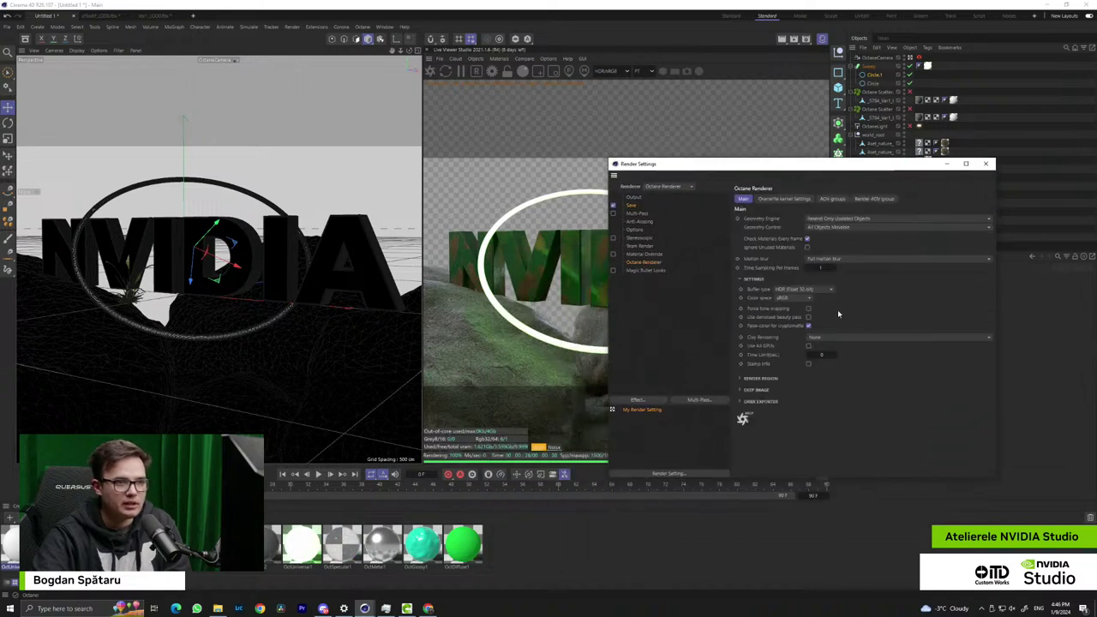
{"action": "left_click", "coordinate": [986, 162]}
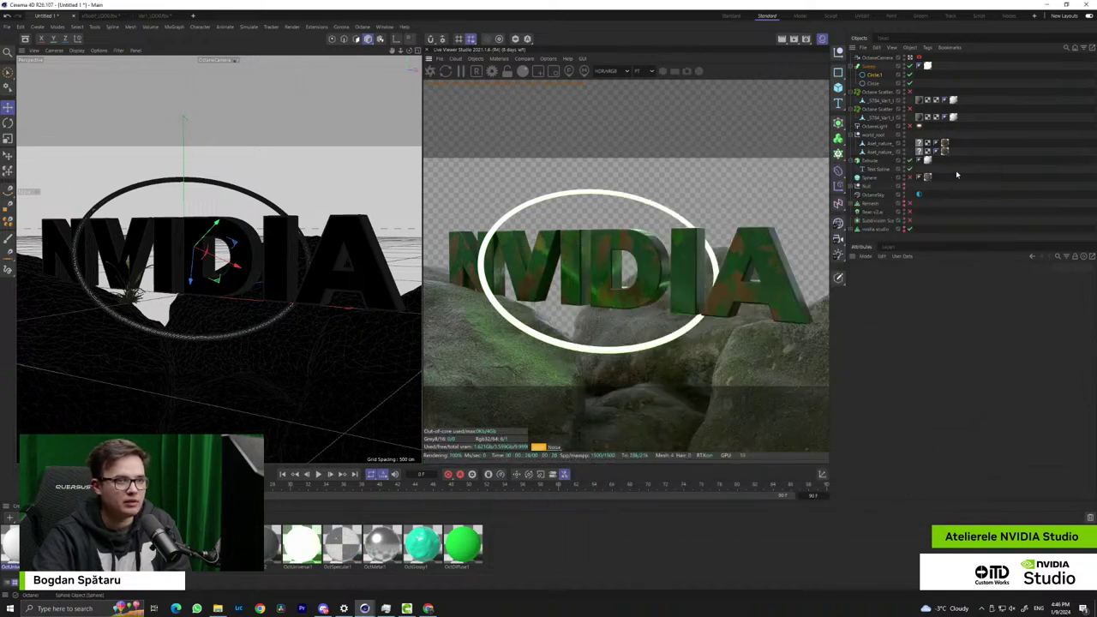
{"action": "key", "text": "ctrl+b"}
{"action": "left_click", "coordinate": [866, 198]}
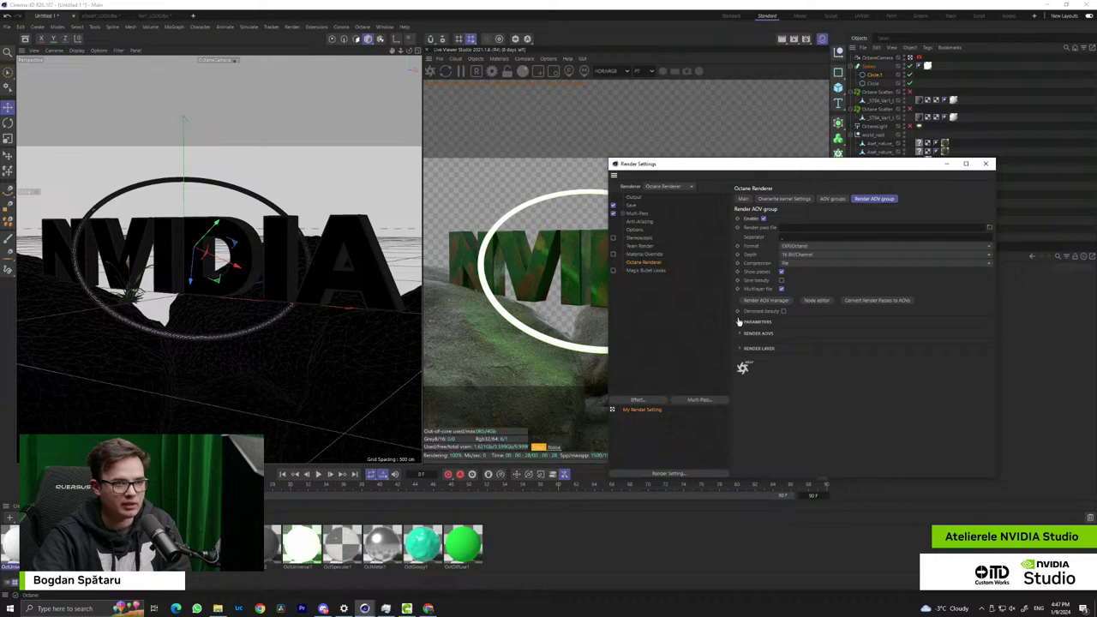
Add a Shadow pass to the render AOVs with the Octane Render AOV Manager
{"action": "left_click_drag", "start_coordinate": [705, 167], "coordinate": [332, 198]}
{"action": "left_click", "coordinate": [393, 330]}
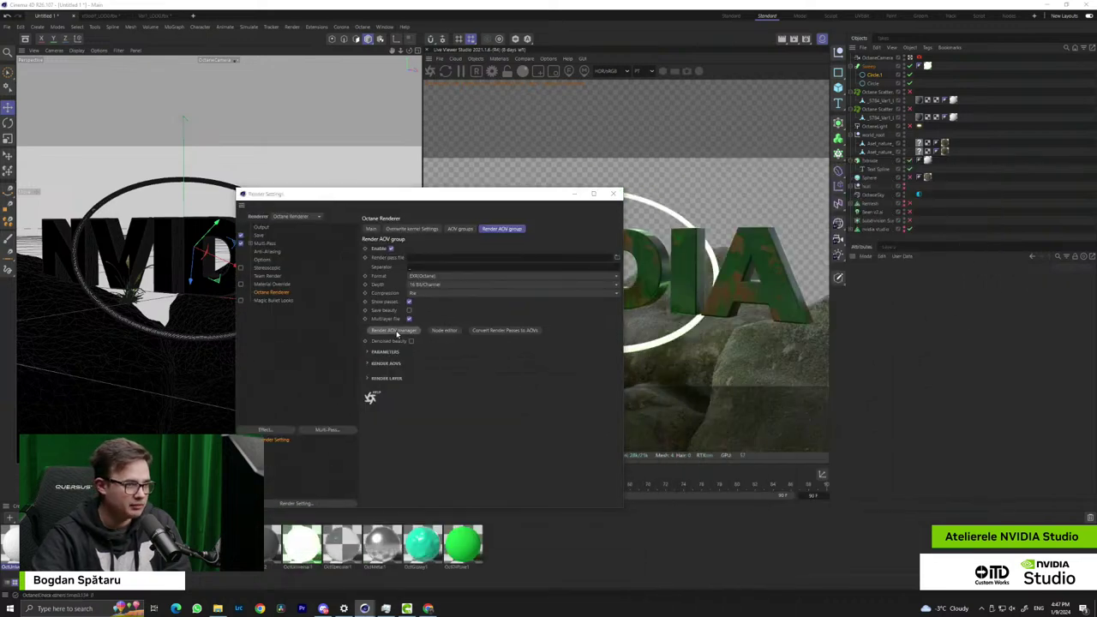
{"action": "left_click", "coordinate": [276, 330]}
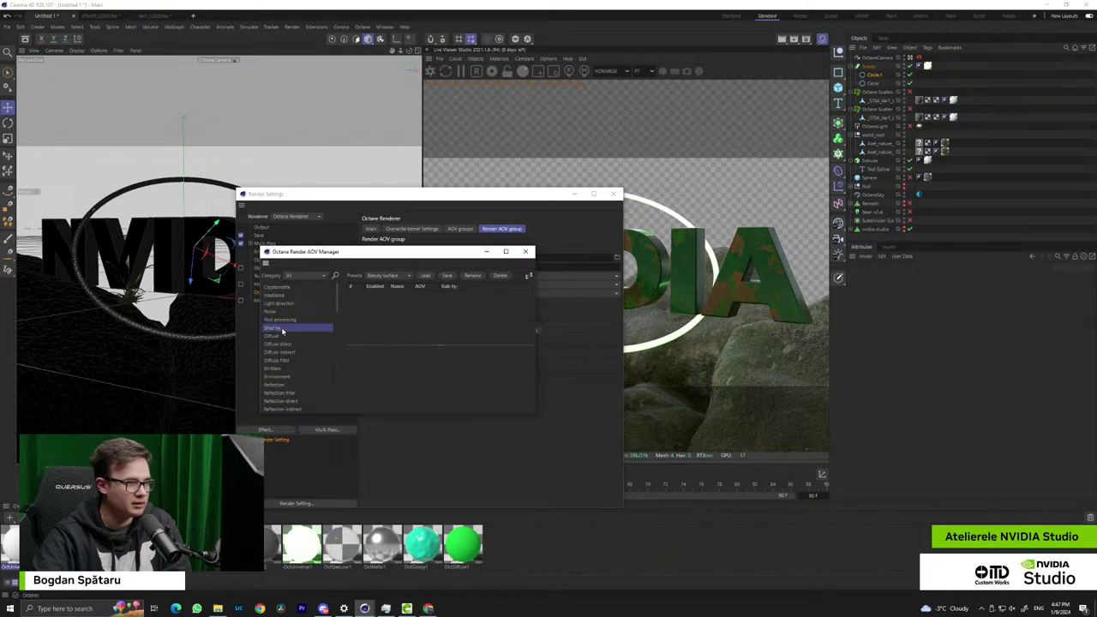
{"action": "double_click", "coordinate": [274, 330]}
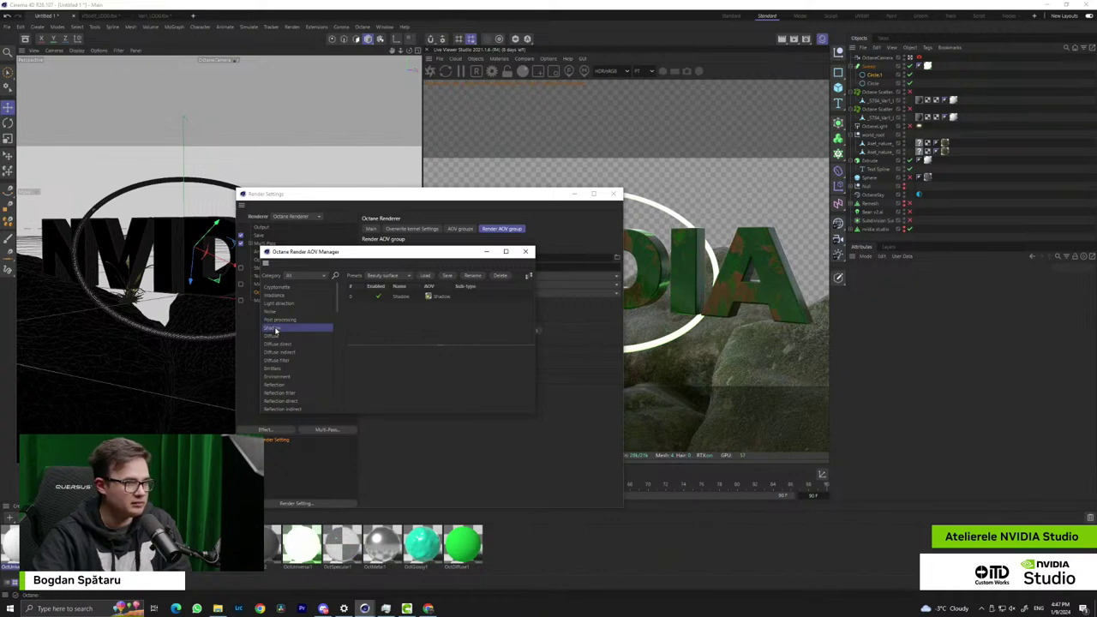
Put away the AOV Manager and render settings and display the Shadow pass in the Live Viewer
{"action": "left_click_drag", "start_coordinate": [487, 254], "coordinate": [465, 255]}
{"action": "left_click", "coordinate": [465, 254]}
{"action": "left_click", "coordinate": [573, 194]}
{"action": "left_click", "coordinate": [562, 446]}
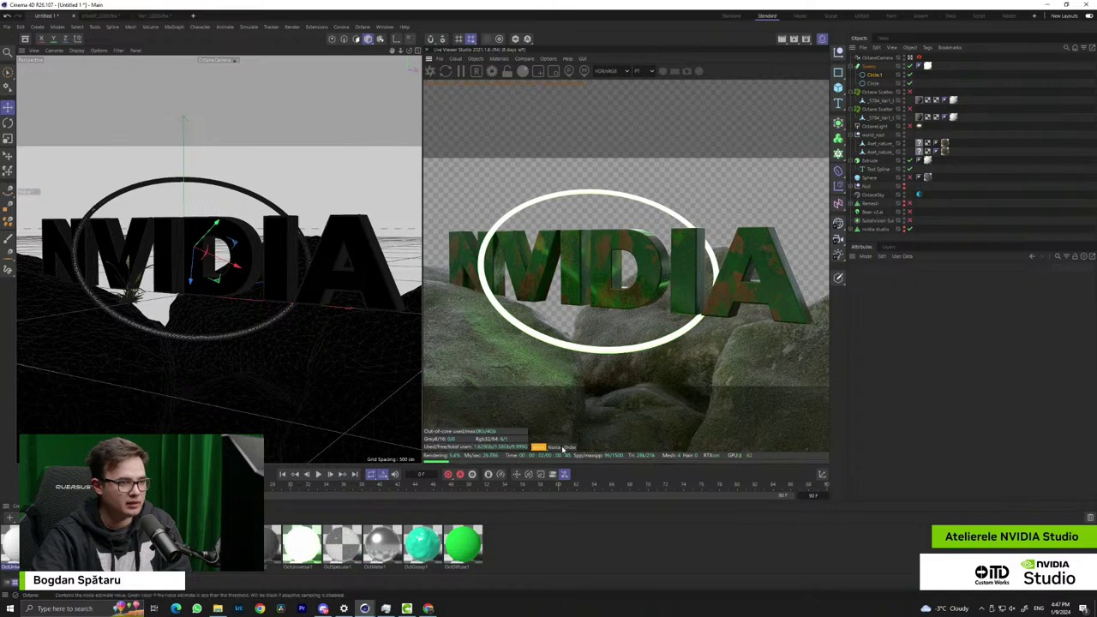
{"action": "left_click", "coordinate": [568, 447]}
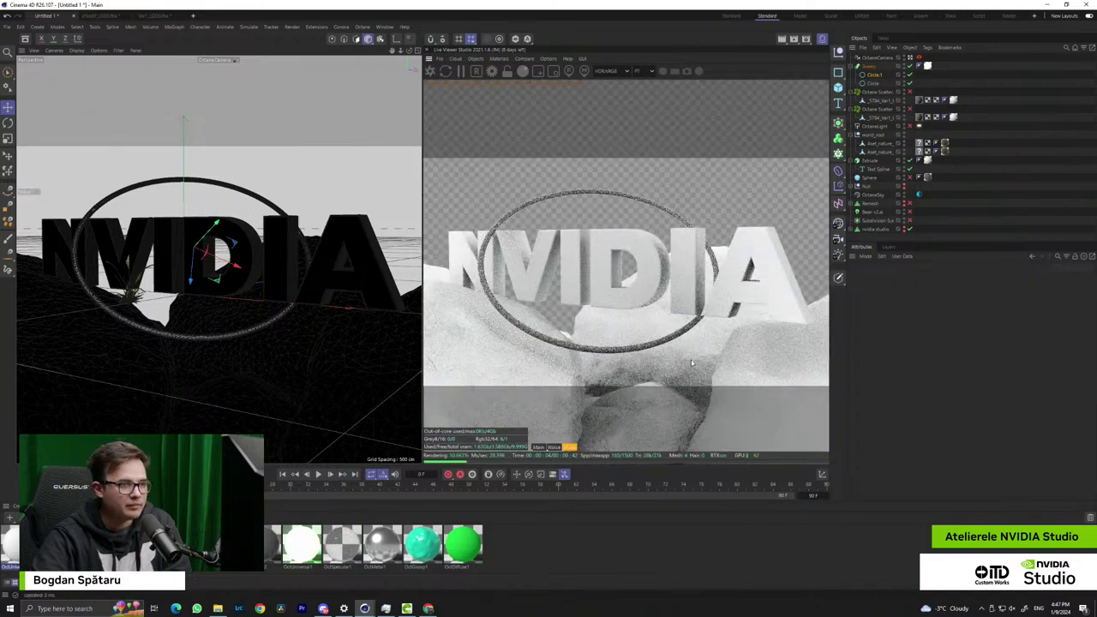
Add an Emitters AOV from the Beauty - surfaces category to the render AOVs and preview its pass in the Live Viewer
{"action": "key", "text": "ctrl+b"}
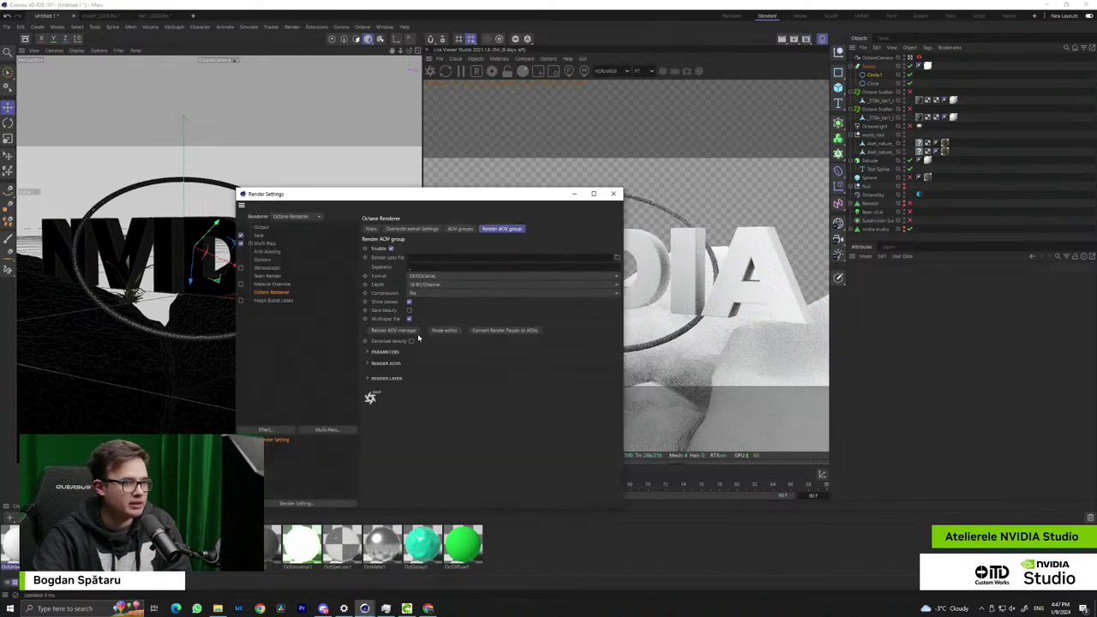
{"action": "left_click_drag", "start_coordinate": [557, 194], "coordinate": [439, 160]}
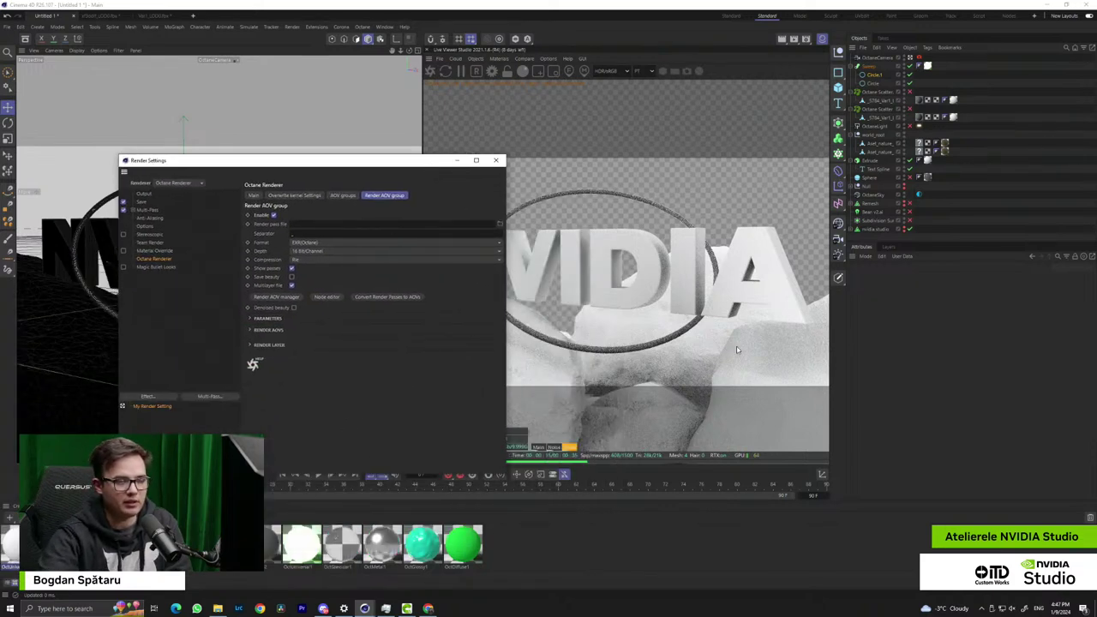
{"action": "left_click", "coordinate": [266, 319]}
{"action": "left_click", "coordinate": [266, 319]}
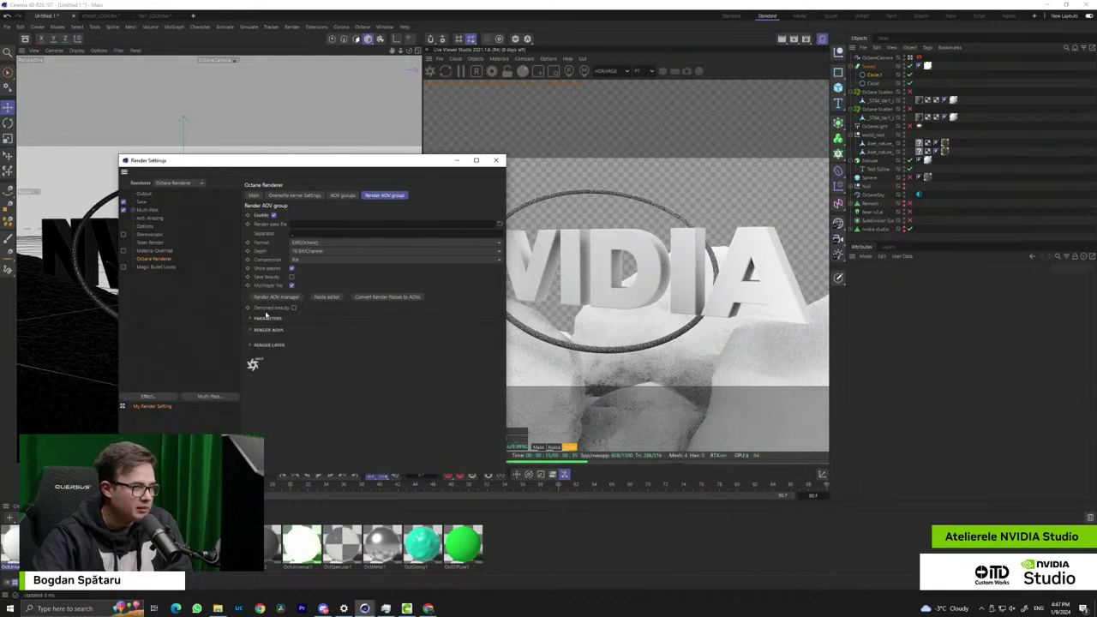
{"action": "left_click", "coordinate": [265, 330]}
{"action": "left_click", "coordinate": [267, 340]}
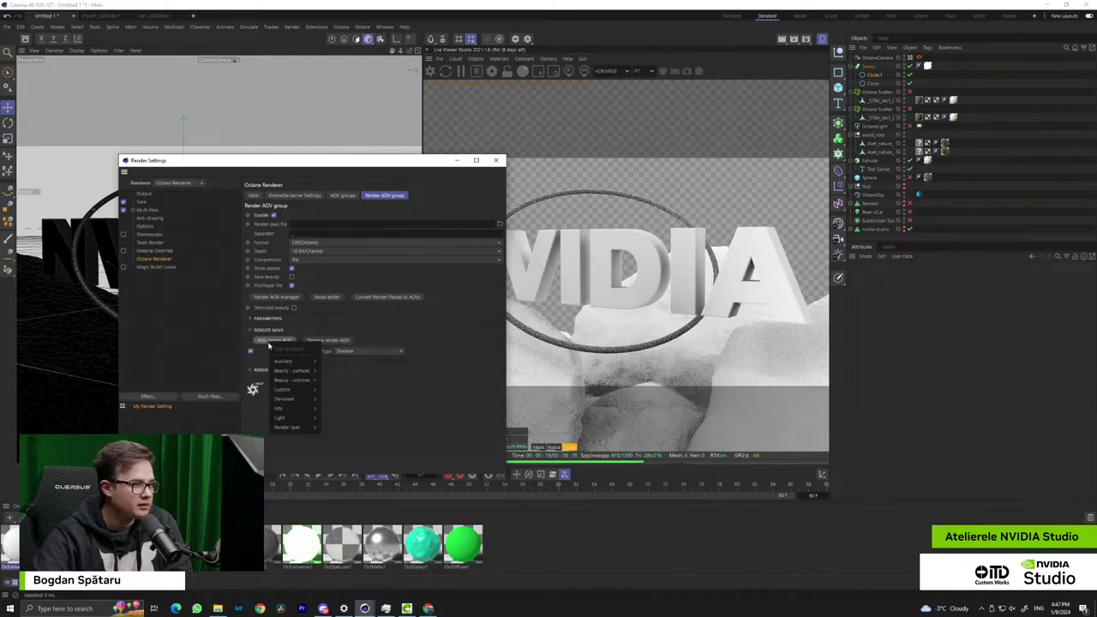
{"action": "mouse_move", "coordinate": [300, 376]}
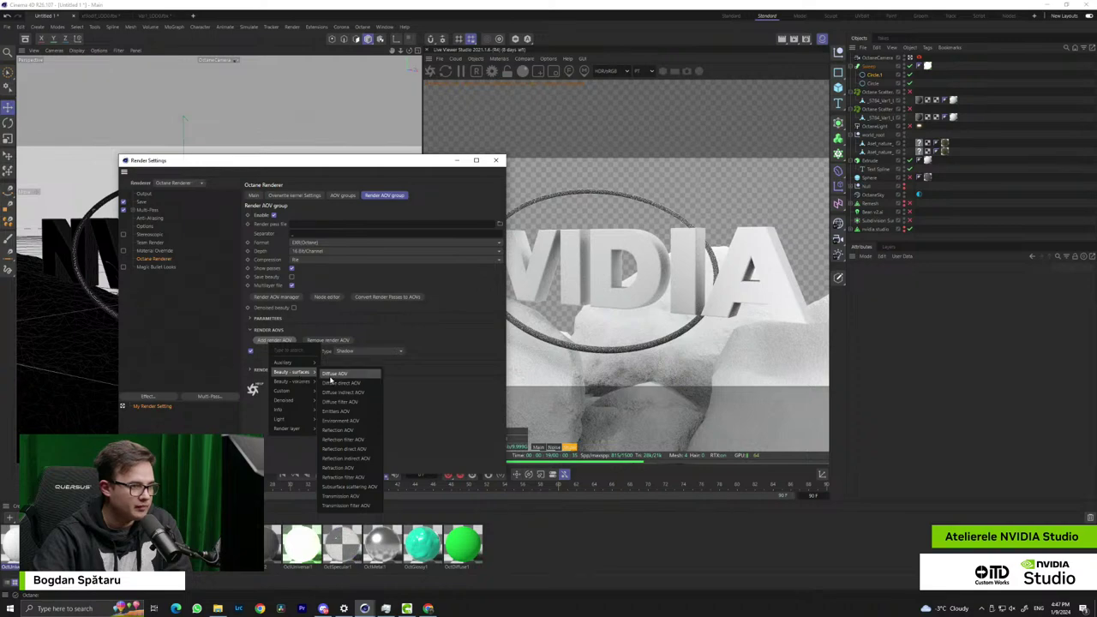
{"action": "left_click", "coordinate": [350, 414]}
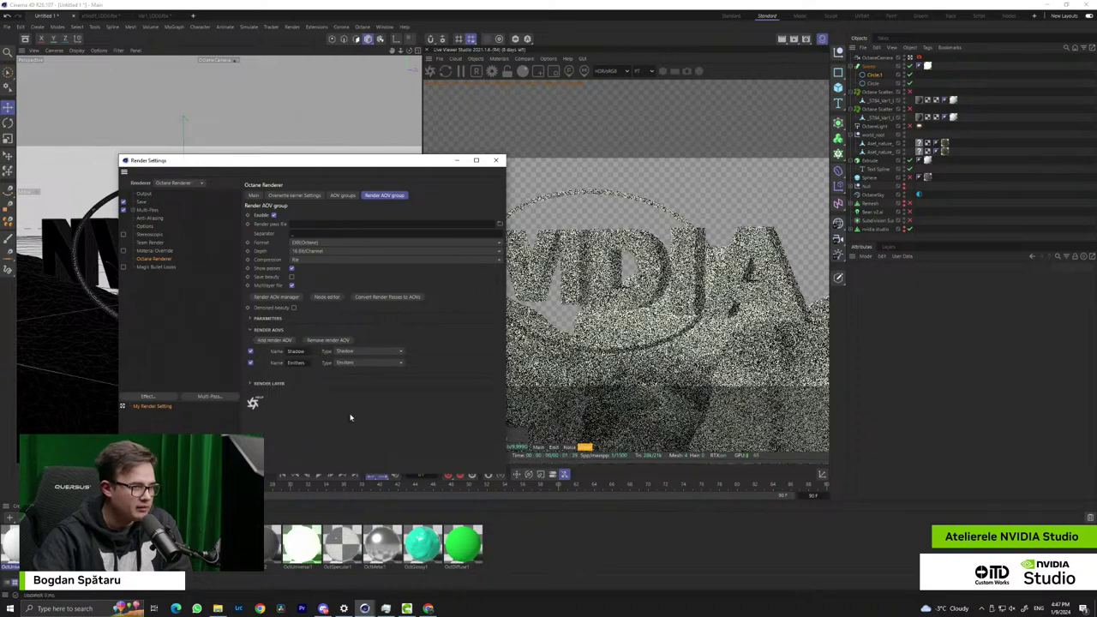
{"action": "left_click", "coordinate": [554, 448]}
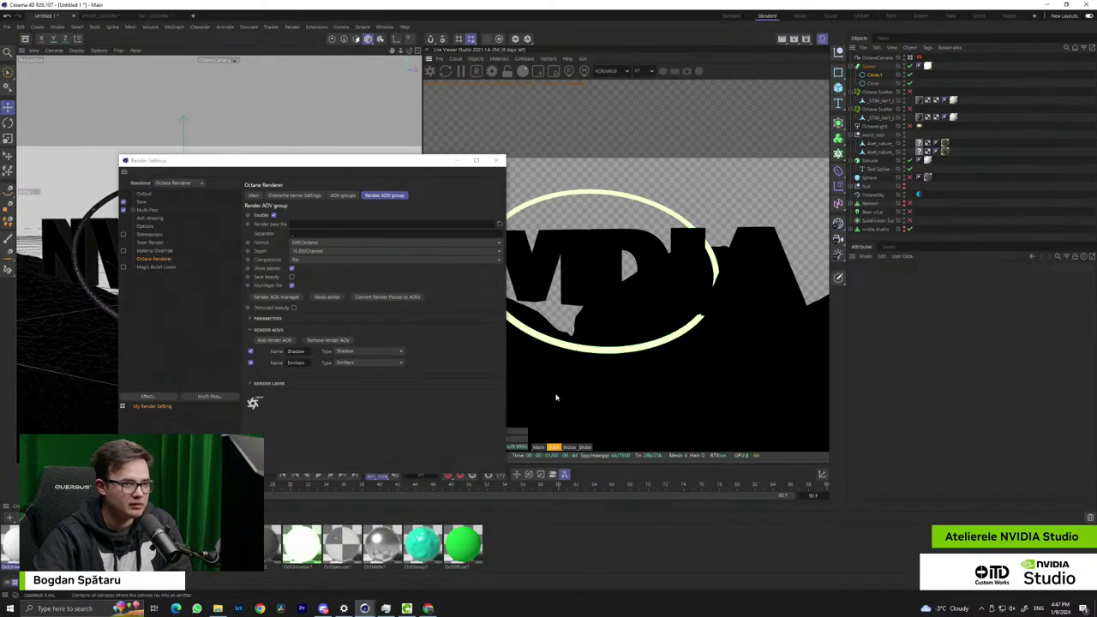
{"action": "left_click", "coordinate": [458, 161]}
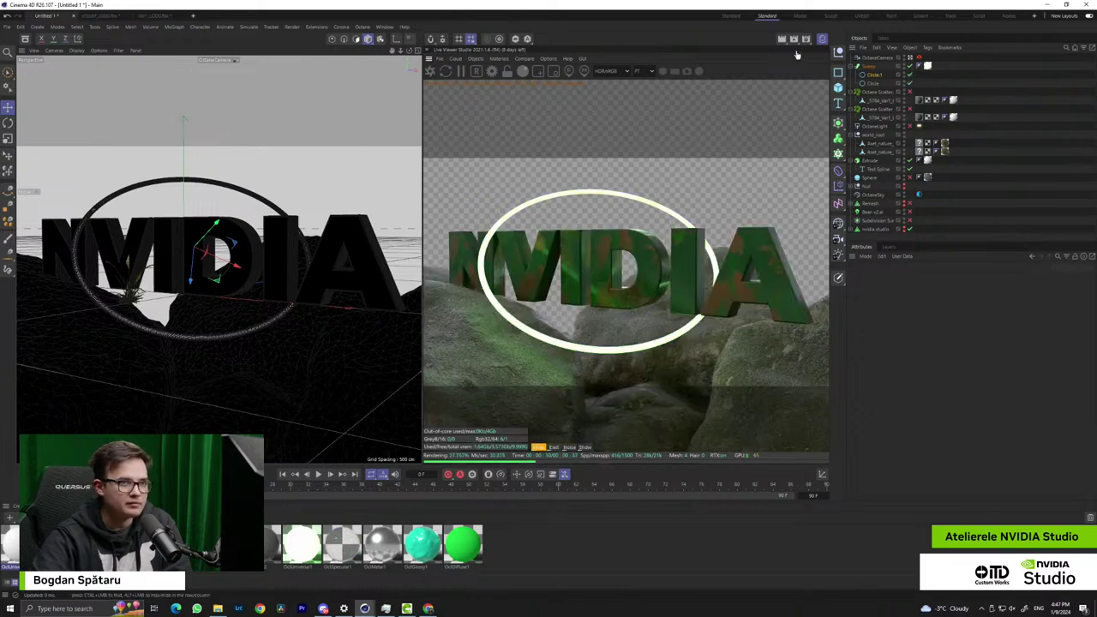
Review the render pass file field and the Material Override, Options, Anti-Aliasing, Save and Output pages of the render settings
{"action": "left_click", "coordinate": [806, 39]}
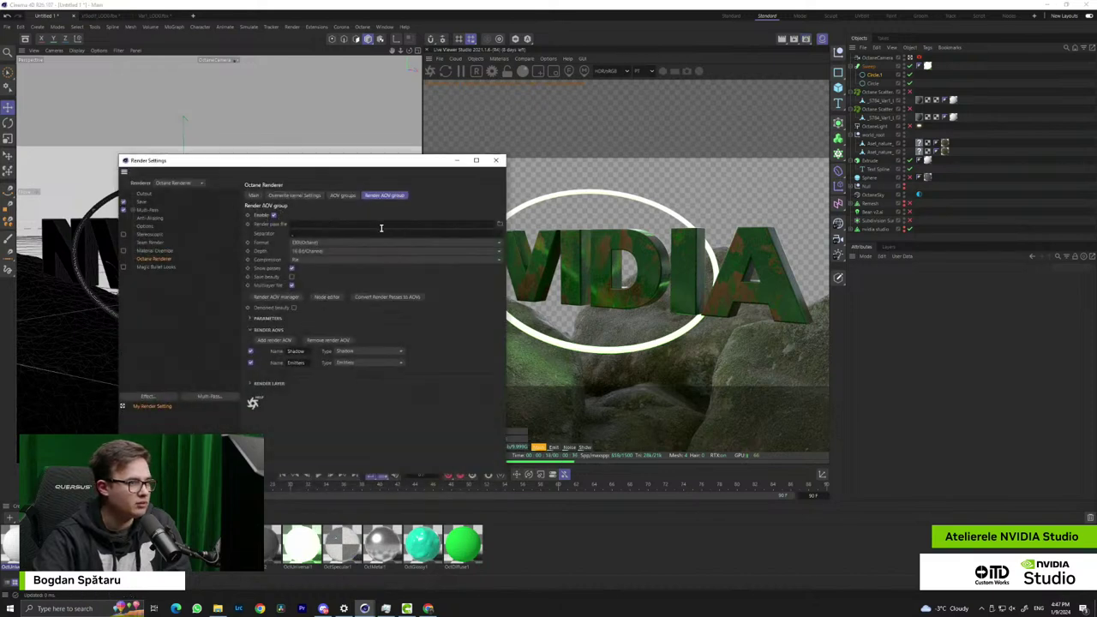
{"action": "left_click", "coordinate": [347, 226]}
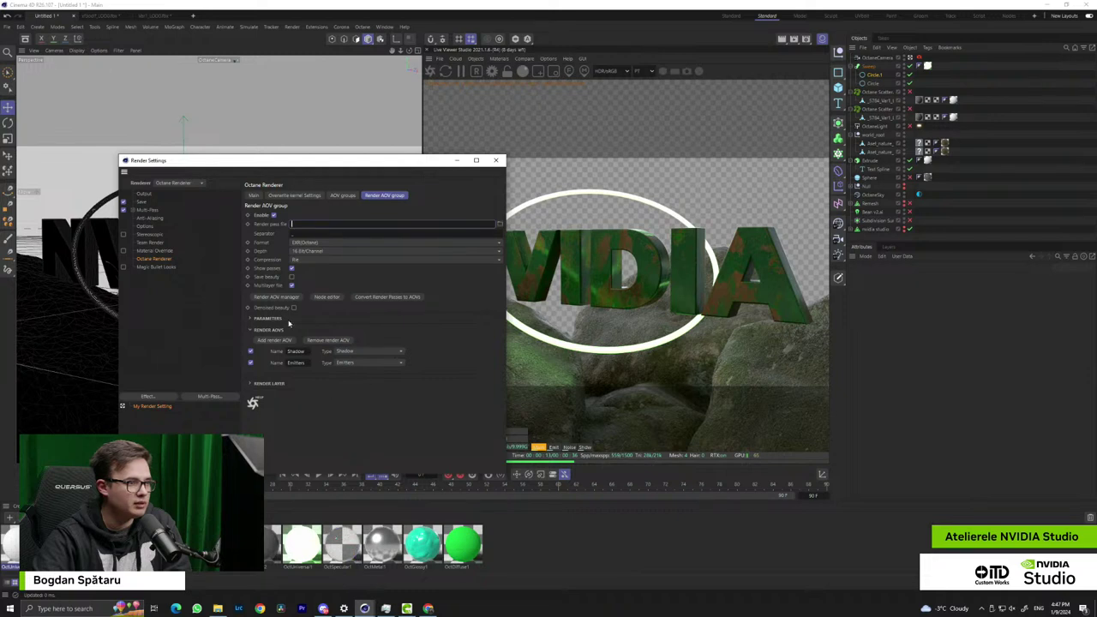
{"action": "left_click", "coordinate": [385, 315]}
{"action": "left_click", "coordinate": [159, 250]}
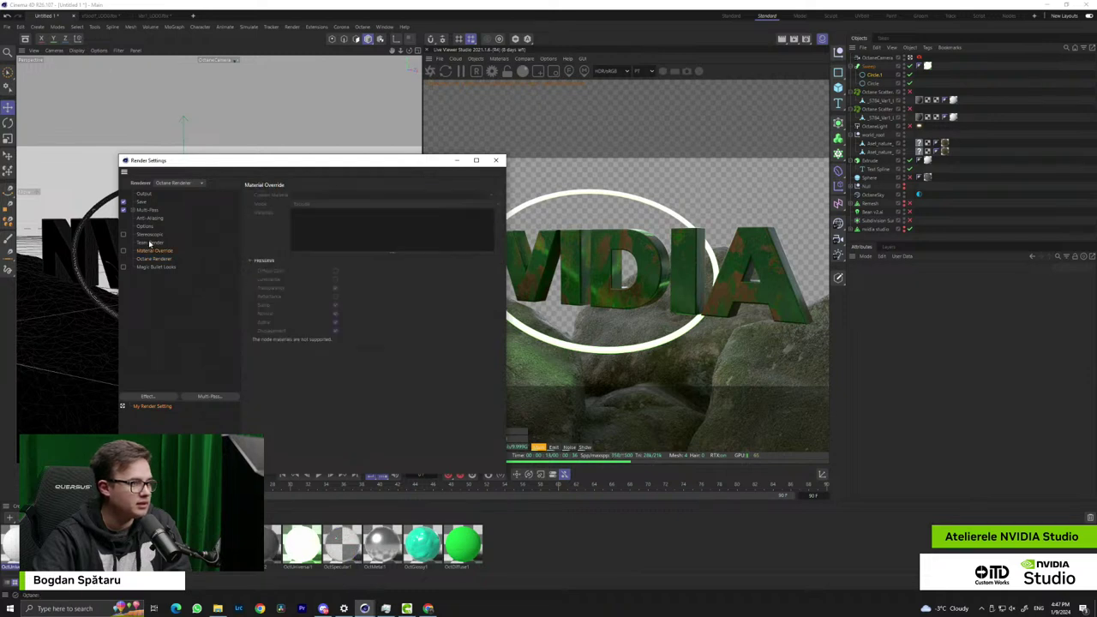
{"action": "left_click", "coordinate": [146, 225]}
{"action": "left_click", "coordinate": [150, 218]}
{"action": "left_click", "coordinate": [140, 201]}
{"action": "left_click", "coordinate": [141, 194]}
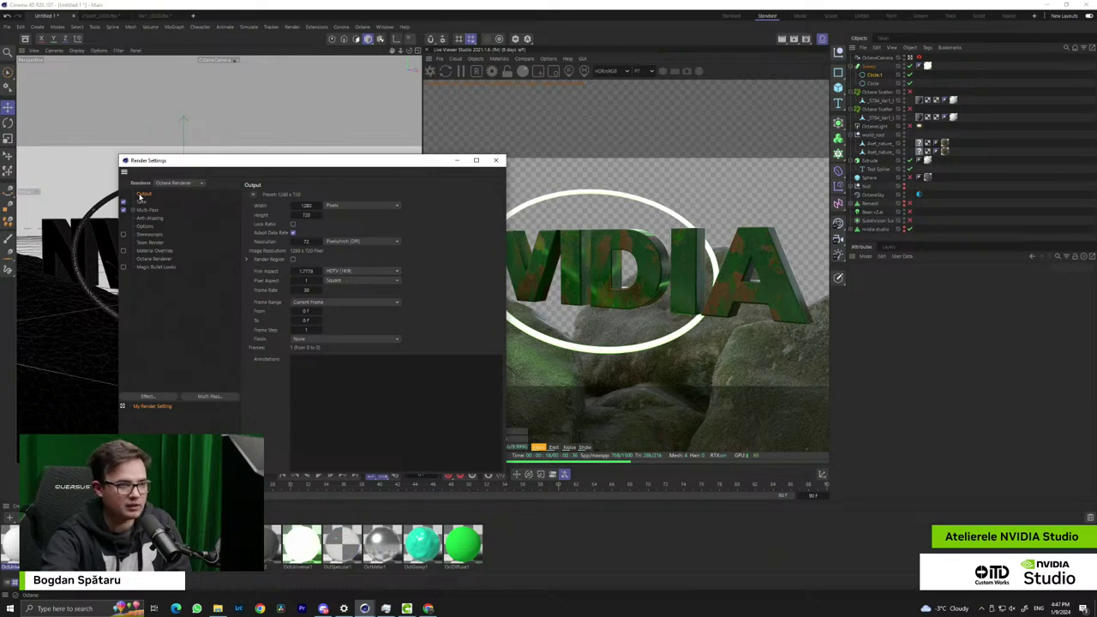
{"action": "left_click", "coordinate": [456, 161]}
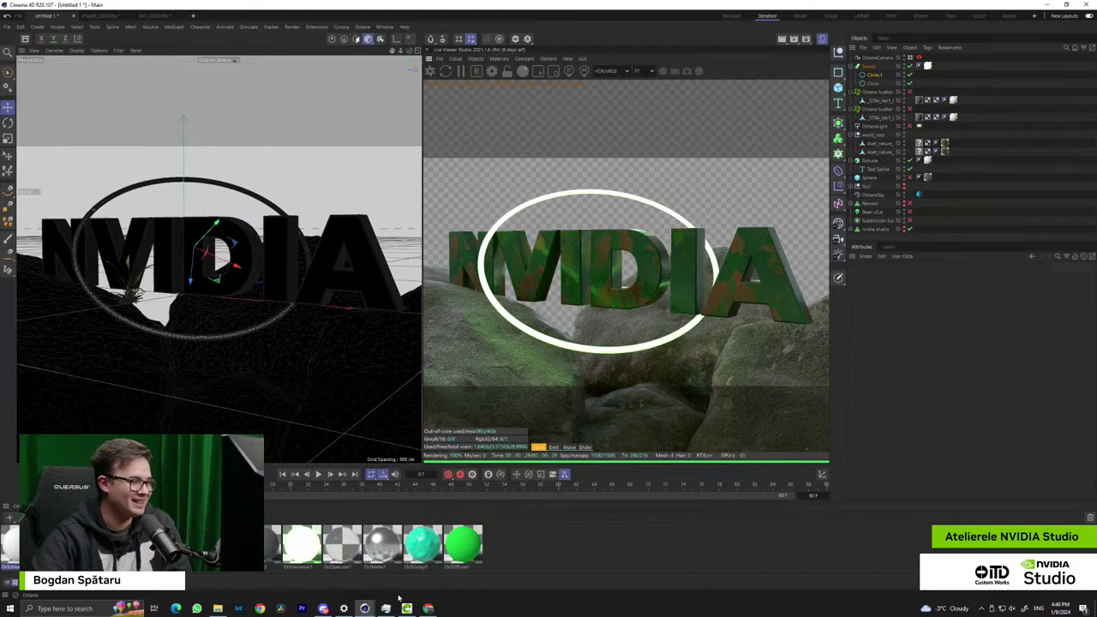
Switch to Chrome and bring up the polyhaven.com home page in a tab beside Quixel Megascans
{"action": "left_click", "coordinate": [429, 609]}
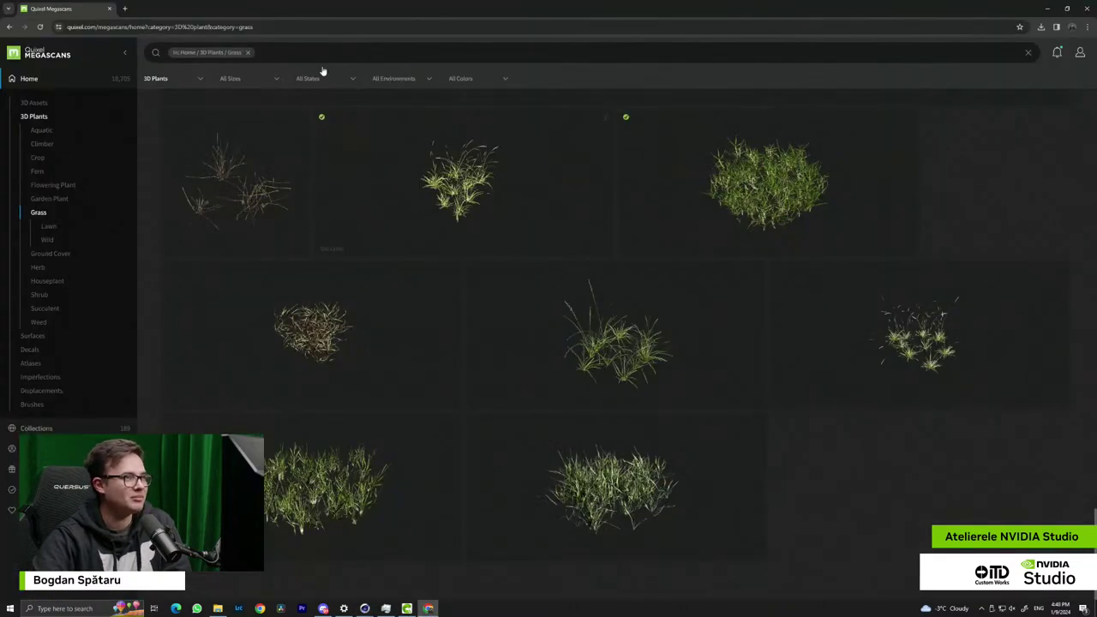
{"action": "left_click_drag", "start_coordinate": [163, 10], "coordinate": [0, 214]}
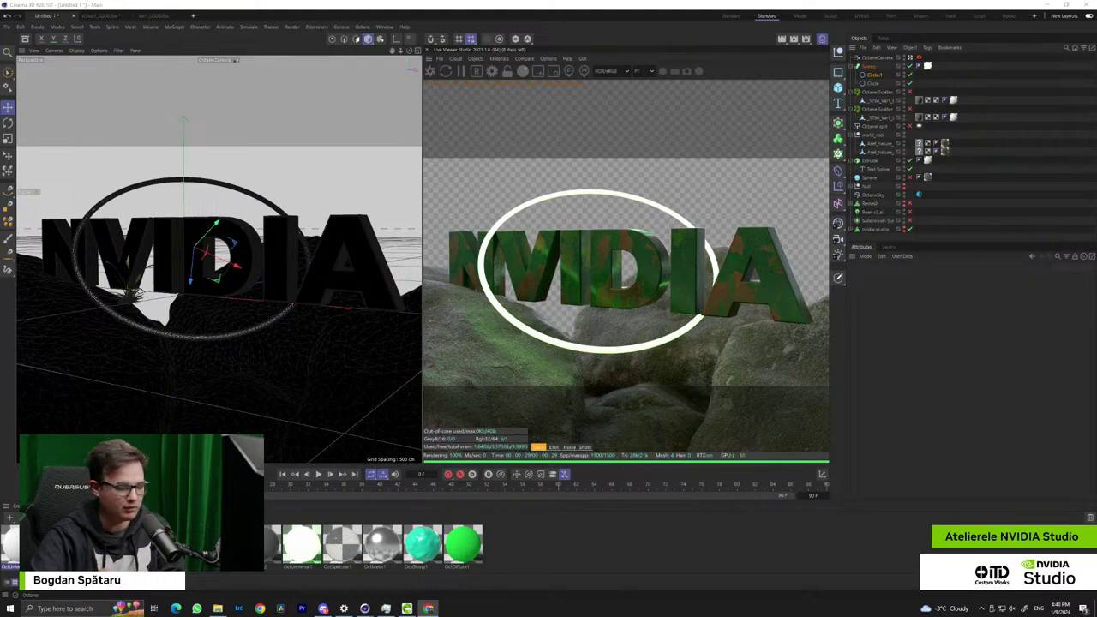
{"action": "left_click_drag", "start_coordinate": [0, 103], "coordinate": [592, 1]}
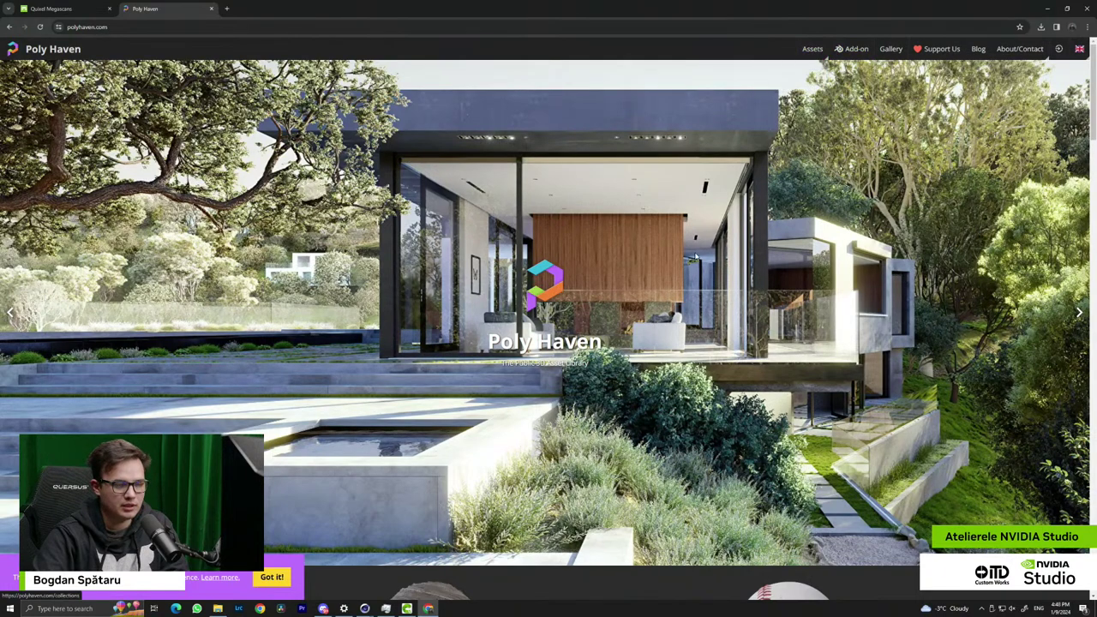
Look through the Poly Haven home page, from the asset categories to the community renders and back
{"action": "scroll", "coordinate": [524, 343], "scroll_direction": "down", "scroll_amount": 15}
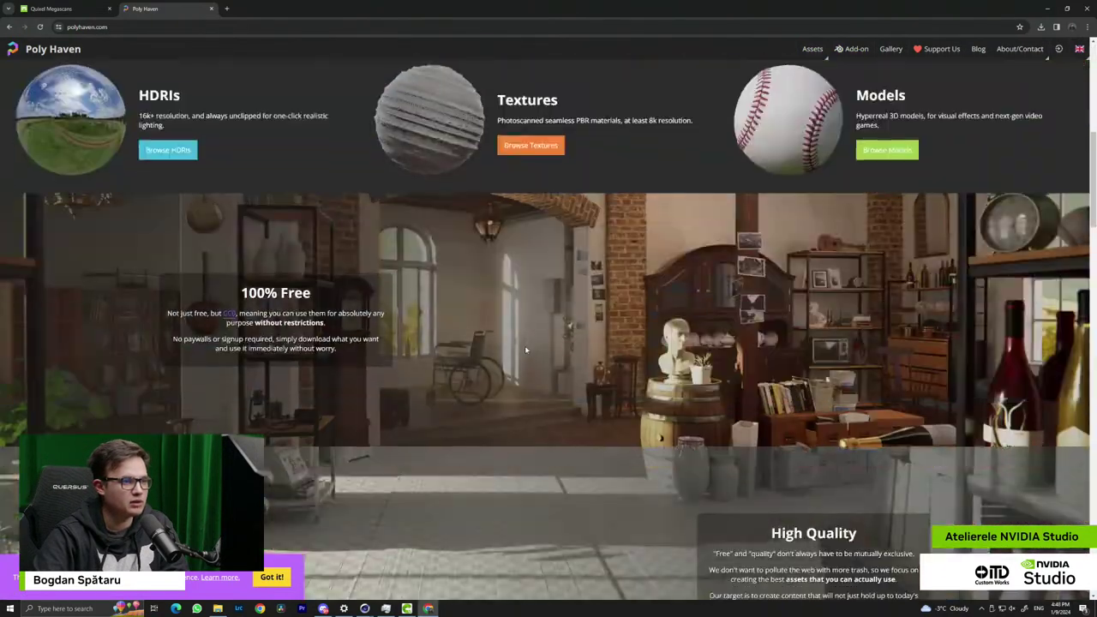
{"action": "scroll", "coordinate": [524, 354], "scroll_direction": "down", "scroll_amount": 10}
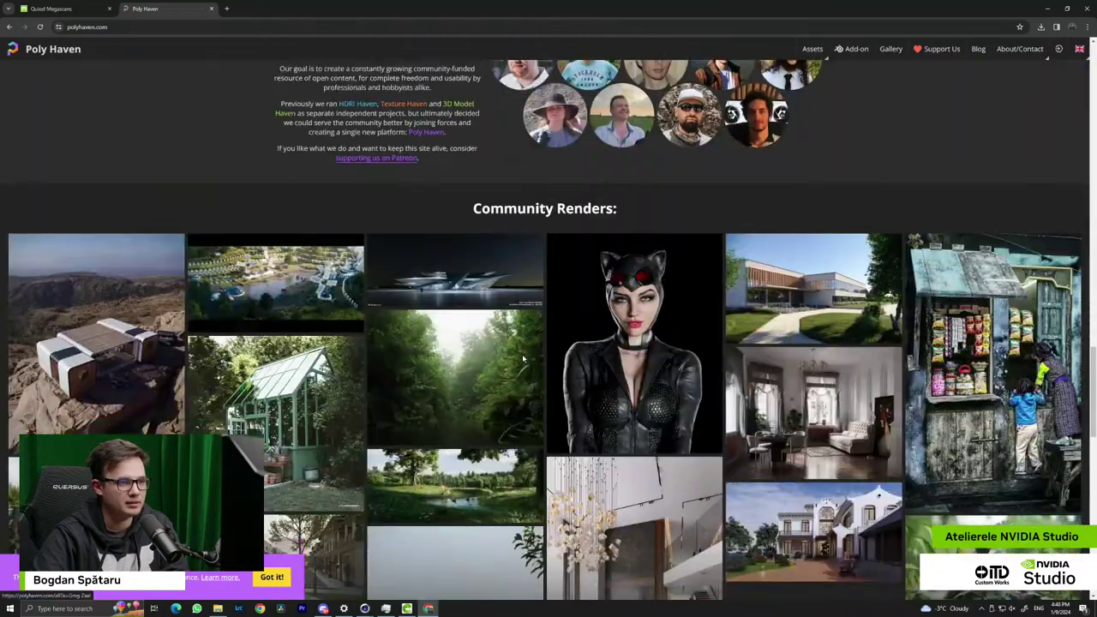
{"action": "scroll", "coordinate": [501, 467], "scroll_direction": "up", "scroll_amount": 20}
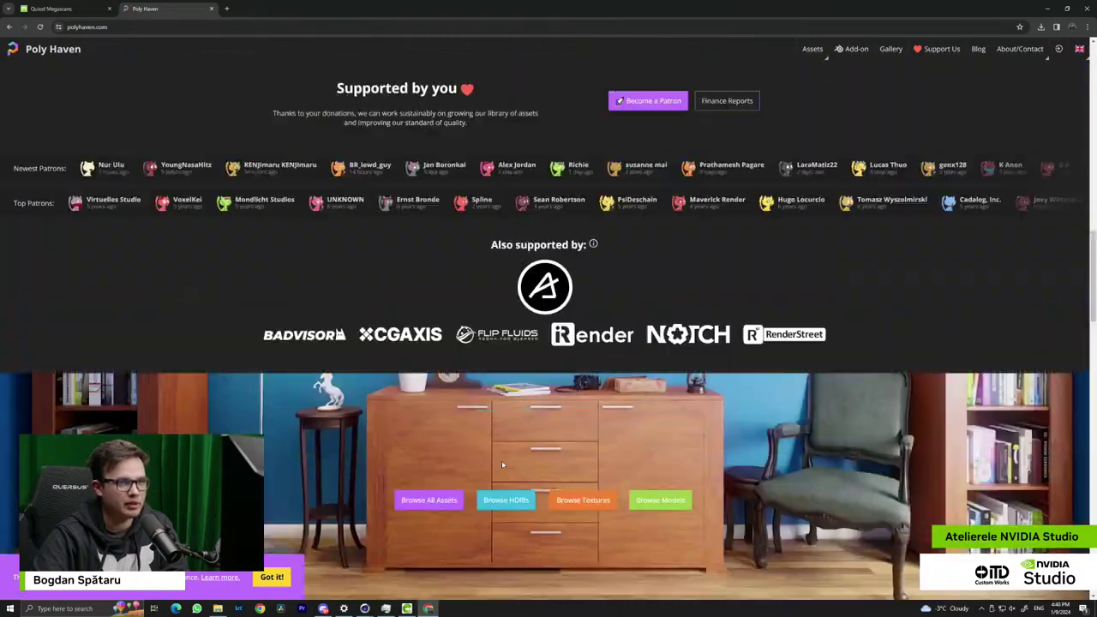
{"action": "scroll", "coordinate": [504, 472], "scroll_direction": "down", "scroll_amount": 8}
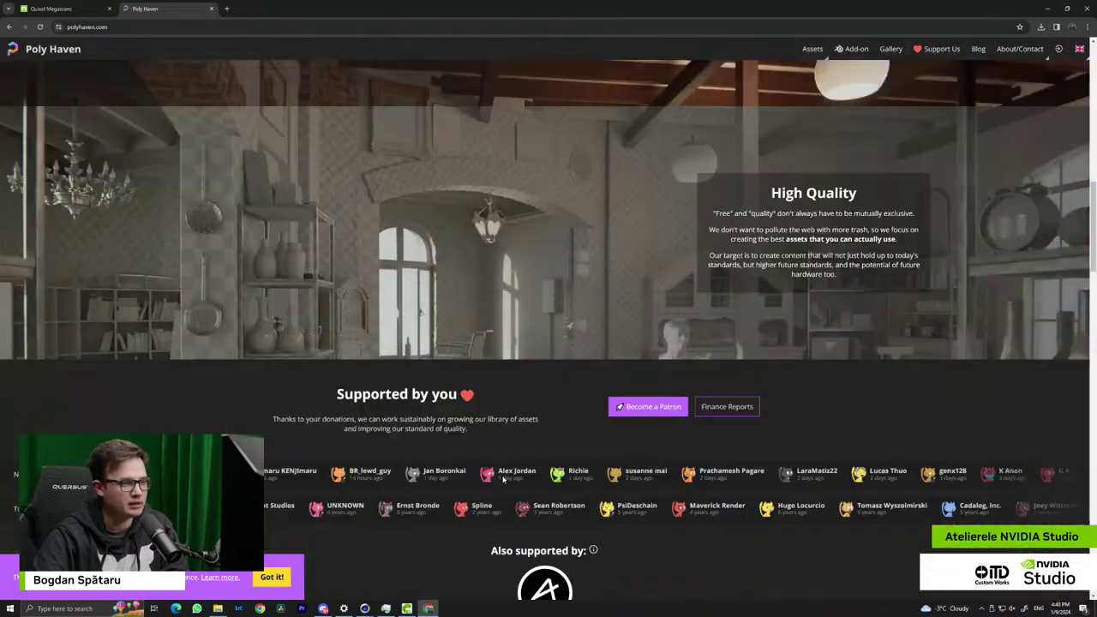
{"action": "scroll", "coordinate": [503, 478], "scroll_direction": "up", "scroll_amount": 6}
{"action": "scroll", "coordinate": [503, 480], "scroll_direction": "up", "scroll_amount": 5}
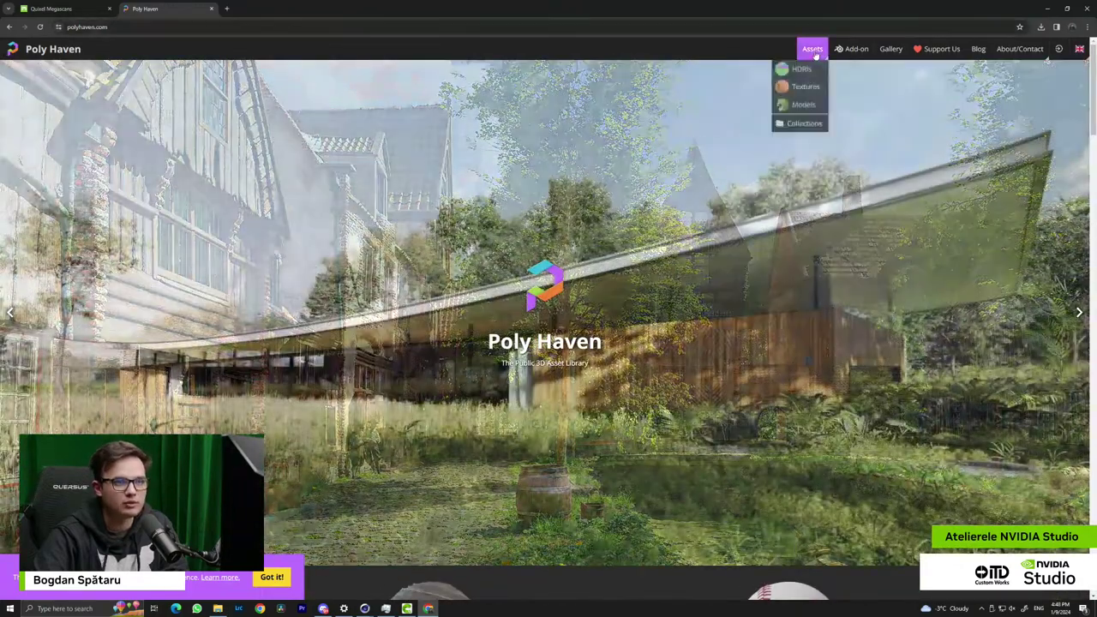
Open the asset library and narrow it to the Outdoor category of the HDRIs
{"action": "left_click", "coordinate": [811, 48]}
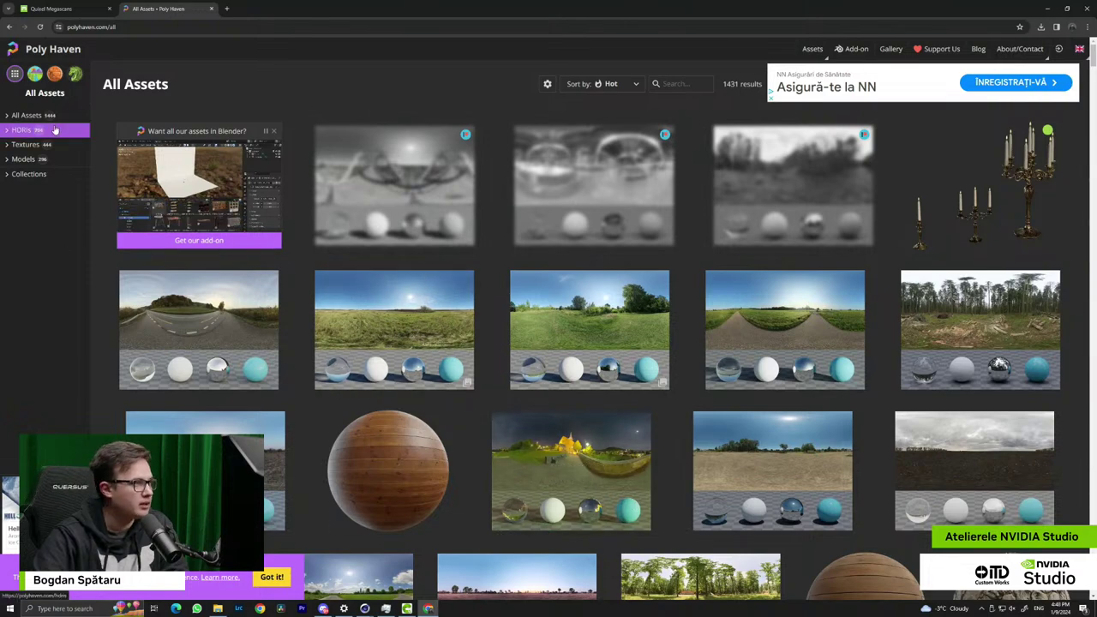
{"action": "left_click", "coordinate": [24, 131]}
{"action": "left_click", "coordinate": [26, 133]}
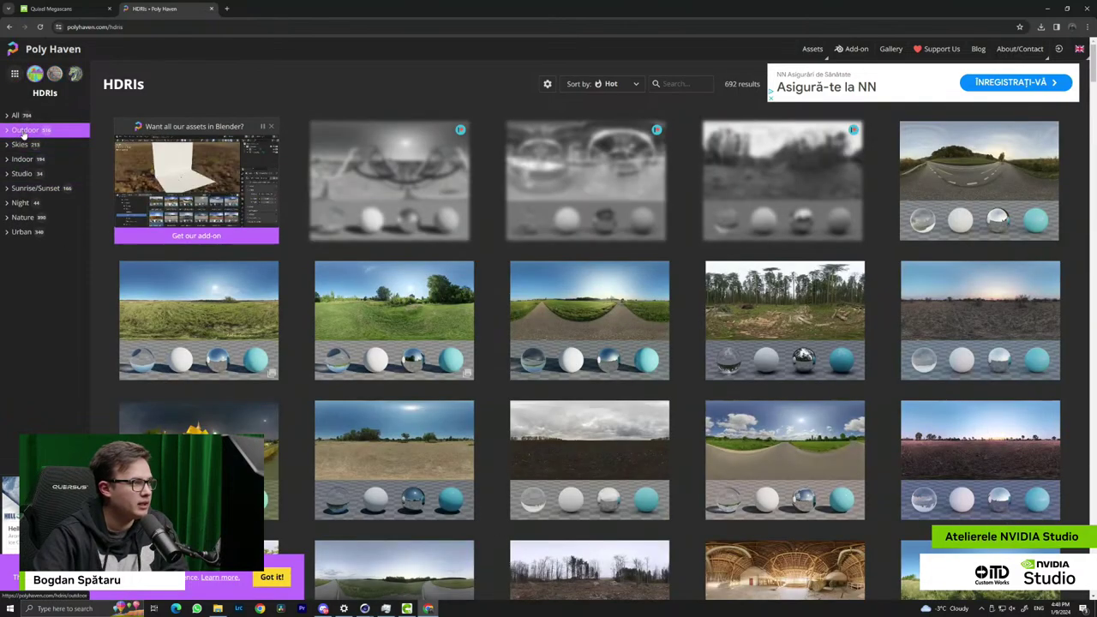
Find the Autumn Forest 04 HDRI among the outdoor HDRIs and download it as a 4K EXR
{"action": "scroll", "coordinate": [334, 354], "scroll_direction": "down", "scroll_amount": 3}
{"action": "scroll", "coordinate": [334, 354], "scroll_direction": "down", "scroll_amount": 20}
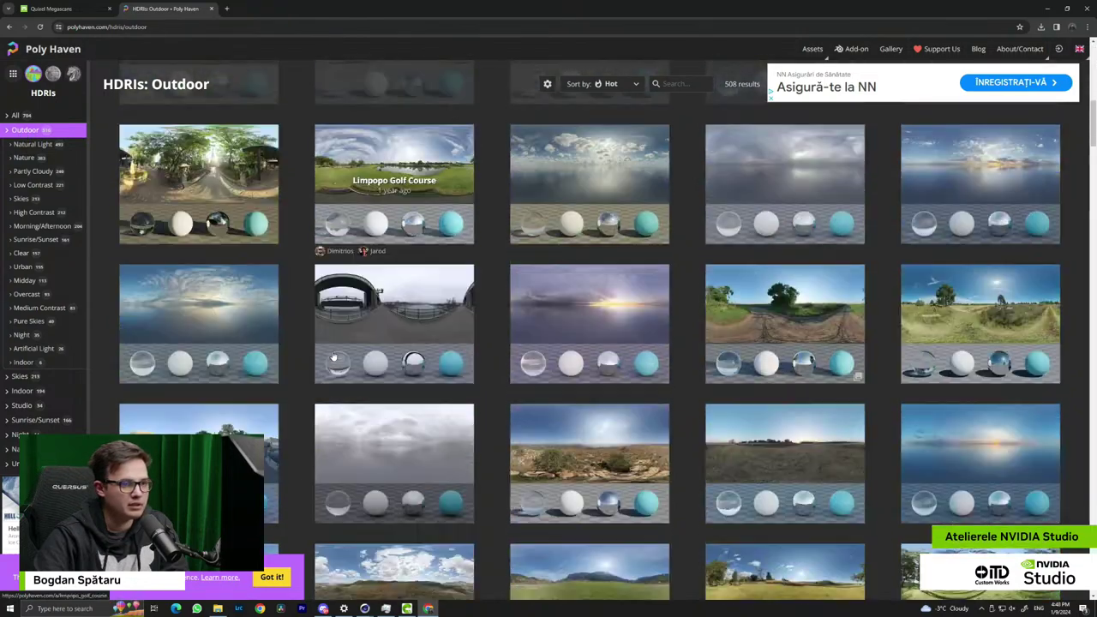
{"action": "scroll", "coordinate": [347, 361], "scroll_direction": "up", "scroll_amount": 4}
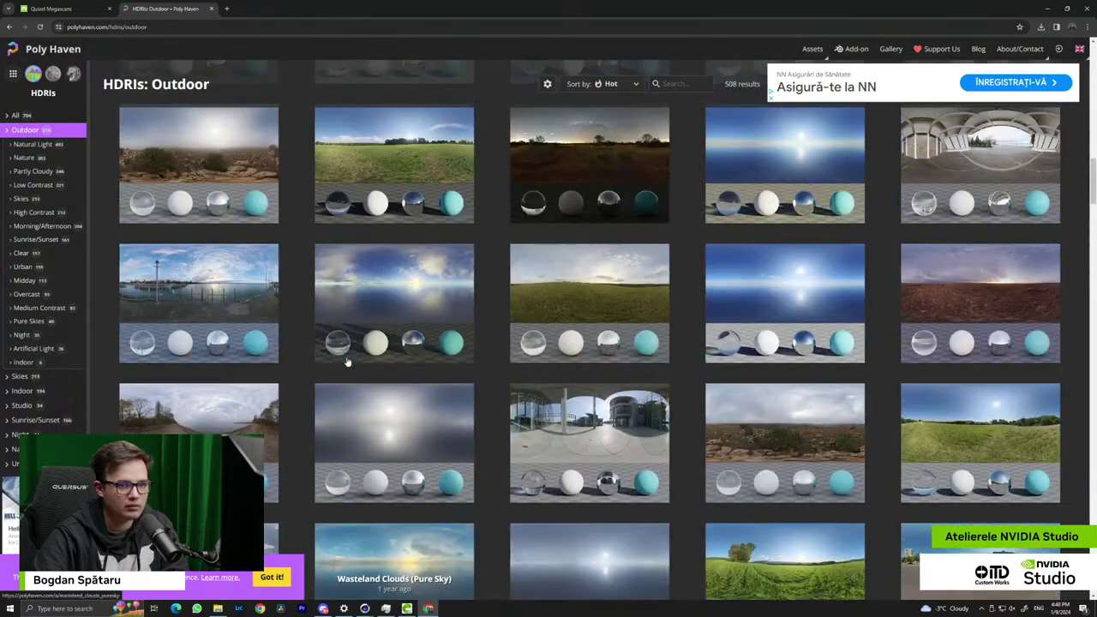
{"action": "scroll", "coordinate": [671, 390], "scroll_direction": "down", "scroll_amount": 6}
{"action": "scroll", "coordinate": [670, 391], "scroll_direction": "down", "scroll_amount": 10}
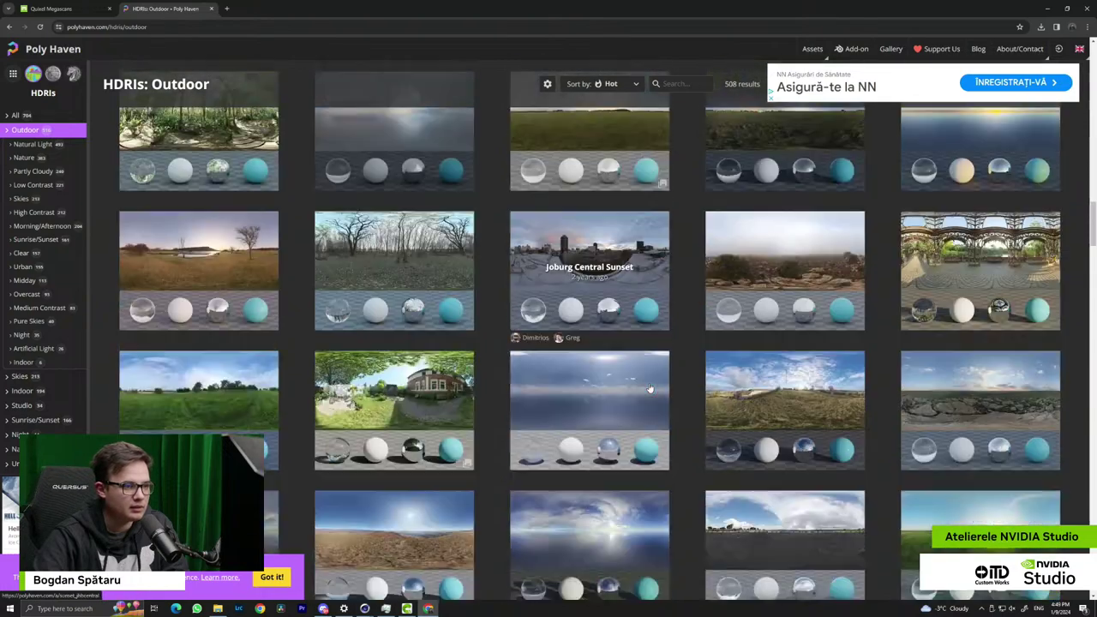
{"action": "scroll", "coordinate": [442, 225], "scroll_direction": "down", "scroll_amount": 10}
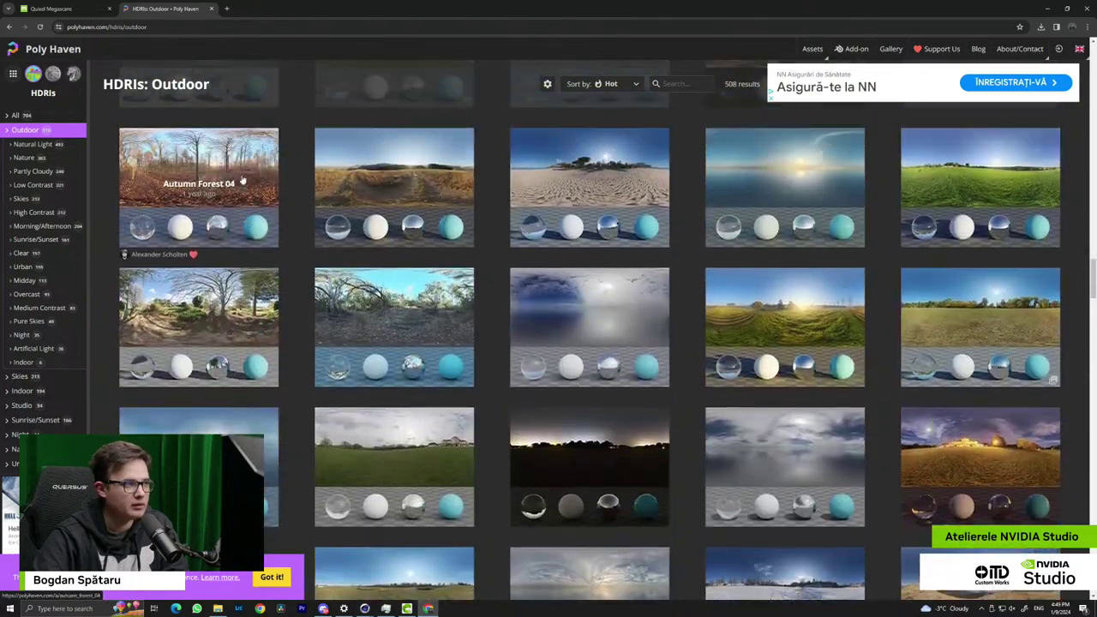
{"action": "left_click", "coordinate": [242, 181]}
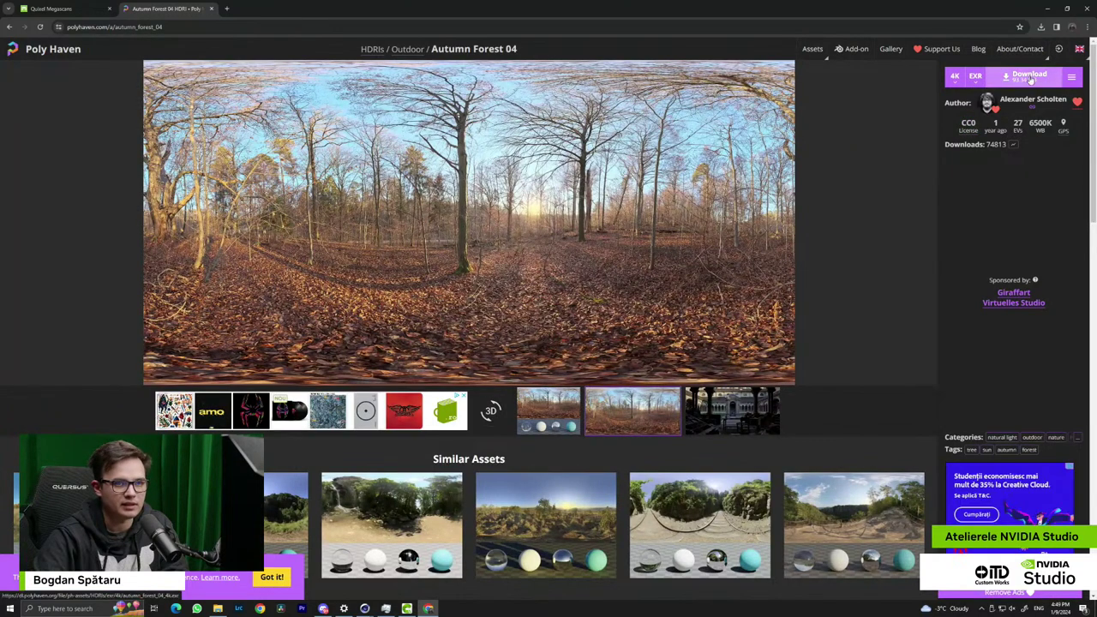
{"action": "left_click", "coordinate": [1028, 76]}
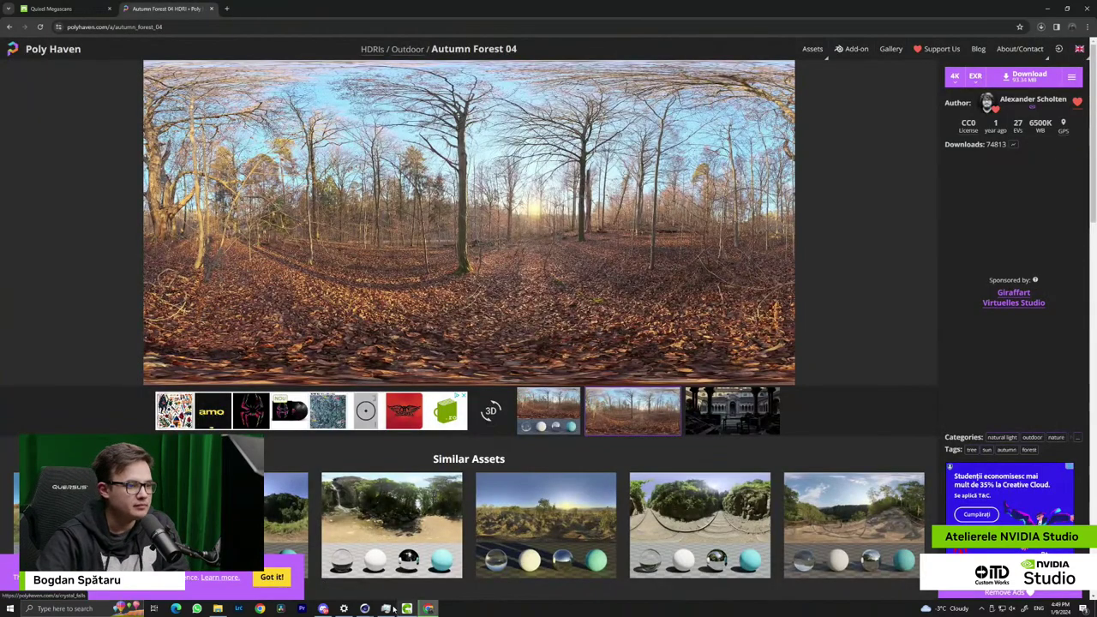
Switch to Cinema 4D, preview the Emitters, Noise and Shadow passes, and return the Live Viewer to the Main pass
{"action": "left_click", "coordinate": [365, 609]}
{"action": "left_click", "coordinate": [272, 573]}
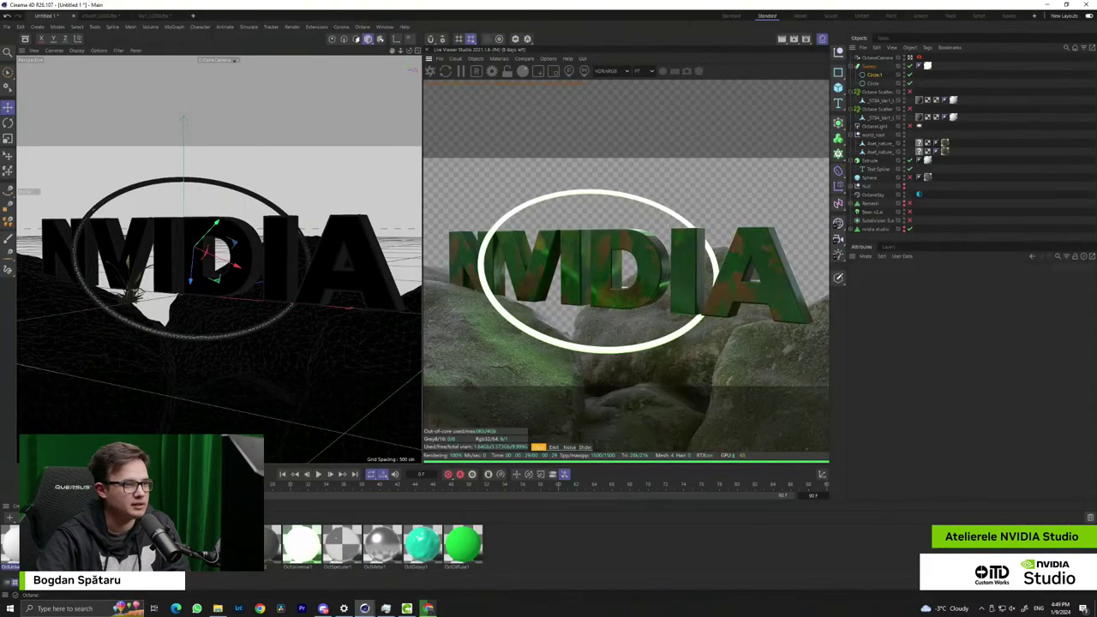
{"action": "left_click", "coordinate": [557, 450]}
{"action": "left_click", "coordinate": [569, 449]}
{"action": "left_click", "coordinate": [582, 449]}
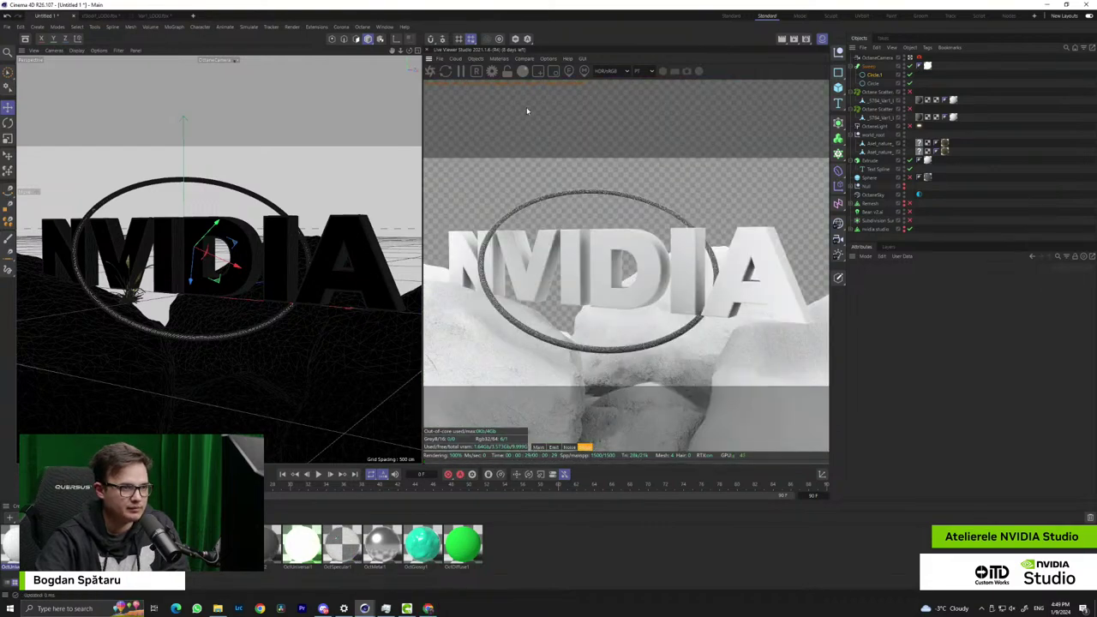
{"action": "left_click", "coordinate": [538, 448]}
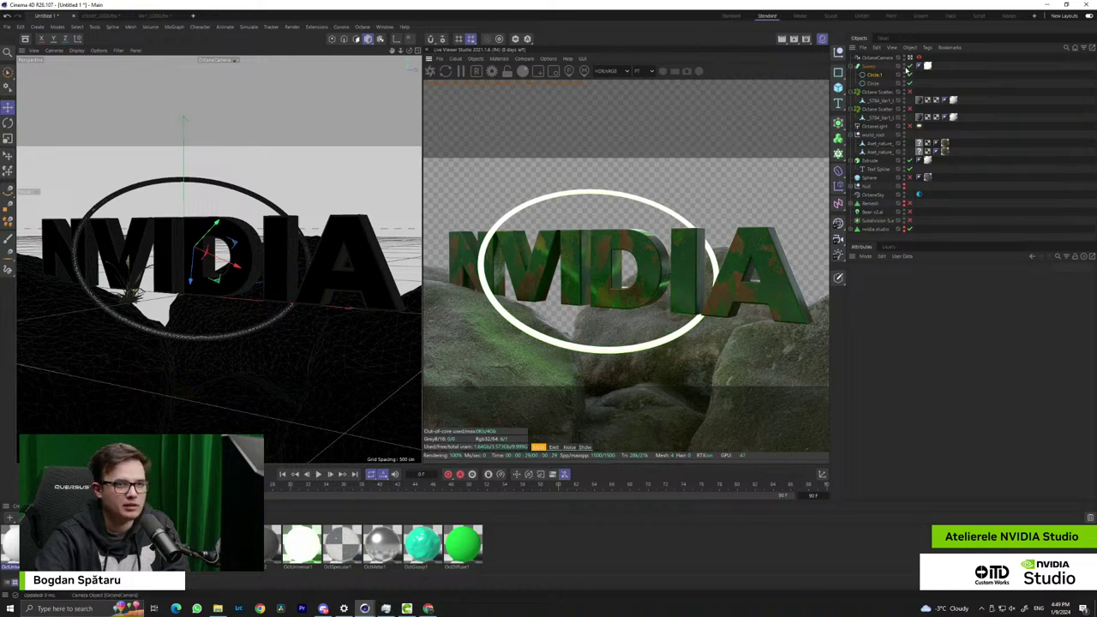
Add an HDRI environment with autumn_forest_04_4k.exr as its image texture, copying the file to the project location
{"action": "left_click", "coordinate": [480, 61]}
{"action": "left_click", "coordinate": [485, 90]}
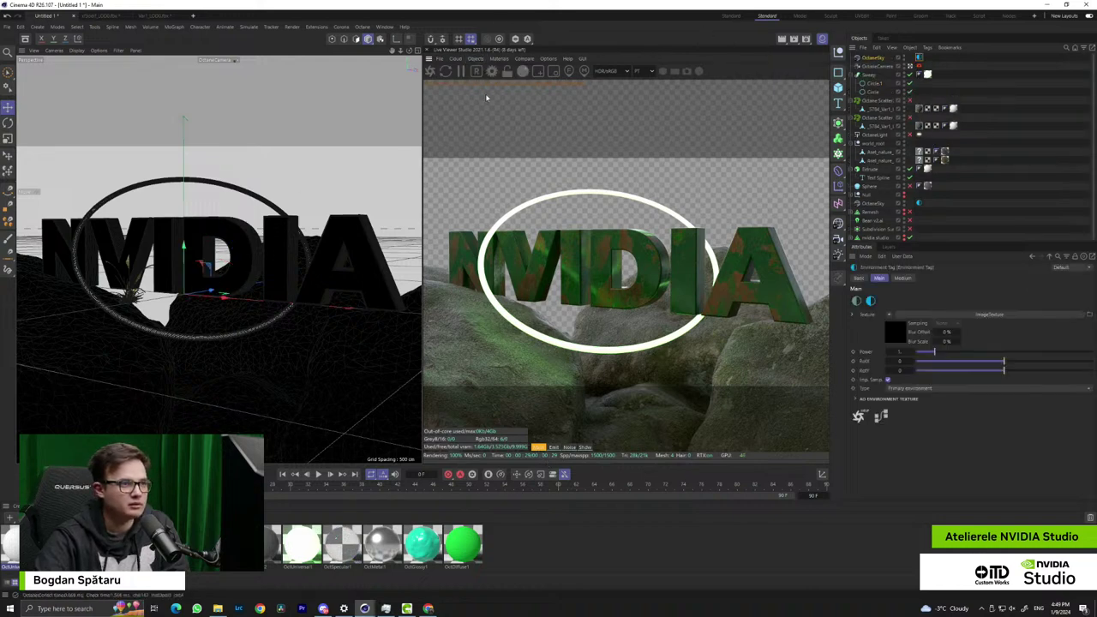
{"action": "left_click", "coordinate": [898, 339]}
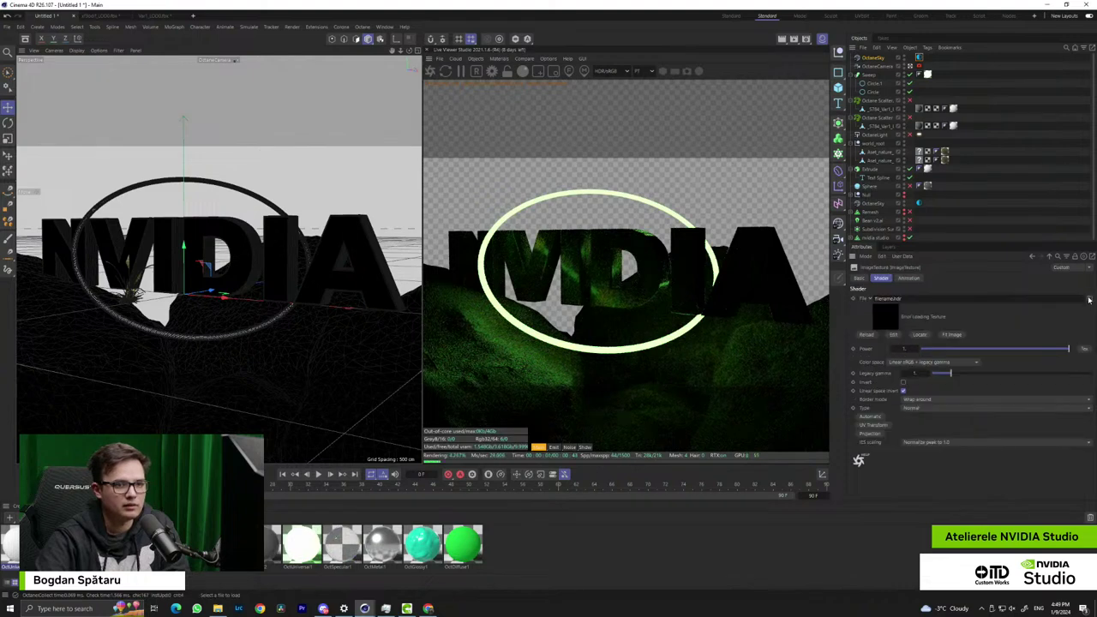
{"action": "left_click", "coordinate": [1089, 300]}
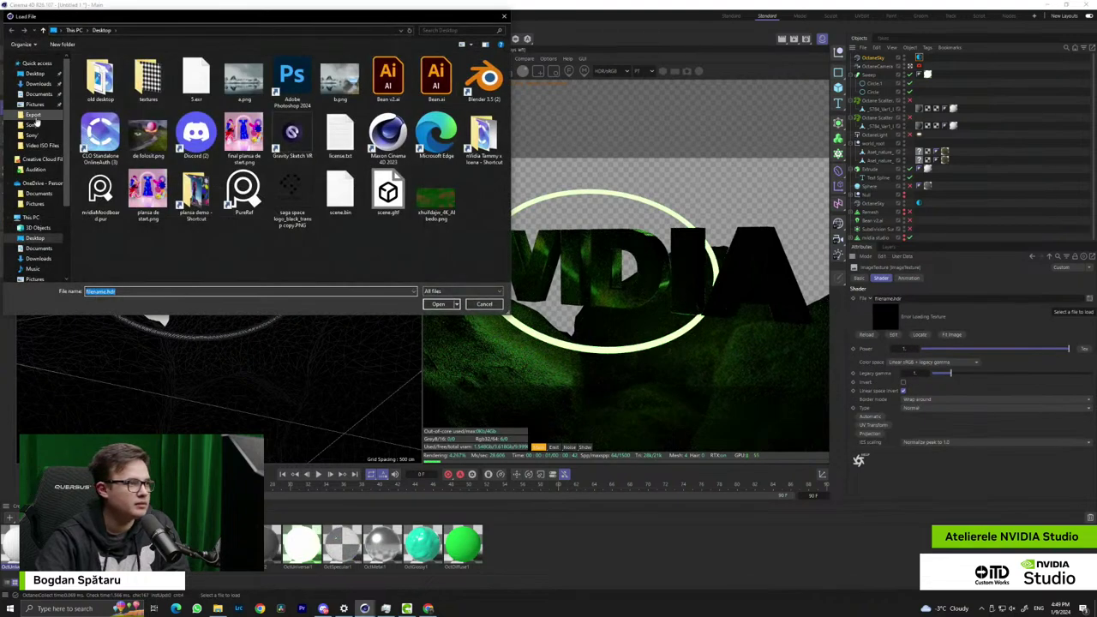
{"action": "left_click_drag", "start_coordinate": [225, 19], "coordinate": [0, 245]}
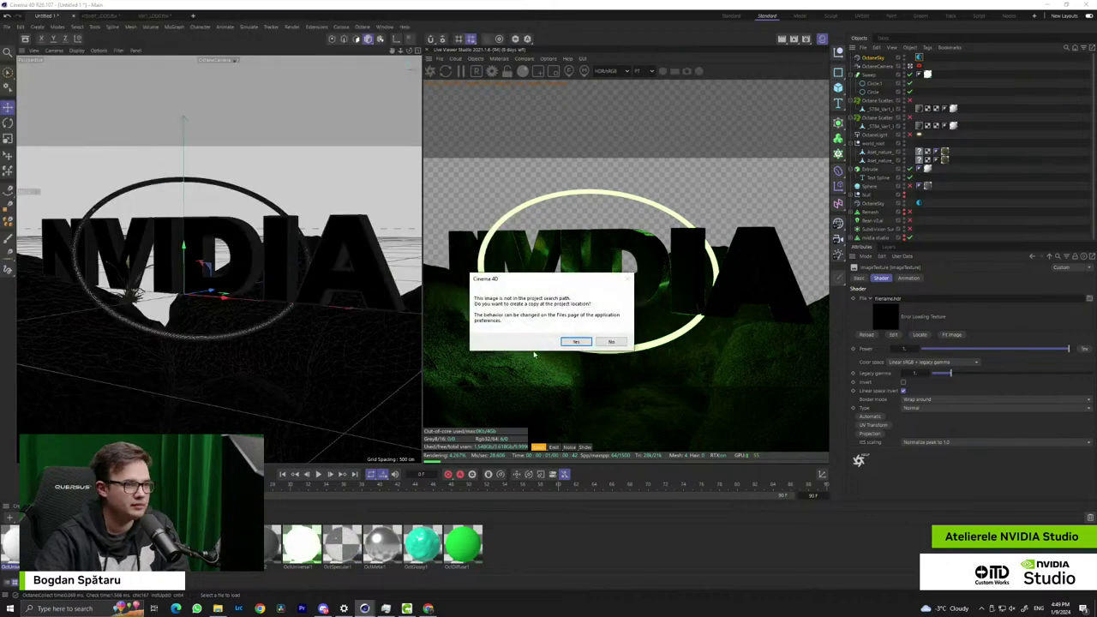
{"action": "left_click", "coordinate": [570, 344]}
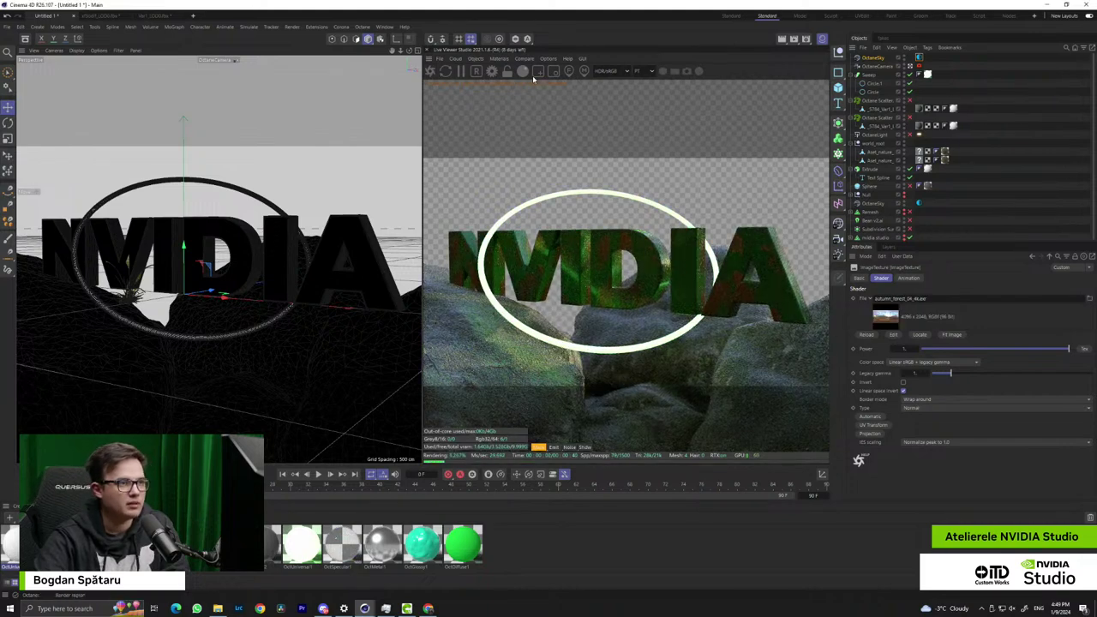
Turn off the Alpha channel in the Octane settings and close them
{"action": "left_click", "coordinate": [491, 72]}
{"action": "scroll", "coordinate": [68, 82], "scroll_direction": "down", "scroll_amount": 5}
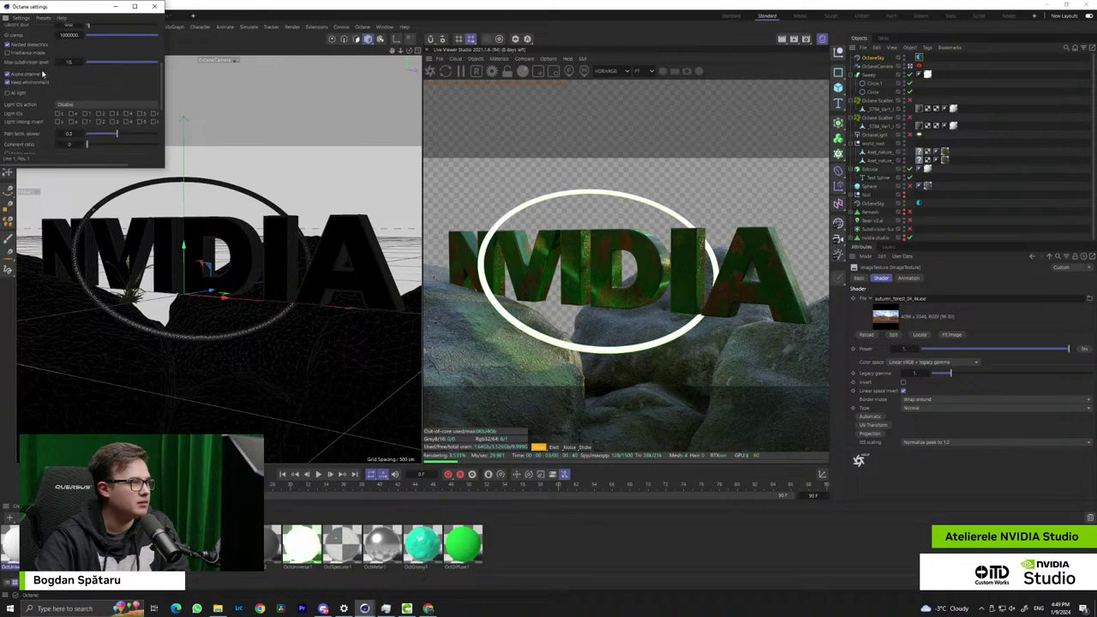
{"action": "left_click", "coordinate": [7, 75]}
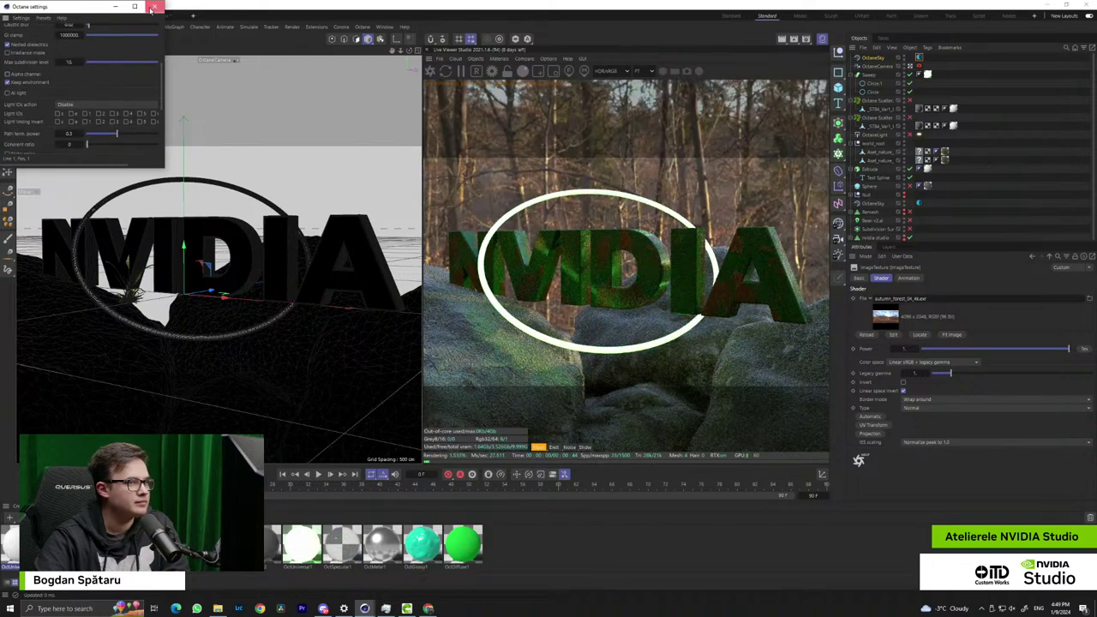
{"action": "left_click", "coordinate": [154, 6]}
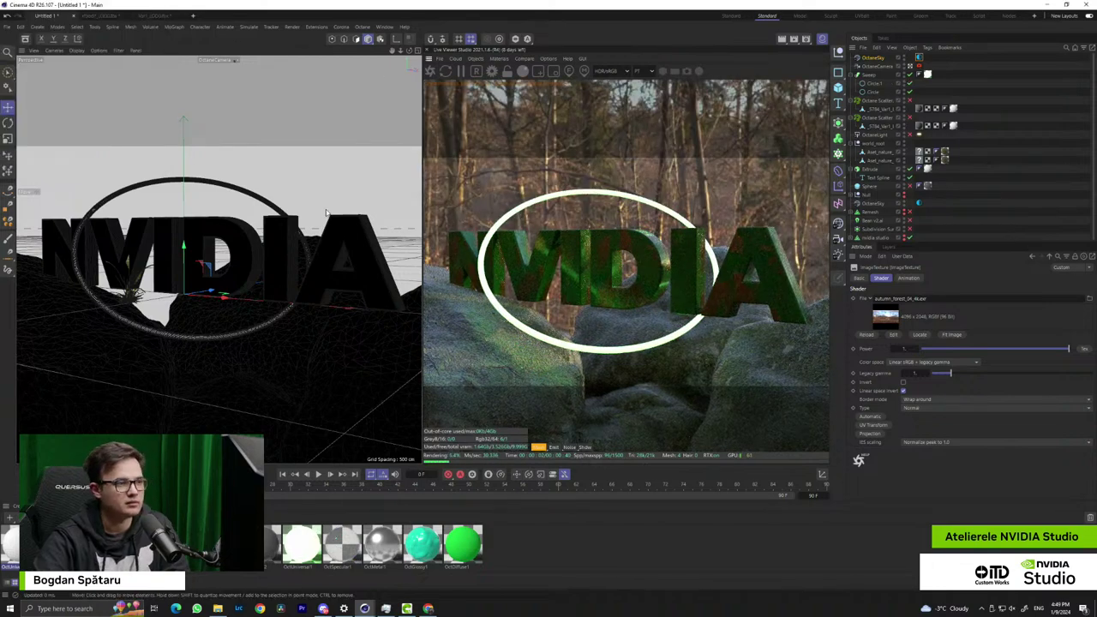
Examine the rocks and NVIDIA text against the forest environment from several distances and angles
{"action": "scroll", "coordinate": [296, 396], "scroll_direction": "down", "scroll_amount": 3}
{"action": "scroll", "coordinate": [307, 250], "scroll_direction": "down", "scroll_amount": 8}
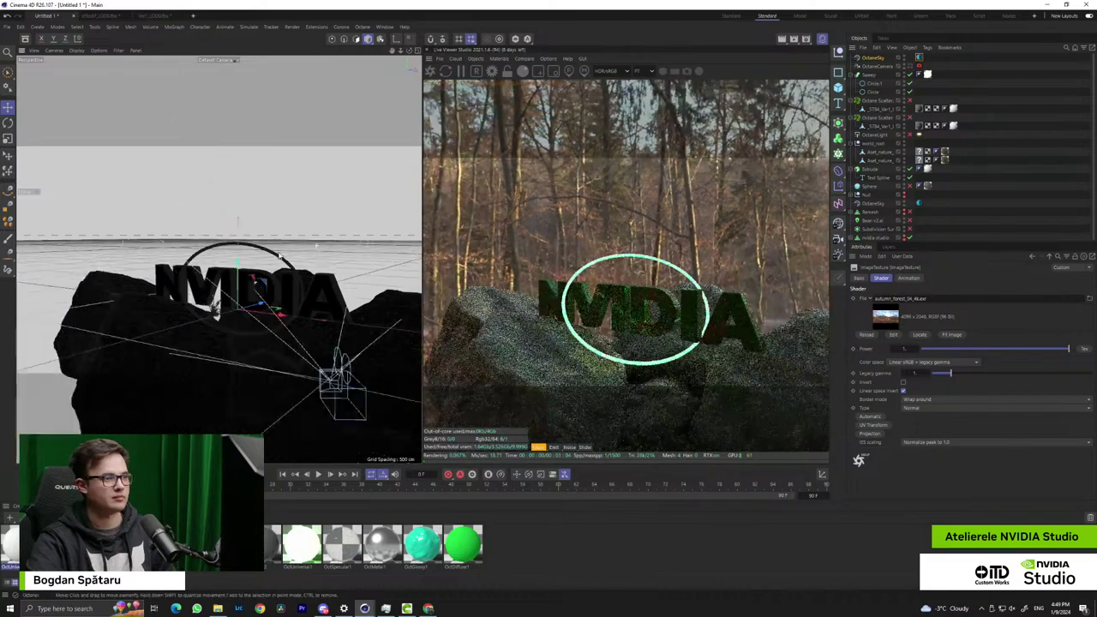
{"action": "left_click_drag", "start_coordinate": [307, 283], "coordinate": [156, 301], "text": "alt"}
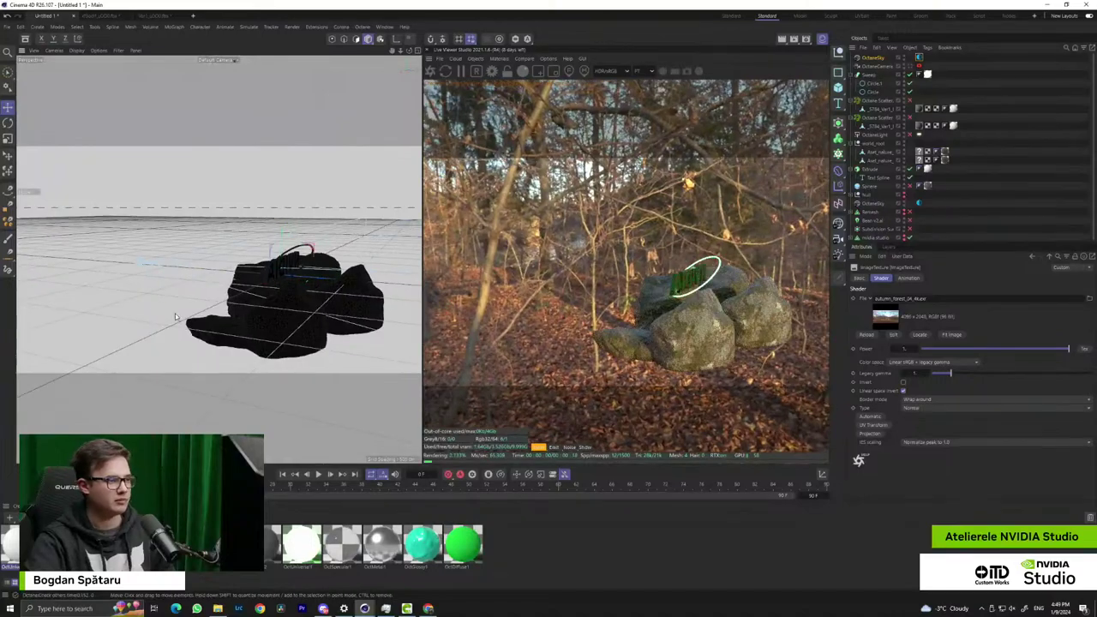
{"action": "right_click_drag", "start_coordinate": [250, 311], "coordinate": [400, 312], "text": "alt"}
{"action": "left_click_drag", "start_coordinate": [399, 312], "coordinate": [265, 269], "text": "alt"}
{"action": "right_click_drag", "start_coordinate": [200, 274], "coordinate": [281, 247], "text": "alt"}
{"action": "left_click_drag", "start_coordinate": [281, 247], "coordinate": [199, 265], "text": "alt"}
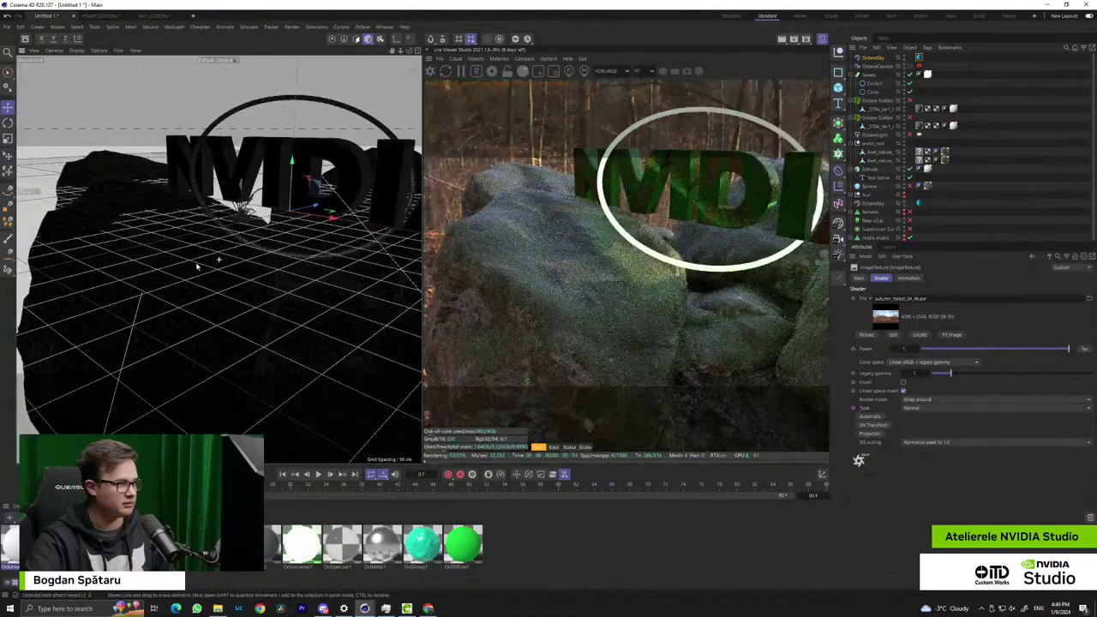
{"action": "right_click_drag", "start_coordinate": [199, 264], "coordinate": [266, 247], "text": "alt"}
Enable both Octane Scatter objects so the grass covers the rocks
{"action": "left_click", "coordinate": [910, 101]}
{"action": "left_click", "coordinate": [909, 118]}
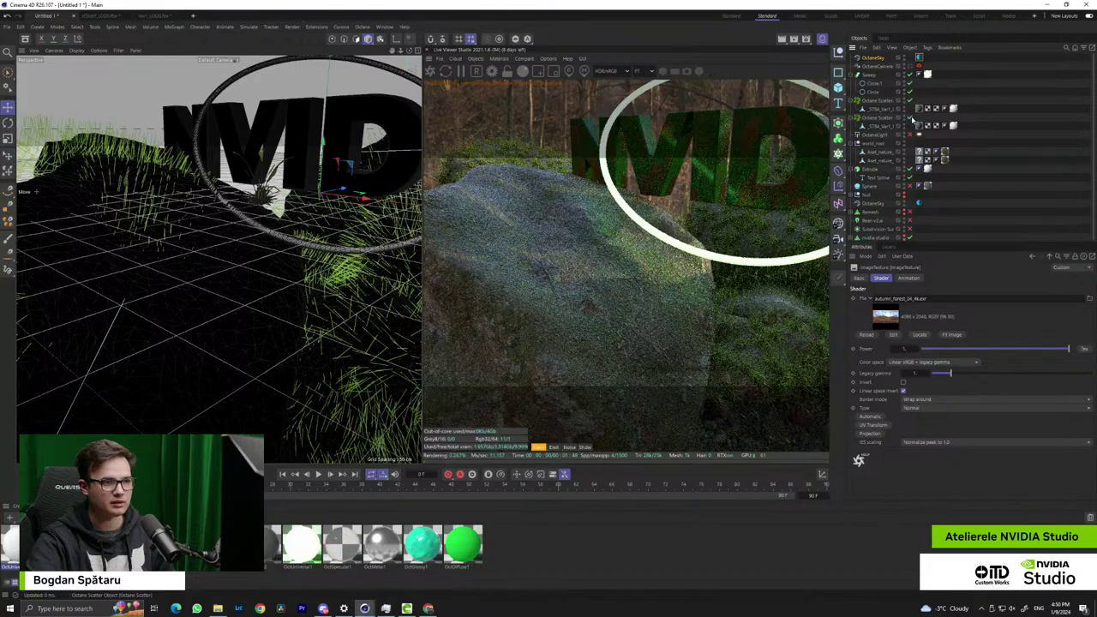
{"action": "scroll", "coordinate": [313, 262], "scroll_direction": "down", "scroll_amount": 3}
{"action": "left_click_drag", "start_coordinate": [313, 261], "coordinate": [283, 265], "text": "alt"}
Set the first Octane Scatter's distribution surface to the rock Aset_nature_rock_M_xf5bdif_00_LOD0
{"action": "left_click", "coordinate": [878, 100]}
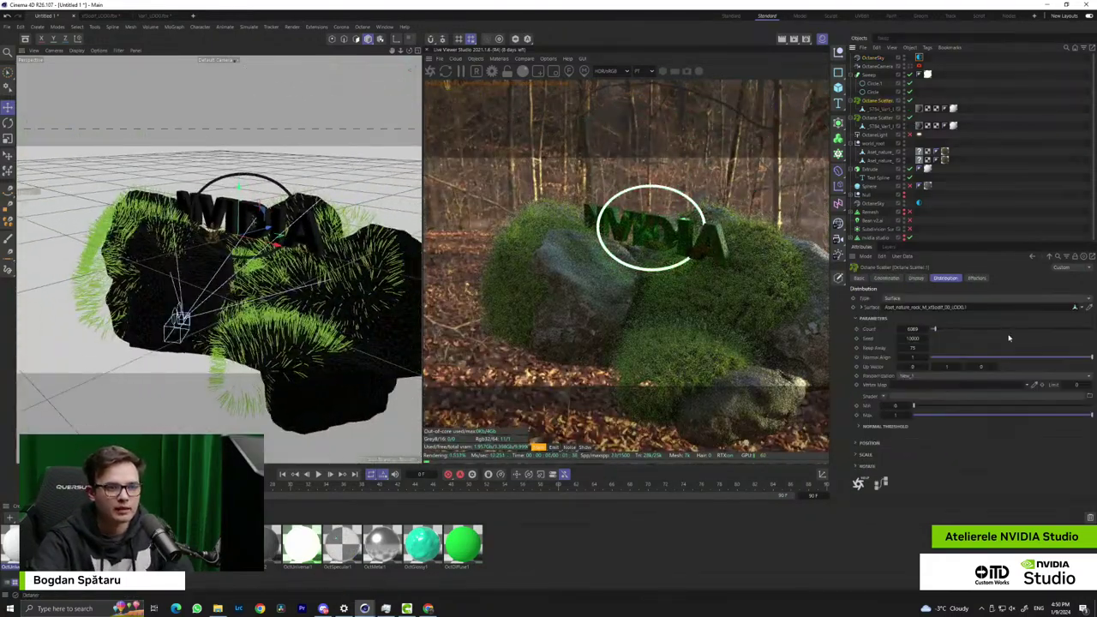
{"action": "left_click", "coordinate": [1090, 307]}
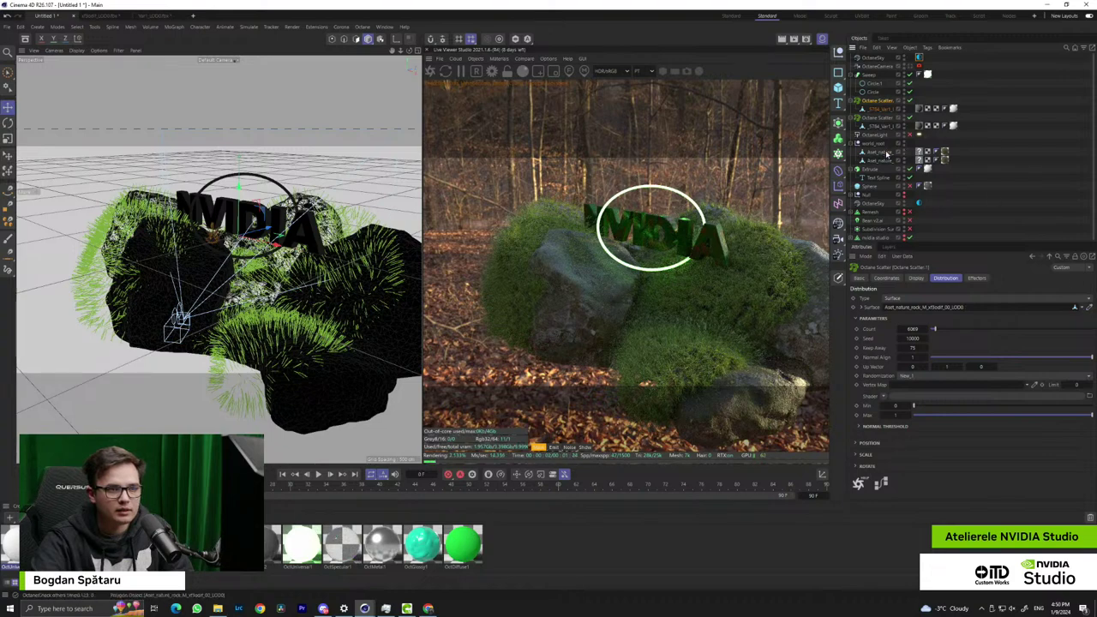
{"action": "left_click", "coordinate": [886, 152]}
{"action": "left_click", "coordinate": [879, 127]}
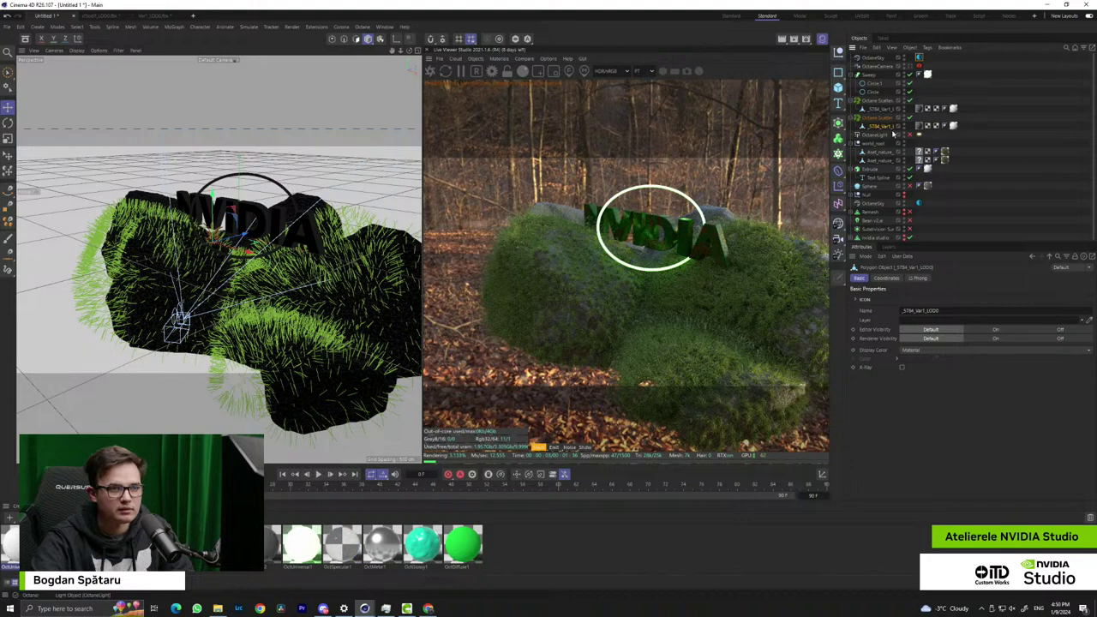
Set the second Octane Scatter's distribution surface to the back rock, Aset_nature_rock_M_xf5bdif_00_LOD0.1
{"action": "left_click", "coordinate": [883, 117]}
{"action": "left_click", "coordinate": [1088, 307]}
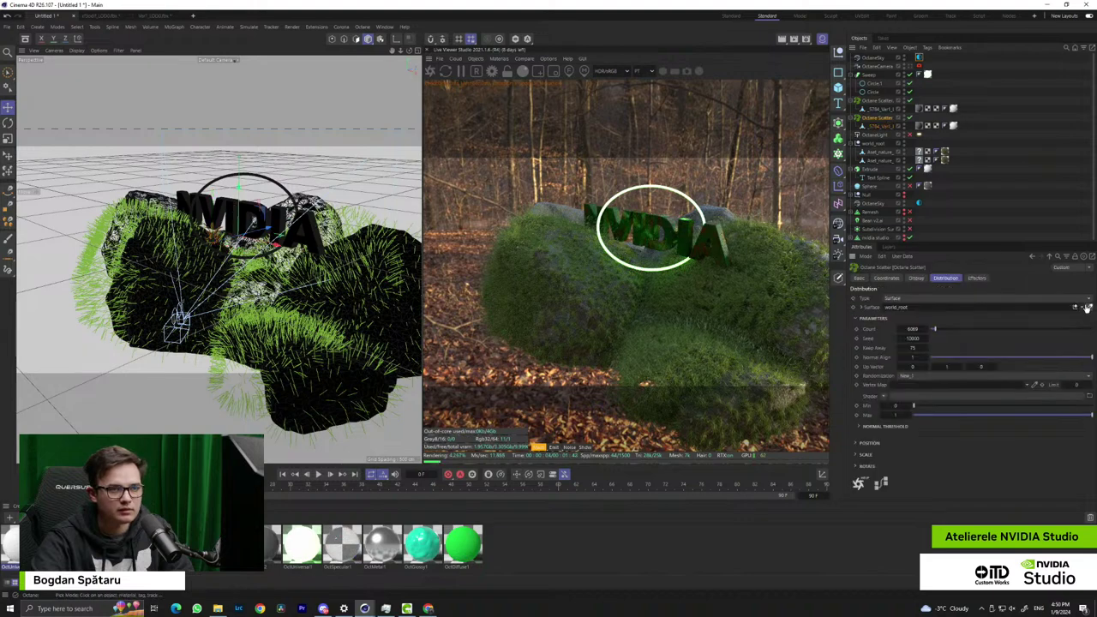
{"action": "left_click", "coordinate": [883, 153]}
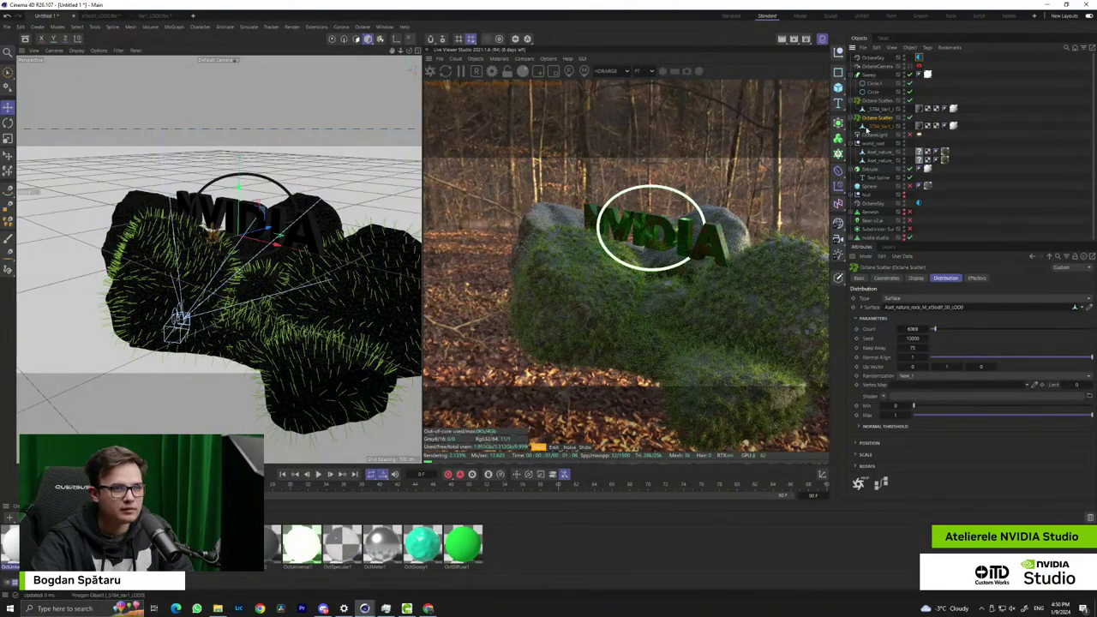
{"action": "left_click", "coordinate": [1090, 308]}
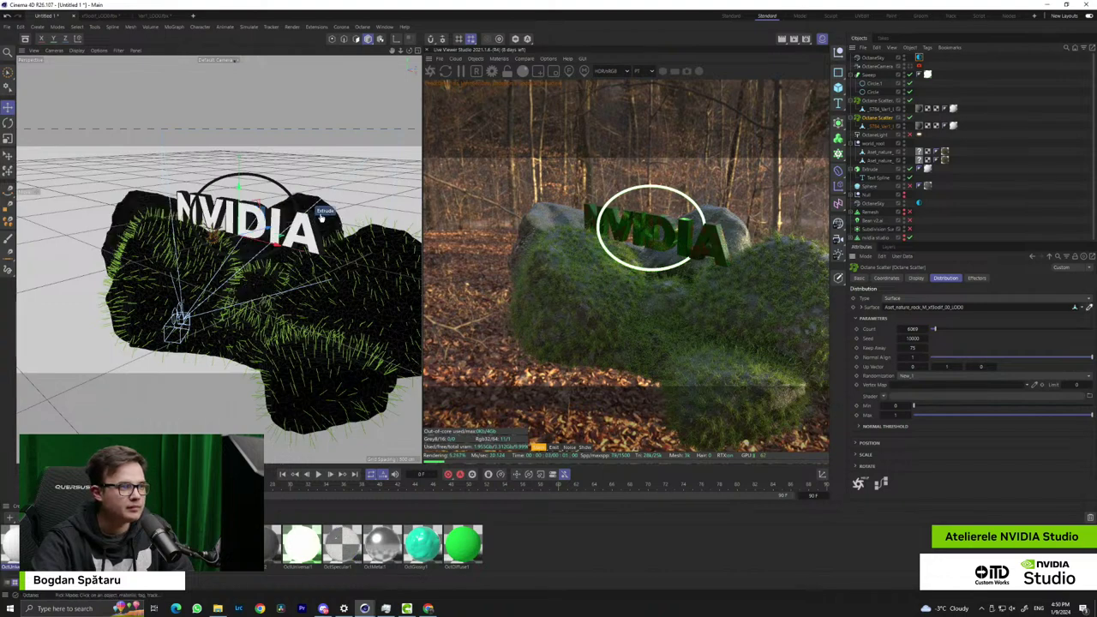
{"action": "left_click", "coordinate": [332, 215]}
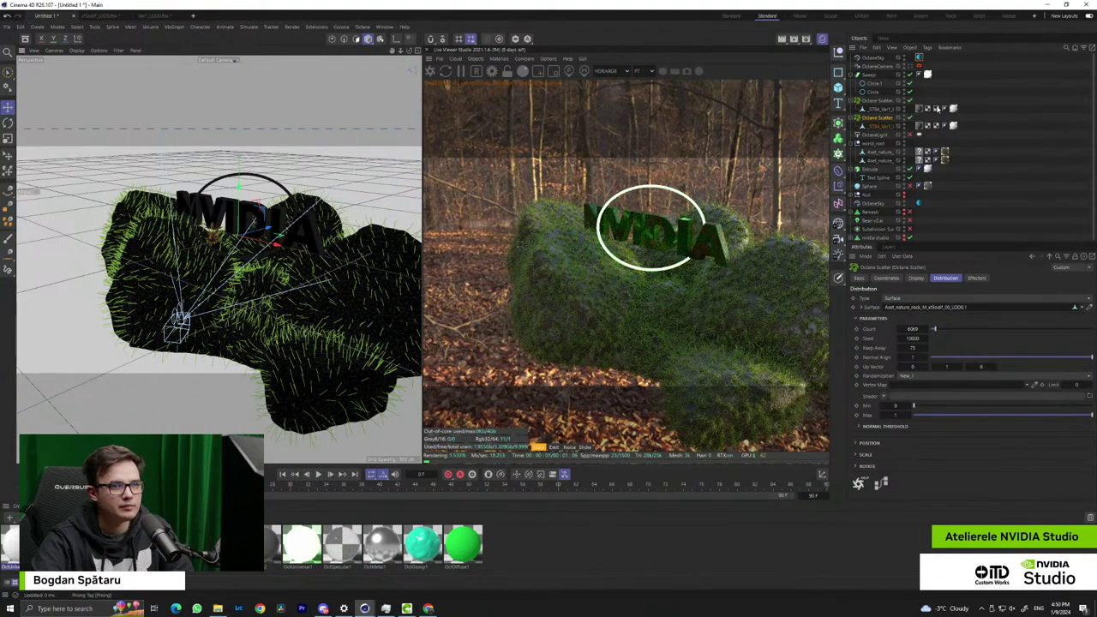
View through the OctaneCamera and thicken the grass by raising both Octane Scatters' count to about 33,000 and setting Keep Away to 17
{"action": "left_click", "coordinate": [912, 65]}
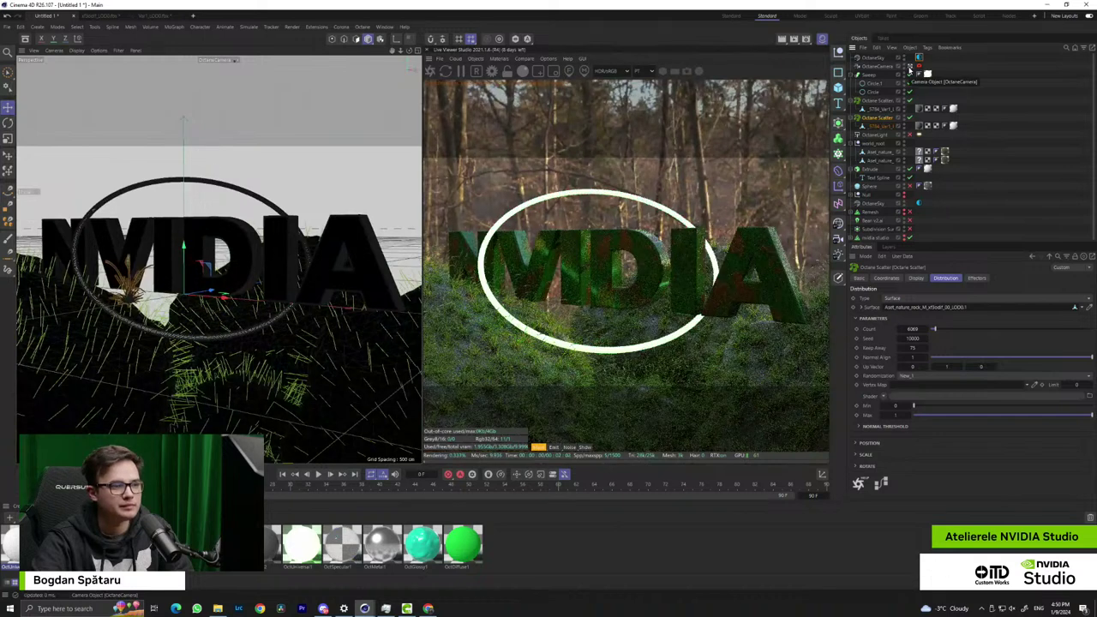
{"action": "left_click", "coordinate": [876, 102]}
{"action": "left_click", "coordinate": [876, 119], "text": "ctrl"}
{"action": "left_click_drag", "start_coordinate": [935, 330], "coordinate": [959, 330]}
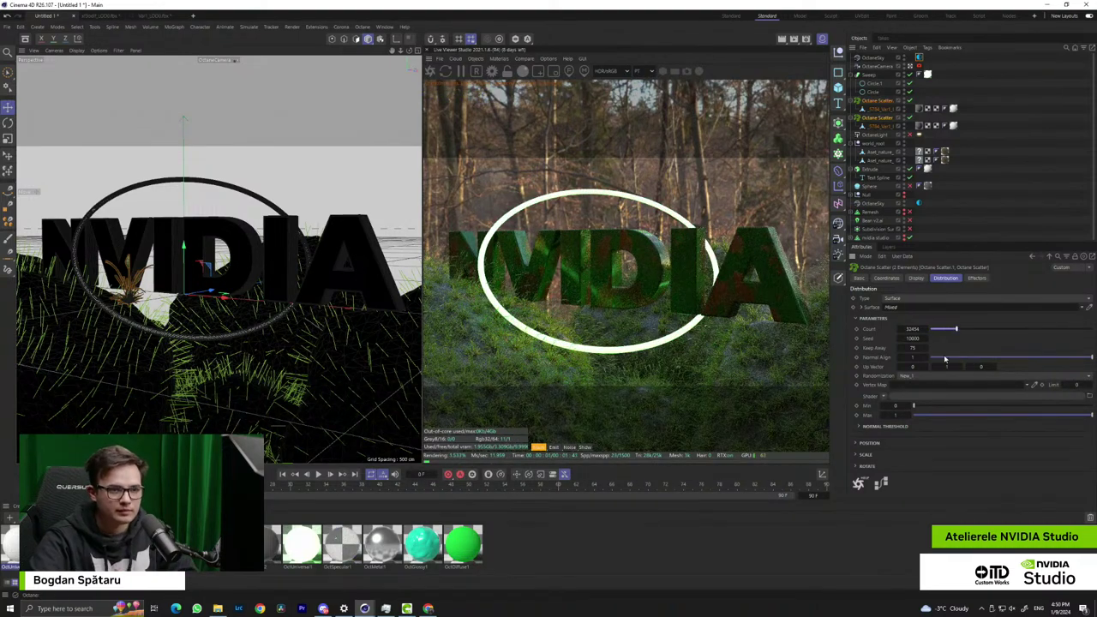
{"action": "left_click_drag", "start_coordinate": [913, 348], "coordinate": [925, 350]}
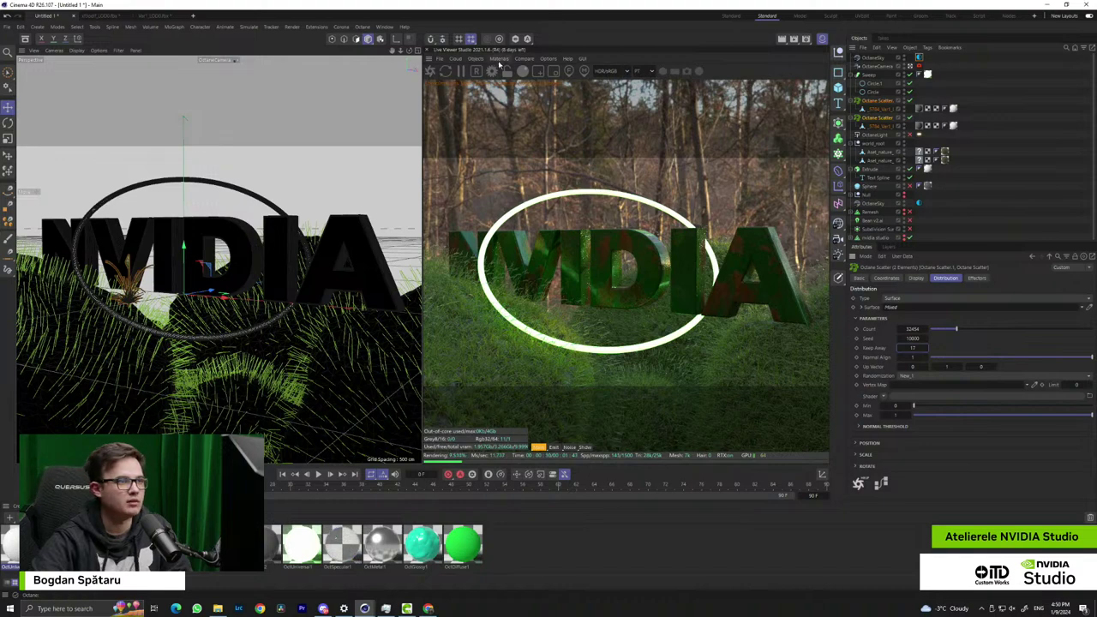
Add an Octane area light, rotate it toward the scene and raise it above the NVIDIA text
{"action": "left_click", "coordinate": [476, 59]}
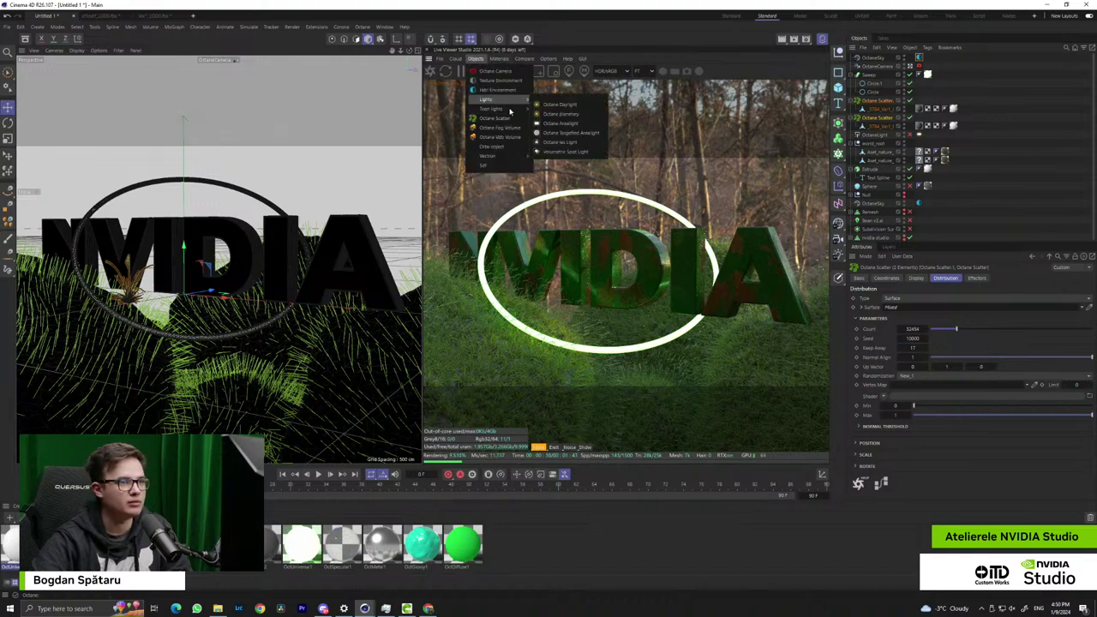
{"action": "left_click", "coordinate": [559, 122]}
{"action": "left_click", "coordinate": [8, 123]}
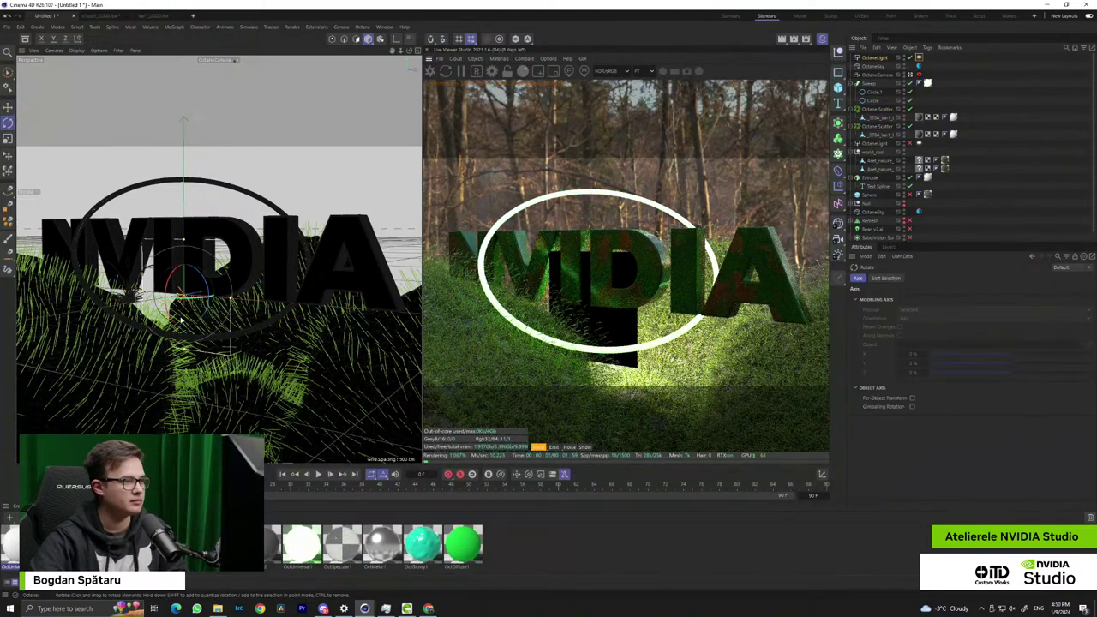
{"action": "left_click_drag", "start_coordinate": [202, 297], "coordinate": [129, 280]}
{"action": "key", "text": "e"}
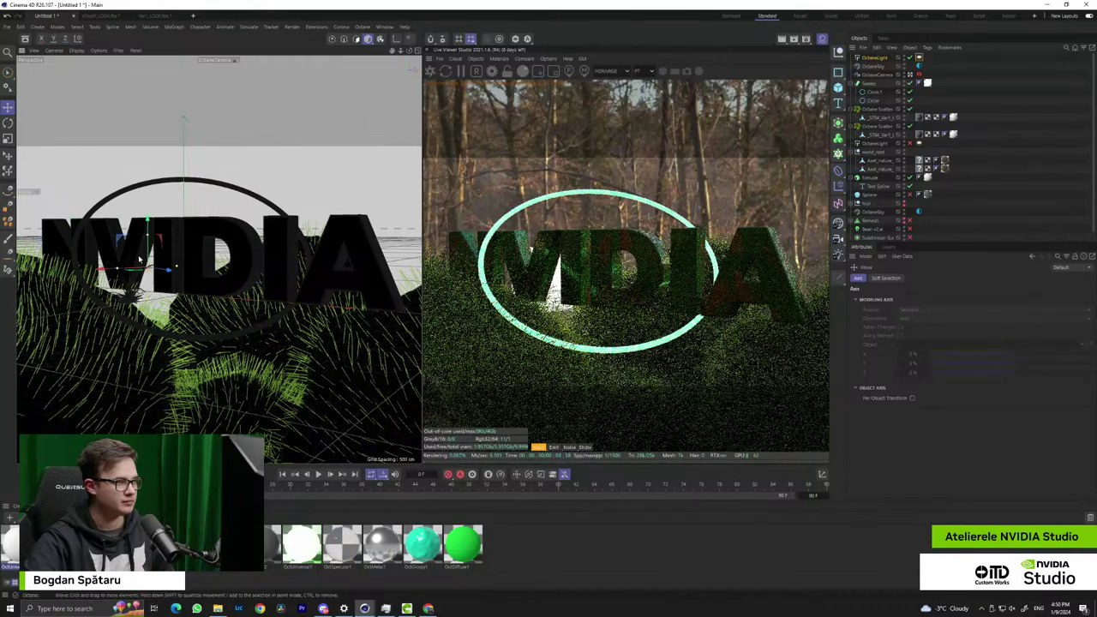
{"action": "left_click_drag", "start_coordinate": [148, 244], "coordinate": [142, 153]}
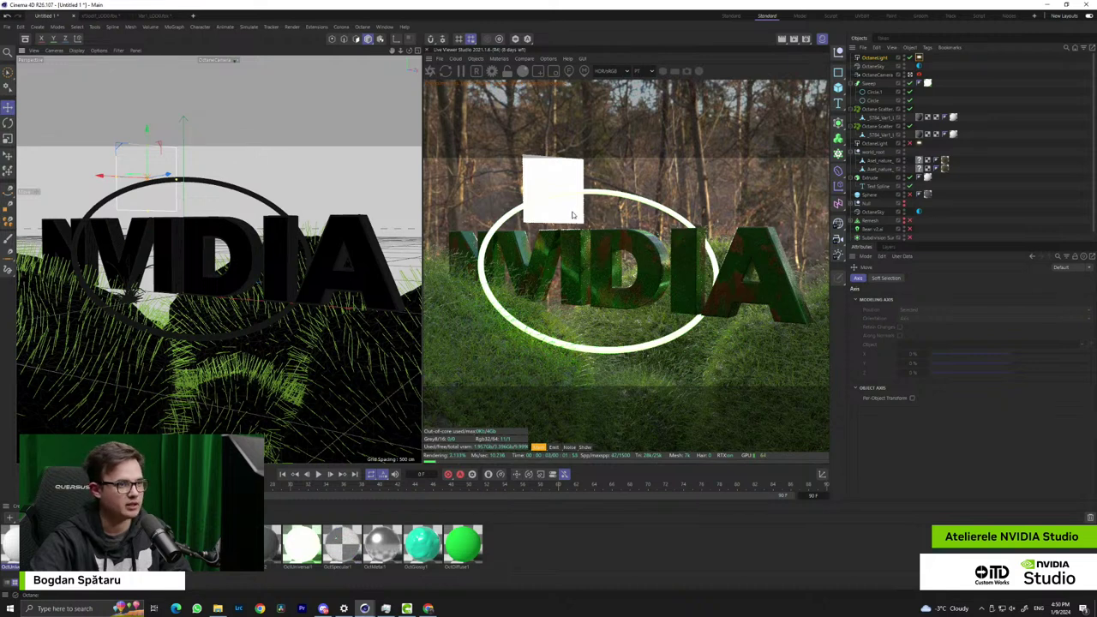
Disable the area light's camera visibility and reposition it above the start of the NVIDIA text
{"action": "left_click", "coordinate": [919, 58]}
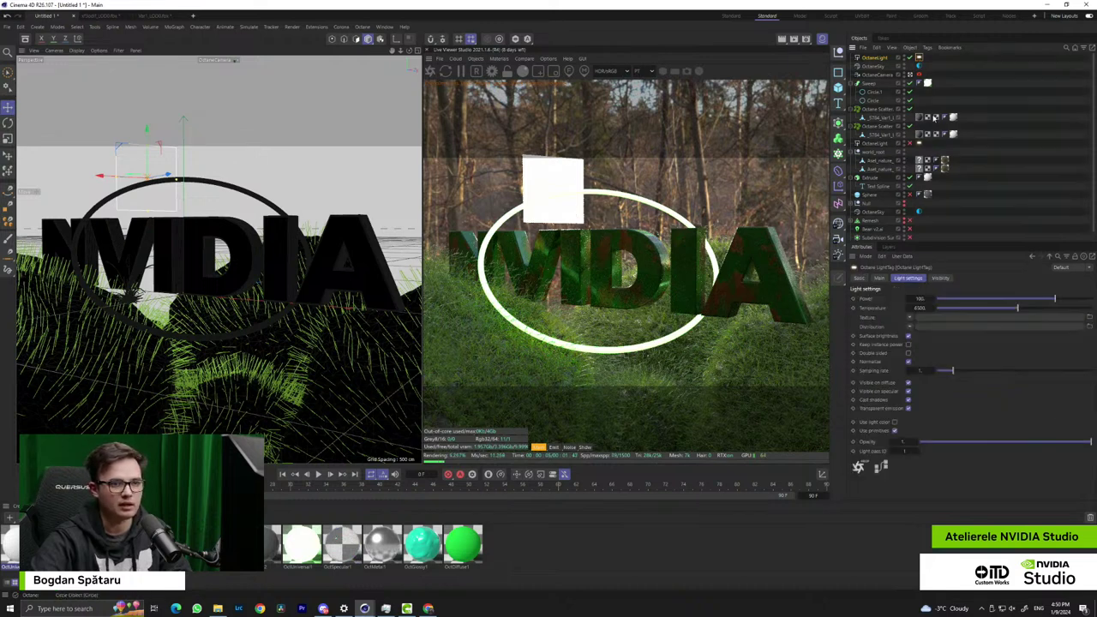
{"action": "left_click", "coordinate": [940, 278]}
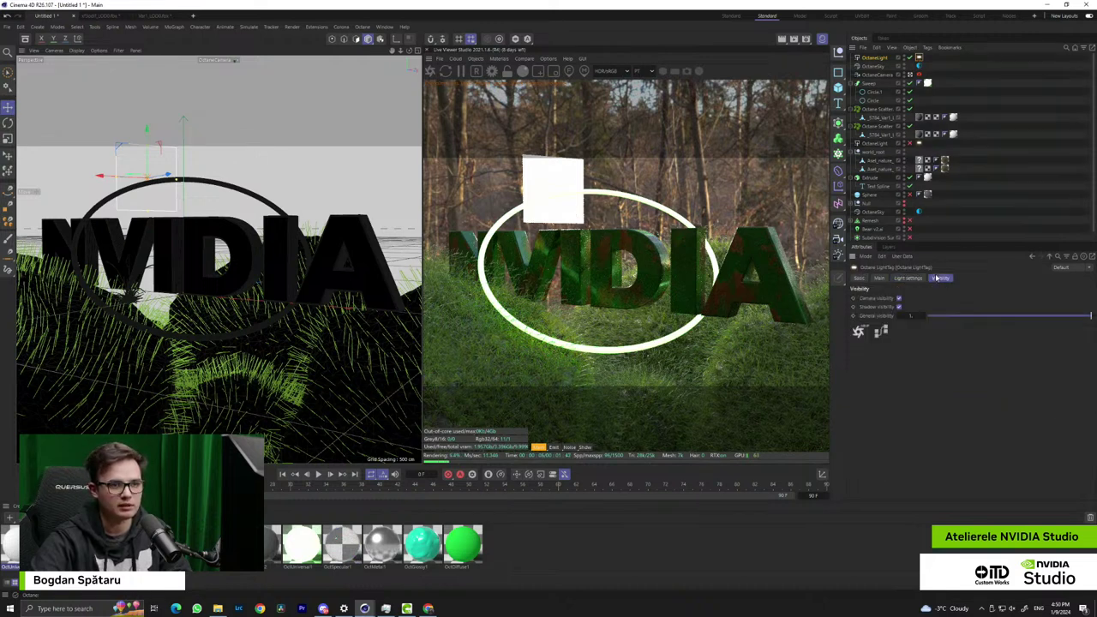
{"action": "left_click", "coordinate": [898, 298]}
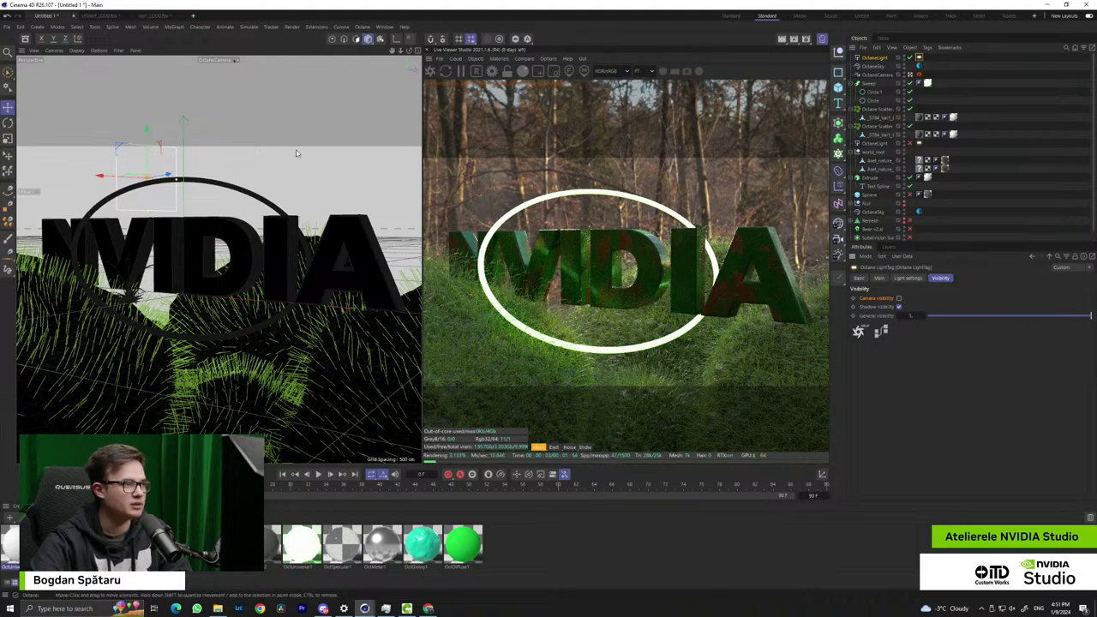
{"action": "left_click_drag", "start_coordinate": [149, 146], "coordinate": [356, 233]}
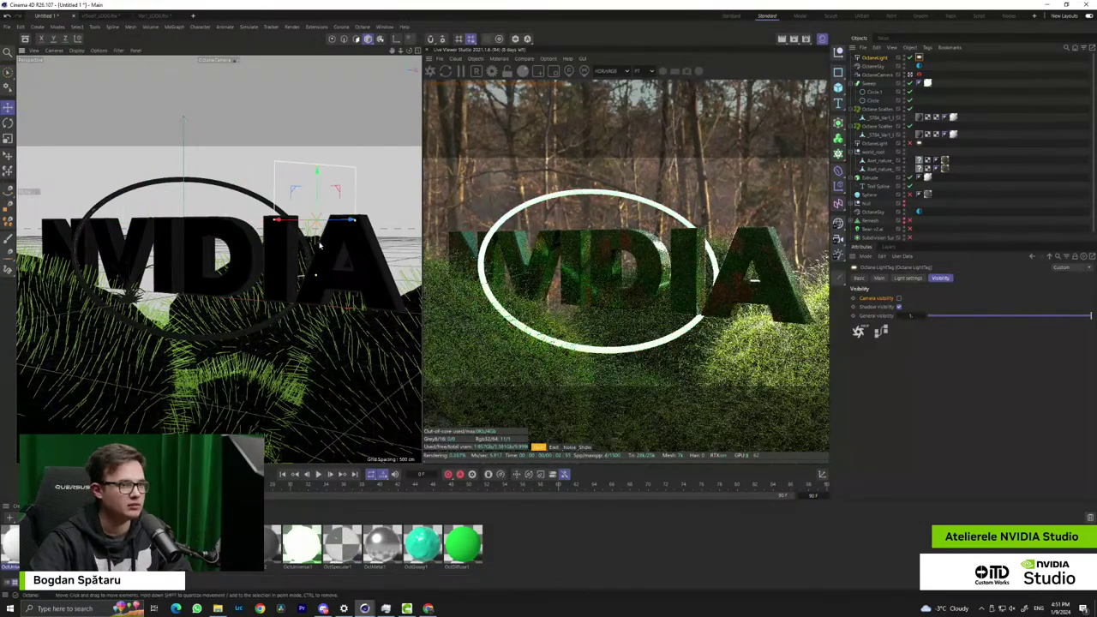
{"action": "left_click_drag", "start_coordinate": [292, 223], "coordinate": [139, 172]}
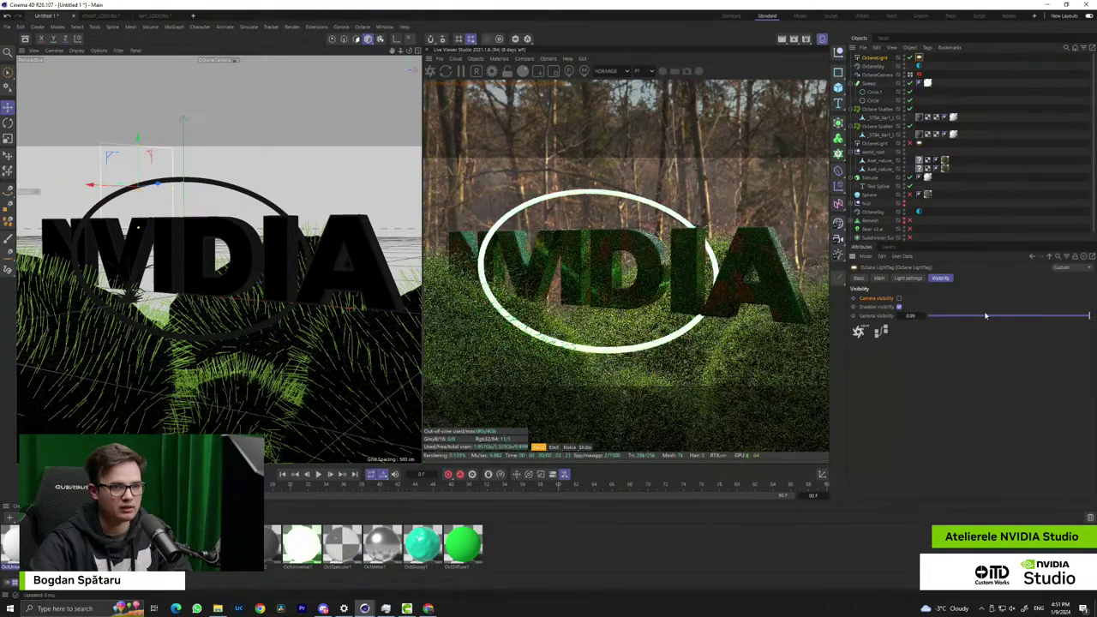
Try lowering the area light's general visibility, undo it, and compare camera visibility on and off
{"action": "left_click", "coordinate": [898, 298]}
{"action": "left_click_drag", "start_coordinate": [994, 316], "coordinate": [918, 318]}
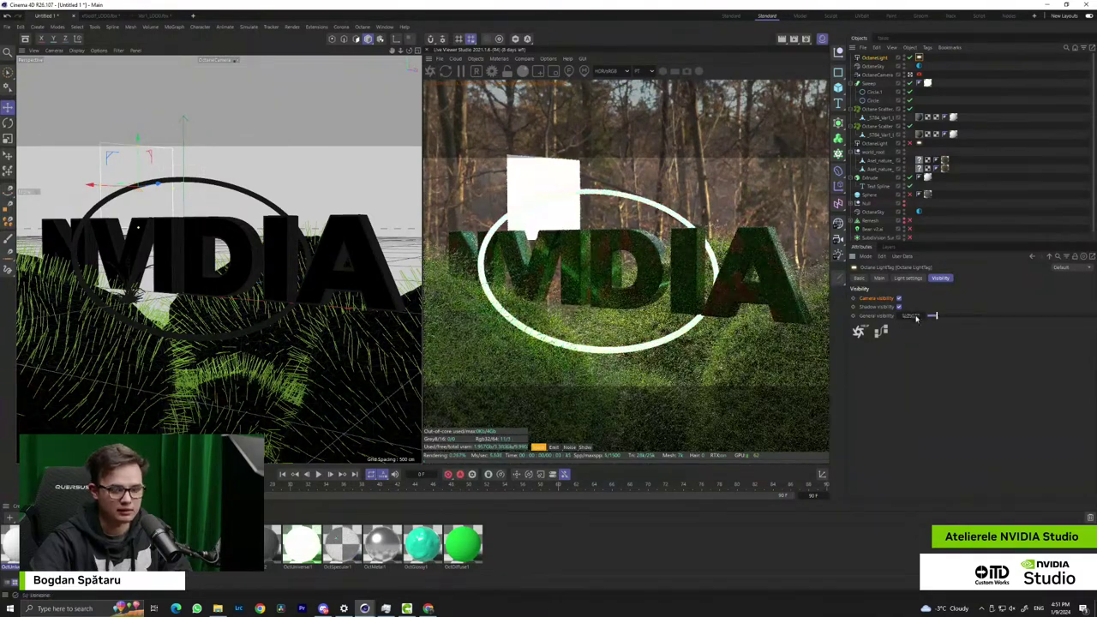
{"action": "key", "text": "ctrl+z"}
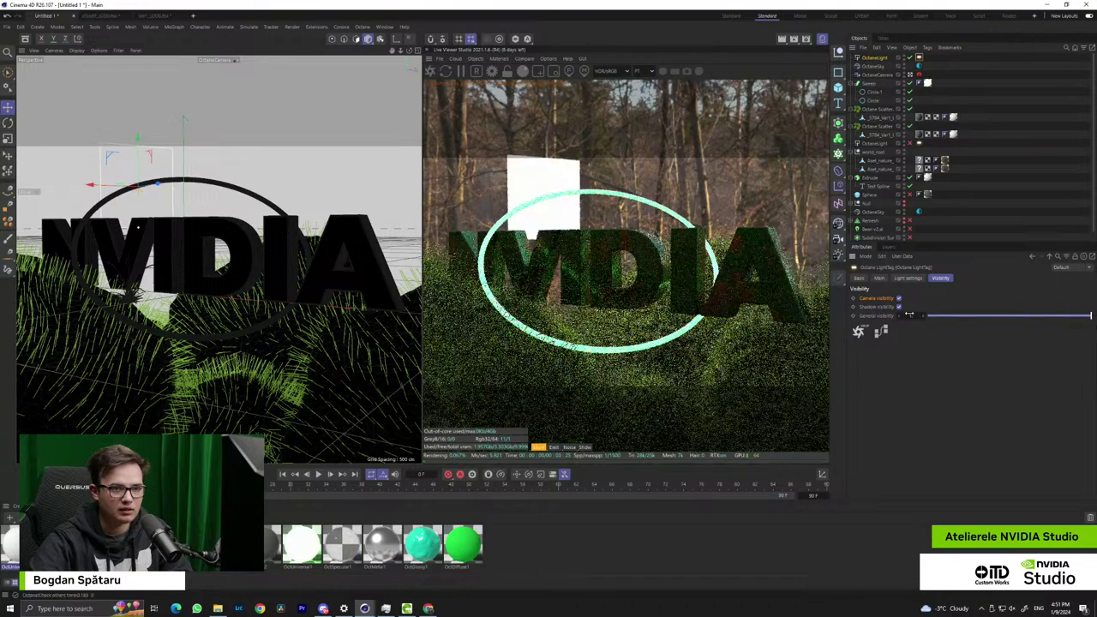
{"action": "left_click", "coordinate": [898, 298]}
{"action": "left_click", "coordinate": [898, 298]}
{"action": "left_click", "coordinate": [898, 298]}
{"action": "left_click", "coordinate": [898, 298]}
Give the area light a Color shader texture in warm yellow, with hue 44° and saturation 76%
{"action": "left_click", "coordinate": [909, 279]}
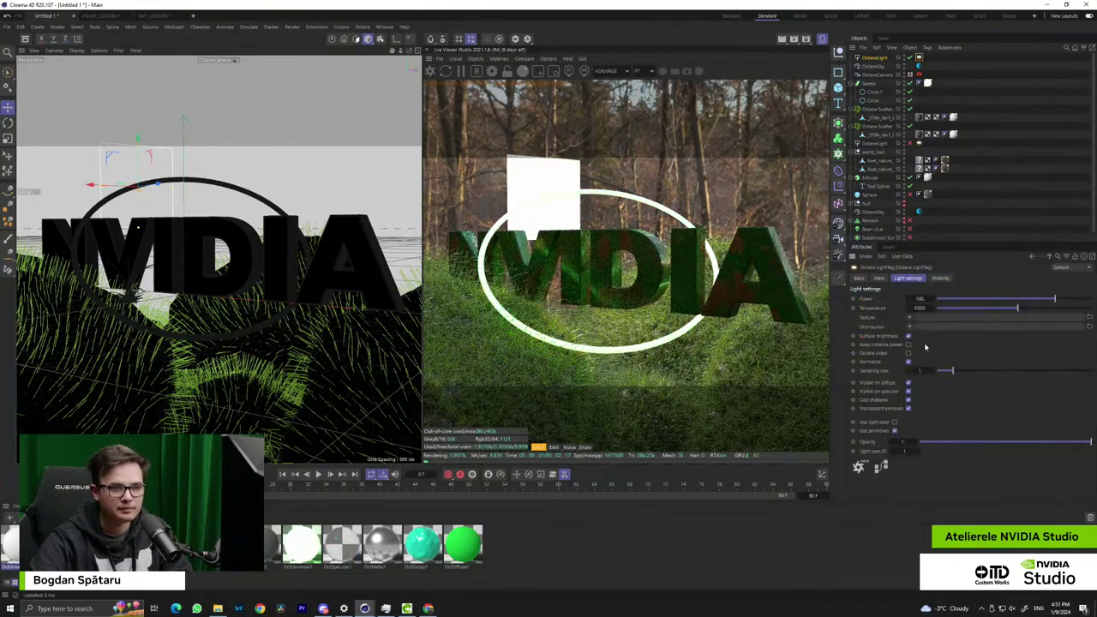
{"action": "left_click", "coordinate": [911, 318]}
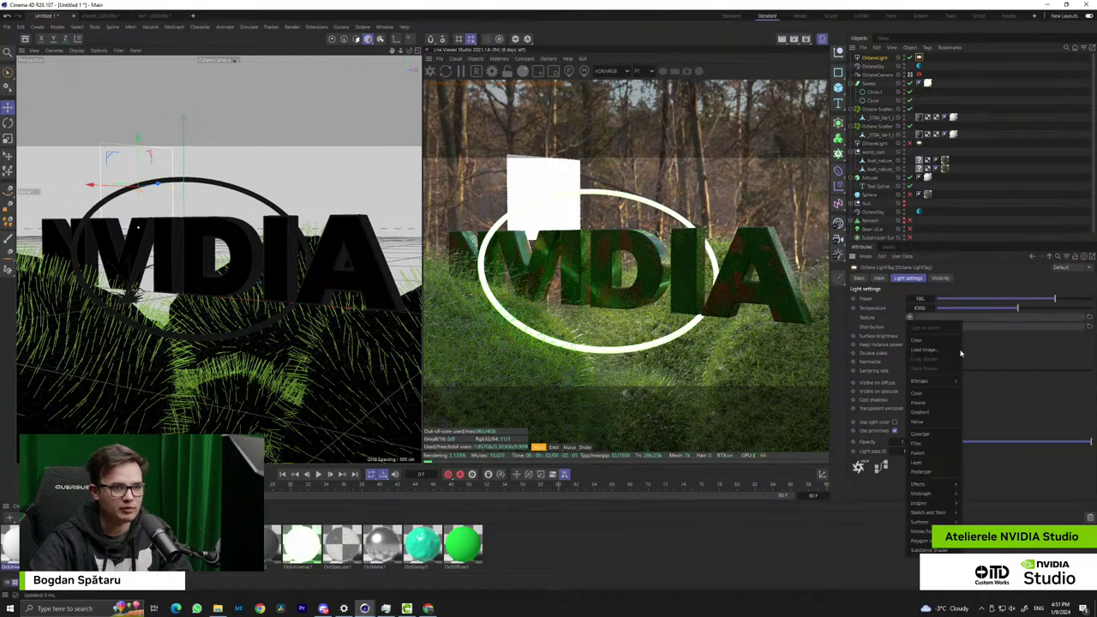
{"action": "left_click", "coordinate": [931, 398]}
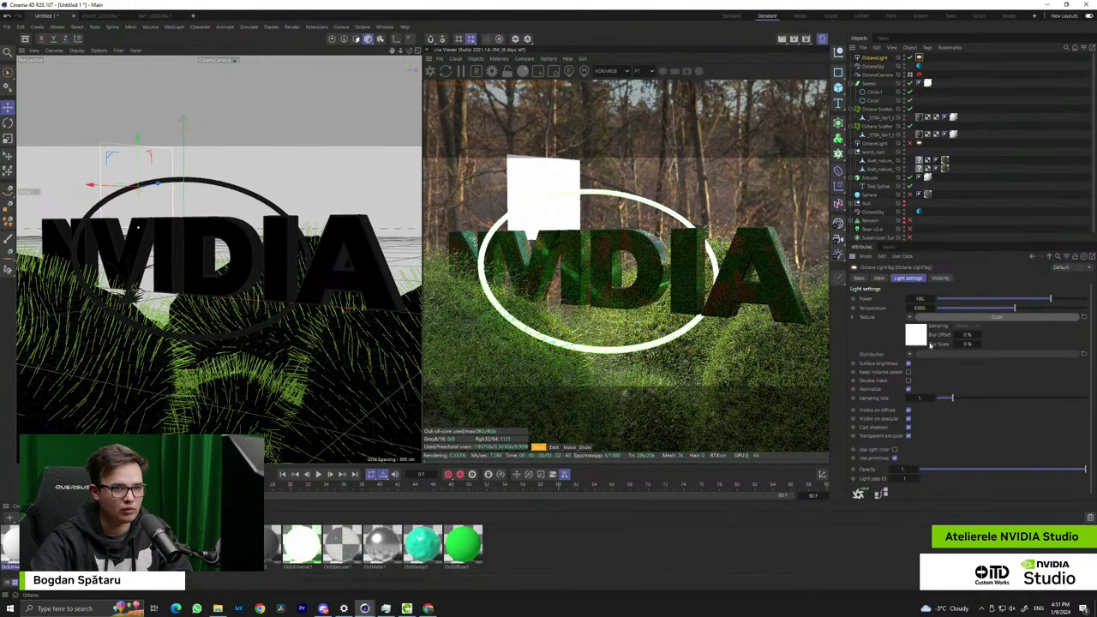
{"action": "left_click", "coordinate": [979, 317]}
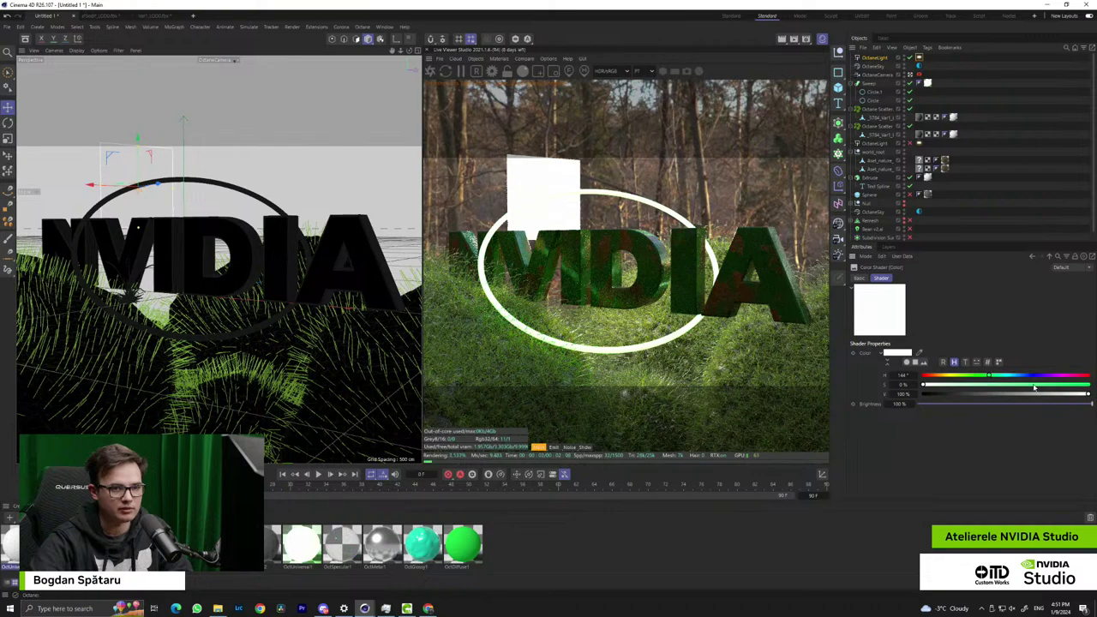
{"action": "left_click_drag", "start_coordinate": [1034, 389], "coordinate": [1048, 385]}
{"action": "left_click", "coordinate": [942, 376]}
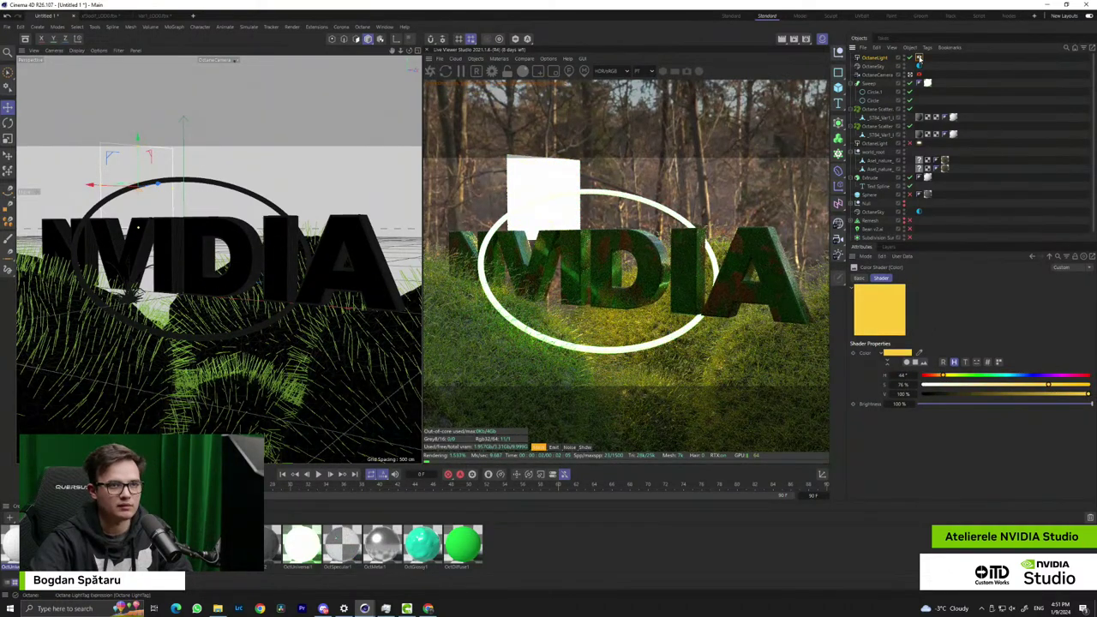
Hide the yellow area light from the camera and move it farther back behind the NVIDIA text, restoring the OctaneCamera view
{"action": "left_click", "coordinate": [919, 58]}
{"action": "left_click", "coordinate": [899, 298]}
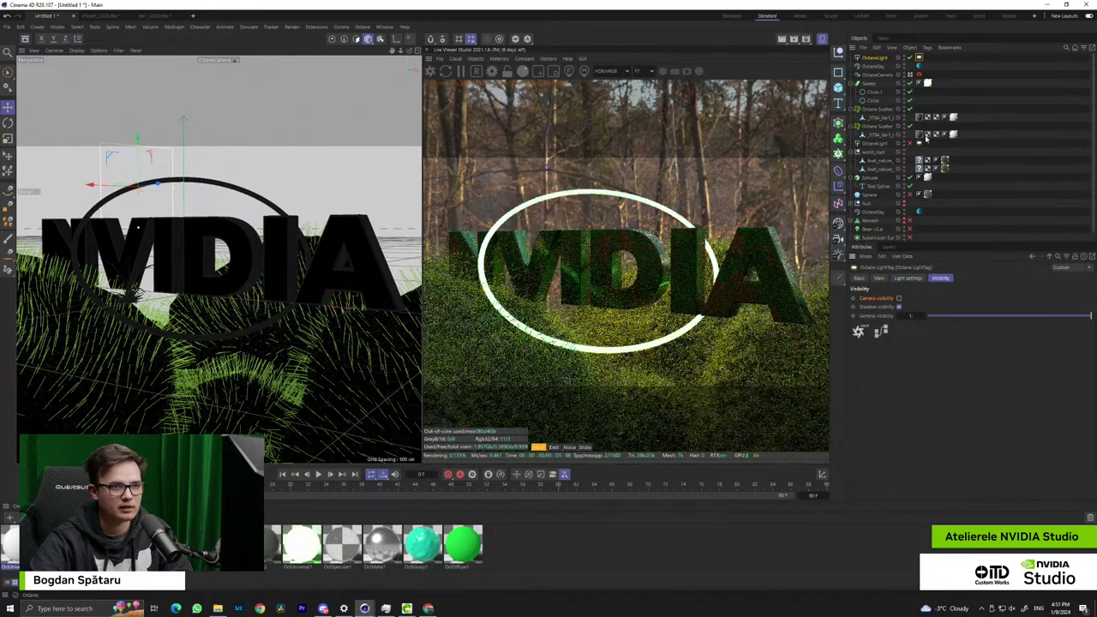
{"action": "left_click", "coordinate": [910, 75]}
{"action": "left_click_drag", "start_coordinate": [213, 146], "coordinate": [174, 115], "text": "alt"}
{"action": "left_click_drag", "start_coordinate": [117, 91], "coordinate": [144, 81]}
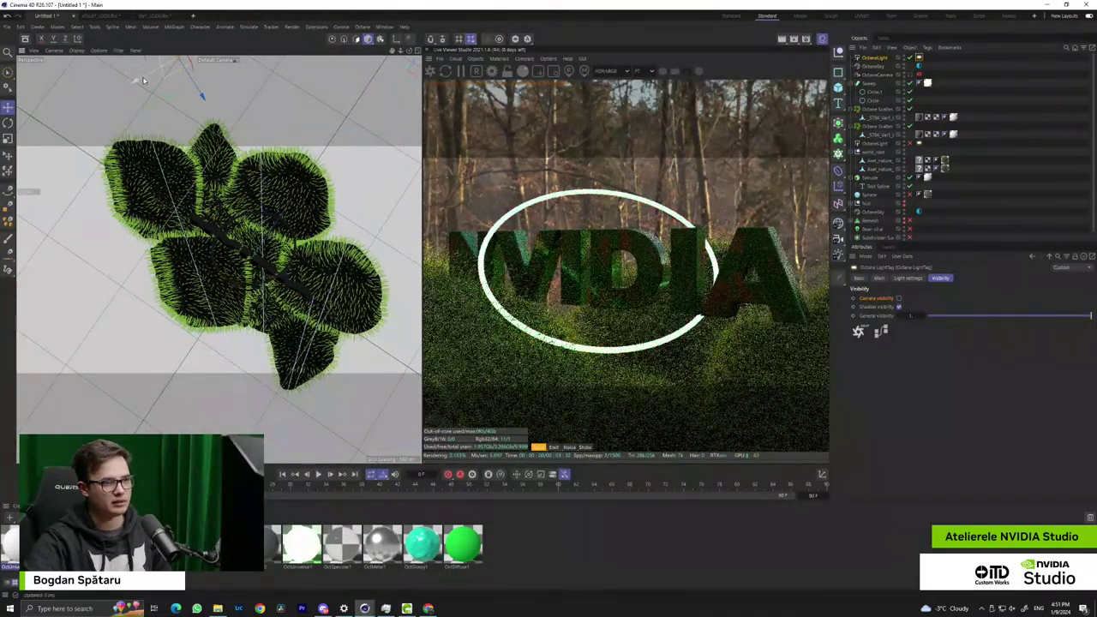
{"action": "left_click", "coordinate": [910, 76]}
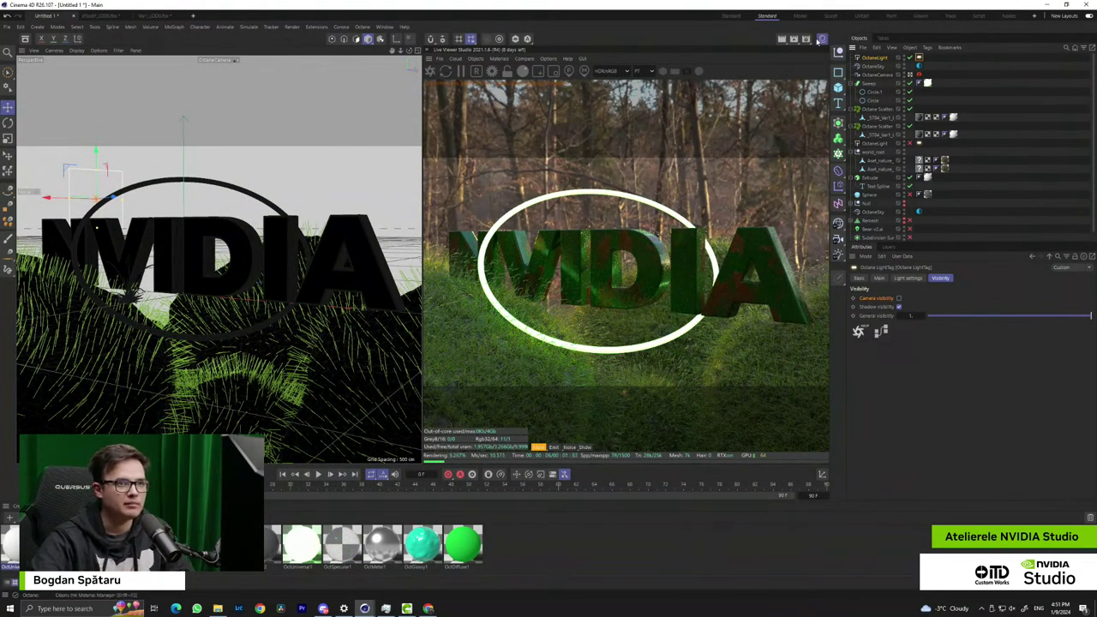
Review the scene's output options in the render settings
{"action": "left_click", "coordinate": [806, 39]}
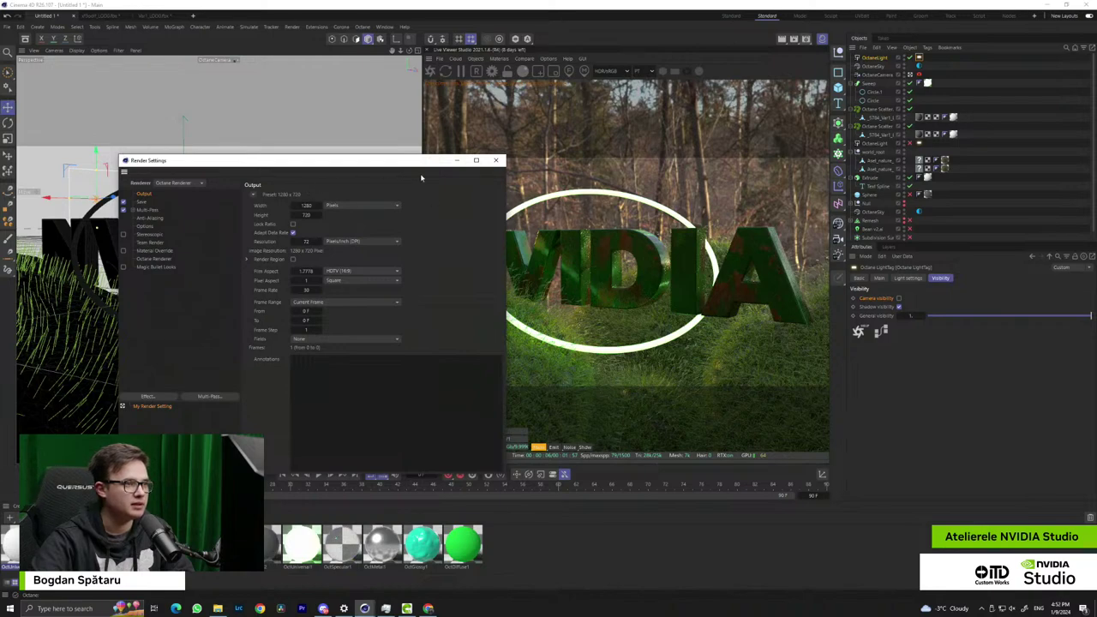
{"action": "left_click", "coordinate": [459, 161]}
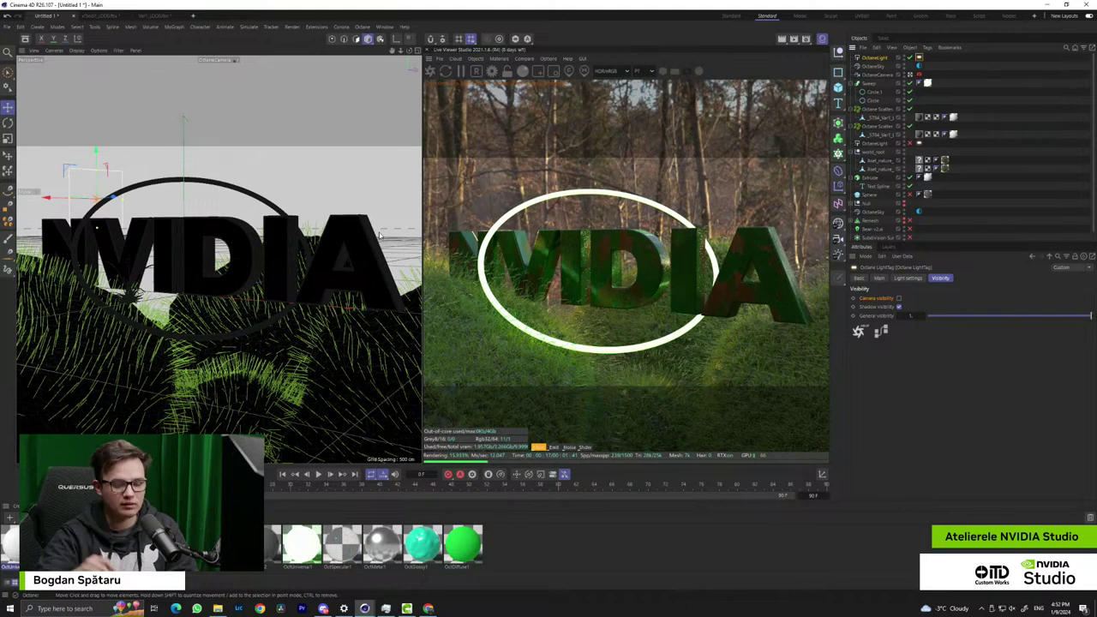
Switch to Discord and read the workshop server's general channel for audience questions, then return to Cinema 4D
{"action": "left_click", "coordinate": [428, 608]}
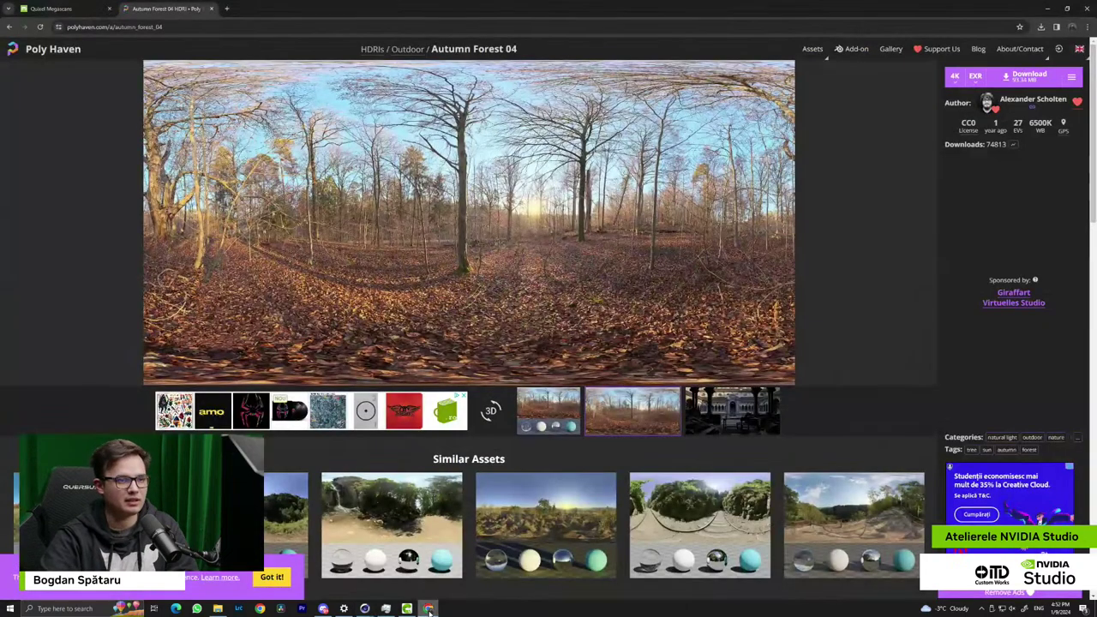
{"action": "left_click", "coordinate": [1050, 8]}
{"action": "left_click", "coordinate": [323, 609]}
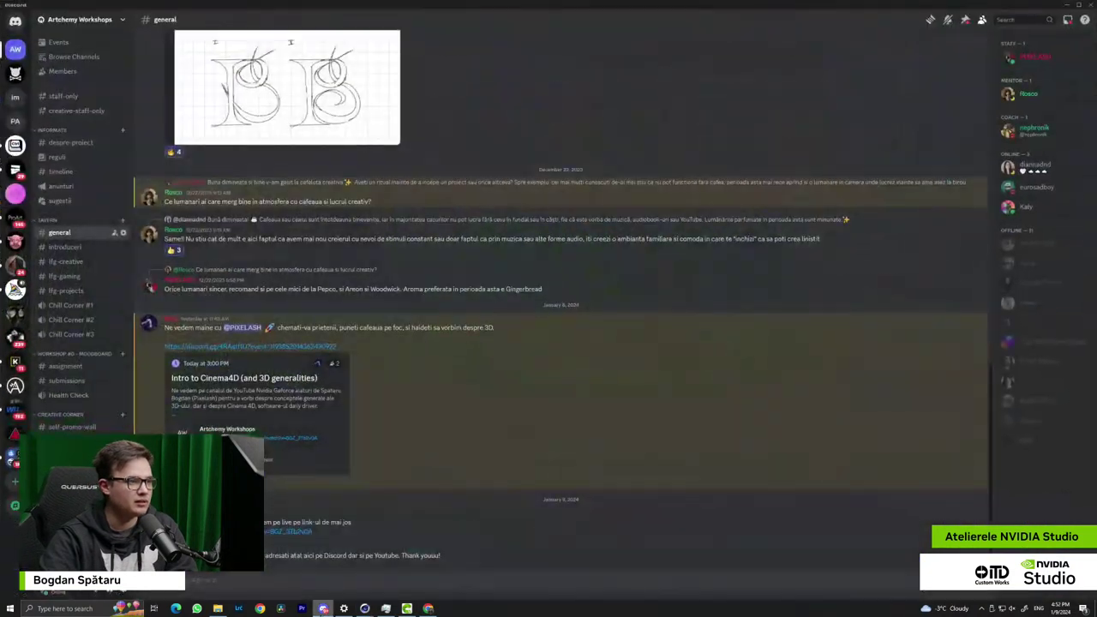
{"action": "scroll", "coordinate": [430, 500], "scroll_direction": "up", "scroll_amount": 3}
{"action": "scroll", "coordinate": [430, 504], "scroll_direction": "down", "scroll_amount": 3}
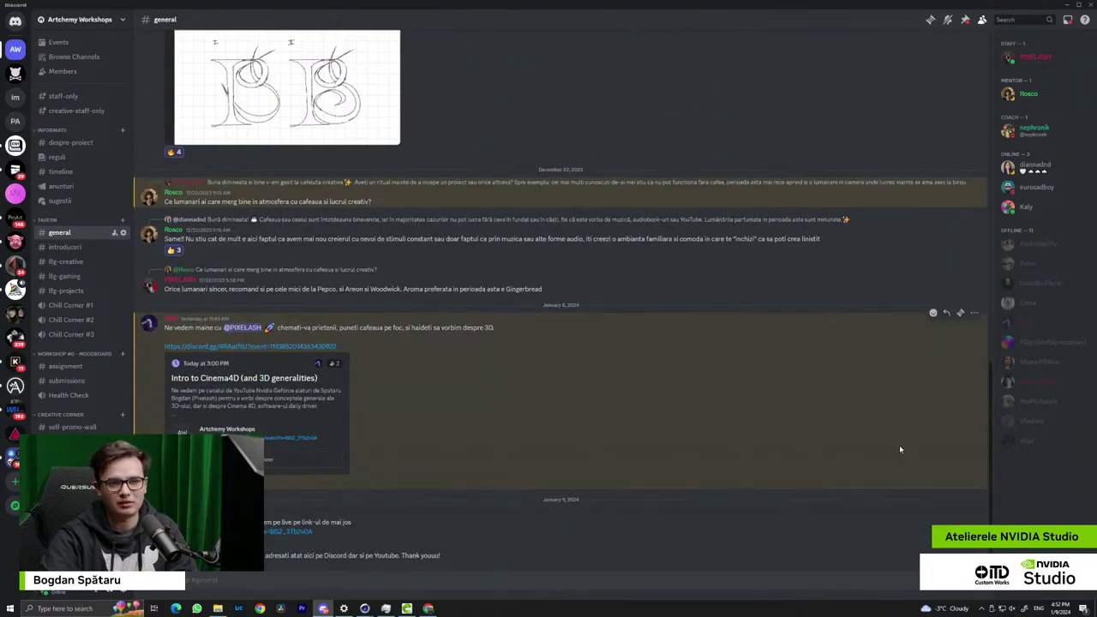
{"action": "left_click", "coordinate": [1062, 5]}
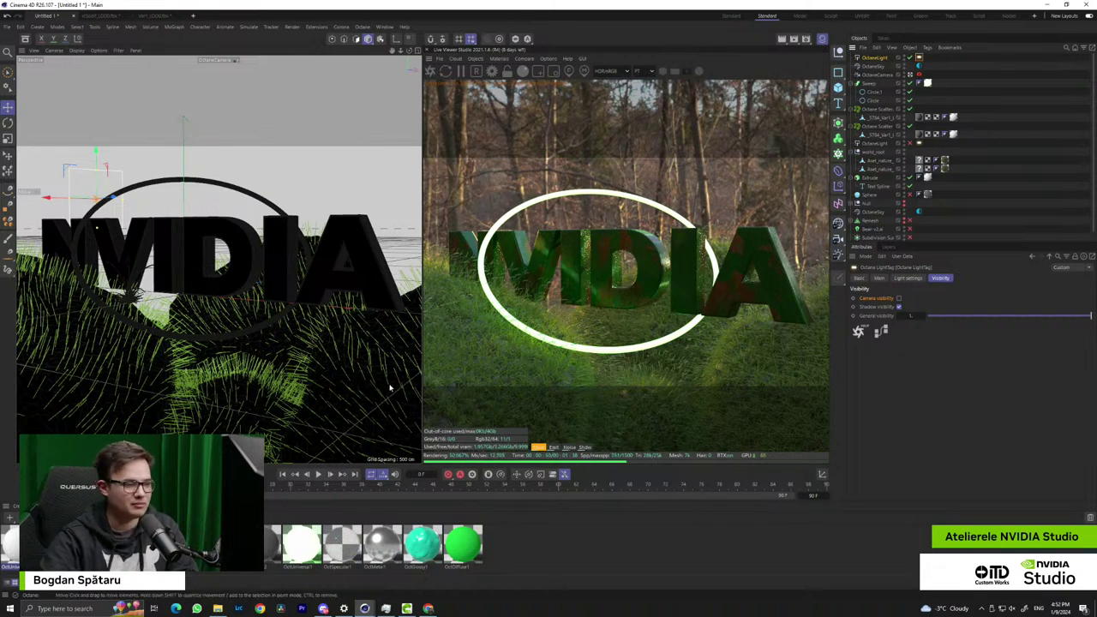
{"action": "mouse_move", "coordinate": [431, 608]}
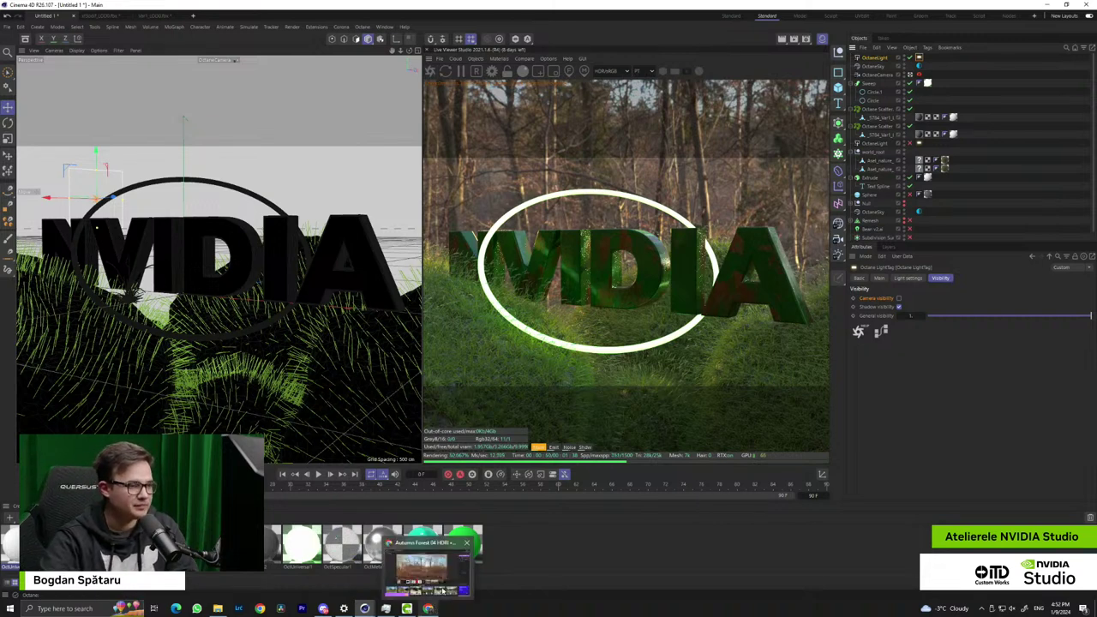
{"action": "left_click", "coordinate": [566, 542]}
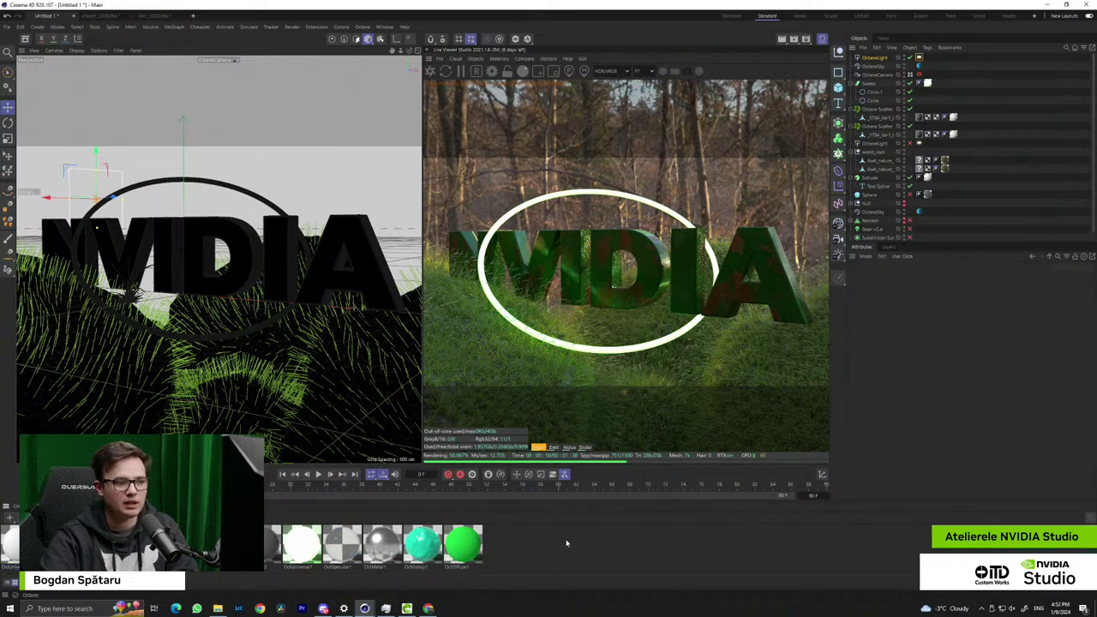